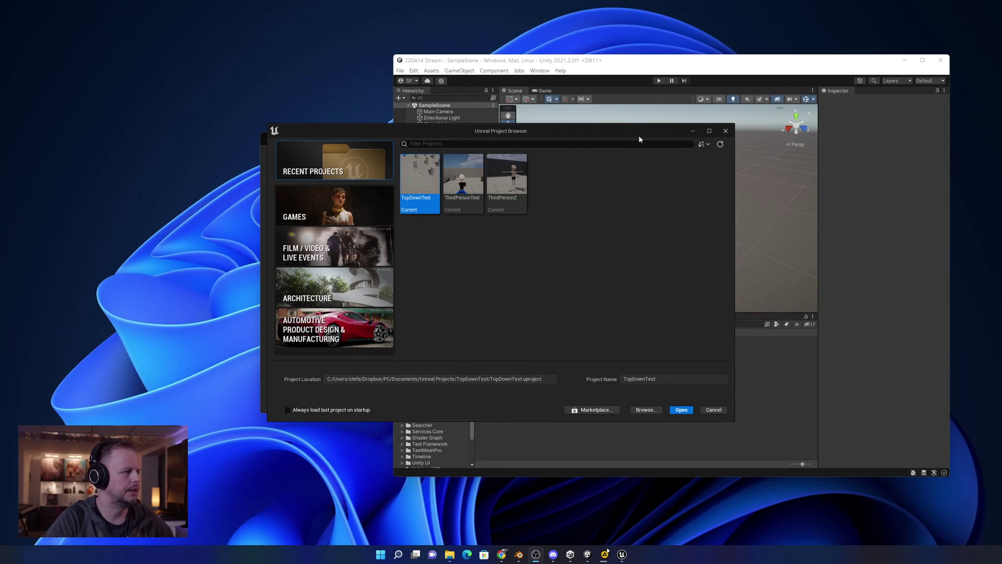
# Move the Unreal Project Browser aside, bring the Unity editor forward and minimize it.
pyautogui.moveTo(640, 139); pyautogui.dragTo(713, 192)
pyautogui.click(607, 73)
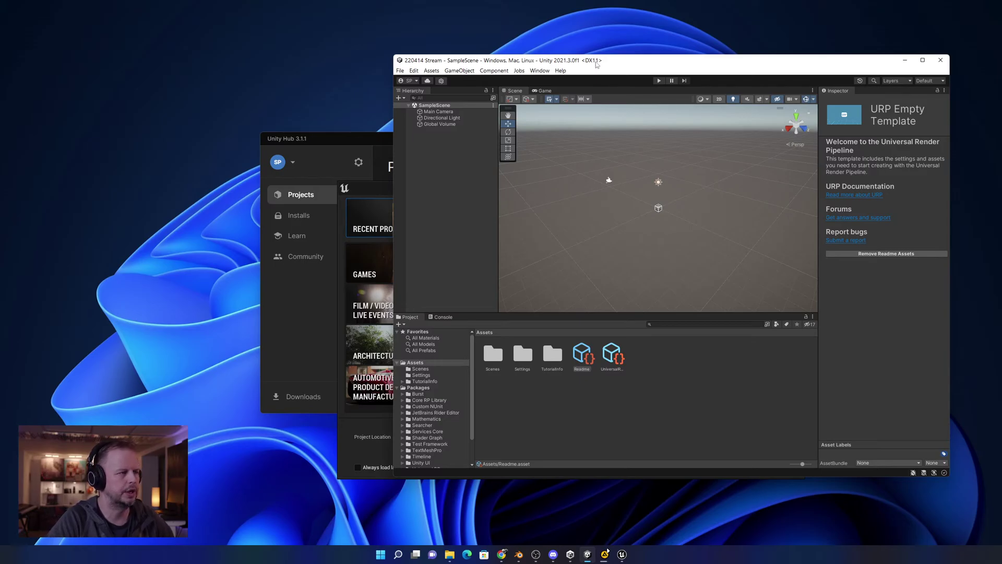
pyautogui.moveTo(625, 60); pyautogui.dragTo(508, 56)
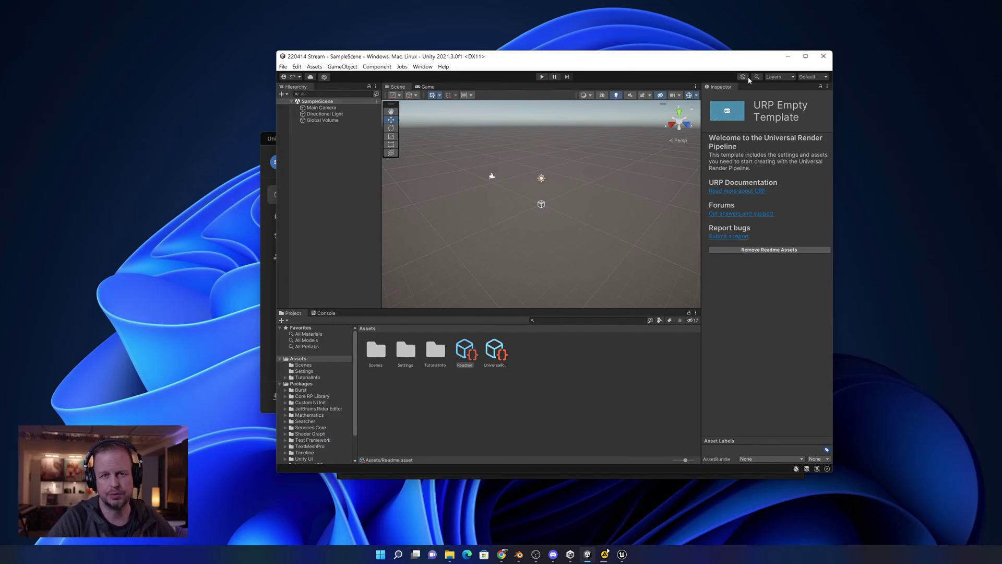
pyautogui.click(788, 56)
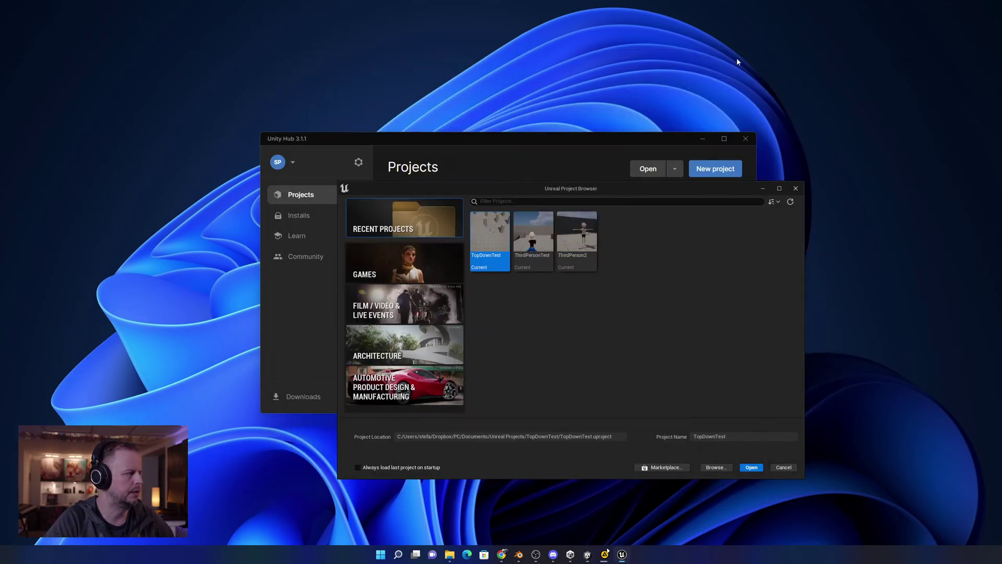
# Minimize Unity Hub, clear the Unity editor from the desktop and switch to the Unreal Project Browser.
pyautogui.moveTo(700, 189); pyautogui.dragTo(653, 157)
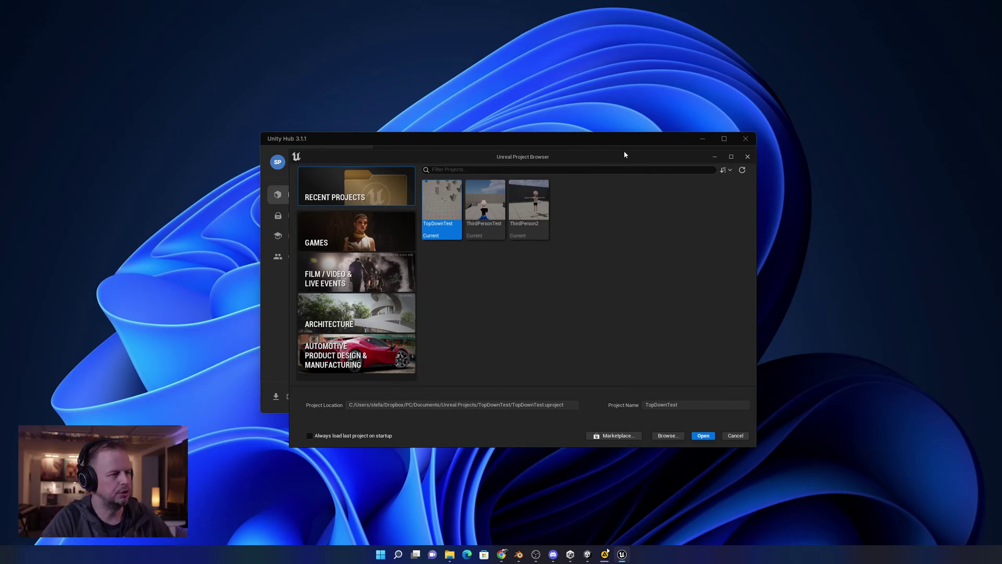
pyautogui.click(713, 157)
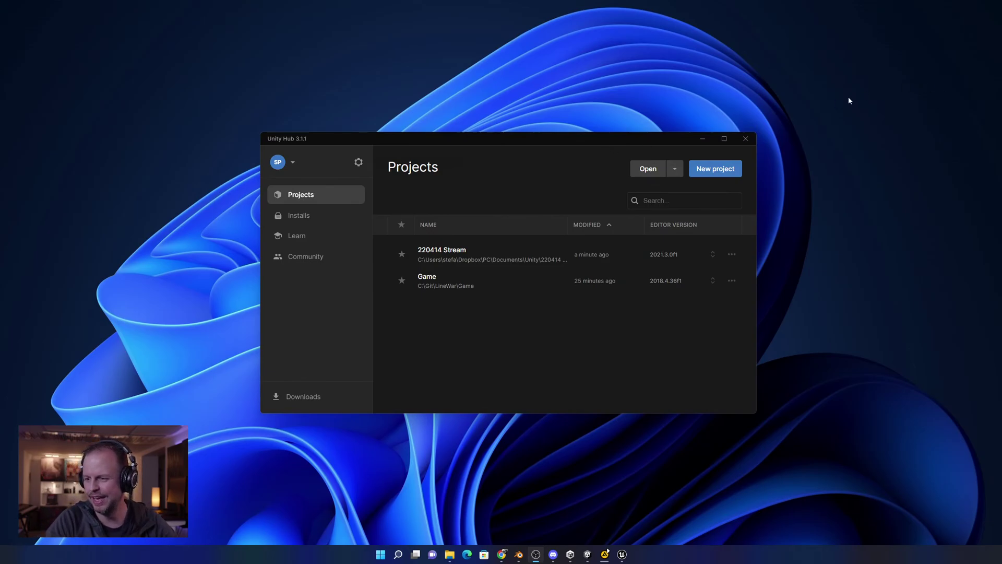
pyautogui.click(501, 554)
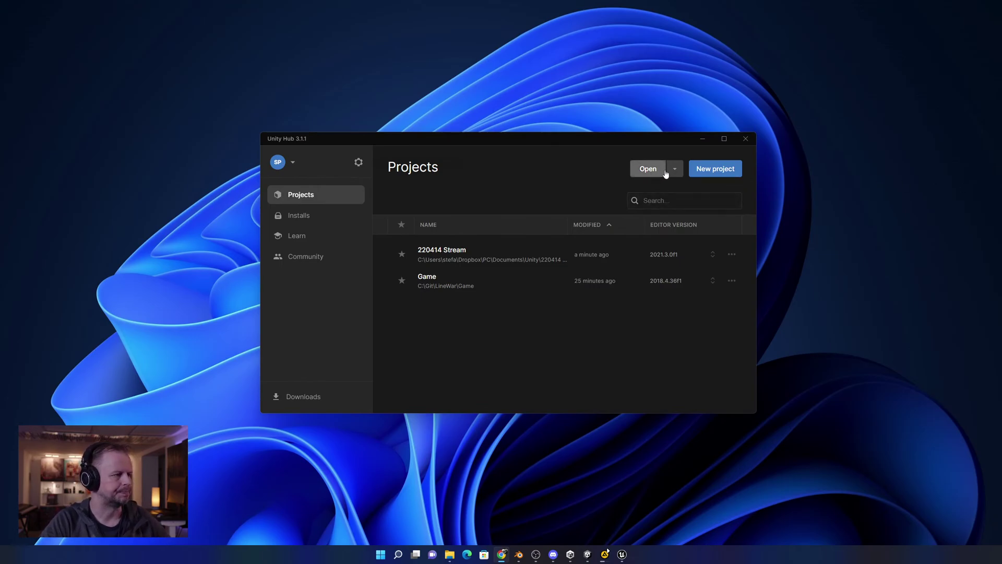
pyautogui.click(702, 138)
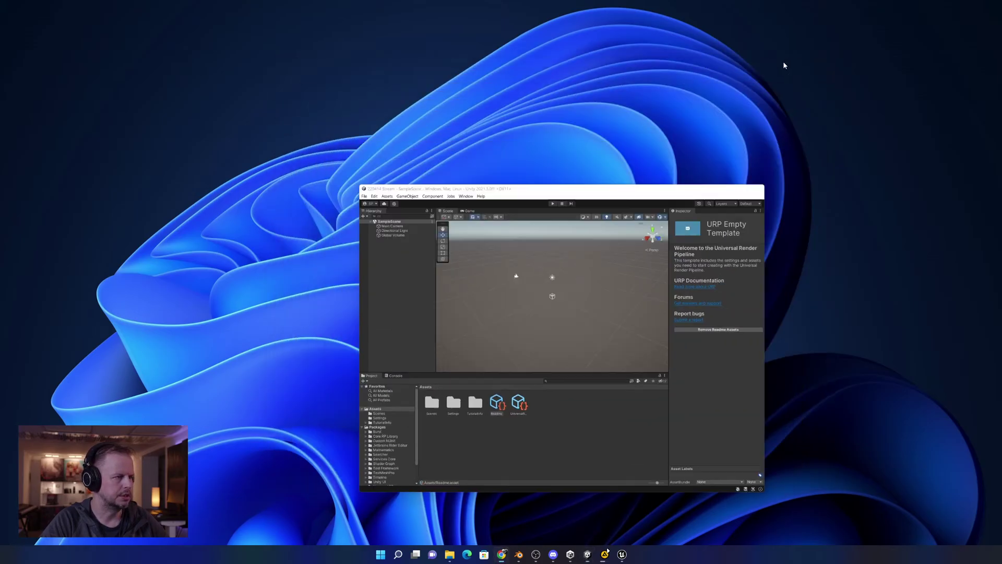
pyautogui.click(587, 554)
pyautogui.click(622, 554)
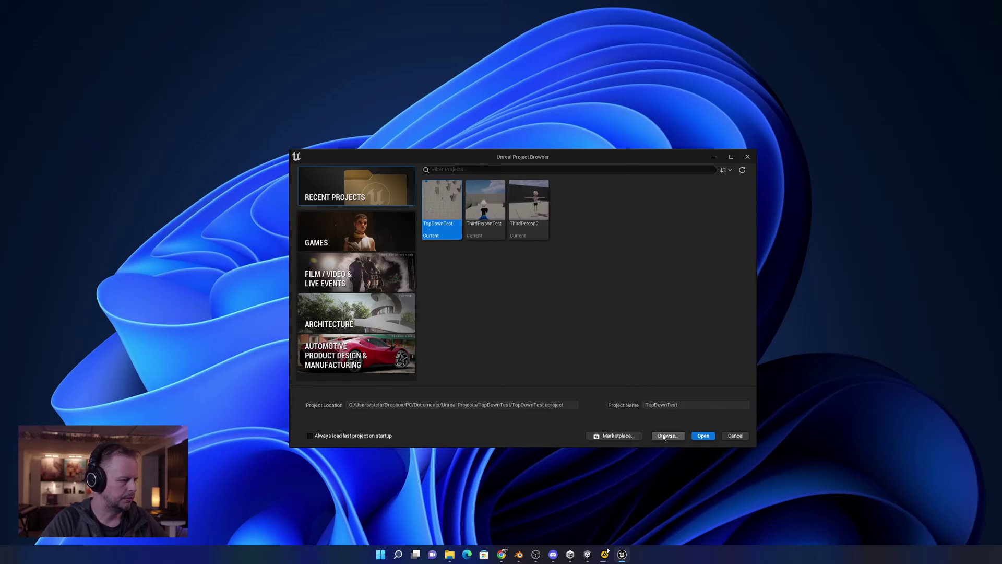
# Choose the Third Person template from the Games category and start editing the project name.
pyautogui.click(380, 223)
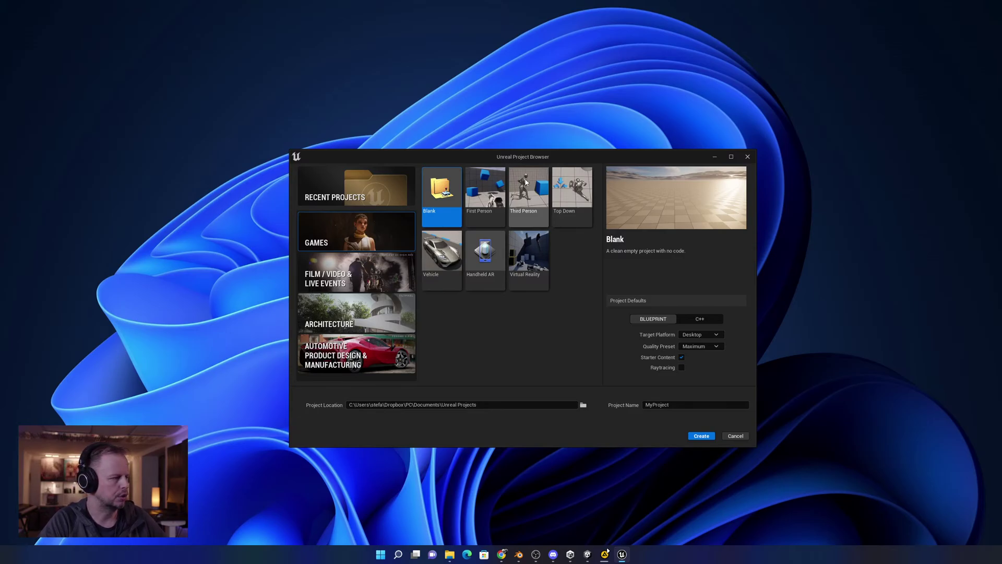
pyautogui.click(526, 193)
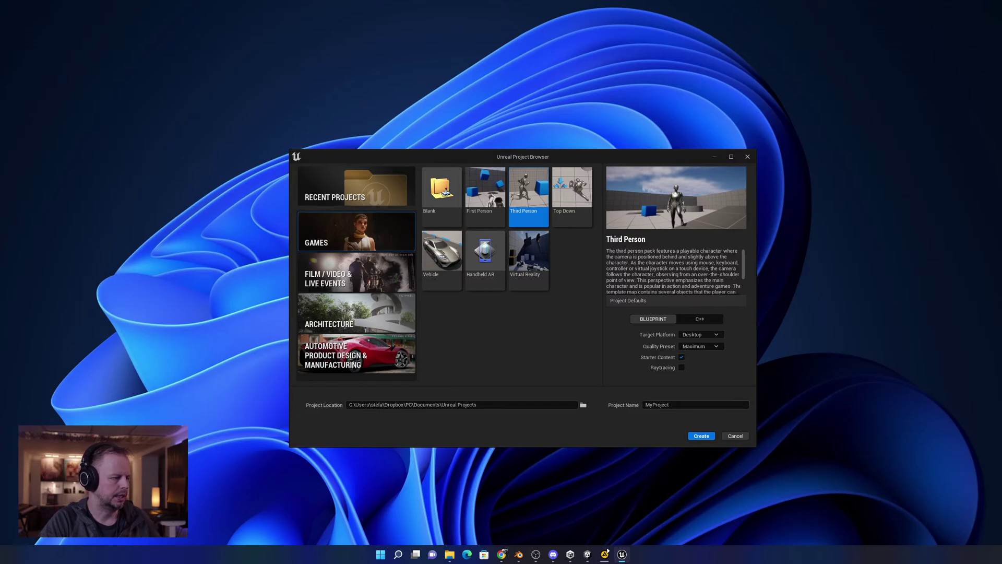
pyautogui.click(678, 405)
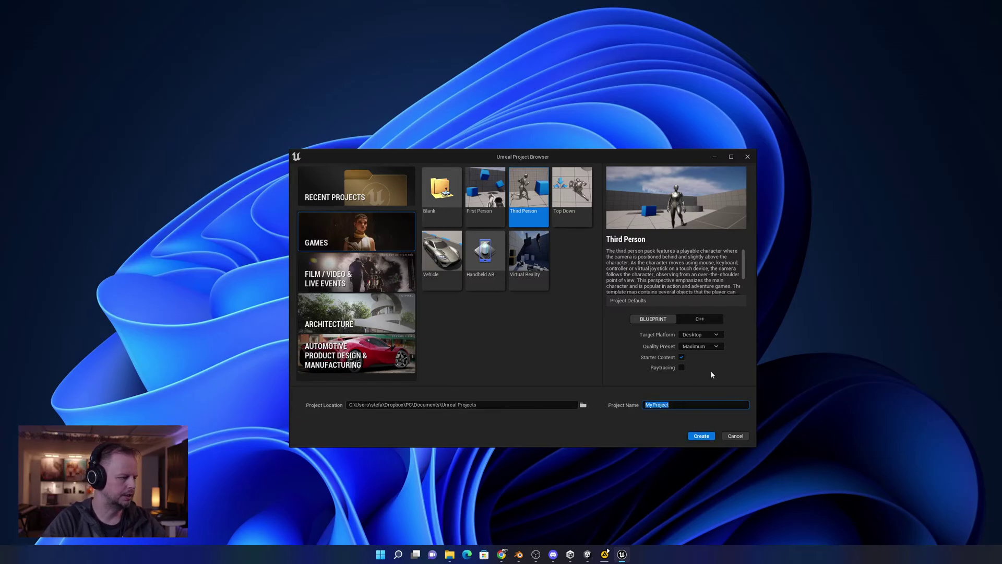
pyautogui.write('3d')
pyautogui.press('BackSpace')
pyautogui.press('BackSpace')
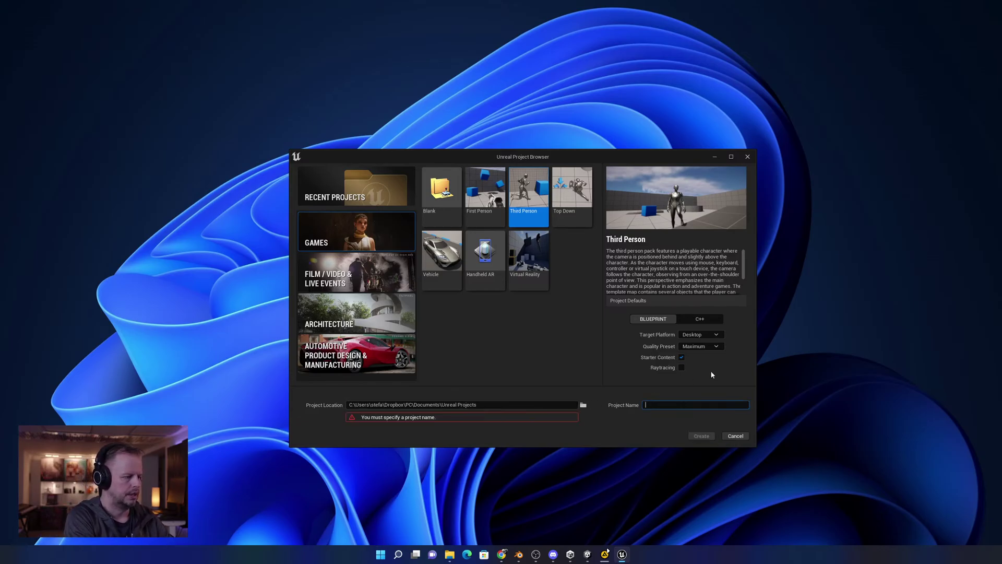
pyautogui.write('3')
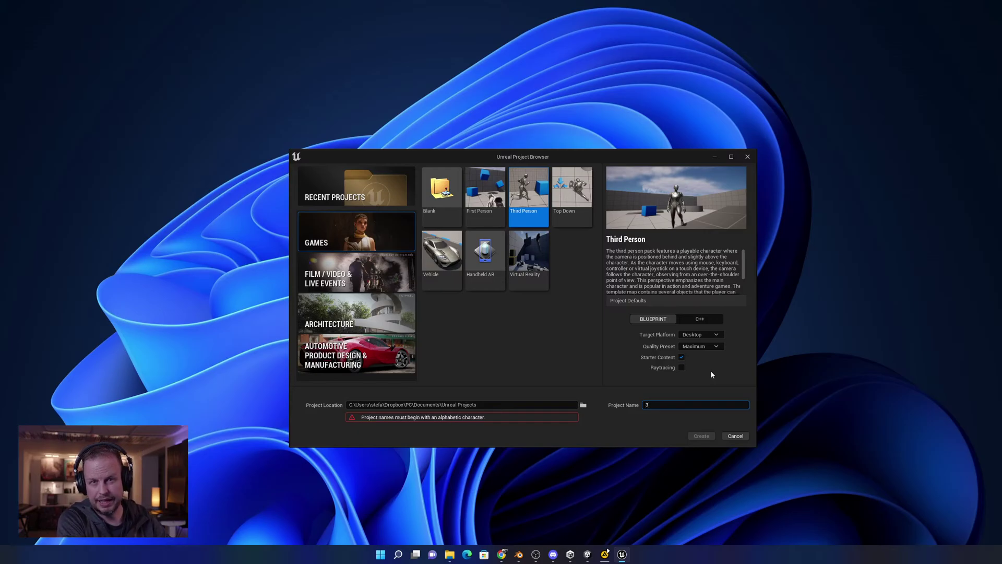
pyautogui.press('BackSpace')
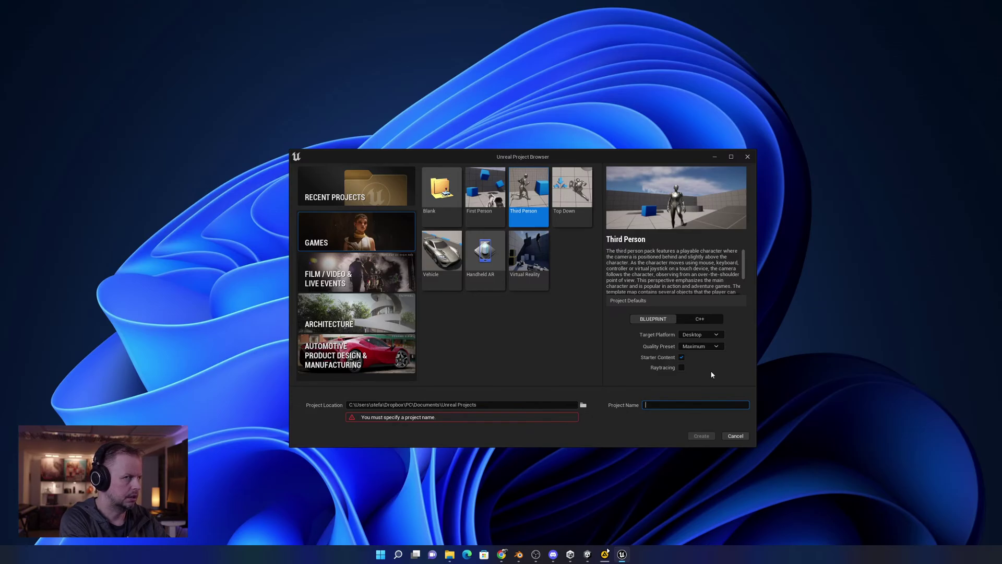
# Name the new project ThirdPersonTry3 and create it.
pyautogui.write('Th')
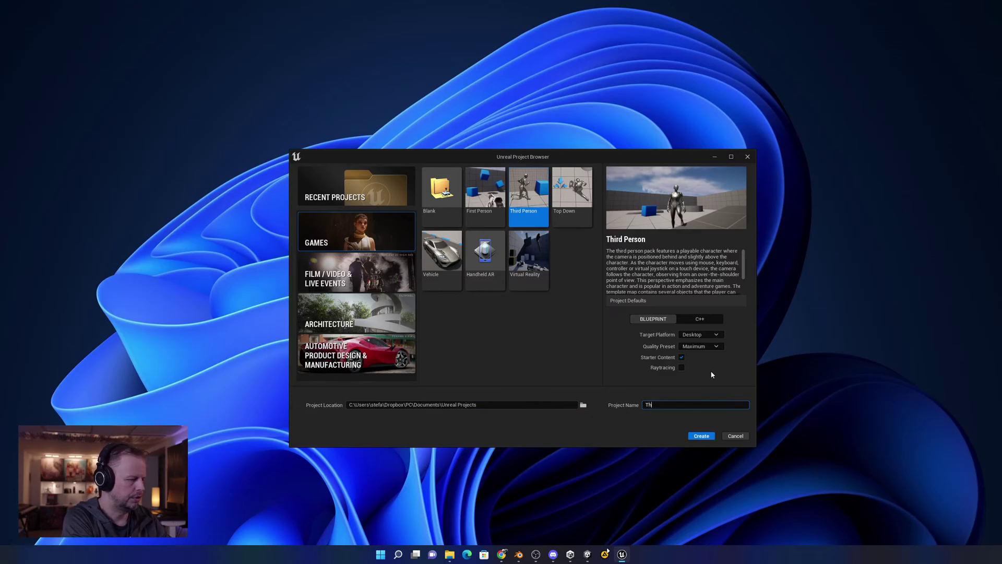
pyautogui.write('irdPersonTry3')
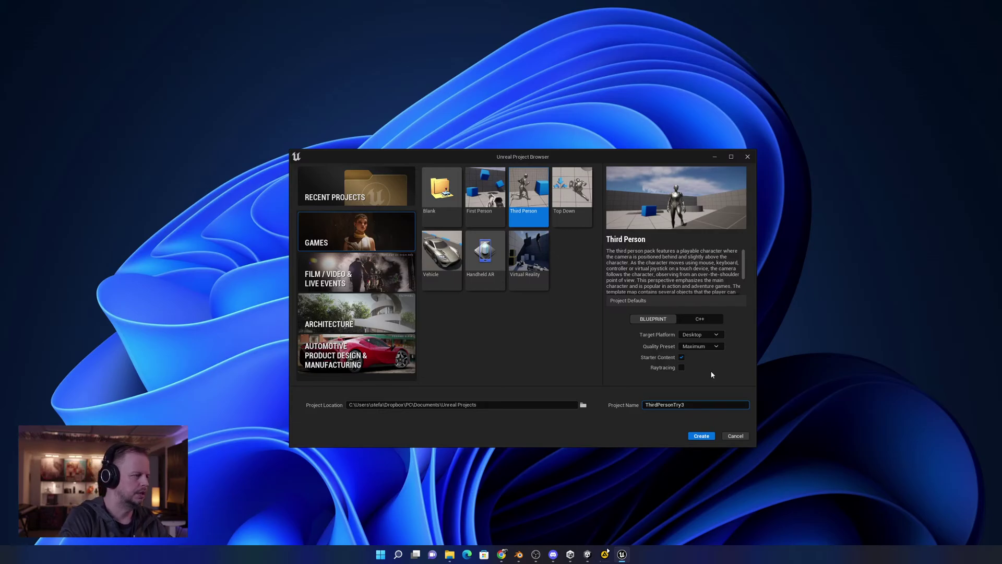
pyautogui.click(701, 436)
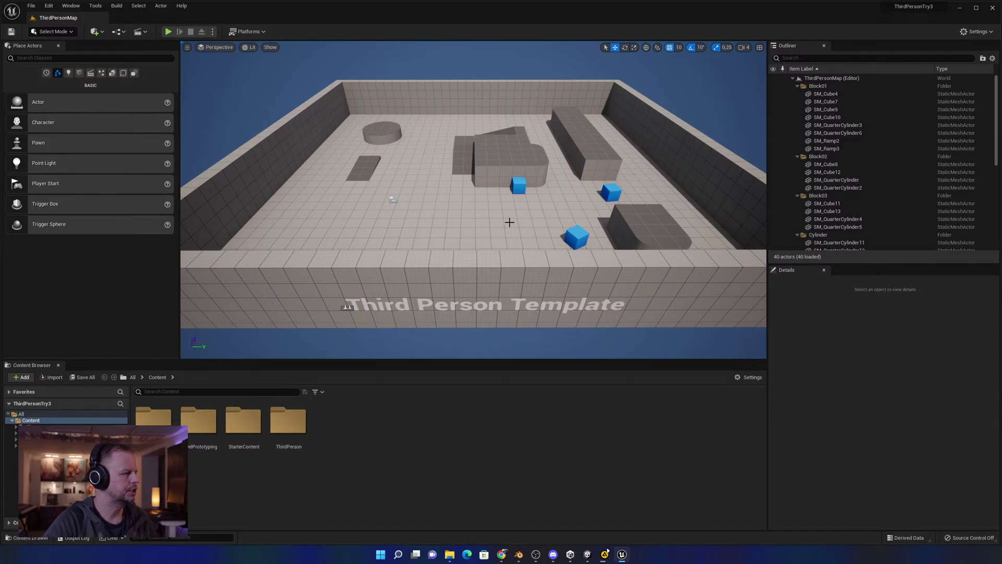
# Play ThirdPersonMap in the viewport, take control of the character and walk it around the foot of the ramp.
pyautogui.scroll(2, 479, 198)
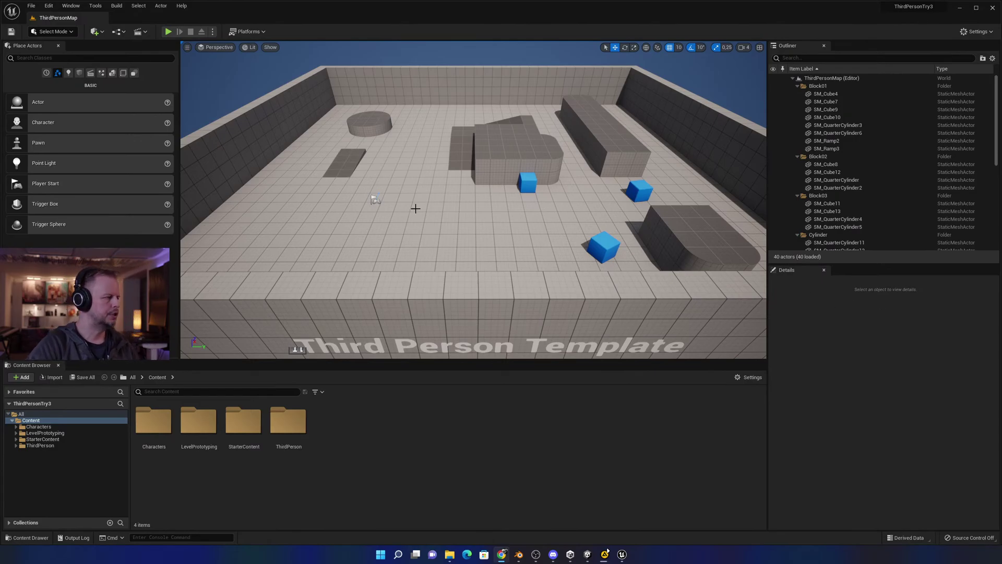
pyautogui.hotkey('alt', 'p')
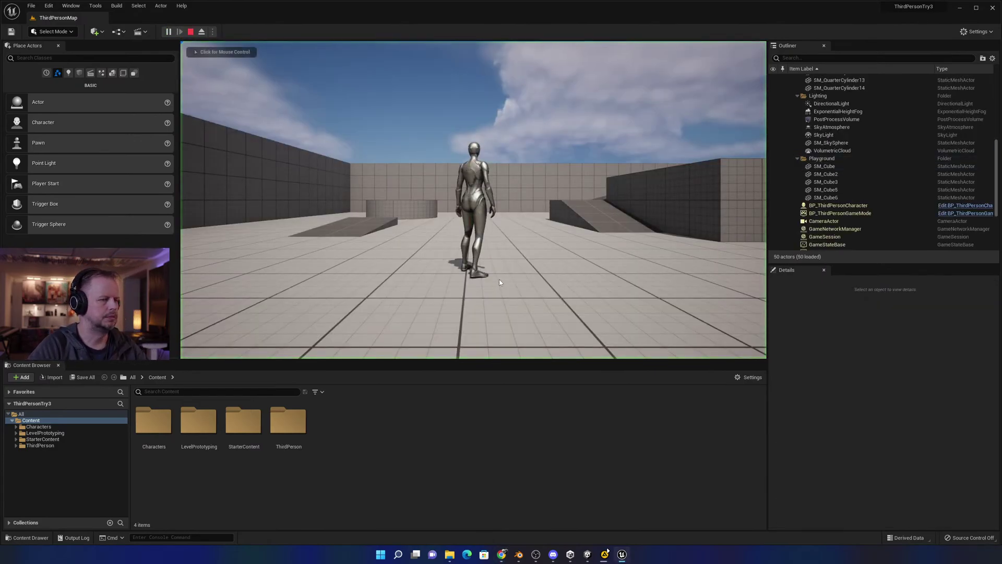
pyautogui.click(499, 282)
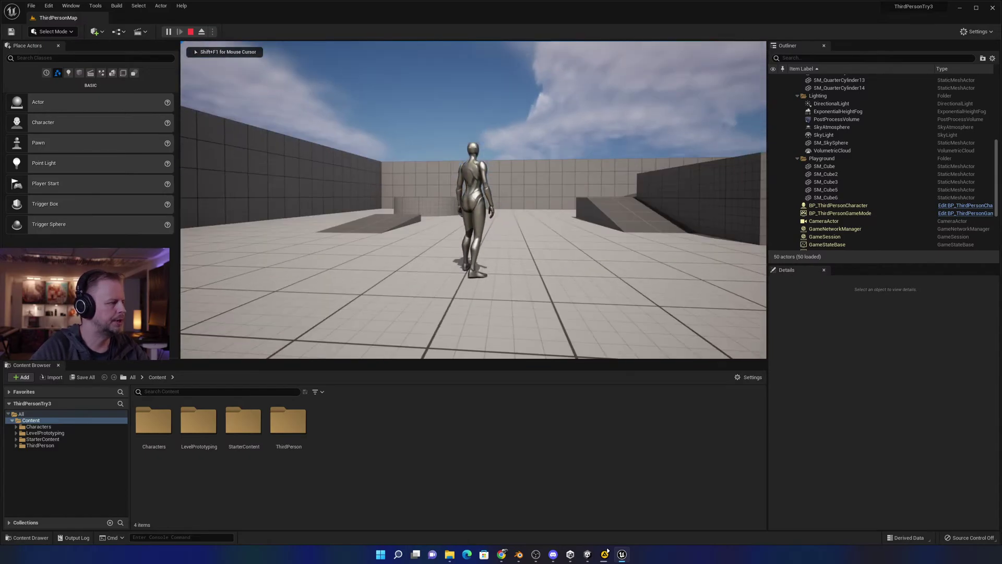
pyautogui.press('w')
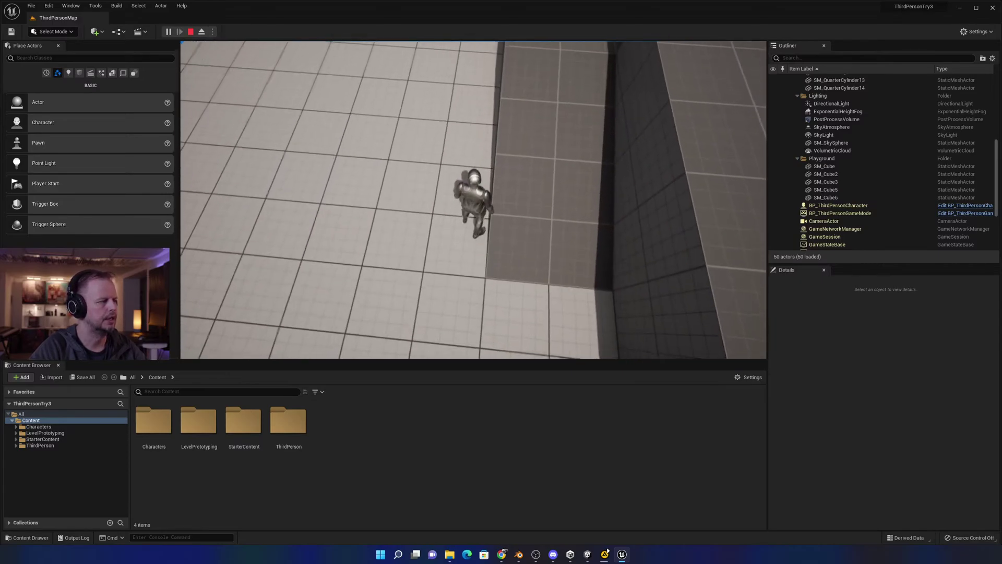
pyautogui.press('w')
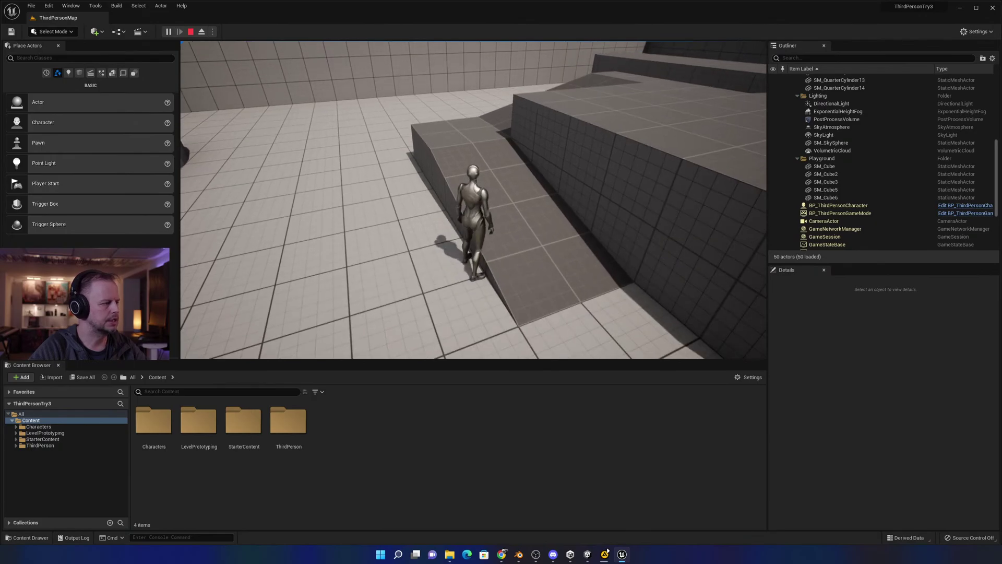
pyautogui.press('s')
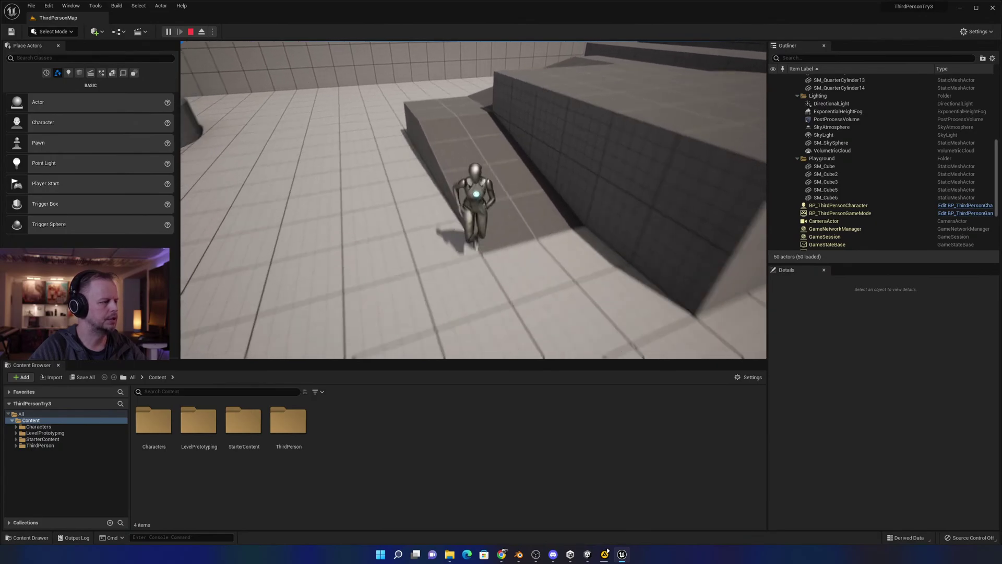
pyautogui.press('w')
pyautogui.press('w')
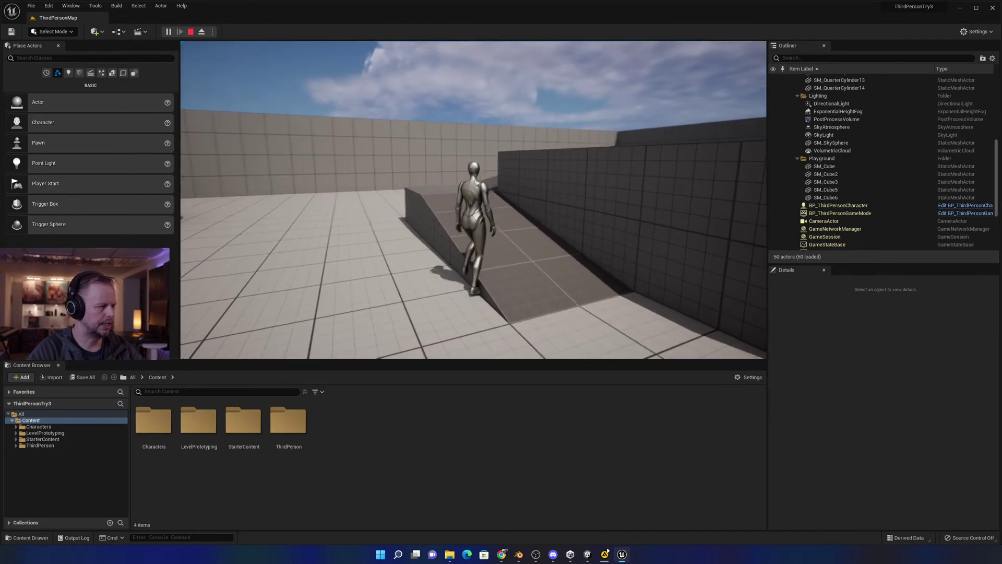
# Test running and jumping by moving the character up the ramp and across the raised blocks, ending the play session.
pyautogui.press('a')
pyautogui.press('d')
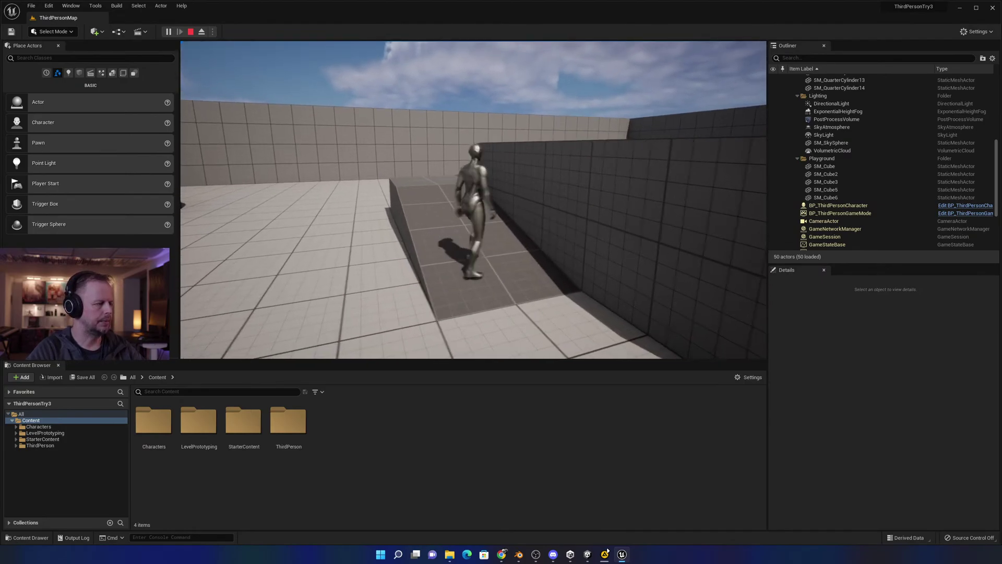
pyautogui.press('w')
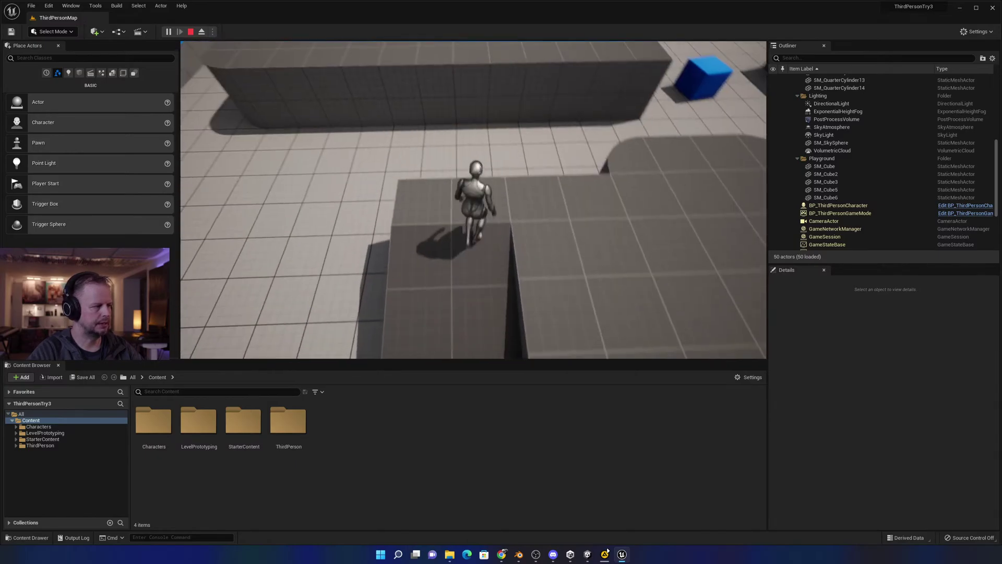
pyautogui.press('w')
pyautogui.press('space')
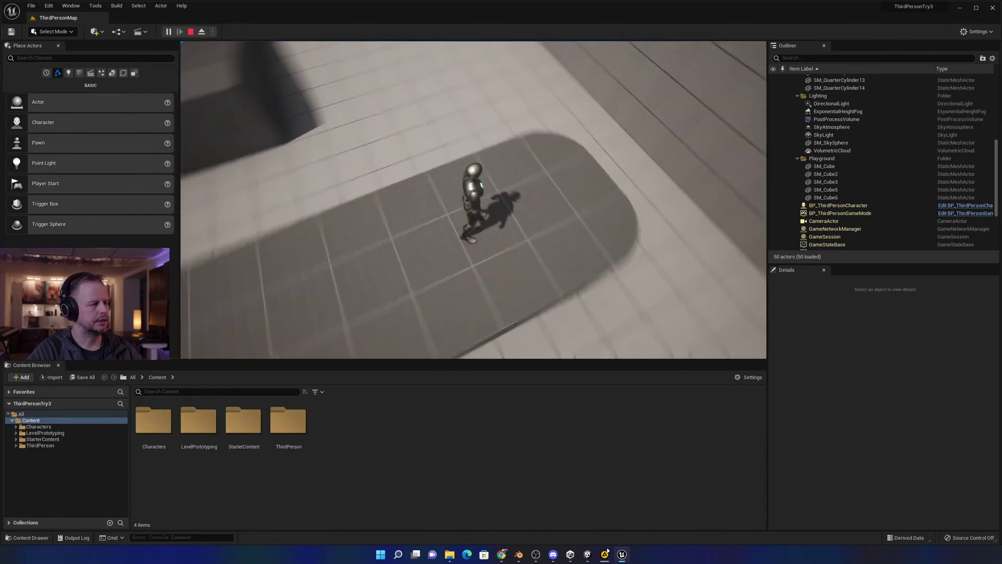
pyautogui.press('w')
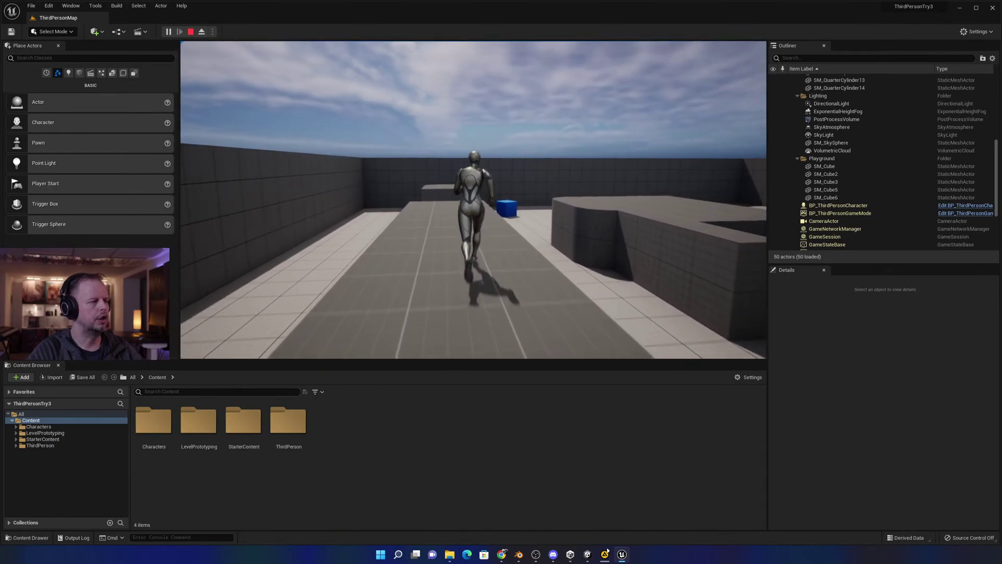
pyautogui.press('space')
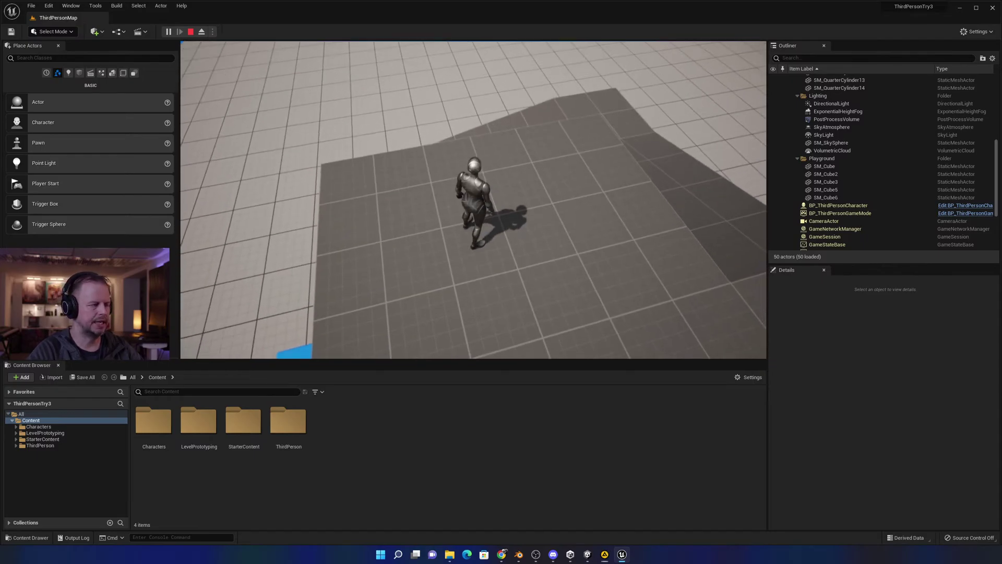
pyautogui.press('w')
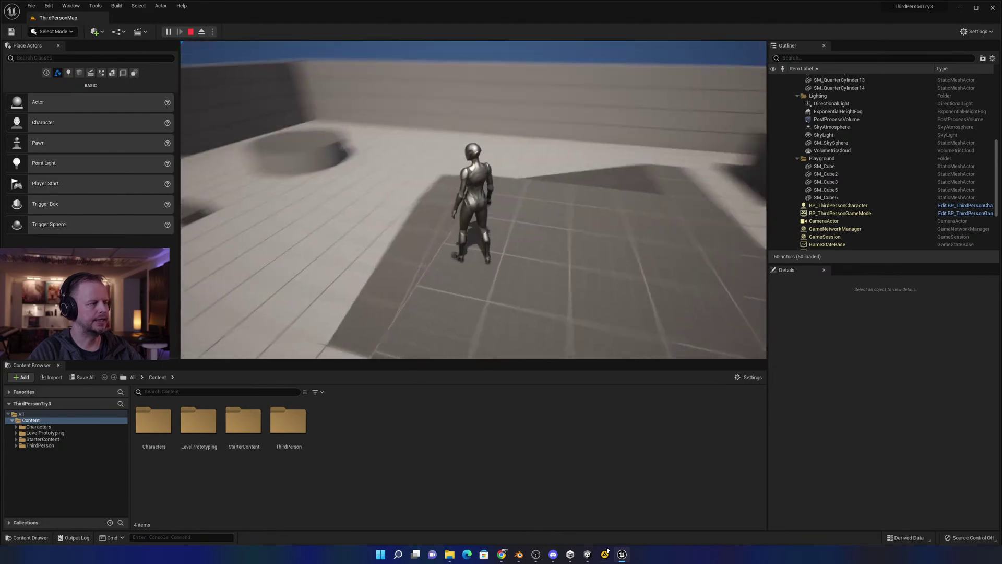
pyautogui.press('w')
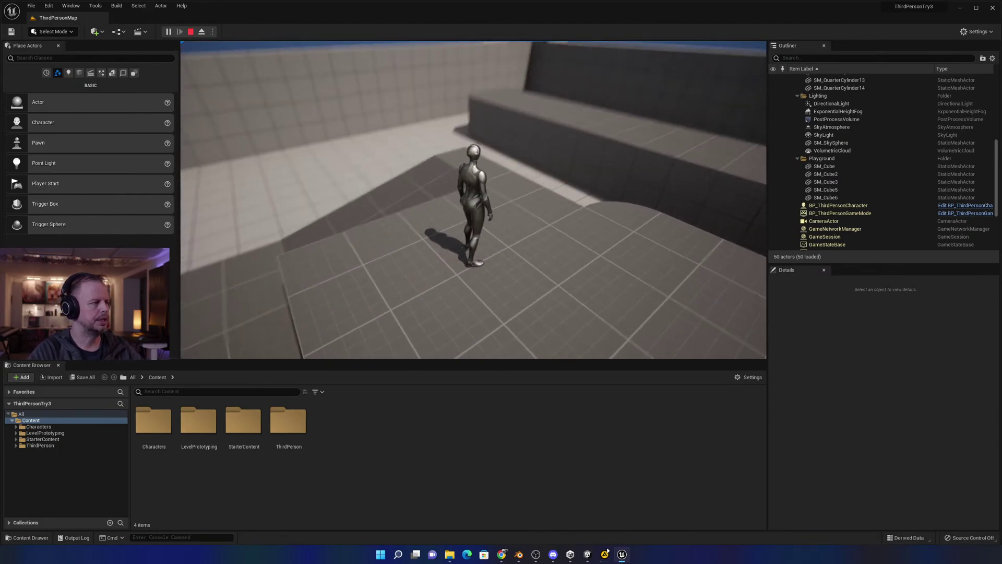
pyautogui.press('w')
pyautogui.press('d')
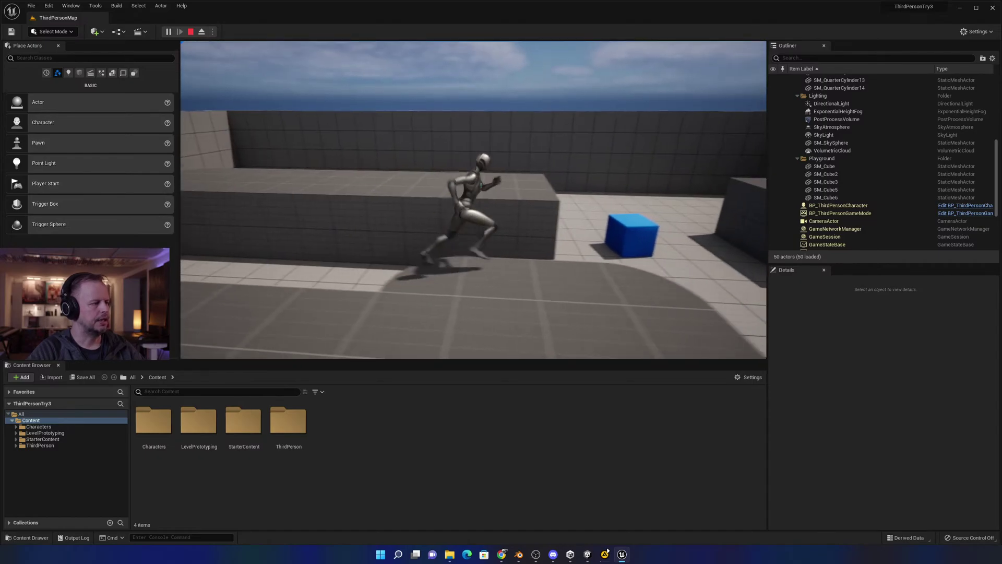
pyautogui.press('space')
pyautogui.press('space')
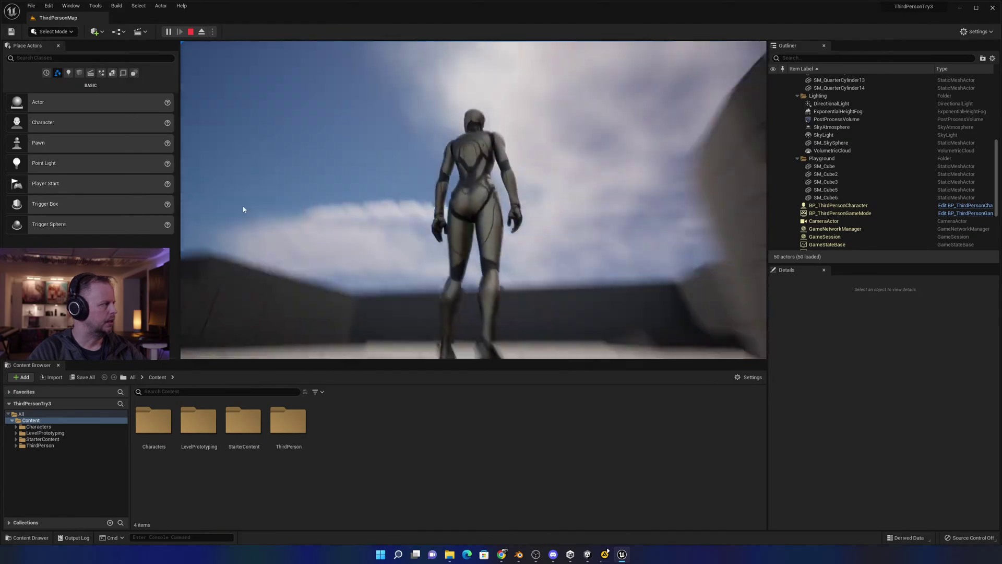
pyautogui.press('Escape')
pyautogui.moveTo(465, 158); pyautogui.dragTo(485, 235, button='right')
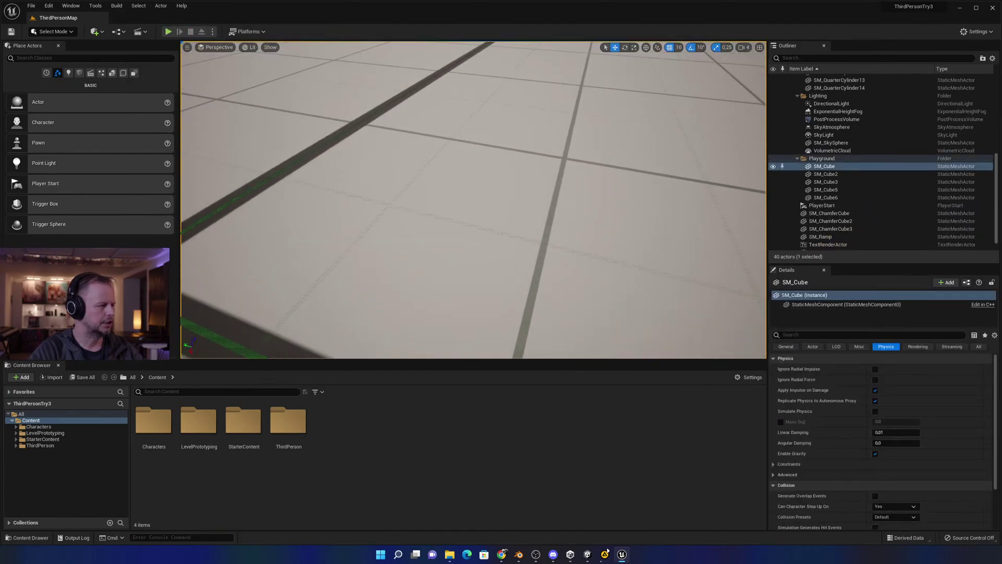
pyautogui.scroll(-8, 511, 151)
pyautogui.moveTo(511, 151); pyautogui.dragTo(501, 151, button='right')
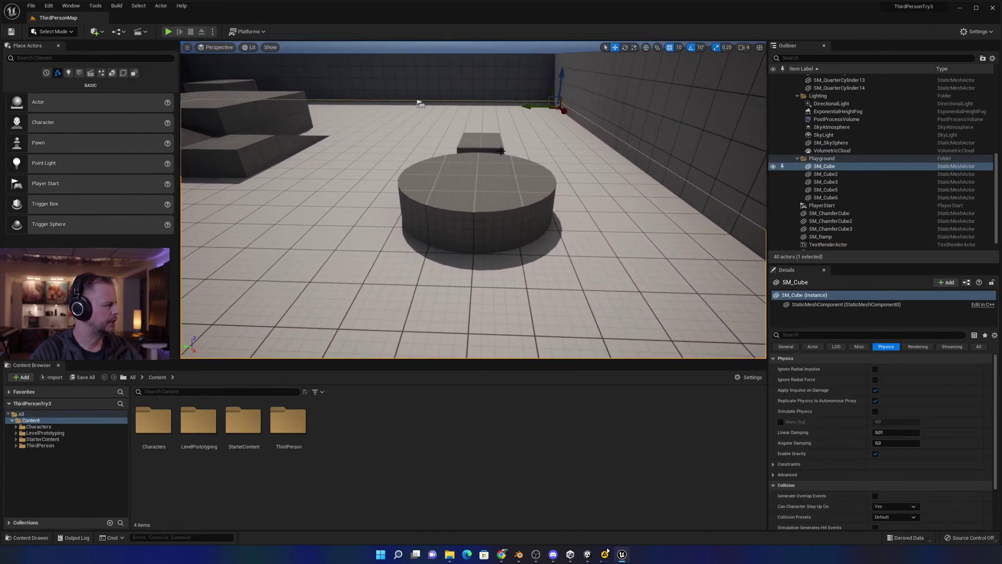
# Open the Blueprints folder inside the project's ThirdPerson content folder.
pyautogui.click(72, 452)
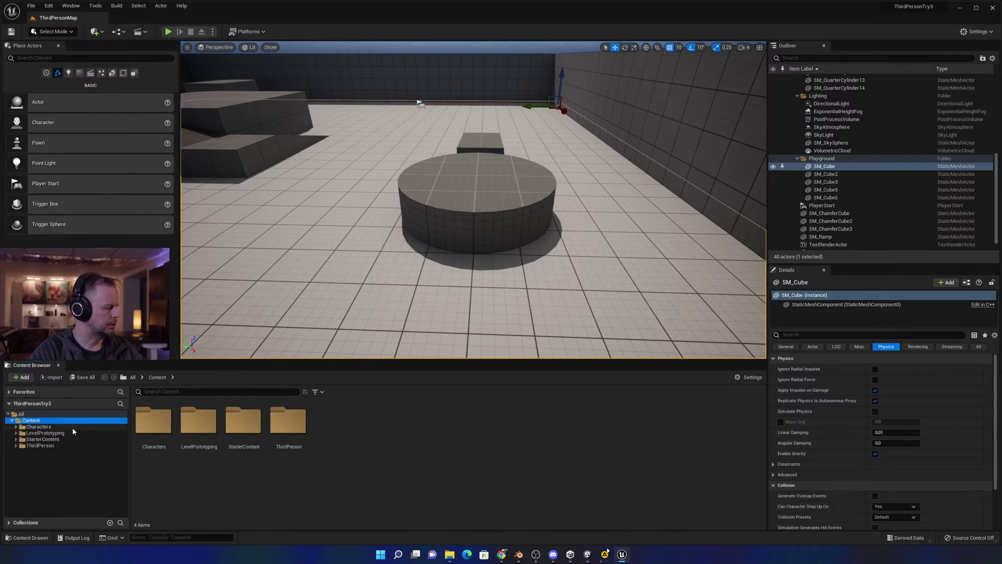
pyautogui.click(40, 427)
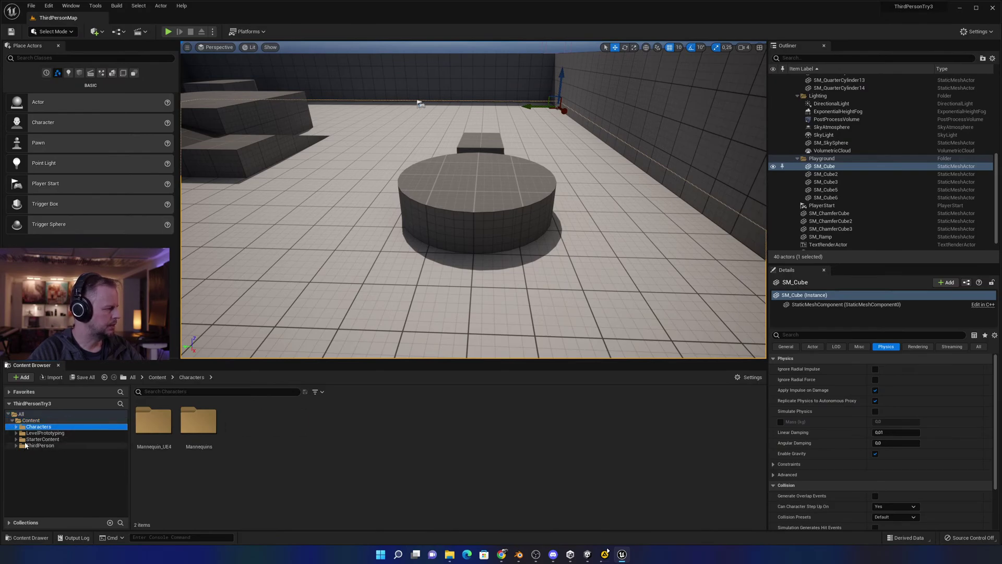
pyautogui.click(22, 445)
pyautogui.click(16, 445)
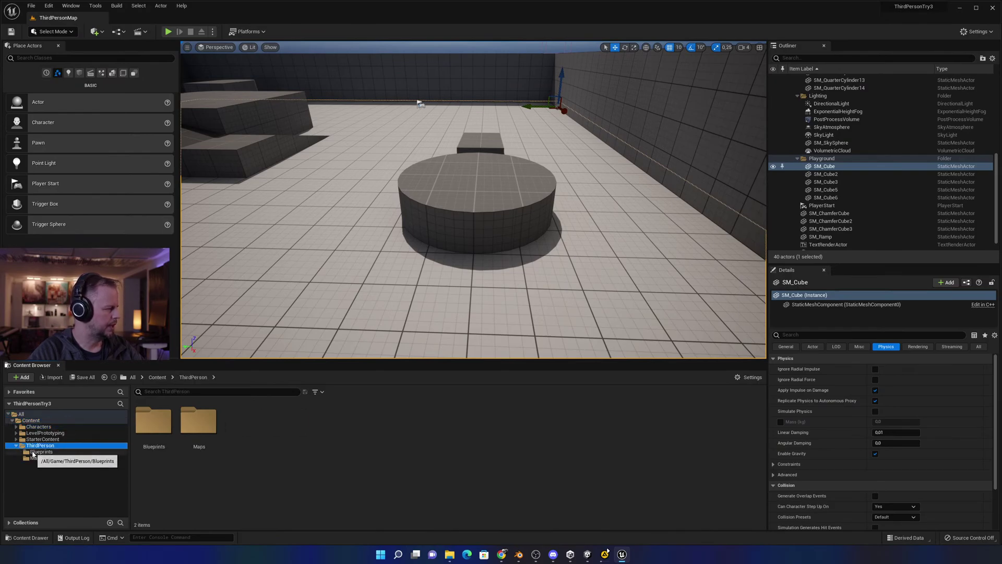
pyautogui.click(39, 452)
pyautogui.click(289, 423)
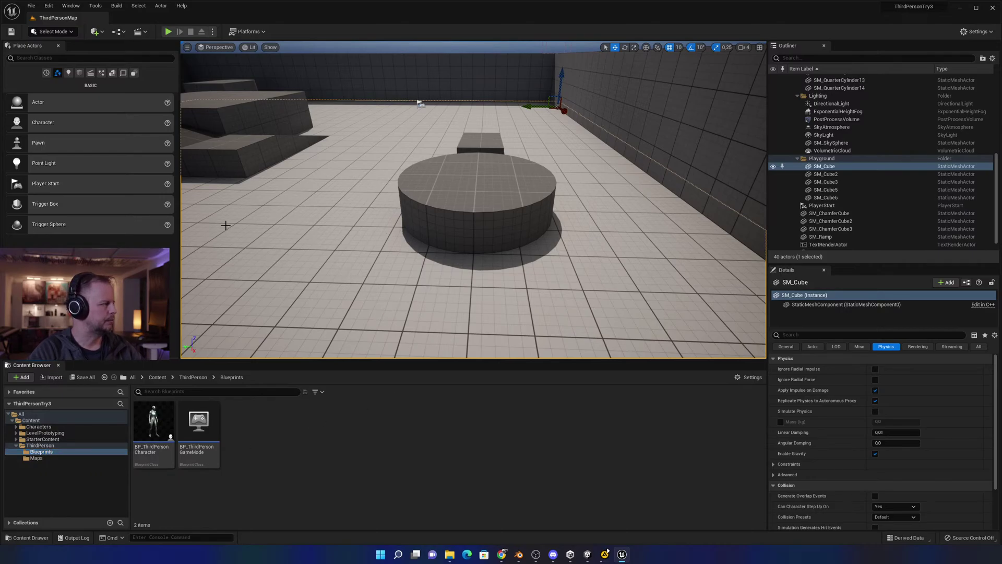
pyautogui.scroll(-8, 367, 227)
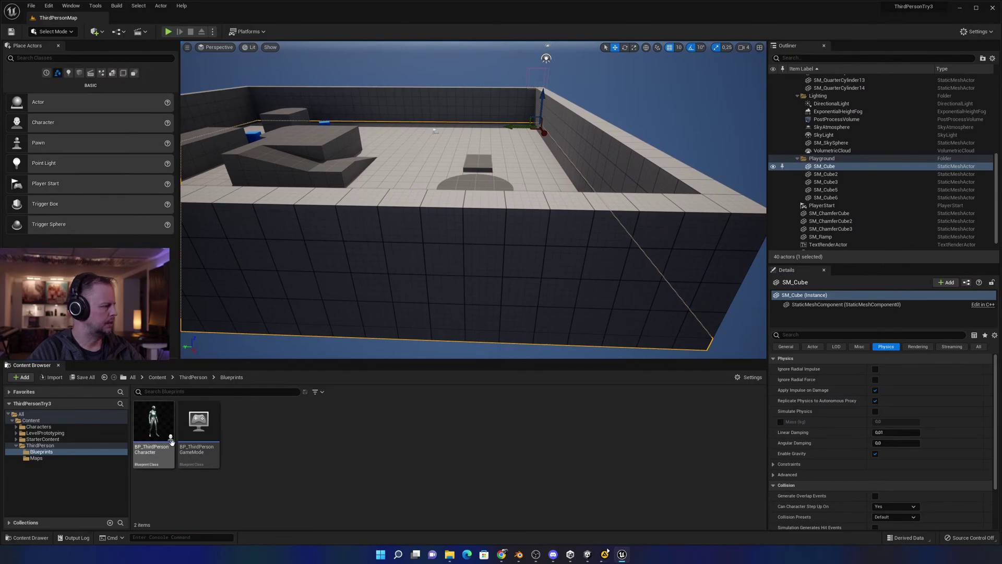
# Open the BP_ThirdPersonCharacter blueprint in a maximized window and view the gamepad and mouse camera input nodes in its Event Graph.
pyautogui.doubleClick(155, 420)
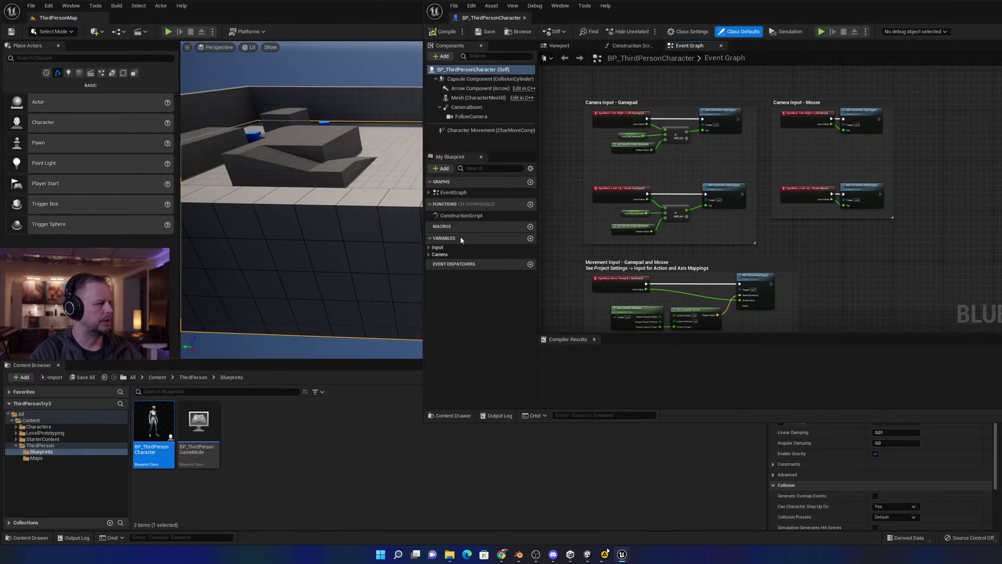
pyautogui.doubleClick(638, 16)
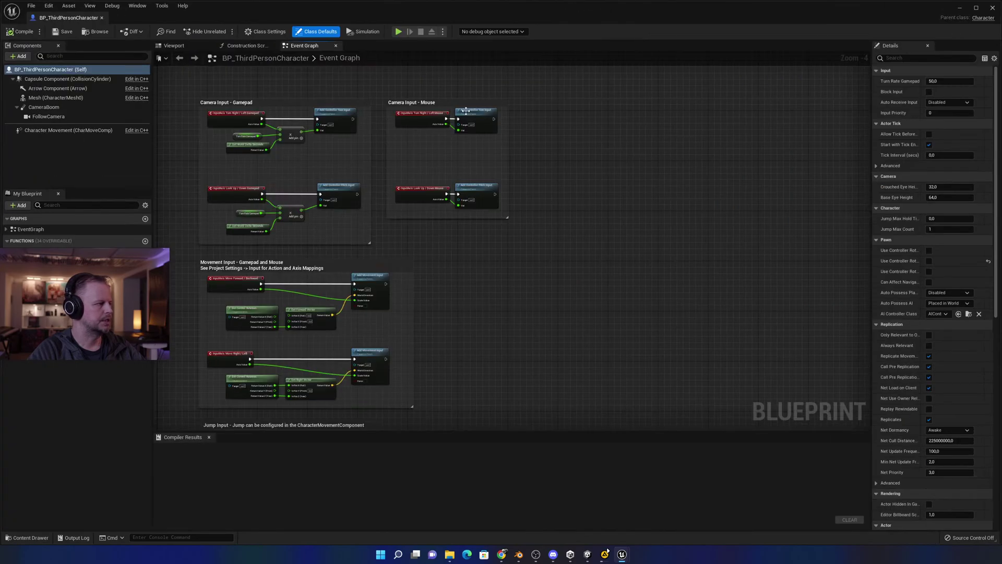
pyautogui.scroll(2, 384, 184)
pyautogui.moveTo(393, 130); pyautogui.dragTo(538, 234, button='right')
pyautogui.moveTo(291, 63); pyautogui.dragTo(368, 79, button='right')
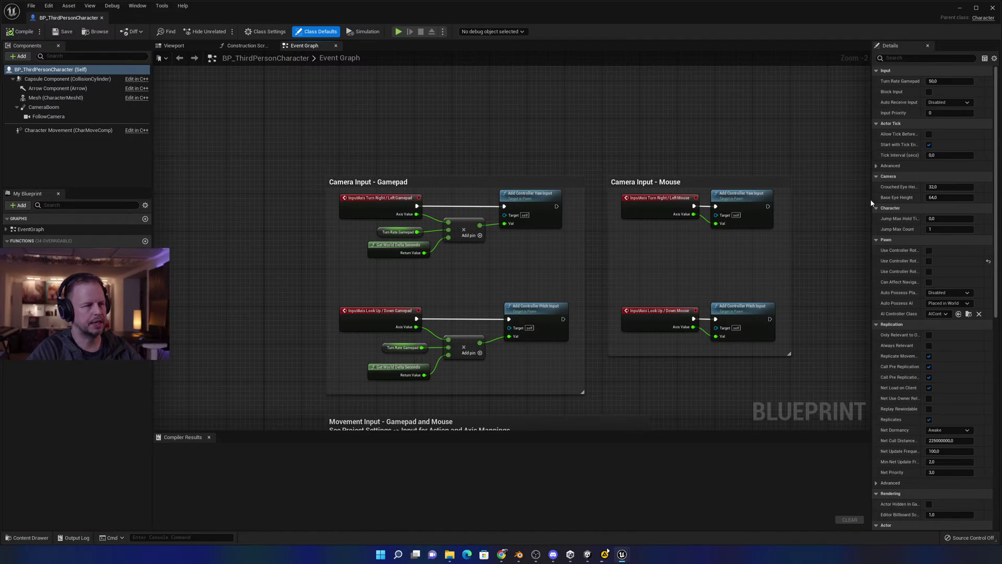
# Widen the character blueprint's details area, review its class default properties, and close the blueprint.
pyautogui.moveTo(870, 204); pyautogui.dragTo(820, 205)
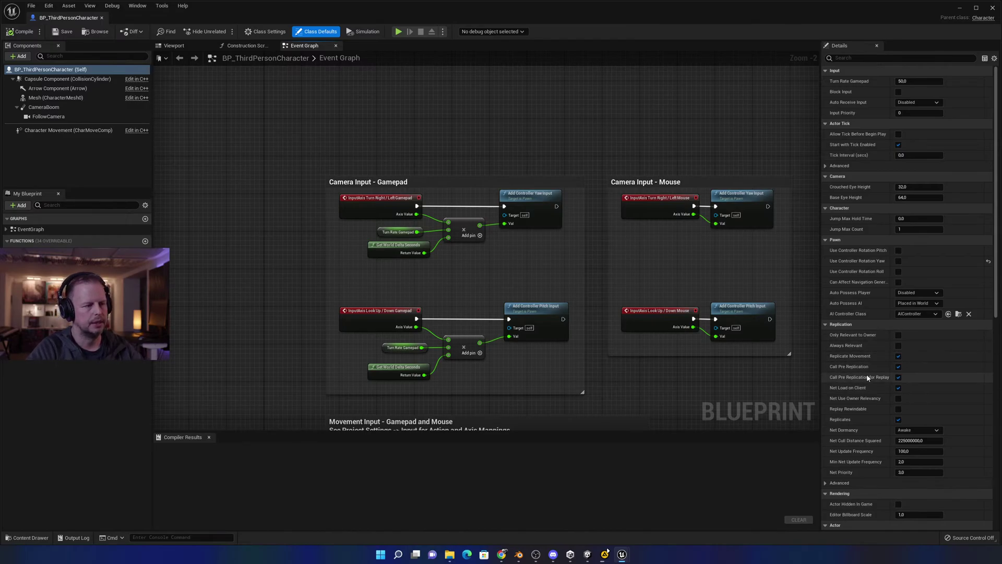
pyautogui.scroll(-1, 868, 378)
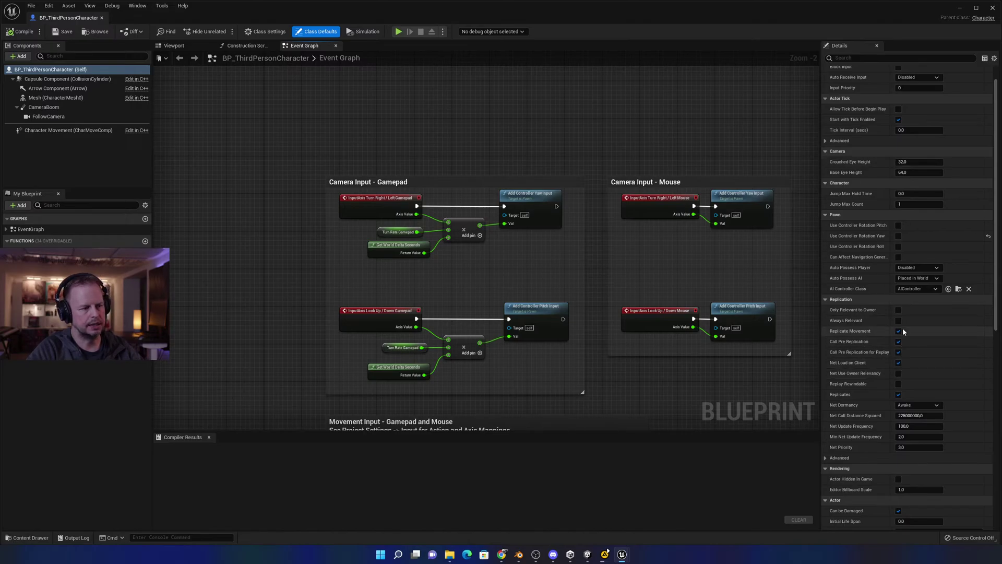
pyautogui.scroll(-6, 903, 331)
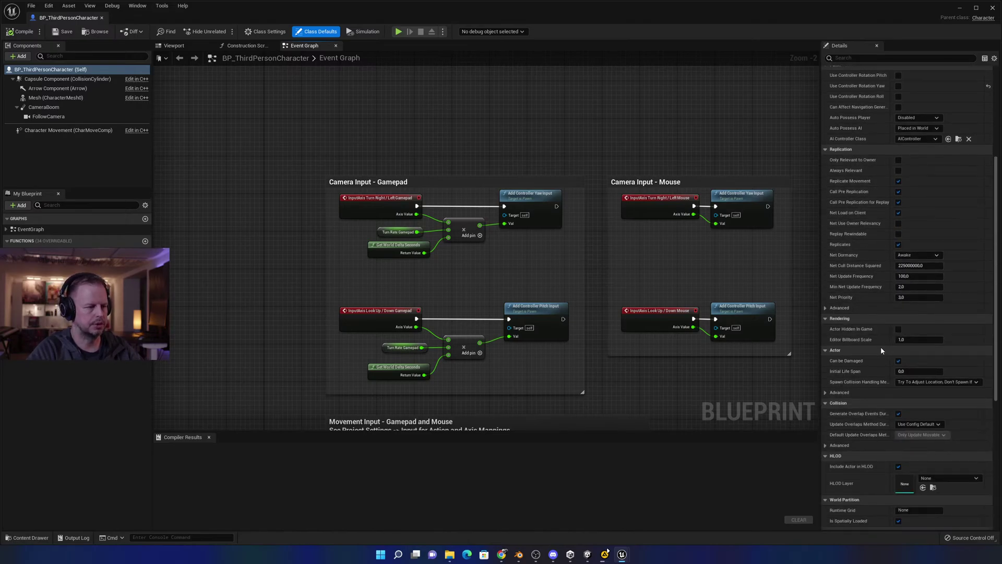
pyautogui.scroll(4, 886, 304)
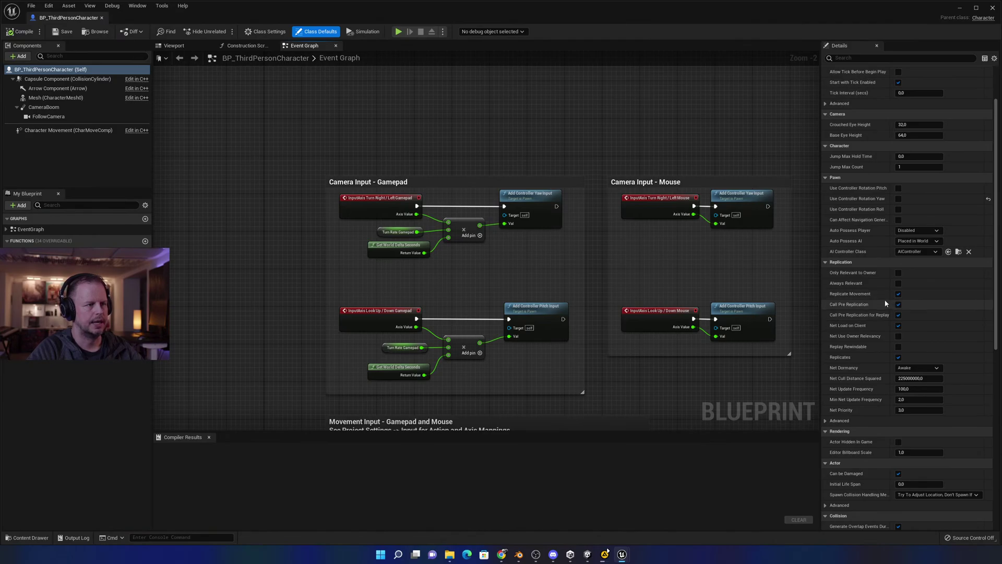
pyautogui.scroll(2, 900, 271)
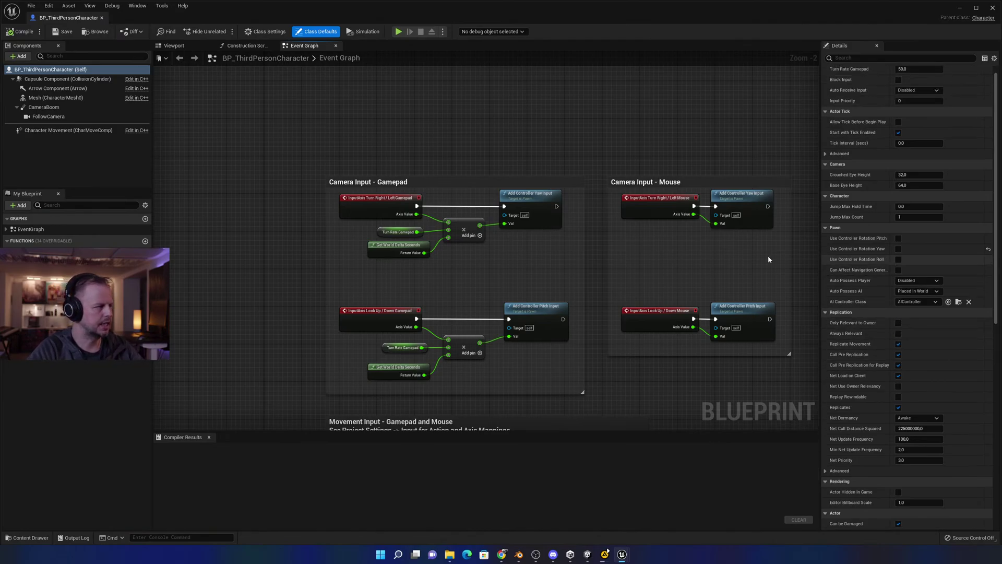
pyautogui.scroll(1, 882, 214)
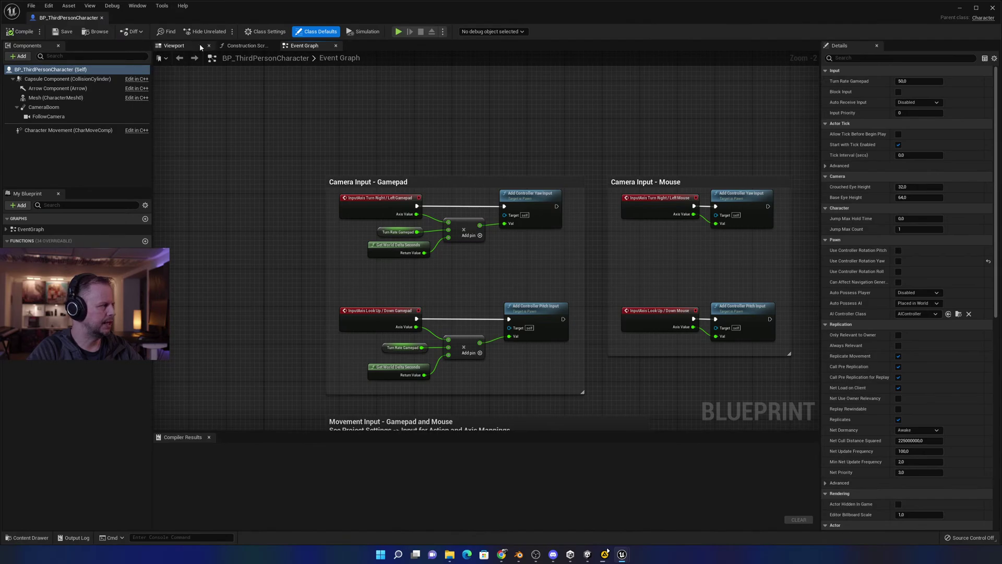
pyautogui.click(102, 17)
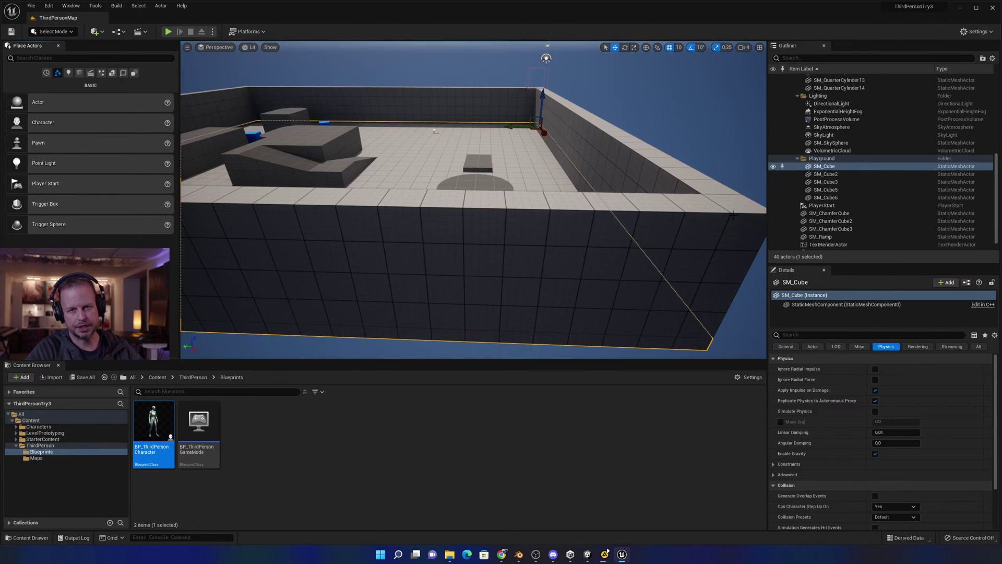
# Open the Animations folder of the Mannequins inside the Characters content folder.
pyautogui.click(293, 428)
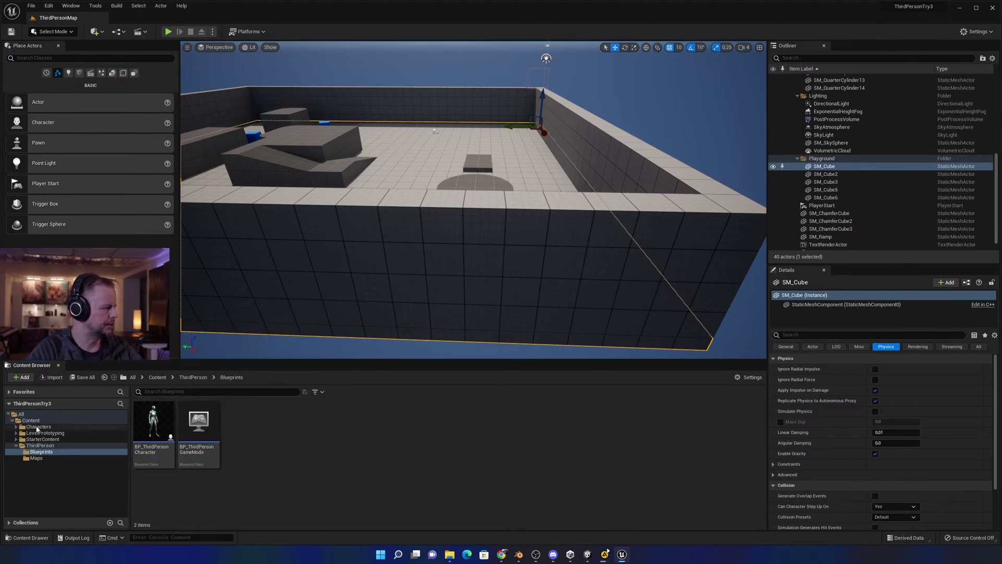
pyautogui.click(16, 427)
pyautogui.click(23, 440)
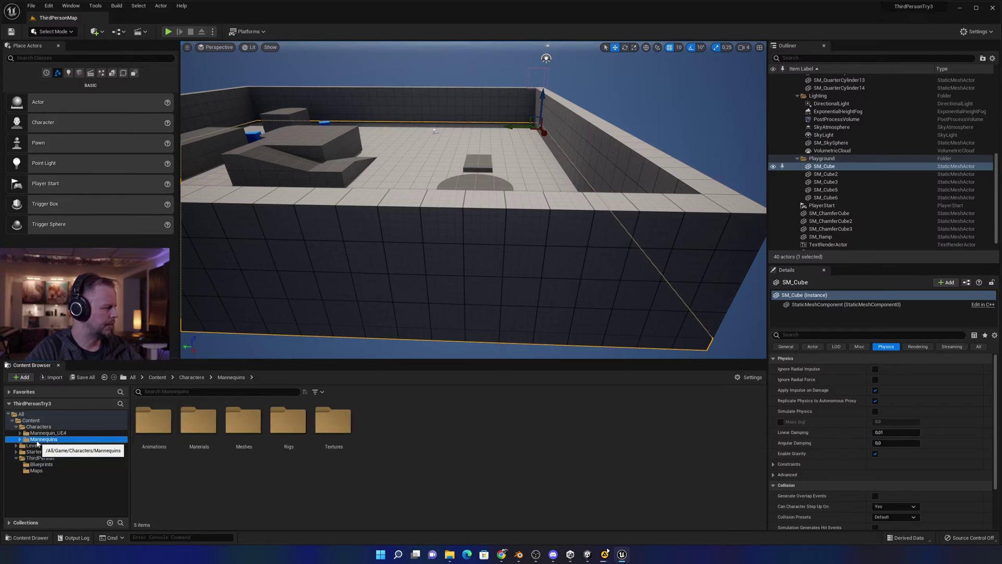
pyautogui.click(19, 439)
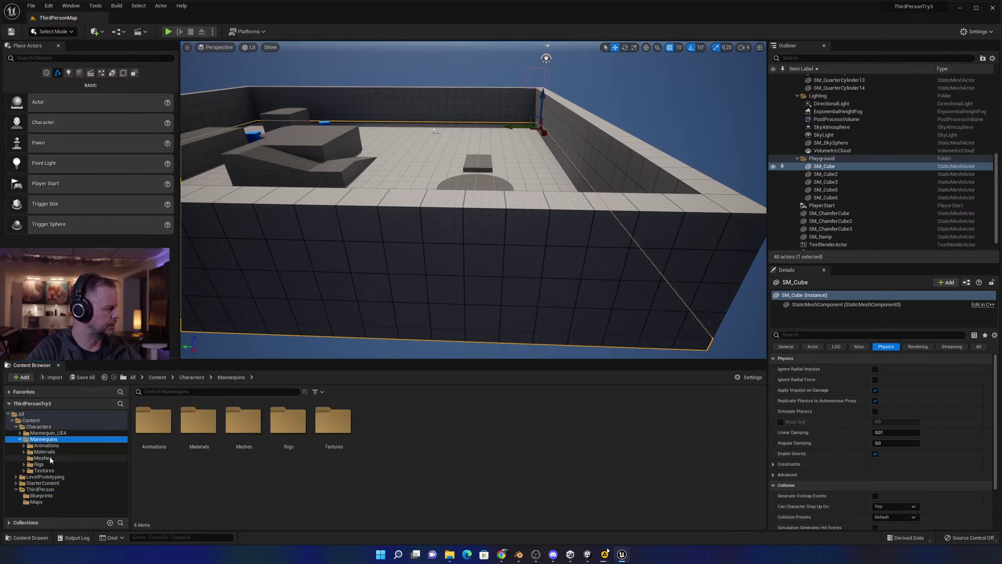
pyautogui.click(46, 452)
pyautogui.click(46, 445)
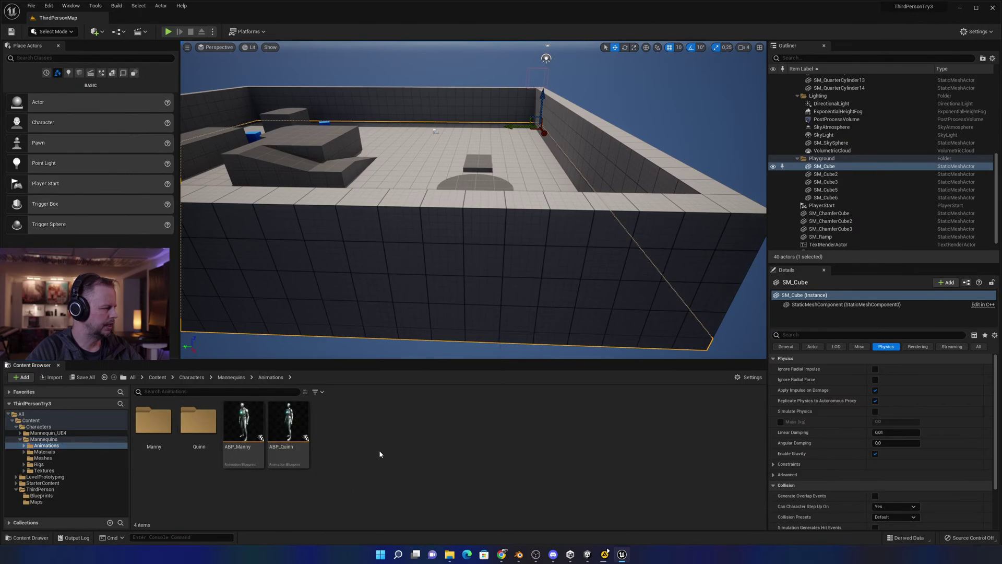
# Open the ABP_Manny animation blueprint and inspect the Idle state within its Locomotion state machine, returning to Locomotion.
pyautogui.doubleClick(244, 422)
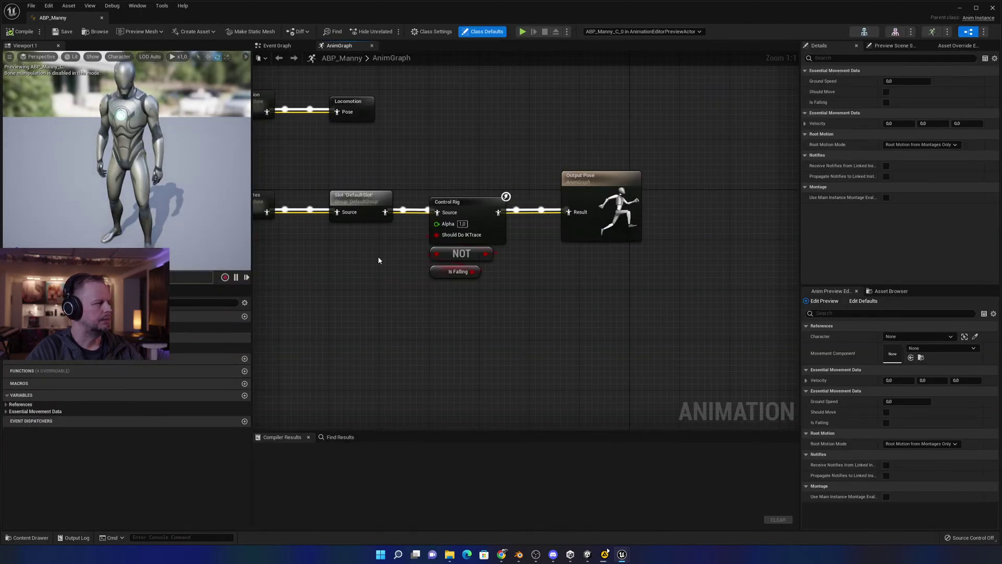
pyautogui.moveTo(350, 269); pyautogui.dragTo(446, 314, button='right')
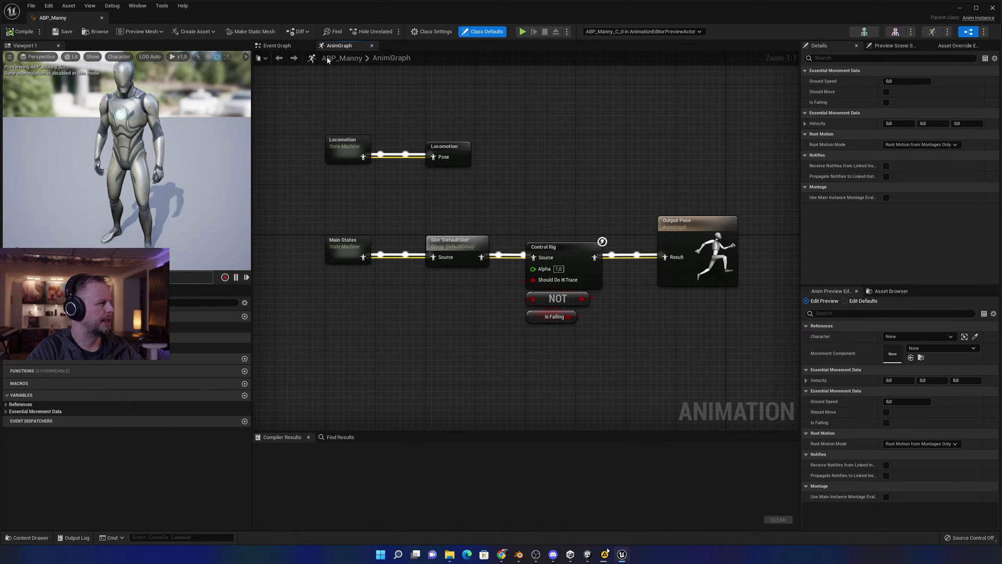
pyautogui.doubleClick(345, 150)
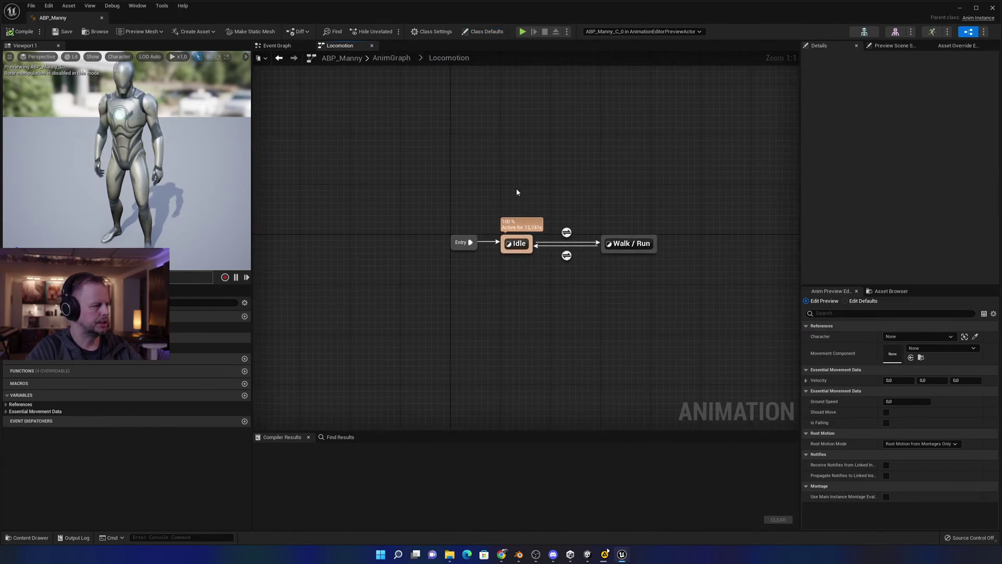
pyautogui.doubleClick(517, 244)
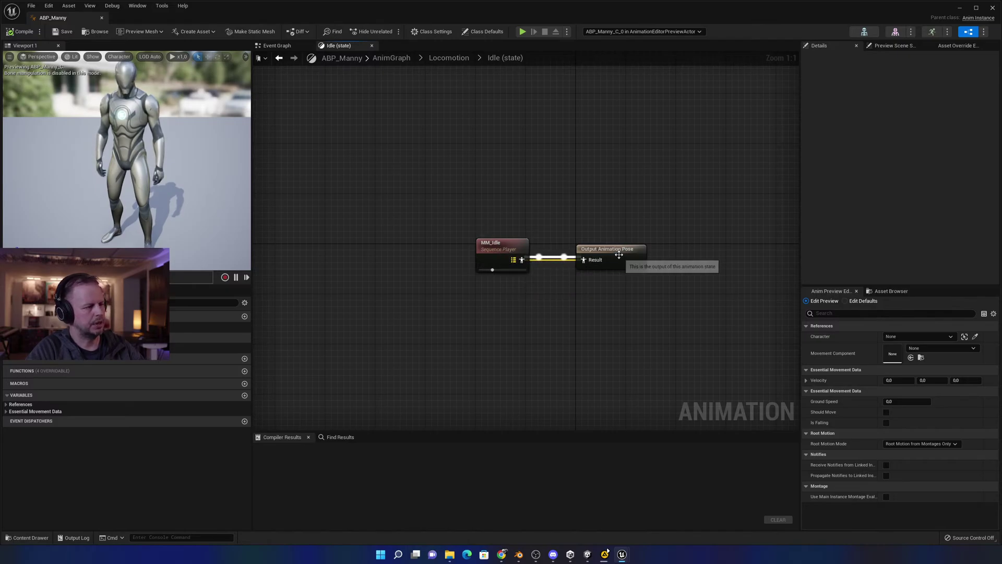
pyautogui.click(449, 57)
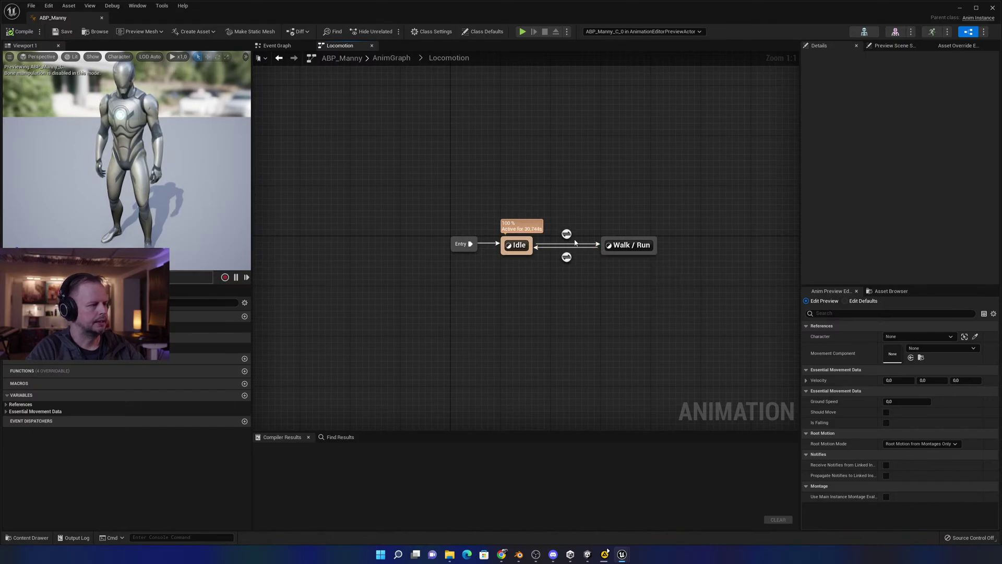
# Open the Idle to Walk / Run transition rule and select its Should Move node to view the variable's properties.
pyautogui.click(566, 233)
pyautogui.click(554, 209)
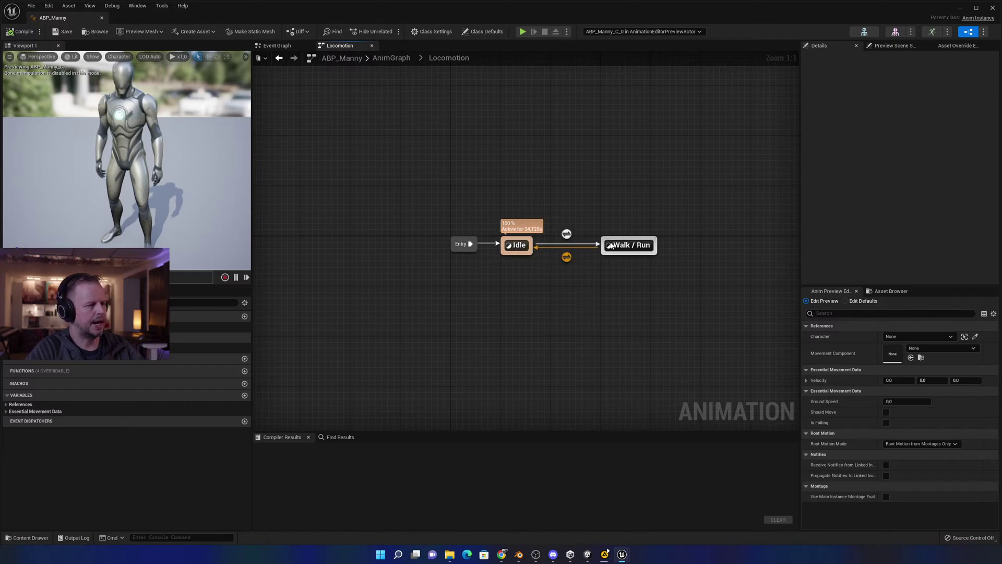
pyautogui.doubleClick(566, 233)
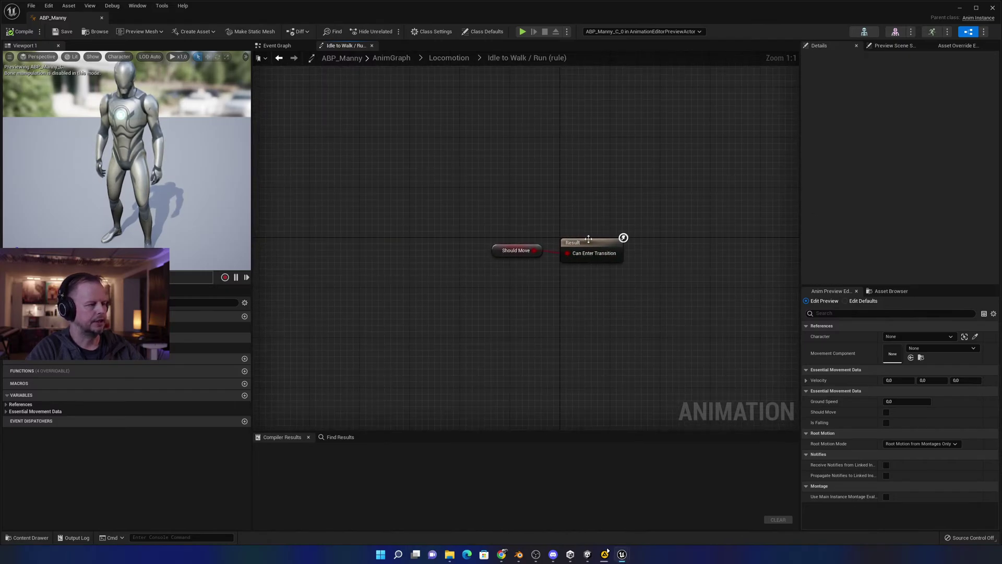
pyautogui.click(516, 253)
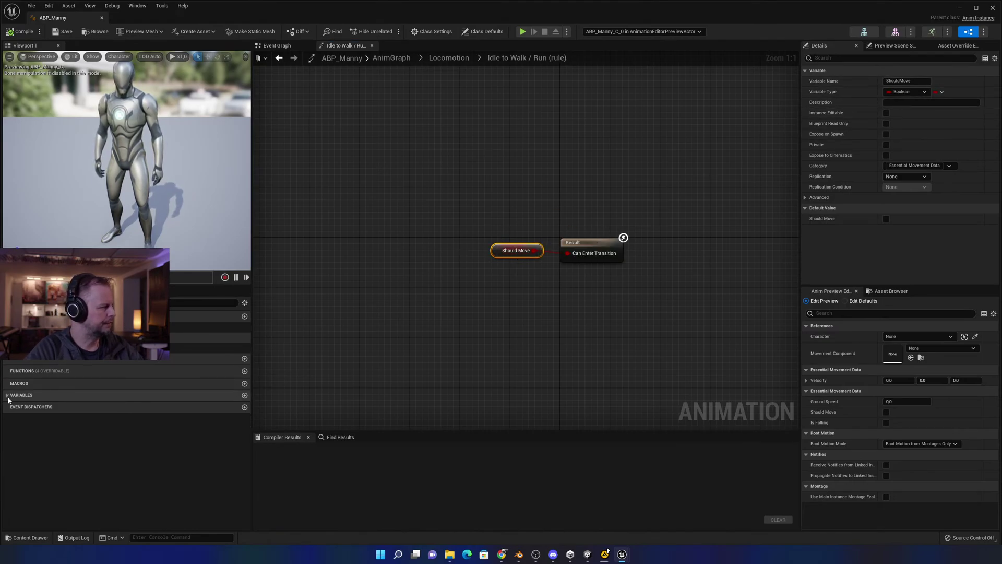
# Expand the References and Essential Movement Data variable categories and match the ShouldMove variable to the node in the rule.
pyautogui.click(7, 404)
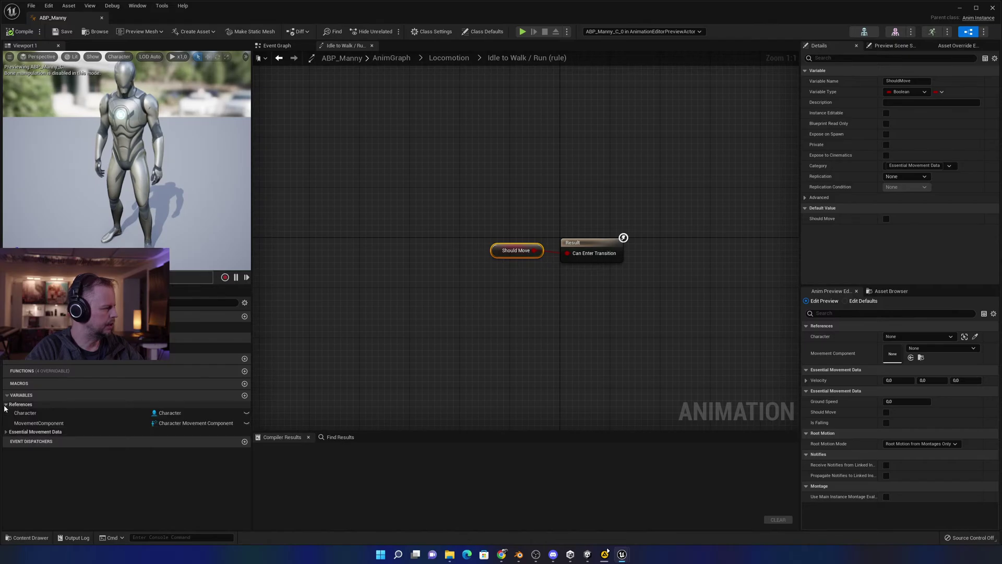
pyautogui.click(9, 431)
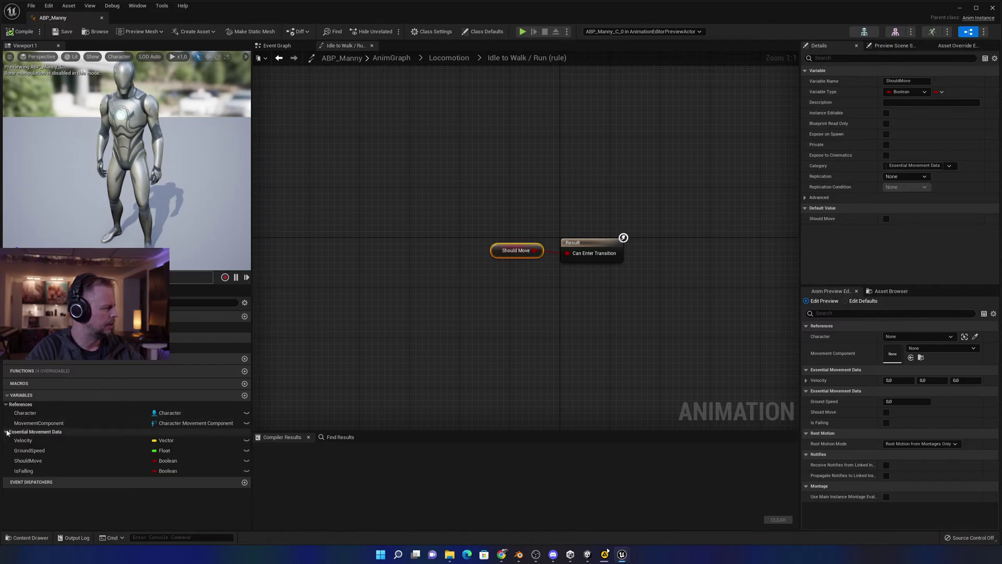
pyautogui.click(42, 460)
pyautogui.click(520, 254)
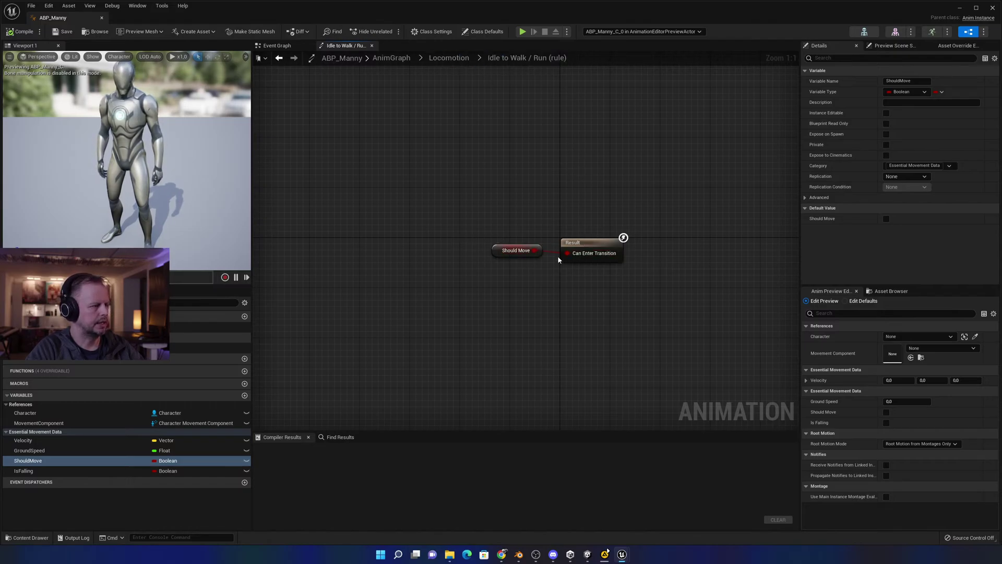
# Return to the Locomotion state machine, view the Idle to Walk / Run transition's settings, and reopen its rule.
pyautogui.click(461, 58)
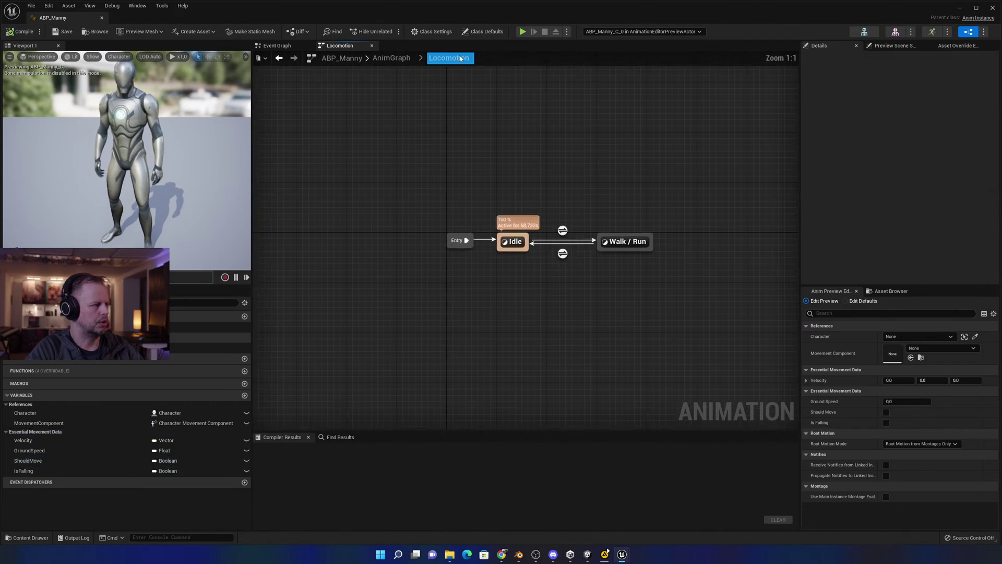
pyautogui.click(566, 235)
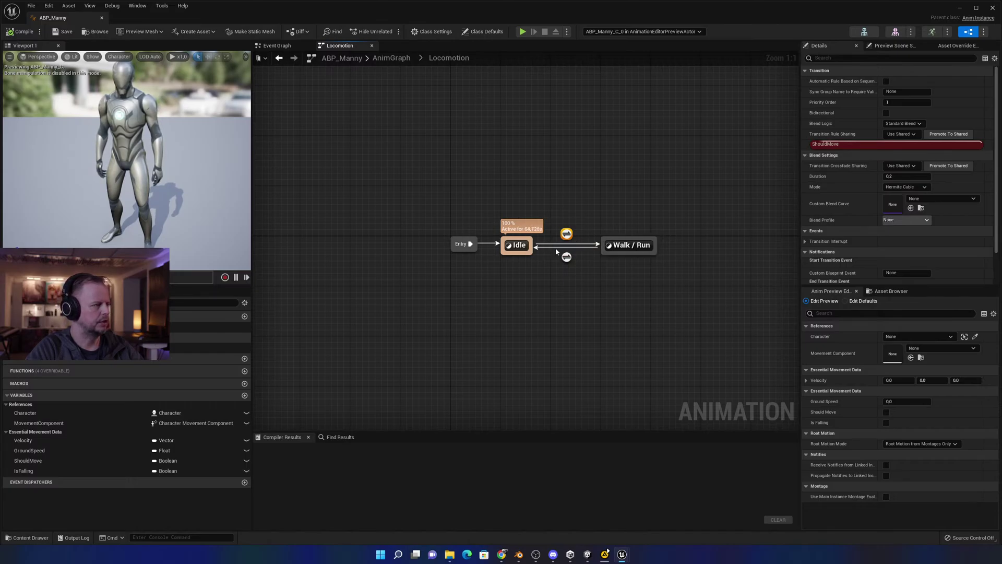
pyautogui.doubleClick(566, 234)
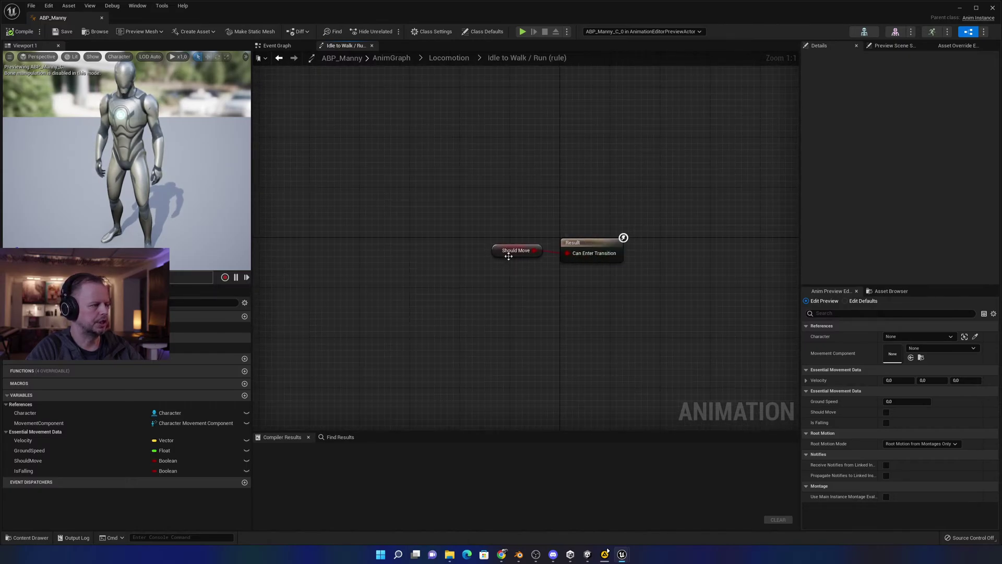
# Move the Should Move node slightly farther from the Result node and return to the Locomotion state machine.
pyautogui.moveTo(509, 256); pyautogui.dragTo(489, 256)
pyautogui.click(558, 185)
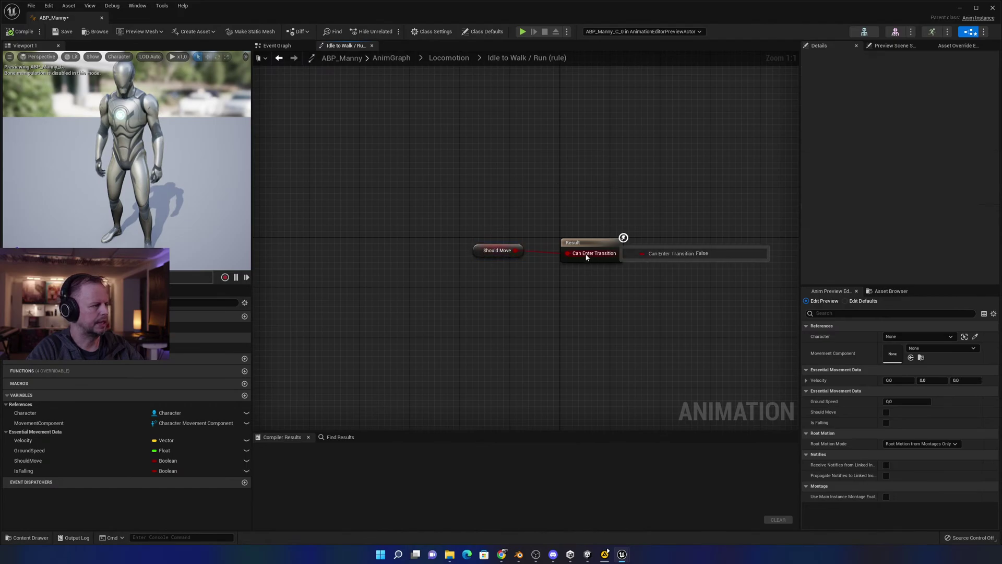
pyautogui.click(456, 59)
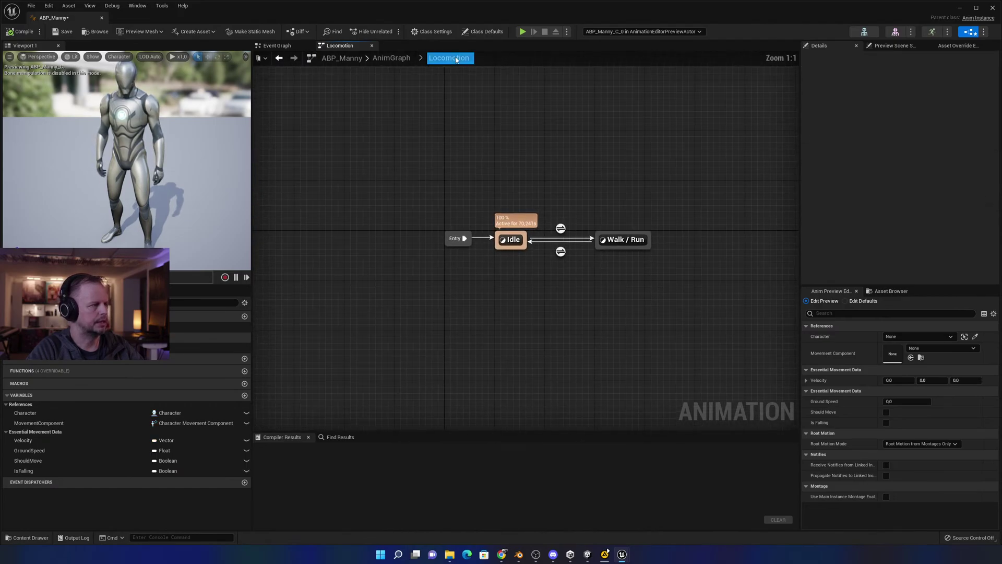
# Open the Walk / Run state and select its Ground Speed node to view the variable's properties.
pyautogui.doubleClick(640, 246)
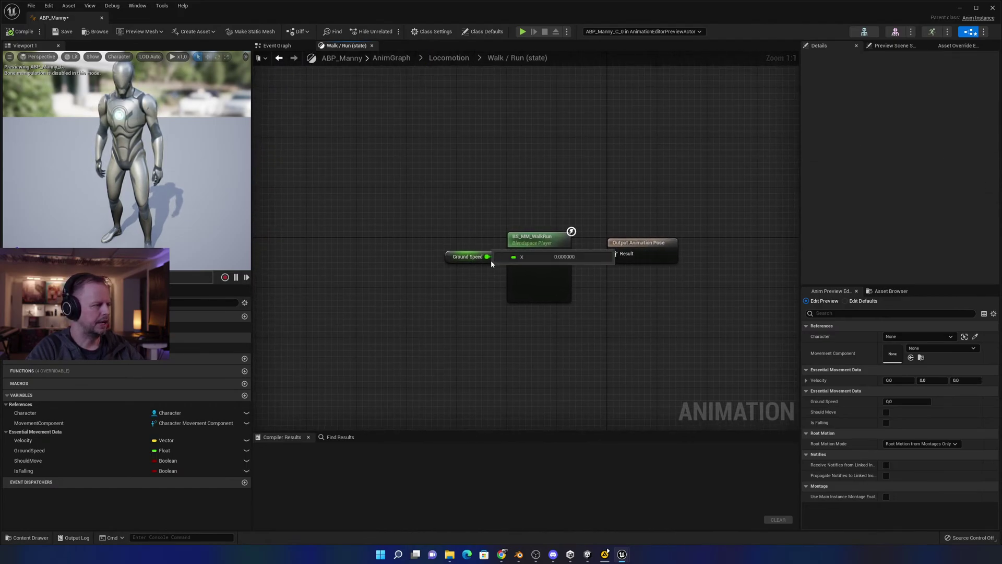
pyautogui.moveTo(490, 260); pyautogui.dragTo(514, 254)
pyautogui.click(468, 255)
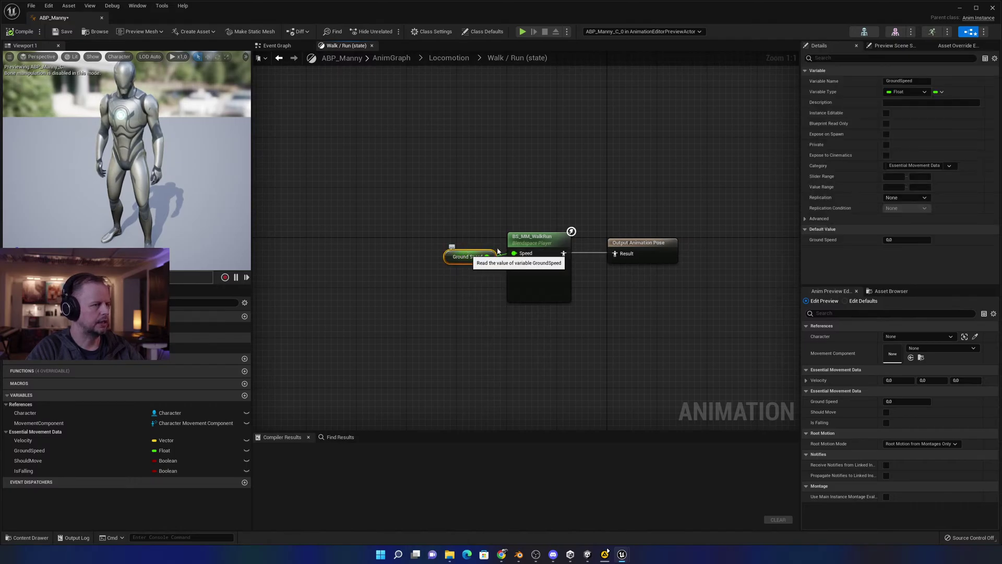
# Open the BS_MM_WalkRun blend space and preview the character's idle, walk and run blending at different points along the Speed axis.
pyautogui.click(538, 239)
pyautogui.doubleClick(540, 238)
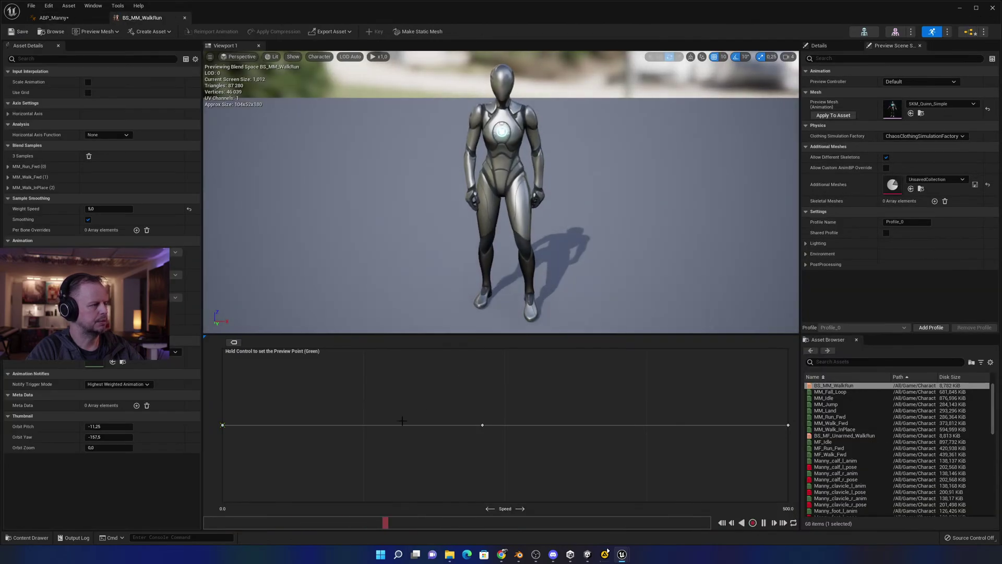
pyautogui.rightClick(509, 415)
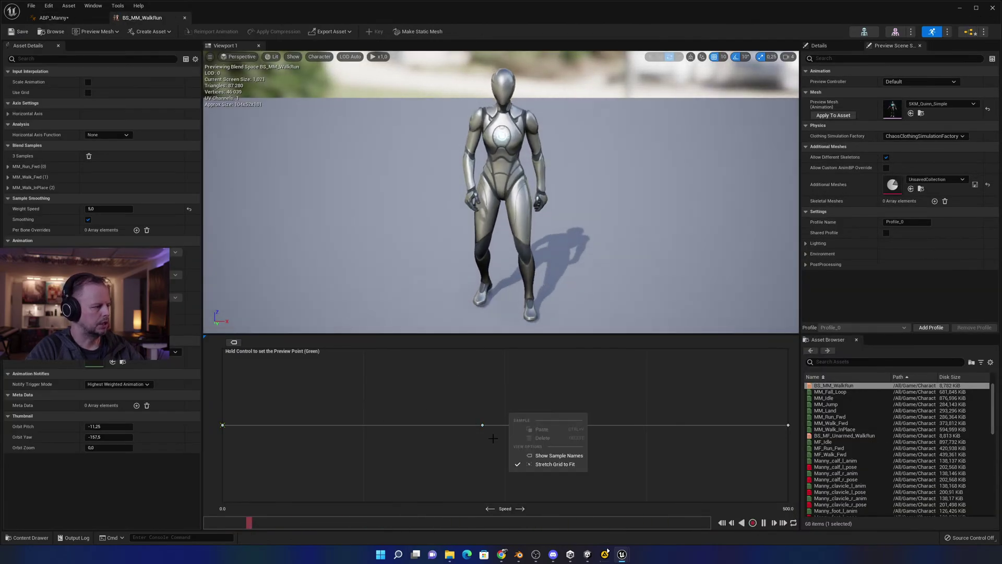
pyautogui.click(628, 404)
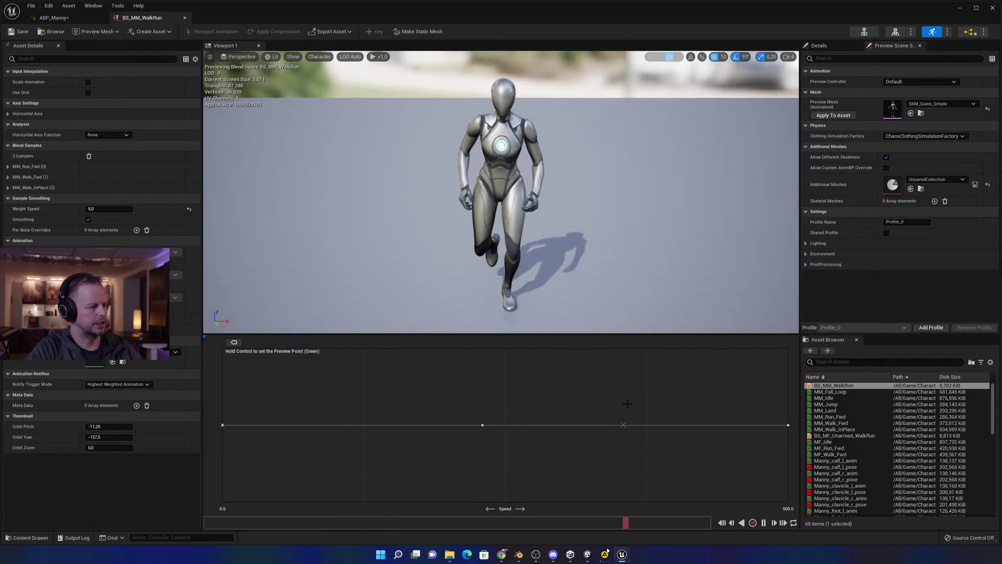
pyautogui.press('ctrl')
pyautogui.press('ctrl')
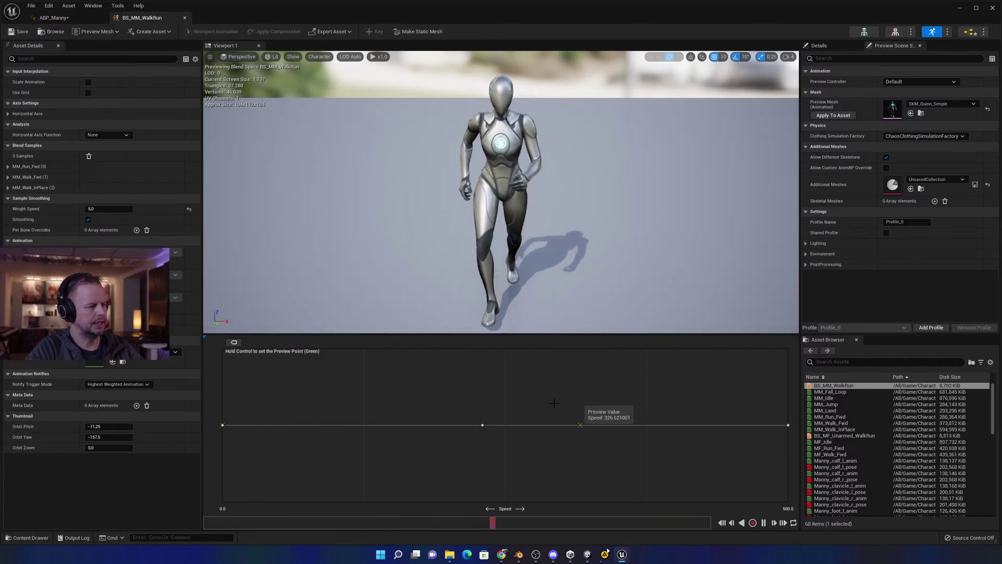
pyautogui.press('ctrl')
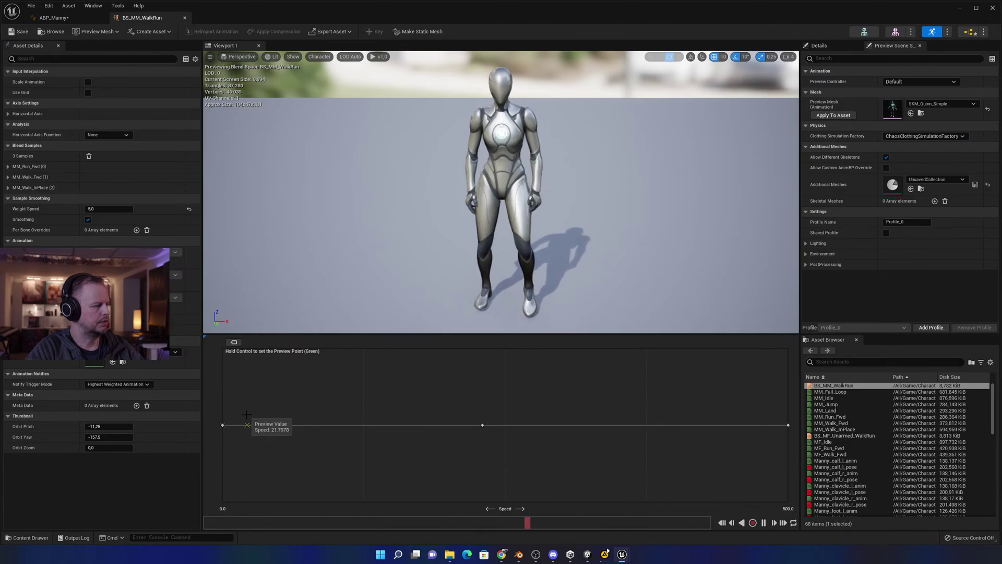
pyautogui.press('ctrl')
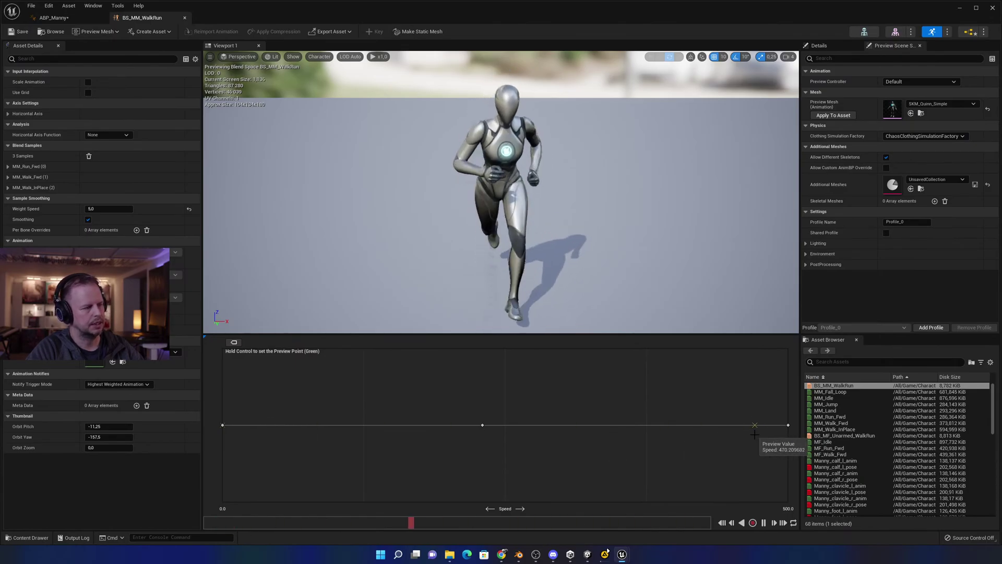
pyautogui.press('ctrl')
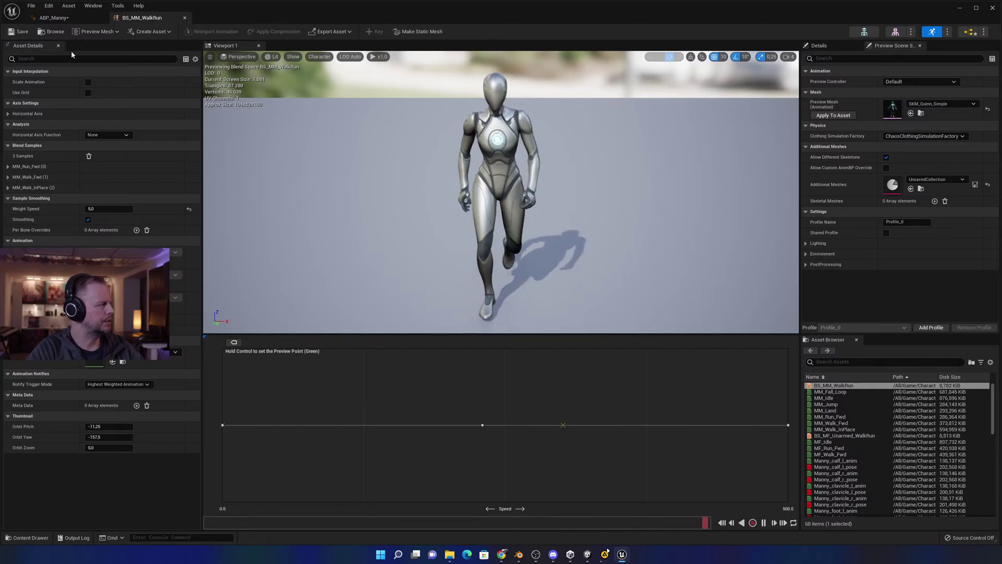
# Hide the blend space's Asset Details and restore them.
pyautogui.click(58, 46)
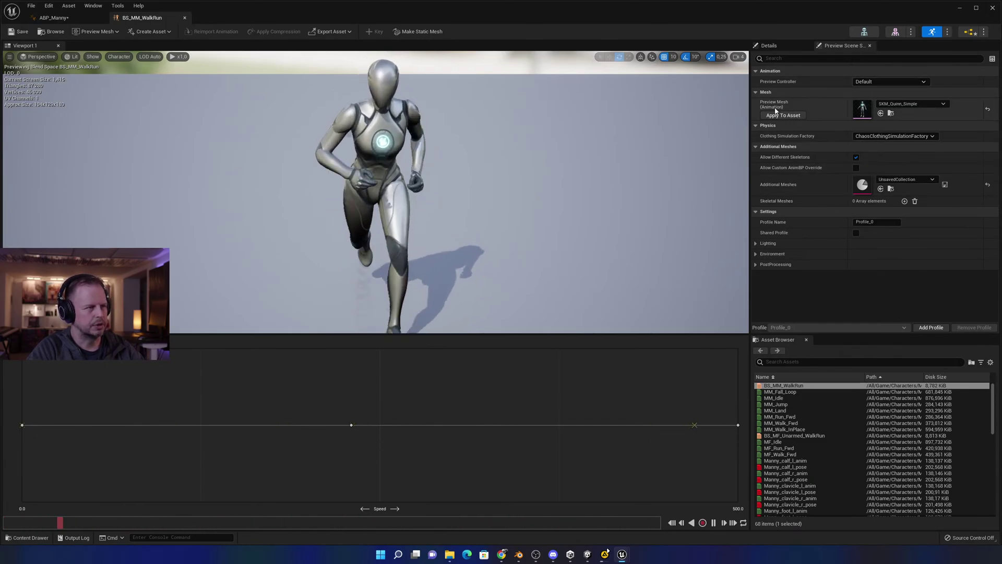
pyautogui.click(10, 57)
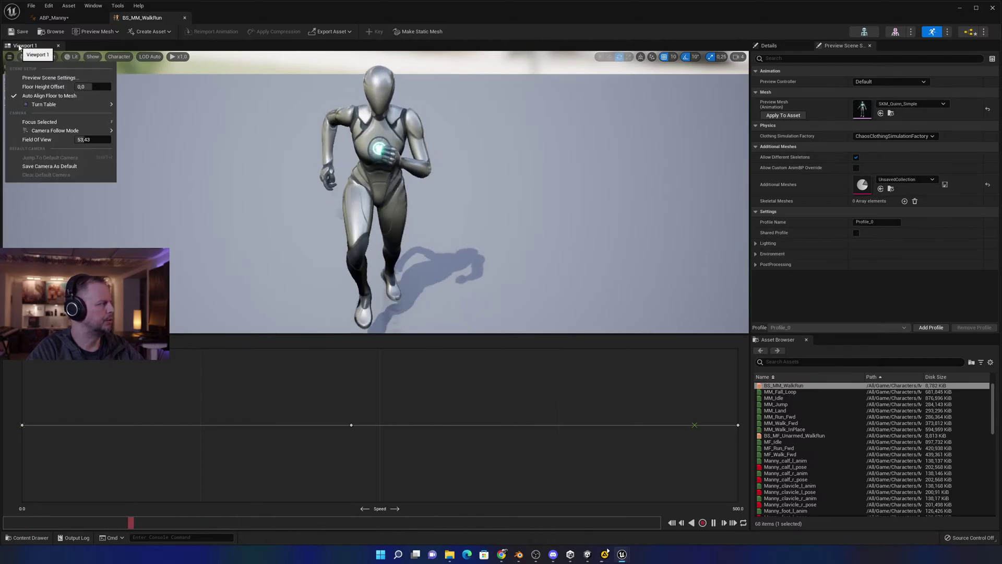
pyautogui.click(71, 57)
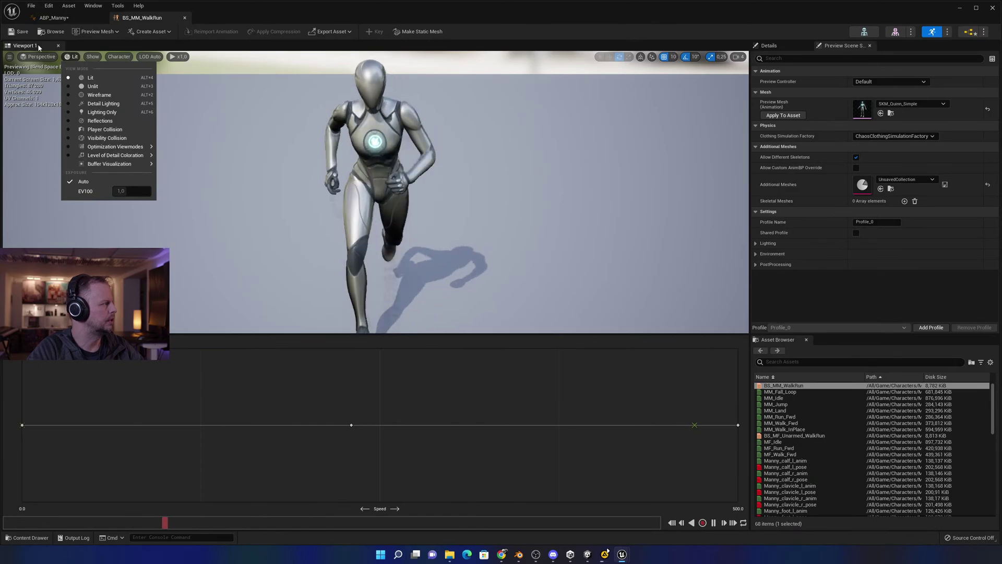
pyautogui.click(120, 48)
pyautogui.click(94, 6)
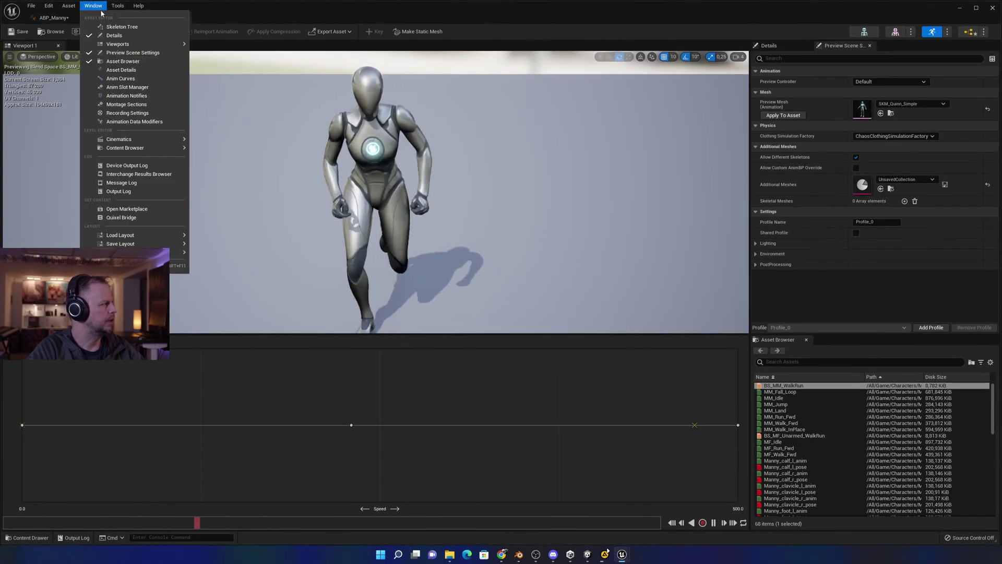
pyautogui.click(125, 70)
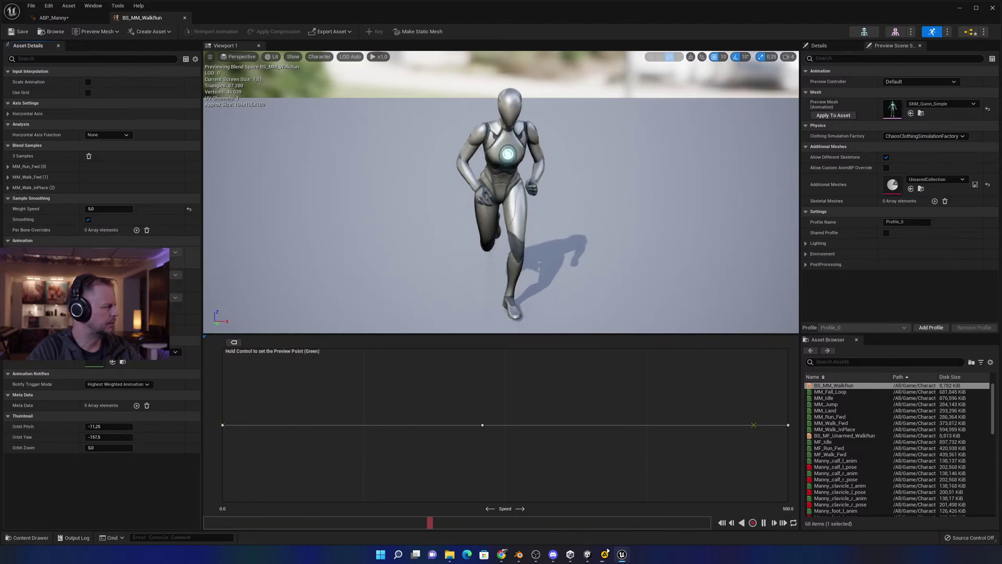
# Preview the blend near the walk sample and expand the MM_Run_Fwd and MM_Walk_Fwd blend samples to inspect their speeds and animations.
pyautogui.press('ctrl')
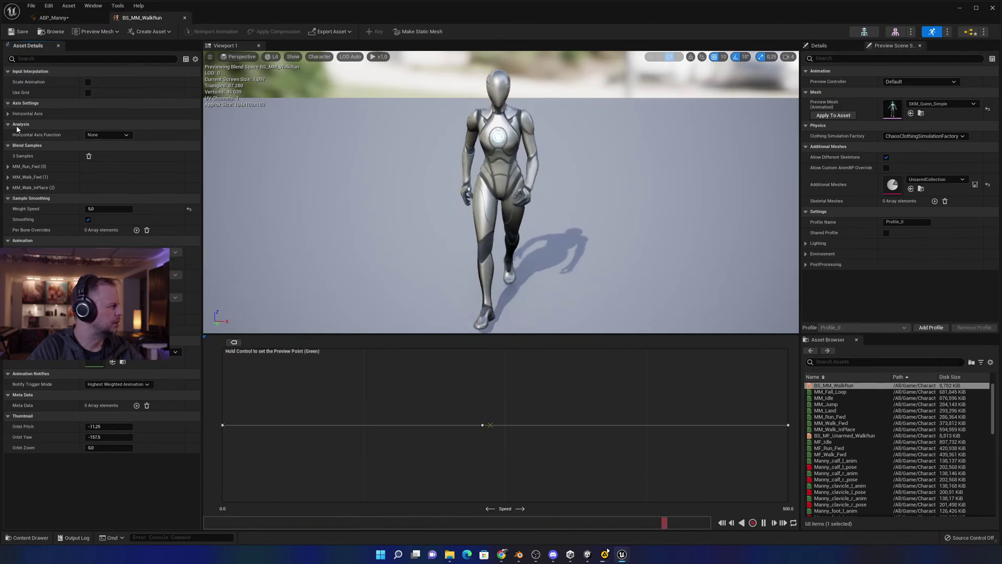
pyautogui.click(9, 330)
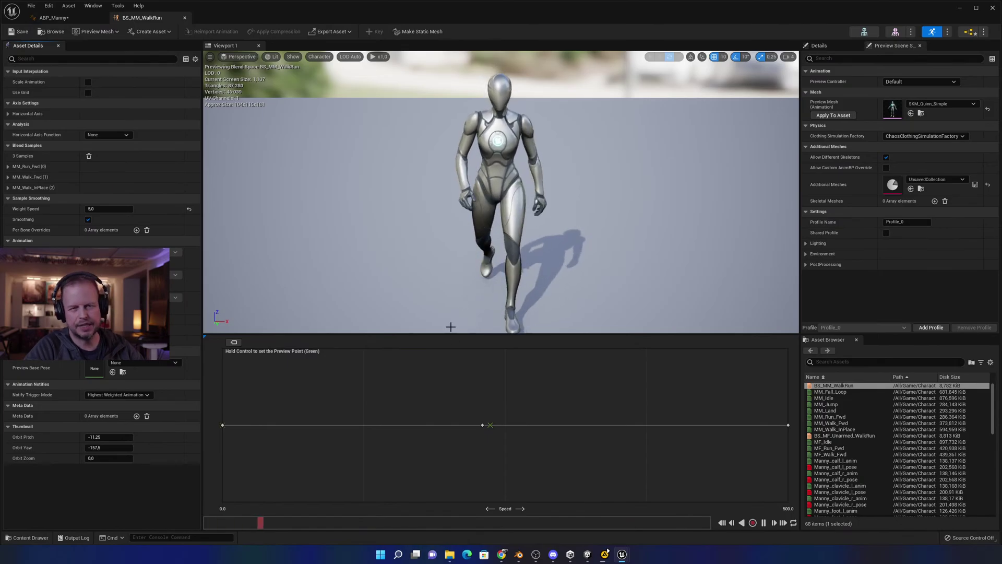
pyautogui.click(8, 167)
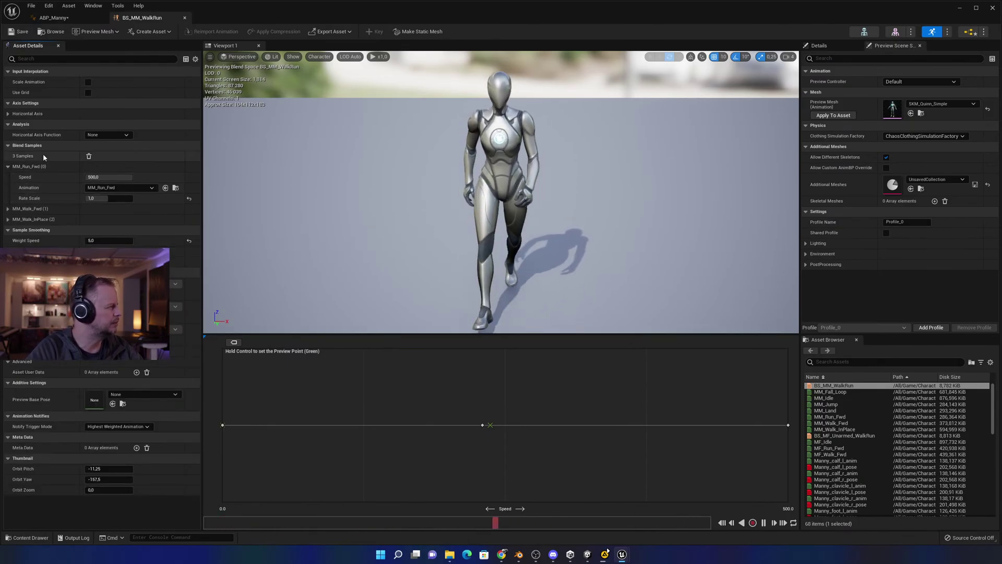
pyautogui.click(7, 208)
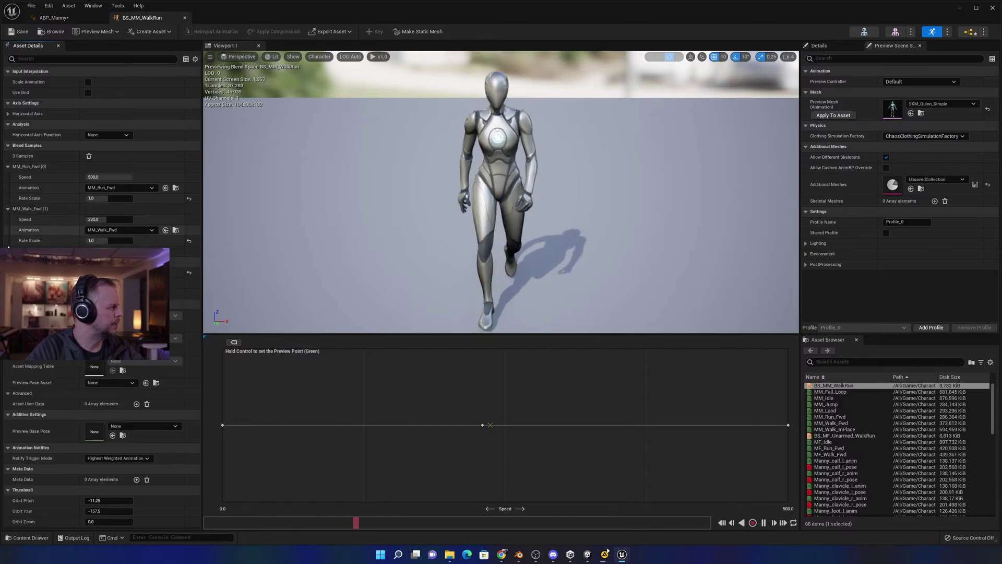
pyautogui.click(118, 188)
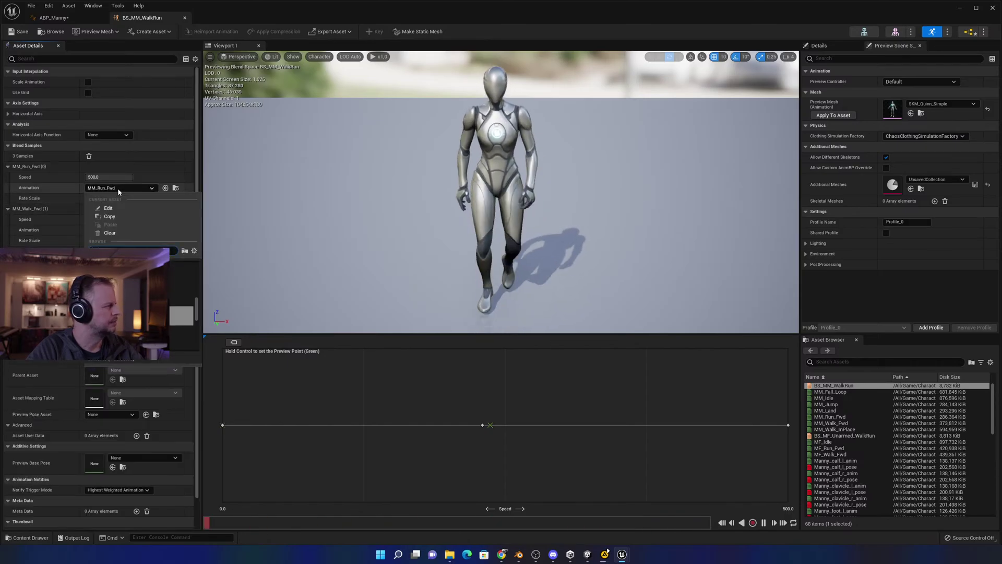
pyautogui.click(51, 191)
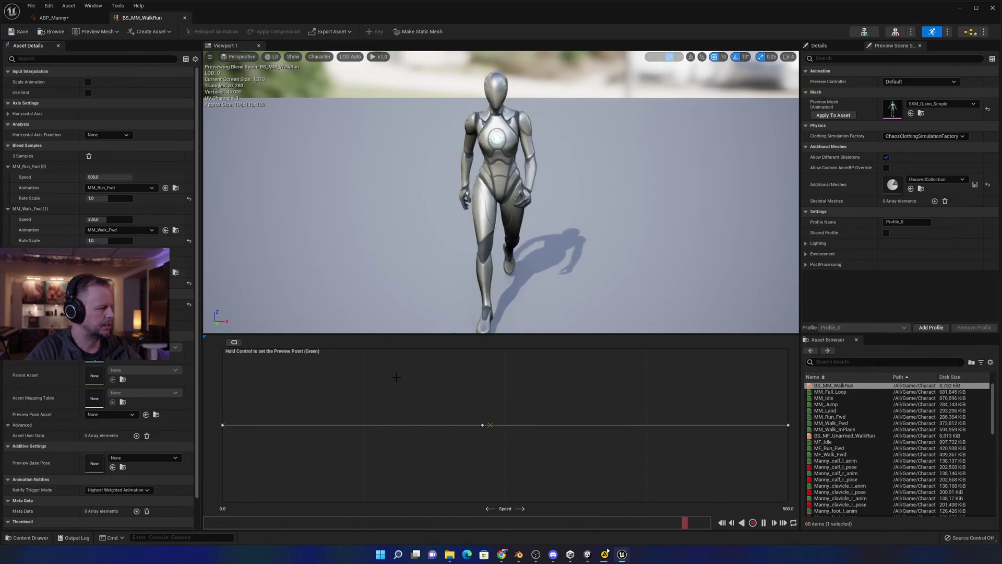
# Close the Asset Details, the BS_MM_WalkRun blend space and ABP_Manny, briefly reopening ABP_Manny before returning to the level.
pyautogui.click(58, 45)
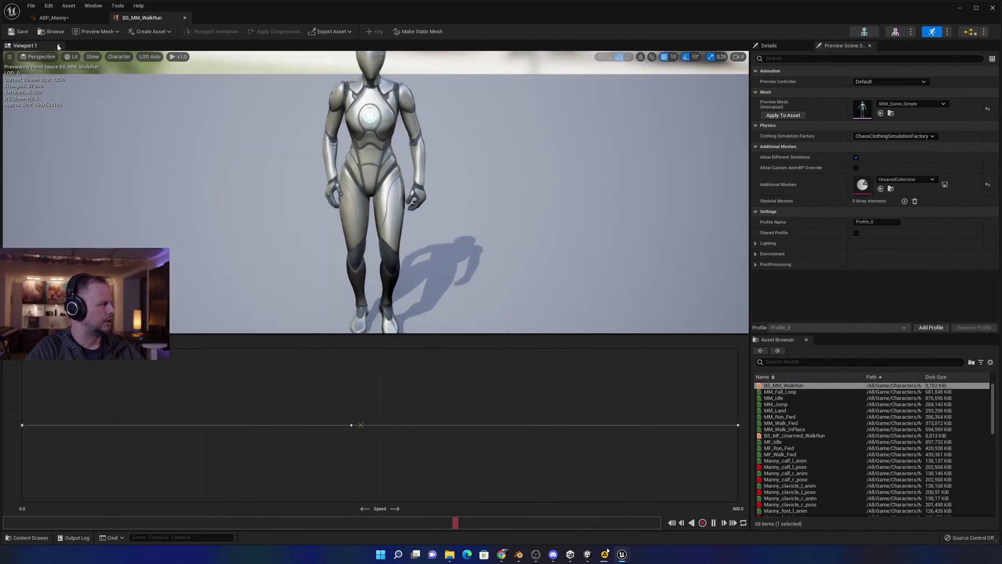
pyautogui.click(185, 18)
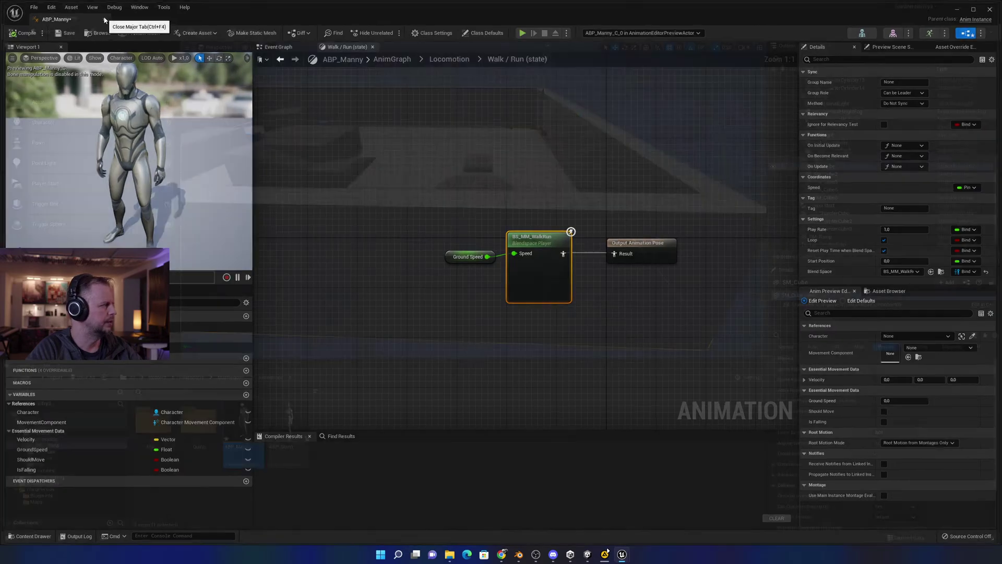
pyautogui.click(103, 18)
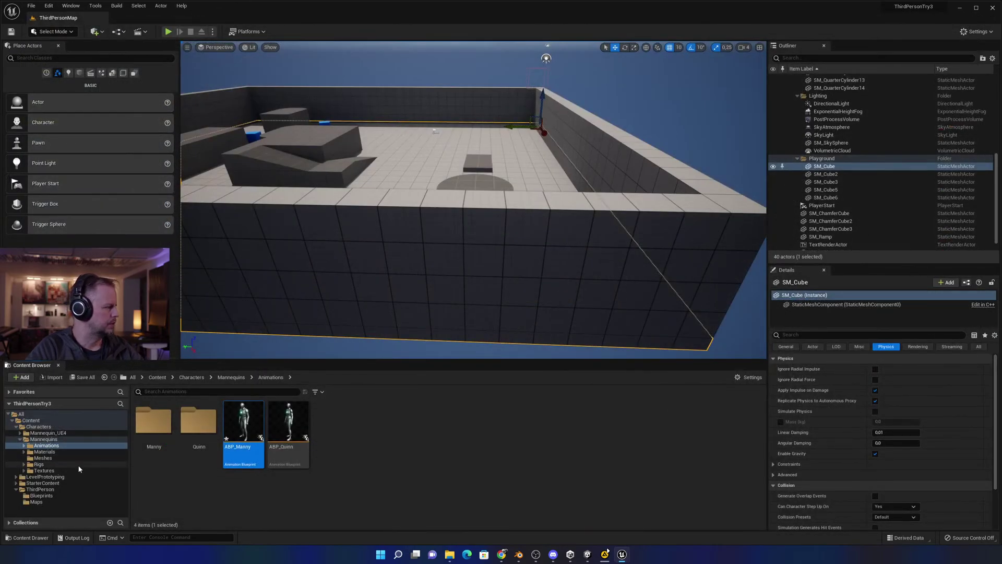
pyautogui.doubleClick(243, 428)
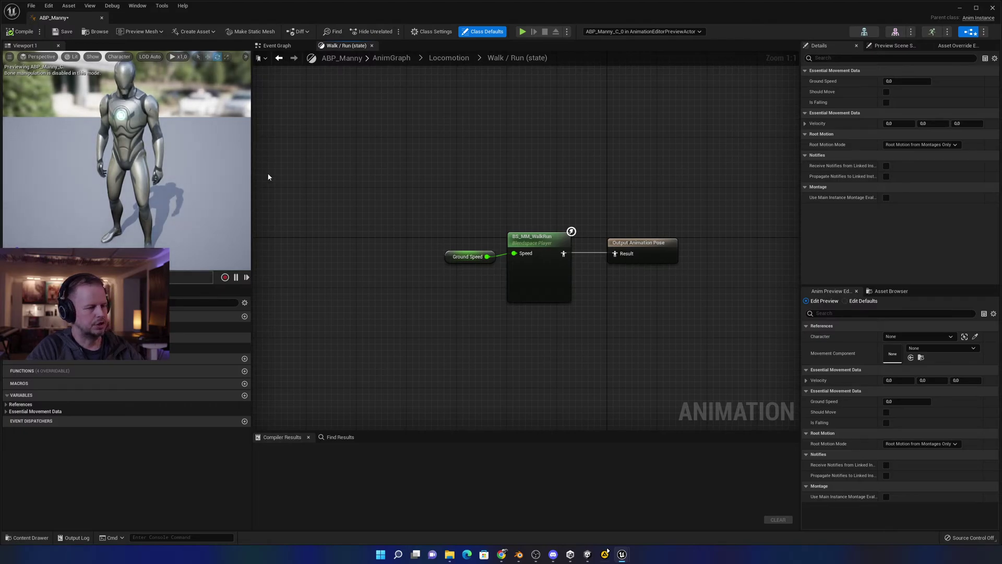
pyautogui.click(102, 18)
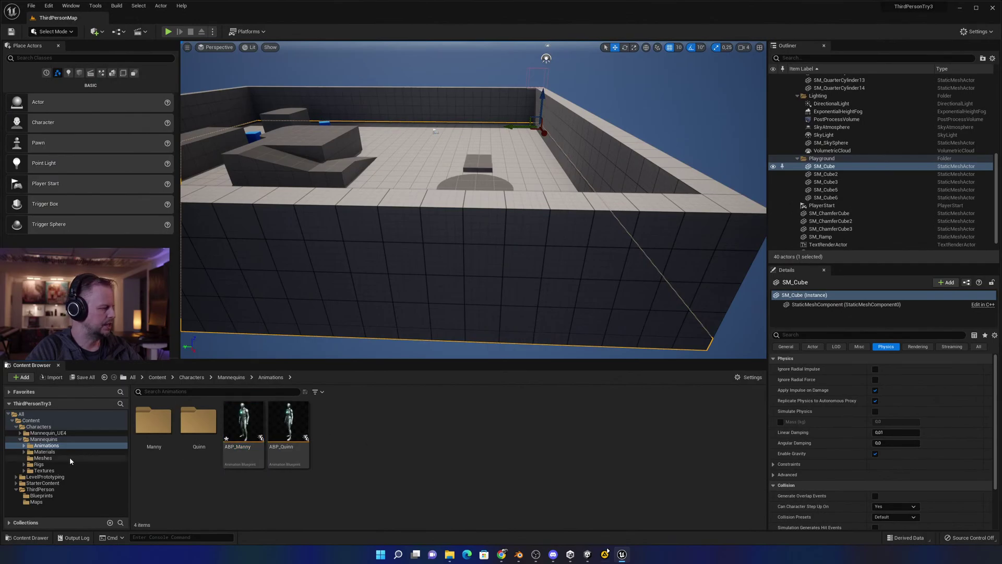
# Show the Characters folder and play-test the level, running and jumping the character over the ramps and platforms before stopping play.
pyautogui.click(39, 427)
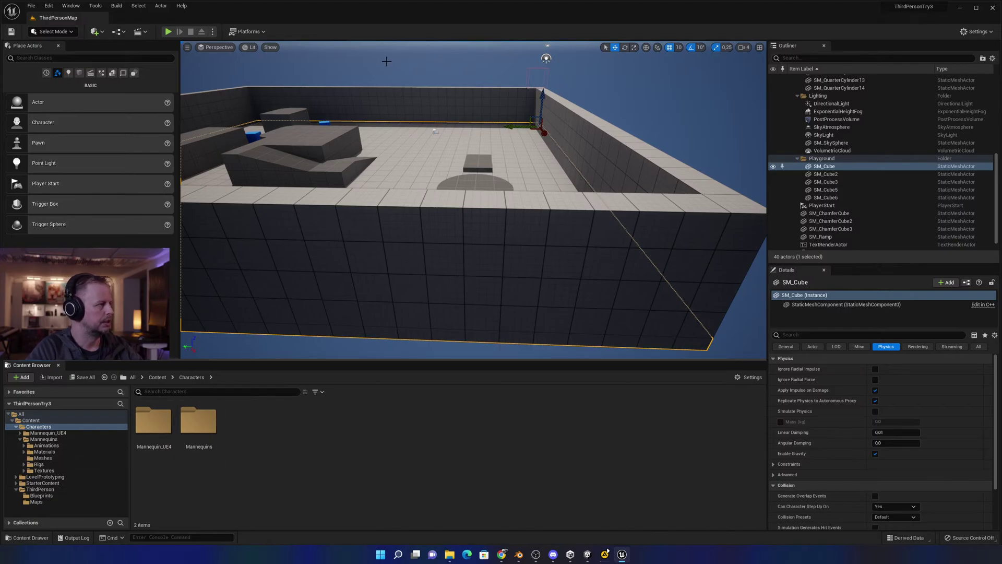
pyautogui.click(168, 31)
pyautogui.press('w')
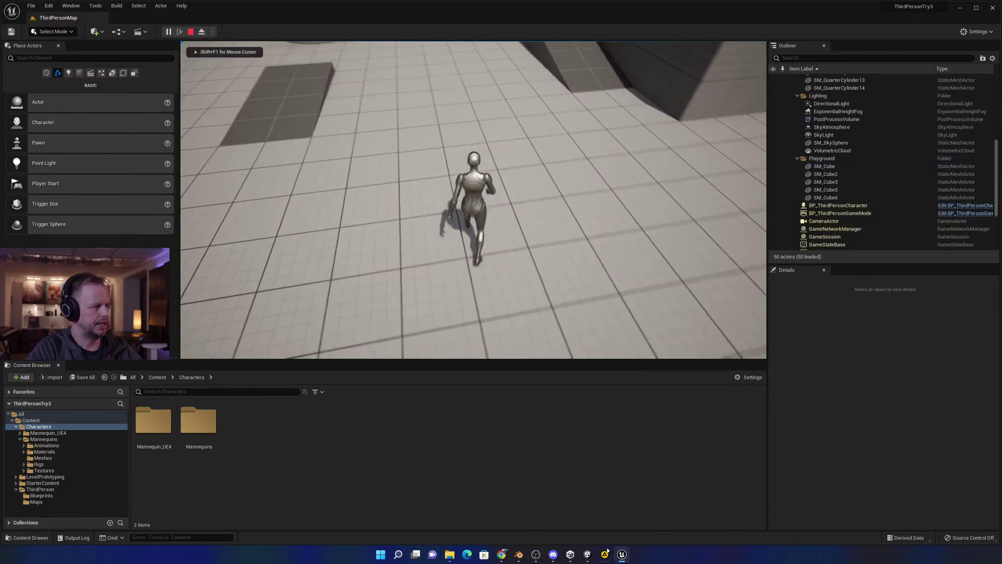
pyautogui.press('w')
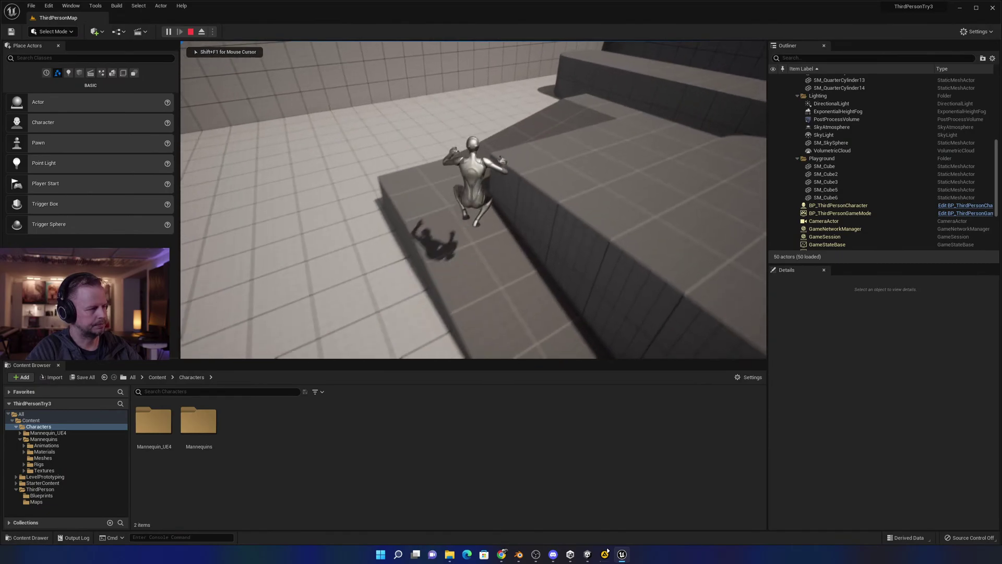
pyautogui.press('w')
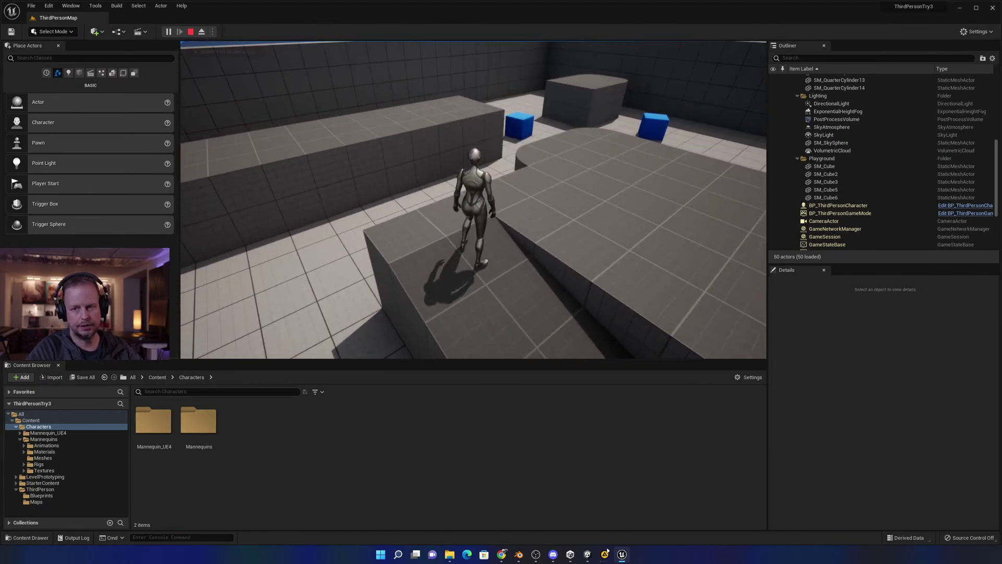
pyautogui.press('w')
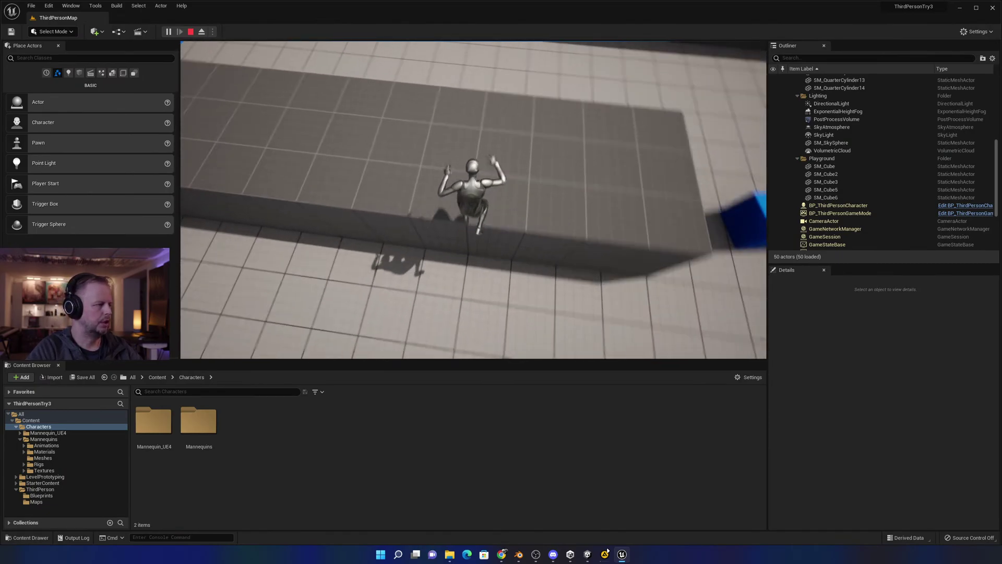
pyautogui.press('w')
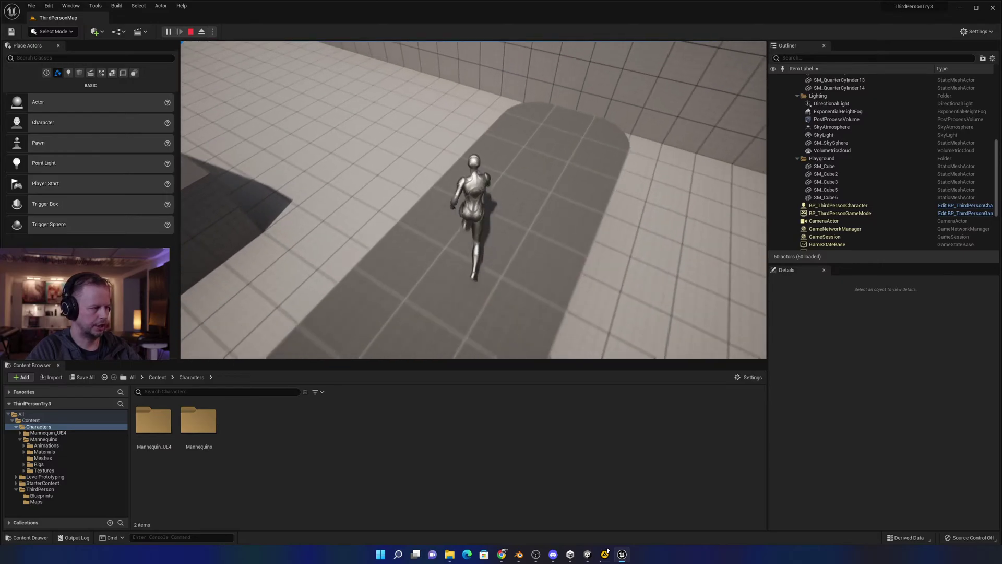
pyautogui.press('Escape')
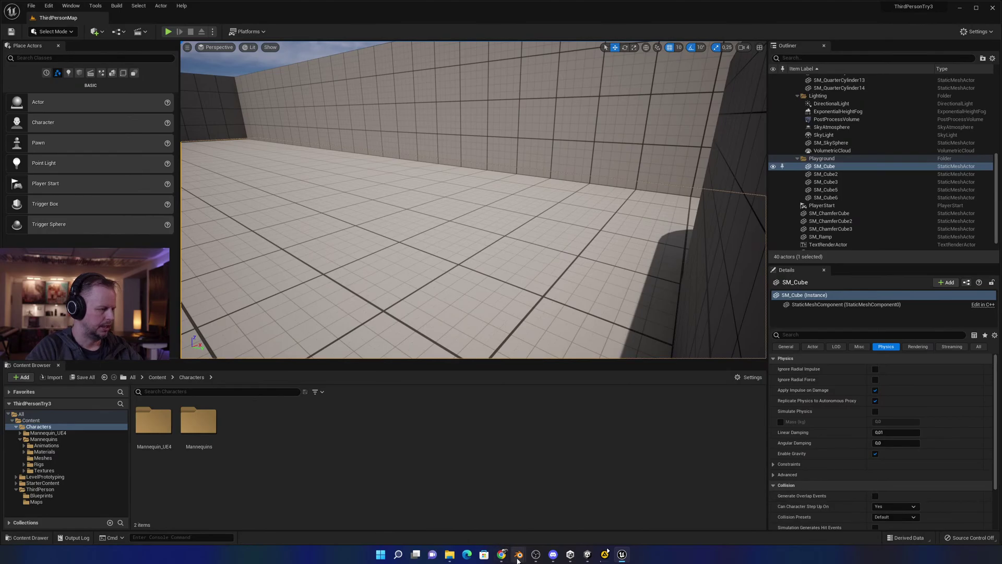
# Switch to the Blender window with Cowboys.blend to view the cowboy character and its animation tracks.
pyautogui.moveTo(518, 555)
pyautogui.click(481, 515)
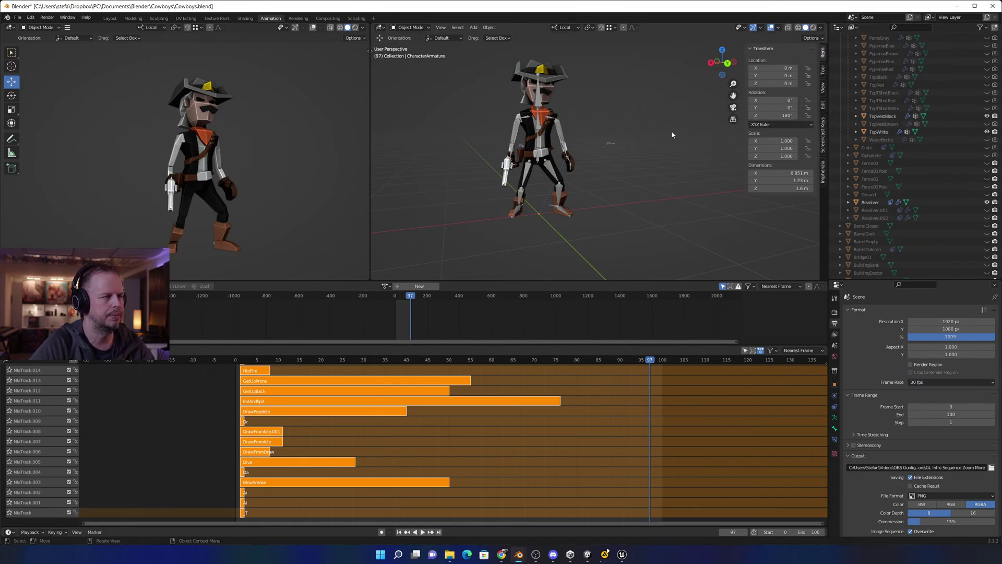
# Hide CharacterArmature along with the cowboy's BulletSling, BootsBrown, BeltSlanted and EyesEvil objects in the outliner.
pyautogui.scroll(4, 888, 134)
pyautogui.scroll(20, 971, 112)
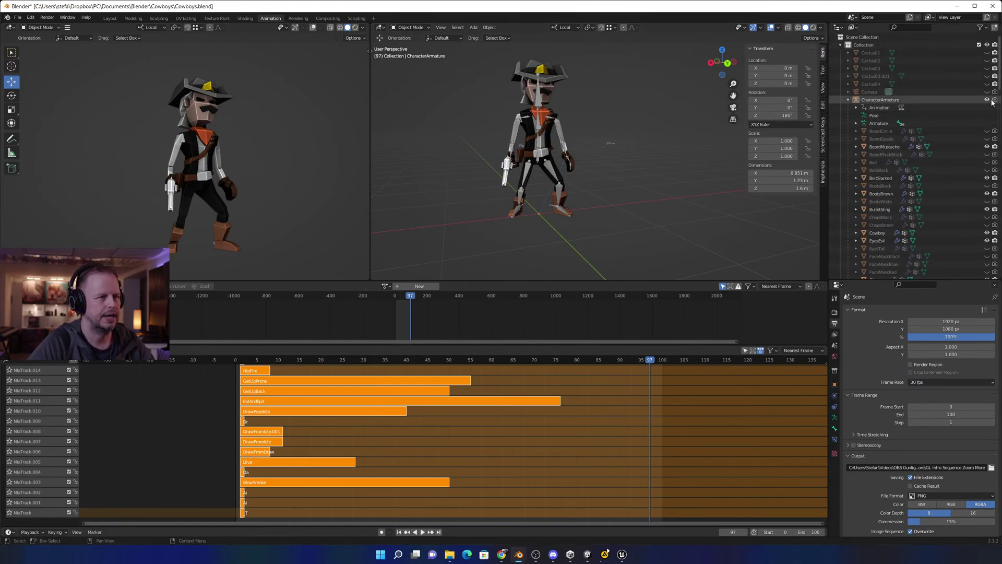
pyautogui.click(987, 100)
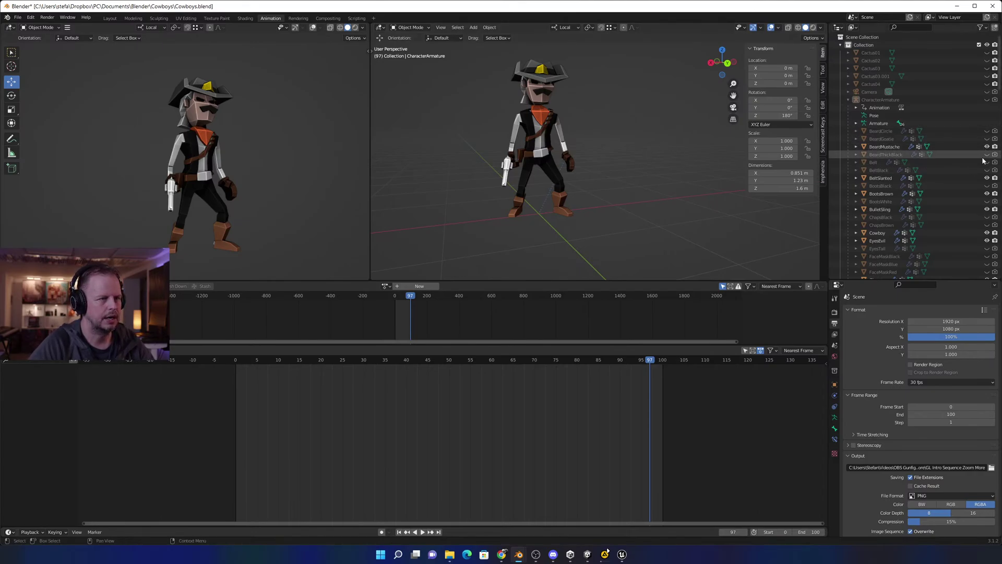
pyautogui.click(987, 210)
pyautogui.click(987, 194)
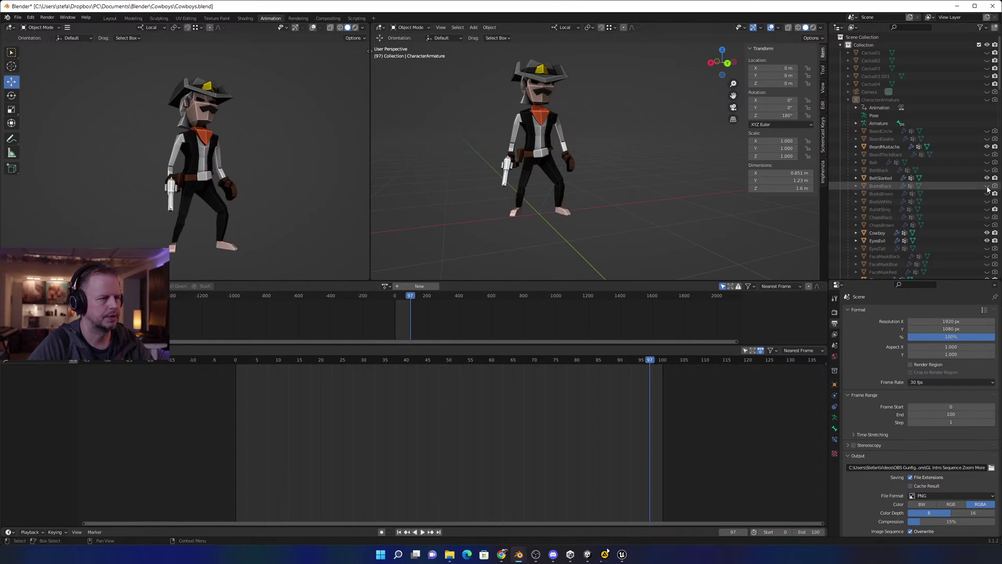
pyautogui.click(986, 178)
pyautogui.click(987, 241)
pyautogui.click(986, 233)
pyautogui.scroll(-4, 966, 218)
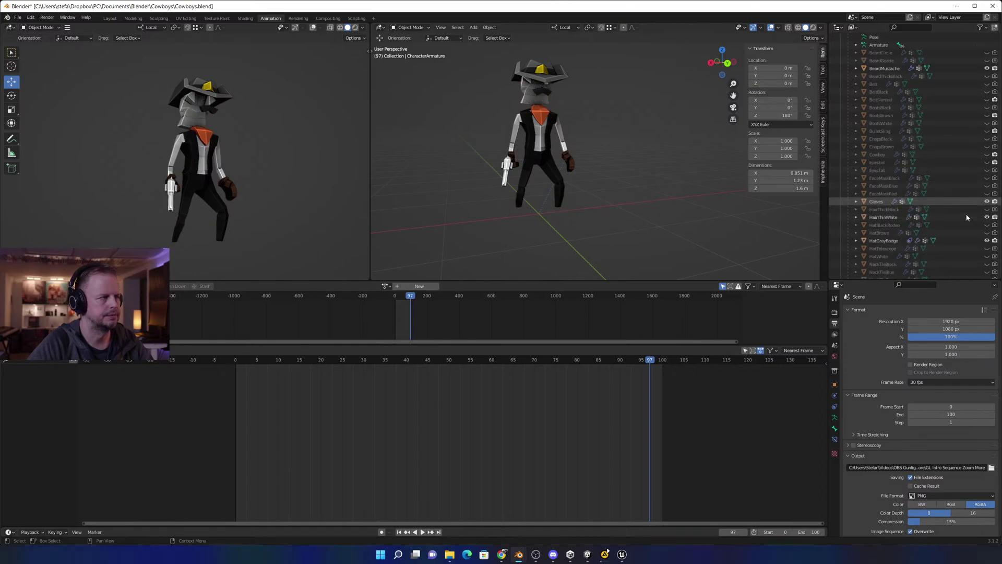
pyautogui.scroll(2, 981, 196)
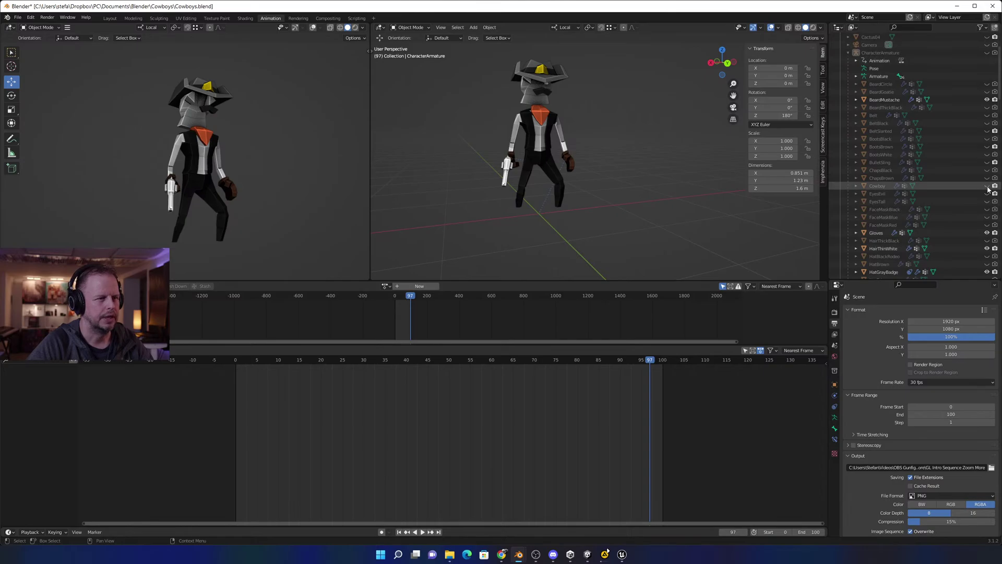
pyautogui.click(986, 186)
# Hide the character's white hair, the HatGrayBadge hat and the Gloves.
pyautogui.scroll(-2, 971, 204)
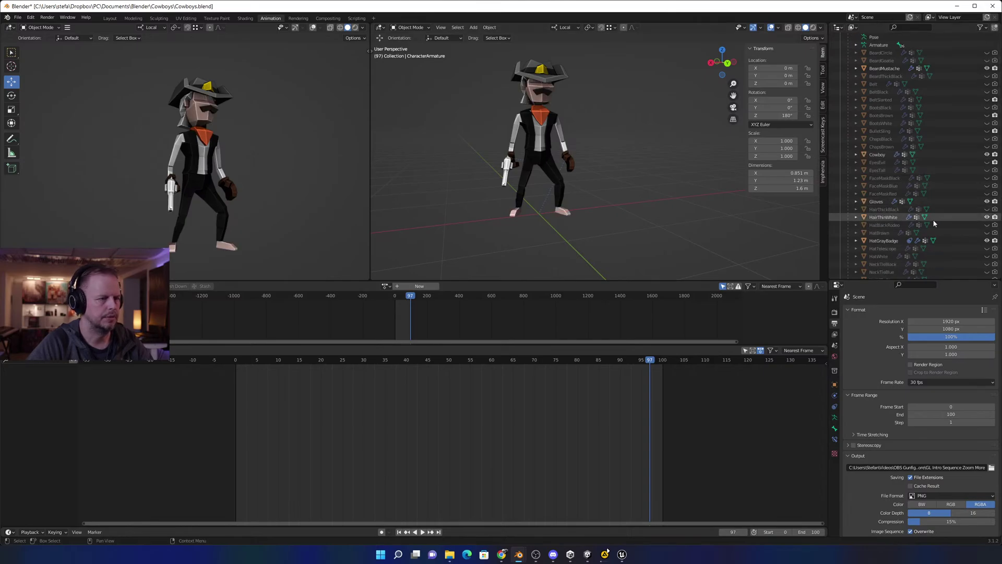
pyautogui.click(986, 217)
pyautogui.click(986, 241)
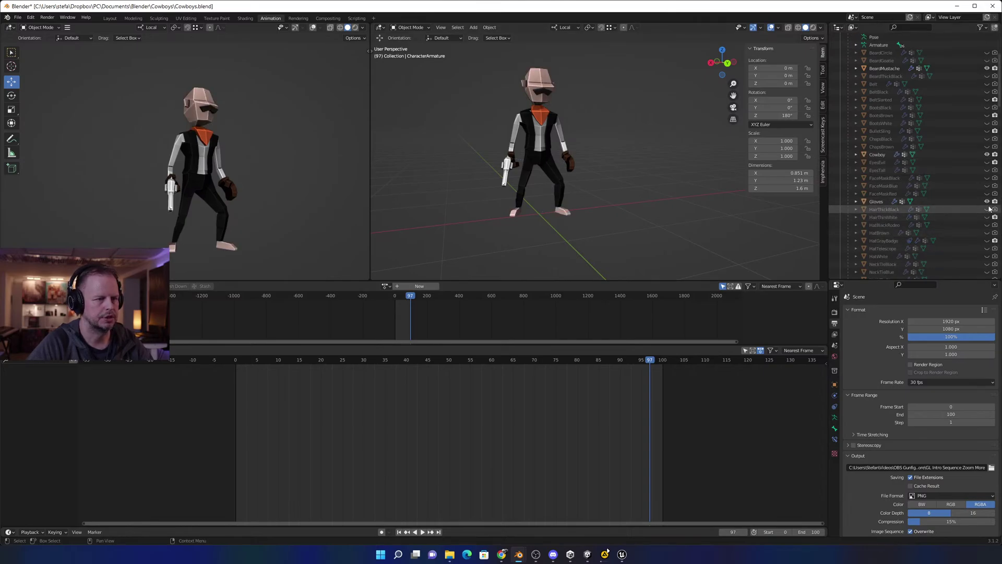
pyautogui.click(986, 201)
# Hide the cowboy's clothing objects NeckTieRed, PantsBlack, TopVestBlack and TopWhite.
pyautogui.scroll(-6, 978, 199)
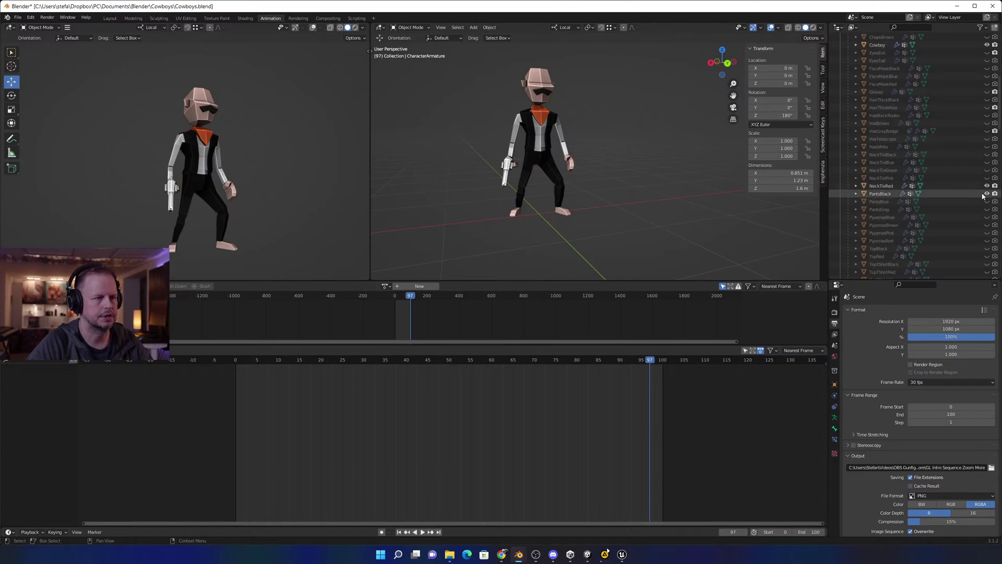
pyautogui.click(987, 178)
pyautogui.click(986, 170)
pyautogui.scroll(-4, 965, 194)
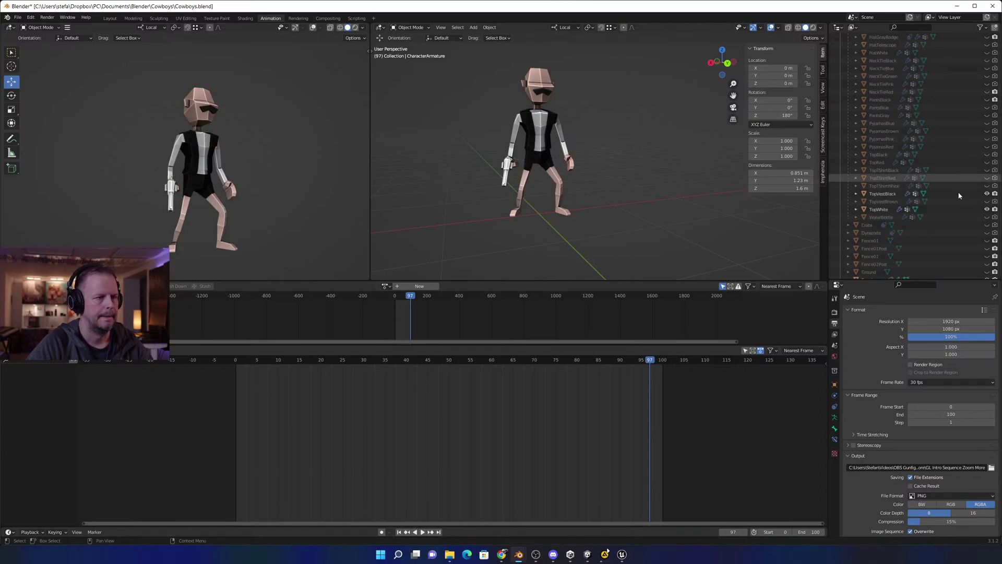
pyautogui.click(987, 194)
pyautogui.click(986, 209)
# Hide the BeardMustache object and the Revolver so only the bare body mesh remains visible.
pyautogui.scroll(10, 925, 151)
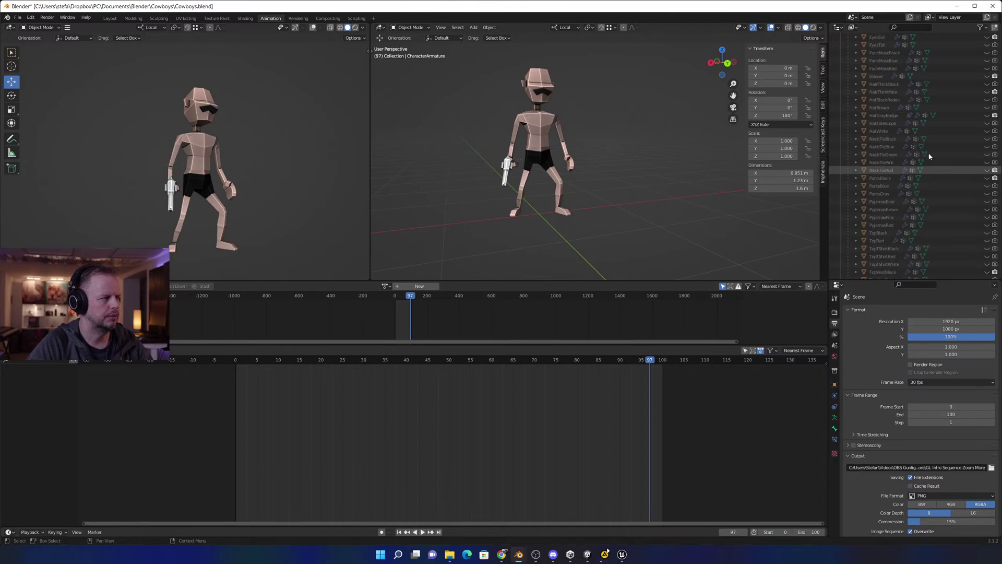
pyautogui.scroll(4, 925, 149)
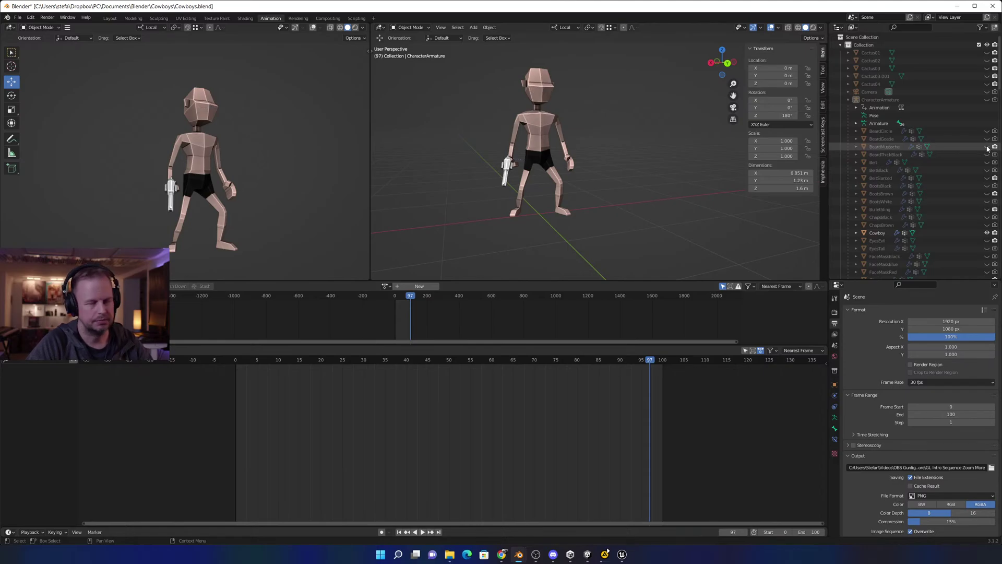
pyautogui.scroll(-10, 926, 185)
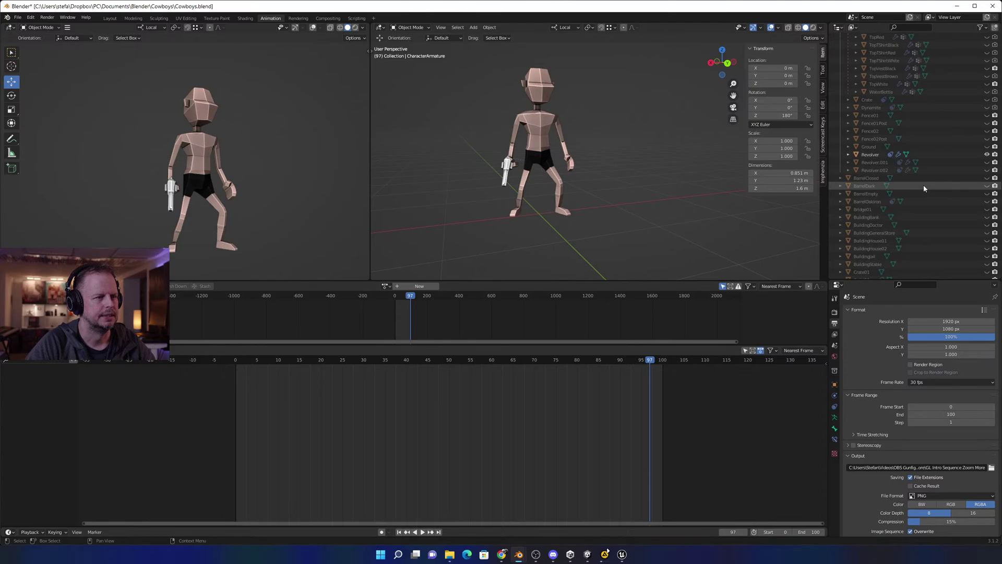
pyautogui.click(987, 155)
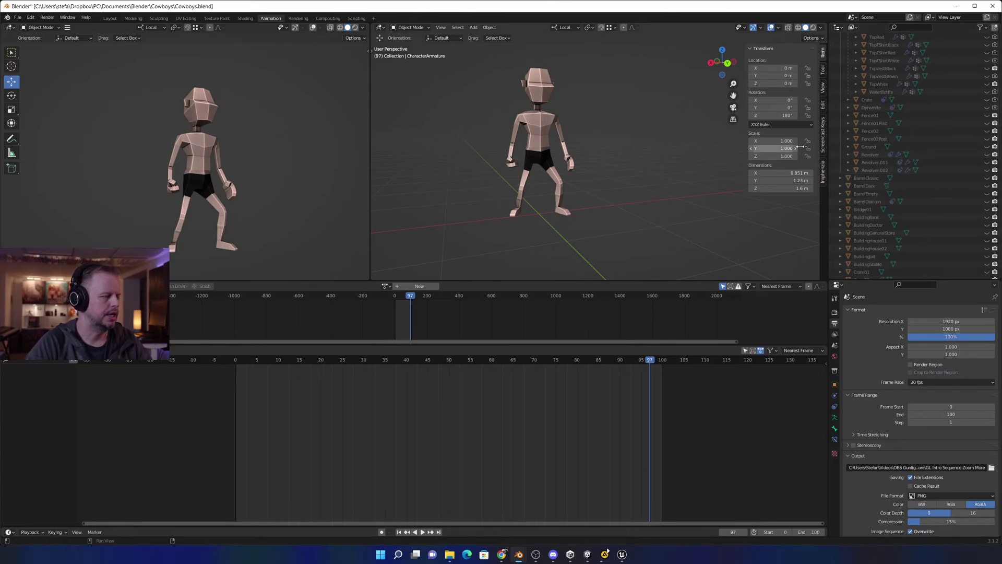
# Show CharacterArmature again and select it in the viewport.
pyautogui.scroll(15, 918, 156)
pyautogui.scroll(10, 918, 154)
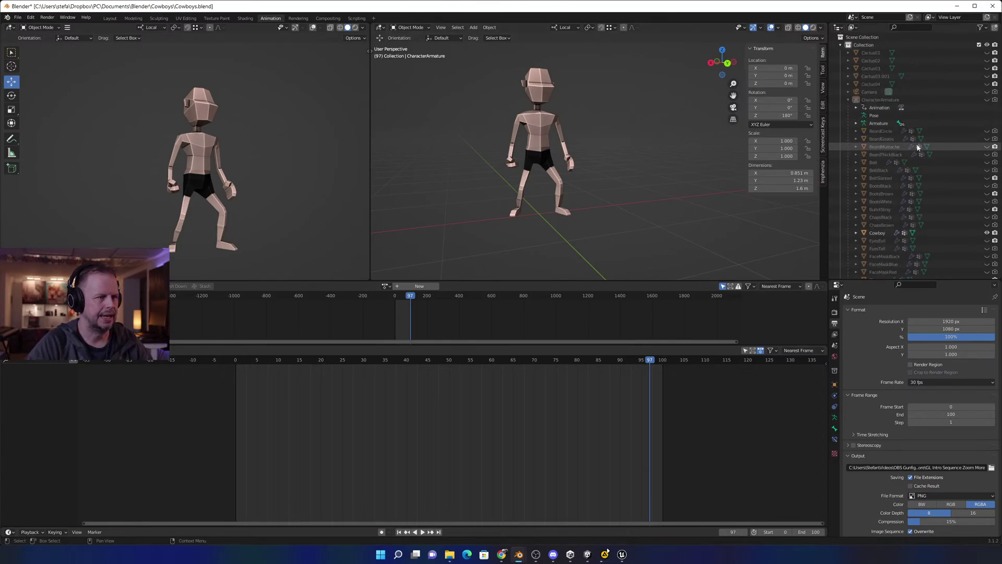
pyautogui.click(986, 100)
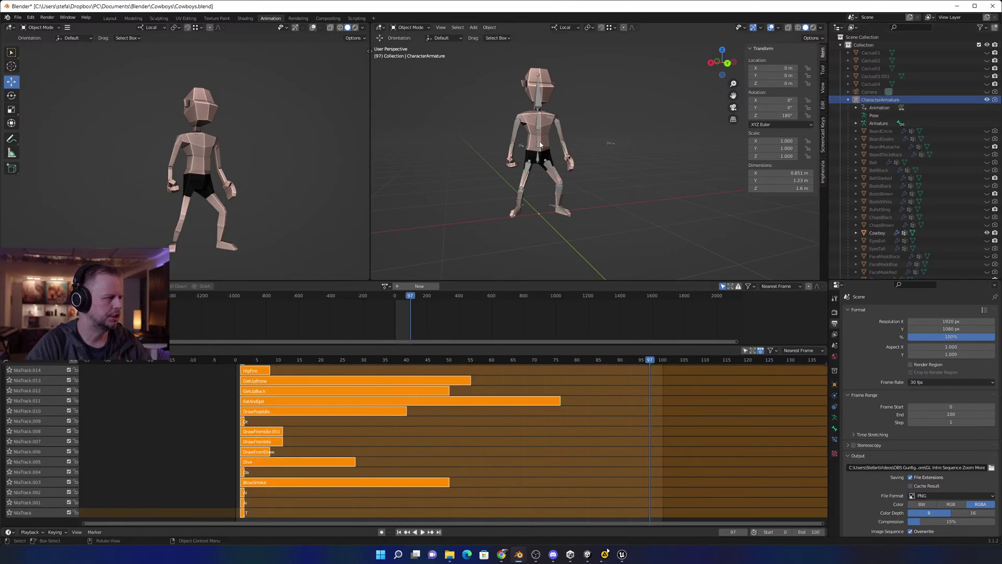
pyautogui.click(531, 159)
# Assign the GetUpBack action to the armature, start playback, and switch to the GetUpProne action.
pyautogui.click(386, 286)
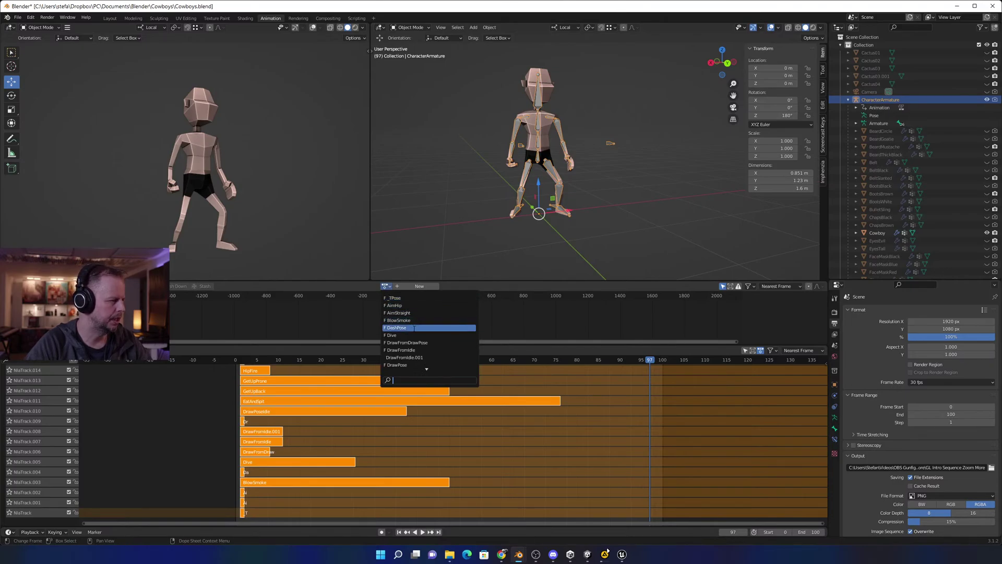
pyautogui.scroll(-10, 412, 297)
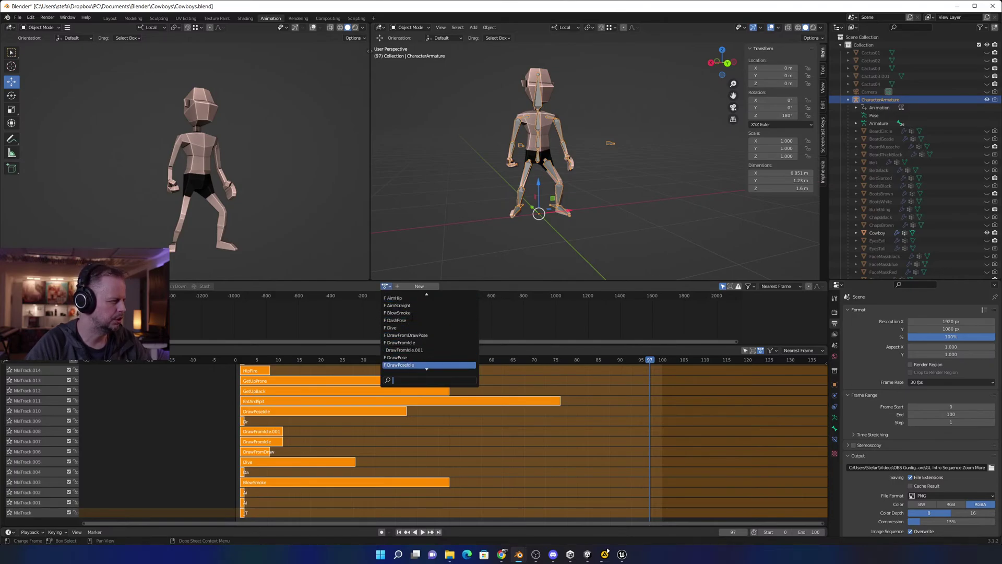
pyautogui.scroll(-4, 412, 292)
pyautogui.press('Up')
pyautogui.press('Up')
pyautogui.press('Up')
pyautogui.press('Up')
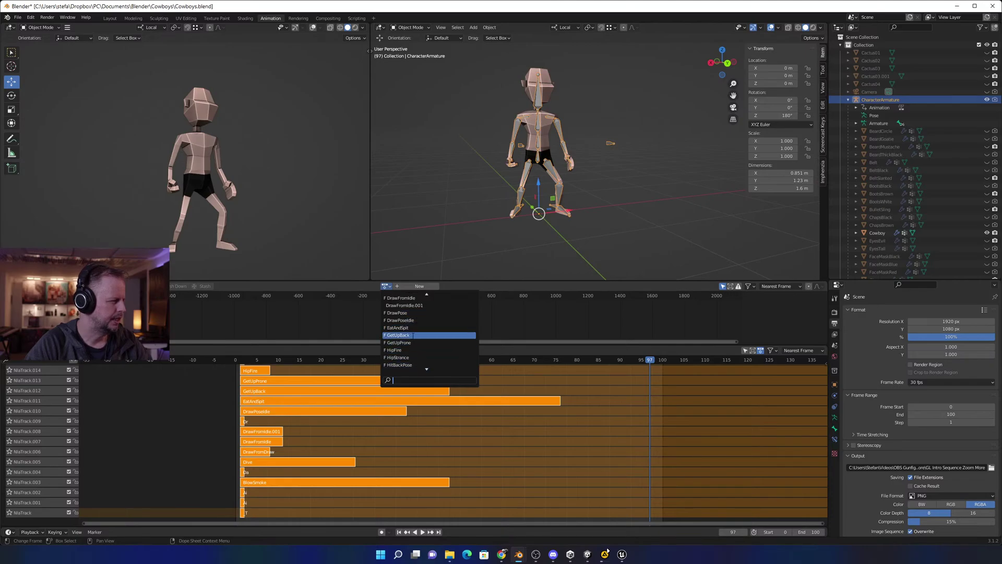
pyautogui.press('Return')
pyautogui.press('space')
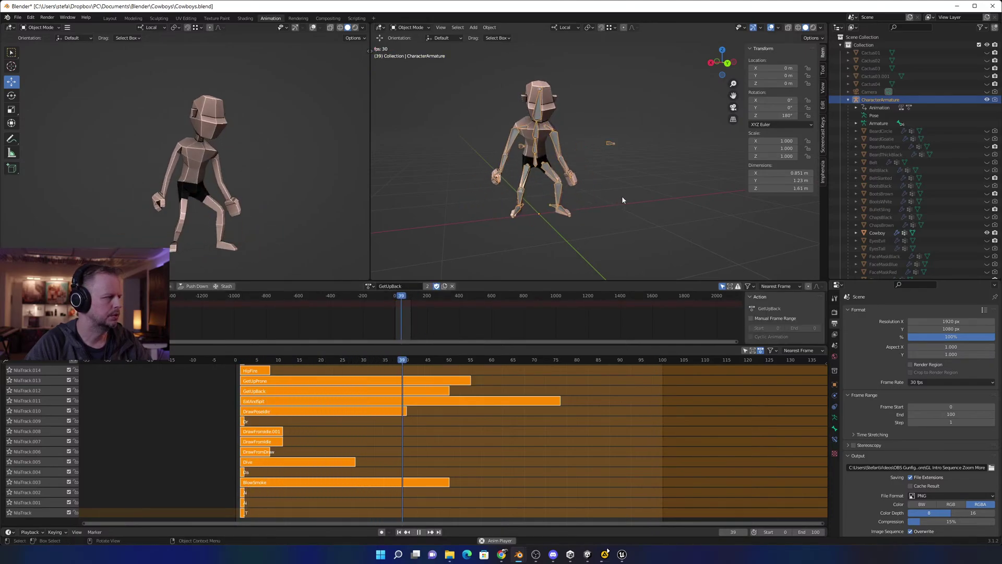
pyautogui.click(370, 286)
pyautogui.click(391, 343)
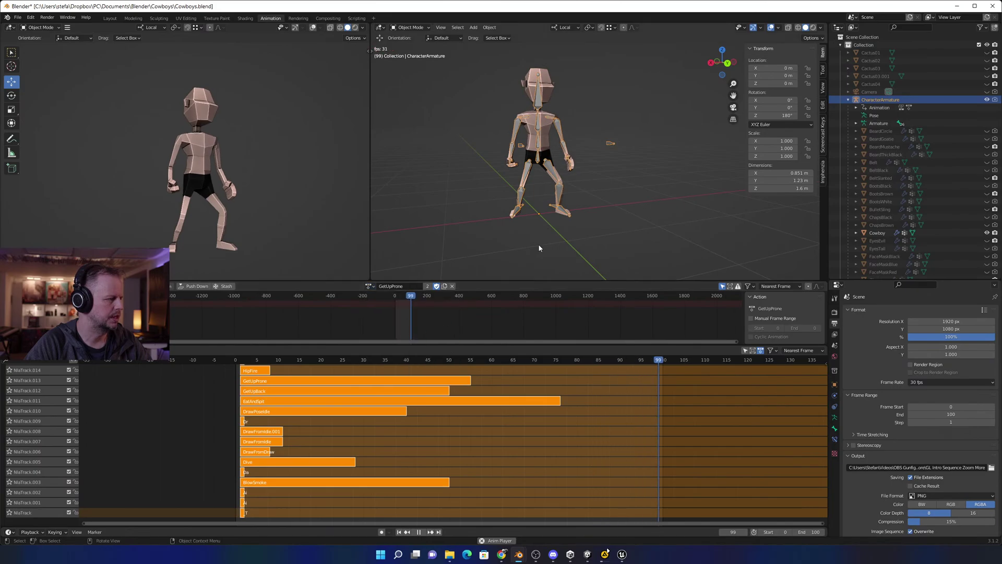
# Preview the IdleToDrawPose action on the armature.
pyautogui.click(370, 286)
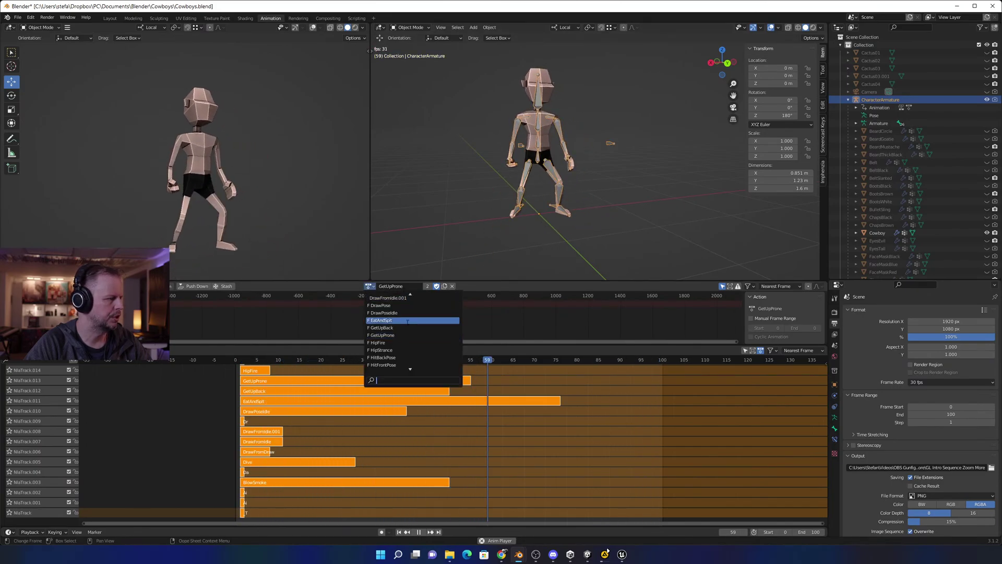
pyautogui.press('Down')
pyautogui.press('Down')
pyautogui.press('Down')
pyautogui.press('Down')
pyautogui.press('Down')
pyautogui.press('Down')
pyautogui.scroll(-6, 410, 341)
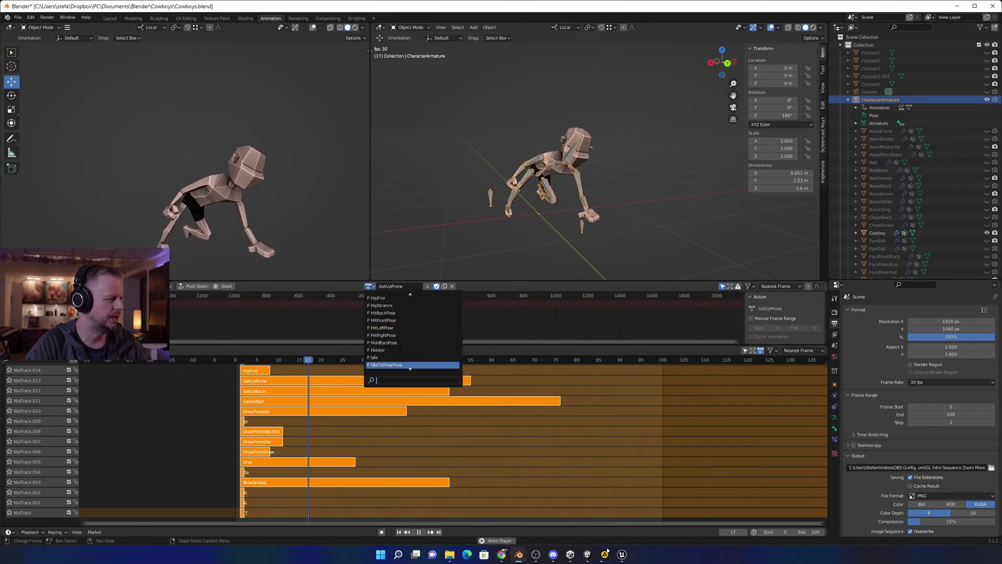
pyautogui.click(400, 343)
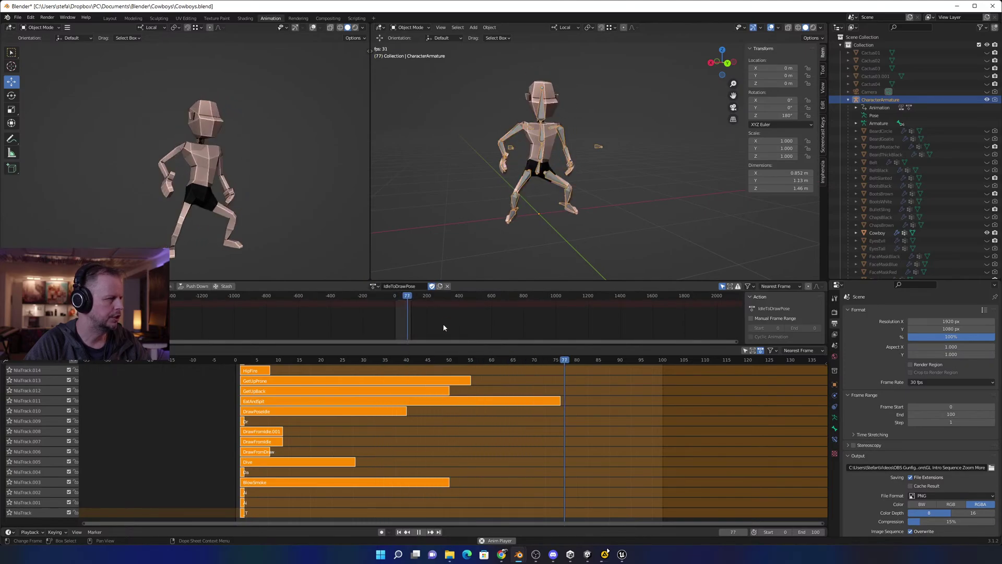
# Switch the armature to the RunInjured action, watch it play, and stop playback.
pyautogui.click(374, 286)
pyautogui.press('Down')
pyautogui.press('Down')
pyautogui.press('Down')
pyautogui.press('Down')
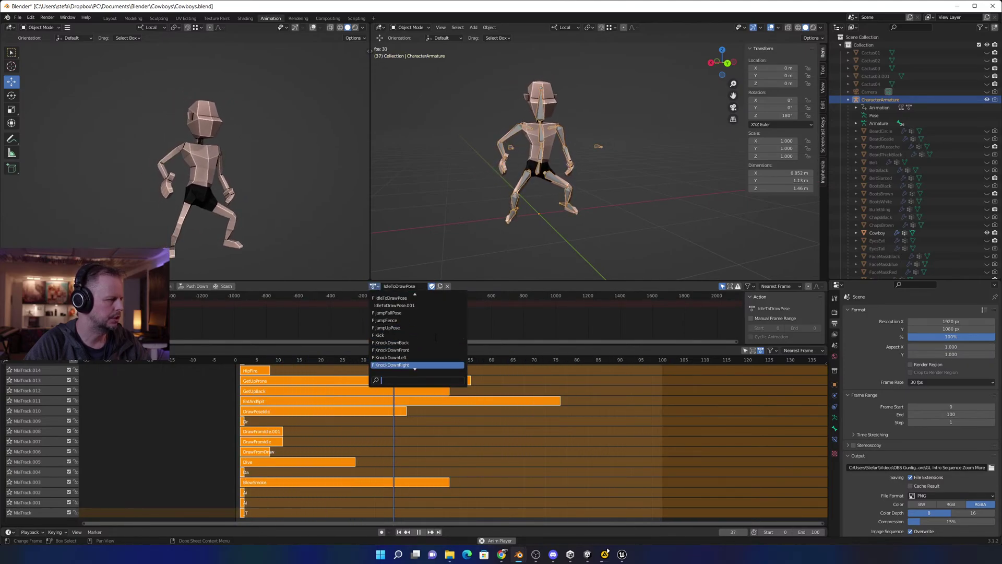
pyautogui.press('Down')
pyautogui.scroll(-6, 414, 365)
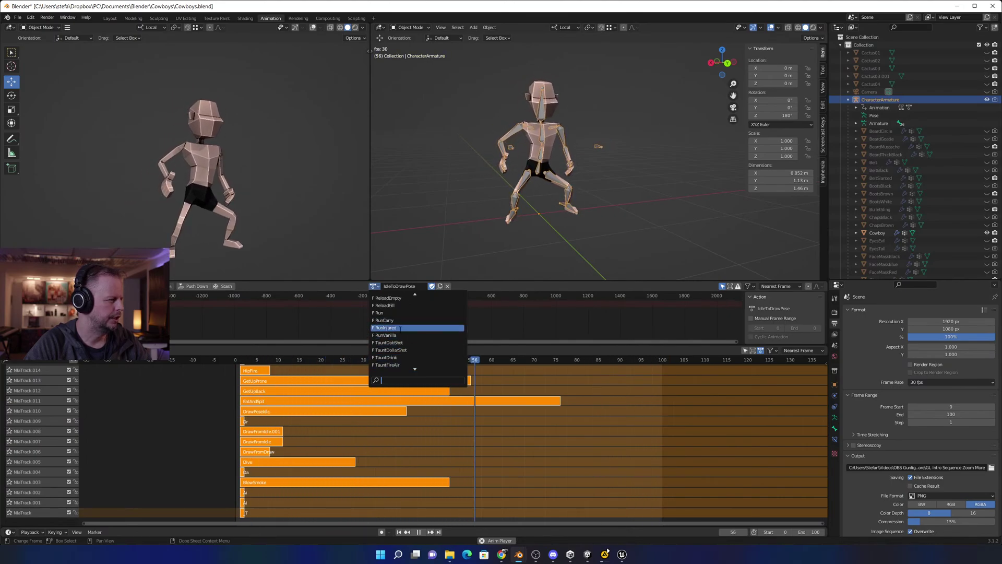
pyautogui.click(386, 328)
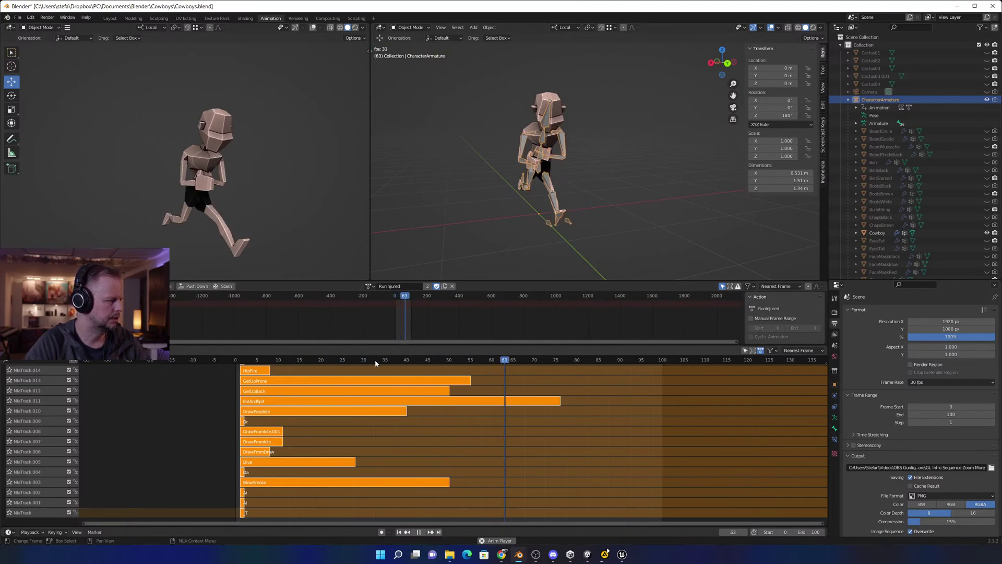
pyautogui.press('space')
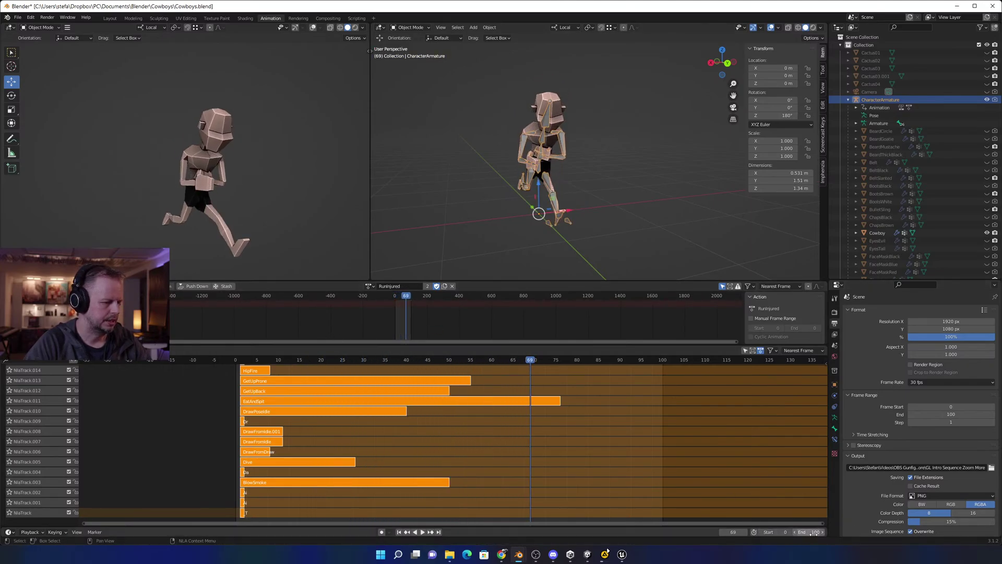
# Set the scene's end frame to 46 and reduce it to 22, playing the RunInjured action after each change.
pyautogui.moveTo(813, 531)
pyautogui.mouseDown()
pyautogui.moveTo(746, 532)
pyautogui.moveTo(813, 528)
pyautogui.mouseUp()
pyautogui.scroll(4, 514, 314)
pyautogui.moveTo(499, 315); pyautogui.dragTo(522, 338, button='middle')
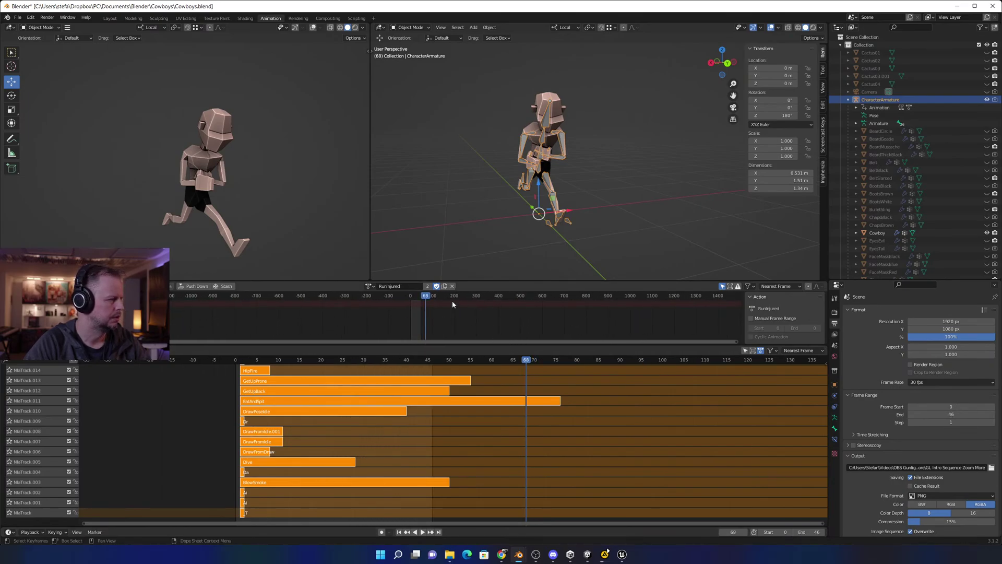
pyautogui.press('space')
pyautogui.press('space')
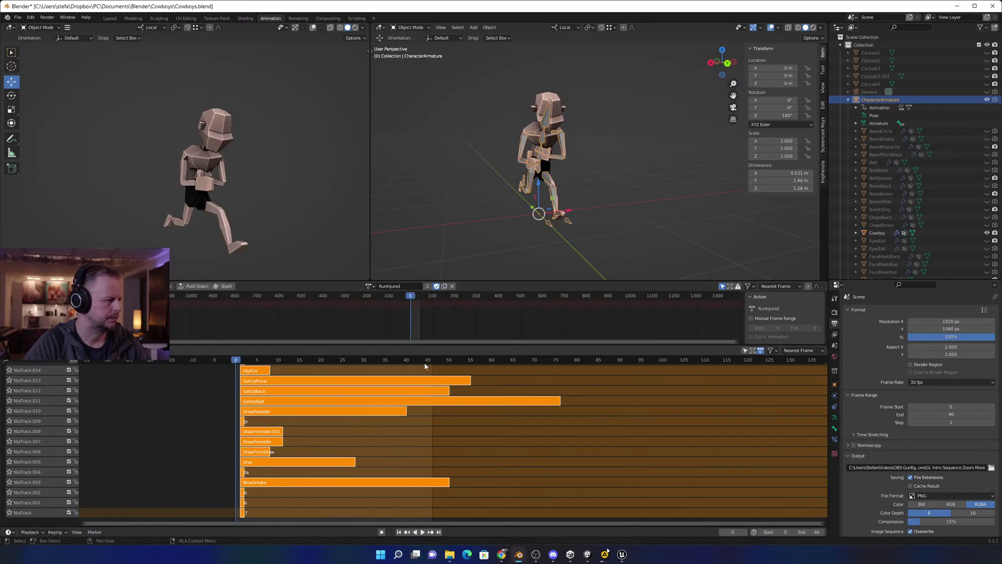
pyautogui.moveTo(817, 531); pyautogui.dragTo(793, 532)
pyautogui.press('space')
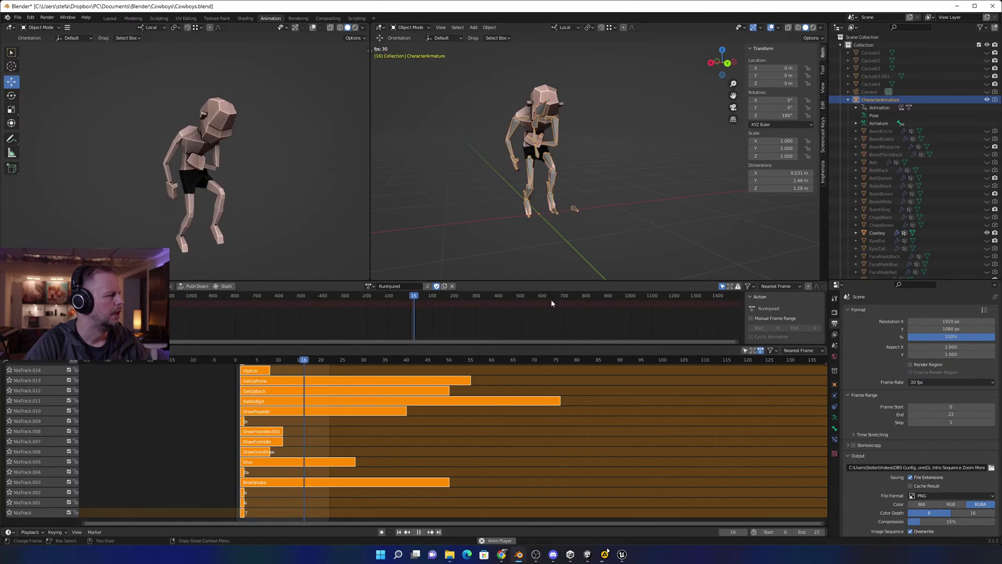
pyautogui.press('space')
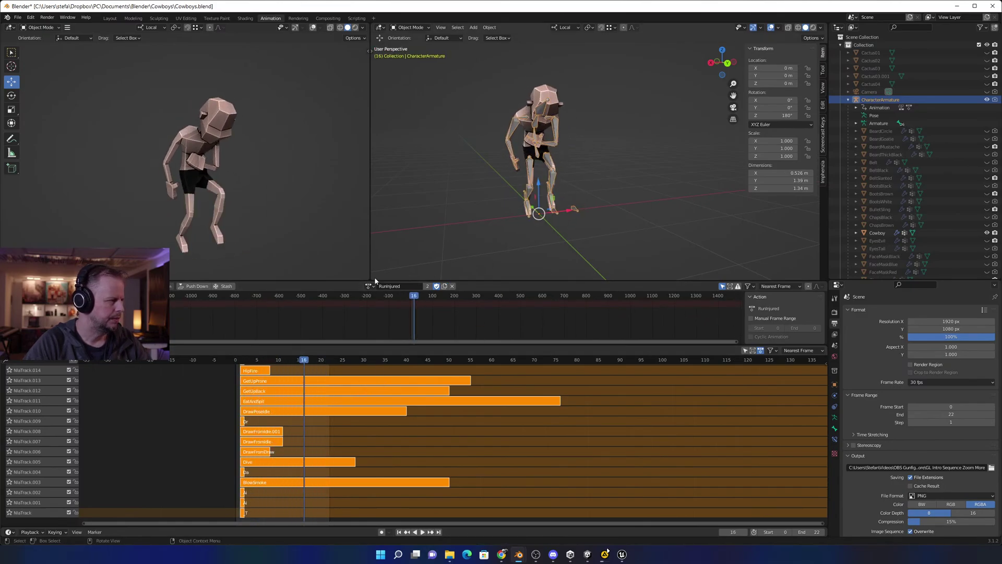
# Unlink the RunInjured action from the armature and briefly play the animation.
pyautogui.click(452, 287)
pyautogui.press('space')
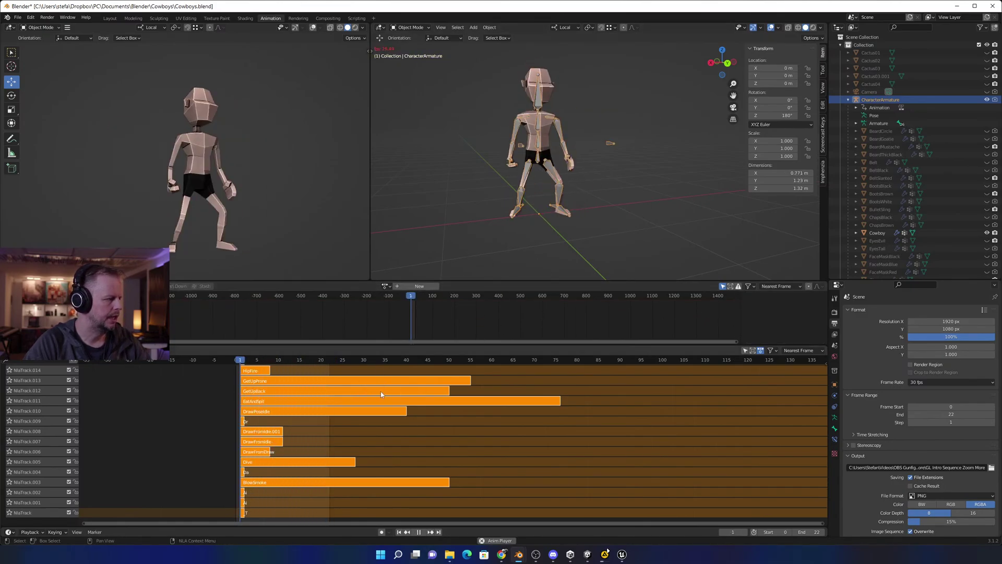
pyautogui.press('space')
# Solo the DrawPoseIdle track NlaTrack.010 and play it, switching the solo to the EatAndSpit track NlaTrack.011 during playback.
pyautogui.click(10, 411)
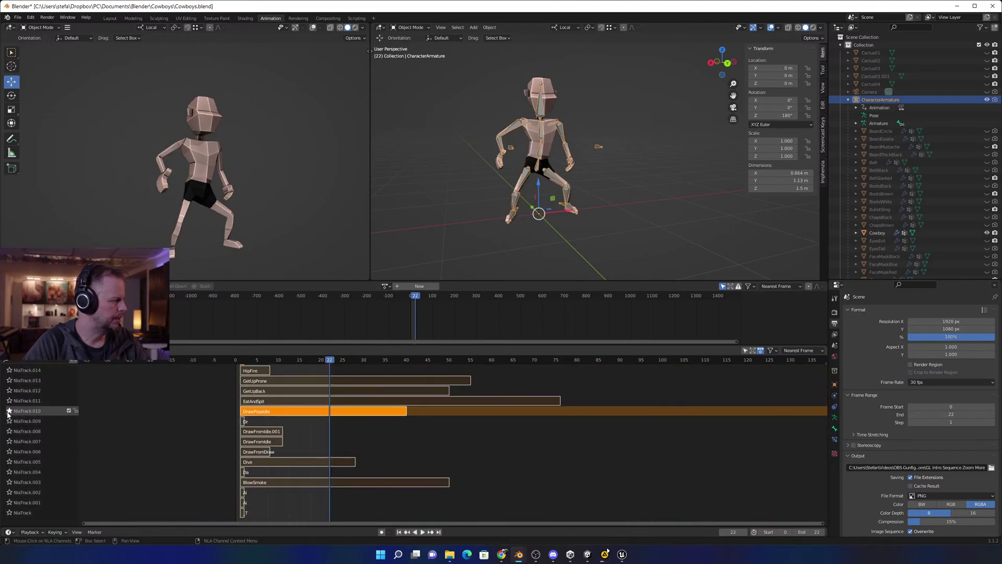
pyautogui.press('space')
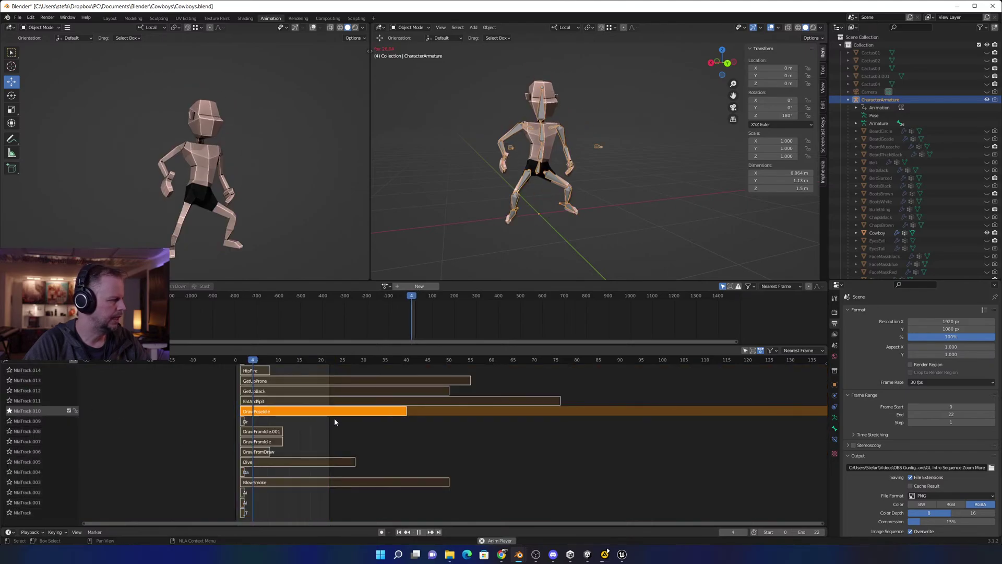
pyautogui.click(10, 401)
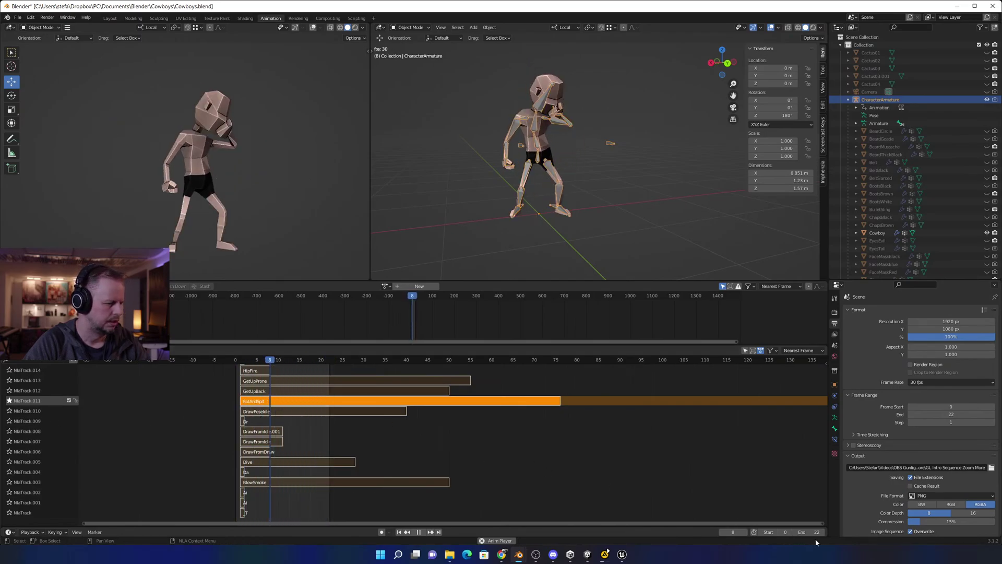
# Set the scene's end frame to 78, watch the EatAndSpit track play, and stop playback.
pyautogui.moveTo(809, 532)
pyautogui.mouseDown()
pyautogui.moveTo(831, 532)
pyautogui.moveTo(814, 532)
pyautogui.mouseUp()
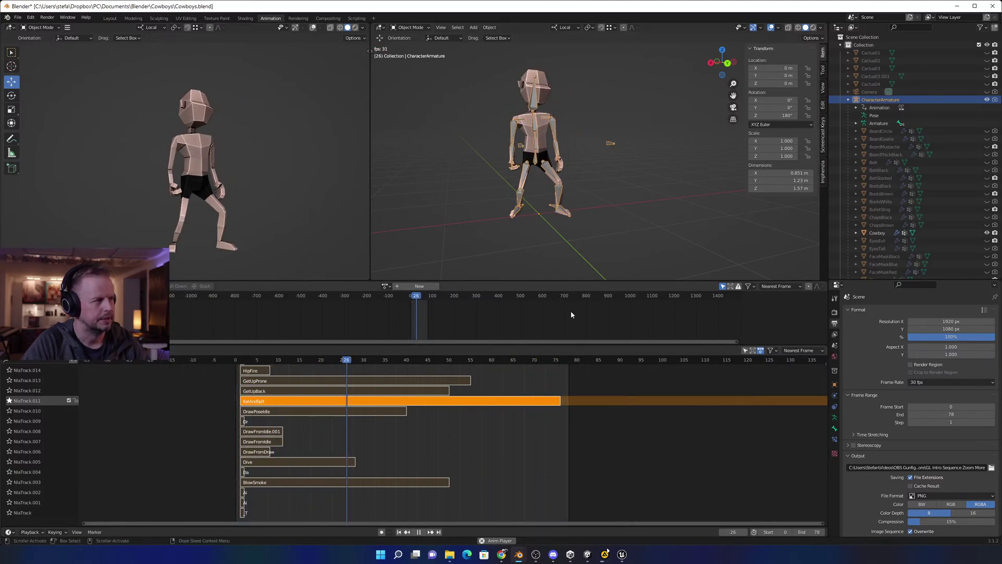
pyautogui.press('space')
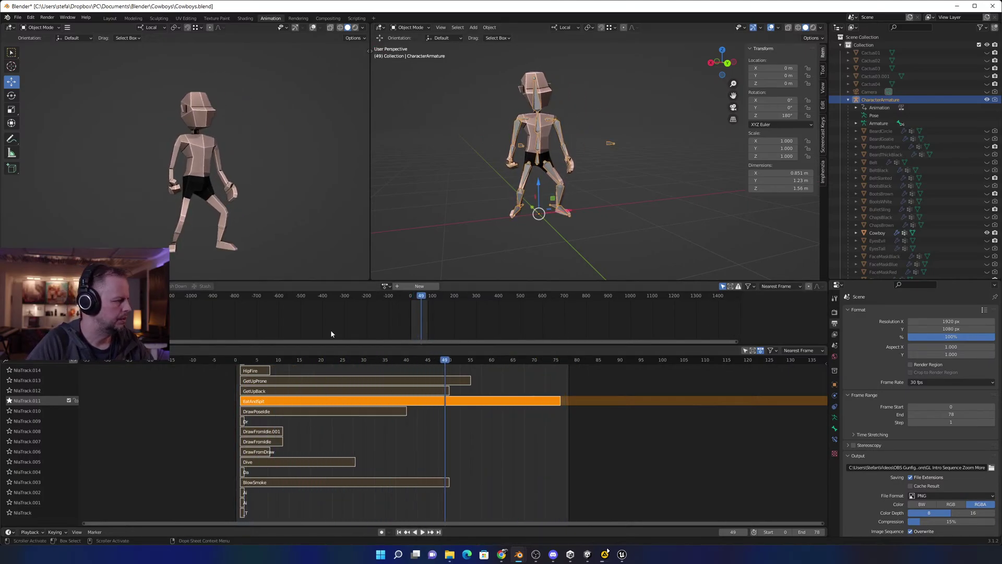
# Select the Cowboy mesh together with the CharacterArmature and start an FBX export.
pyautogui.click(595, 148)
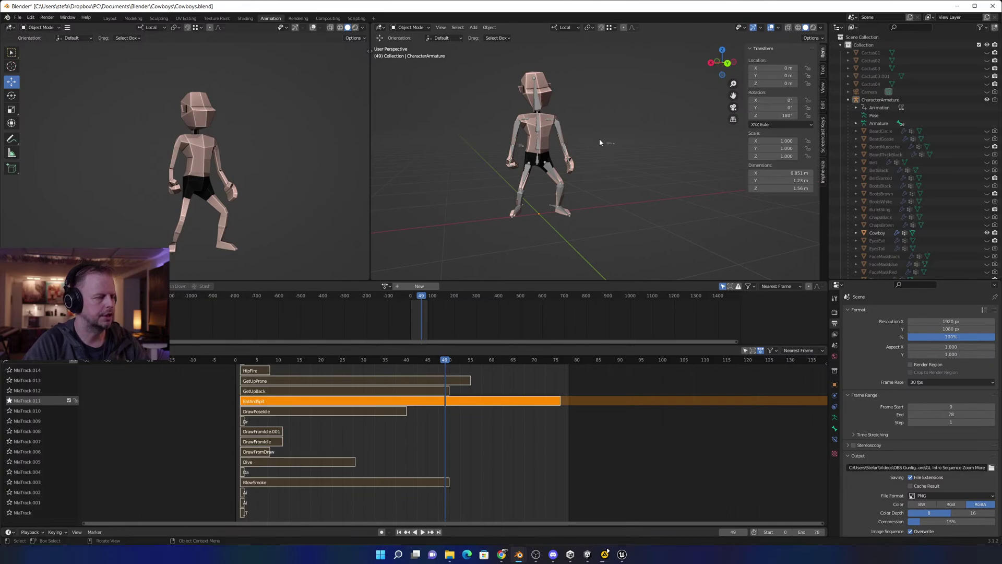
pyautogui.click(539, 85)
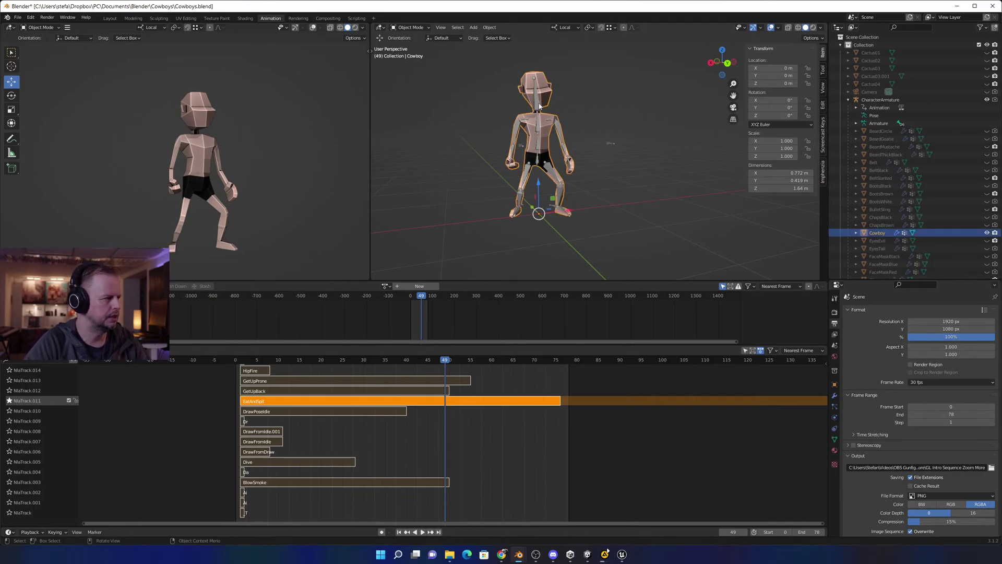
pyautogui.keyDown('shift'); pyautogui.click(537, 107); pyautogui.keyUp('shift')
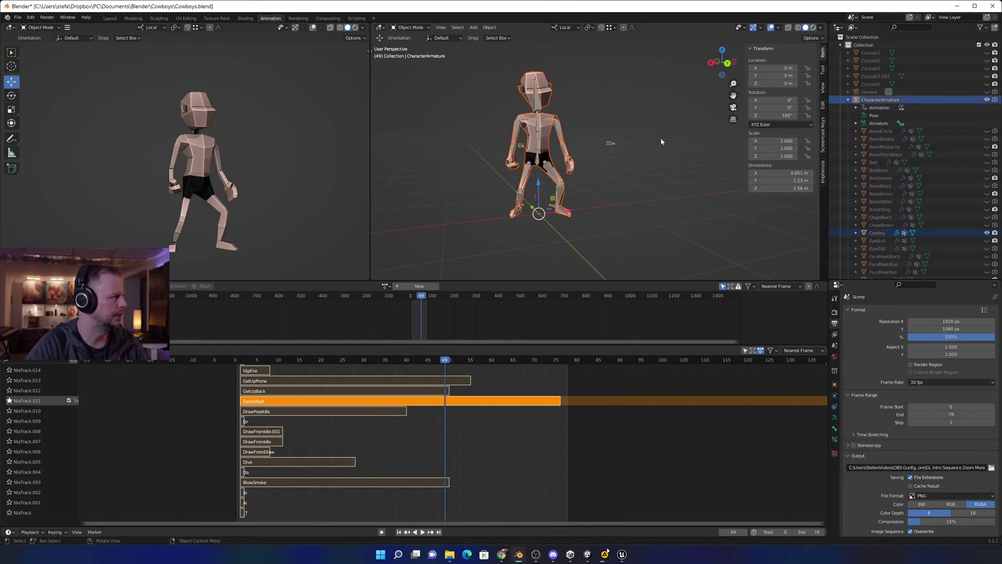
pyautogui.click(19, 19)
pyautogui.moveTo(47, 131)
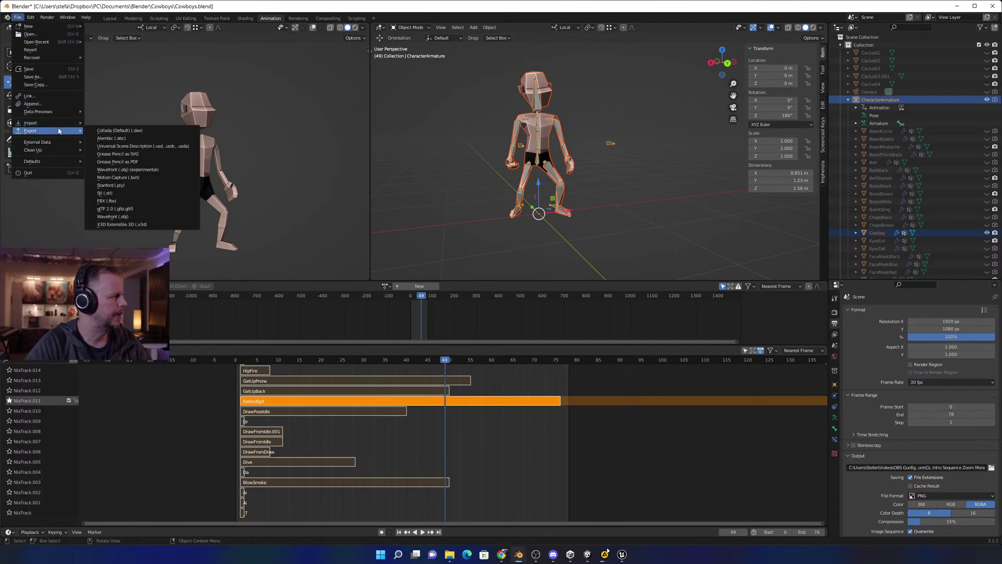
pyautogui.click(107, 201)
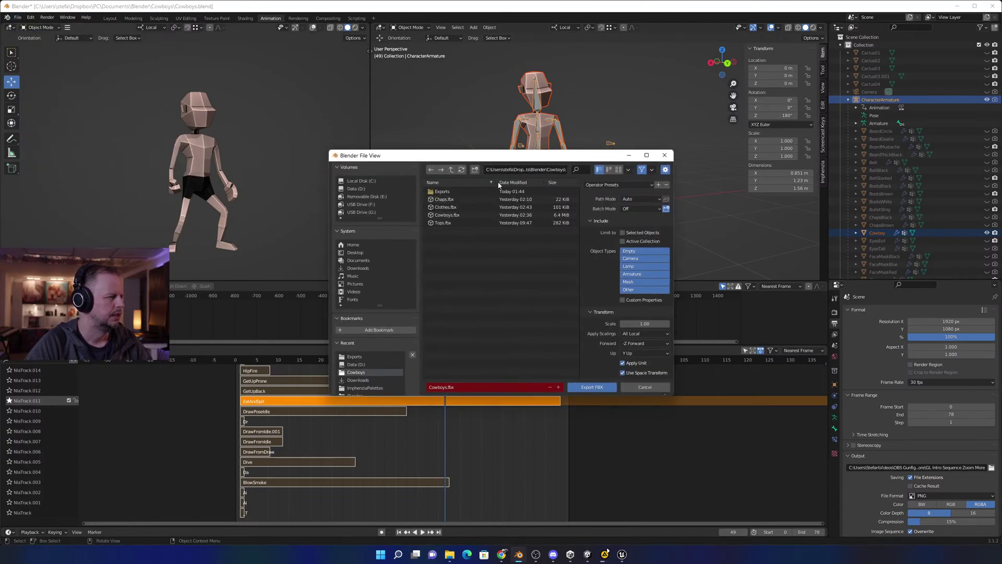
# Switch to File Explorer and delete all files and folders inside the Cowboys project's Exports folder.
pyautogui.moveTo(492, 258); pyautogui.dragTo(435, 197)
pyautogui.moveTo(450, 554)
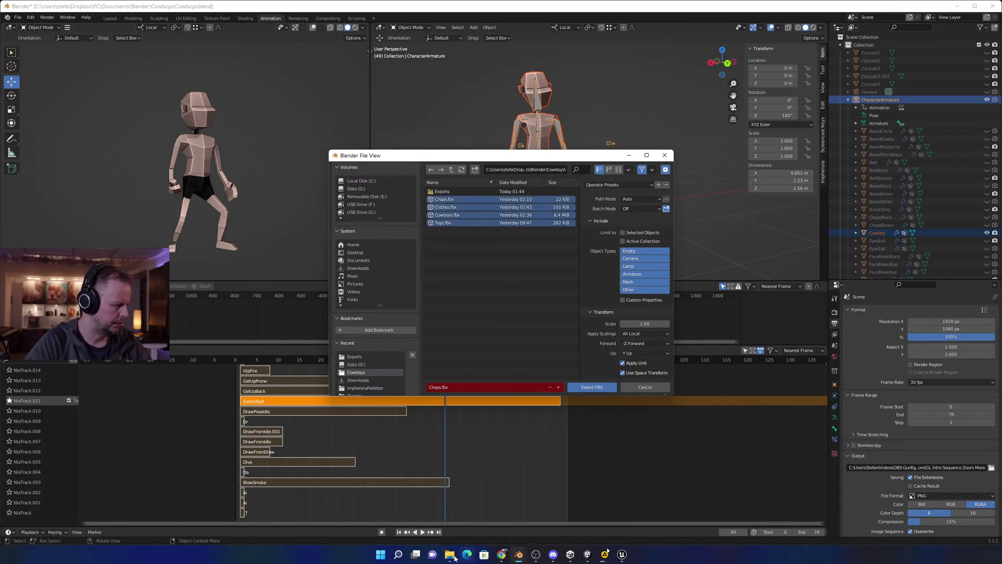
pyautogui.click(396, 518)
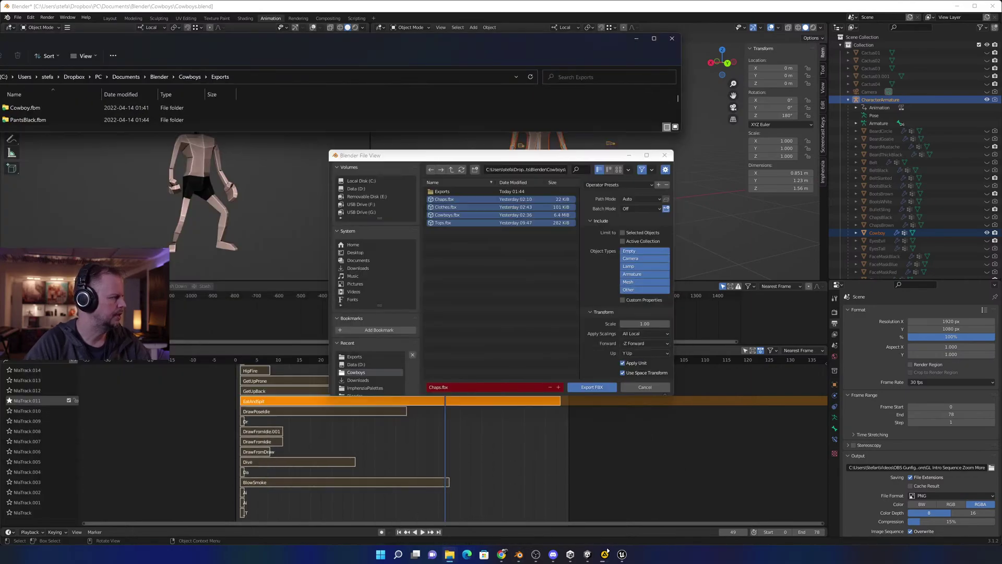
pyautogui.moveTo(284, 462); pyautogui.dragTo(18, 16)
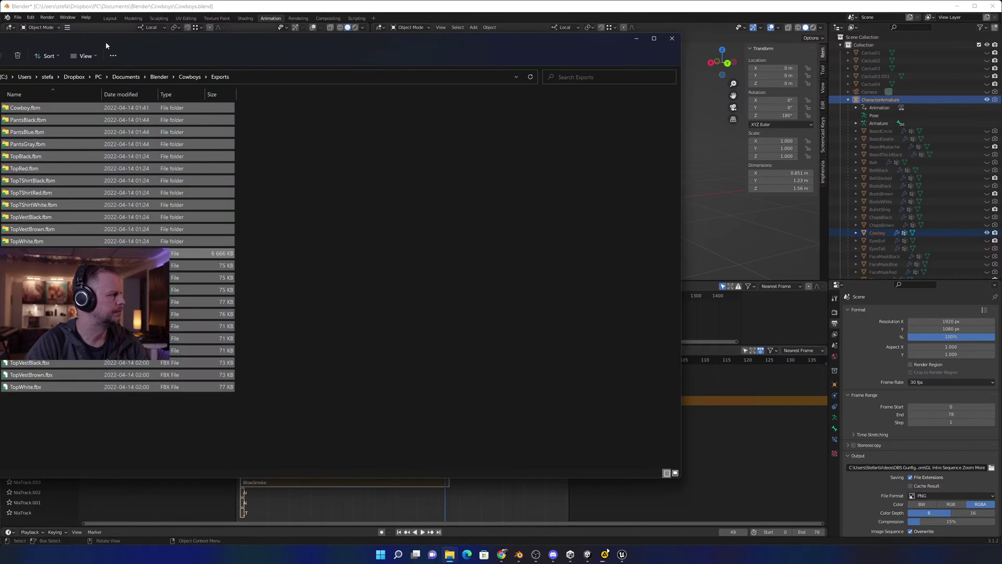
pyautogui.press('Delete')
pyautogui.click(637, 39)
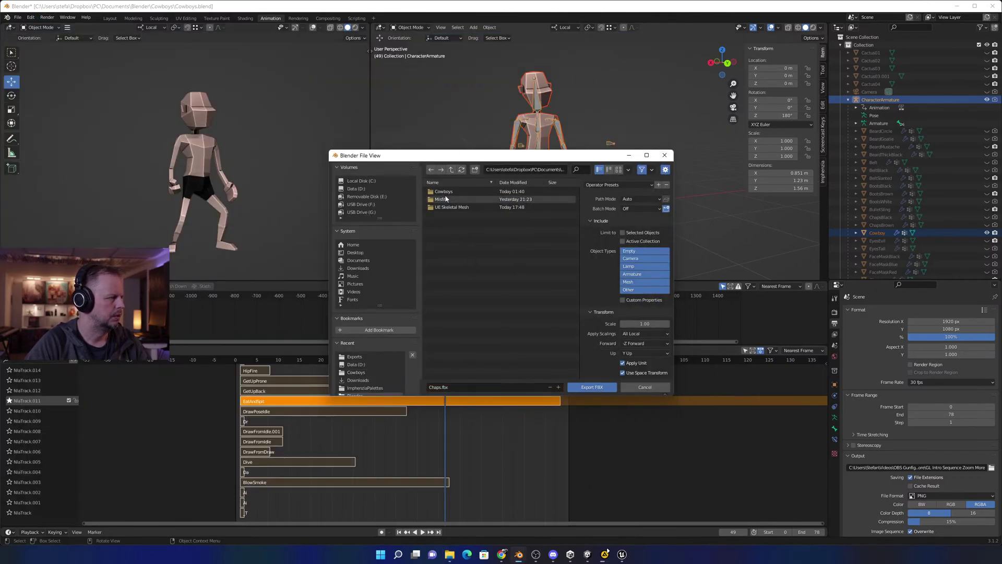
# Set the FBX export location to the Exports folder inside Documents/Blender/Cowboys.
pyautogui.doubleClick(444, 191)
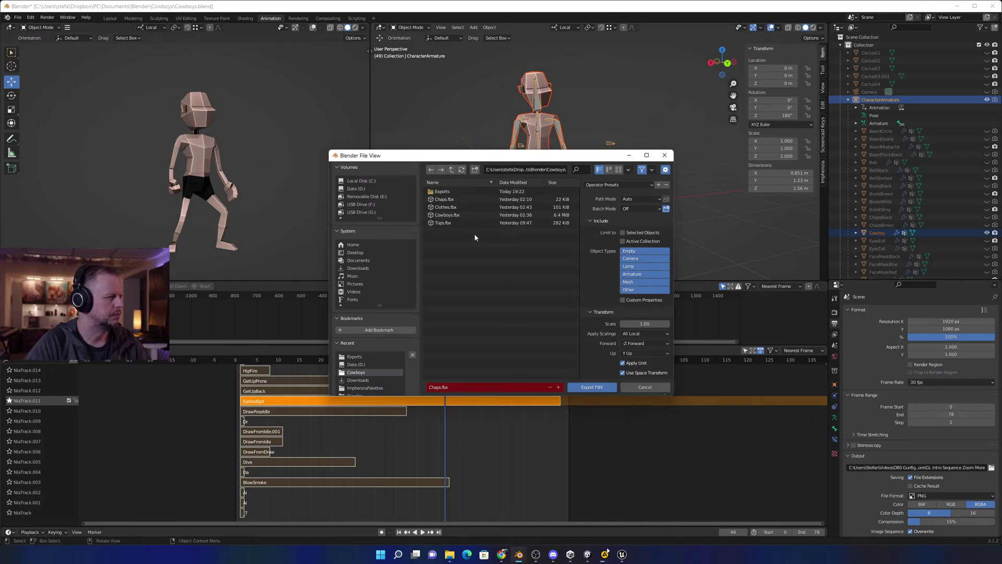
pyautogui.hotkey('alt', 'Tab')
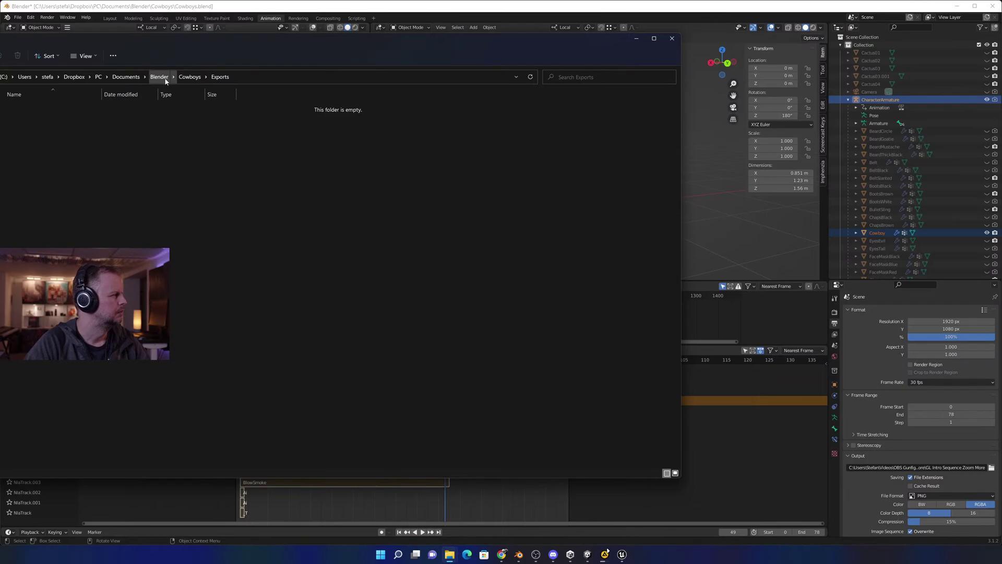
pyautogui.click(636, 38)
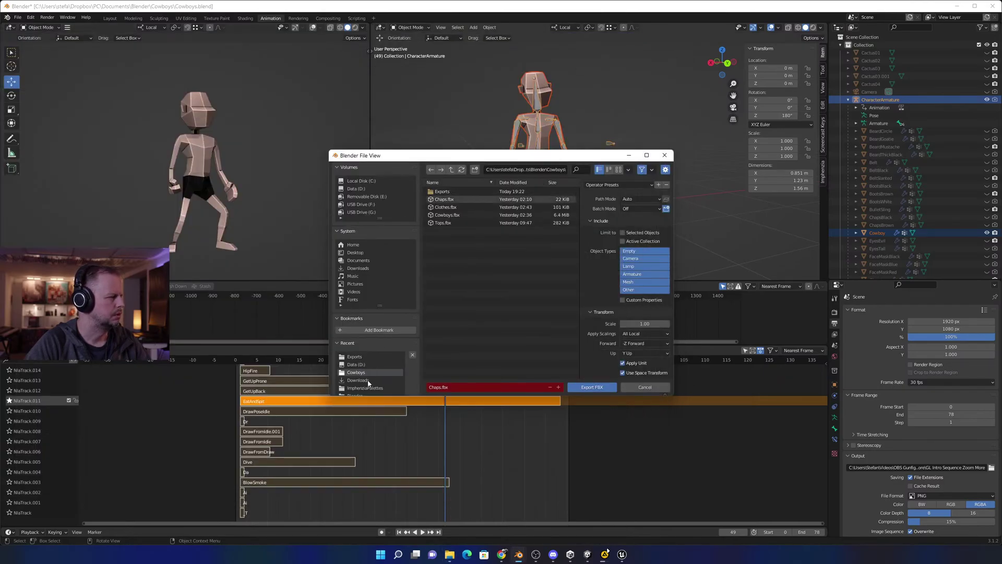
pyautogui.click(365, 260)
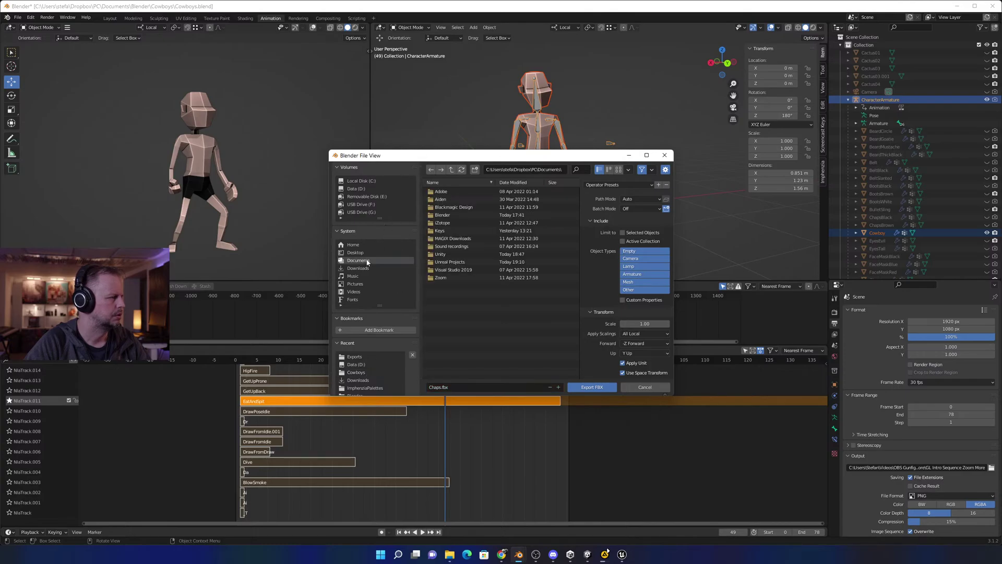
pyautogui.click(454, 216)
pyautogui.doubleClick(454, 216)
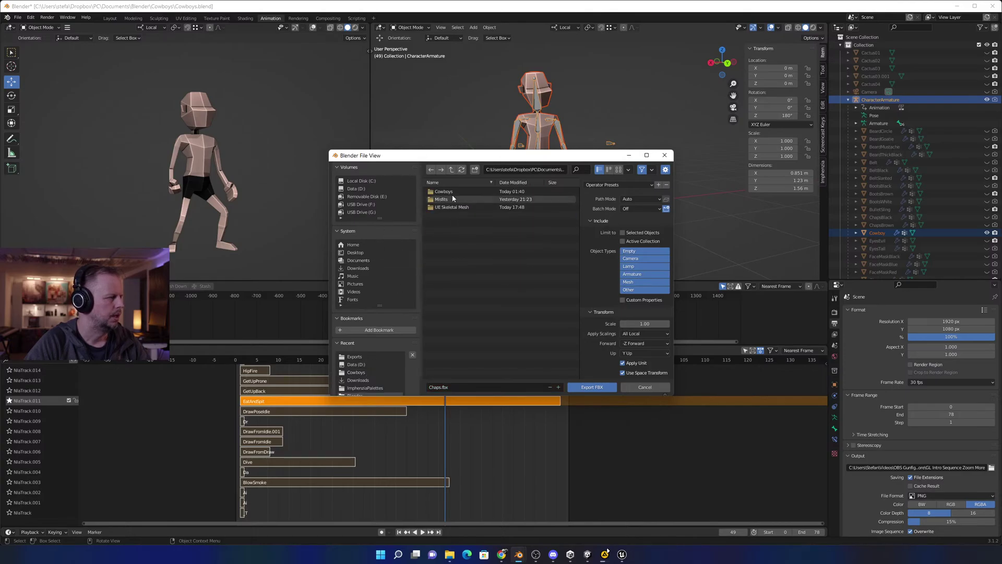
pyautogui.doubleClick(453, 196)
pyautogui.doubleClick(454, 193)
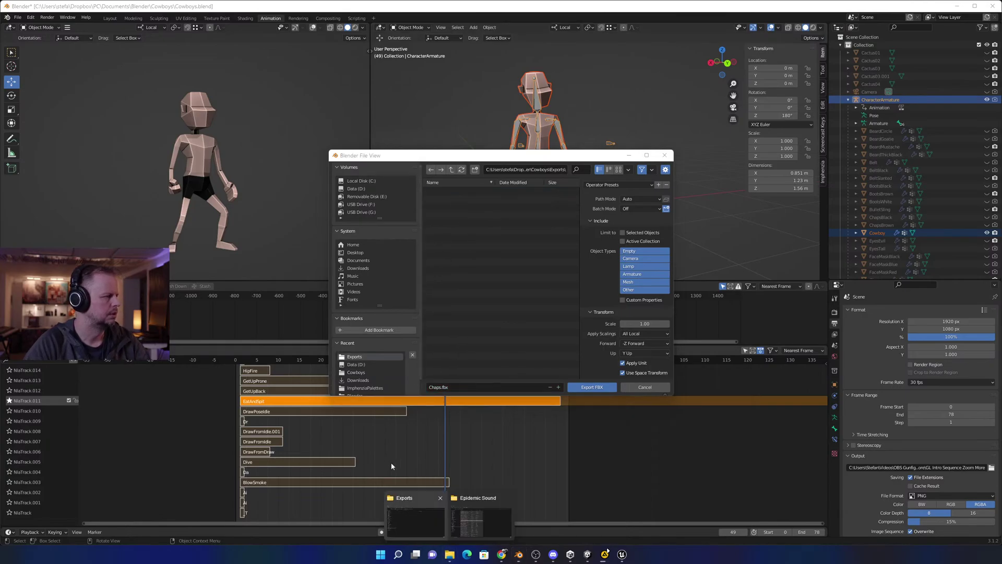
# Check the Cowboys folder and its Exports subfolder in File Explorer, return to Blender, and cancel the FBX export.
pyautogui.click(414, 520)
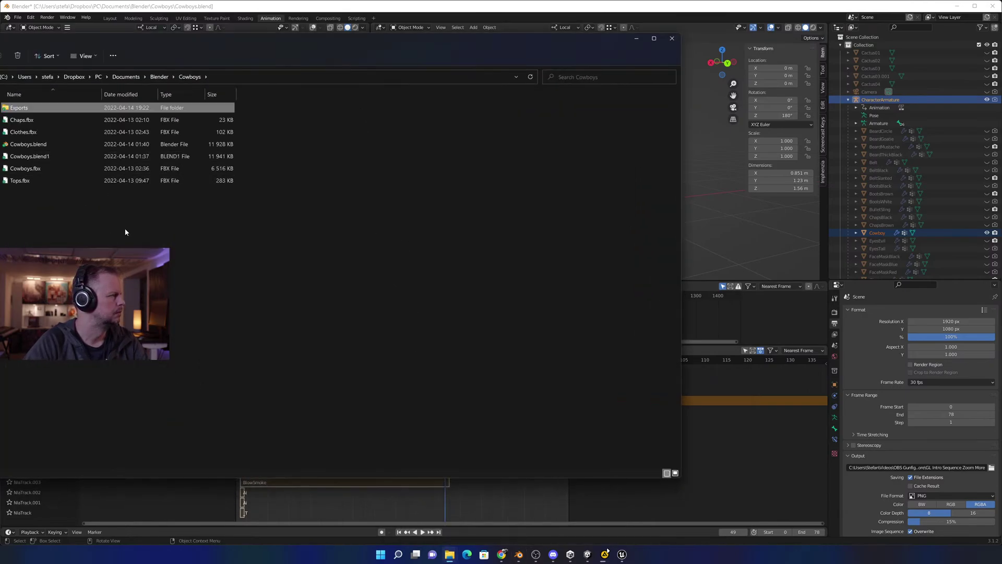
pyautogui.moveTo(124, 228); pyautogui.dragTo(52, 158)
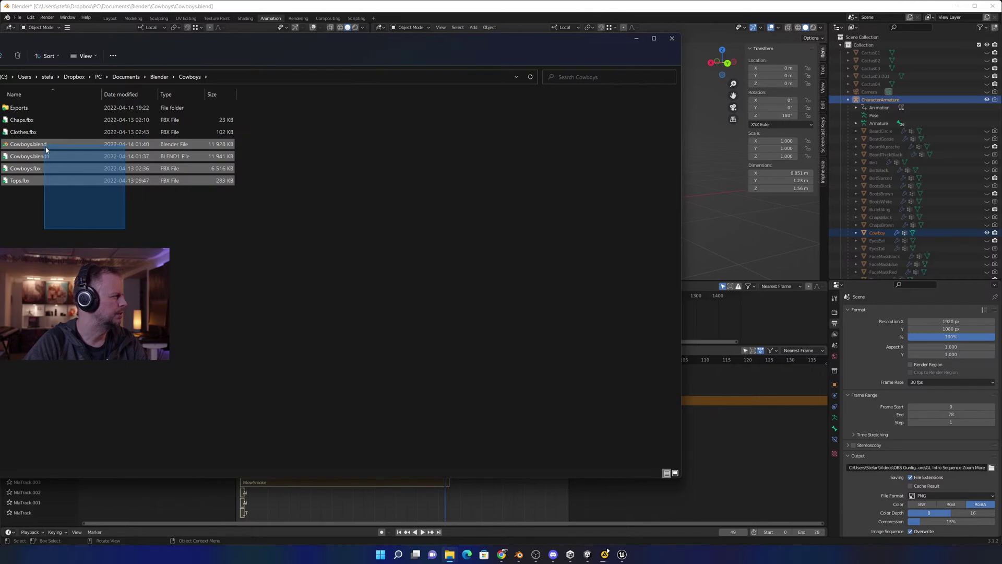
pyautogui.doubleClick(19, 108)
pyautogui.hotkey('alt', 'Tab')
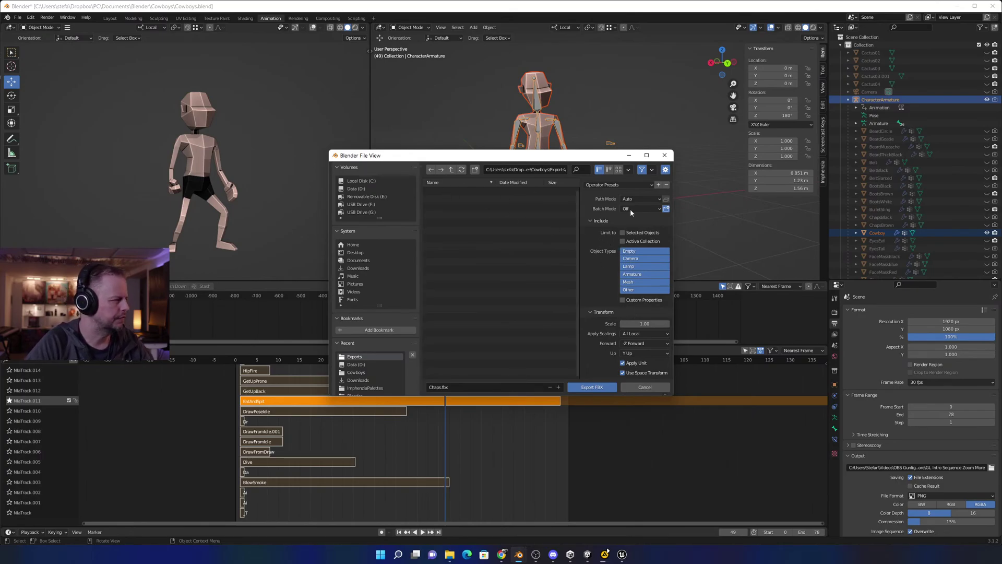
pyautogui.moveTo(514, 155); pyautogui.dragTo(334, 210)
pyautogui.click(412, 441)
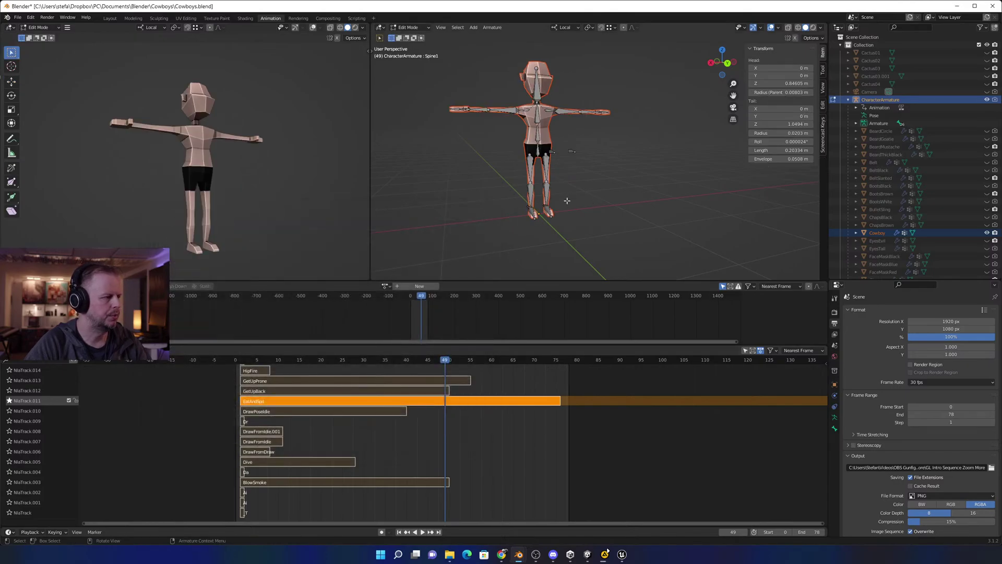
# Examine the posed Cowboy mesh and its armature from several angles, selecting each one in turn.
pyautogui.click(600, 162)
pyautogui.moveTo(656, 150); pyautogui.dragTo(609, 168, button='middle')
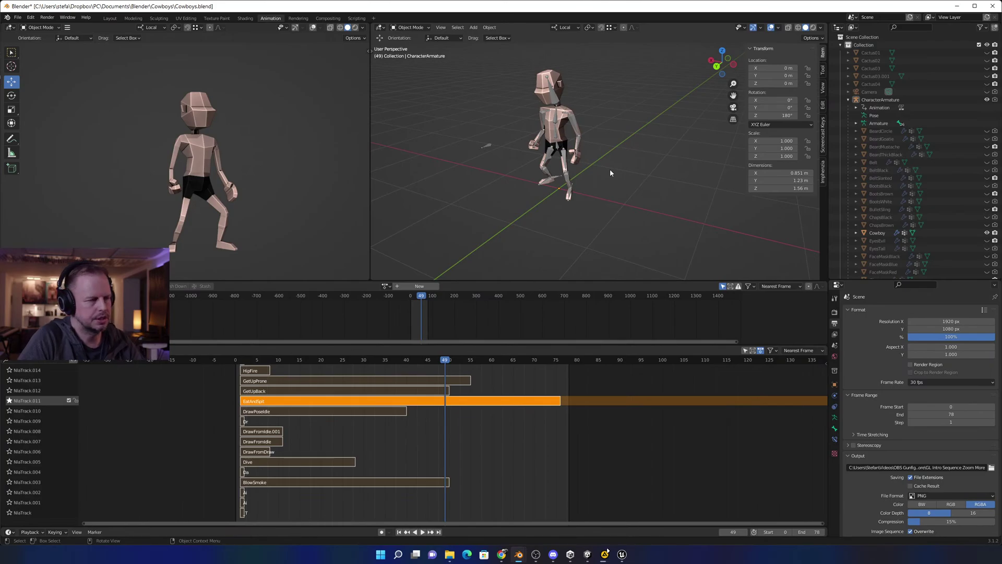
pyautogui.click(575, 159)
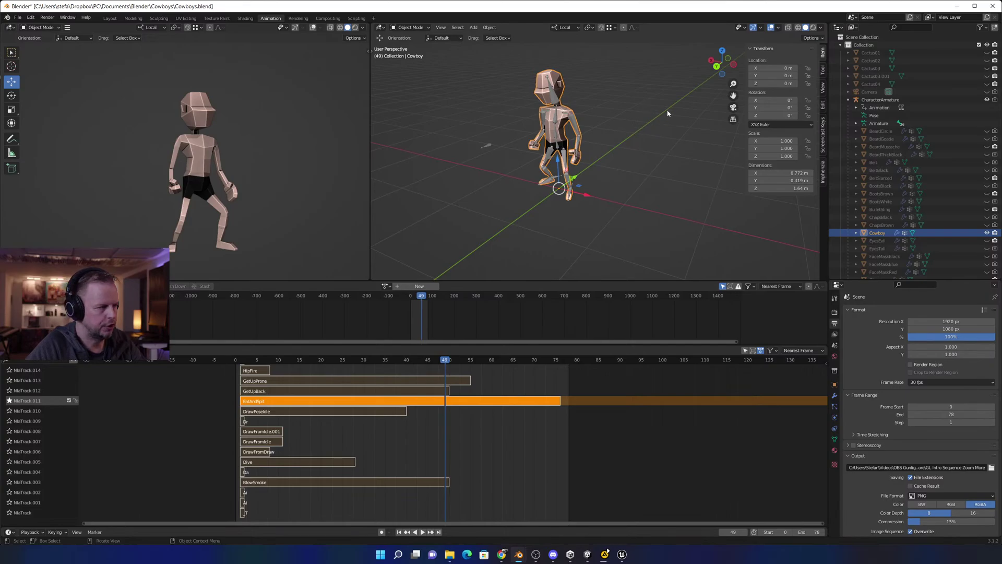
pyautogui.moveTo(668, 113); pyautogui.dragTo(530, 130, button='middle')
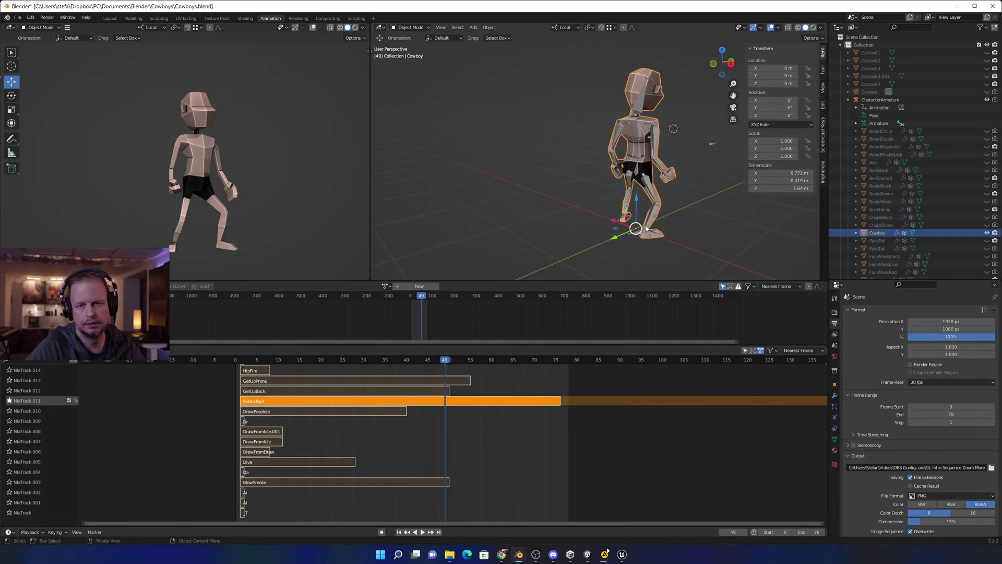
pyautogui.scroll(-2, 635, 230)
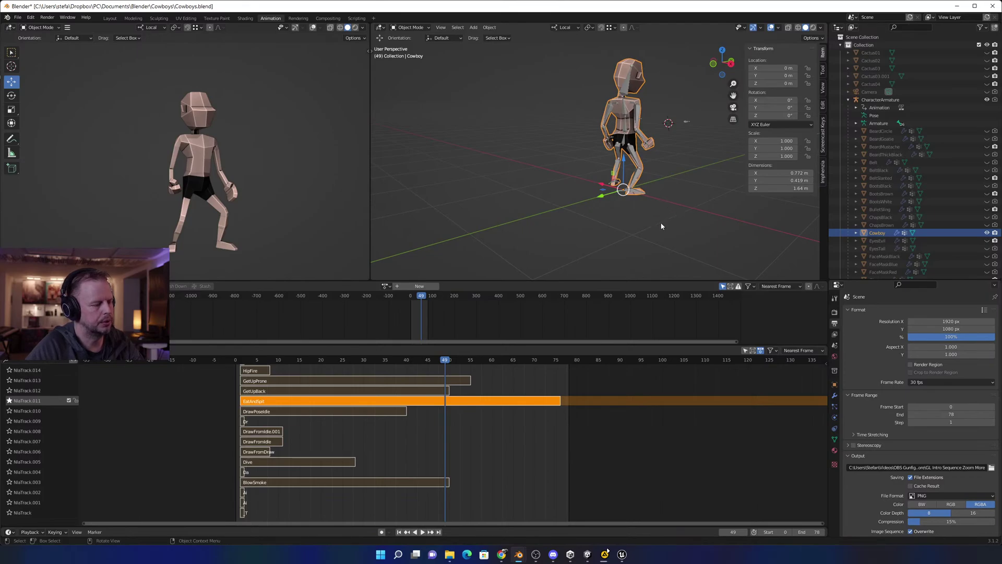
pyautogui.click(593, 192)
pyautogui.moveTo(578, 163); pyautogui.dragTo(648, 188, button='middle')
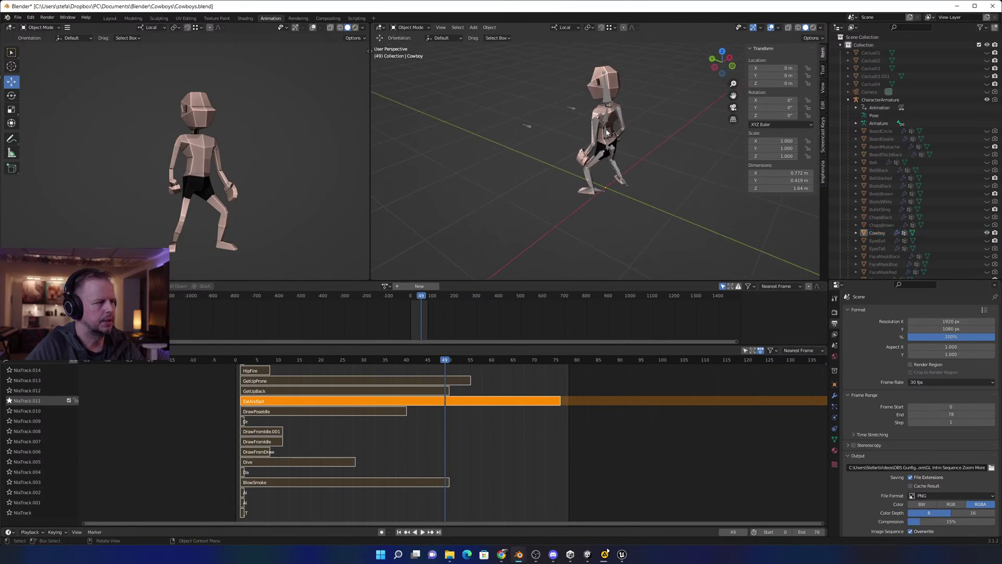
pyautogui.click(618, 180)
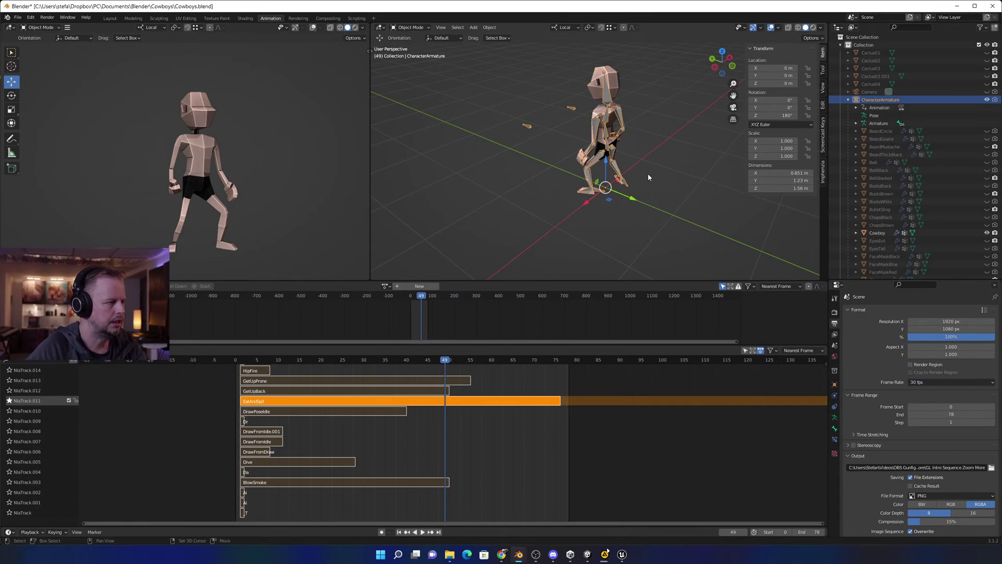
pyautogui.moveTo(645, 167)
pyautogui.keyDown('shift'); pyautogui.mouseDown(button='middle')
pyautogui.moveTo(635, 182)
pyautogui.moveTo(651, 183)
pyautogui.mouseUp(button='middle'); pyautogui.keyUp('shift')
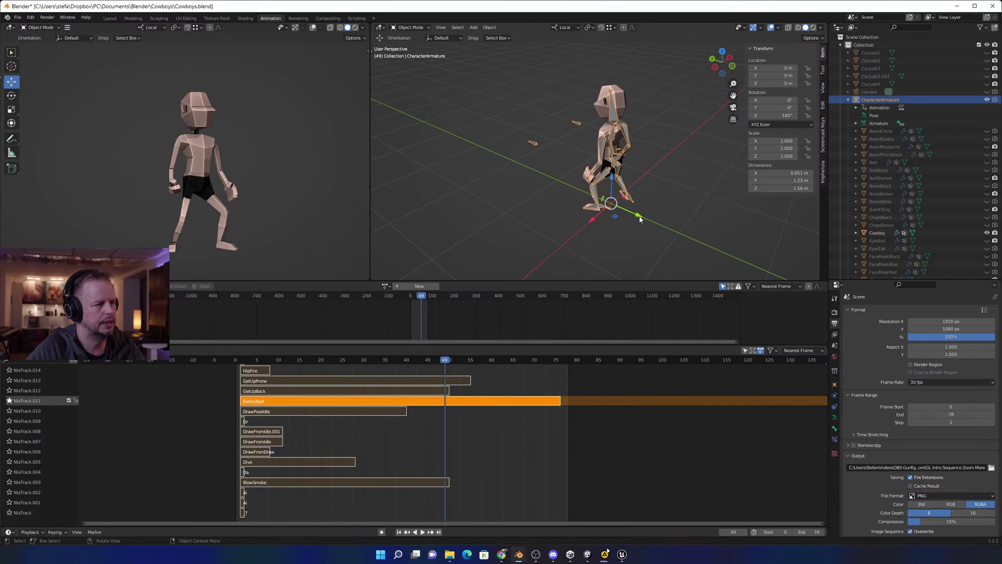
pyautogui.click(666, 153)
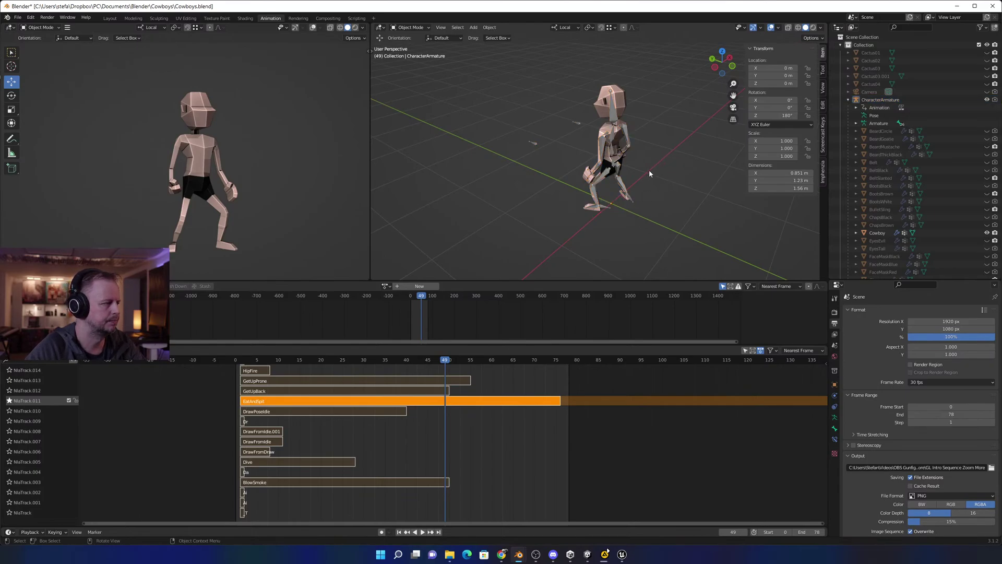
pyautogui.moveTo(671, 168); pyautogui.dragTo(588, 139, button='middle')
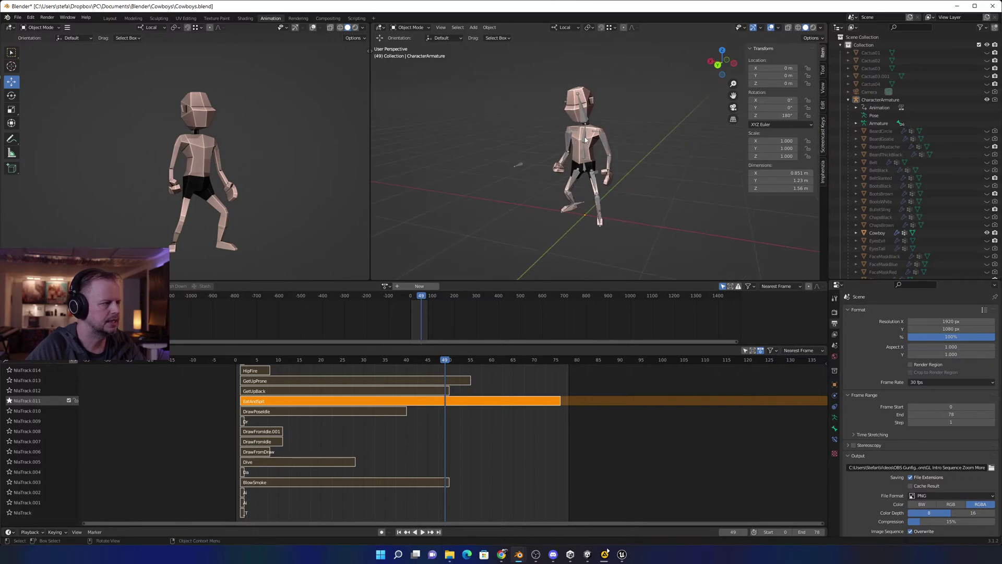
# Start an FBX export with the armature and Cowboy mesh both selected, limiting it to Selected Objects.
pyautogui.click(585, 140)
pyautogui.click(577, 147)
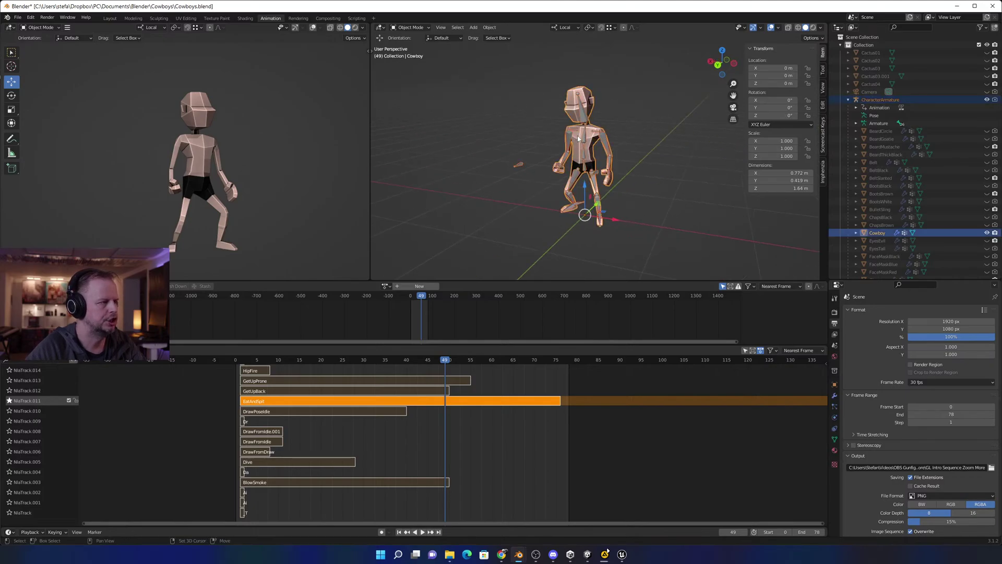
pyautogui.click(18, 17)
pyautogui.moveTo(47, 131)
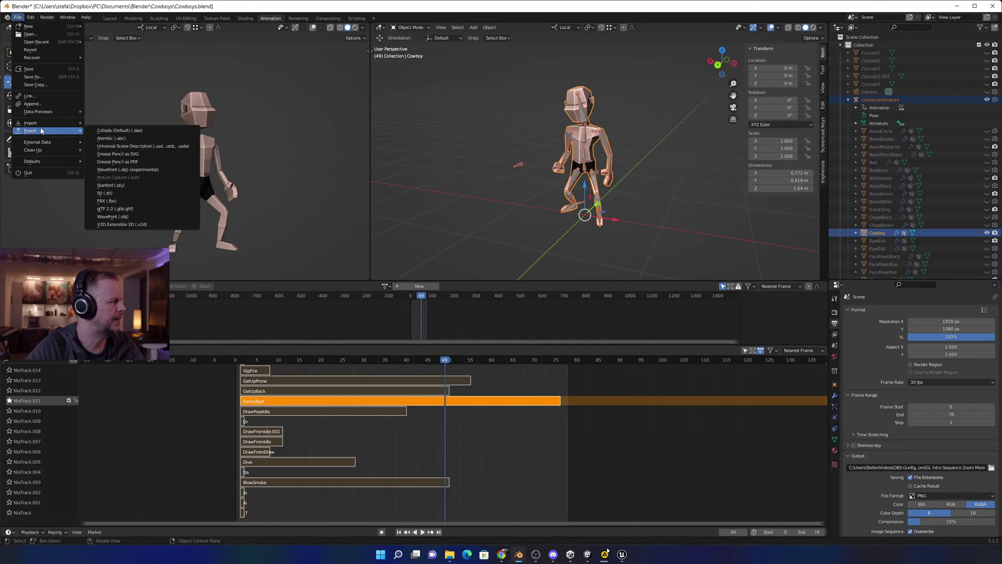
pyautogui.click(113, 200)
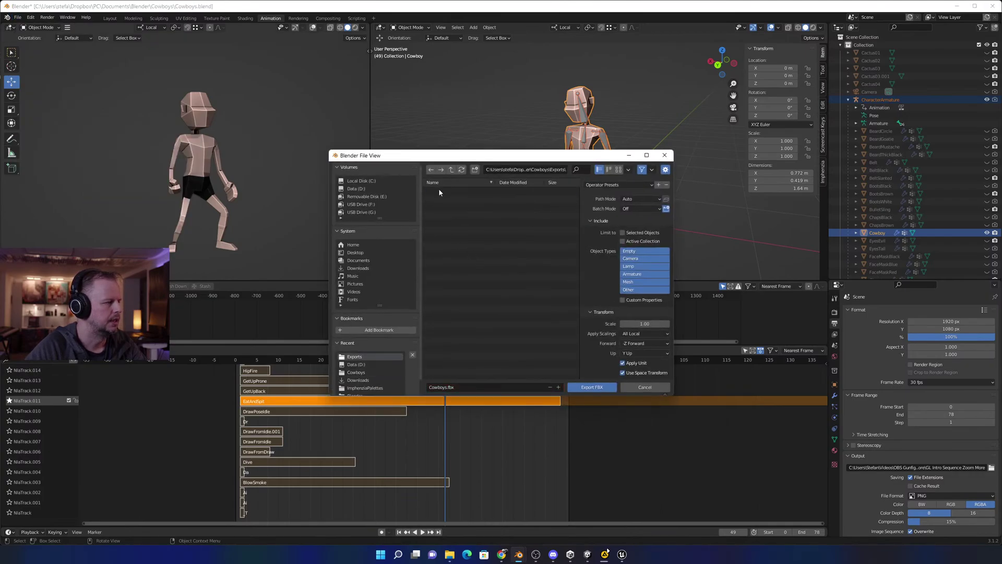
pyautogui.click(470, 387)
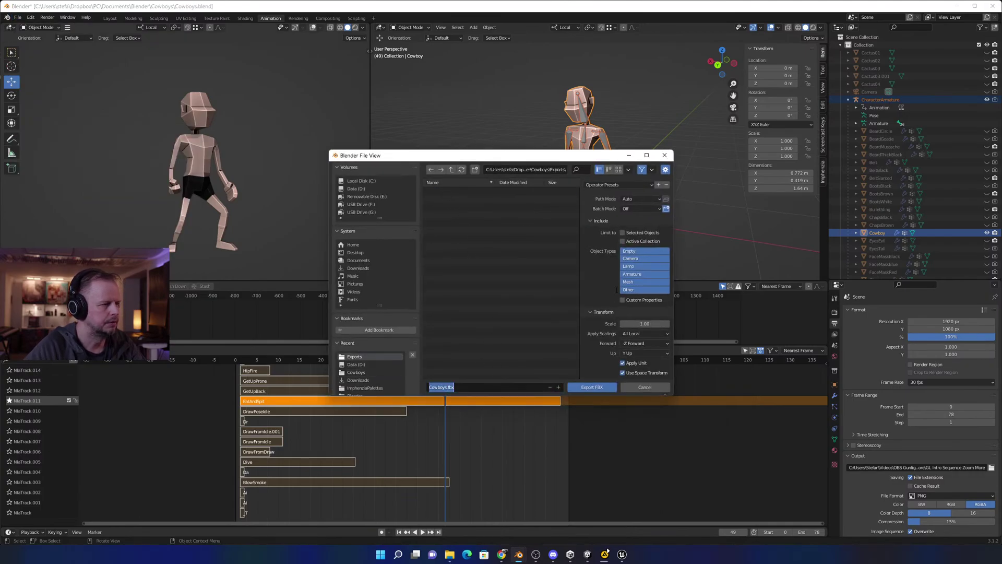
pyautogui.click(623, 233)
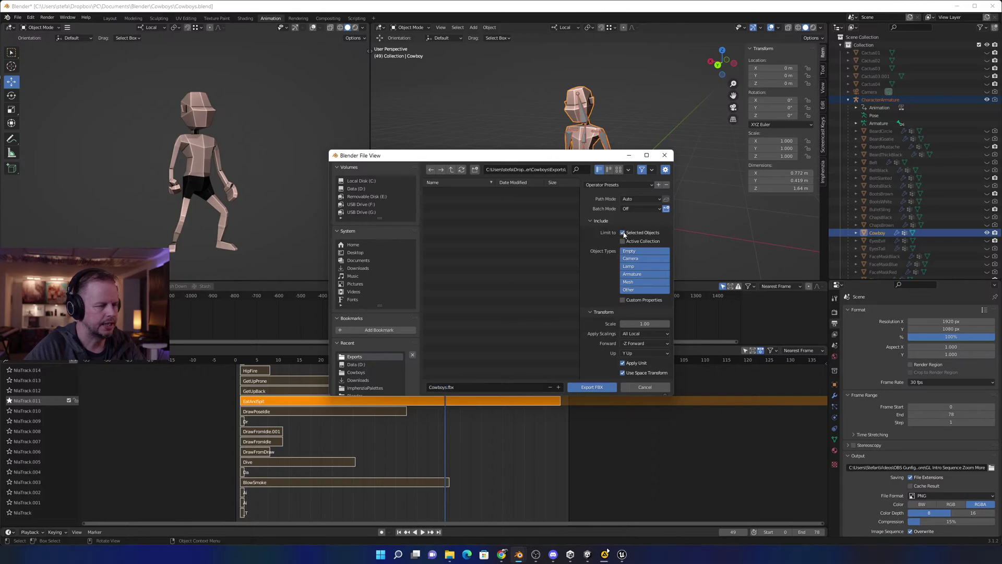
# Set the forward axis of the FBX export to X Forward.
pyautogui.scroll(-1, 613, 299)
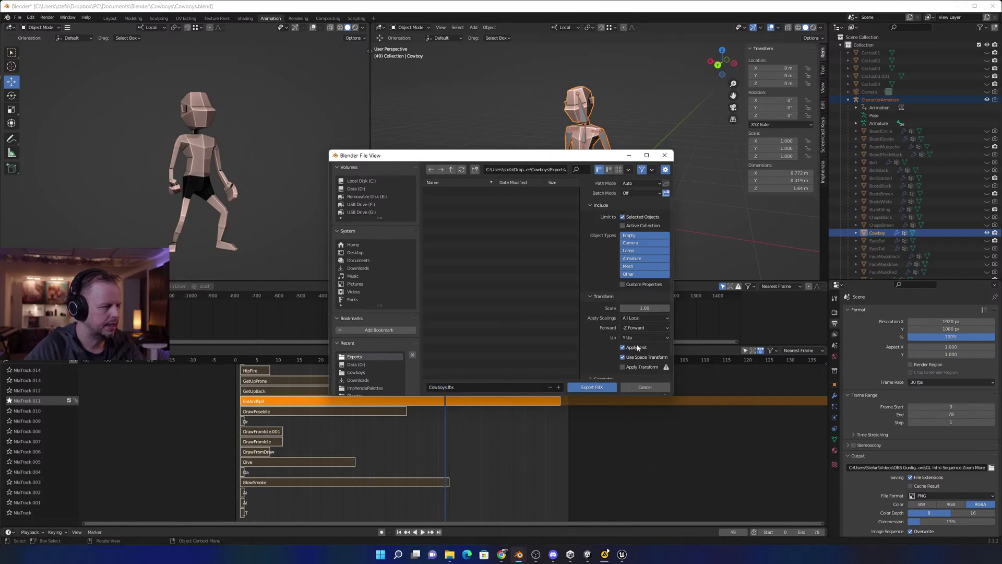
pyautogui.click(646, 327)
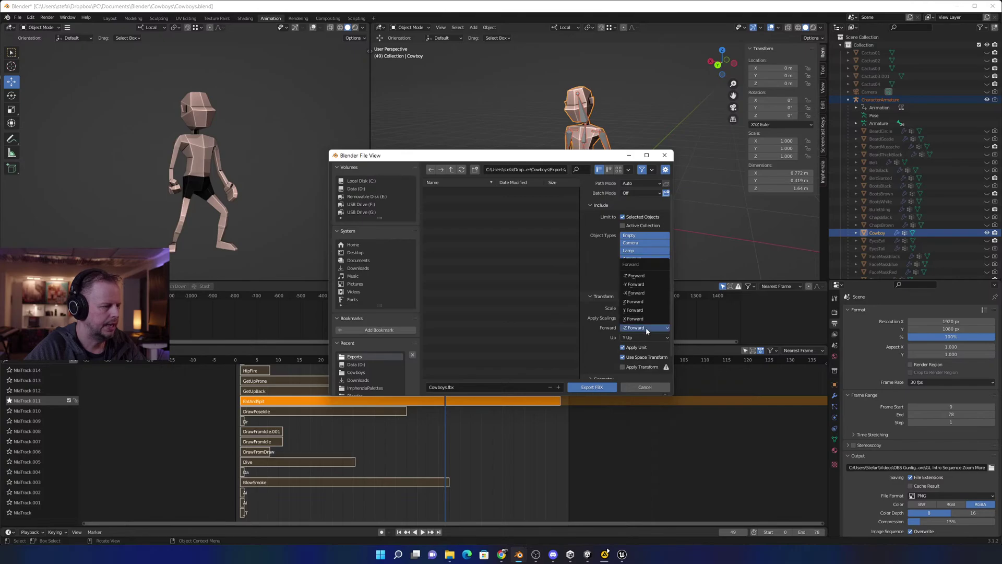
pyautogui.click(645, 319)
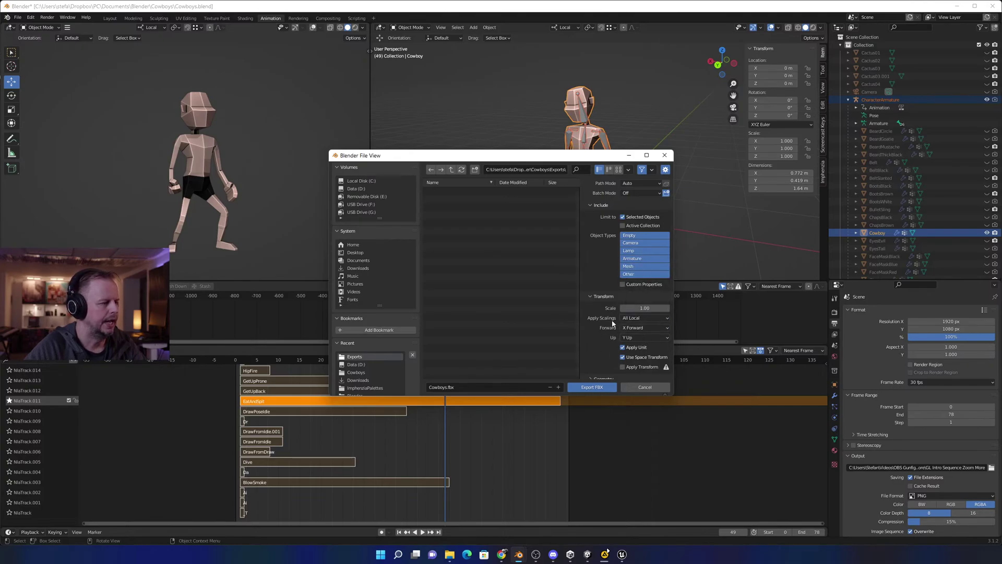
# Try FBX Units Scale and other Apply Scalings options for the export, and restore All Local with the scale left as is.
pyautogui.click(645, 319)
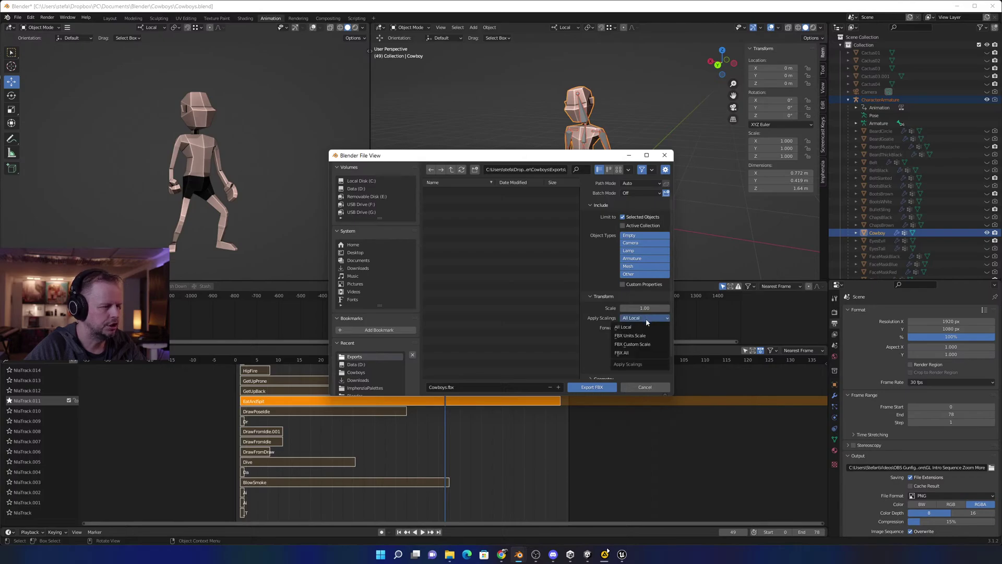
pyautogui.click(646, 335)
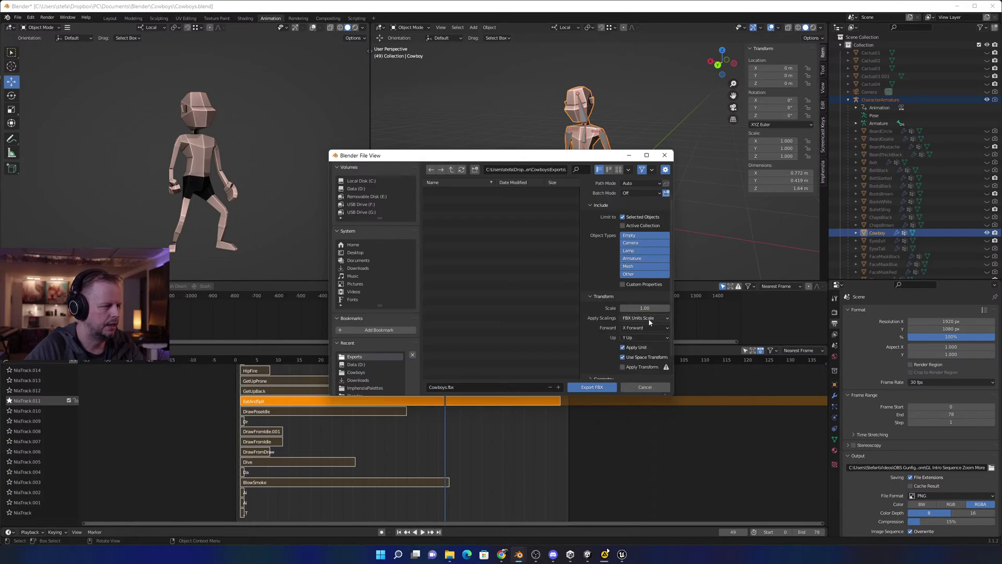
pyautogui.click(643, 318)
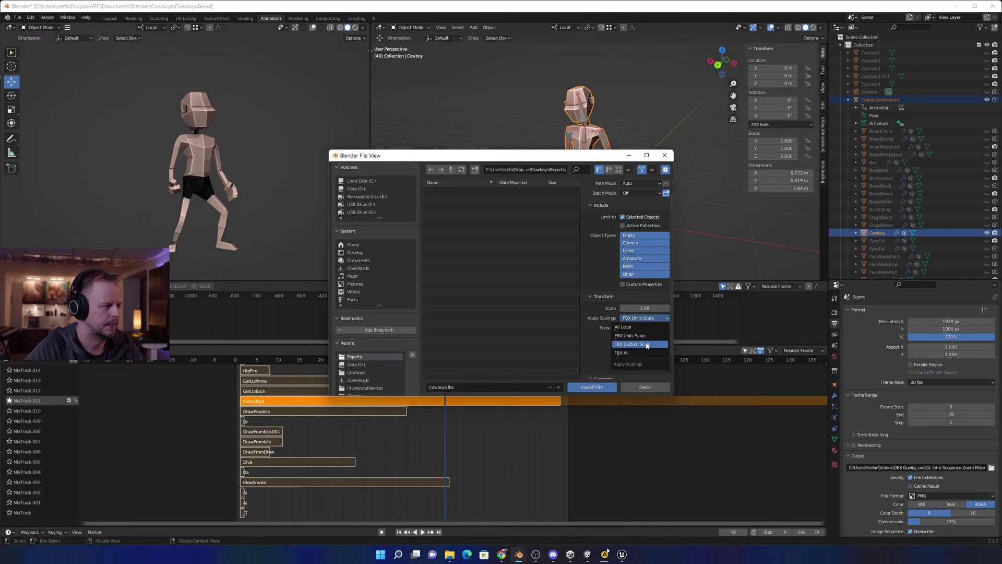
pyautogui.click(638, 327)
pyautogui.scroll(-2, 600, 276)
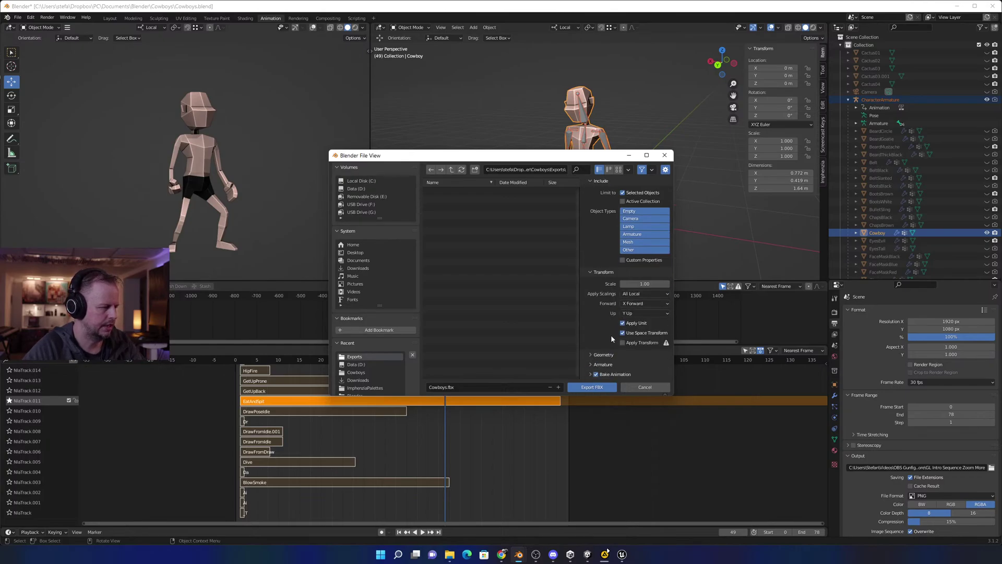
pyautogui.click(645, 294)
pyautogui.click(631, 311)
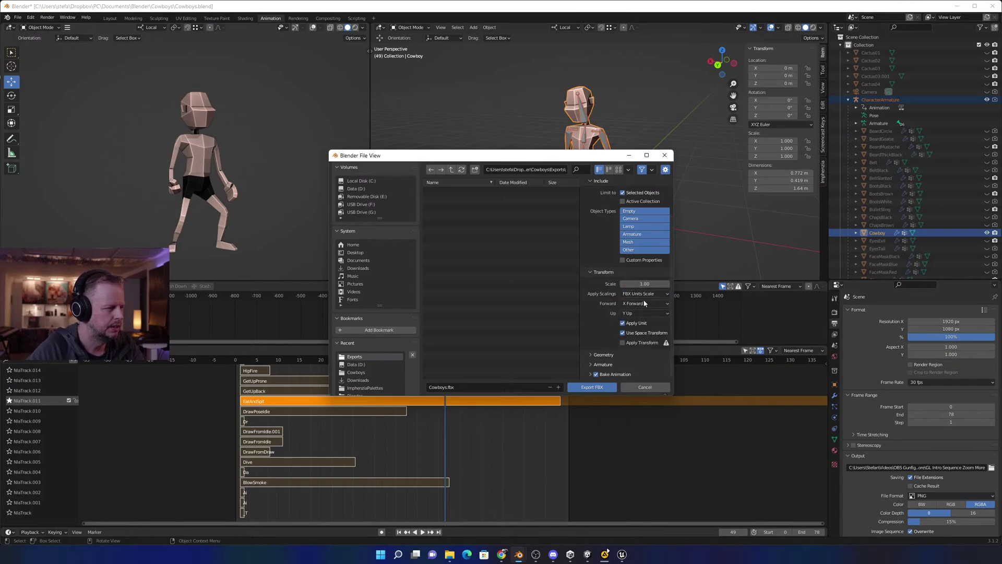
pyautogui.click(648, 292)
pyautogui.click(632, 319)
pyautogui.click(646, 294)
pyautogui.click(639, 329)
pyautogui.click(647, 294)
pyautogui.click(641, 304)
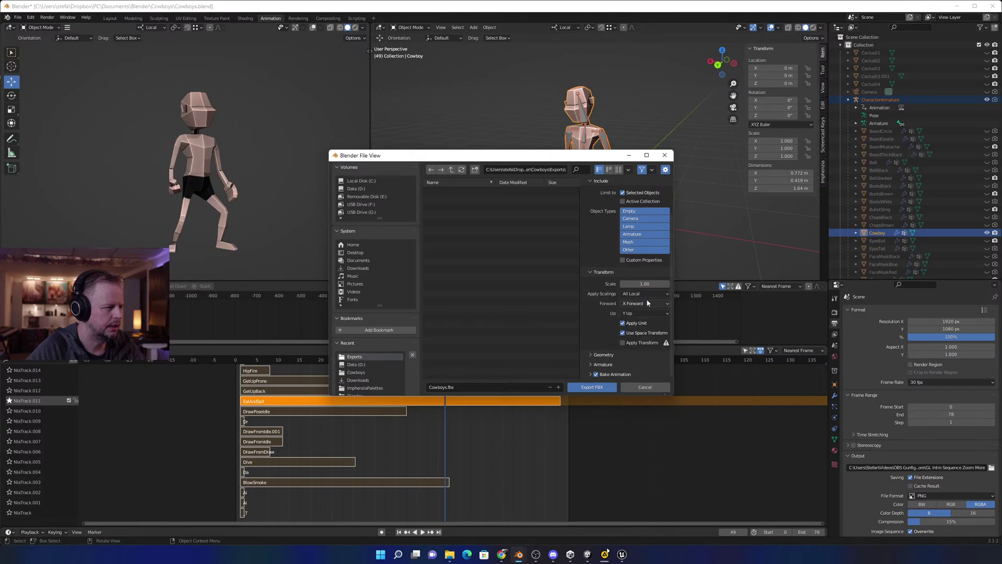
pyautogui.click(644, 293)
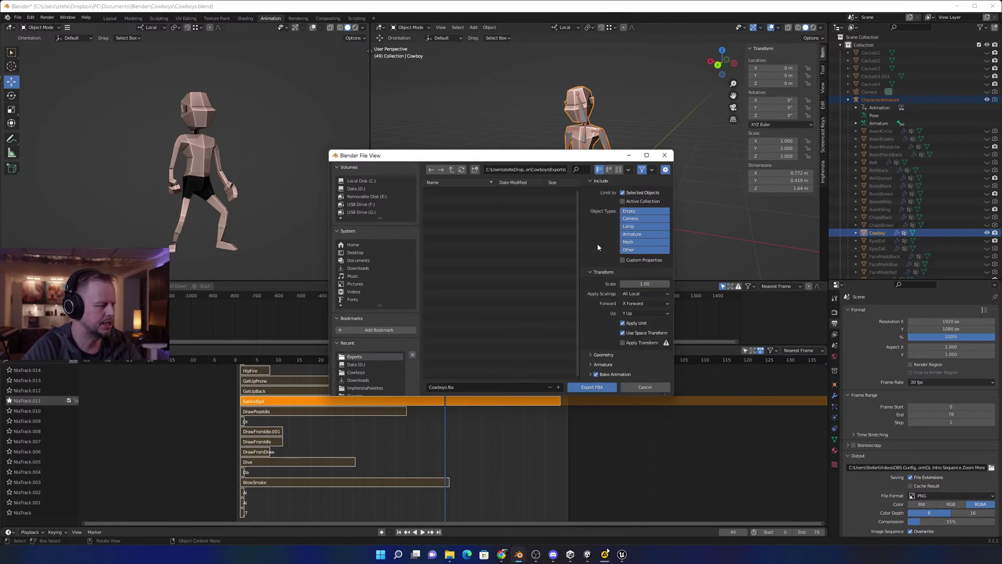
pyautogui.click(650, 295)
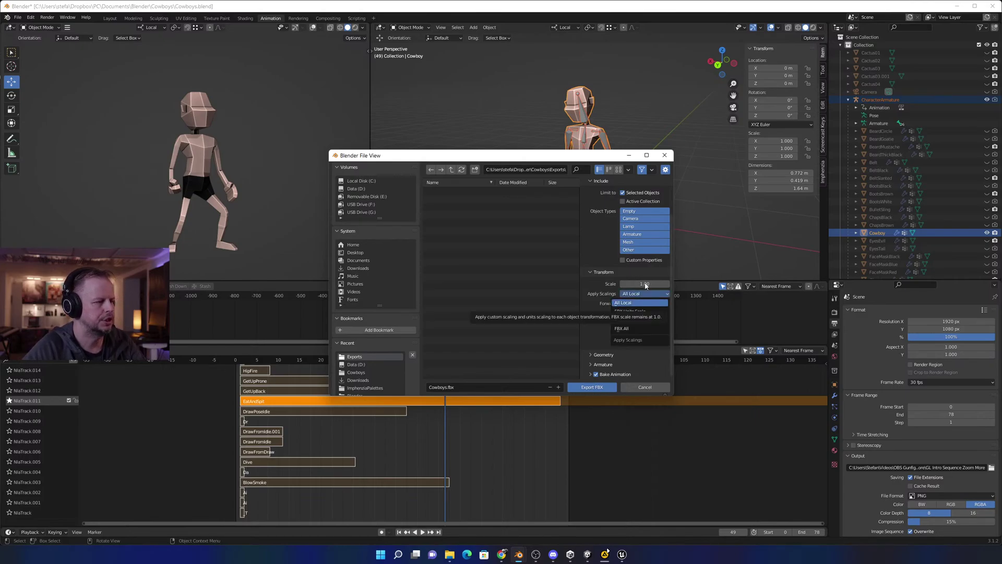
pyautogui.click(642, 283)
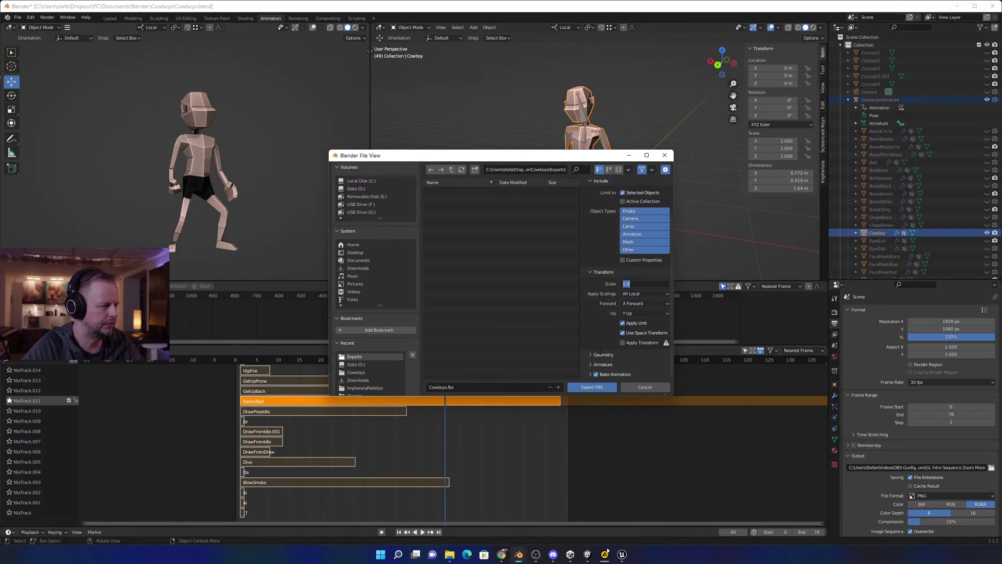
# Enable Only Deform Bones, disable Add Leaf Bones, and export the selection as Cowboys.fbx to the Exports folder.
pyautogui.click(603, 355)
pyautogui.scroll(-3, 606, 330)
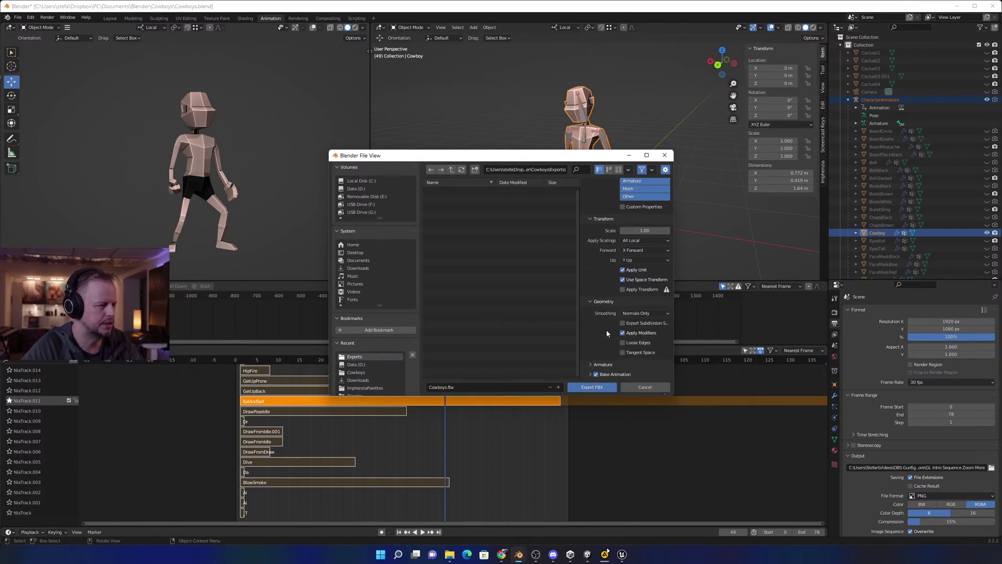
pyautogui.click(593, 364)
pyautogui.scroll(-3, 626, 361)
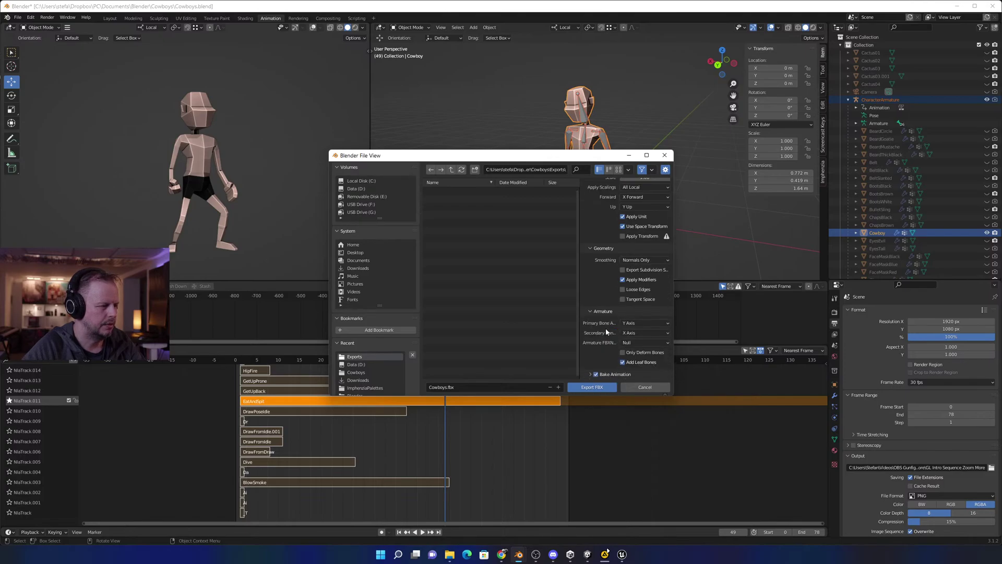
pyautogui.click(647, 354)
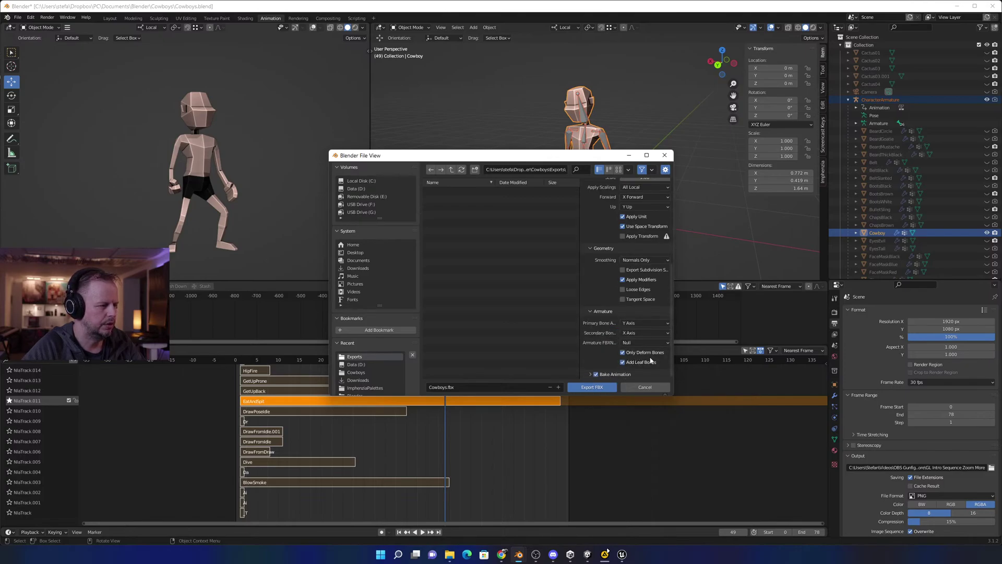
pyautogui.click(642, 362)
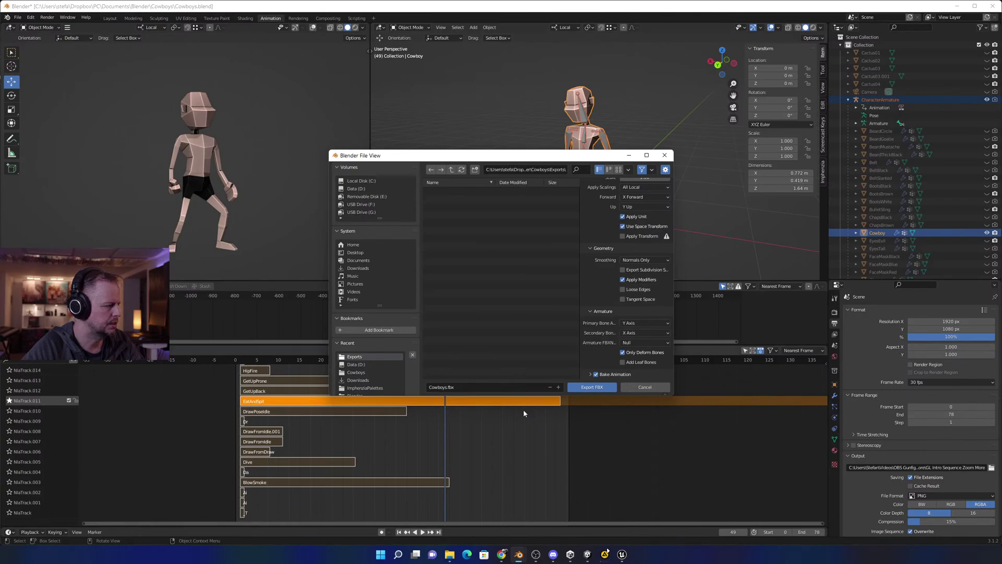
pyautogui.click(592, 387)
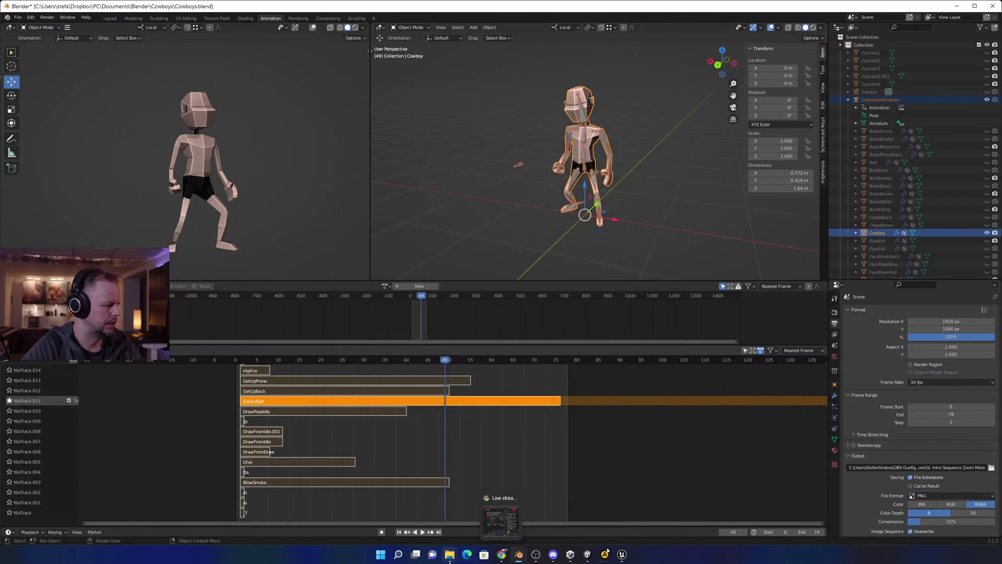
# Switch to File Explorer and check the Exports folder inside Cowboys for the exported Cowboys.fbx file.
pyautogui.moveTo(449, 554)
pyautogui.click(421, 522)
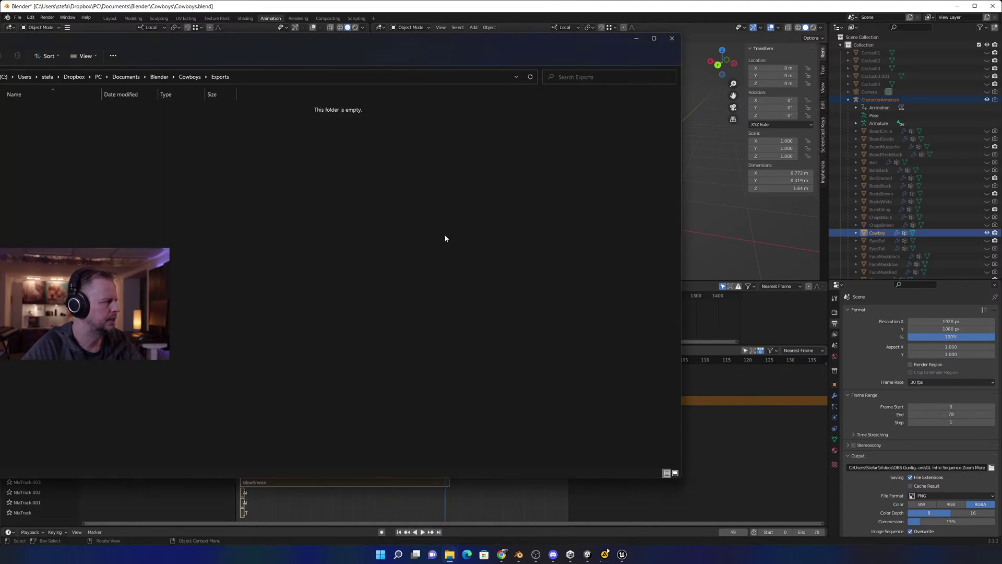
pyautogui.moveTo(332, 42); pyautogui.dragTo(589, 54)
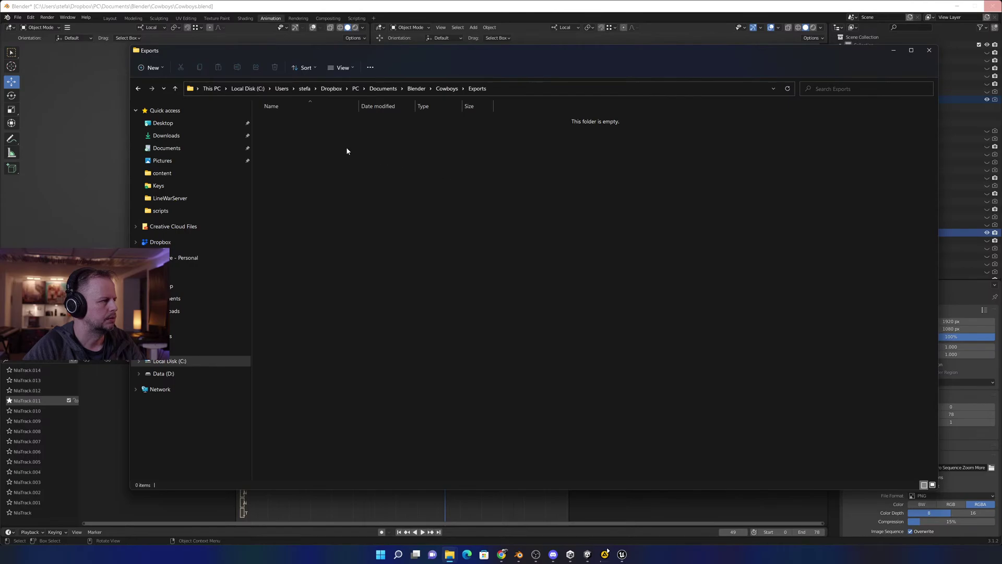
pyautogui.click(445, 90)
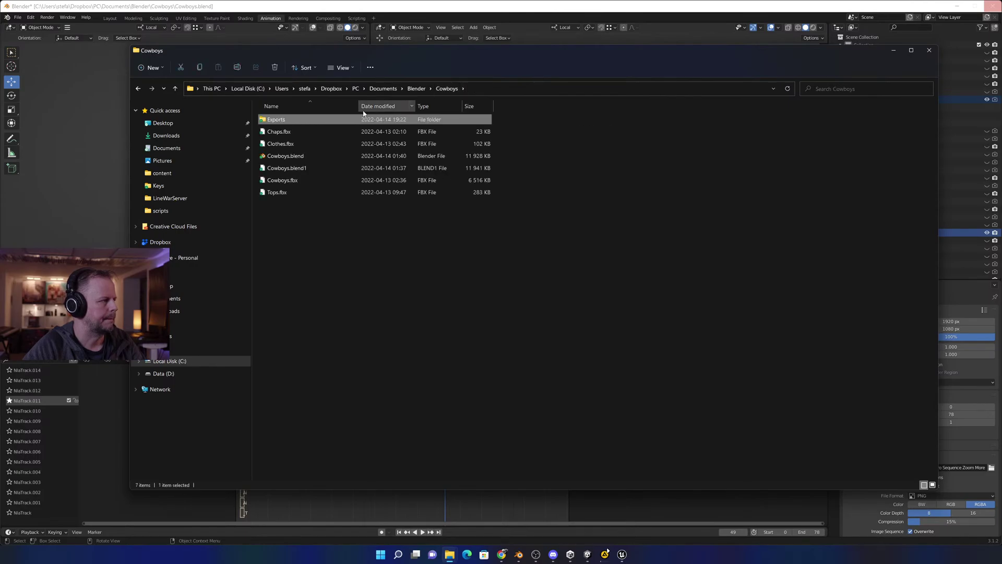
pyautogui.doubleClick(278, 121)
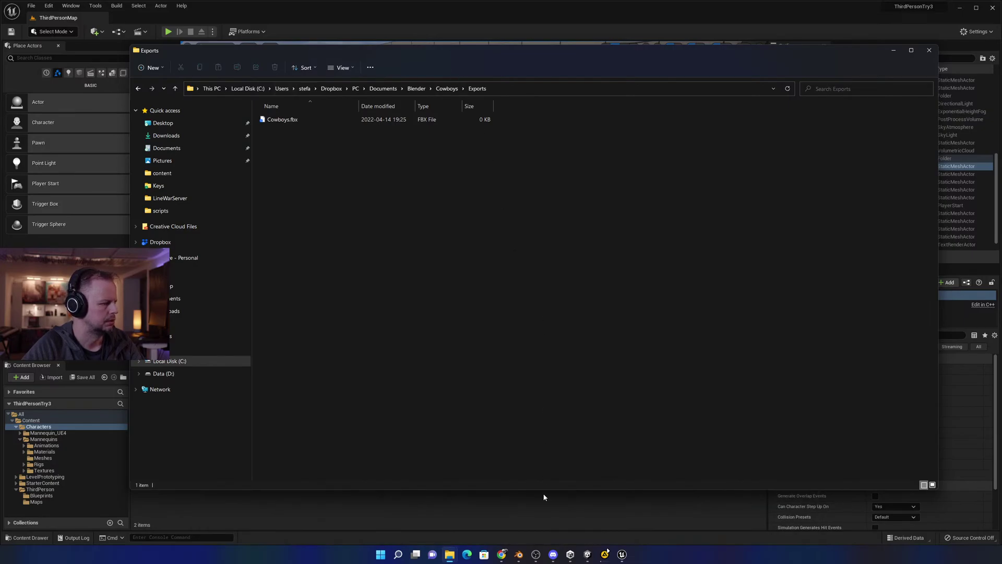
pyautogui.moveTo(518, 554)
pyautogui.click(487, 505)
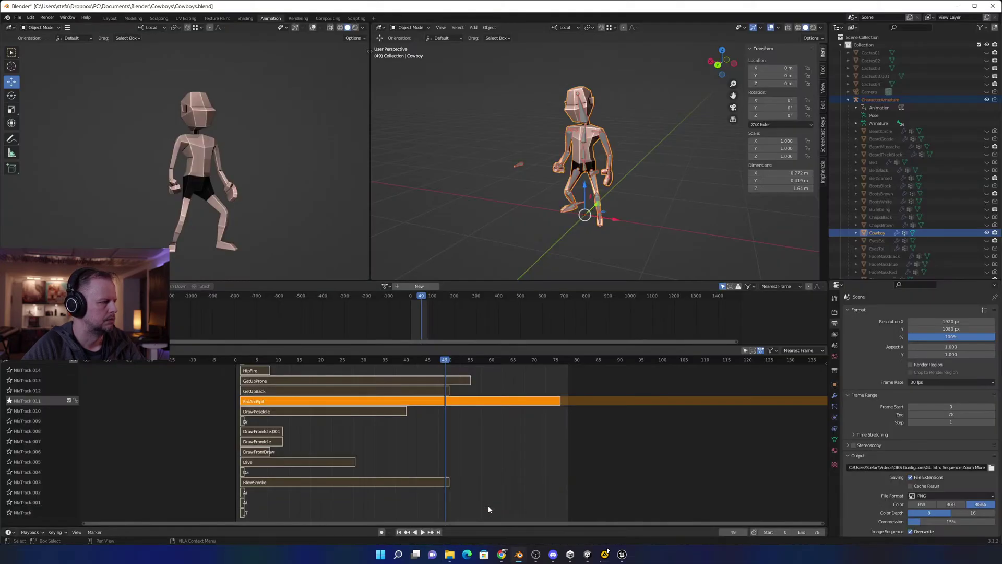
pyautogui.hotkey('alt', 'Tab')
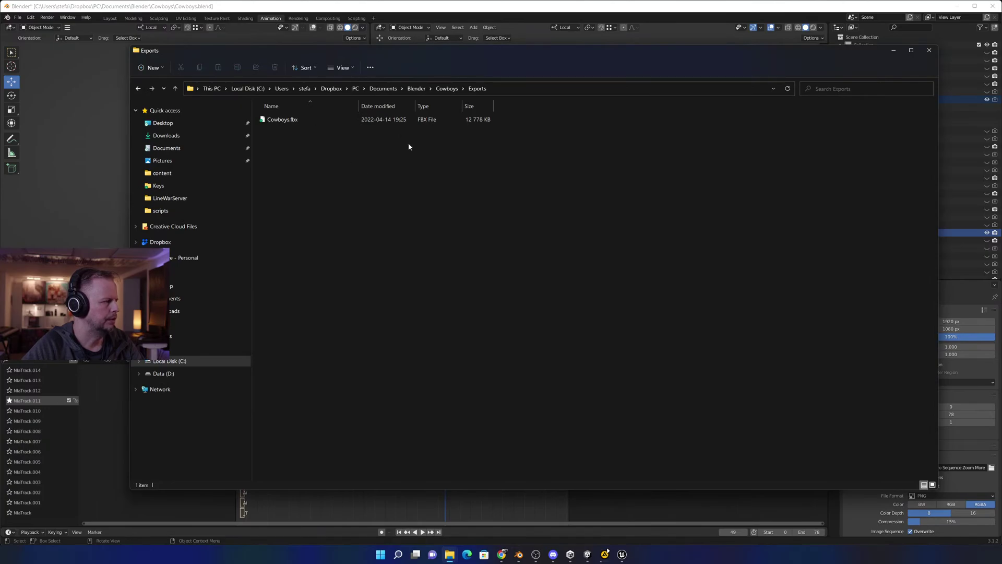
pyautogui.click(304, 122)
# Switch to Unreal Editor and create a folder named Cowboy inside the Characters content folder.
pyautogui.moveTo(277, 123); pyautogui.dragTo(51, 424)
pyautogui.hotkey('alt', 'Tab')
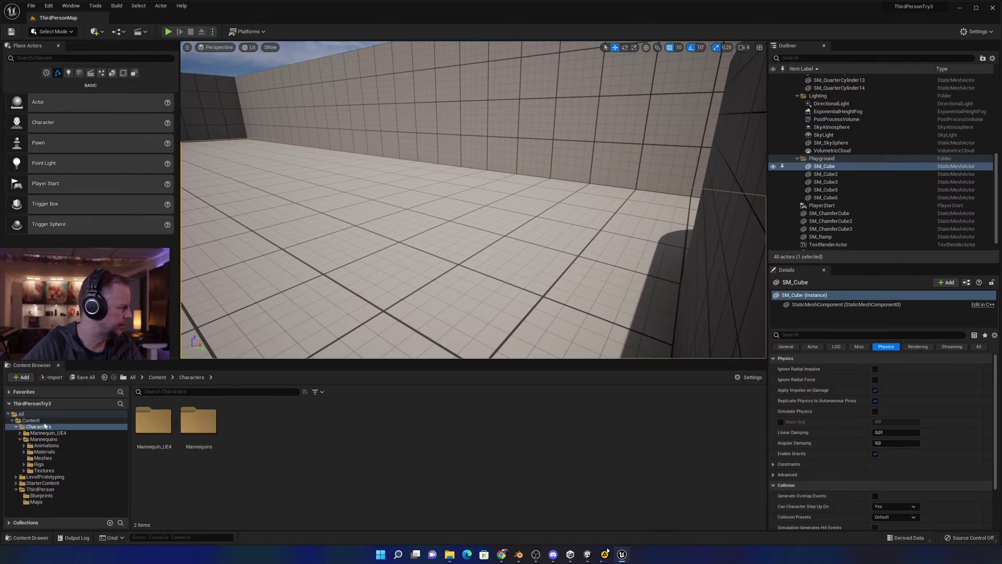
pyautogui.rightClick(45, 422)
pyautogui.rightClick(39, 427)
pyautogui.click(78, 252)
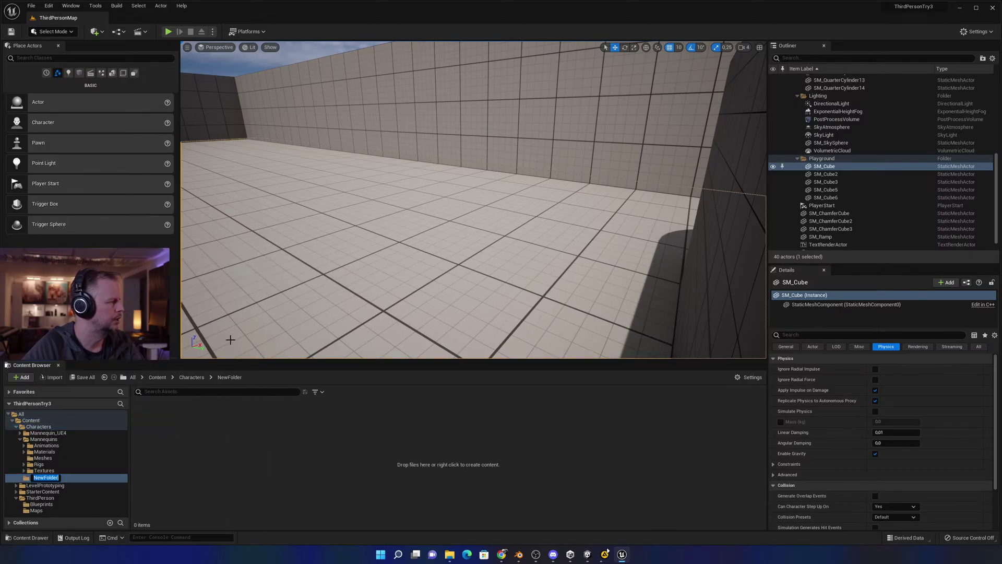
pyautogui.write('Cowbo')
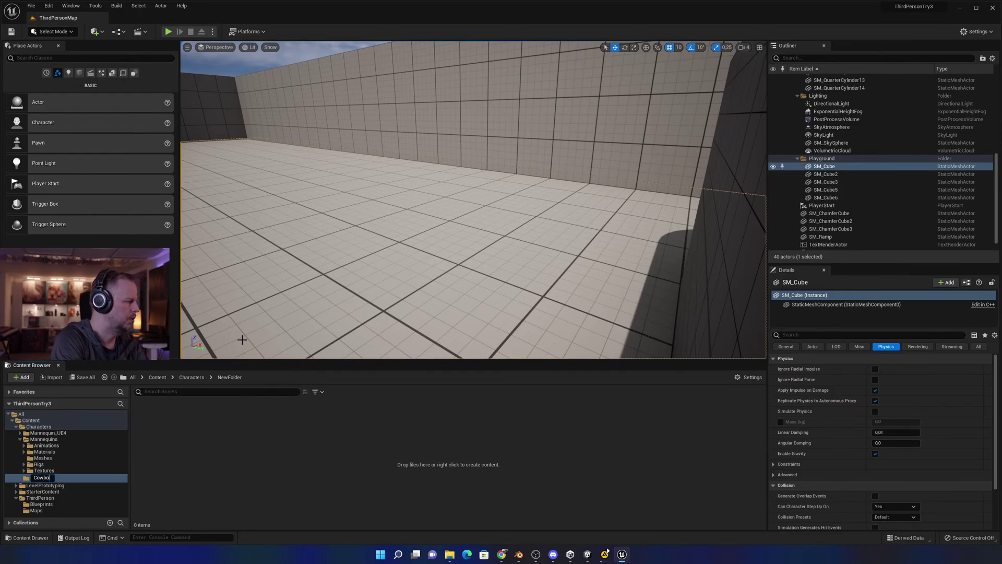
pyautogui.write('y')
pyautogui.press('Return')
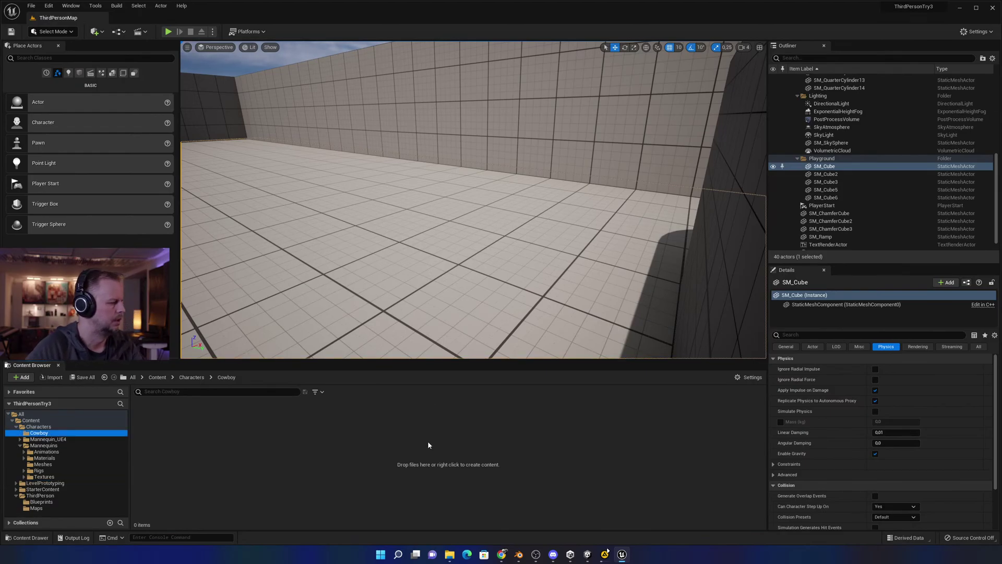
# Import Cowboys.fbx from the Exports folder into the Cowboy folder as a skeletal mesh with Force Front XAxis enabled, and dismiss the message log.
pyautogui.hotkey('alt', 'Tab')
pyautogui.moveTo(284, 120); pyautogui.dragTo(380, 451)
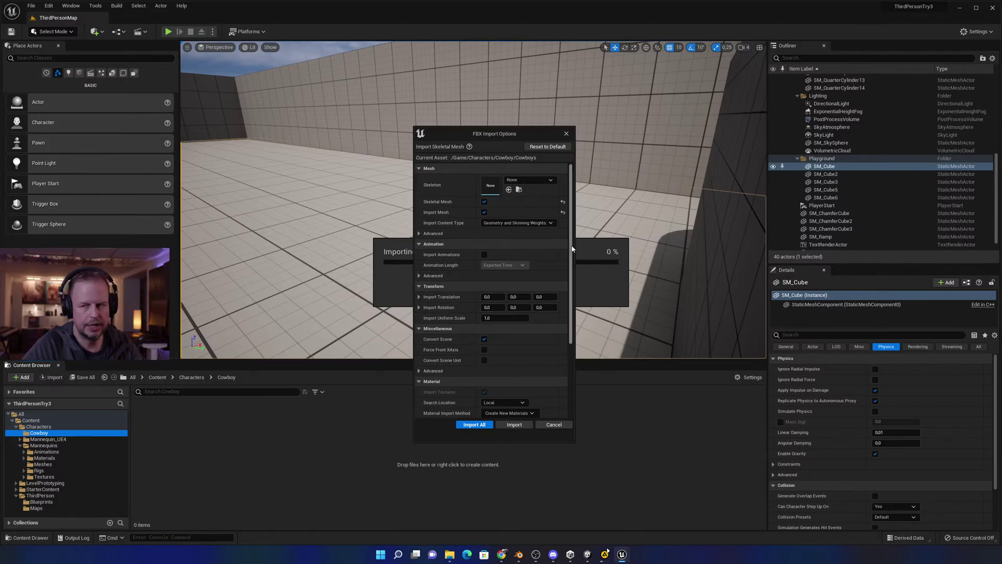
pyautogui.click(484, 349)
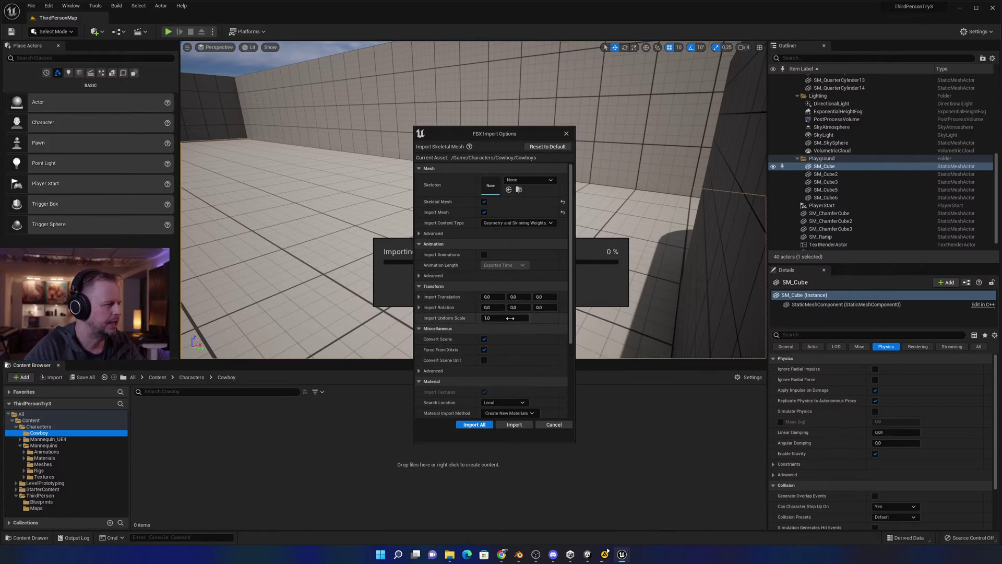
pyautogui.scroll(-3, 522, 323)
pyautogui.scroll(-3, 537, 316)
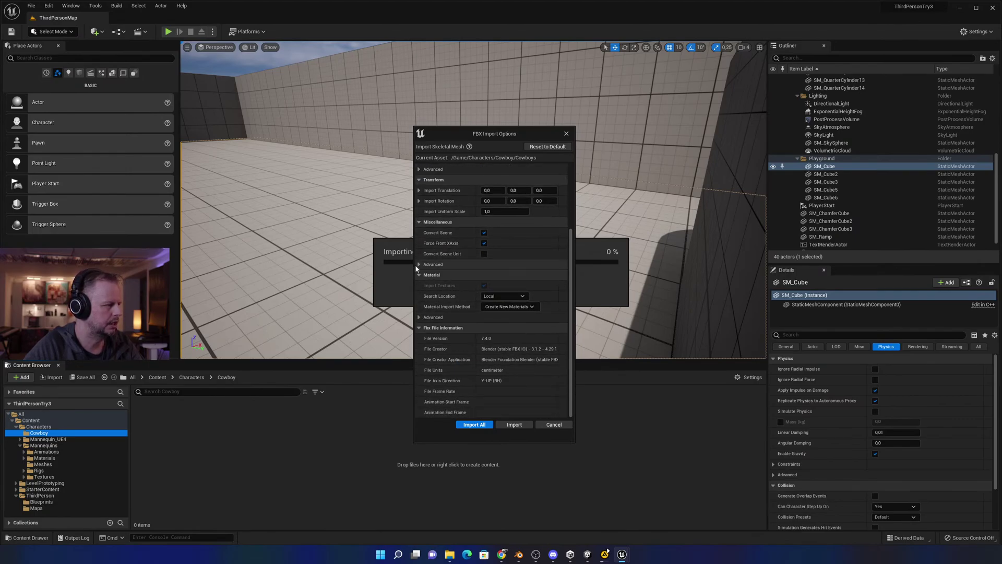
pyautogui.click(435, 264)
pyautogui.click(484, 425)
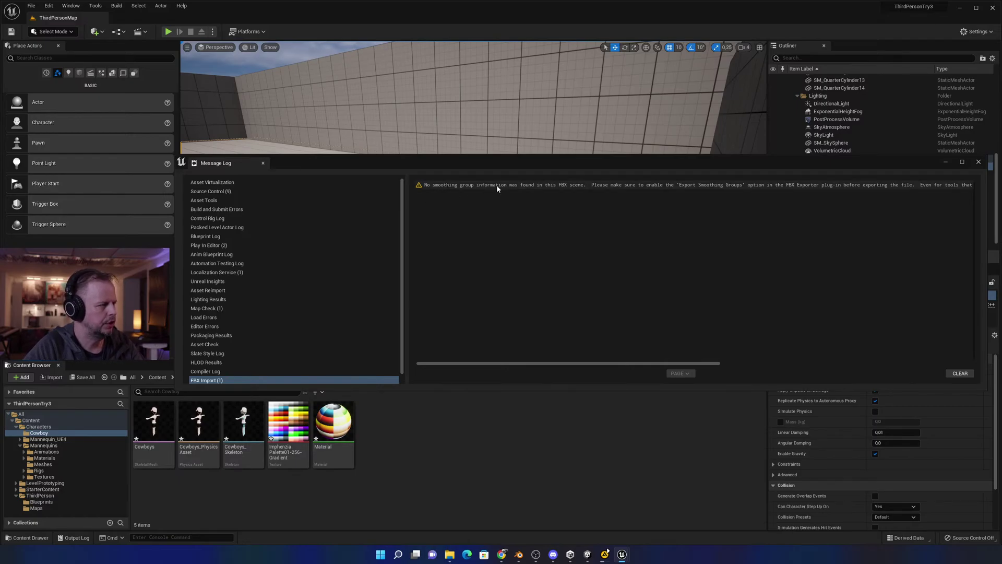
pyautogui.click(978, 162)
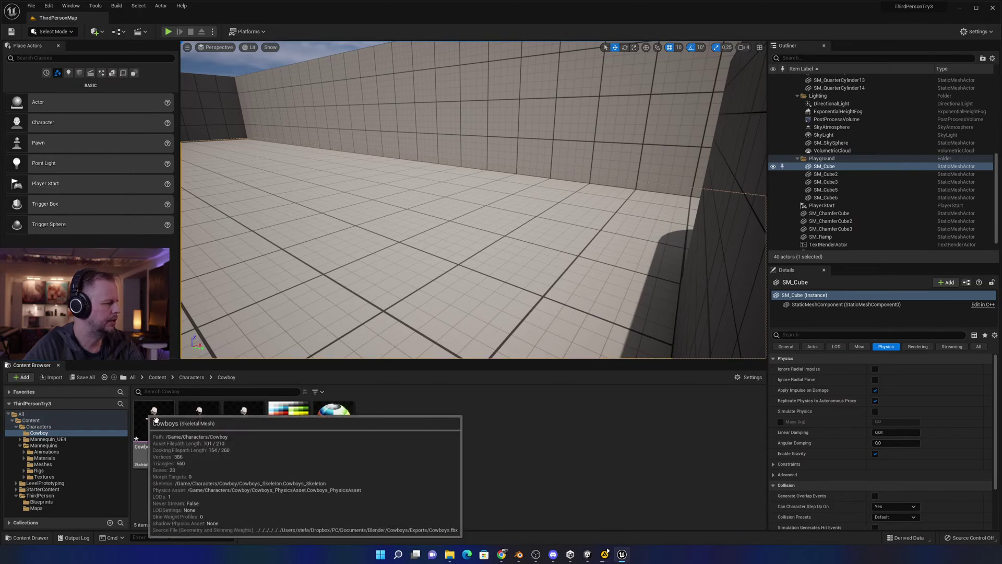
# Force-delete all imported assets from the Cowboy folder, from the Cowboys skeletal mesh through Material.
pyautogui.click(153, 423)
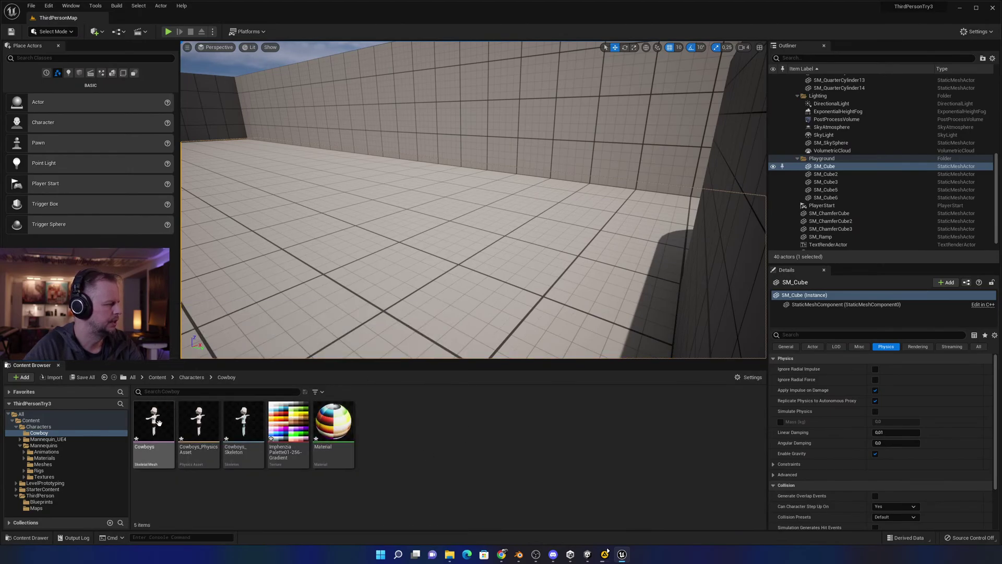
pyautogui.keyDown('shift'); pyautogui.click(319, 451); pyautogui.keyUp('shift')
pyautogui.press('Delete')
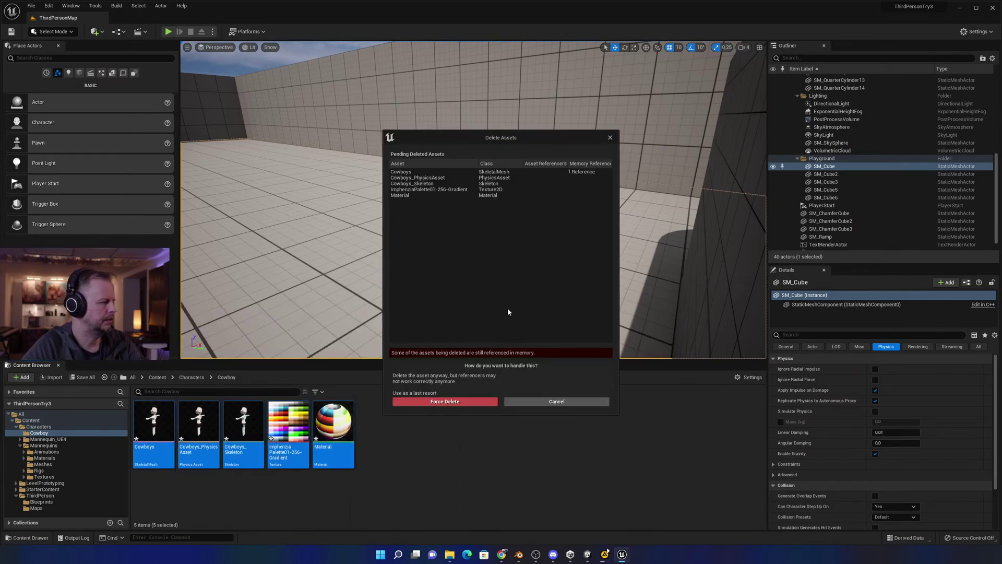
pyautogui.click(462, 403)
pyautogui.moveTo(541, 558)
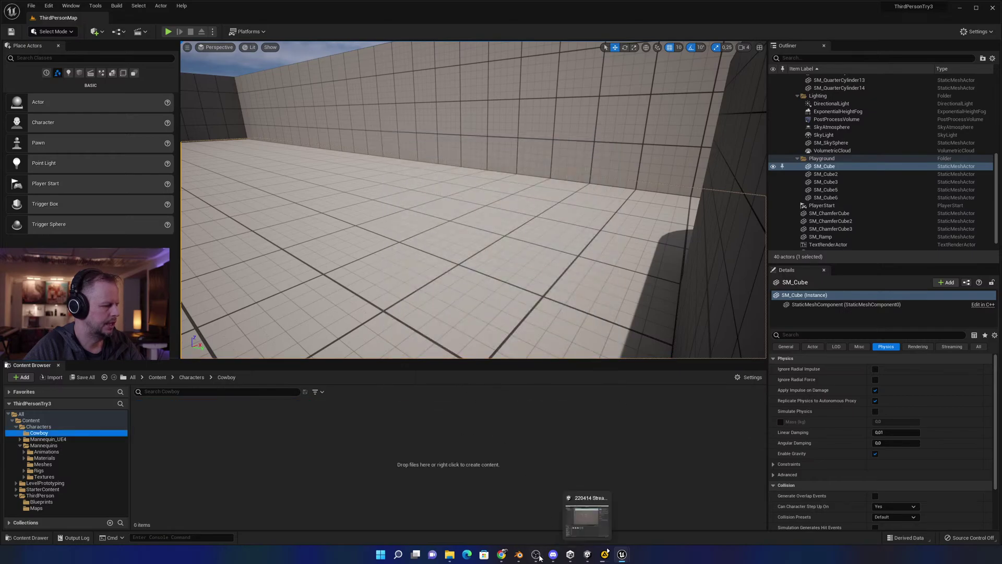
# Switch to Blender and re-export the selected objects as FBX over Cowboys.fbx in the Exports folder, with Smoothing set to Face.
pyautogui.click(479, 518)
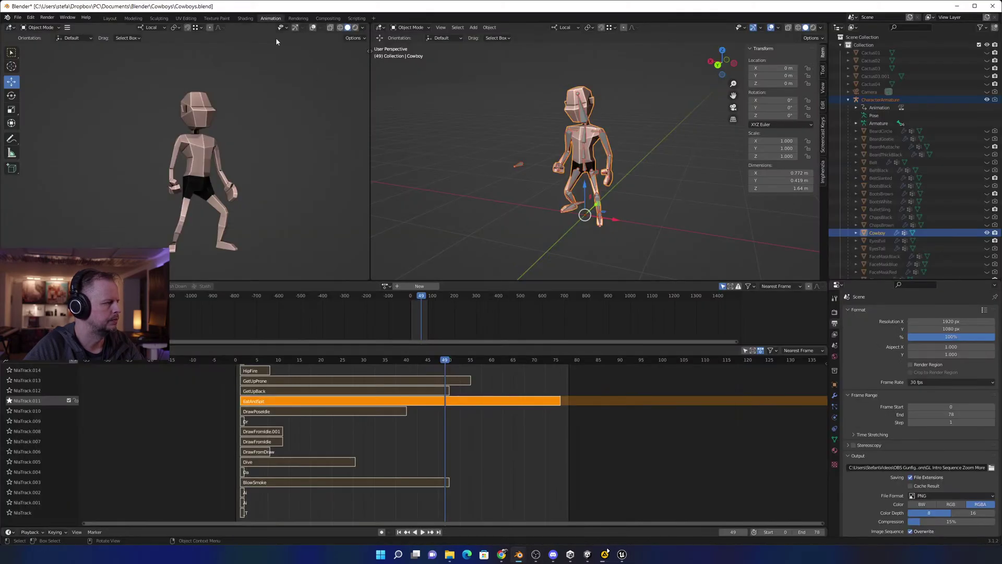
pyautogui.click(18, 17)
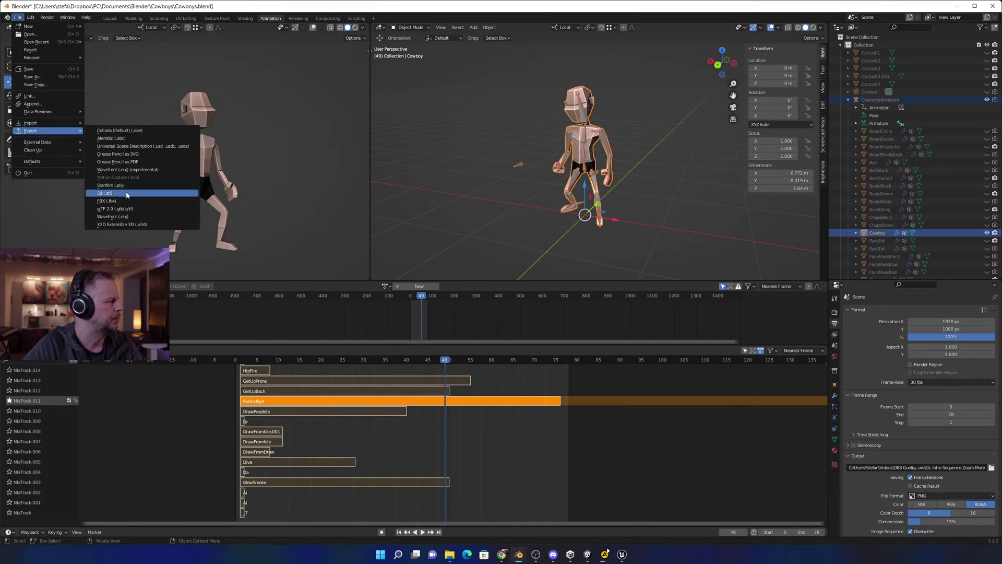
pyautogui.click(107, 200)
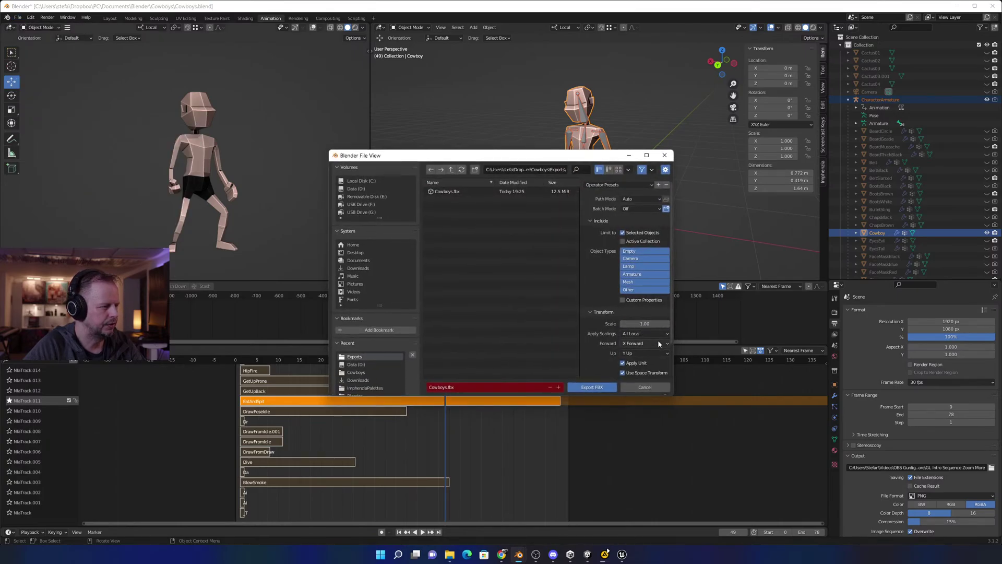
pyautogui.scroll(-2, 658, 340)
pyautogui.scroll(-1, 659, 345)
pyautogui.scroll(-1, 657, 345)
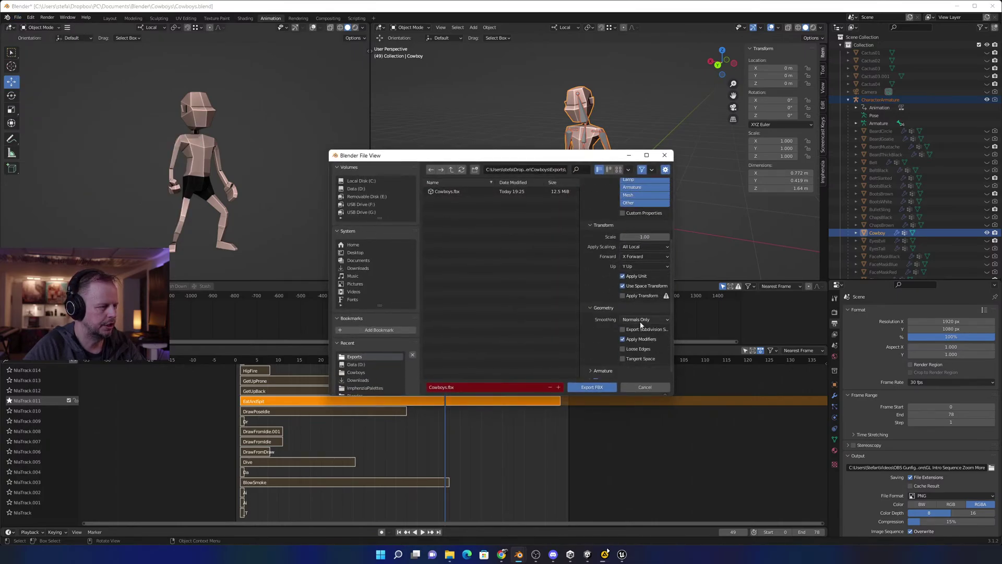
pyautogui.click(645, 319)
pyautogui.click(646, 339)
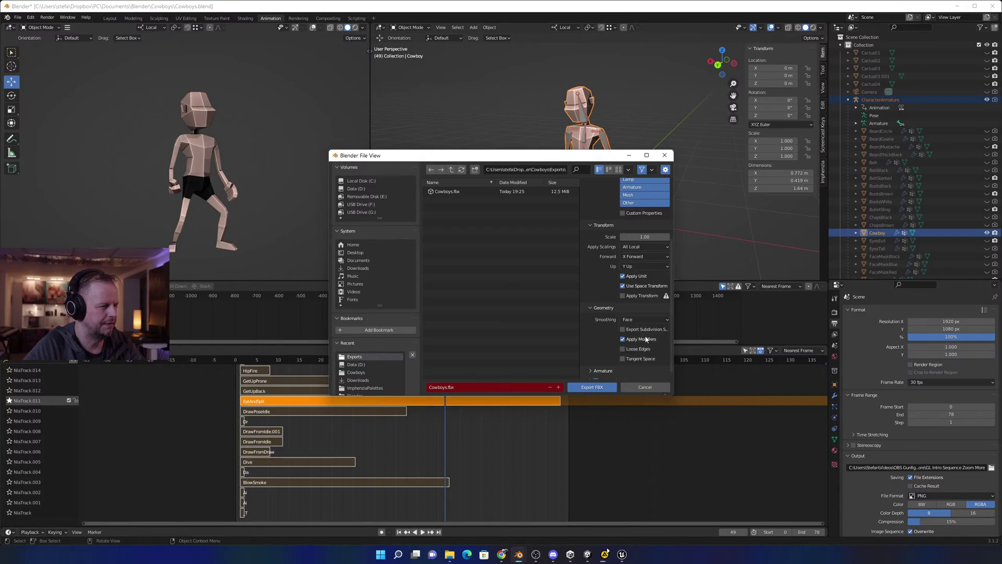
pyautogui.click(607, 387)
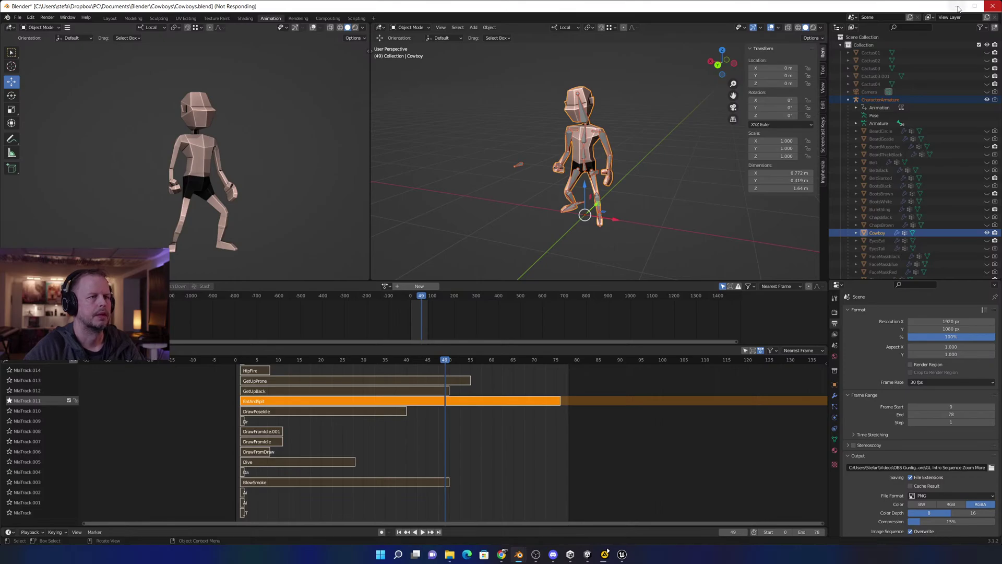
# Switch to Unreal Editor and import the new Cowboys.fbx from the Exports folder into the Cowboy folder as a skeletal mesh.
pyautogui.click(958, 6)
pyautogui.moveTo(449, 554)
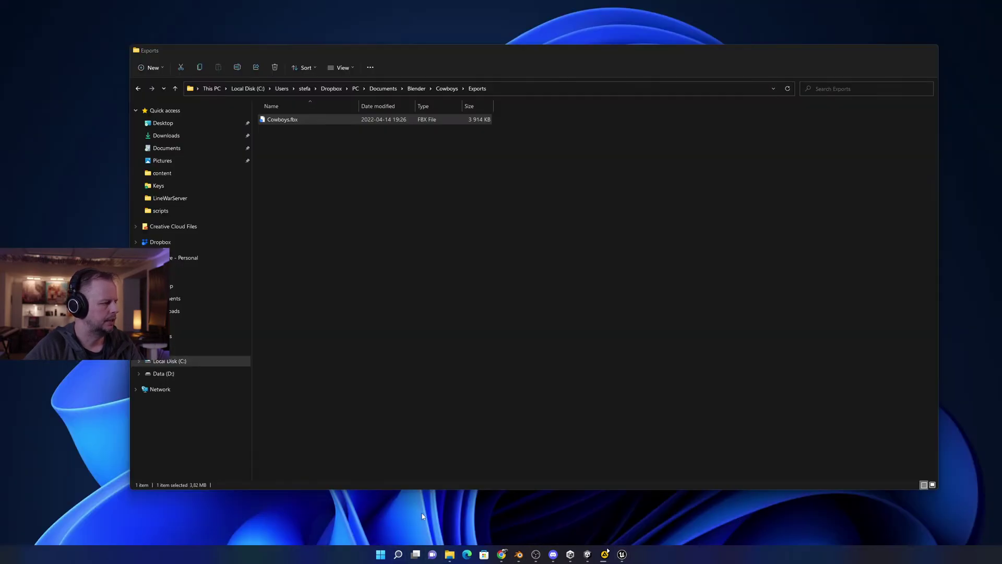
pyautogui.click(422, 512)
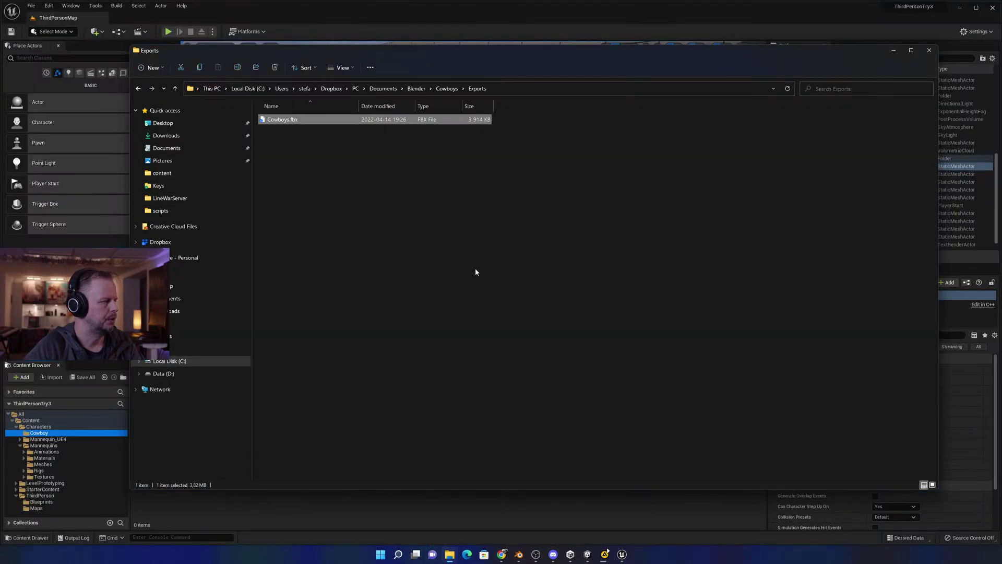
pyautogui.moveTo(282, 119); pyautogui.dragTo(461, 415)
pyautogui.hotkey('alt', 'Tab')
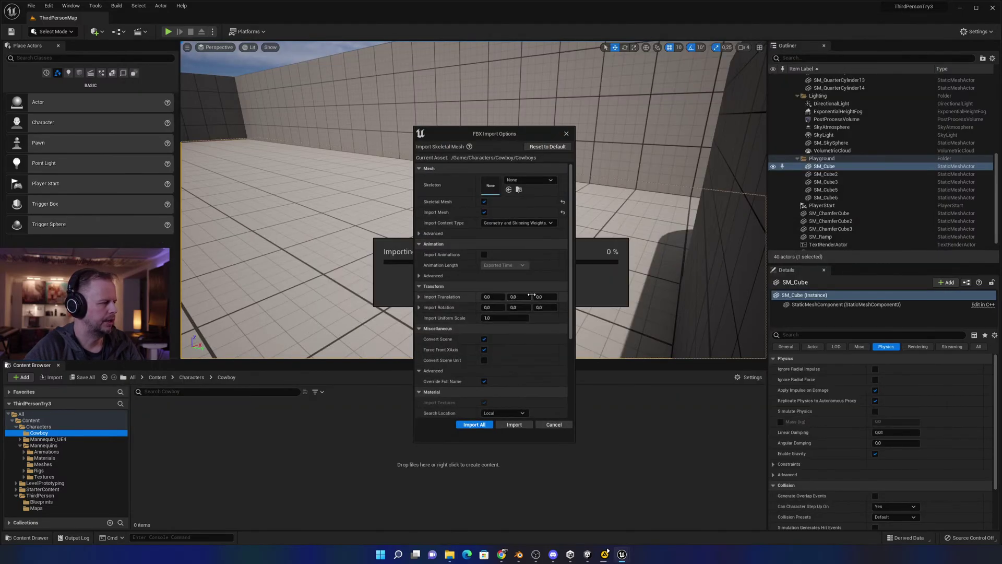
pyautogui.click(511, 425)
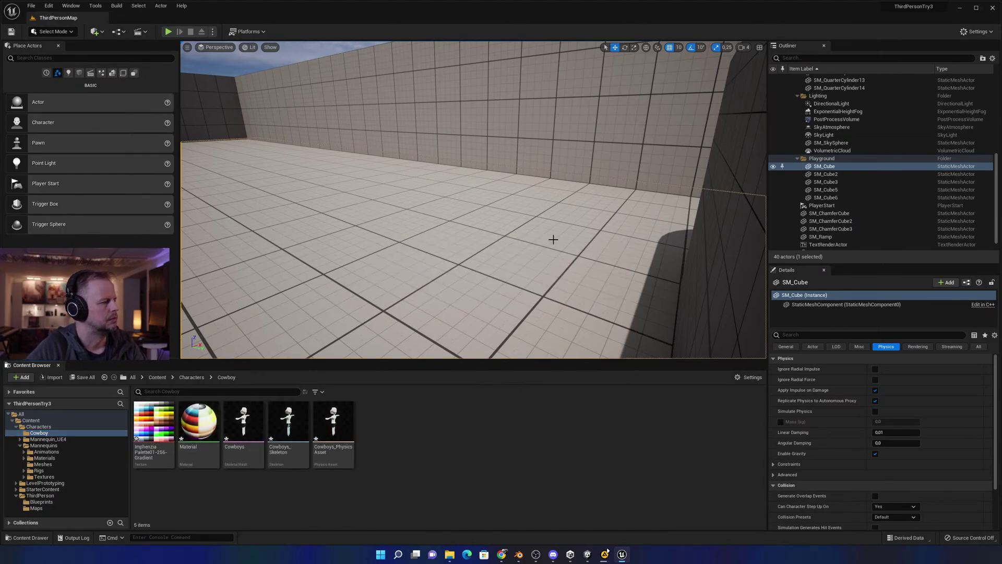
# Place the Cowboys skeletal mesh on the level floor near the Player Start.
pyautogui.keyDown('alt'); pyautogui.moveTo(539, 144); pyautogui.dragTo(434, 201); pyautogui.keyUp('alt')
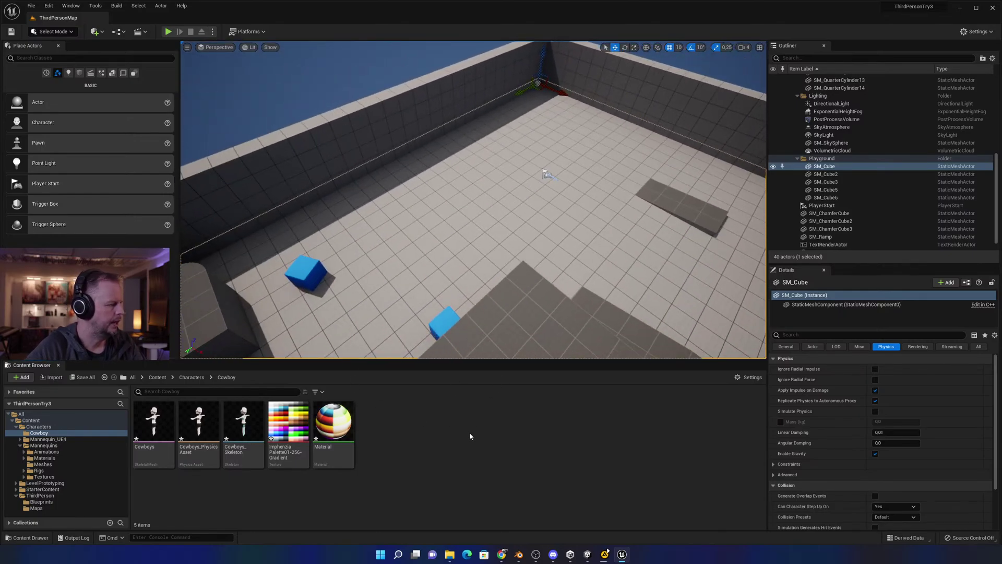
pyautogui.keyDown('alt'); pyautogui.moveTo(510, 180); pyautogui.dragTo(639, 209); pyautogui.keyUp('alt')
pyautogui.scroll(5, 579, 132)
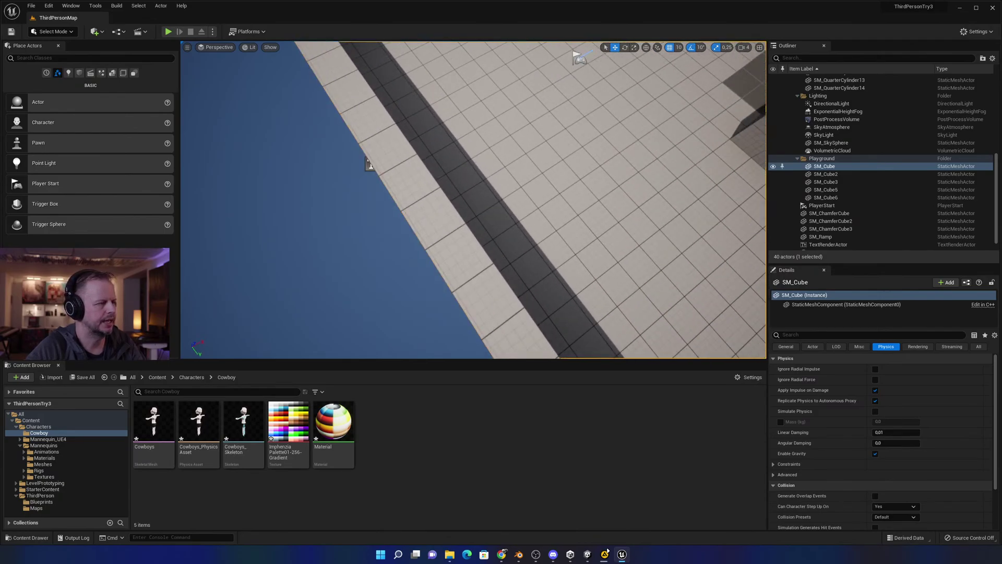
pyautogui.keyDown('alt'); pyautogui.moveTo(579, 132); pyautogui.dragTo(566, 164); pyautogui.keyUp('alt')
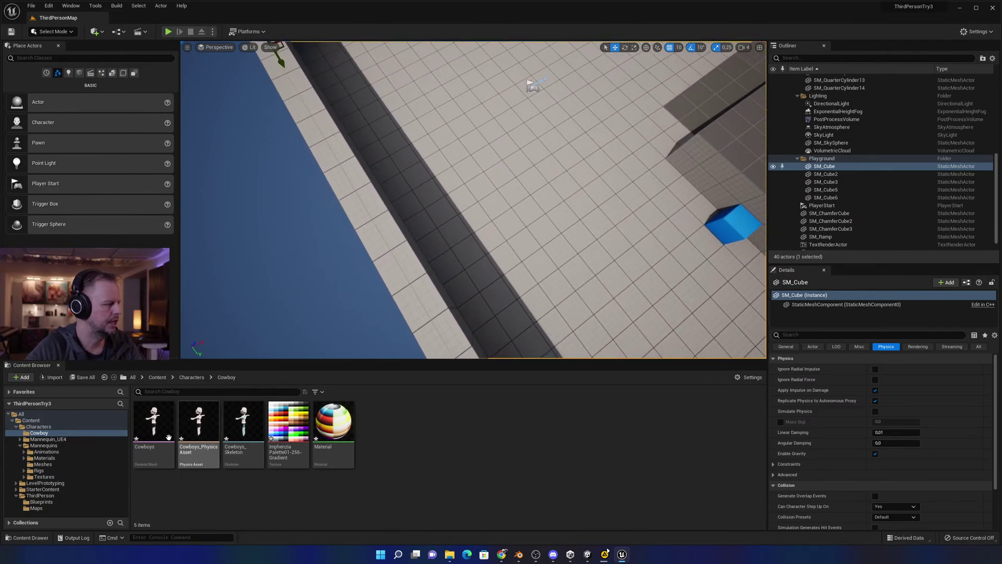
pyautogui.moveTo(153, 421); pyautogui.dragTo(531, 153)
pyautogui.keyDown('alt'); pyautogui.moveTo(612, 159); pyautogui.dragTo(490, 122); pyautogui.keyUp('alt')
pyautogui.keyDown('alt'); pyautogui.moveTo(569, 161); pyautogui.dragTo(597, 165); pyautogui.keyUp('alt')
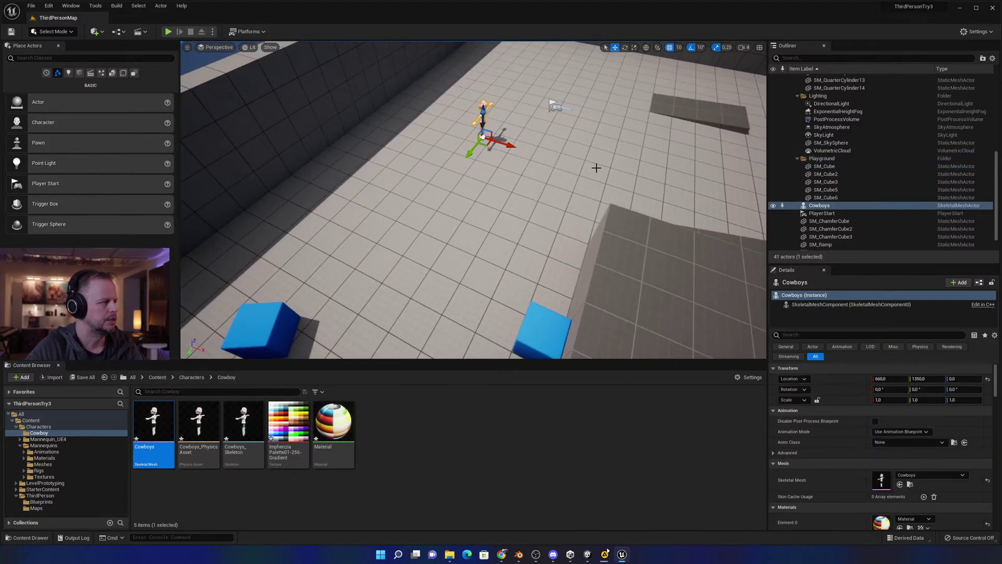
pyautogui.scroll(4, 573, 133)
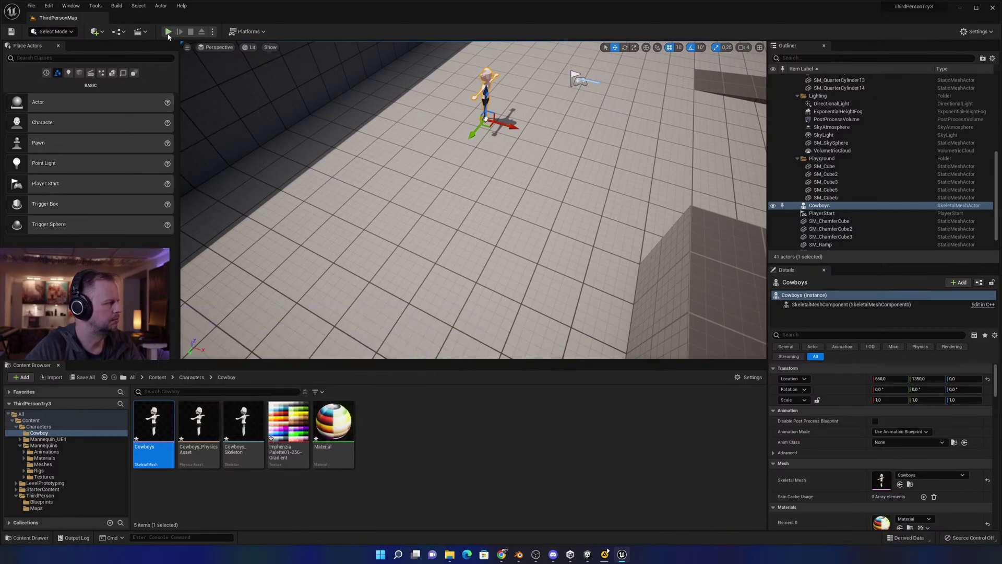
# Play the level, run the mannequin around the placed cowboy to compare size and shading, and stop the session.
pyautogui.click(168, 32)
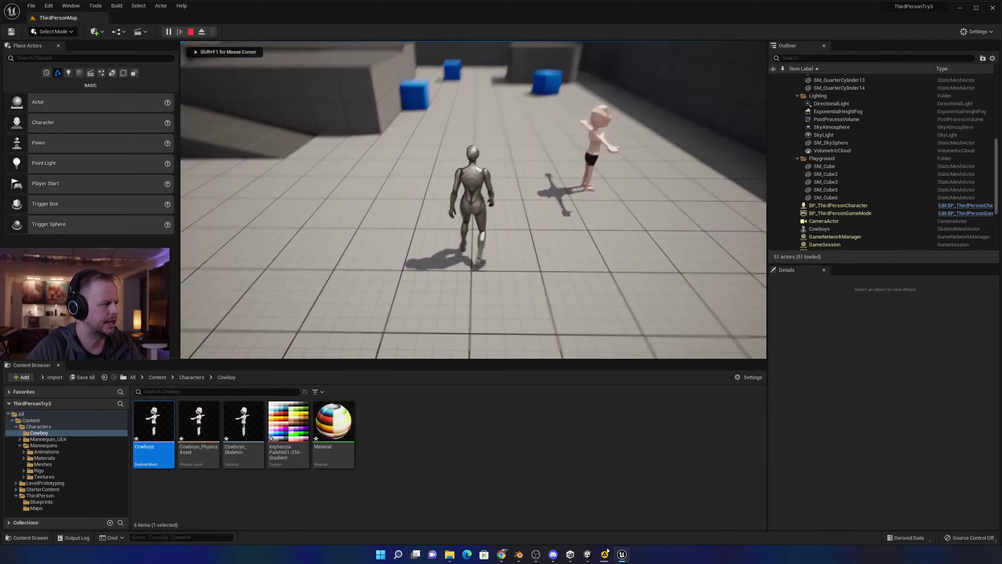
pyautogui.press('w')
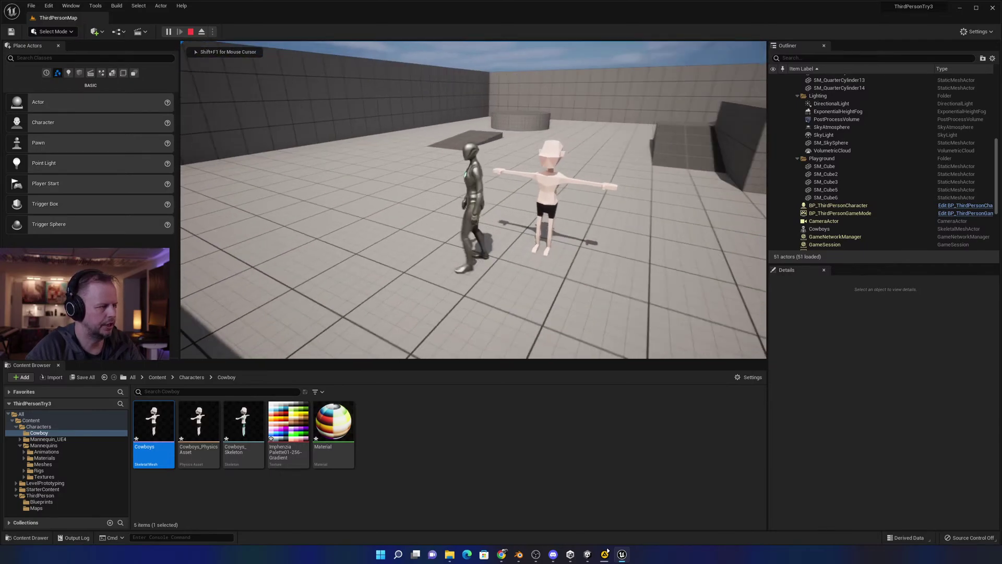
pyautogui.press('s')
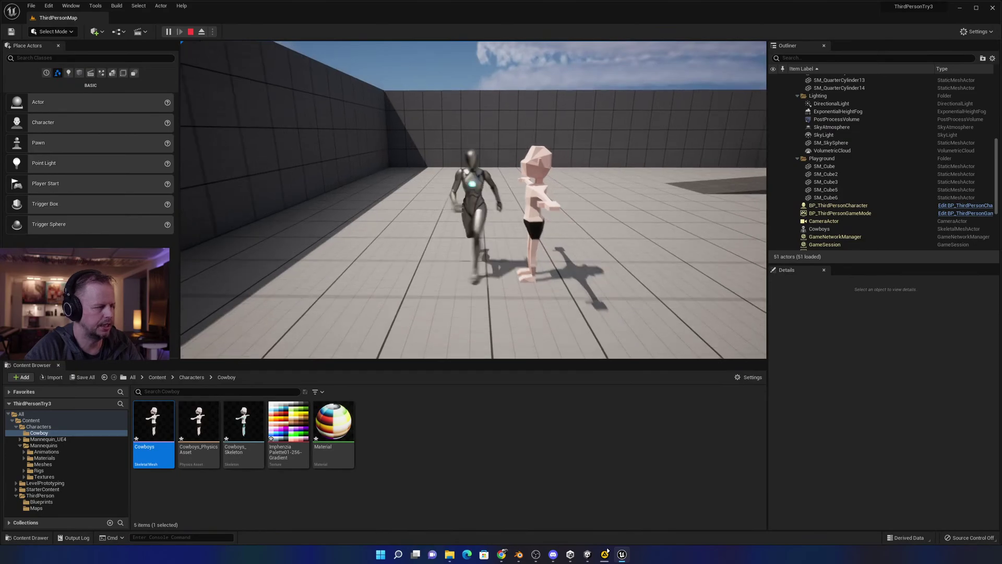
pyautogui.press('w')
pyautogui.press('w')
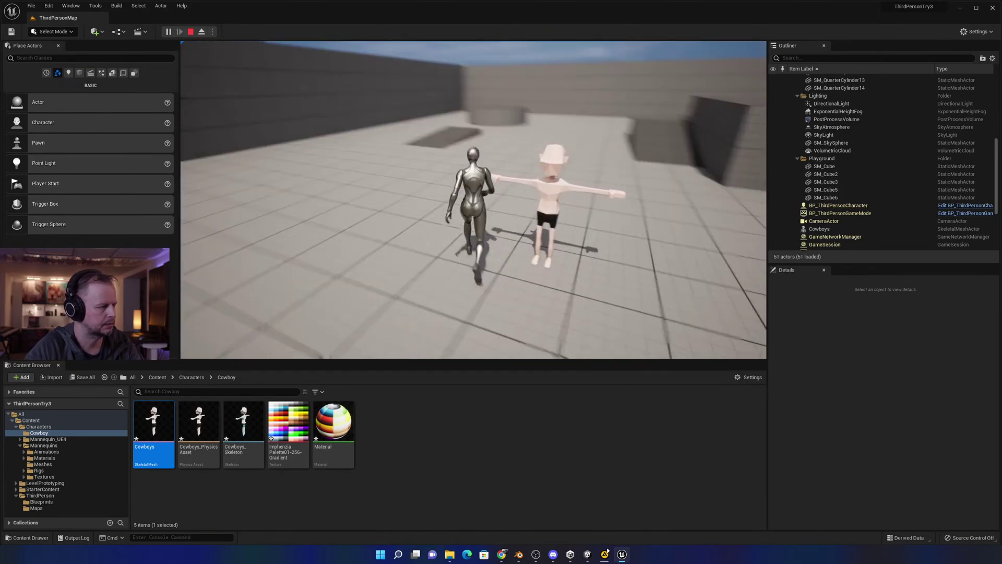
pyautogui.press('d')
pyautogui.press('a')
pyautogui.press('d')
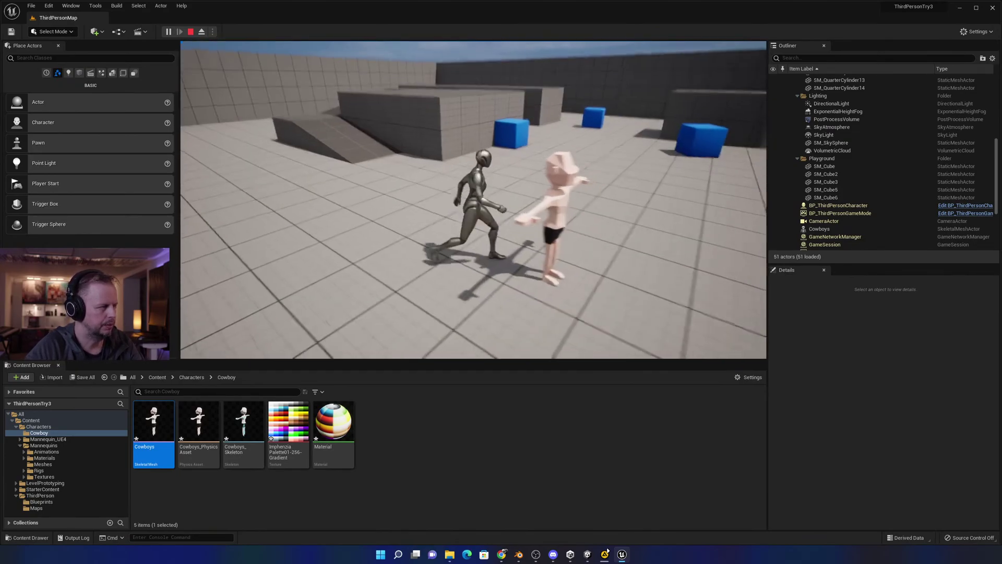
pyautogui.press('w')
pyautogui.press('s')
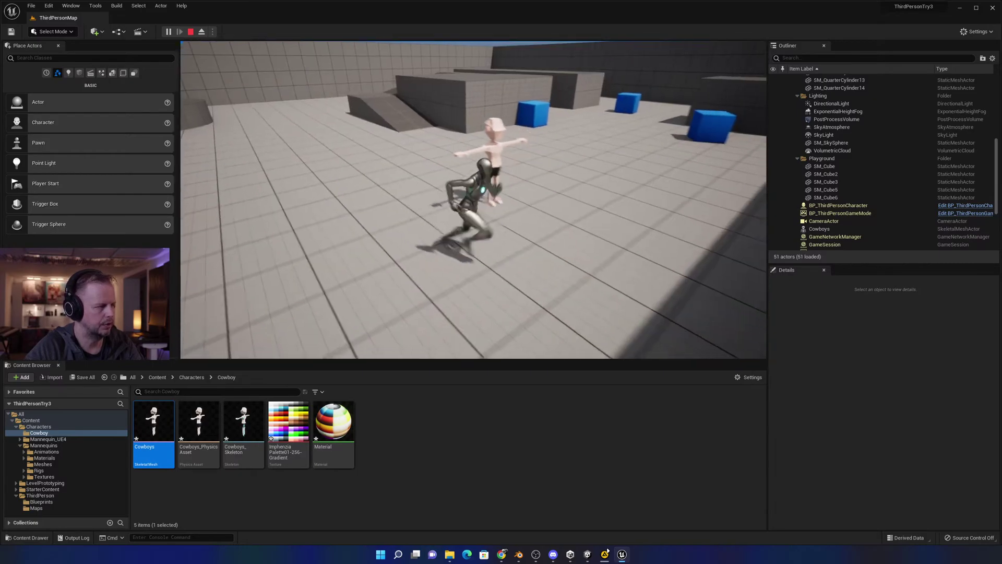
pyautogui.press('Escape')
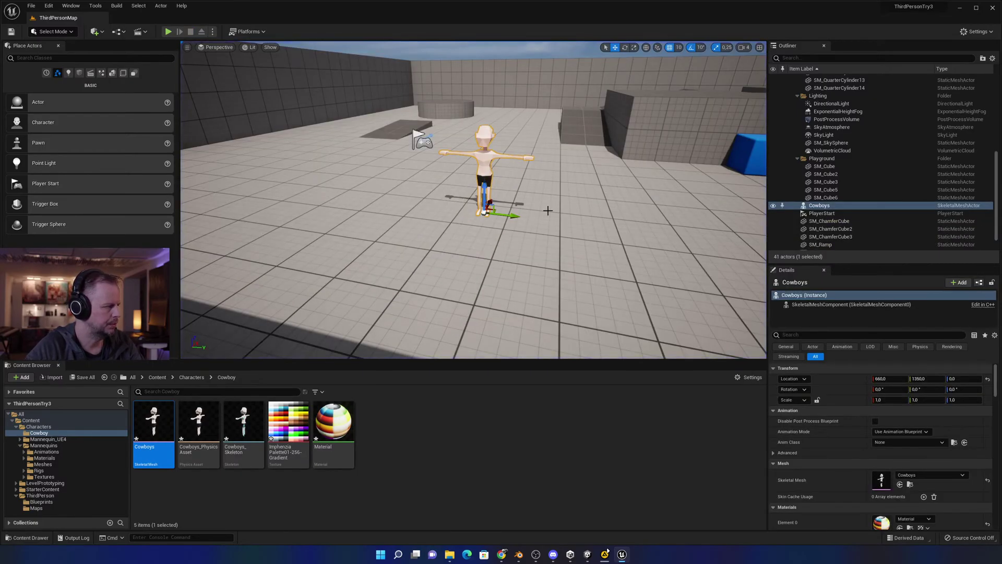
# Delete the Cowboys actor from the level and all imported assets from the Cowboy folder.
pyautogui.moveTo(580, 195); pyautogui.dragTo(397, 209, button='right')
pyautogui.press('f')
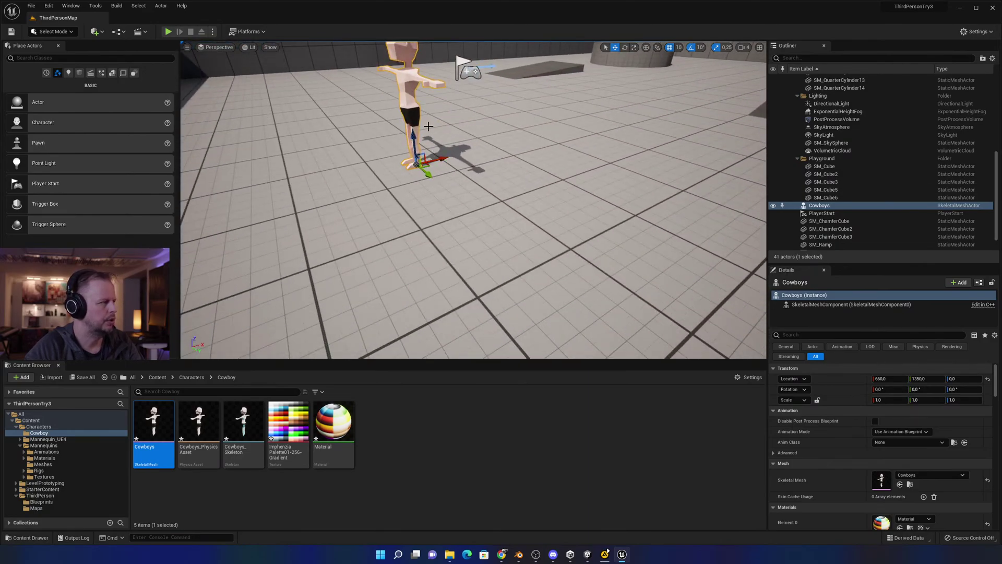
pyautogui.press('Delete')
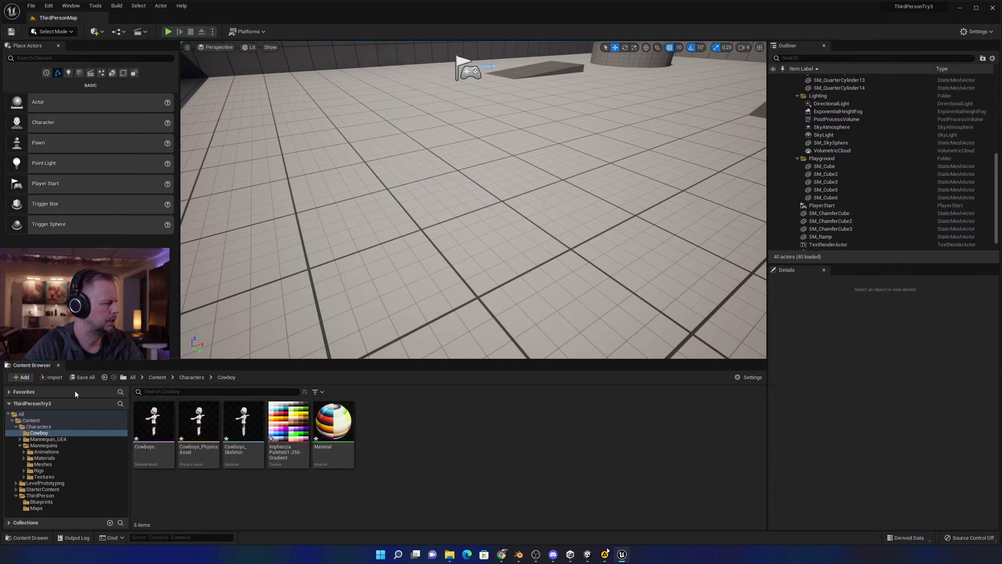
pyautogui.keyDown('shift'); pyautogui.click(336, 427); pyautogui.keyUp('shift')
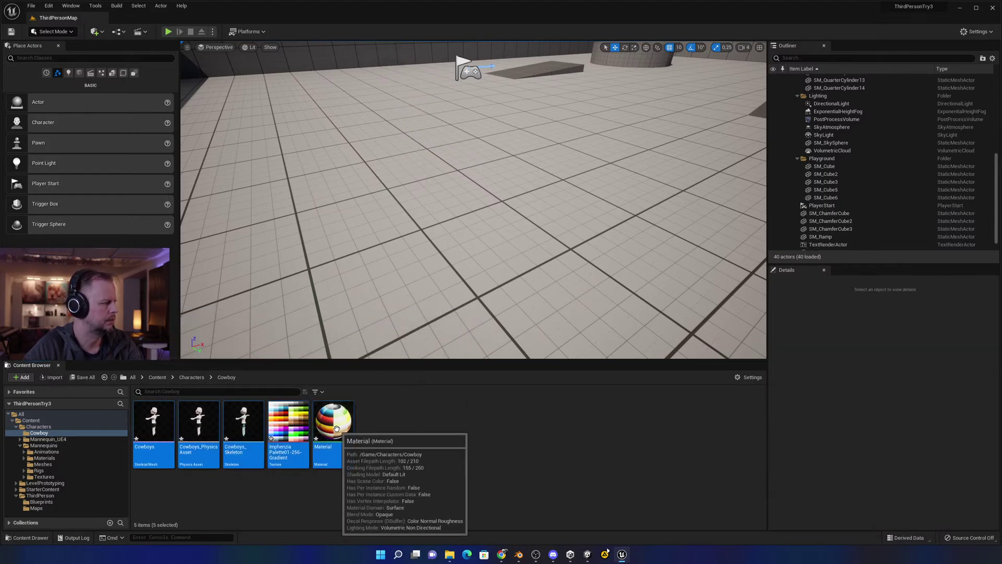
pyautogui.press('Delete')
pyautogui.click(449, 402)
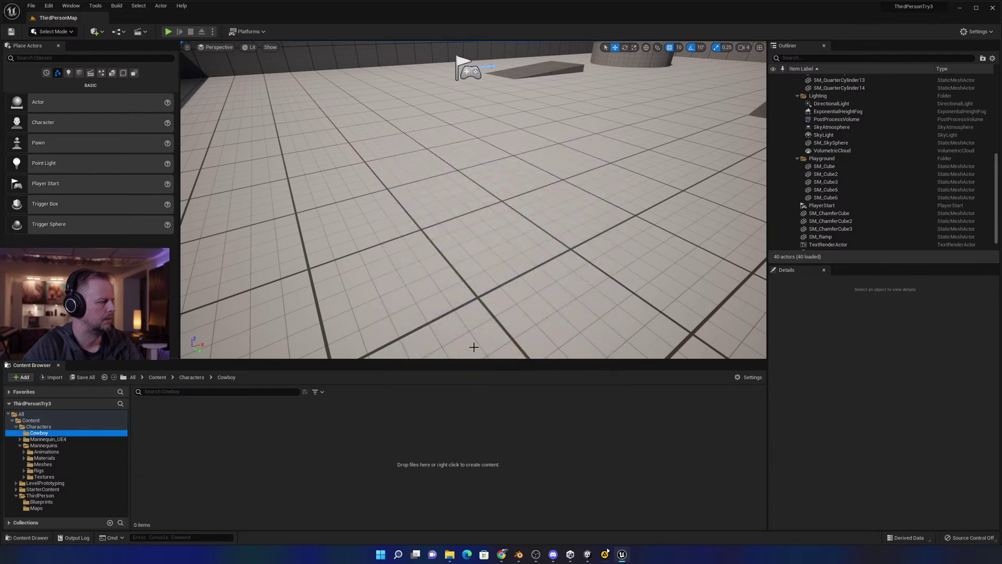
# Import Cowboys.fbx from the Exports folder into the emptied Cowboy folder again as a skeletal mesh, using Import All.
pyautogui.hotkey('alt', 'Tab')
pyautogui.click(424, 241)
pyautogui.hotkey('alt', 'Tab')
pyautogui.moveTo(280, 121); pyautogui.dragTo(358, 419)
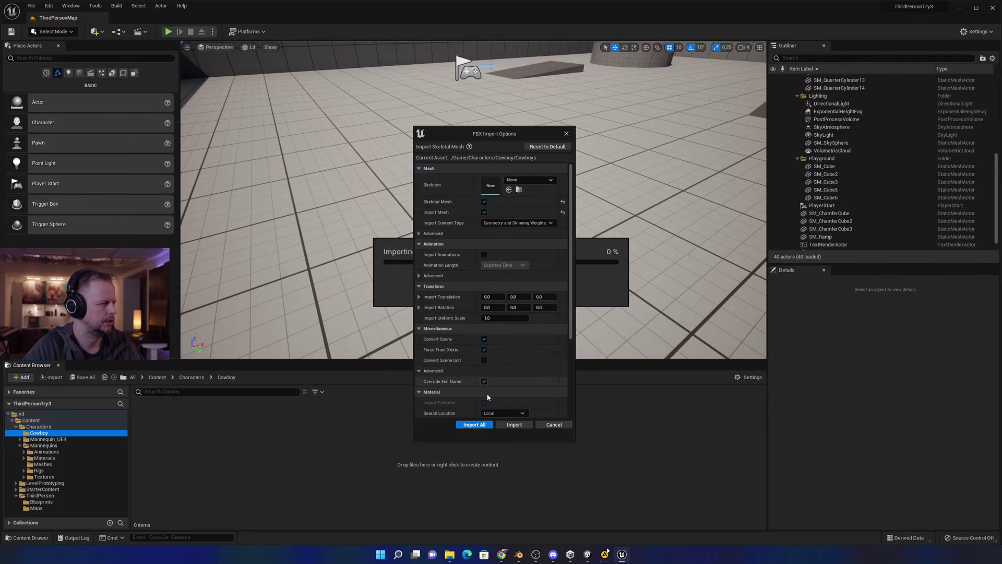
pyautogui.click(480, 426)
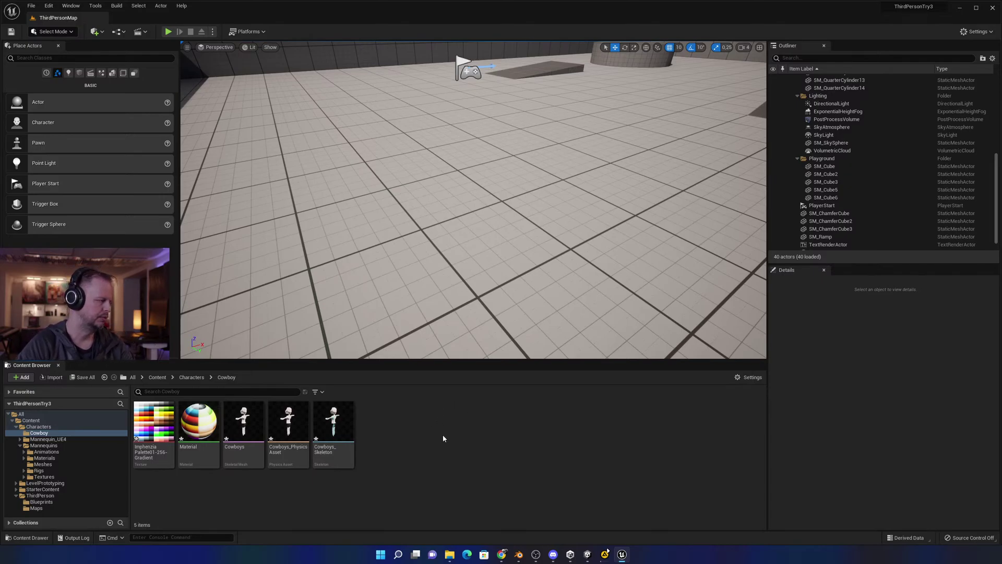
# Place the Cowboys skeletal mesh in the level near the Player Start to inspect its orientation, and delete the placed actor.
pyautogui.click(239, 431)
pyautogui.click(441, 456)
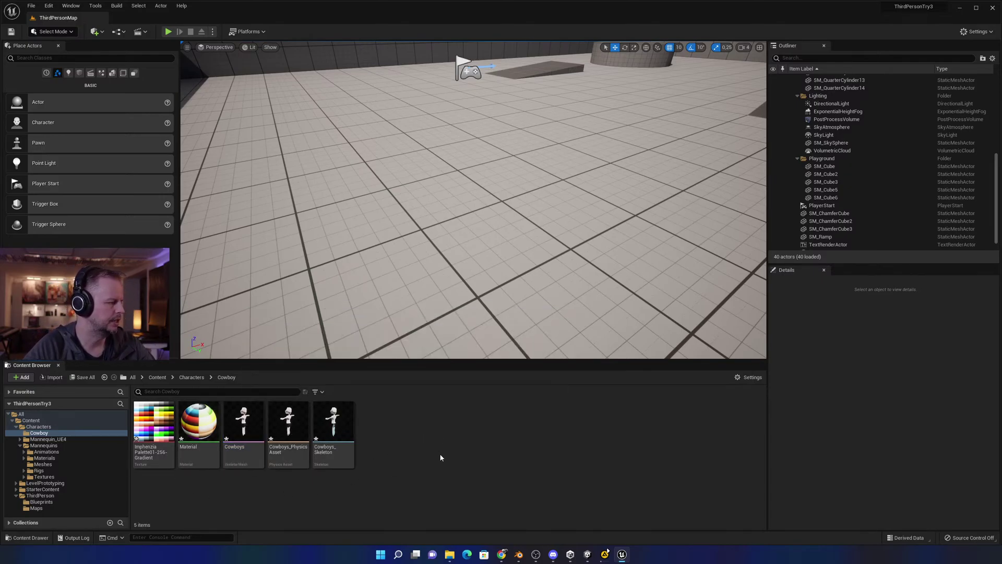
pyautogui.moveTo(234, 429); pyautogui.dragTo(492, 233)
pyautogui.scroll(-5, 492, 215)
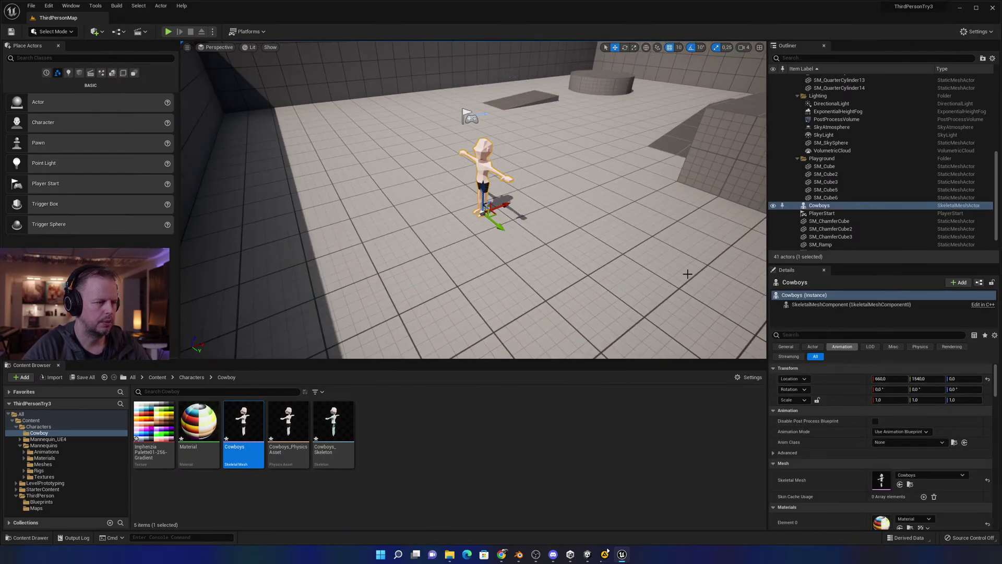
pyautogui.press('Delete')
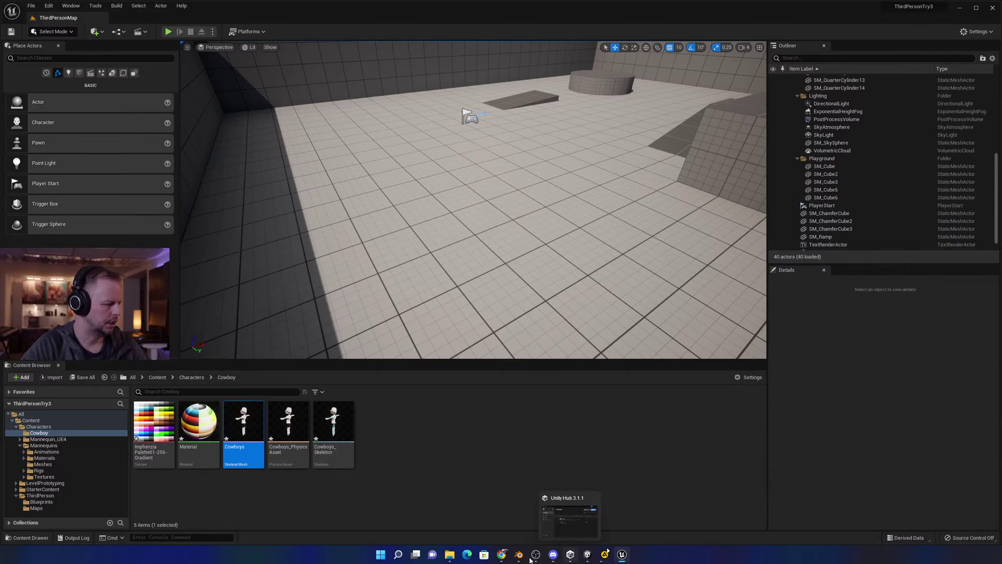
# Switch to Blender and compare the object transforms of CharacterArmature and the Cowboy mesh.
pyautogui.click(482, 516)
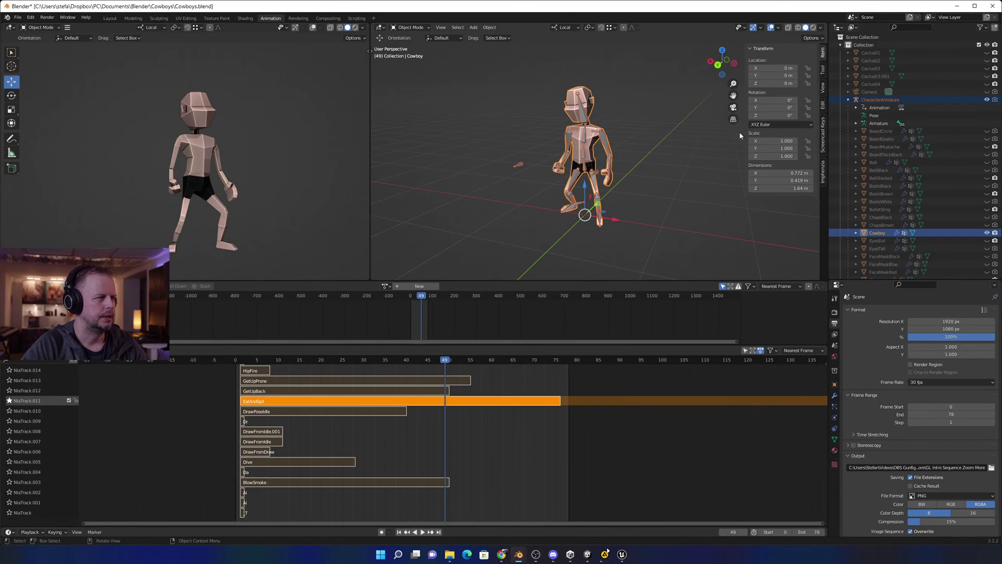
pyautogui.click(603, 140)
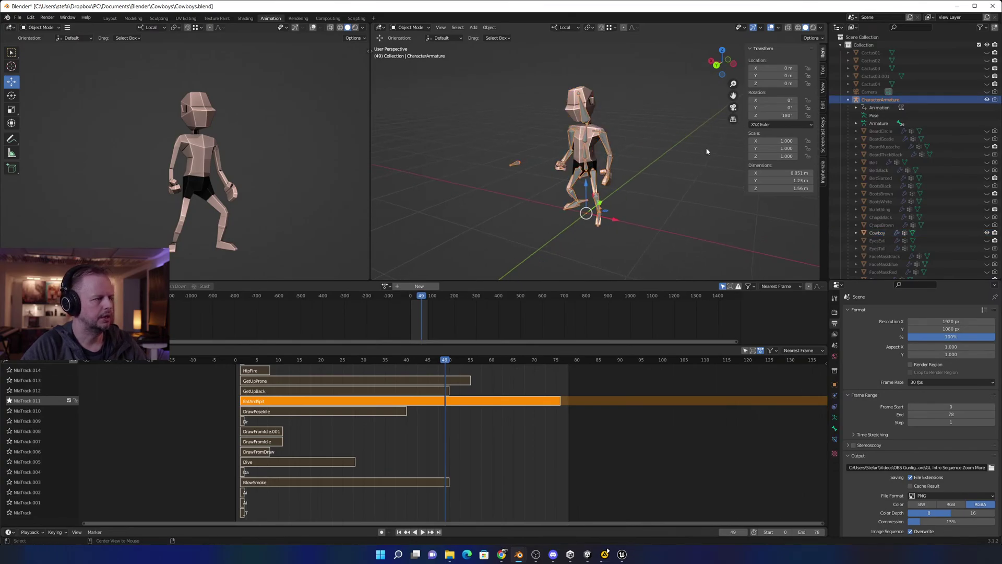
pyautogui.moveTo(691, 152); pyautogui.dragTo(722, 170, button='middle')
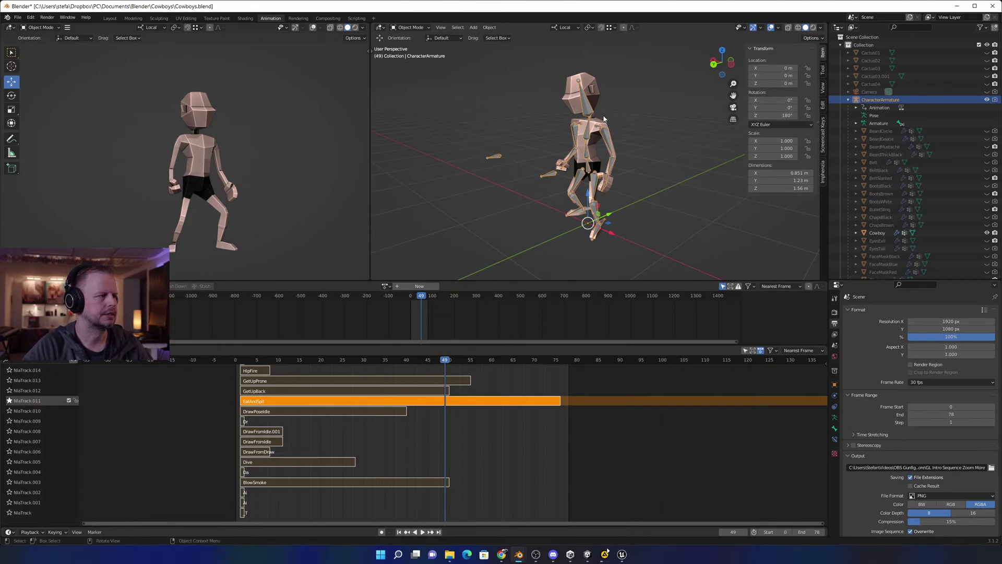
pyautogui.click(587, 151)
pyautogui.click(615, 143)
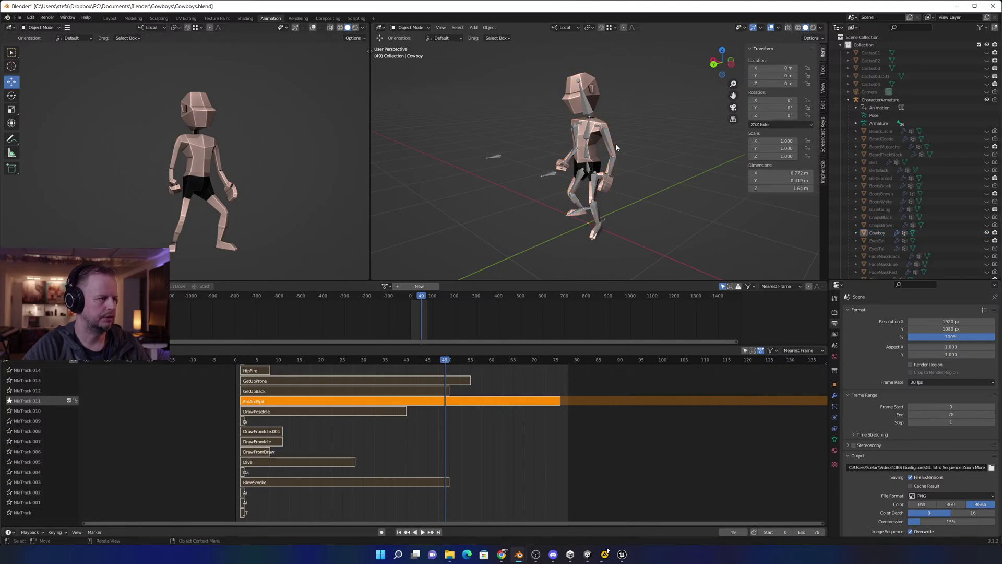
# Try clearing the rotation of CharacterArmature, inspect the character's facing direction, and undo the clear.
pyautogui.click(589, 136)
pyautogui.hotkey('alt', 'r')
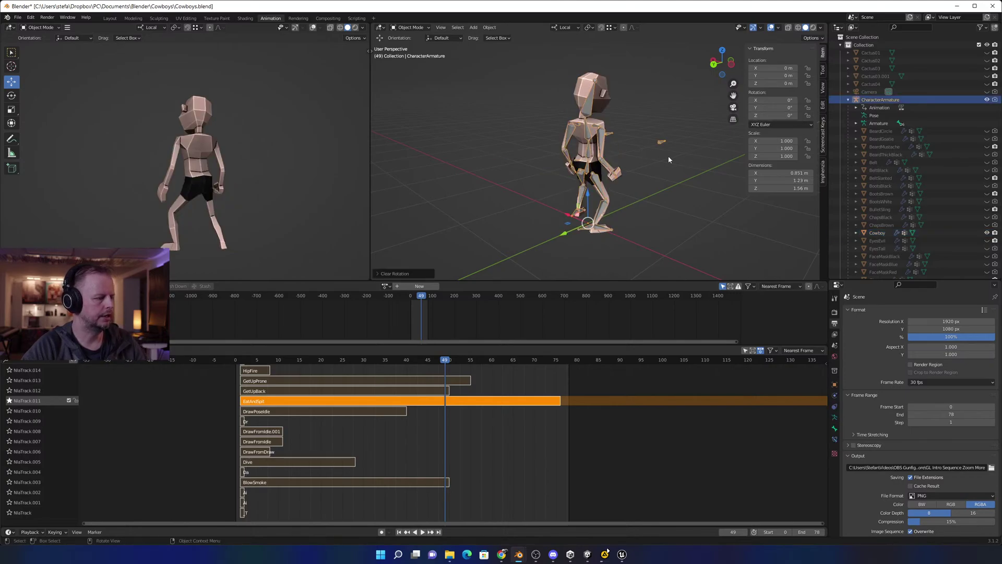
pyautogui.moveTo(705, 148); pyautogui.dragTo(598, 156, button='middle')
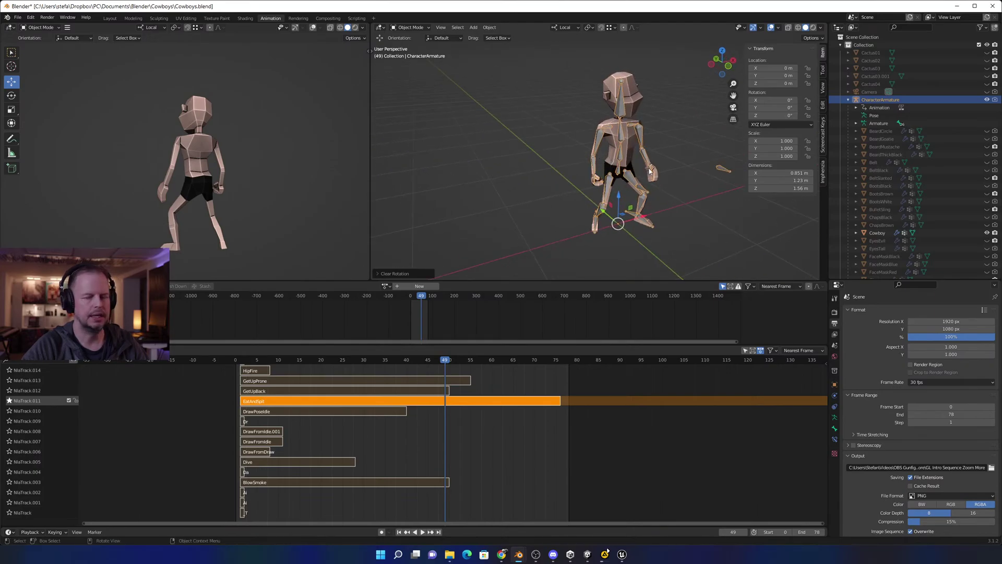
pyautogui.moveTo(668, 174); pyautogui.dragTo(681, 177, button='middle')
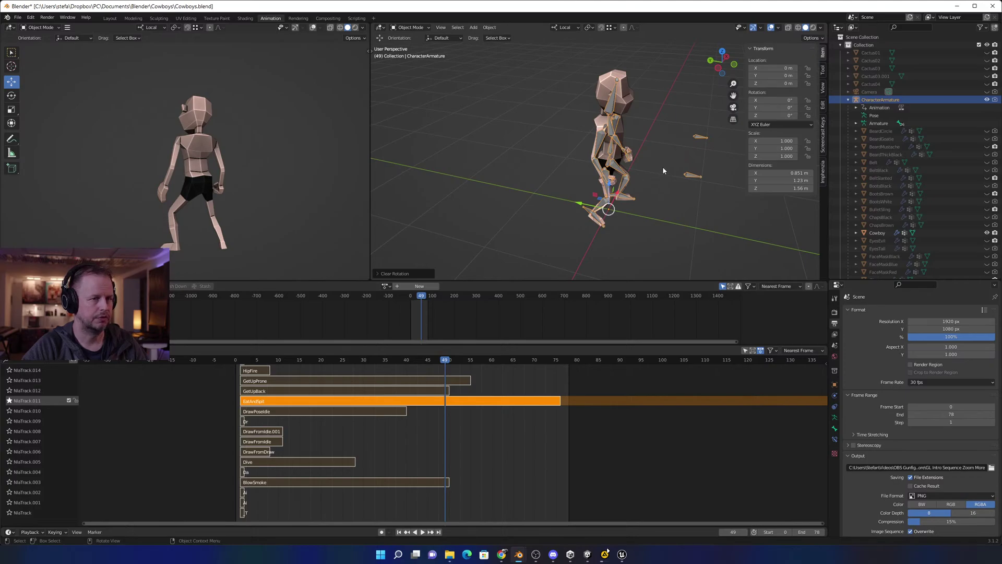
pyautogui.hotkey('ctrl', 'z')
pyautogui.moveTo(642, 164); pyautogui.dragTo(675, 176, button='middle')
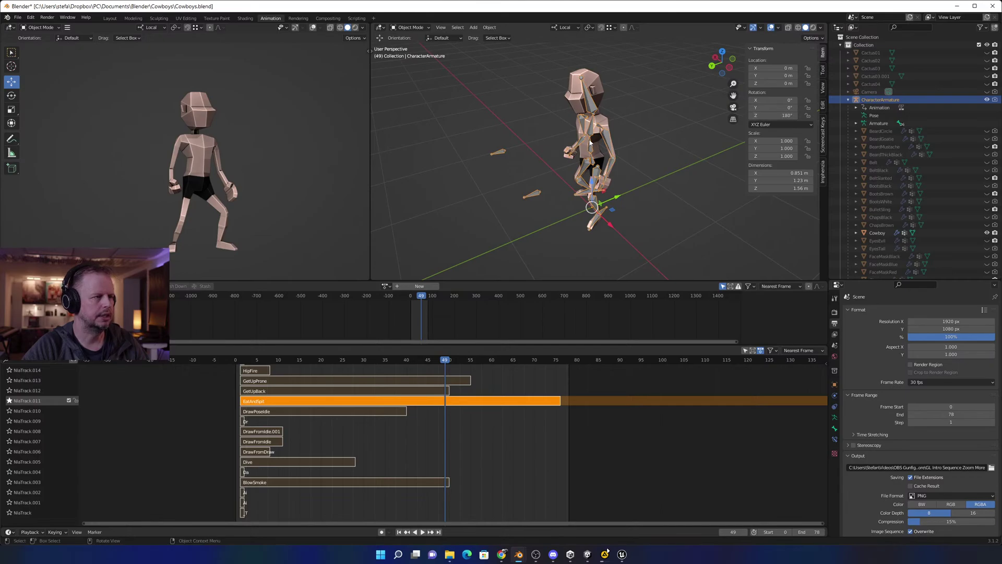
# Apply the rotation of CharacterArmature and of the Cowboy mesh, and check the armature's rotation values.
pyautogui.hotkey('ctrl', 'a')
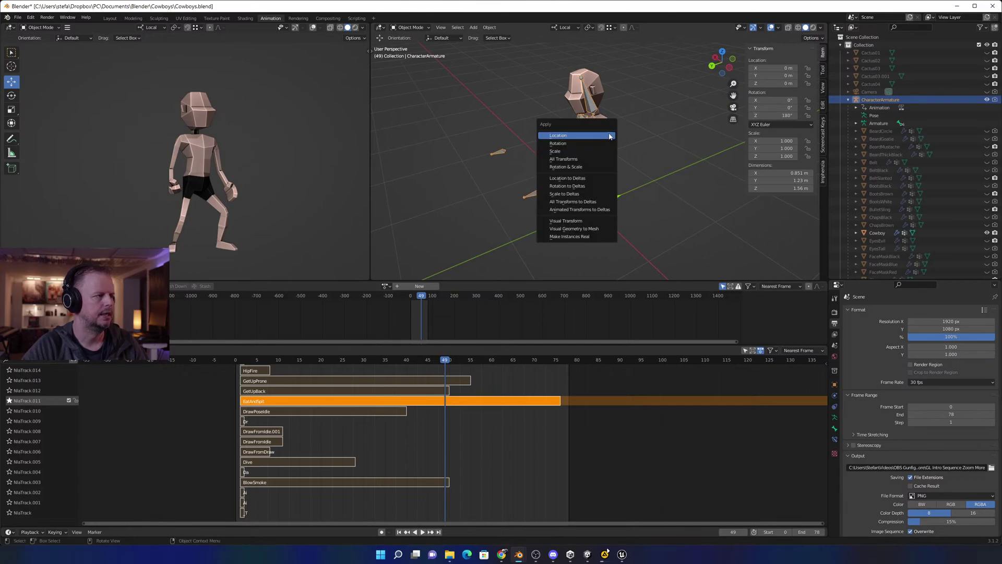
pyautogui.click(573, 143)
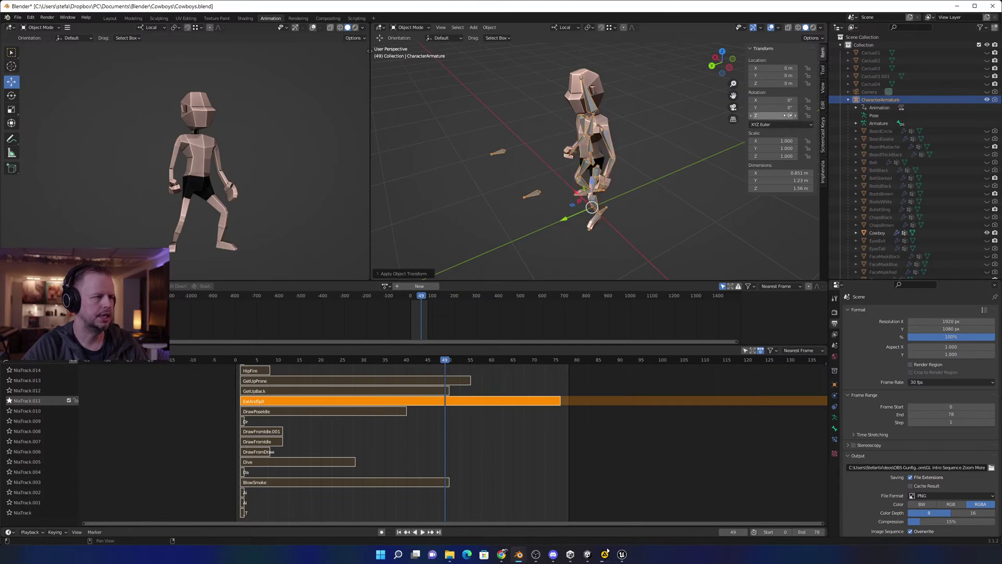
pyautogui.click(650, 160)
pyautogui.click(607, 126)
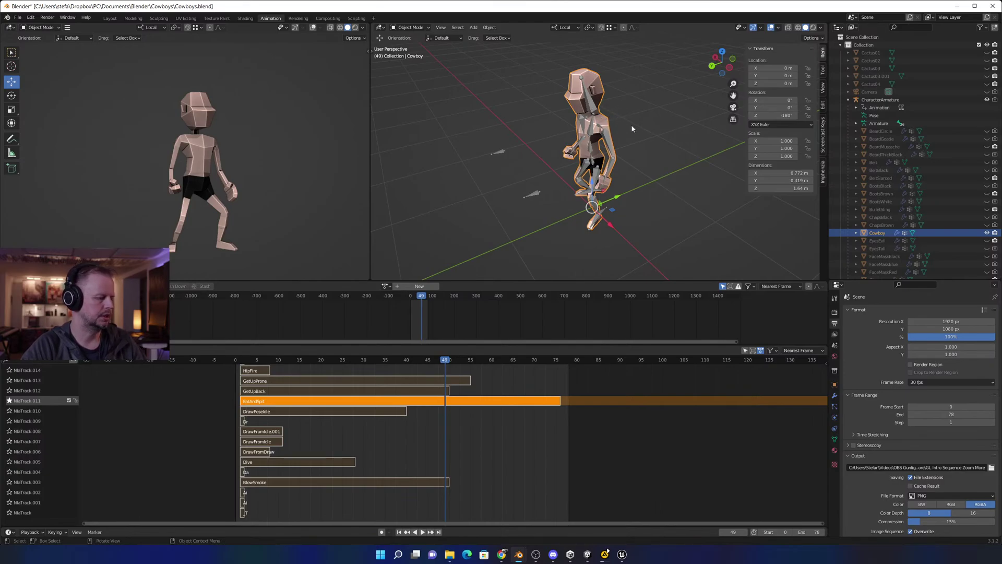
pyautogui.hotkey('ctrl', 'a')
pyautogui.click(617, 101)
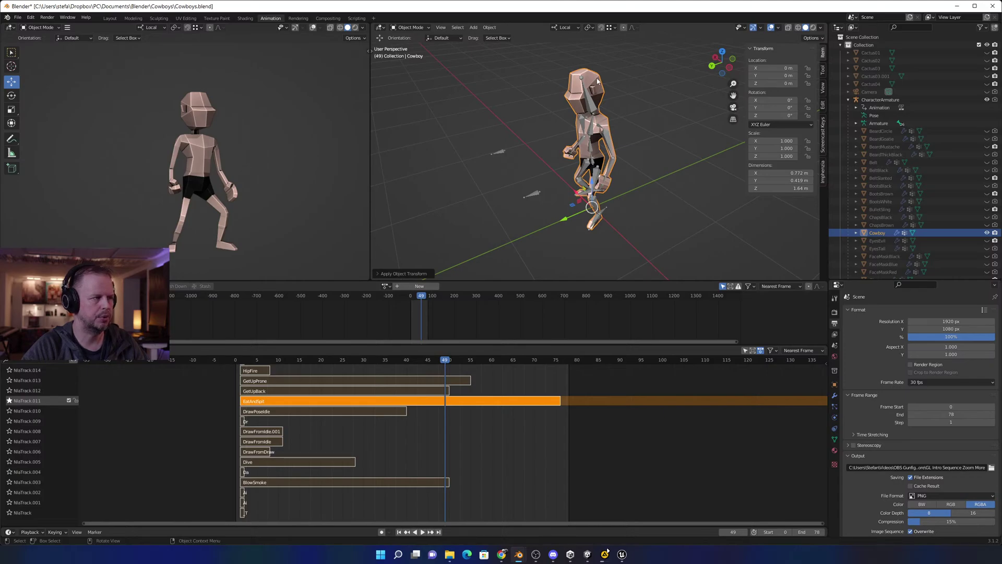
pyautogui.click(589, 108)
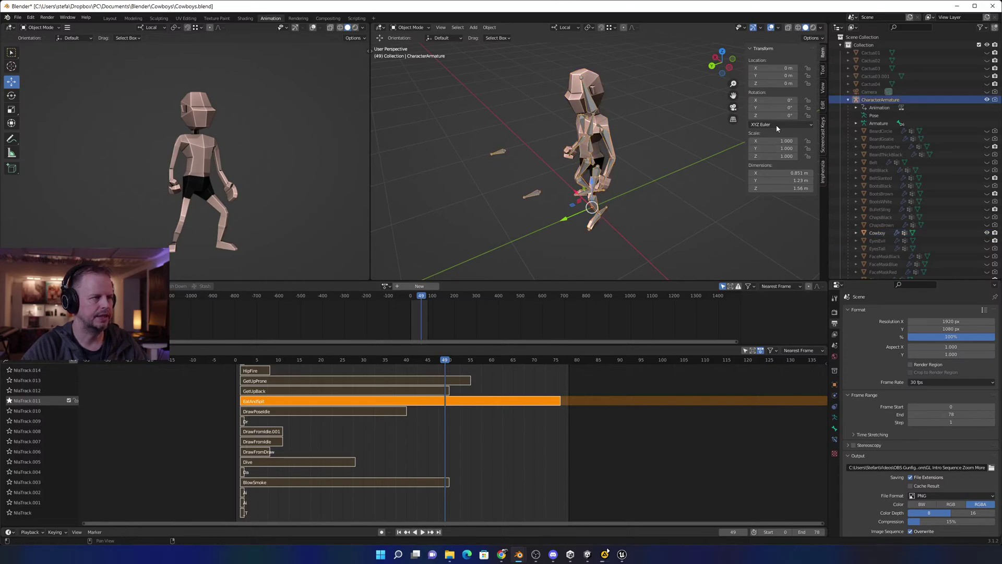
# Play back several NLA tracks individually, including NlaTrack.010, NlaTrack.009 and the GetUpBack track, to check the animations after applying rotation.
pyautogui.click(663, 111)
pyautogui.moveTo(399, 361); pyautogui.dragTo(312, 360)
pyautogui.press('space')
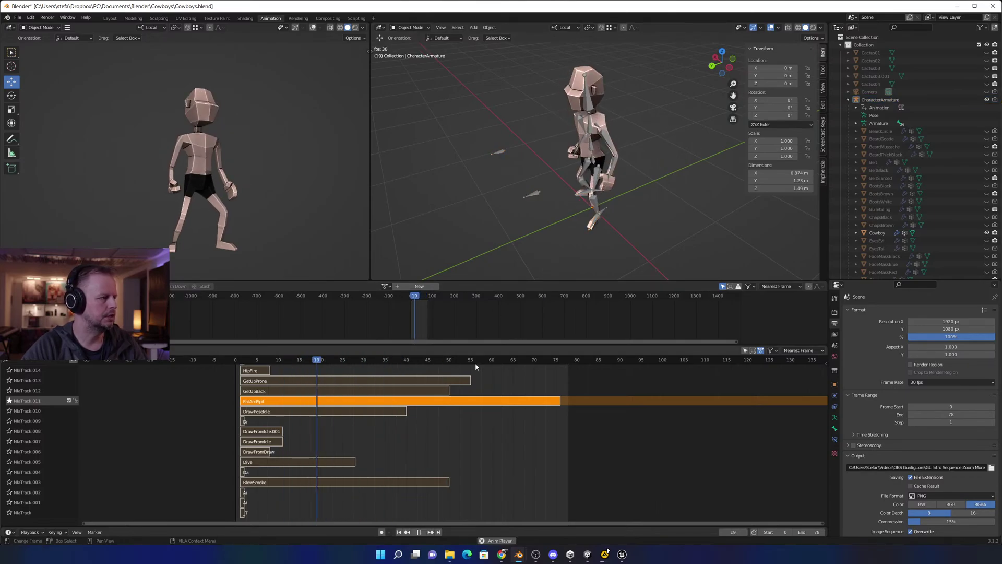
pyautogui.click(11, 415)
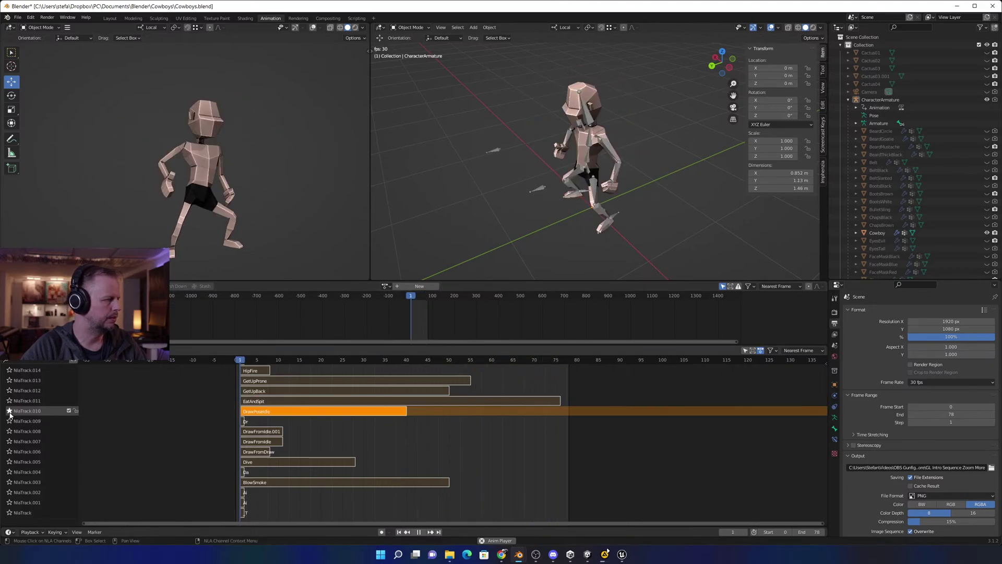
pyautogui.click(8, 424)
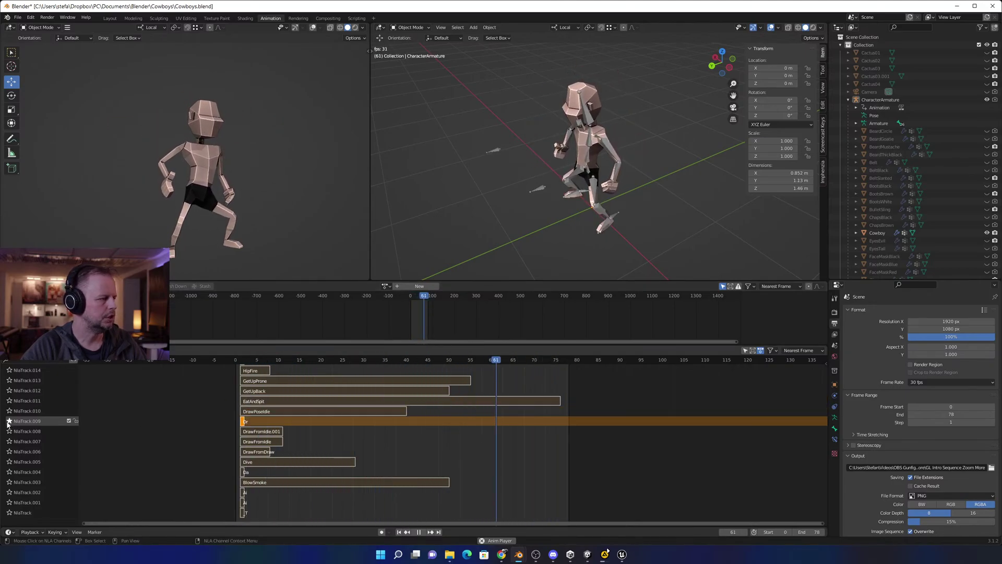
pyautogui.press('space')
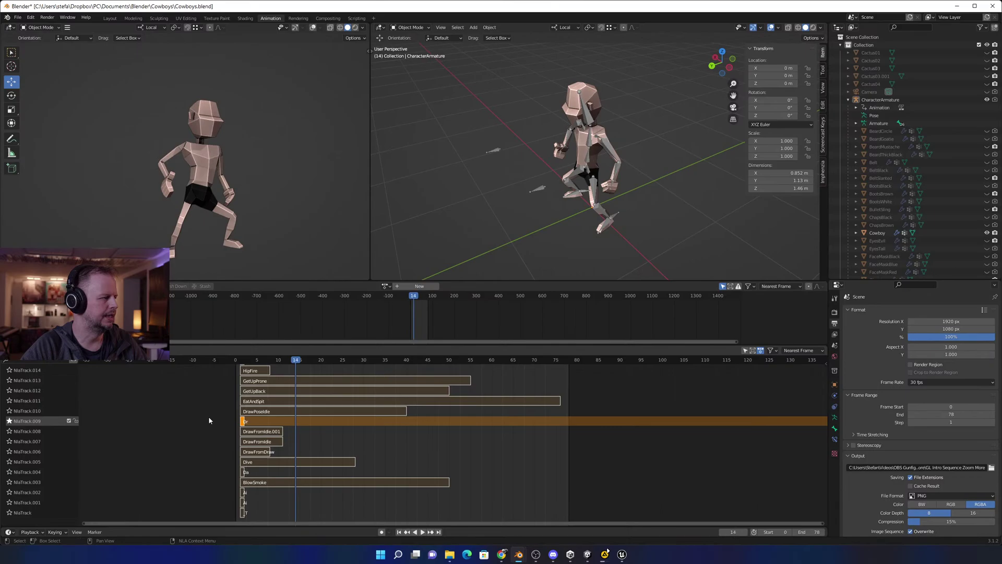
pyautogui.click(9, 393)
pyautogui.press('space')
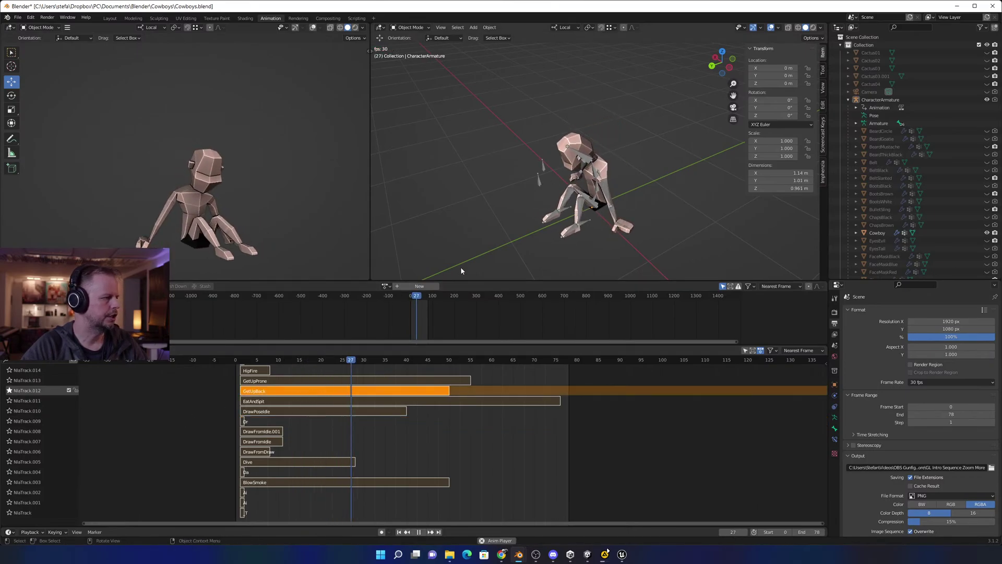
pyautogui.press('space')
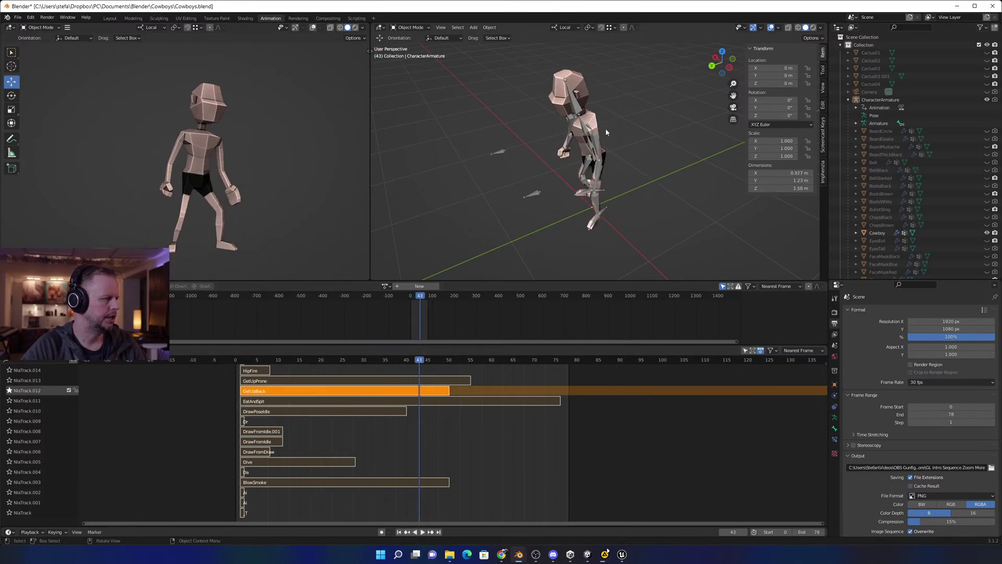
# Export the Cowboy mesh and CharacterArmature with all NLA tracks enabled as FBX, overwriting Cowboys.fbx in the Exports folder.
pyautogui.click(582, 136)
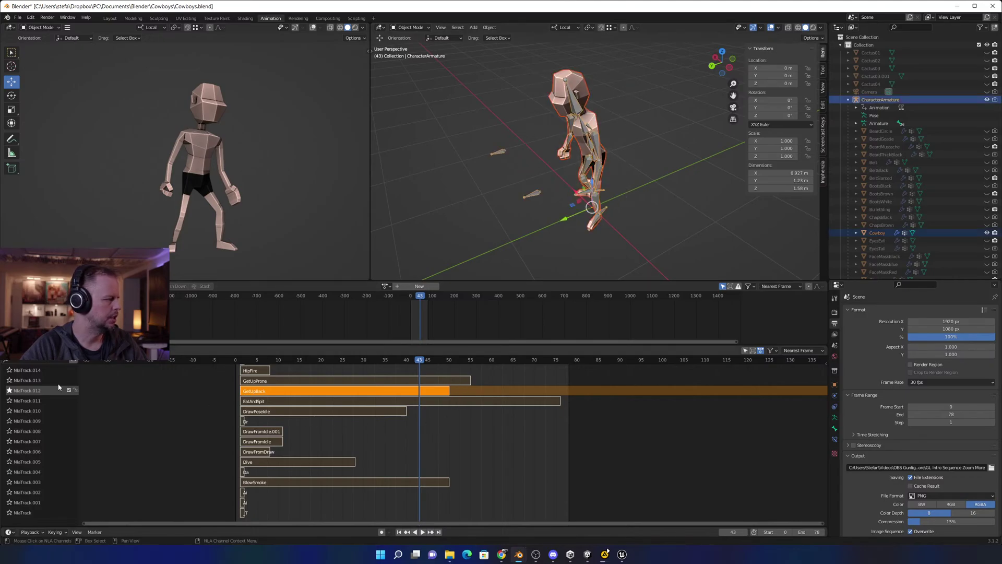
pyautogui.press('a')
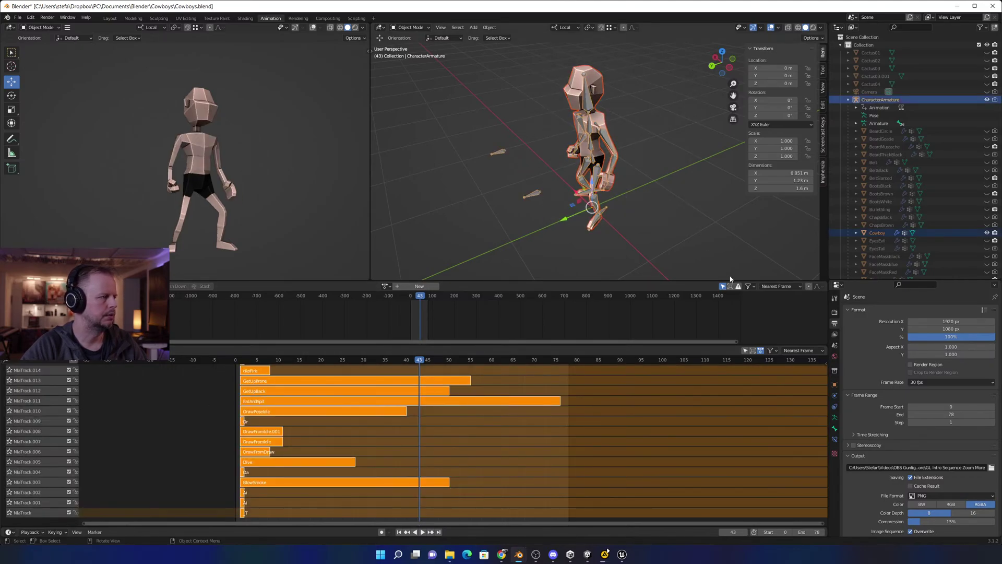
pyautogui.click(18, 17)
pyautogui.moveTo(47, 131)
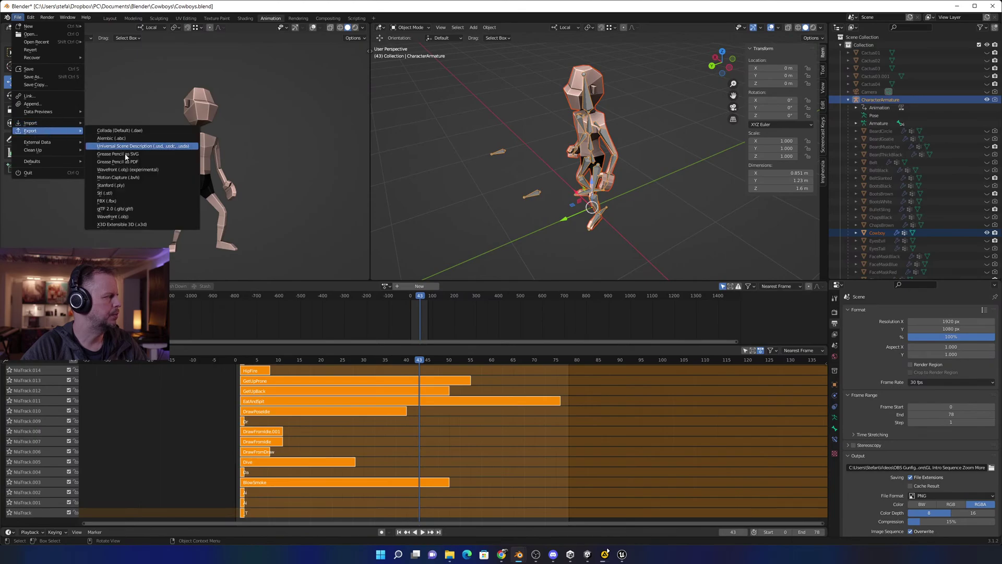
pyautogui.click(119, 201)
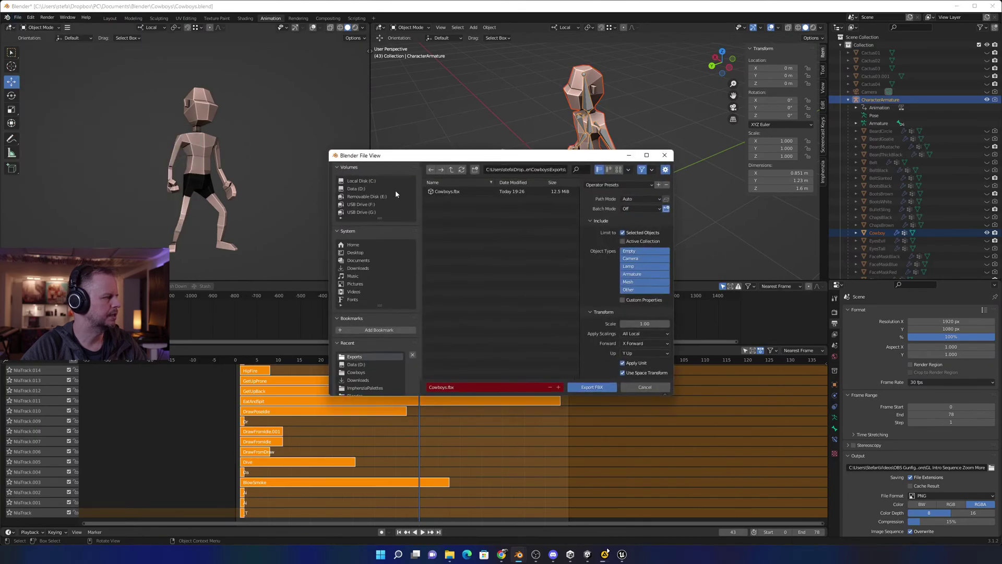
pyautogui.doubleClick(447, 192)
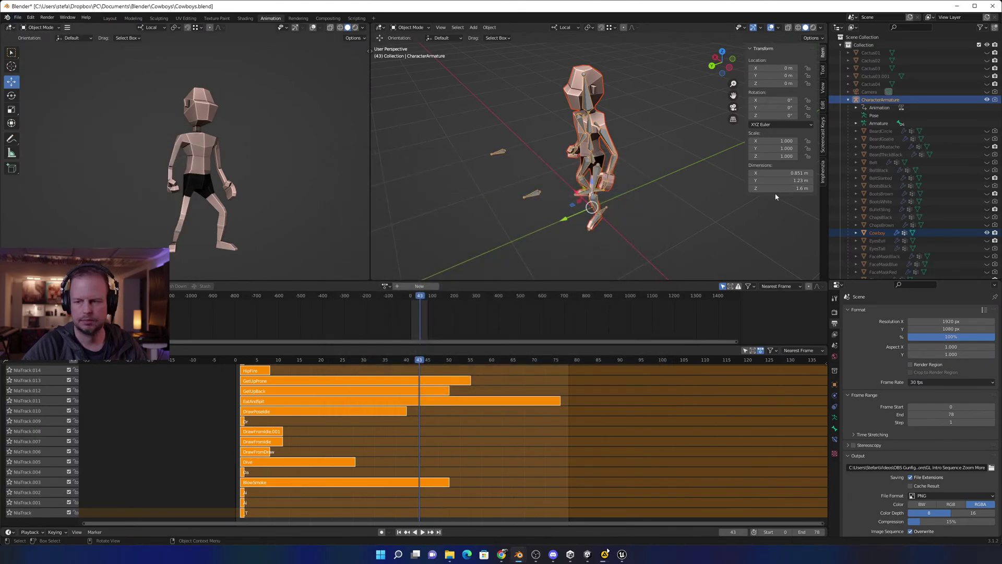
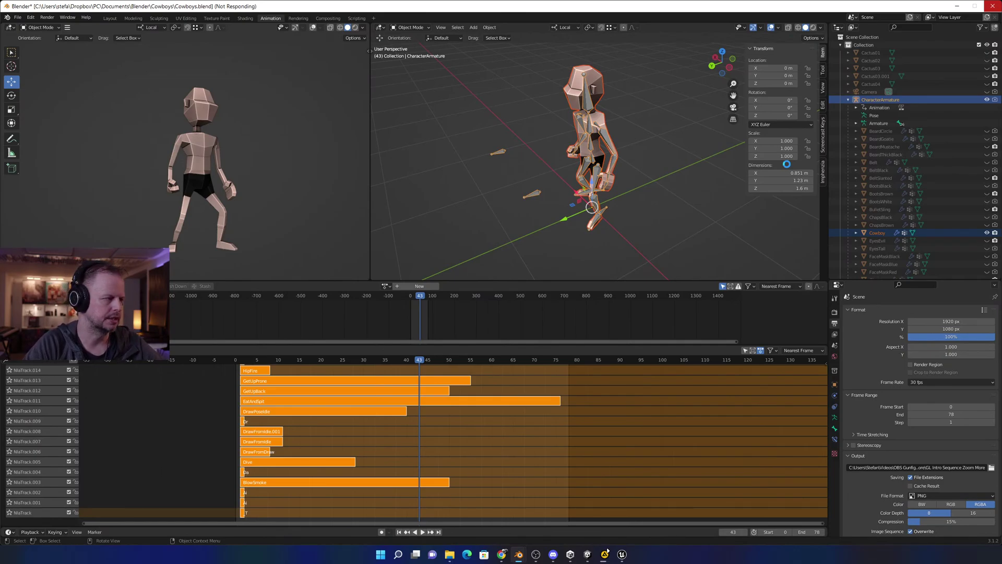
# Switch to Unreal Editor and force delete all imported assets in the Cowboy folder.
pyautogui.click(956, 7)
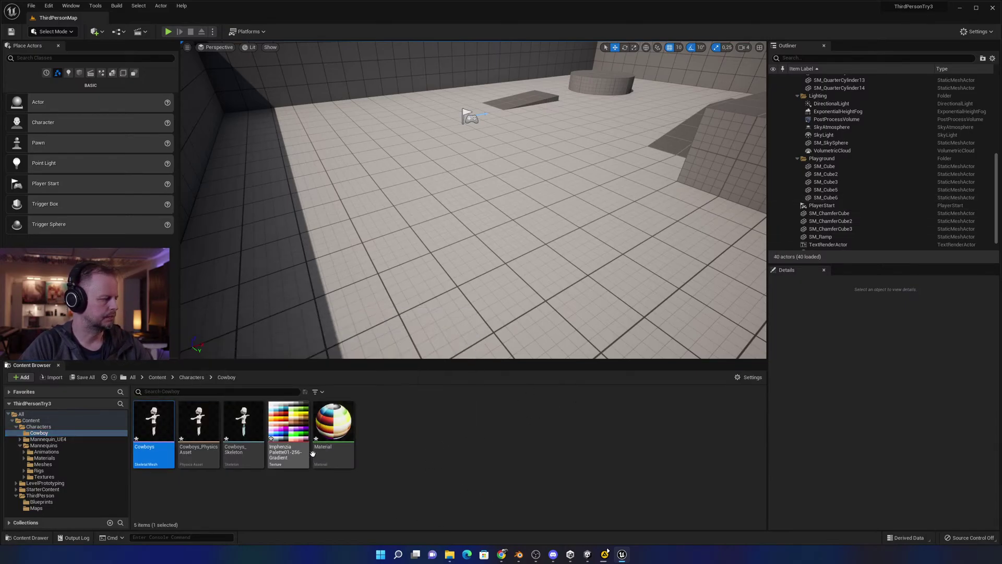
pyautogui.keyDown('shift'); pyautogui.click(340, 443); pyautogui.keyUp('shift')
pyautogui.press('Delete')
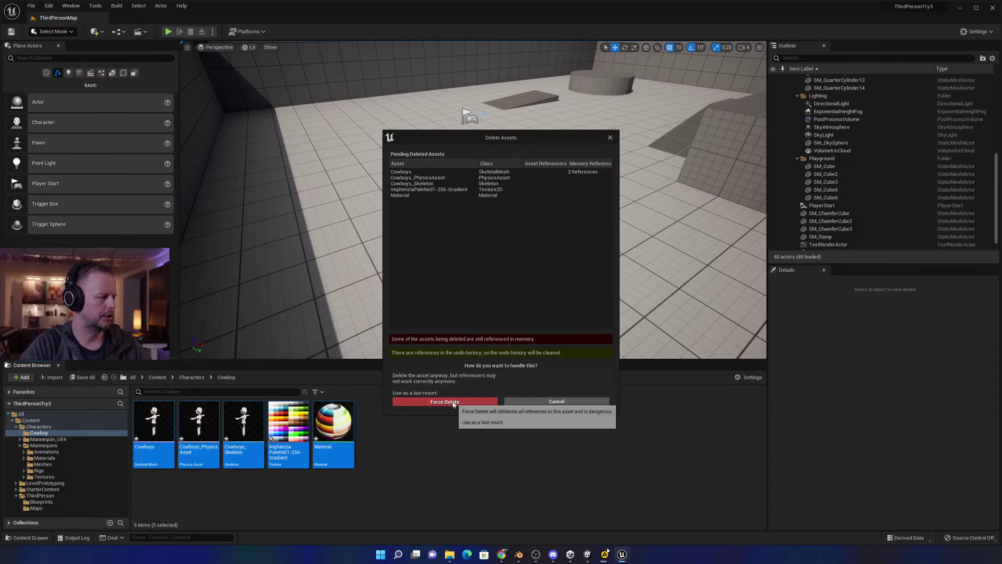
pyautogui.click(420, 401)
# Import the newly exported Cowboys.fbx from the Exports folder into the Cowboy folder as a skeletal mesh, using Import All.
pyautogui.hotkey('alt', 'Tab')
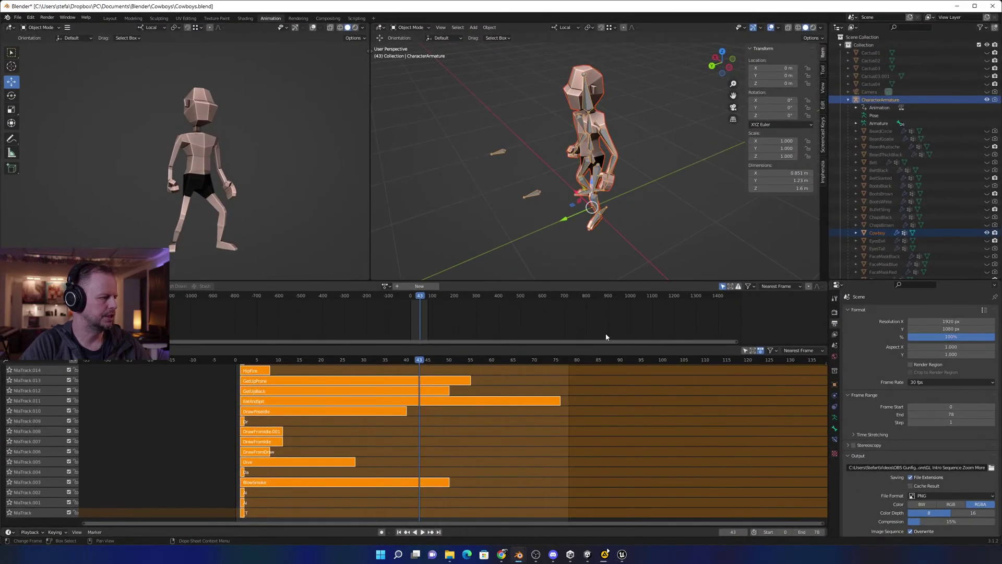
pyautogui.hotkey('alt', 'Tab')
pyautogui.hotkey('alt', 'Tab')
pyautogui.click(447, 174)
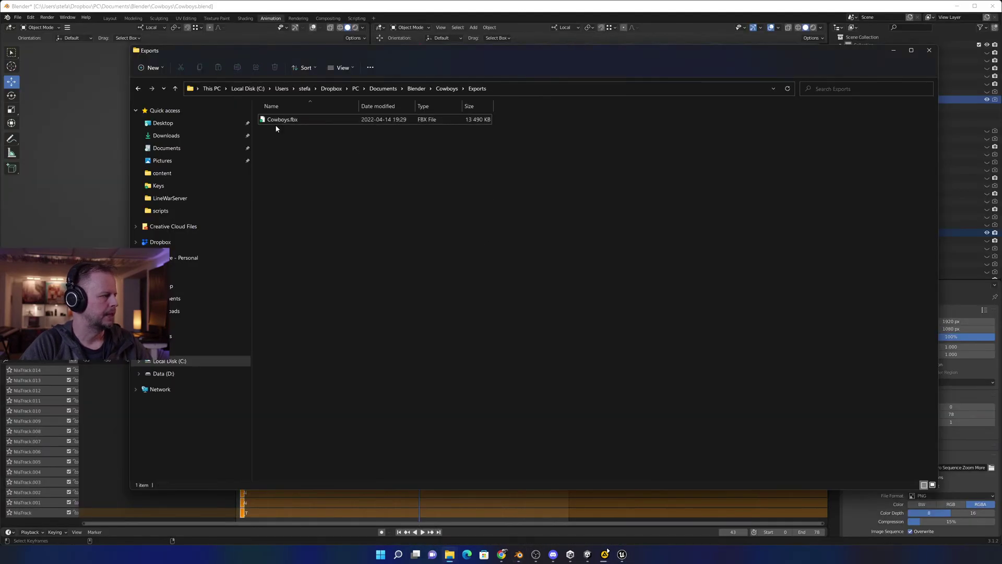
pyautogui.moveTo(278, 121); pyautogui.dragTo(402, 452)
pyautogui.hotkey('alt', 'Tab')
pyautogui.hotkey('alt', 'Tab')
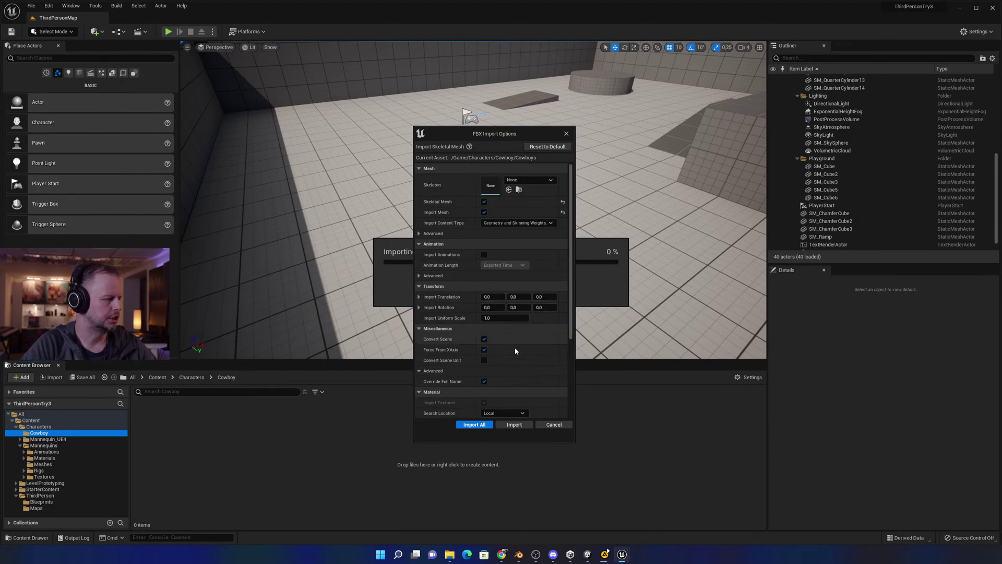
pyautogui.click(474, 424)
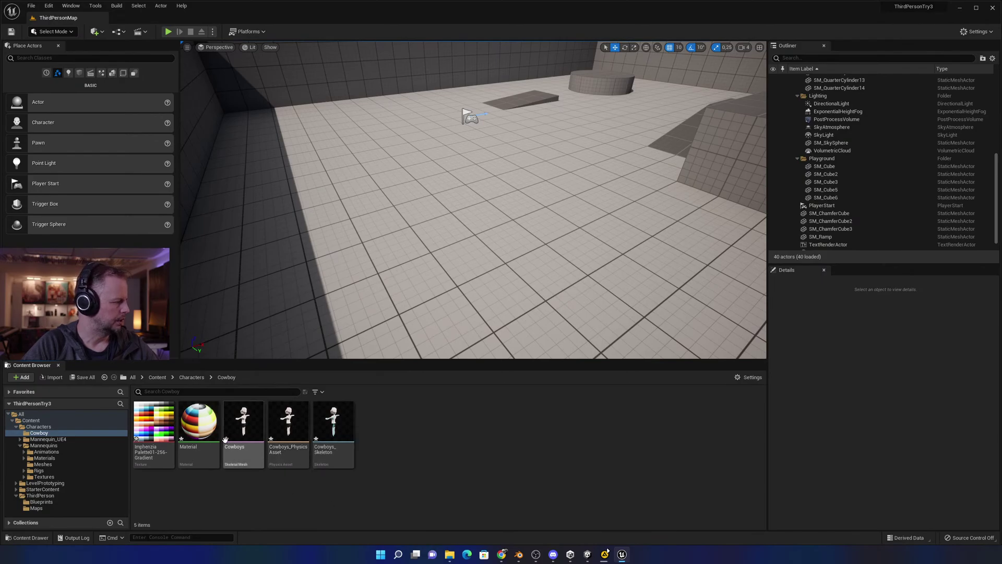
# Place the Cowboys skeletal mesh on the floor near the Player Start to check its facing direction, and remove the actor.
pyautogui.click(238, 421)
pyautogui.moveTo(238, 421); pyautogui.dragTo(479, 209)
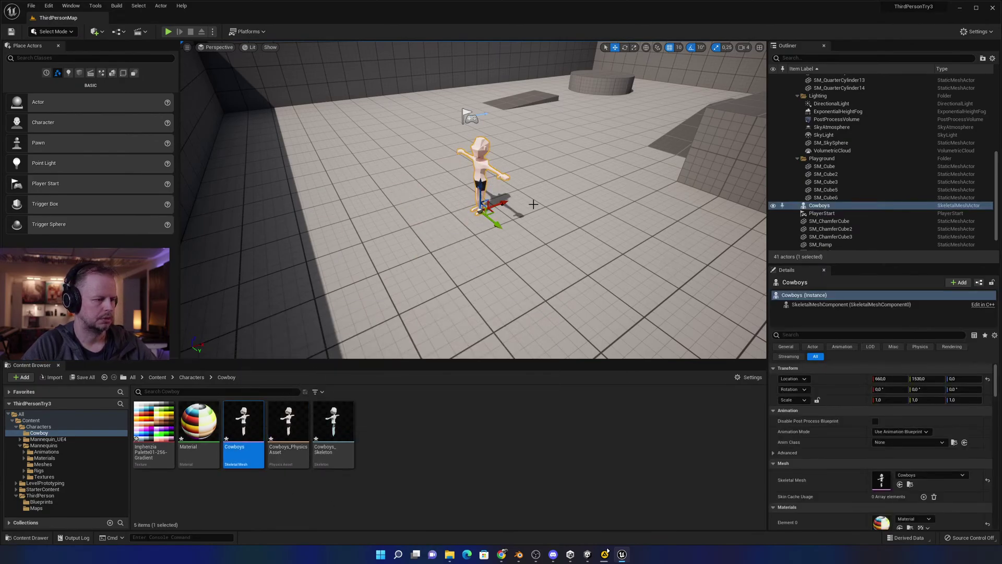
pyautogui.press('Delete')
pyautogui.click(403, 449)
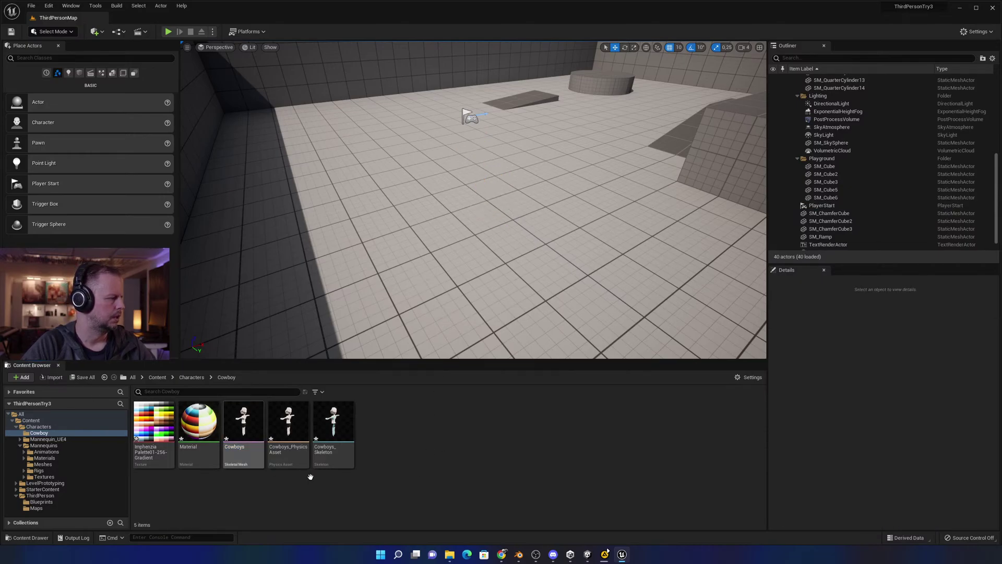
# Force delete the texture, material, skeletal mesh, physics asset and skeleton from the Cowboy folder.
pyautogui.keyDown('shift'); pyautogui.click(346, 430); pyautogui.keyUp('shift')
pyautogui.click(163, 424)
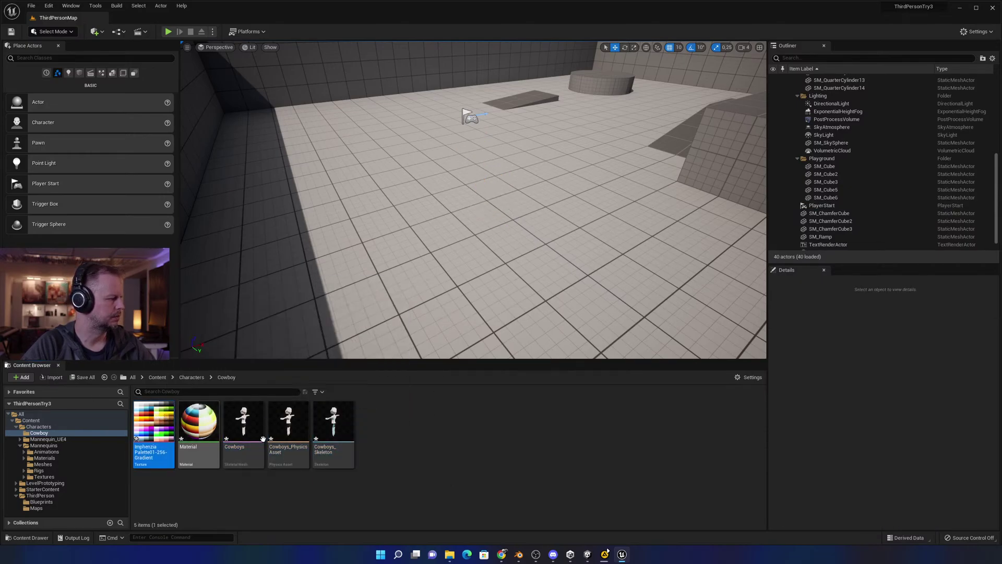
pyautogui.keyDown('shift'); pyautogui.click(301, 425); pyautogui.keyUp('shift')
pyautogui.keyDown('shift'); pyautogui.click(345, 425); pyautogui.keyUp('shift')
pyautogui.press('Delete')
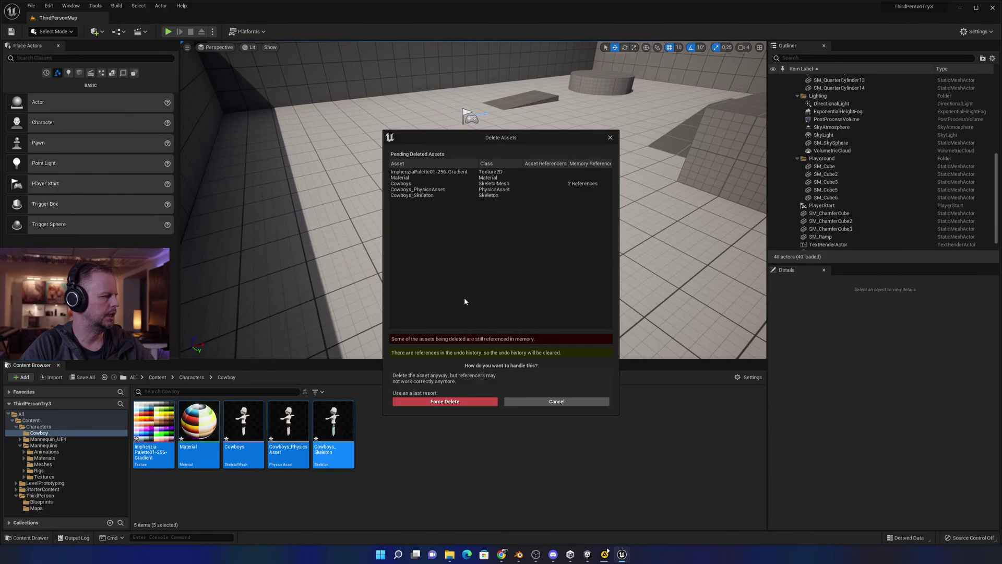
pyautogui.click(459, 402)
# Switch to Blender, check the transforms of the Cowboy mesh and CharacterArmature, and save Cowboys.blend.
pyautogui.hotkey('alt', 'Tab')
pyautogui.click(628, 195)
pyautogui.click(603, 175)
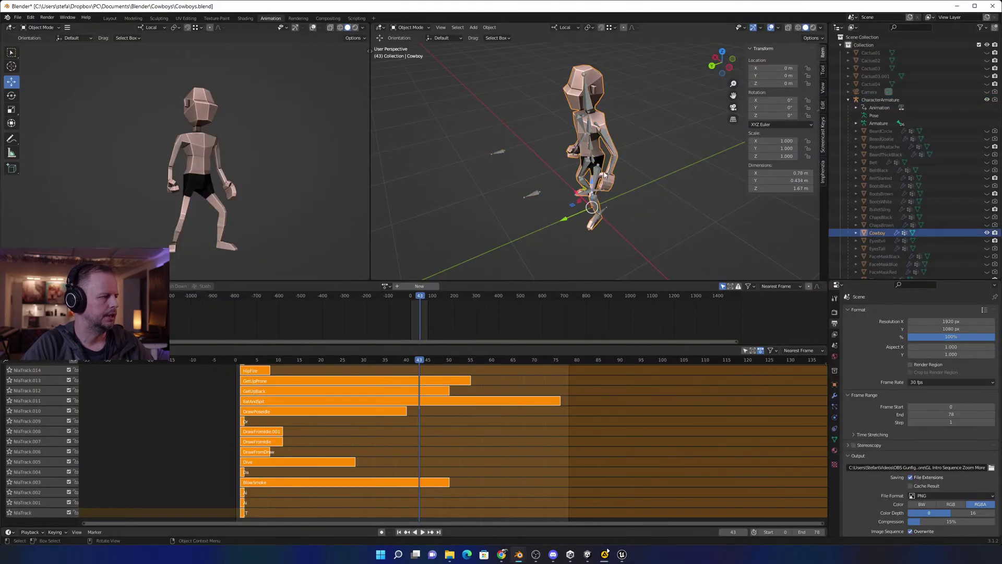
pyautogui.click(588, 152)
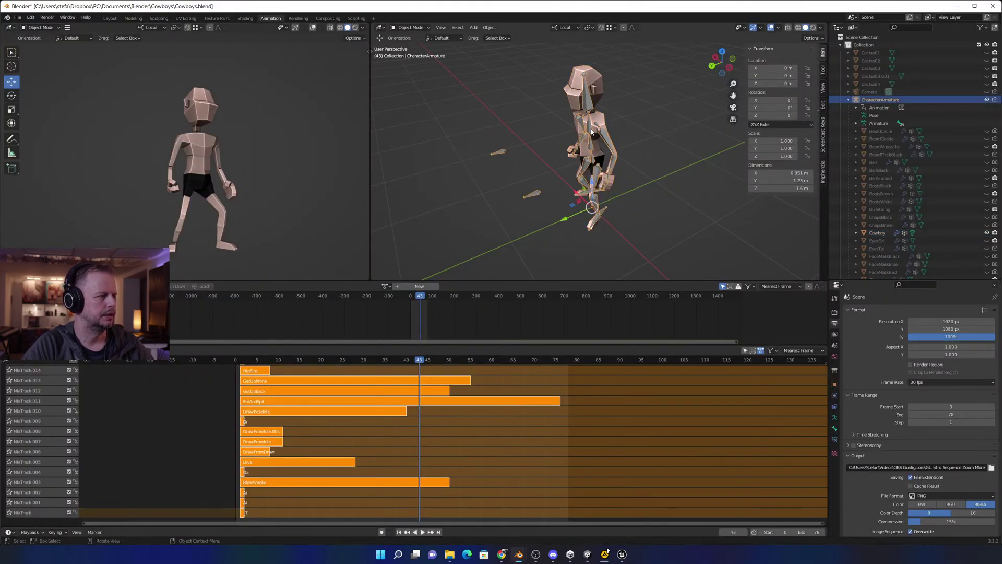
pyautogui.click(602, 112)
pyautogui.hotkey('ctrl', 's')
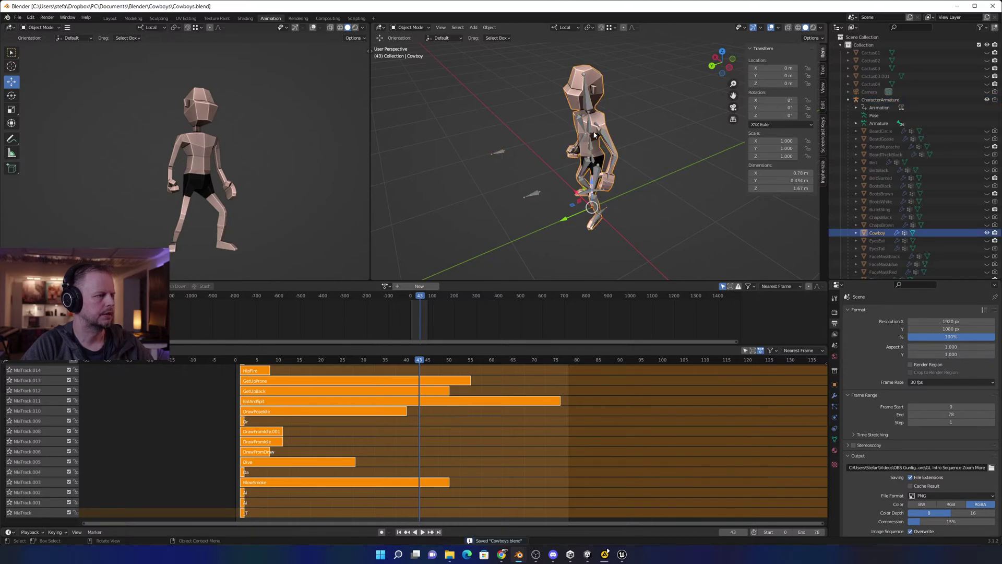
# Select the Cowboy mesh together with the CharacterArmature and start an FBX export.
pyautogui.click(590, 124)
pyautogui.keyDown('shift'); pyautogui.click(596, 122); pyautogui.keyUp('shift')
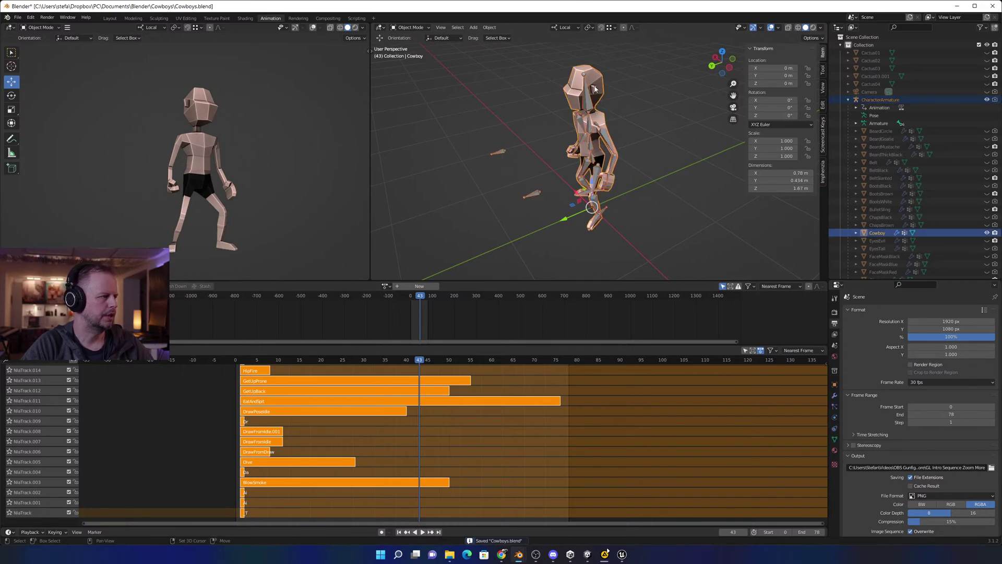
pyautogui.click(17, 17)
pyautogui.moveTo(51, 133)
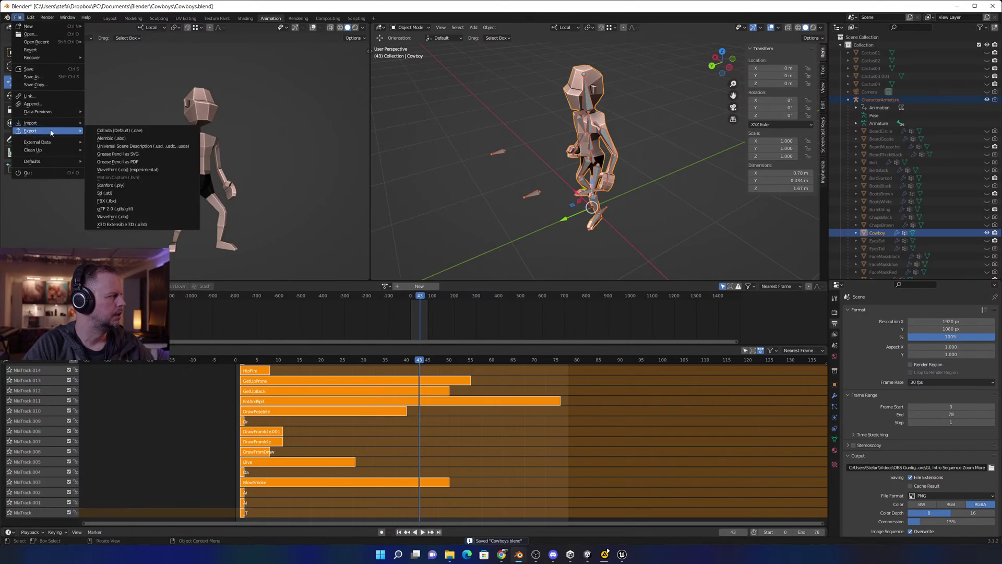
pyautogui.click(114, 201)
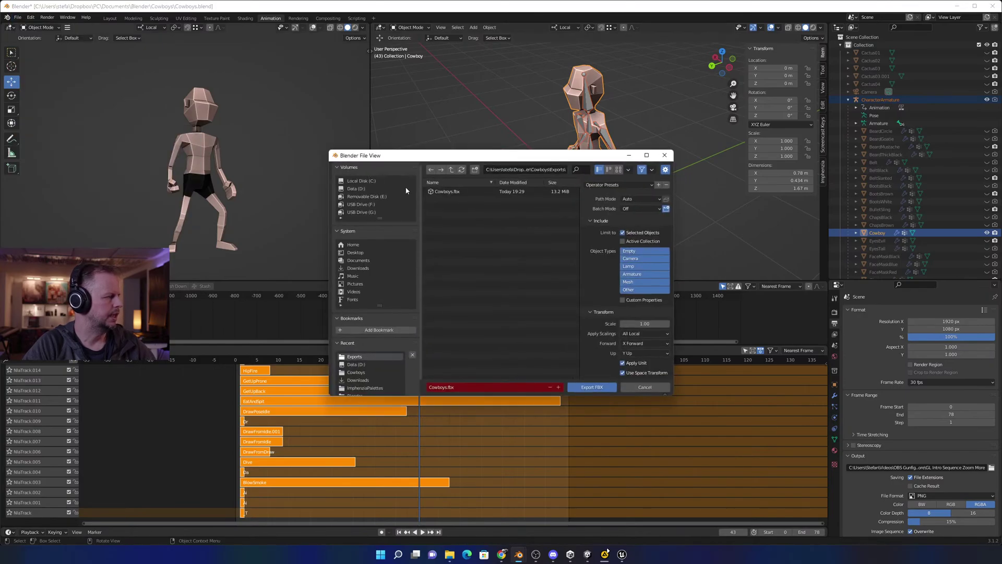
# Delete the old Cowboys.fbx from the Exports folder in File Explorer and return to Blender's export dialog.
pyautogui.hotkey('alt', 'Tab')
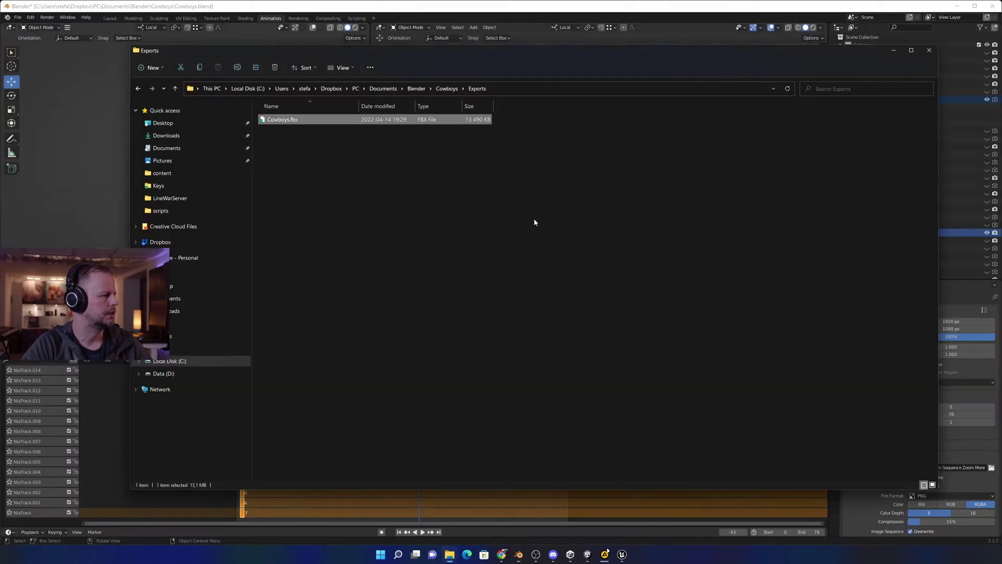
pyautogui.moveTo(469, 182); pyautogui.dragTo(248, 93)
pyautogui.press('Delete')
pyautogui.hotkey('alt', 'Tab')
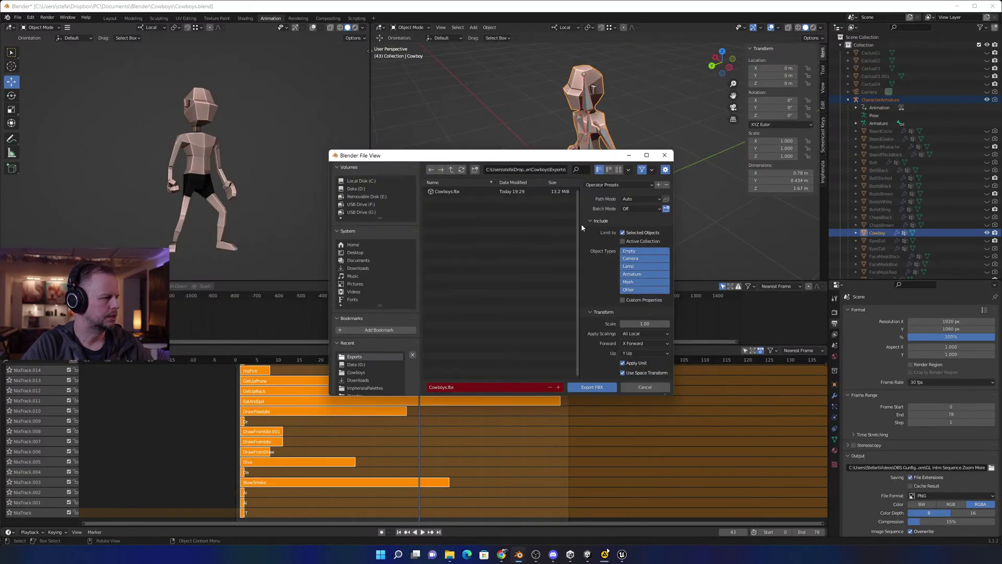
# Review the FBX transform, geometry and armature settings, disable All Actions under Bake Animation, and export Cowboys.fbx.
pyautogui.scroll(-1, 636, 320)
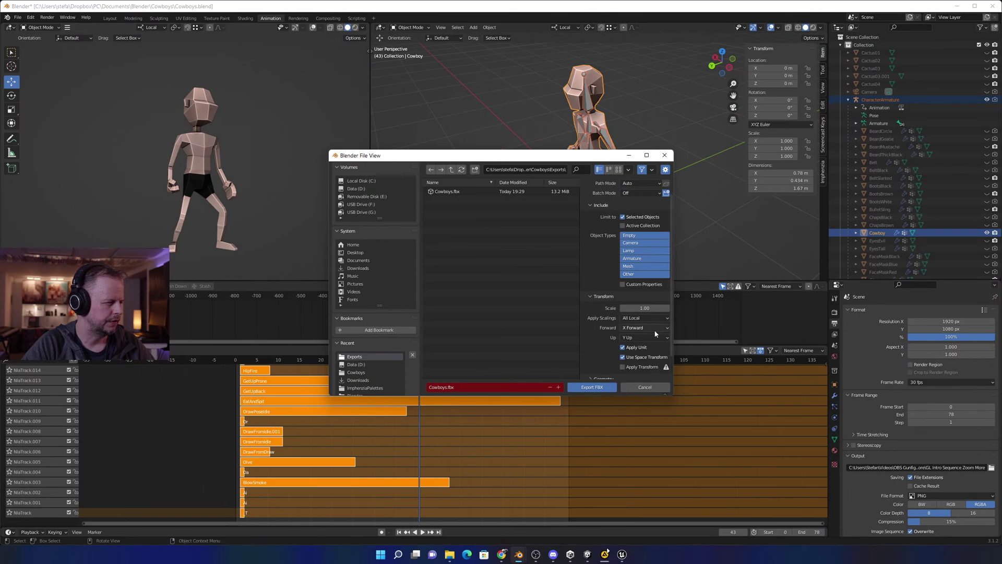
pyautogui.scroll(-2, 650, 337)
pyautogui.scroll(-2, 633, 353)
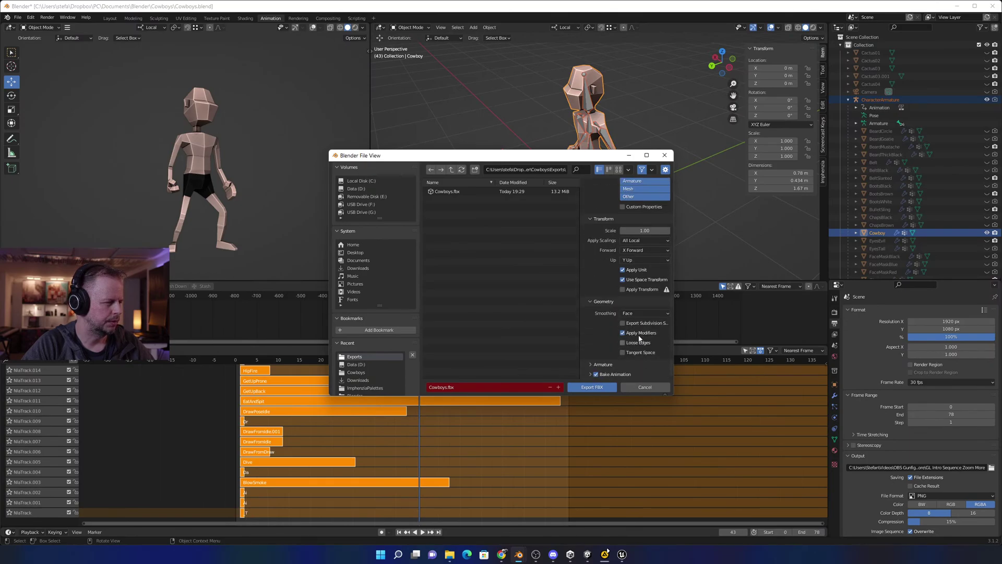
pyautogui.click(646, 364)
pyautogui.scroll(-3, 652, 339)
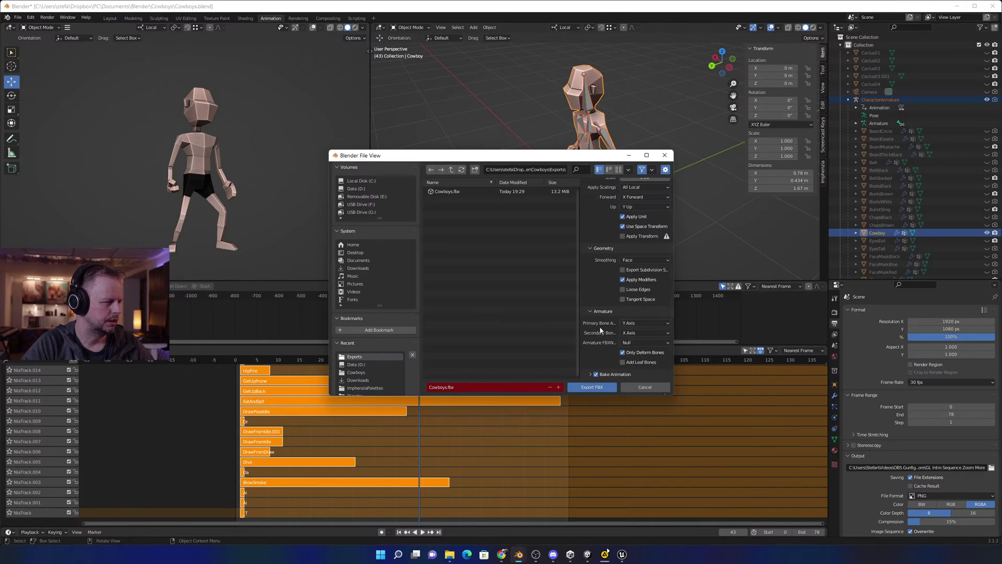
pyautogui.click(604, 376)
pyautogui.scroll(-3, 626, 345)
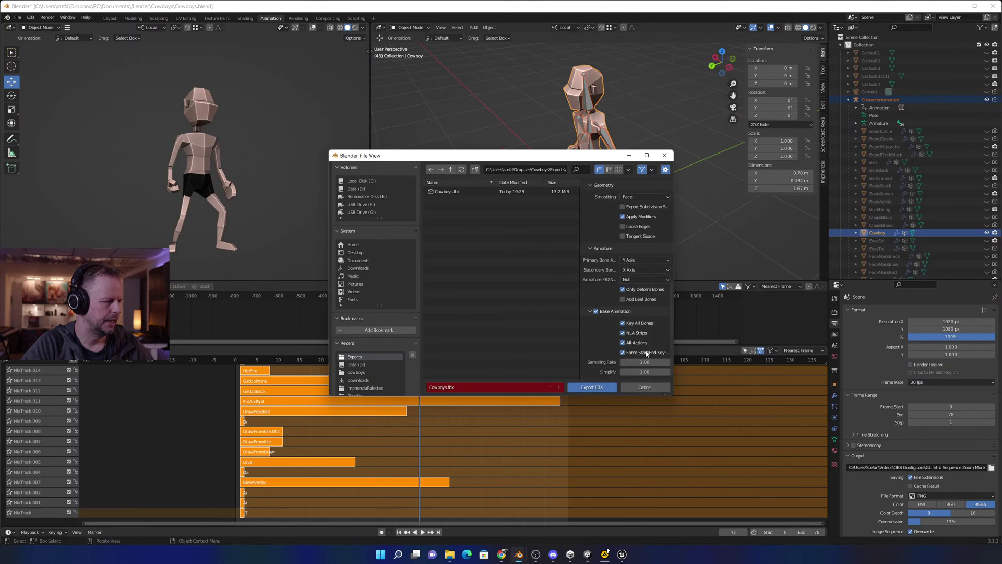
pyautogui.click(623, 343)
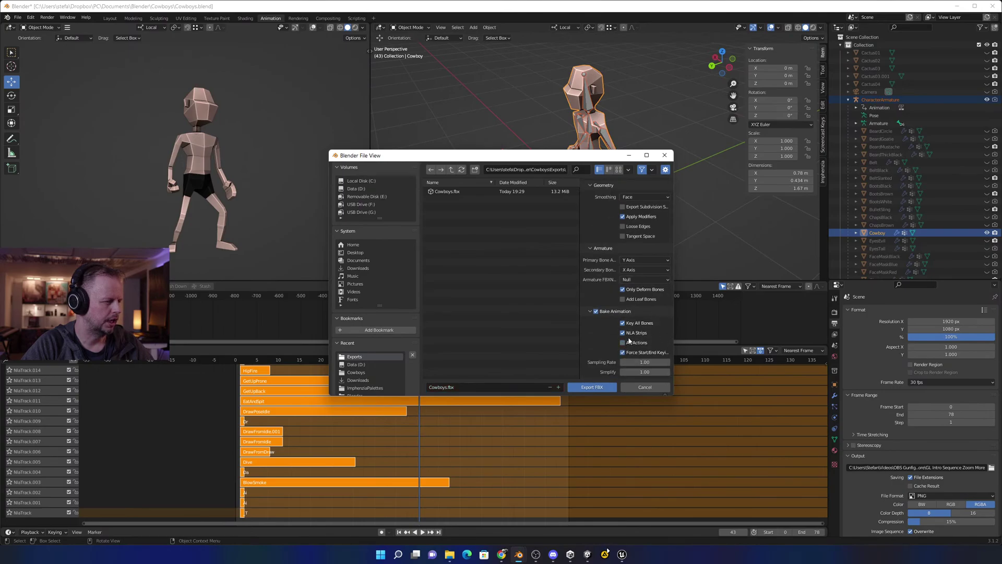
pyautogui.scroll(10, 629, 339)
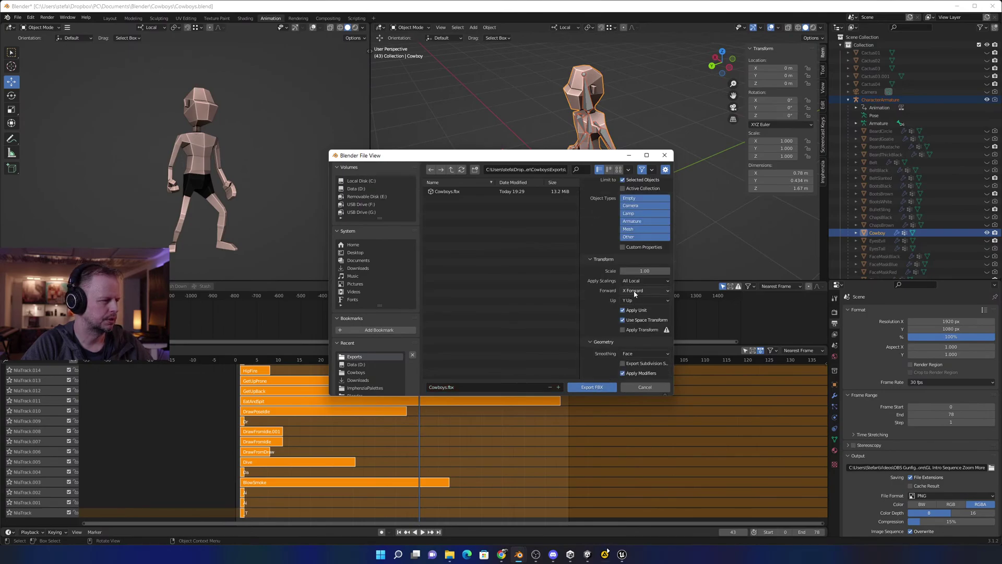
pyautogui.click(595, 387)
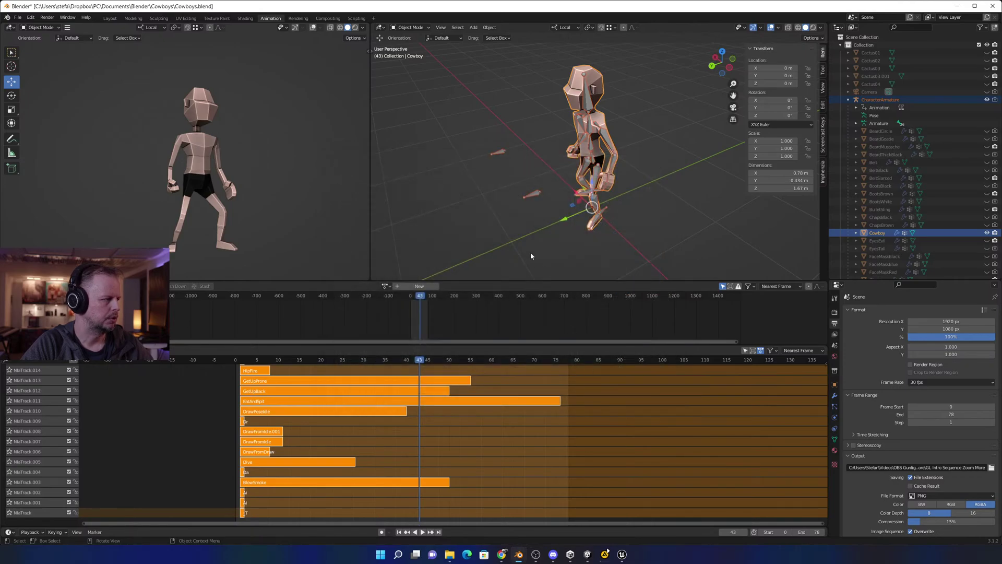
# Switch to File Explorer and delete Cowboys.fbx, Tops.fbx, Clothes.fbx and Chaps.fbx from the parent Cowboys folder.
pyautogui.hotkey('alt', 'Tab')
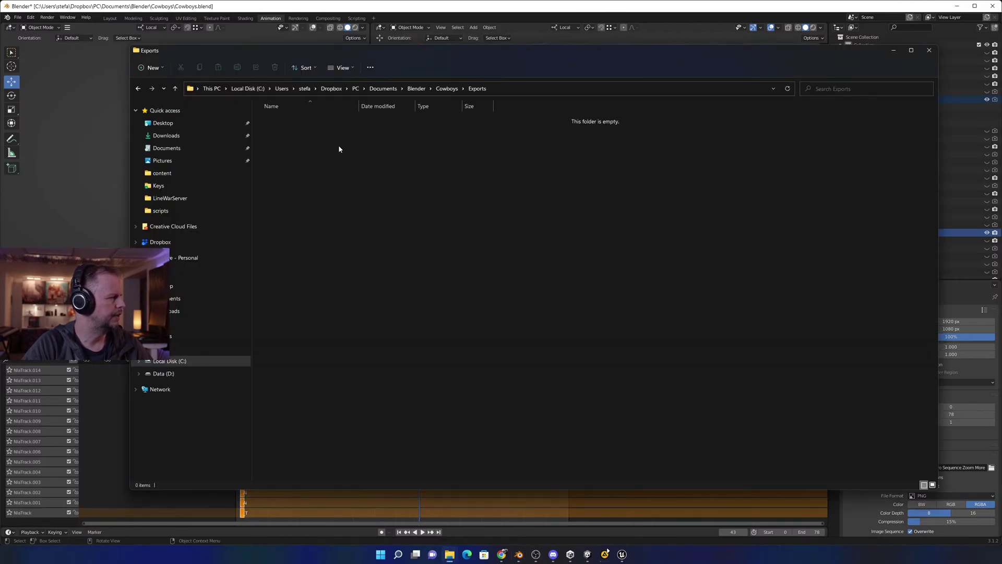
pyautogui.click(447, 89)
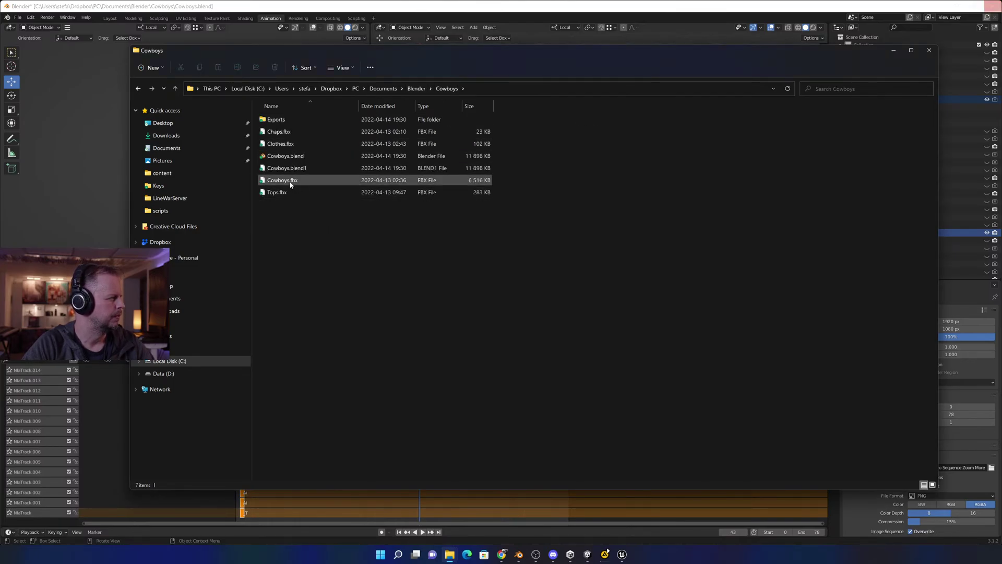
pyautogui.click(291, 180)
pyautogui.press('Delete')
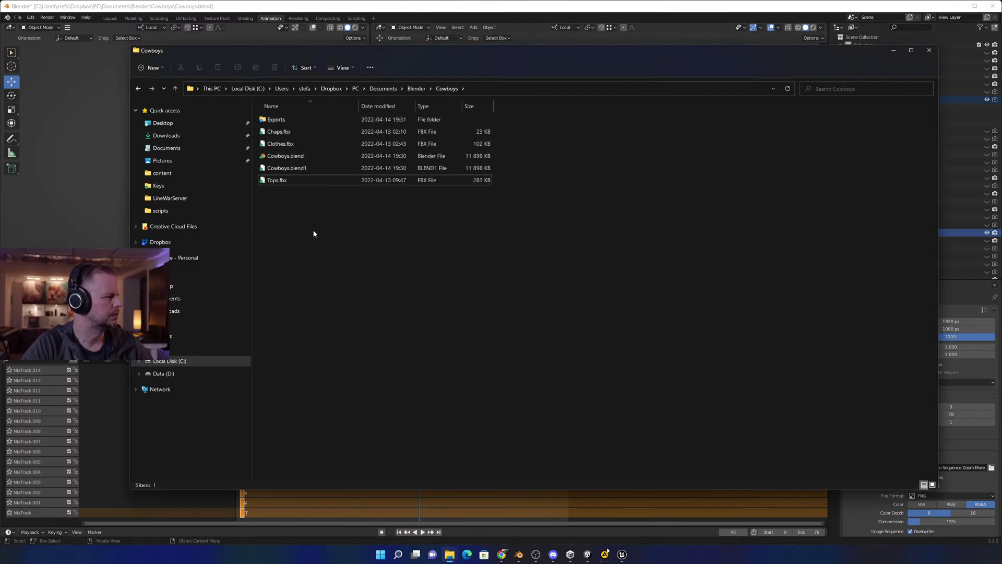
pyautogui.click(276, 179)
pyautogui.press('Delete')
pyautogui.click(284, 145)
pyautogui.keyDown('shift'); pyautogui.click(284, 133); pyautogui.keyUp('shift')
pyautogui.press('Delete')
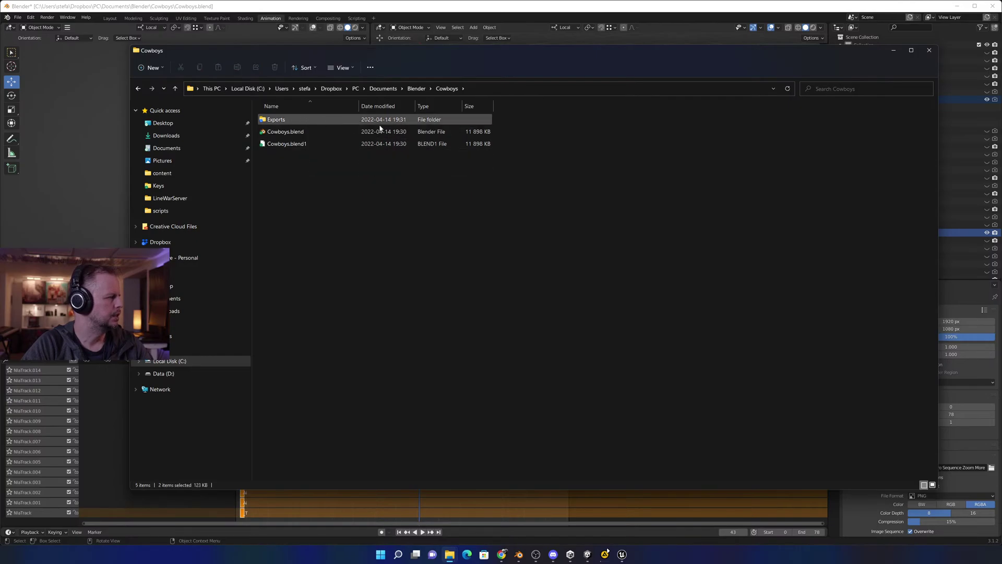
pyautogui.click(889, 49)
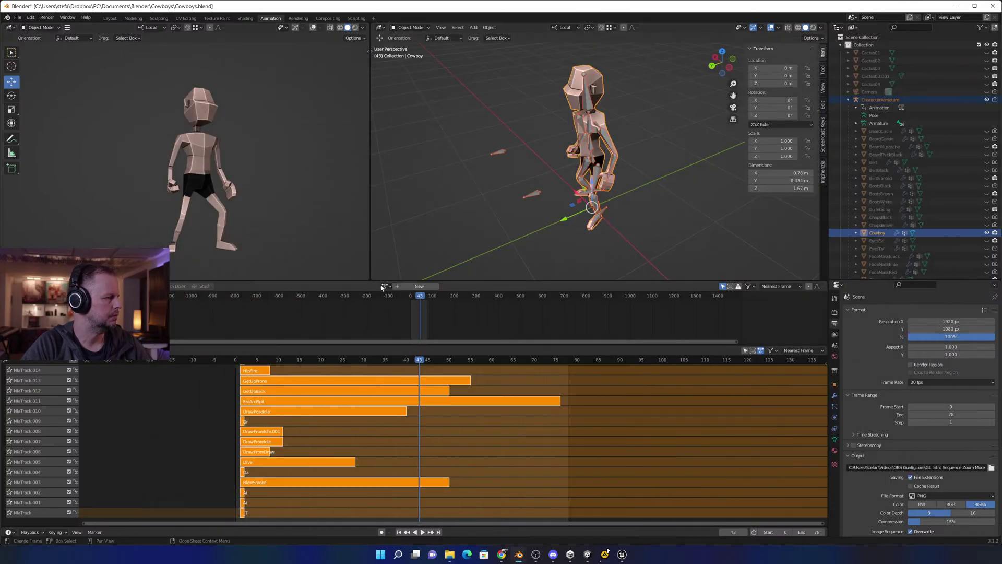
# Export the selected mesh and armature as FBX again over Cowboys.fbx, after checking the existing file in the Exports folder.
pyautogui.click(17, 19)
pyautogui.moveTo(30, 130)
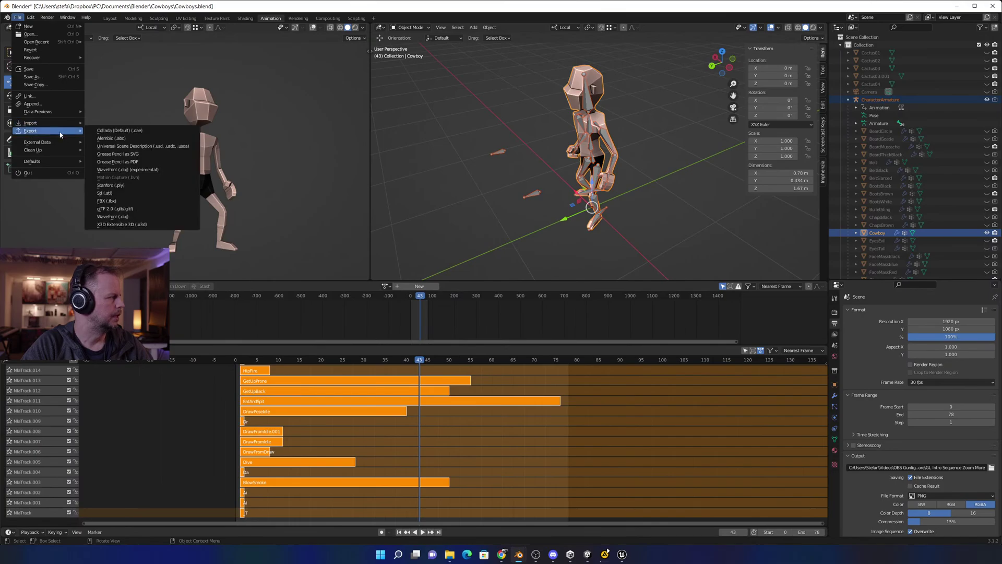
pyautogui.click(126, 201)
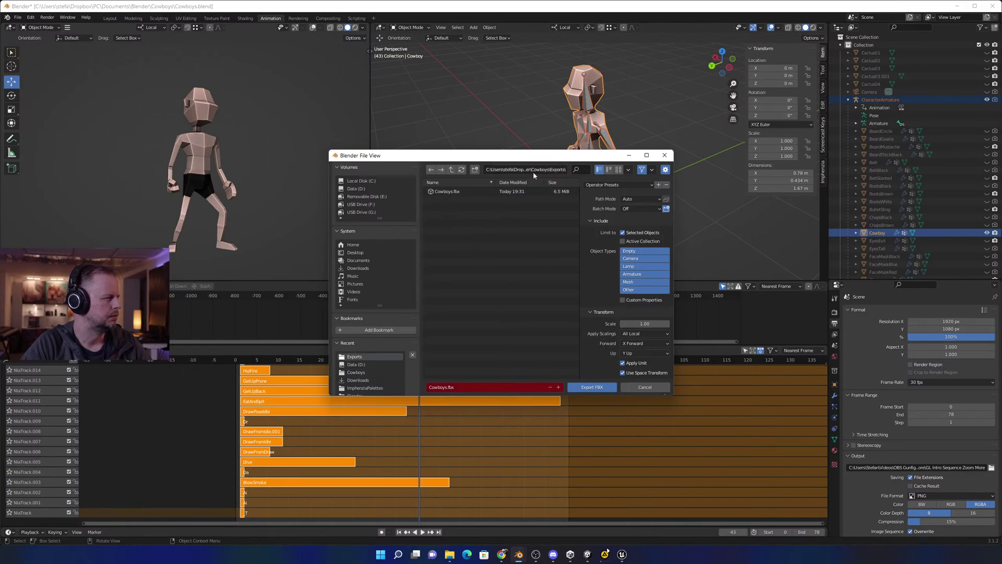
pyautogui.hotkey('alt', 'Tab')
pyautogui.click(417, 207)
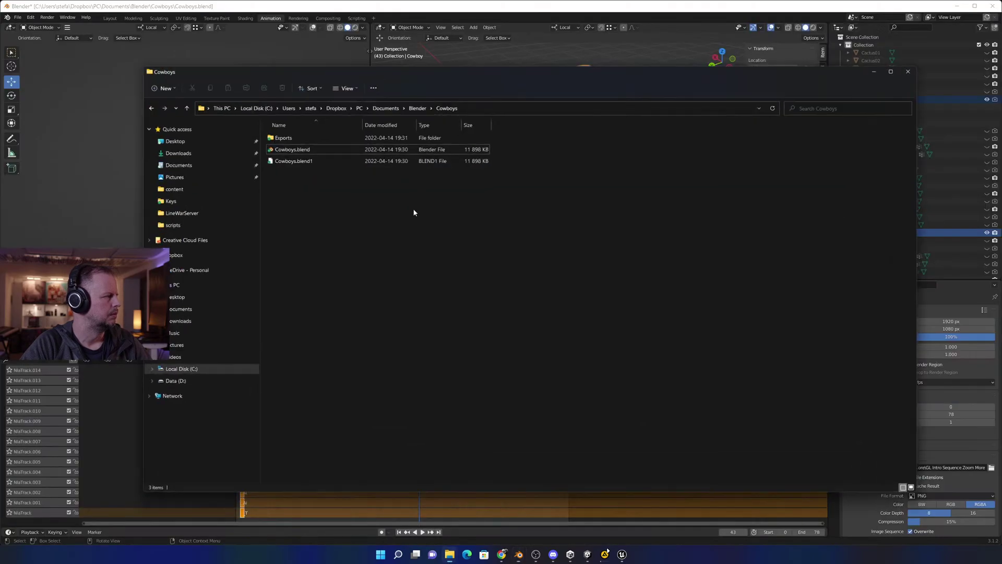
pyautogui.doubleClick(284, 118)
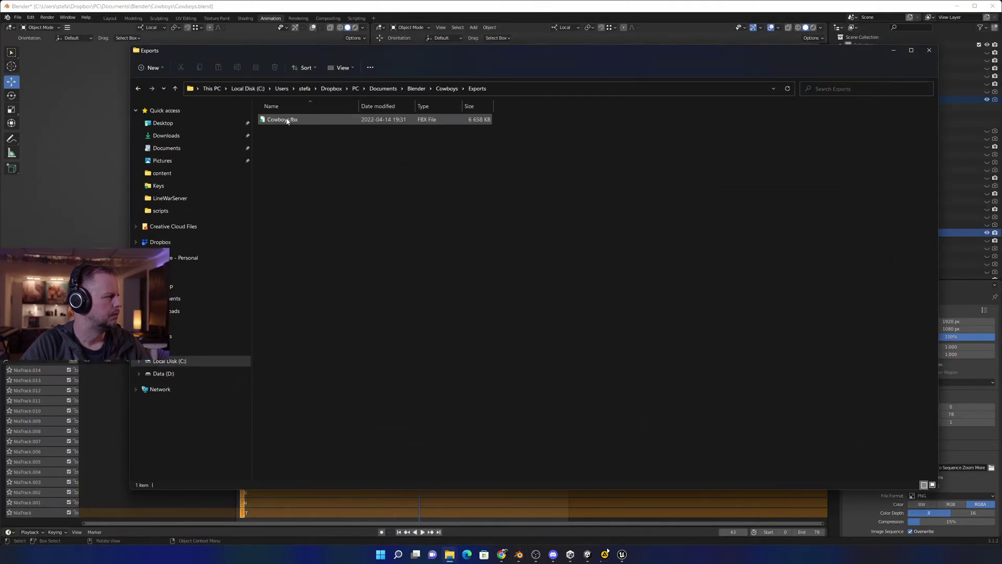
pyautogui.click(280, 121)
pyautogui.click(350, 146)
pyautogui.hotkey('alt', 'Tab')
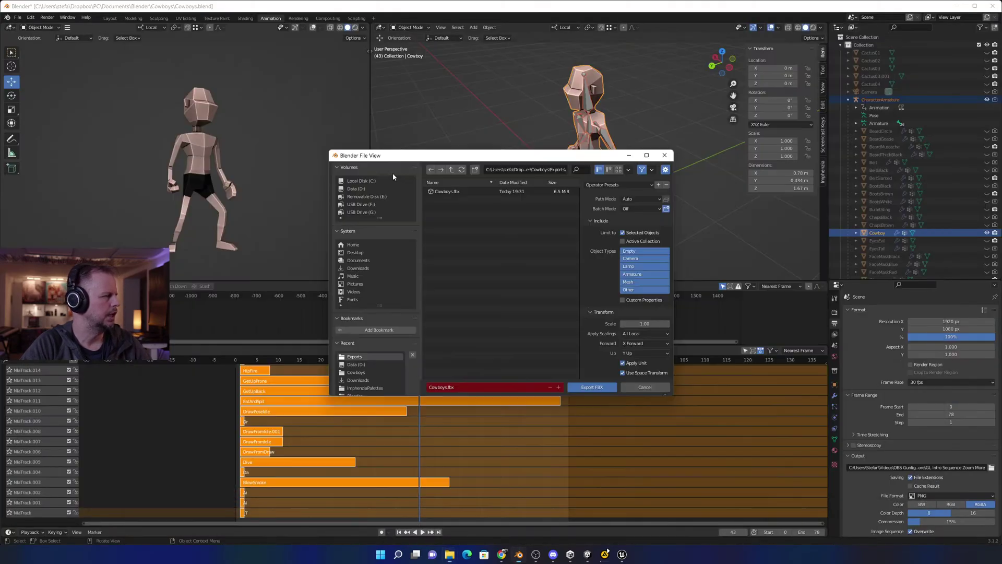
pyautogui.click(580, 389)
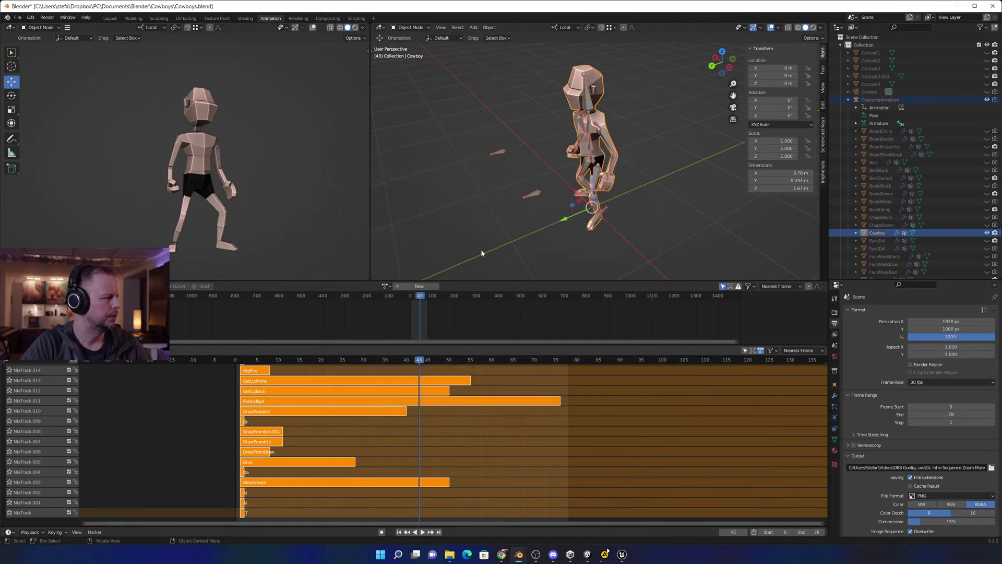
# Bring Cowboys.fbx from the Exports folder into Unreal's Cowboy folder as a skeletal mesh without animations, using Import All.
pyautogui.hotkey('alt', 'Tab')
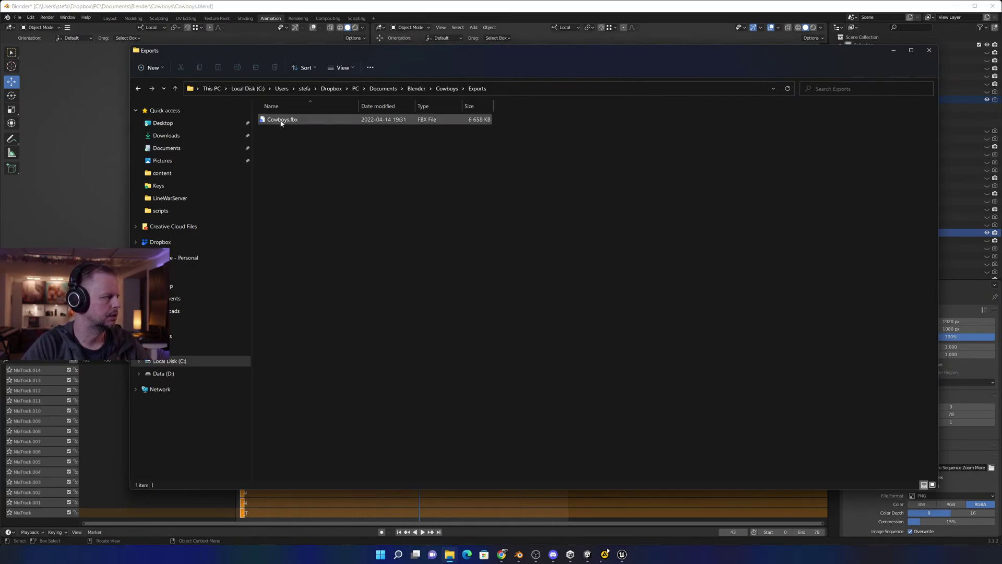
pyautogui.click(282, 120)
pyautogui.hotkey('alt', 'Tab')
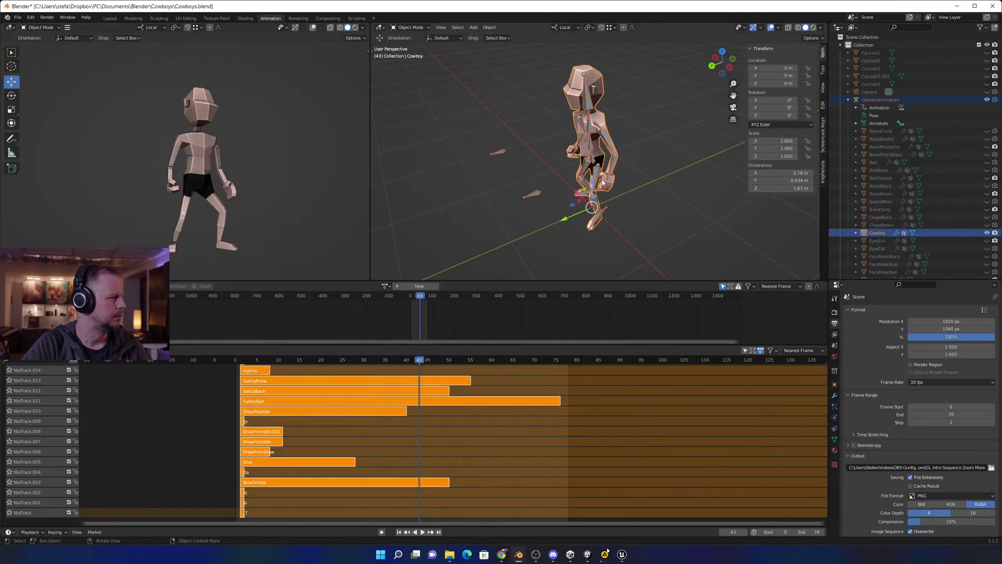
pyautogui.hotkey('alt', 'Tab')
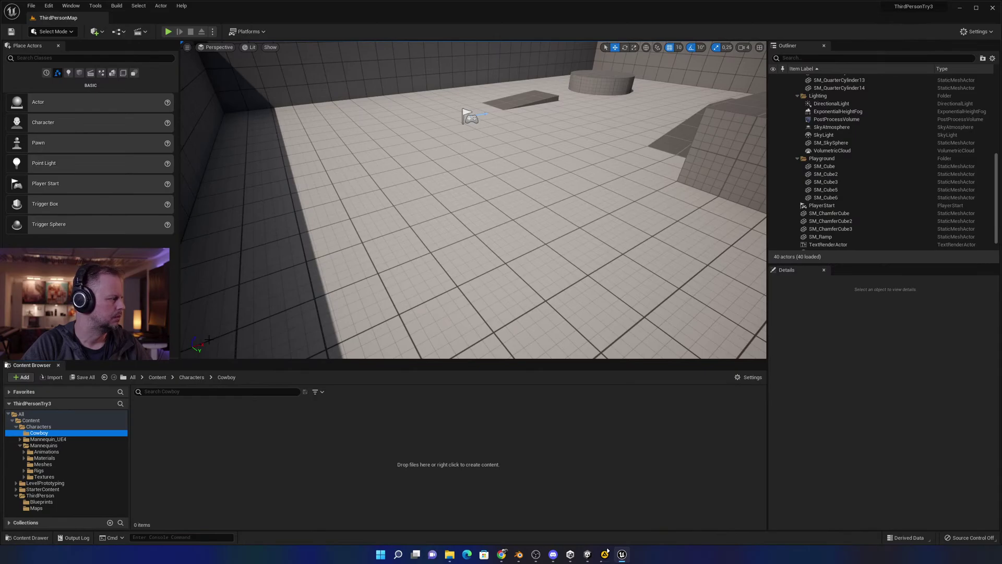
pyautogui.hotkey('alt', 'Tab')
pyautogui.hotkey('alt', 'Tab')
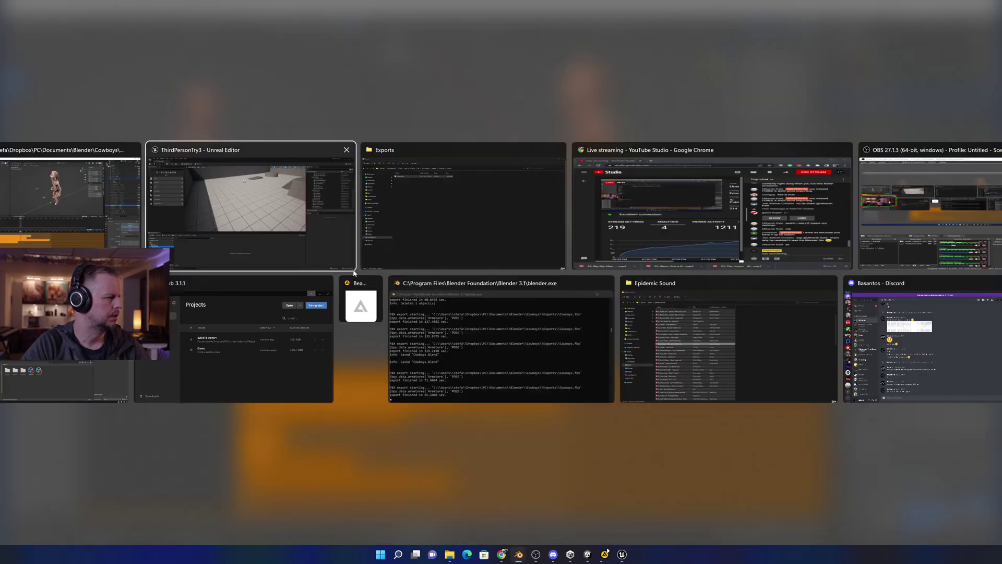
pyautogui.moveTo(300, 131); pyautogui.dragTo(491, 382)
pyautogui.hotkey('alt', 'Tab')
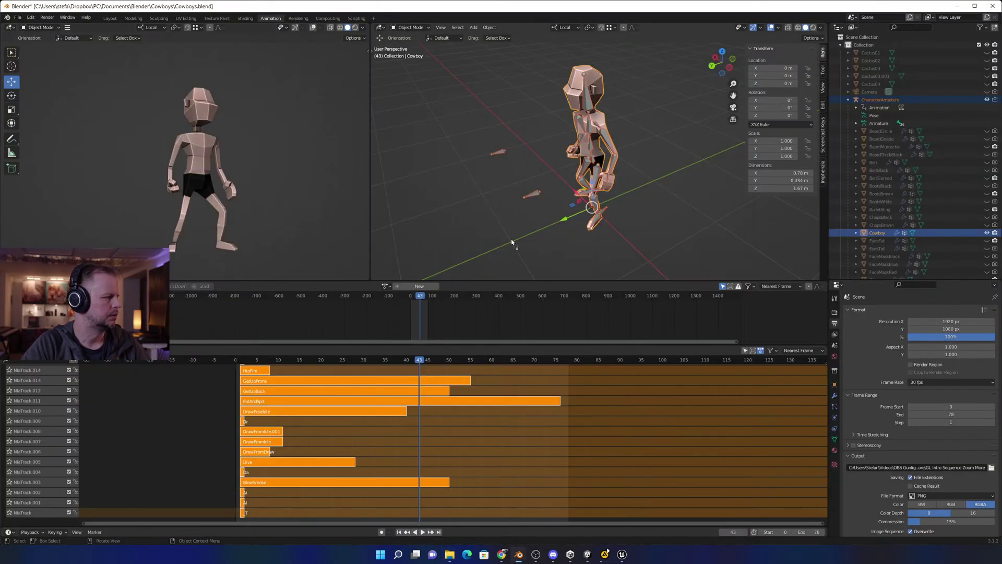
pyautogui.moveTo(511, 242); pyautogui.dragTo(382, 443)
pyautogui.hotkey('alt', 'Tab')
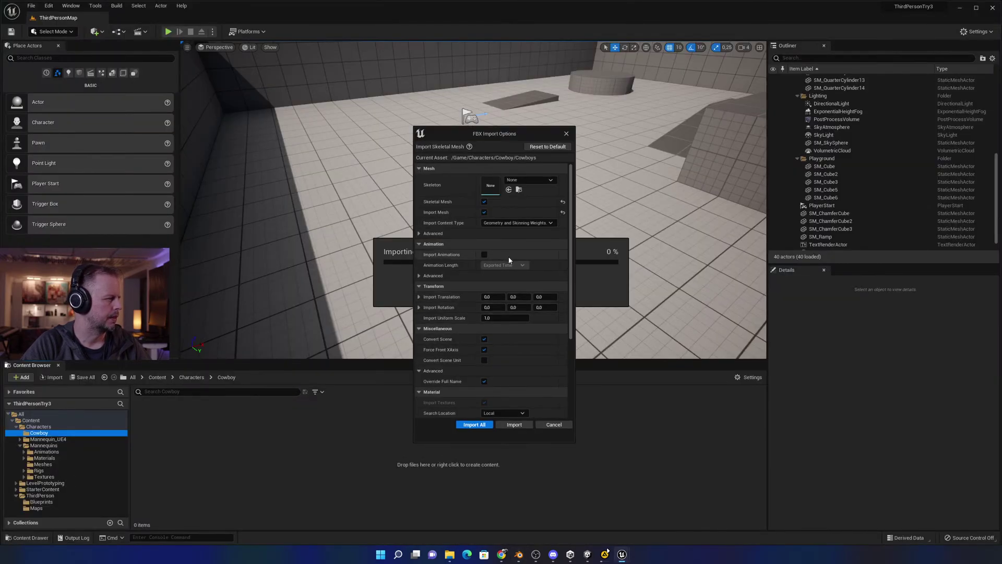
pyautogui.click(475, 424)
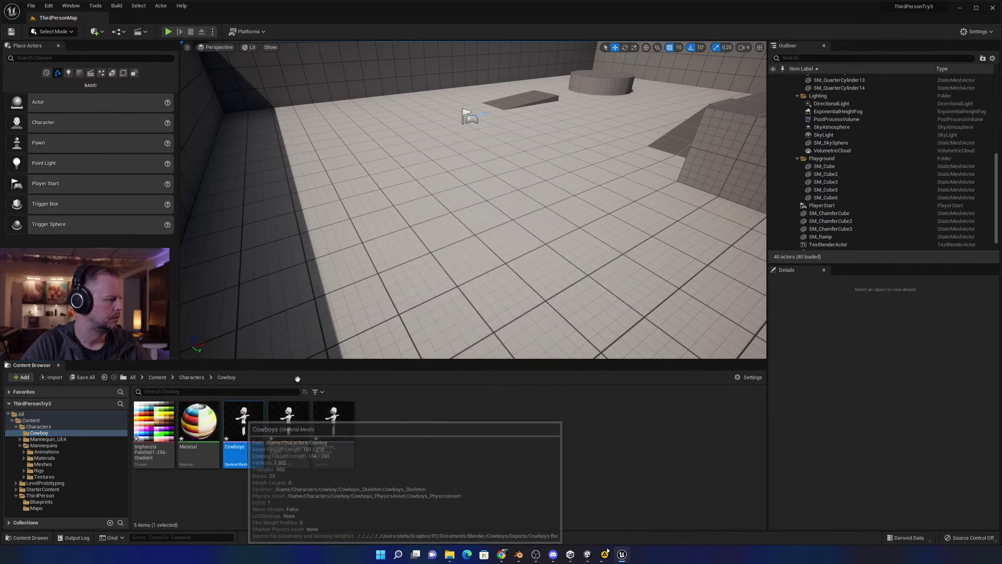
# Place the Cowboys skeletal mesh on the floor near the Player Start to check which way it faces.
pyautogui.moveTo(243, 433); pyautogui.dragTo(456, 193)
pyautogui.click(470, 209)
pyautogui.click(416, 472)
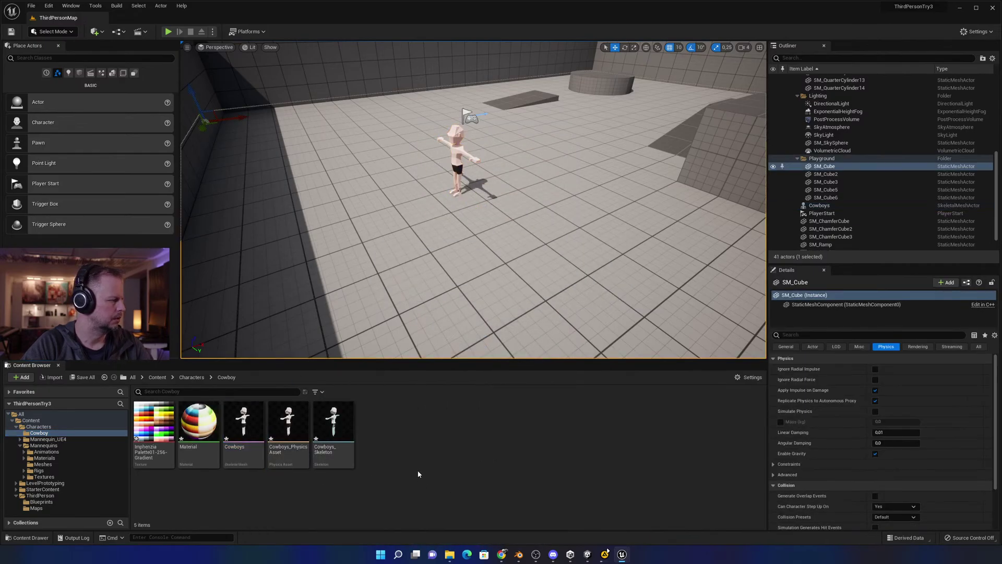
# Force delete all five imported Cowboys assets, from the palette texture to the skeleton, in the Cowboy folder.
pyautogui.click(333, 433)
pyautogui.keyDown('shift'); pyautogui.click(153, 433); pyautogui.keyUp('shift')
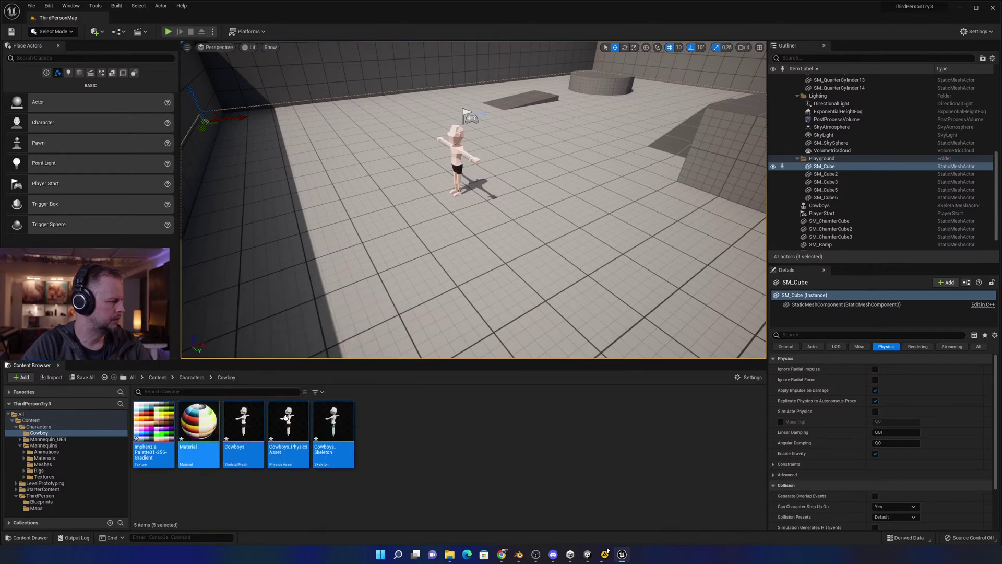
pyautogui.press('Delete')
pyautogui.click(445, 401)
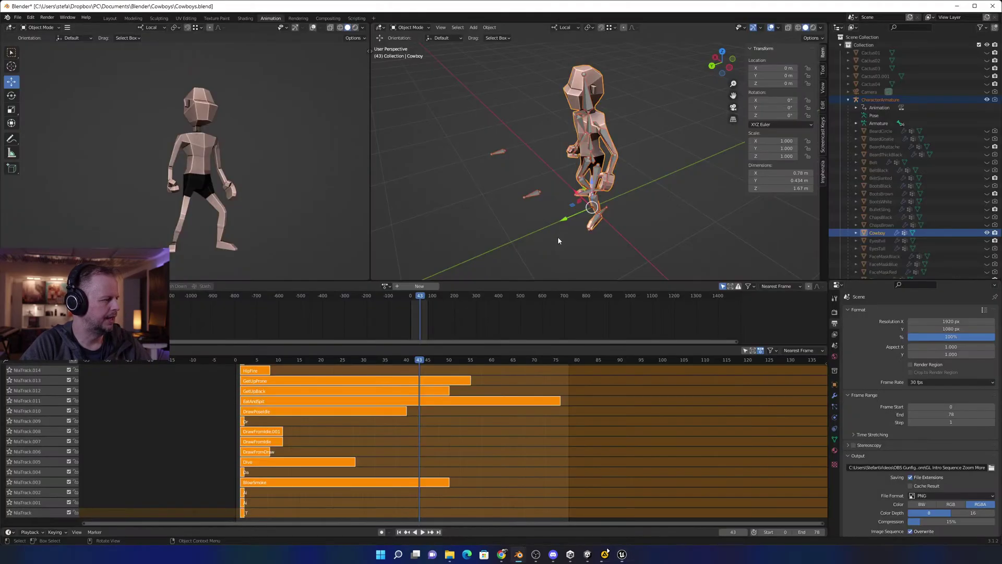
# Switch to Blender and rotate the character armature 180° about the Z axis.
pyautogui.hotkey('alt', 'Tab')
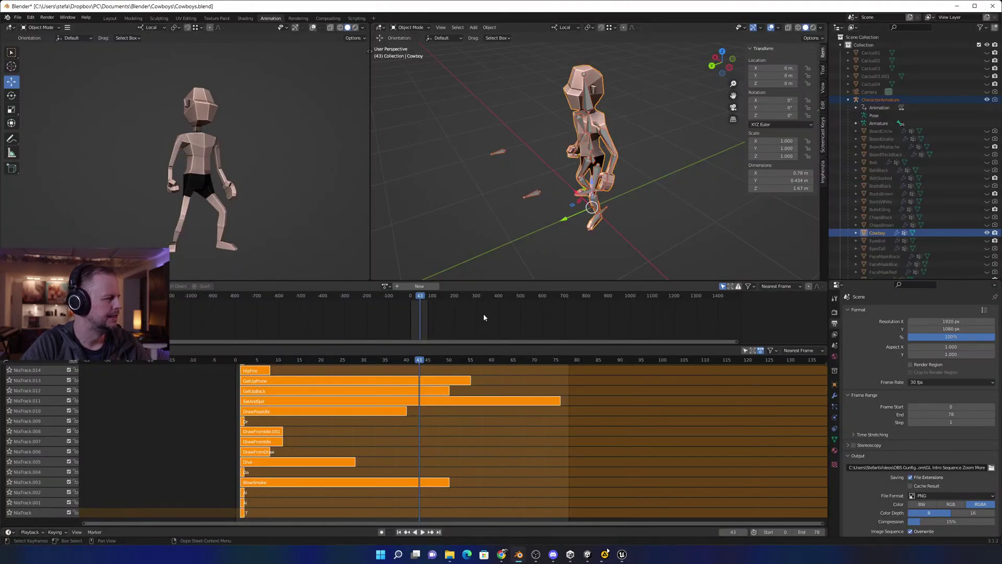
pyautogui.click(18, 20)
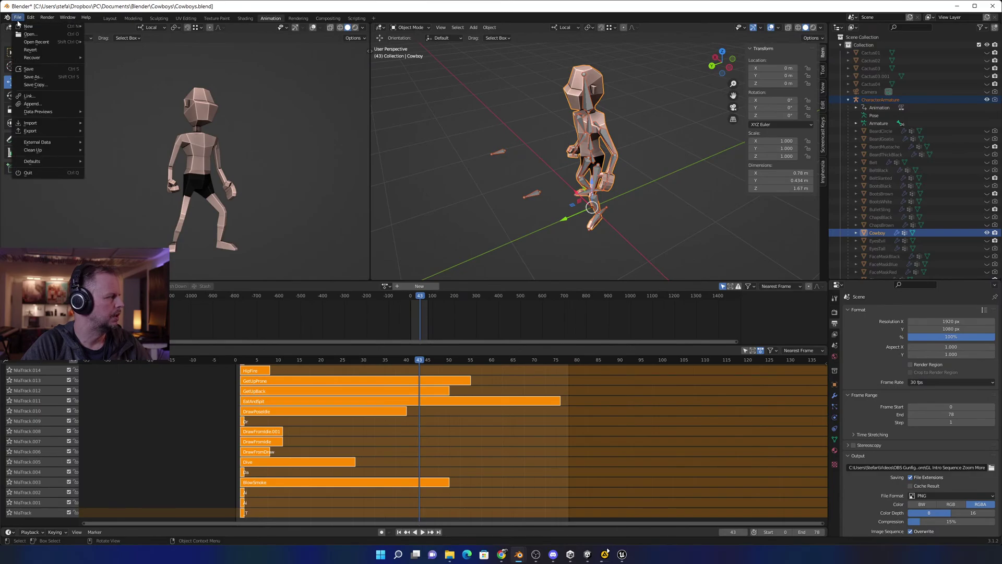
pyautogui.click(655, 181)
pyautogui.scroll(-2, 663, 187)
pyautogui.press('KP_1')
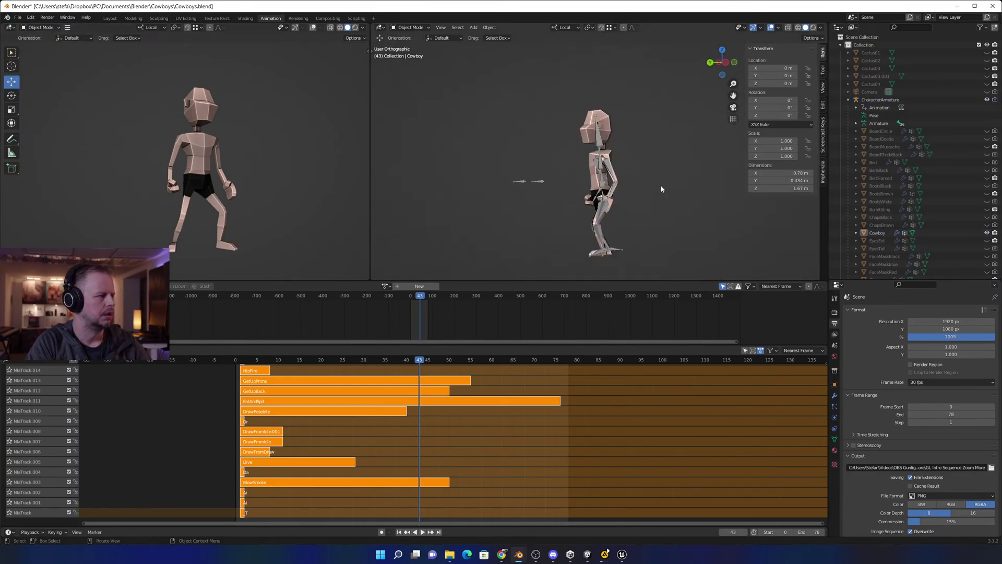
pyautogui.moveTo(682, 221); pyautogui.dragTo(641, 168, button='middle')
pyautogui.click(592, 146)
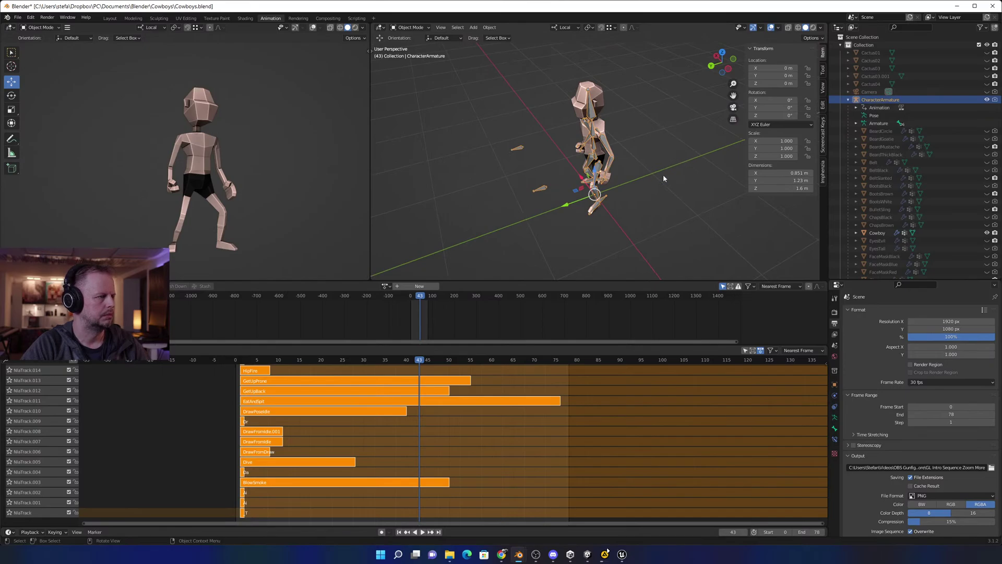
pyautogui.write('rz180')
pyautogui.press('Return')
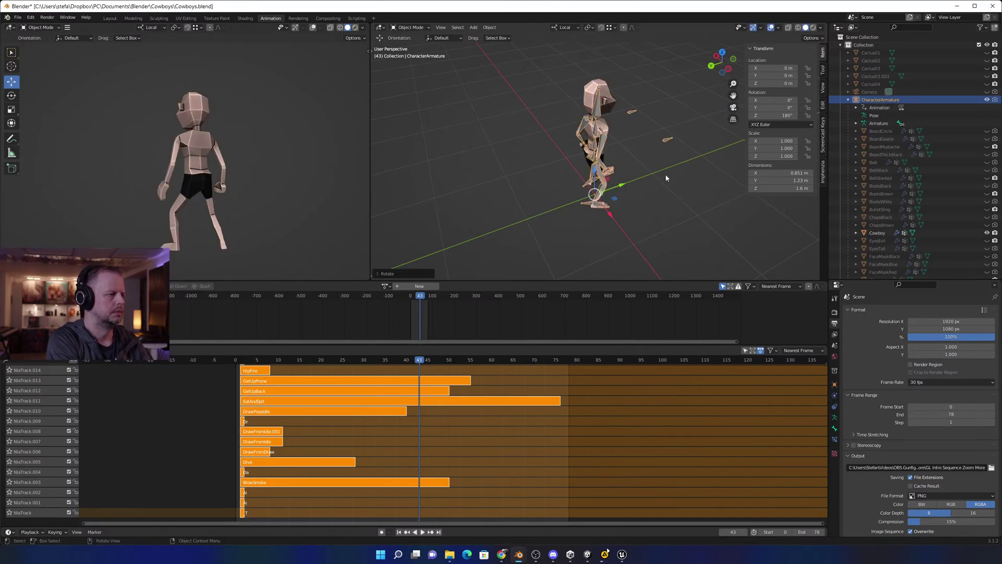
# Apply the rotation on the character armature and on the Cowboy mesh.
pyautogui.click(724, 195)
pyautogui.moveTo(724, 194); pyautogui.dragTo(679, 183, button='middle')
pyautogui.scroll(4, 679, 183)
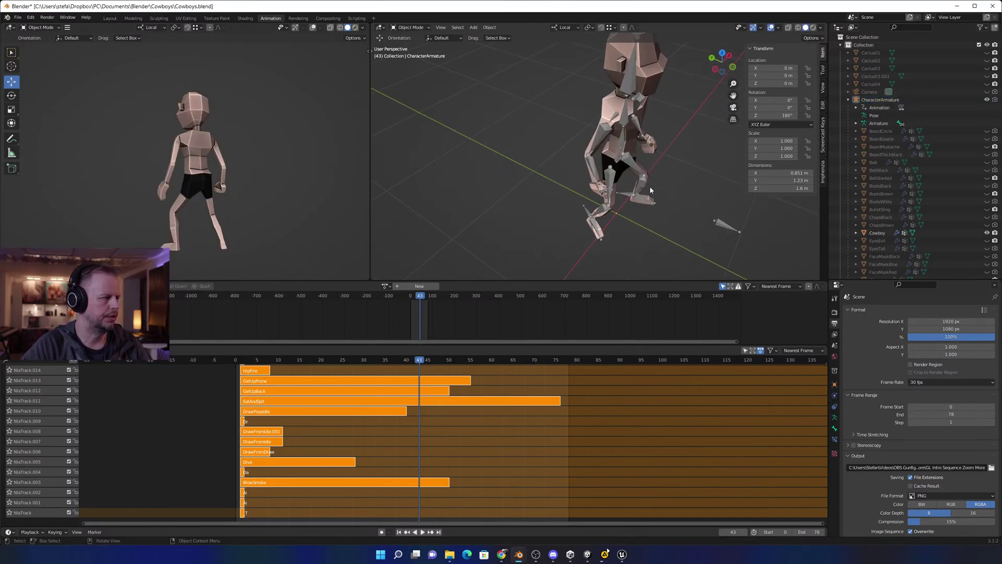
pyautogui.click(624, 142)
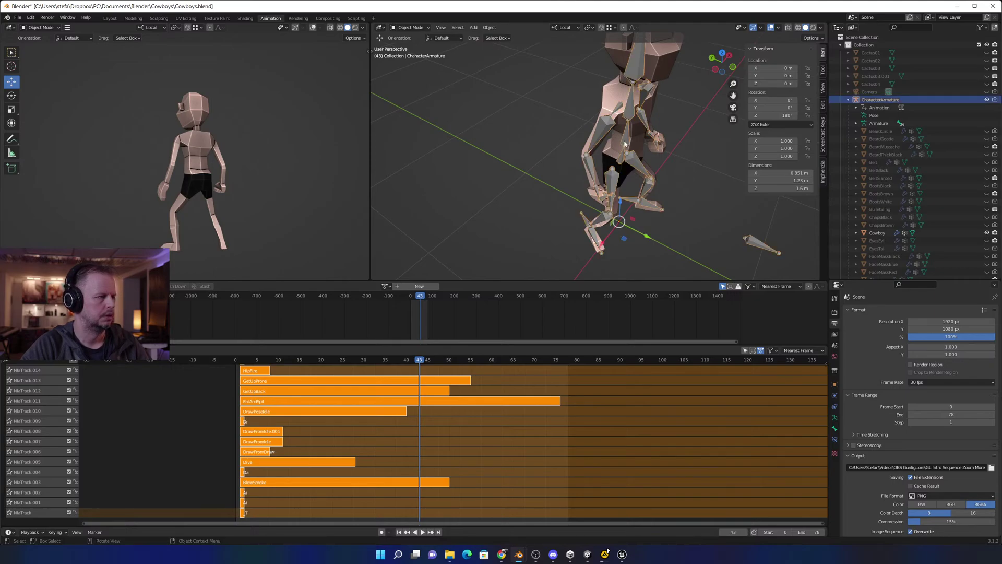
pyautogui.keyDown('alt'); pyautogui.click(624, 142); pyautogui.keyUp('alt')
pyautogui.click(606, 142)
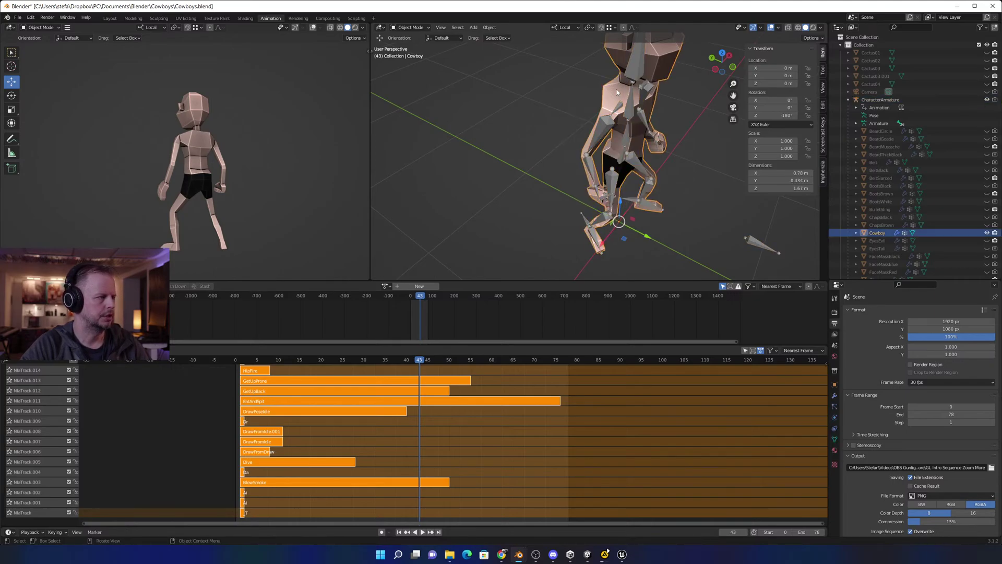
pyautogui.keyDown('alt'); pyautogui.click(616, 92); pyautogui.keyUp('alt')
pyautogui.click(603, 90)
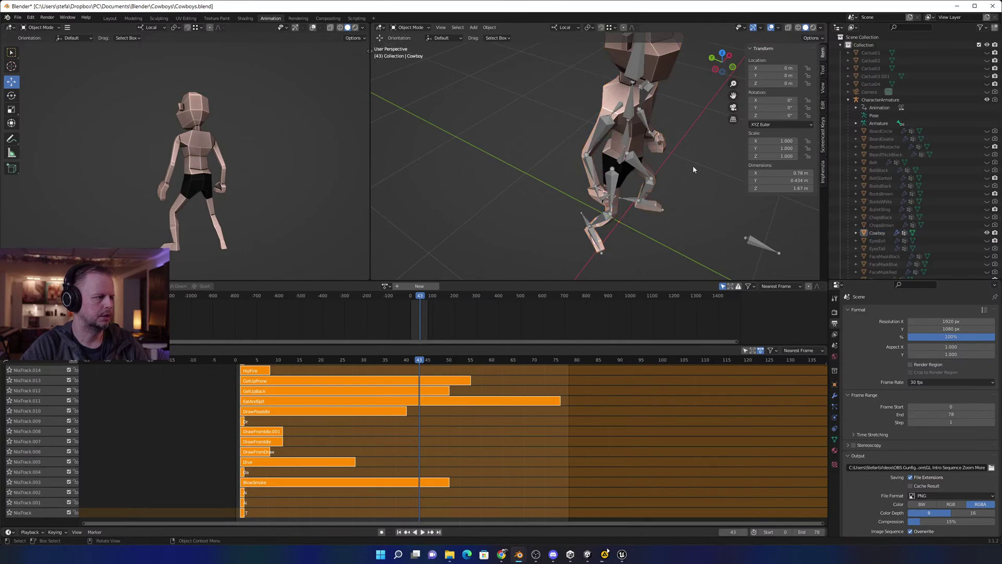
# Check the character's facing direction in front view and inspect the armature's rest pose in Edit Mode.
pyautogui.press('KP_1')
pyautogui.scroll(-3, 652, 159)
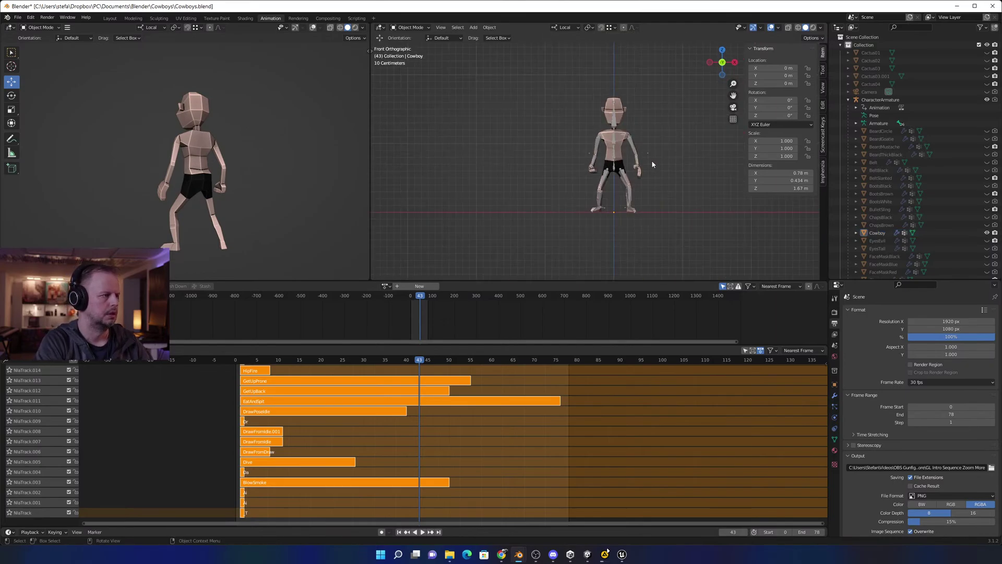
pyautogui.moveTo(542, 155); pyautogui.dragTo(619, 155, button='middle')
pyautogui.click(619, 155)
pyautogui.press('Tab')
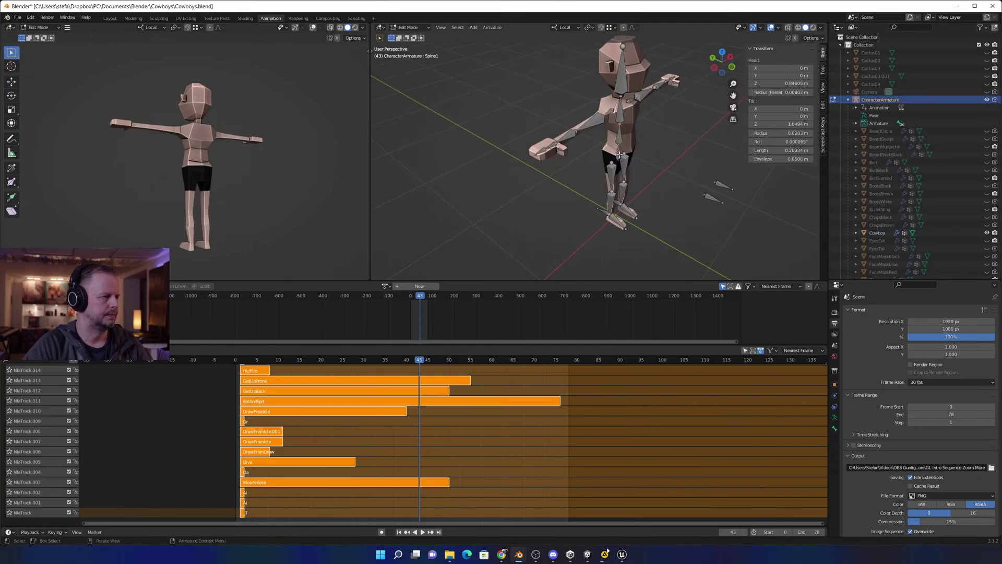
pyautogui.press('Tab')
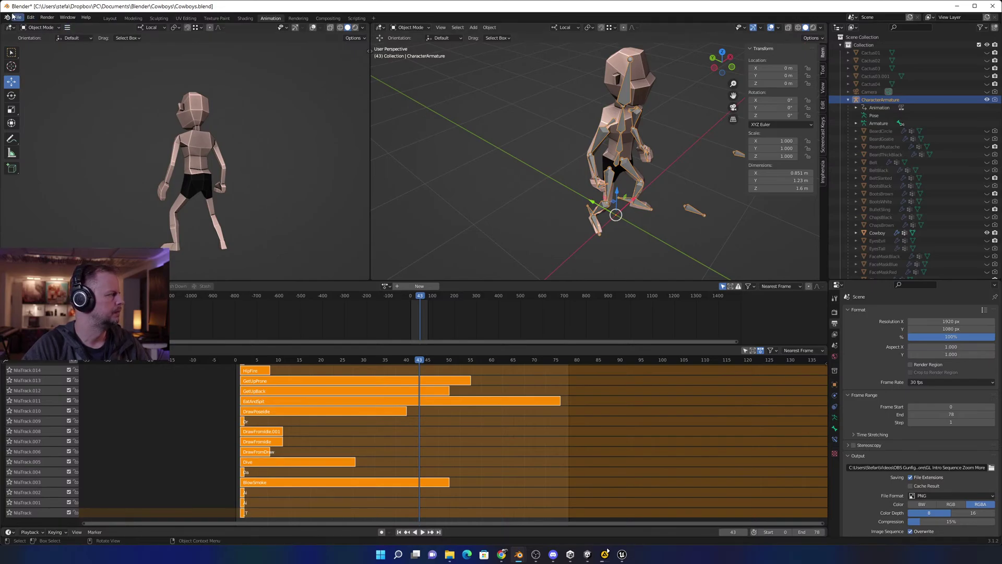
# Set the transform orientation to View, after trying Global and Gimbal.
pyautogui.press('z')
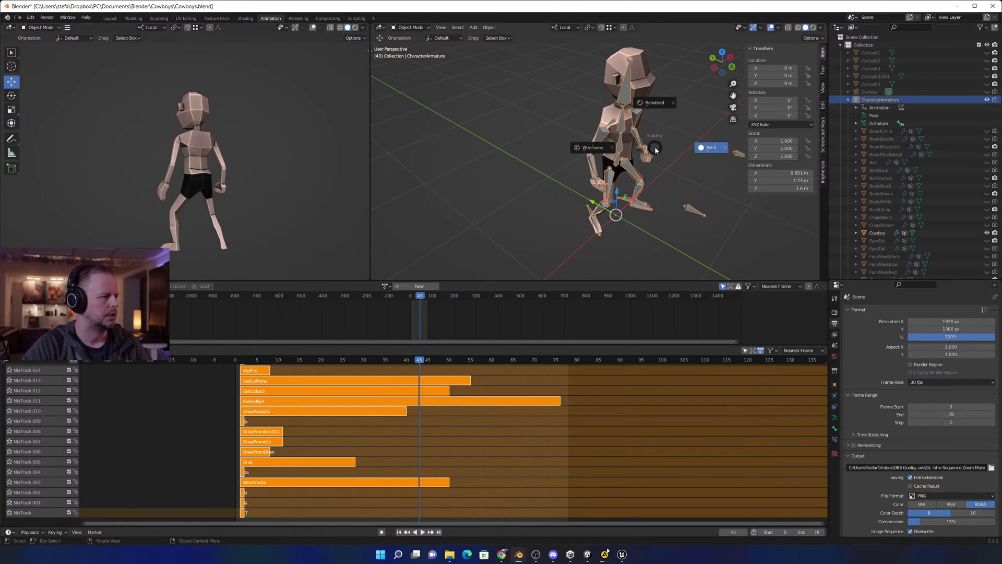
pyautogui.press('.')
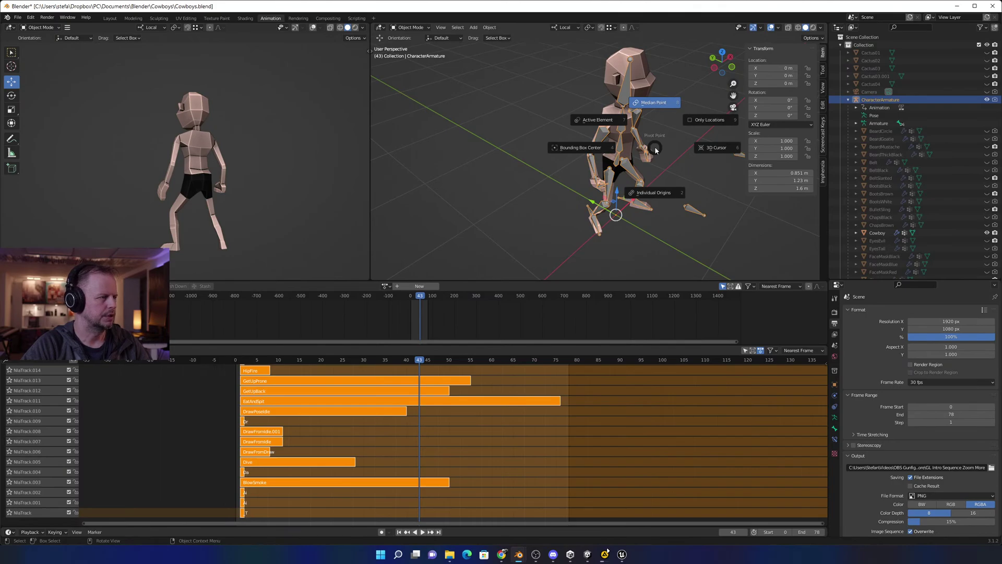
pyautogui.press(',')
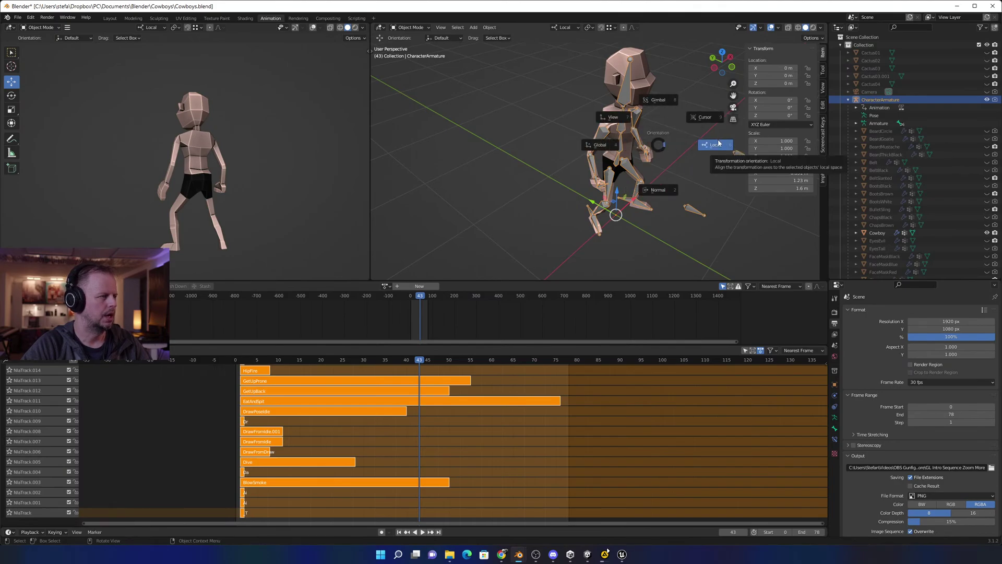
pyautogui.click(602, 145)
pyautogui.click(685, 233)
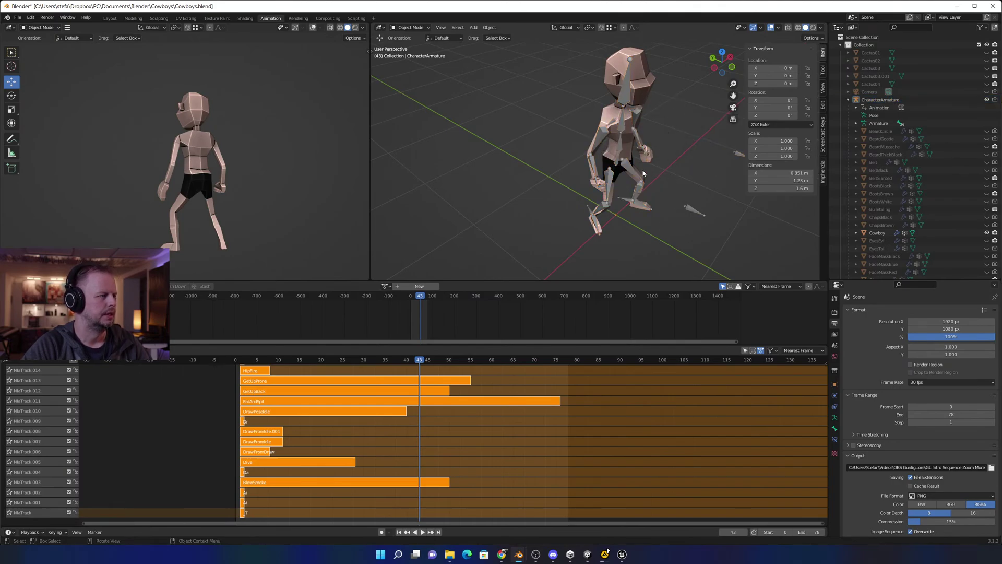
pyautogui.press(',')
pyautogui.click(655, 87)
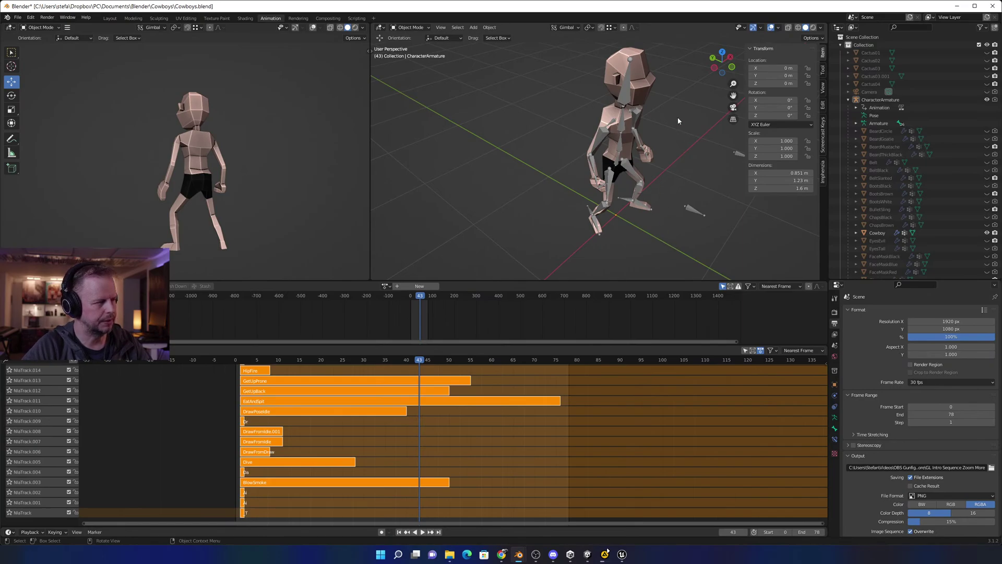
pyautogui.press(',')
pyautogui.click(608, 121)
# Set the transform pivot point to Individual Origins and bring up the transform orientation options with the armature selected.
pyautogui.press('.')
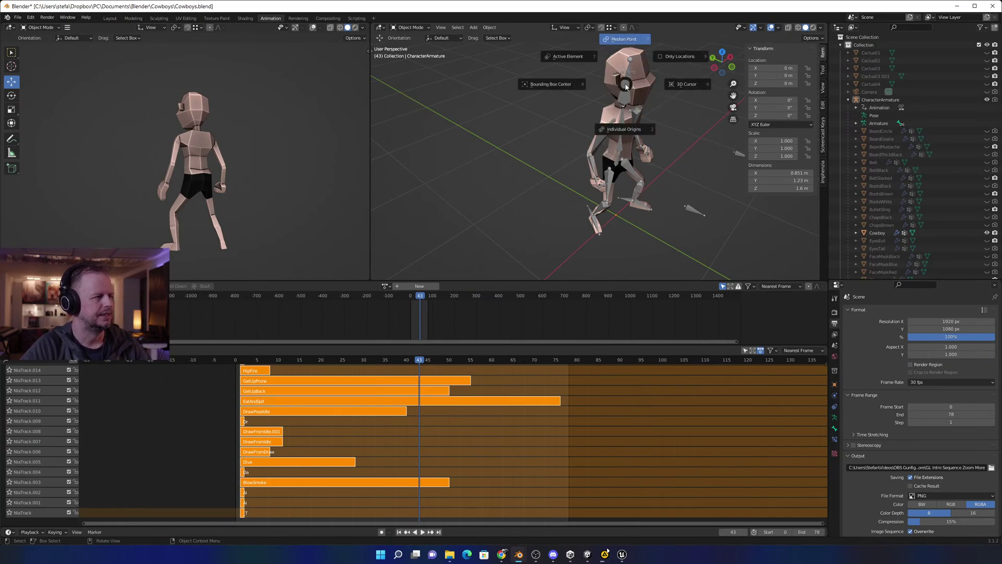
pyautogui.click(623, 129)
pyautogui.click(620, 146)
pyautogui.press('.')
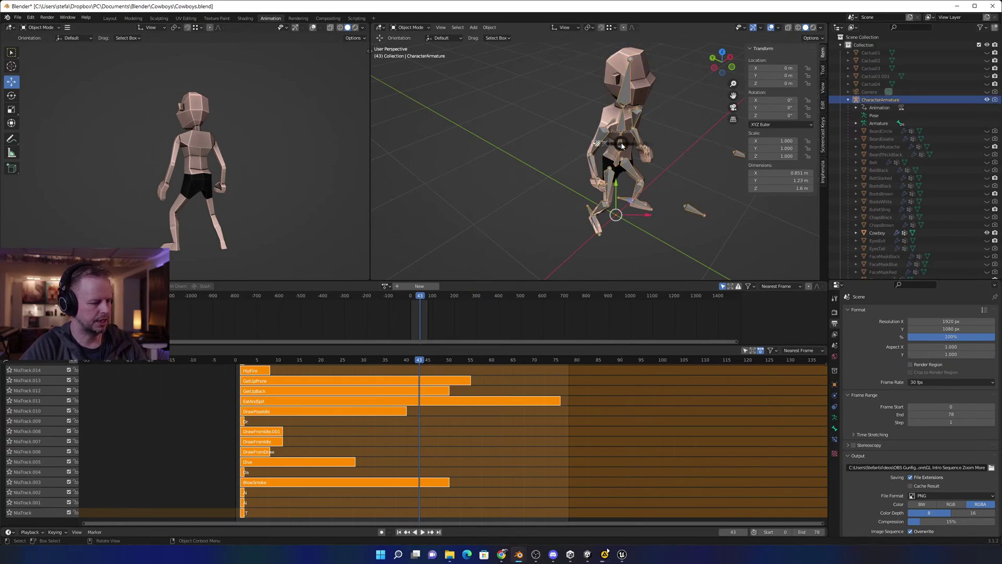
pyautogui.click(606, 150)
pyautogui.press(',')
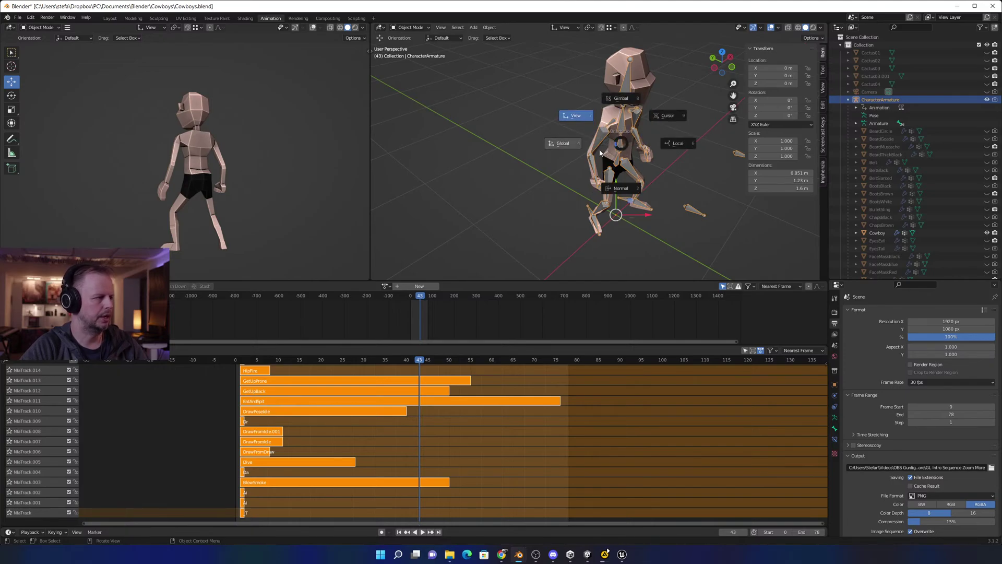
# Set the transform orientation for the character armature to Global.
pyautogui.click(676, 146)
pyautogui.click(629, 193)
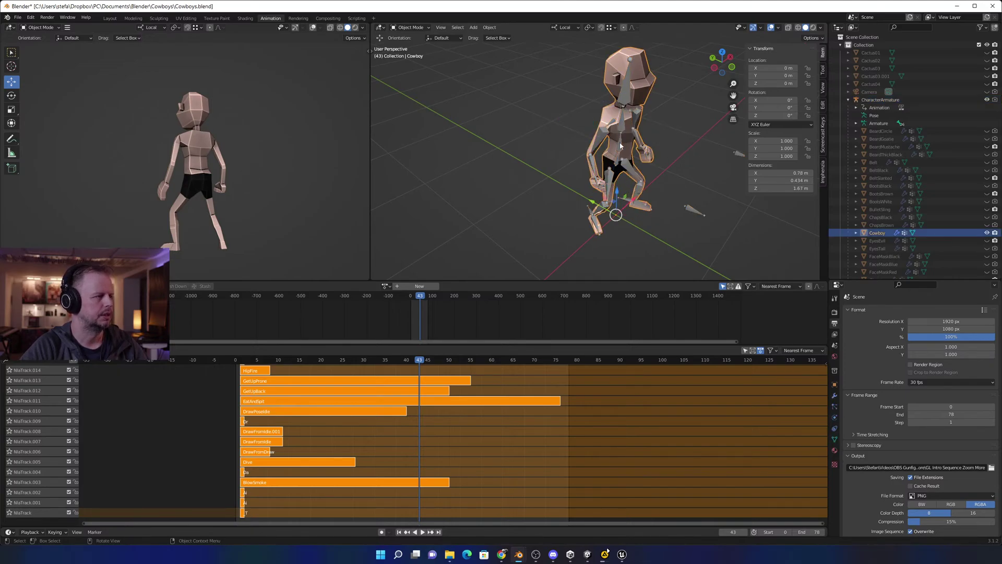
pyautogui.click(619, 143)
pyautogui.press(',')
pyautogui.click(678, 165)
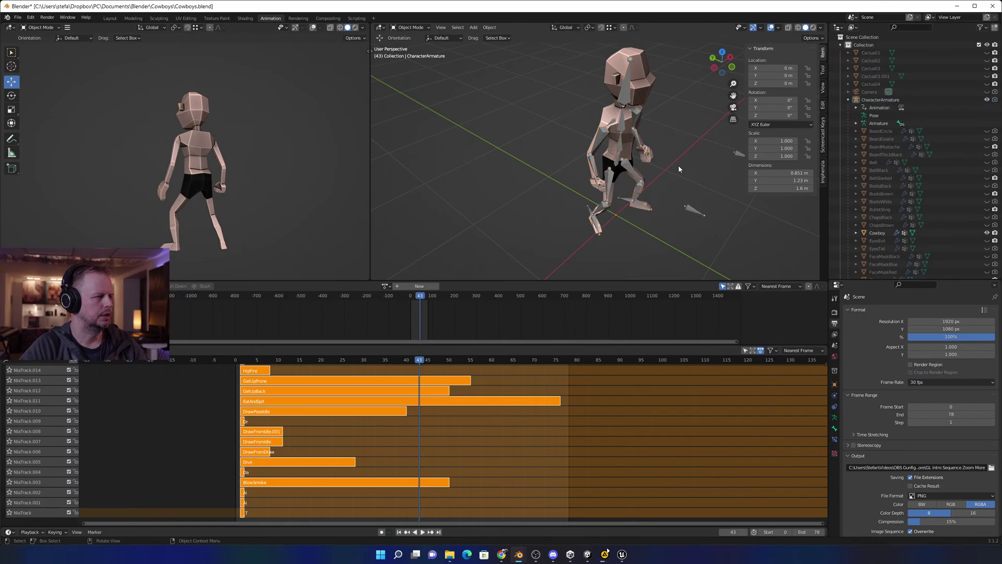
# Select the Cowboy mesh together with CharacterArmature and save the Blender file.
pyautogui.moveTo(678, 165); pyautogui.dragTo(682, 154, button='middle')
pyautogui.click(639, 128)
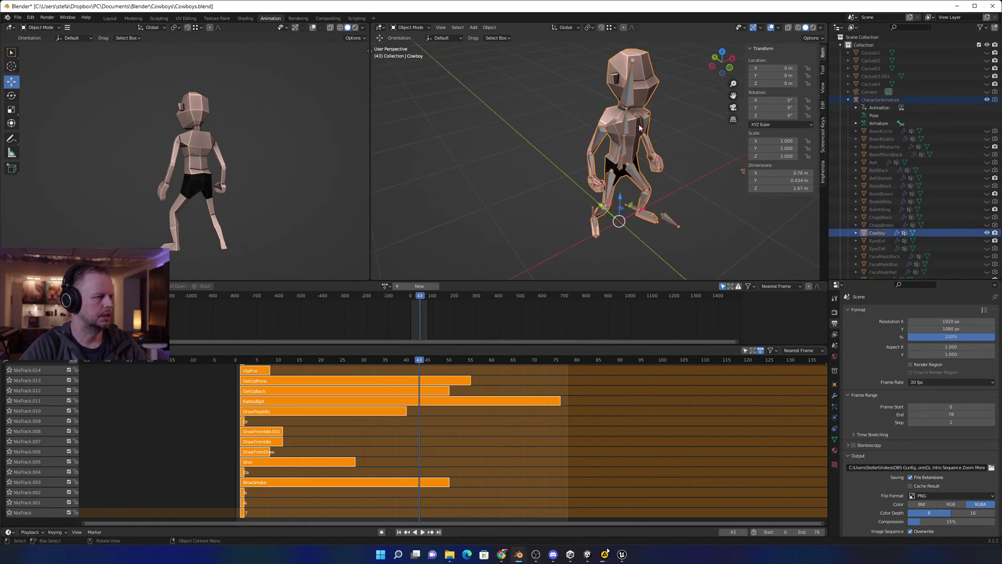
pyautogui.hotkey('ctrl', 's')
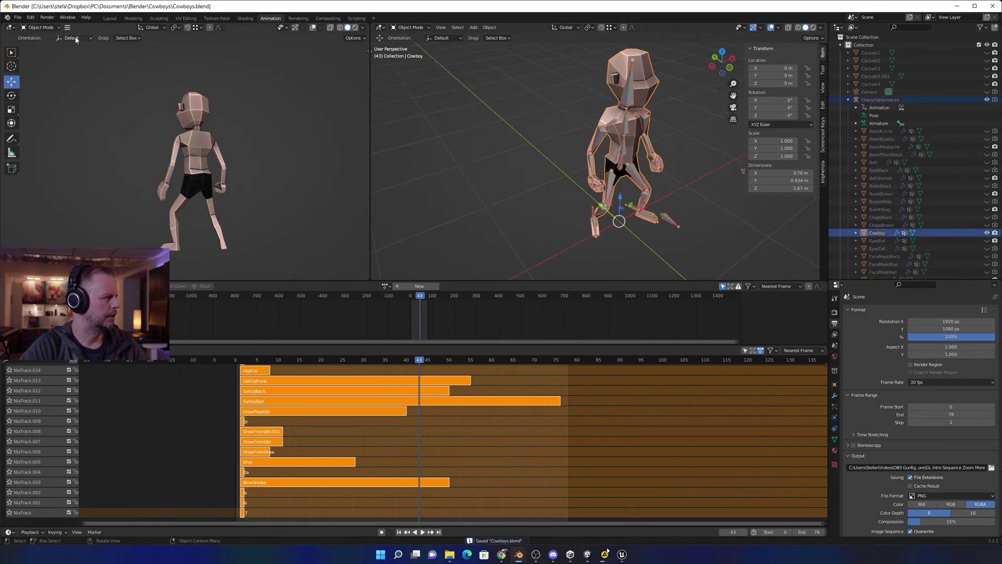
# Start an FBX export of the selected objects into the Cowboys Exports folder.
pyautogui.click(17, 17)
pyautogui.moveTo(50, 131)
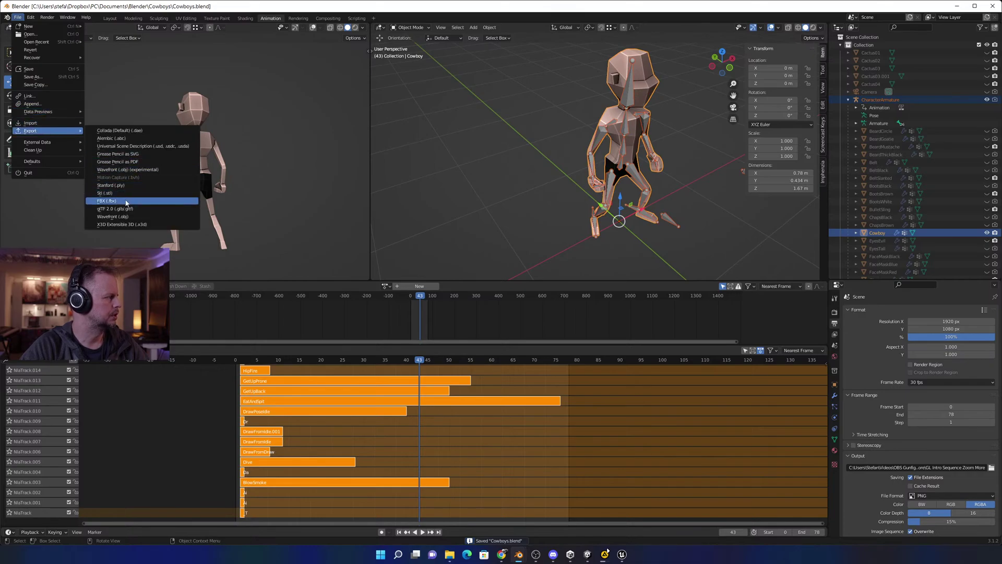
pyautogui.click(110, 200)
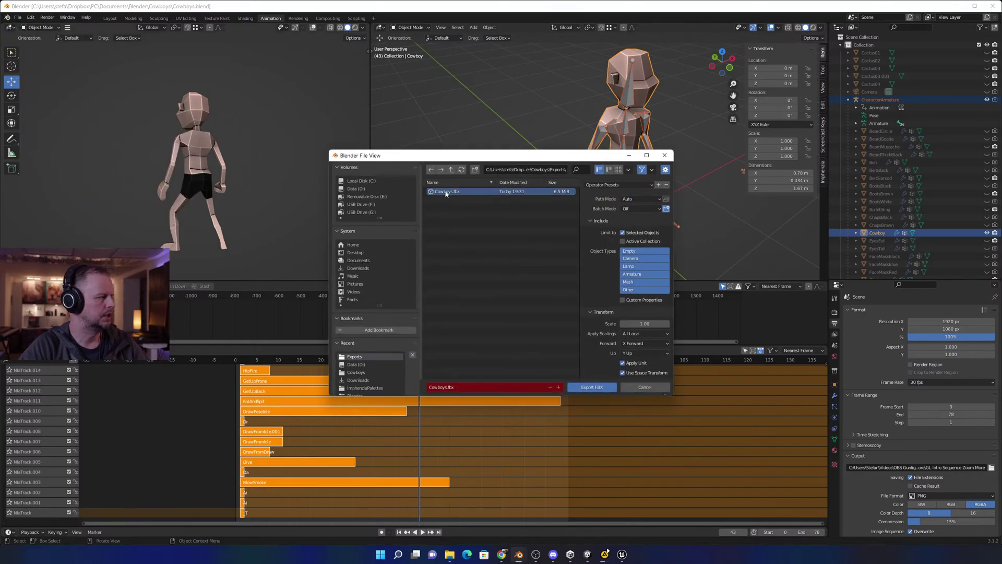
# Delete the old Cowboys.fbx from the Exports folder in File Explorer, and export the selection from Blender as Cowboys.fbx.
pyautogui.press('super+Tab')
pyautogui.click(569, 224)
pyautogui.moveTo(471, 228); pyautogui.dragTo(286, 92)
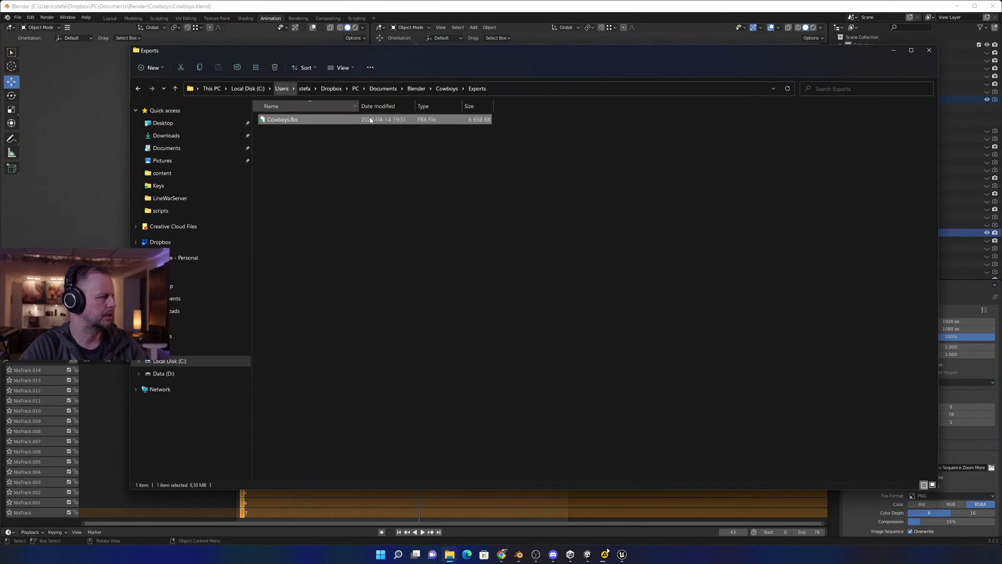
pyautogui.press('Delete')
pyautogui.hotkey('alt', 'Tab')
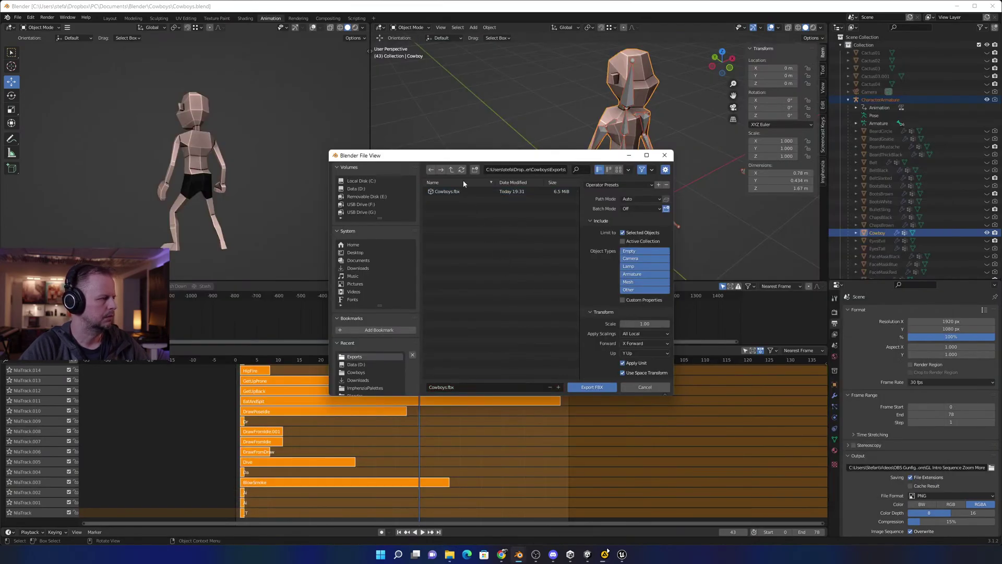
pyautogui.click(592, 387)
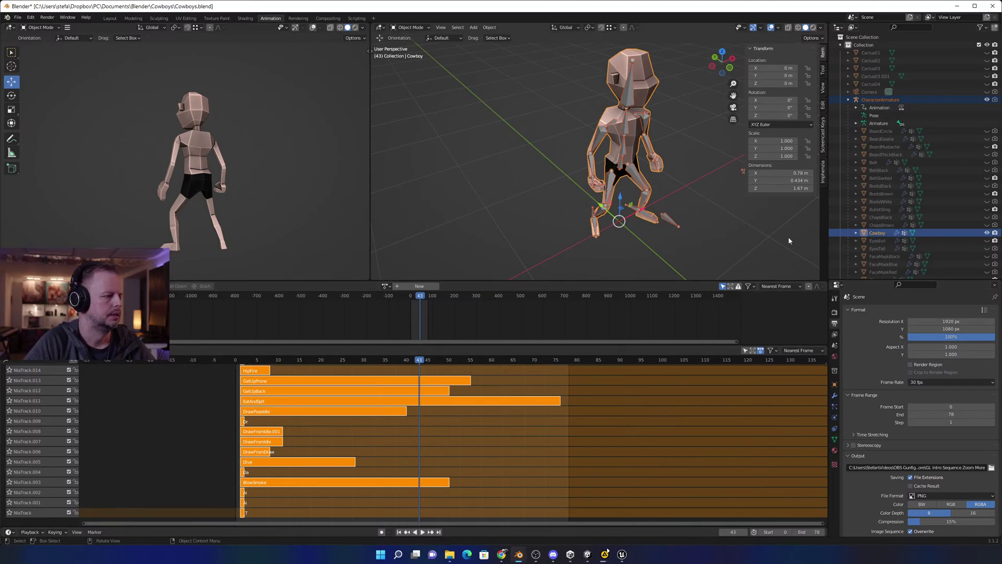
# Switch to Unreal Editor and import all of Cowboys.fbx from the Exports folder into the Characters/Cowboy folder with Import Animations off.
pyautogui.click(956, 6)
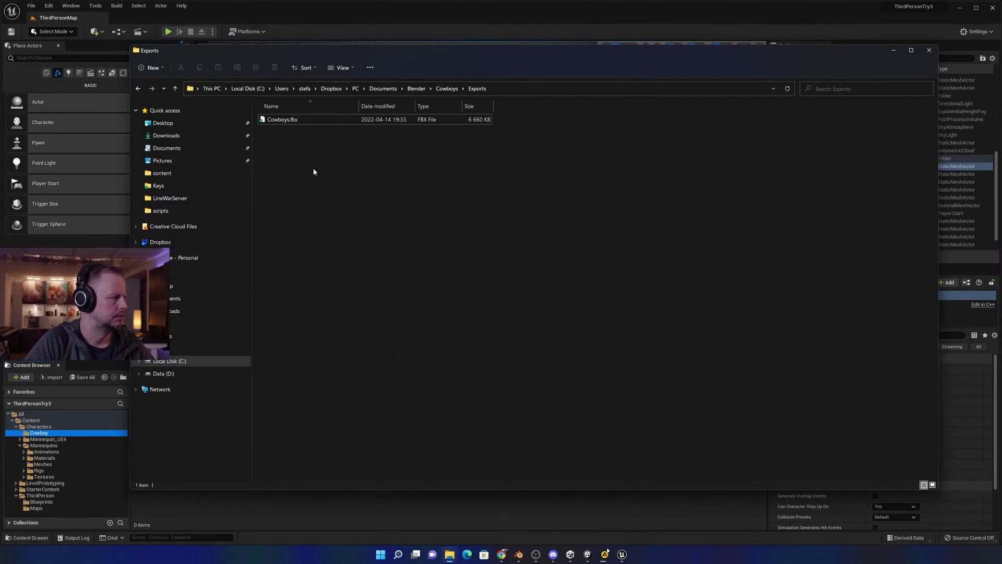
pyautogui.moveTo(298, 120); pyautogui.dragTo(514, 416)
pyautogui.hotkey('alt', 'Tab')
pyautogui.hotkey('alt', 'Tab')
pyautogui.hotkey('alt', 'Tab')
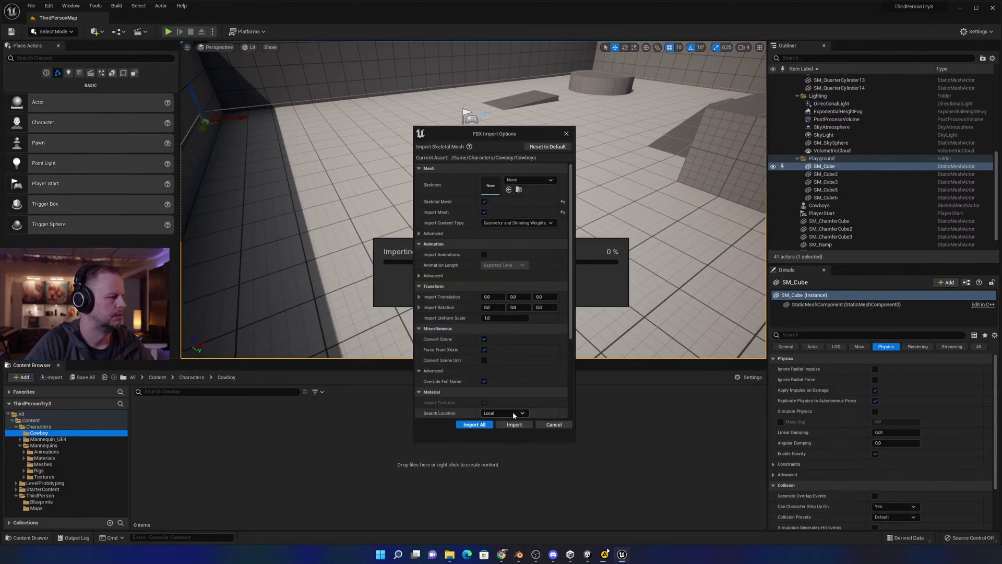
pyautogui.click(473, 424)
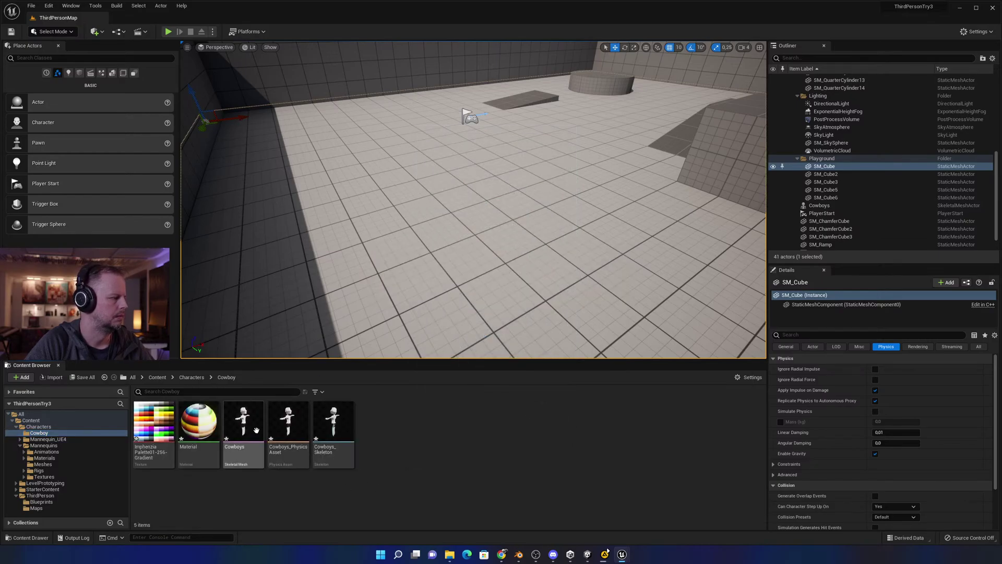
# Place the Cowboys skeletal mesh on the level floor near the player start and inspect it up close.
pyautogui.moveTo(243, 422); pyautogui.dragTo(429, 252)
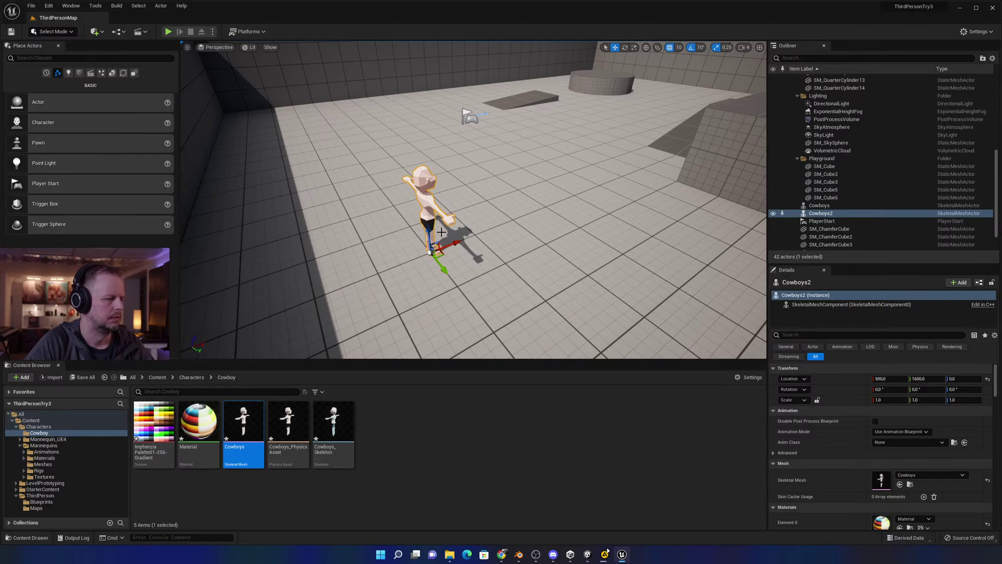
pyautogui.click(447, 240)
pyautogui.click(426, 214)
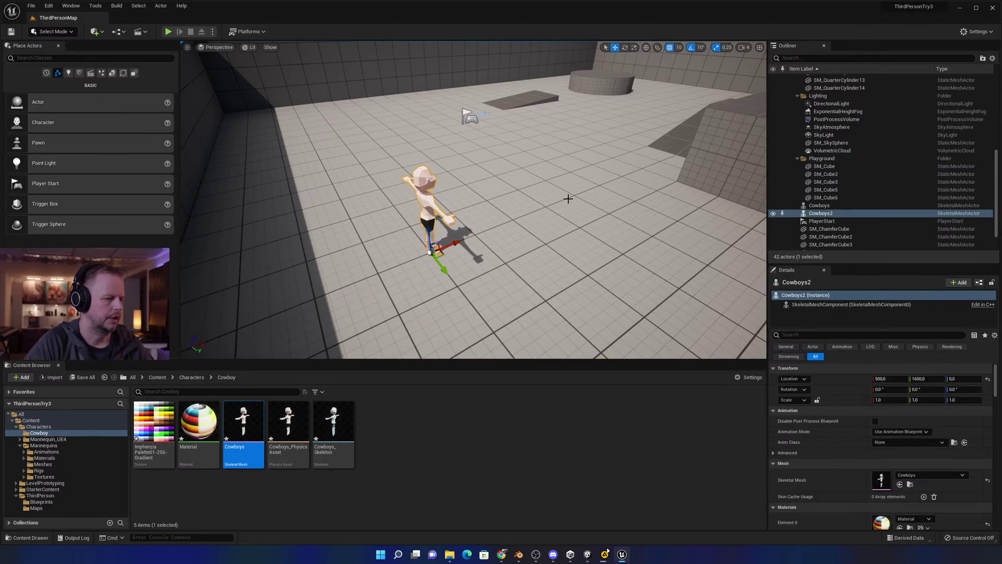
pyautogui.scroll(6, 522, 207)
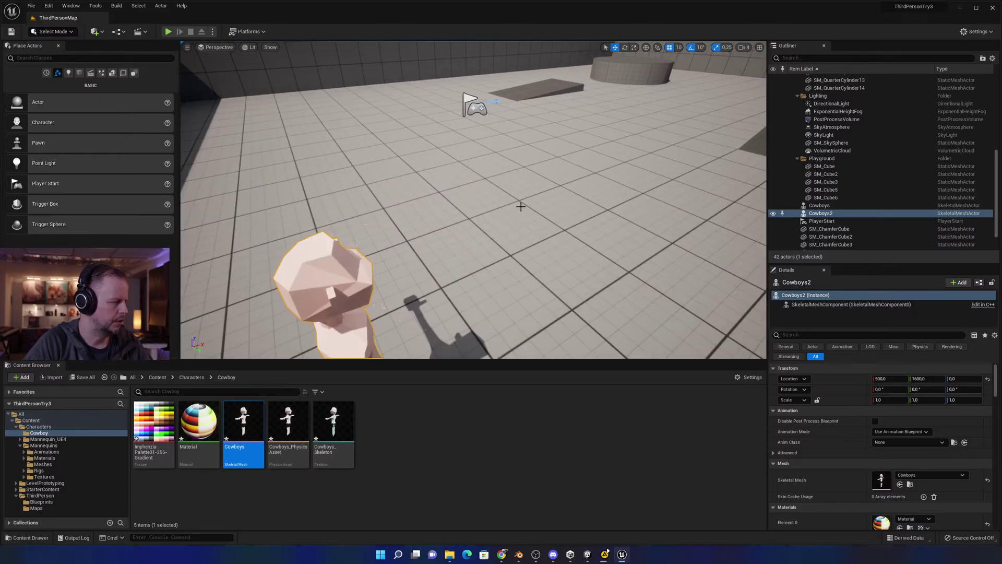
pyautogui.scroll(-4, 500, 245)
pyautogui.moveTo(477, 243); pyautogui.dragTo(524, 220, button='right')
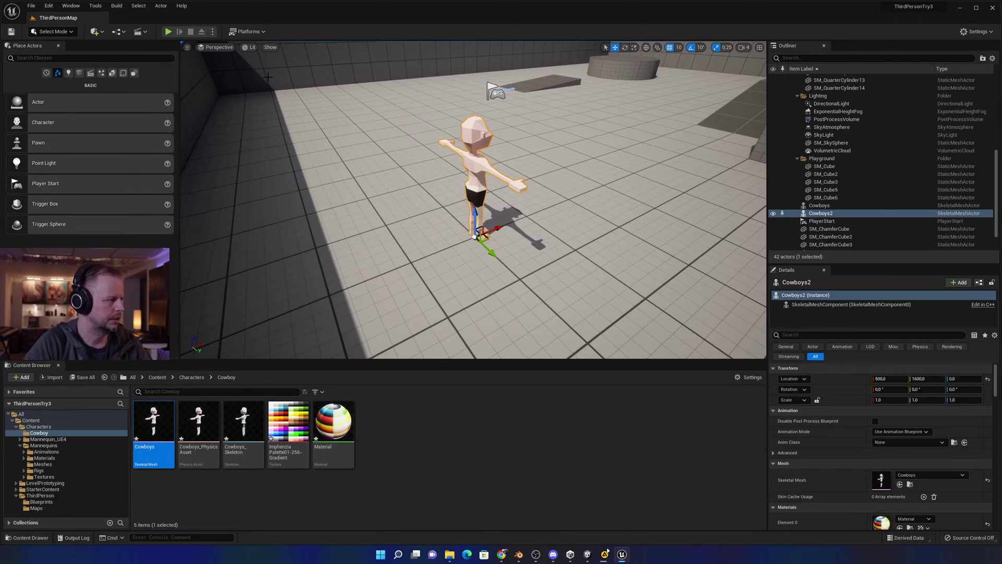
# Play the level, run the mannequin over to the cowboy to compare the two characters, and stop playing.
pyautogui.click(168, 31)
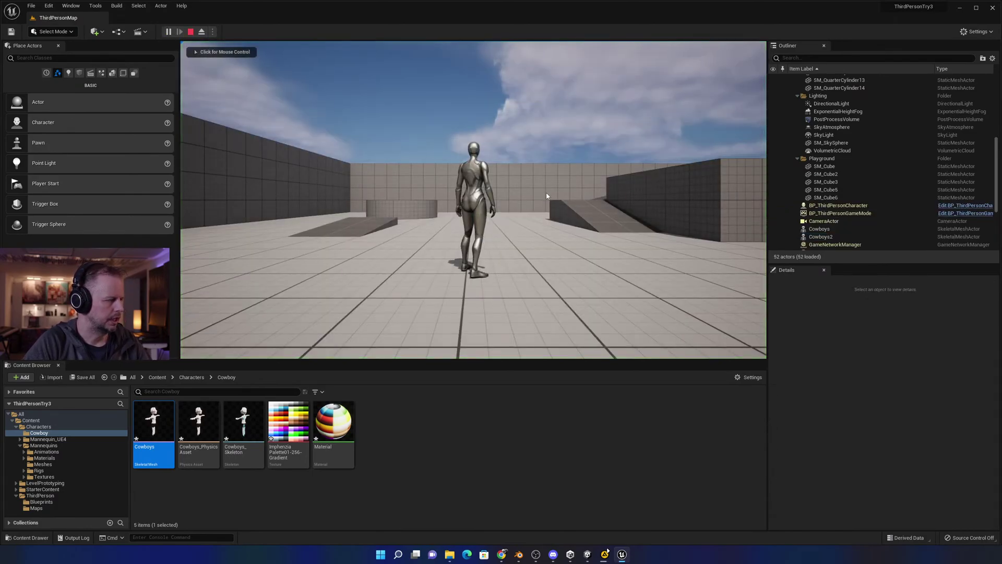
pyautogui.press('w')
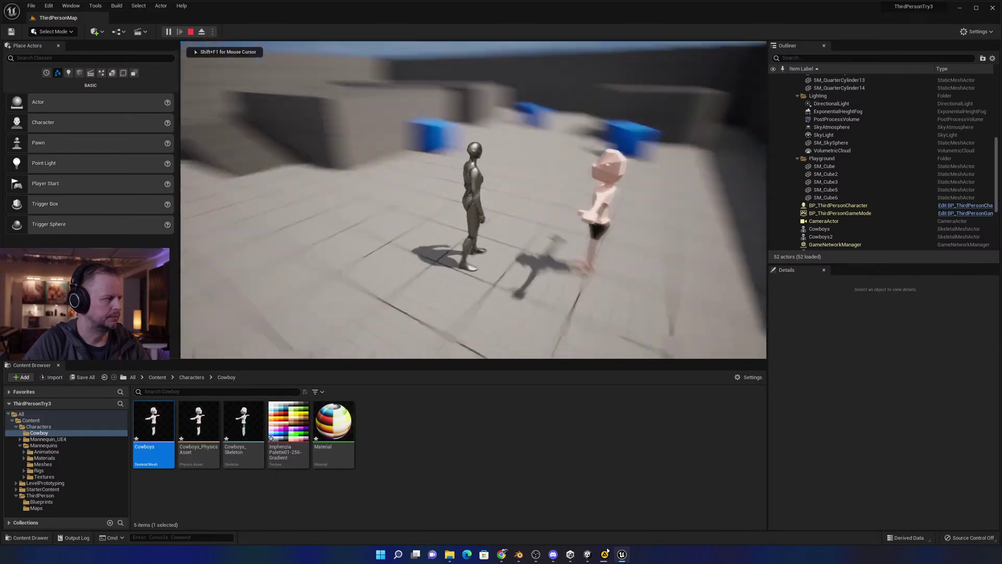
pyautogui.press('s')
pyautogui.press('Escape')
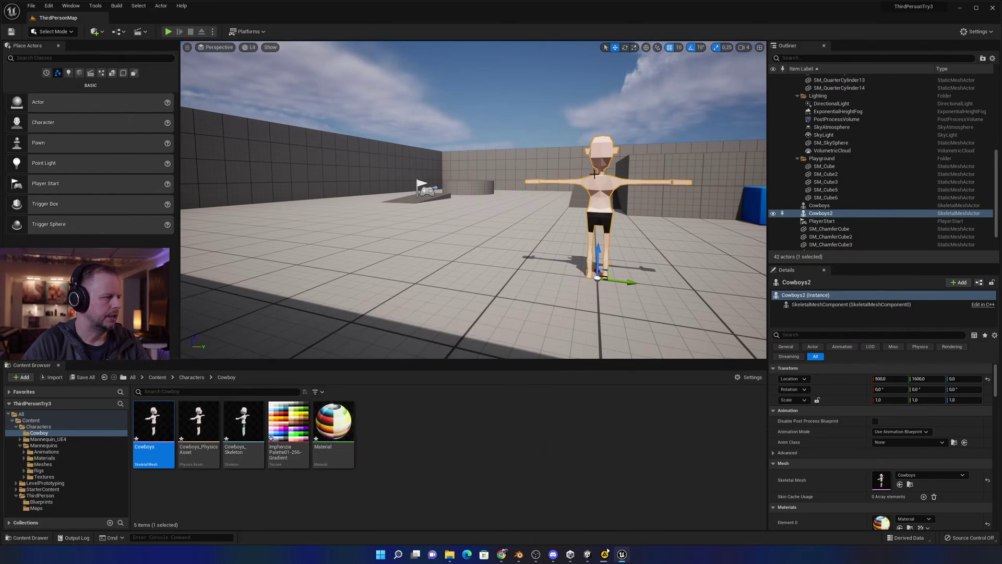
pyautogui.click(401, 482)
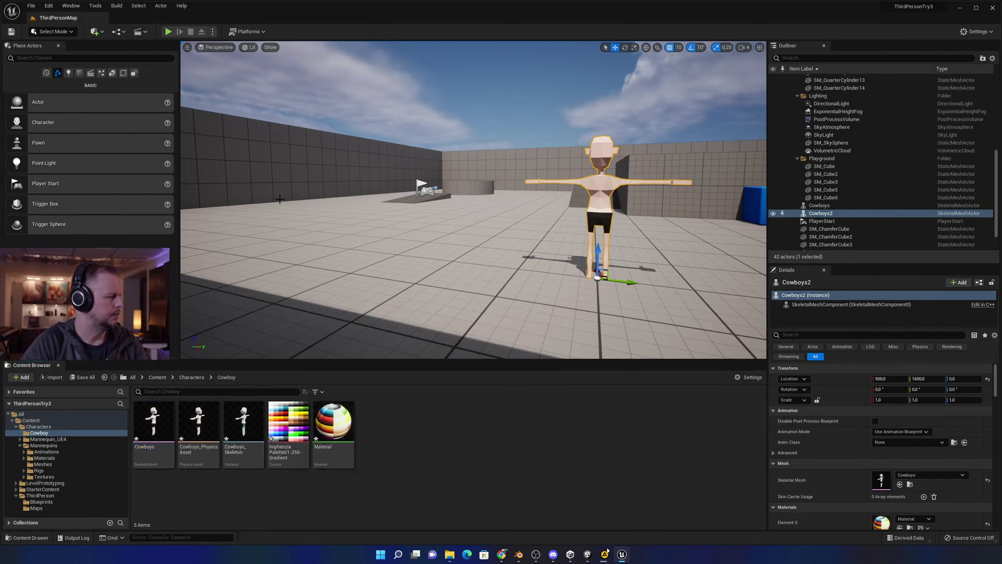
# Switch to Blender, check the FBX export's Bake Animation options with NLA Strips enabled, and export the selection again over Cowboys.fbx.
pyautogui.hotkey('alt', 'Tab')
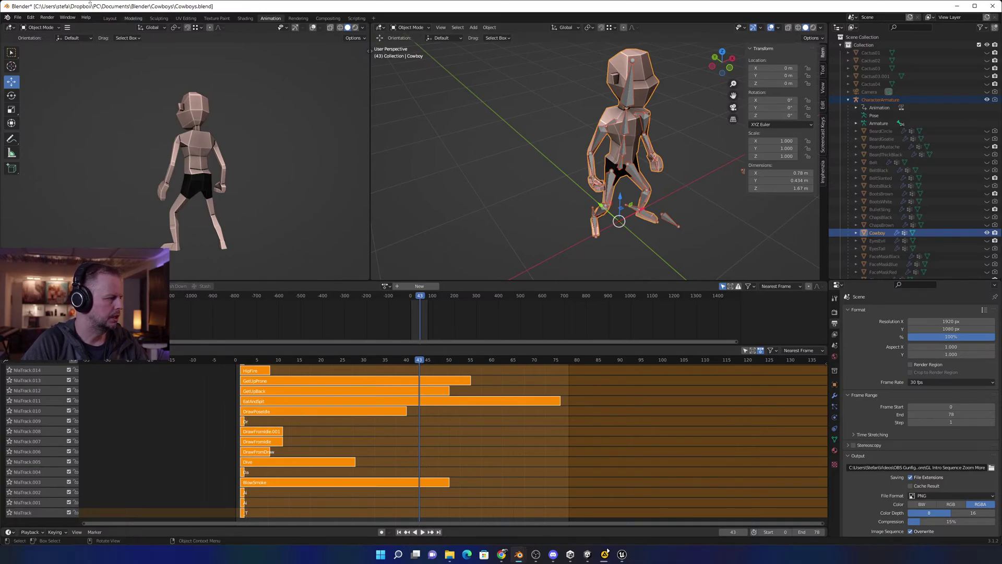
pyautogui.click(18, 17)
pyautogui.moveTo(47, 130)
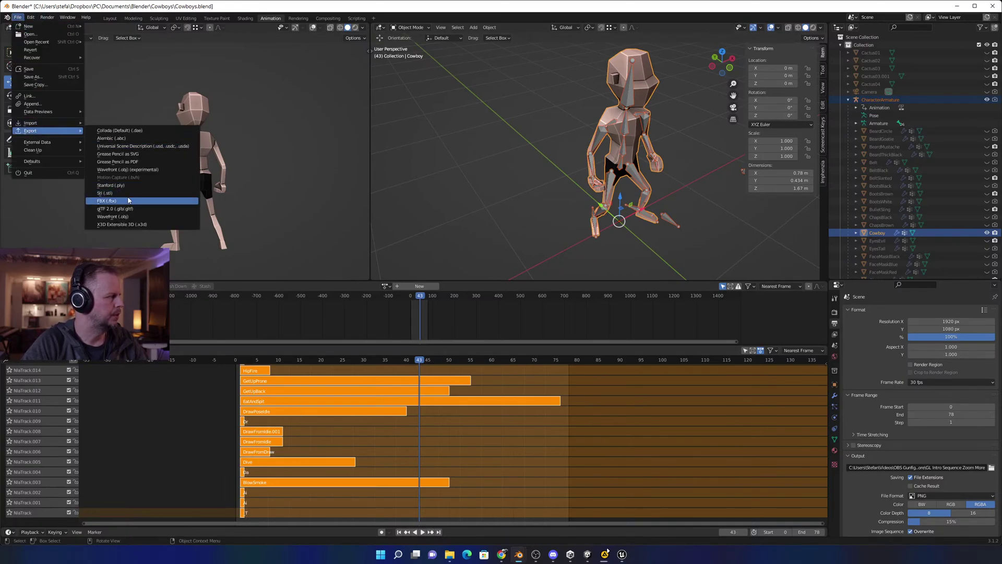
pyautogui.click(115, 201)
pyautogui.click(459, 192)
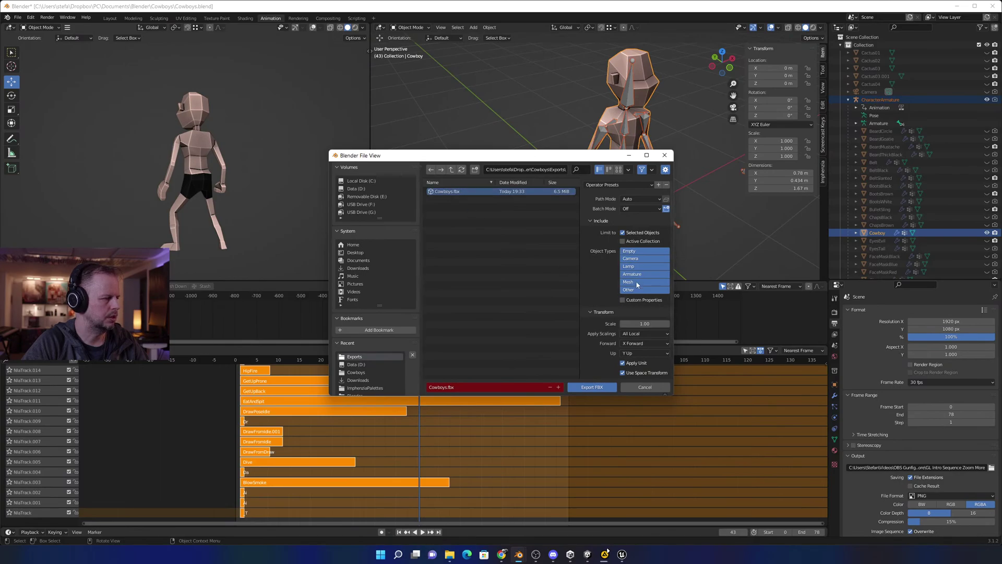
pyautogui.scroll(-2, 600, 339)
pyautogui.click(604, 375)
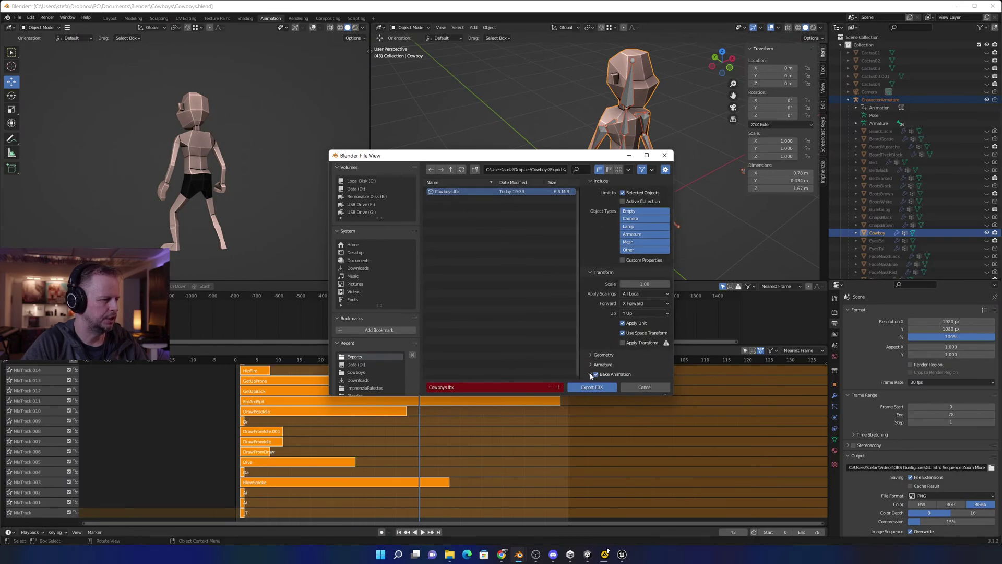
pyautogui.scroll(-3, 610, 326)
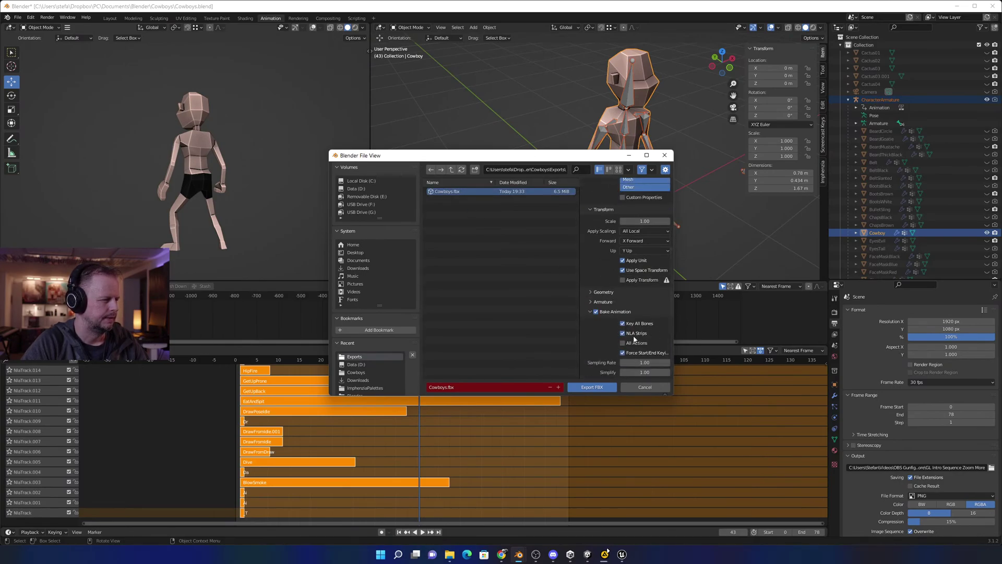
pyautogui.click(592, 387)
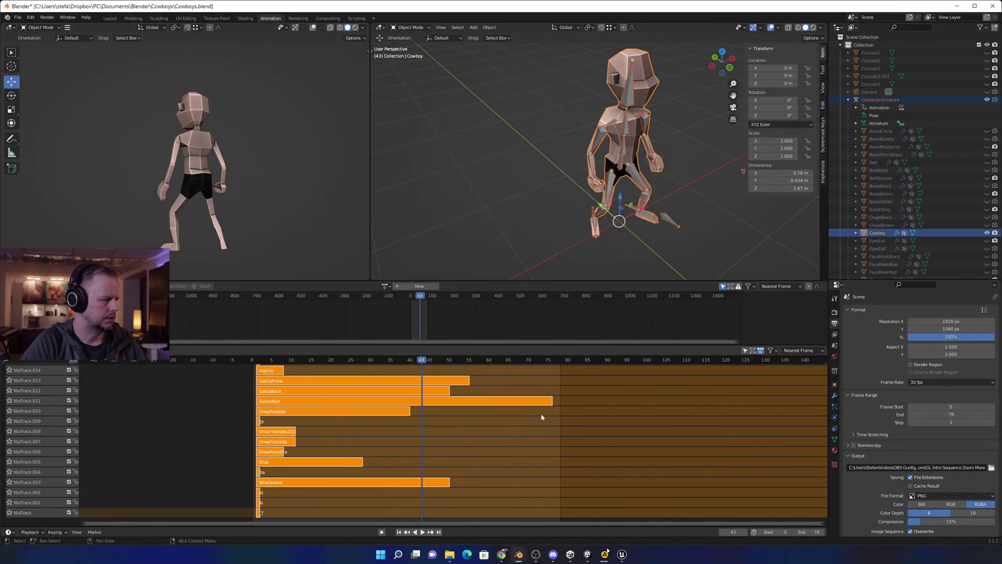
# Check the modification date of Cowboys.fbx in the Exports folder in File Explorer, and return to Blender.
pyautogui.hotkey('alt', 'Tab')
pyautogui.hotkey('alt', 'Tab')
pyautogui.click(460, 213)
pyautogui.click(273, 124)
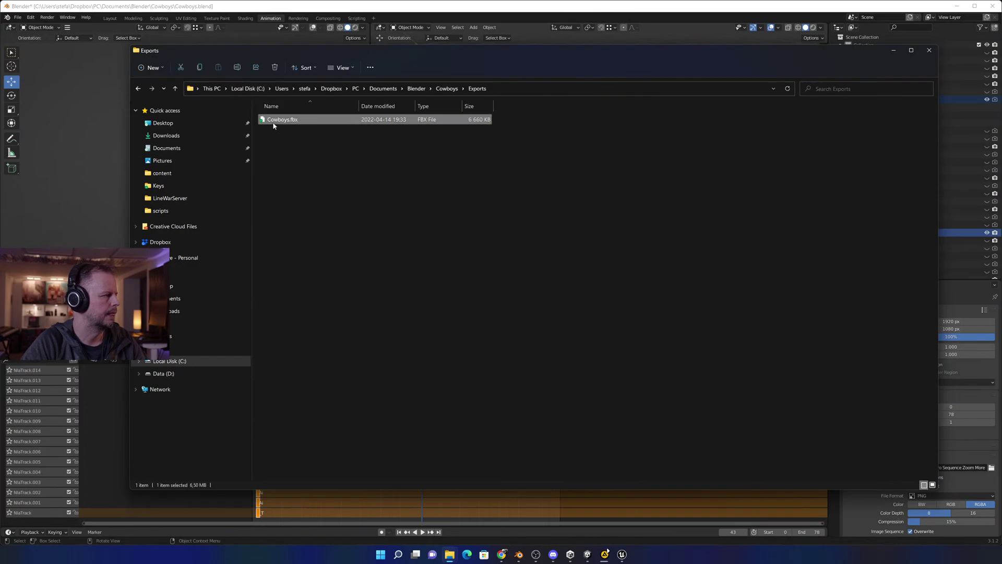
pyautogui.click(347, 180)
pyautogui.hotkey('alt', 'Tab')
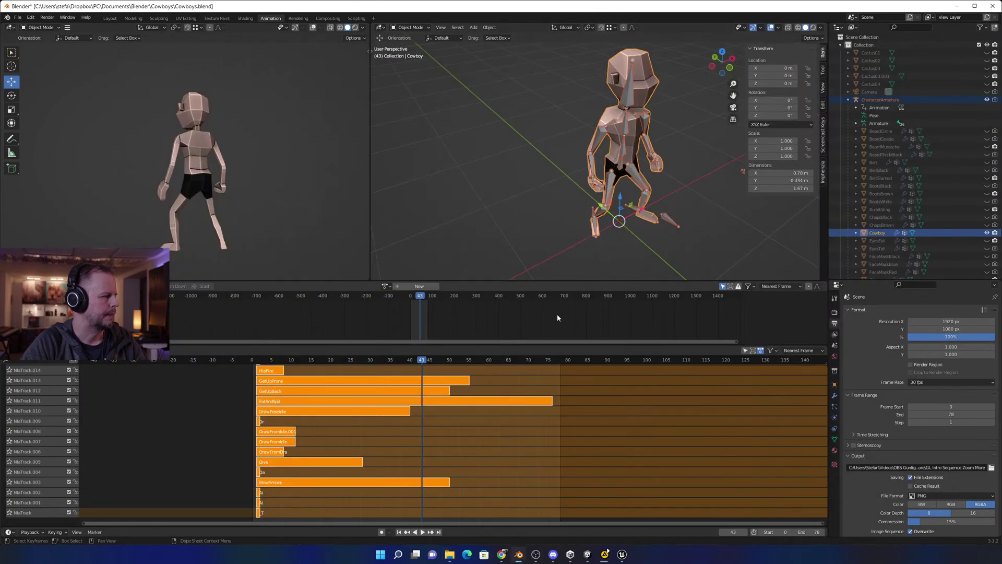
# Switch to Unreal Editor and delete all imported assets, from the Cowboys mesh to Material, in the Cowboy folder.
pyautogui.hotkey('alt', 'Tab')
pyautogui.hotkey('alt', 'Tab')
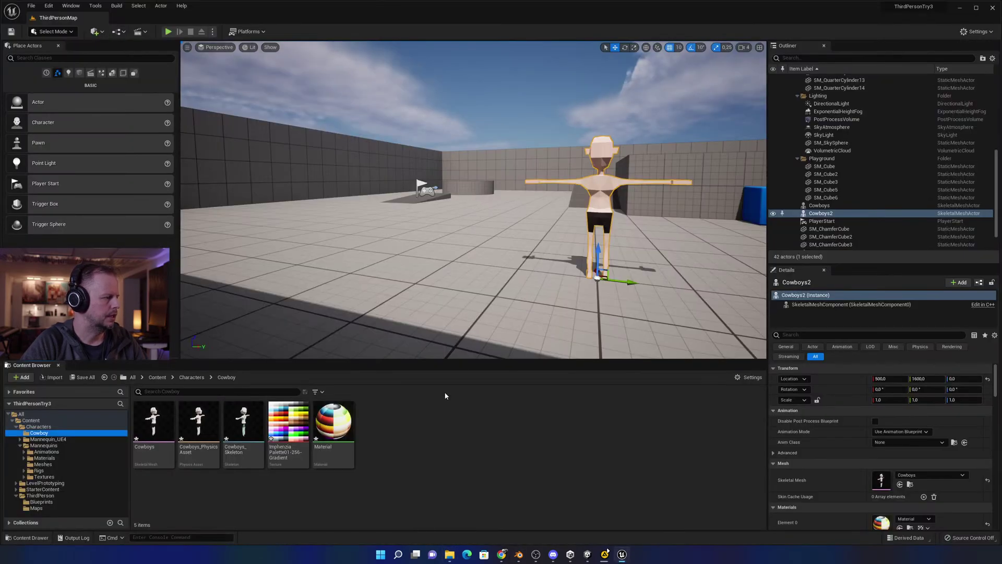
pyautogui.click(156, 413)
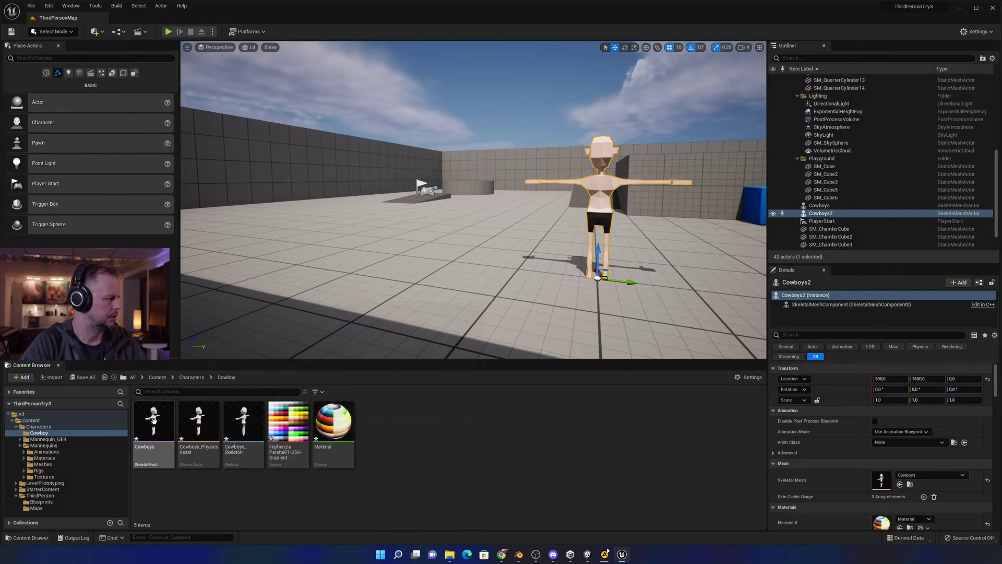
pyautogui.keyDown('shift'); pyautogui.click(333, 423); pyautogui.keyUp('shift')
pyautogui.press('Delete')
pyautogui.click(445, 401)
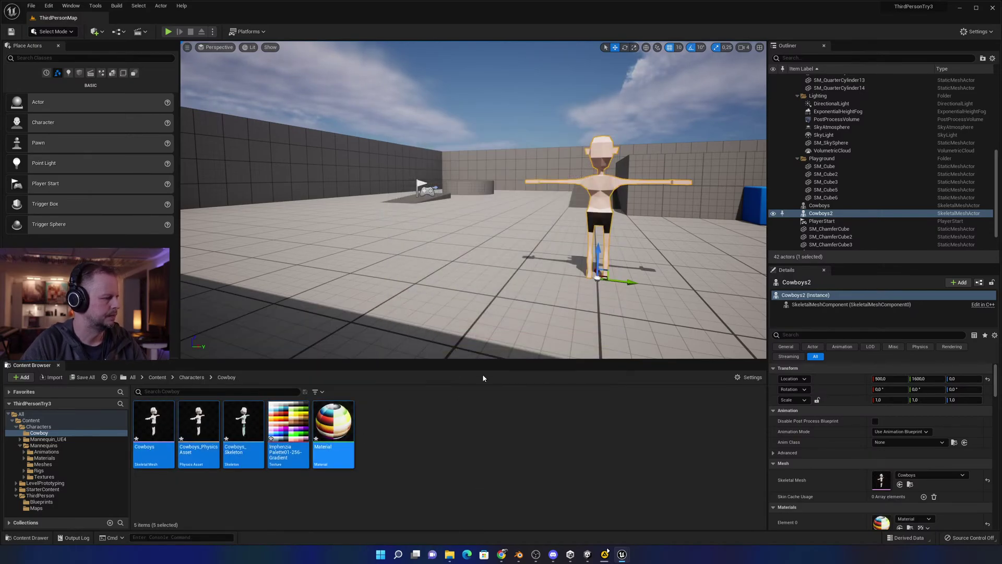
# Import all of Cowboys.fbx from the Exports folder into the emptied Cowboy folder with Import Animations enabled.
pyautogui.hotkey('alt', 'Tab')
pyautogui.moveTo(297, 119); pyautogui.dragTo(405, 411)
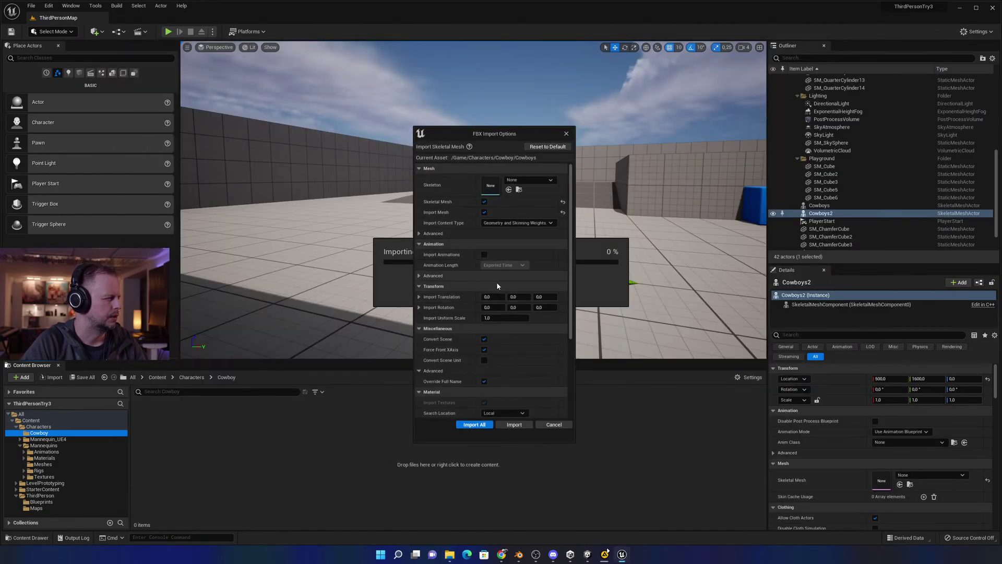
pyautogui.scroll(-5, 470, 343)
pyautogui.scroll(3, 470, 334)
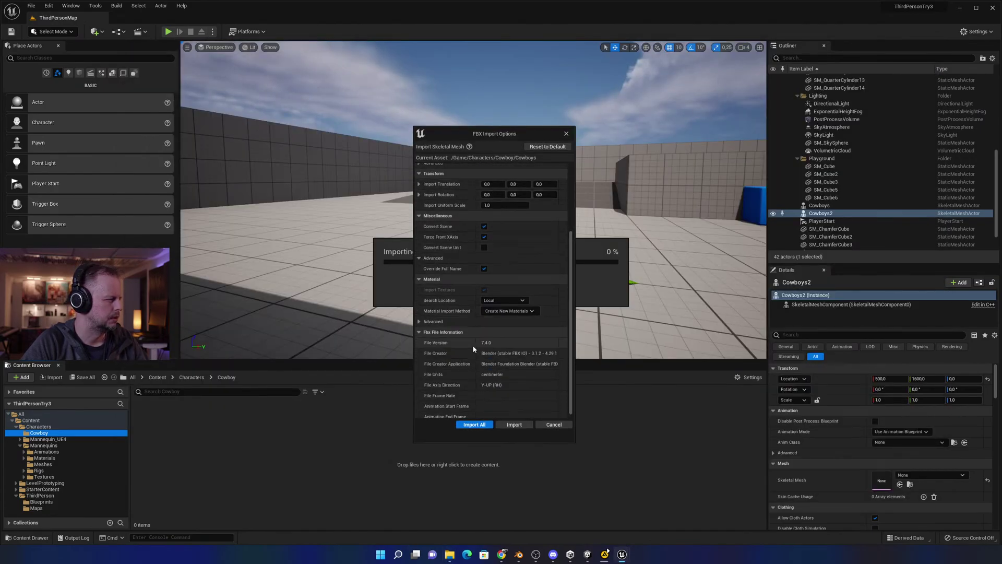
pyautogui.scroll(2, 459, 285)
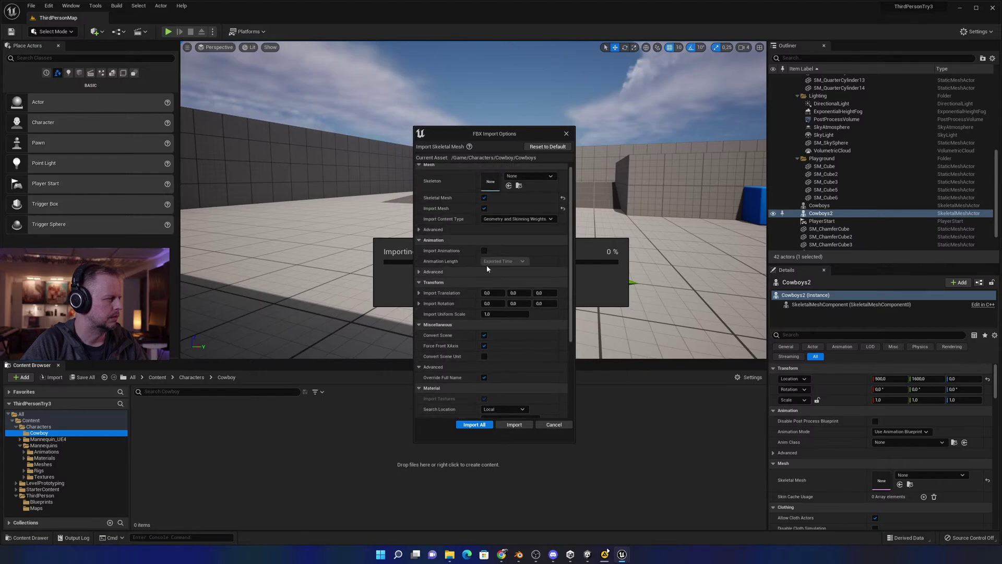
pyautogui.click(484, 251)
pyautogui.click(419, 271)
pyautogui.click(489, 424)
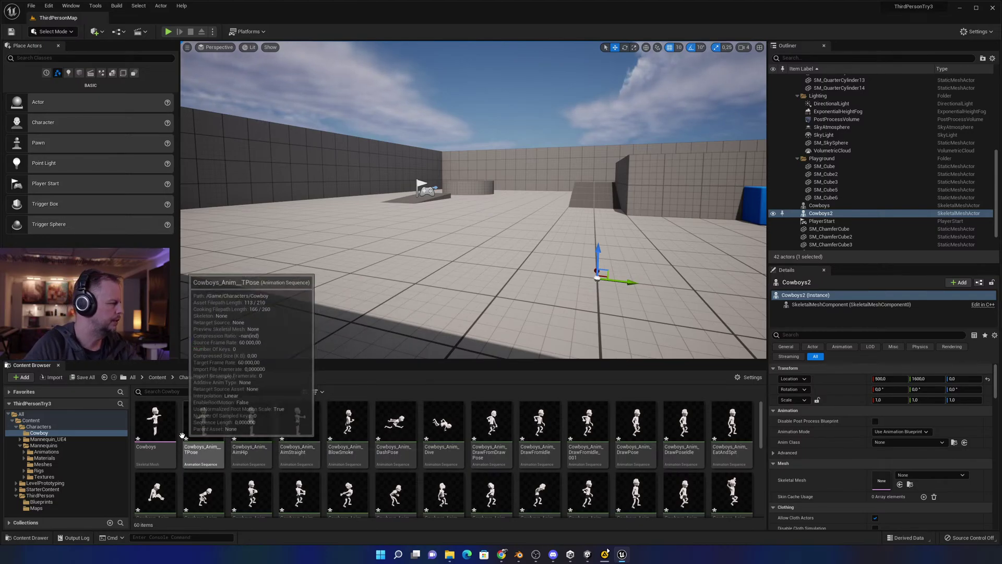
# Switch to Blender and select the Cowboy mesh together with CharacterArmature, keeping the armature as the active object.
pyautogui.moveTo(157, 422)
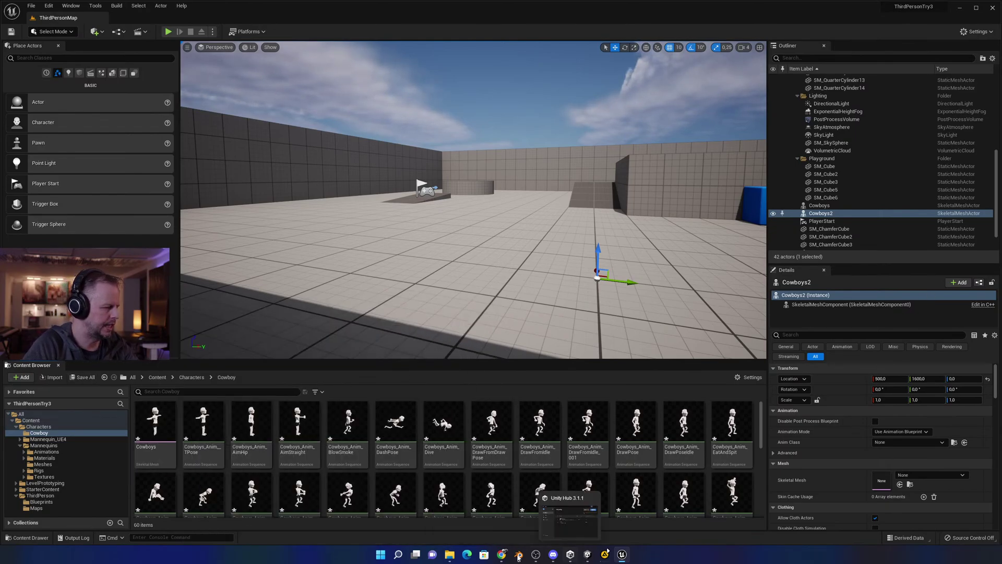
pyautogui.click(477, 514)
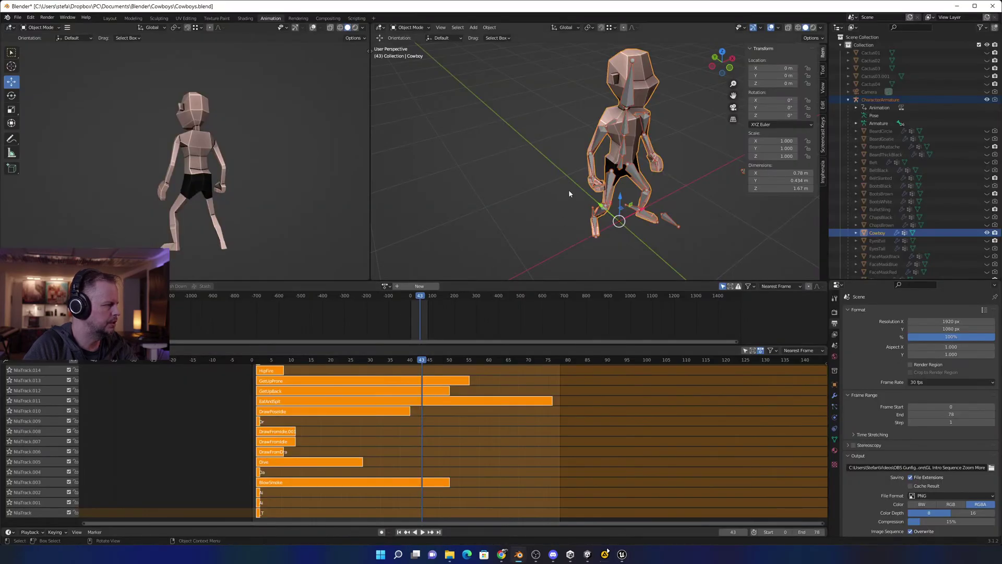
pyautogui.click(569, 190)
pyautogui.click(626, 129)
pyautogui.keyDown('shift'); pyautogui.click(626, 130); pyautogui.keyUp('shift')
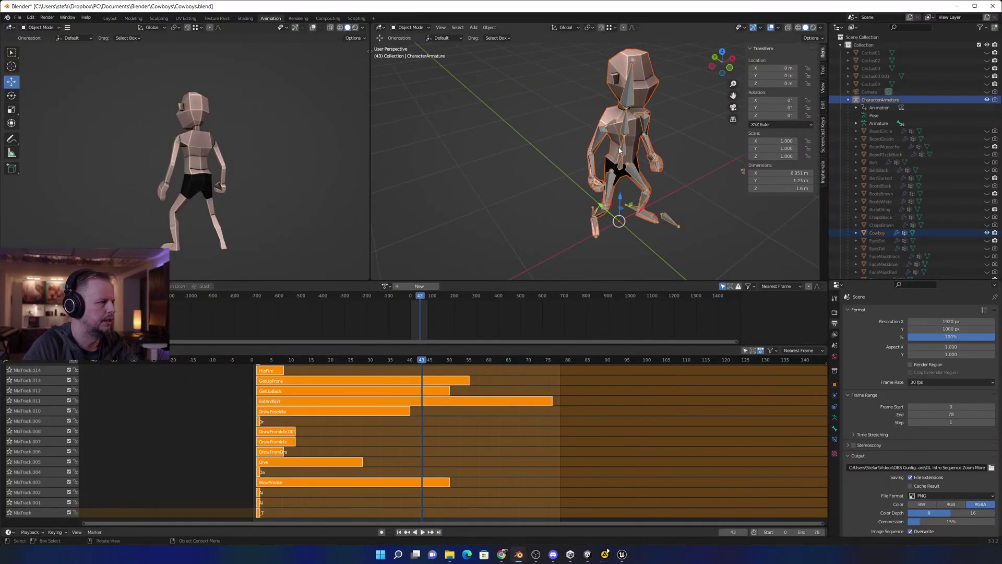
# Start an FBX export of the selected objects and set its Up axis to Z Up.
pyautogui.click(18, 17)
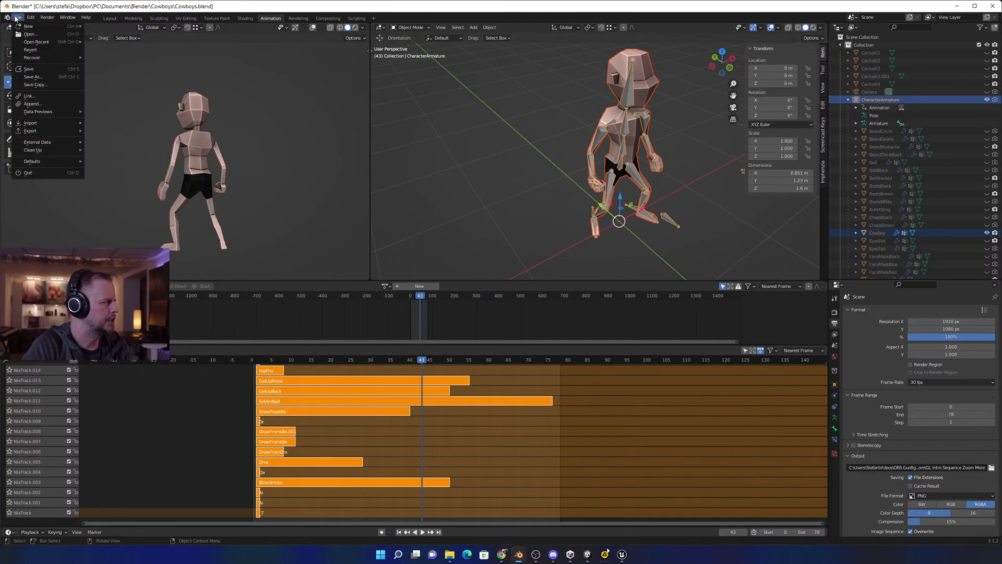
pyautogui.moveTo(42, 131)
pyautogui.click(115, 200)
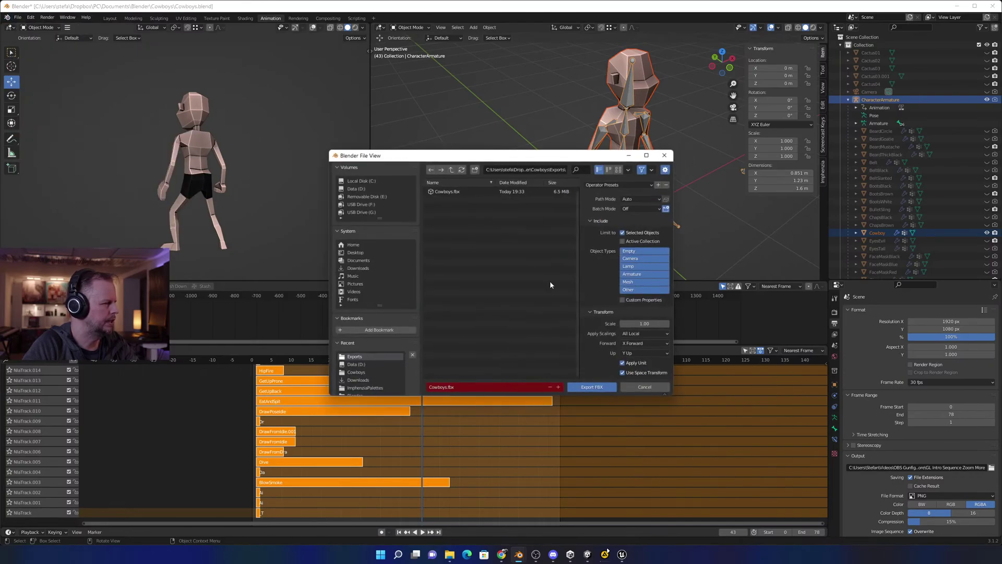
pyautogui.click(647, 353)
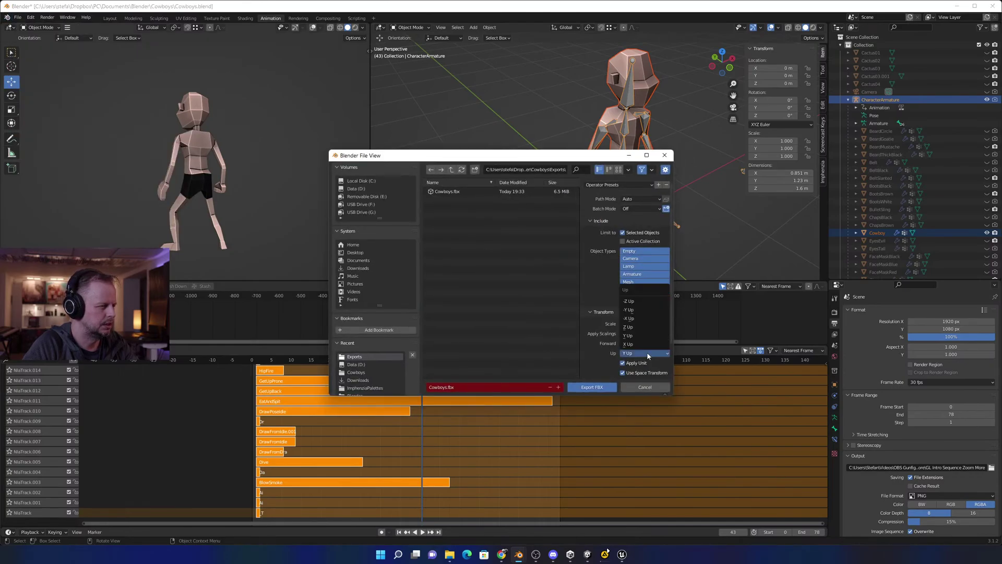
pyautogui.click(631, 327)
# Delete the old Cowboys.fbx from the Exports folder in File Explorer, and export the selection from Blender as Cowboys.fbx.
pyautogui.click(495, 192)
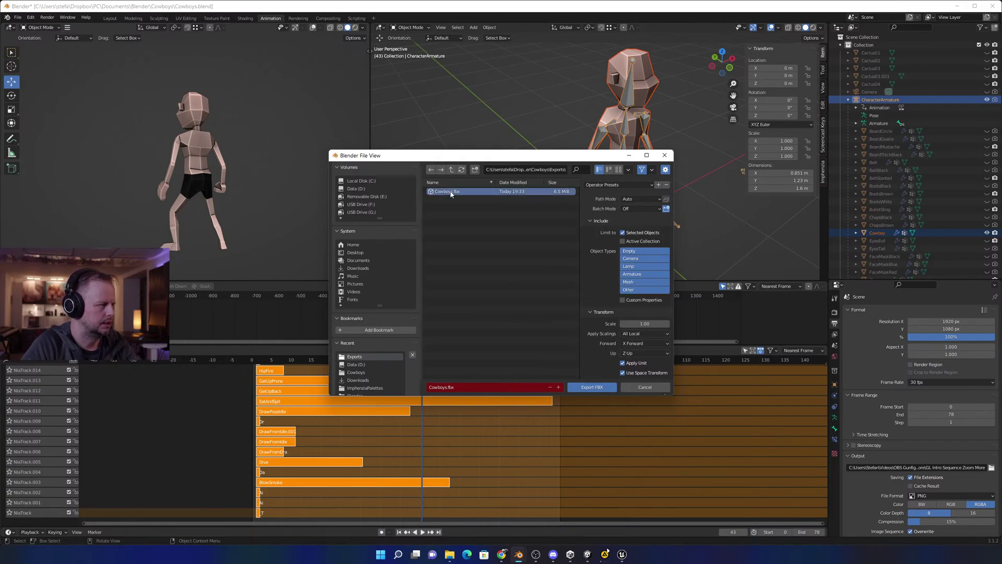
pyautogui.hotkey('alt', 'Tab')
pyautogui.click(538, 234)
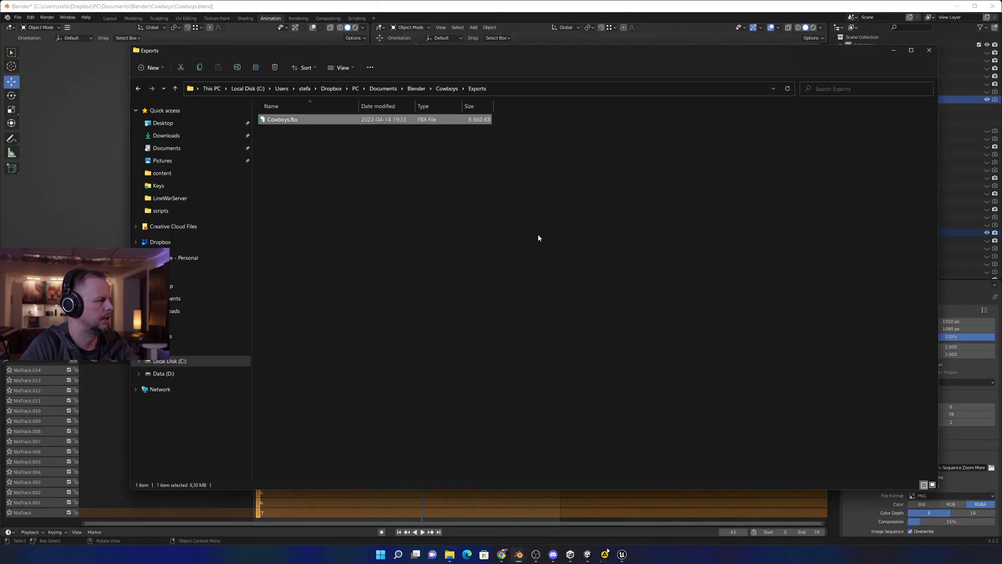
pyautogui.moveTo(463, 261); pyautogui.dragTo(234, 88)
pyautogui.press('Delete')
pyautogui.hotkey('alt', 'Tab')
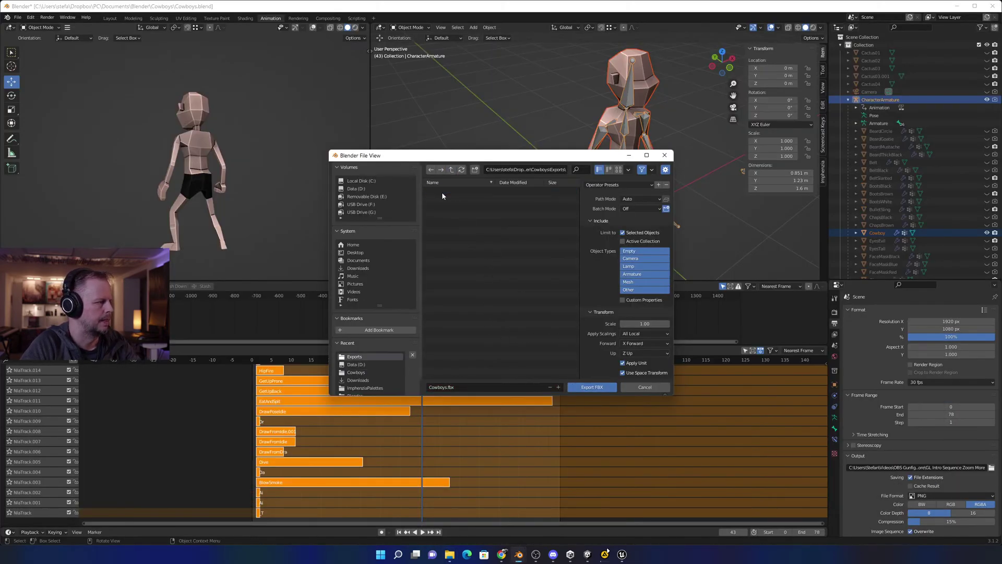
pyautogui.click(592, 386)
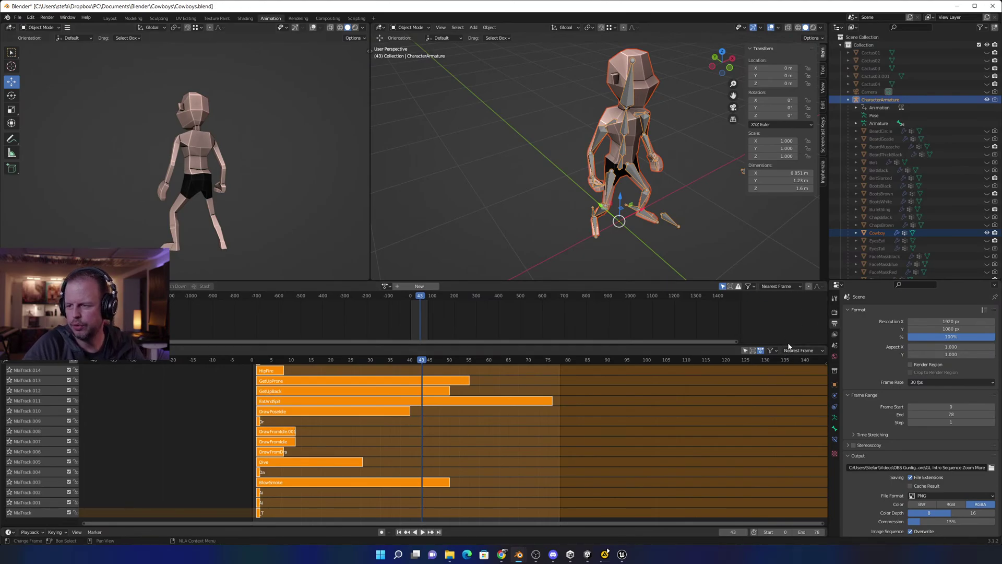
# Check the newly exported Cowboys.fbx in the Exports folder in File Explorer, and switch to Unreal Editor.
pyautogui.click(957, 6)
pyautogui.click(279, 122)
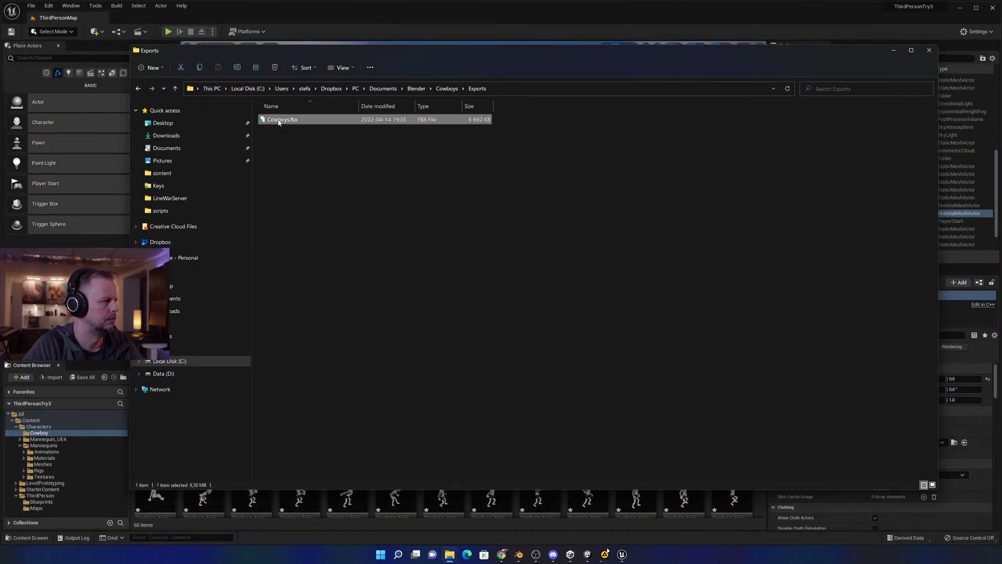
pyautogui.hotkey('alt', 'Tab')
pyautogui.moveTo(292, 122); pyautogui.dragTo(500, 305)
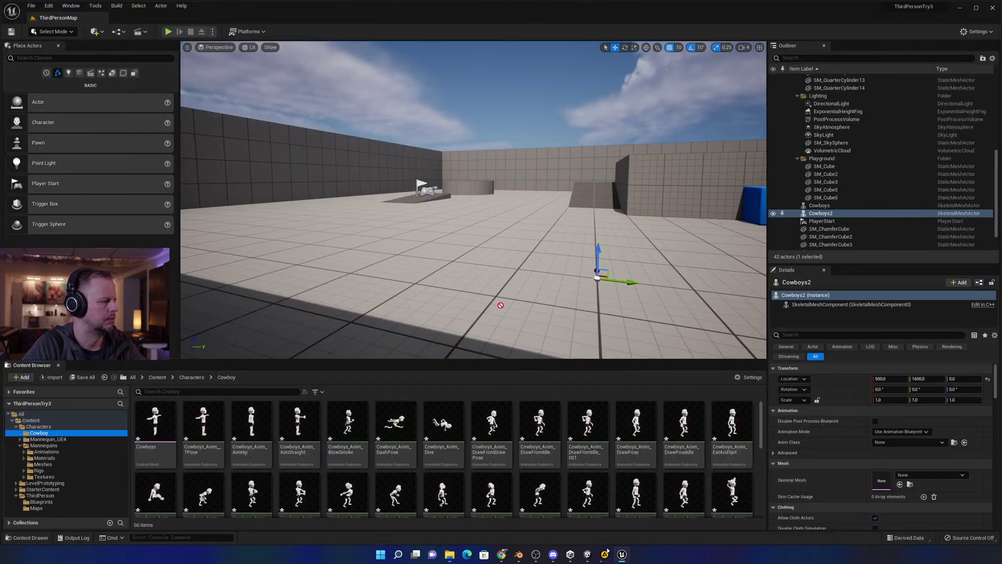
# Select every asset in the Cowboy folder and force delete them all.
pyautogui.click(155, 425)
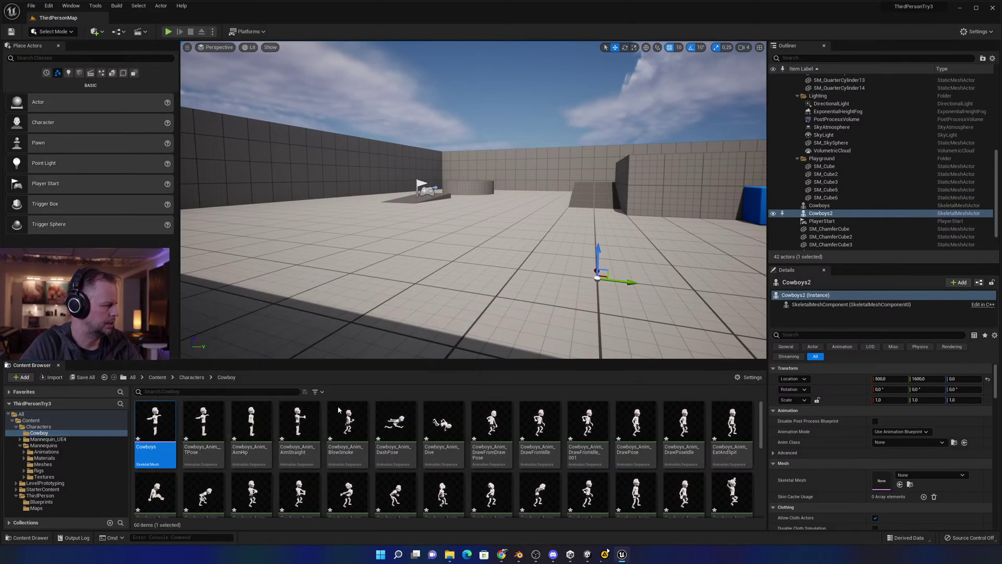
pyautogui.scroll(-3, 313, 438)
pyautogui.scroll(-2, 494, 448)
pyautogui.hotkey('ctrl', 'a')
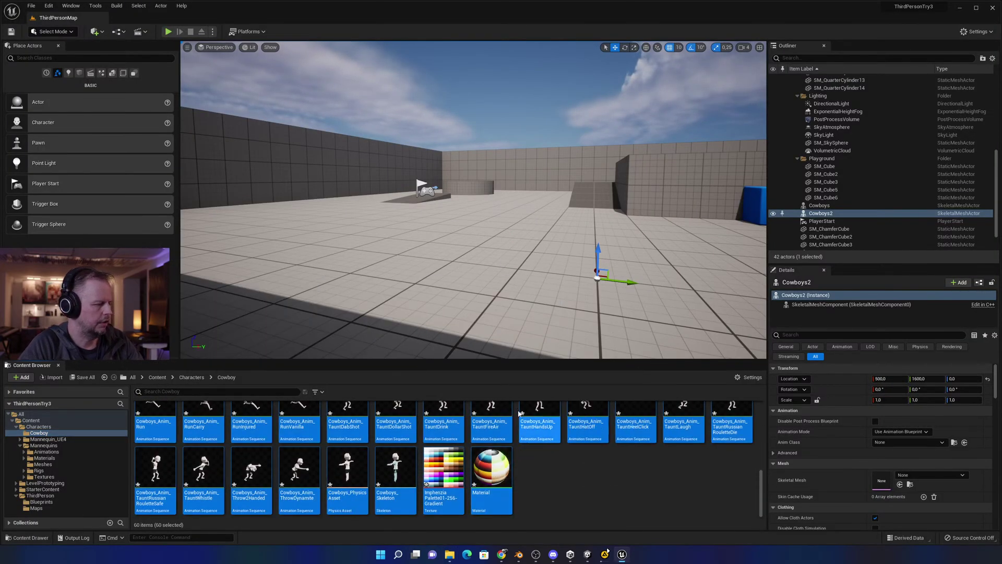
pyautogui.press('Delete')
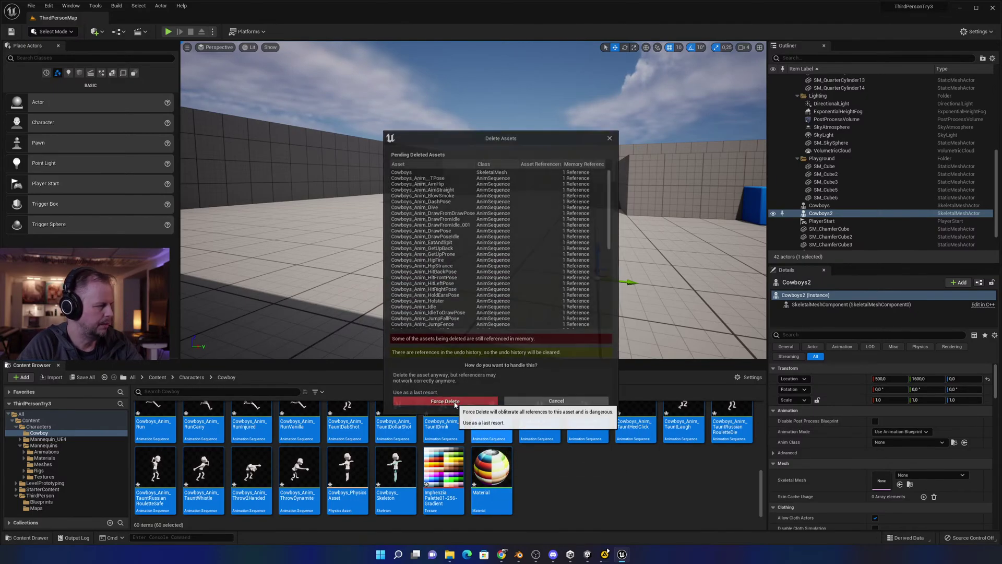
pyautogui.click(453, 402)
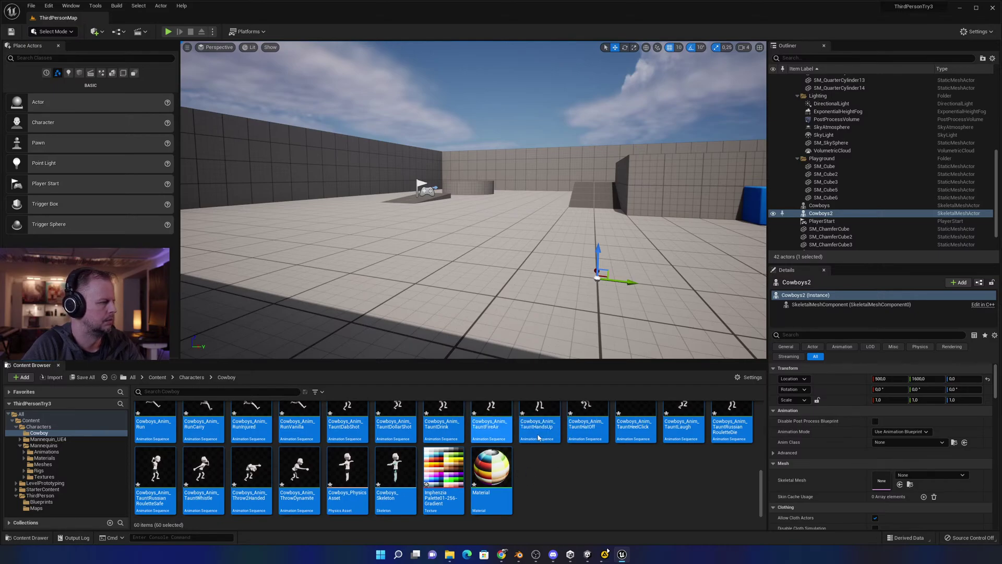
# Import Cowboys.fbx from the Exports folder into the emptied Cowboy folder as a skeletal mesh with Import Animations enabled.
pyautogui.hotkey('alt', 'Tab')
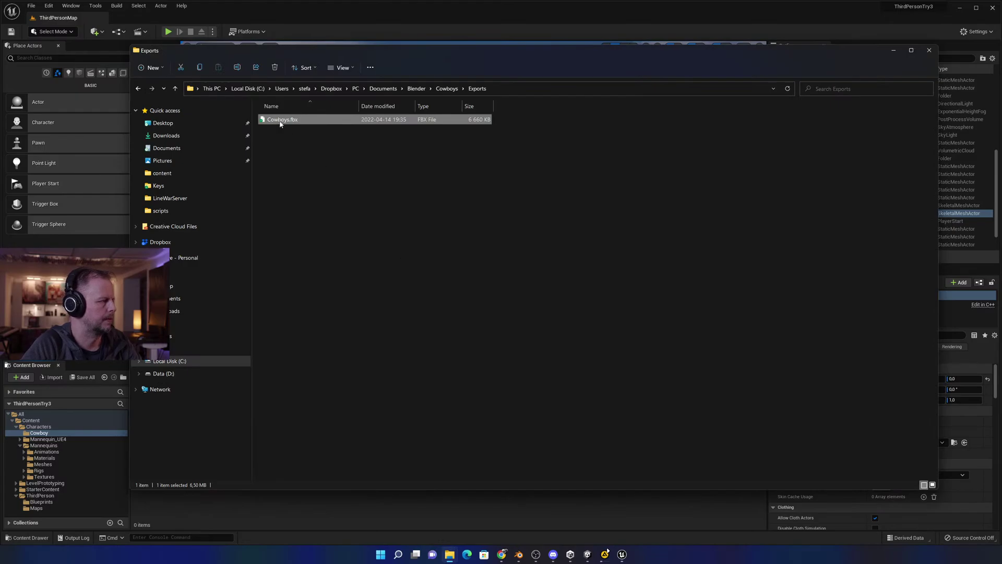
pyautogui.moveTo(279, 124); pyautogui.dragTo(467, 371)
pyautogui.moveTo(338, 441); pyautogui.dragTo(337, 442)
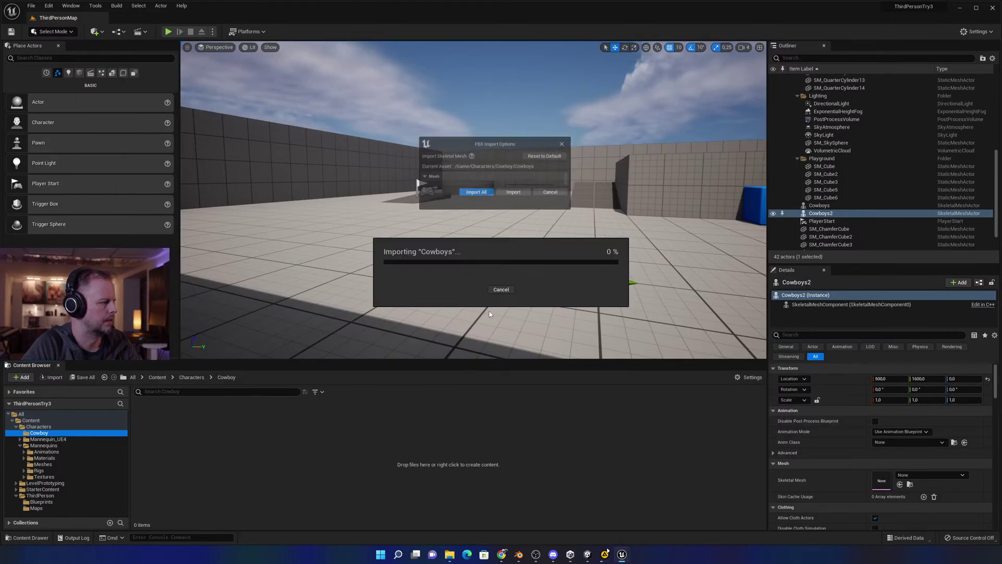
pyautogui.scroll(-6, 497, 343)
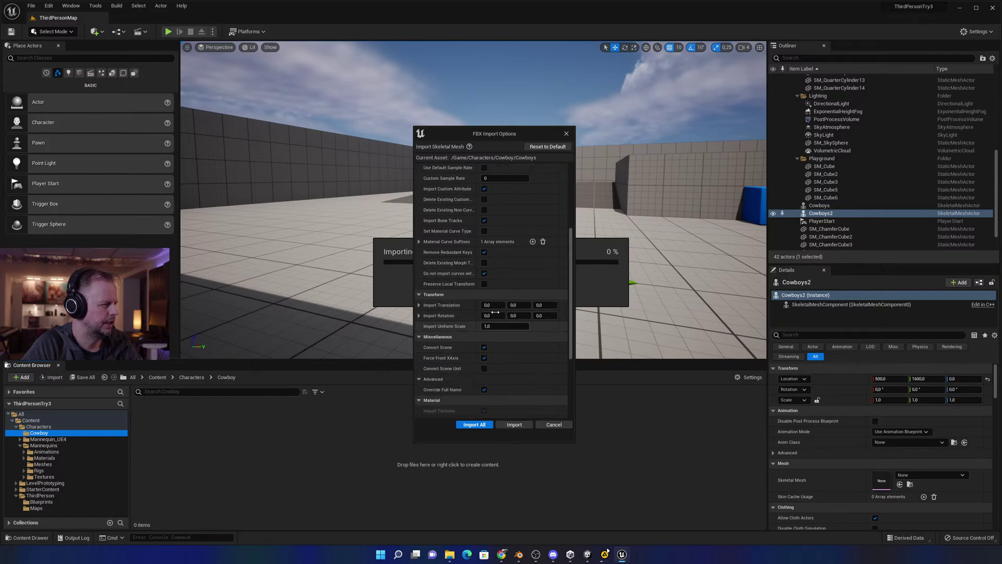
pyautogui.scroll(5, 531, 263)
pyautogui.scroll(2, 525, 200)
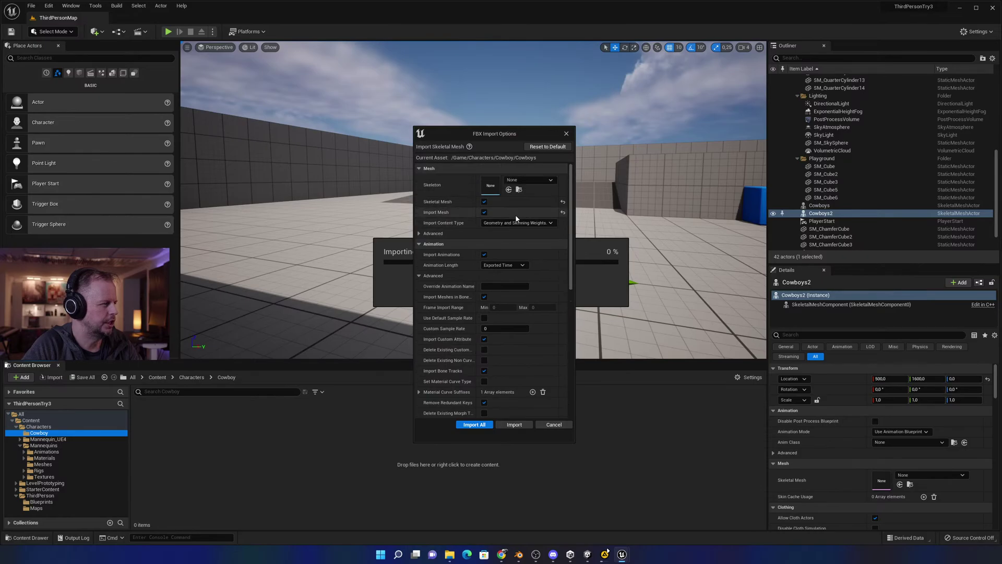
pyautogui.click(499, 425)
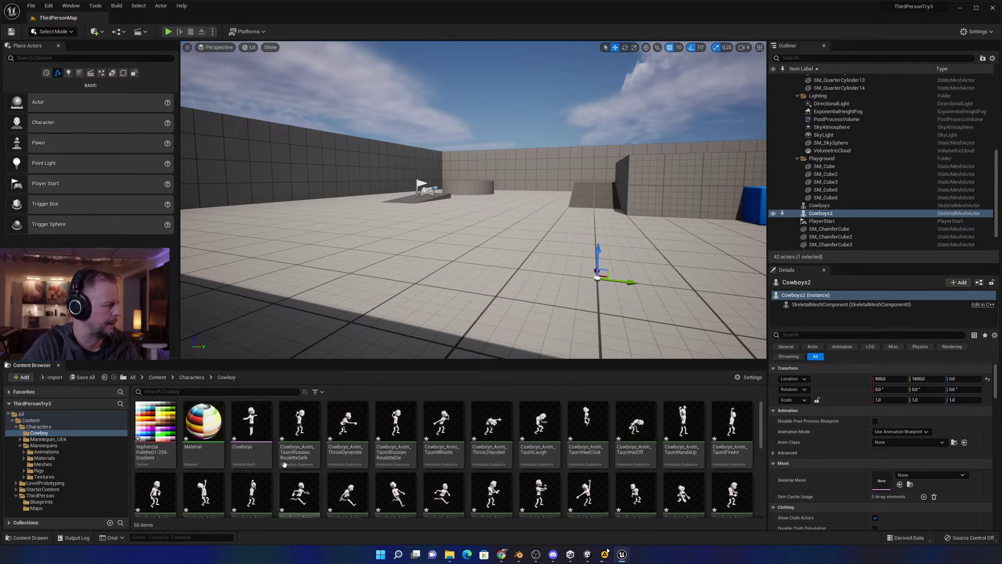
# Try placing the Cowboys mesh in the level, undo it, and examine the mesh from several angles in its own editor.
pyautogui.moveTo(251, 424); pyautogui.dragTo(466, 270)
pyautogui.hotkey('ctrl', 'z')
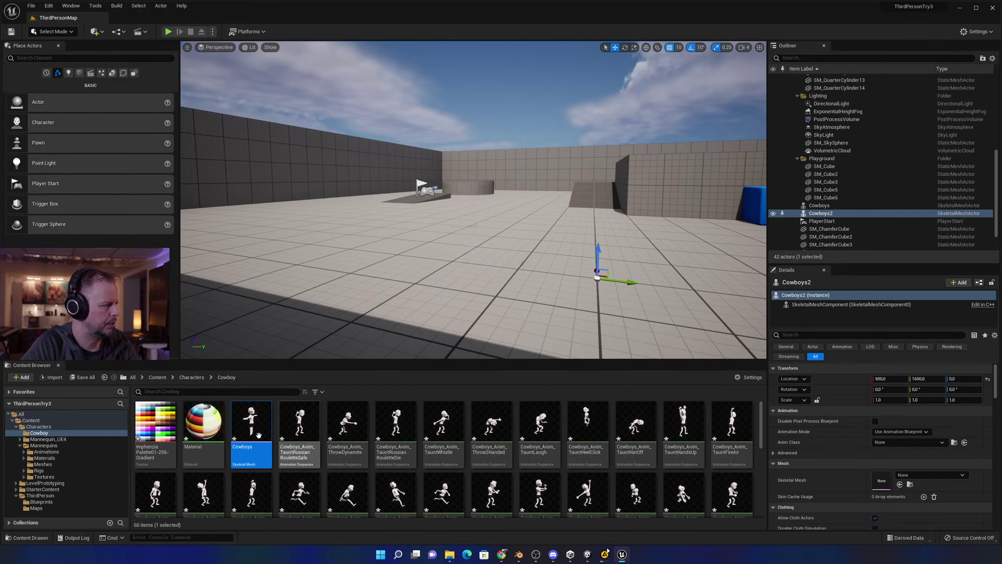
pyautogui.doubleClick(254, 426)
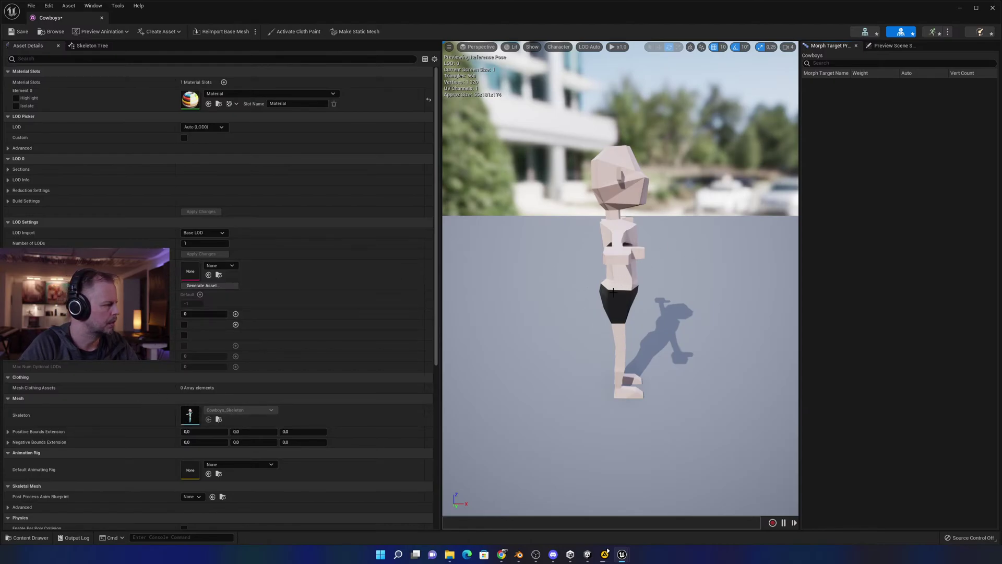
pyautogui.keyDown('alt'); pyautogui.moveTo(698, 239); pyautogui.dragTo(580, 270); pyautogui.keyUp('alt')
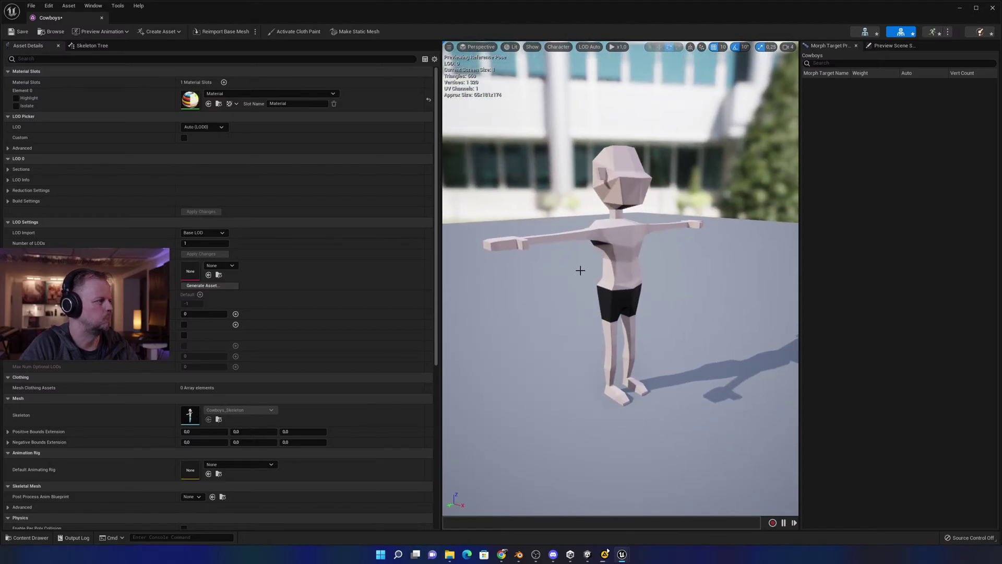
pyautogui.keyDown('alt'); pyautogui.moveTo(580, 360); pyautogui.dragTo(527, 360); pyautogui.keyUp('alt')
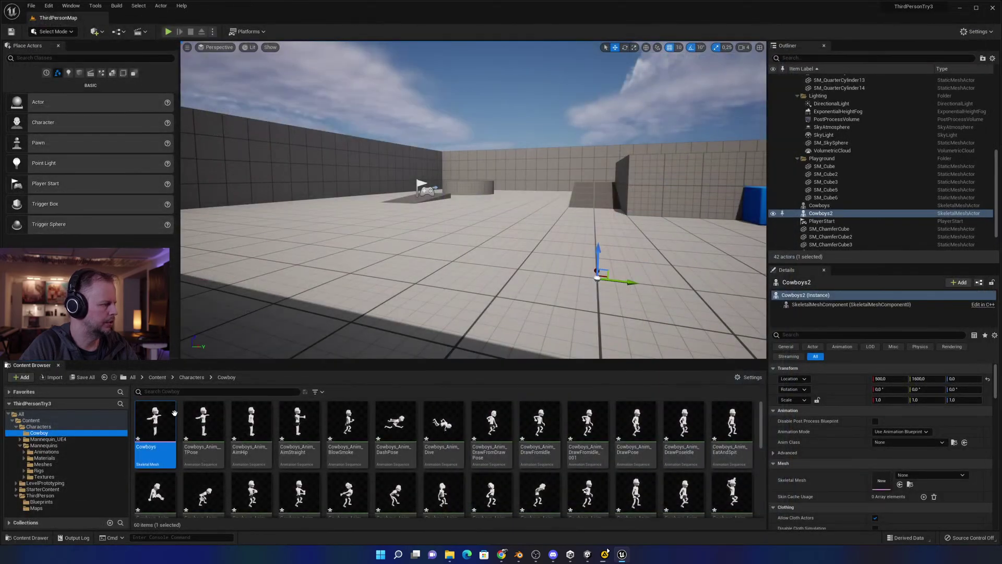
# Open SKM_Manny from the Mannequins Meshes folder, examine its facing direction and reference pose for comparison, and close it.
pyautogui.click(46, 503)
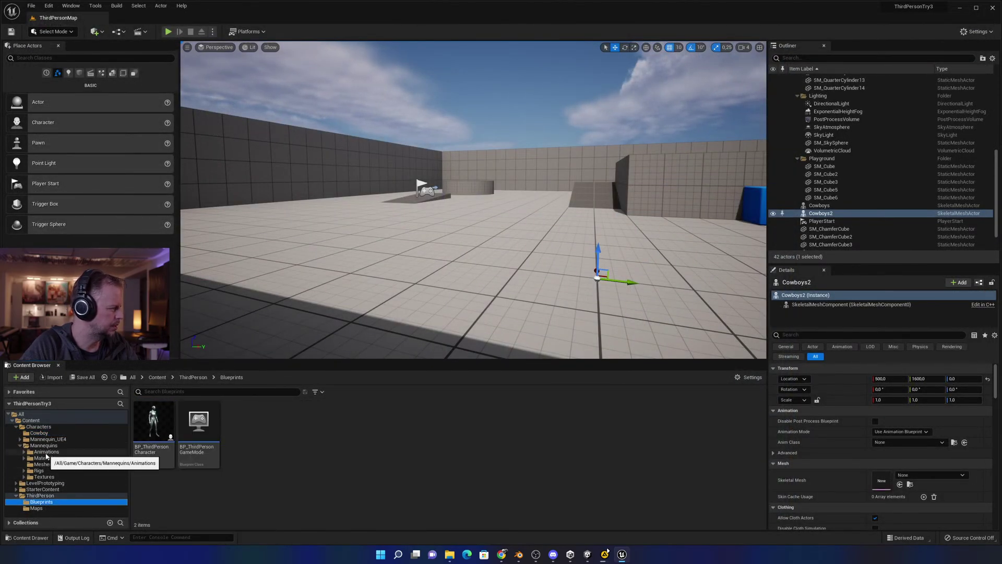
pyautogui.click(63, 452)
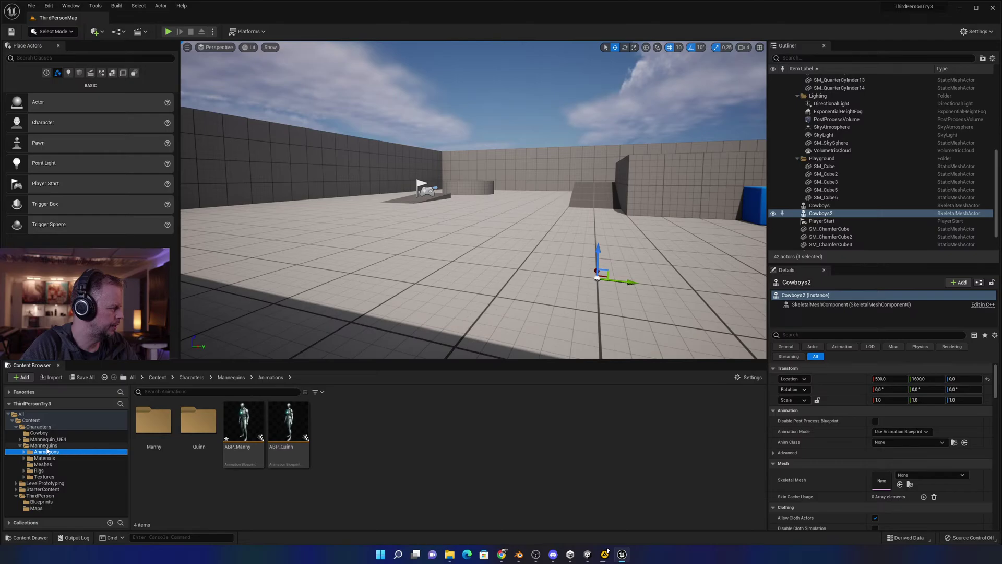
pyautogui.click(68, 464)
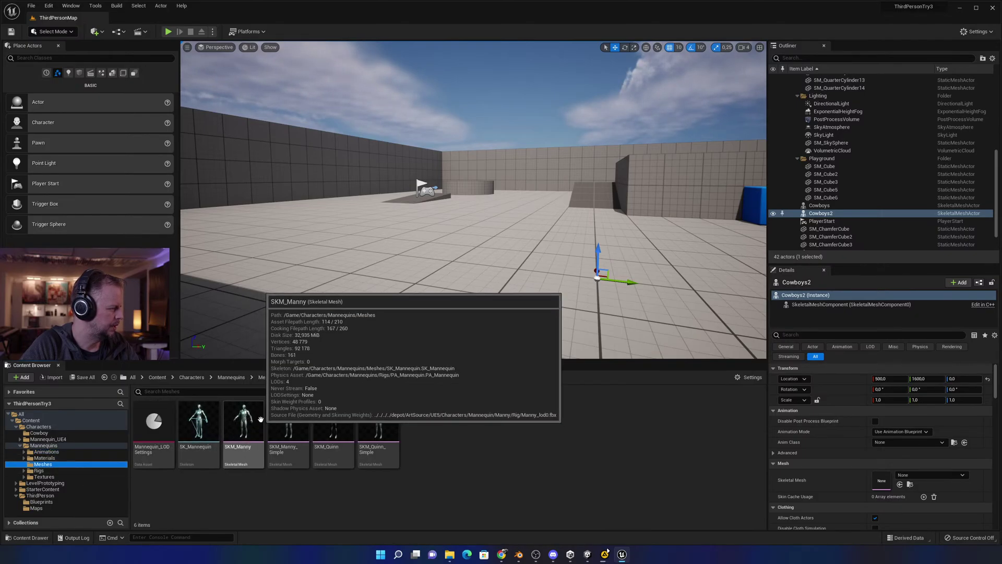
pyautogui.doubleClick(241, 420)
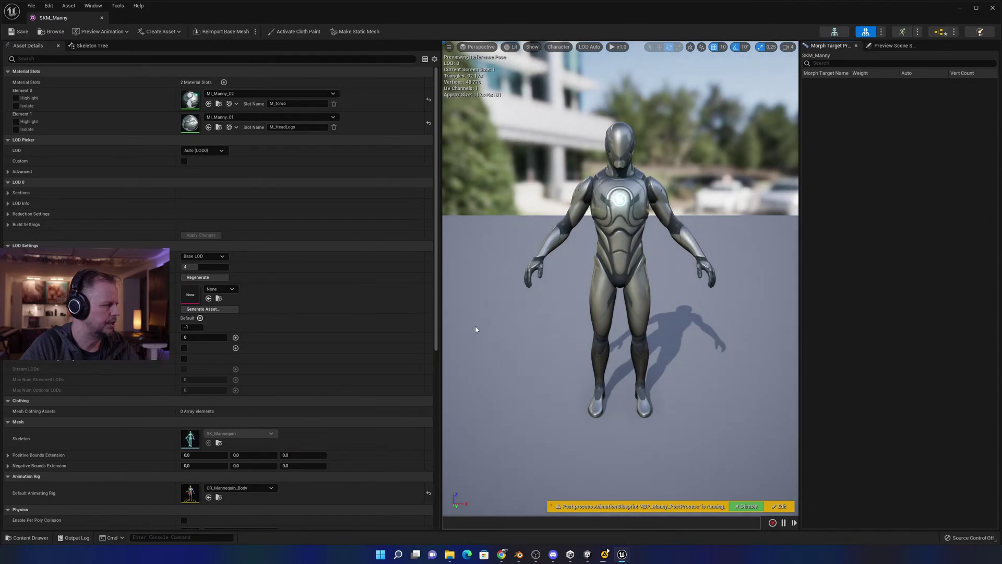
pyautogui.click(612, 311)
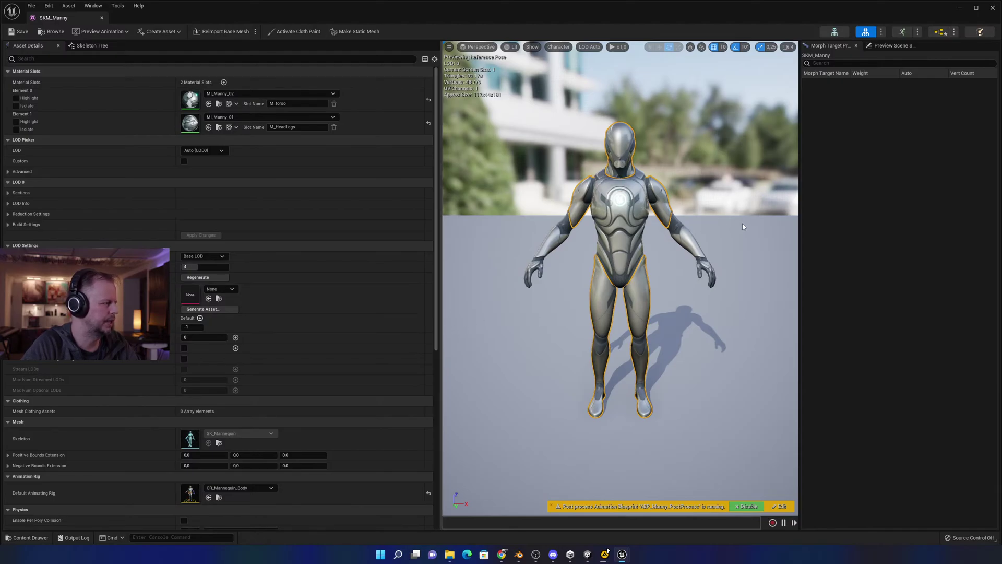
pyautogui.click(894, 46)
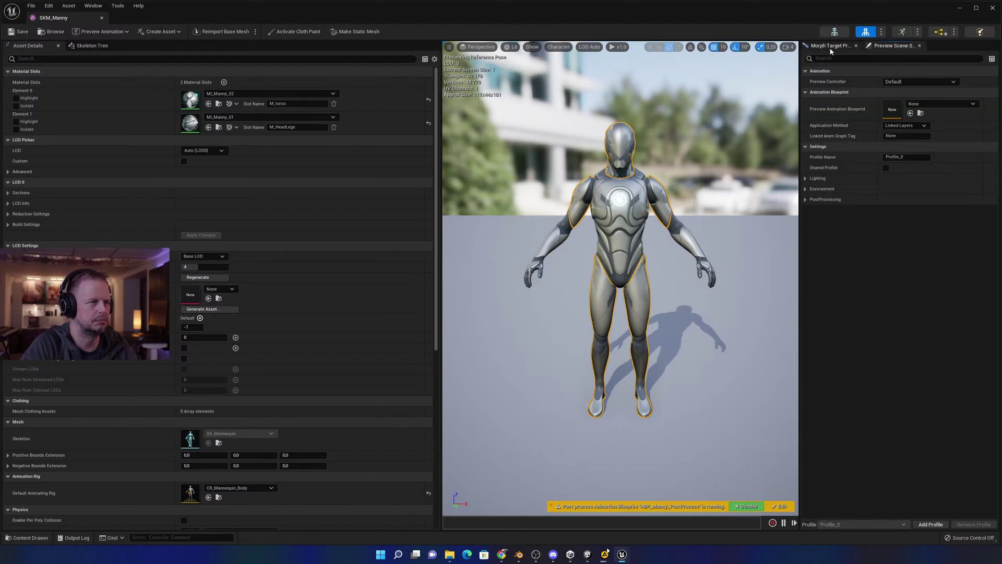
pyautogui.click(831, 45)
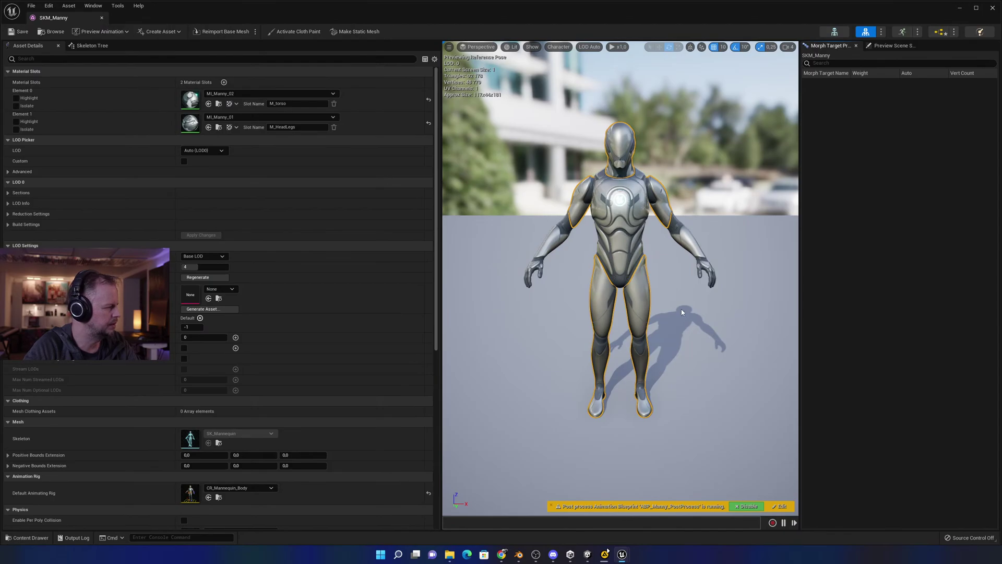
pyautogui.moveTo(579, 224); pyautogui.dragTo(614, 245)
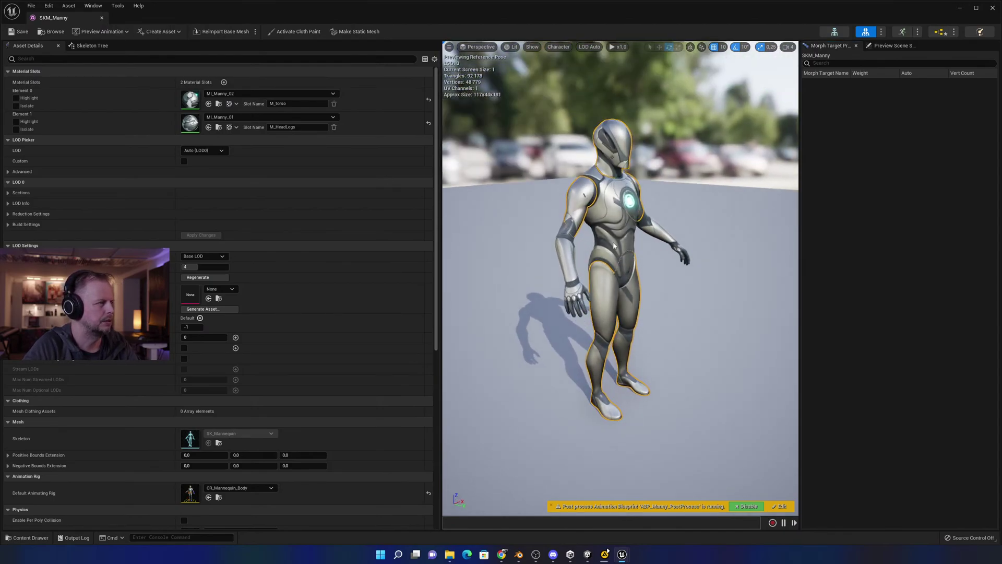
pyautogui.click(102, 18)
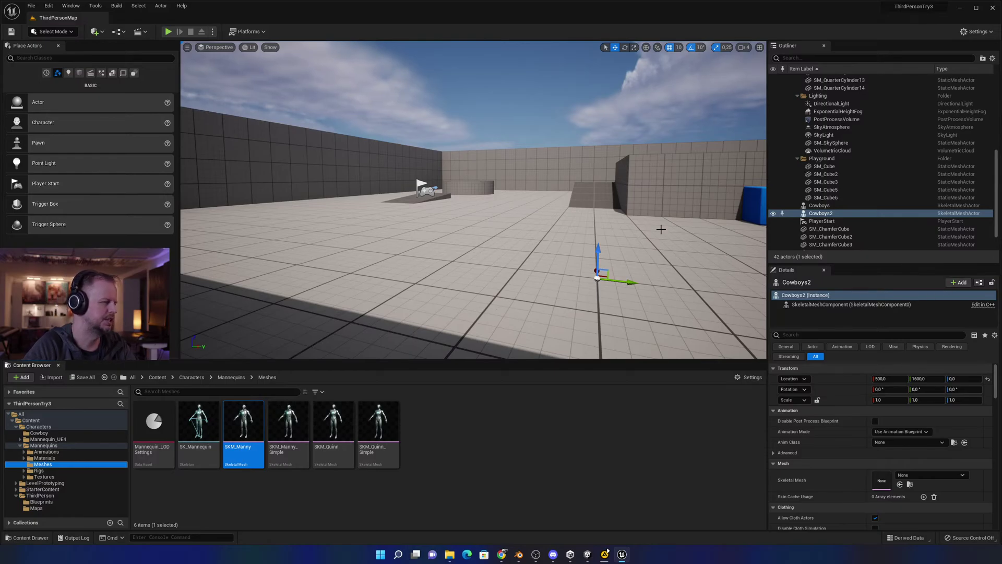
pyautogui.moveTo(673, 192)
pyautogui.mouseDown(button='right')
pyautogui.moveTo(637, 248)
pyautogui.moveTo(666, 196)
pyautogui.mouseUp(button='right')
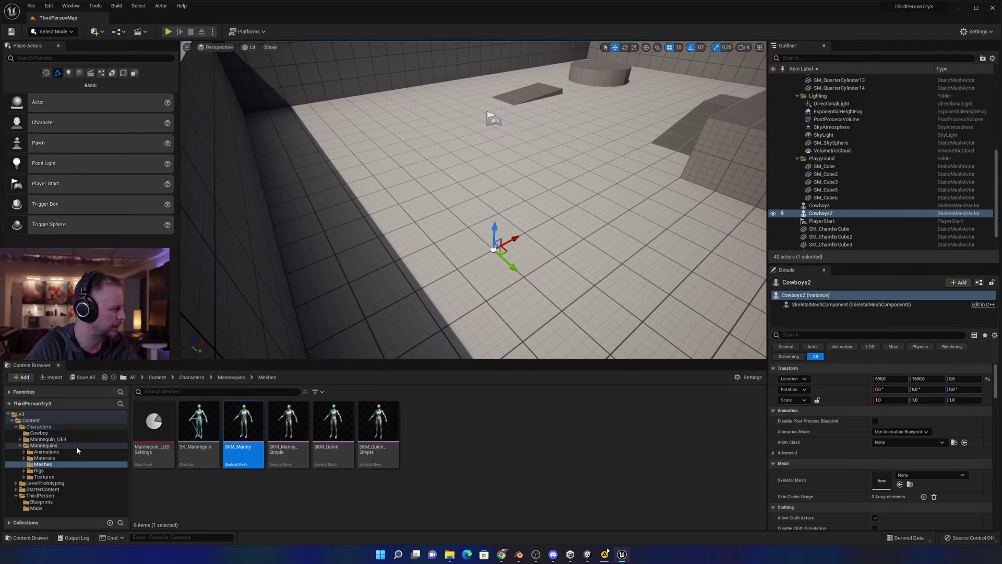
# Try placing the Cowboys TPose and AimStraight animations from the Cowboy folder in the level, undoing each placement.
pyautogui.click(41, 501)
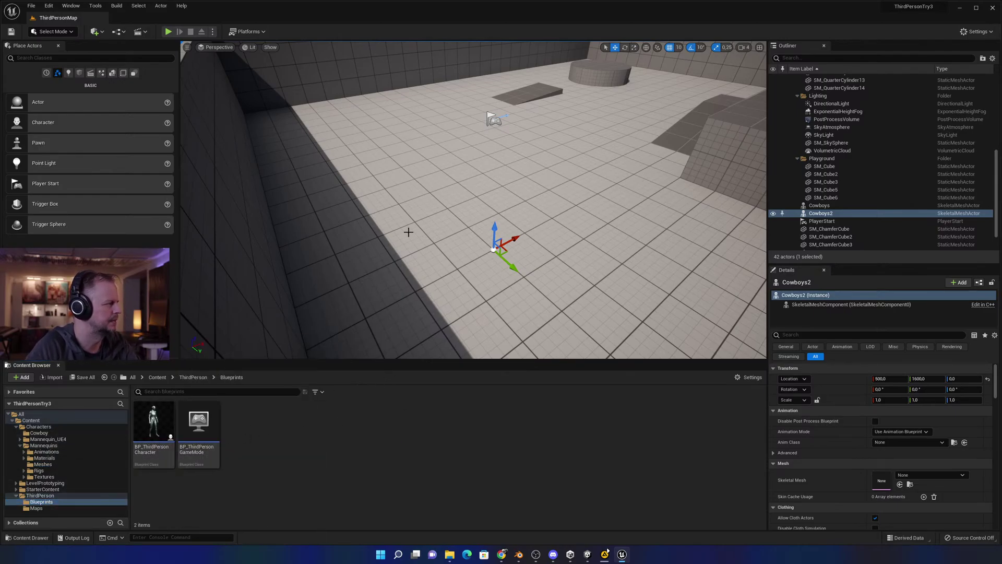
pyautogui.scroll(-3, 586, 175)
pyautogui.scroll(2, 537, 184)
pyautogui.click(86, 432)
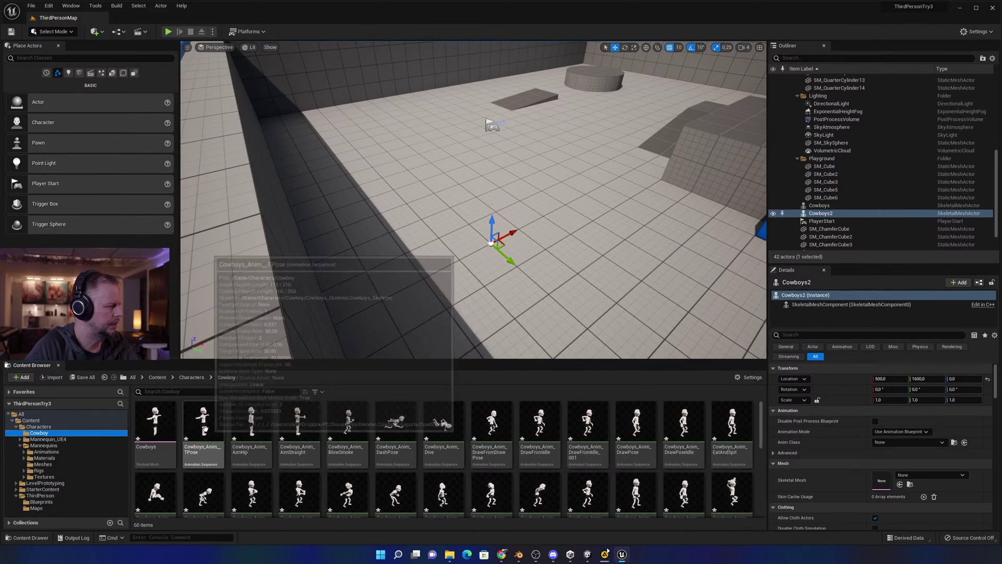
pyautogui.moveTo(204, 423); pyautogui.dragTo(555, 305)
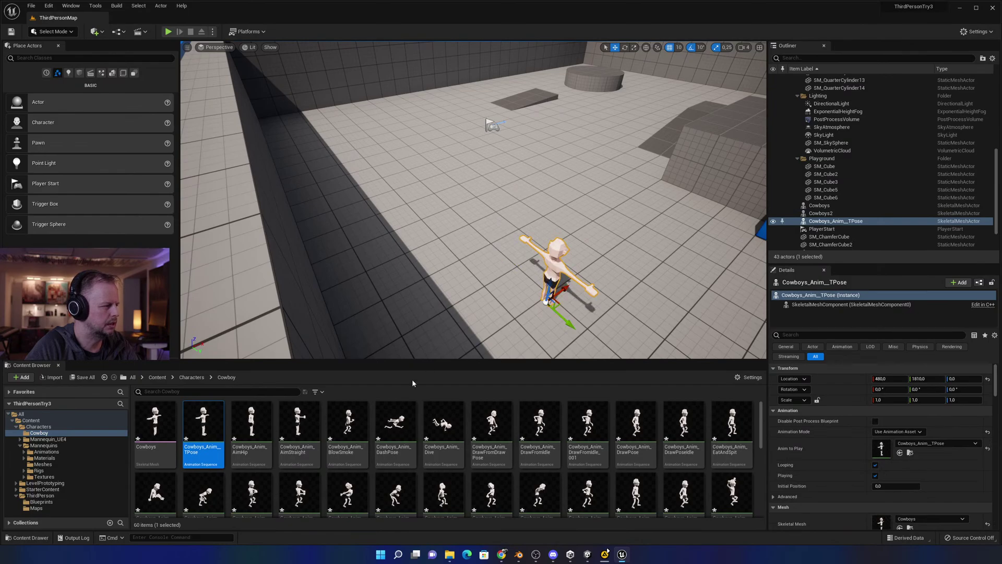
pyautogui.hotkey('ctrl', 'z')
pyautogui.moveTo(300, 424); pyautogui.dragTo(560, 297)
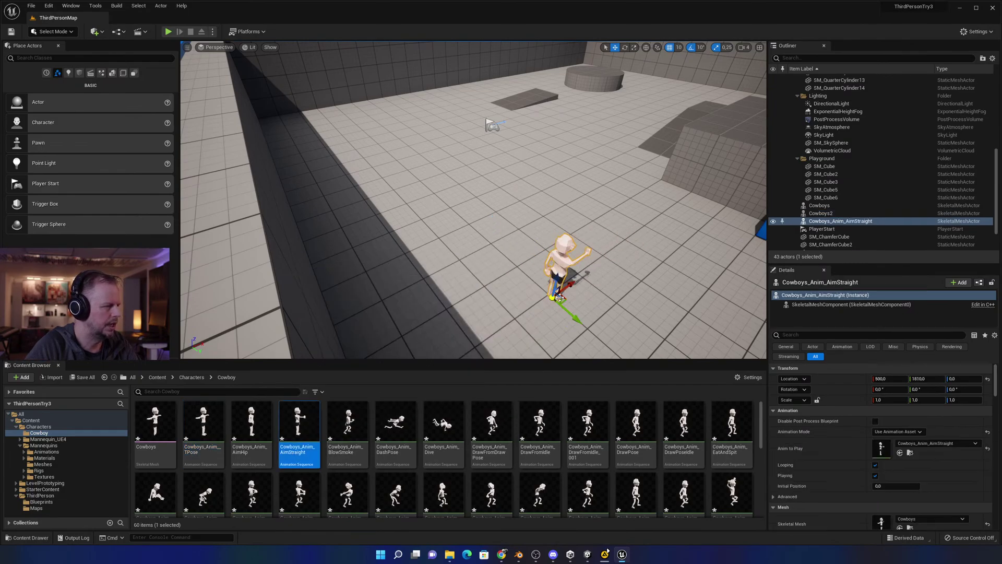
pyautogui.hotkey('ctrl', 'z')
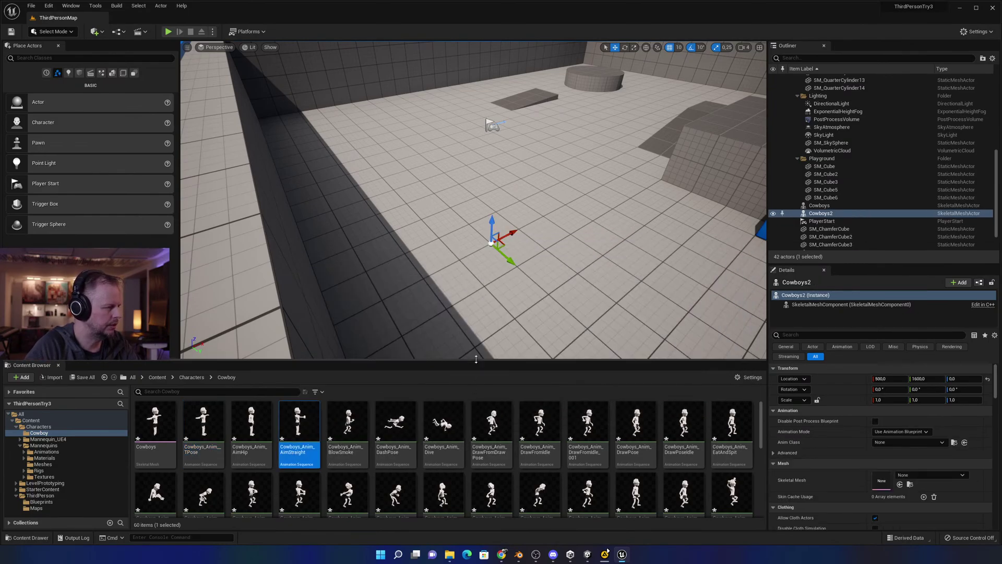
# Place the Cowboys_Anim_KnockDownRight animation in the level, play-test the level to watch it, and stop playing.
pyautogui.moveTo(477, 359); pyautogui.dragTo(486, 293)
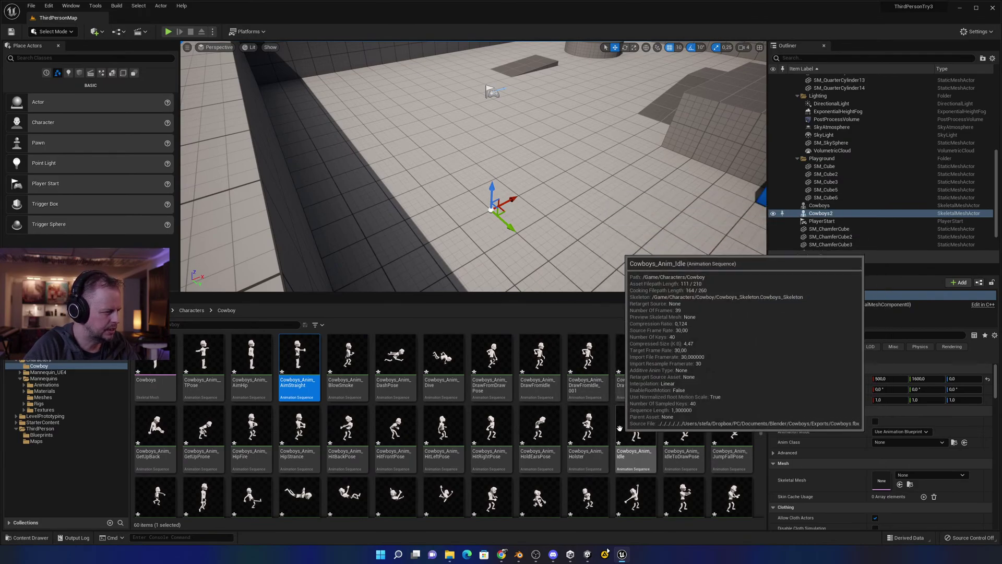
pyautogui.scroll(-1, 453, 457)
pyautogui.moveTo(453, 457); pyautogui.dragTo(554, 230)
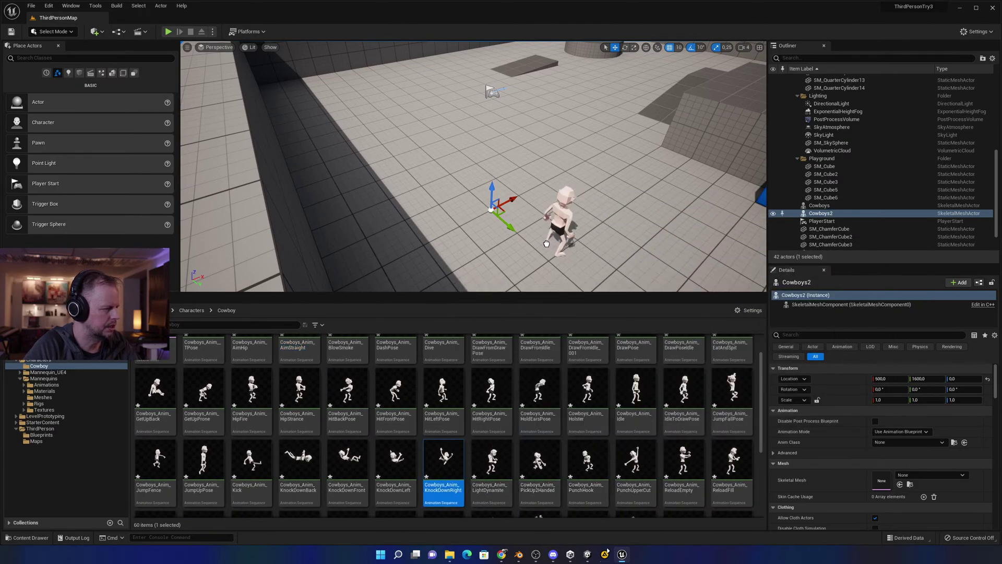
pyautogui.press('e')
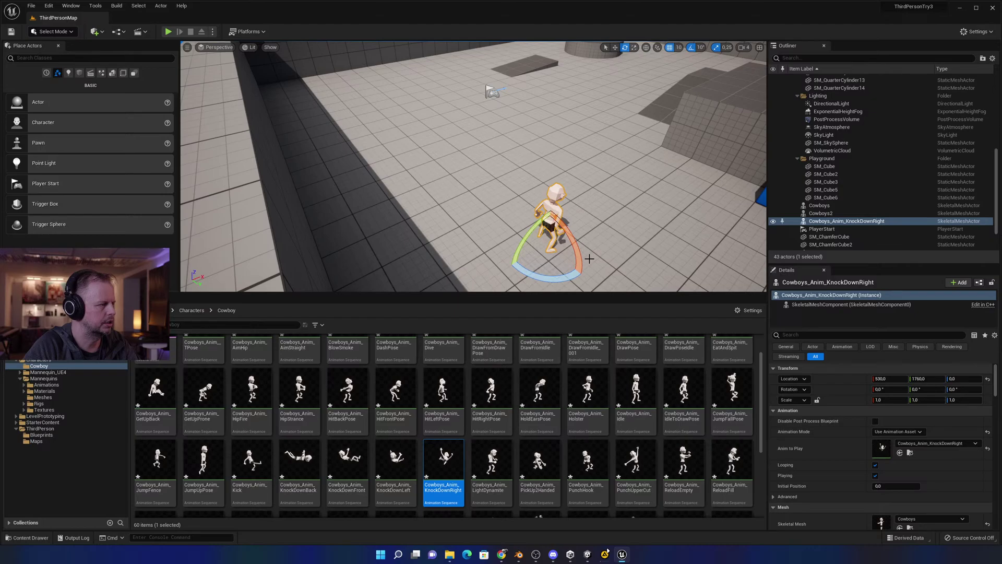
pyautogui.click(168, 32)
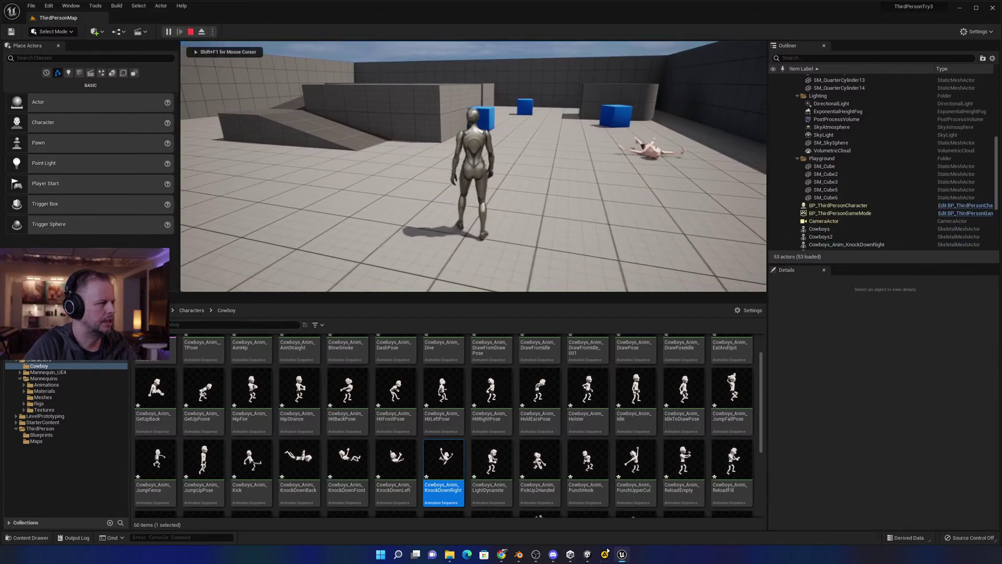
pyautogui.press('w')
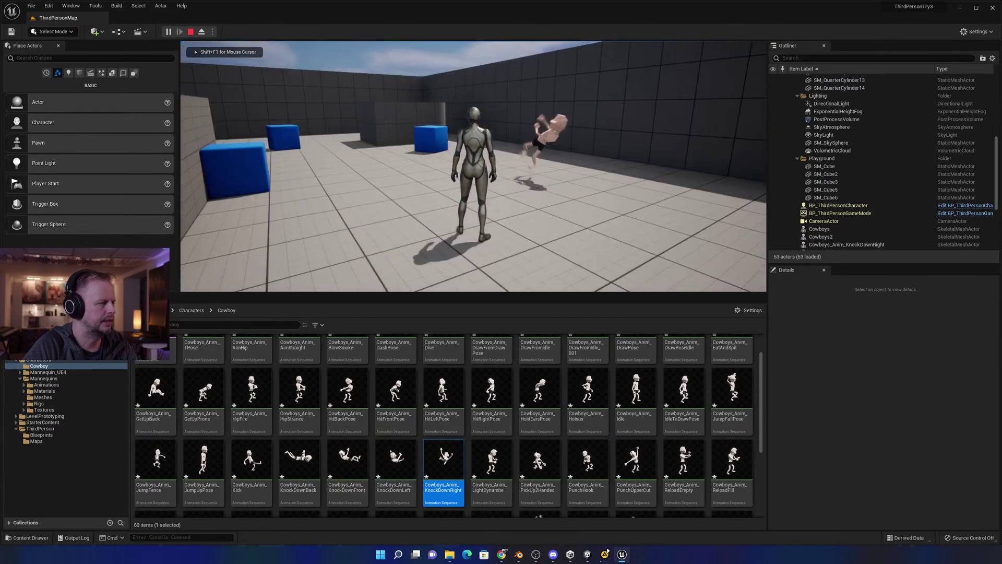
pyautogui.press('Escape')
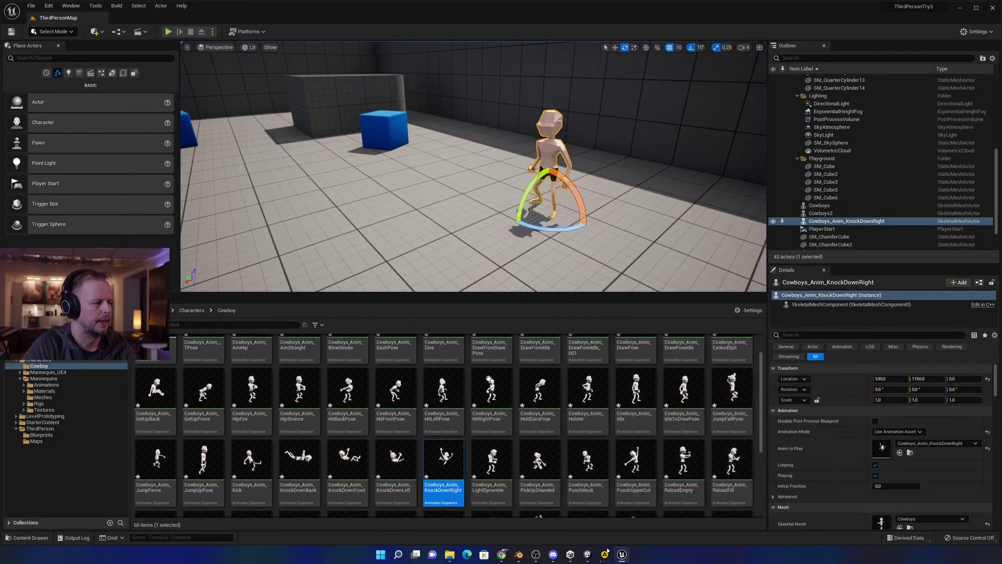
# Delete the Cowboys, Cowboys2 and Cowboys_Anim_KnockDownRight actors from the level.
pyautogui.click(822, 213)
pyautogui.click(830, 221)
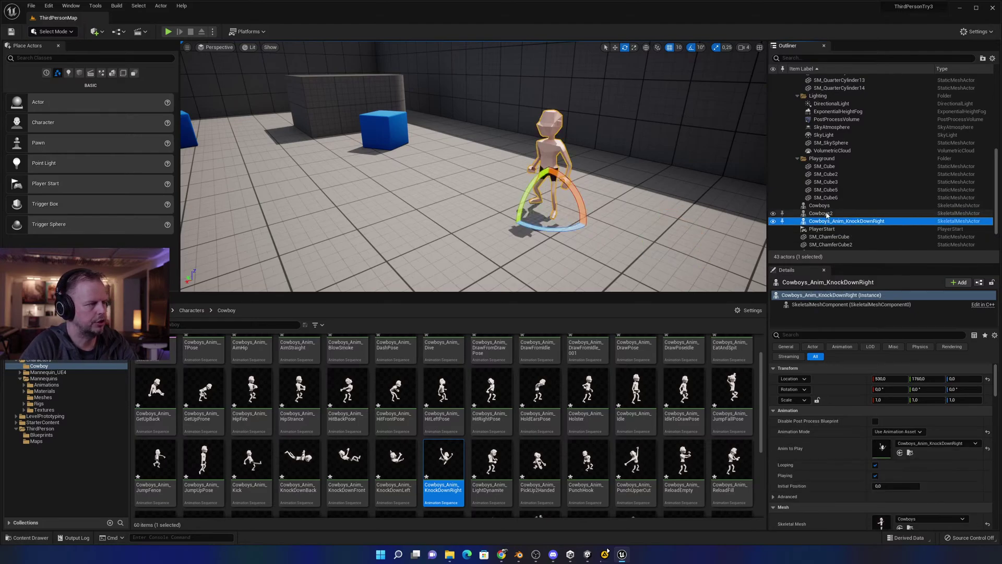
pyautogui.click(825, 212)
pyautogui.press('Delete')
pyautogui.click(828, 206)
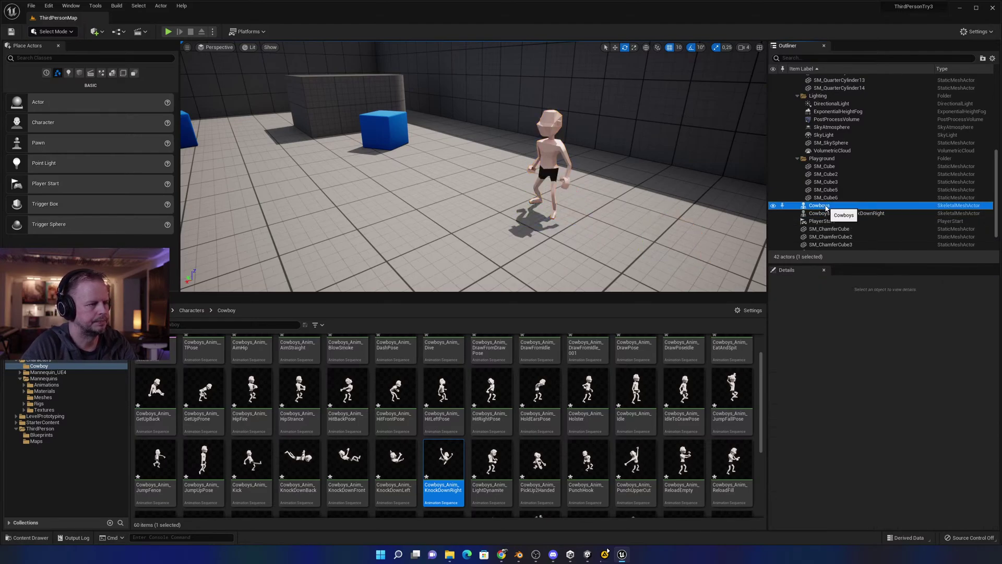
pyautogui.press('Delete')
pyautogui.click(835, 206)
pyautogui.press('Delete')
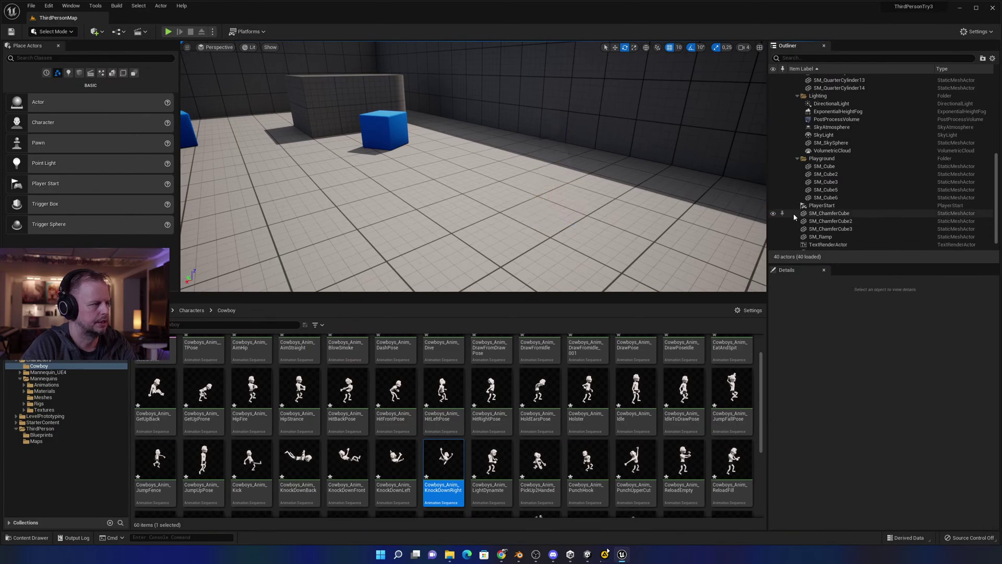
# Try placing the Cowboys skeletal mesh in the level and undo the placement.
pyautogui.scroll(1, 446, 416)
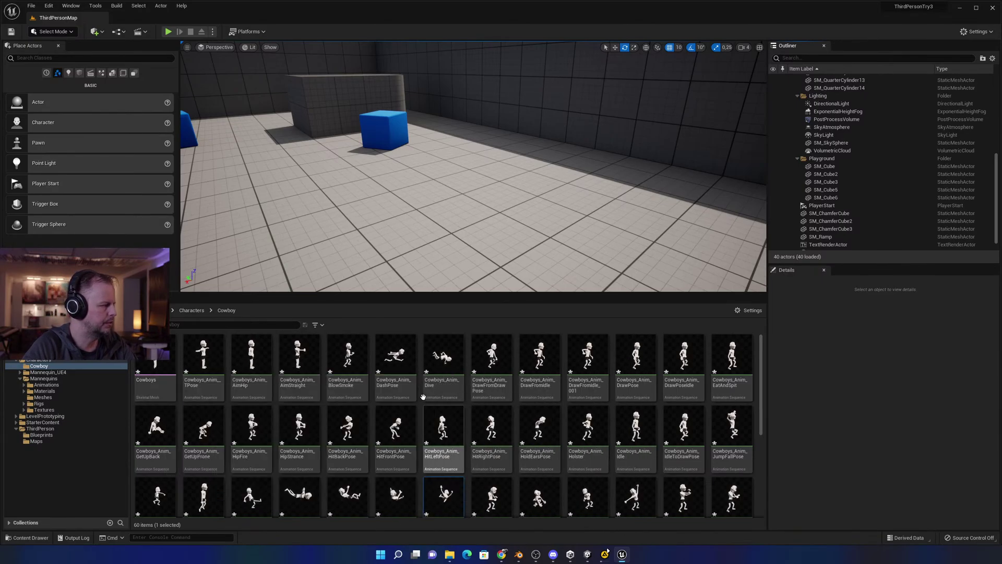
pyautogui.click(156, 383)
pyautogui.moveTo(240, 373); pyautogui.dragTo(503, 245)
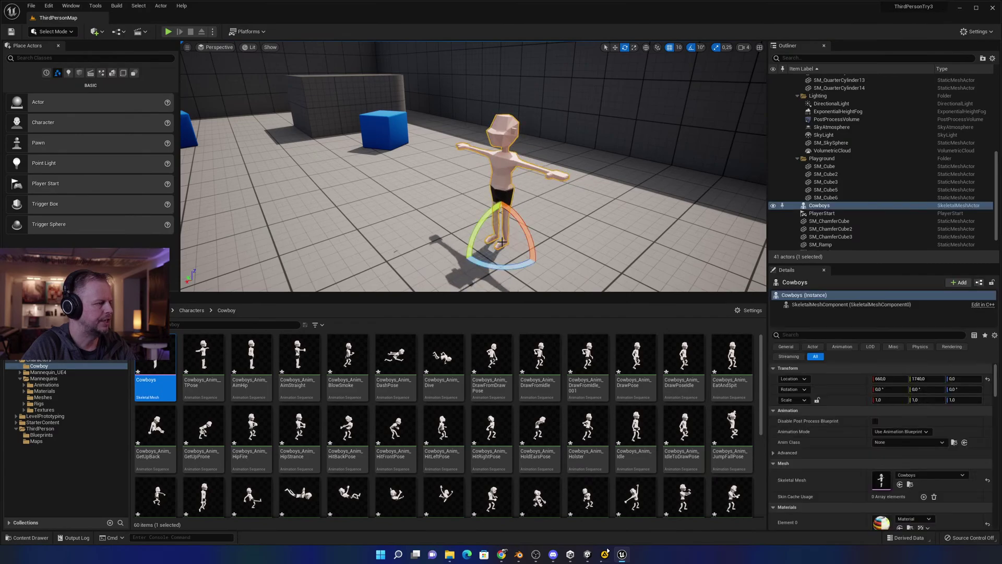
pyautogui.hotkey('ctrl', 'z')
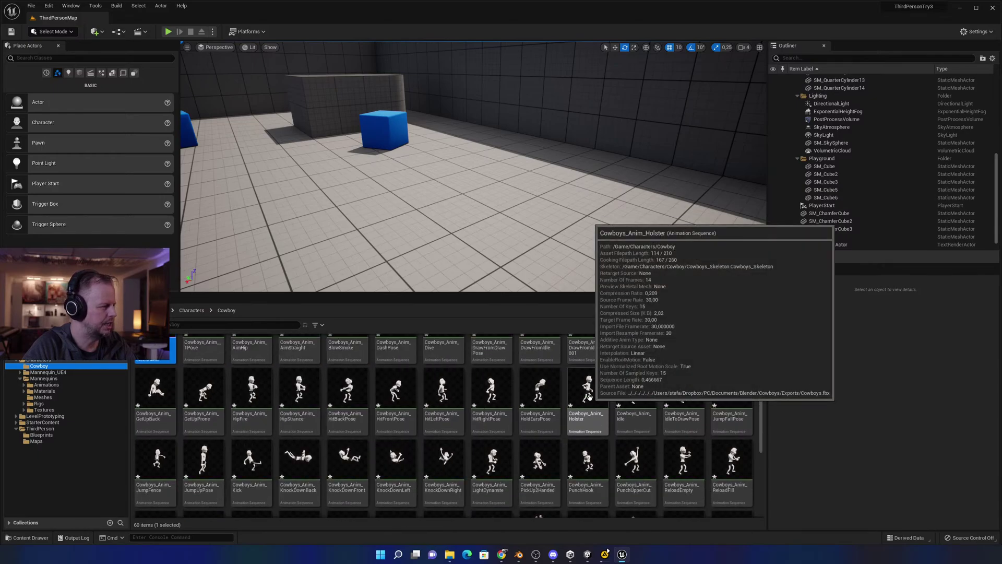
# Create a Blueprint class with Character as its parent in the Cowboy folder, name it Cowboy, and open it.
pyautogui.rightClick(41, 367)
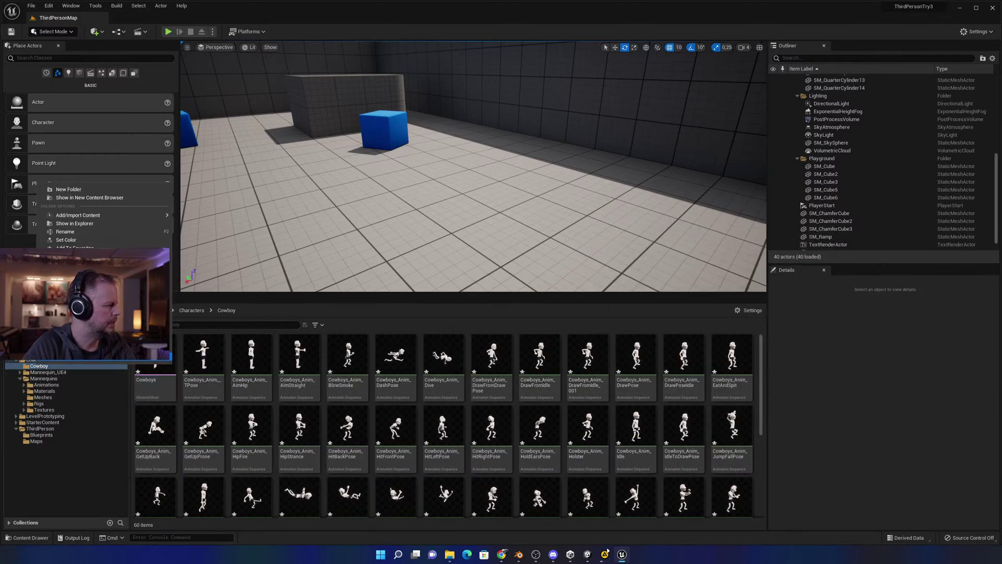
pyautogui.click(46, 368)
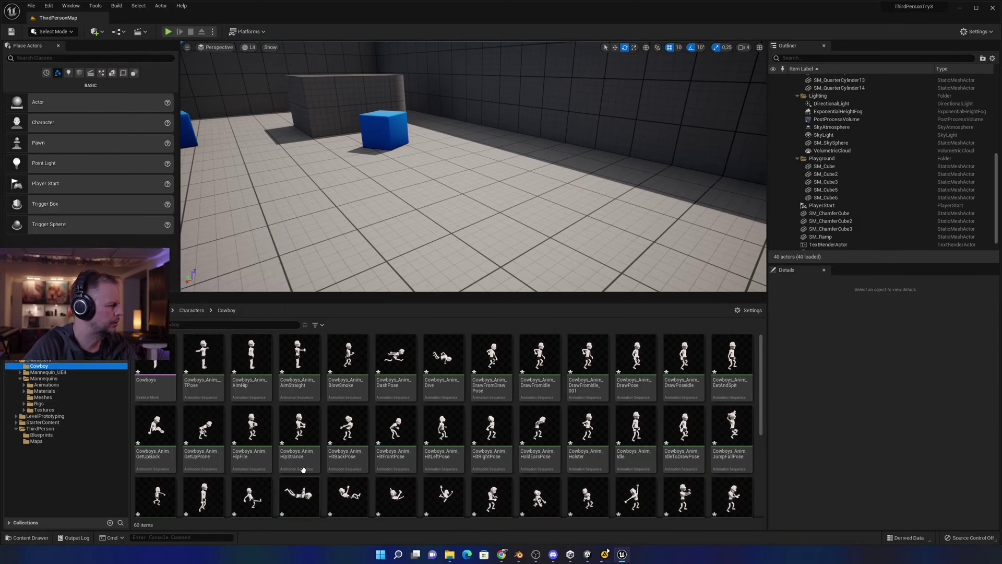
pyautogui.scroll(-2, 380, 440)
pyautogui.scroll(-2, 380, 440)
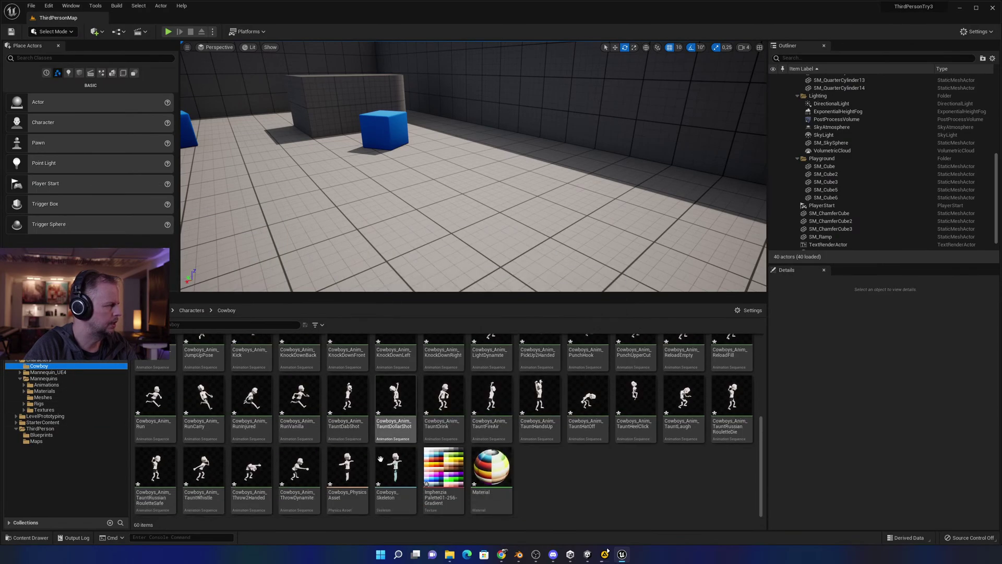
pyautogui.rightClick(562, 484)
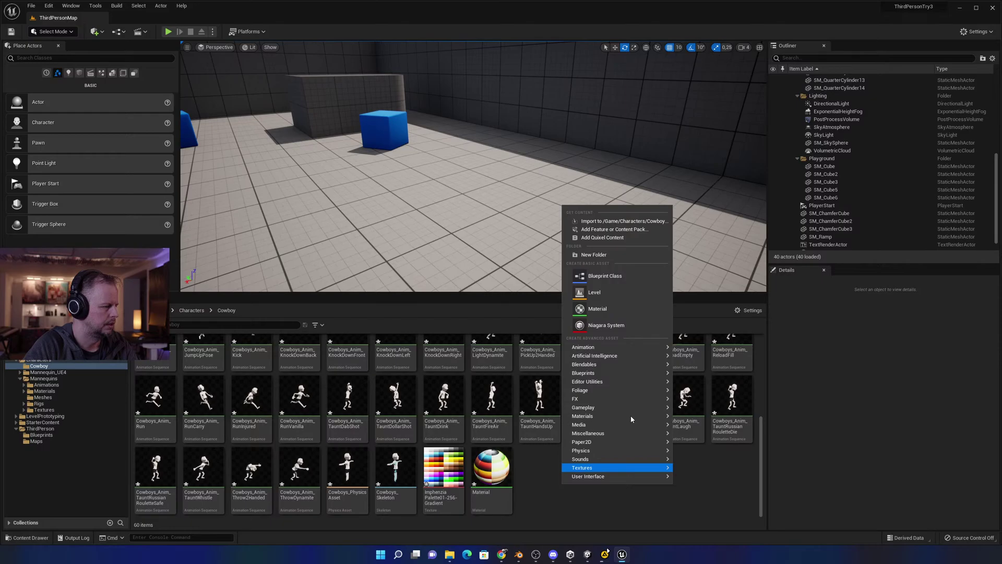
pyautogui.click(613, 282)
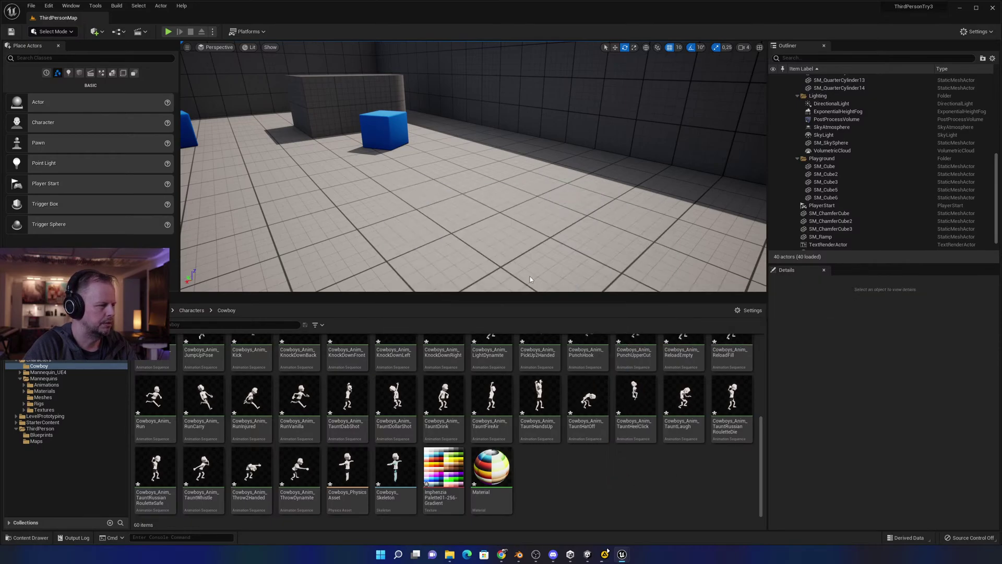
pyautogui.click(423, 223)
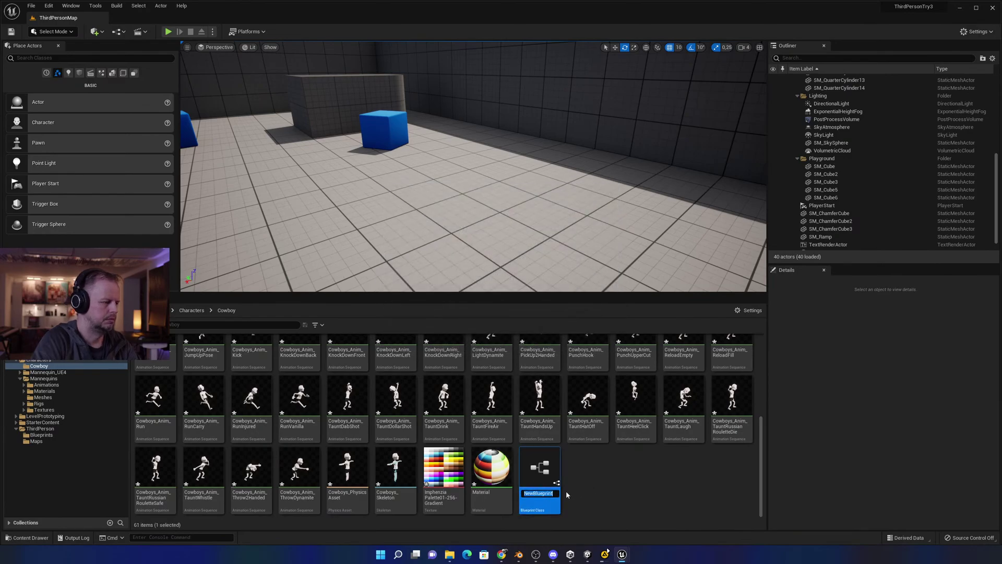
pyautogui.write('Cowboy')
pyautogui.press('Return')
pyautogui.scroll(-3, 509, 445)
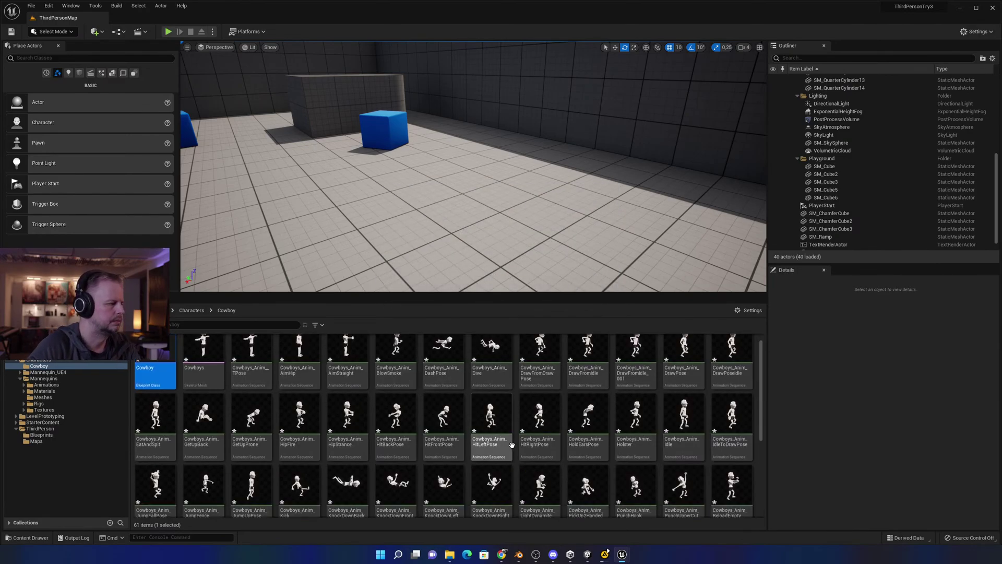
pyautogui.scroll(3, 219, 373)
pyautogui.doubleClick(151, 374)
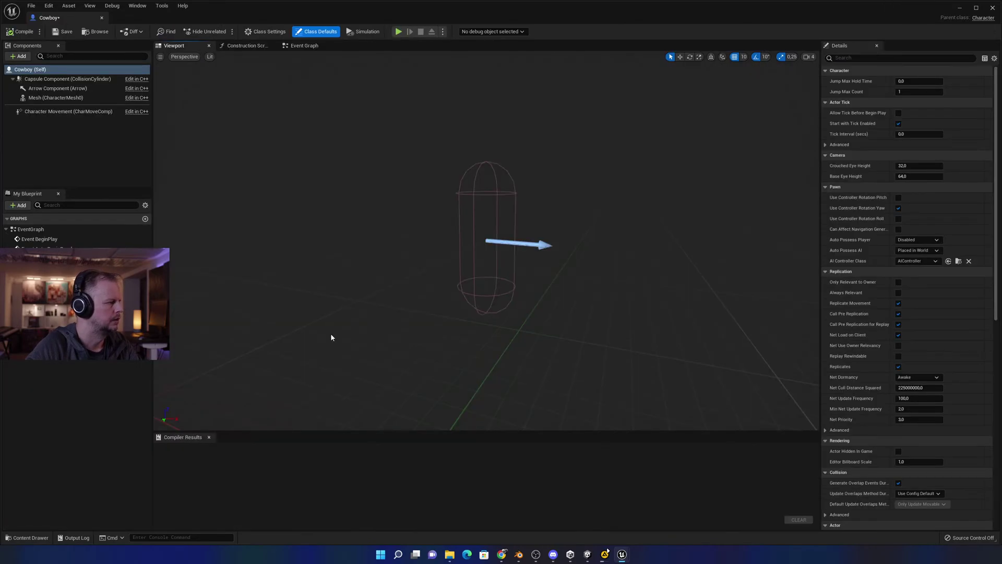
# Try assigning the Cowboys skeletal mesh to the Blueprint's Mesh component and compare it with the collision capsule and forward arrow.
pyautogui.click(47, 97)
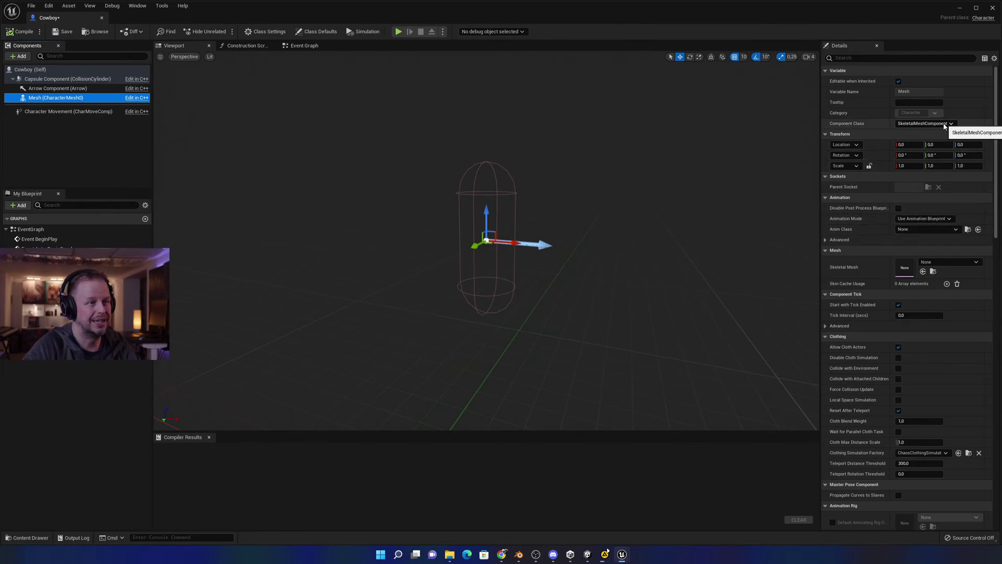
pyautogui.click(955, 262)
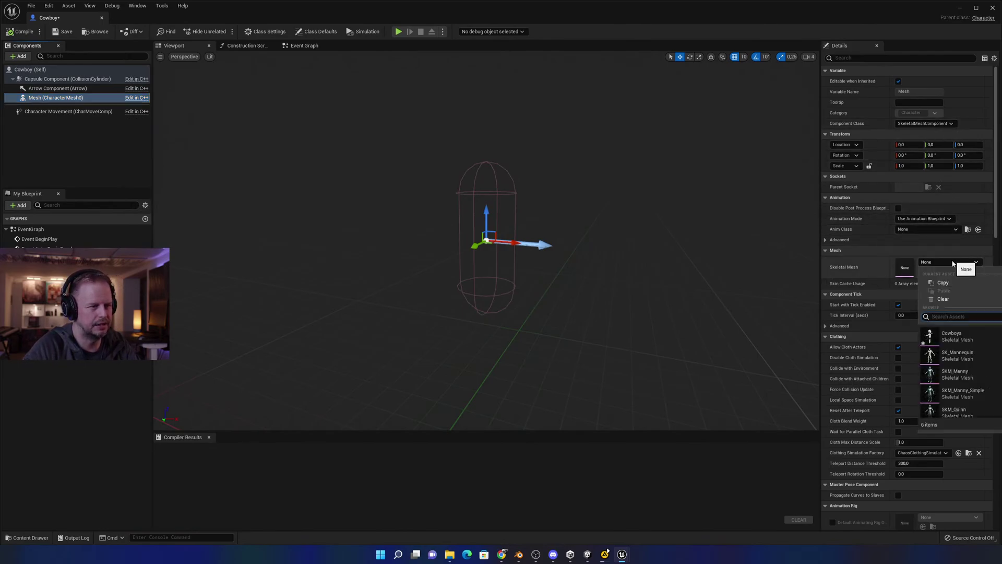
pyautogui.click(973, 338)
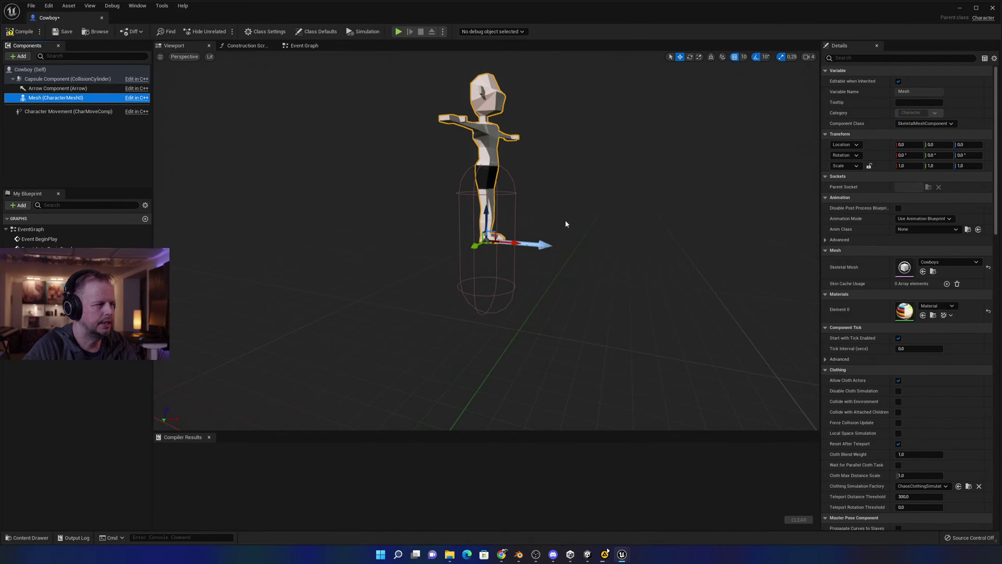
pyautogui.moveTo(513, 235); pyautogui.dragTo(618, 219)
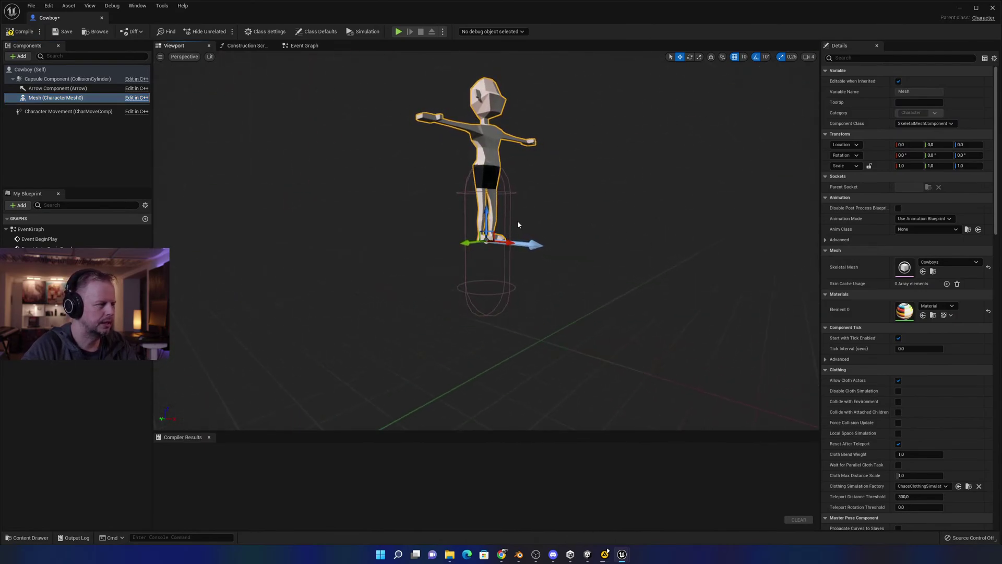
pyautogui.moveTo(518, 225); pyautogui.dragTo(507, 200)
pyautogui.press('q')
pyautogui.click(509, 192)
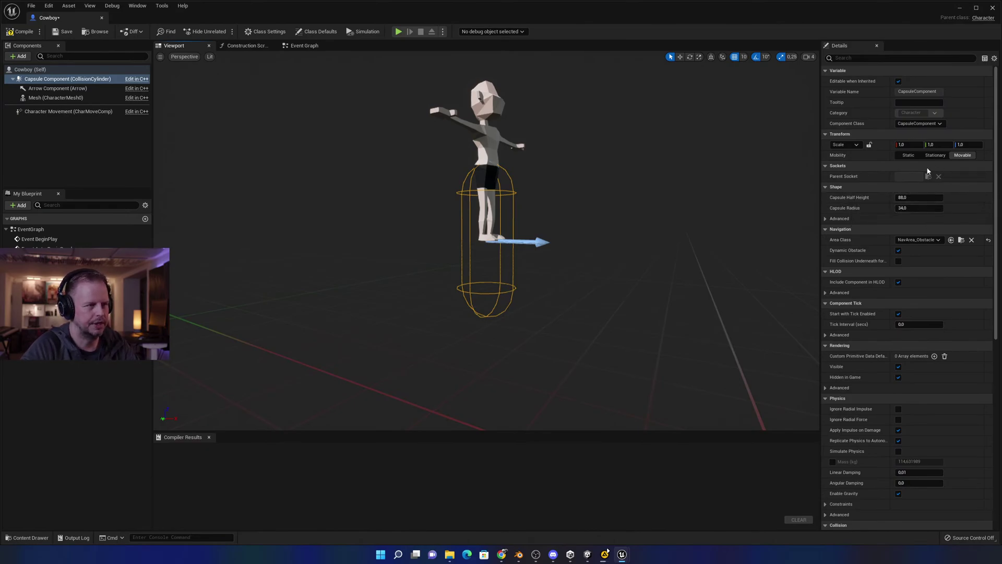
pyautogui.moveTo(673, 179); pyautogui.dragTo(517, 197)
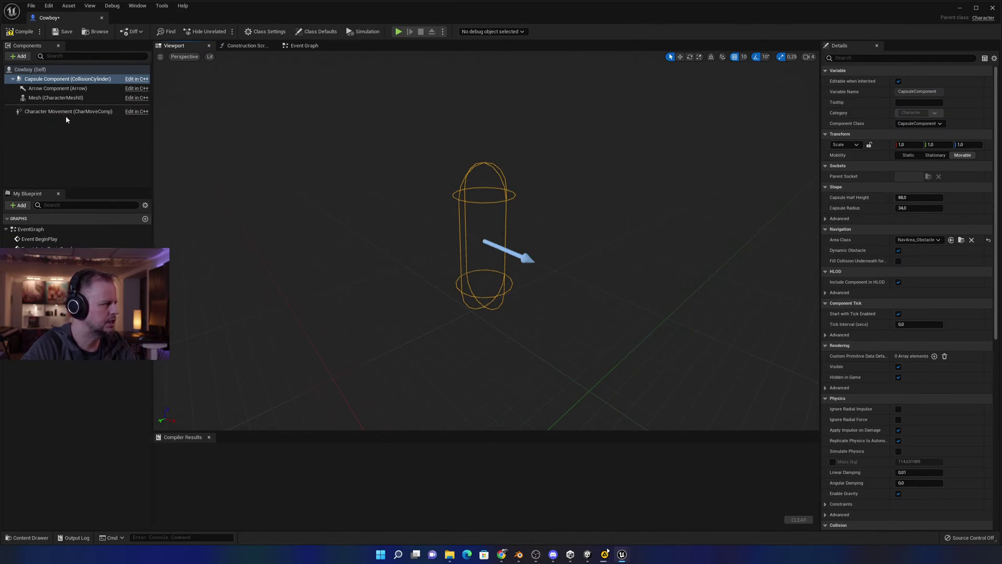
# Set Cowboys as the skeletal mesh of the Cowboy Blueprint's empty Mesh component.
pyautogui.click(55, 97)
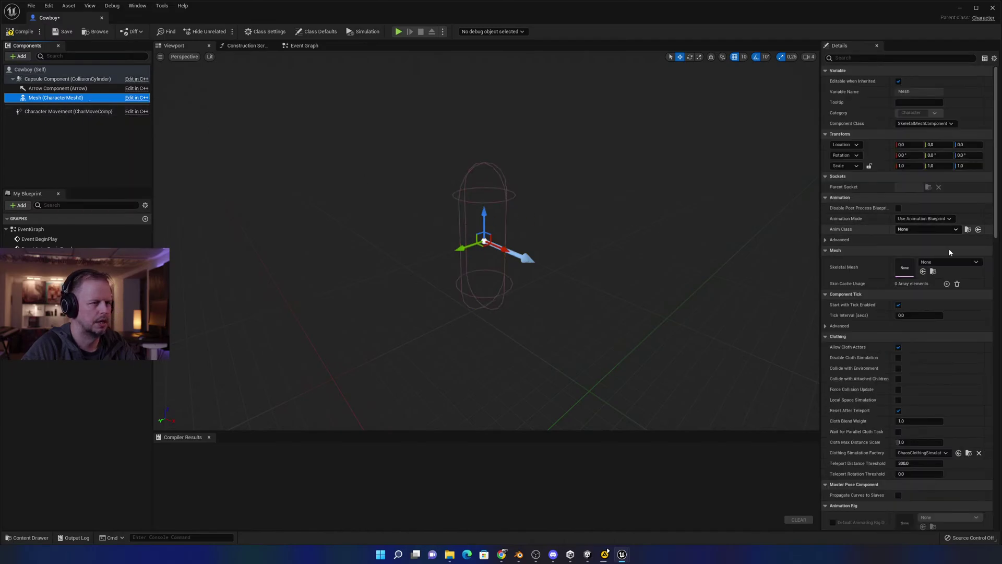
pyautogui.click(950, 261)
pyautogui.click(960, 337)
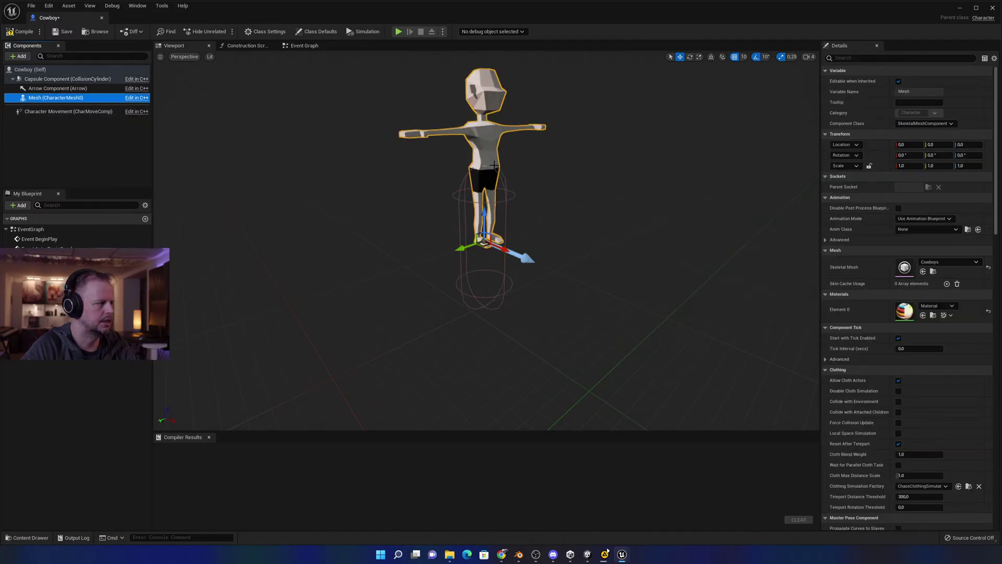
# Turn off position grid snapping and lower the Mesh component to a Z location of about -86.78, with its feet at the capsule's base.
pyautogui.moveTo(483, 211); pyautogui.dragTo(483, 265)
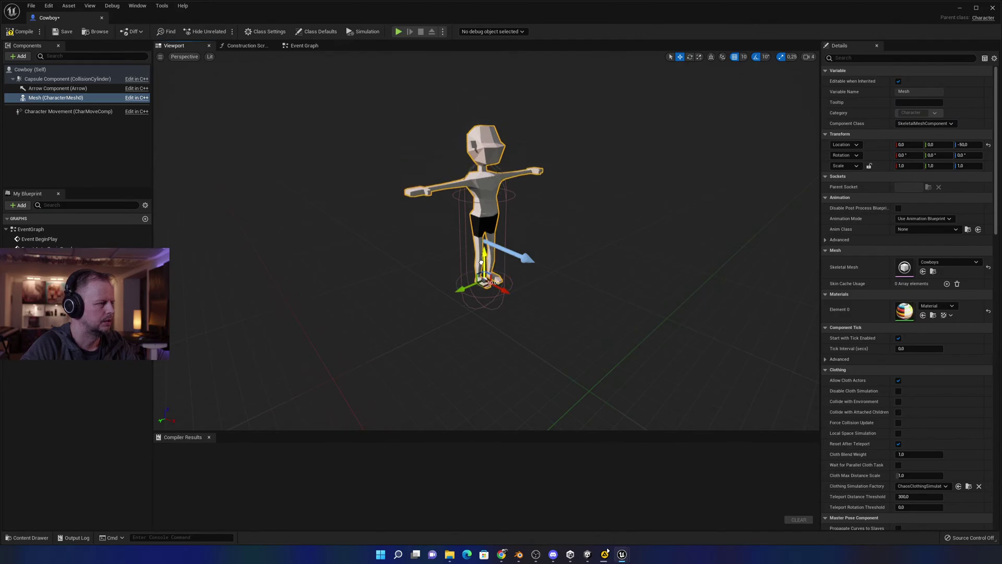
pyautogui.click(735, 57)
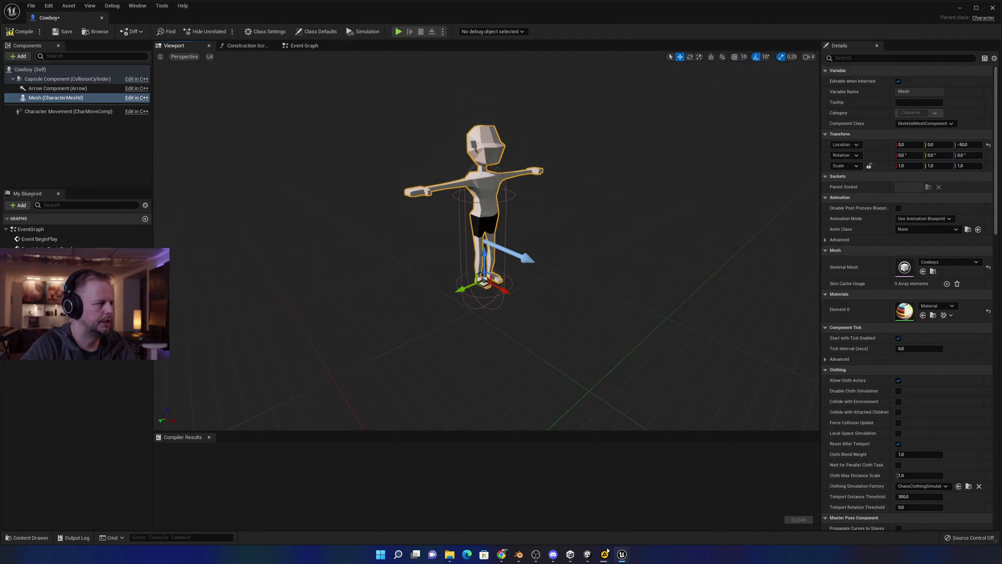
pyautogui.keyDown('alt'); pyautogui.moveTo(537, 204); pyautogui.dragTo(517, 208); pyautogui.keyUp('alt')
pyautogui.scroll(-4, 536, 207)
pyautogui.moveTo(495, 264)
pyautogui.keyDown('alt'); pyautogui.mouseDown()
pyautogui.moveTo(527, 230)
pyautogui.moveTo(475, 263)
pyautogui.mouseUp(); pyautogui.keyUp('alt')
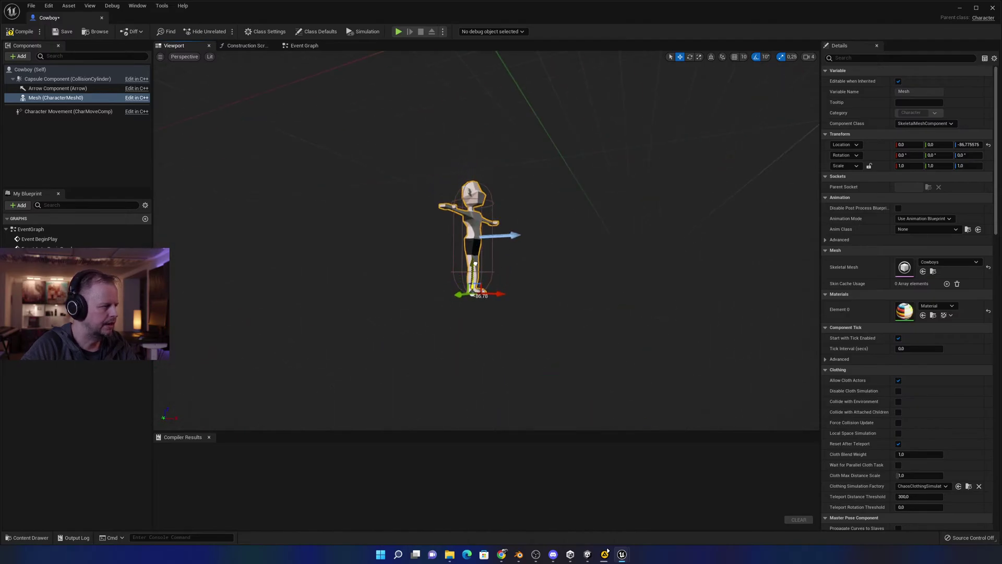
pyautogui.keyDown('alt'); pyautogui.moveTo(614, 205); pyautogui.dragTo(481, 249); pyautogui.keyUp('alt')
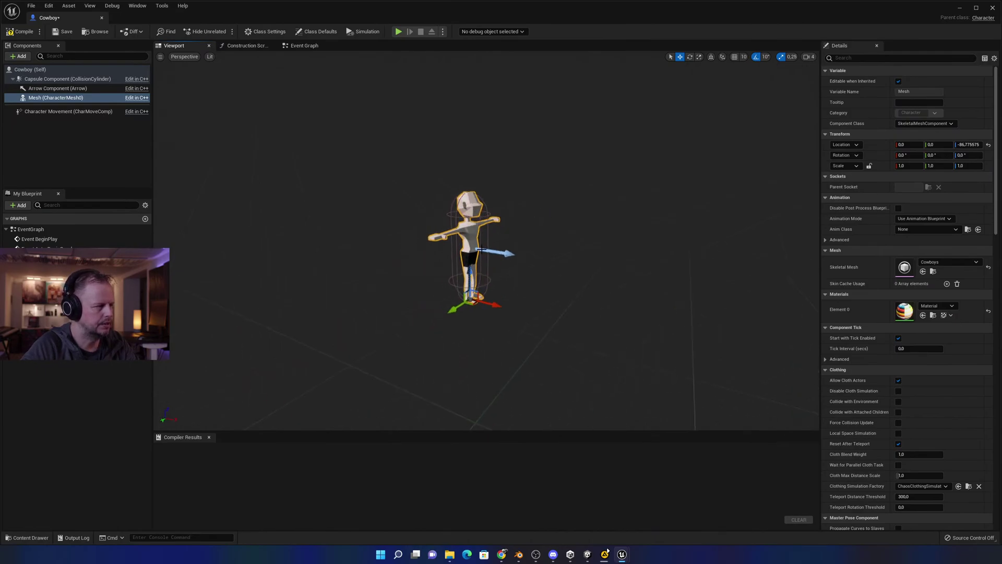
# Set the Capsule Component's mobility to Movable and save the Cowboy Blueprint.
pyautogui.click(179, 121)
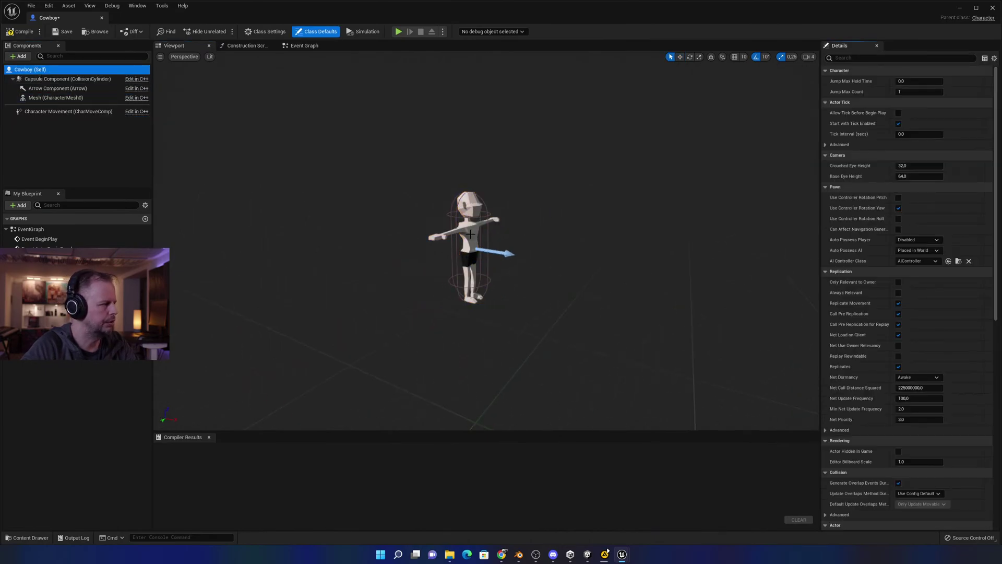
pyautogui.click(485, 249)
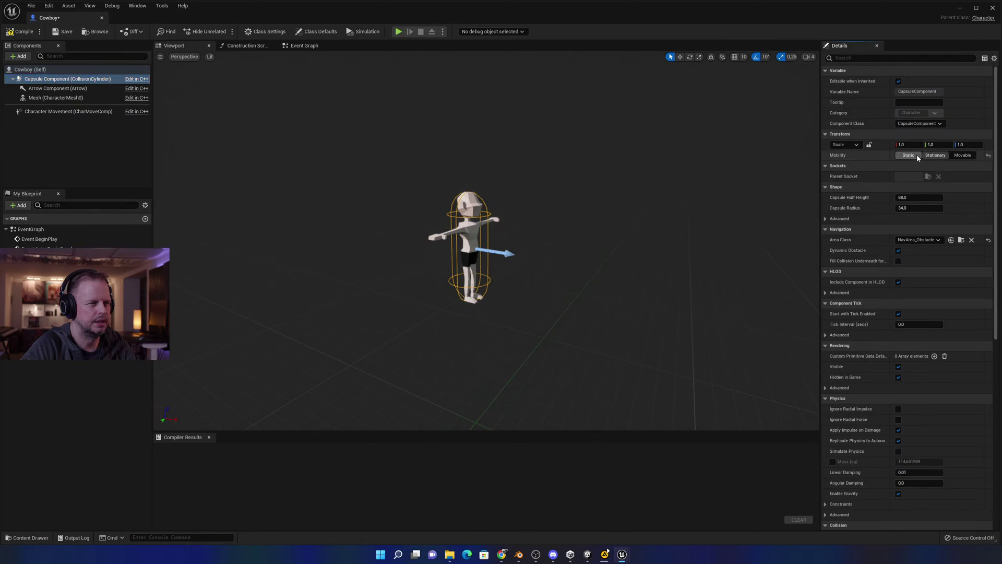
pyautogui.click(962, 155)
pyautogui.click(537, 201)
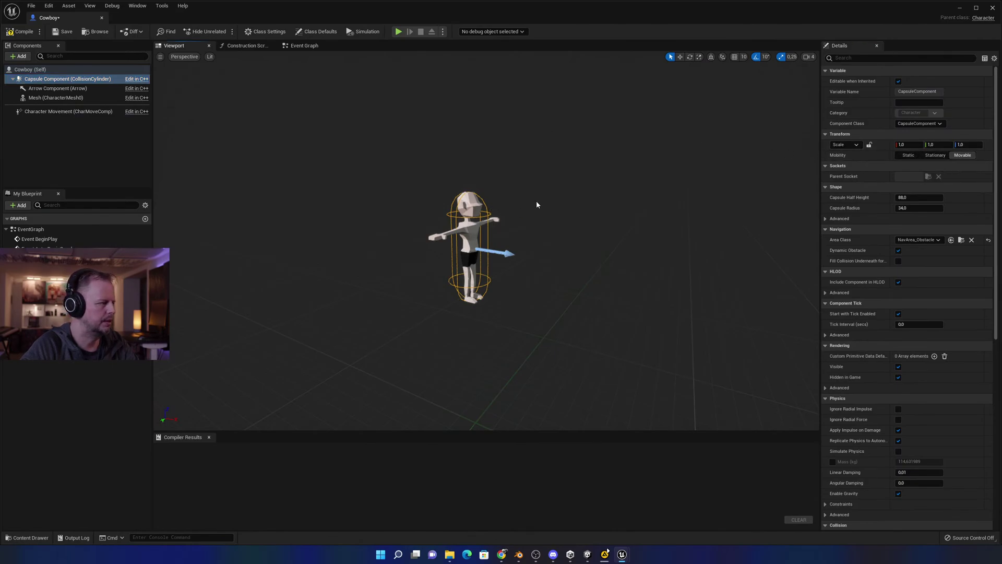
pyautogui.hotkey('ctrl', 's')
# Check the Mesh component's settings and compile the Cowboy Blueprint.
pyautogui.click(92, 130)
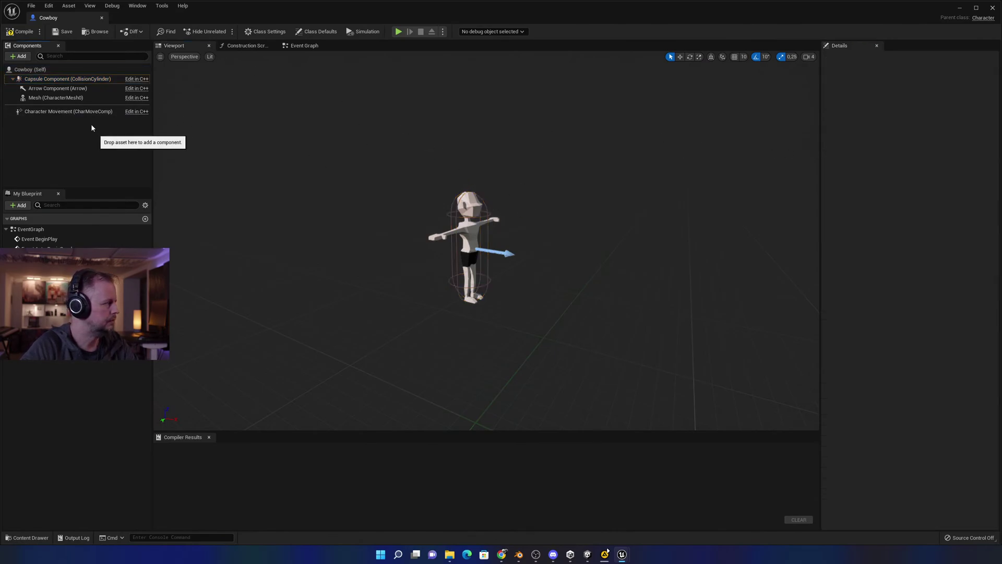
pyautogui.click(52, 98)
pyautogui.click(73, 134)
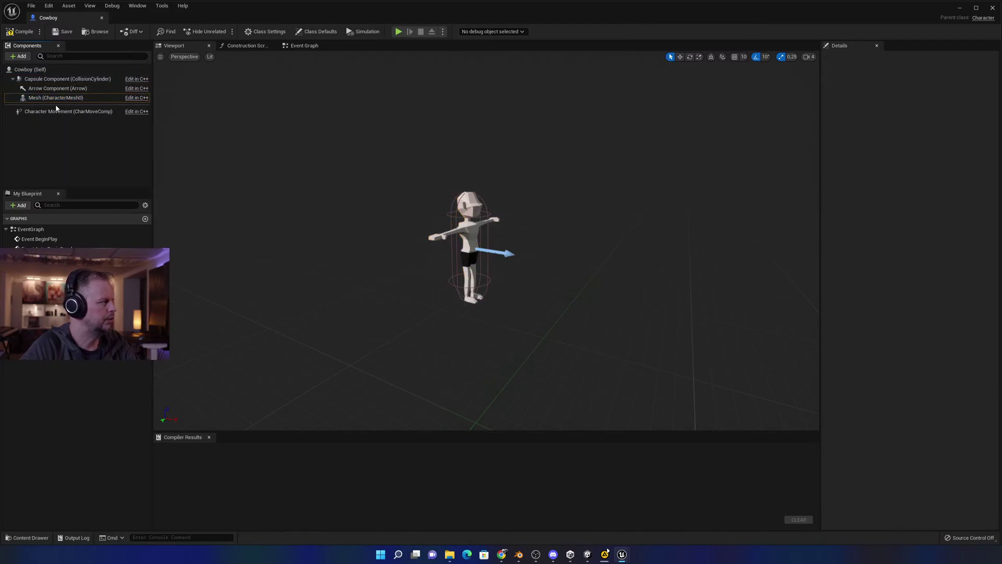
pyautogui.click(51, 98)
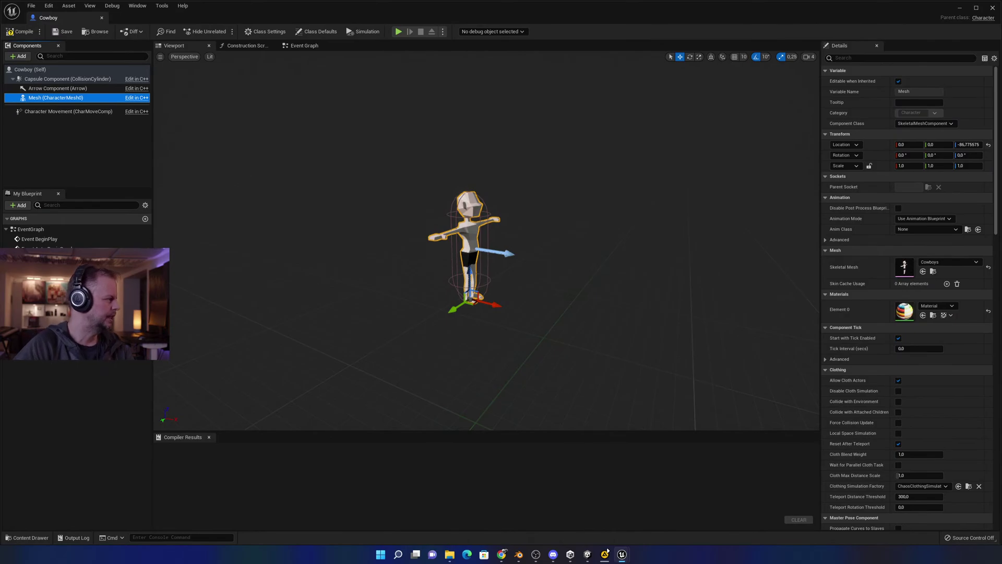
pyautogui.click(84, 158)
pyautogui.click(25, 32)
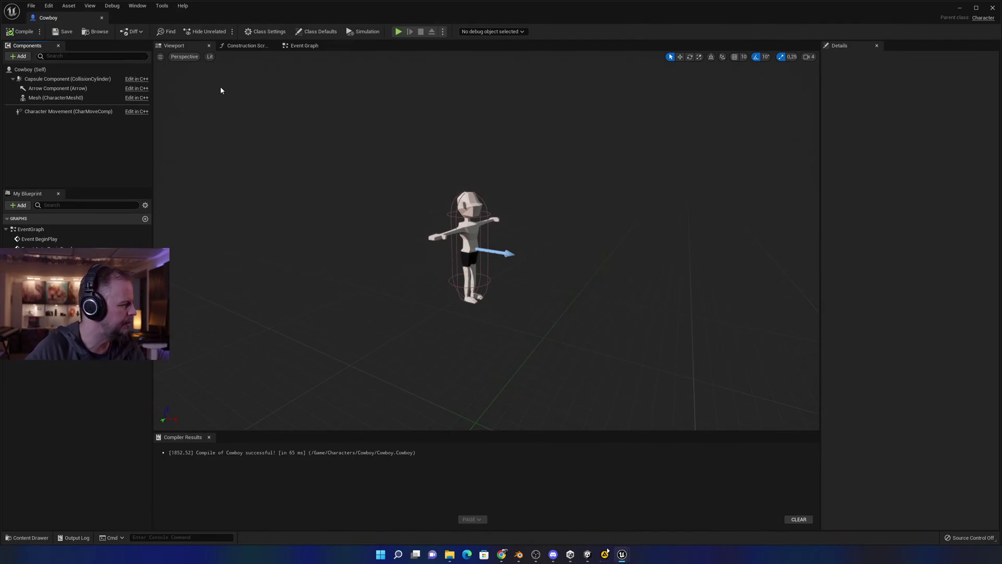
# Locate the Cowboy Blueprint in the project's assets and rename it to BP_Cowboy.
pyautogui.click(95, 31)
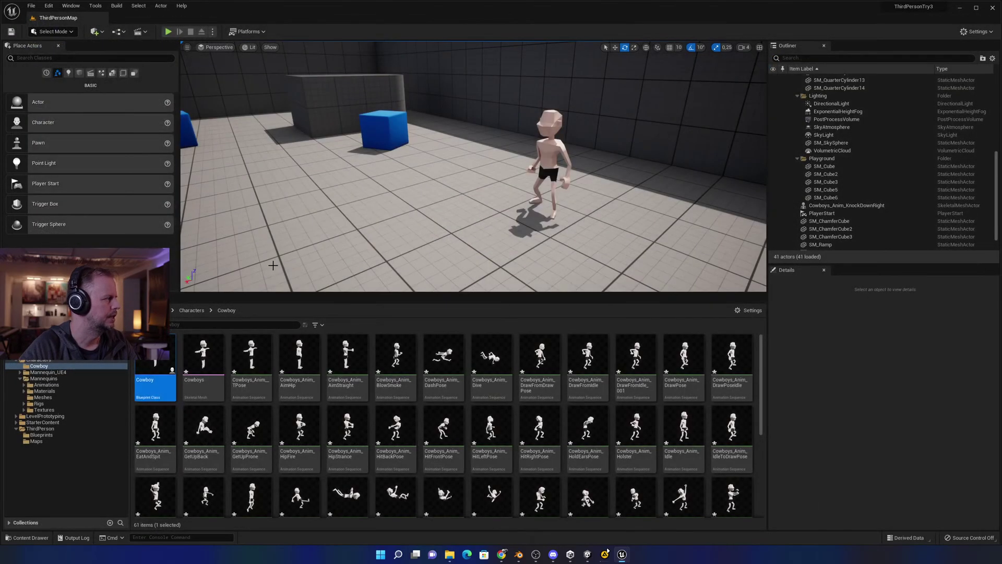
pyautogui.press('F2')
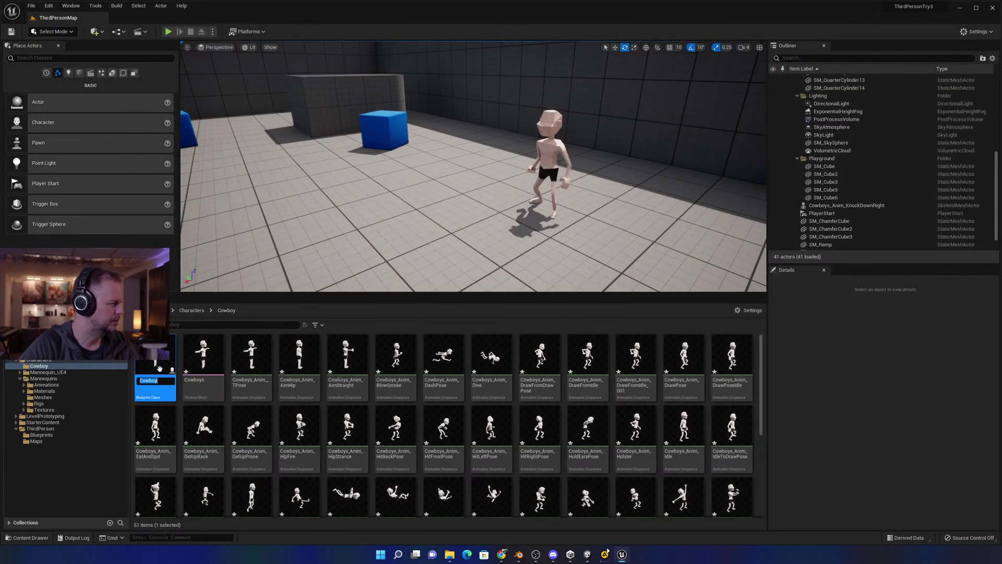
pyautogui.press('Home')
pyautogui.write('BP_')
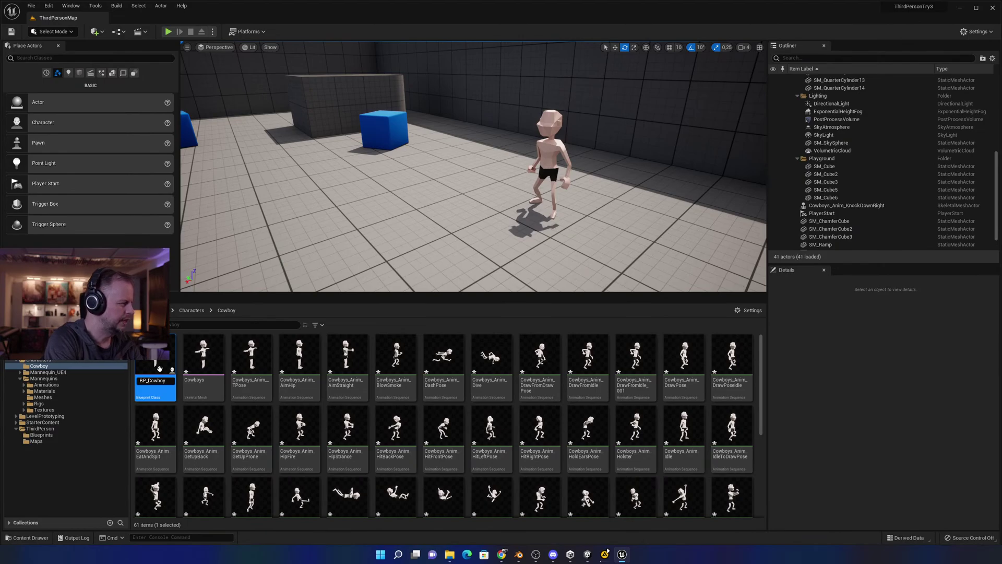
pyautogui.press('Return')
# Rename the Cowboys skeletal mesh in the Cowboy folder to SKM_Cowboys.
pyautogui.click(209, 357)
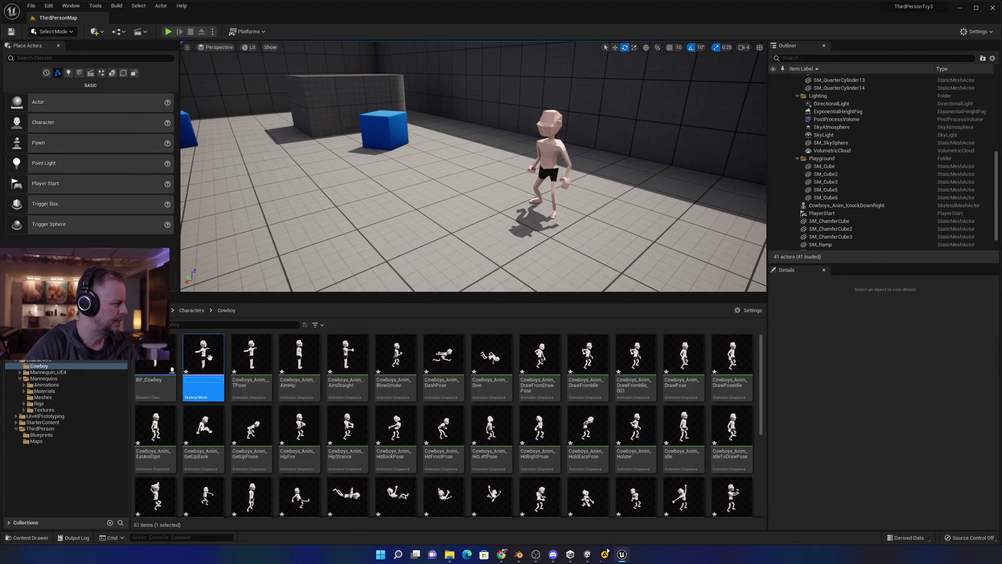
pyautogui.press('F2')
pyautogui.press('Home')
pyautogui.write('S')
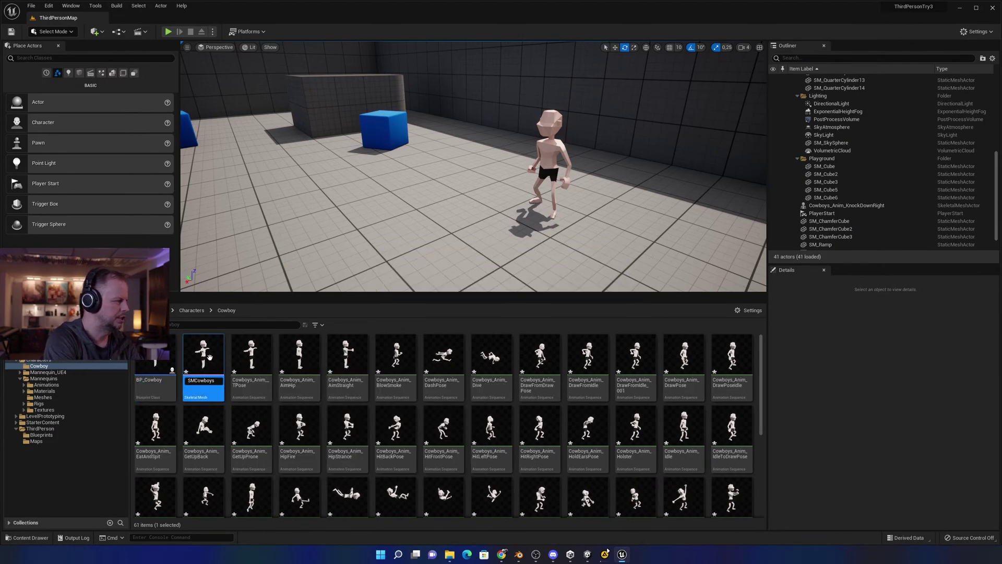
pyautogui.press('Return')
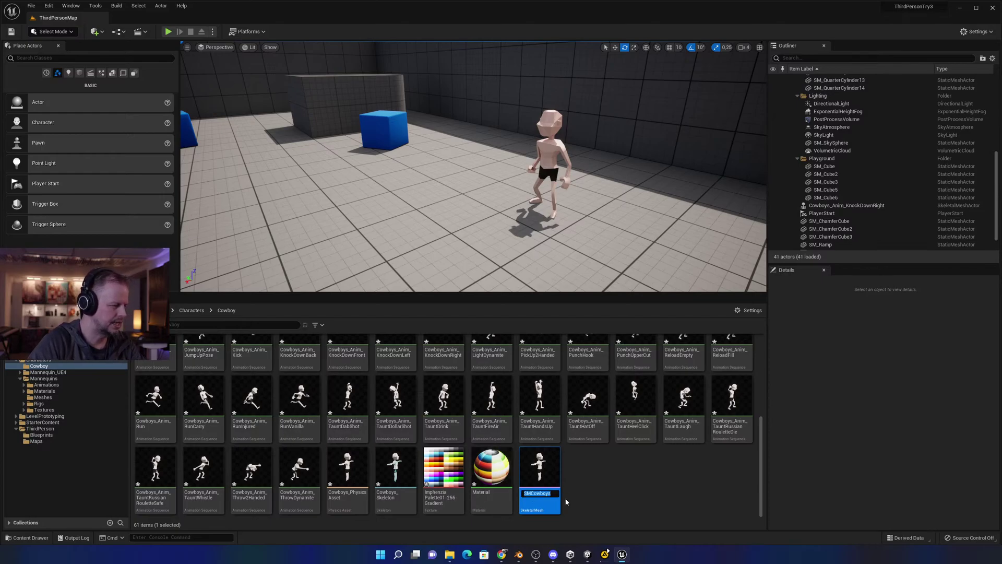
pyautogui.press('F2')
pyautogui.press('Home')
pyautogui.write('K')
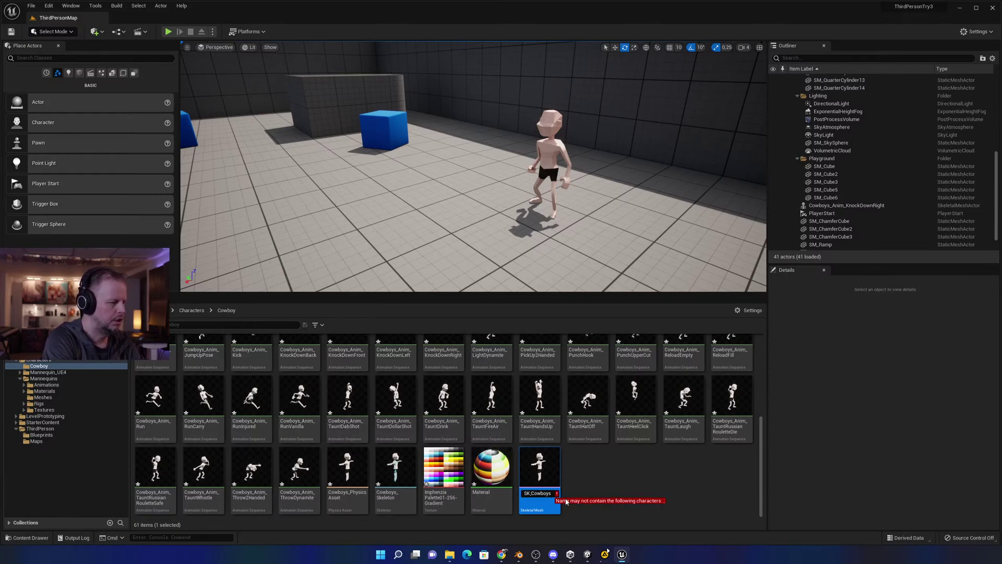
pyautogui.press('Return')
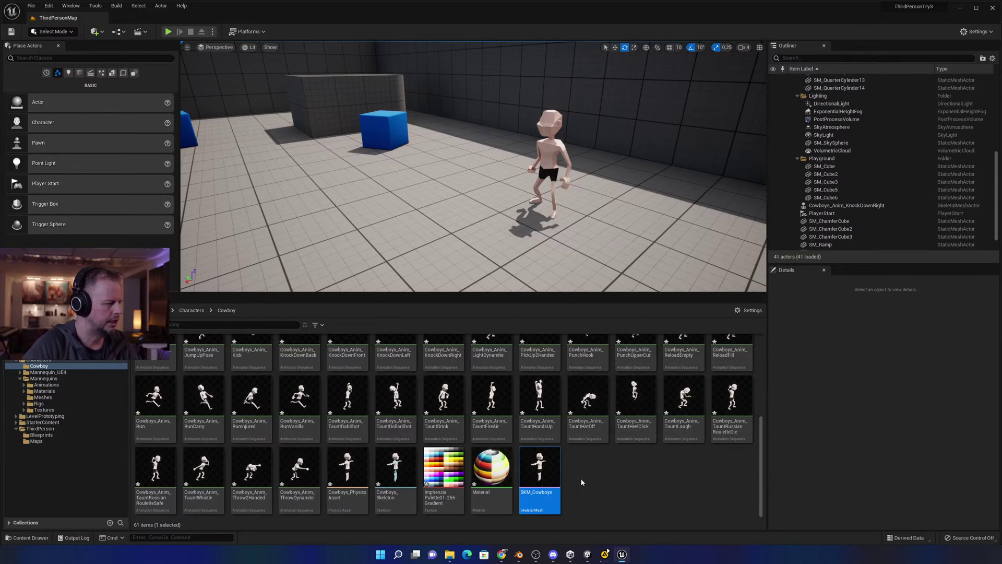
# Delete the animated cowboy skeletal mesh actor from the level.
pyautogui.click(581, 482)
pyautogui.scroll(2, 270, 400)
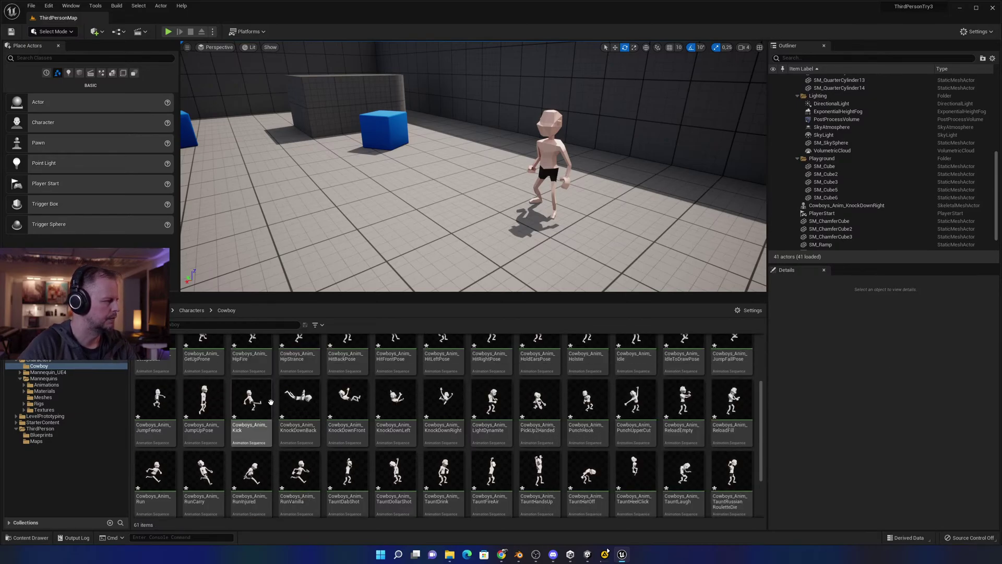
pyautogui.scroll(3, 271, 401)
pyautogui.click(549, 160)
pyautogui.press('Delete')
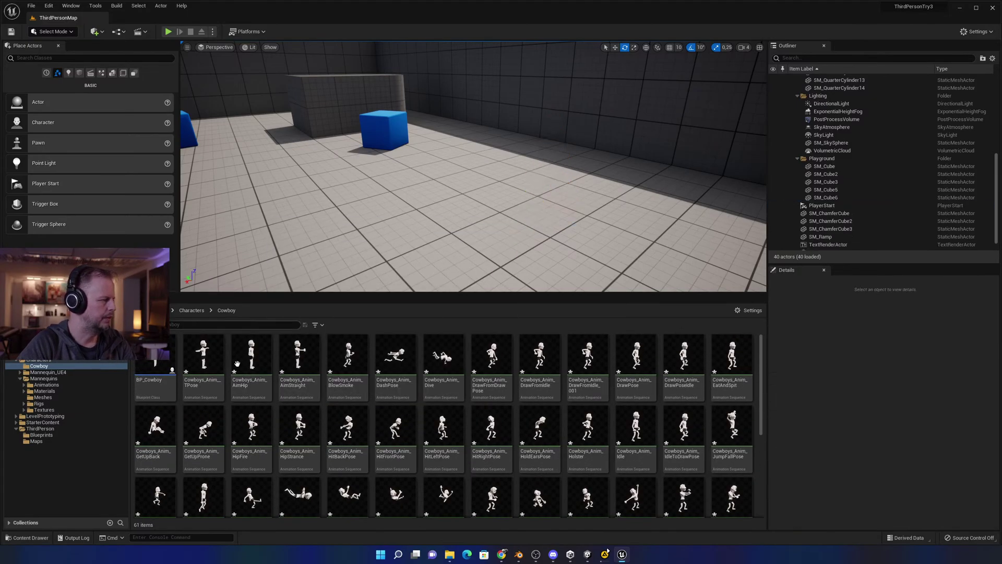
# Place BP_Cowboy in the level, delete that instance, and place another on the open floor near the blue cube.
pyautogui.moveTo(155, 360); pyautogui.dragTo(583, 234)
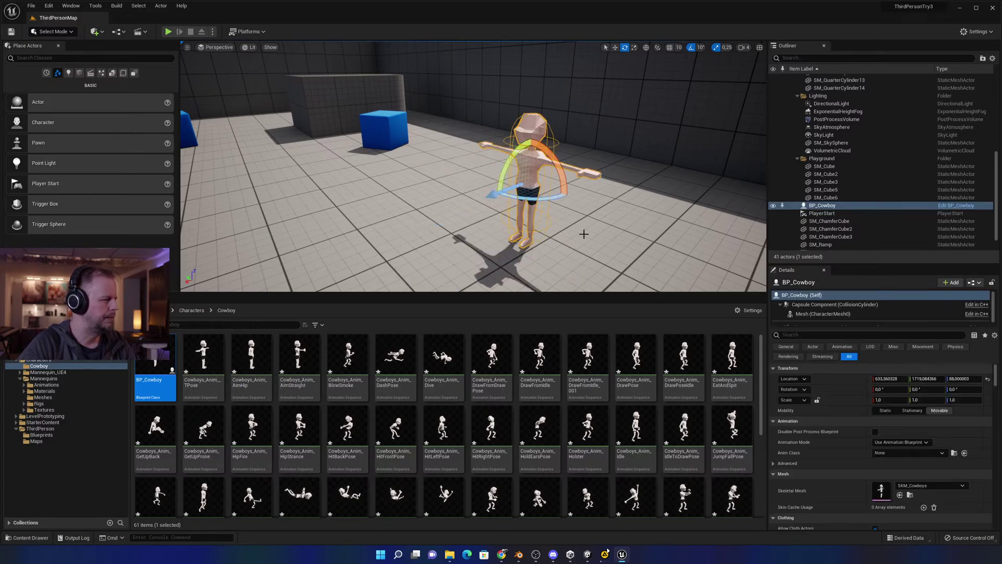
pyautogui.press('Delete')
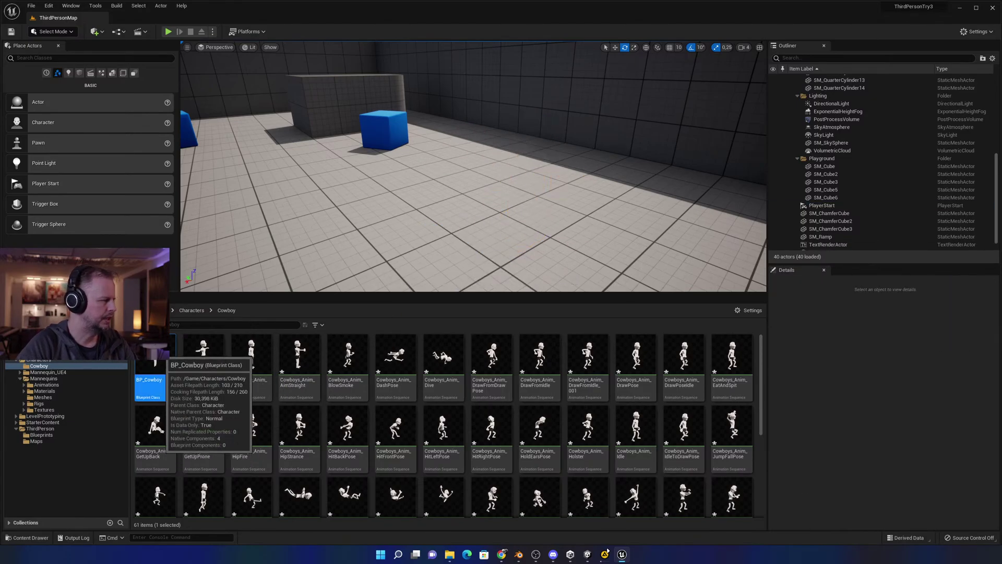
pyautogui.moveTo(201, 344); pyautogui.dragTo(545, 224)
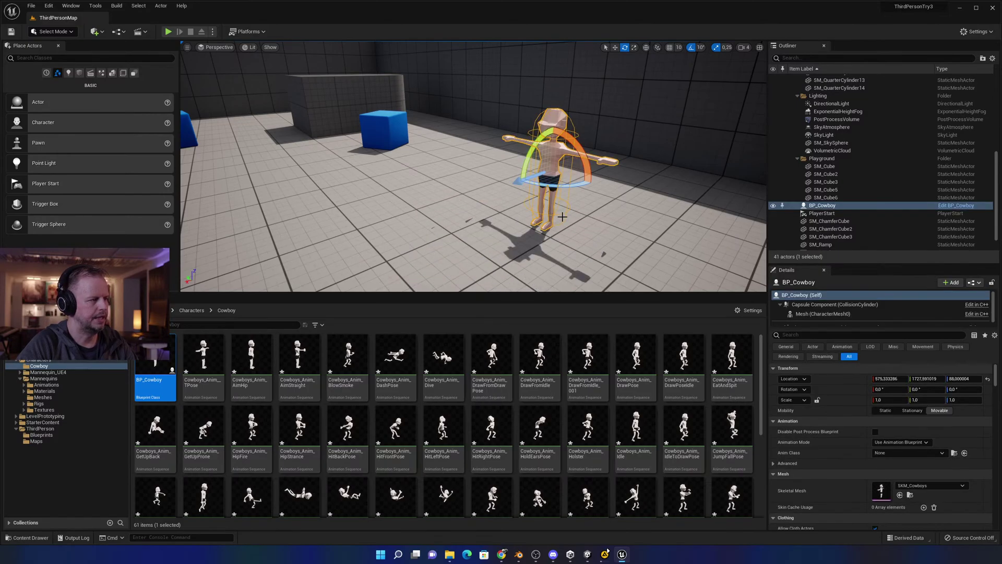
# Play-test the level as the third-person character near the placed BP_Cowboy, and stop the session.
pyautogui.keyDown('alt'); pyautogui.moveTo(532, 156); pyautogui.dragTo(471, 104); pyautogui.keyUp('alt')
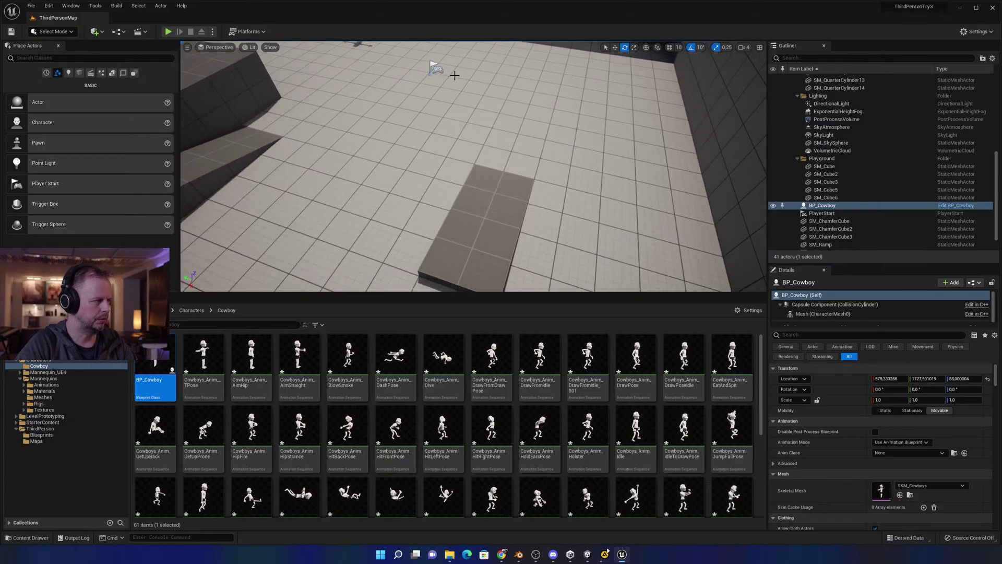
pyautogui.moveTo(455, 75); pyautogui.dragTo(514, 101, button='right')
pyautogui.moveTo(544, 114); pyautogui.dragTo(543, 113)
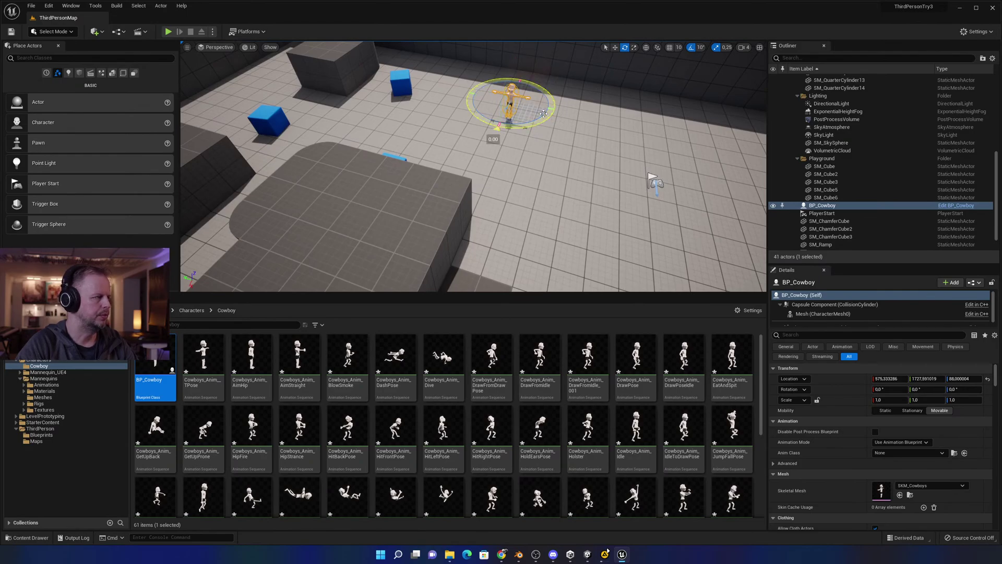
pyautogui.moveTo(544, 113); pyautogui.dragTo(573, 135, button='right')
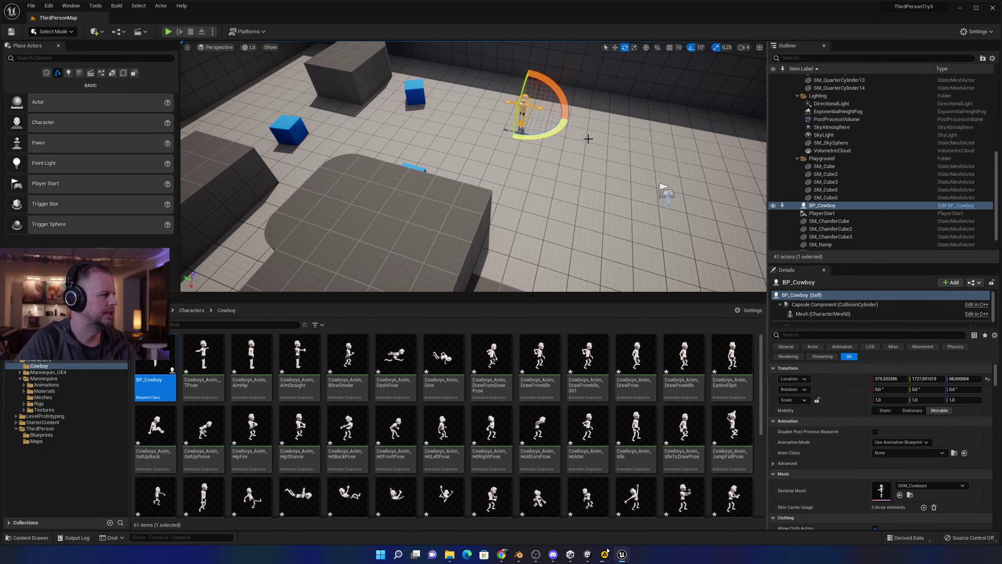
pyautogui.moveTo(587, 137); pyautogui.dragTo(616, 128, button='right')
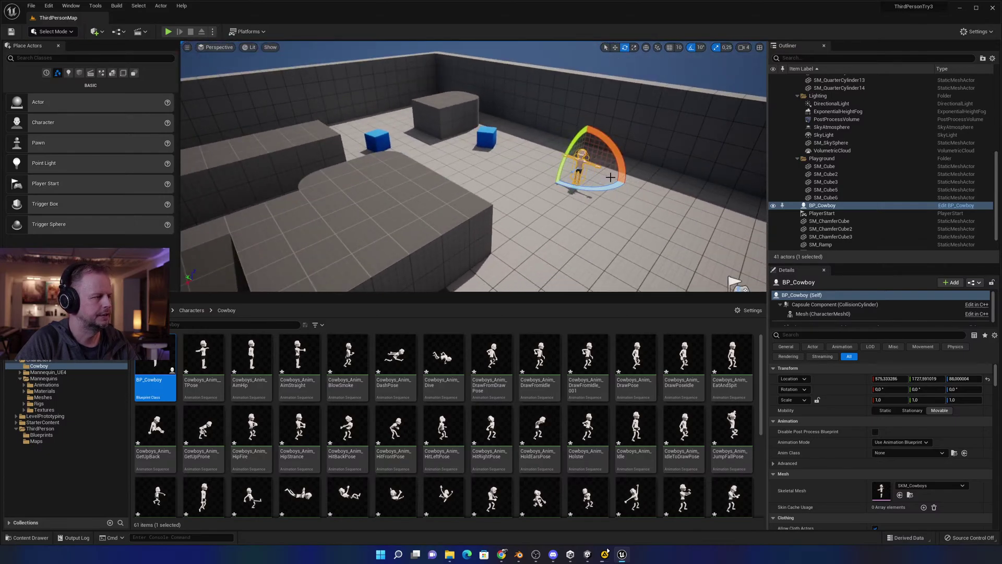
pyautogui.doubleClick(826, 198)
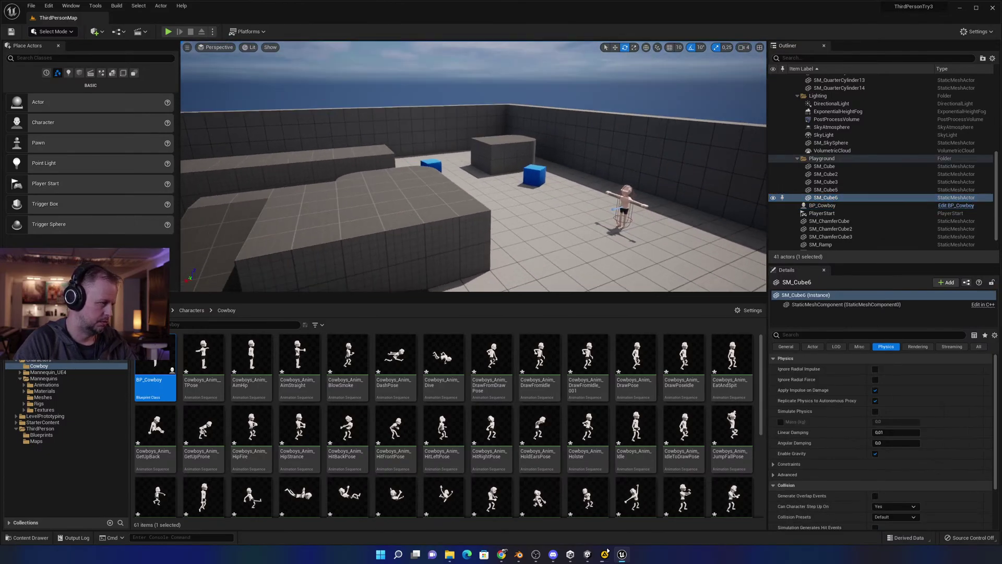
pyautogui.moveTo(483, 108); pyautogui.dragTo(482, 97, button='right')
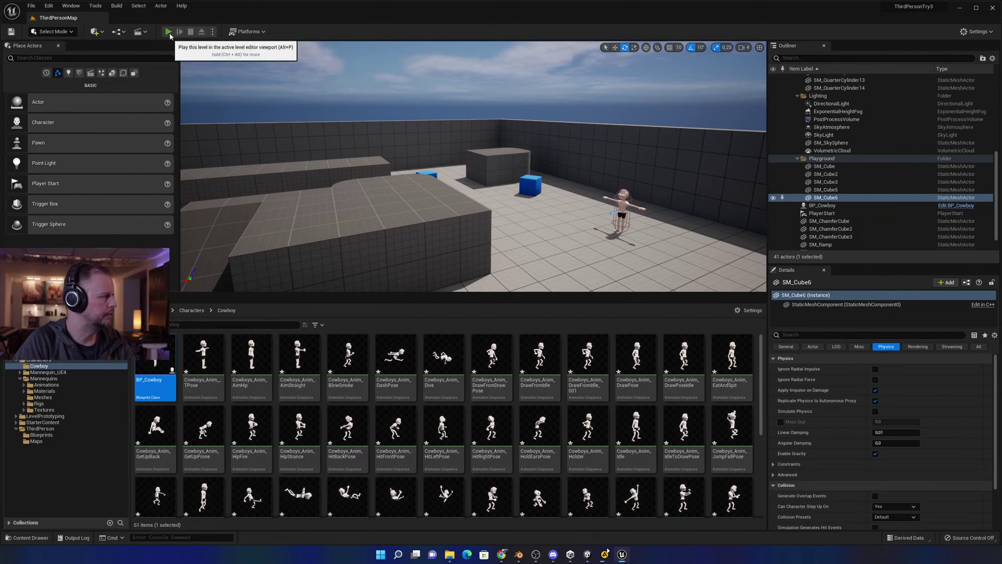
pyautogui.click(168, 31)
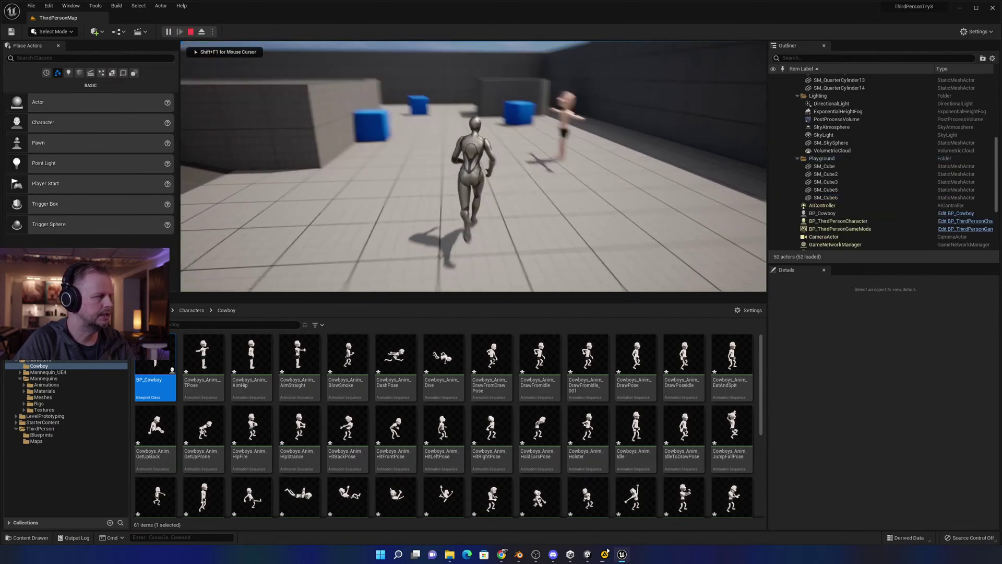
pyautogui.press('Escape')
pyautogui.moveTo(473, 136); pyautogui.dragTo(699, 208, button='right')
pyautogui.scroll(2, 473, 166)
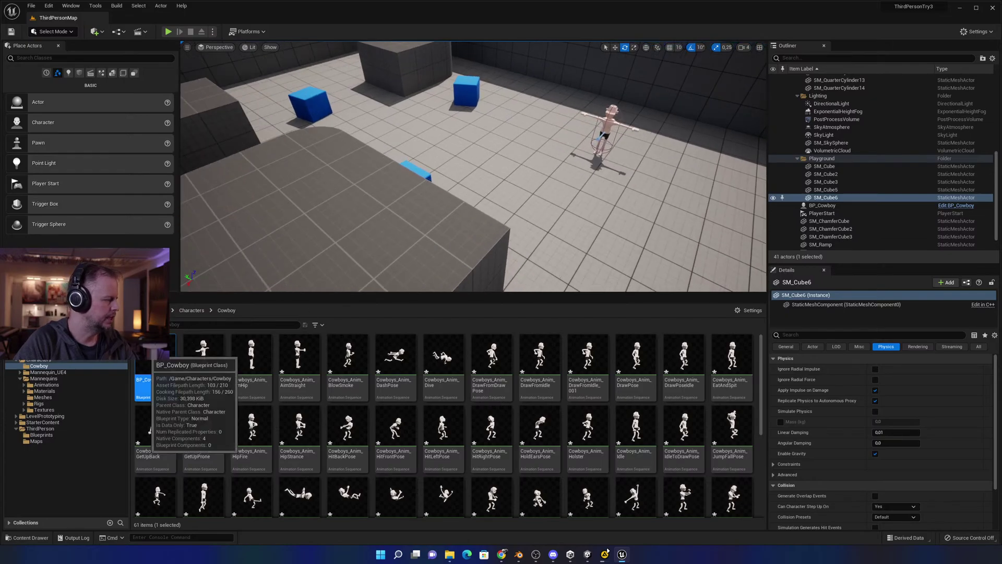
# Open the BP_Cowboy Blueprint, dock its editor beside ThirdPersonMap, and return to the level.
pyautogui.doubleClick(155, 360)
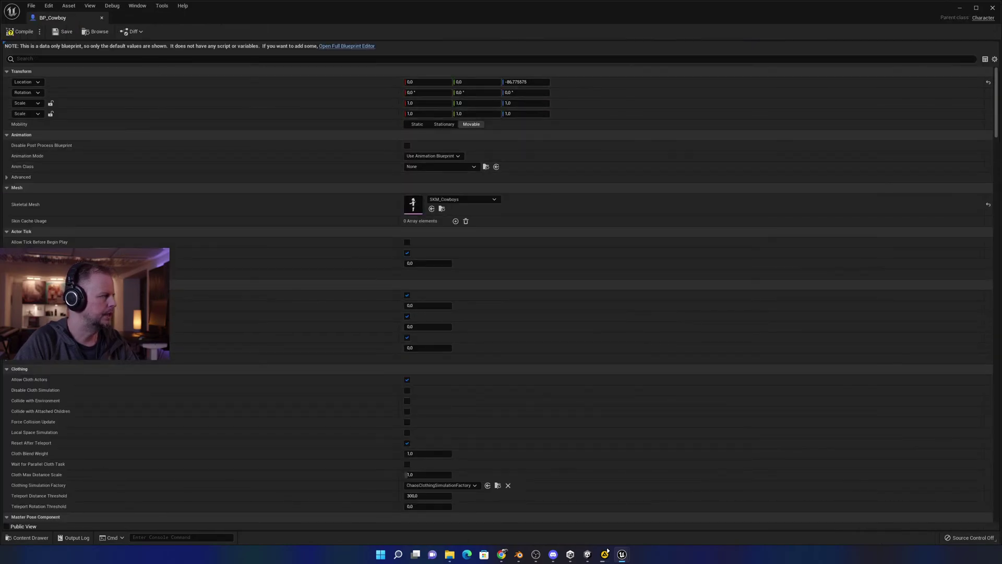
pyautogui.moveTo(60, 20); pyautogui.dragTo(131, 19)
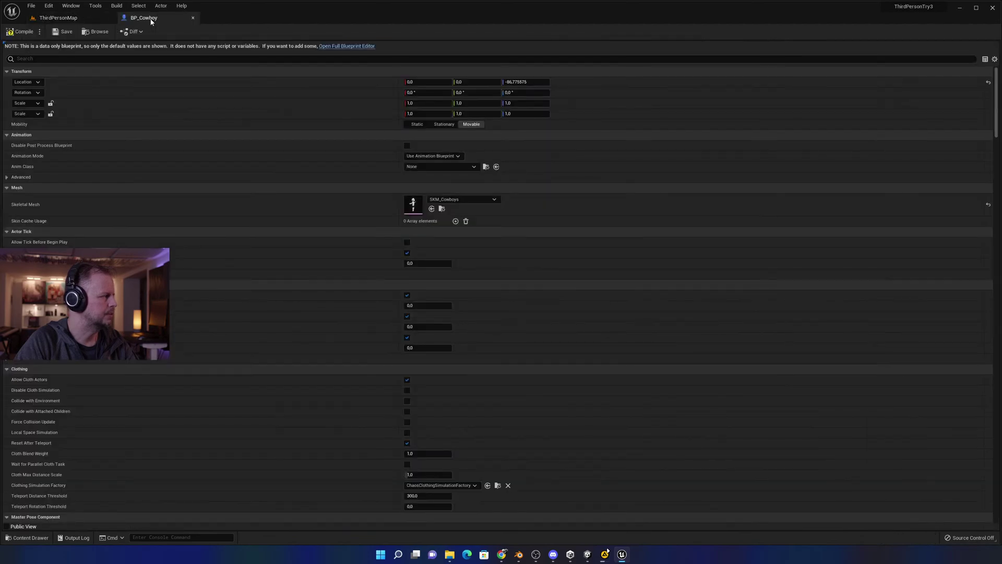
pyautogui.click(99, 19)
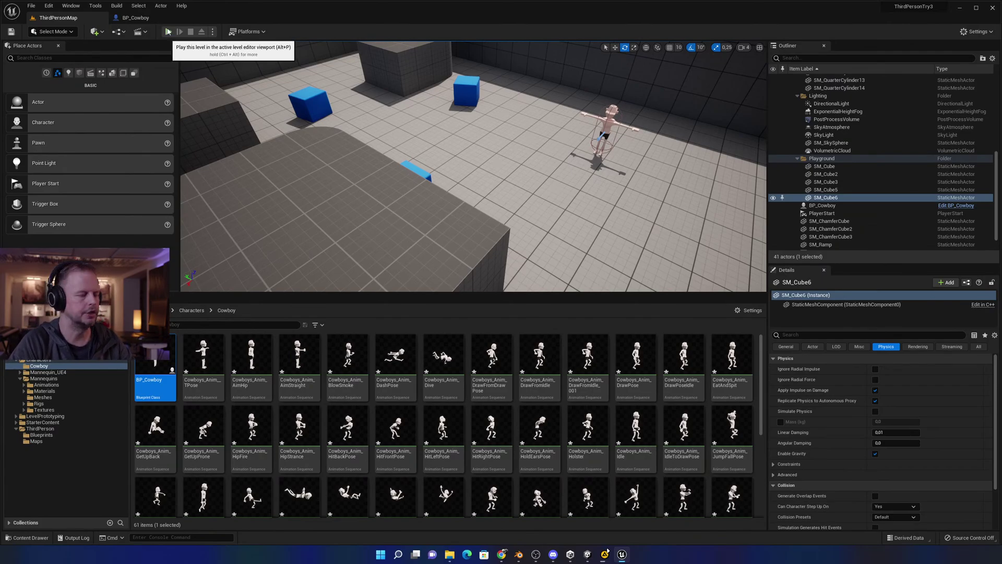
# Run the level, eject from the player character to inspect the placed BP_Cowboy up close with the free camera, and stop the session.
pyautogui.click(167, 32)
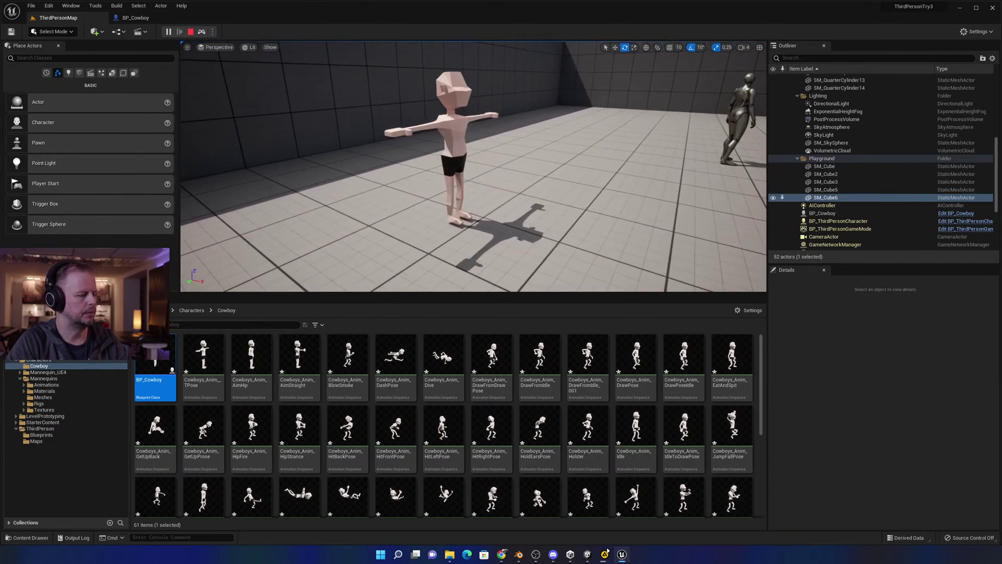
pyautogui.press('w')
pyautogui.moveTo(503, 175); pyautogui.dragTo(473, 188, button='right')
pyautogui.press('Escape')
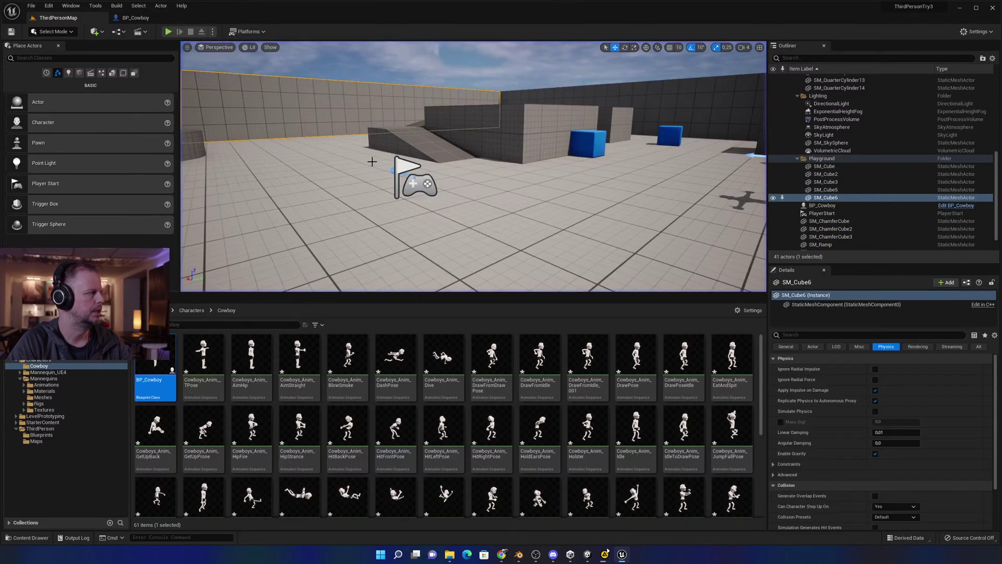
# Play-test the level twice as the possessed third-person character near the Player Start, stopping each session.
pyautogui.moveTo(466, 141); pyautogui.dragTo(307, 72, button='right')
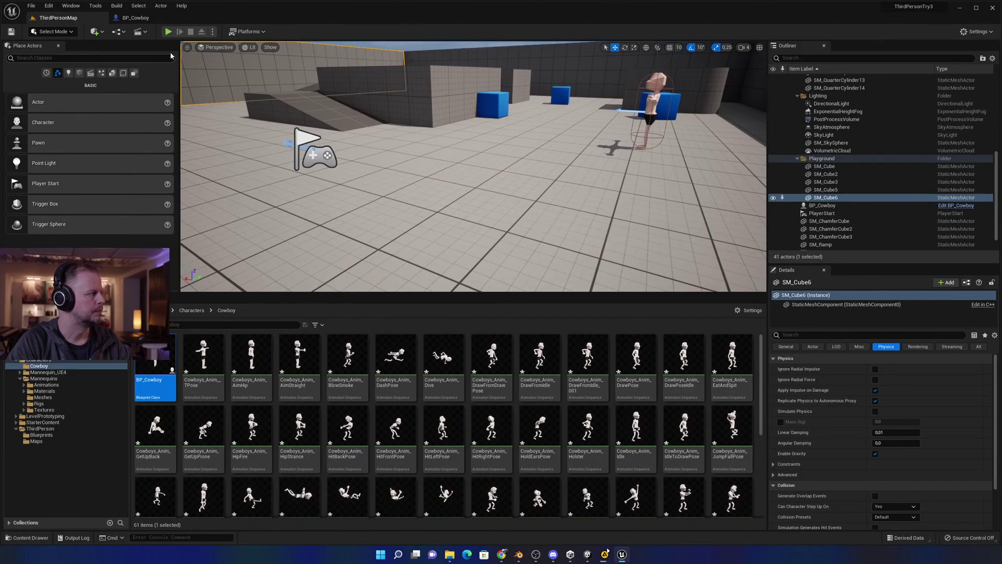
pyautogui.click(168, 32)
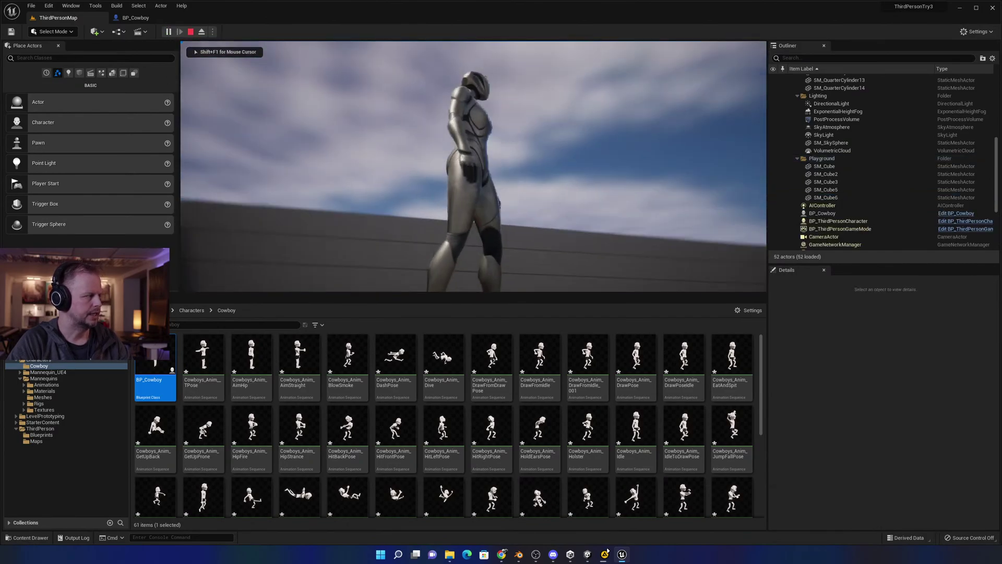
pyautogui.press('Escape')
pyautogui.click(168, 32)
pyautogui.click(418, 92)
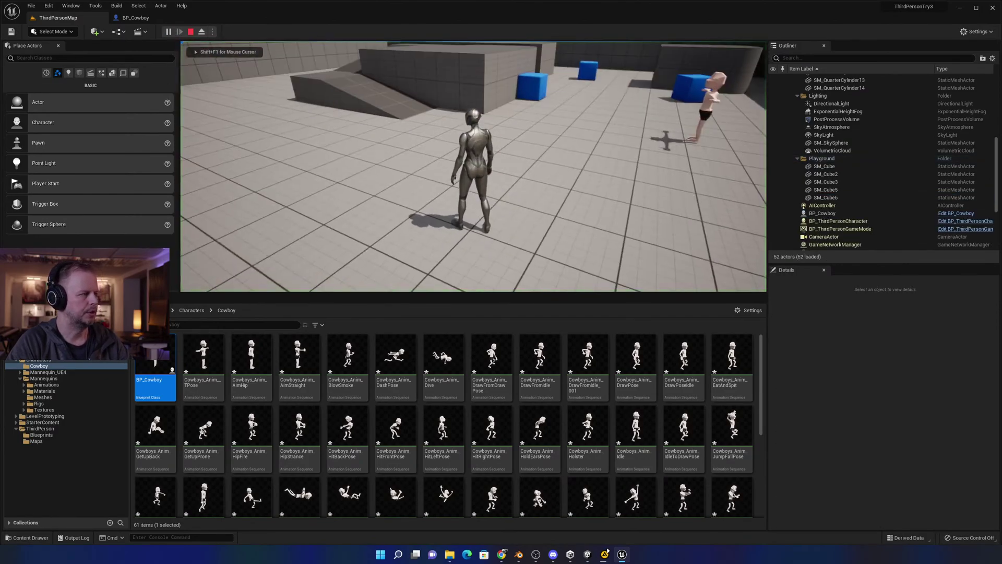
pyautogui.press('Escape')
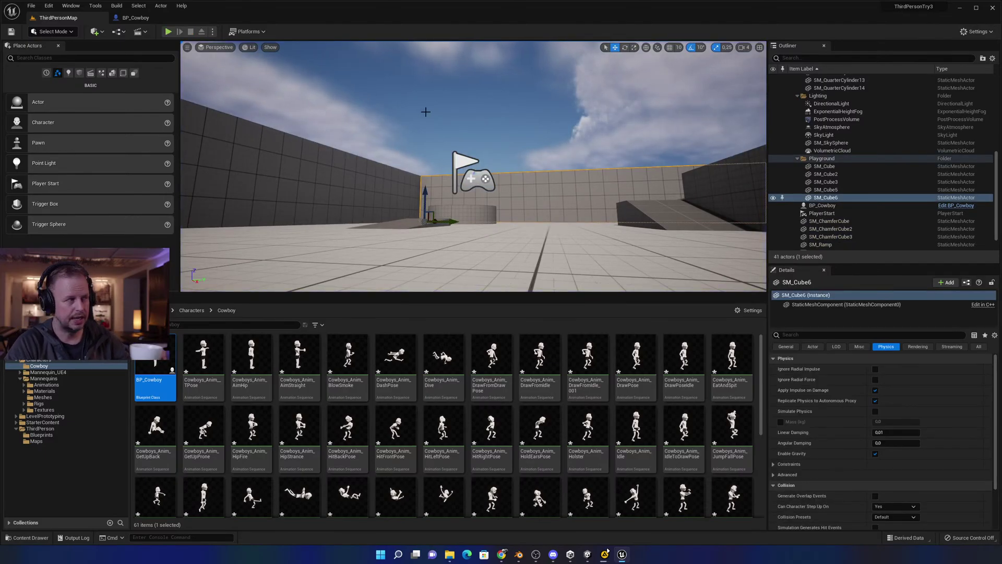
# Run the level again, detach from the third-person character to view it beside the cowboy from a distance, and end the simulation.
pyautogui.click(168, 32)
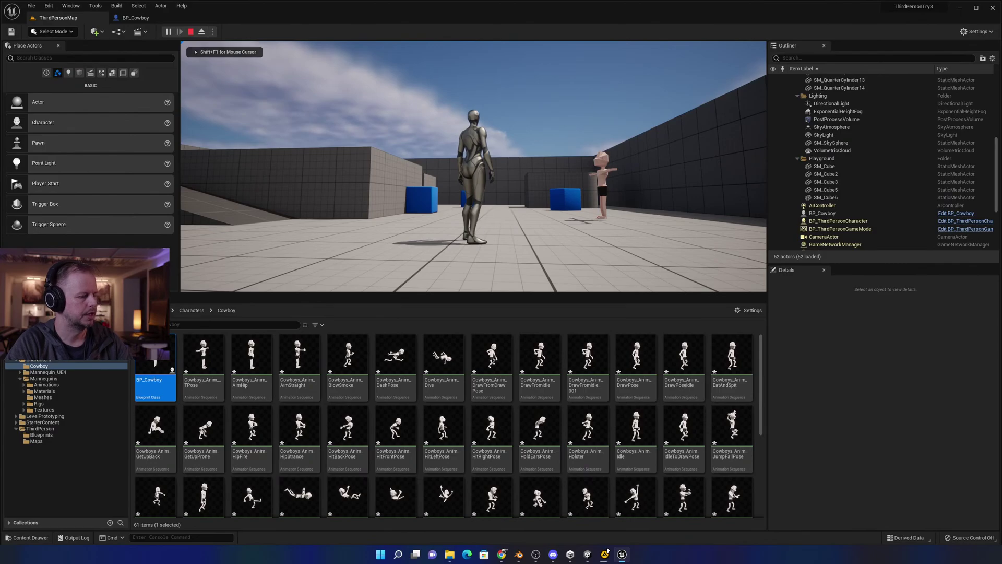
pyautogui.press('F8')
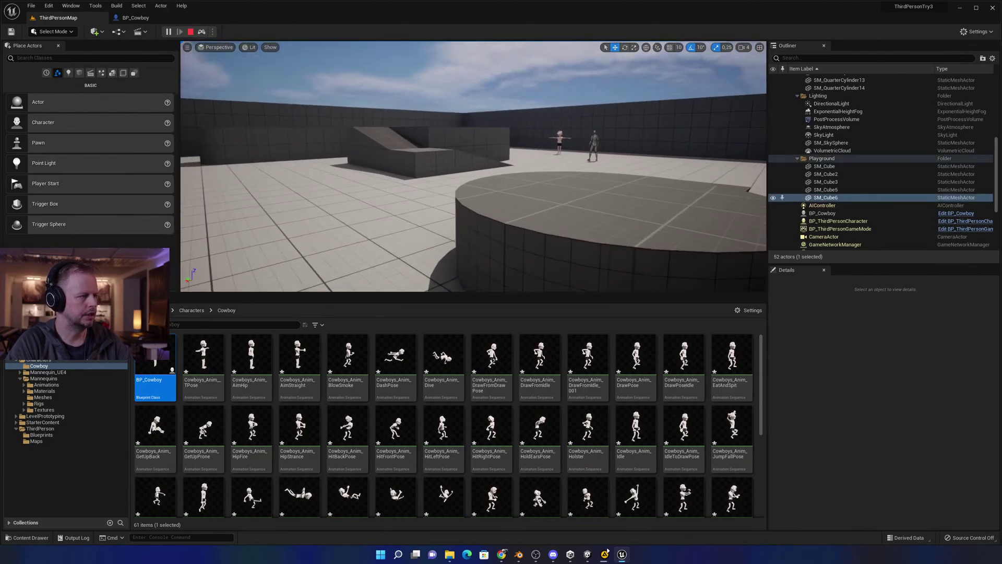
pyautogui.press('w')
pyautogui.moveTo(601, 127)
pyautogui.mouseDown(button='right')
pyautogui.moveTo(580, 99)
pyautogui.moveTo(600, 128)
pyautogui.mouseUp(button='right')
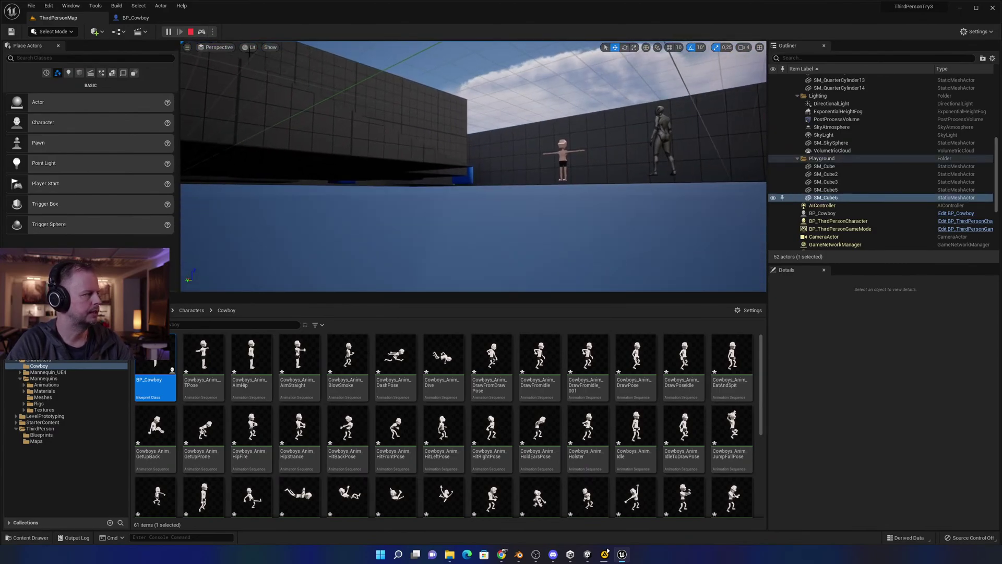
pyautogui.click(191, 31)
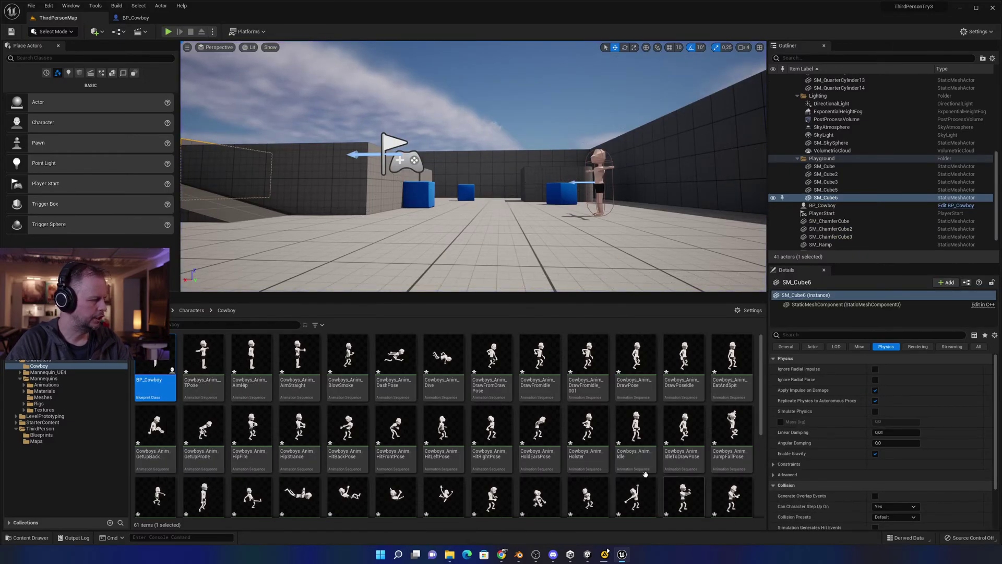
# Create an Animation Blueprint for Cowboys_Skeleton in the Cowboy folder and name it ABP_Cowboy.
pyautogui.scroll(-5, 610, 490)
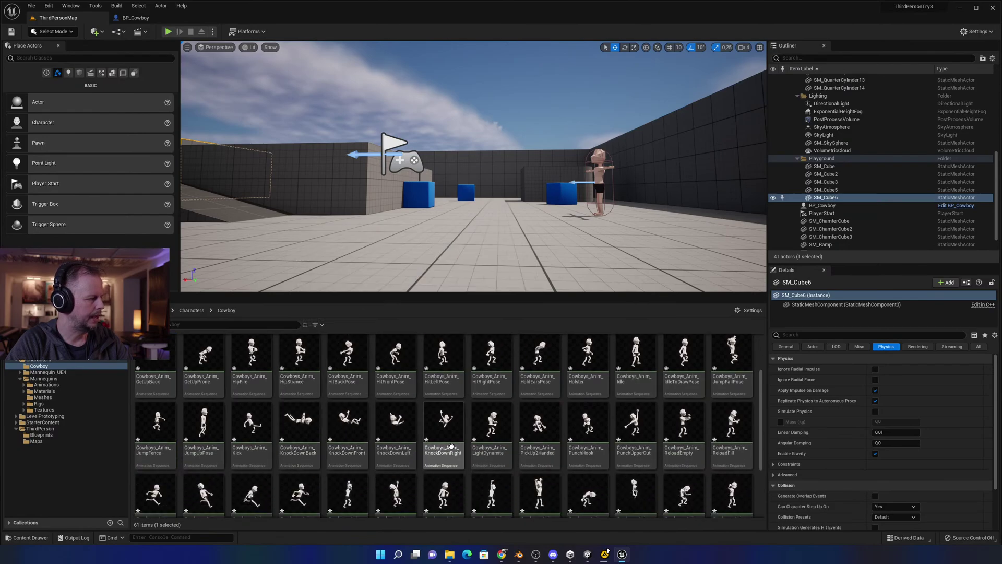
pyautogui.rightClick(600, 470)
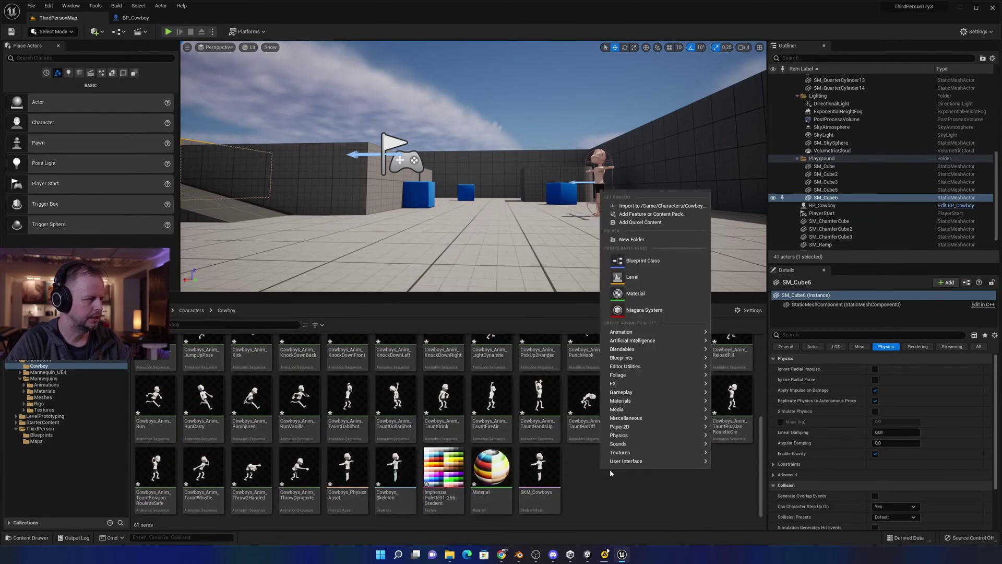
pyautogui.moveTo(654, 337)
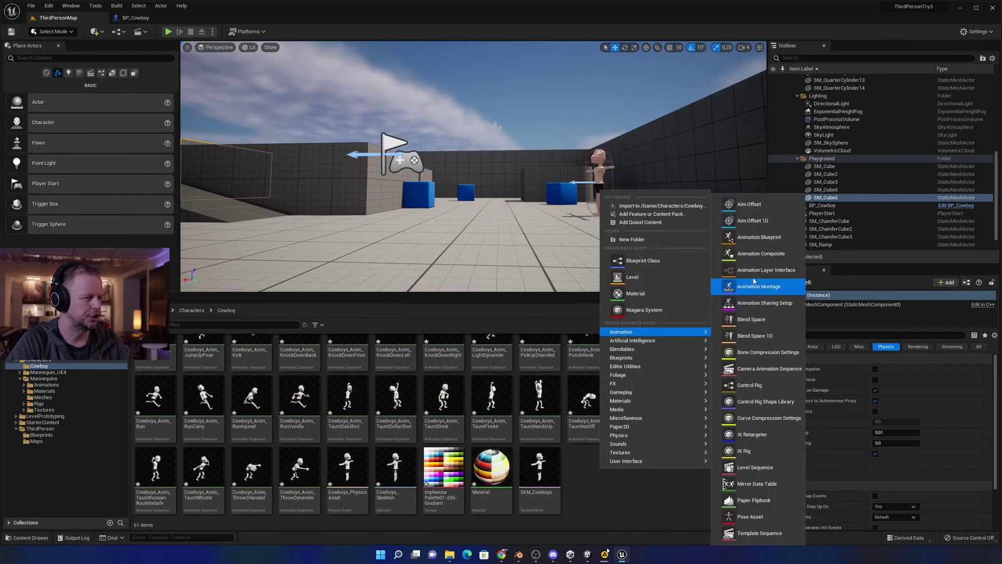
pyautogui.click(776, 238)
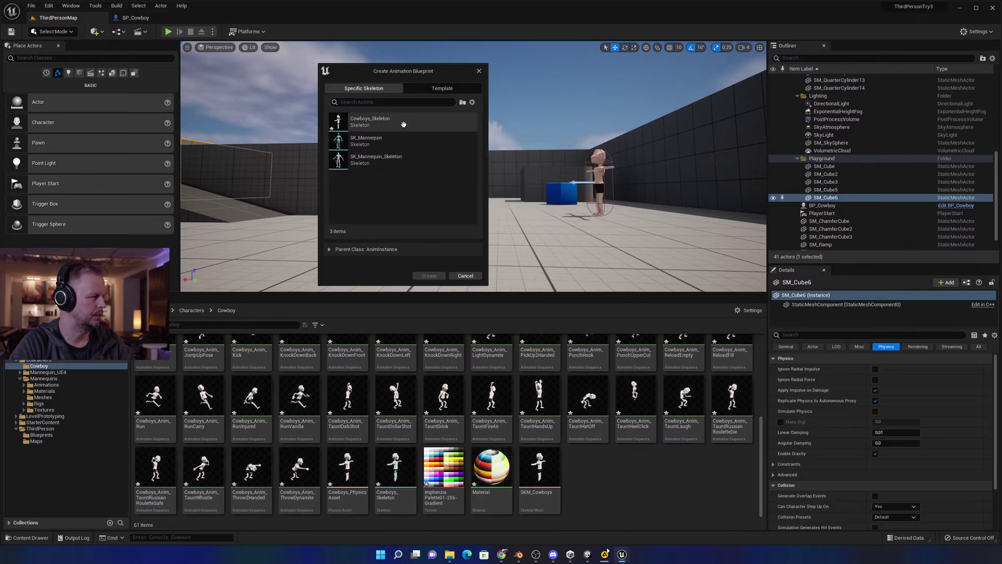
pyautogui.click(369, 122)
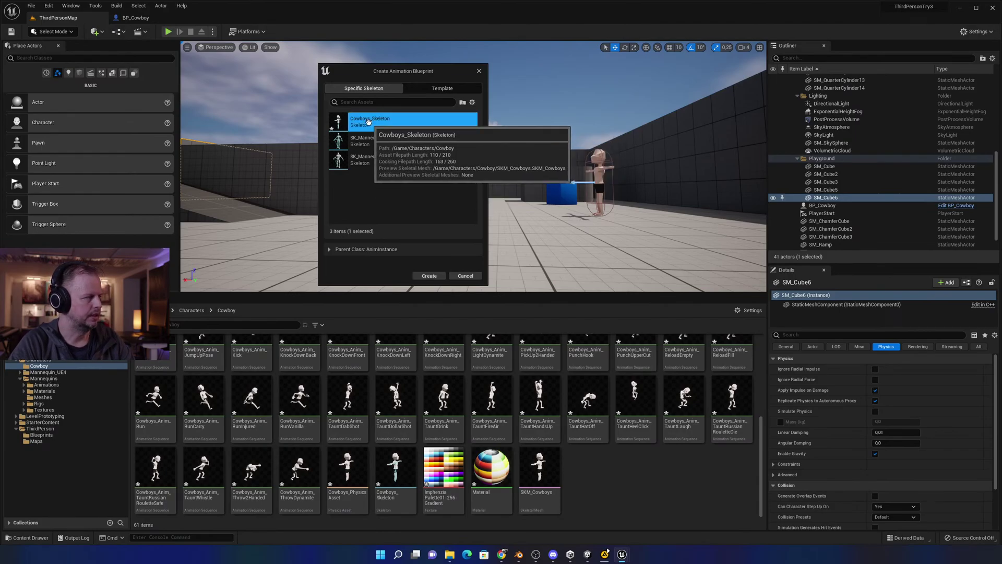
pyautogui.click(429, 276)
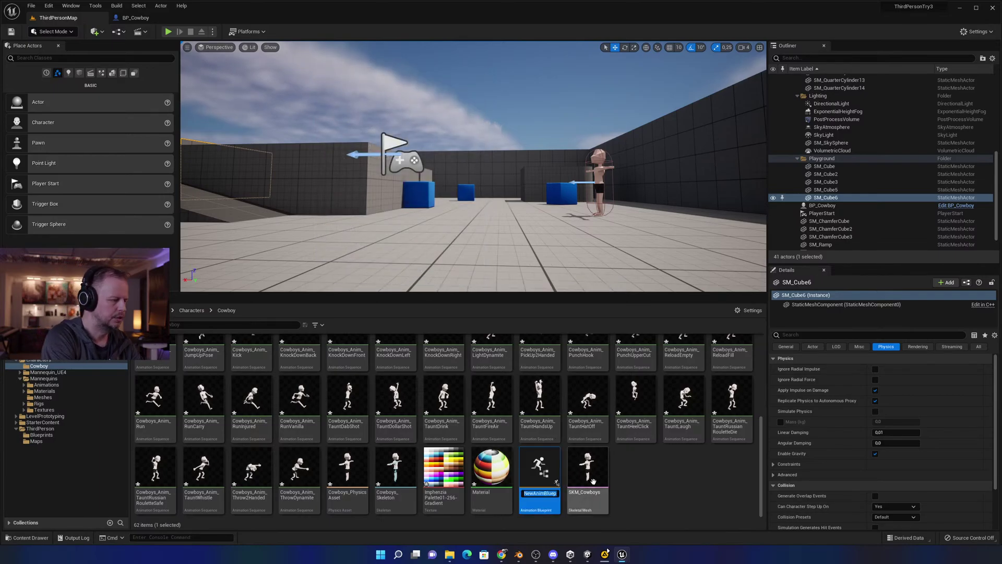
pyautogui.press('Return')
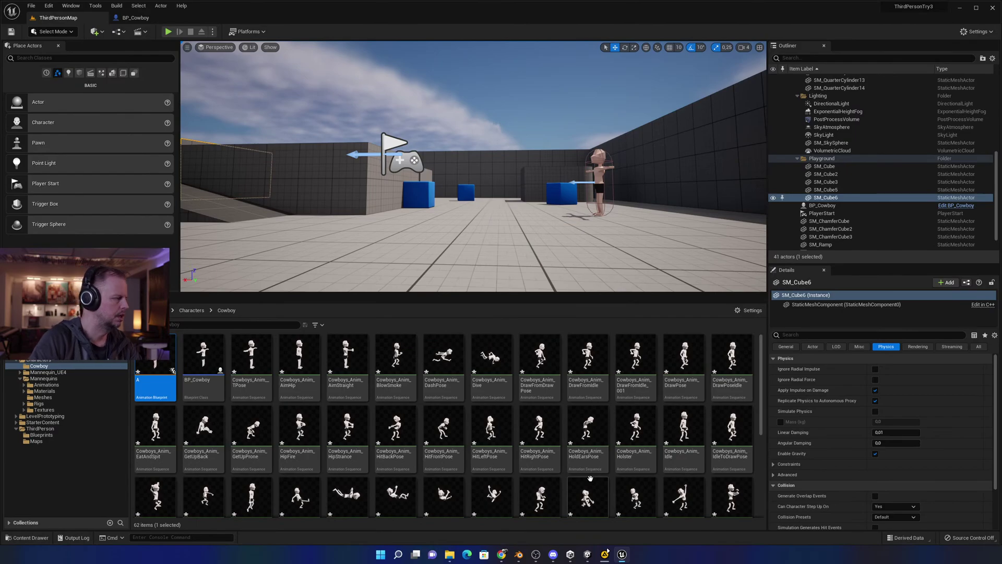
pyautogui.press('F2')
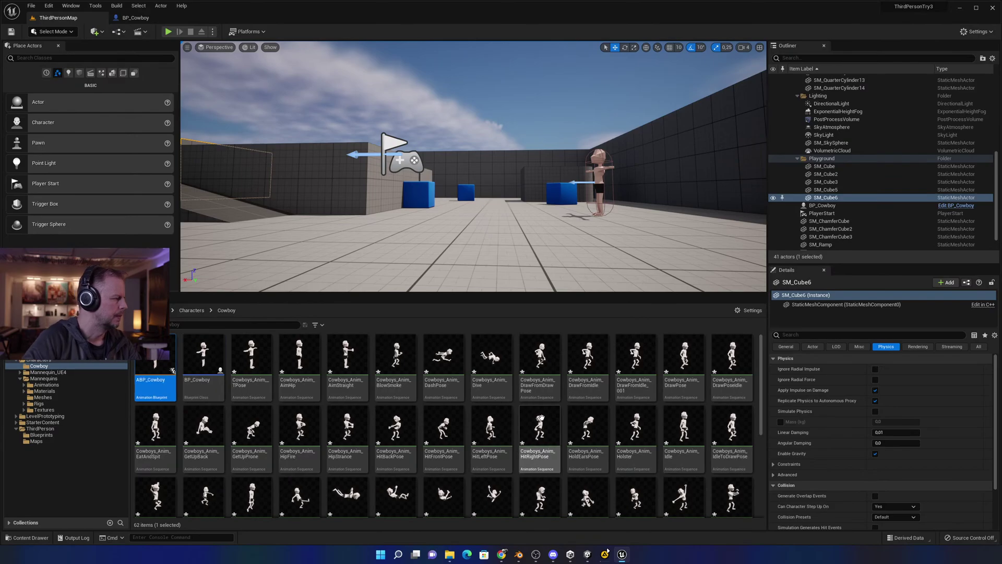
# Open ABP_Cowboy and arrange its editor between ThirdPersonMap and BP_Cowboy, ending in its AnimGraph.
pyautogui.click(211, 353)
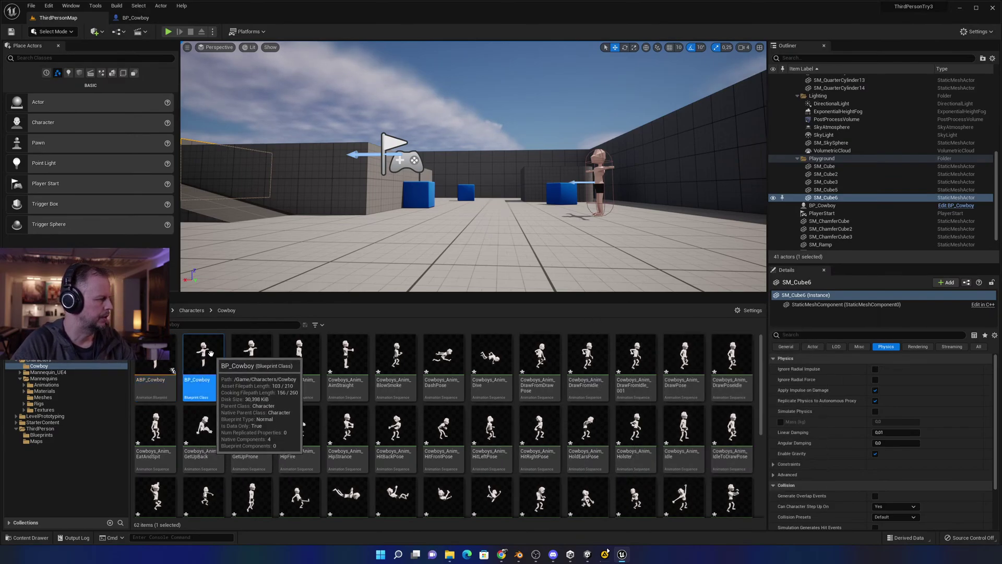
pyautogui.doubleClick(155, 359)
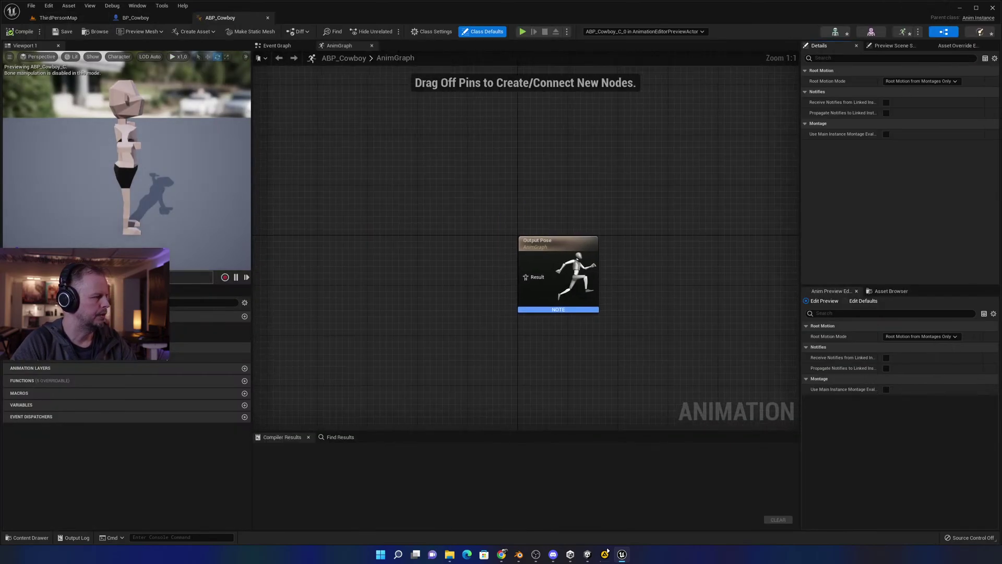
pyautogui.scroll(-1, 619, 287)
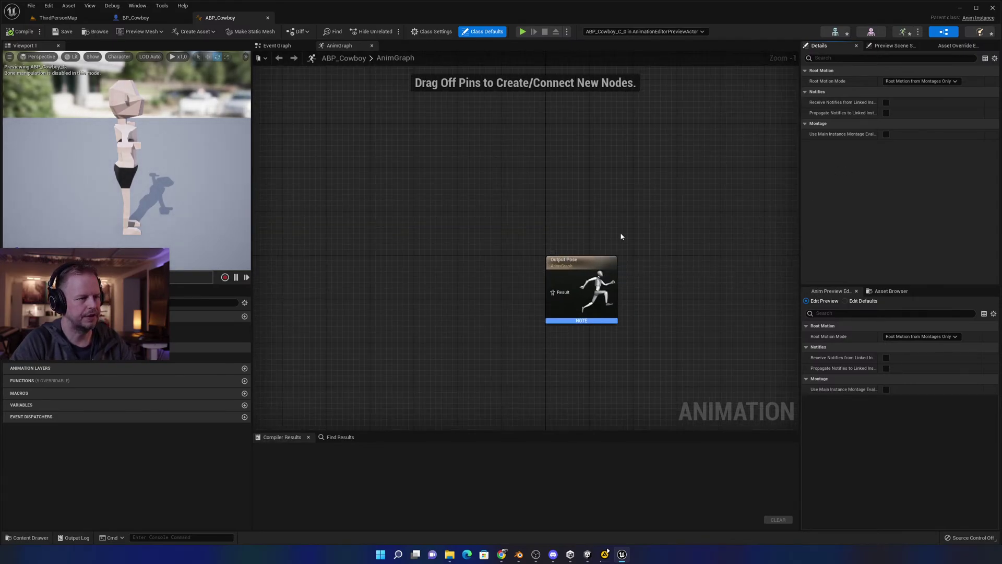
pyautogui.moveTo(230, 18)
pyautogui.mouseDown()
pyautogui.moveTo(245, 58)
pyautogui.moveTo(471, 149)
pyautogui.moveTo(188, 13)
pyautogui.moveTo(161, 56)
pyautogui.moveTo(226, 23)
pyautogui.mouseUp()
pyautogui.click(135, 18)
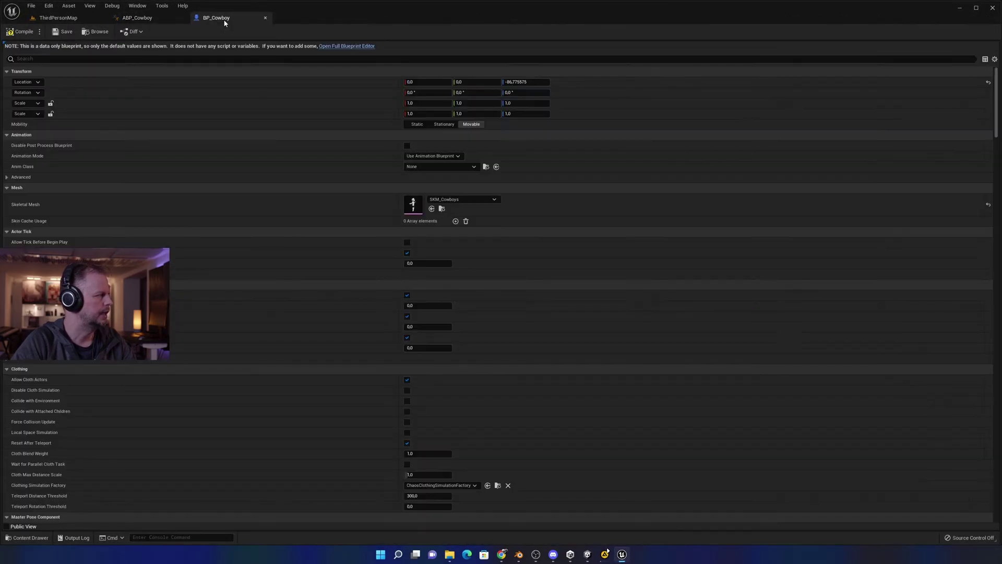
pyautogui.click(157, 21)
pyautogui.click(63, 18)
pyautogui.click(150, 21)
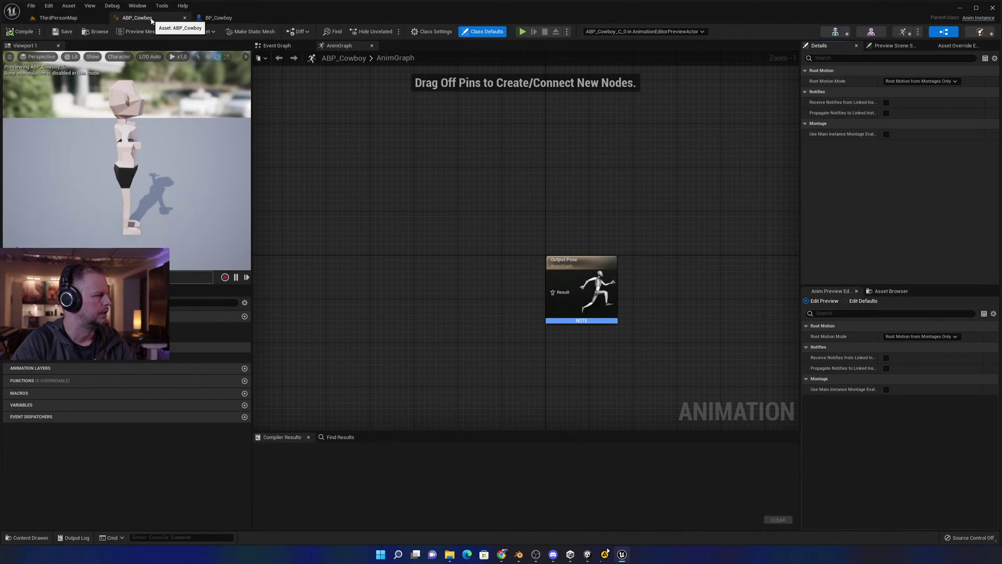
pyautogui.click(58, 17)
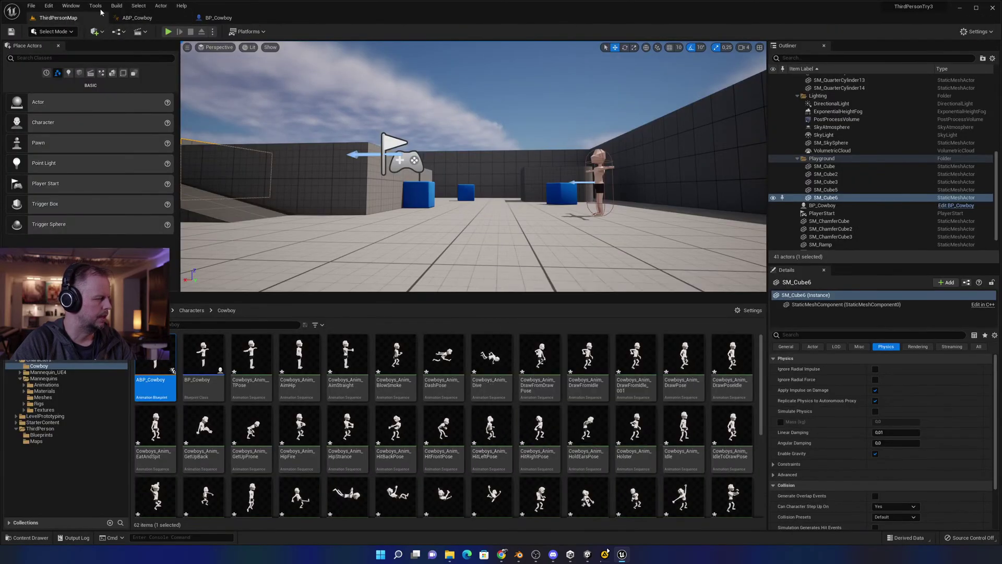
pyautogui.click(138, 18)
# Find the cowboy's get-up animations and add a Play Cowboys_Anim_GetUpProne node to the AnimGraph.
pyautogui.rightClick(424, 255)
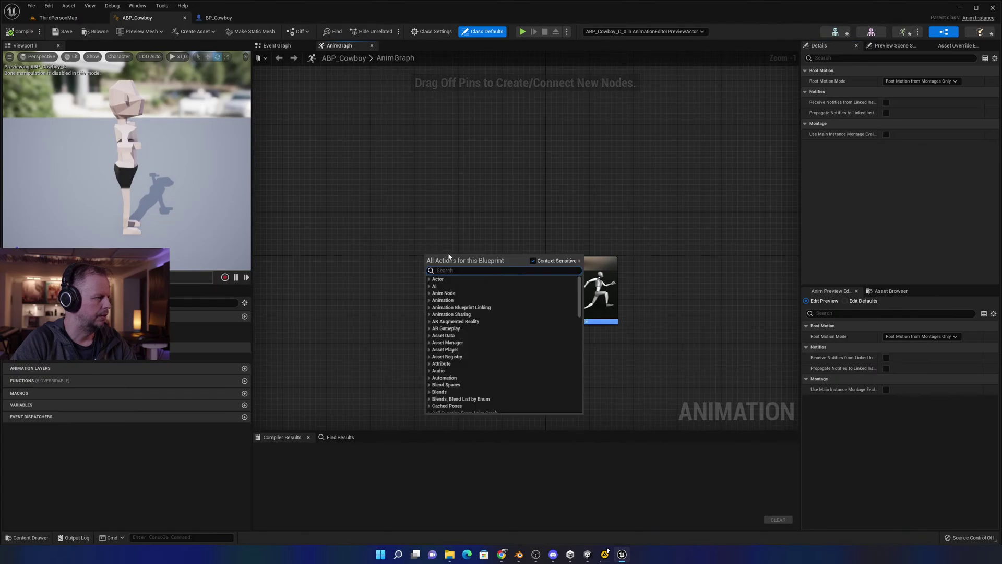
pyautogui.click(400, 255)
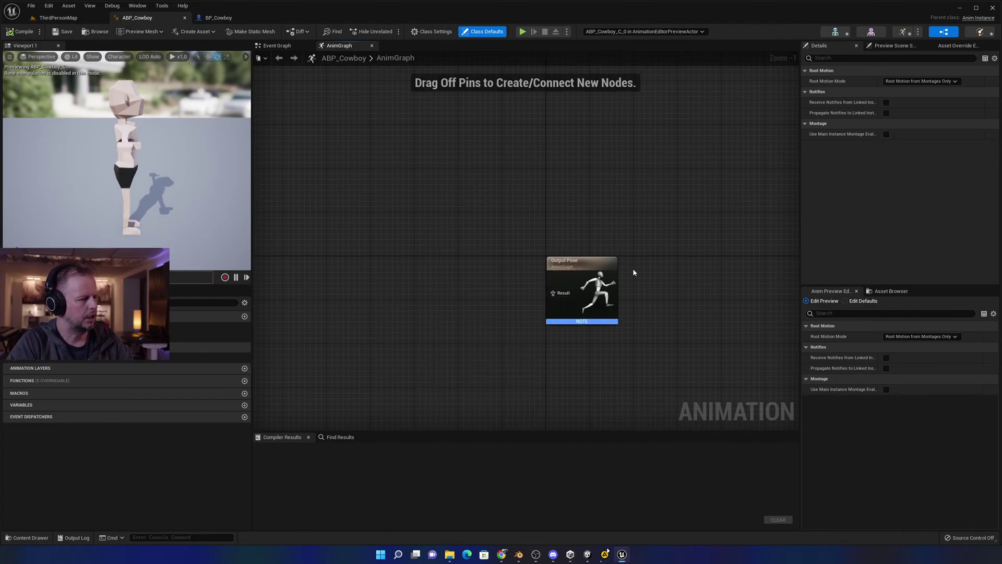
pyautogui.rightClick(439, 258)
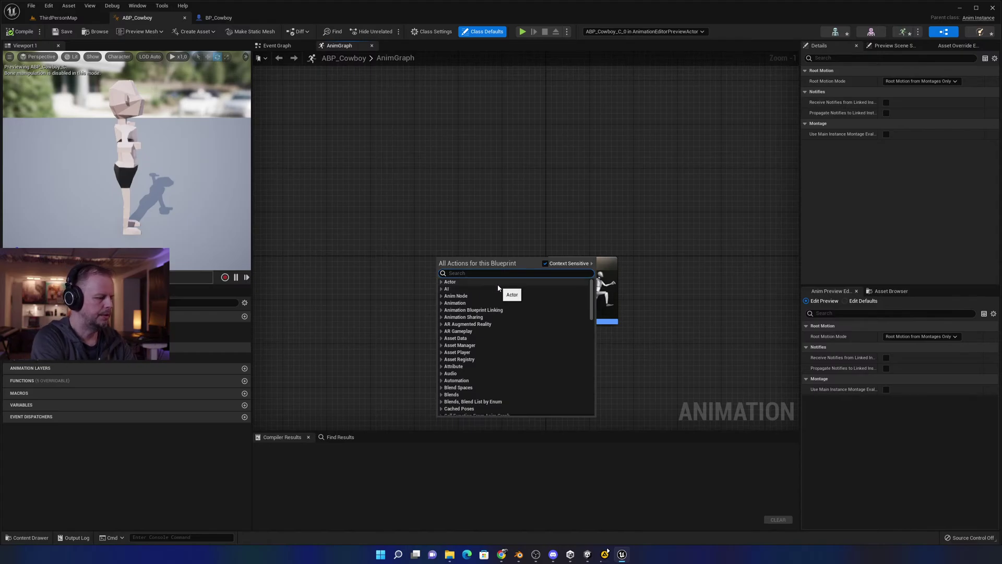
pyautogui.write('idel')
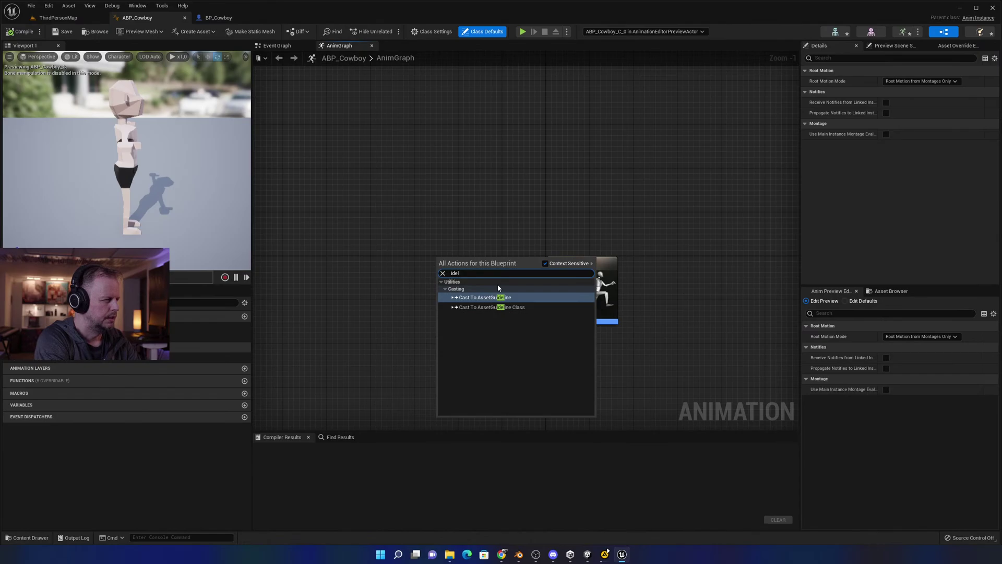
pyautogui.press('BackSpace')
pyautogui.press('BackSpace')
pyautogui.write('le')
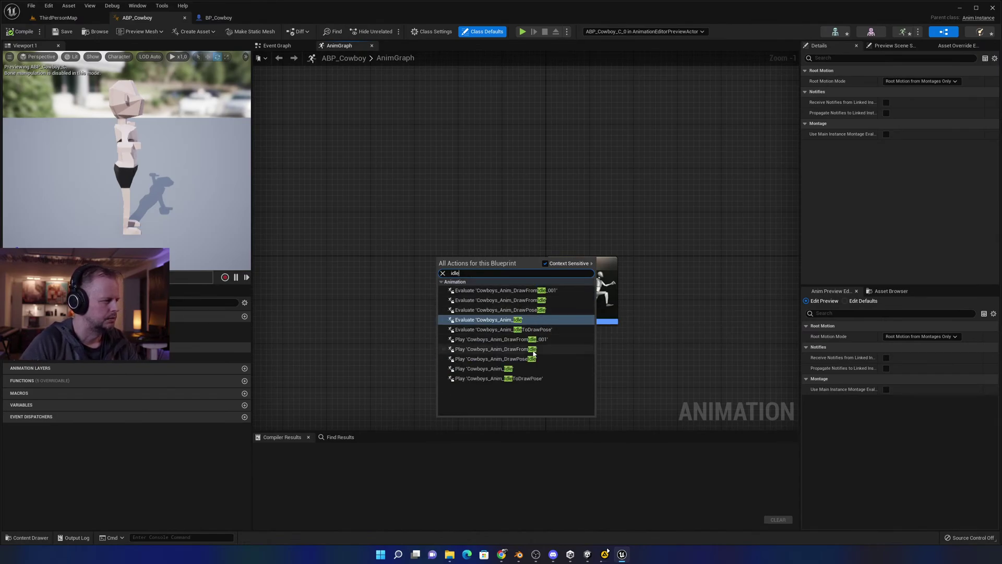
pyautogui.hotkey('ctrl', 'a')
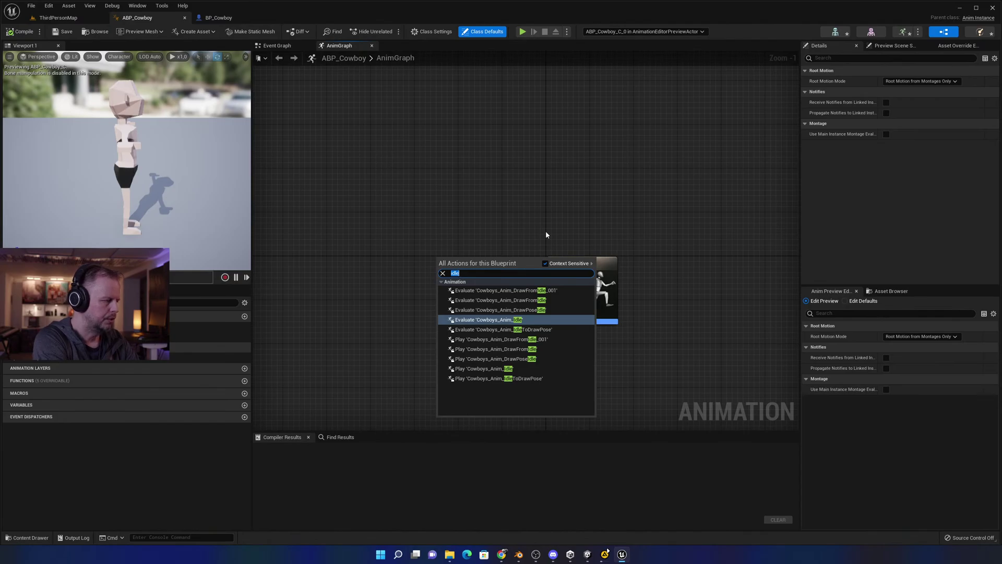
pyautogui.write('getup')
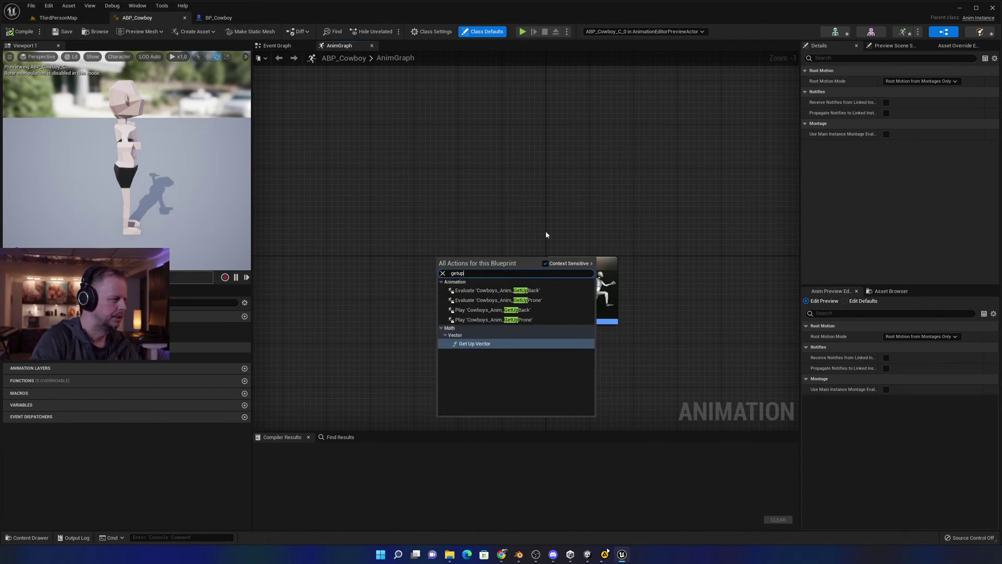
pyautogui.click(517, 320)
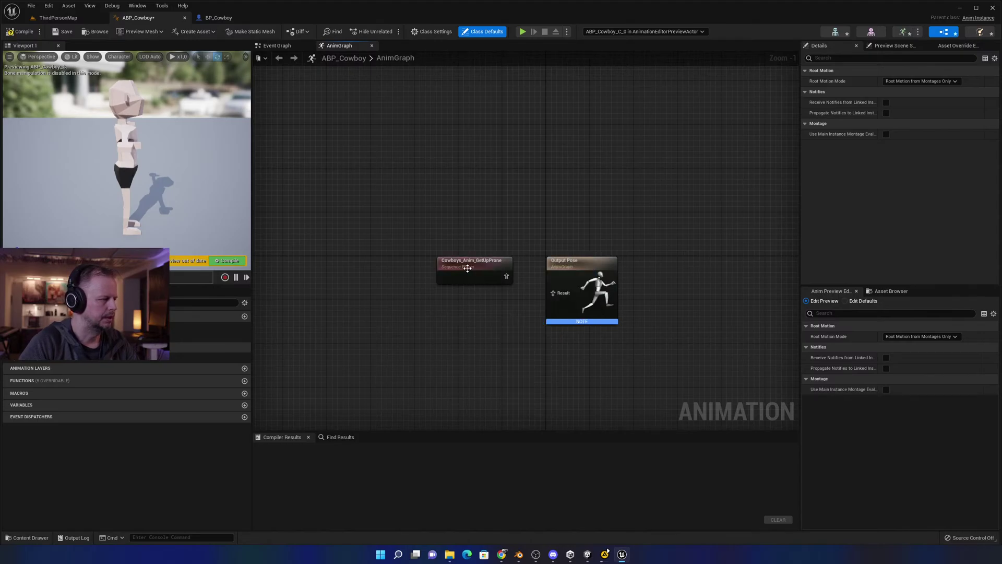
# Connect the Cowboys_Anim_GetUpProne node to the Output Pose result and compile ABP_Cowboy.
pyautogui.moveTo(467, 268); pyautogui.dragTo(554, 292)
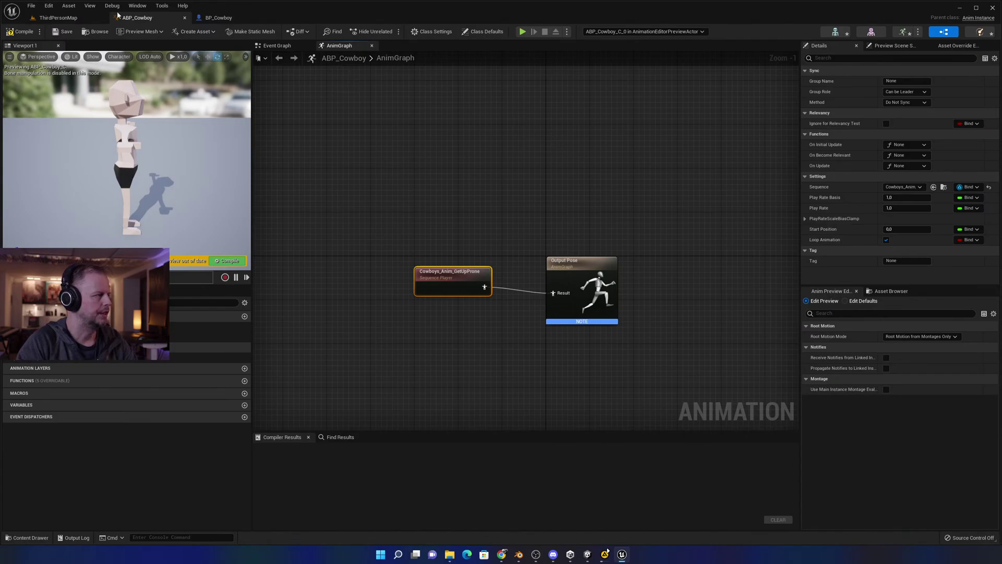
pyautogui.click(25, 33)
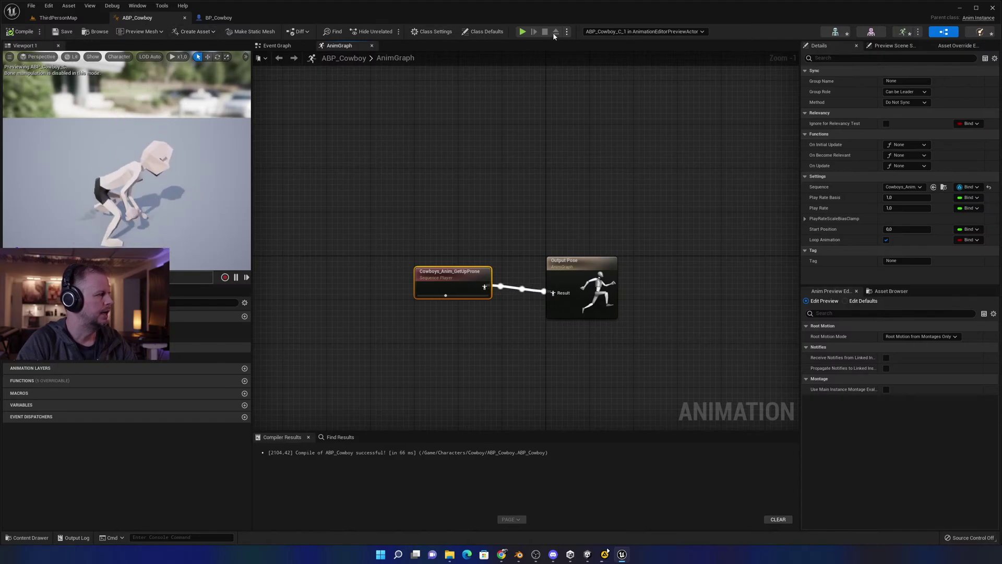
# Play-test the level from ABP_Cowboy to check the cowboy's animation, and stop the session.
pyautogui.click(522, 31)
pyautogui.click(554, 259)
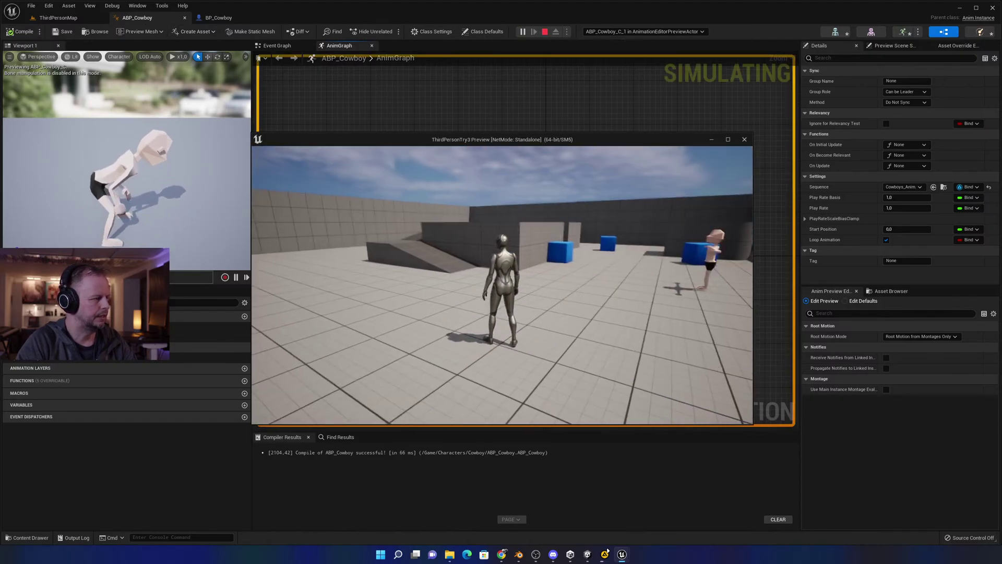
pyautogui.press('w')
pyautogui.press('Escape')
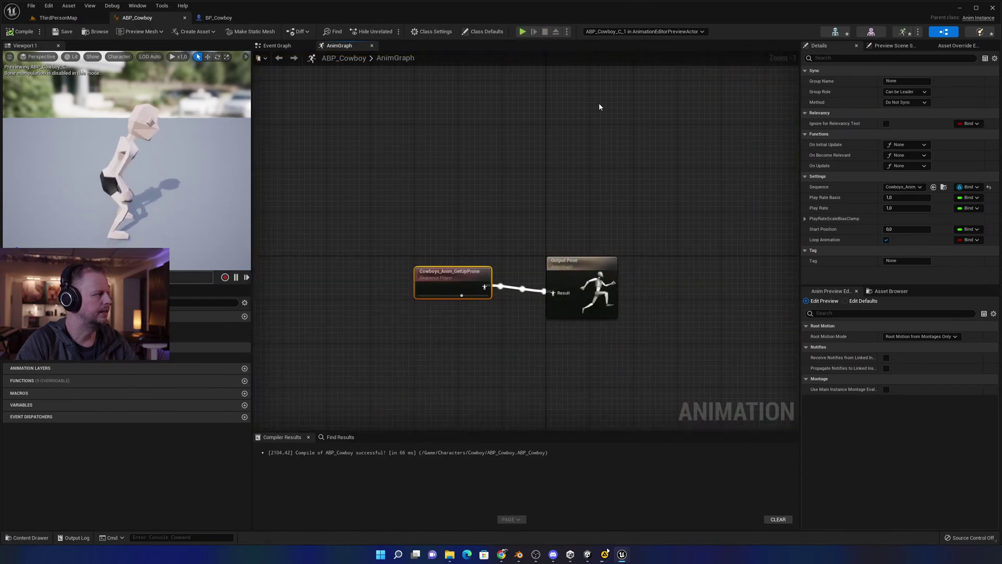
# Delete the existing BP_Cowboy actor from ThirdPersonMap and place a new BP_Cowboy on the floor near the blue cubes.
pyautogui.click(52, 18)
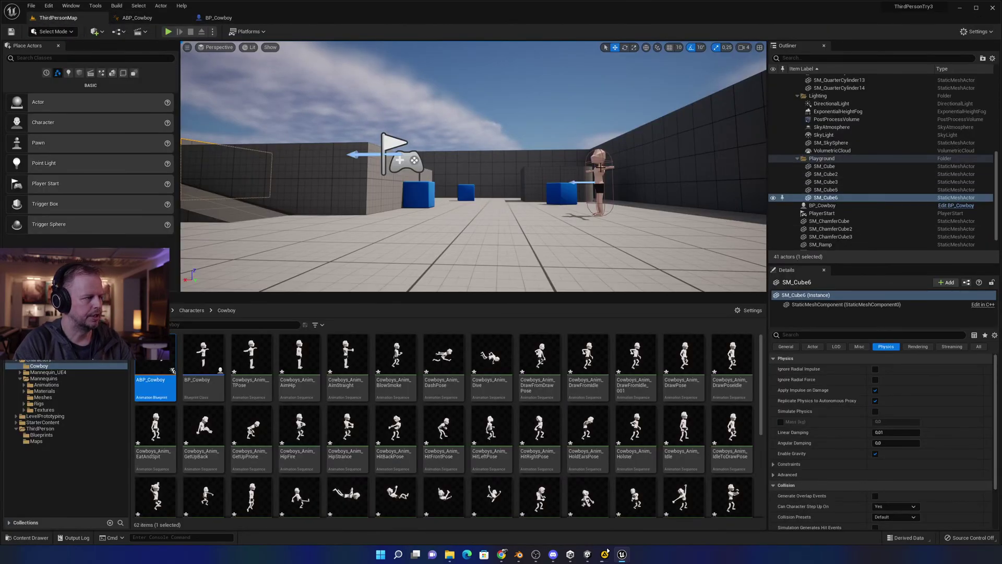
pyautogui.click(845, 206)
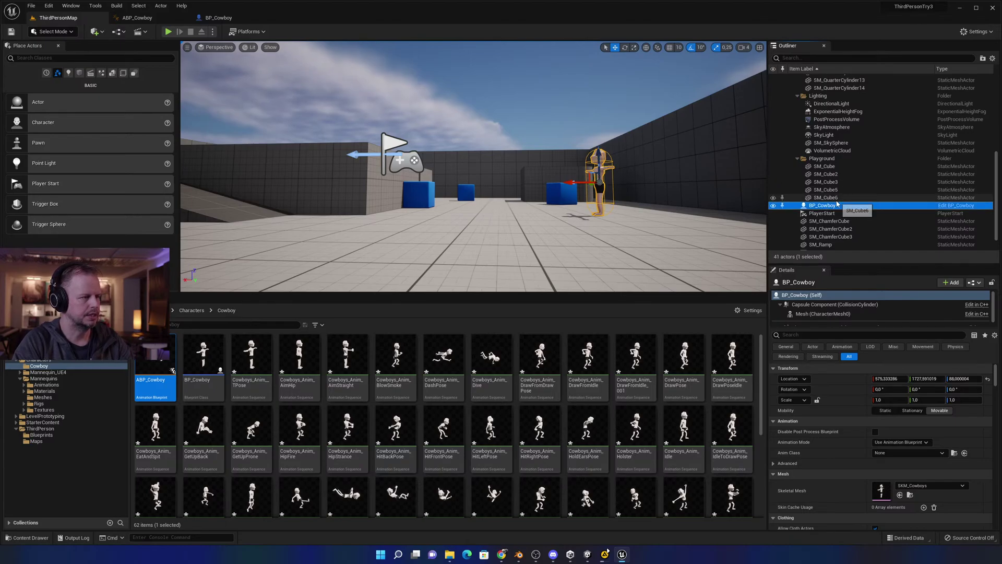
pyautogui.click(826, 182)
pyautogui.click(833, 206)
pyautogui.press('Delete')
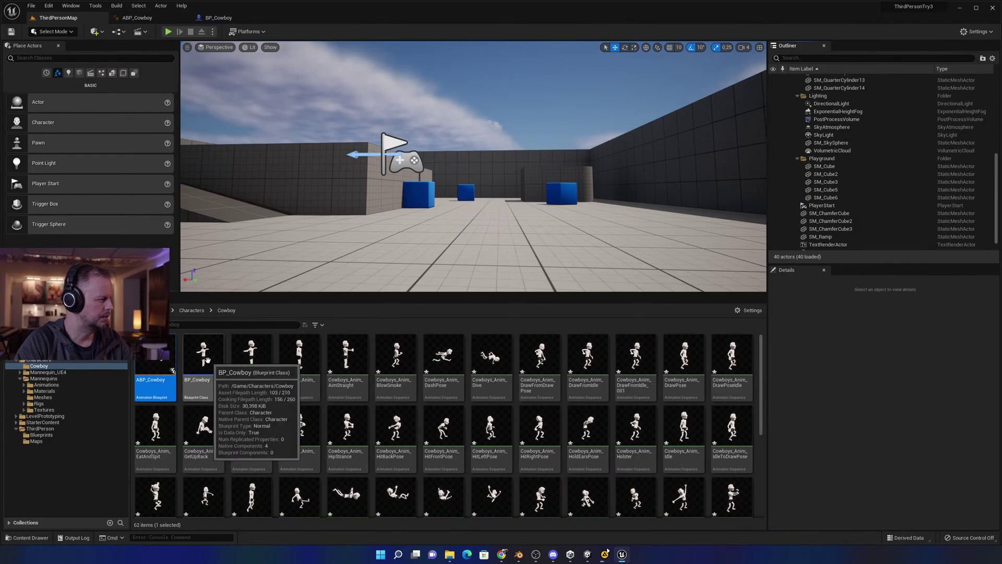
pyautogui.moveTo(206, 359); pyautogui.dragTo(614, 226)
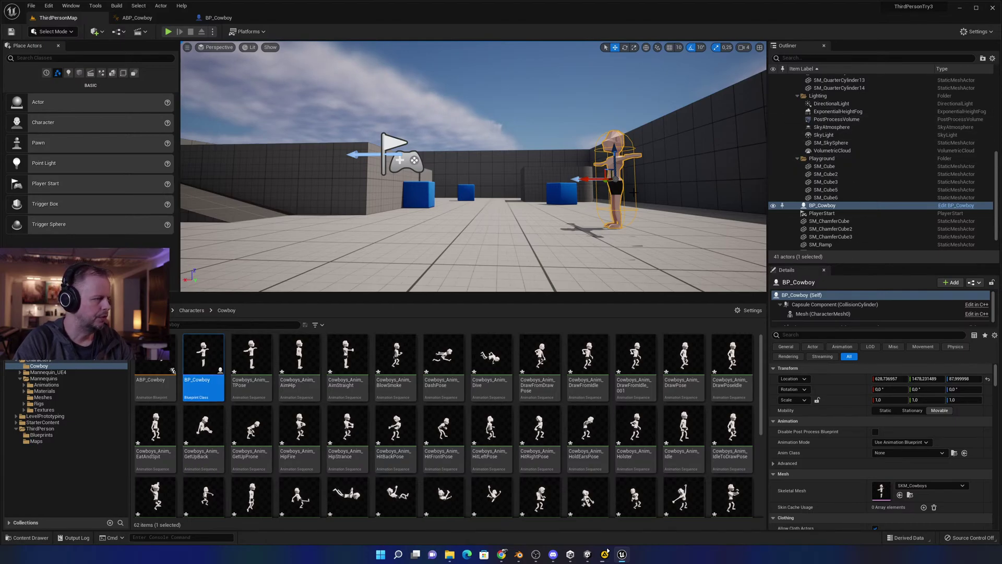
# Set BP_Cowboy's Anim Class to ABP_Cowboy, and compile and save the blueprint.
pyautogui.doubleClick(196, 363)
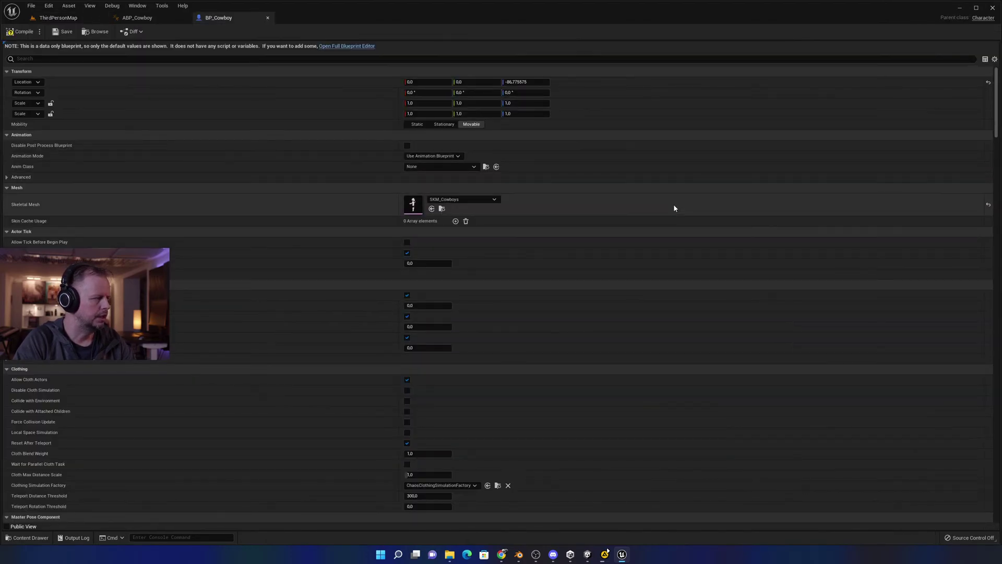
pyautogui.click(475, 167)
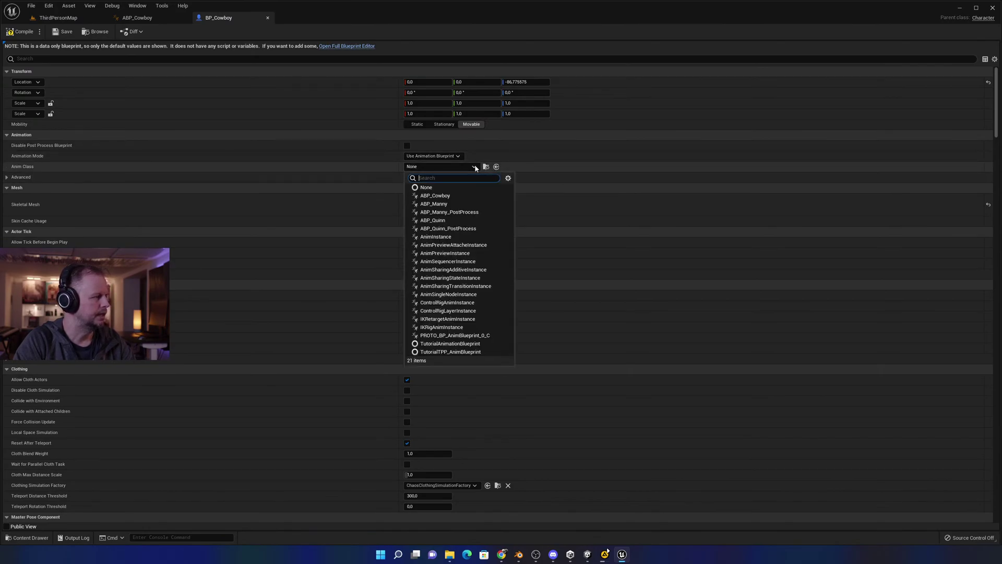
pyautogui.click(445, 198)
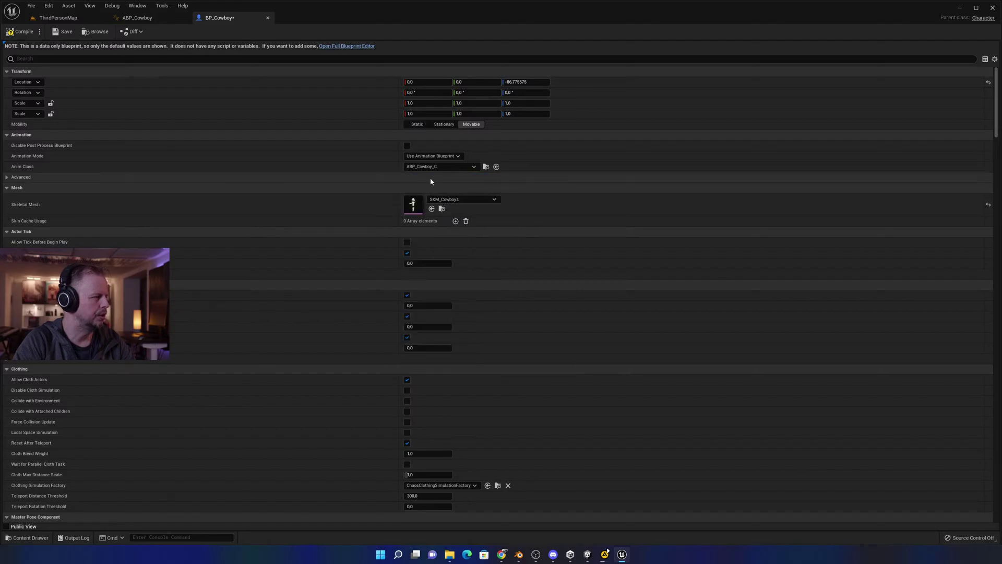
pyautogui.click(21, 31)
pyautogui.click(62, 31)
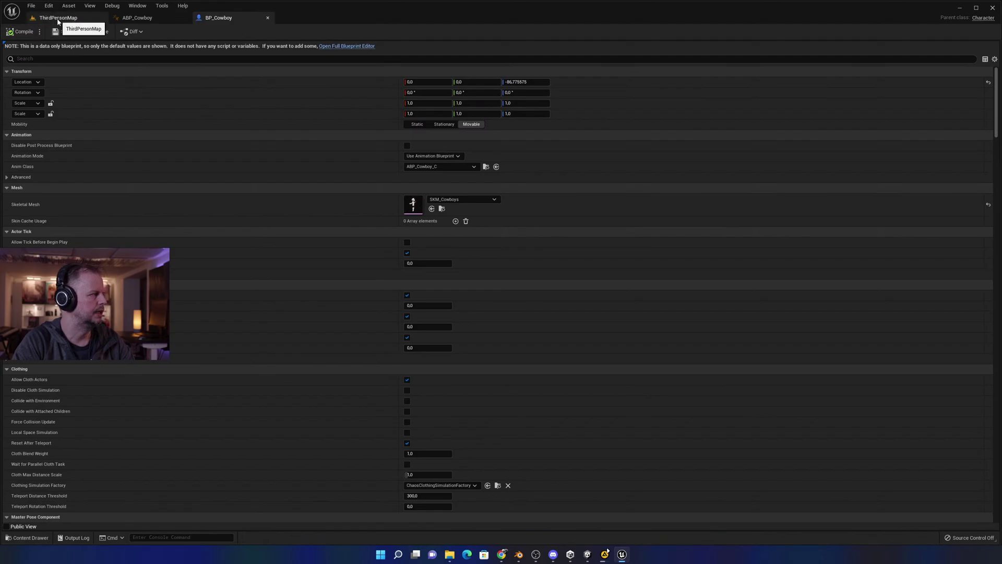
# Play-test ThirdPersonMap to watch the placed cowboy's get-up animation, and stop the session.
pyautogui.click(58, 18)
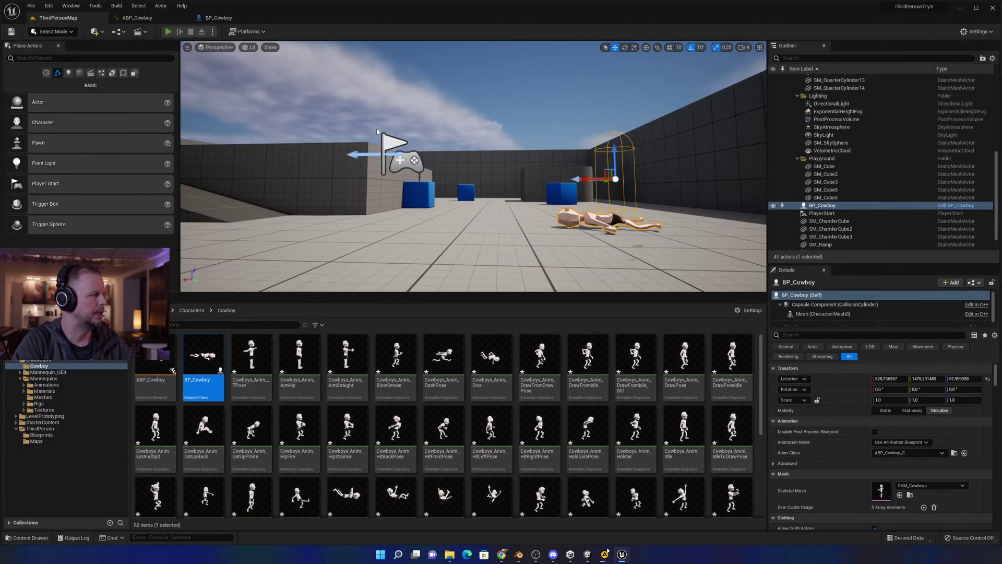
pyautogui.hotkey('alt', 'p')
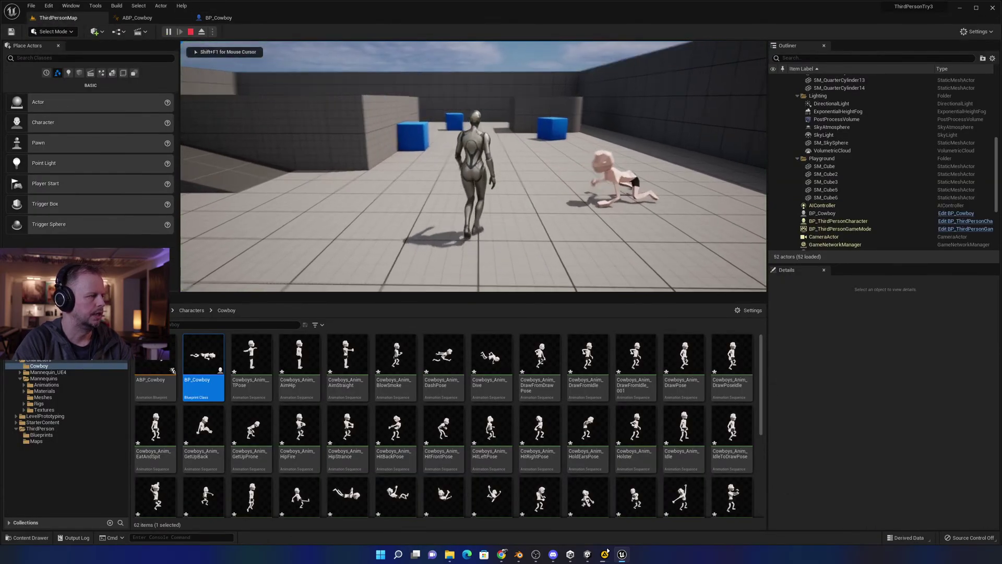
pyautogui.press('Escape')
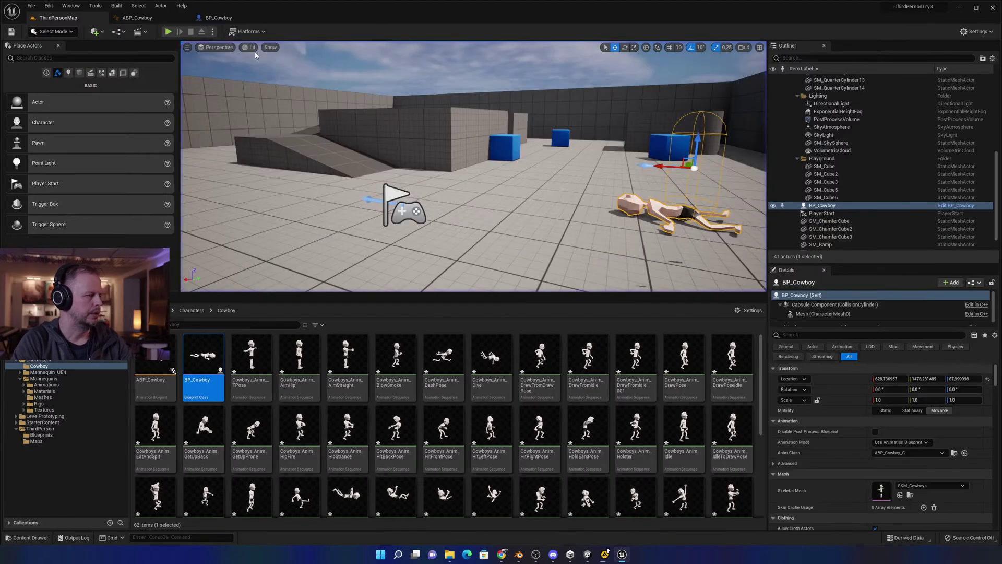
# Review the ABP_Cowboy AnimGraph and the Anim Class setting in BP_Cowboy, ending in ThirdPersonMap.
pyautogui.click(138, 18)
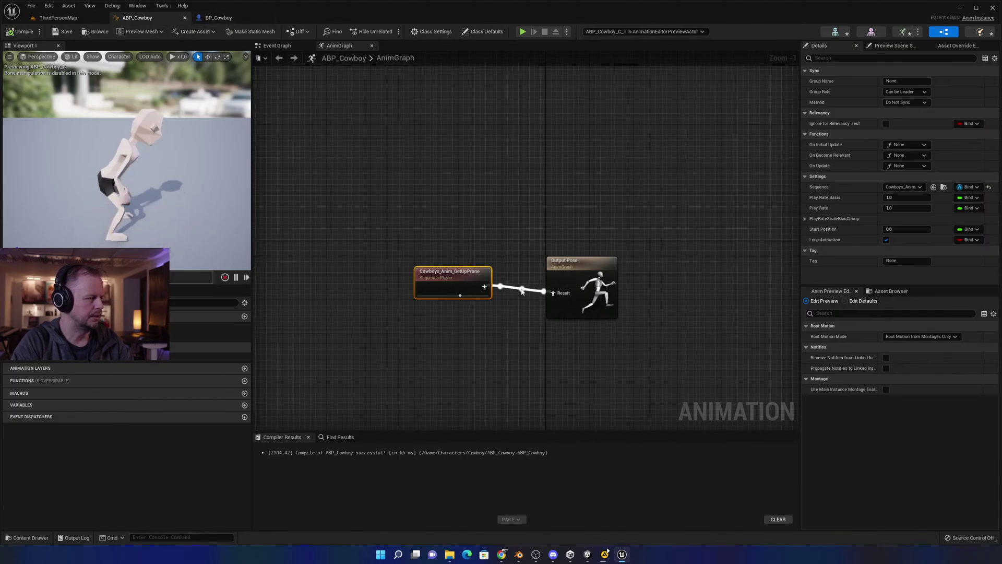
pyautogui.click(218, 18)
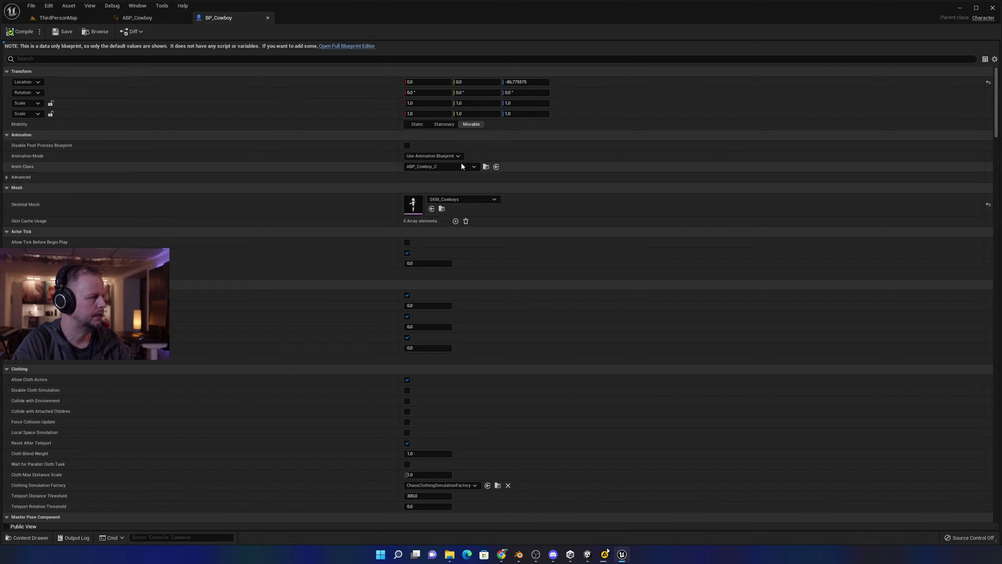
pyautogui.click(137, 17)
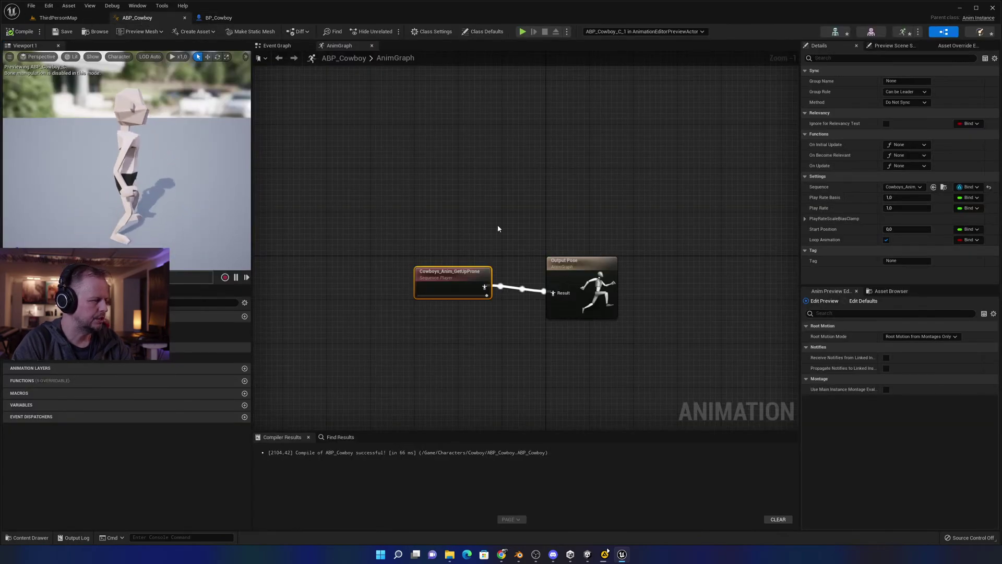
pyautogui.click(211, 18)
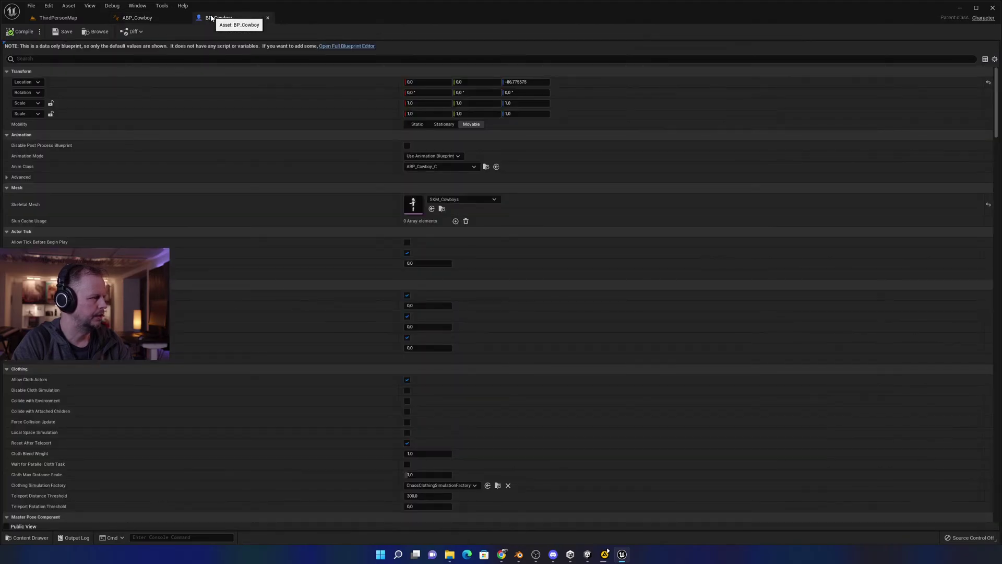
pyautogui.click(58, 18)
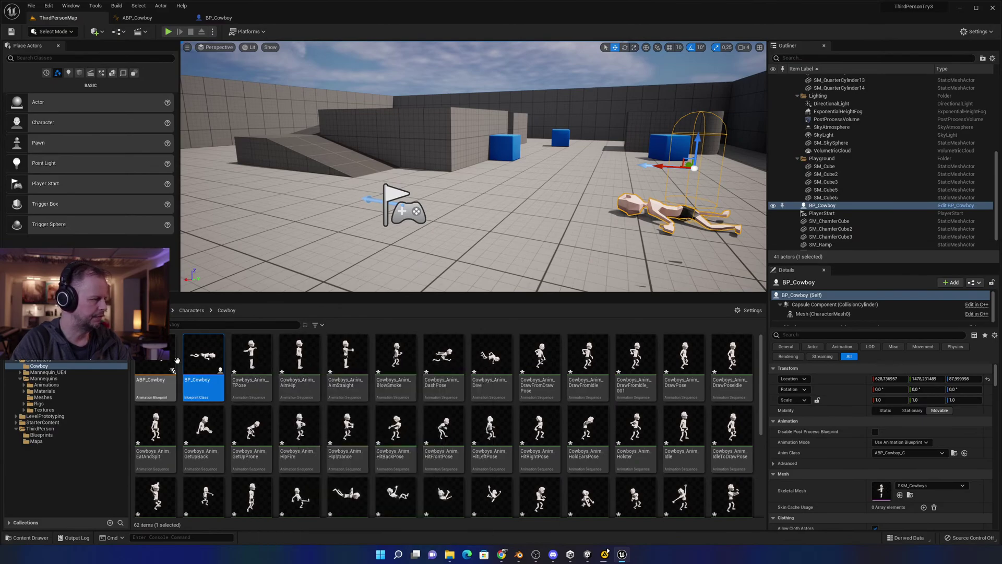
# Open BP_Cowboy in the full Blueprint editor and examine its Event Graph and Construction Script.
pyautogui.doubleClick(211, 359)
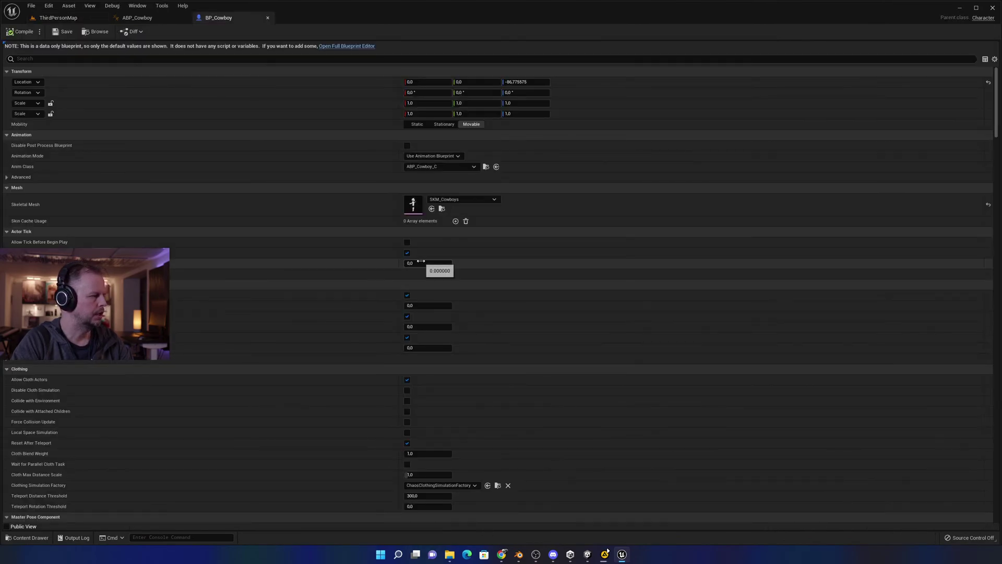
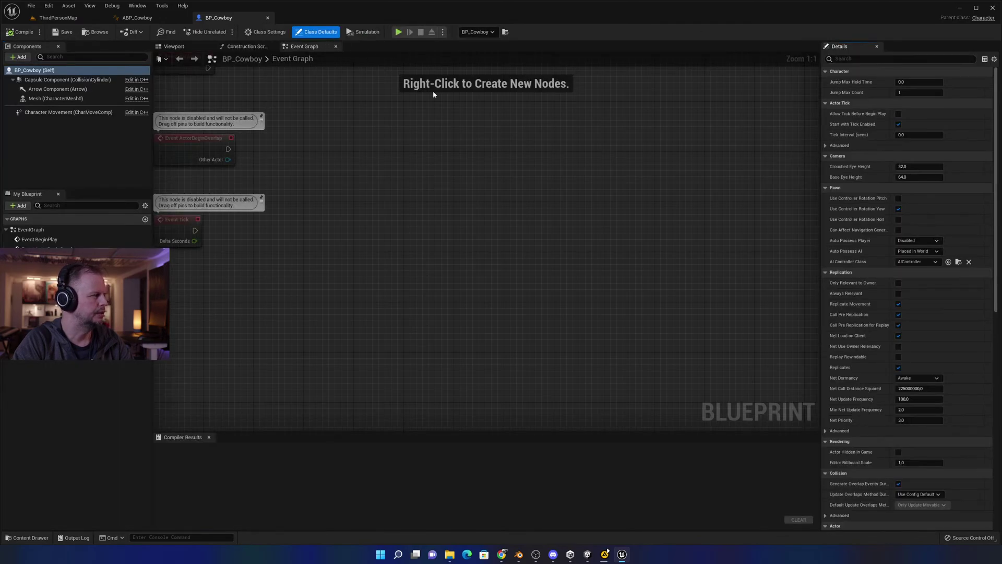
pyautogui.scroll(-2, 352, 148)
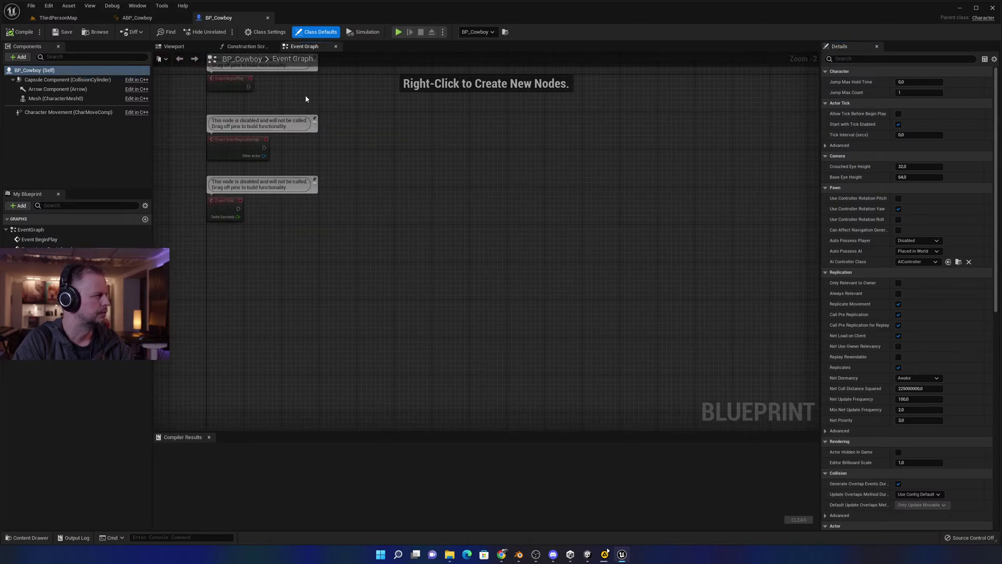
pyautogui.click(246, 46)
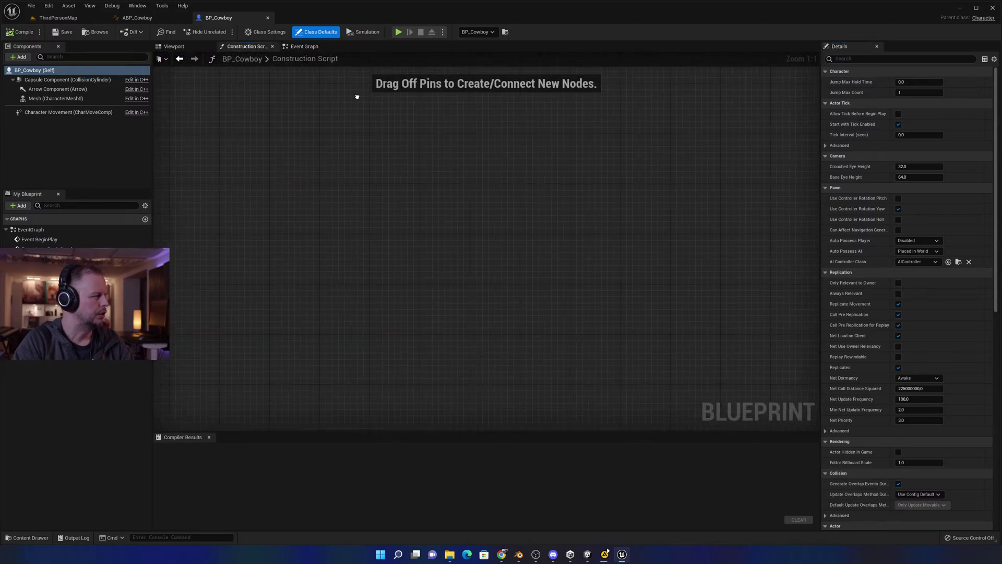
pyautogui.moveTo(621, 262); pyautogui.dragTo(502, 184, button='right')
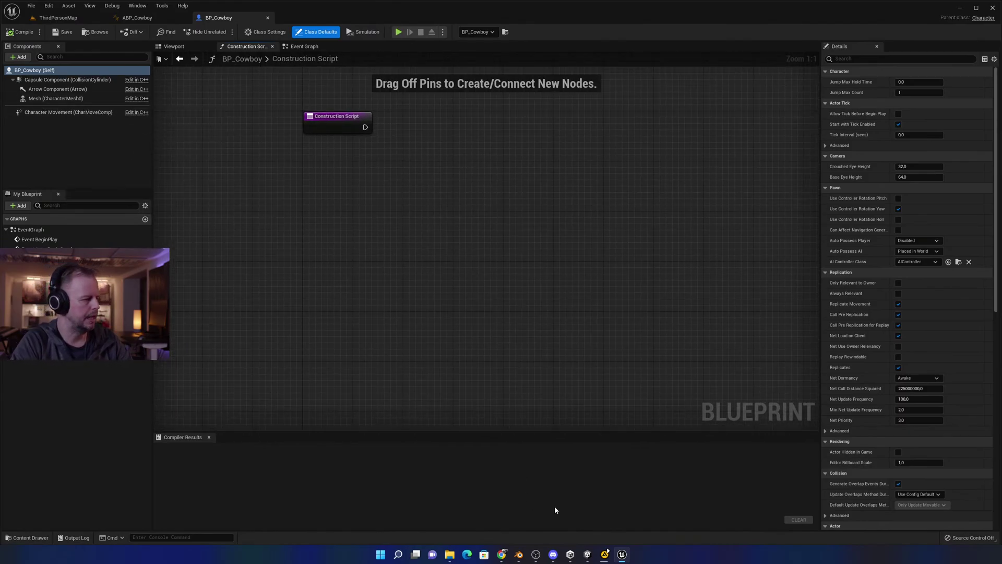
# Switch to Blender and unhide all clothing and accessory meshes under CharacterArmature, from BeardCircle through WaterBottle.
pyautogui.moveTo(518, 554)
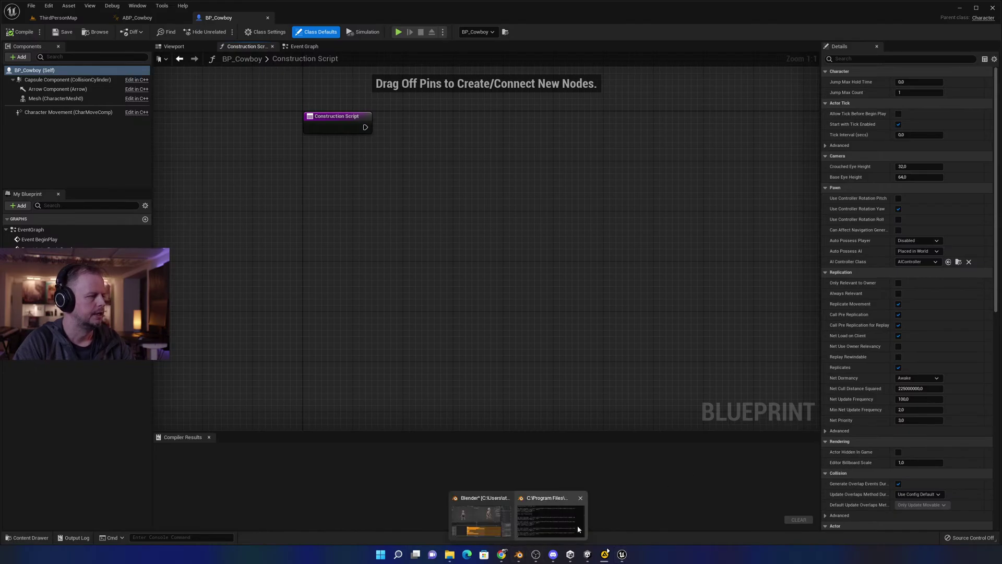
pyautogui.click(486, 520)
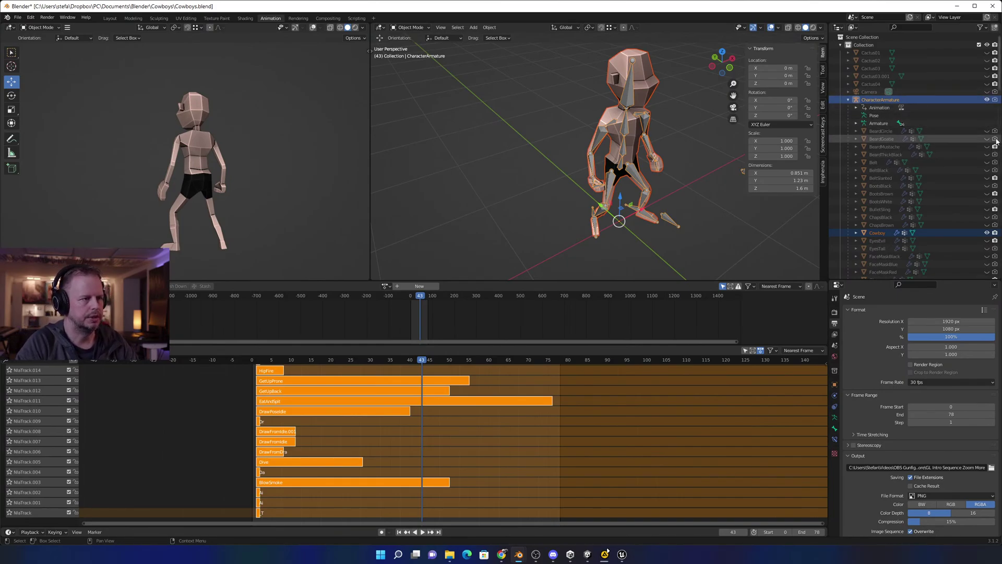
pyautogui.moveTo(987, 131); pyautogui.dragTo(987, 225)
pyautogui.scroll(-5, 966, 167)
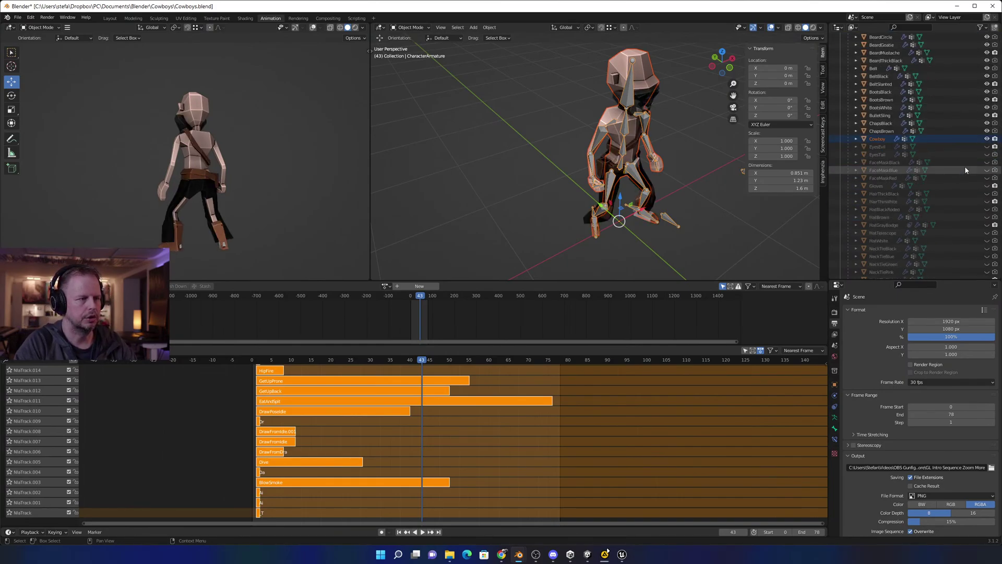
pyautogui.moveTo(987, 154); pyautogui.dragTo(987, 248)
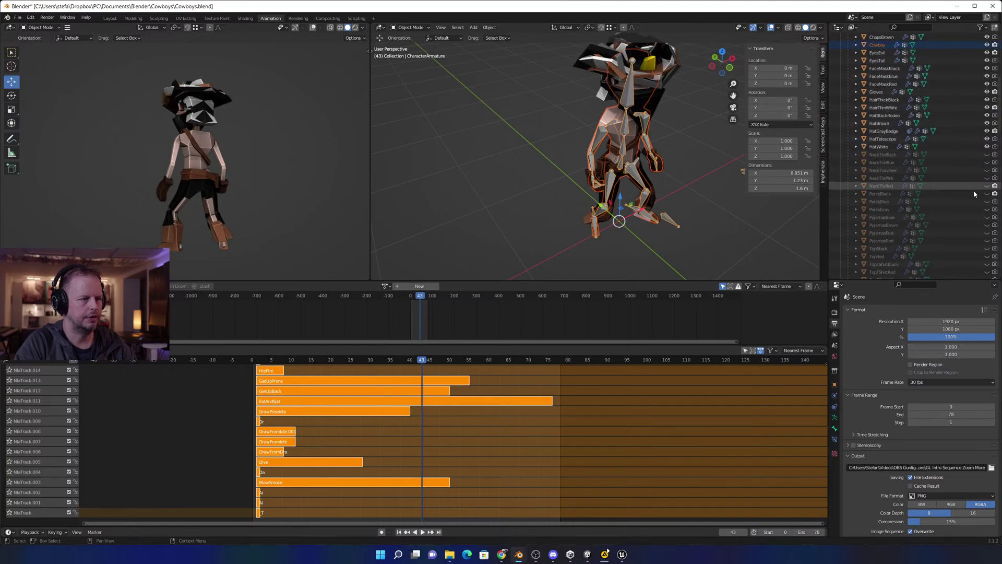
pyautogui.scroll(-5, 973, 190)
pyautogui.moveTo(987, 162); pyautogui.dragTo(987, 241)
pyautogui.scroll(-5, 987, 241)
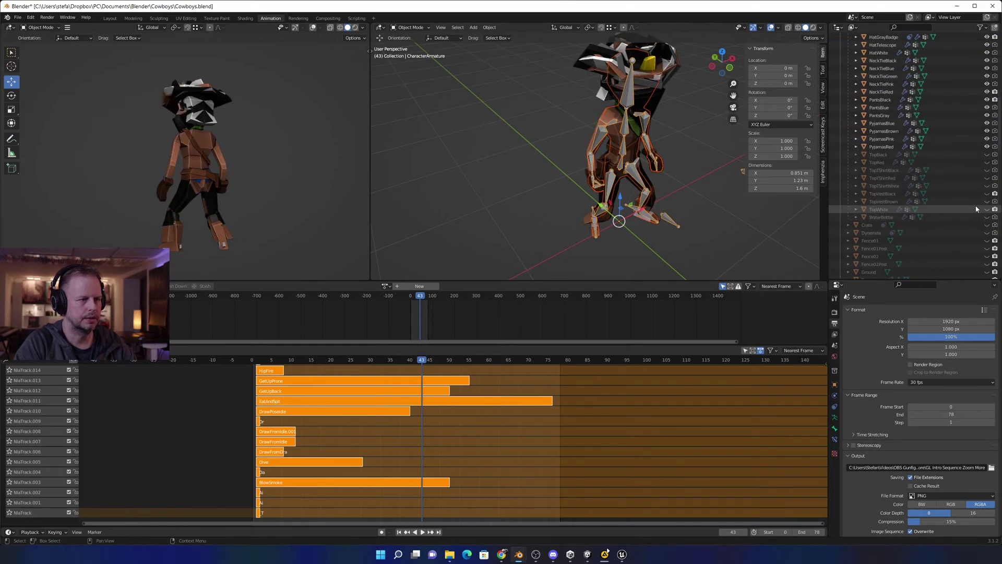
pyautogui.moveTo(987, 154); pyautogui.dragTo(990, 198)
# Select CharacterArmature together with all its child meshes down to WaterBottle.
pyautogui.scroll(15, 953, 173)
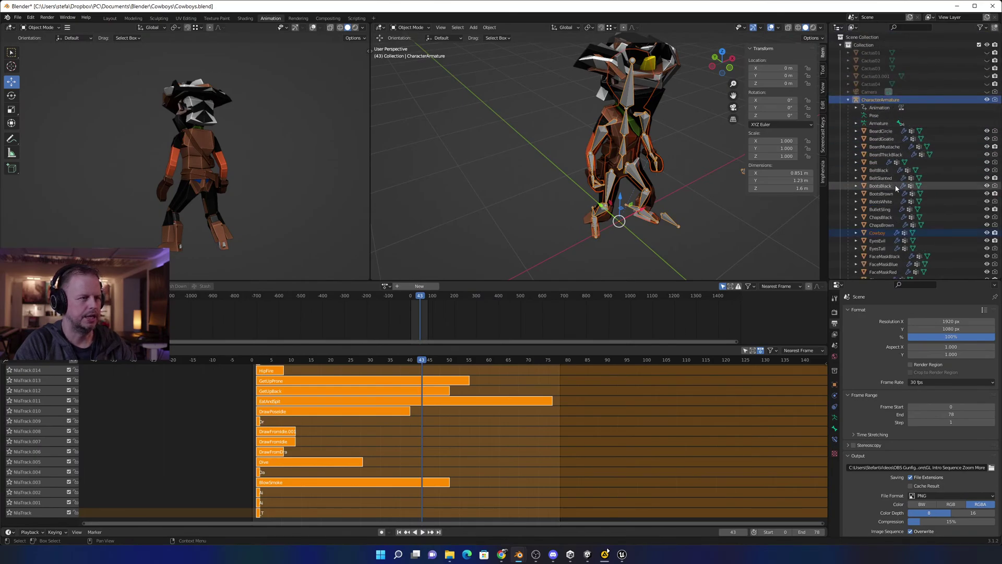
pyautogui.click(881, 186)
pyautogui.click(886, 102)
pyautogui.scroll(-15, 910, 156)
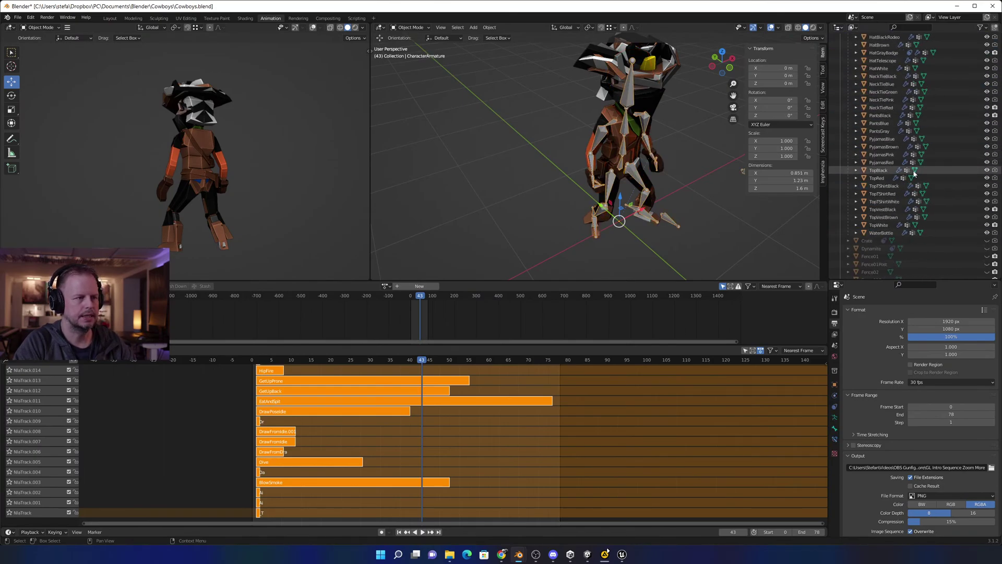
pyautogui.keyDown('shift'); pyautogui.click(888, 233); pyautogui.keyUp('shift')
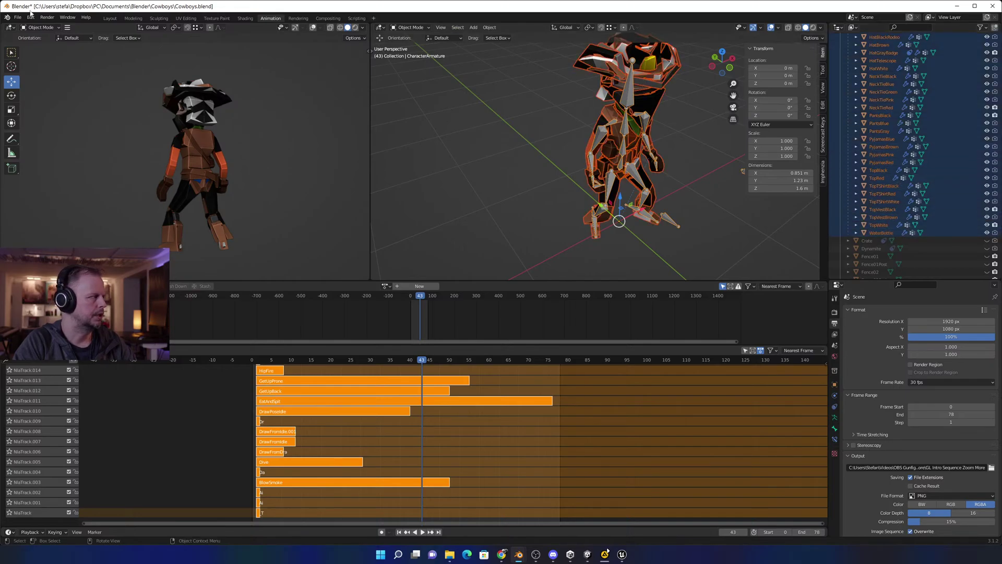
# Start an FBX export of the selected armature and meshes into the Exports folder, naming the file CowboyUnity.fbx.
pyautogui.click(18, 18)
pyautogui.moveTo(46, 135)
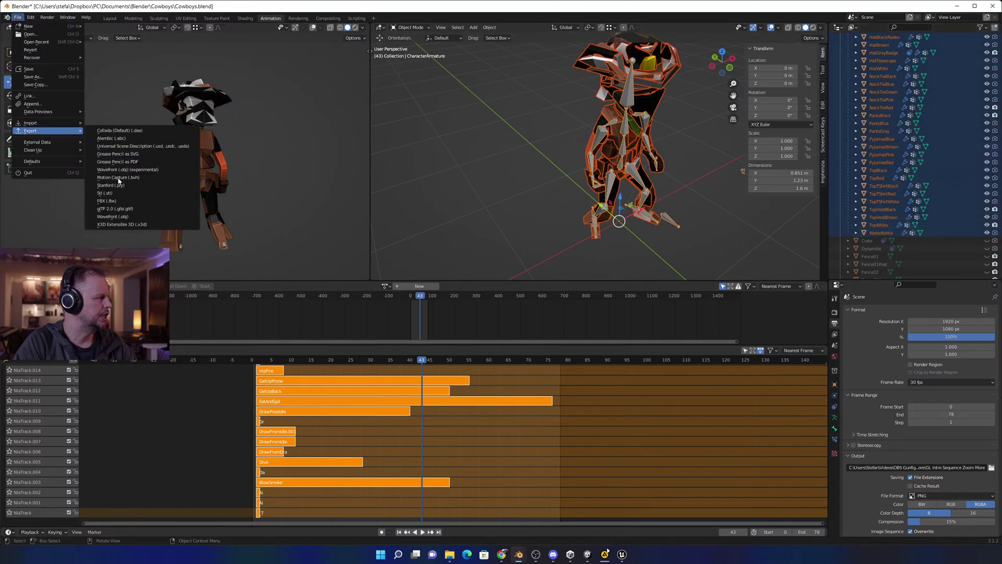
pyautogui.click(107, 201)
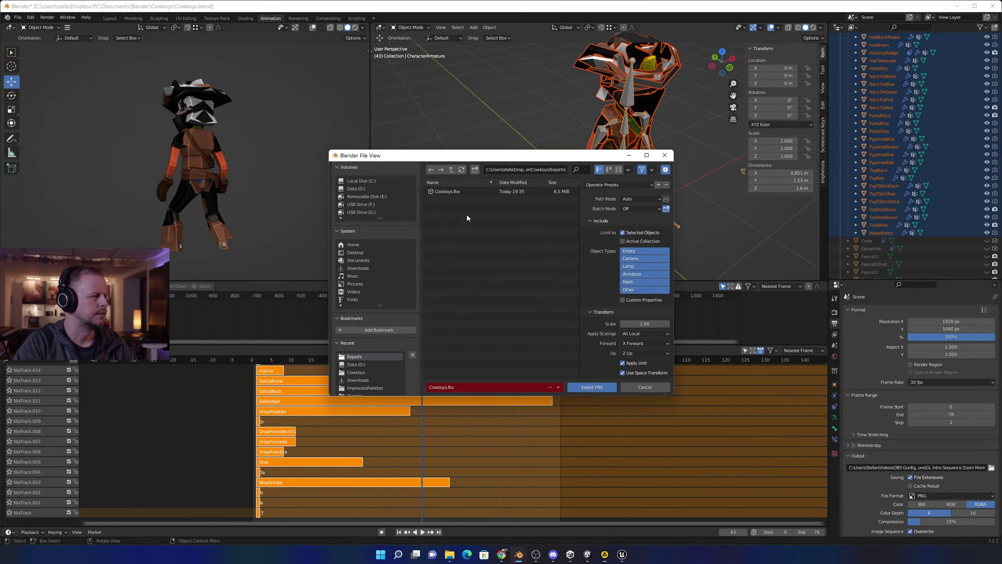
pyautogui.click(465, 385)
pyautogui.click(447, 387)
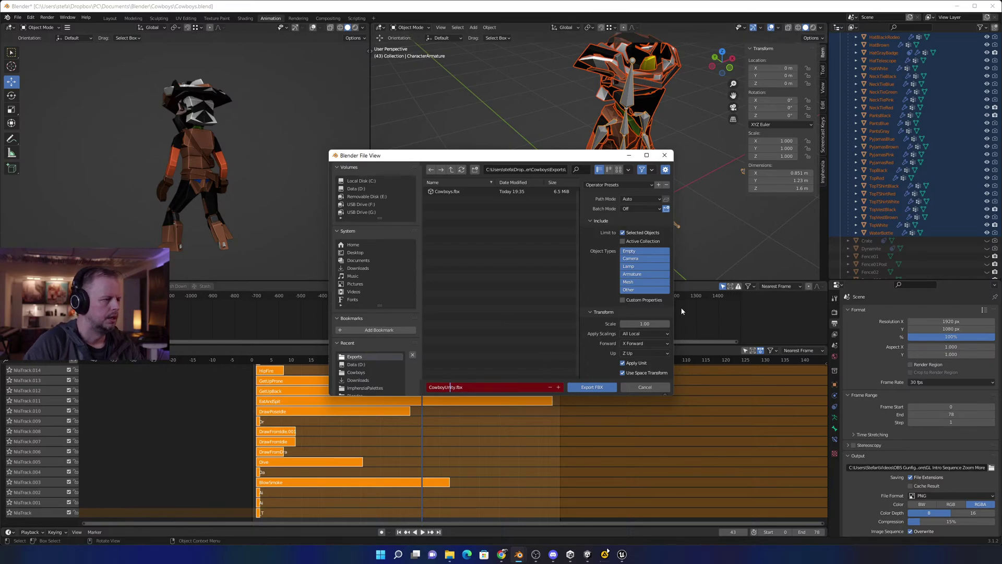
# Set the scaling to FBX Units Scale and the forward axis to -Y Forward, check the armature options, and export the FBX.
pyautogui.click(643, 333)
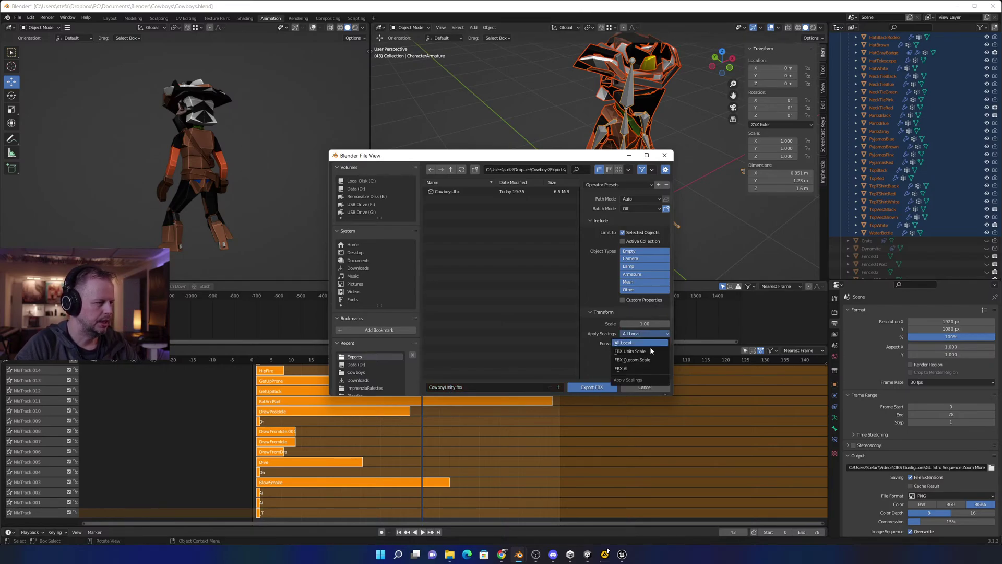
pyautogui.click(651, 343)
pyautogui.click(643, 343)
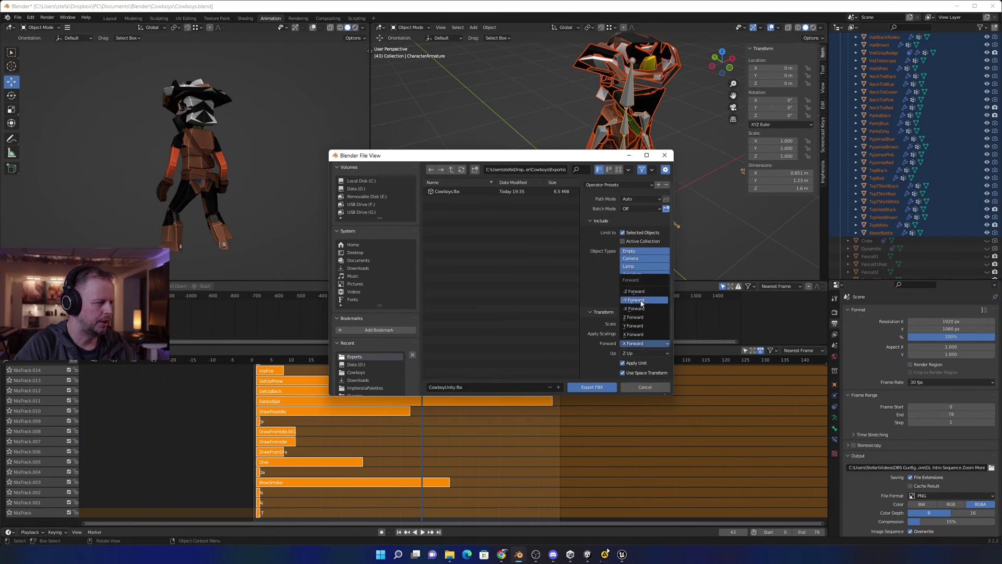
pyautogui.click(642, 302)
pyautogui.click(646, 343)
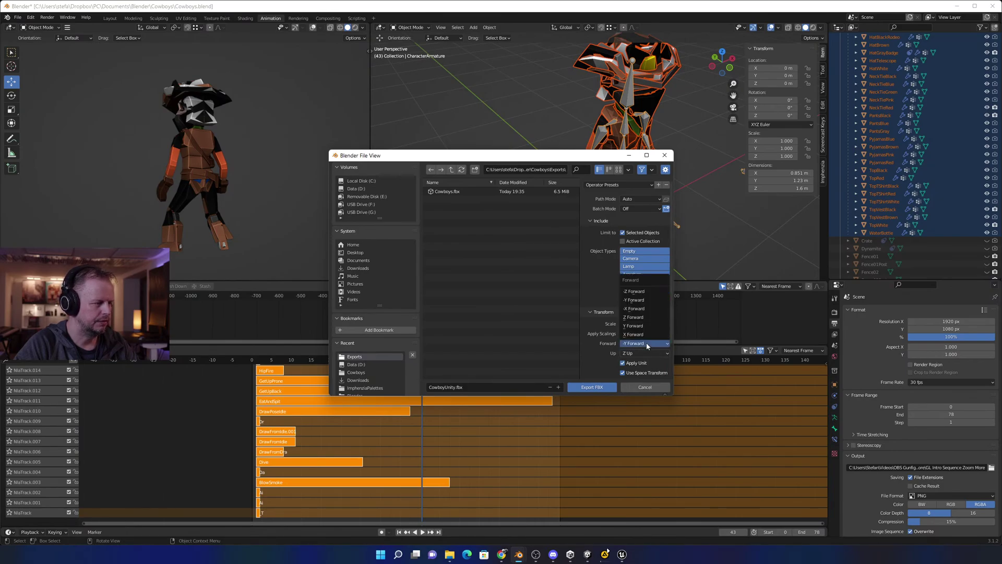
pyautogui.click(637, 353)
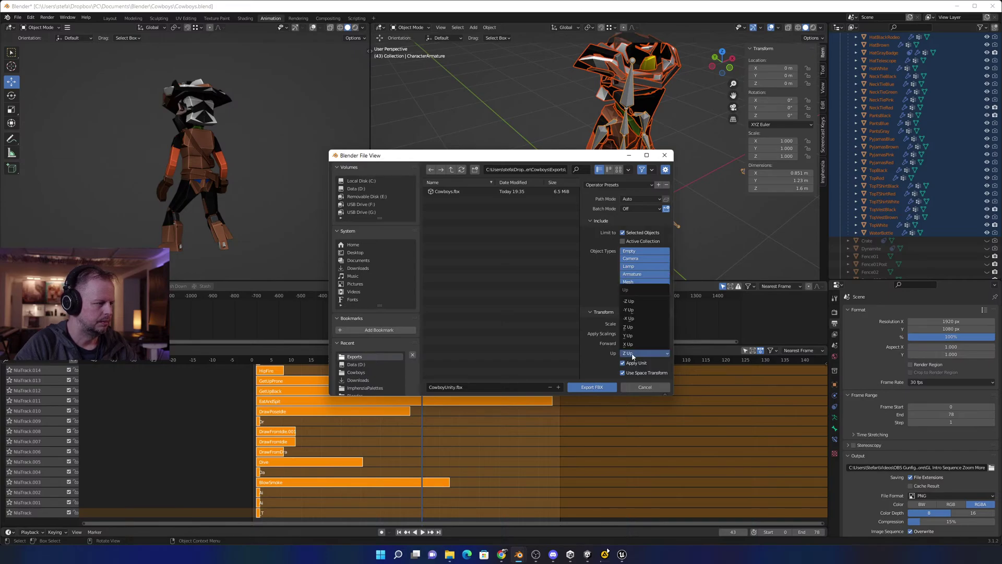
pyautogui.scroll(-2, 633, 332)
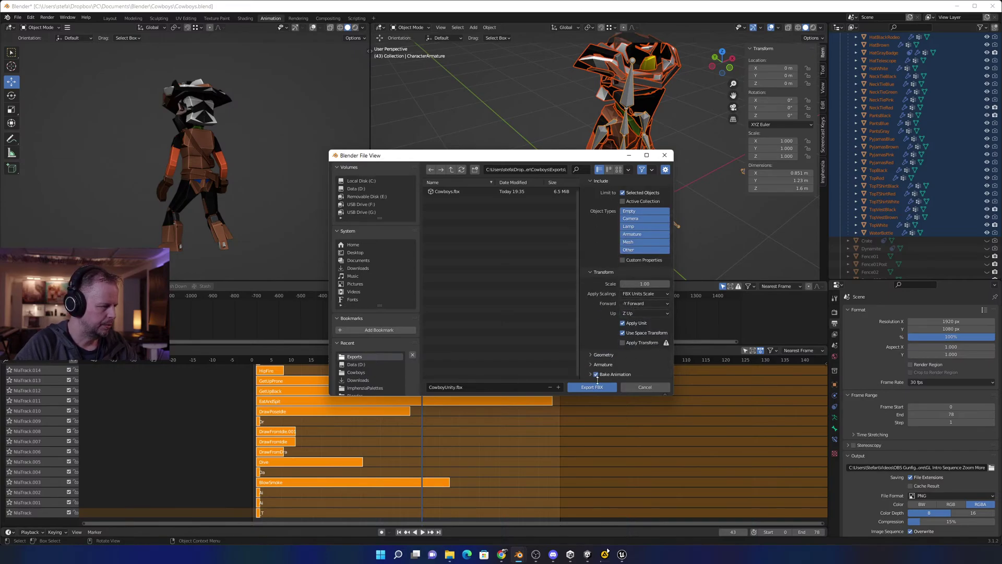
pyautogui.scroll(-3, 605, 349)
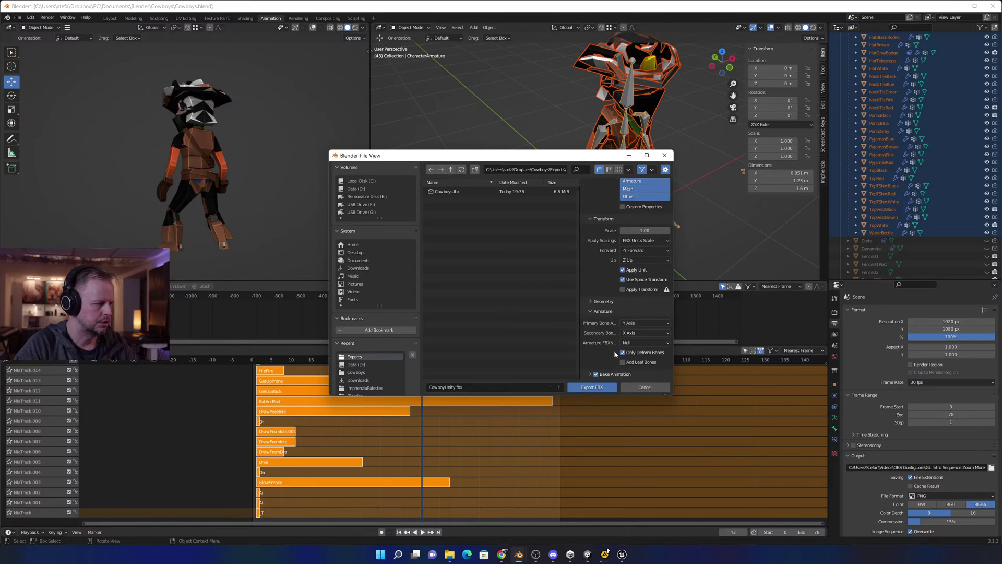
pyautogui.click(599, 389)
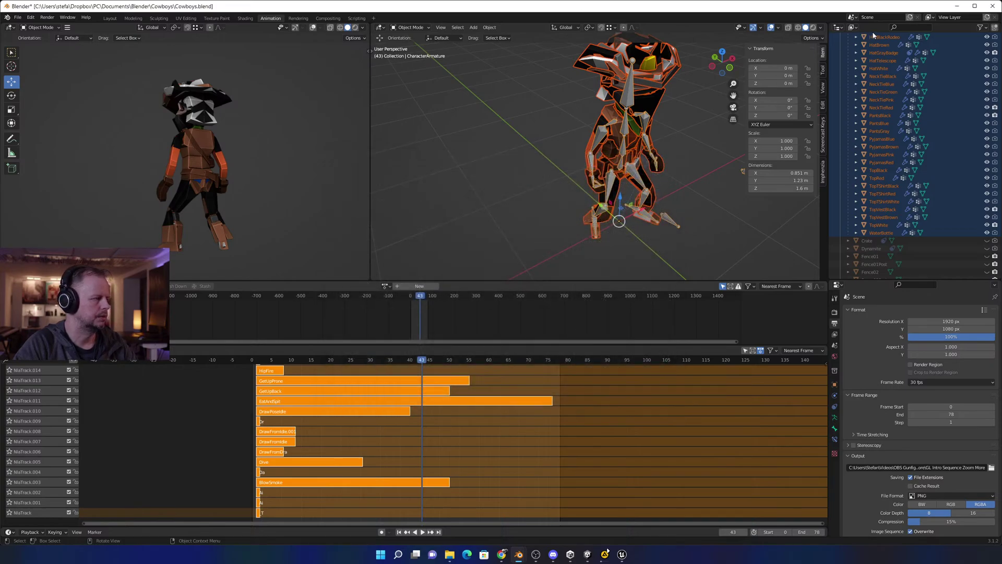
# Switch to the Unity editor with the 220414 Stream project and maximize its window.
pyautogui.click(569, 558)
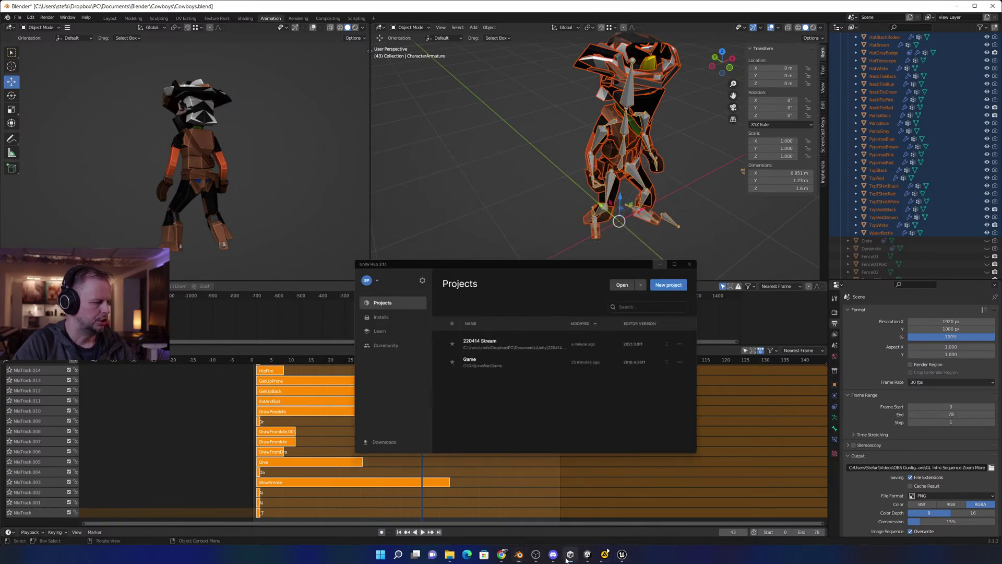
pyautogui.click(590, 557)
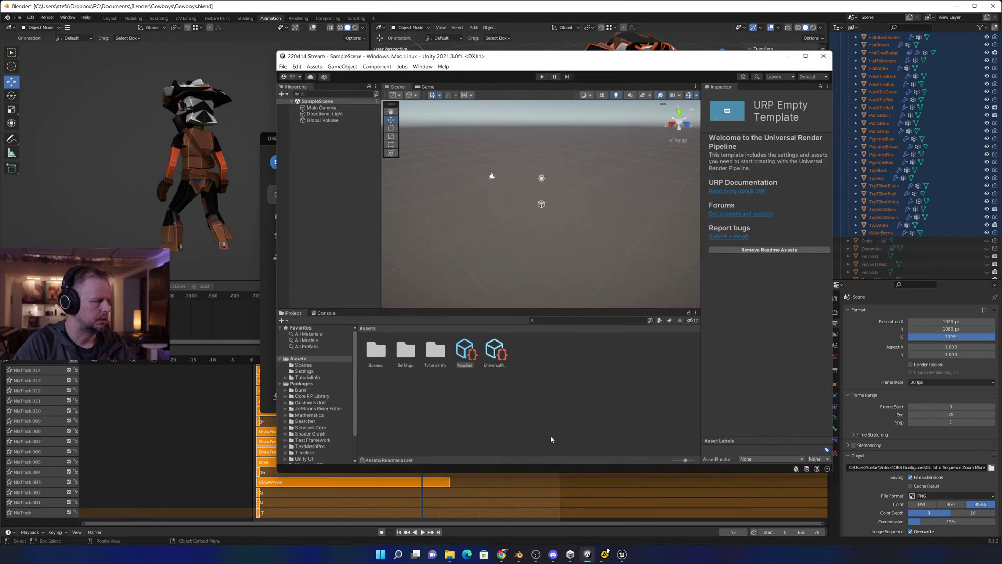
pyautogui.doubleClick(743, 63)
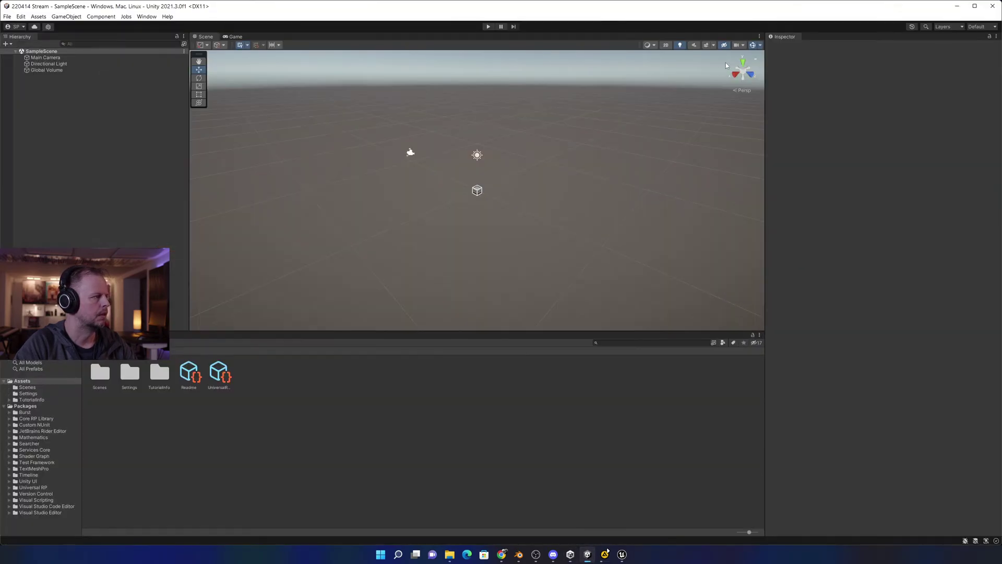
# Create a folder named Meshes under Assets and open it.
pyautogui.click(6, 406)
pyautogui.rightClick(19, 380)
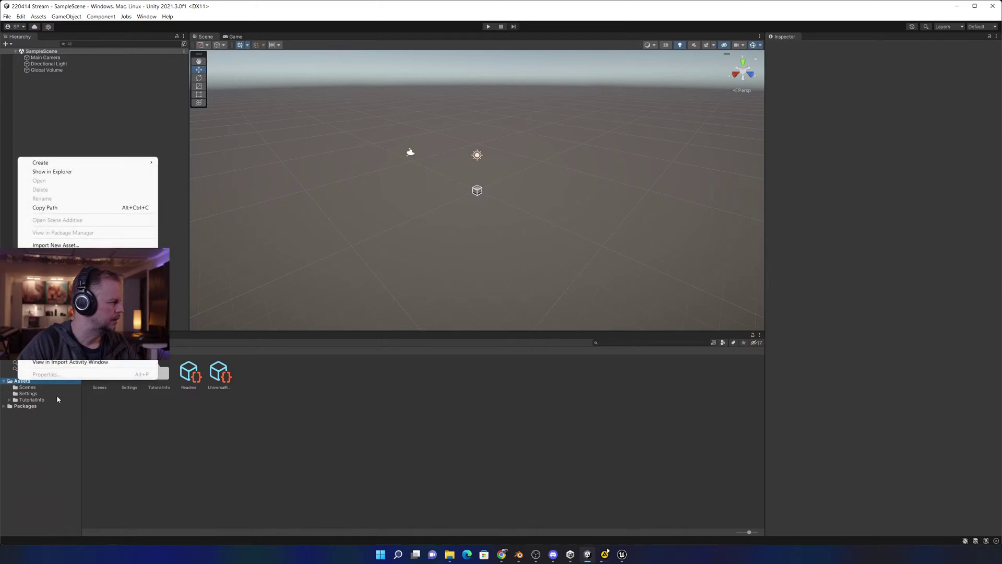
pyautogui.click(58, 151)
pyautogui.rightClick(19, 382)
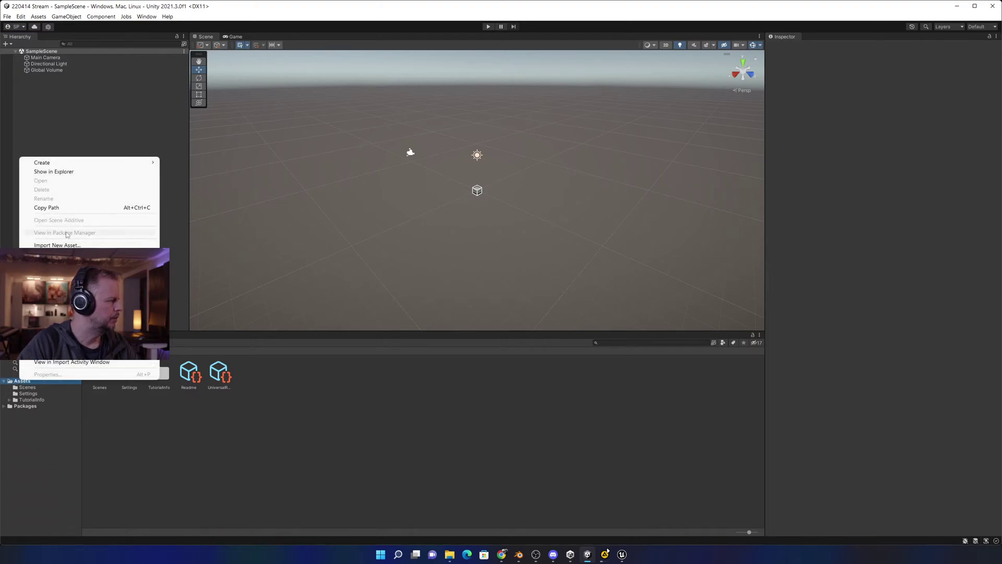
pyautogui.moveTo(53, 164)
pyautogui.click(209, 141)
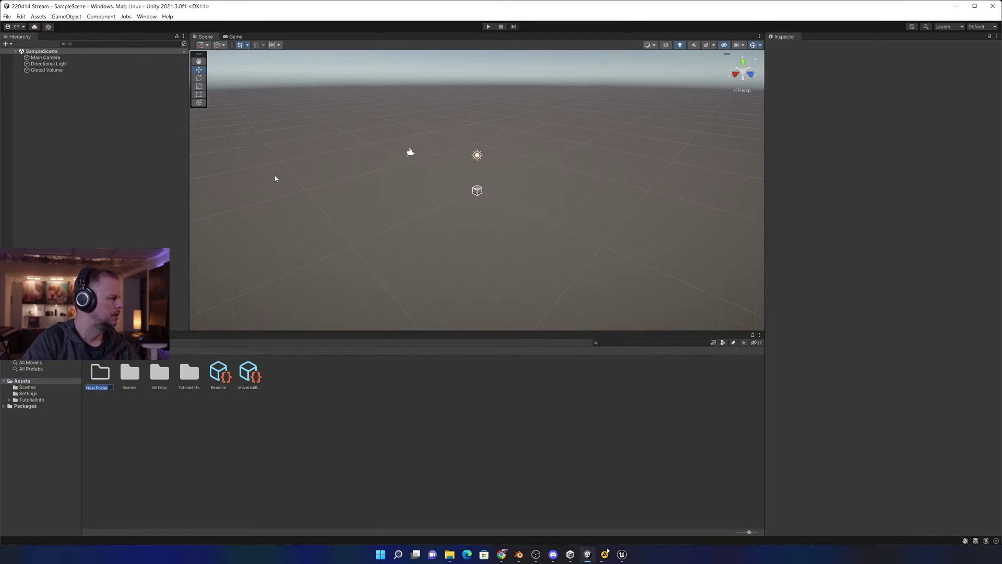
pyautogui.write('Meshes')
pyautogui.press('Return')
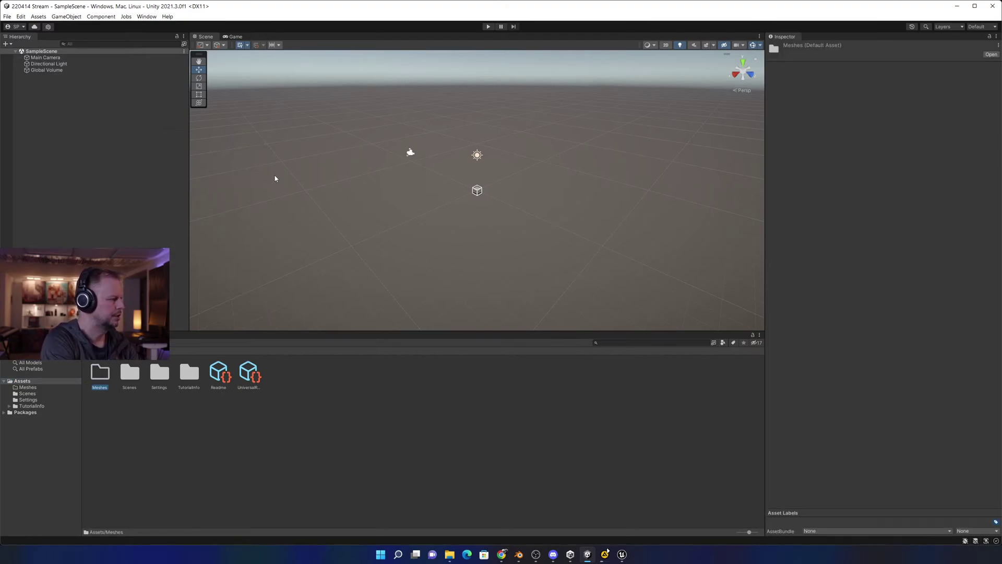
pyautogui.doubleClick(95, 375)
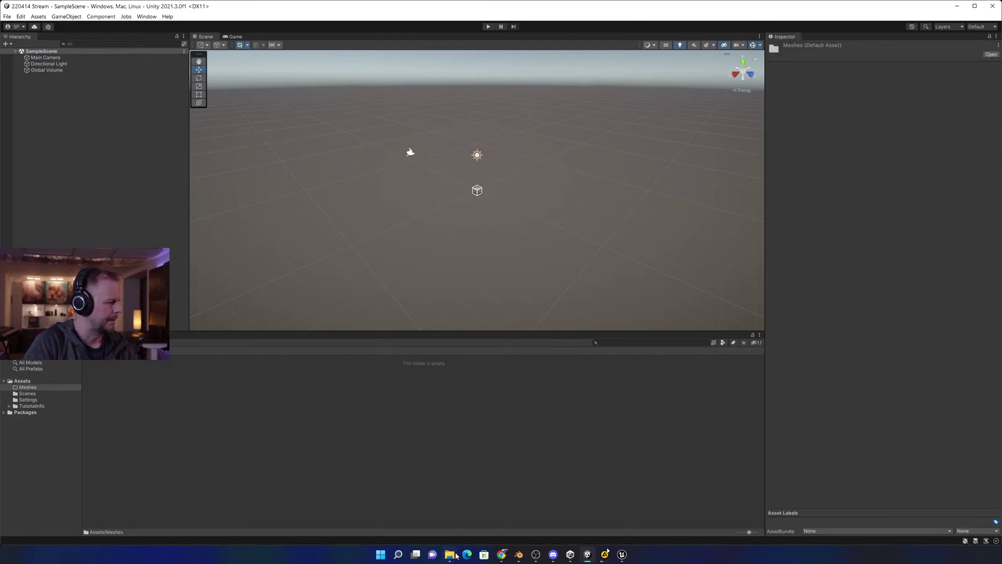
# Import CowboyUnity.fbx from the Exports folder in File Explorer into the project's Meshes folder.
pyautogui.moveTo(455, 556)
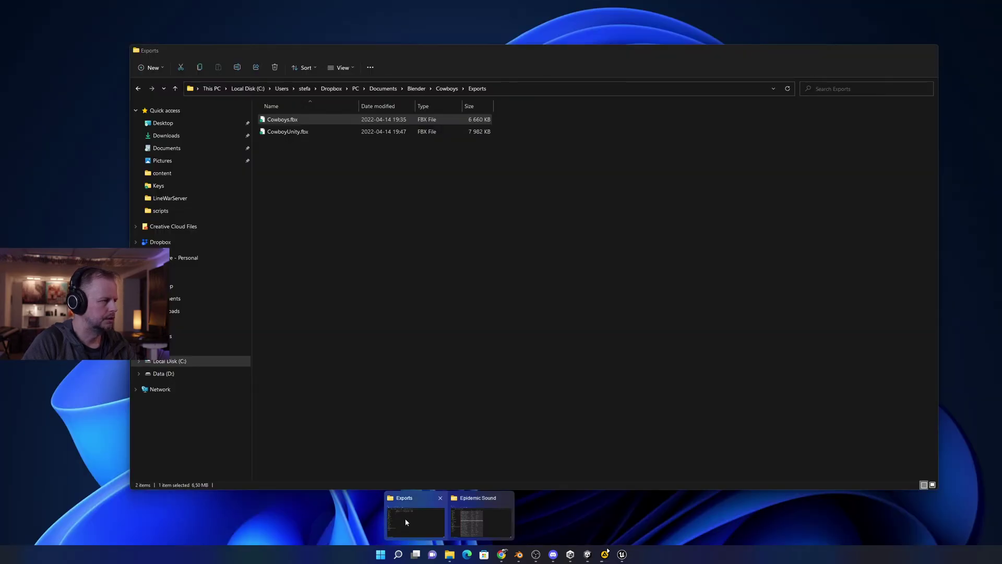
pyautogui.click(406, 522)
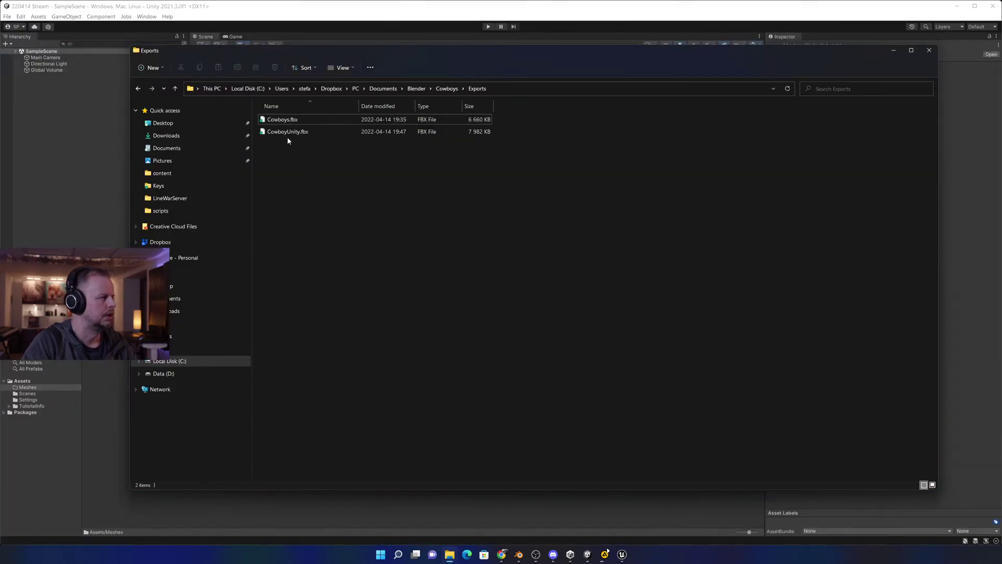
pyautogui.moveTo(282, 132); pyautogui.dragTo(273, 409)
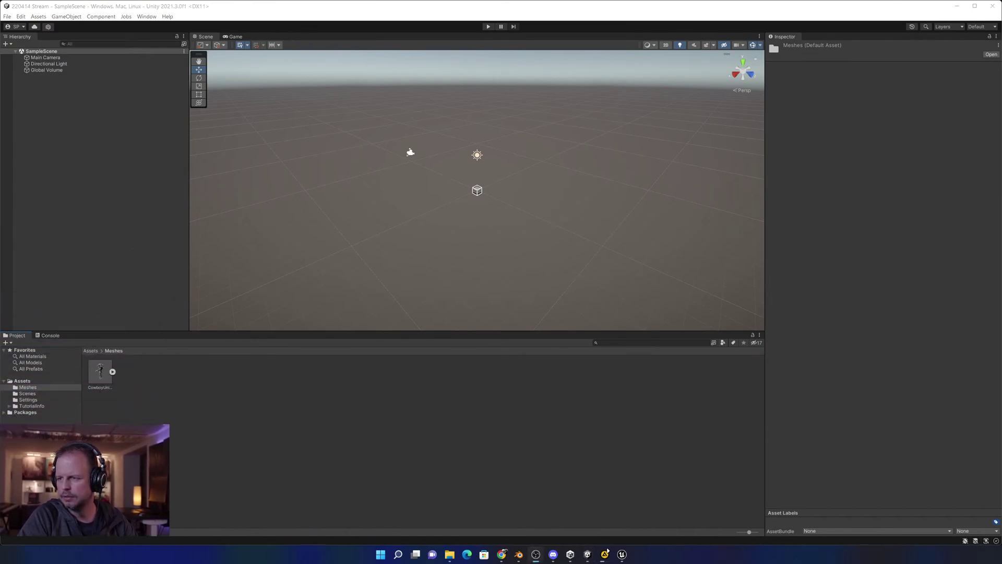
pyautogui.click(190, 405)
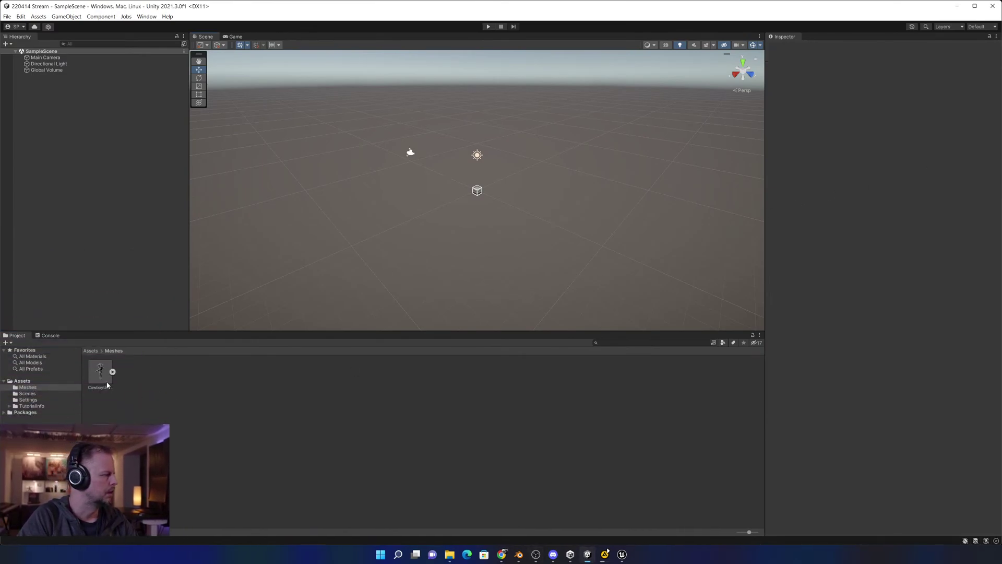
# Add the CowboyUnity model to SampleScene and view it up close.
pyautogui.click(100, 374)
pyautogui.moveTo(123, 225); pyautogui.dragTo(152, 213)
pyautogui.click(502, 181)
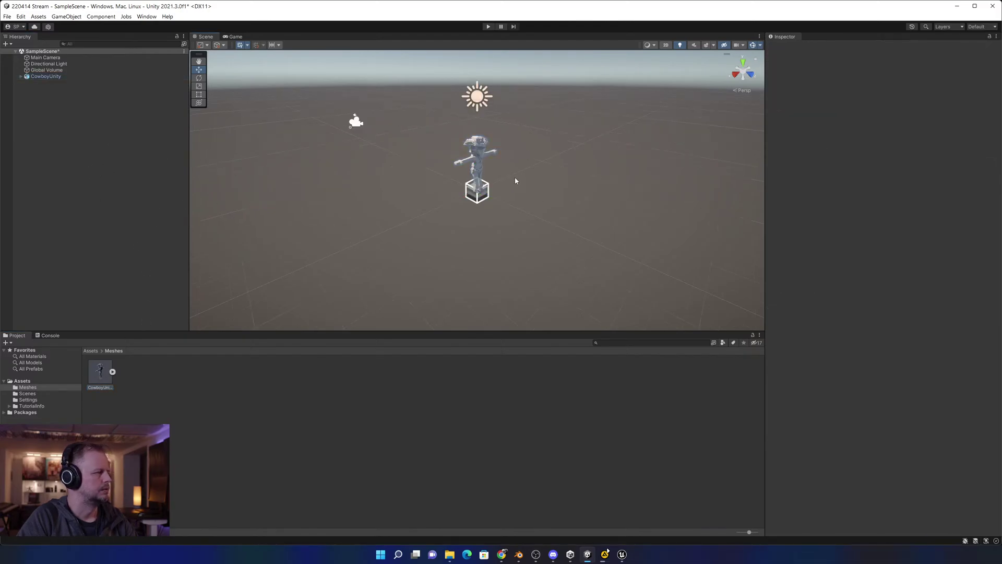
pyautogui.scroll(5, 513, 175)
pyautogui.scroll(3, 519, 177)
pyautogui.moveTo(526, 148); pyautogui.dragTo(530, 211, button='middle')
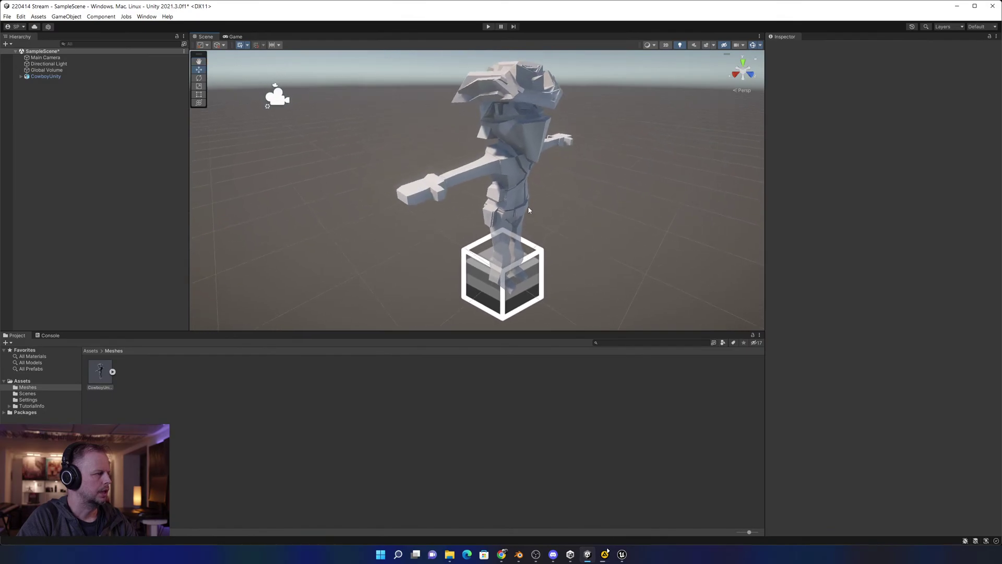
# Expand CowboyUnity in the scene hierarchy and examine its child meshes and the model's import settings.
pyautogui.click(46, 78)
pyautogui.click(19, 77)
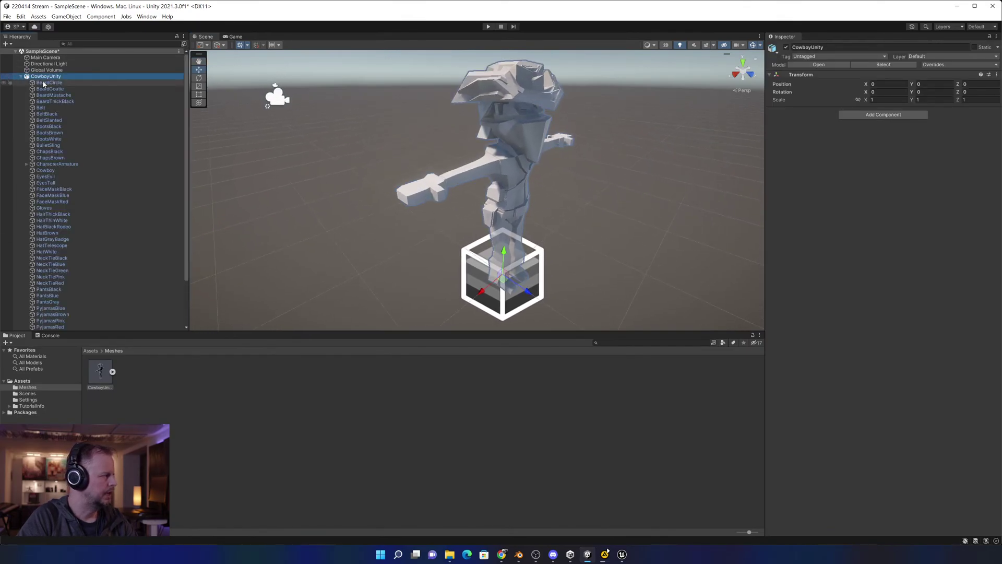
pyautogui.click(88, 374)
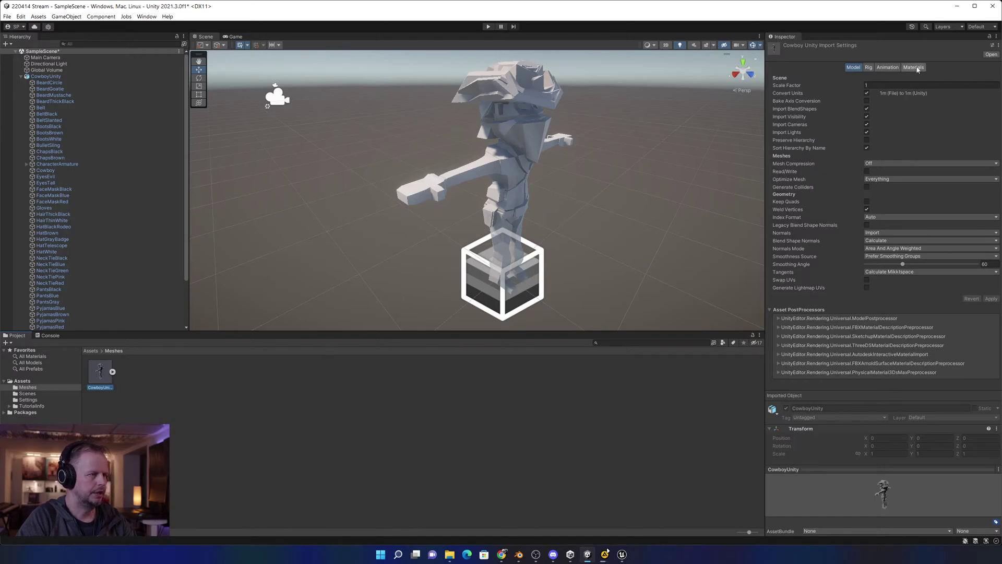
pyautogui.click(915, 67)
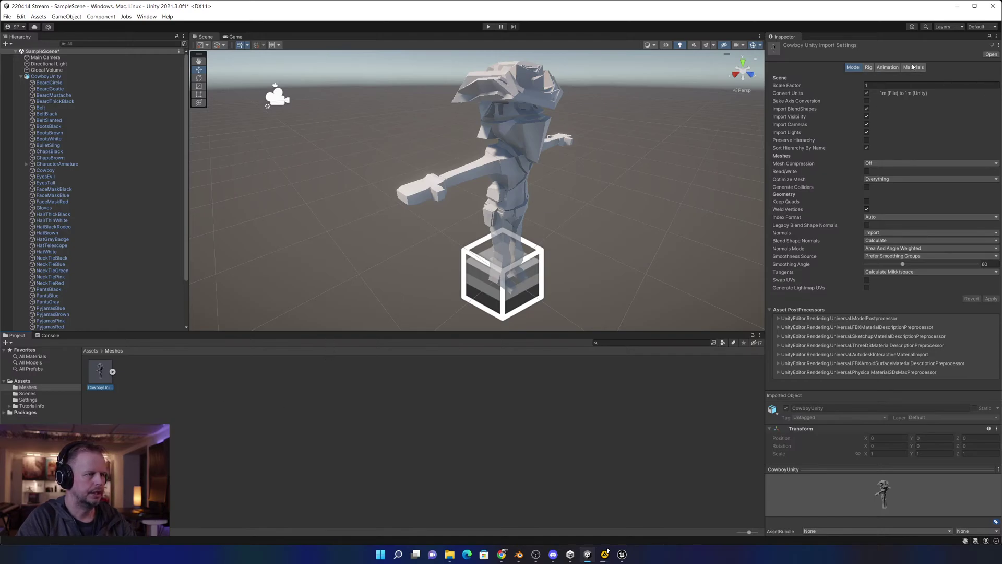
pyautogui.click(264, 454)
pyautogui.keyDown('alt'); pyautogui.moveTo(553, 224); pyautogui.dragTo(522, 230); pyautogui.keyUp('alt')
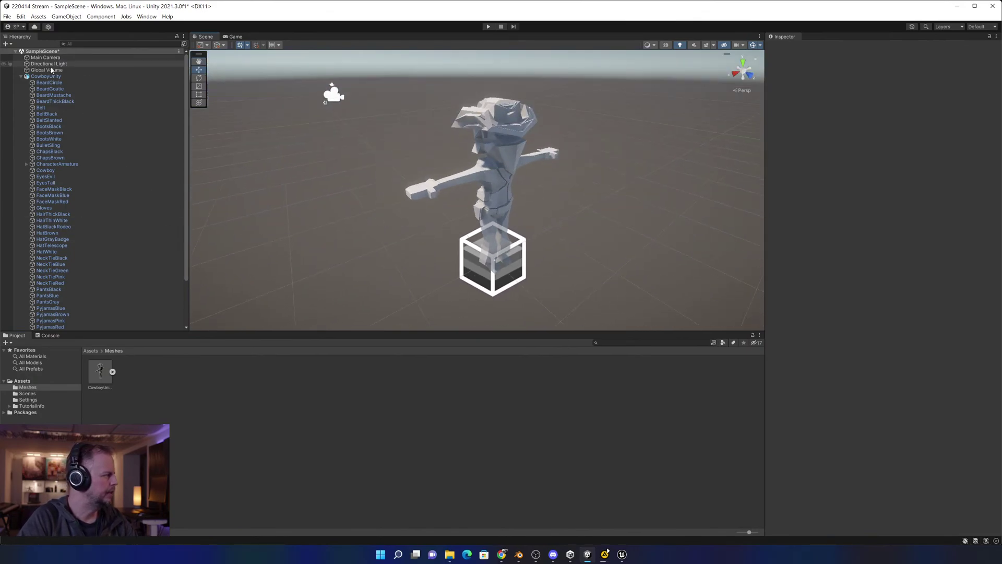
pyautogui.rightClick(46, 77)
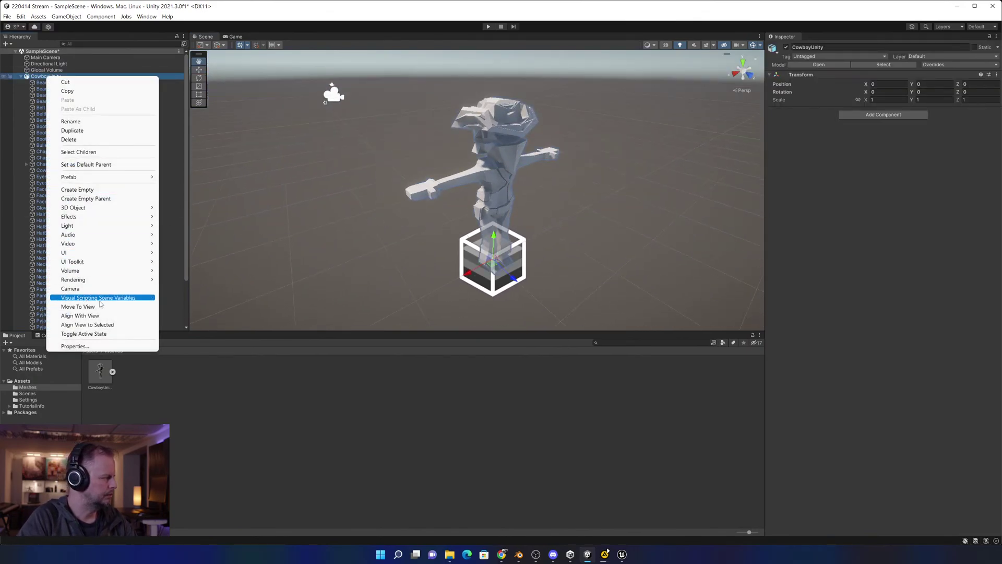
pyautogui.click(346, 469)
# Import the Imphenzia palette texture from the ImphenziaPalettes folder under Pictures into the Meshes folder.
pyautogui.moveTo(448, 552)
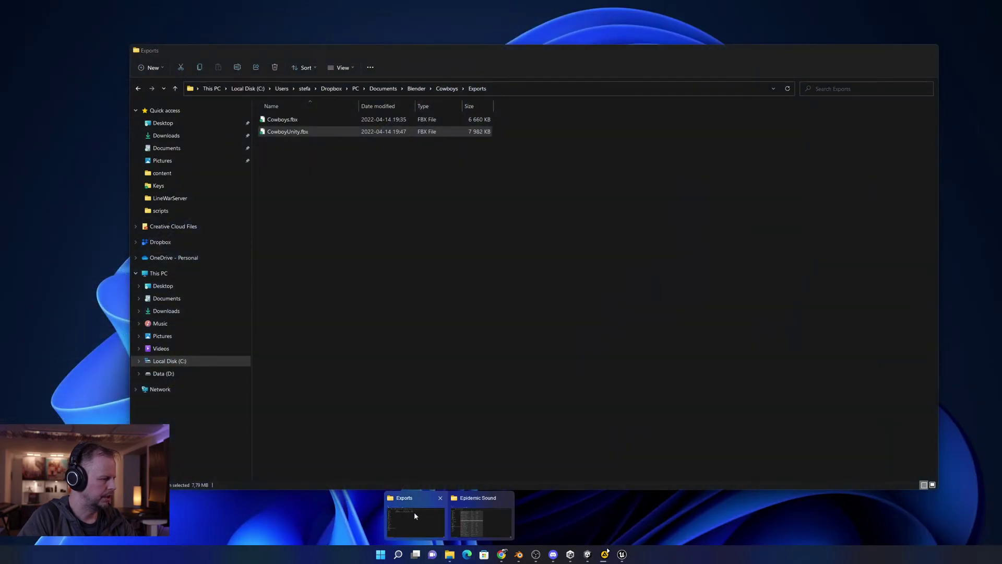
pyautogui.click(414, 512)
pyautogui.click(162, 160)
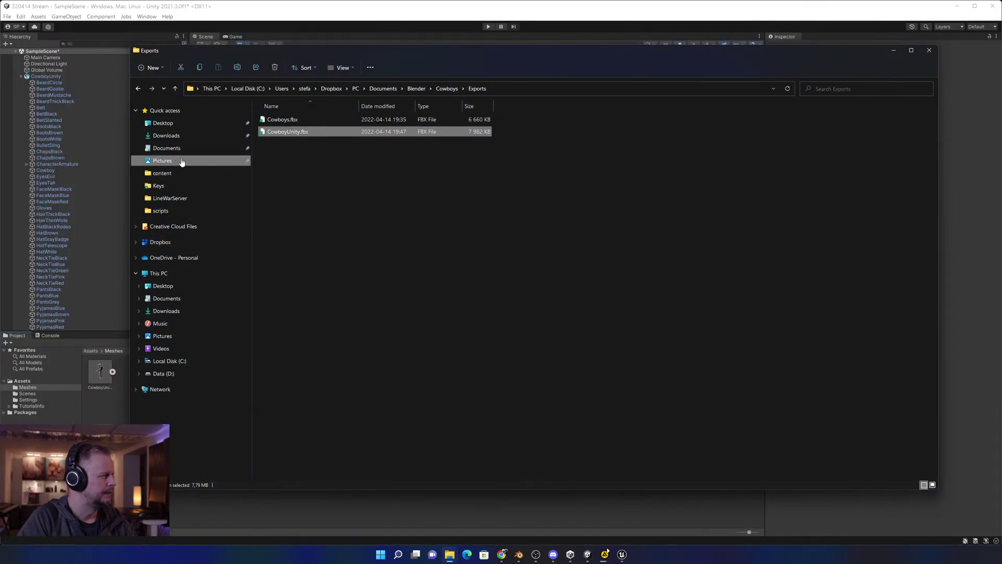
pyautogui.doubleClick(321, 124)
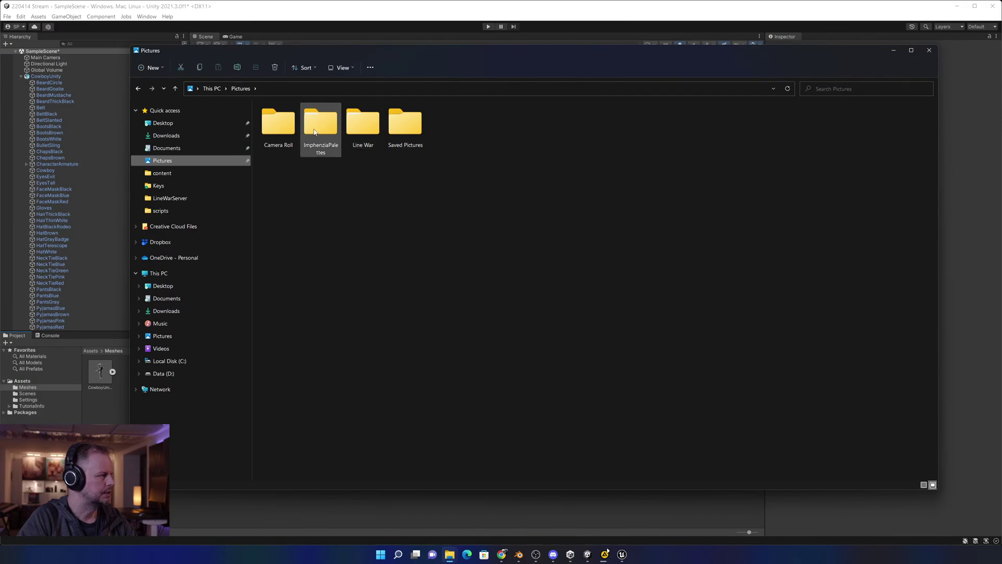
pyautogui.moveTo(368, 140); pyautogui.dragTo(327, 336)
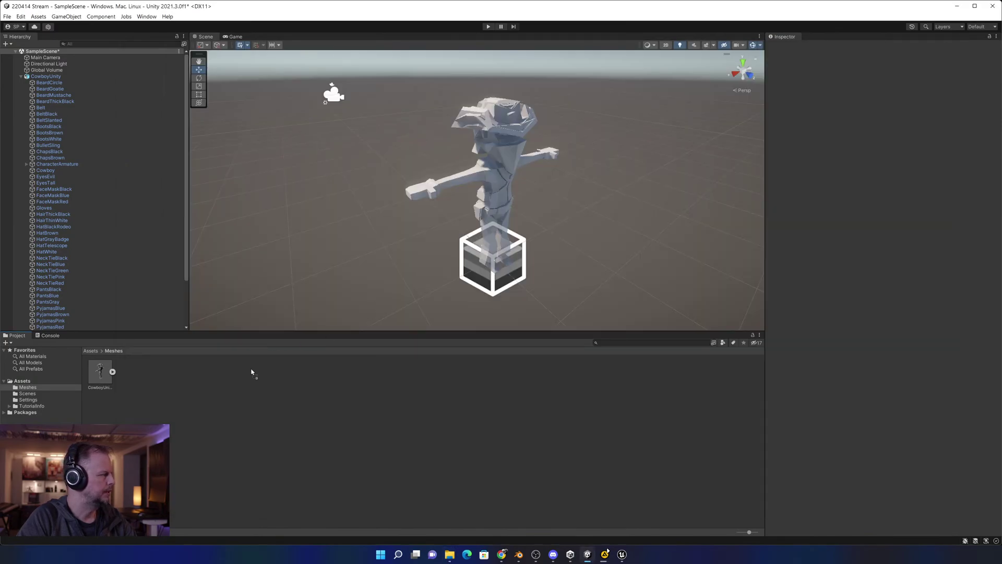
pyautogui.moveTo(251, 372); pyautogui.dragTo(183, 409)
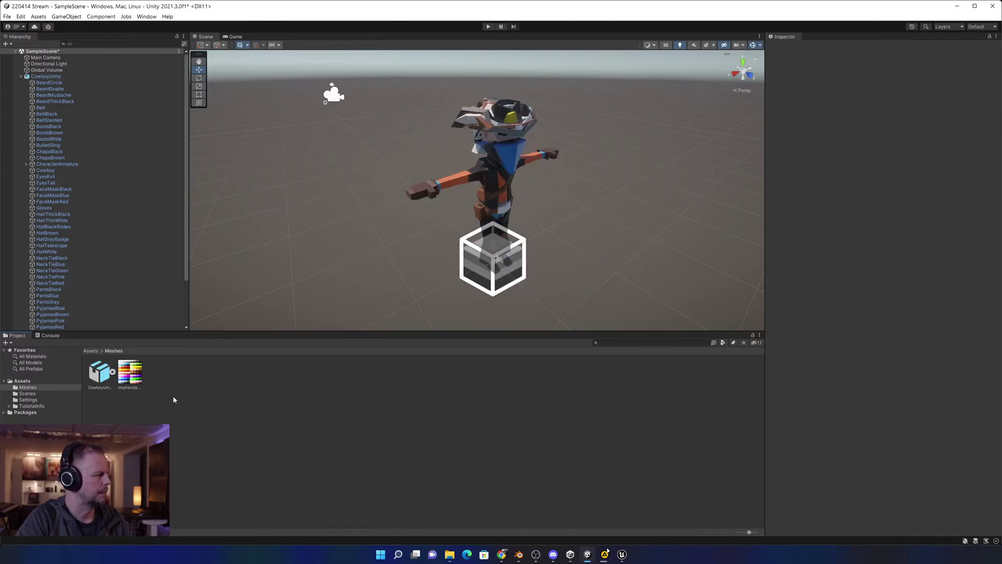
# Select the imported palette texture for inspection, then select the CowboyUnity model in the scene.
pyautogui.click(135, 375)
pyautogui.click(413, 399)
pyautogui.click(506, 154)
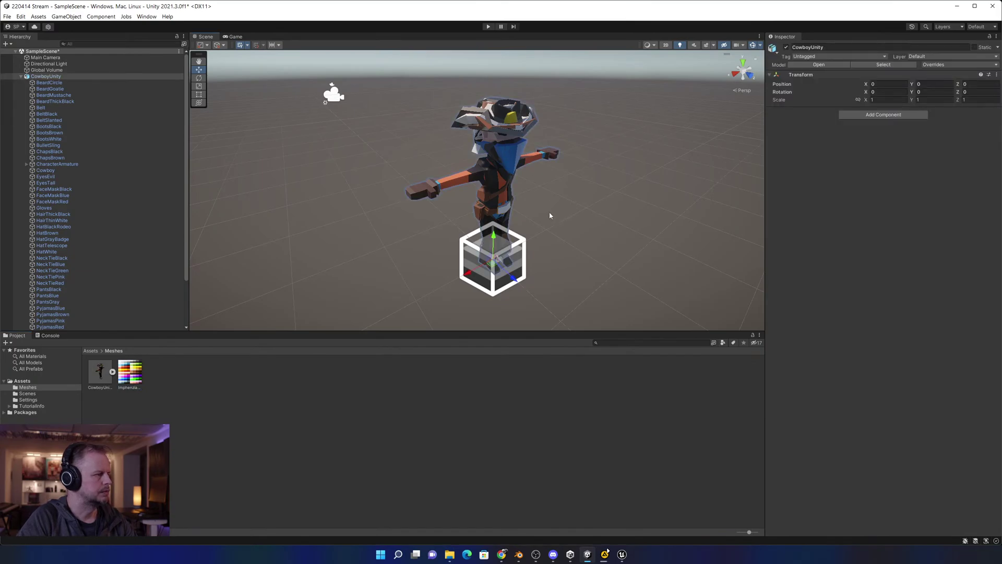
# Hide the gizmo icons in the Scene view so the Global Volume cube no longer covers the cowboy's feet.
pyautogui.rightClick(50, 78)
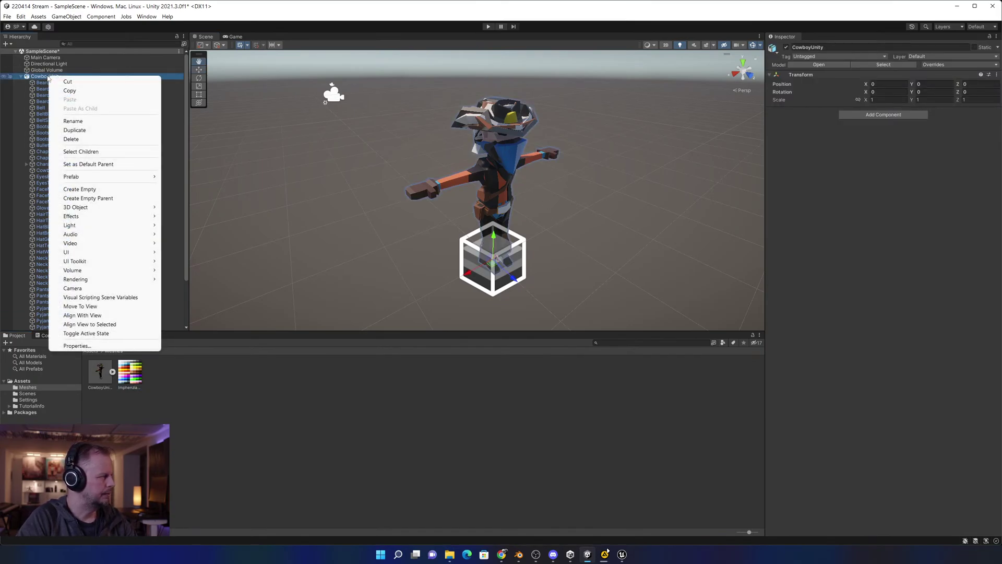
pyautogui.click(284, 132)
pyautogui.keyDown('alt'); pyautogui.moveTo(583, 247); pyautogui.dragTo(728, 63); pyautogui.keyUp('alt')
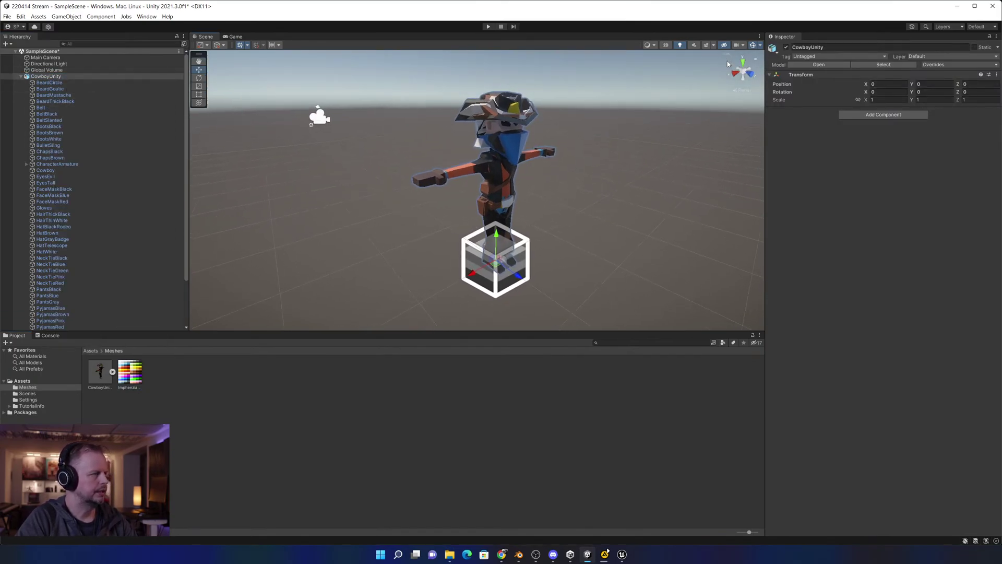
pyautogui.click(601, 246)
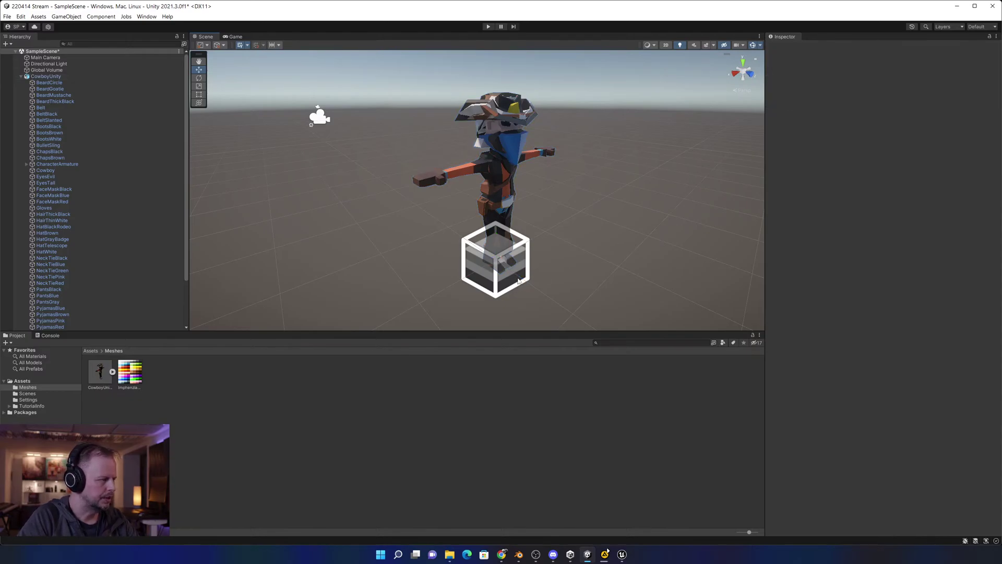
pyautogui.click(495, 246)
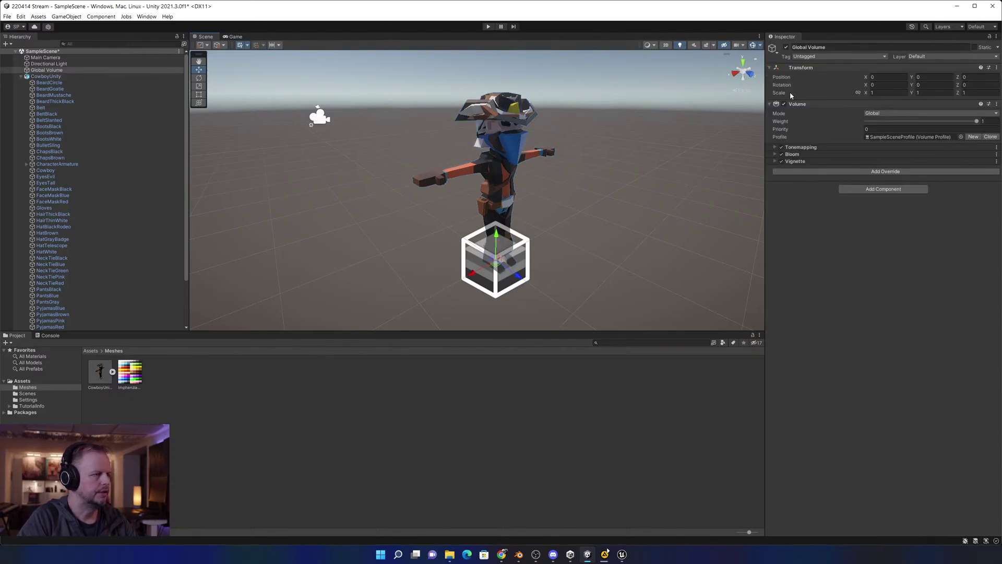
pyautogui.click(754, 47)
pyautogui.click(637, 239)
# Unpack the CowboyUnity prefab instance completely.
pyautogui.click(46, 76)
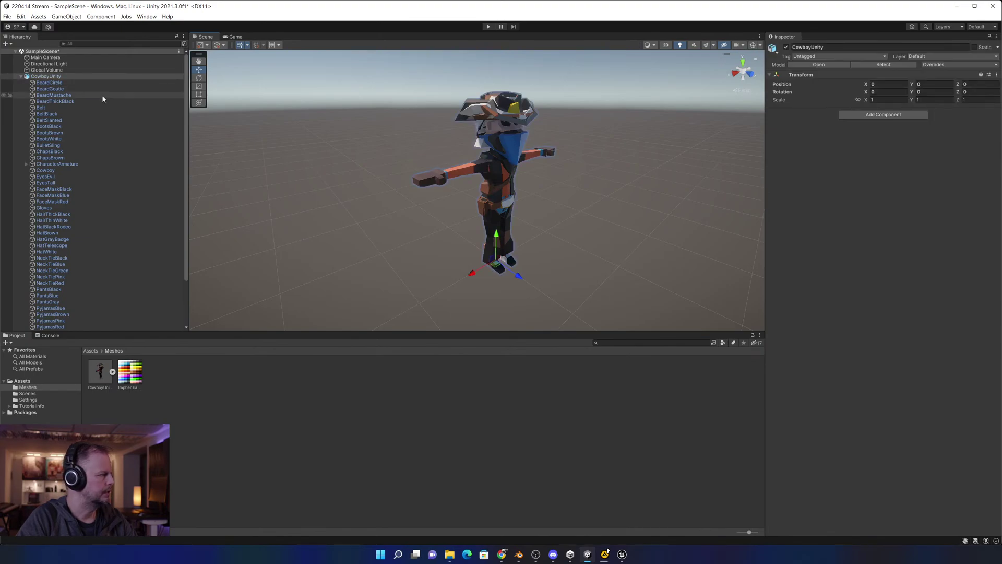
pyautogui.rightClick(48, 77)
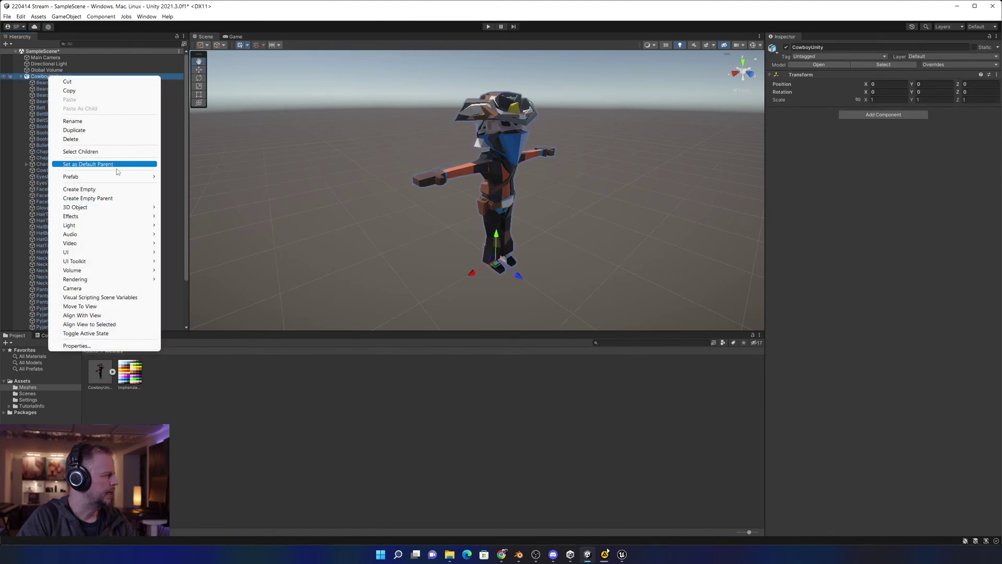
pyautogui.moveTo(119, 179)
pyautogui.click(209, 213)
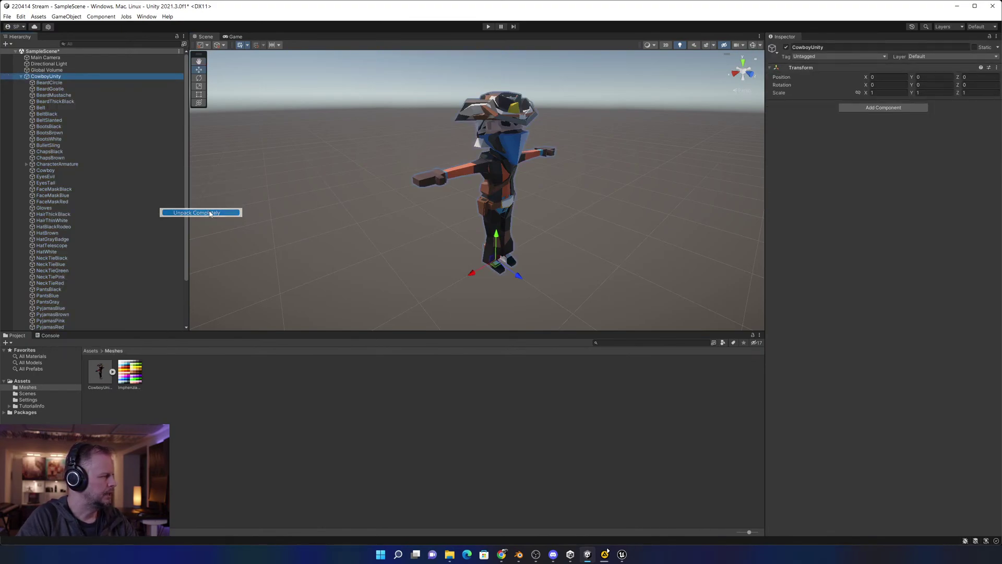
# Look through the unpacked CowboyUnity children and test switching the Cowboy body mesh off and back on.
pyautogui.click(49, 101)
pyautogui.scroll(-3, 80, 162)
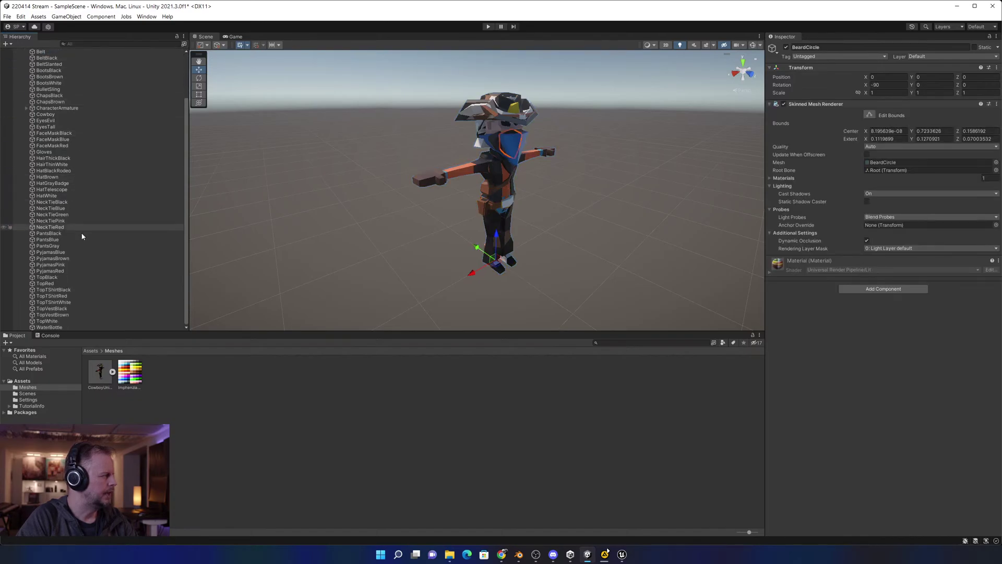
pyautogui.scroll(3, 60, 209)
pyautogui.click(45, 76)
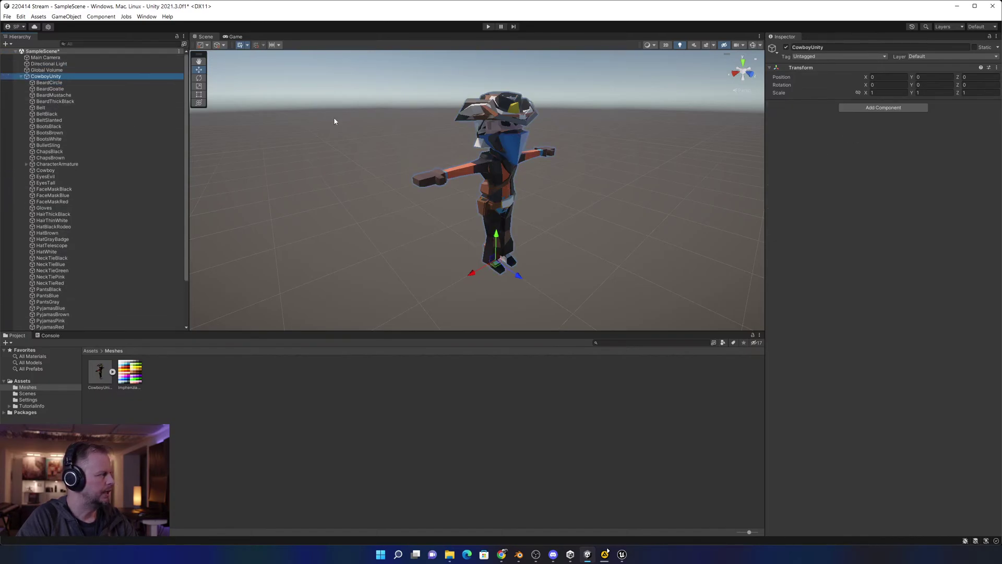
pyautogui.click(51, 170)
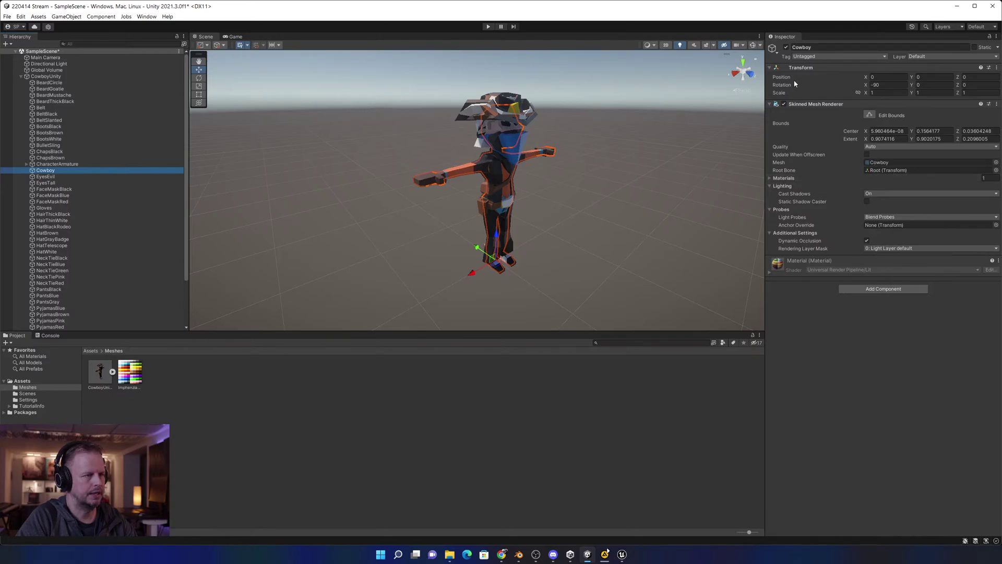
pyautogui.click(786, 48)
pyautogui.click(786, 47)
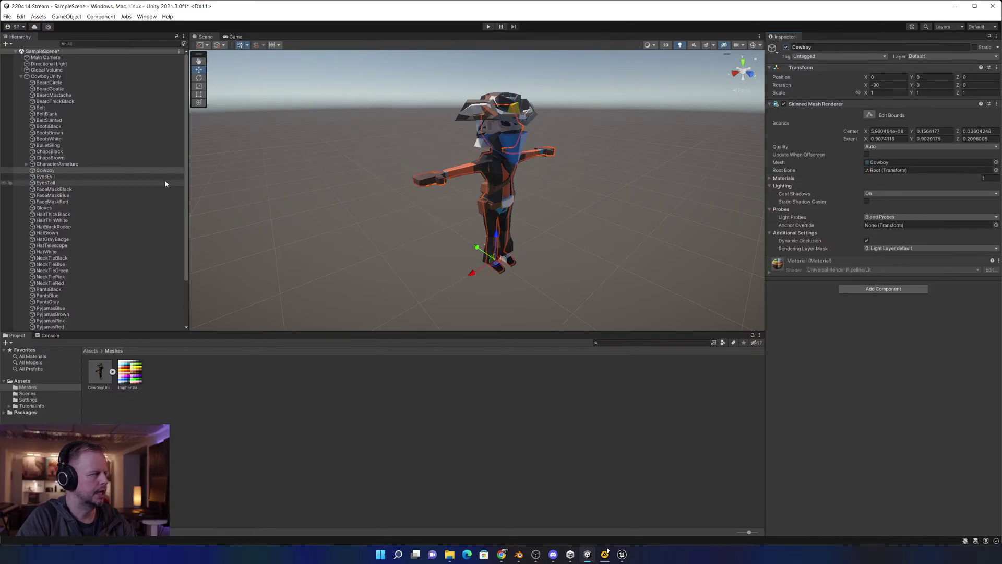
# Deactivate all child meshes of CowboyUnity from BeardCircle to WaterBottle, leaving CharacterArmature active.
pyautogui.click(61, 86)
pyautogui.scroll(-3, 72, 177)
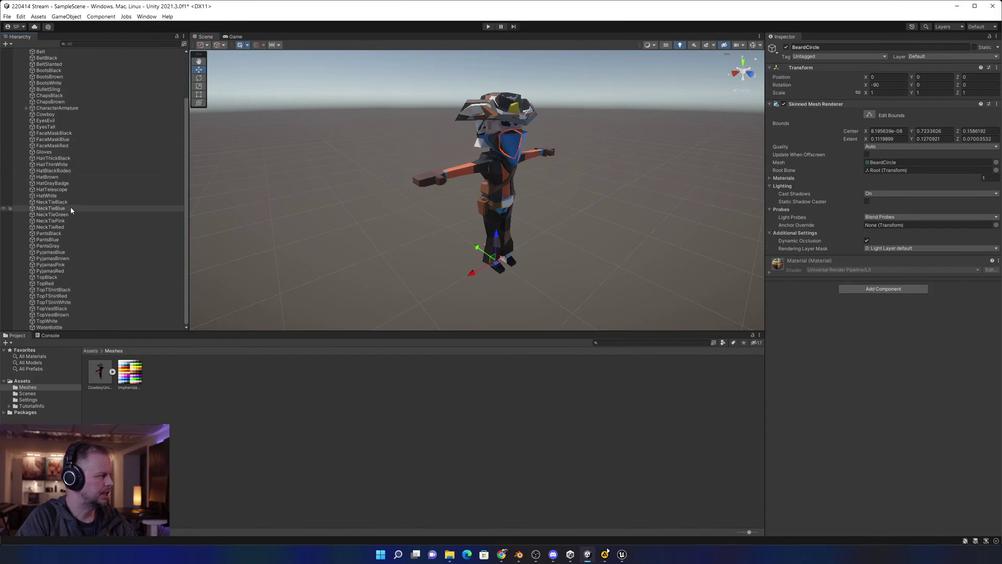
pyautogui.keyDown('shift'); pyautogui.click(64, 327); pyautogui.keyUp('shift')
pyautogui.scroll(4, 81, 214)
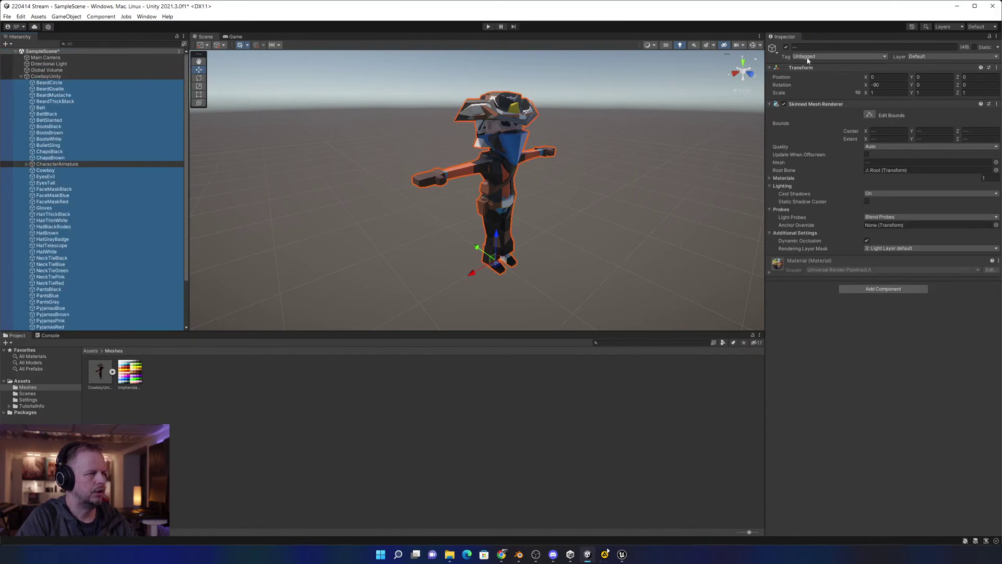
pyautogui.click(786, 48)
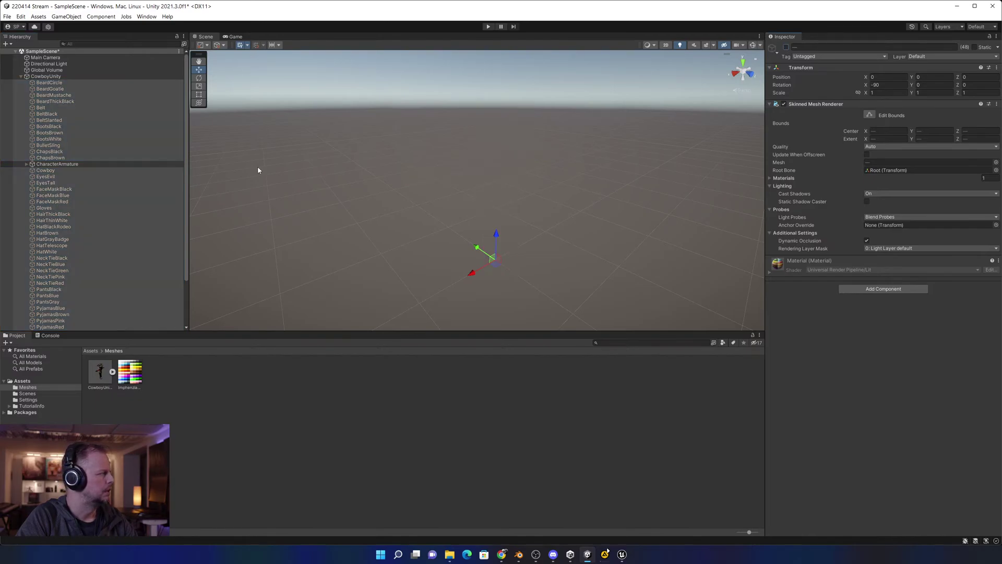
# Reactivate only the Cowboy body mesh and clear the selection.
pyautogui.click(45, 170)
pyautogui.click(786, 48)
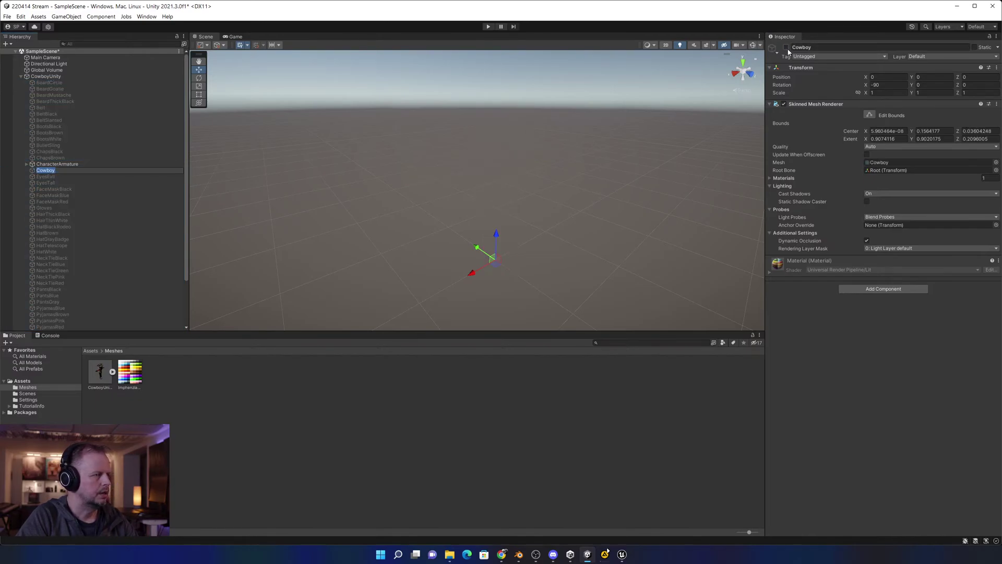
pyautogui.click(568, 190)
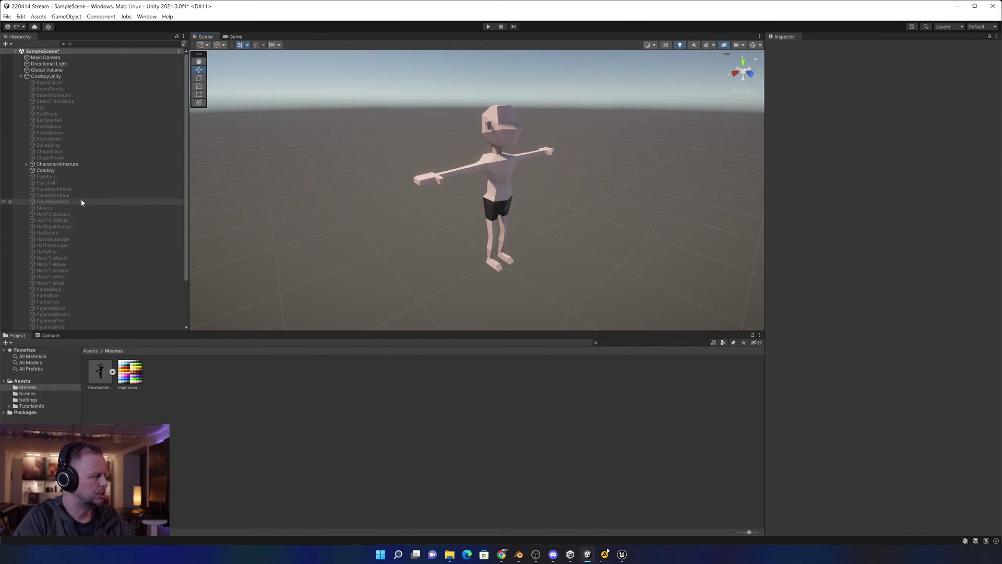
# Activate the HairThickBlack mesh on the cowboy.
pyautogui.click(52, 183)
pyautogui.click(65, 214)
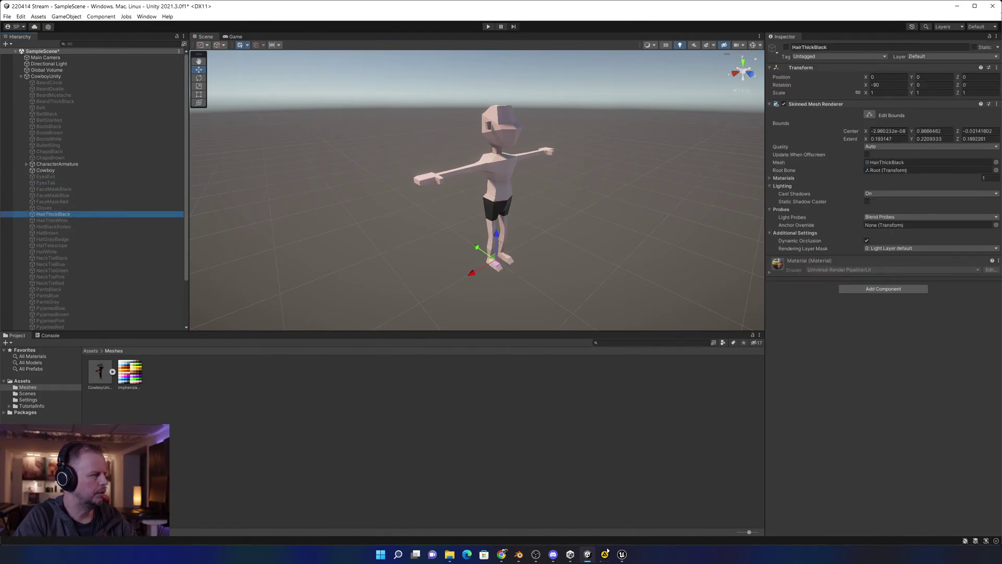
pyautogui.click(787, 48)
pyautogui.click(786, 47)
pyautogui.click(787, 48)
# Activate the Belt and BootsBlack meshes on the cowboy.
pyautogui.click(70, 108)
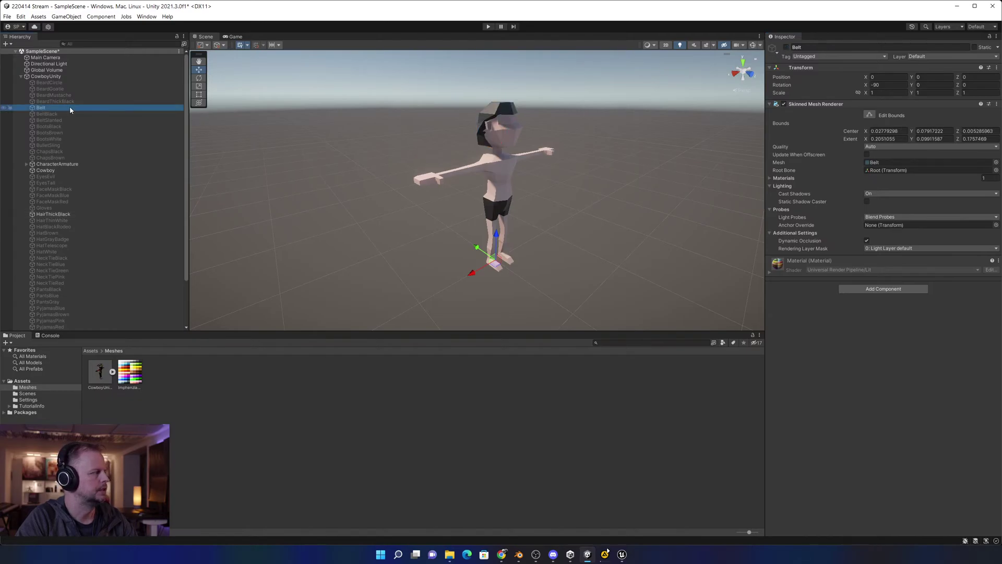
pyautogui.click(787, 47)
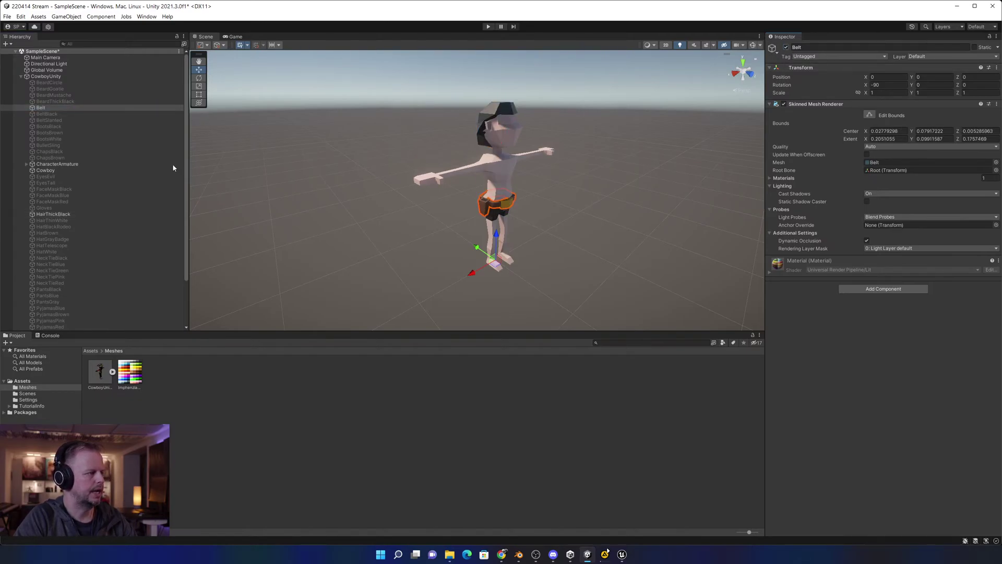
pyautogui.click(52, 126)
pyautogui.click(786, 47)
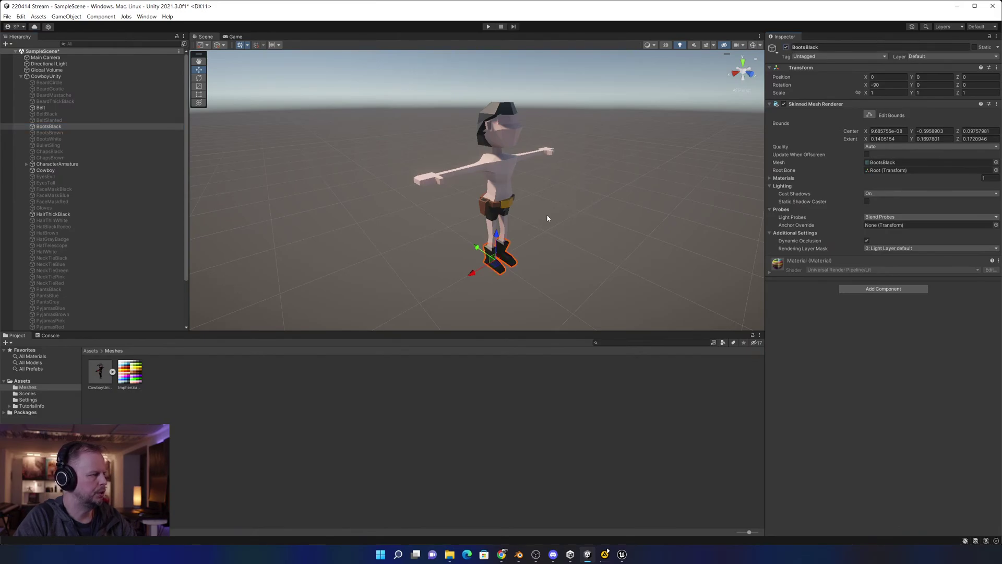
# Try the NeckTiePink mesh on the cowboy, switch it off again and clear the selection.
pyautogui.click(73, 276)
pyautogui.click(787, 48)
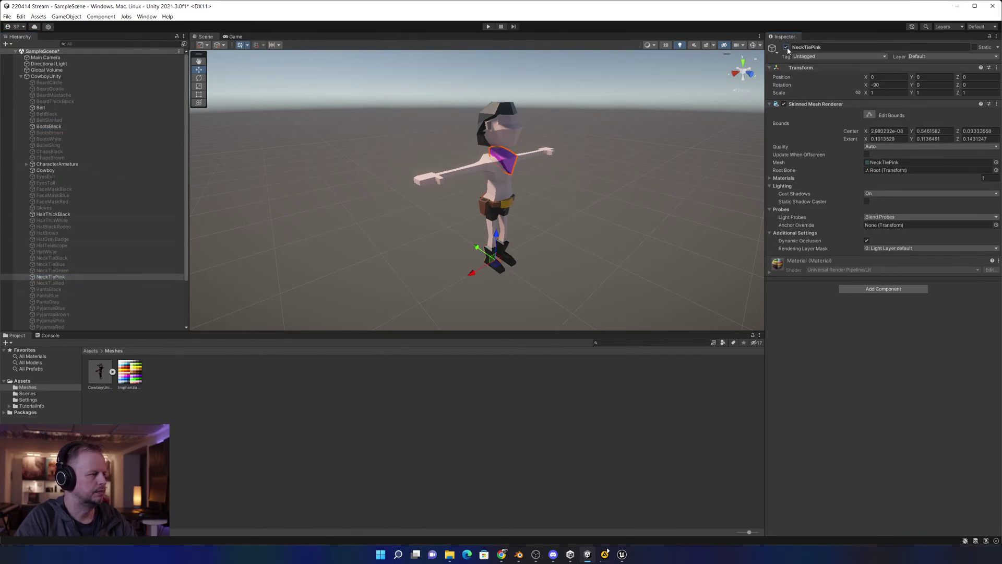
pyautogui.click(787, 48)
pyautogui.click(12, 202)
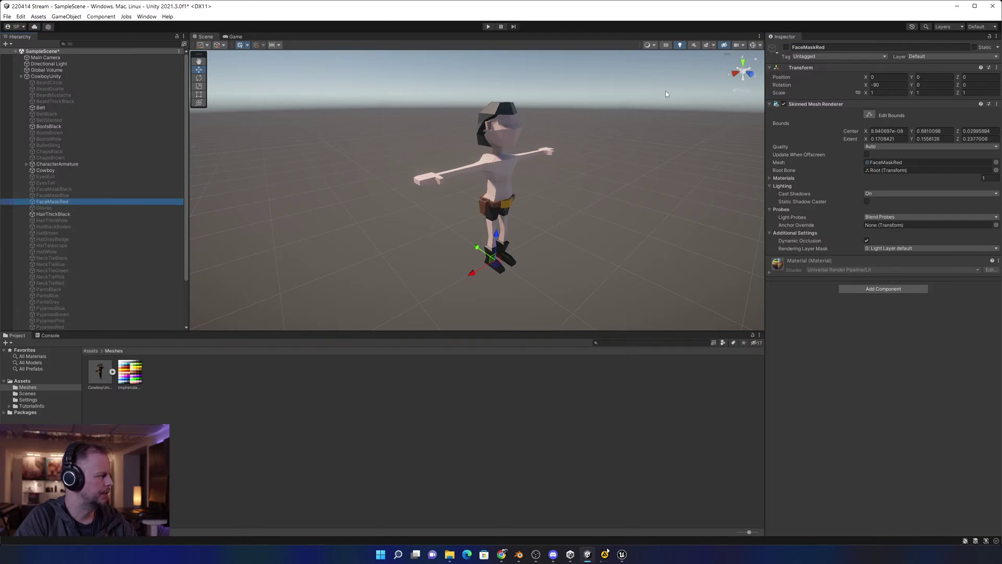
pyautogui.click(387, 155)
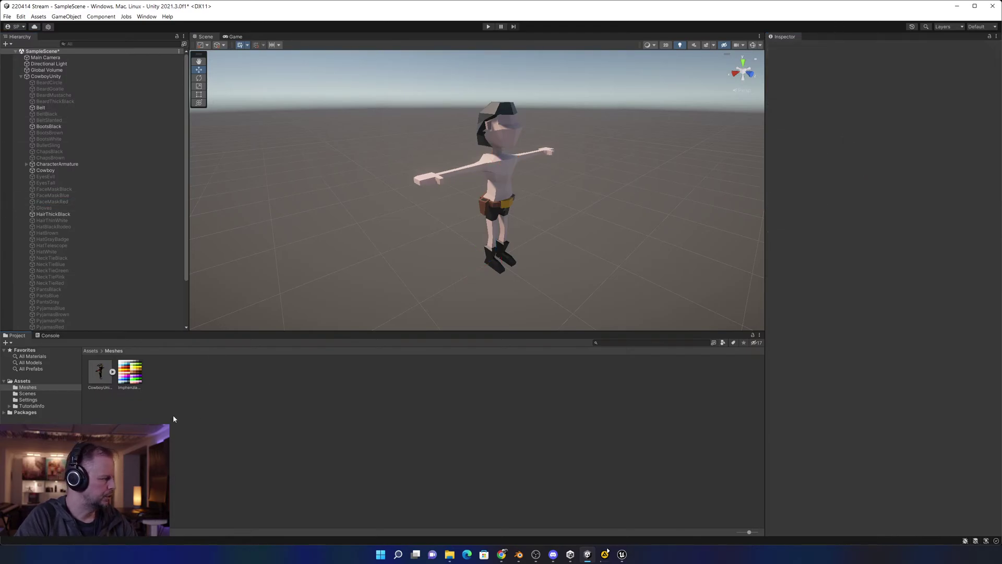
pyautogui.click(430, 293)
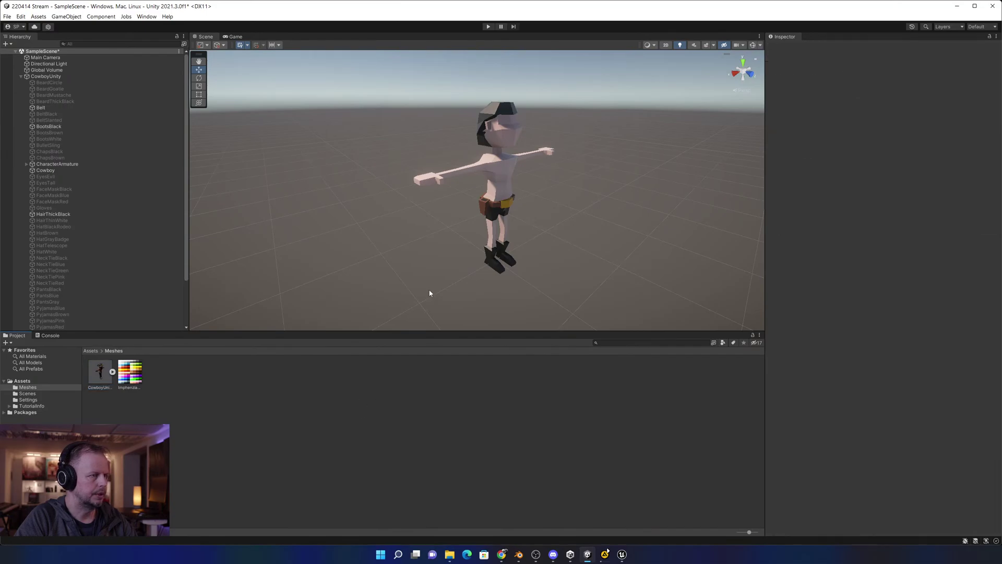
# Review the list of animation clips in the CowboyUnity model's import settings.
pyautogui.click(100, 372)
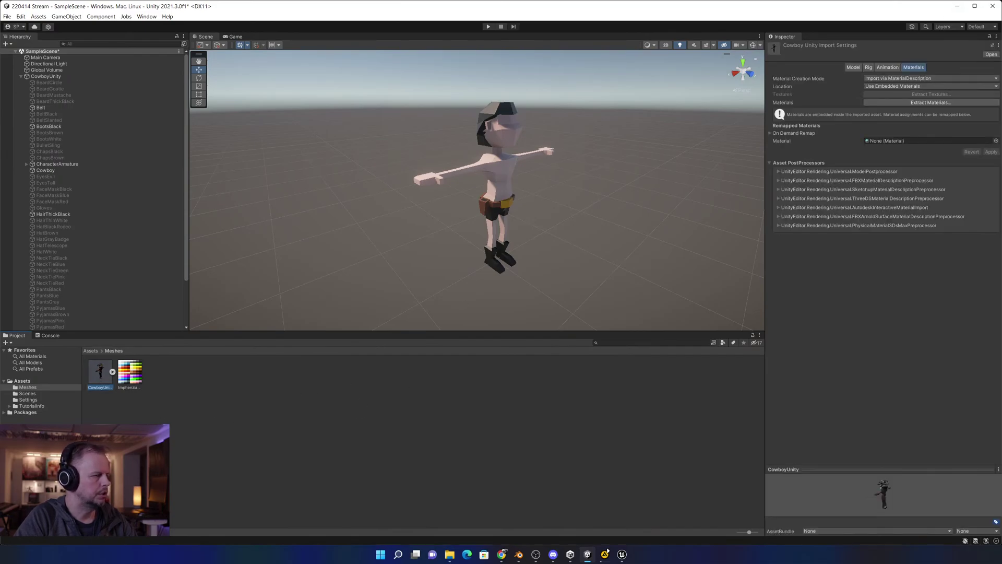
pyautogui.click(894, 68)
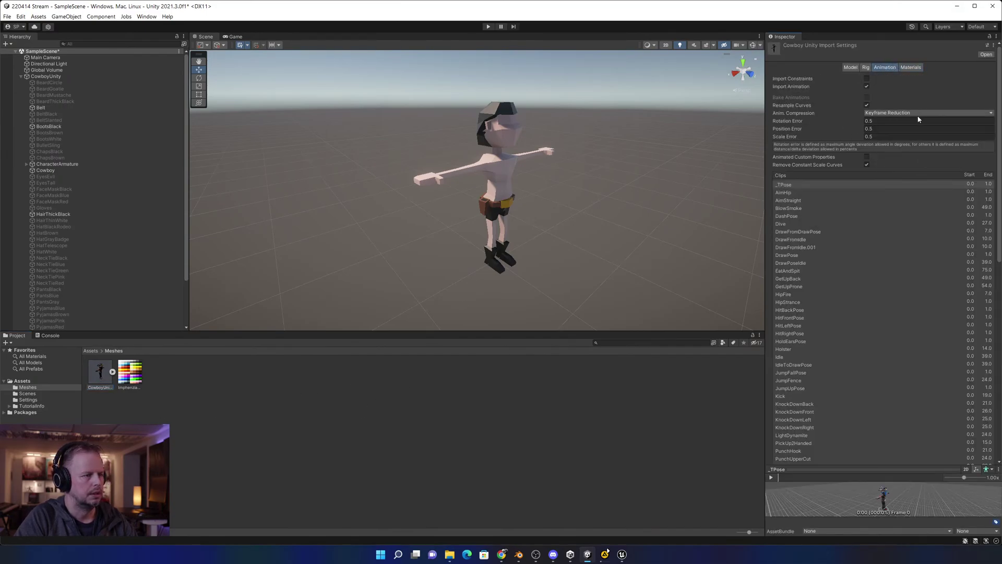
pyautogui.scroll(-8, 882, 235)
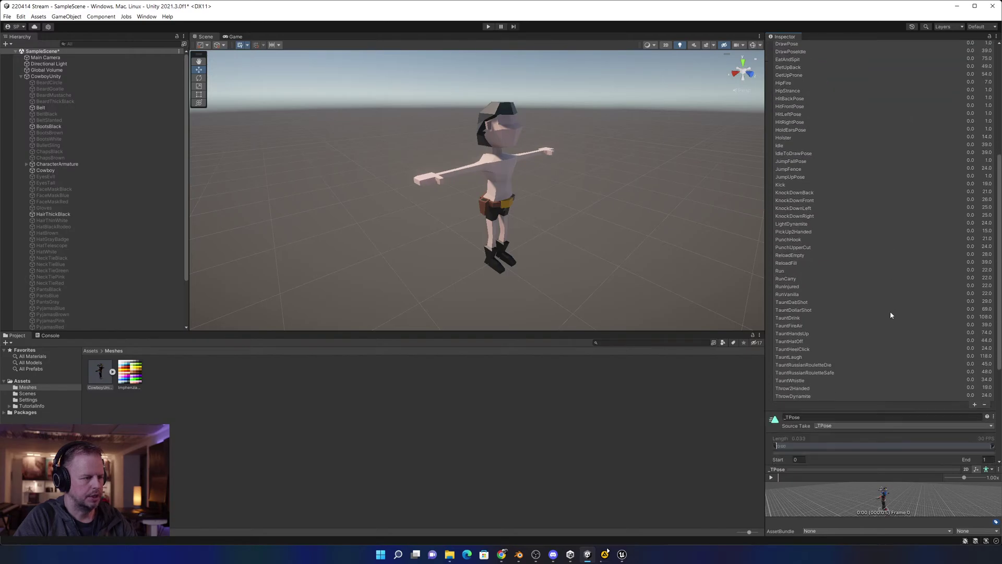
pyautogui.click(240, 396)
# Add an Animation component to the CowboyUnity root object.
pyautogui.click(60, 78)
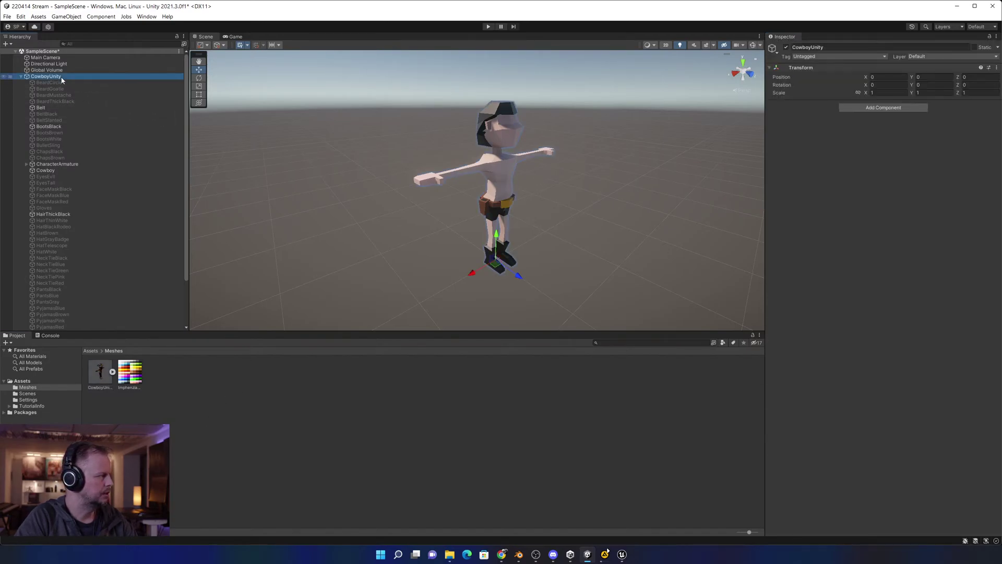
pyautogui.click(61, 157)
pyautogui.click(58, 163)
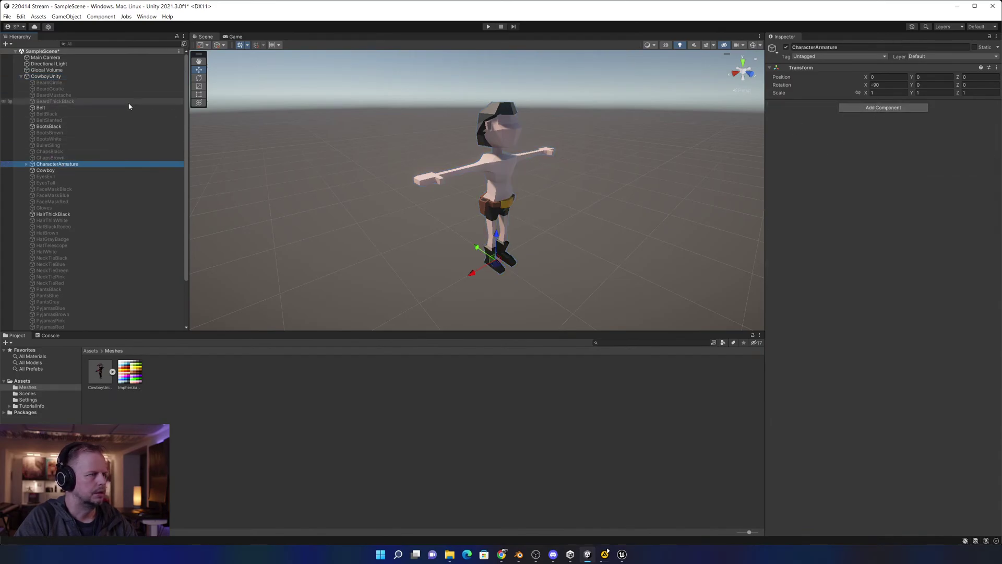
pyautogui.click(125, 76)
pyautogui.click(908, 107)
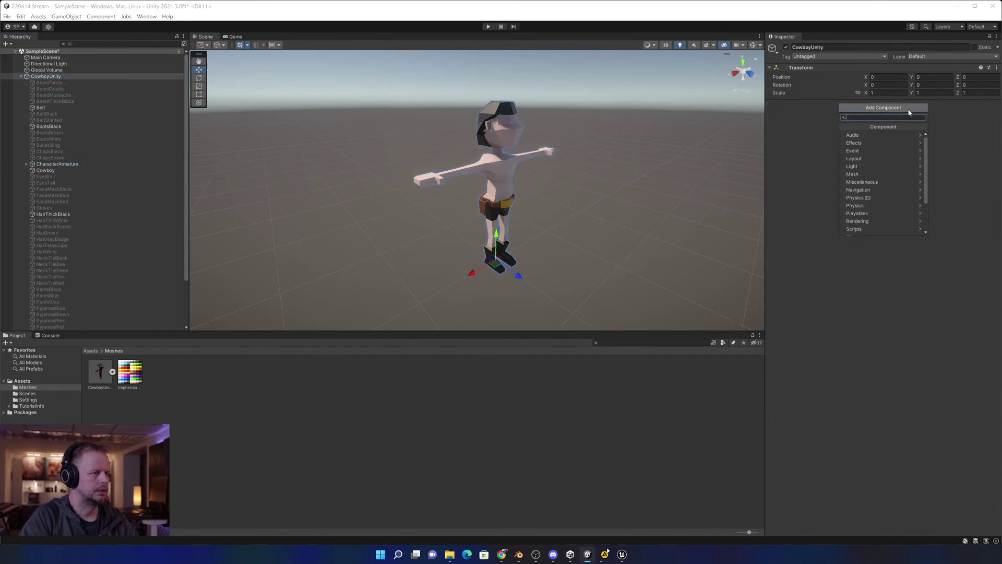
pyautogui.write('anima')
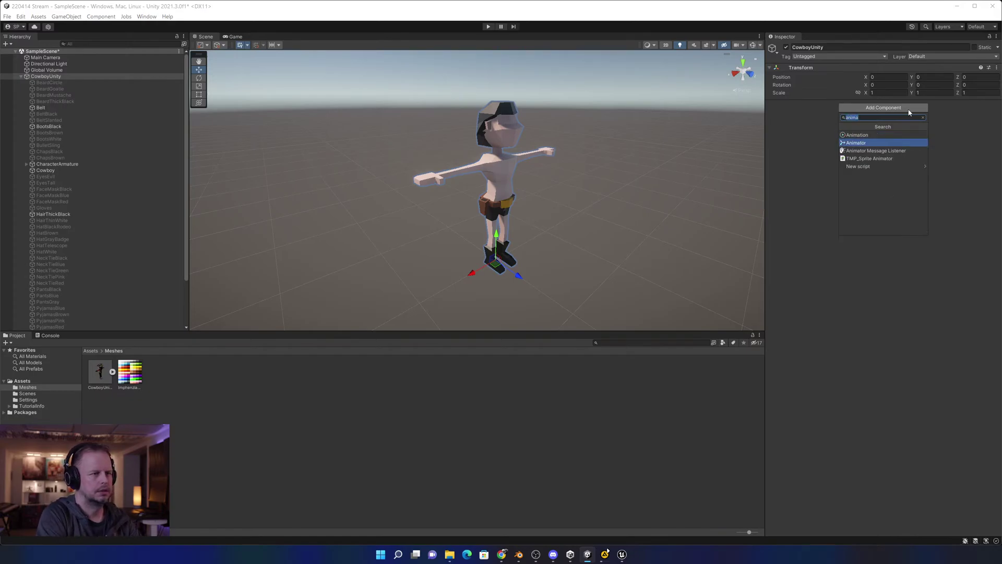
pyautogui.press('Up')
pyautogui.press('Return')
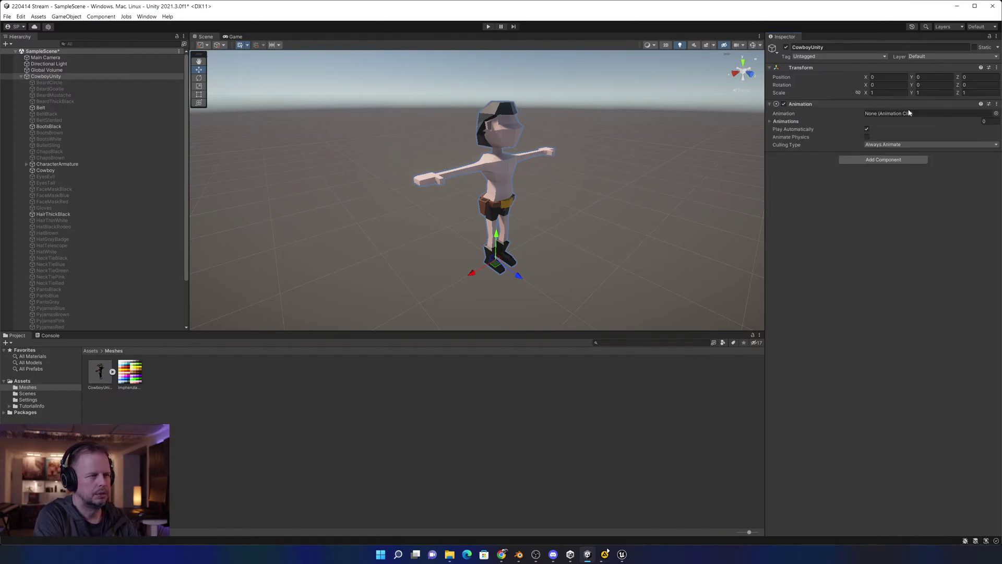
# Expand the CowboyUnity model in the Meshes folder and select its _TPose animation clip.
pyautogui.click(28, 387)
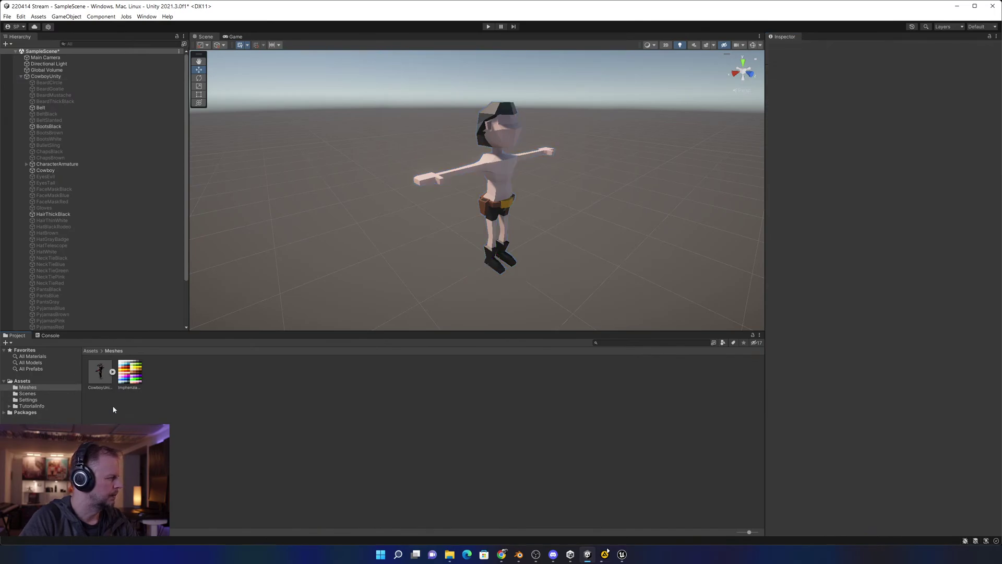
pyautogui.click(95, 376)
pyautogui.click(112, 371)
pyautogui.click(314, 444)
pyautogui.scroll(-3, 428, 446)
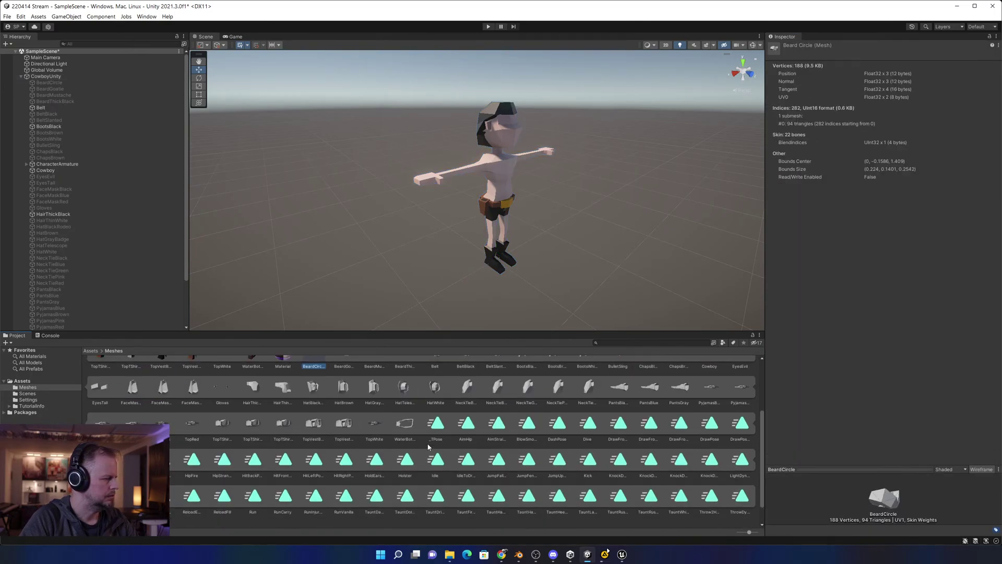
pyautogui.scroll(-1, 427, 447)
pyautogui.click(436, 397)
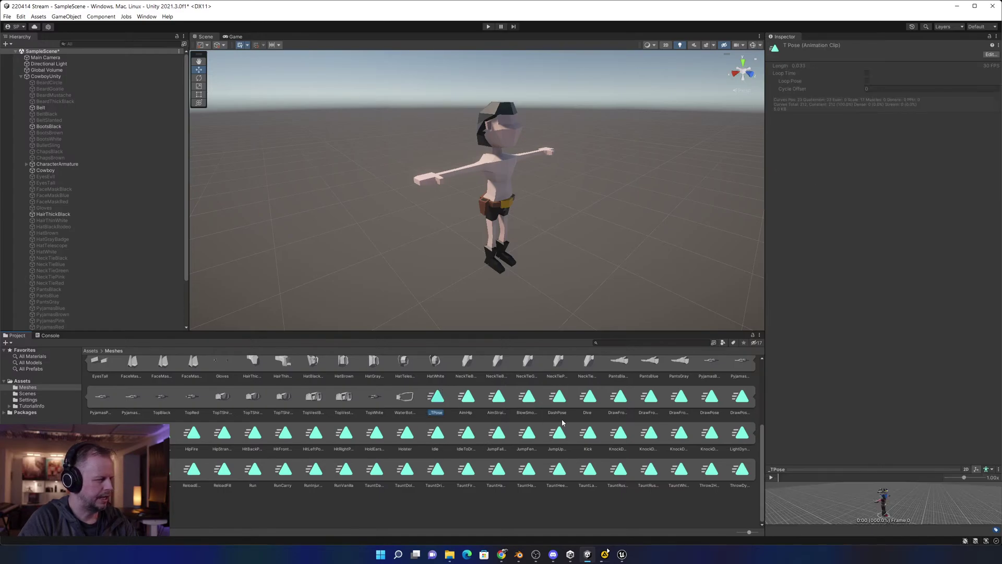
# Enlarge the animation preview area and play the Kick clip in it.
pyautogui.click(588, 397)
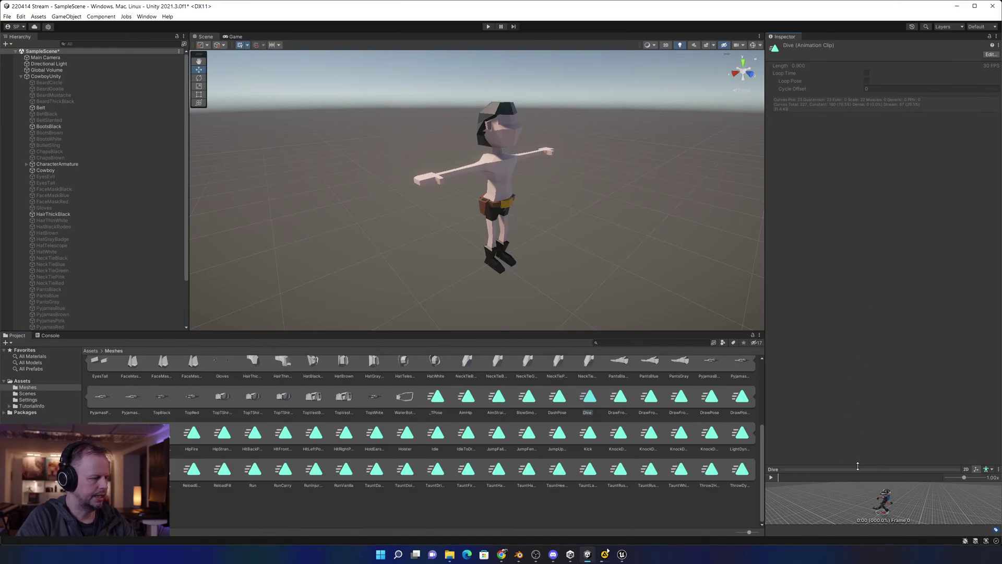
pyautogui.moveTo(857, 465); pyautogui.dragTo(858, 334)
pyautogui.click(588, 433)
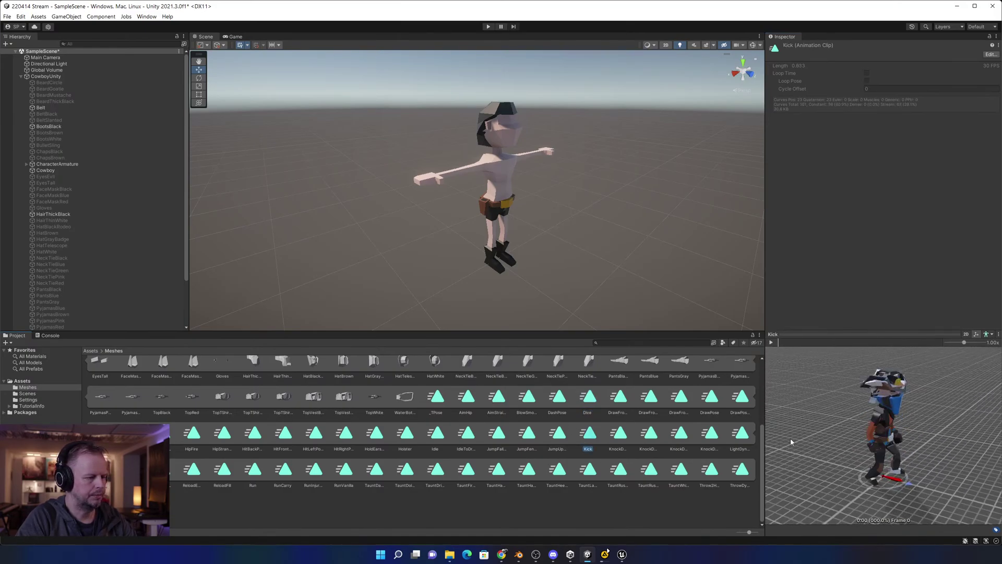
pyautogui.click(772, 343)
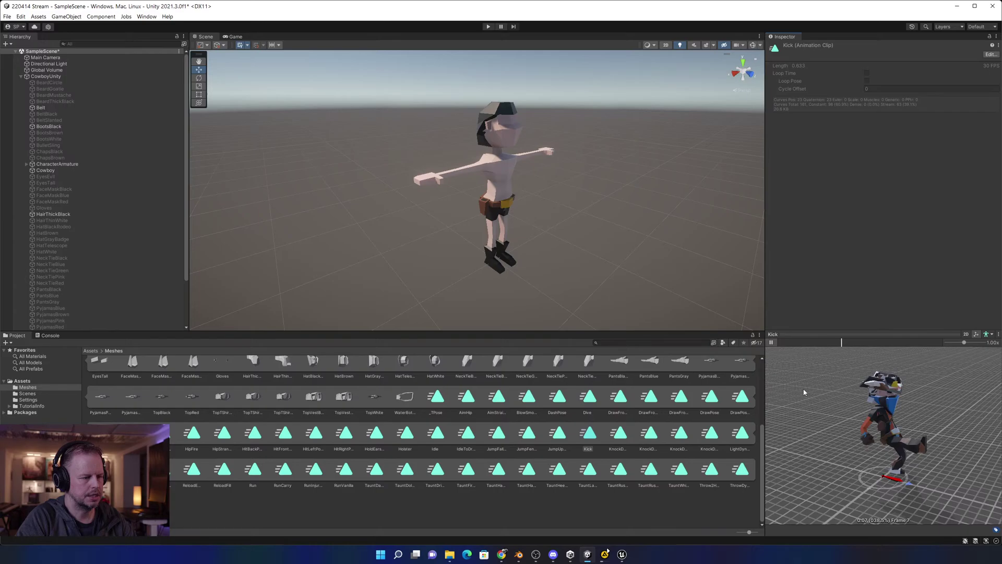
# Preview the DrawFromDrawPose animation clip and pause its playback.
pyautogui.click(604, 406)
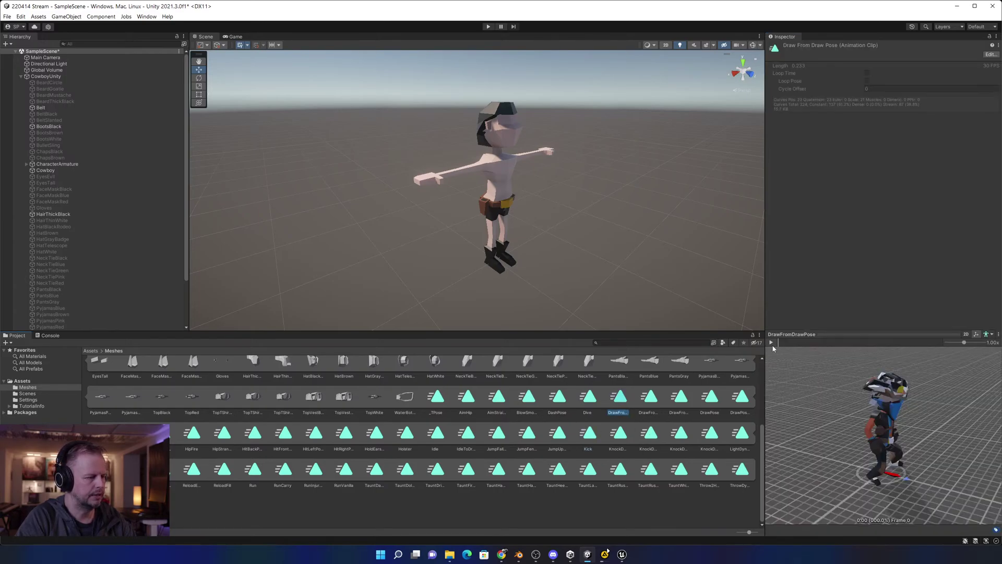
pyautogui.click(771, 343)
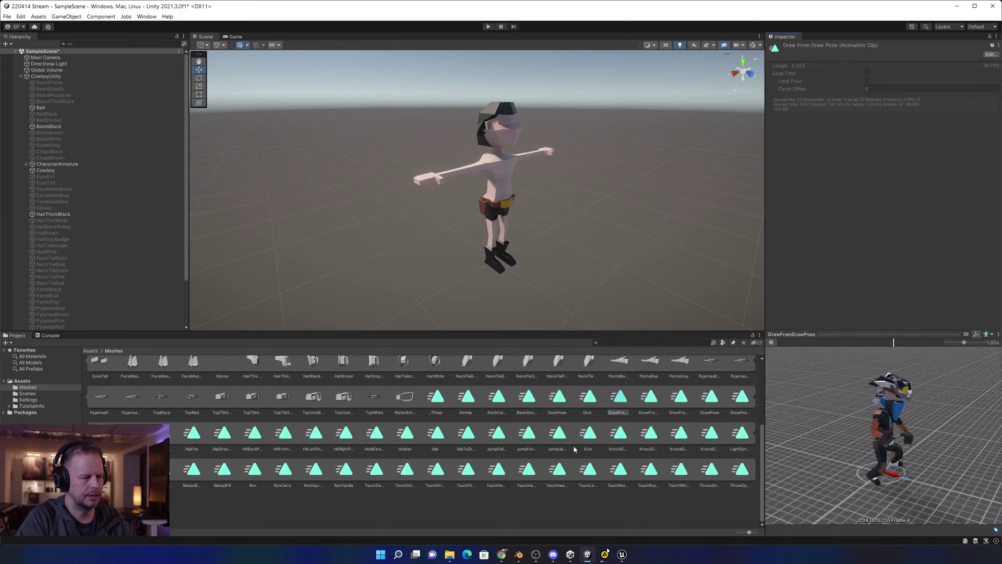
pyautogui.click(771, 343)
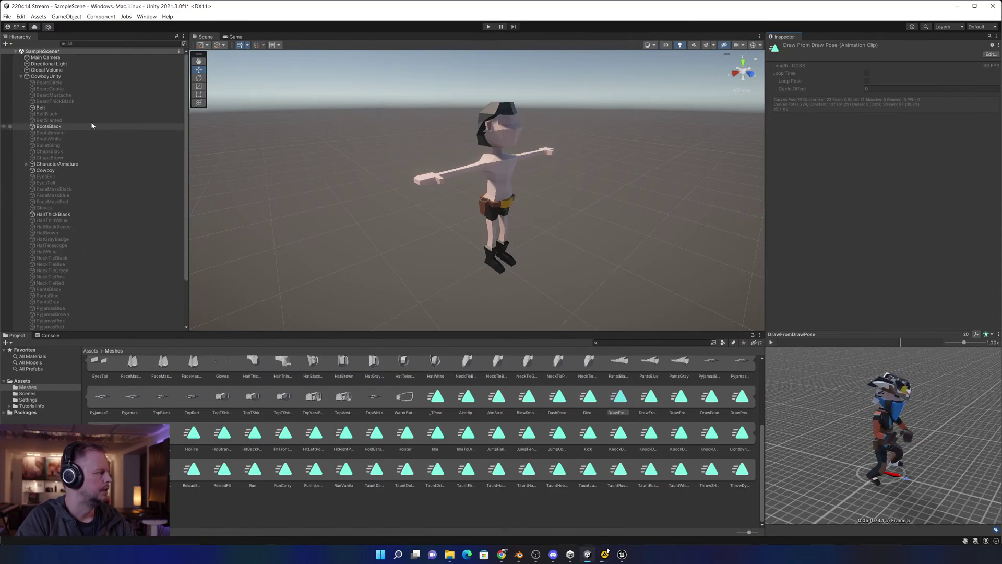
# Assign the KnockDownFront clip to CowboyUnity's Animation component and test it in Play mode.
pyautogui.click(49, 76)
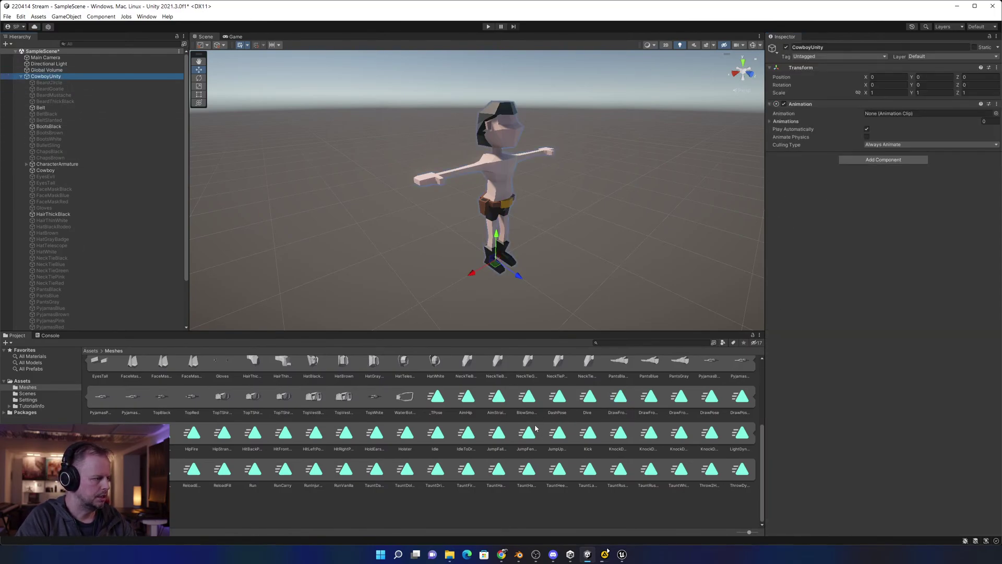
pyautogui.moveTo(647, 440); pyautogui.dragTo(918, 114)
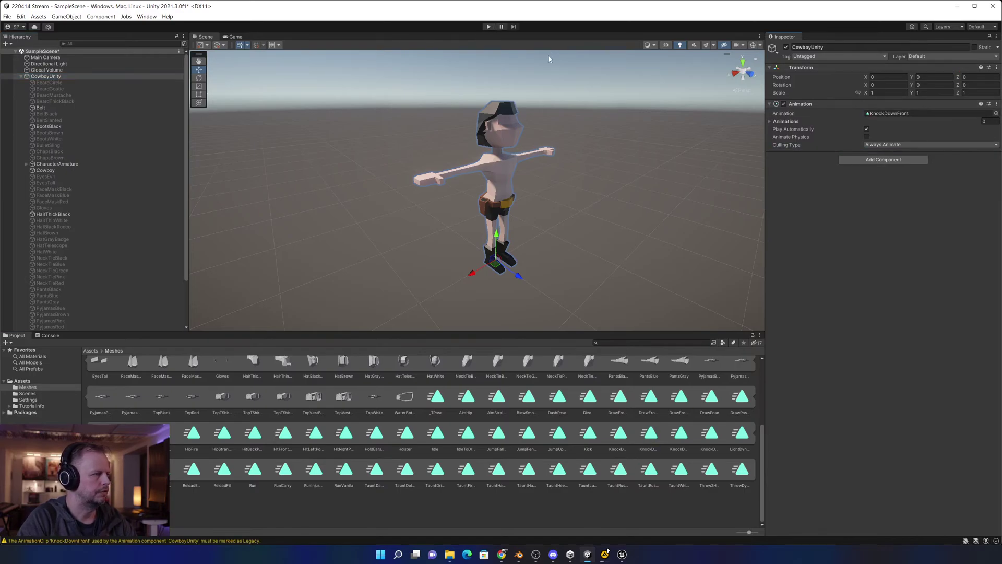
pyautogui.click(489, 26)
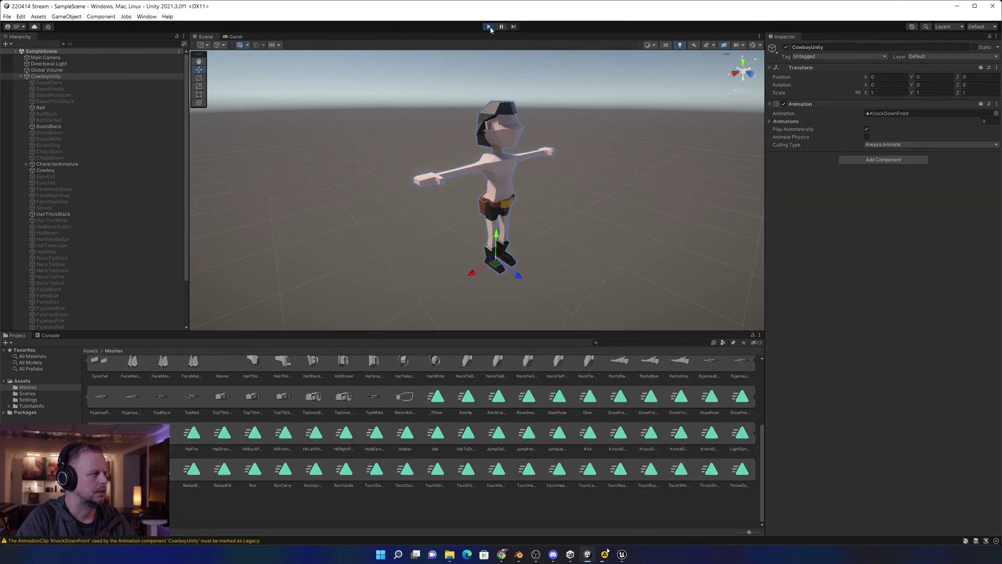
pyautogui.click(489, 27)
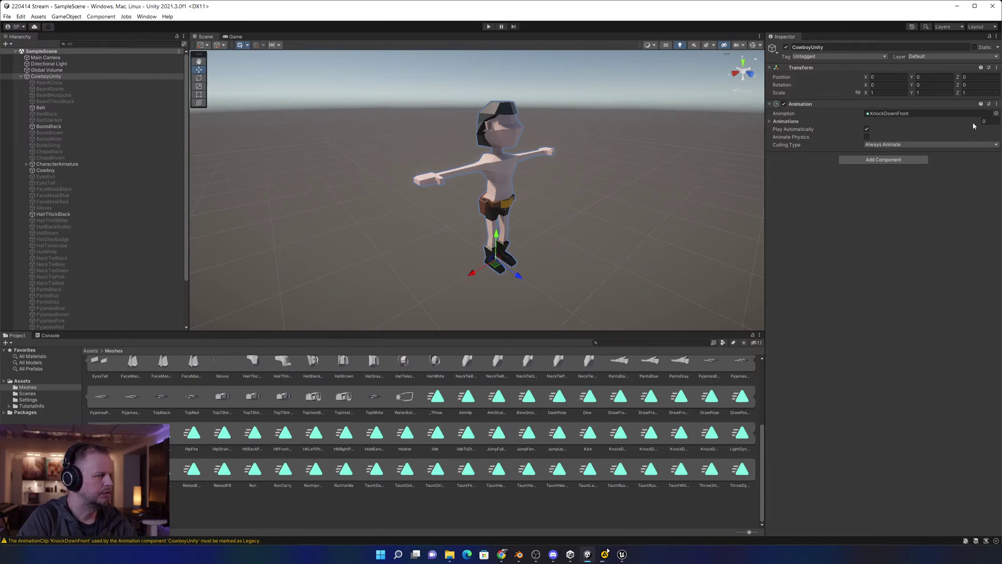
# Remove the Animation component from the CowboyUnity root object.
pyautogui.rightClick(802, 103)
pyautogui.click(835, 119)
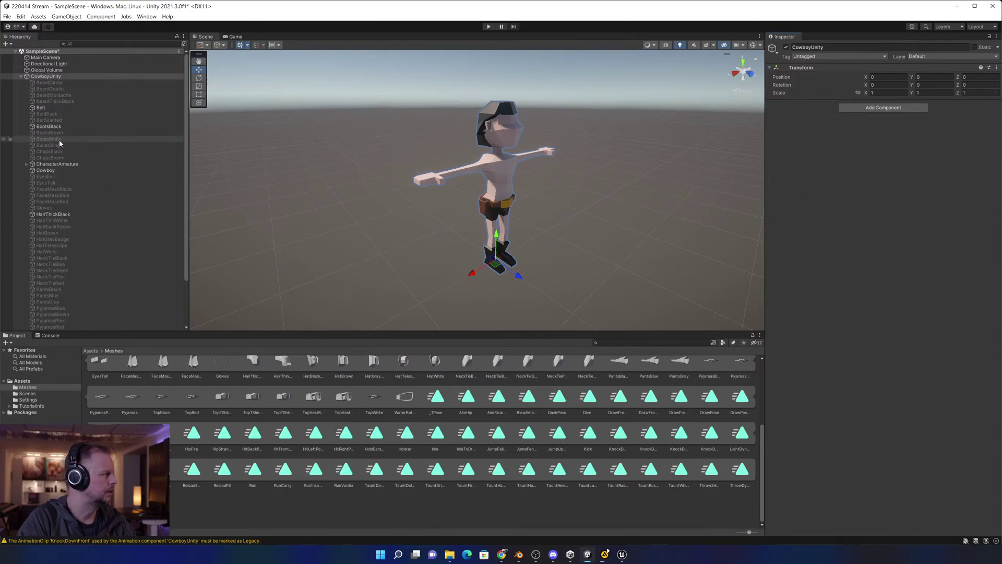
# Add an Animation component to the CharacterArmature object under CowboyUnity.
pyautogui.click(52, 165)
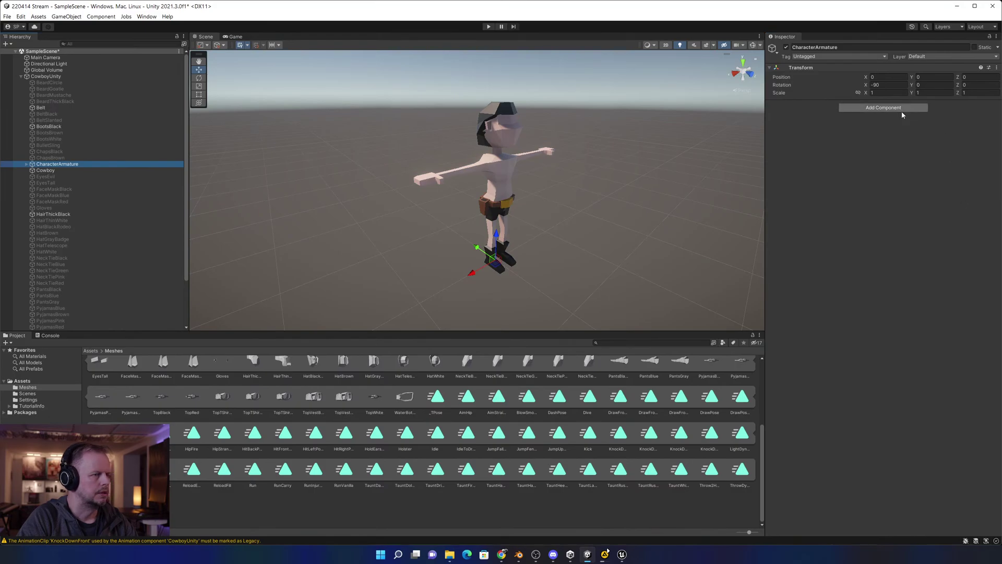
pyautogui.click(26, 164)
pyautogui.click(46, 169)
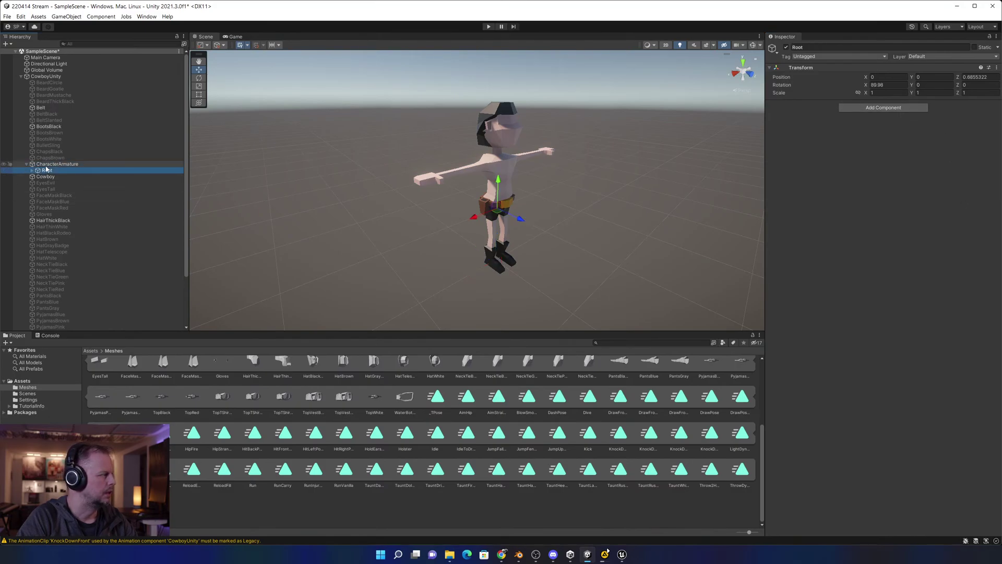
pyautogui.click(50, 164)
pyautogui.click(883, 108)
pyautogui.write('a')
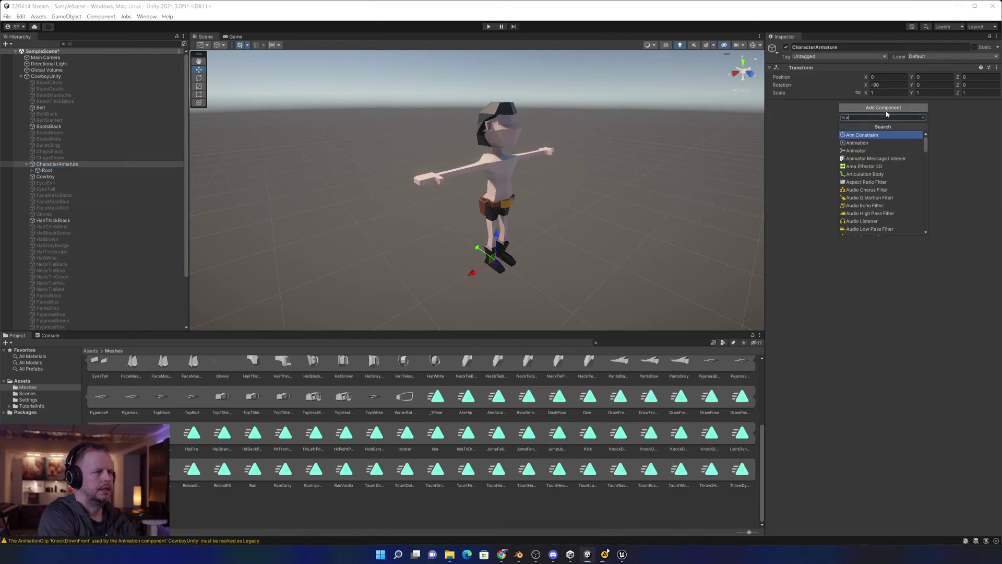
pyautogui.write('ni')
pyautogui.press('Down')
pyautogui.press('Up')
pyautogui.press('Return')
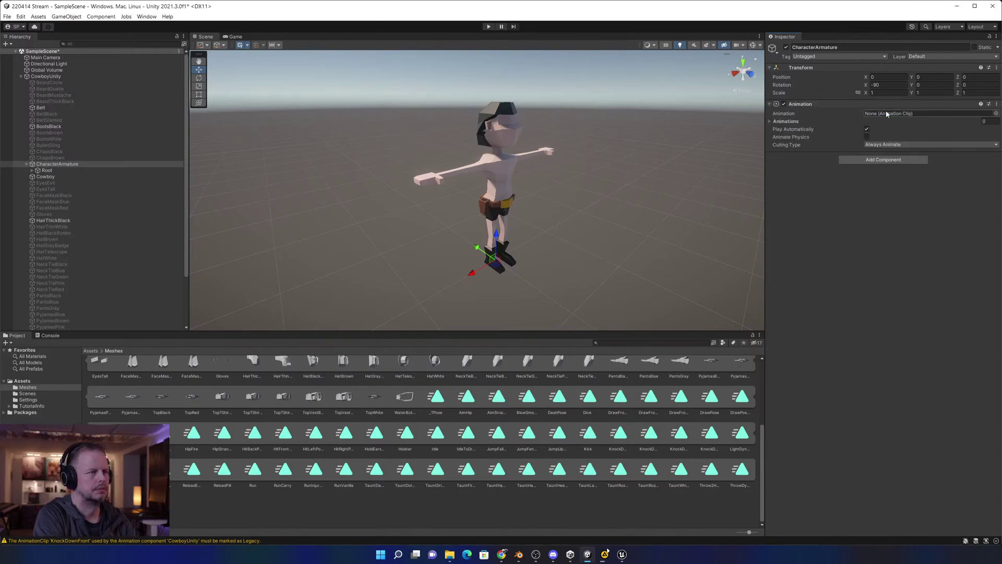
# Assign the KnockDownBack clip to CharacterArmature's Animation component, save the scene and test it in Play mode.
pyautogui.scroll(1, 613, 411)
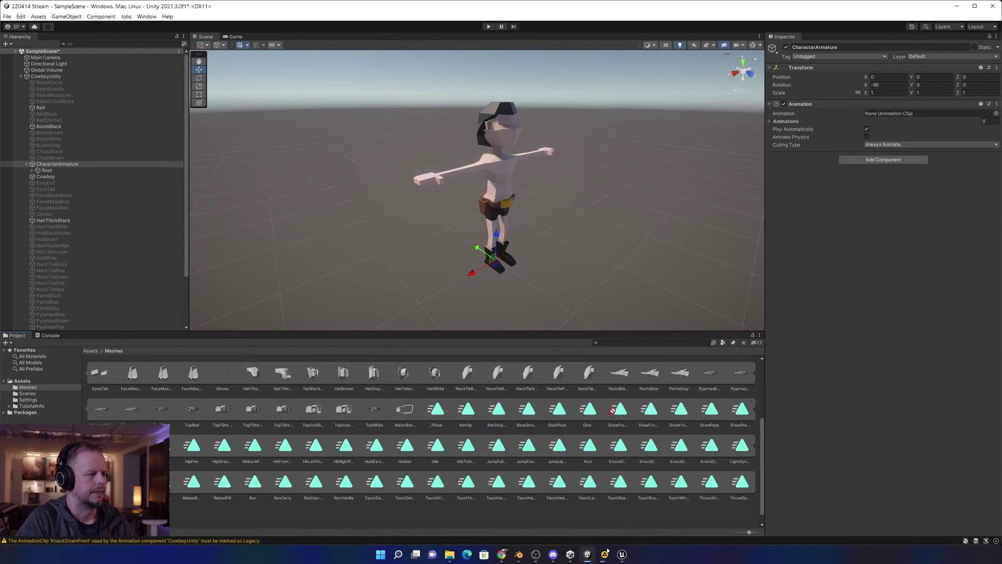
pyautogui.moveTo(627, 437); pyautogui.dragTo(893, 114)
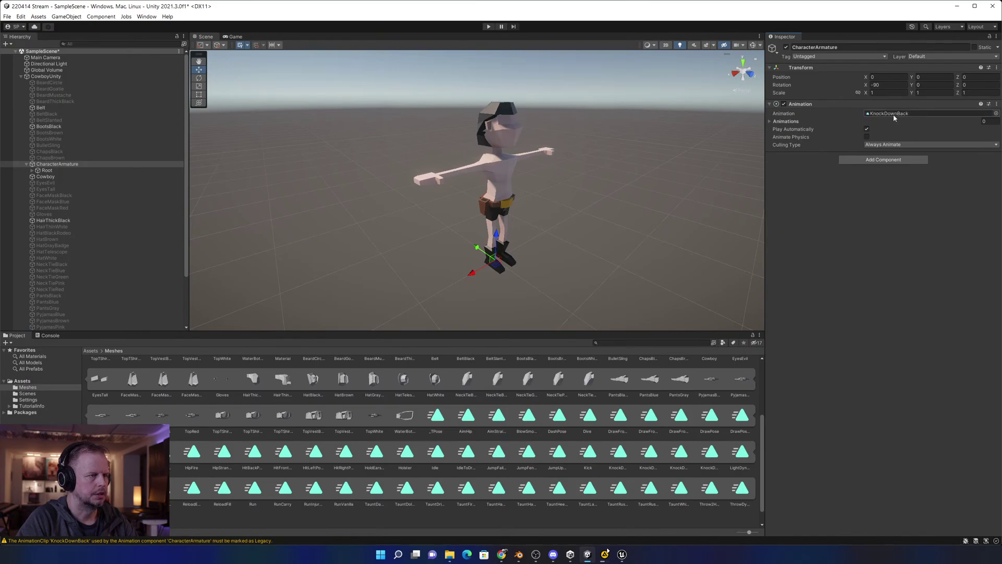
pyautogui.click(775, 124)
pyautogui.hotkey('ctrl', 's')
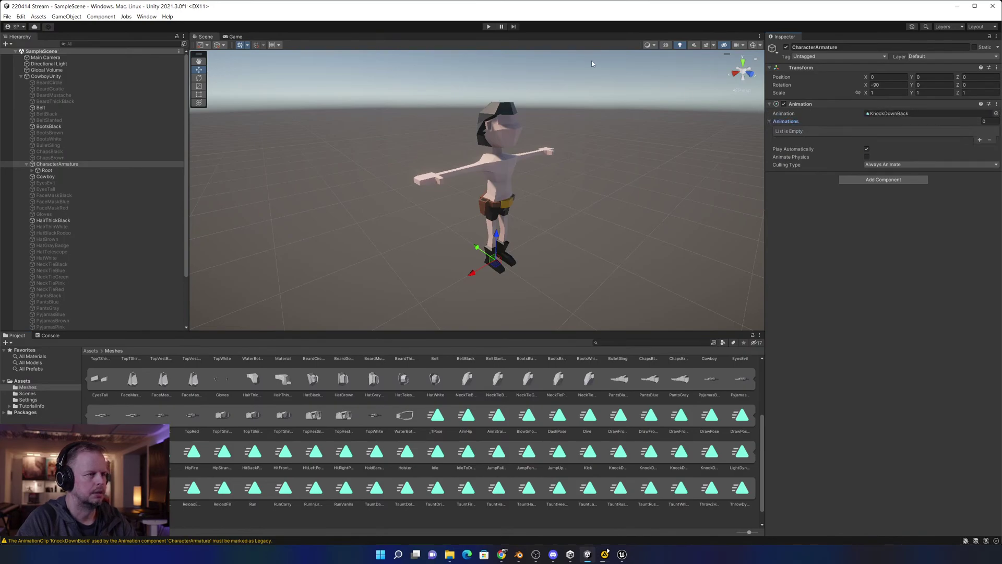
pyautogui.click(489, 27)
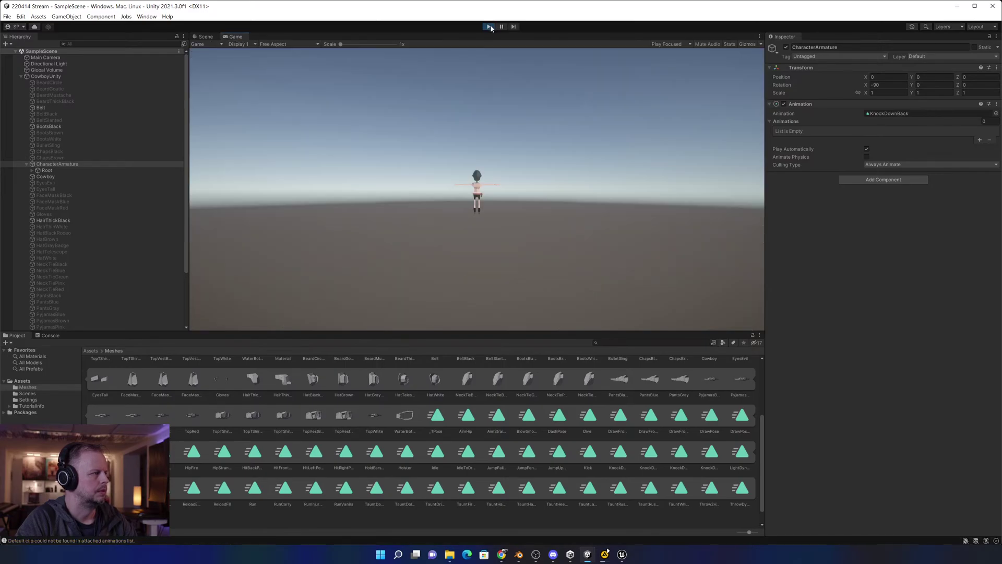
pyautogui.click(489, 27)
# Remove the Animation component from CharacterArmature.
pyautogui.rightClick(817, 105)
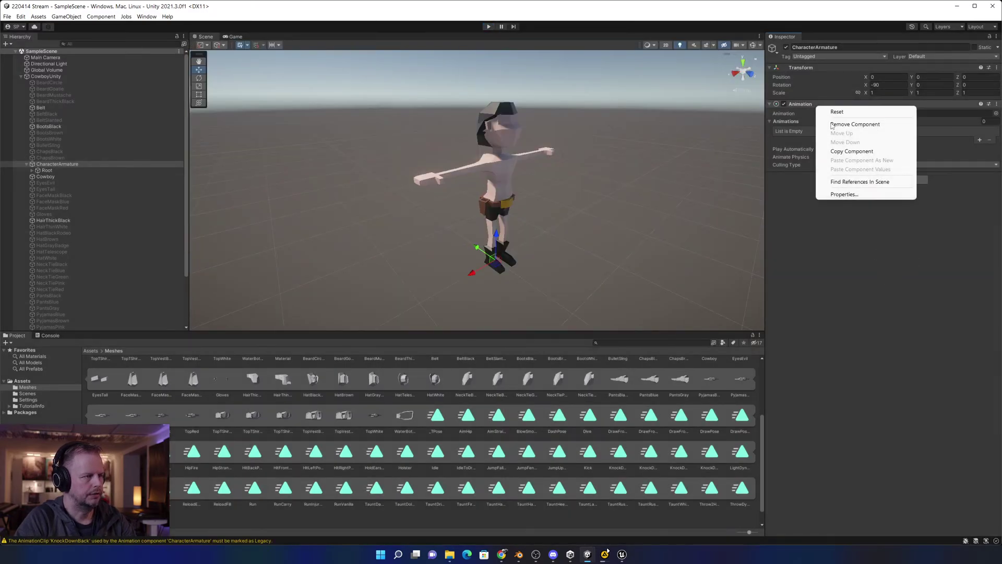
pyautogui.click(851, 126)
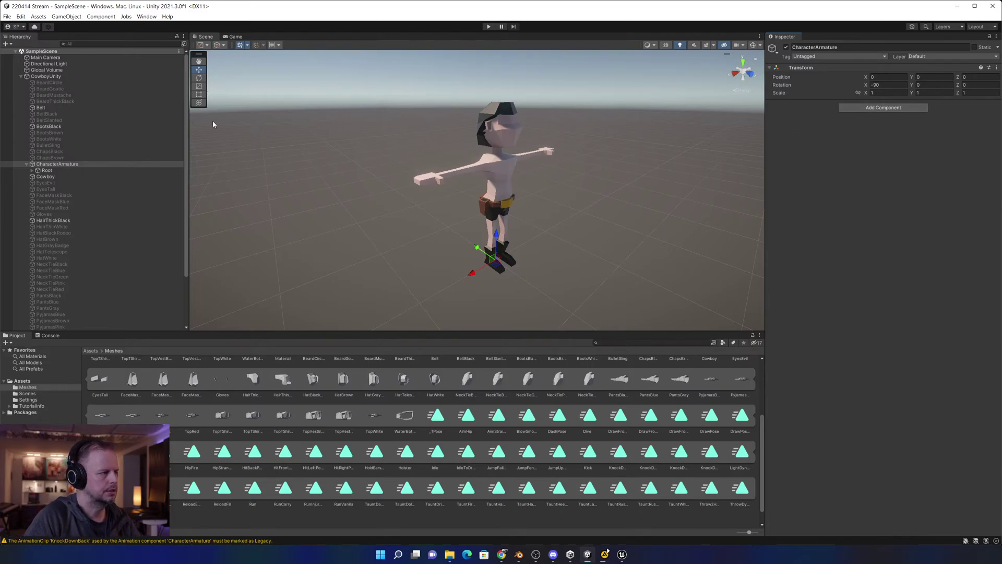
# Add an Animator component to the CowboyUnity root object.
pyautogui.click(50, 76)
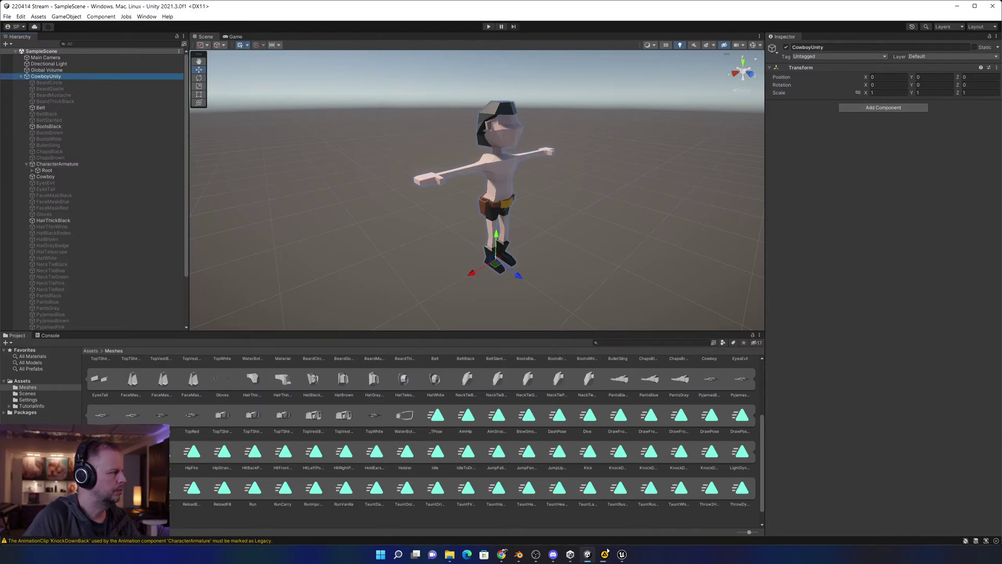
pyautogui.click(919, 109)
pyautogui.write('ani')
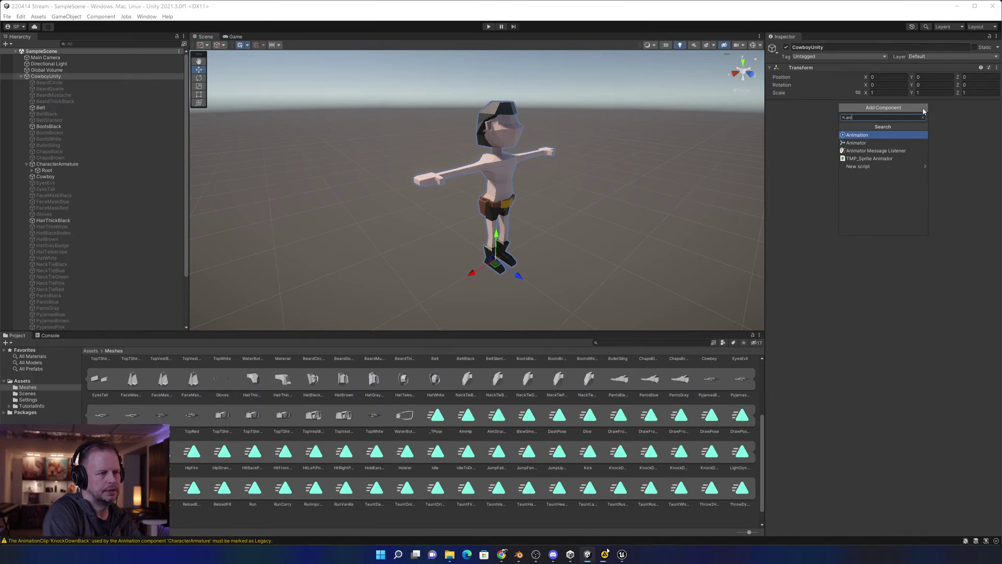
pyautogui.press('Down')
pyautogui.press('Return')
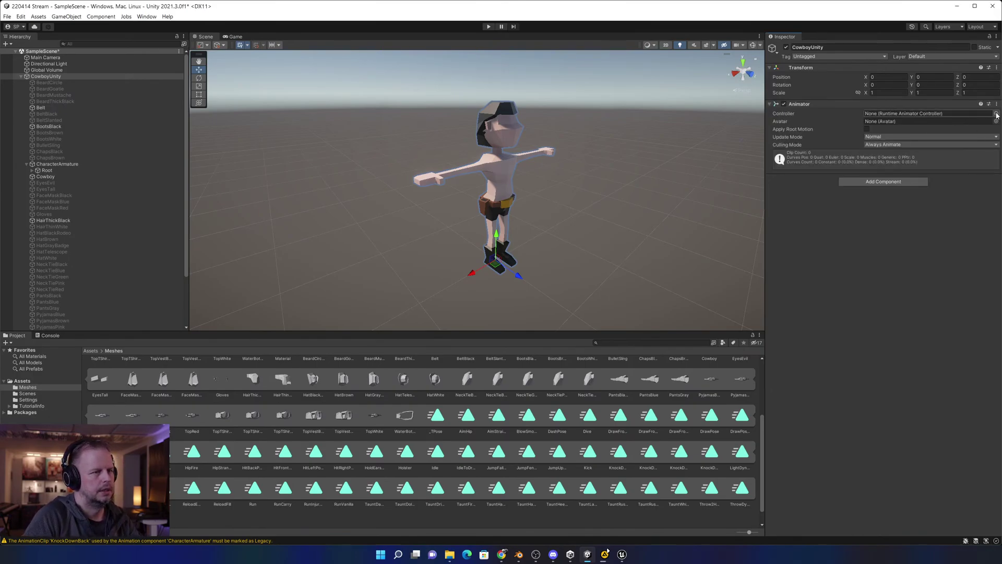
# Create an Animator Controller named CowboyAnimController in the Meshes folder.
pyautogui.click(632, 515)
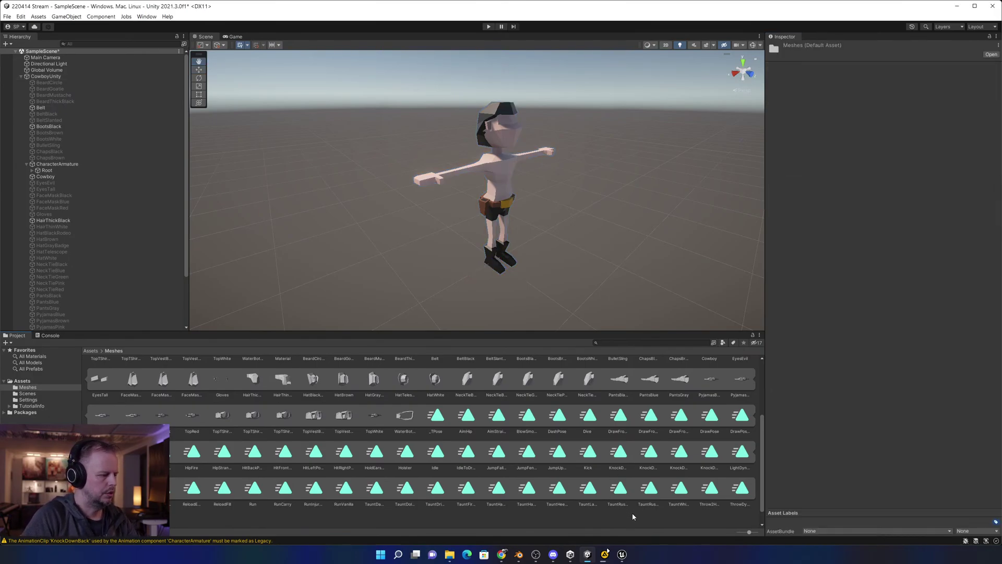
pyautogui.rightClick(633, 516)
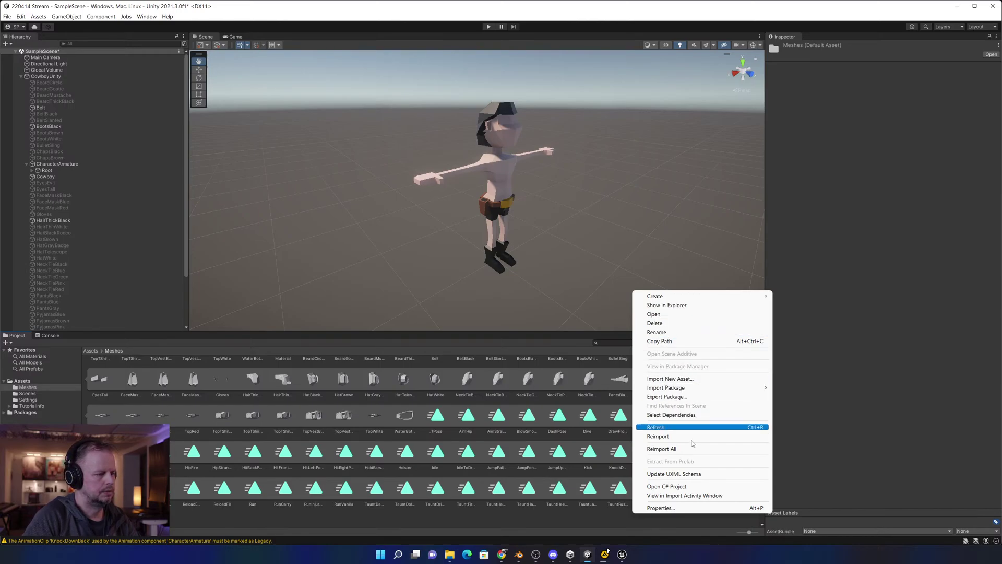
pyautogui.moveTo(705, 296)
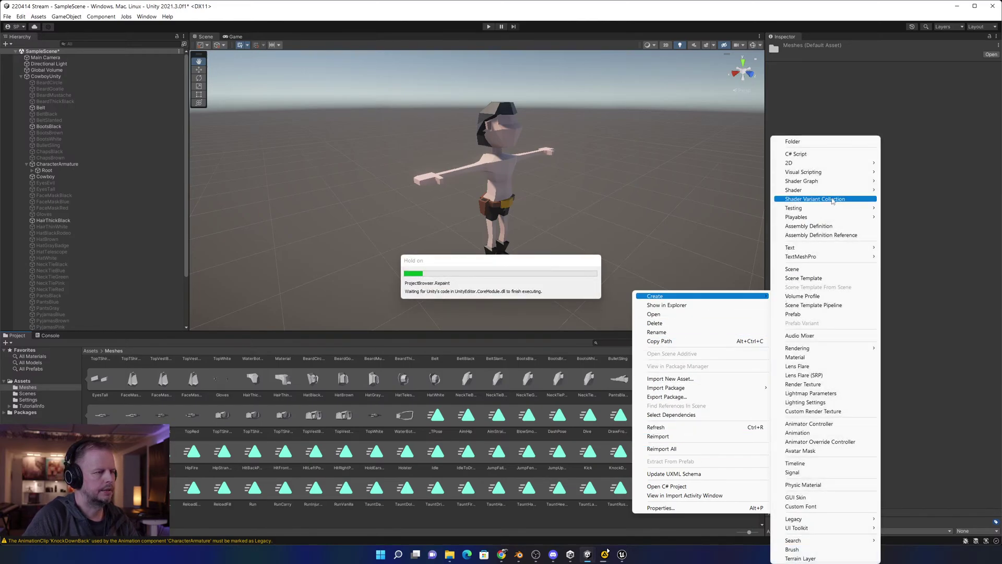
pyautogui.click(827, 423)
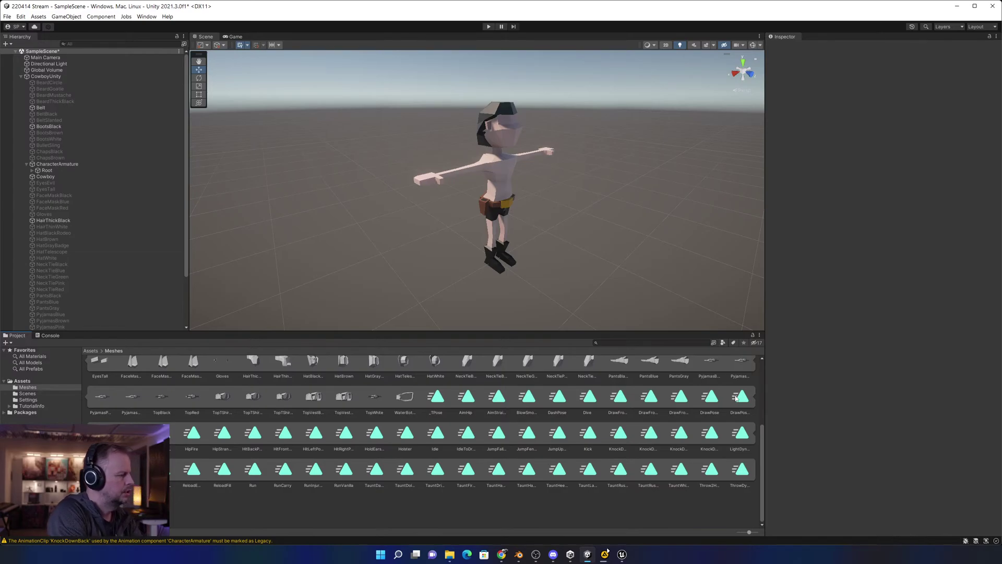
pyautogui.press('Return')
# Enlarge the asset thumbnails and look through the Meshes folder for the new animator controller.
pyautogui.scroll(-5, 405, 439)
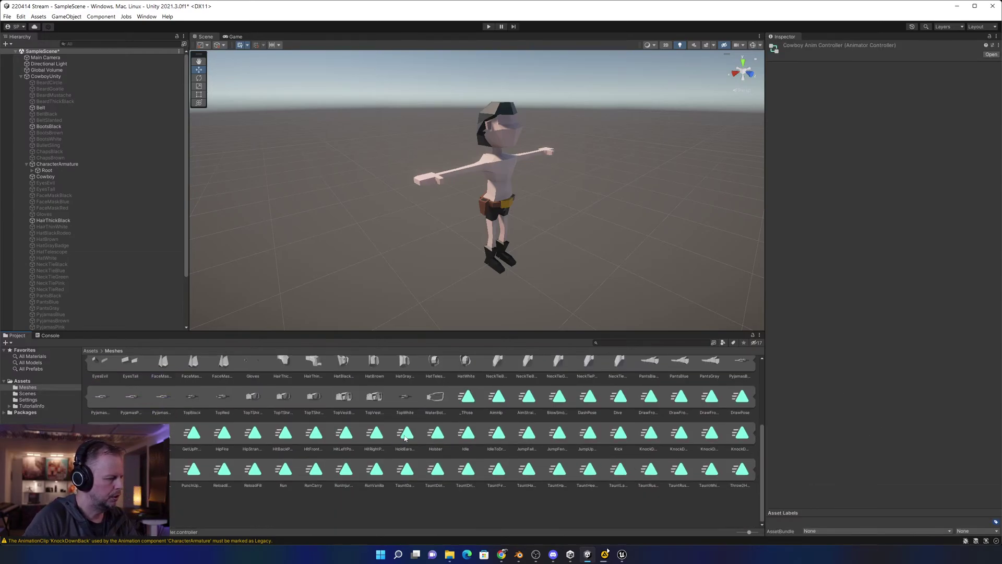
pyautogui.keyDown('ctrl'); pyautogui.scroll(2, 280, 509); pyautogui.keyUp('ctrl')
pyautogui.scroll(5, 298, 480)
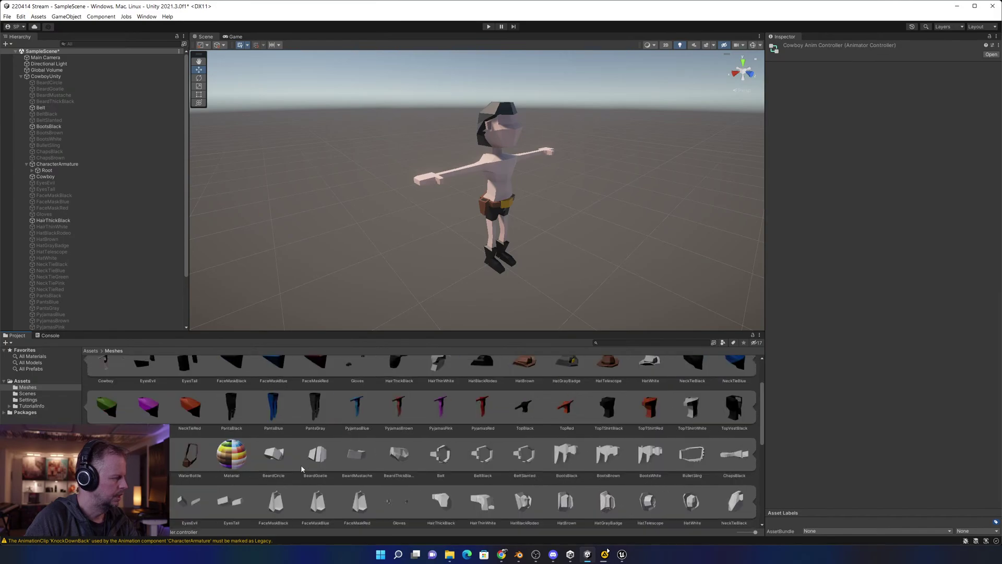
pyautogui.scroll(-3, 310, 461)
pyautogui.scroll(-3, 309, 461)
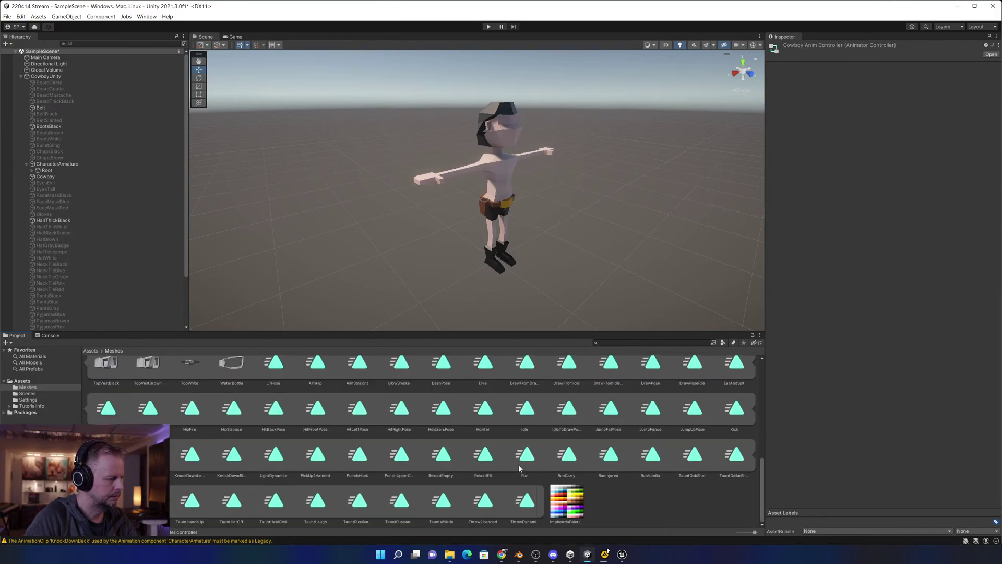
pyautogui.click(638, 495)
pyautogui.scroll(8, 581, 412)
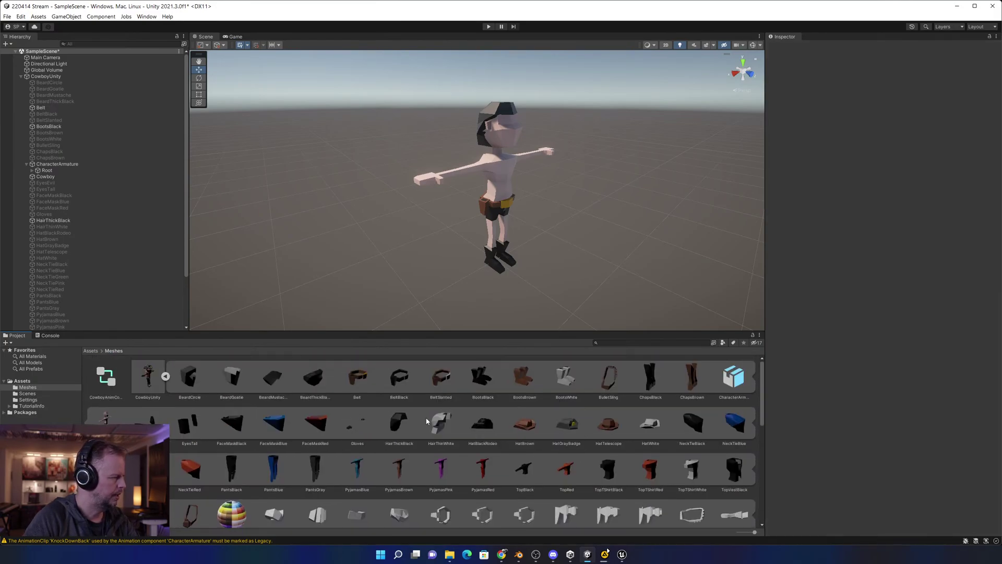
# Assign CowboyAnimController as the controller of the CowboyUnity root object's Animator component.
pyautogui.click(107, 380)
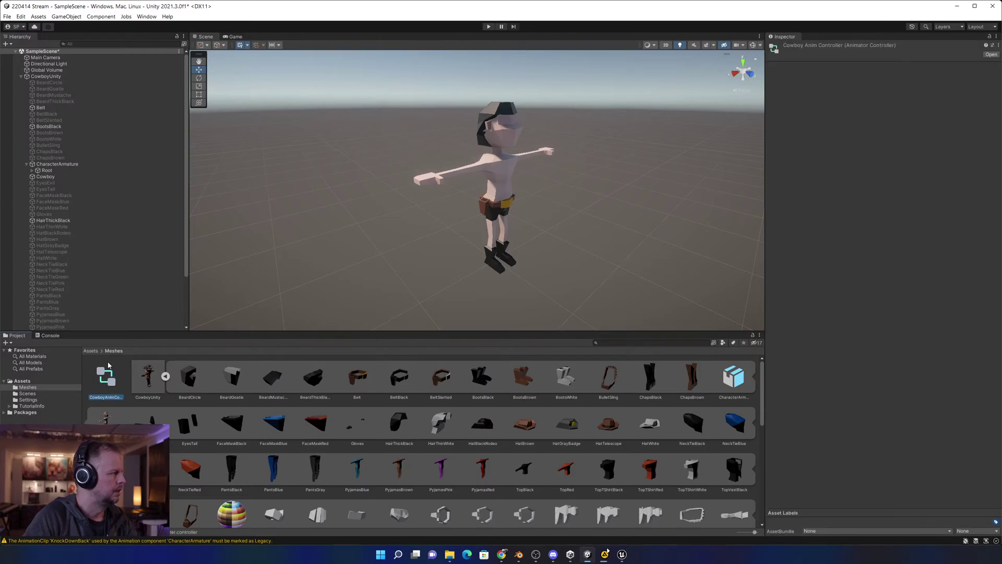
pyautogui.click(61, 72)
pyautogui.click(61, 77)
pyautogui.moveTo(106, 380); pyautogui.dragTo(919, 114)
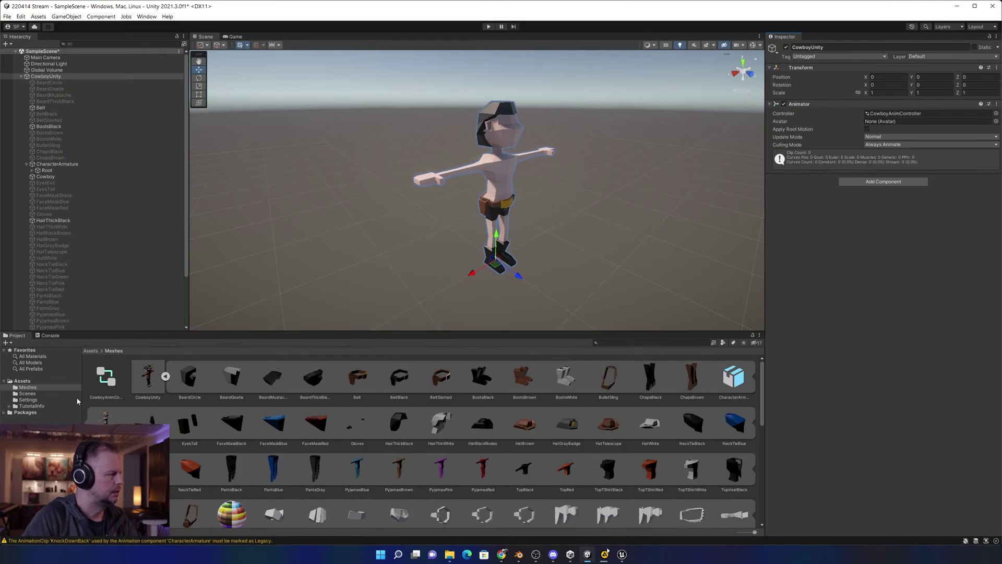
# Open CowboyAnimController and add the GetUpProne clip to its Base Layer as the default state.
pyautogui.doubleClick(99, 383)
pyautogui.click(515, 186)
pyautogui.scroll(-3, 568, 156)
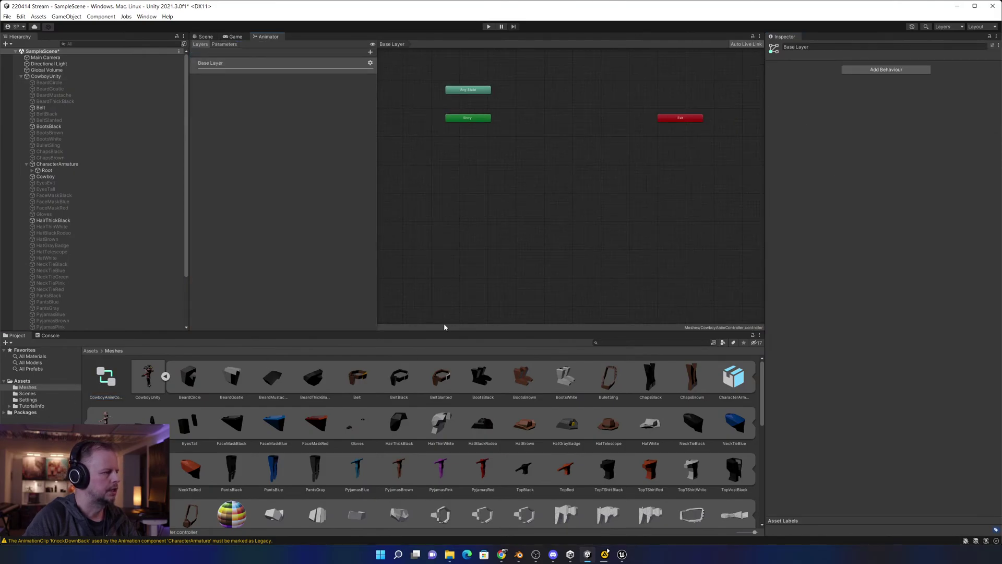
pyautogui.scroll(-3, 489, 416)
pyautogui.scroll(-5, 488, 420)
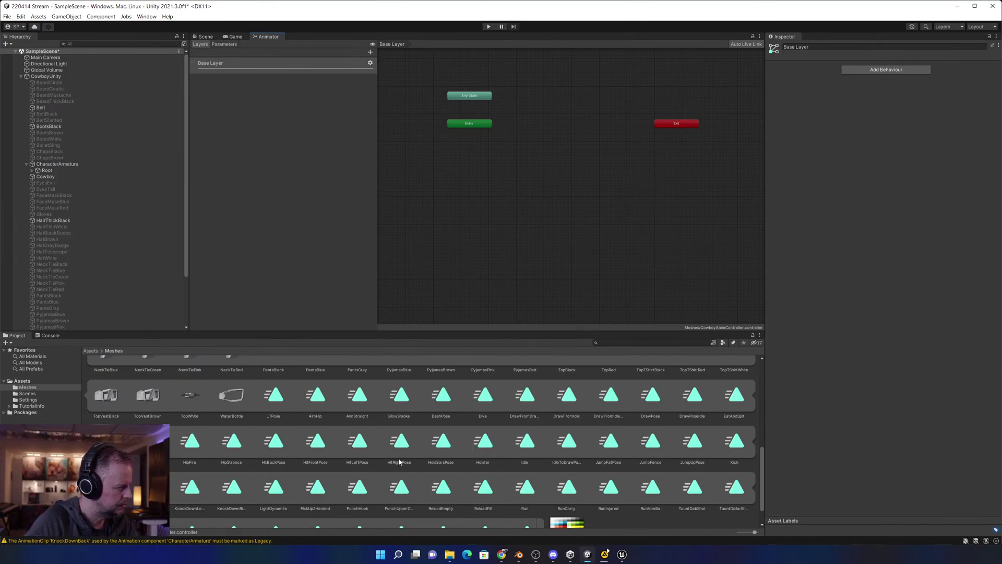
pyautogui.scroll(-1, 410, 463)
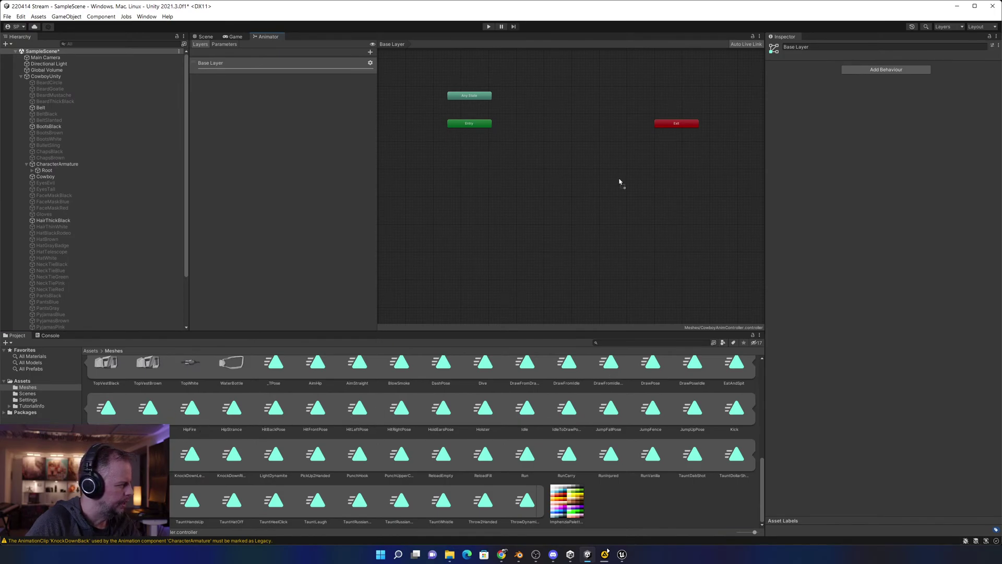
pyautogui.moveTo(579, 129)
pyautogui.mouseDown()
pyautogui.moveTo(595, 131)
pyautogui.moveTo(576, 138)
pyautogui.mouseUp()
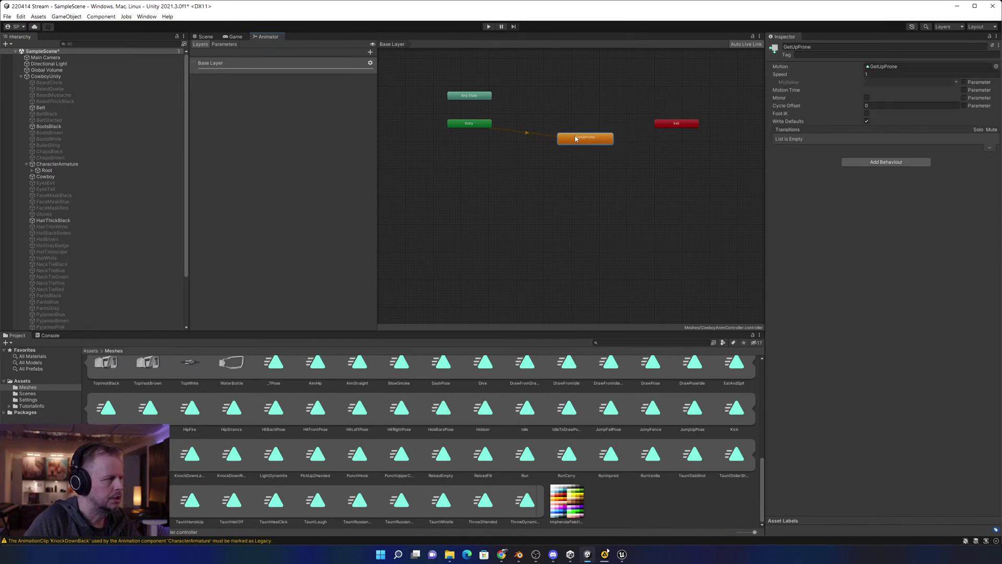
pyautogui.scroll(3, 533, 144)
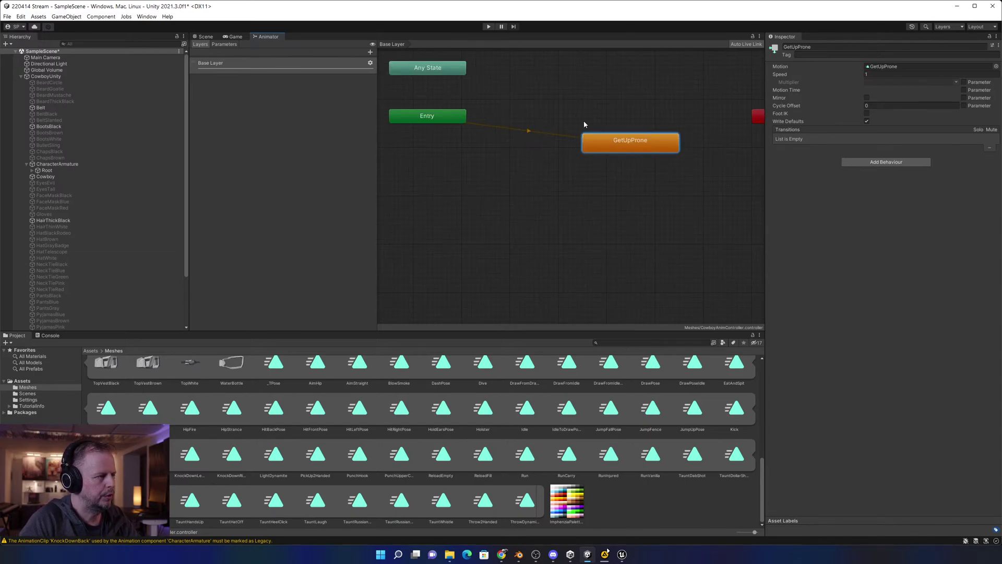
pyautogui.click(584, 122)
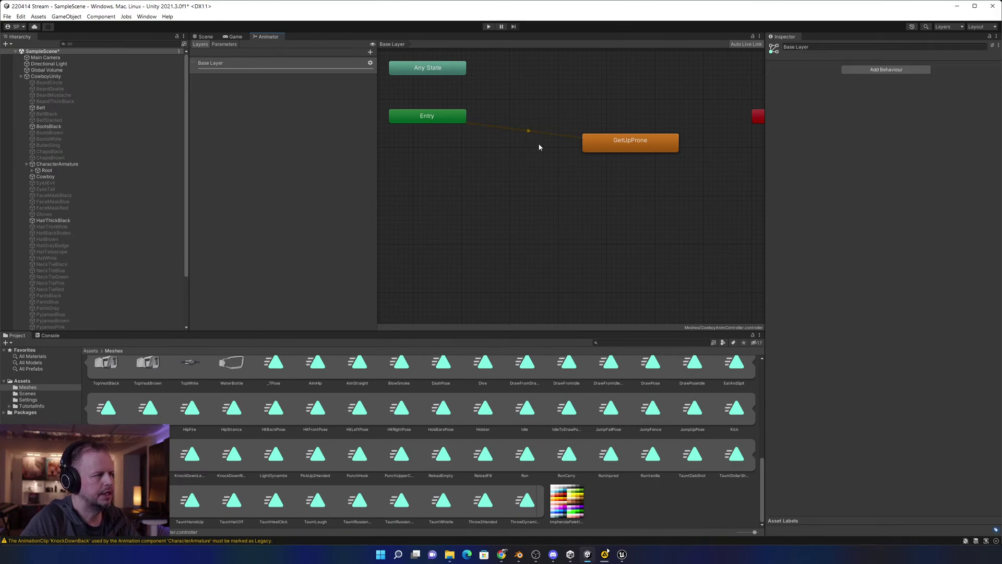
pyautogui.click(532, 131)
pyautogui.click(624, 145)
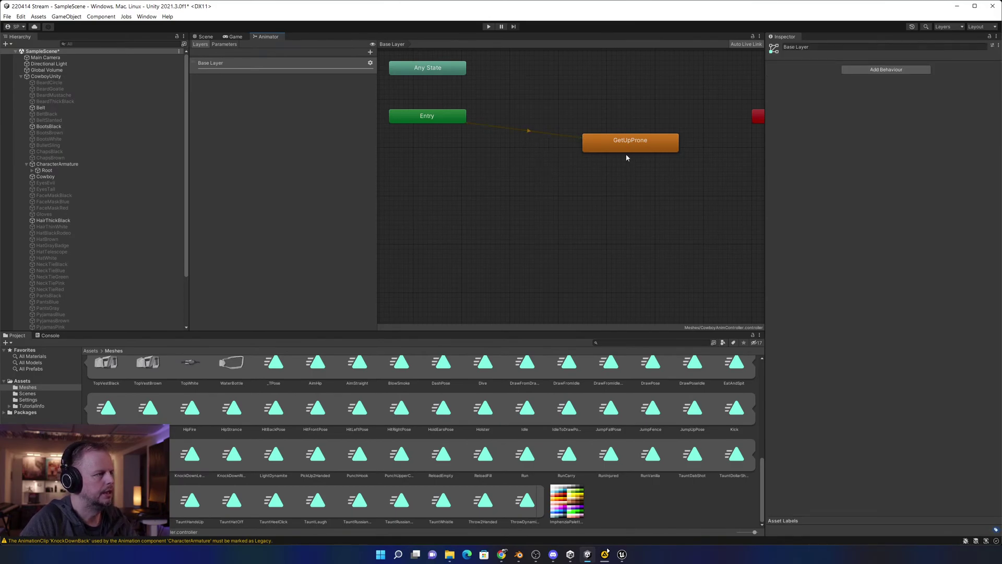
# Add the IdleToDrawPose clip as a state and make a transition to it from GetUpProne.
pyautogui.moveTo(585, 447); pyautogui.dragTo(646, 220)
pyautogui.rightClick(651, 147)
pyautogui.click(650, 146)
pyautogui.click(638, 204)
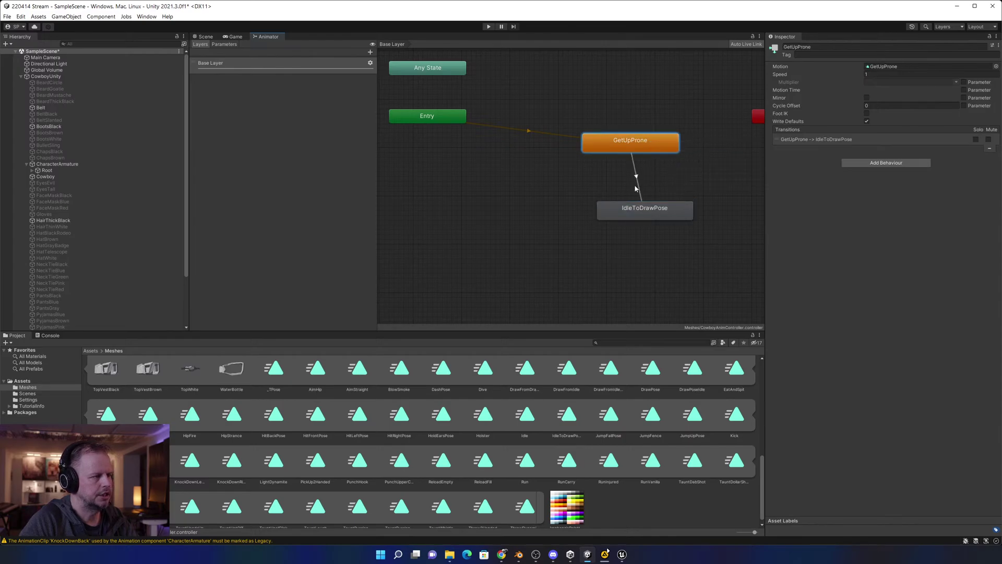
# Select the transition from GetUpProne to IdleToDrawPose and play its preview.
pyautogui.click(636, 173)
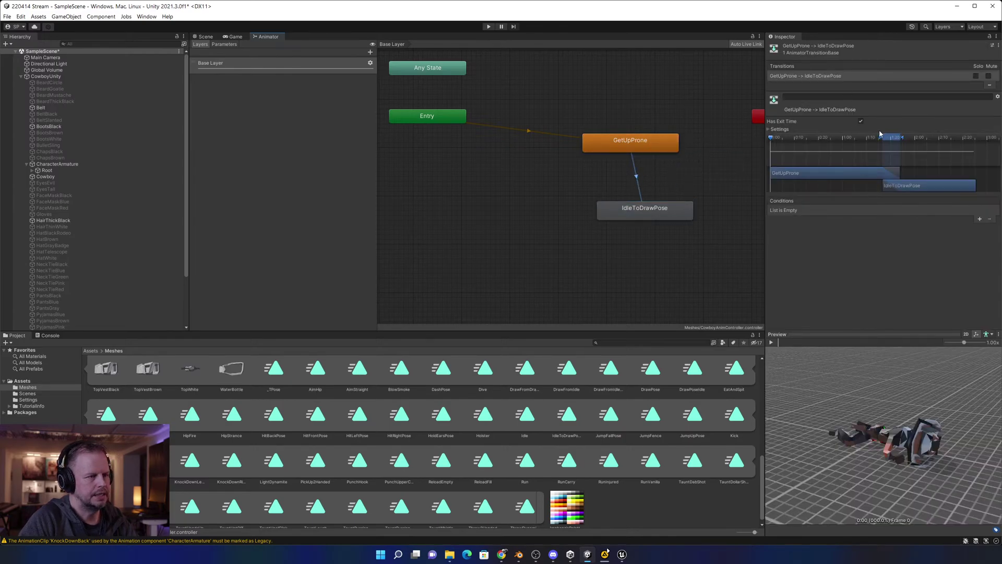
pyautogui.click(771, 343)
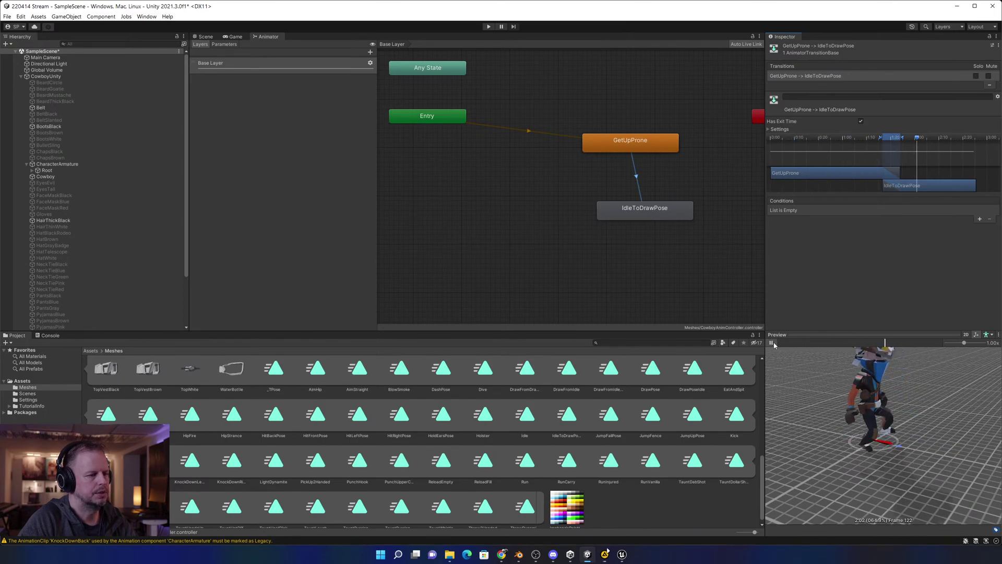
pyautogui.click(772, 344)
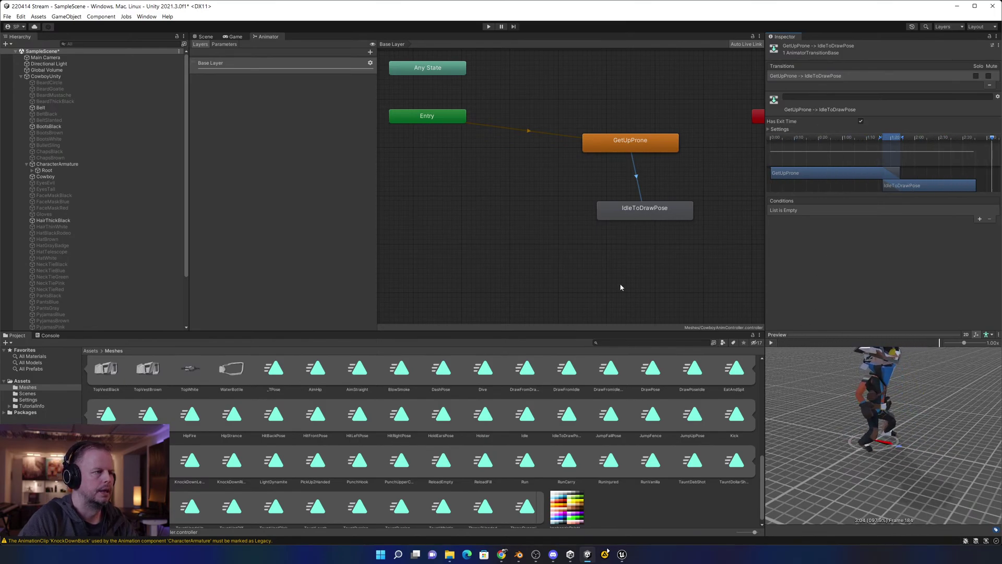
# Delete the IdleToDrawPose state from the Base Layer and save the scene.
pyautogui.click(647, 211)
pyautogui.press('Delete')
pyautogui.hotkey('ctrl', 's')
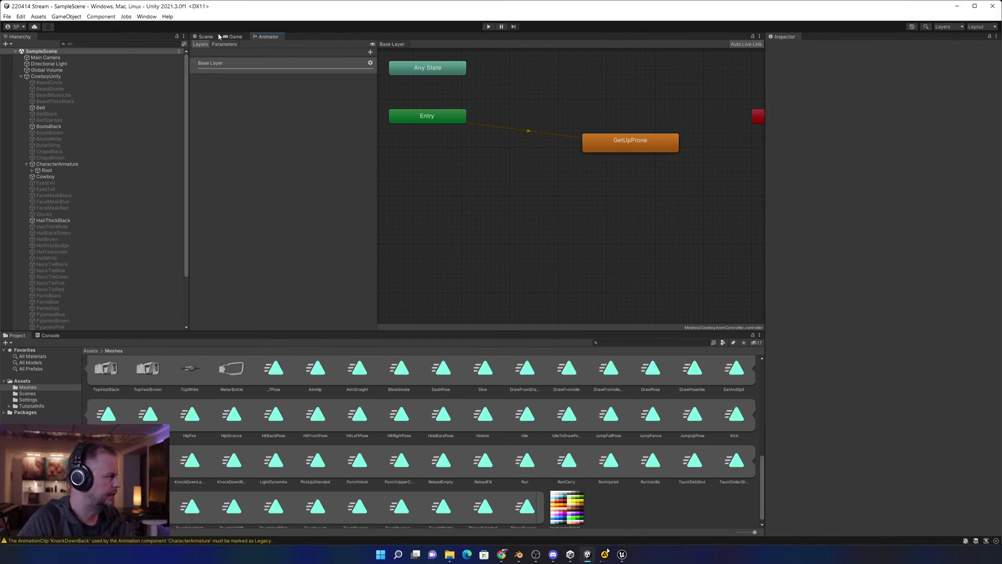
# Run the scene, enable FaceMaskRed, watch the animated cowboy in the Scene view, and stop play mode.
pyautogui.click(205, 37)
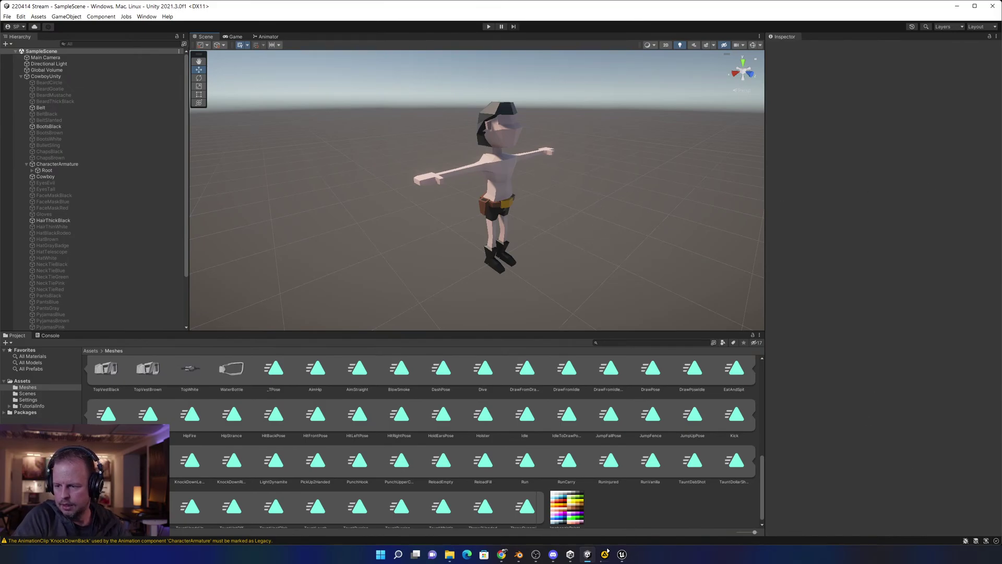
pyautogui.click(607, 551)
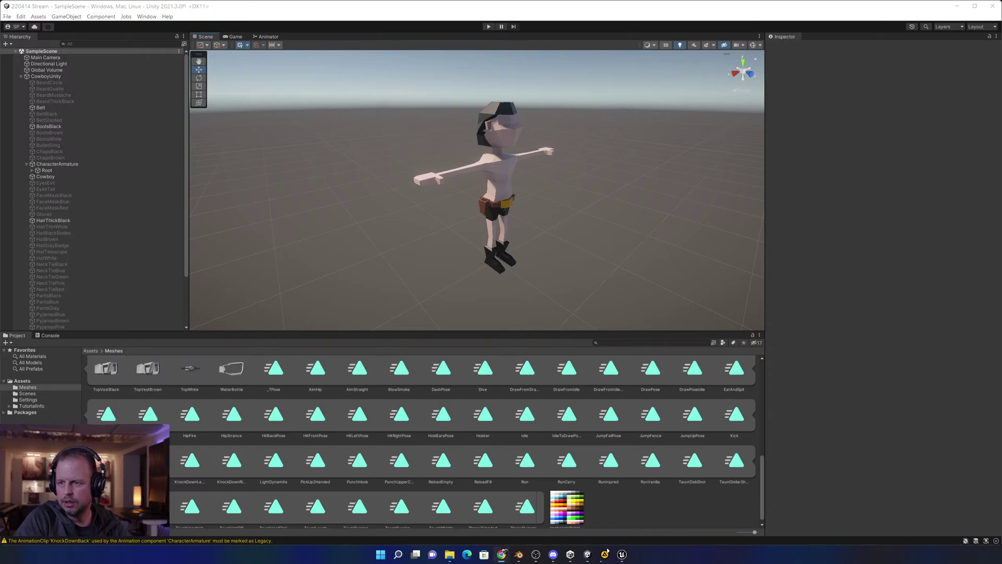
pyautogui.click(620, 227)
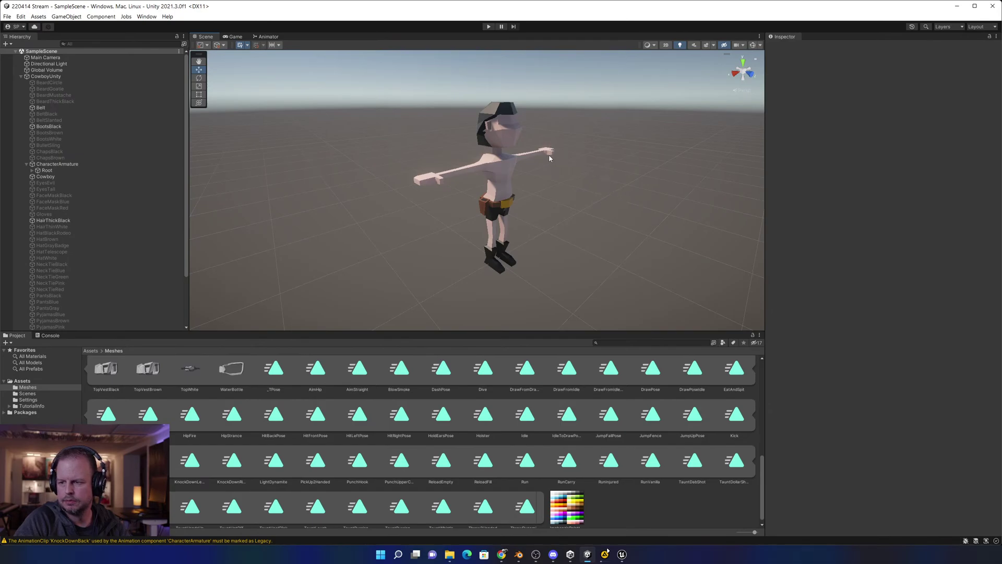
pyautogui.click(488, 26)
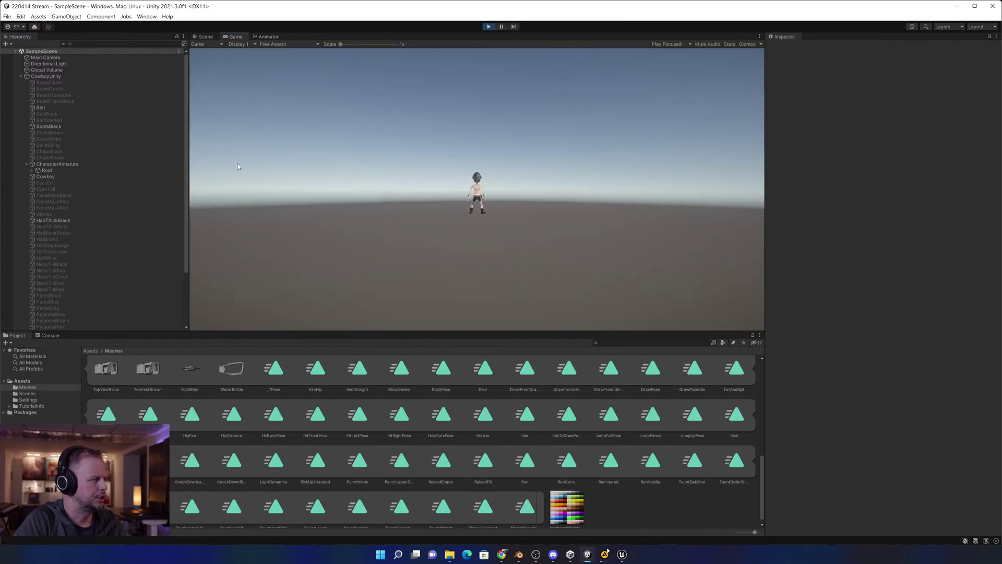
pyautogui.click(62, 207)
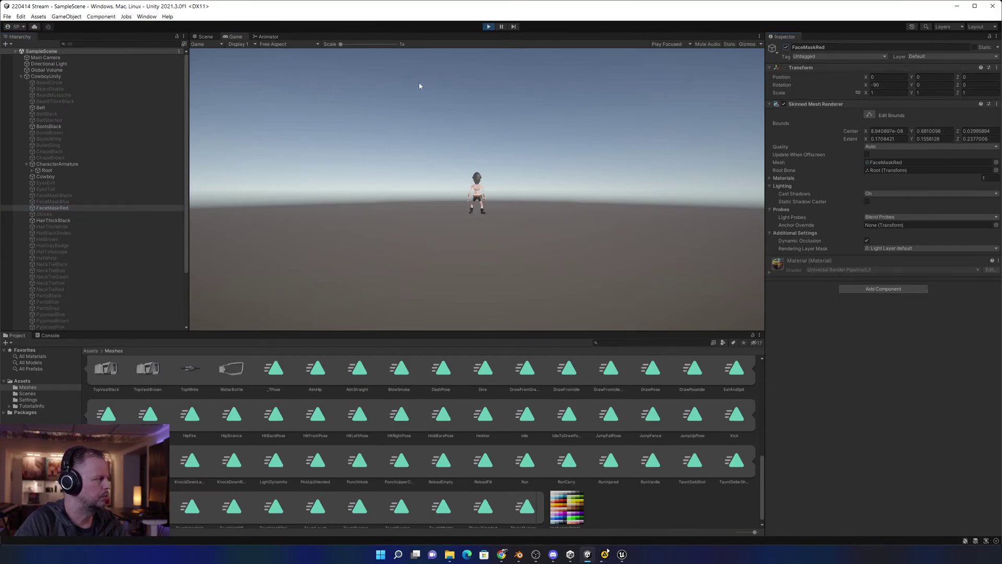
pyautogui.click(206, 37)
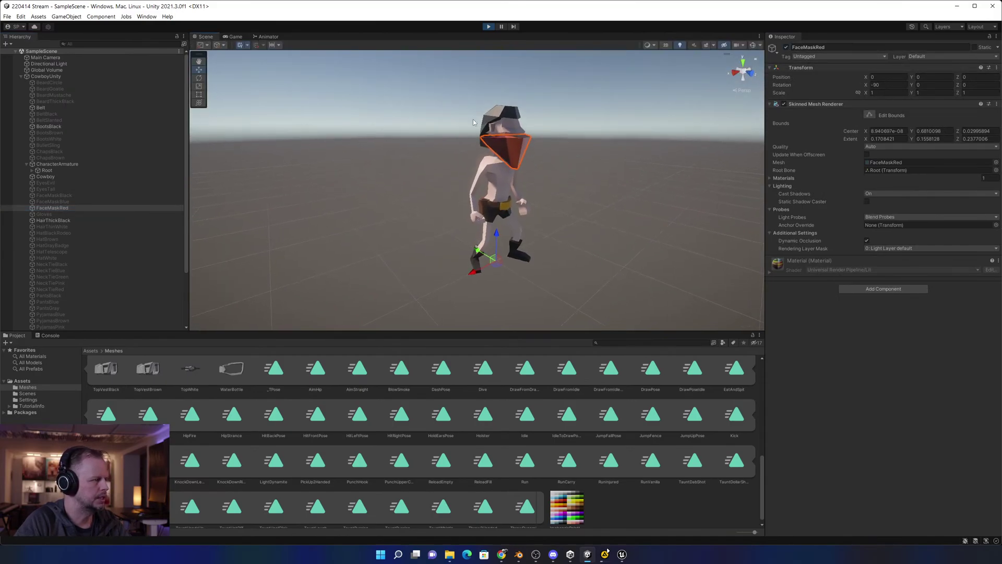
pyautogui.click(489, 27)
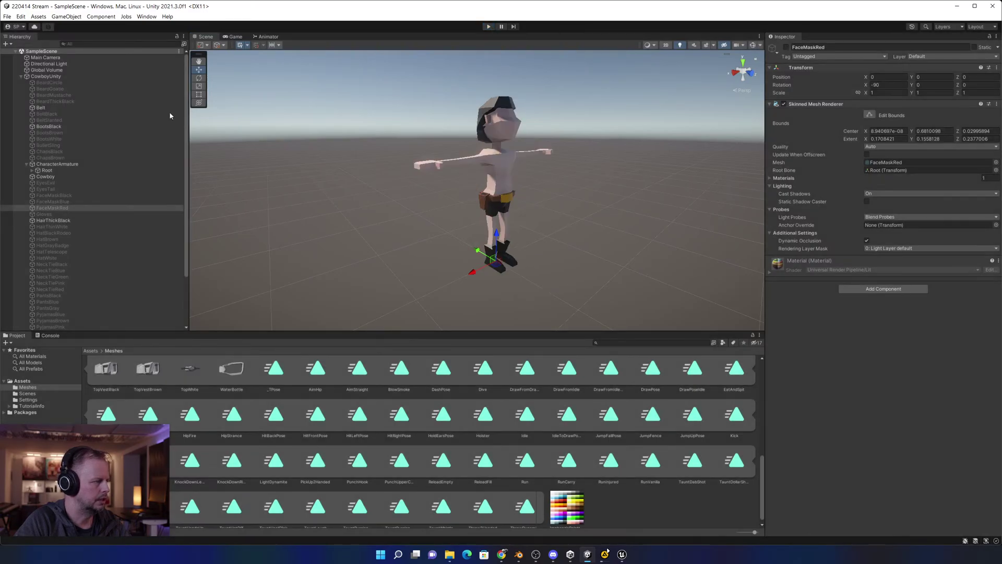
# Reopen CowboyAnimController and make a transition from GetUpProne back to itself.
pyautogui.click(121, 76)
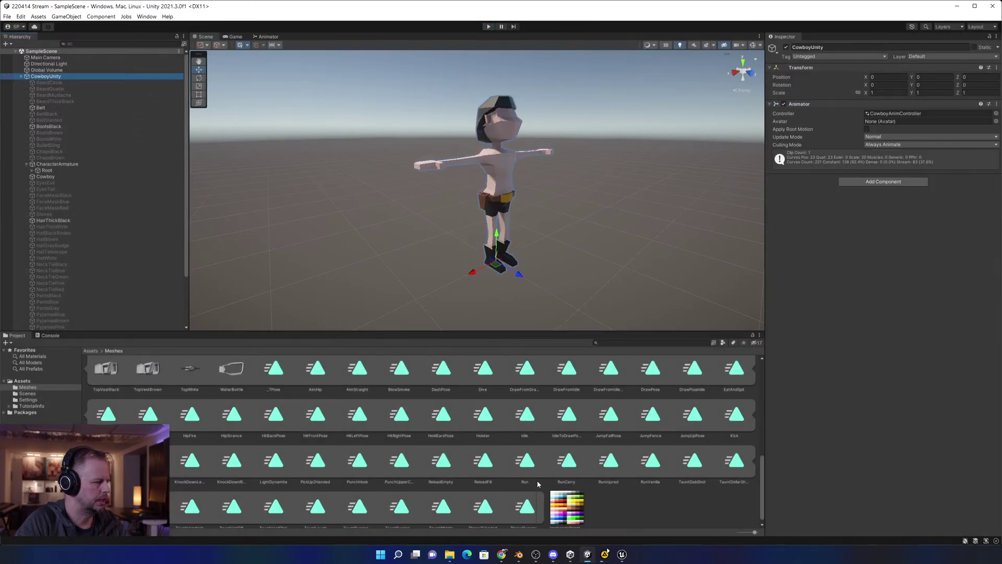
pyautogui.scroll(2, 462, 425)
pyautogui.scroll(3, 123, 402)
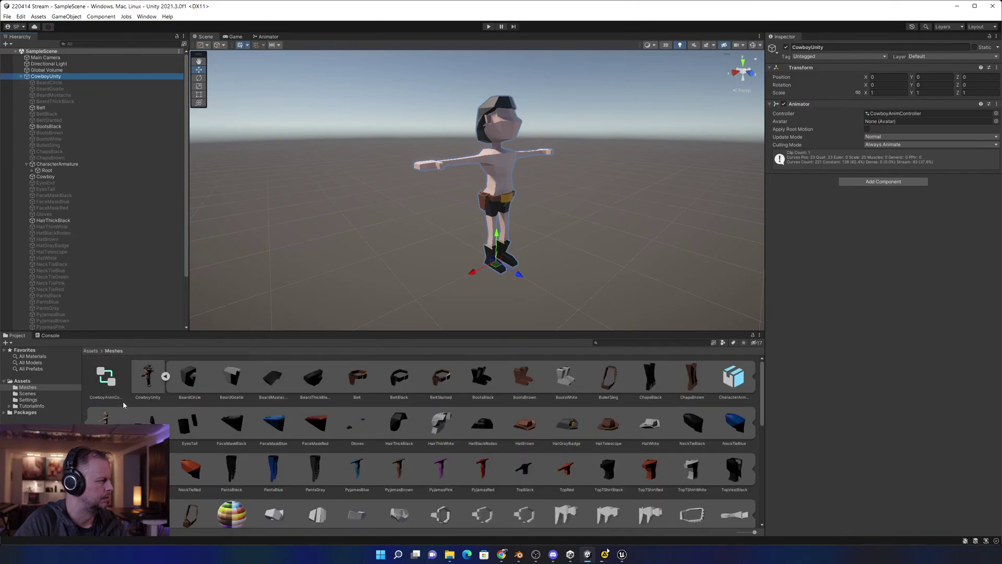
pyautogui.doubleClick(106, 375)
pyautogui.rightClick(642, 150)
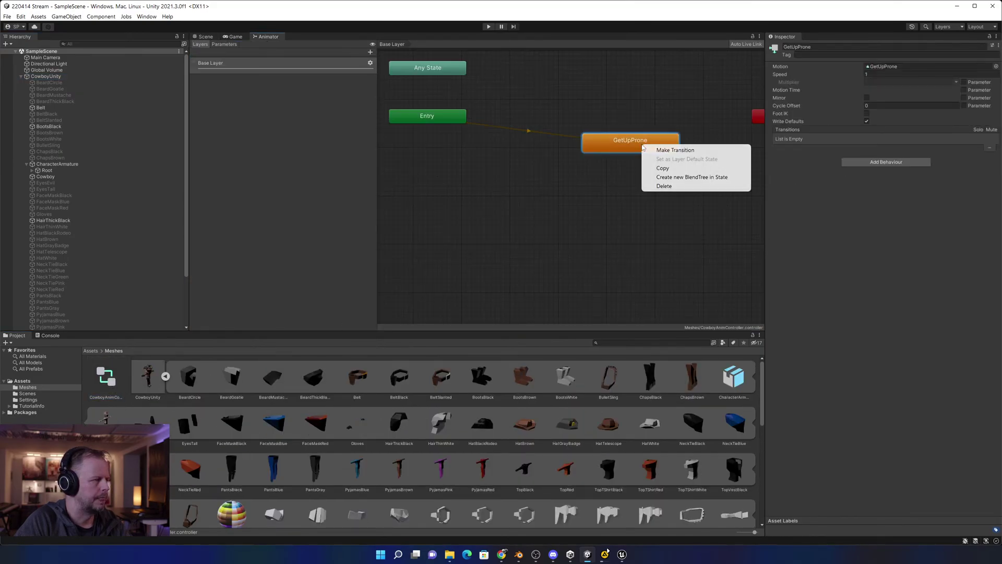
pyautogui.click(666, 150)
pyautogui.click(636, 159)
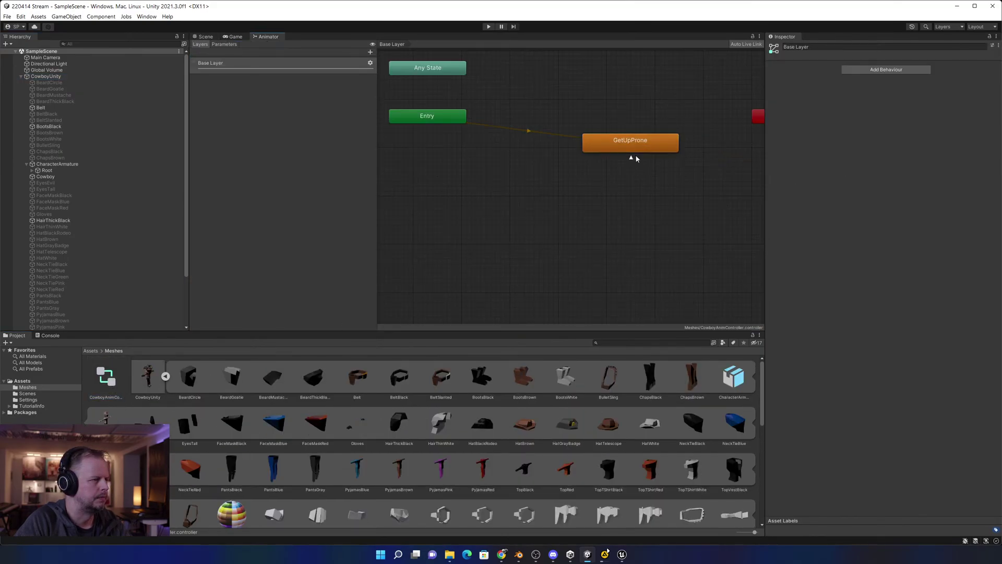
# Play the scene and activate NeckTieBlack, NeckTieRed and FaceMaskBlue on the cowboy, viewed in the Scene view.
pyautogui.click(631, 159)
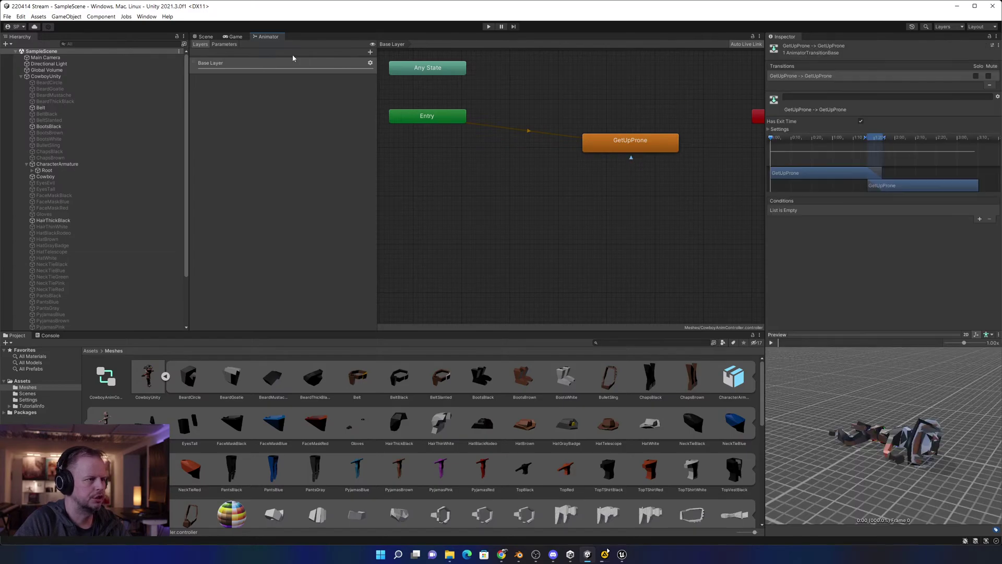
pyautogui.click(484, 27)
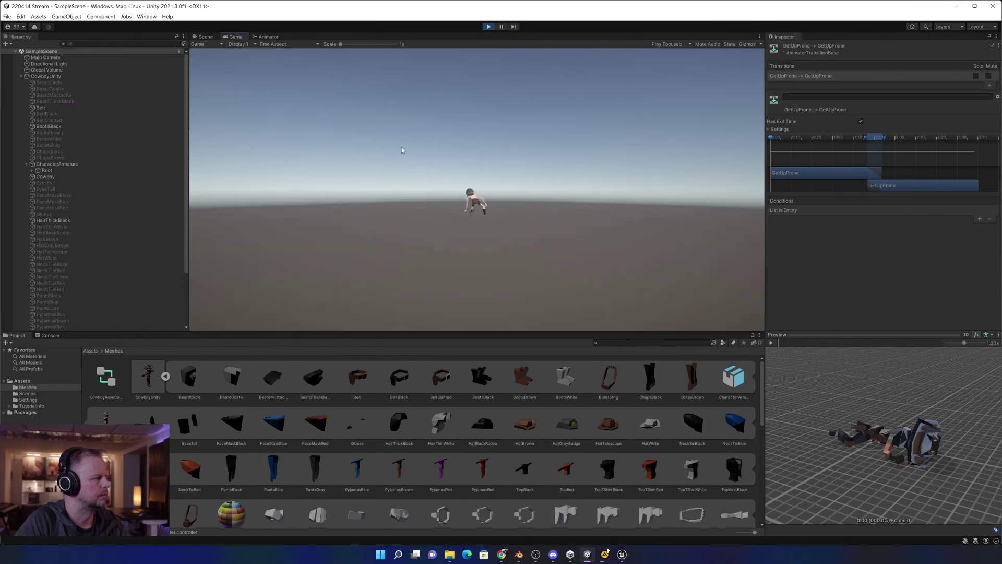
pyautogui.click(54, 95)
pyautogui.click(52, 220)
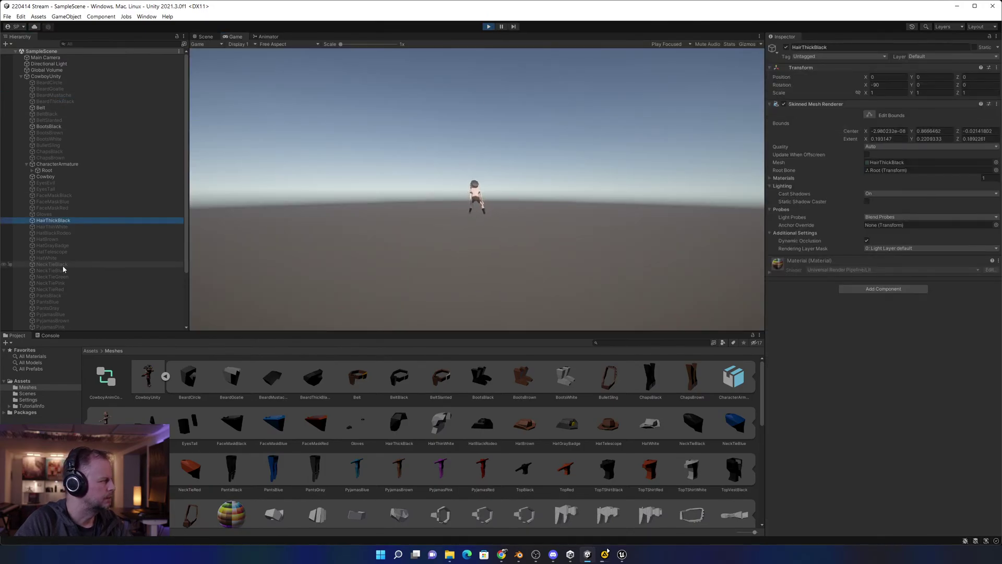
pyautogui.click(57, 265)
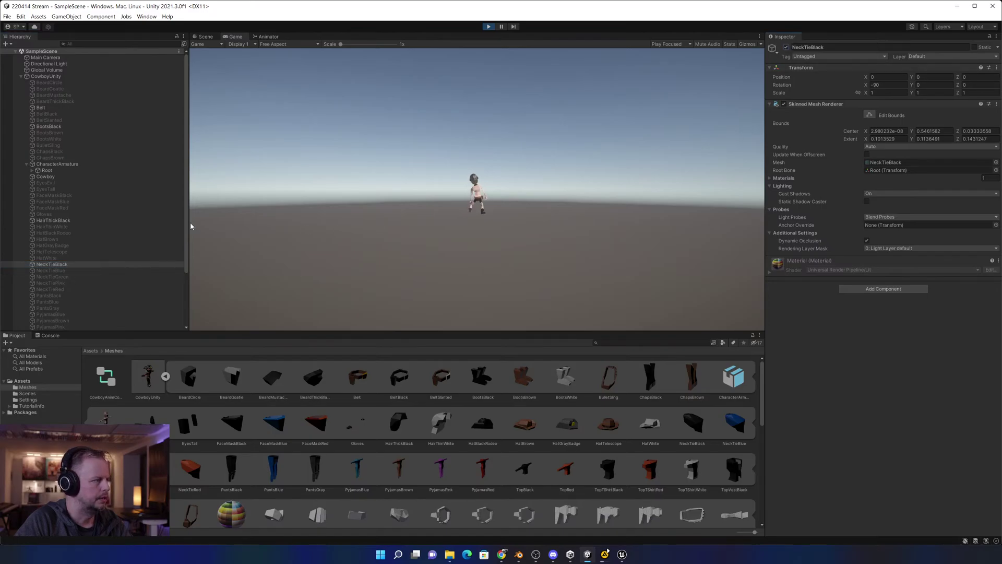
pyautogui.click(79, 289)
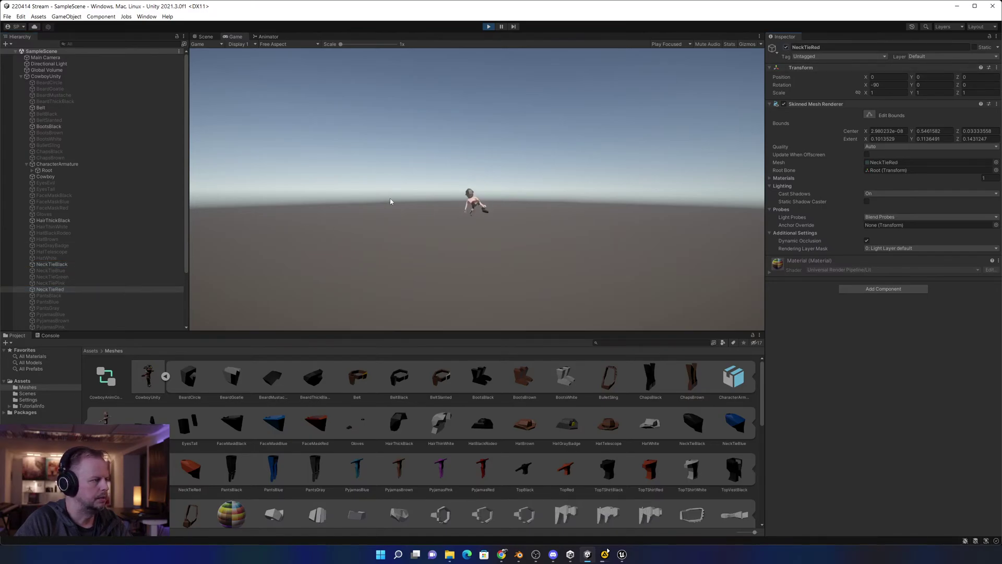
pyautogui.click(131, 201)
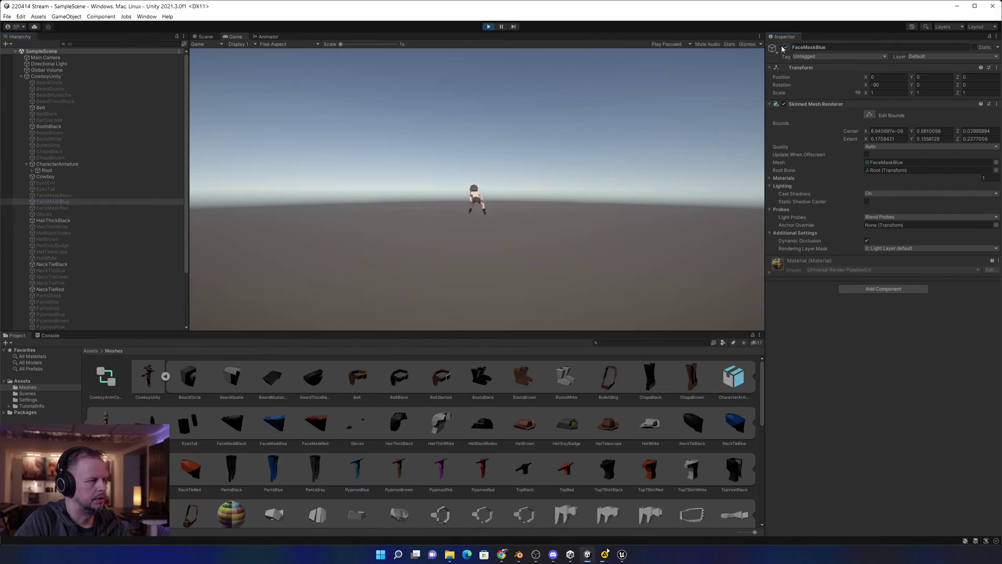
pyautogui.click(203, 37)
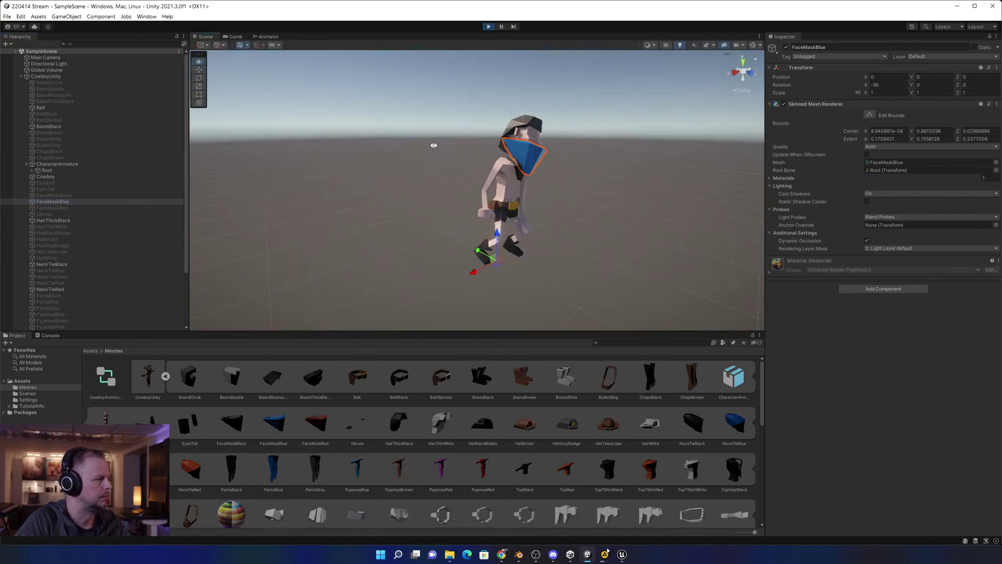
# Activate TopTShirtRed on the cowboy and look at the animated character from several angles.
pyautogui.scroll(-4, 67, 264)
pyautogui.click(59, 284)
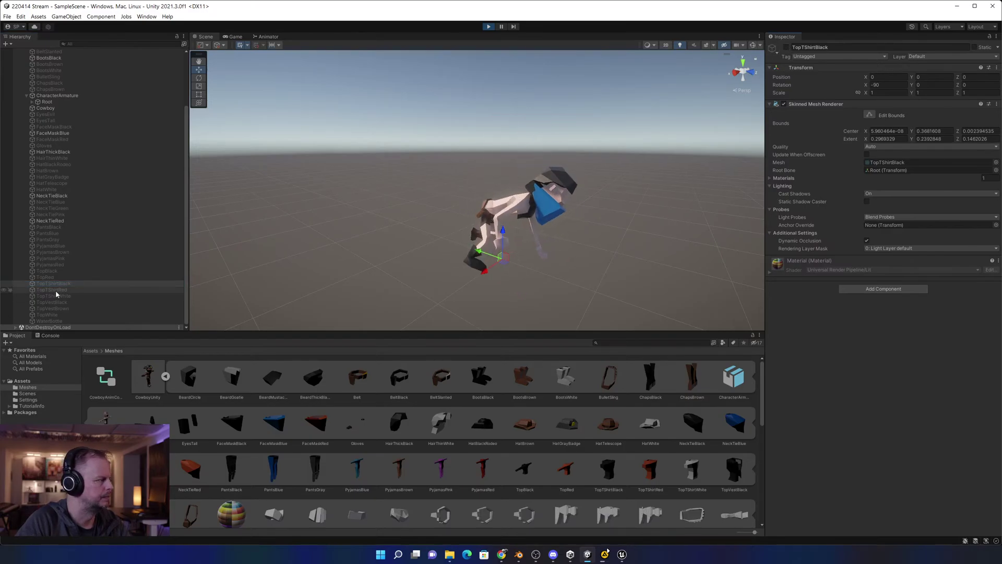
pyautogui.click(59, 290)
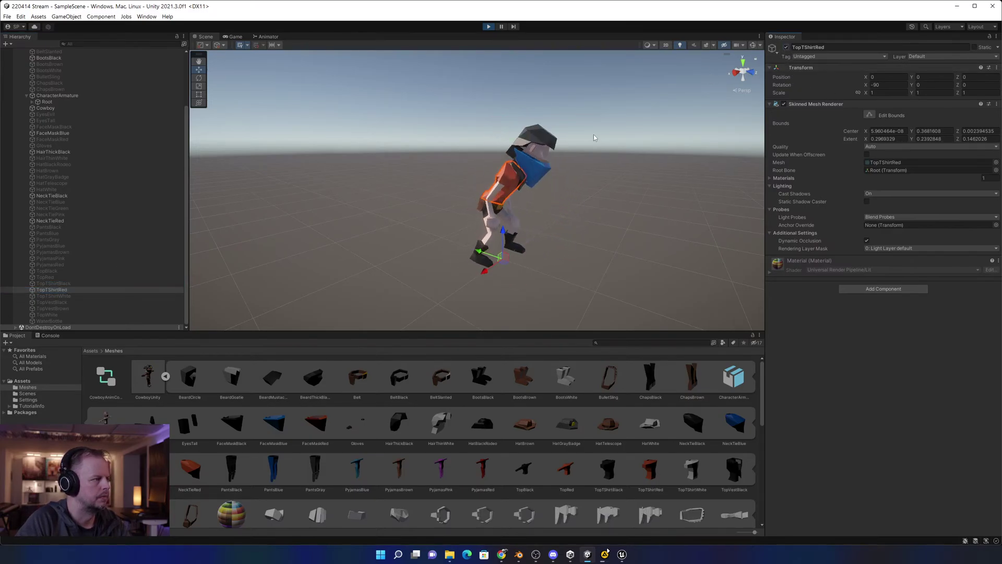
pyautogui.click(613, 180)
pyautogui.keyDown('alt'); pyautogui.moveTo(652, 164); pyautogui.dragTo(625, 163); pyautogui.keyUp('alt')
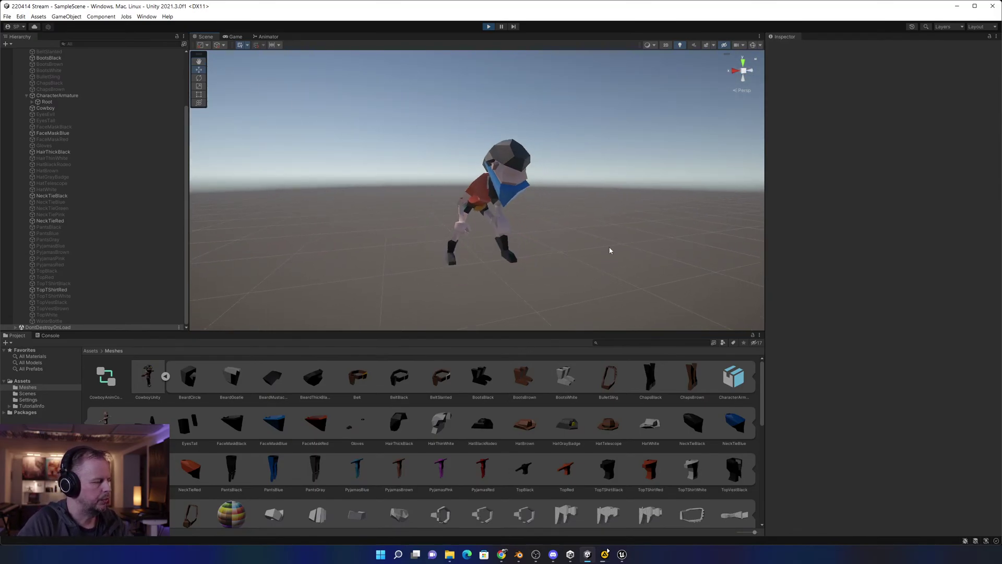
pyautogui.keyDown('alt'); pyautogui.moveTo(631, 197); pyautogui.dragTo(475, 206); pyautogui.keyUp('alt')
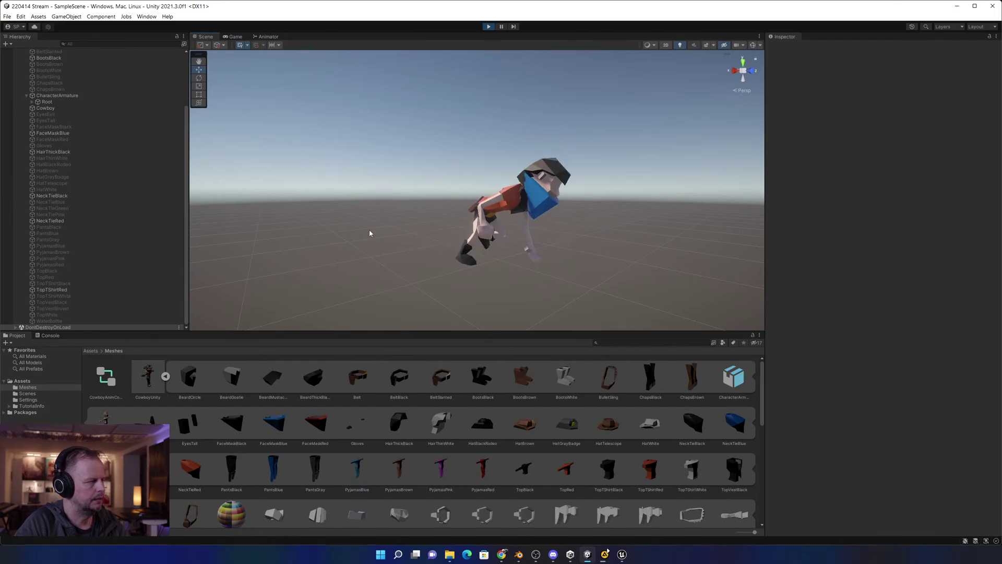
# Activate HatBrown on the cowboy, inspect it during the animation, and stop playing the scene.
pyautogui.scroll(3, 111, 124)
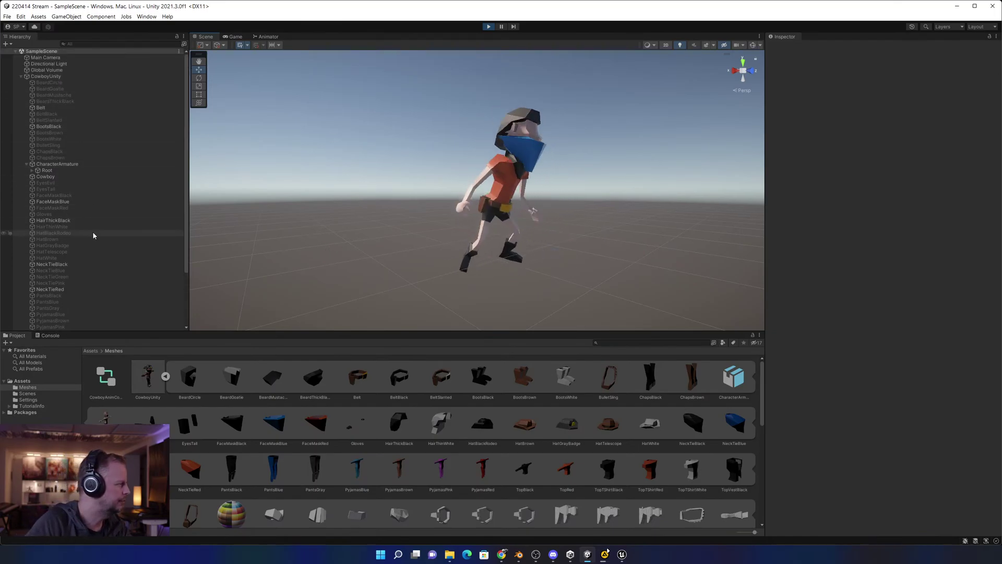
pyautogui.click(52, 239)
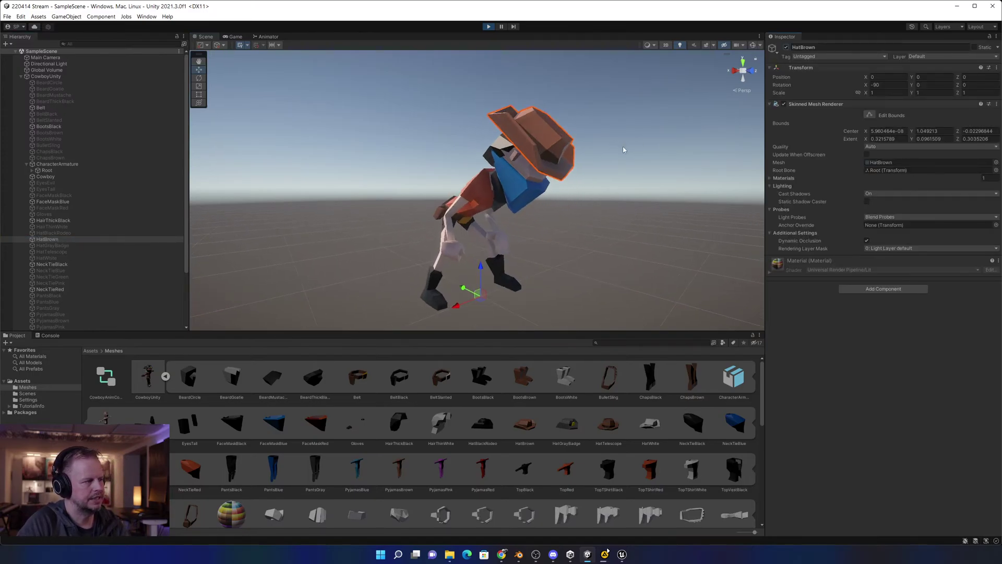
pyautogui.moveTo(623, 149)
pyautogui.mouseDown(button='right')
pyautogui.moveTo(623, 115)
pyautogui.moveTo(613, 115)
pyautogui.moveTo(617, 127)
pyautogui.moveTo(606, 118)
pyautogui.moveTo(649, 143)
pyautogui.moveTo(637, 141)
pyautogui.mouseUp(button='right')
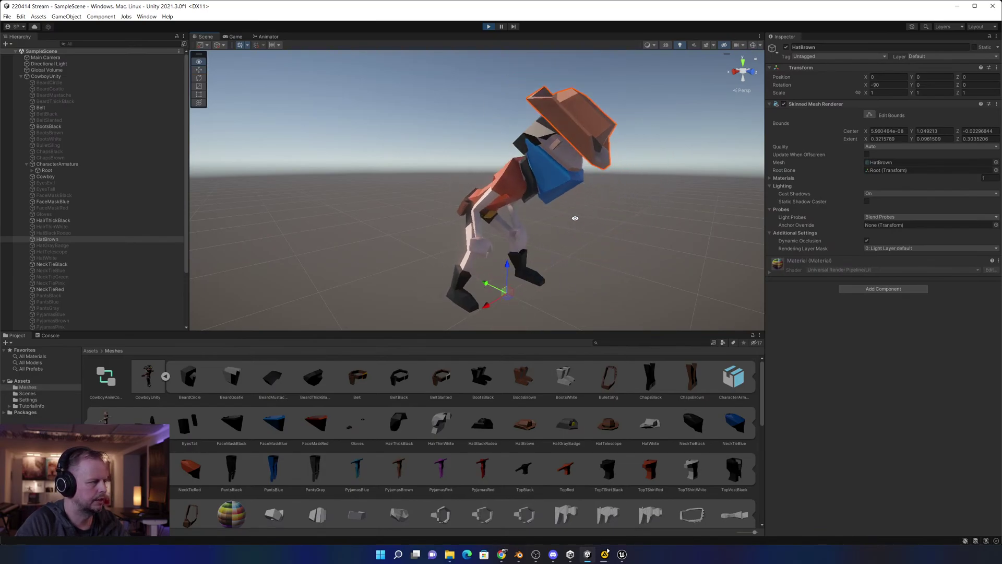
pyautogui.scroll(-2, 104, 311)
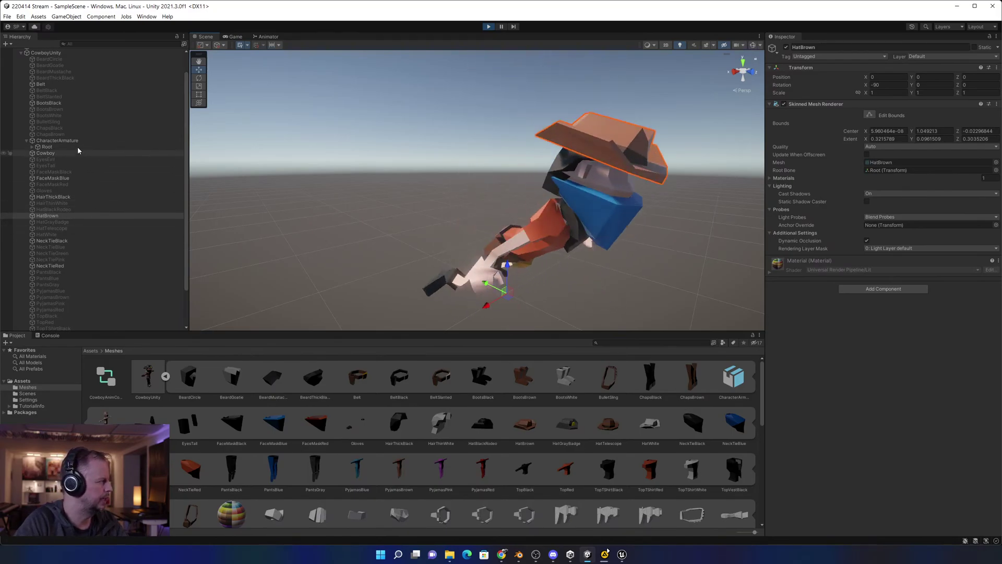
pyautogui.click(57, 121)
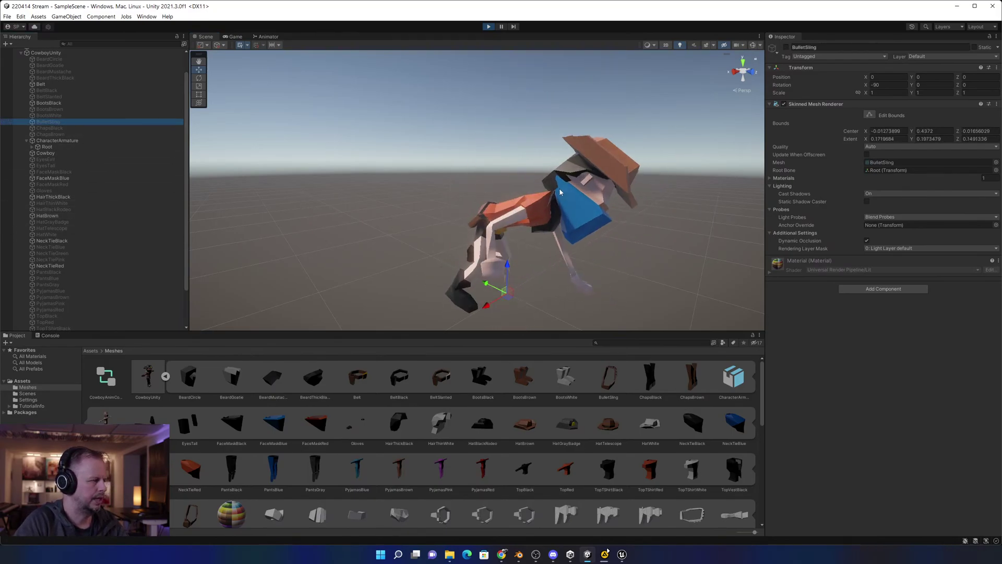
pyautogui.click(488, 26)
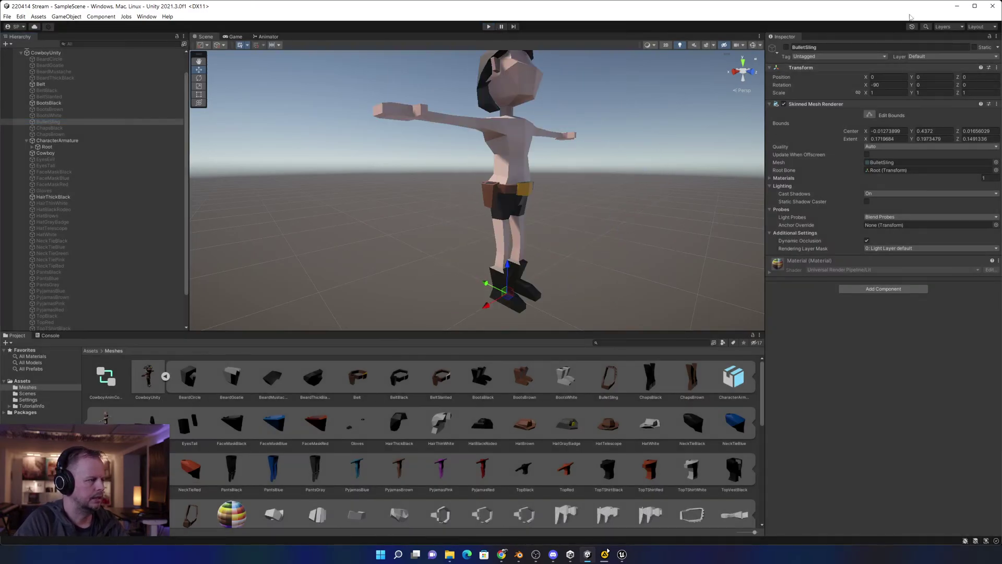
# Switch to the BP_Cowboy blueprint in Unreal Editor, clearing away the Unity, file explorer, Unity Hub and Blender windows.
pyautogui.click(950, 7)
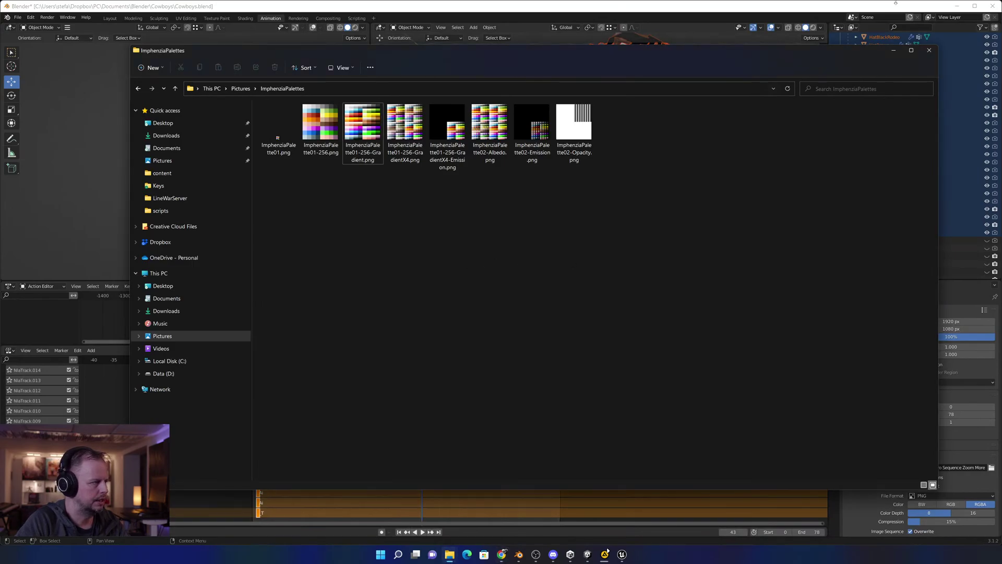
pyautogui.click(893, 50)
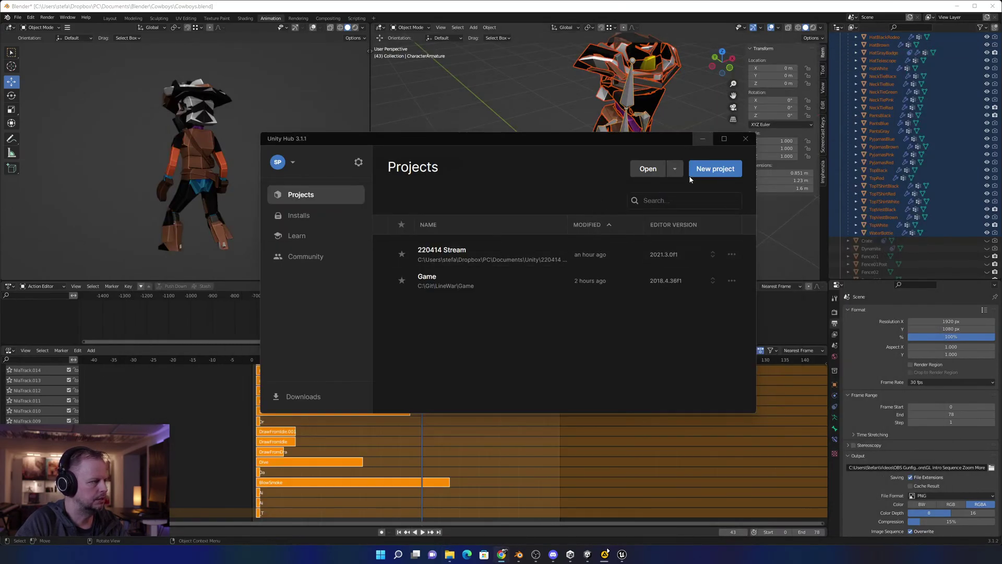
pyautogui.click(745, 139)
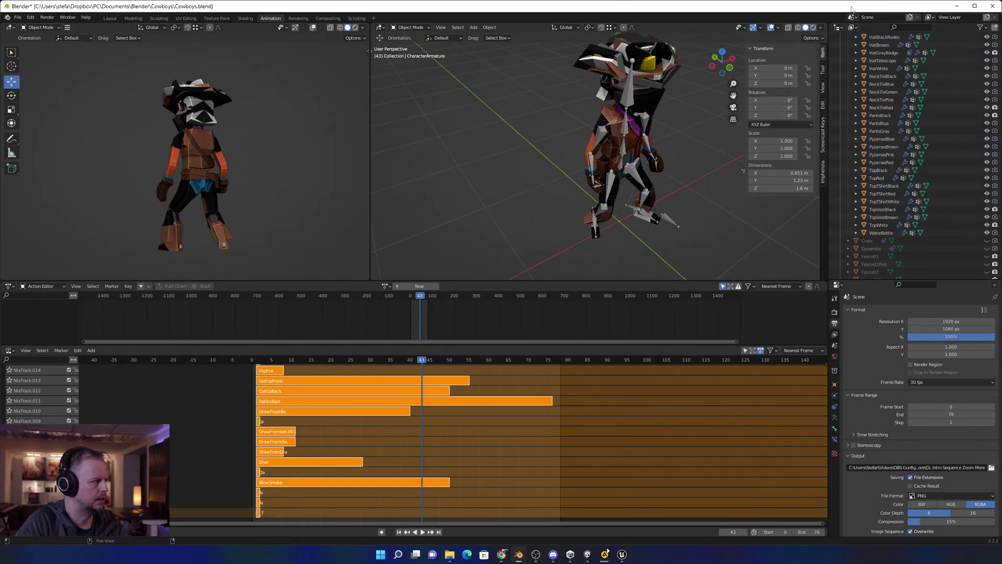
pyautogui.click(956, 6)
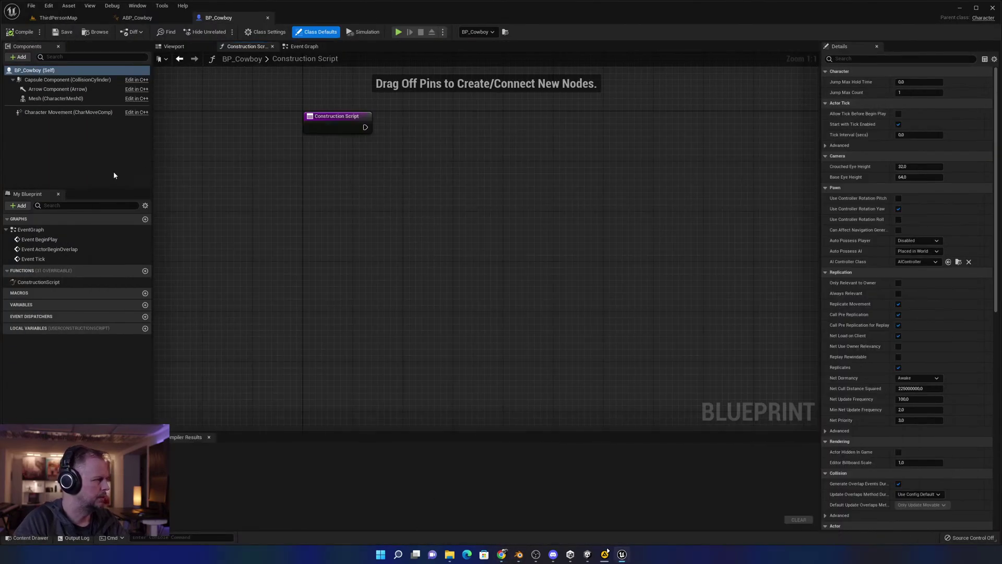
# Duplicate the cowboy's character mesh component and name the copy Pants.
pyautogui.click(57, 98)
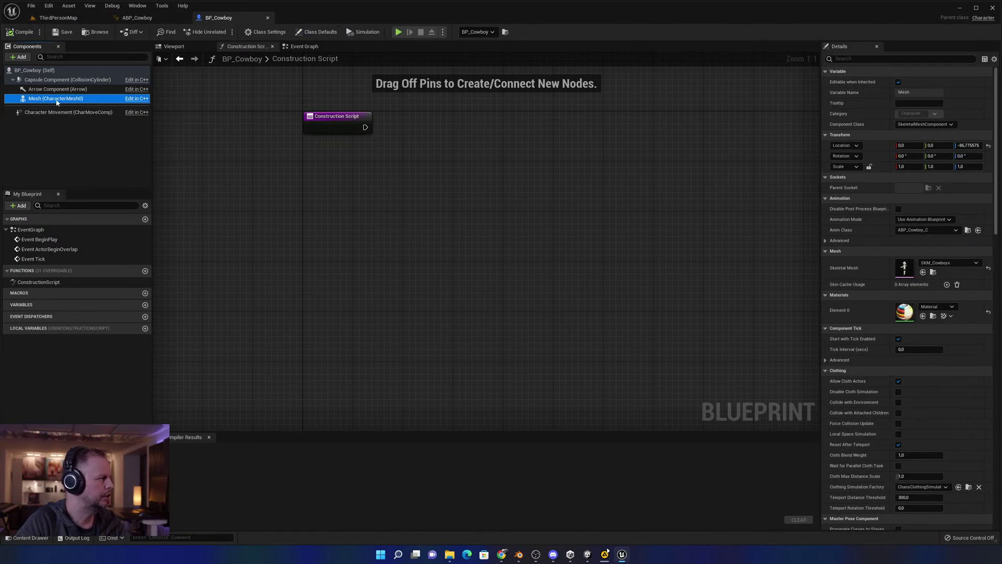
pyautogui.rightClick(57, 101)
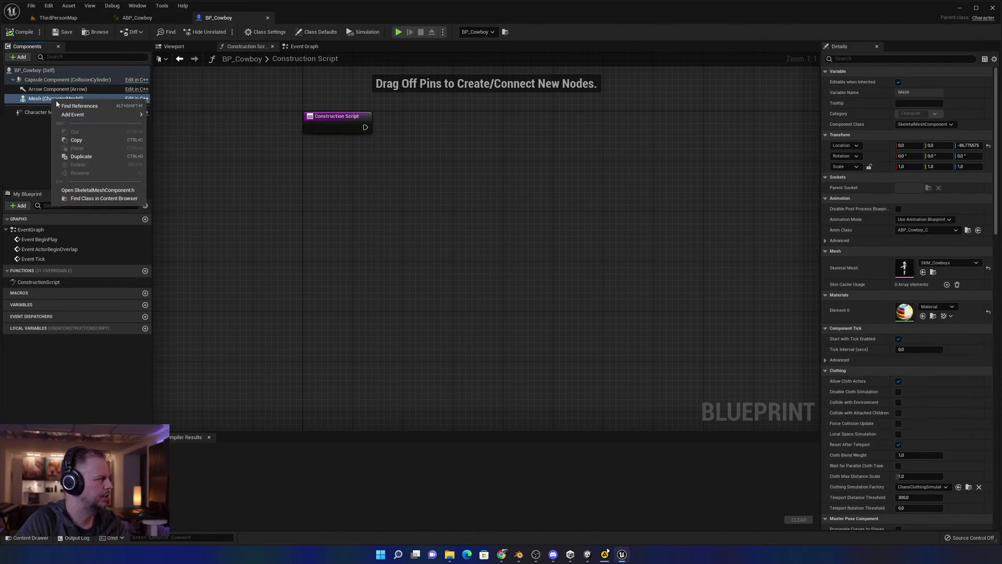
pyautogui.click(94, 156)
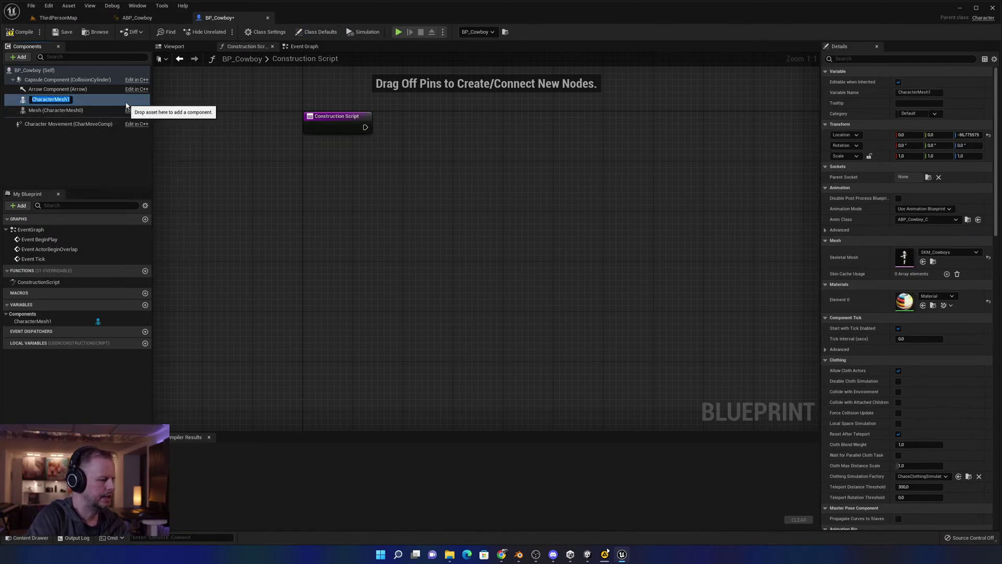
pyautogui.write('Pants')
pyautogui.press('Return')
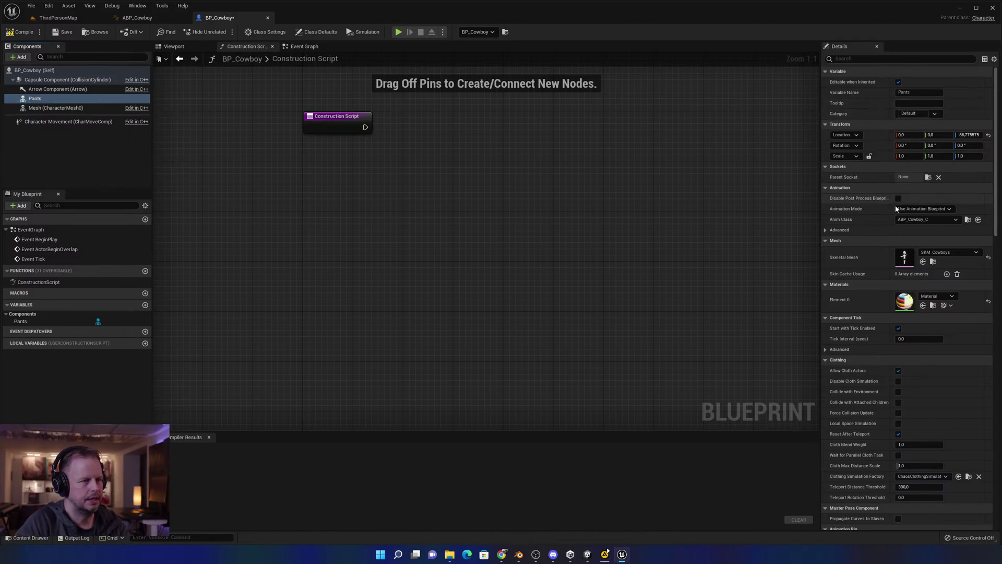
# Browse the skeletal mesh assets available for the Pants component.
pyautogui.click(54, 108)
pyautogui.click(45, 99)
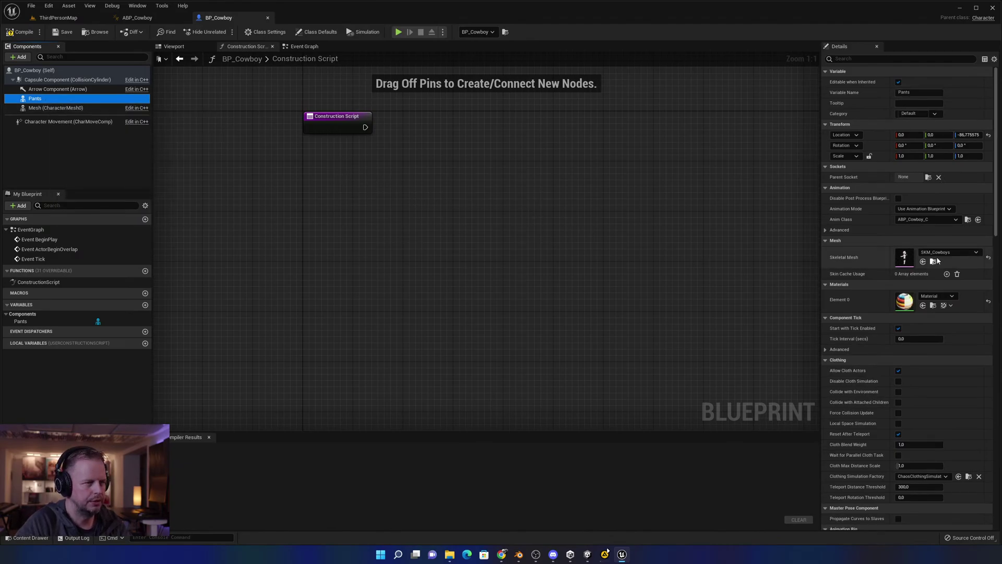
pyautogui.click(971, 252)
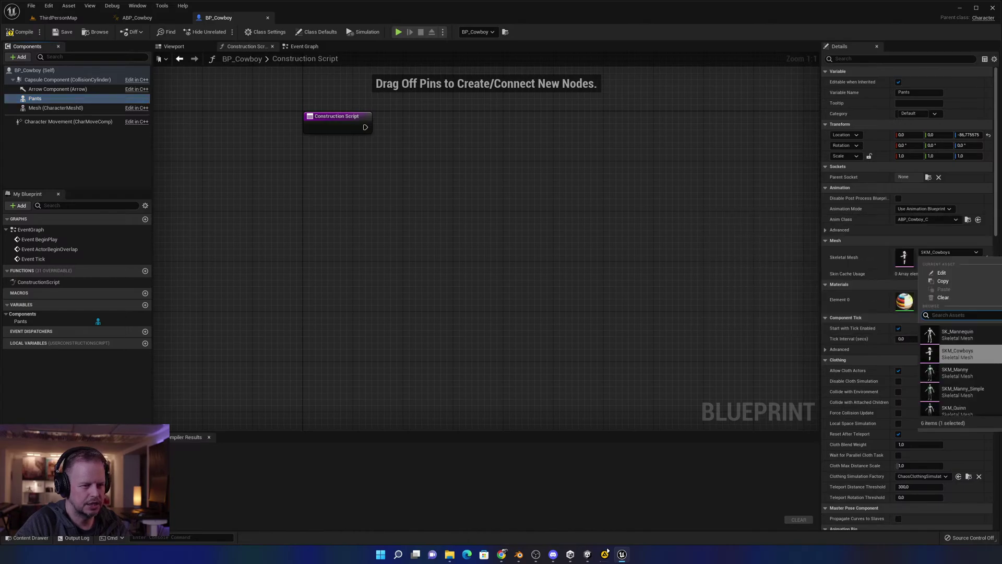
# Switch to the Cowboys file in Blender and look over the pants meshes in the object list.
pyautogui.click(961, 6)
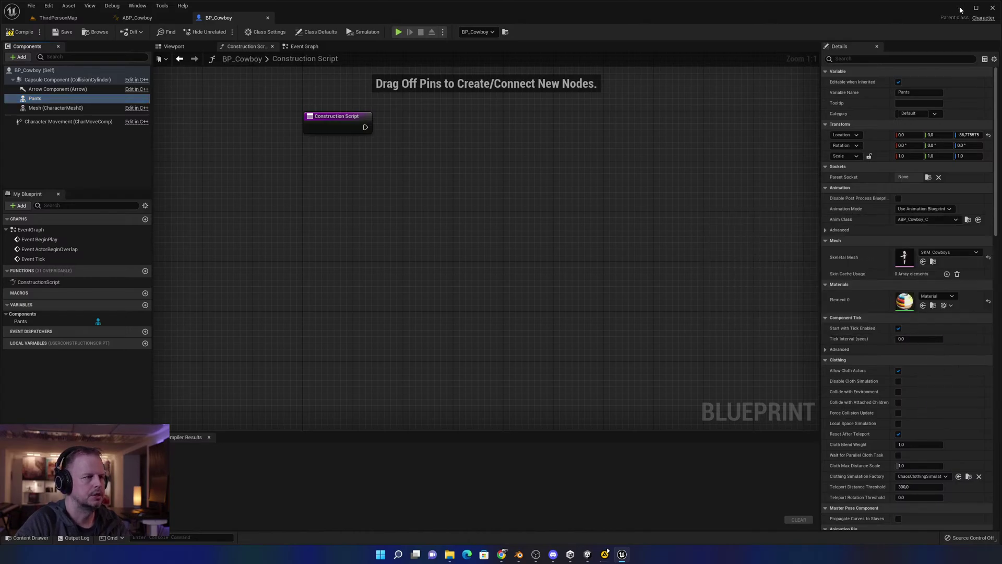
pyautogui.click(960, 6)
pyautogui.click(621, 555)
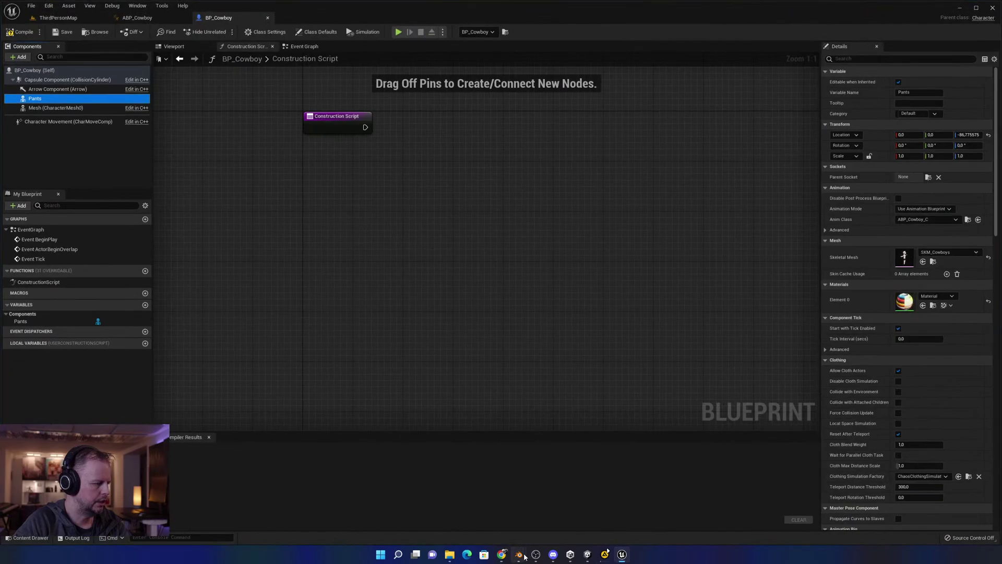
pyautogui.moveTo(524, 556)
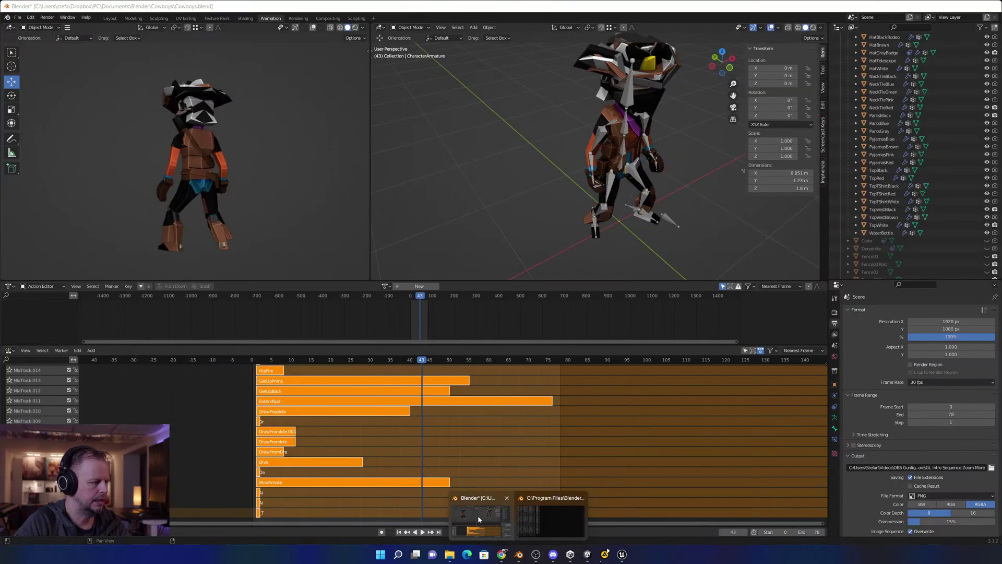
pyautogui.click(477, 515)
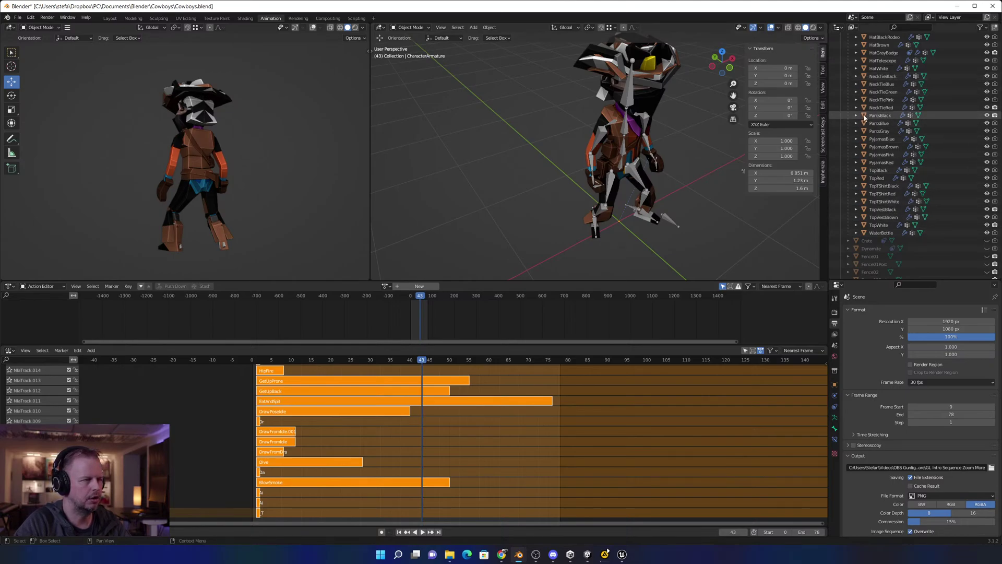
# Switch to the cowboy scene in Unity and inspect the FaceMaskBlue and PantsBlue objects under CowboyUnity.
pyautogui.click(570, 557)
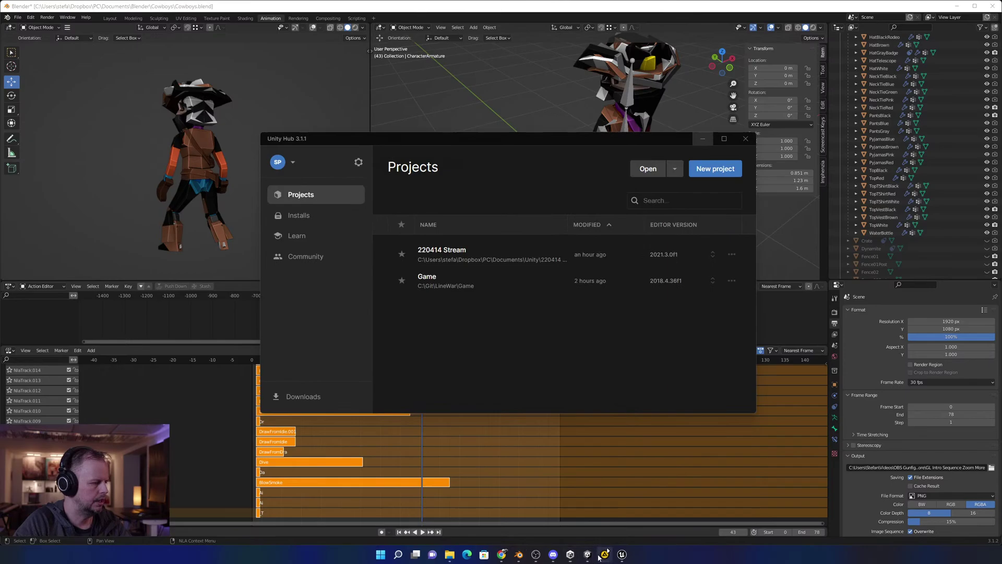
pyautogui.click(588, 555)
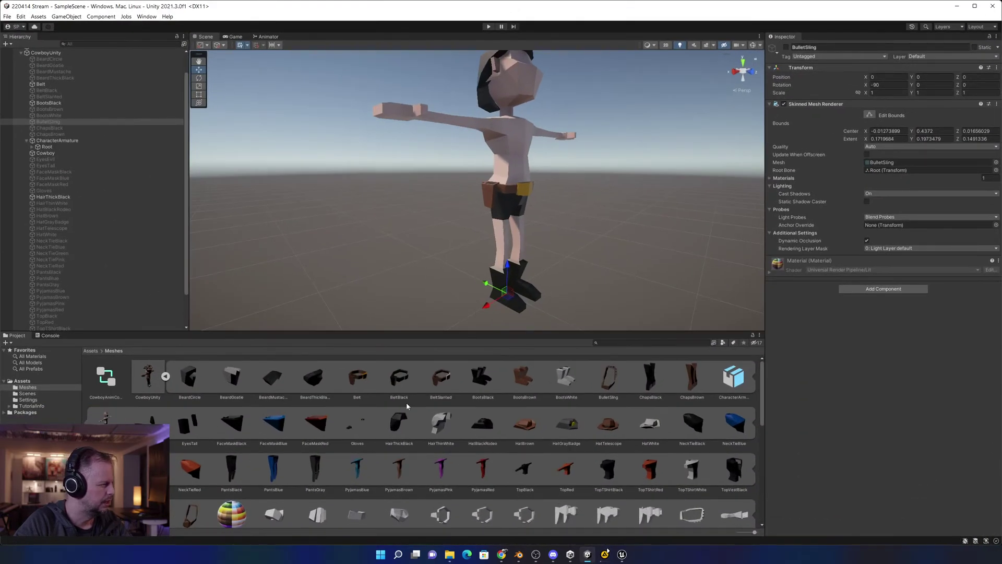
pyautogui.click(78, 178)
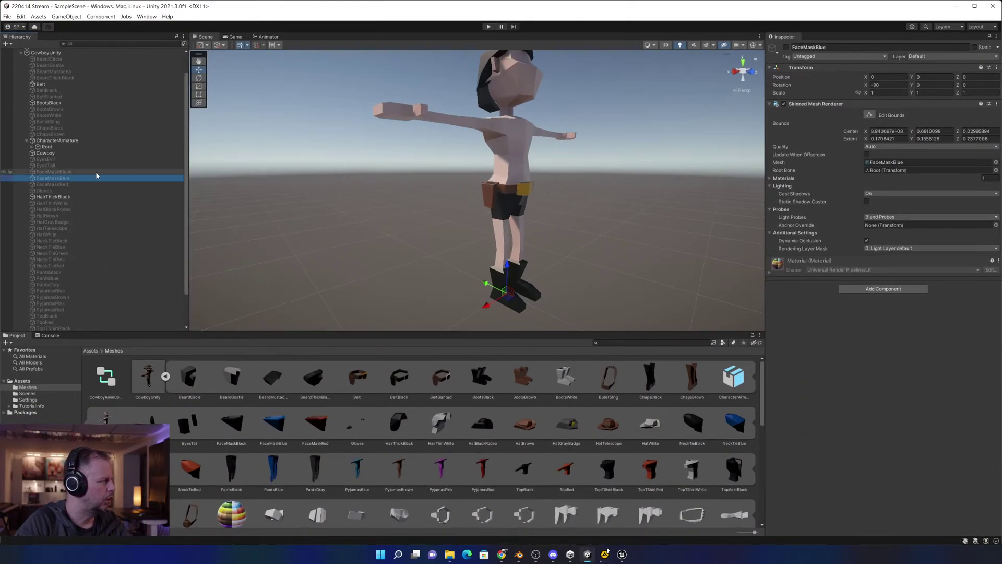
pyautogui.click(785, 48)
pyautogui.click(785, 48)
pyautogui.click(58, 278)
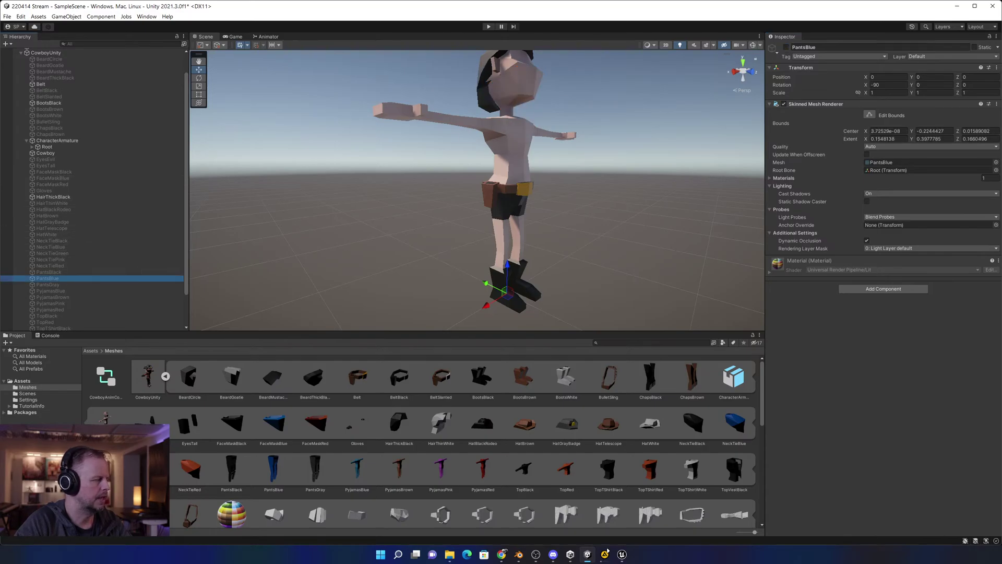
# Return to Blender, clearing away the Unity and Unity Hub windows, and look through the clothing meshes in the object list.
pyautogui.click(958, 9)
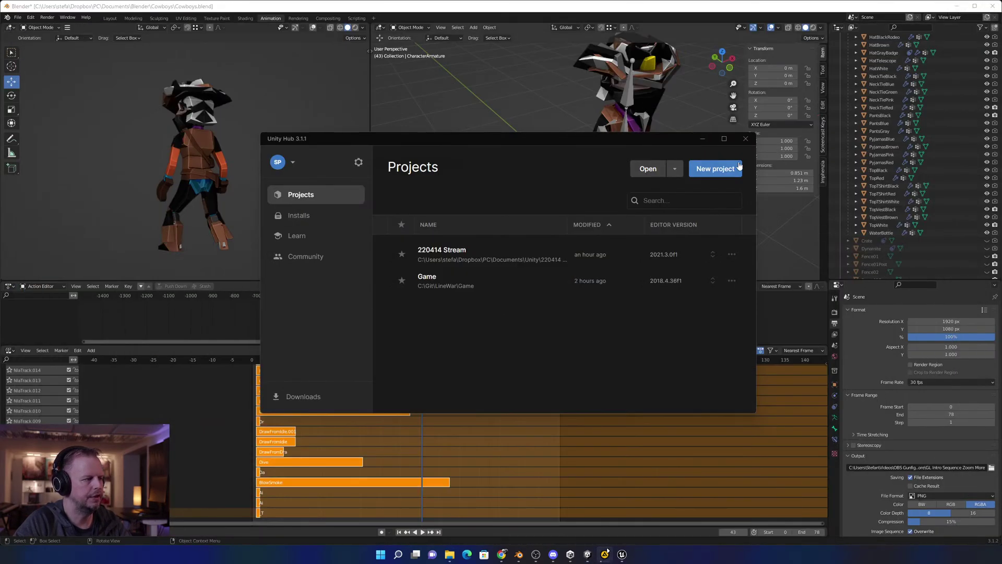
pyautogui.click(703, 138)
pyautogui.scroll(5, 908, 140)
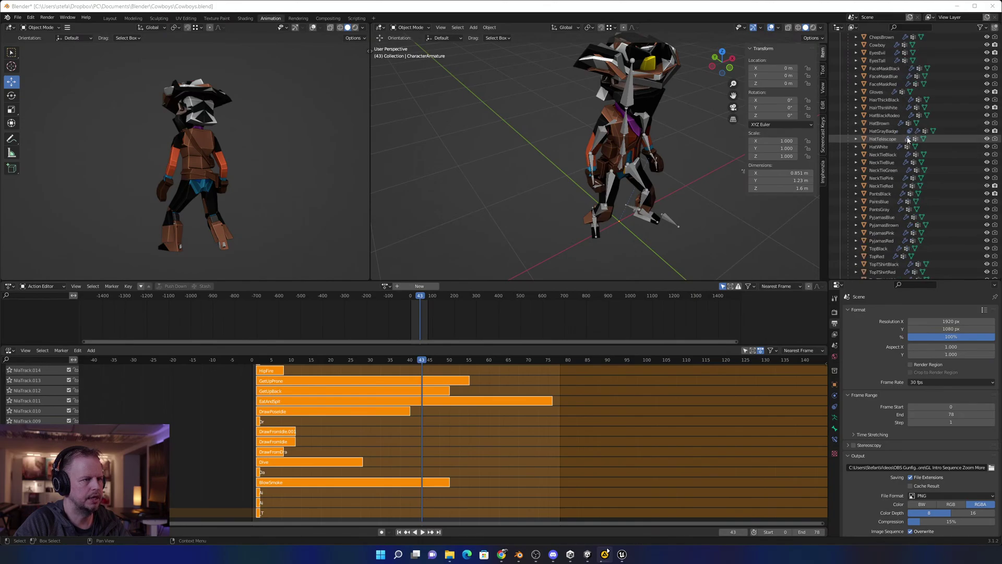
pyautogui.scroll(5, 908, 140)
# Open the Exports folder inside Documents, Blender, Cowboys in File Explorer.
pyautogui.click(588, 555)
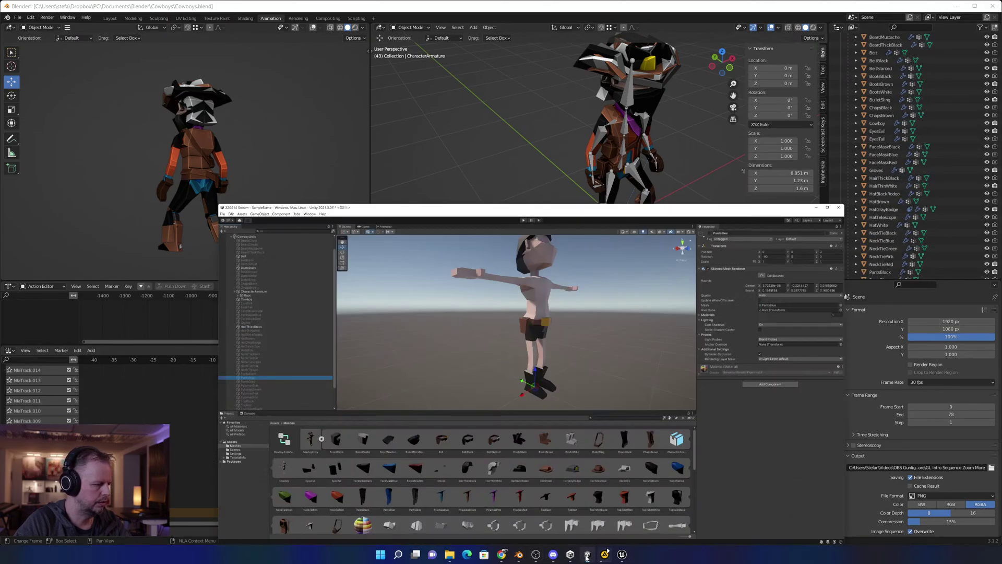
pyautogui.click(621, 555)
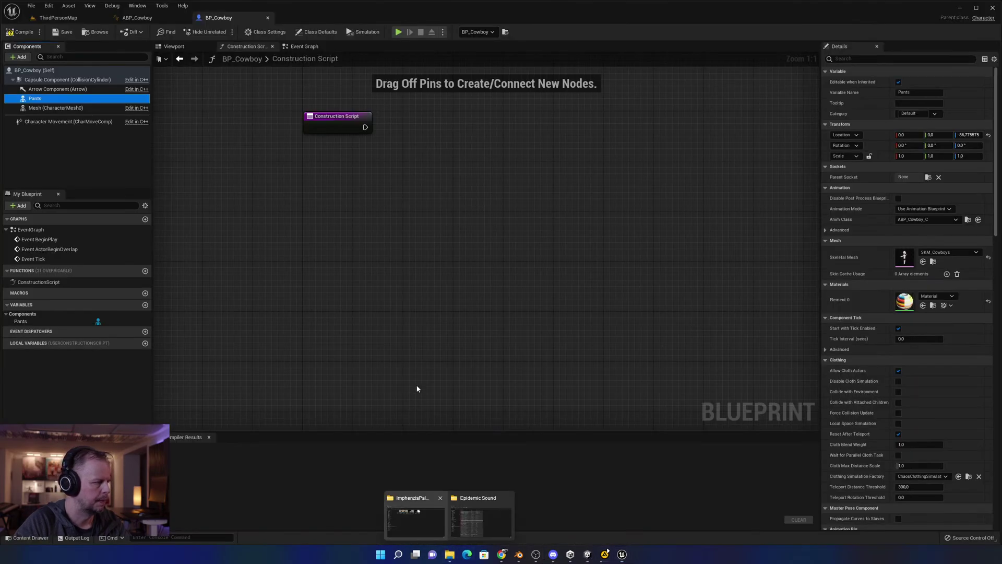
pyautogui.click(481, 517)
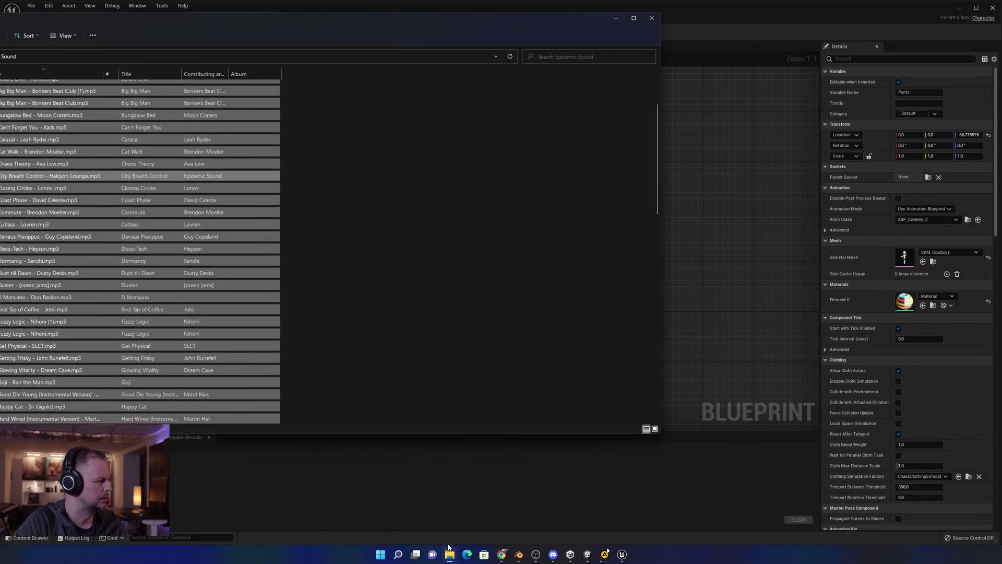
pyautogui.moveTo(449, 552)
pyautogui.click(416, 514)
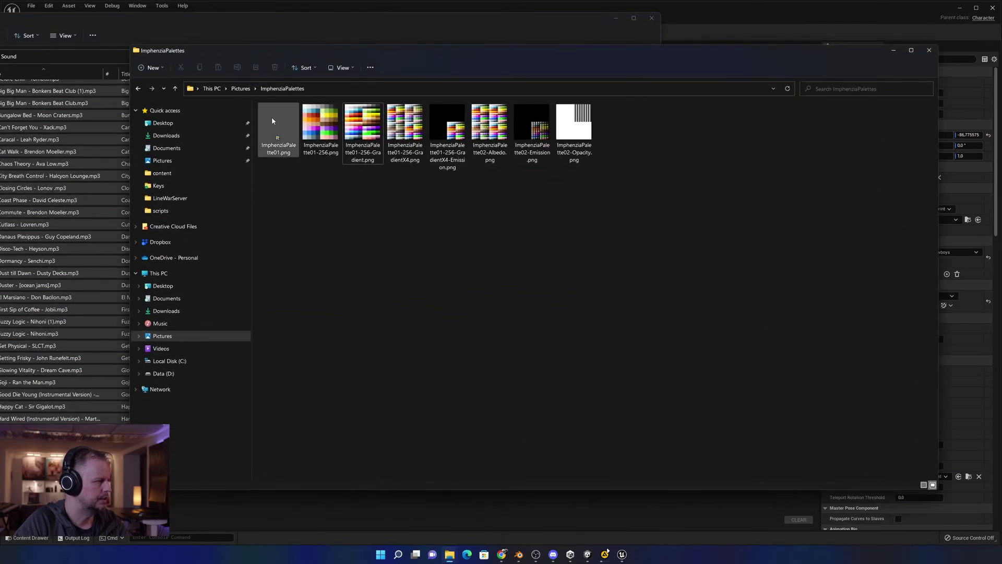
pyautogui.click(167, 298)
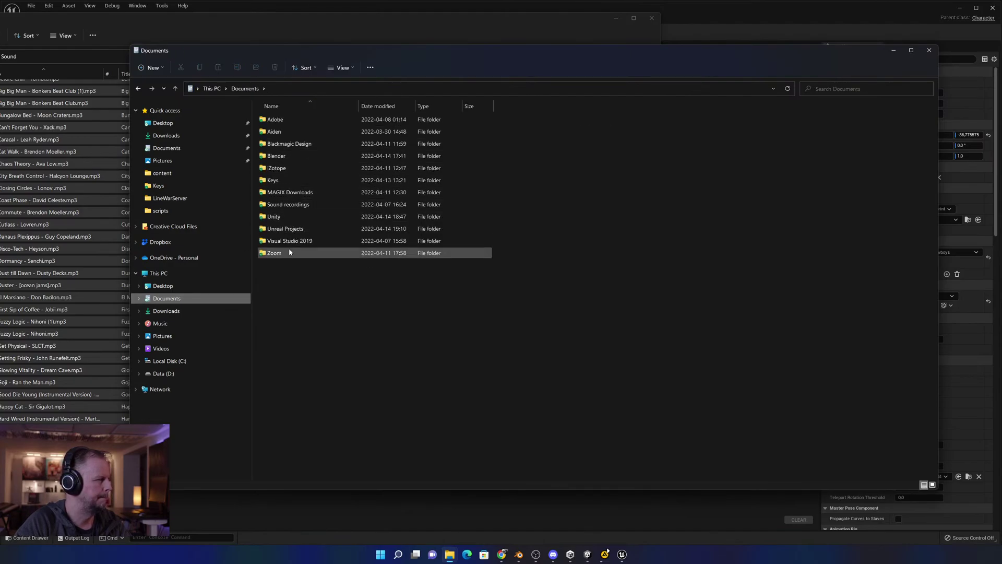
pyautogui.doubleClick(286, 155)
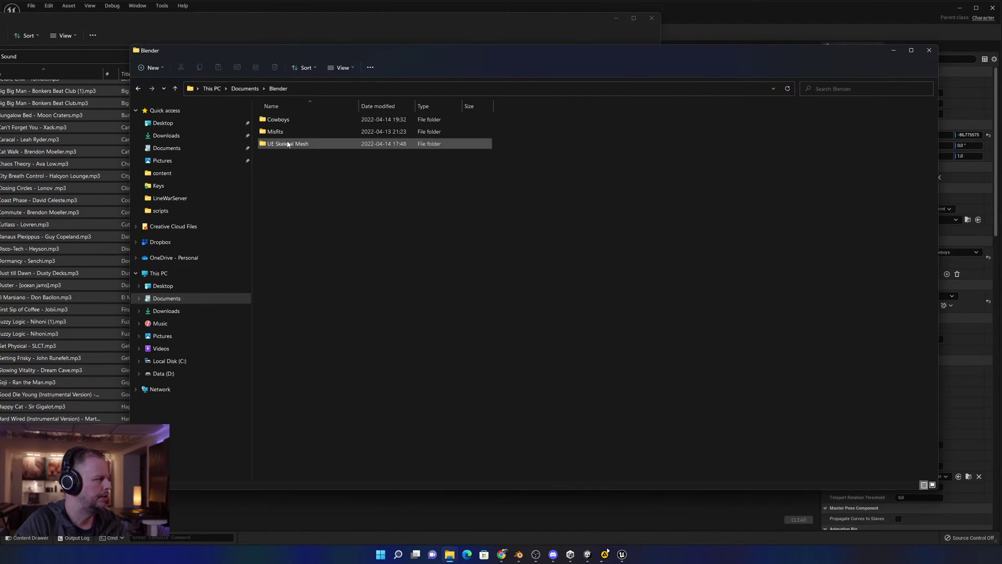
pyautogui.doubleClick(278, 119)
pyautogui.click(274, 119)
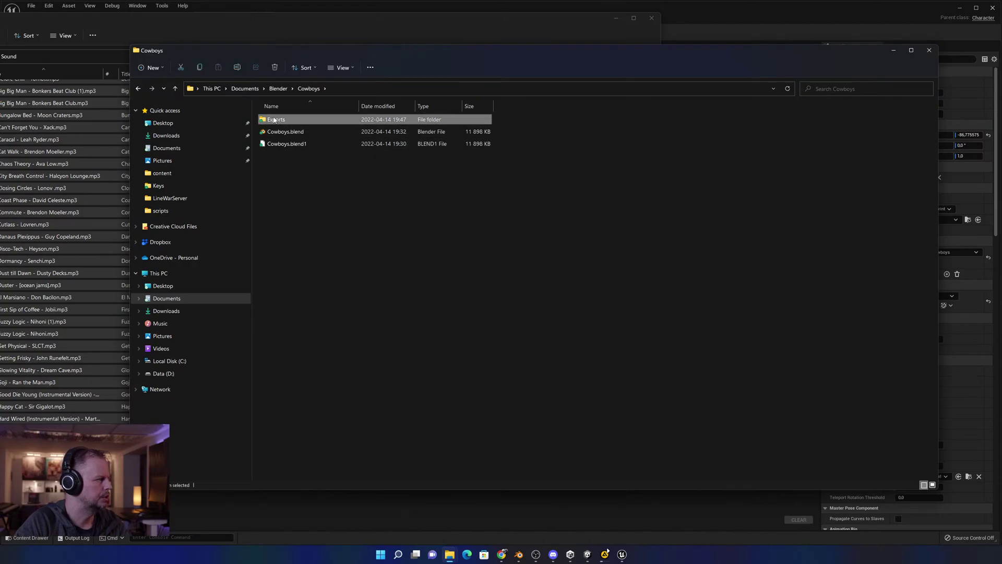
pyautogui.doubleClick(273, 120)
# Create a folder named Test inside the Cowboy content folder of the Unreal project, working from ThirdPersonMap.
pyautogui.moveTo(287, 132); pyautogui.dragTo(656, 268)
pyautogui.hotkey('alt', 'Tab')
pyautogui.hotkey('alt', 'Tab')
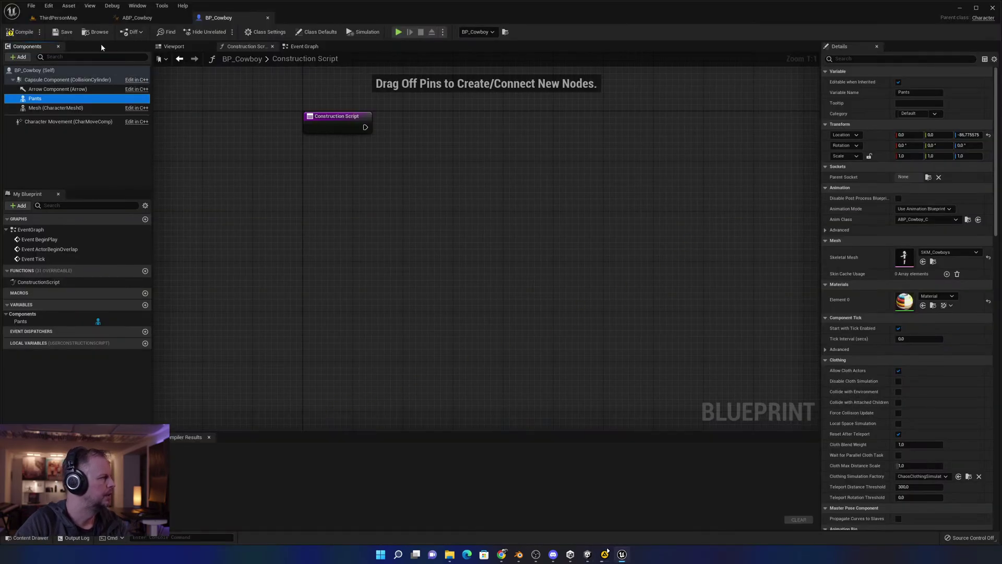
pyautogui.click(73, 18)
pyautogui.scroll(-2, 543, 409)
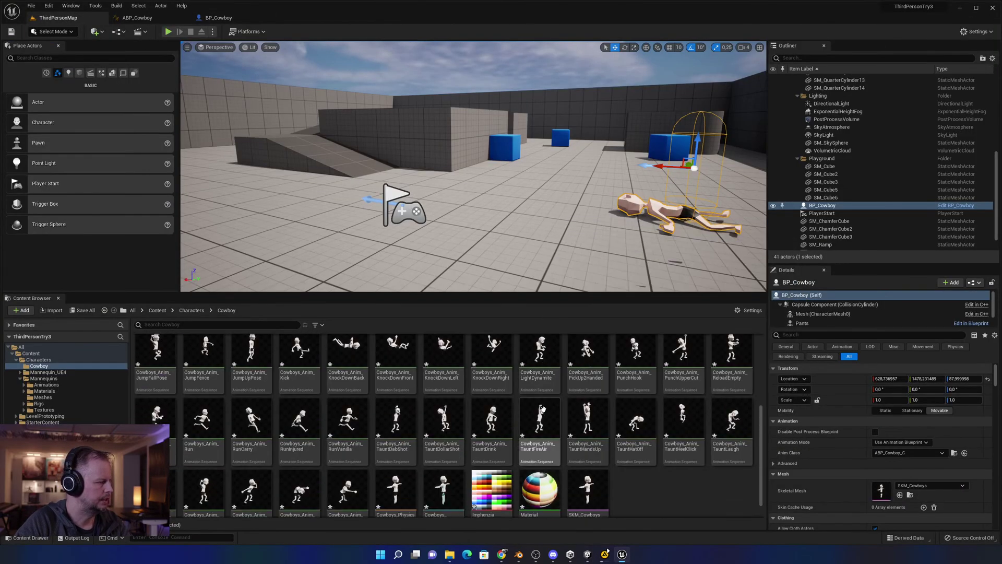
pyautogui.hotkey('alt', 'Tab')
pyautogui.hotkey('alt', 'Tab')
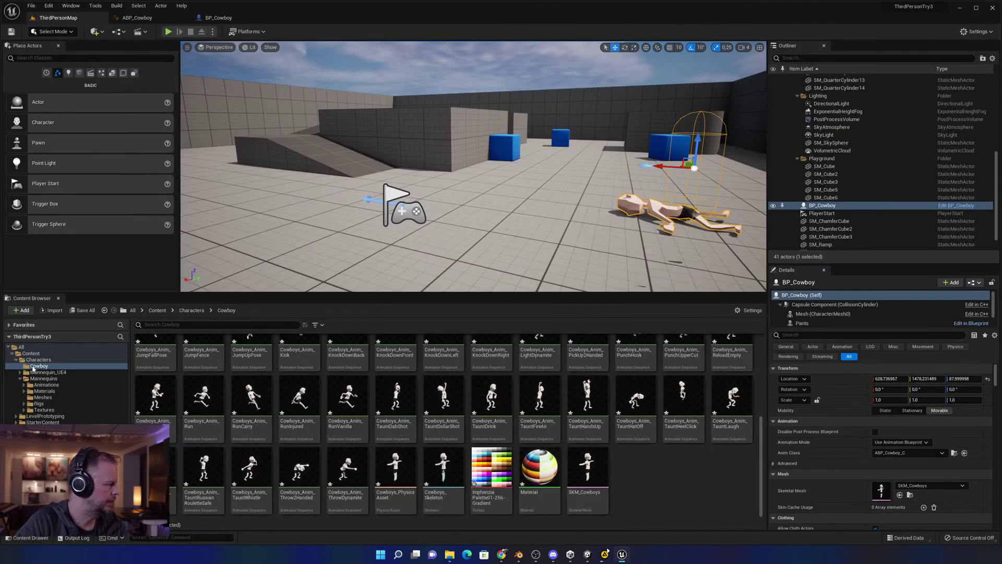
pyautogui.rightClick(32, 368)
pyautogui.click(85, 189)
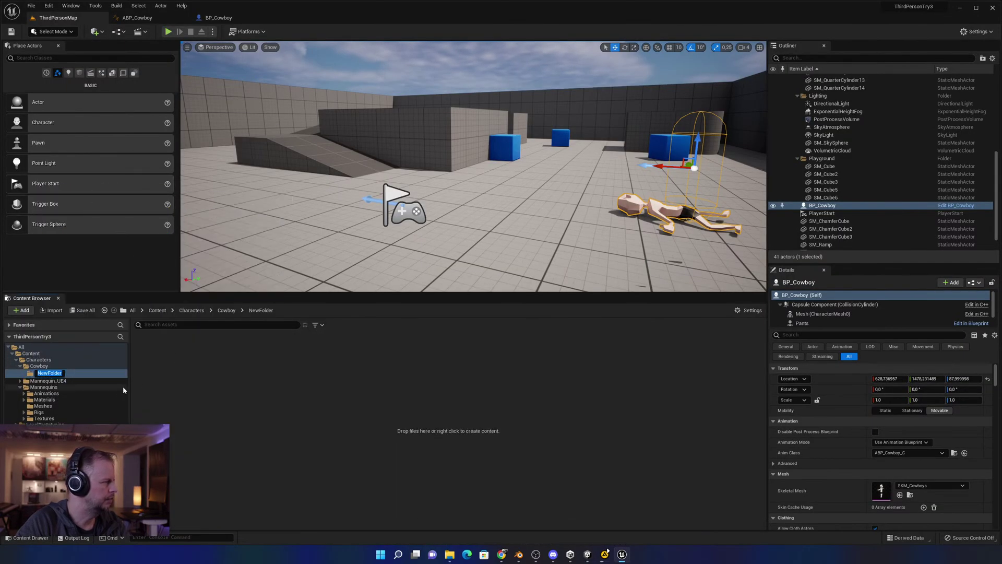
# Import CowboyUnity.fbx from the Exports folder into the Test folder as a skeletal mesh with its animations, applying the options to all.
pyautogui.hotkey('alt', 'Tab')
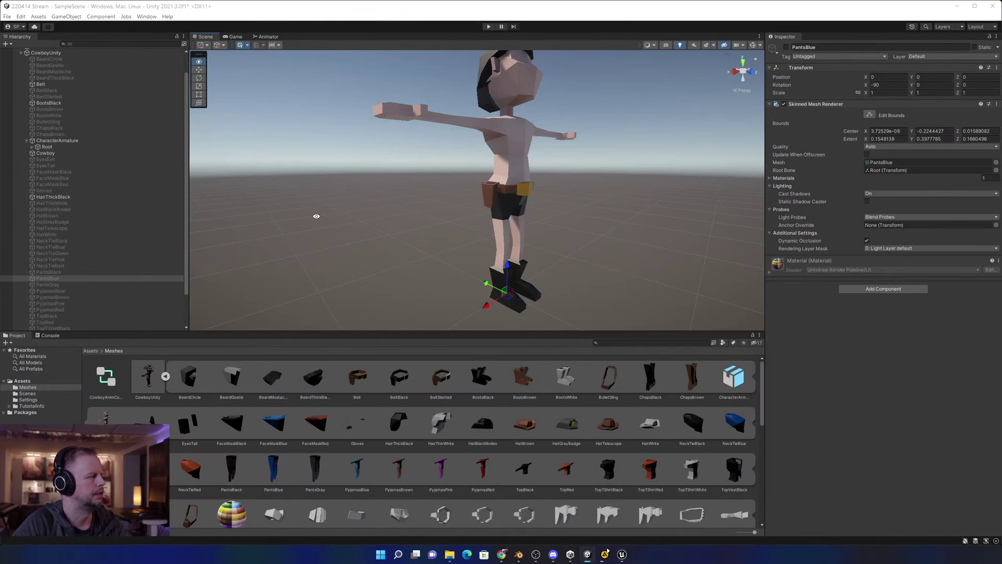
pyautogui.hotkey('alt', 'Tab')
pyautogui.moveTo(284, 138); pyautogui.dragTo(398, 413)
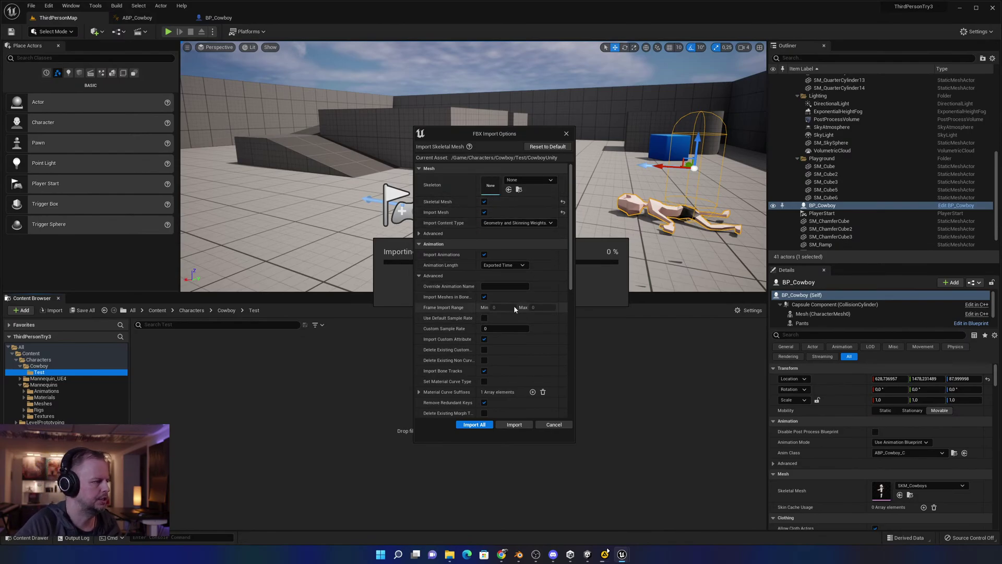
pyautogui.click(475, 424)
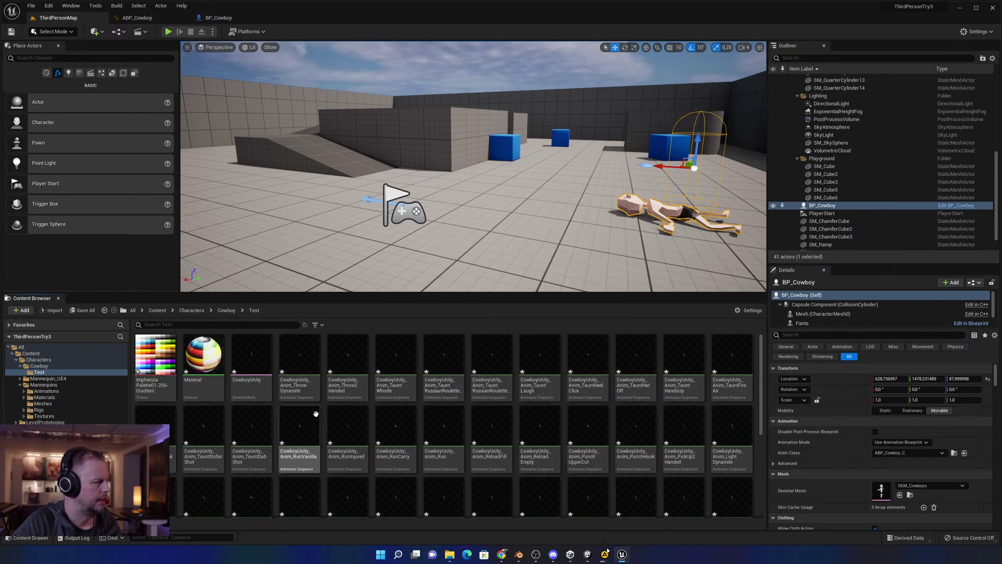
# Look through the imported CowboyUnity skeletal mesh, skeleton and animation assets in the Test folder.
pyautogui.click(253, 353)
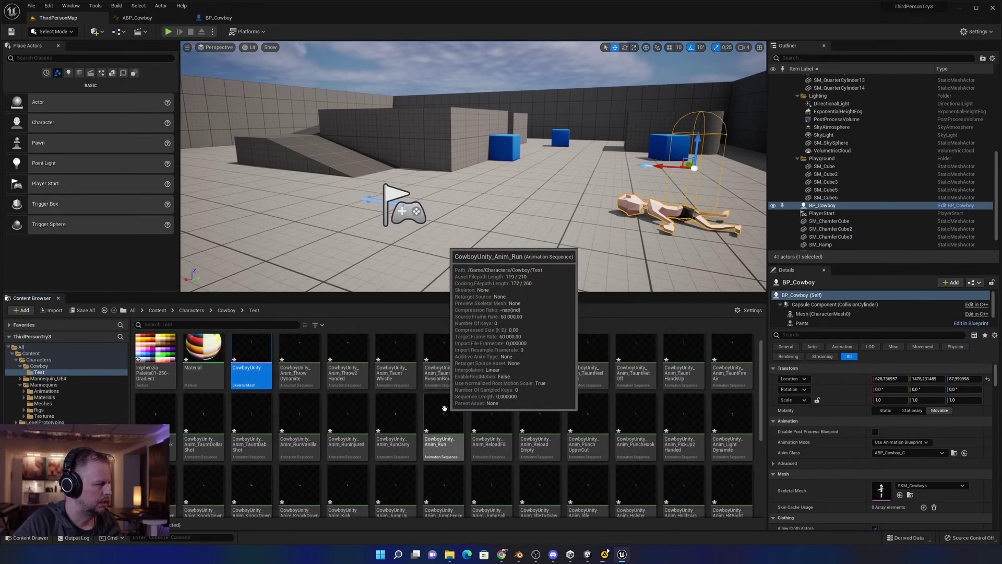
pyautogui.scroll(-5, 252, 354)
pyautogui.click(490, 472)
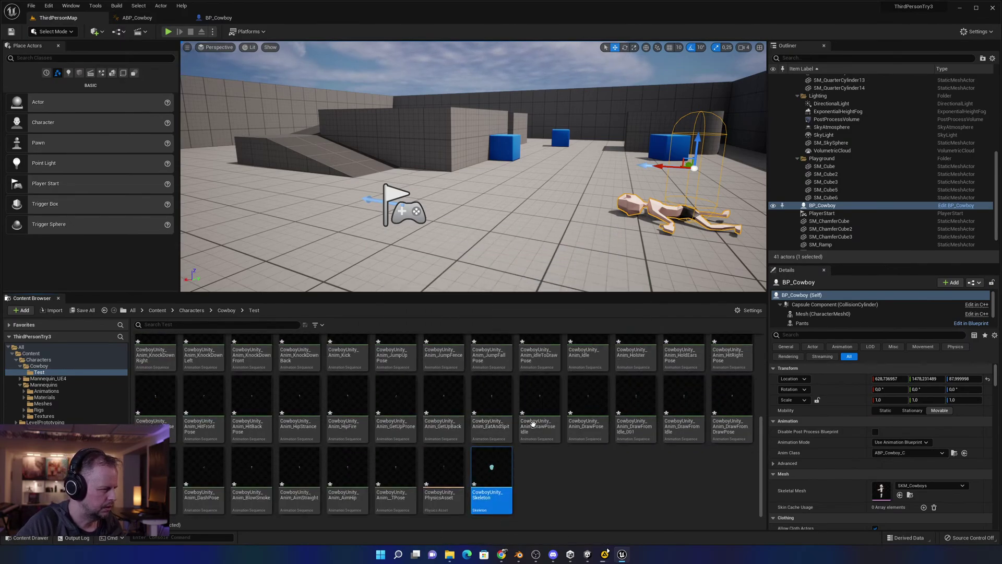
pyautogui.scroll(5, 548, 409)
pyautogui.click(352, 360)
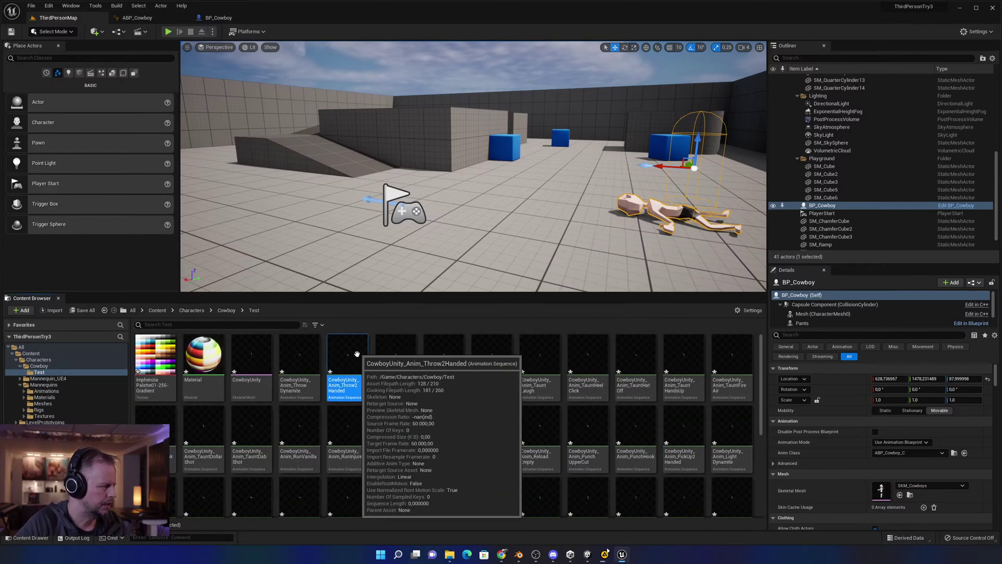
pyautogui.scroll(-5, 577, 454)
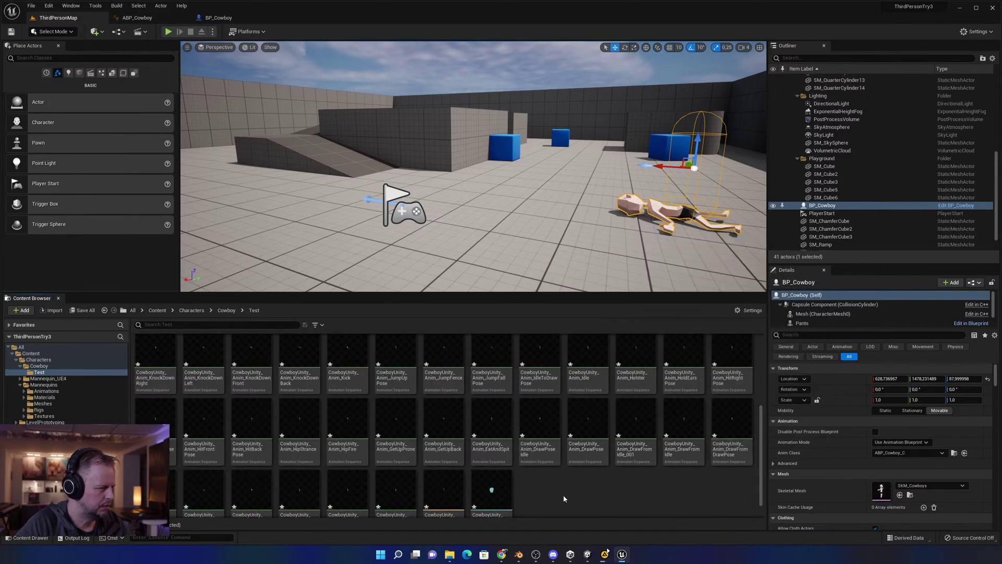
pyautogui.scroll(5, 562, 495)
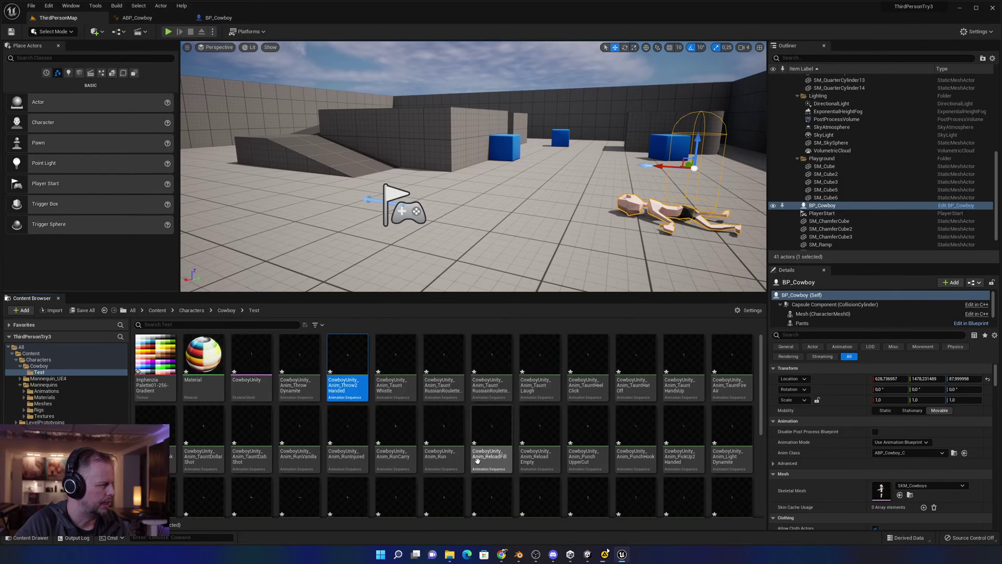
# Open the CowboyUnity skeletal mesh and examine the size of its model in the preview.
pyautogui.doubleClick(251, 358)
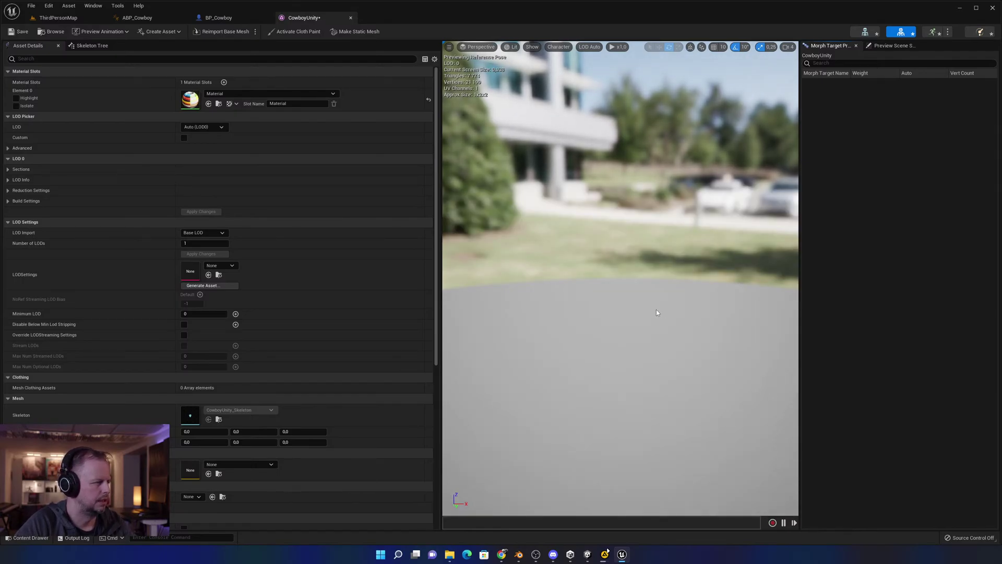
pyautogui.click(623, 279)
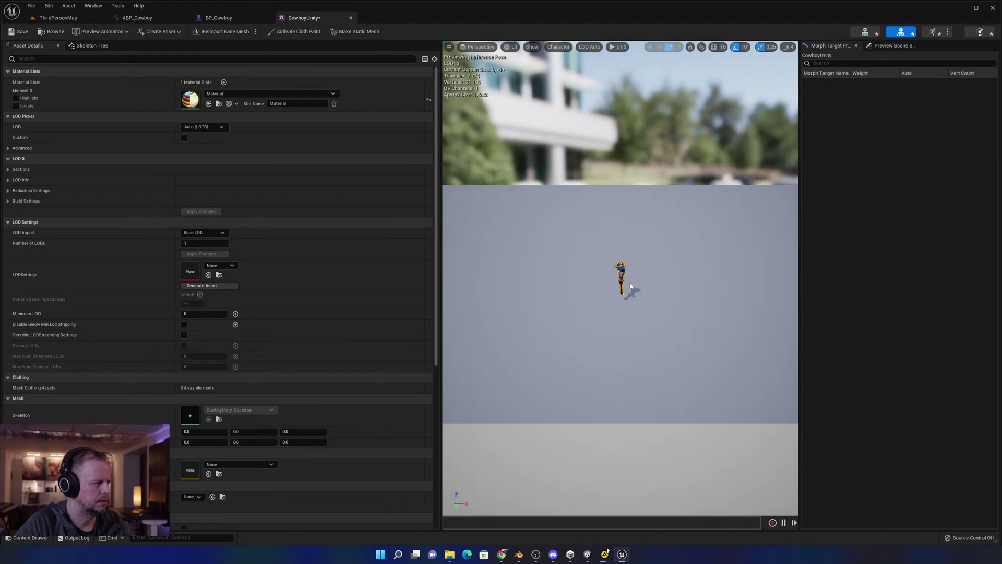
pyautogui.scroll(-5, 630, 283)
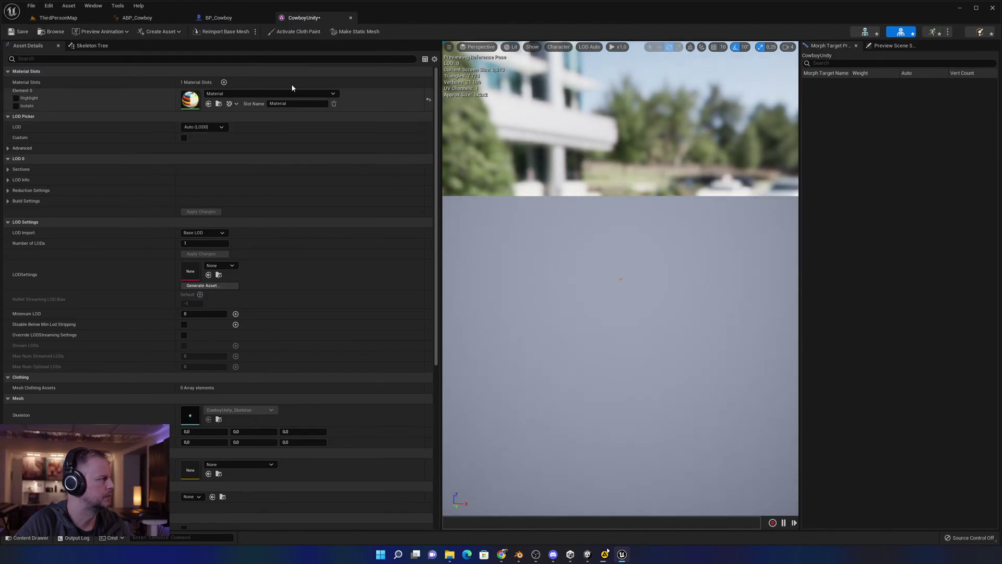
# Check the exported FBX files in the Exports folder and switch to the Cowboys file in Blender.
pyautogui.click(449, 555)
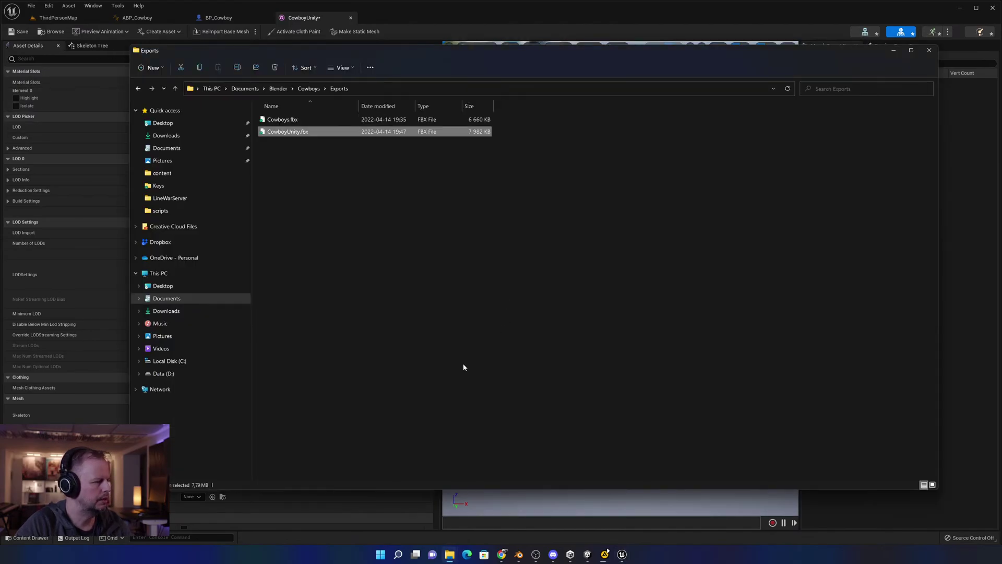
pyautogui.click(430, 191)
pyautogui.click(621, 554)
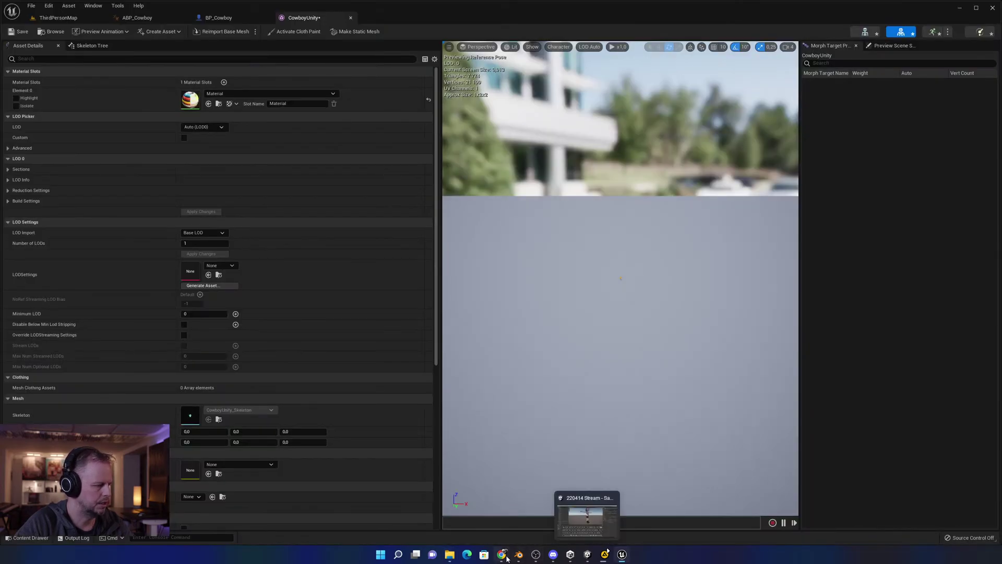
pyautogui.moveTo(518, 554)
pyautogui.click(510, 509)
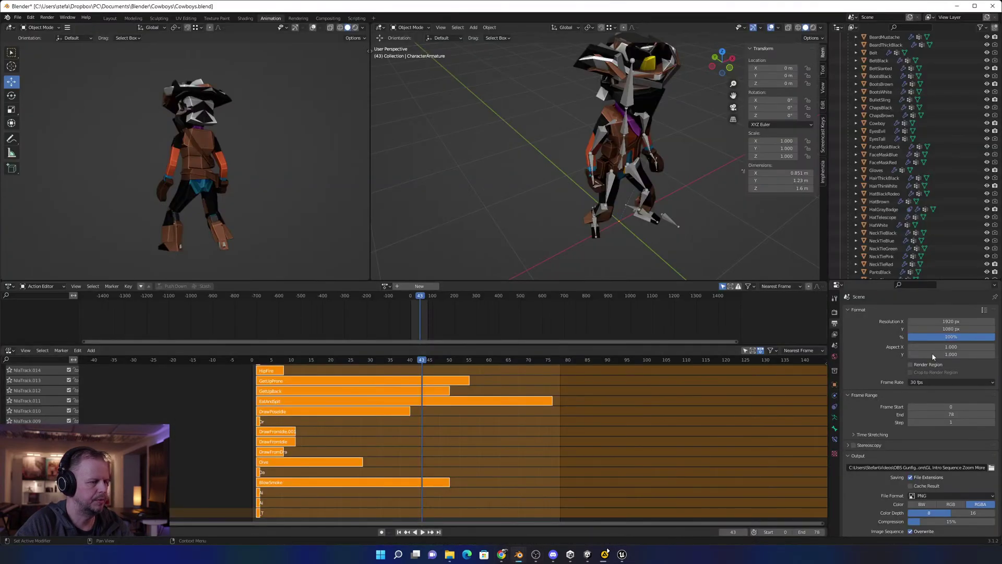
# Select the character armature together with all the cowboy's meshes in Object Mode.
pyautogui.press('Tab')
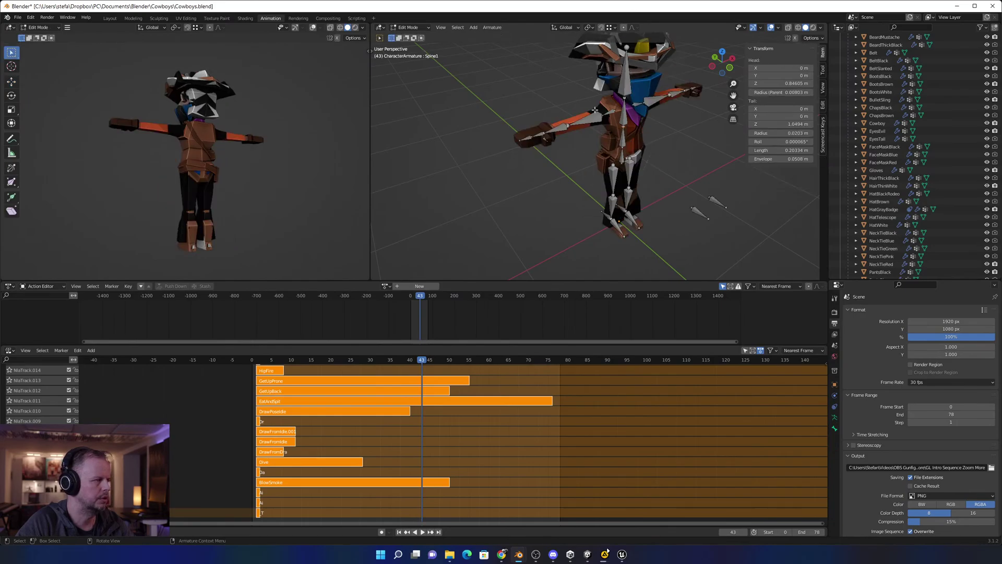
pyautogui.hotkey('ctrl', 'Tab')
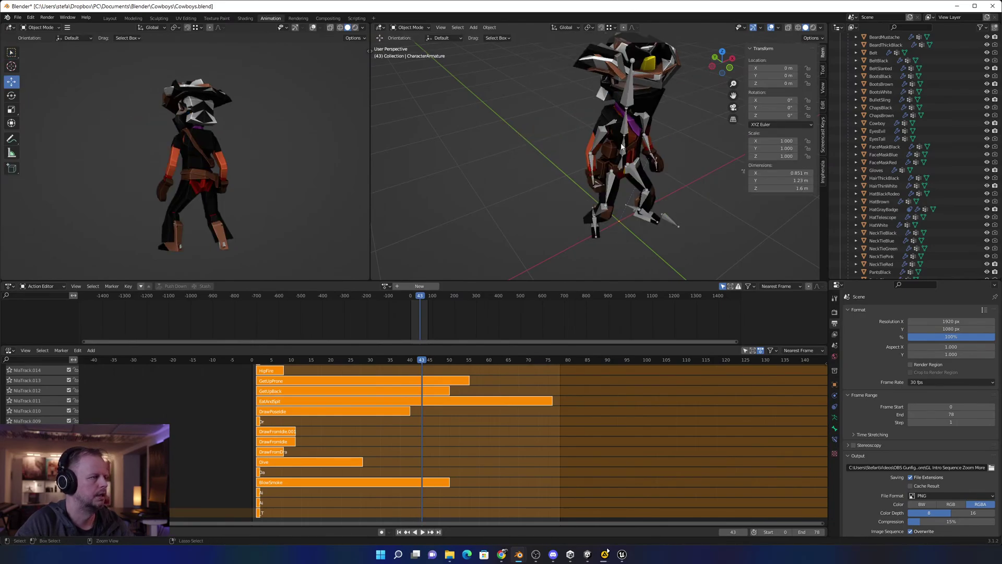
pyautogui.hotkey('ctrl', 'Tab')
pyautogui.moveTo(568, 35); pyautogui.dragTo(694, 258)
pyautogui.scroll(-5, 640, 206)
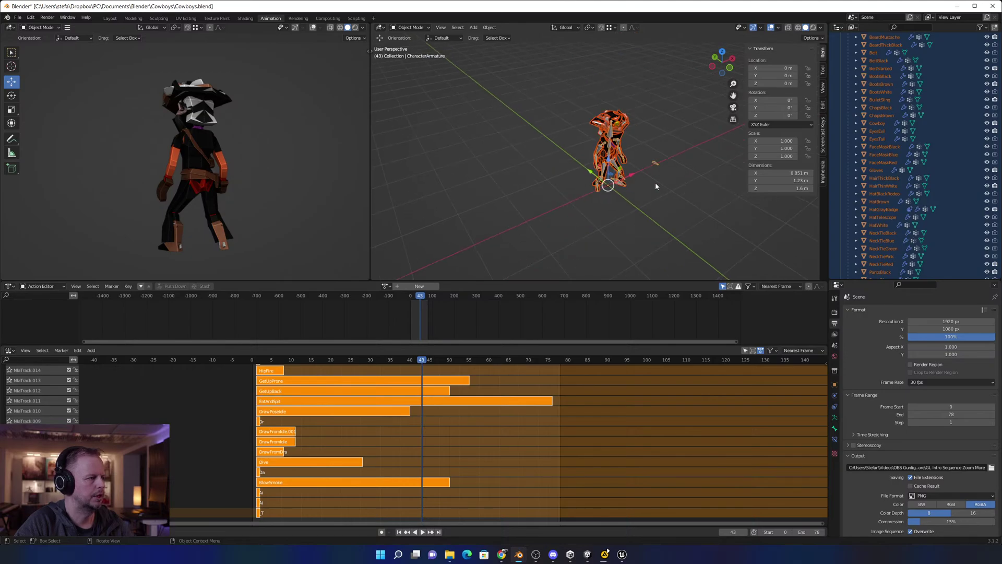
pyautogui.click(18, 16)
pyautogui.moveTo(42, 130)
pyautogui.click(117, 201)
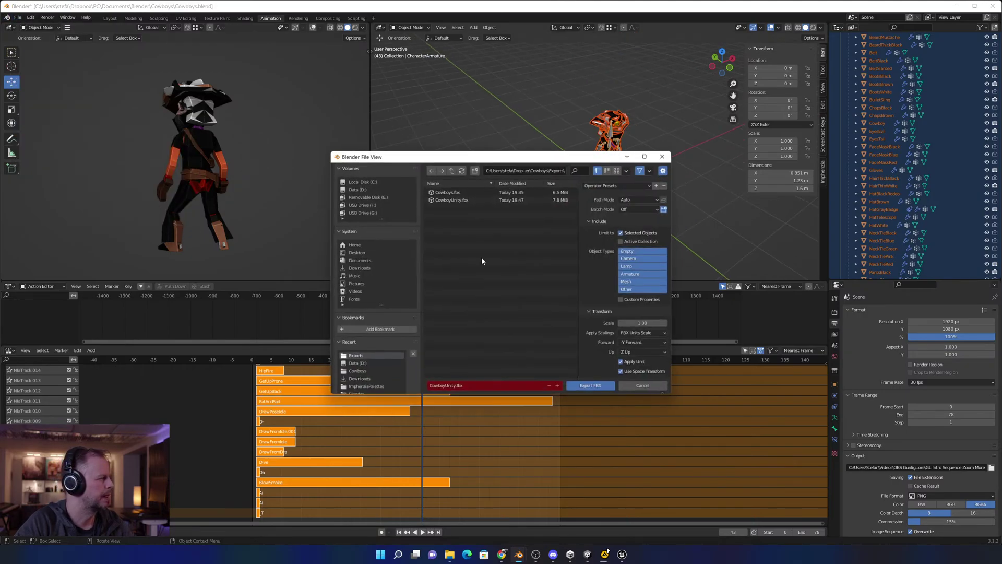
pyautogui.click(645, 334)
pyautogui.click(650, 343)
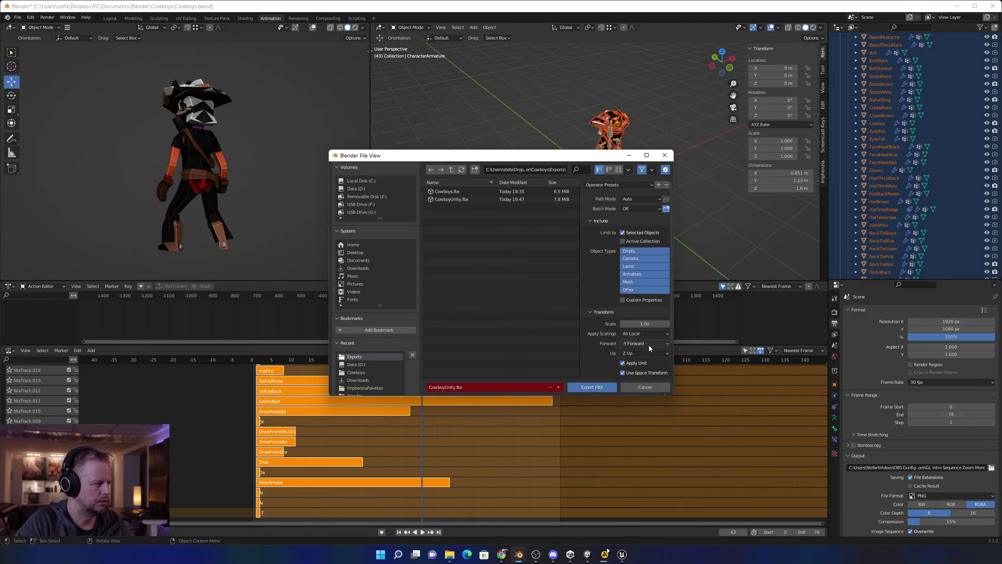
pyautogui.click(654, 343)
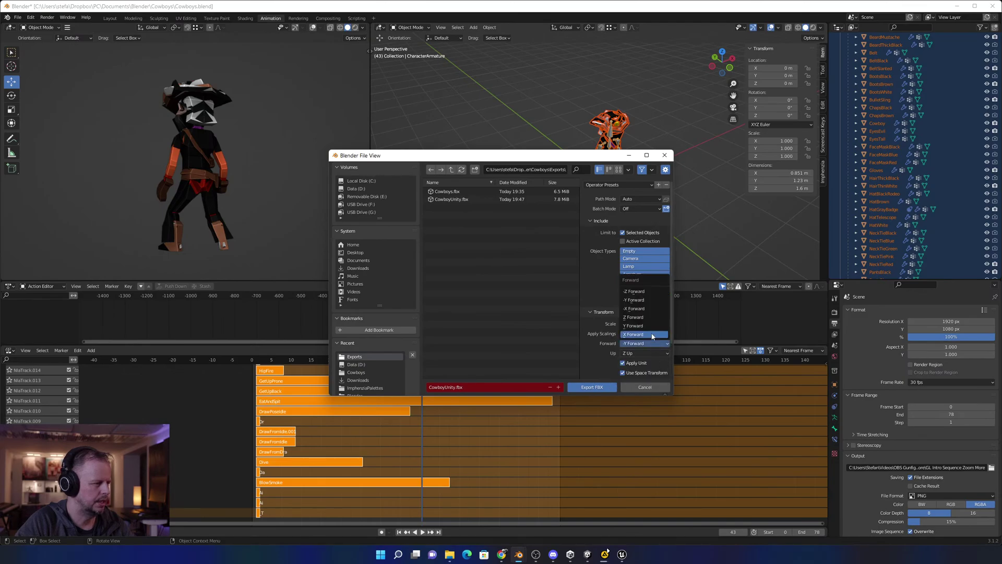
pyautogui.click(641, 334)
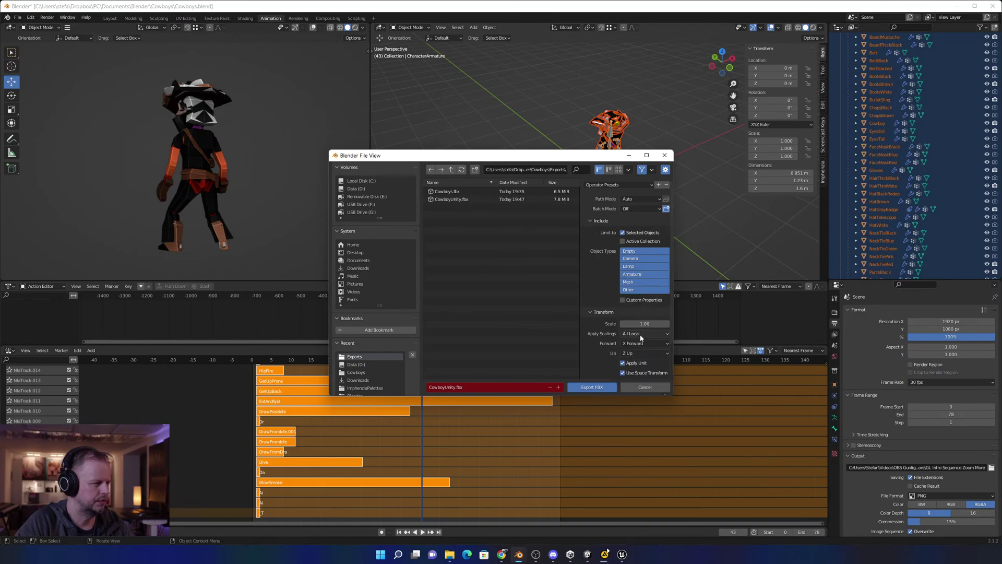
pyautogui.click(649, 355)
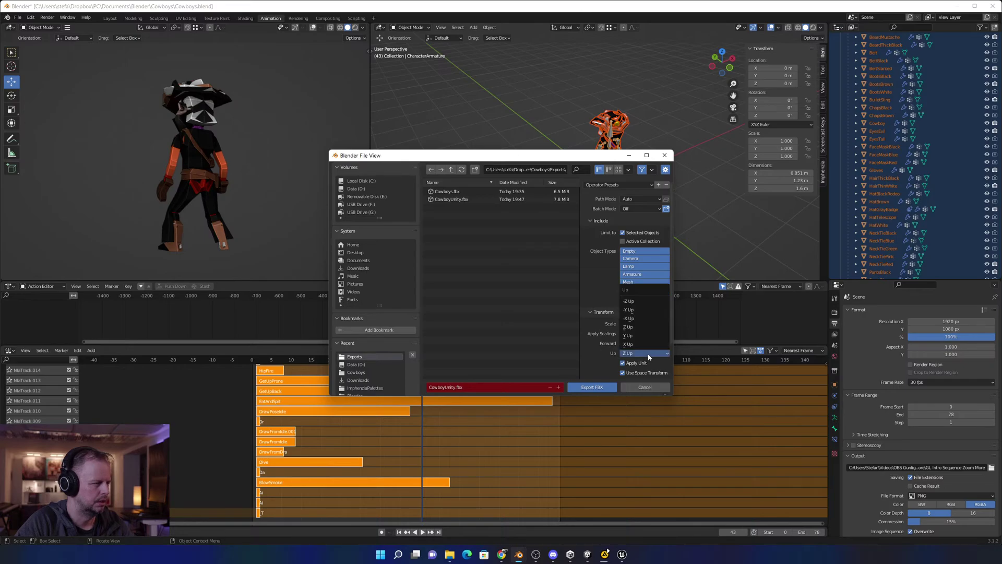
pyautogui.click(651, 386)
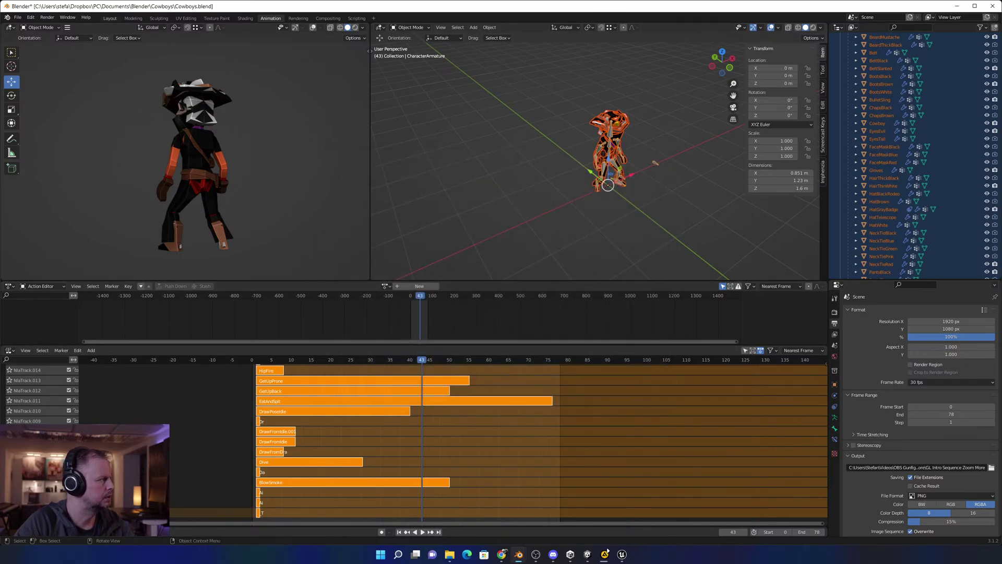
# Start an FBX export of the selected cowboy armature and meshes with the axes set to X Forward and Y Up.
pyautogui.click(17, 17)
pyautogui.moveTo(55, 134)
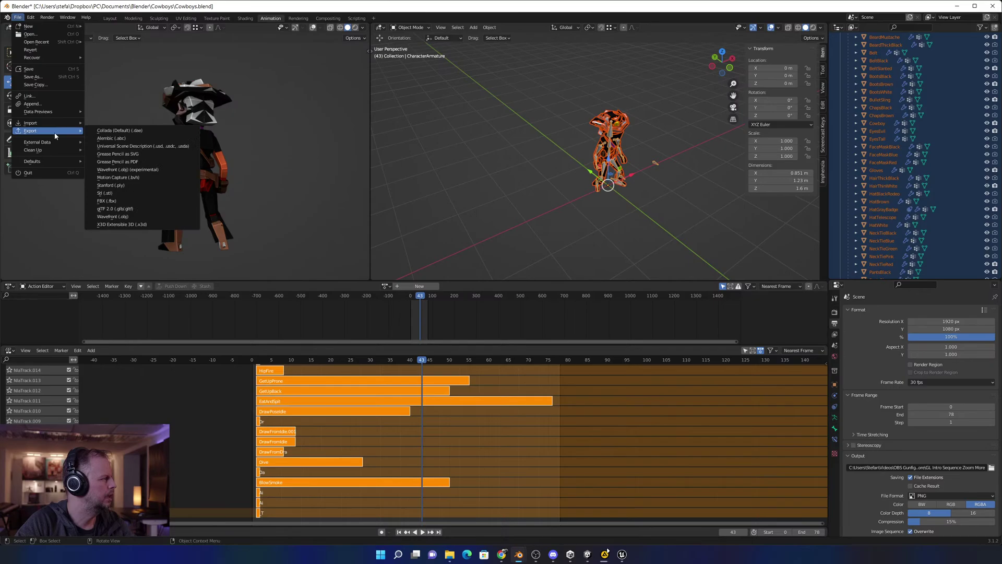
pyautogui.click(136, 201)
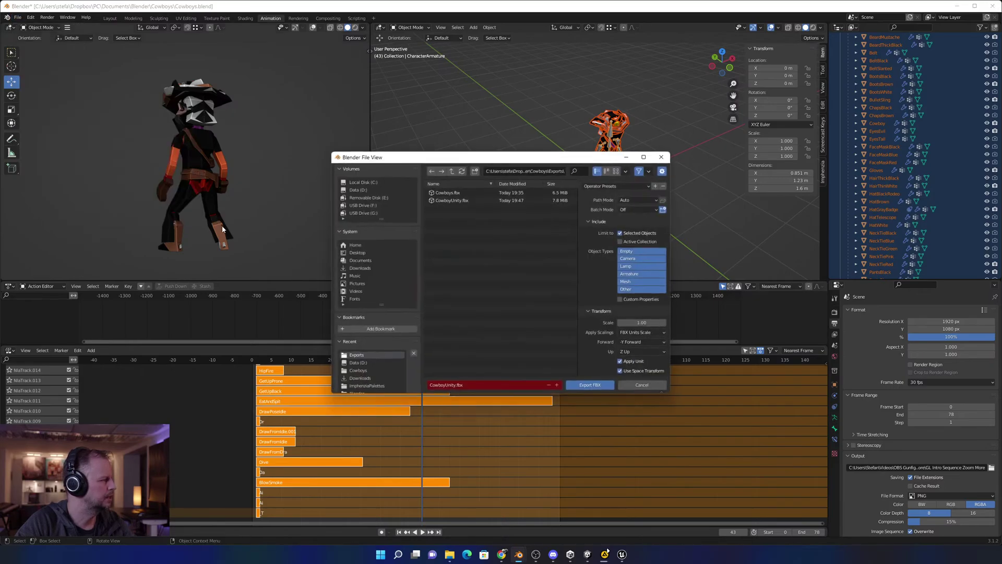
pyautogui.click(646, 343)
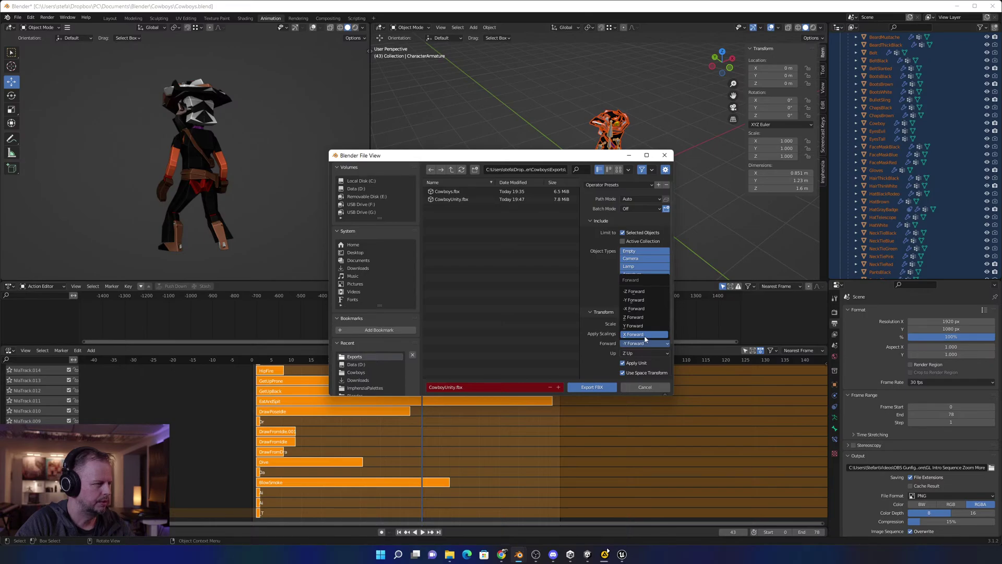
pyautogui.click(645, 334)
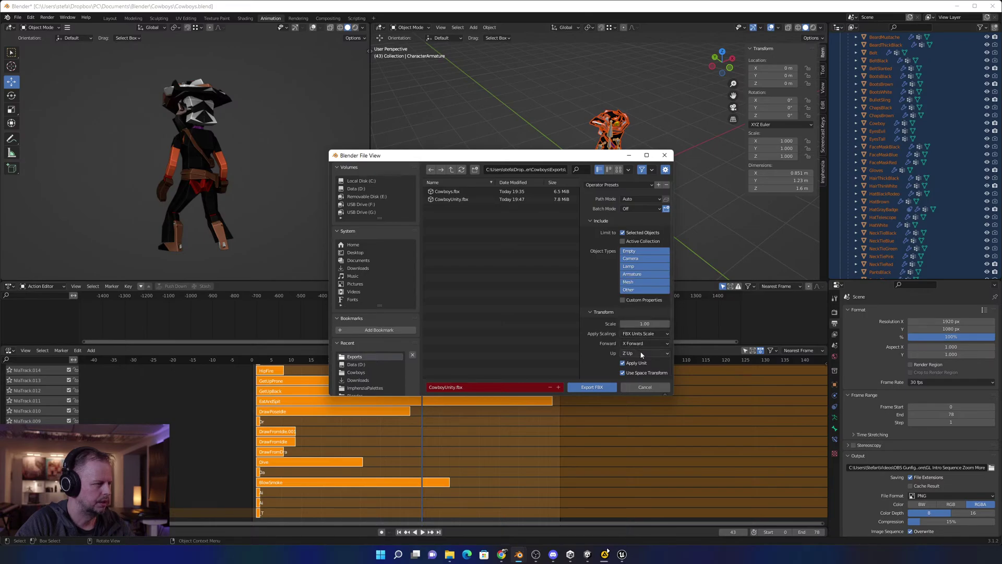
pyautogui.click(643, 354)
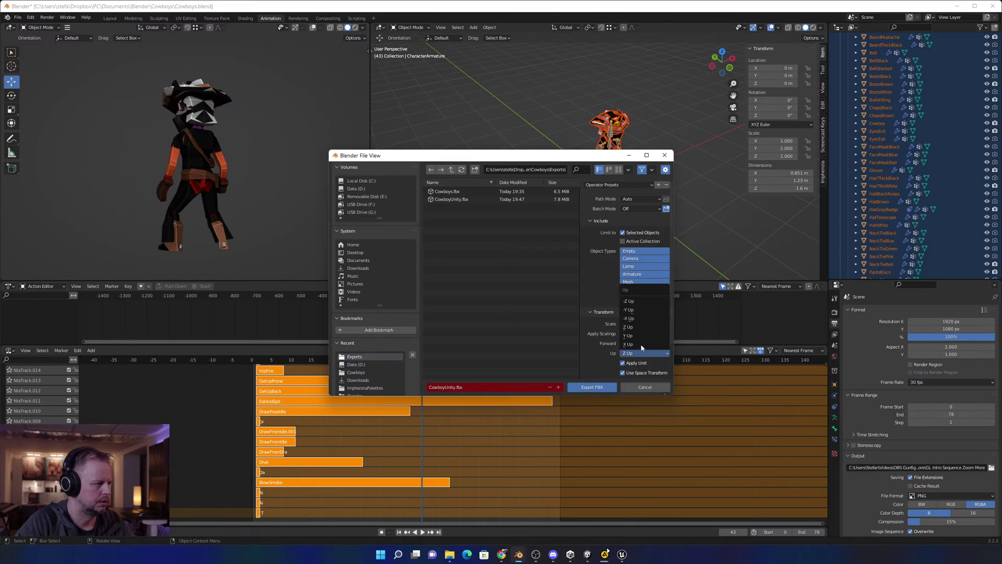
pyautogui.click(635, 335)
# Name the file CowboyAll.fbx and export it to the Exports folder.
pyautogui.click(464, 389)
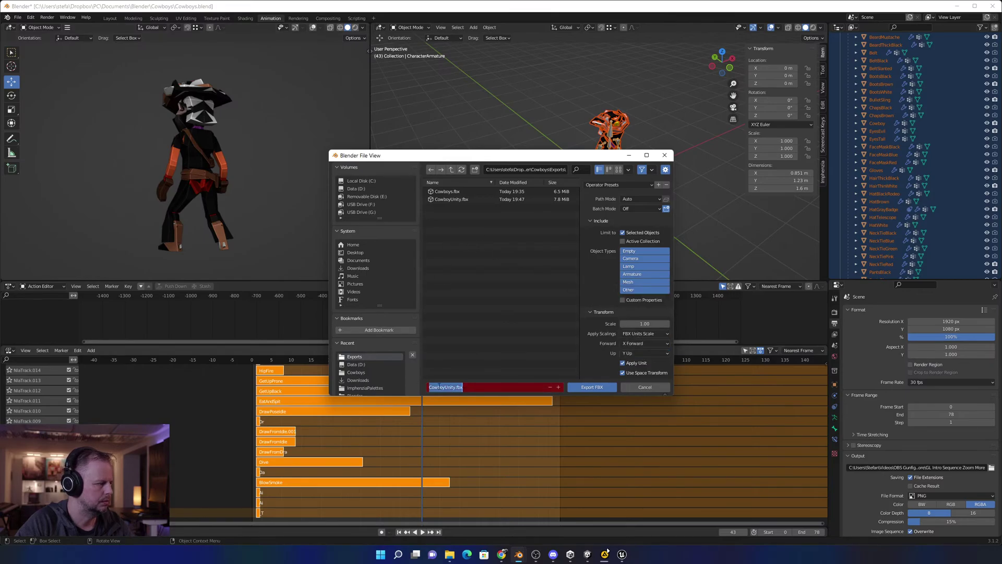
pyautogui.moveTo(445, 387); pyautogui.dragTo(453, 387)
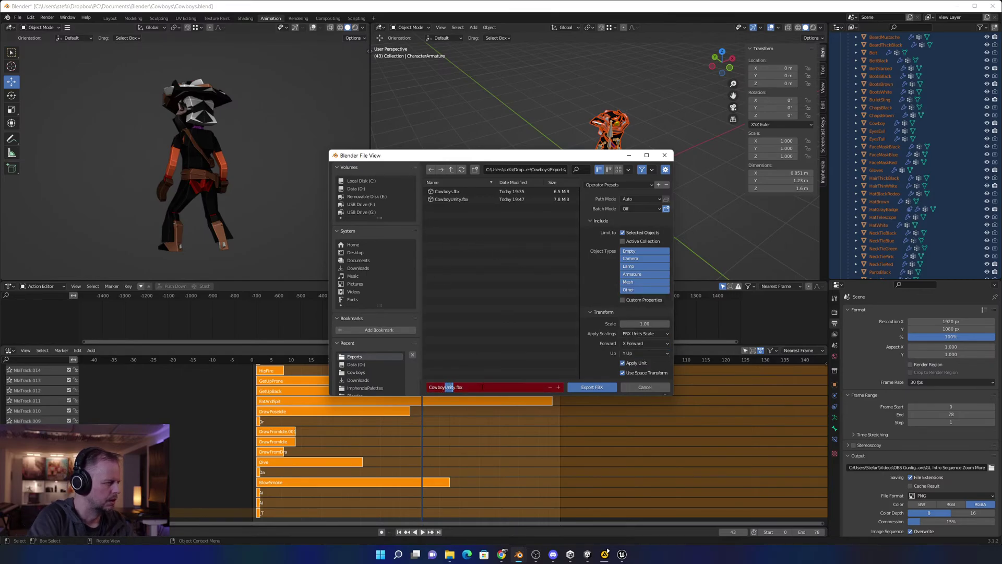
pyautogui.write('All')
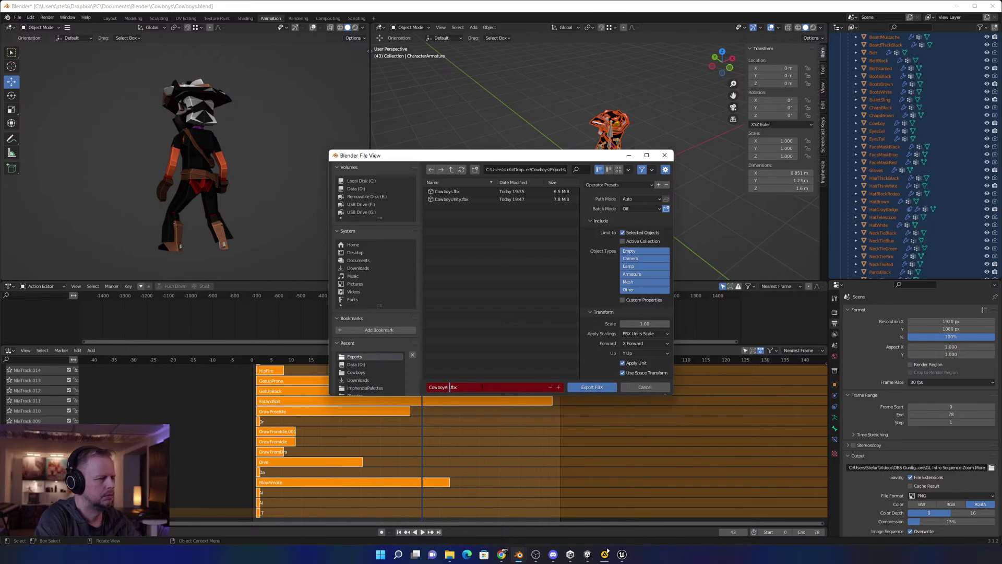
pyautogui.click(595, 386)
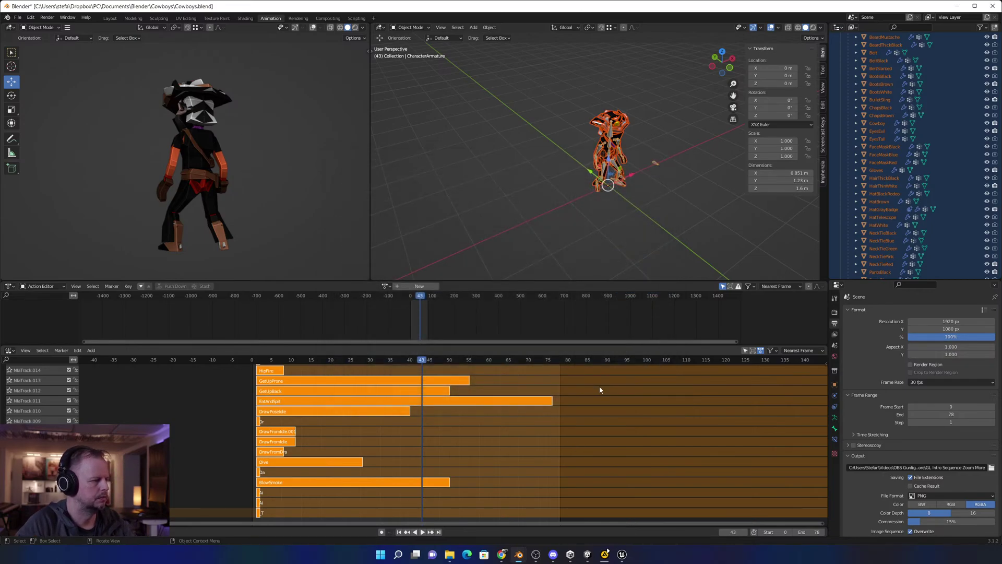
# Switch to Unreal Editor, close the CowboyUnity mesh editor and return to the ThirdPersonMap level.
pyautogui.hotkey('alt', 'Tab')
pyautogui.hotkey('alt', 'Tab')
pyautogui.hotkey('alt', 'Tab')
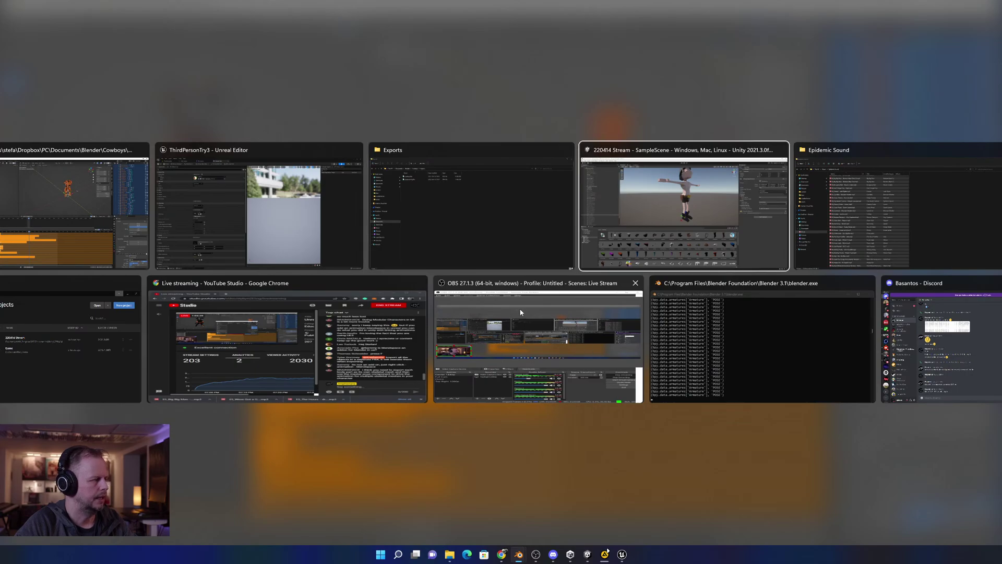
pyautogui.hotkey('alt', 'shift', 'Tab')
pyautogui.hotkey('alt', 'shift', 'Tab')
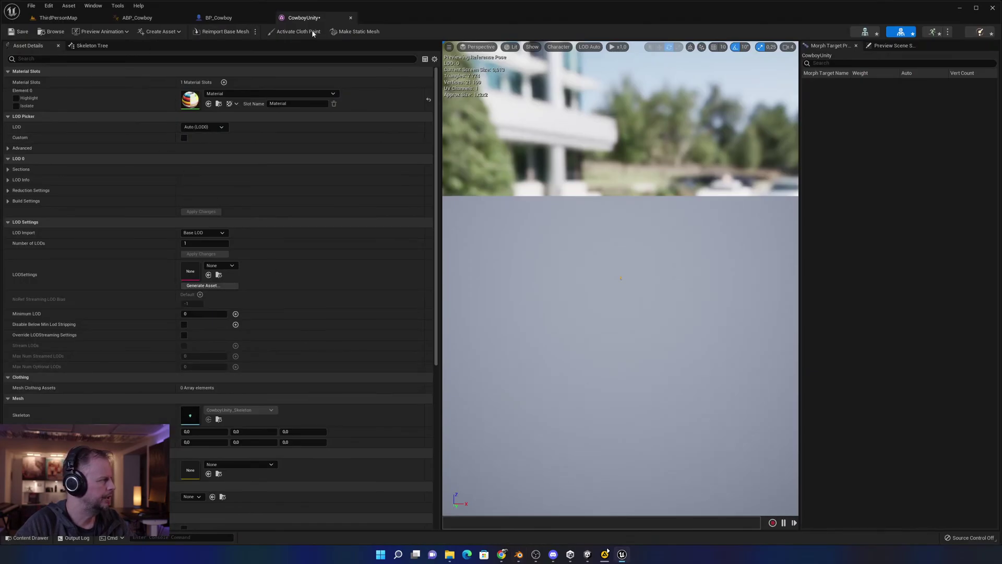
pyautogui.click(350, 18)
pyautogui.click(81, 19)
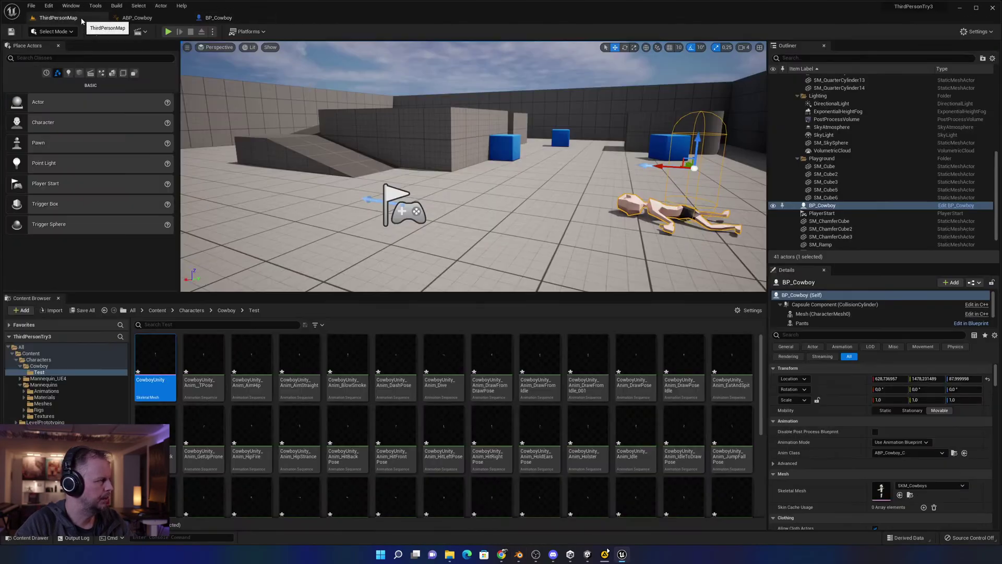
# Force delete all the CowboyUnity assets, including the material and palette texture, from the Test folder.
pyautogui.scroll(-5, 369, 412)
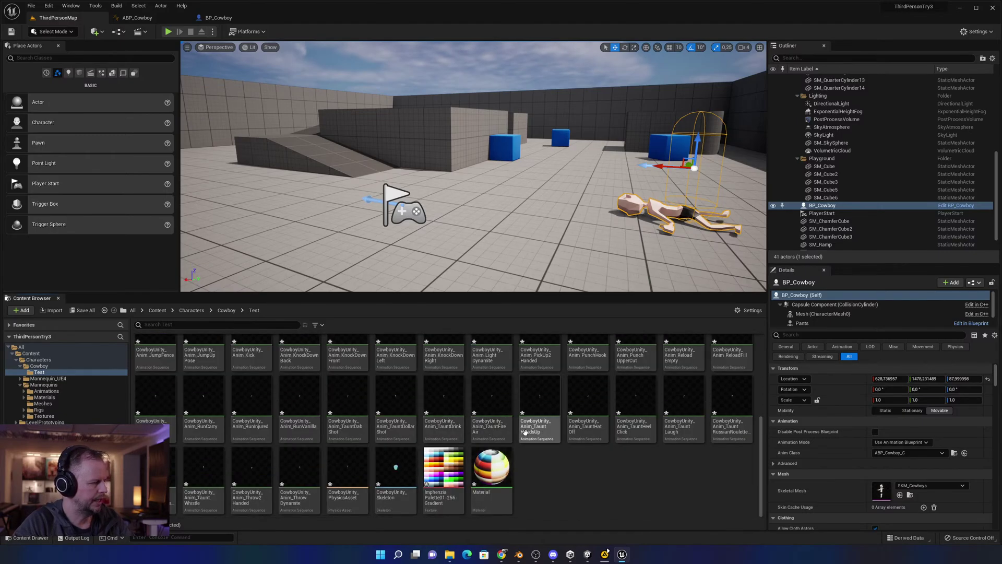
pyautogui.hotkey('ctrl', 'a')
pyautogui.press('Delete')
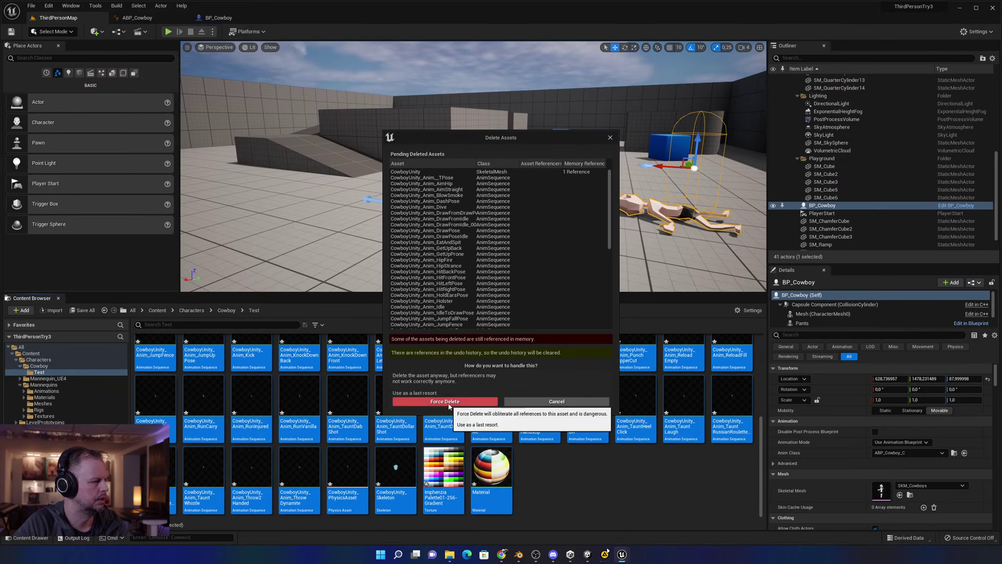
pyautogui.click(447, 402)
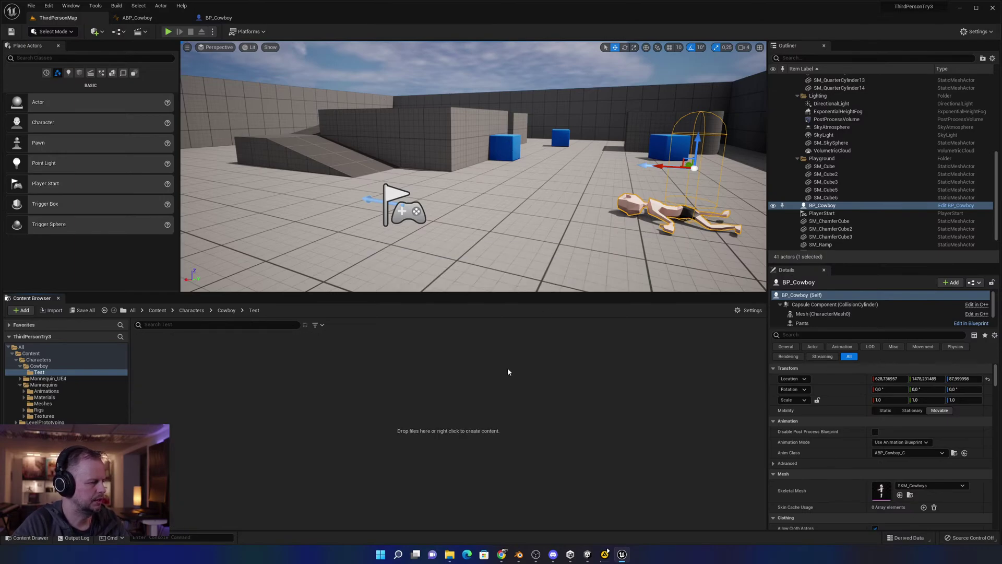
# Import CowboyAll.fbx from the Exports folder into the Test folder as a skeletal mesh with animations, using Import All.
pyautogui.press('super+Tab')
pyautogui.click(505, 258)
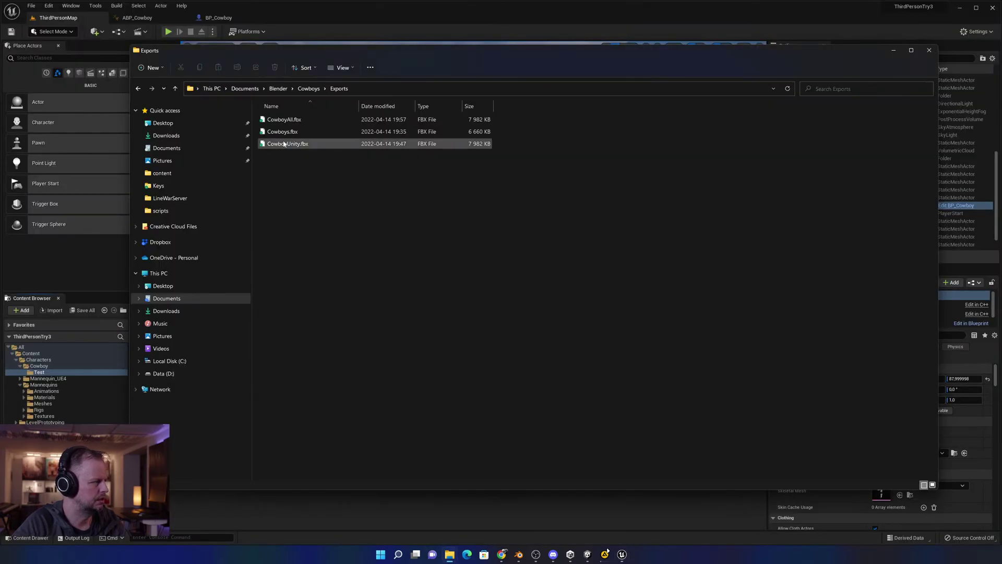
pyautogui.moveTo(276, 121); pyautogui.dragTo(480, 371)
pyautogui.hotkey('alt', 'Tab')
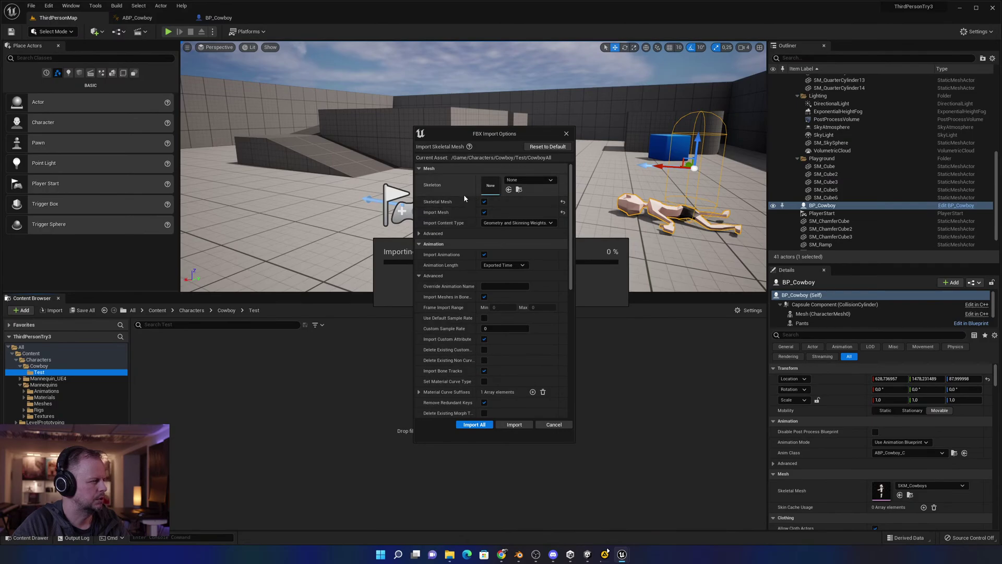
pyautogui.click(473, 425)
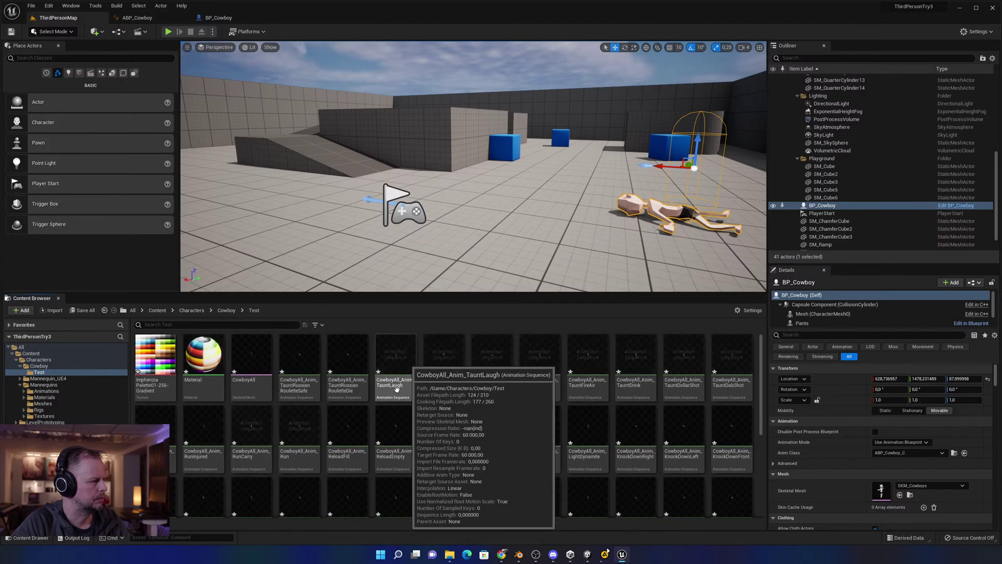
# Open the CowboyAll skeletal mesh, examine the size of its model in the preview, and close the mesh editor.
pyautogui.click(256, 354)
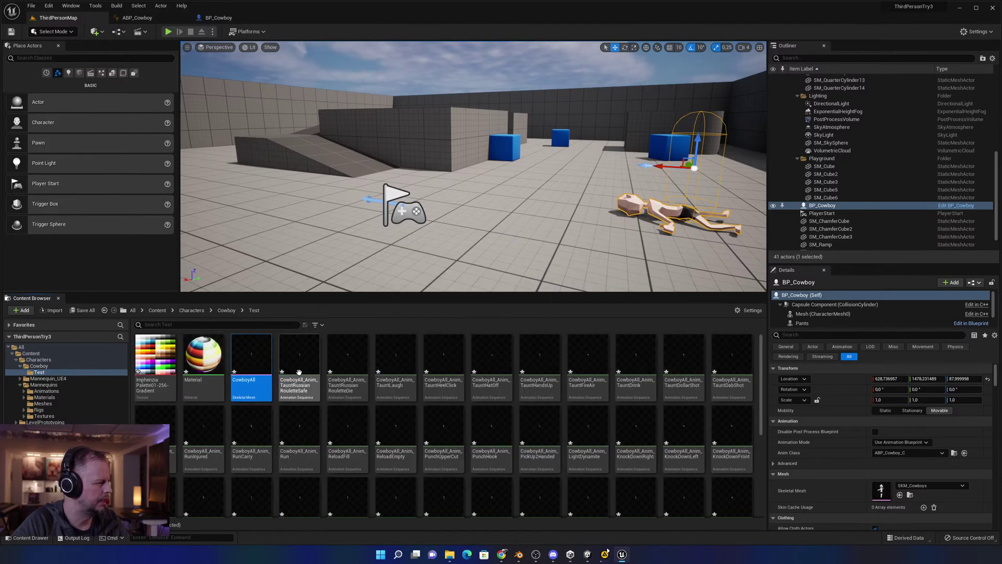
pyautogui.moveTo(256, 354)
pyautogui.mouseDown()
pyautogui.moveTo(494, 246)
pyautogui.moveTo(253, 365)
pyautogui.mouseUp()
pyautogui.doubleClick(257, 351)
pyautogui.scroll(5, 587, 262)
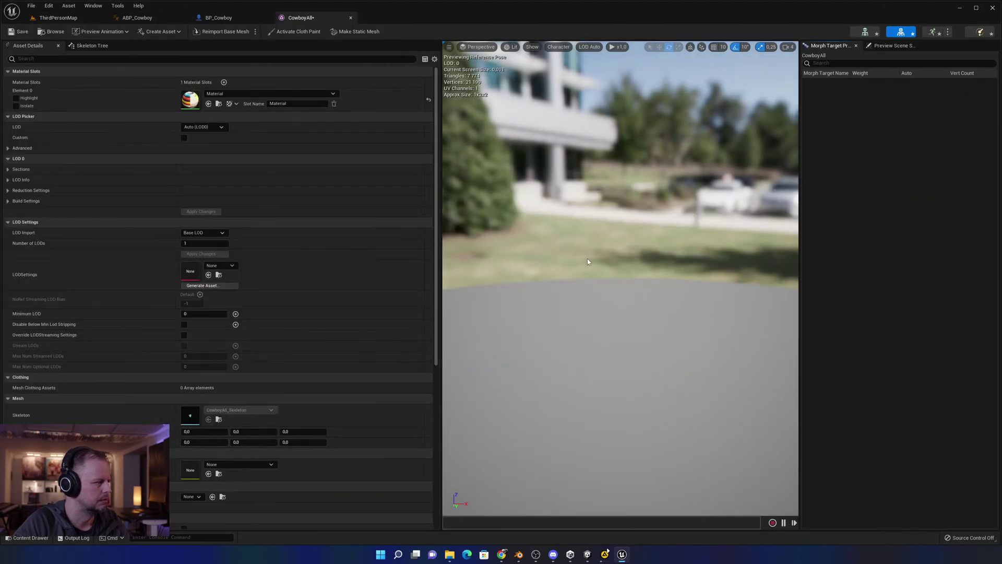
pyautogui.click(617, 269)
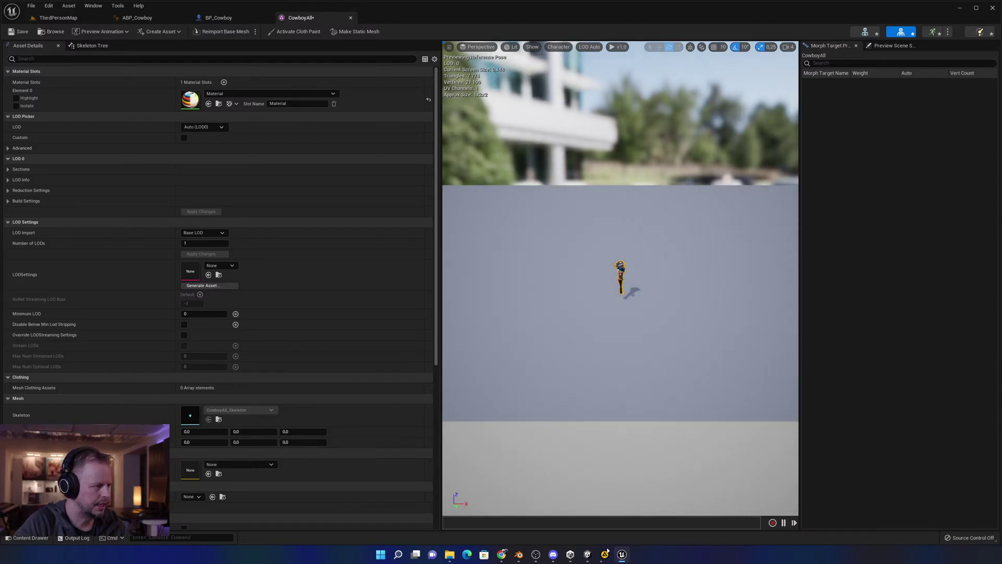
pyautogui.moveTo(637, 264); pyautogui.dragTo(656, 62, button='middle')
pyautogui.scroll(-10, 637, 264)
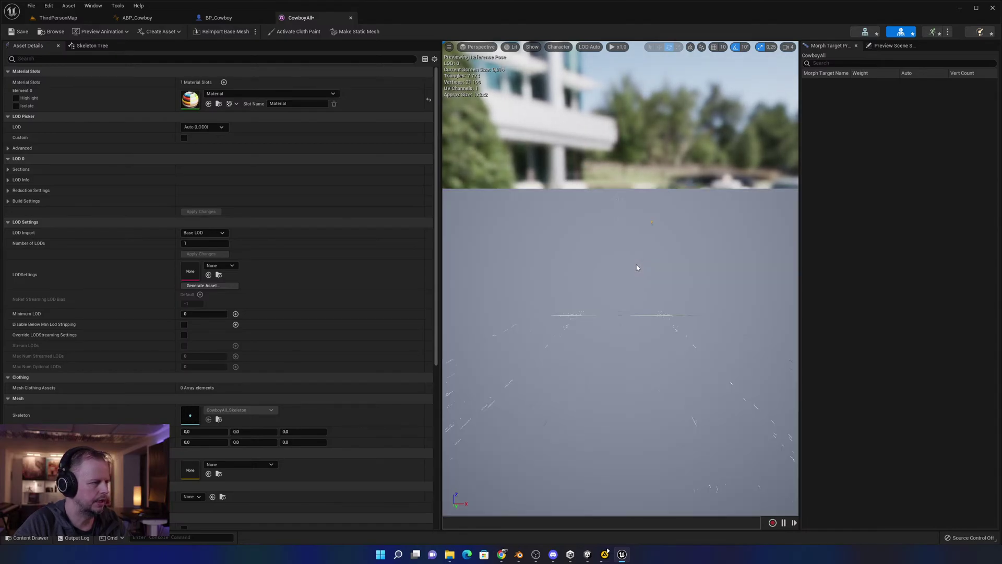
pyautogui.scroll(-5, 634, 263)
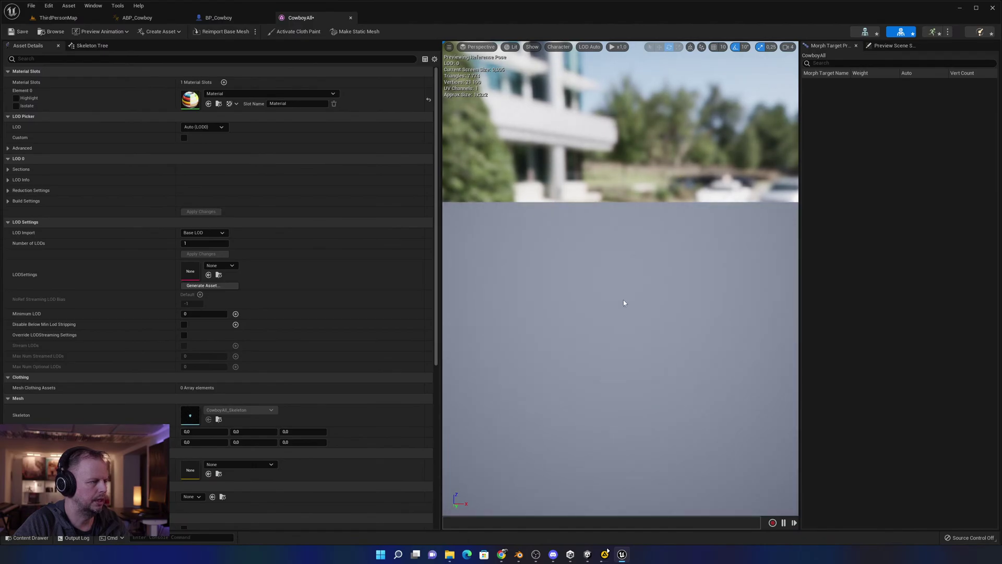
pyautogui.click(350, 18)
# Check the exported FBX files in the Exports folder and minimize Blender to leave that folder in front of Unreal Editor.
pyautogui.click(450, 554)
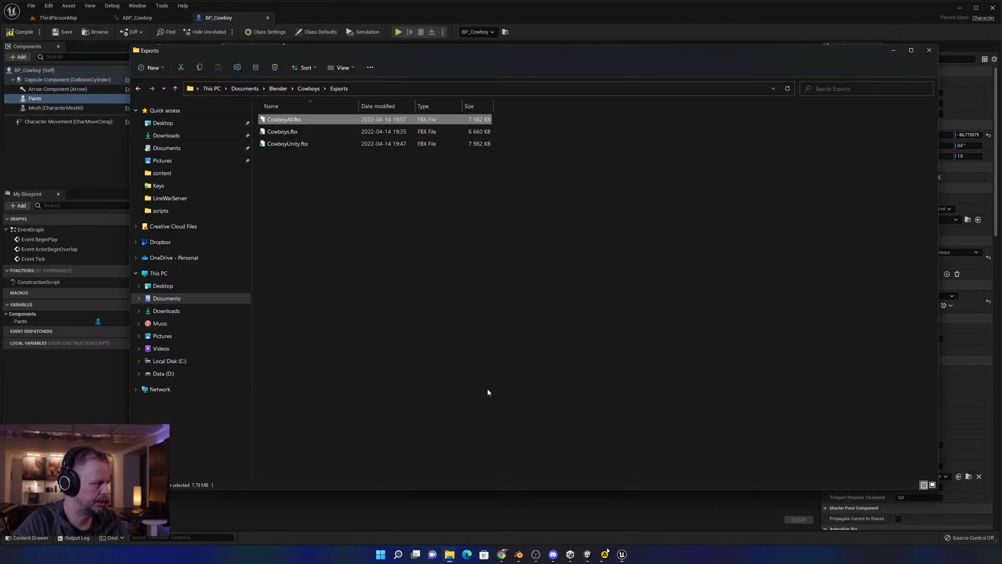
pyautogui.press('super+Tab')
pyautogui.click(490, 264)
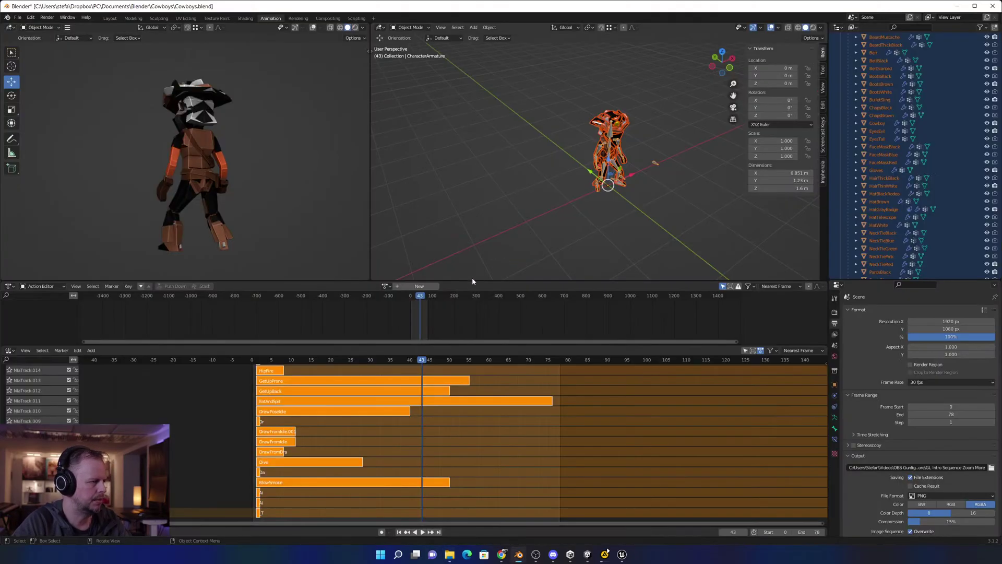
pyautogui.press('super+Tab')
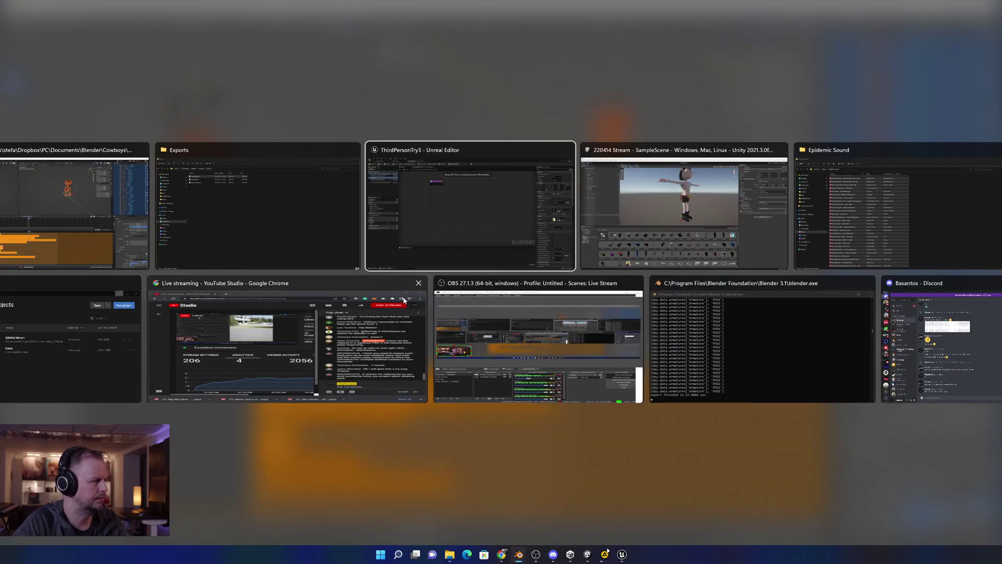
pyautogui.click(359, 257)
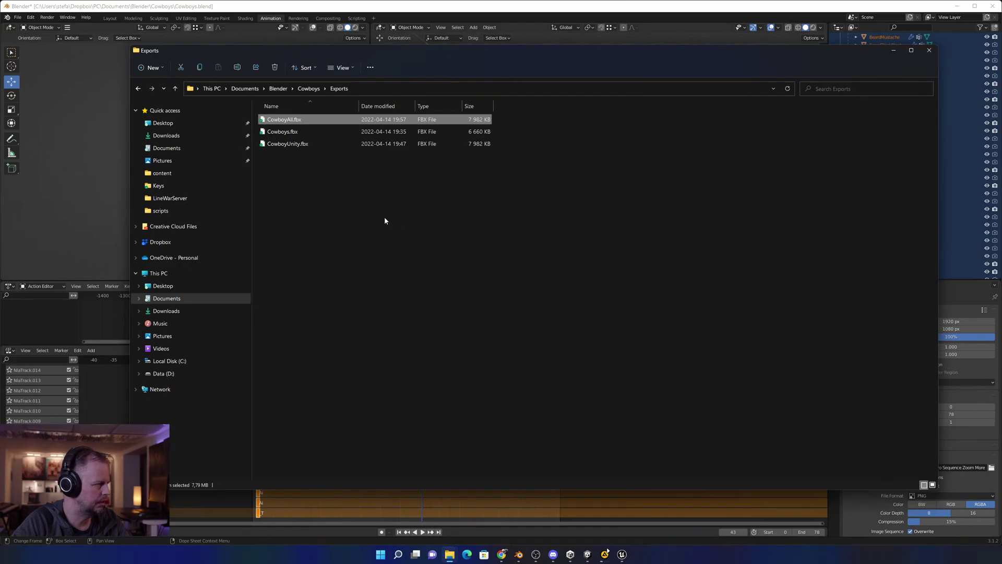
pyautogui.click(99, 216)
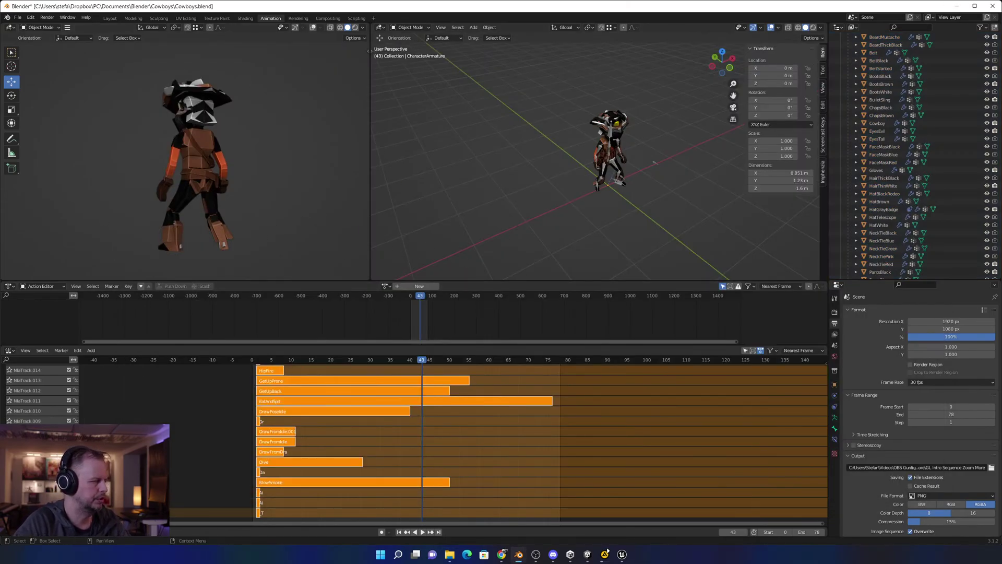
pyautogui.click(957, 5)
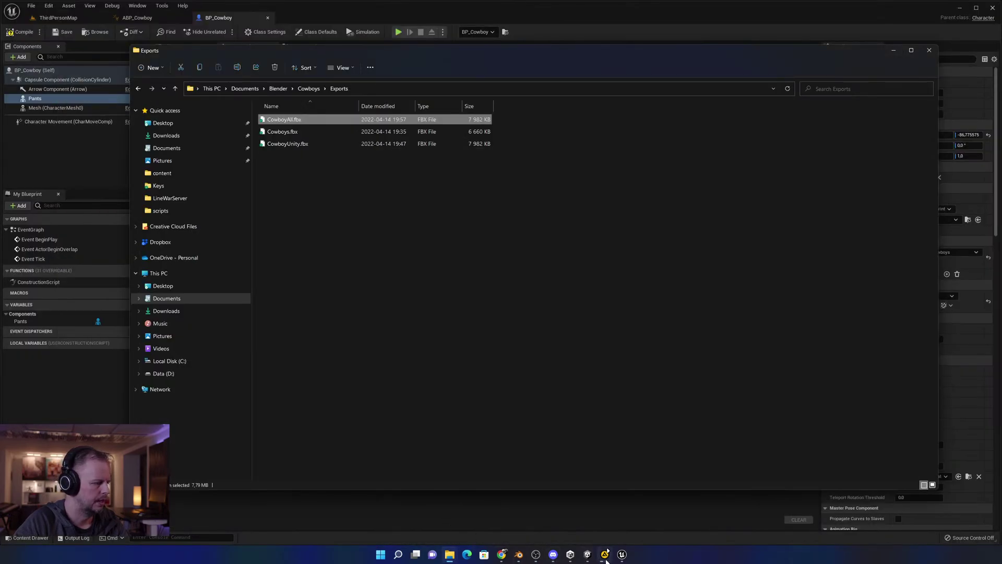
# Return to ThirdPersonMap in Unreal Editor and delete all the CowboyAll assets, material and palette texture from the Test folder.
pyautogui.click(622, 555)
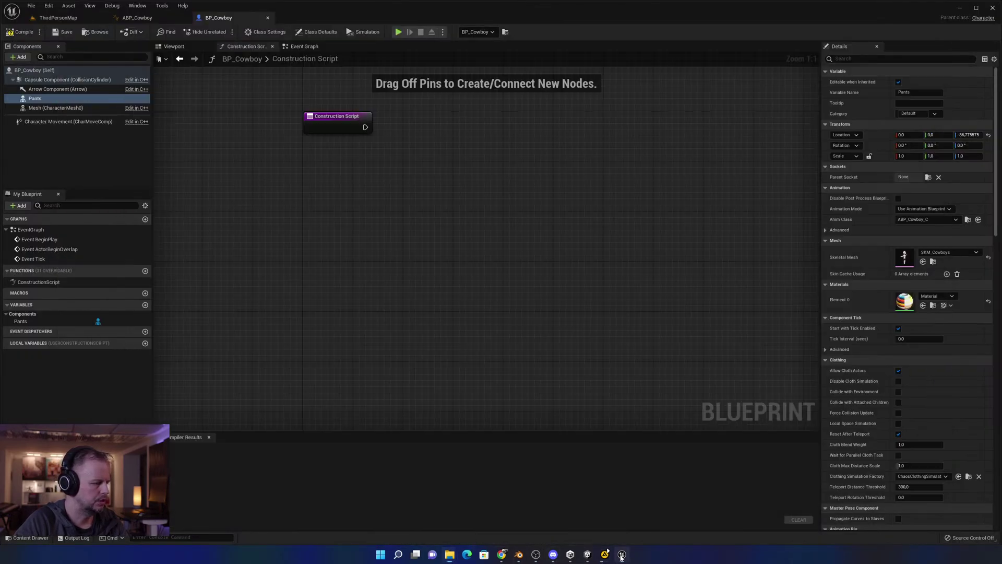
pyautogui.click(583, 556)
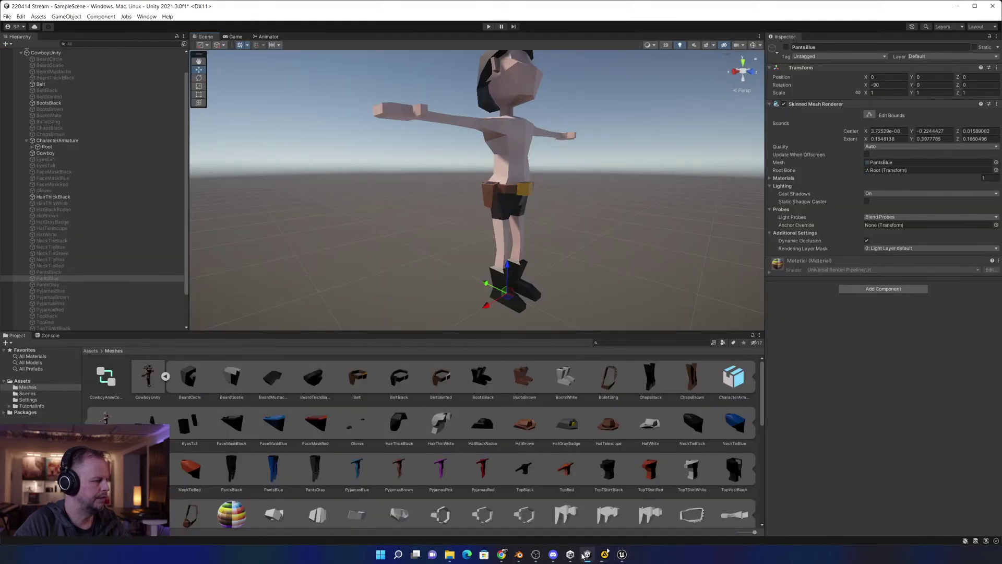
pyautogui.click(621, 555)
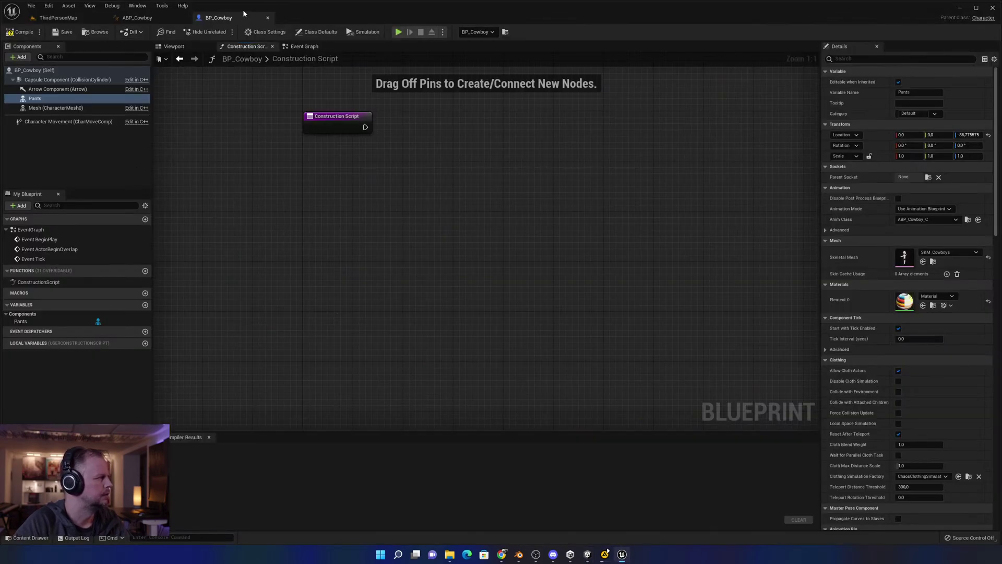
pyautogui.click(137, 18)
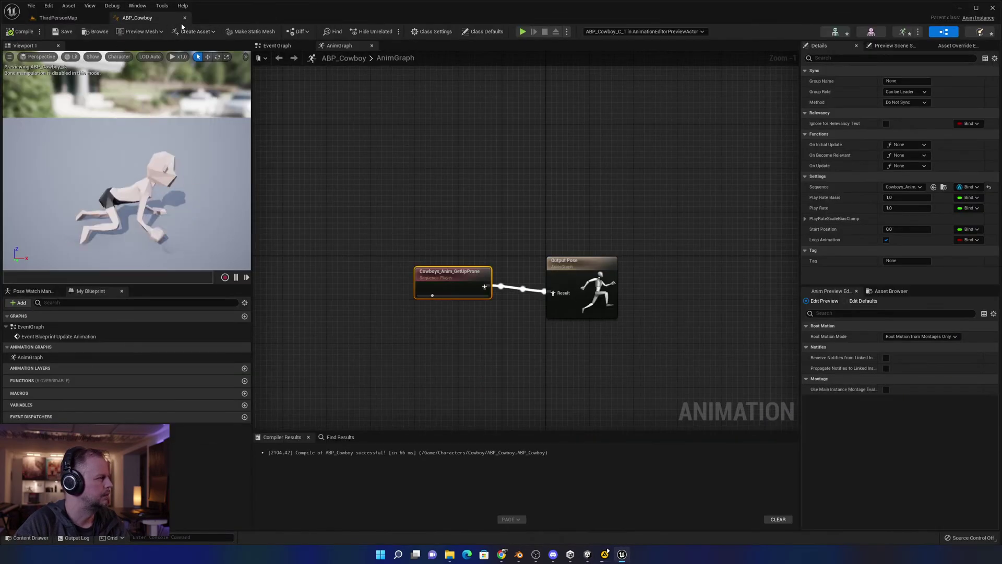
pyautogui.click(60, 19)
pyautogui.click(46, 367)
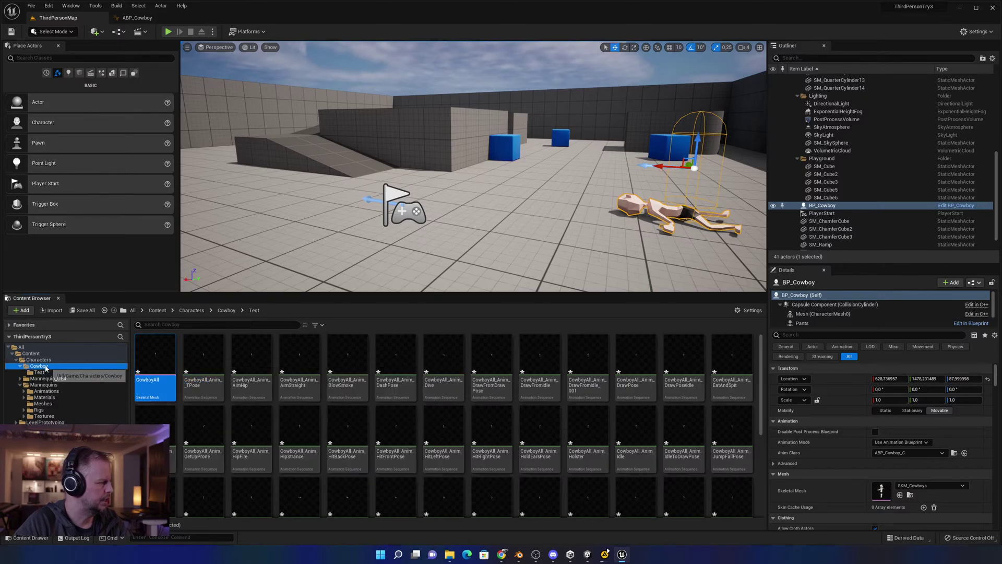
pyautogui.click(39, 373)
pyautogui.click(171, 357)
pyautogui.scroll(-3, 171, 360)
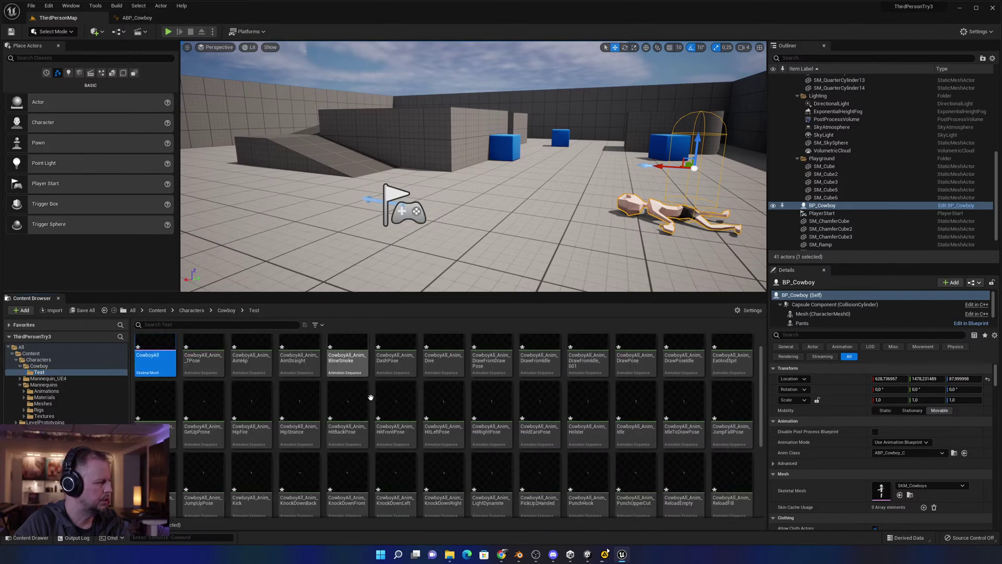
pyautogui.keyDown('shift'); pyautogui.click(503, 470); pyautogui.keyUp('shift')
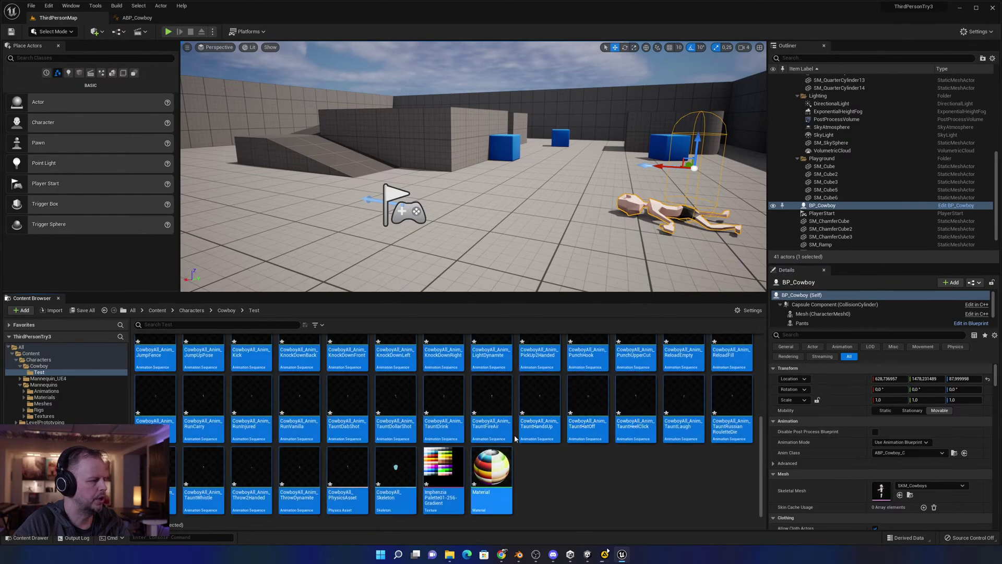
pyautogui.press('Delete')
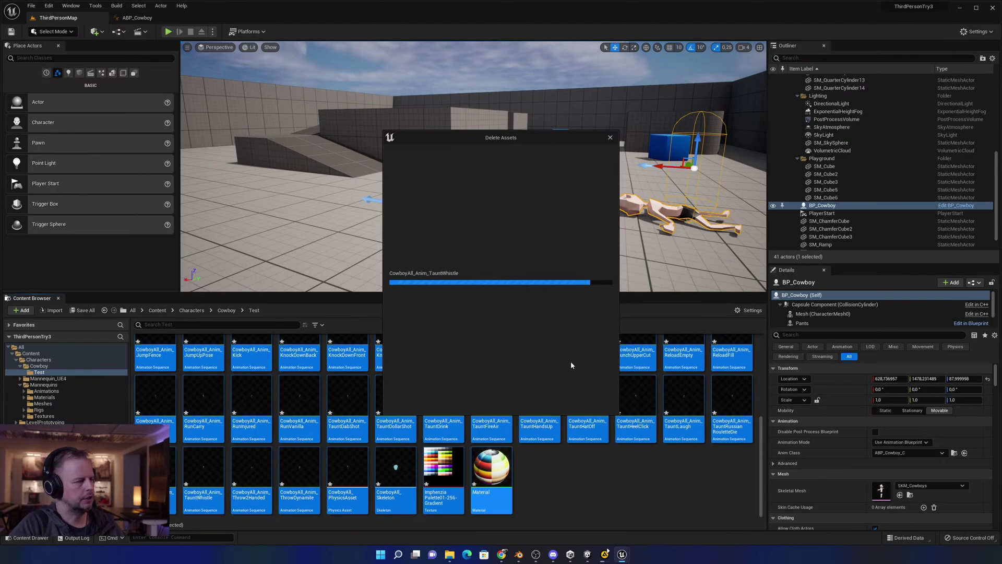
pyautogui.click(446, 402)
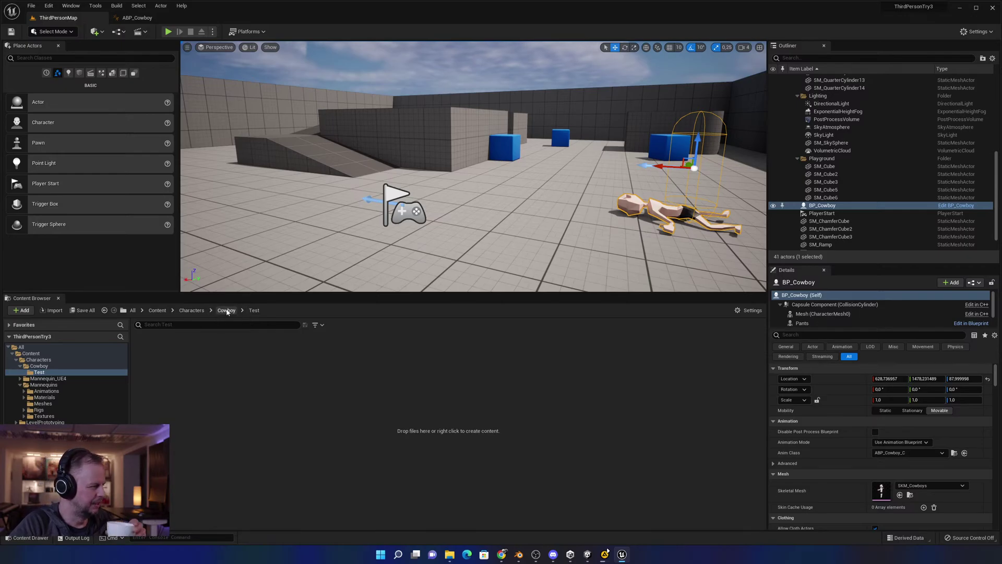
# Delete the empty Test folder from the Cowboy folder.
pyautogui.click(226, 311)
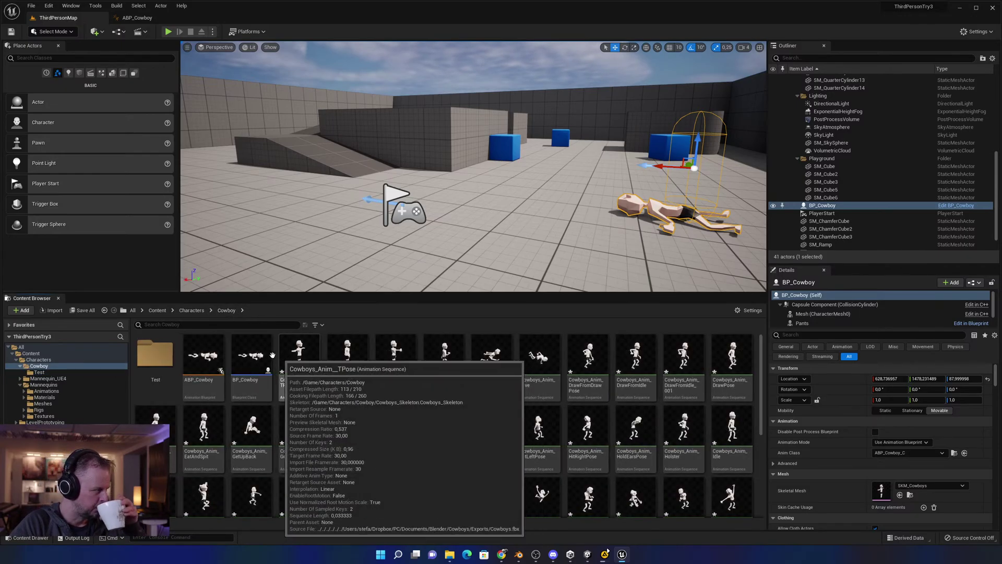
pyautogui.click(154, 355)
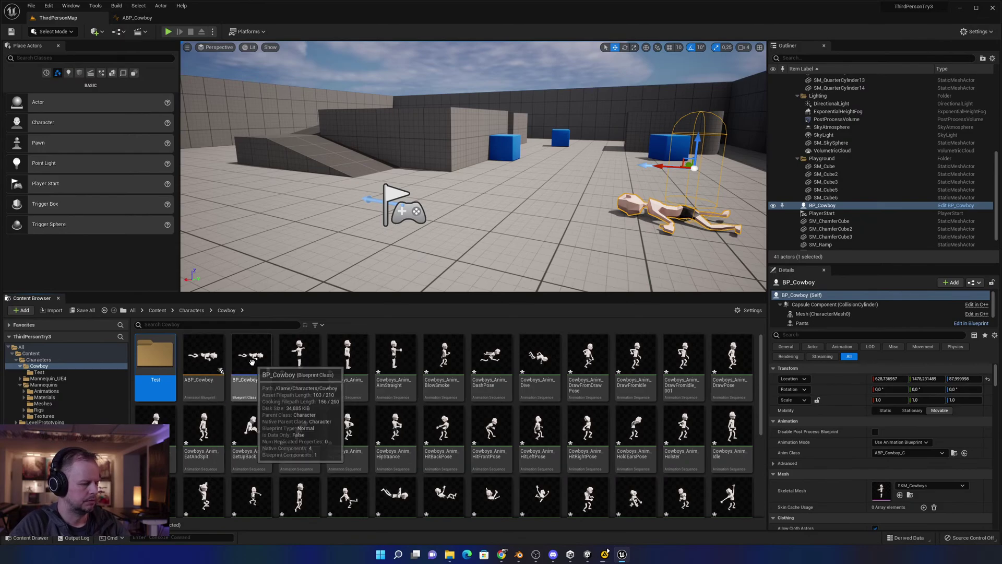
pyautogui.press('Delete')
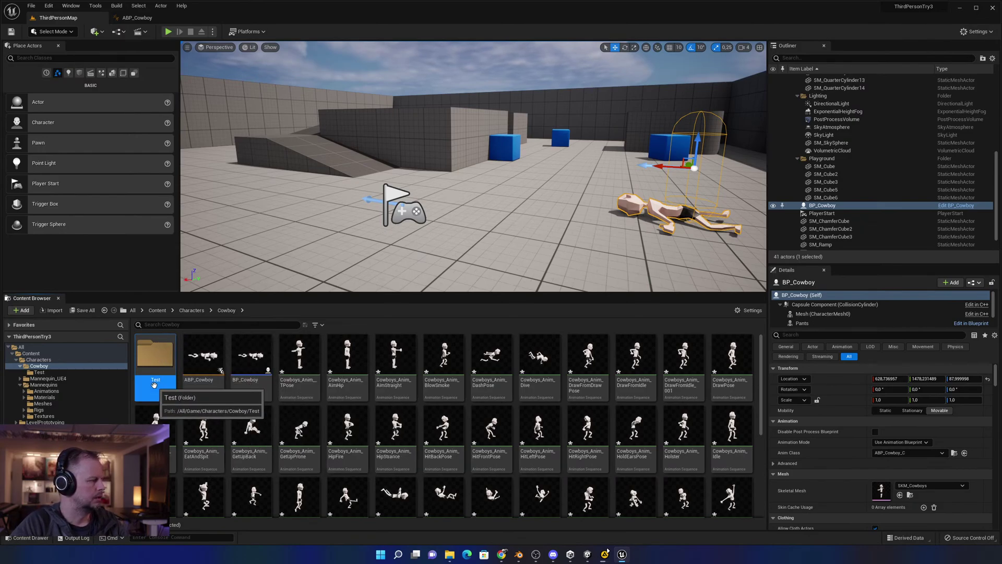
pyautogui.click(193, 423)
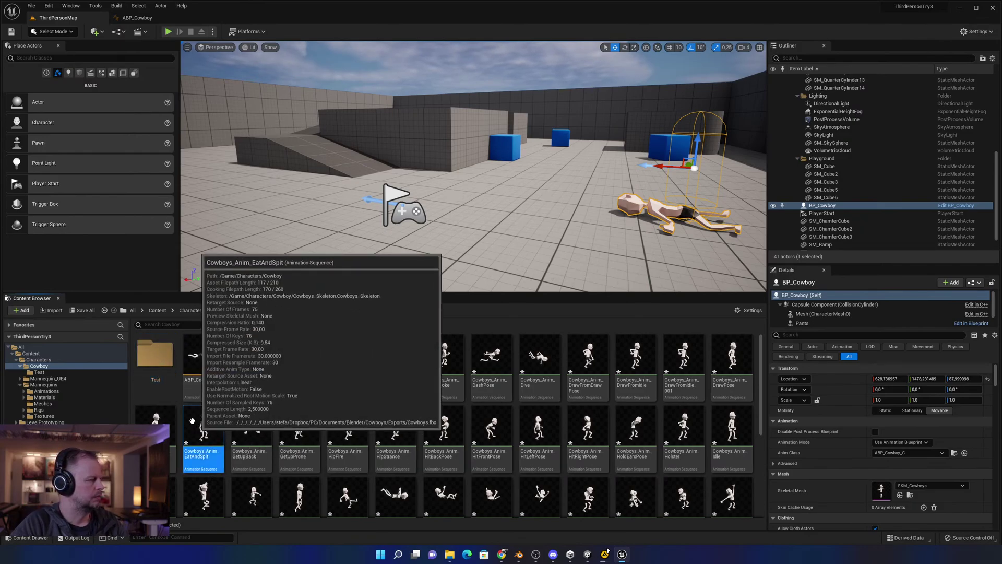
pyautogui.rightClick(158, 356)
pyautogui.press('Delete')
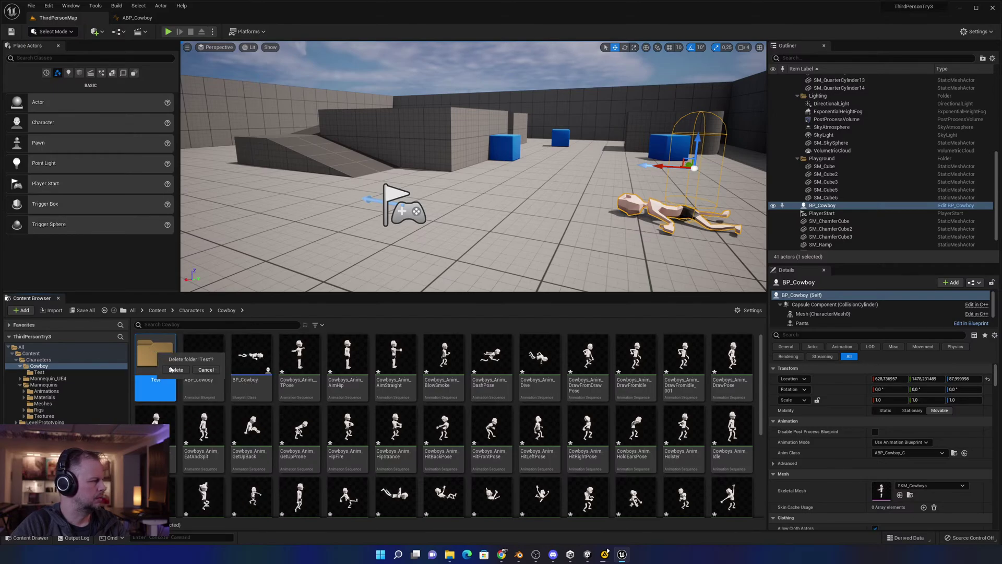
pyautogui.click(176, 369)
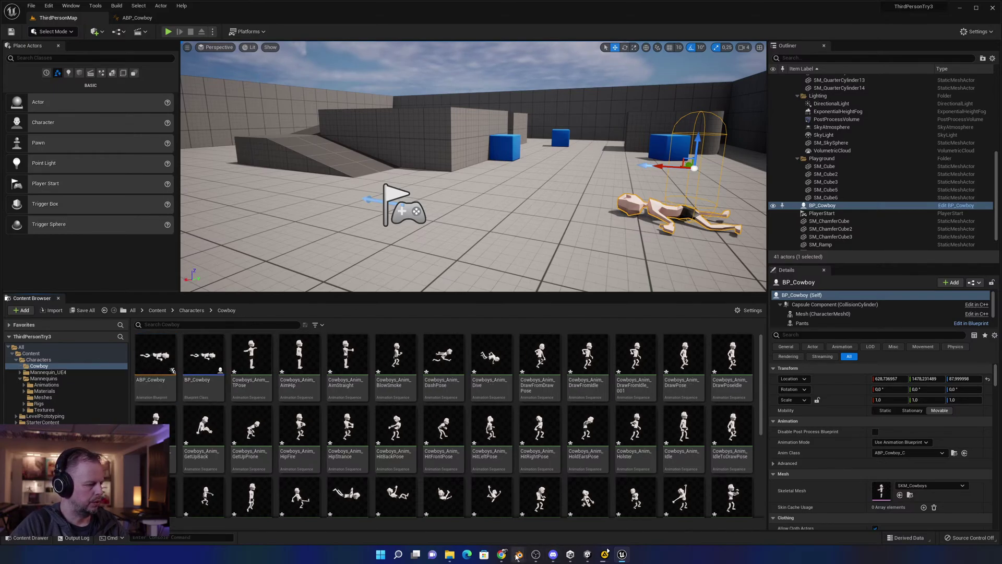
# Switch to Blender and look through the clothing meshes parented to CharacterArmature.
pyautogui.moveTo(518, 555)
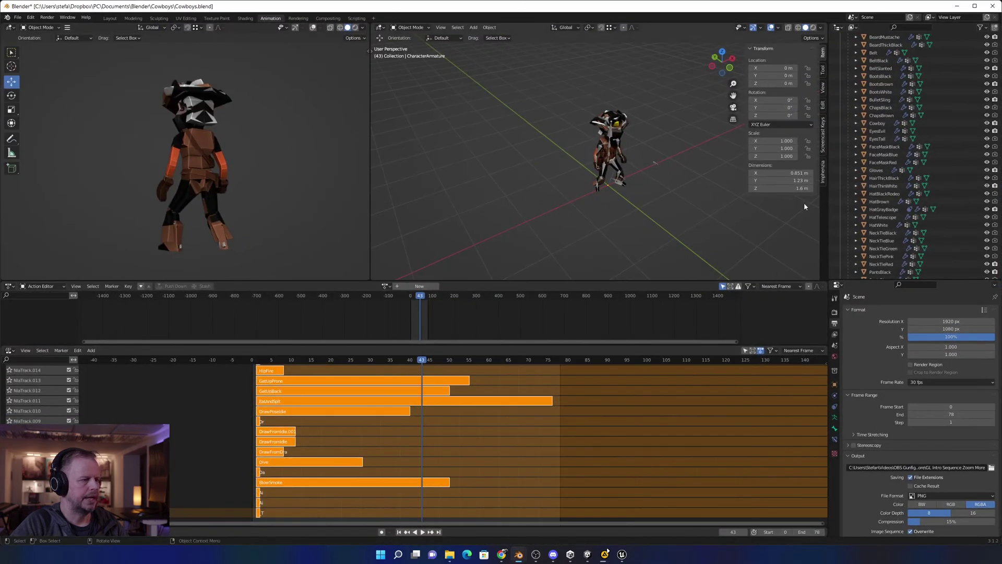
pyautogui.click(882, 209)
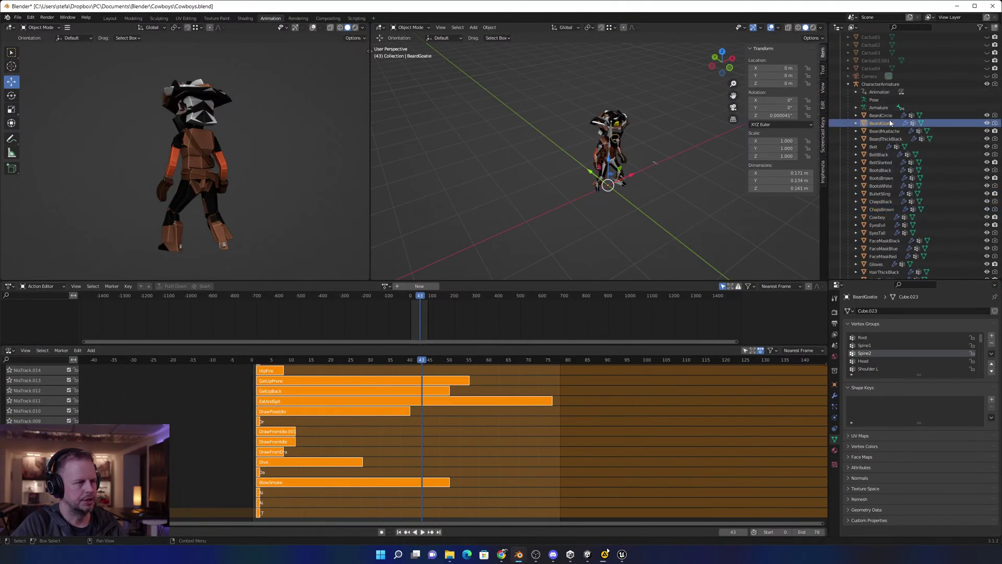
pyautogui.click(881, 115)
pyautogui.scroll(-8, 882, 135)
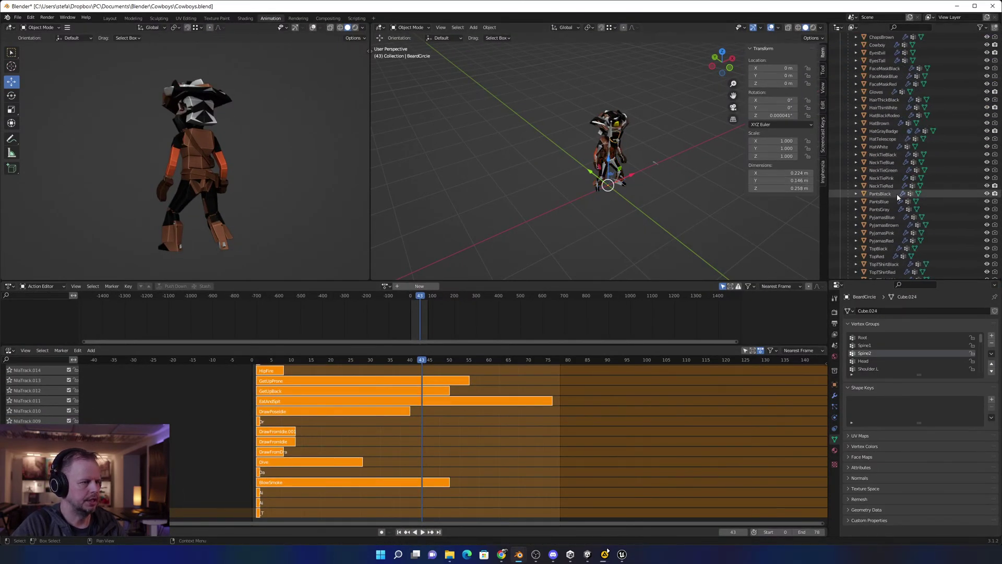
pyautogui.scroll(3, 887, 177)
pyautogui.scroll(-4, 647, 172)
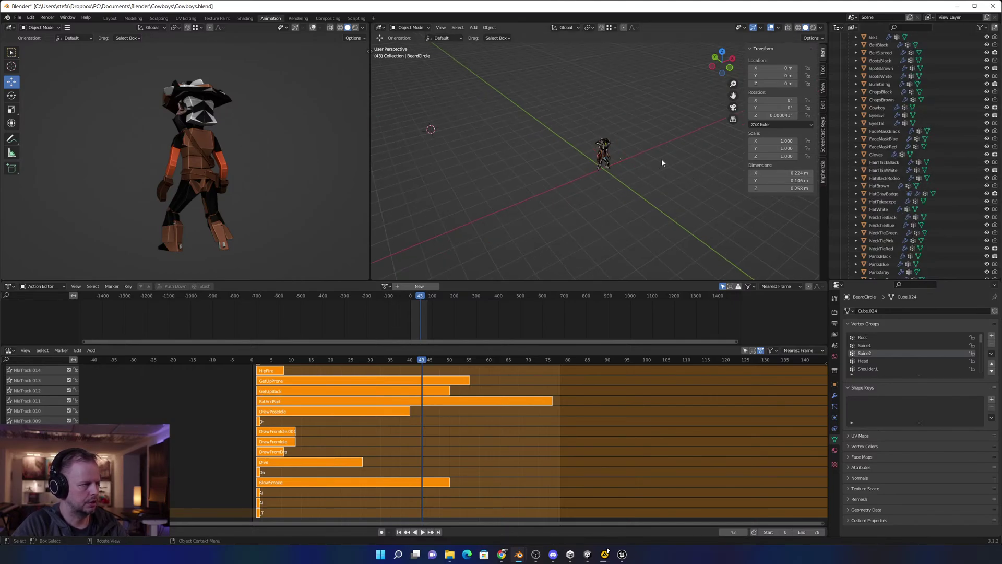
# Reveal all hidden scene objects and hide them again so only the cowboy is shown.
pyautogui.hotkey('ctrl', 'Tab')
pyautogui.hotkey('alt', 'h')
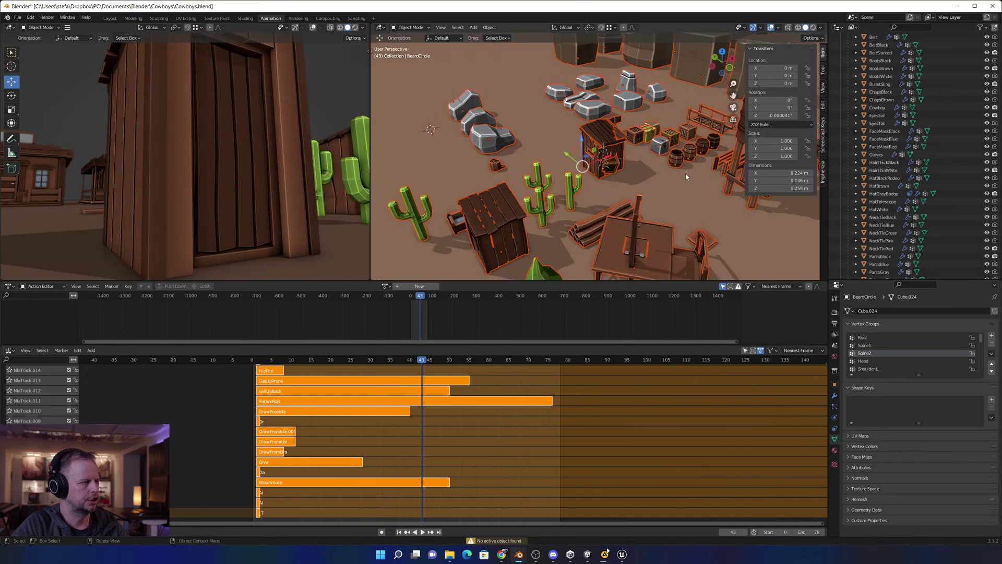
pyautogui.scroll(-4, 684, 173)
pyautogui.moveTo(627, 169); pyautogui.dragTo(685, 148, button='middle')
pyautogui.scroll(4, 685, 147)
pyautogui.scroll(2, 686, 146)
pyautogui.moveTo(616, 143); pyautogui.dragTo(686, 130, button='middle')
pyautogui.press('h')
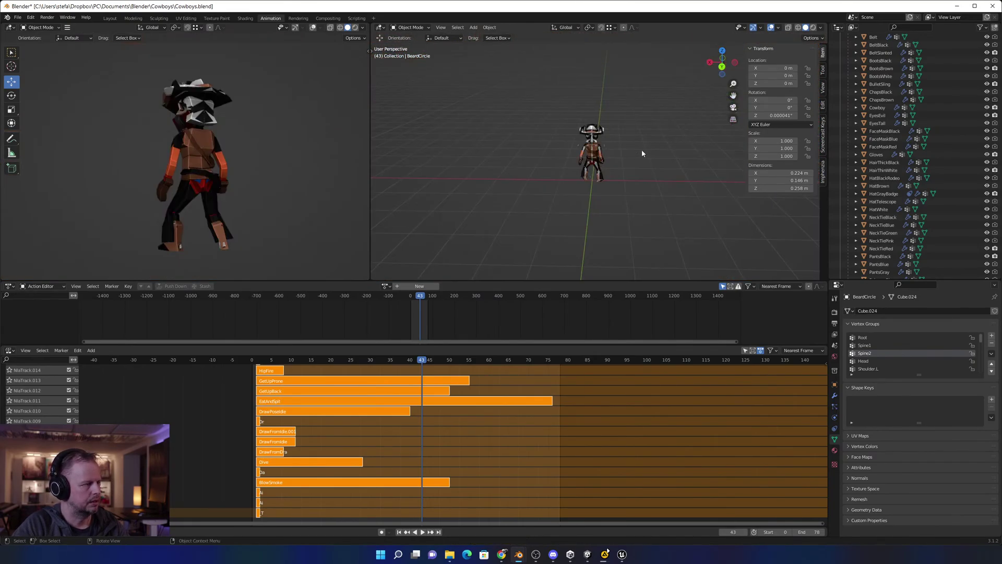
# Hide every object except CharacterArmature and the TopTShirtBlack, TopTShirtRed and TopTShirtWhite meshes.
pyautogui.press('a')
pyautogui.press('h')
pyautogui.scroll(5, 902, 104)
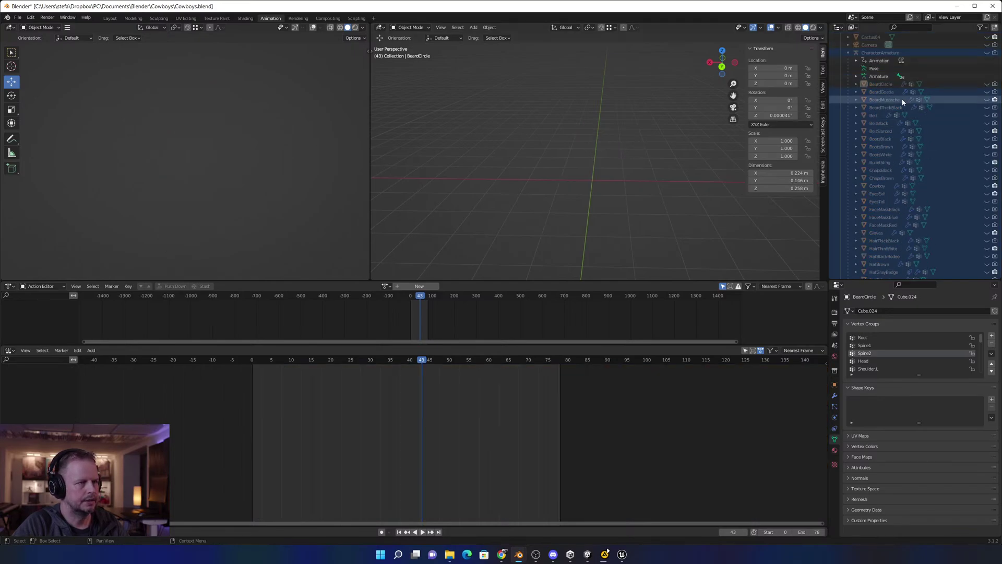
pyautogui.click(986, 52)
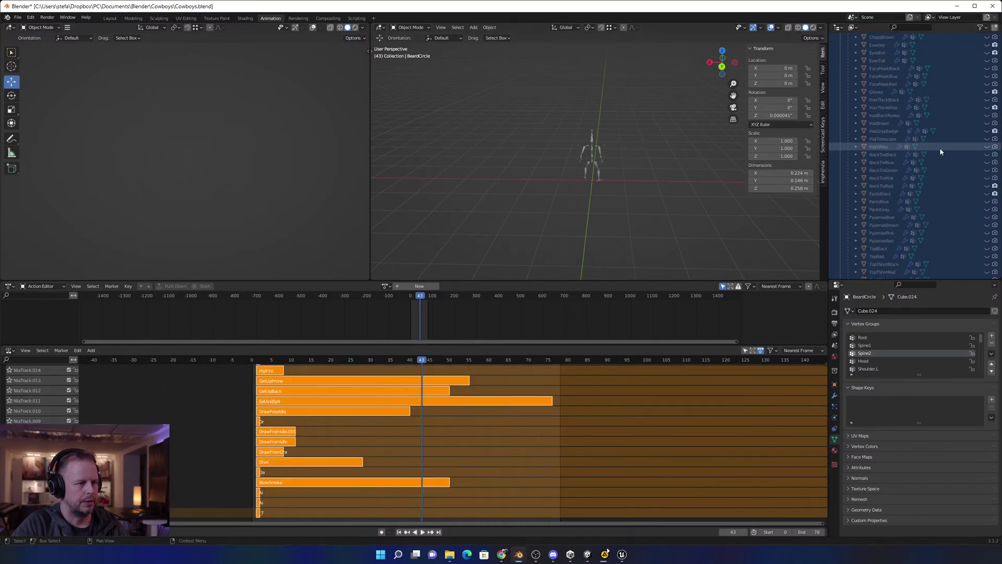
pyautogui.scroll(-10, 939, 147)
pyautogui.click(895, 124)
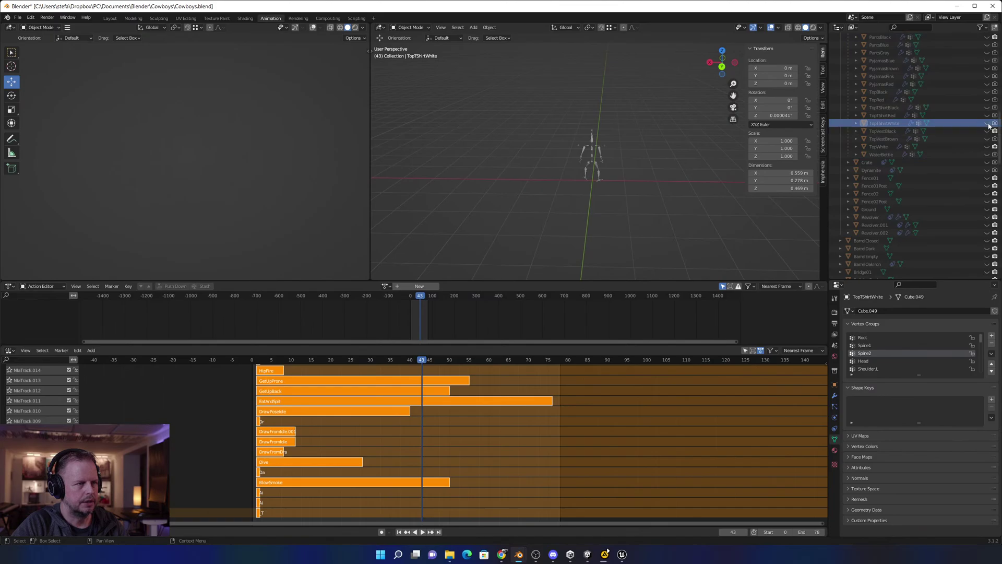
pyautogui.click(986, 123)
pyautogui.click(986, 115)
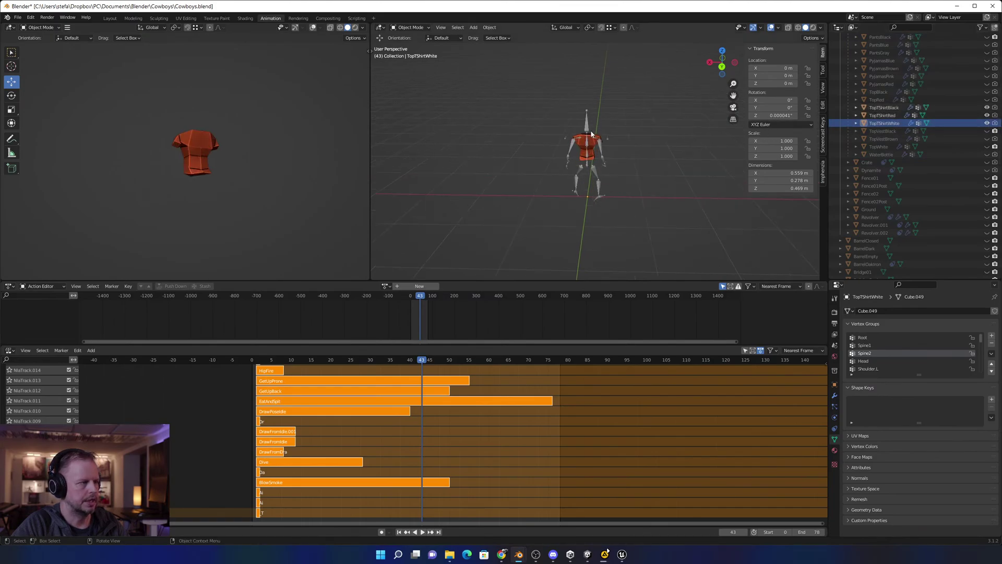
# Examine the overlapping T-shirt meshes on the armature by selecting them in turn, leaving TopTShirtBlack selected.
pyautogui.scroll(5, 595, 156)
pyautogui.moveTo(600, 157); pyautogui.dragTo(606, 125, button='middle')
pyautogui.click(544, 115)
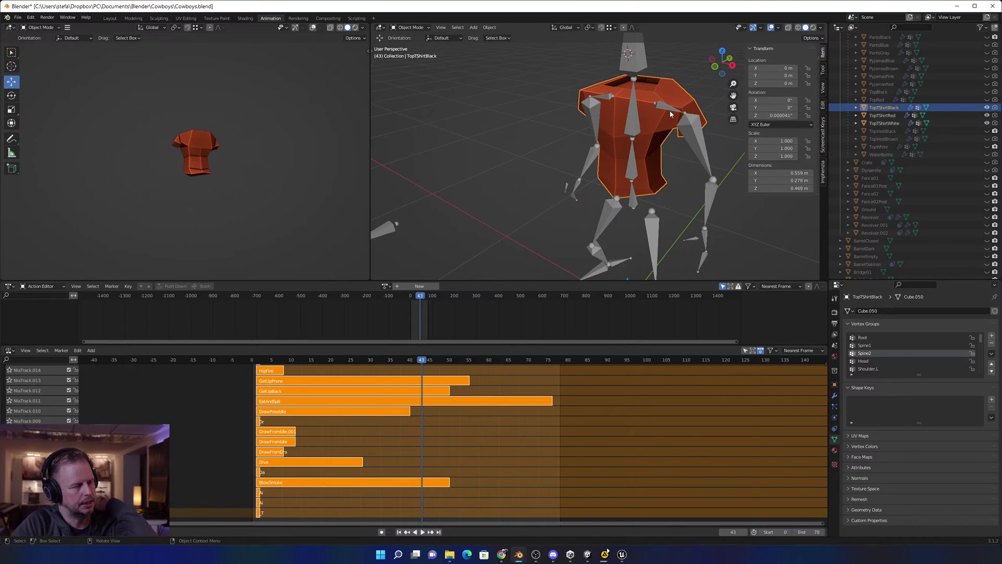
pyautogui.click(673, 90)
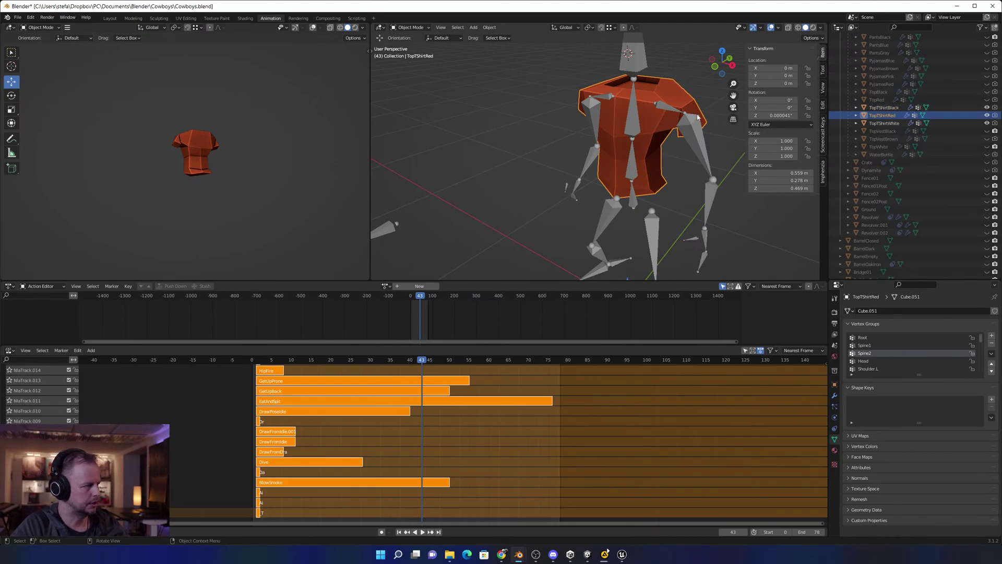
pyautogui.keyDown('ctrl'); pyautogui.click(883, 108); pyautogui.keyUp('ctrl')
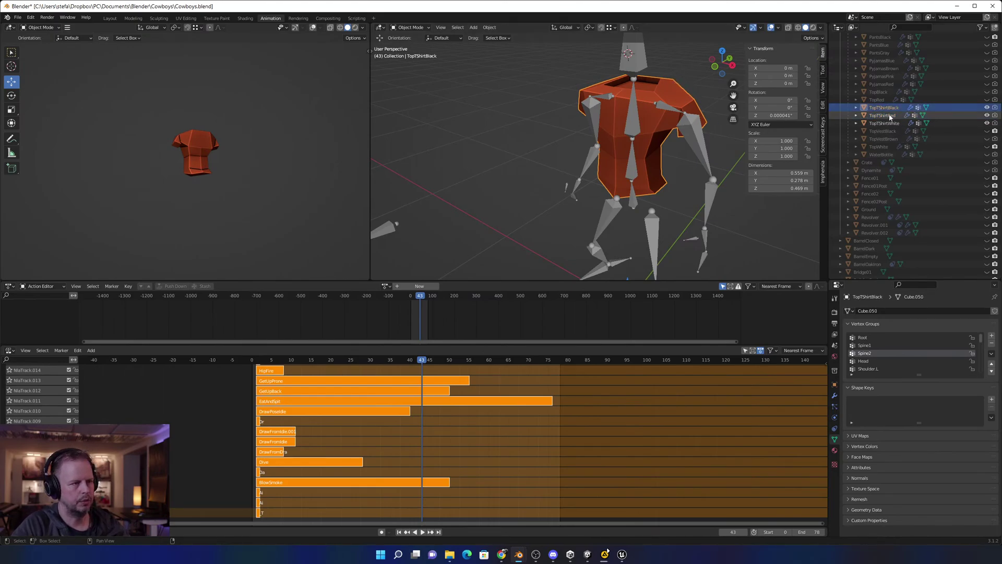
pyautogui.click(704, 93)
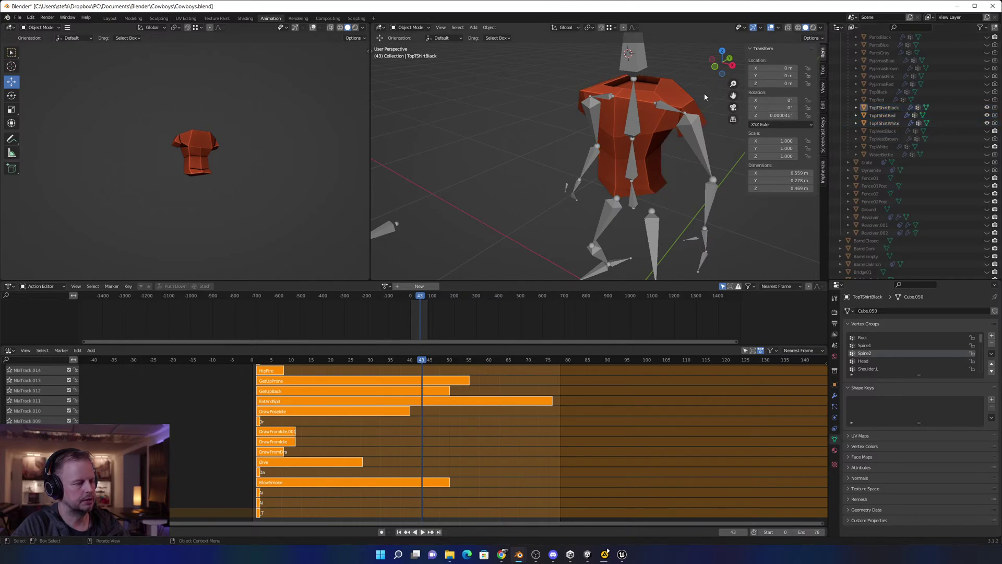
pyautogui.click(664, 93)
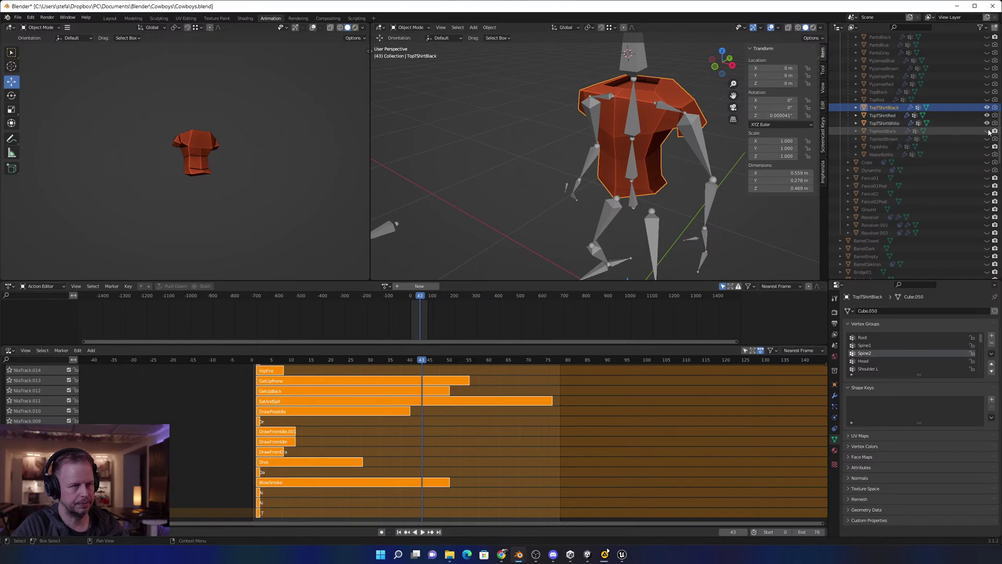
# Review the Imphenzia Tools export script in the Scripting workspace and enlarge the 3D viewport containing its Export Individuals options.
pyautogui.click(356, 18)
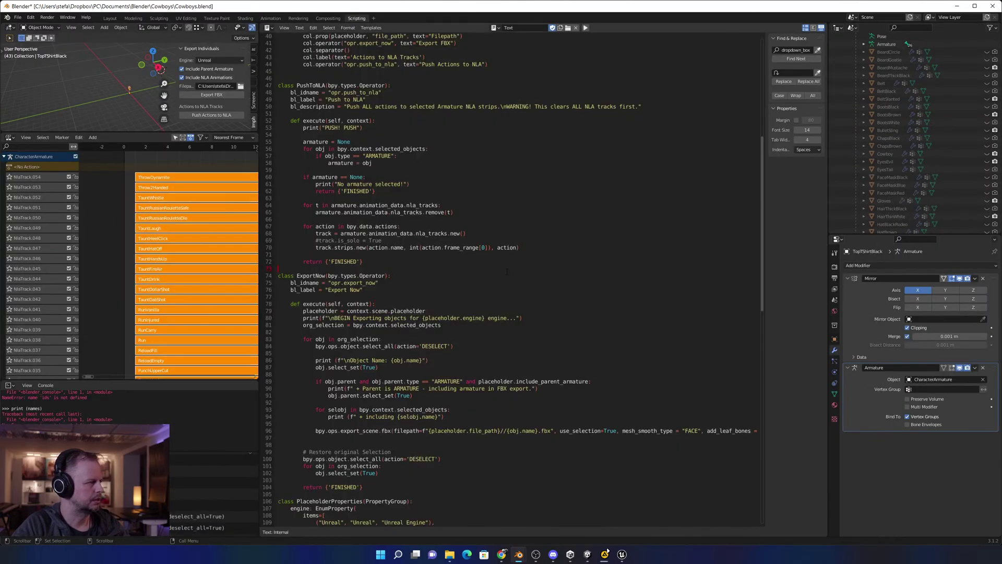
pyautogui.scroll(13, 506, 272)
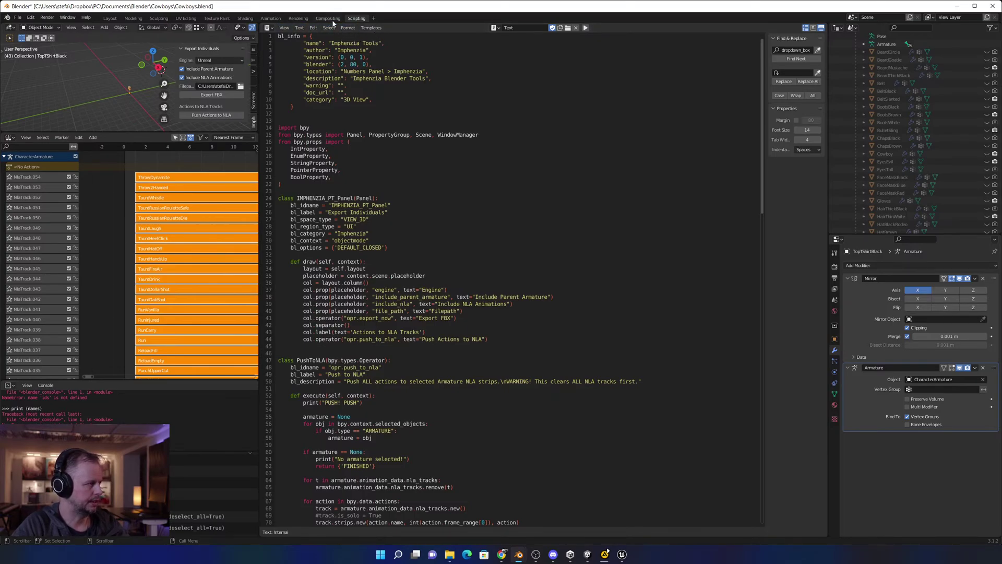
pyautogui.scroll(-18, 506, 272)
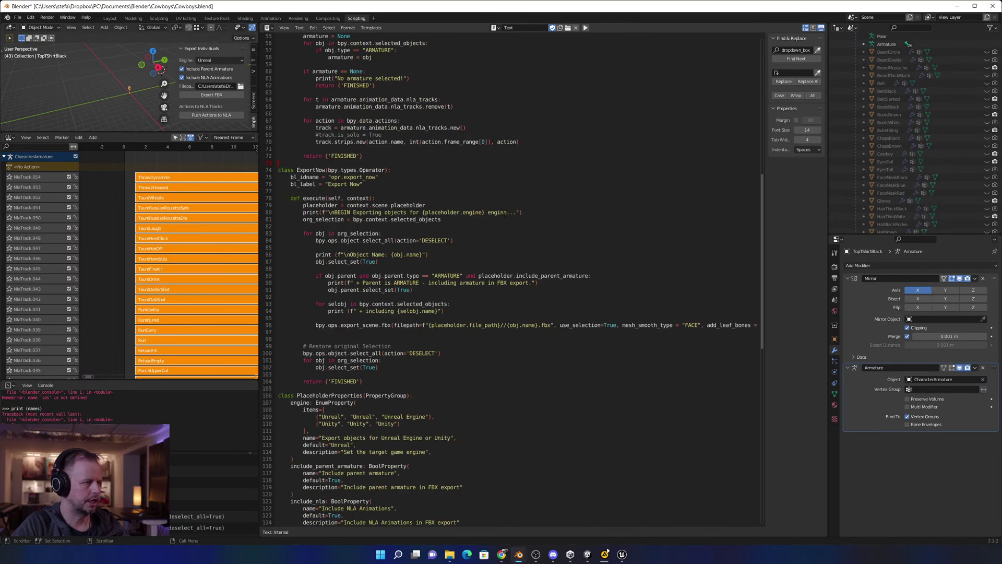
pyautogui.scroll(5, 623, 149)
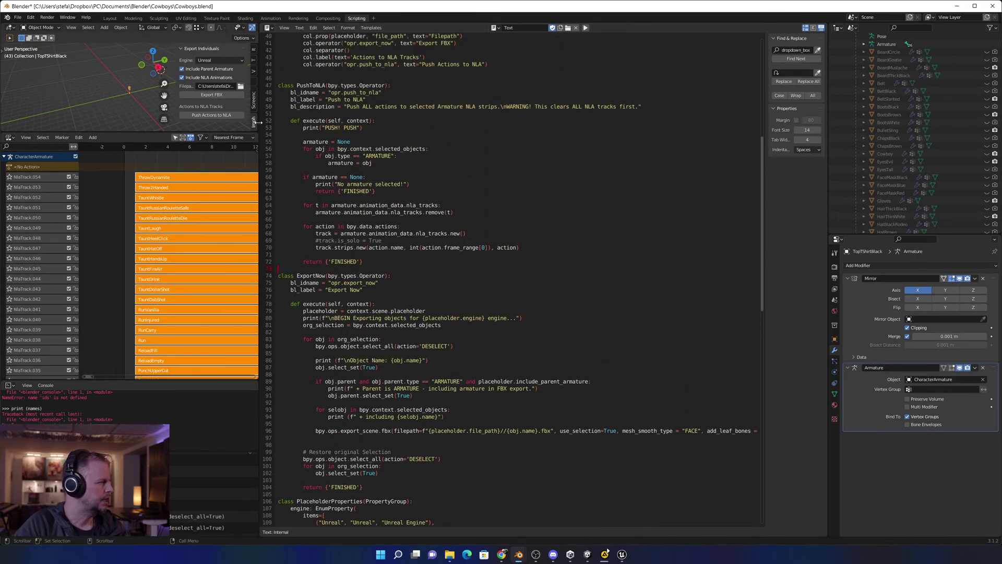
pyautogui.moveTo(259, 121); pyautogui.dragTo(489, 139)
pyautogui.moveTo(325, 132); pyautogui.dragTo(325, 214)
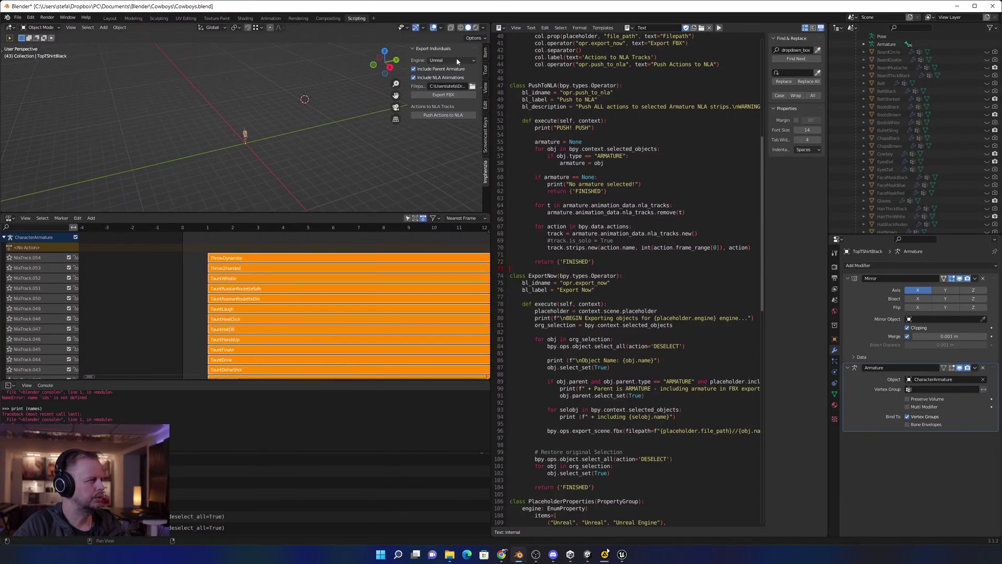
# Unhide every mesh parented to CharacterArmature, from BeardCircle through WaterBottle.
pyautogui.scroll(-10, 854, 120)
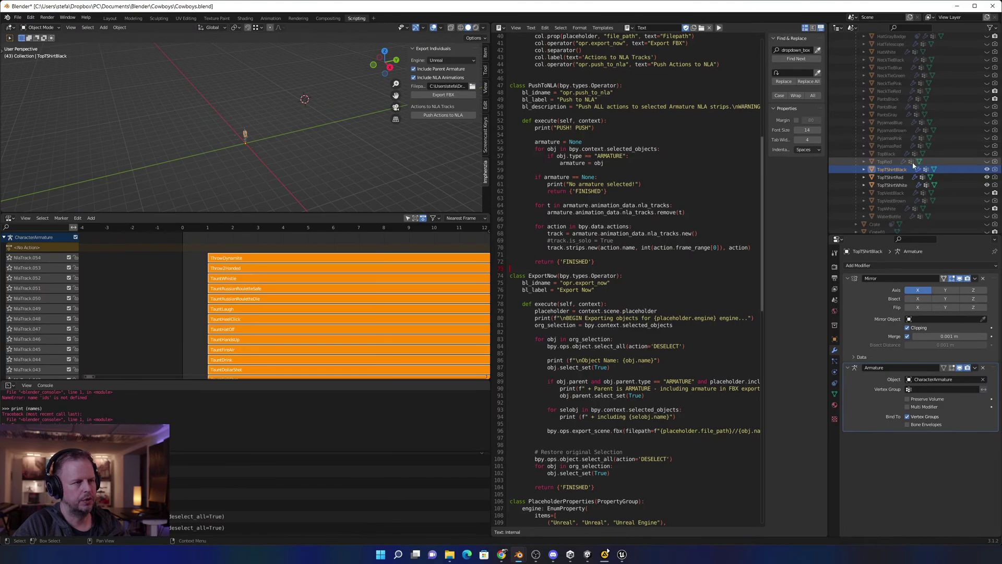
pyautogui.click(904, 215)
pyautogui.scroll(10, 908, 177)
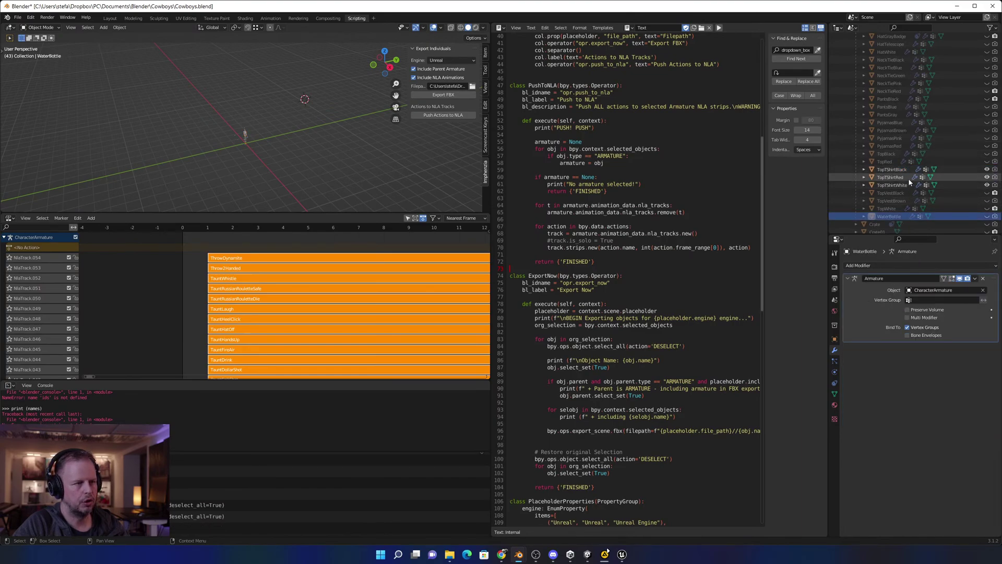
pyautogui.keyDown('shift'); pyautogui.click(891, 115); pyautogui.keyUp('shift')
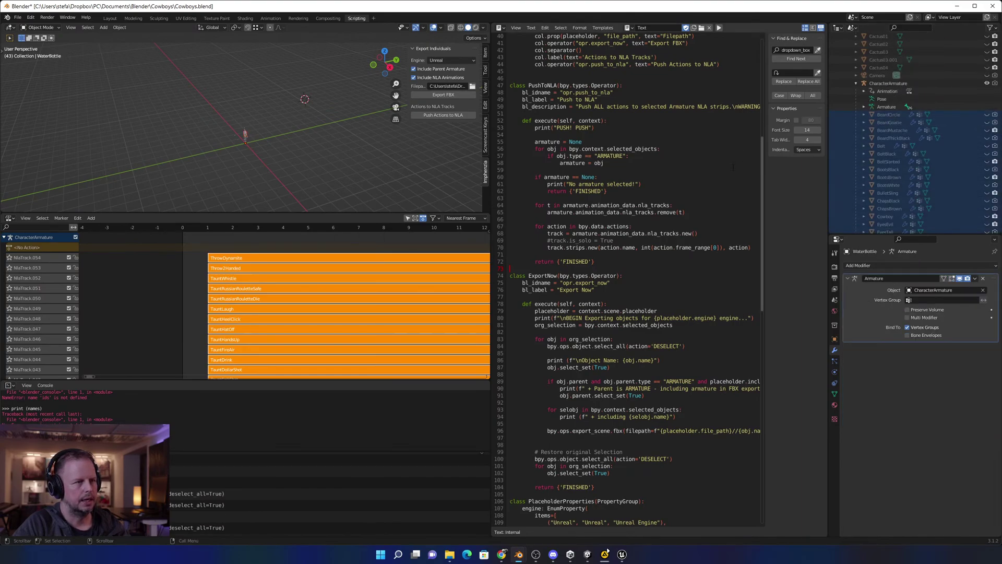
pyautogui.moveTo(987, 114); pyautogui.dragTo(986, 209)
pyautogui.scroll(-8, 984, 180)
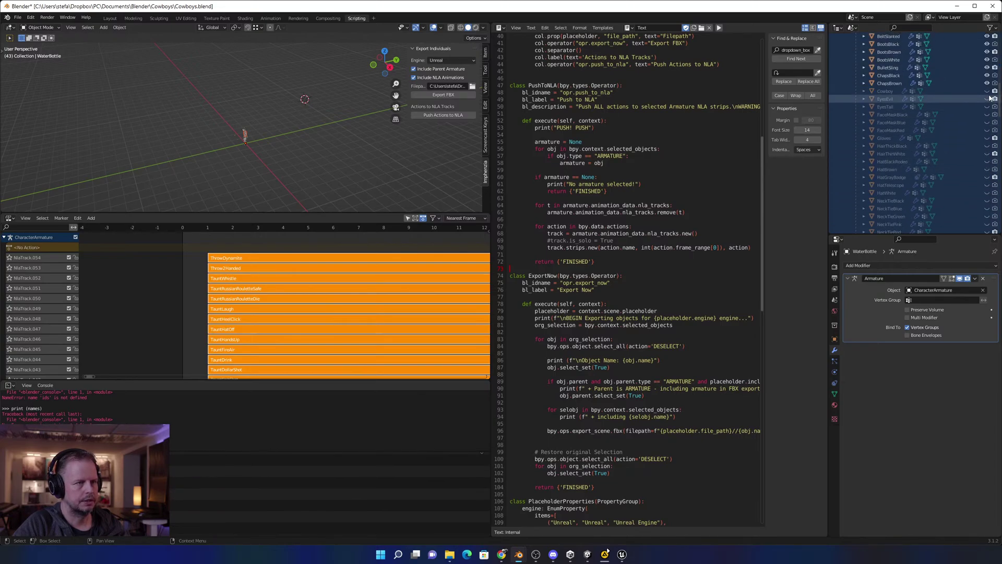
pyautogui.moveTo(987, 146); pyautogui.dragTo(987, 192)
pyautogui.scroll(-6, 987, 157)
pyautogui.moveTo(986, 92); pyautogui.dragTo(986, 185)
pyautogui.scroll(-6, 988, 120)
pyautogui.moveTo(986, 100); pyautogui.dragTo(985, 149)
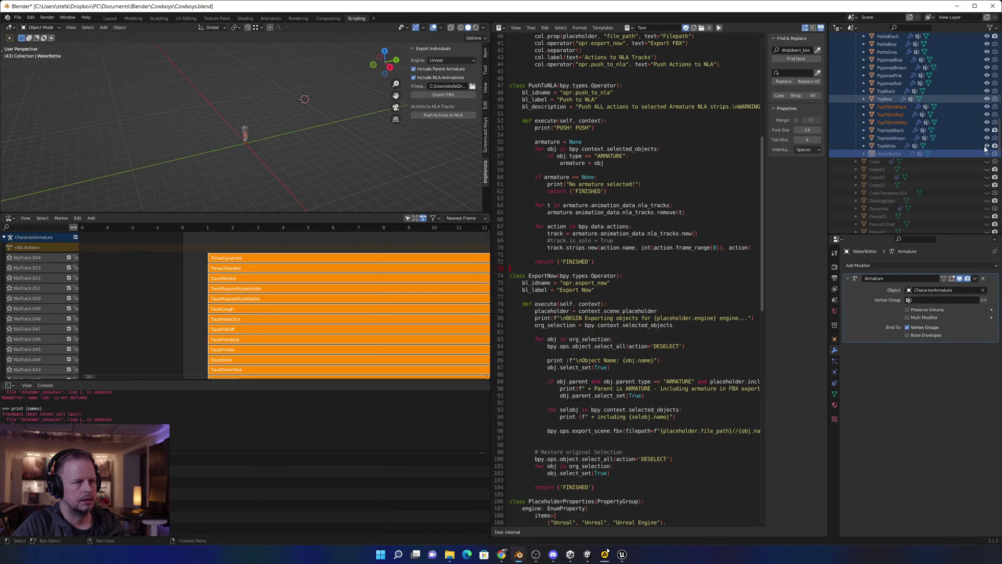
# Select all CharacterArmature meshes from BeardCircle through WaterBottle, excluding the Cowboy body mesh.
pyautogui.scroll(9, 939, 130)
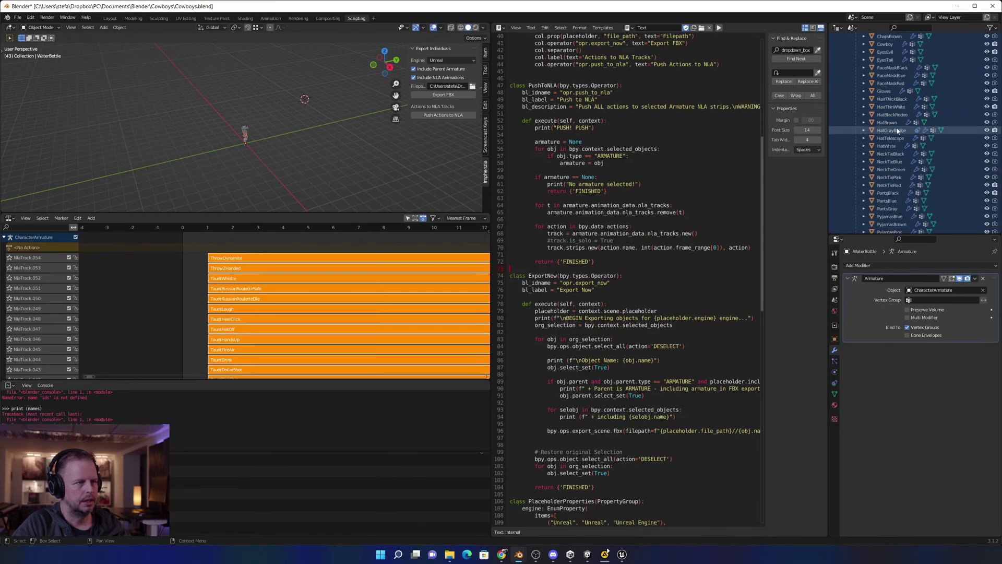
pyautogui.click(891, 130)
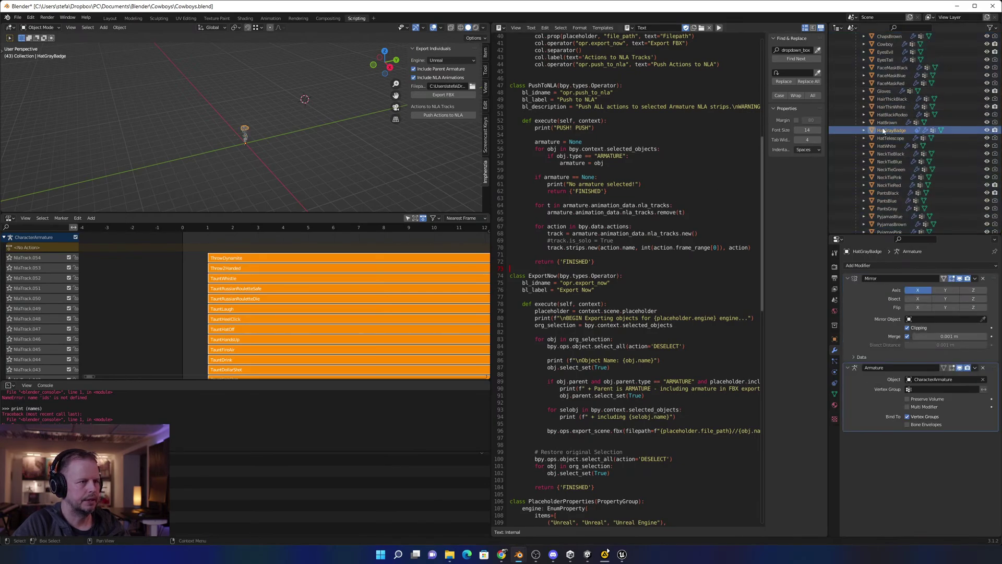
pyautogui.scroll(1, 895, 123)
pyautogui.scroll(9, 894, 123)
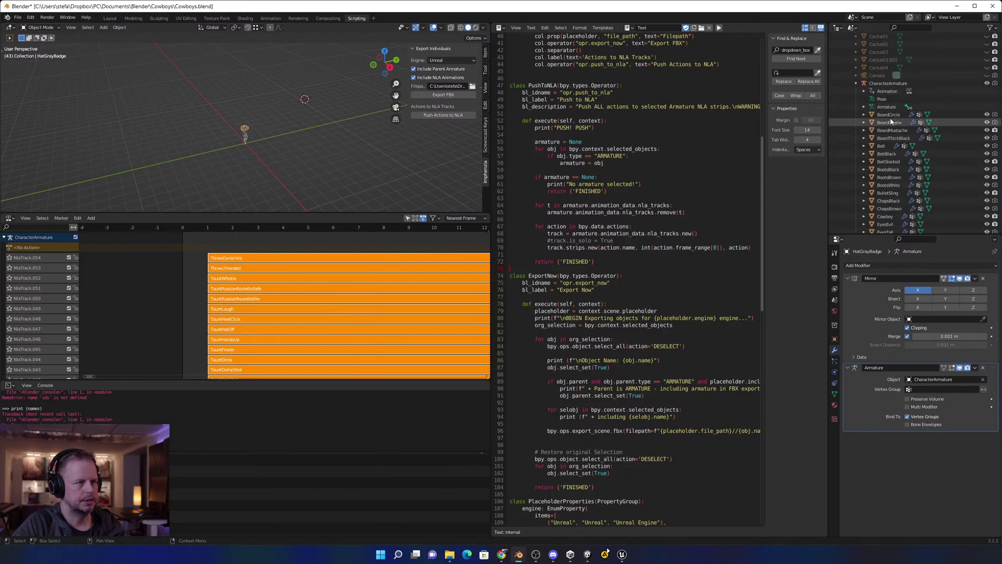
pyautogui.click(891, 99)
pyautogui.scroll(-20, 899, 157)
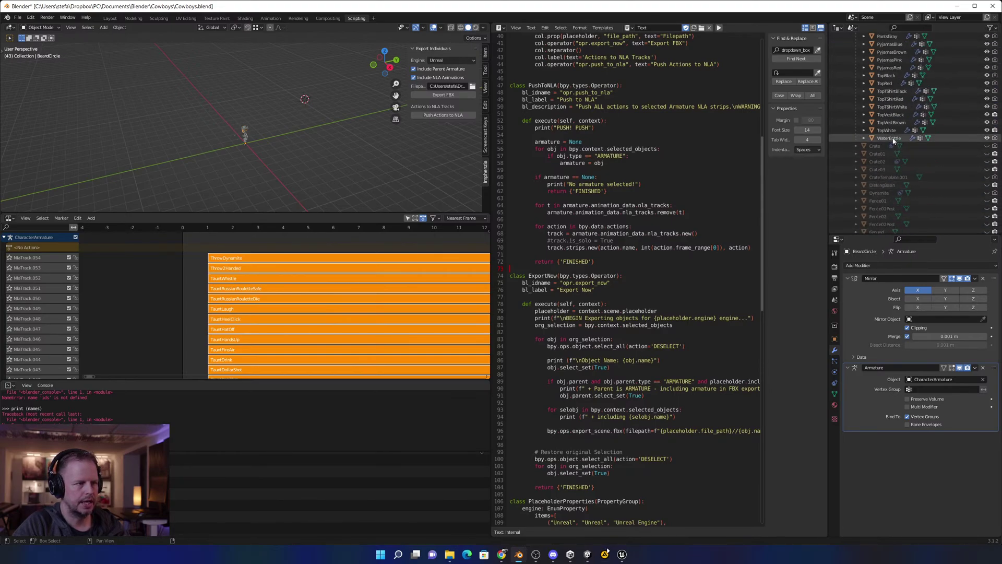
pyautogui.keyDown('shift'); pyautogui.click(889, 138); pyautogui.keyUp('shift')
pyautogui.scroll(15, 918, 109)
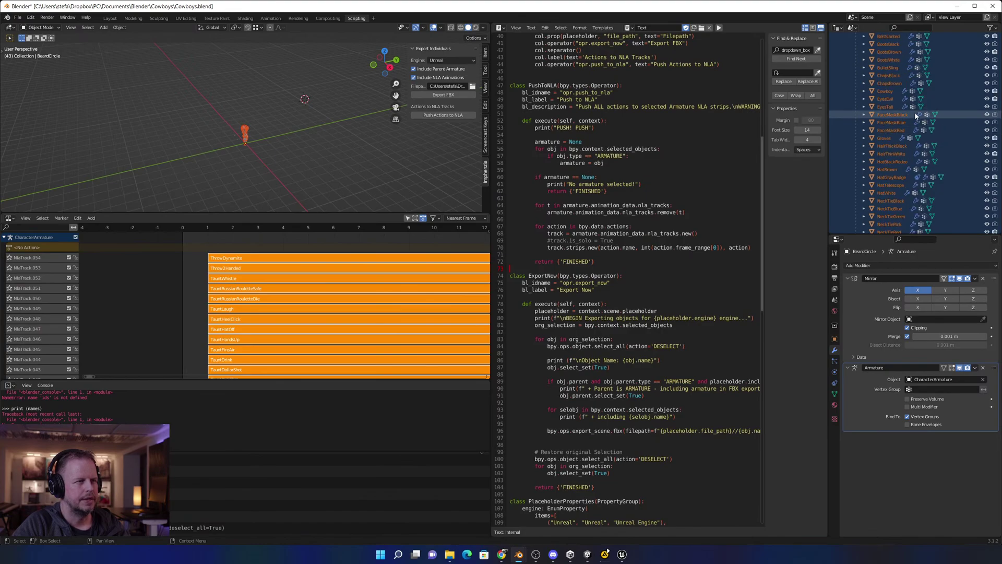
pyautogui.keyDown('ctrl'); pyautogui.click(890, 105); pyautogui.keyUp('ctrl')
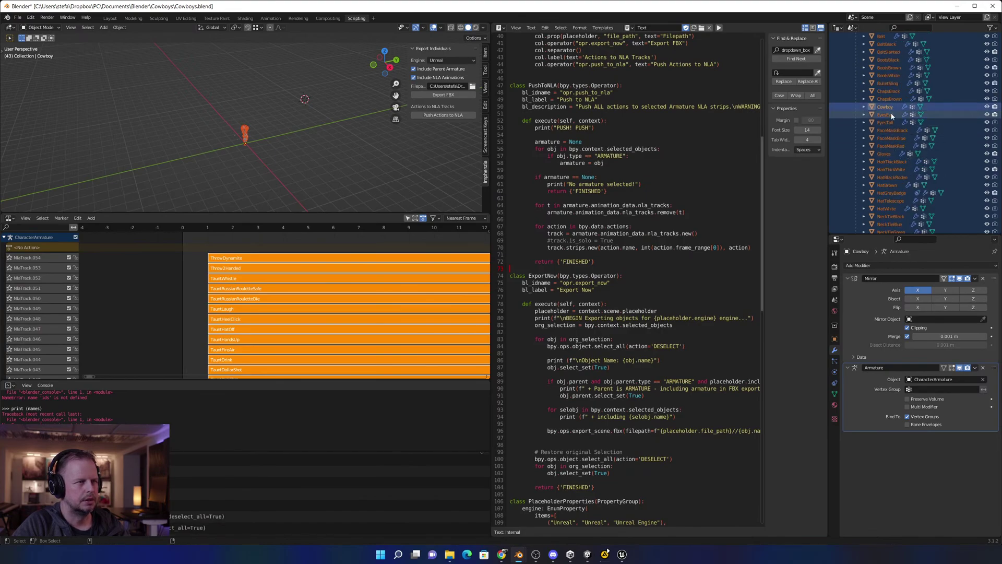
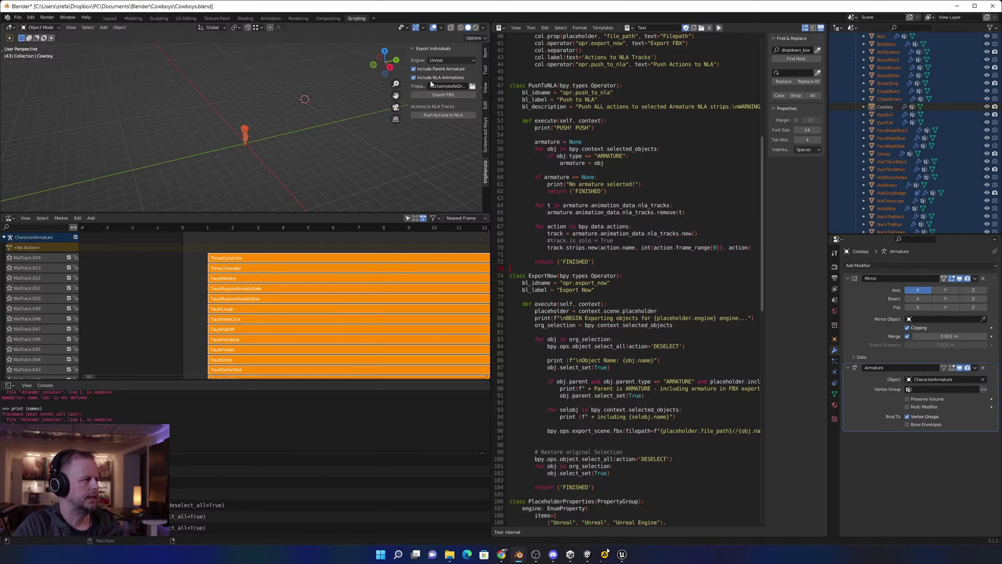
# Exclude NLA animations from the individual export and set its file path to the Cowboys Exports folder, with the file name left empty.
pyautogui.click(413, 77)
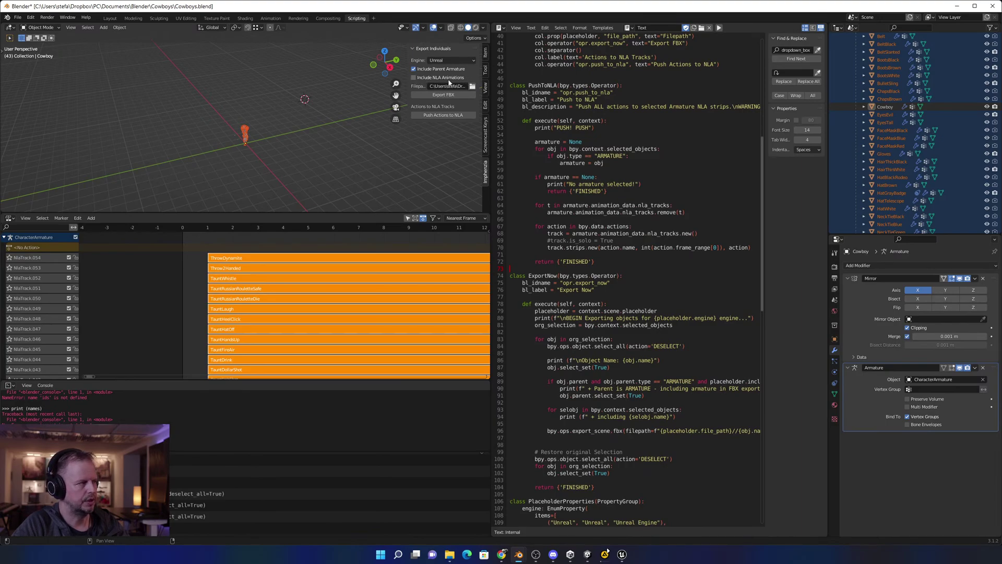
pyautogui.click(472, 87)
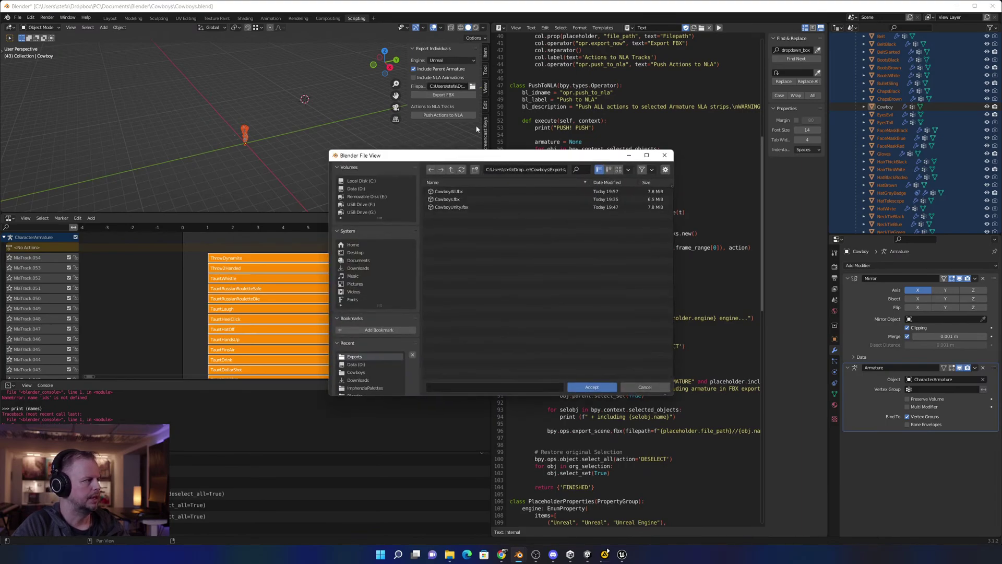
pyautogui.click(473, 385)
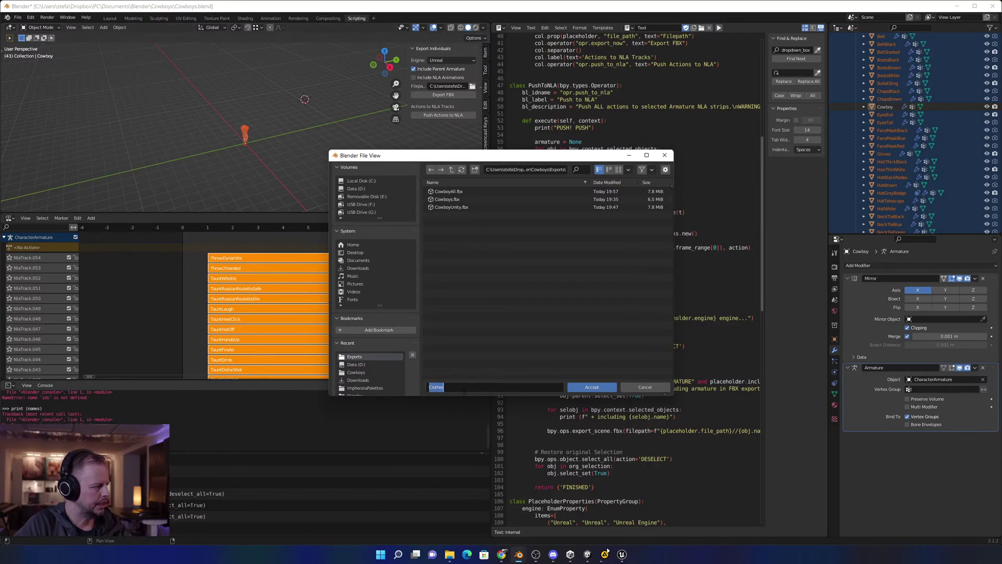
pyautogui.write('Clothes')
pyautogui.hotkey('ctrl', 'a')
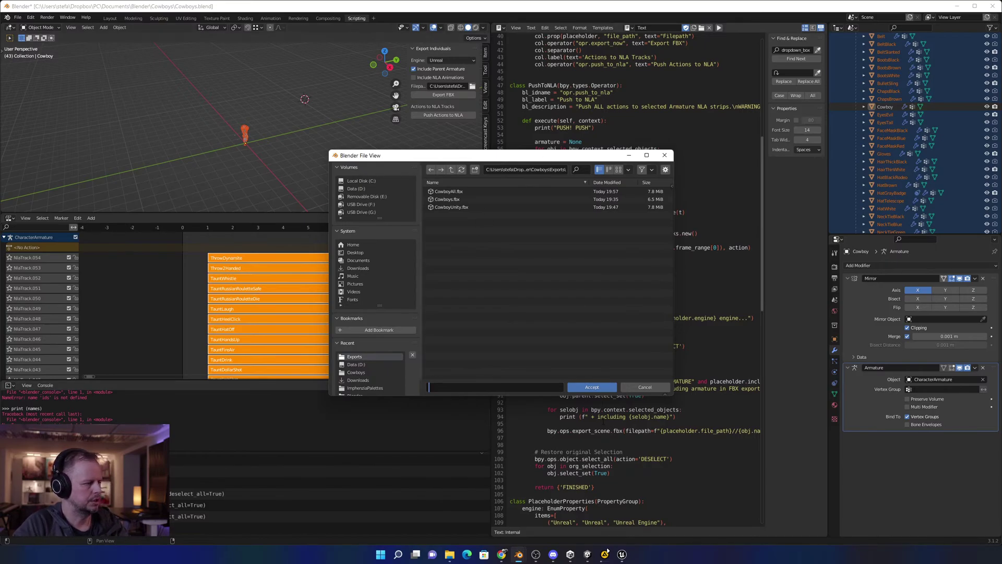
pyautogui.click(592, 387)
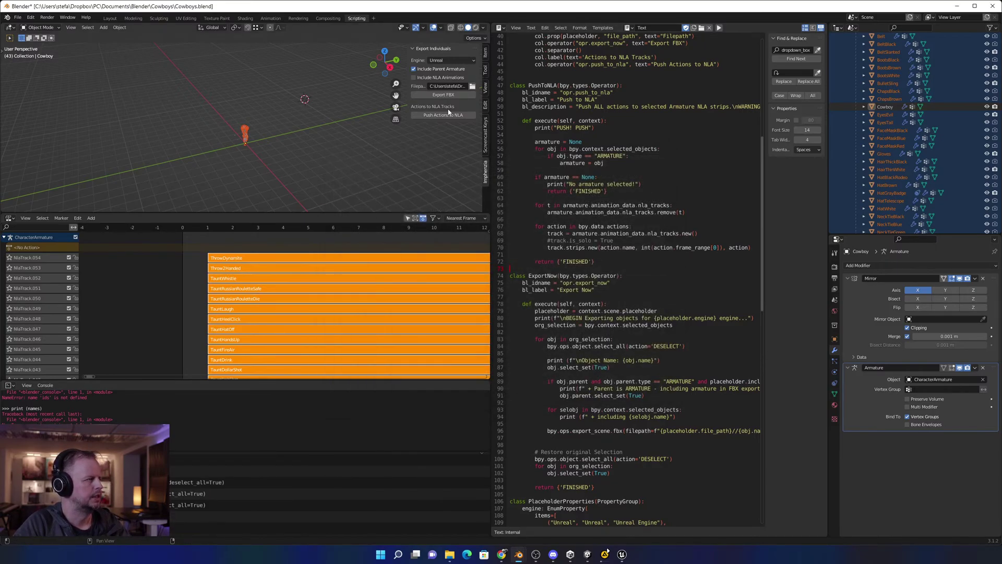
# Export the selected meshes as individual FBX files for Unreal and check the export log in the system console.
pyautogui.click(448, 96)
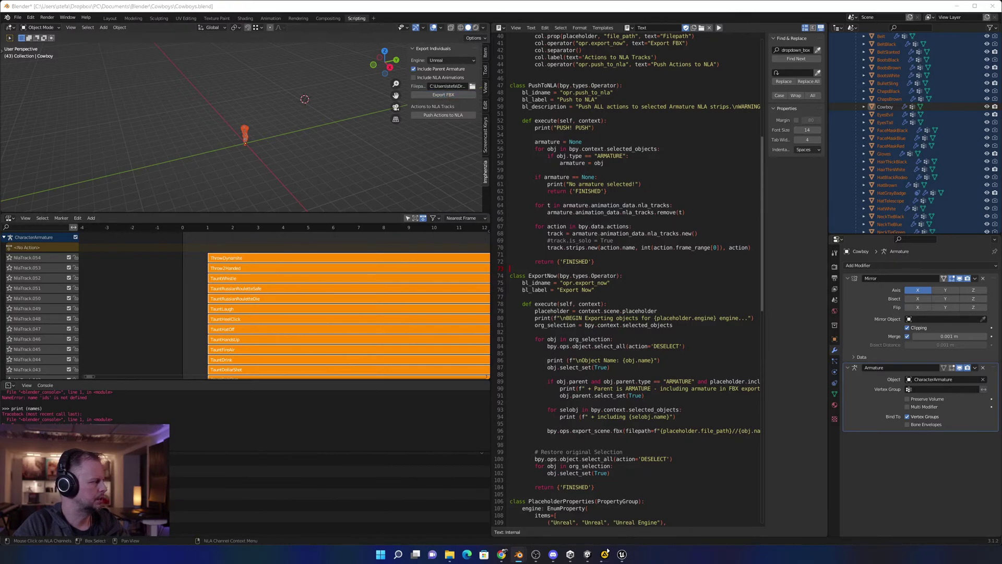
pyautogui.moveTo(1, 230); pyautogui.dragTo(647, 193)
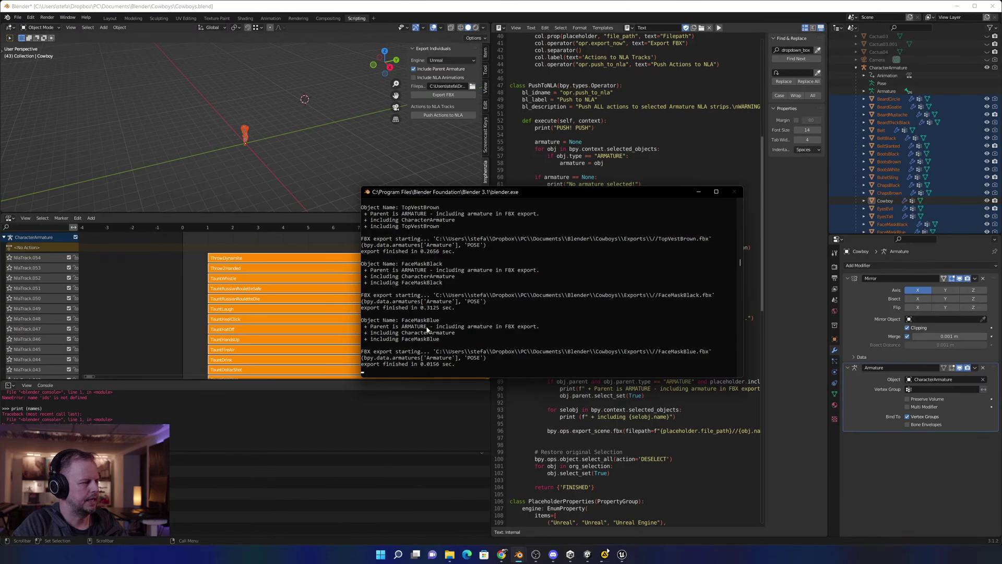
pyautogui.click(699, 194)
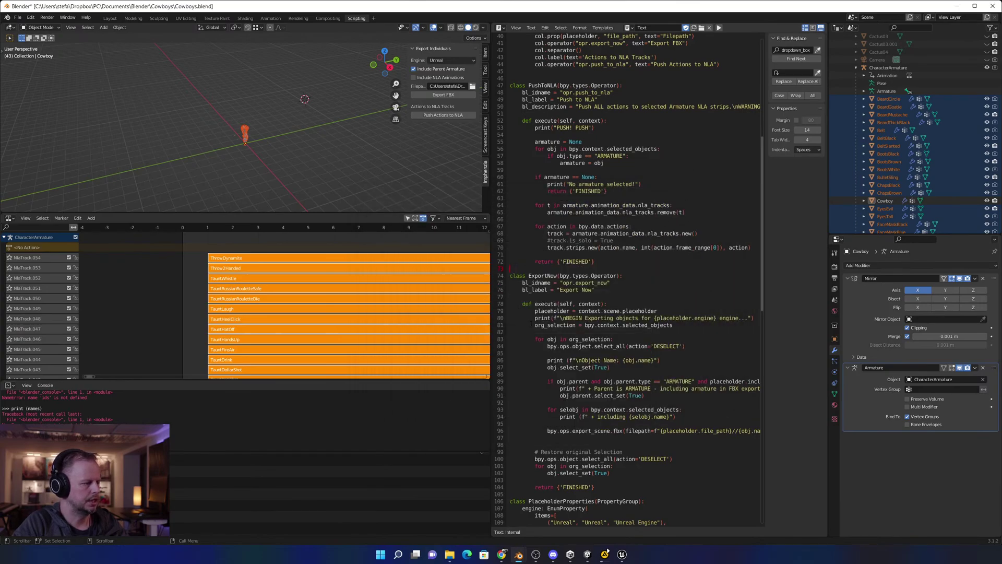
# In the Exports folder in File Explorer, select all FBX files except CowboyAll.fbx, Cowboys.fbx and CowboyUnity.fbx.
pyautogui.moveTo(450, 555)
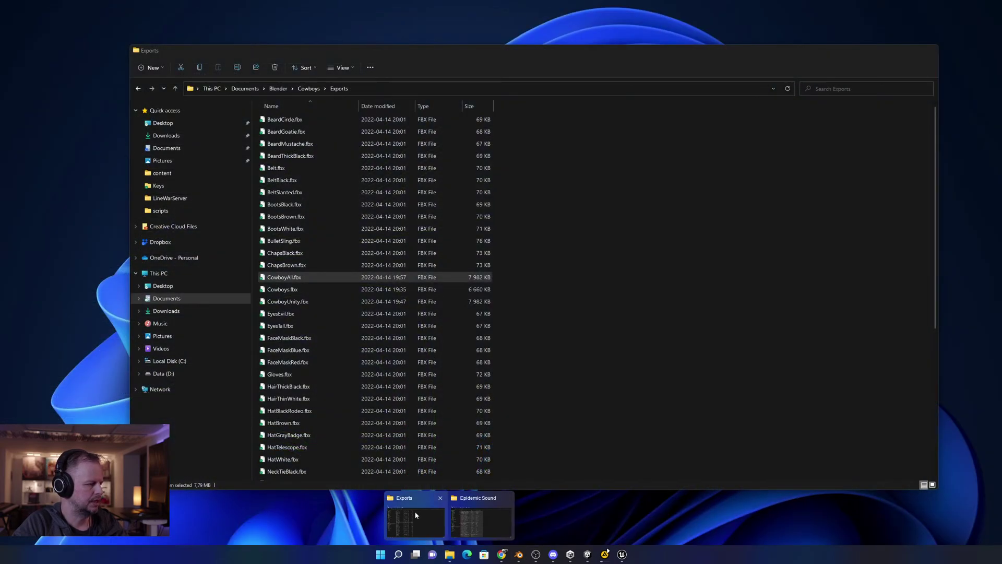
pyautogui.click(470, 513)
pyautogui.click(404, 79)
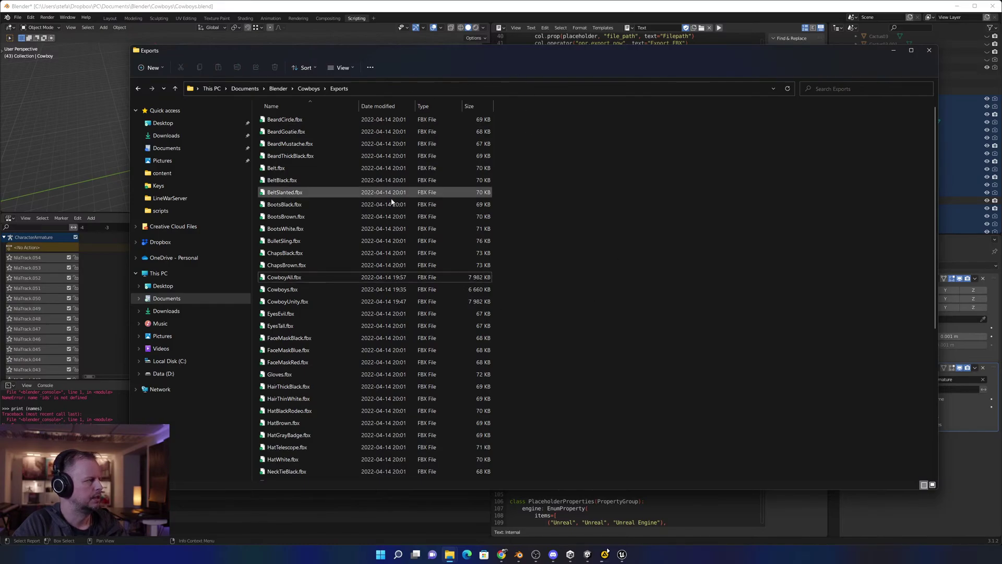
pyautogui.scroll(-7, 305, 292)
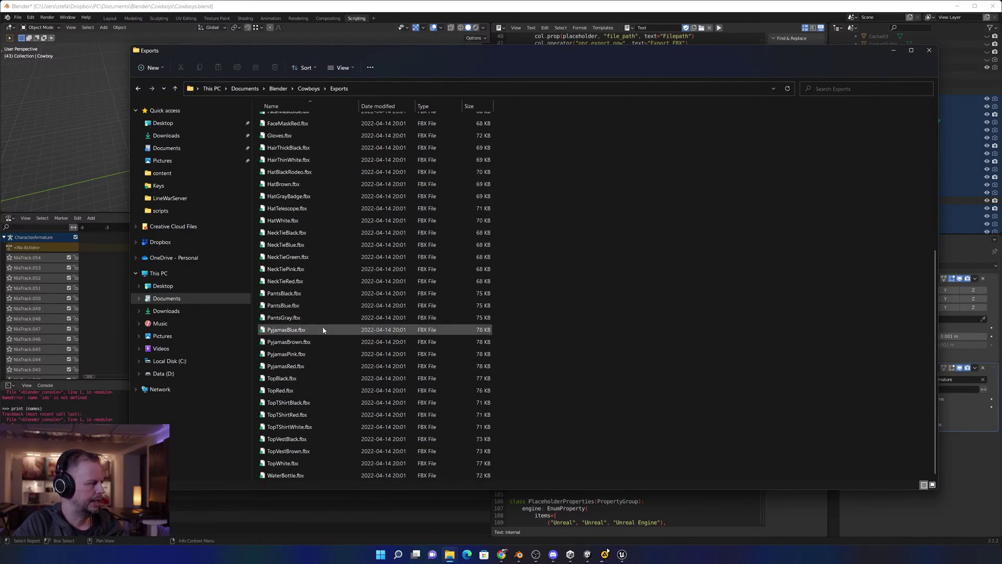
pyautogui.click(293, 475)
pyautogui.scroll(7, 313, 277)
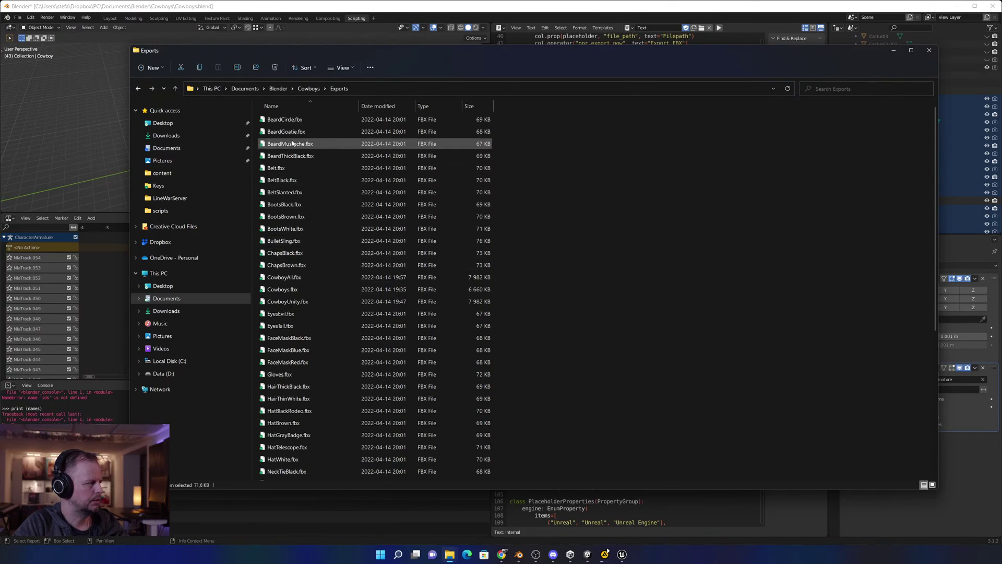
pyautogui.keyDown('shift'); pyautogui.click(285, 119); pyautogui.keyUp('shift')
pyautogui.keyDown('ctrl'); pyautogui.click(284, 277); pyautogui.keyUp('ctrl')
pyautogui.keyDown('ctrl'); pyautogui.click(282, 289); pyautogui.keyUp('ctrl')
pyautogui.keyDown('ctrl'); pyautogui.click(288, 301); pyautogui.keyUp('ctrl')
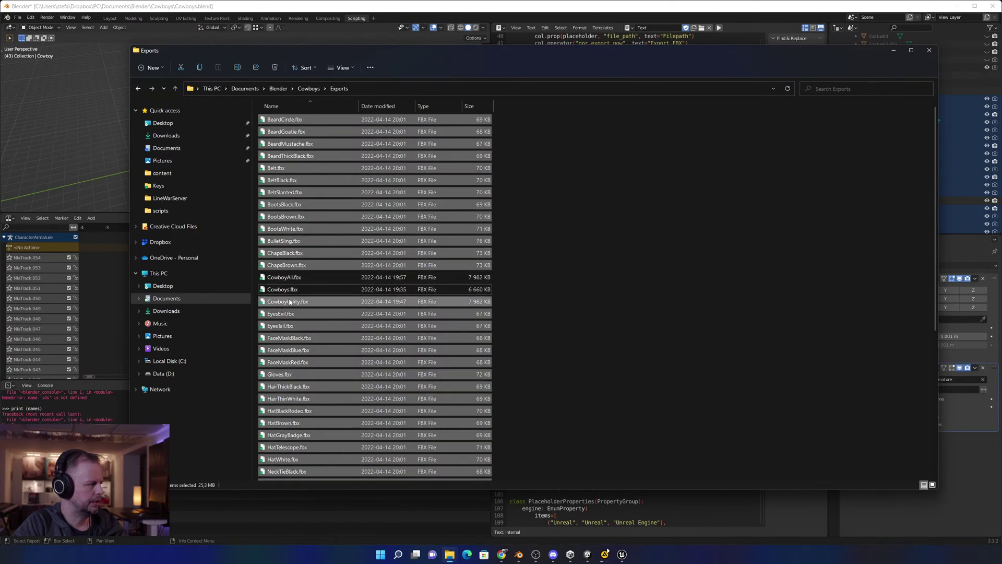
# Switch to the Unreal Editor and create a folder named Clothes inside Content/Characters/Cowboy.
pyautogui.moveTo(288, 201); pyautogui.dragTo(577, 225)
pyautogui.hotkey('alt', 'Tab')
pyautogui.hotkey('alt', 'Tab')
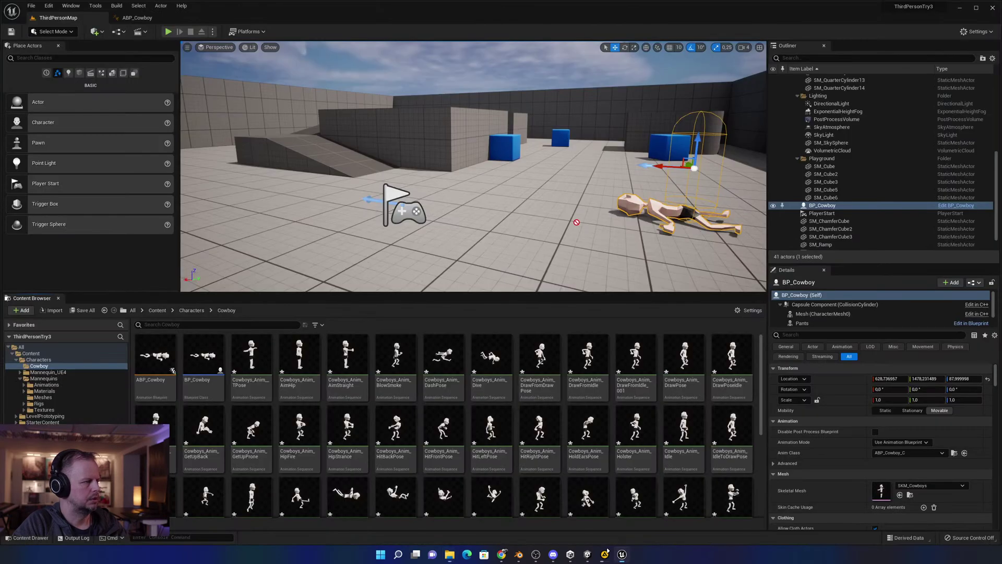
pyautogui.rightClick(42, 366)
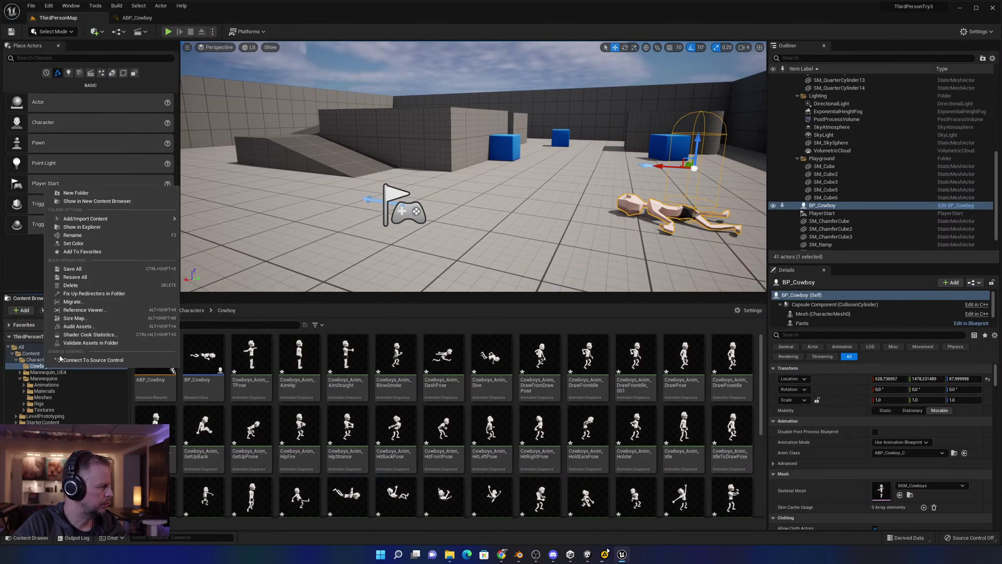
pyautogui.click(68, 204)
pyautogui.write('Clothes')
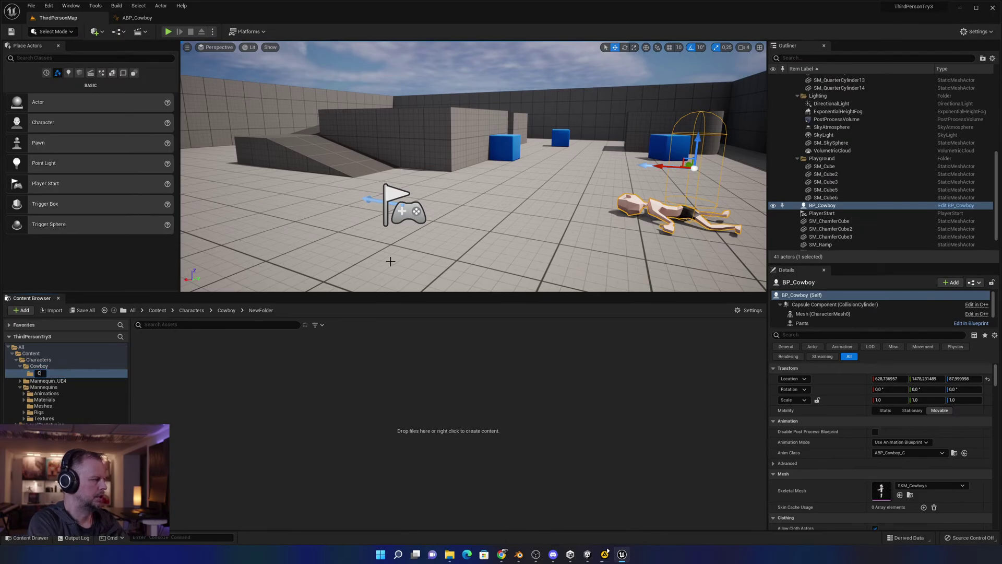
pyautogui.press('Return')
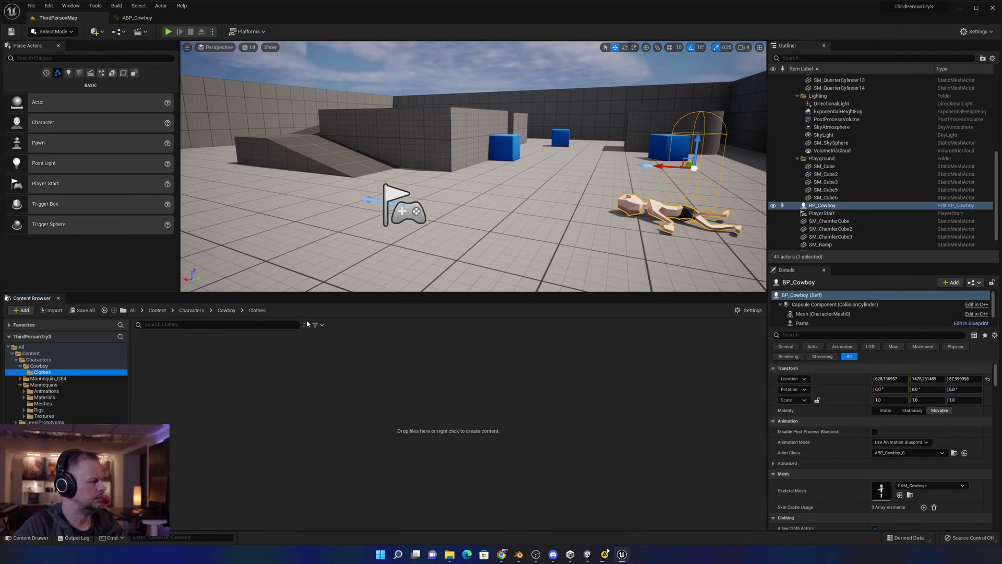
# Import all the selected FBX files into the Clothes folder as skeletal meshes without animations, and review the imported clothing.
pyautogui.hotkey('alt', 'Tab')
pyautogui.moveTo(417, 288); pyautogui.dragTo(62, 372)
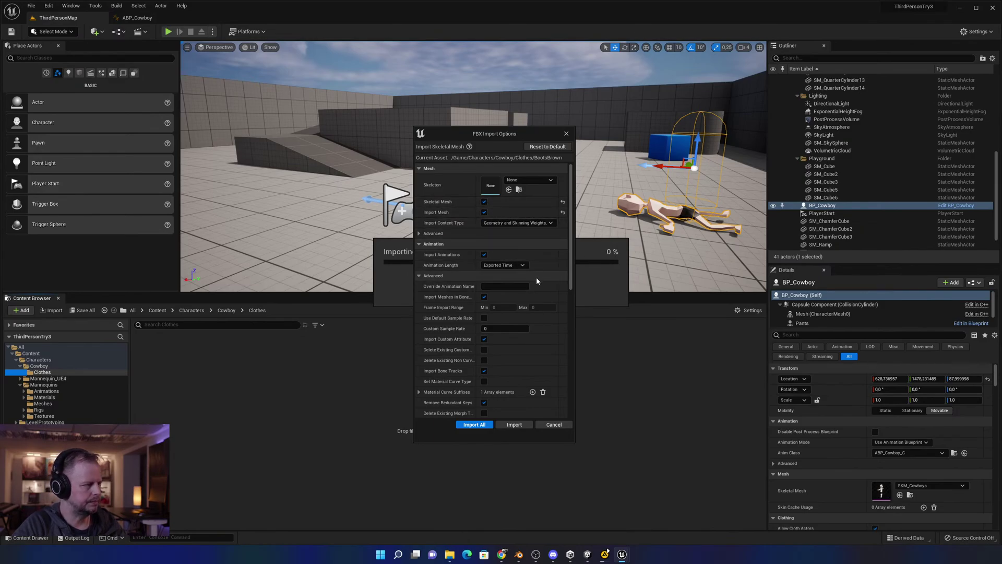
pyautogui.click(484, 254)
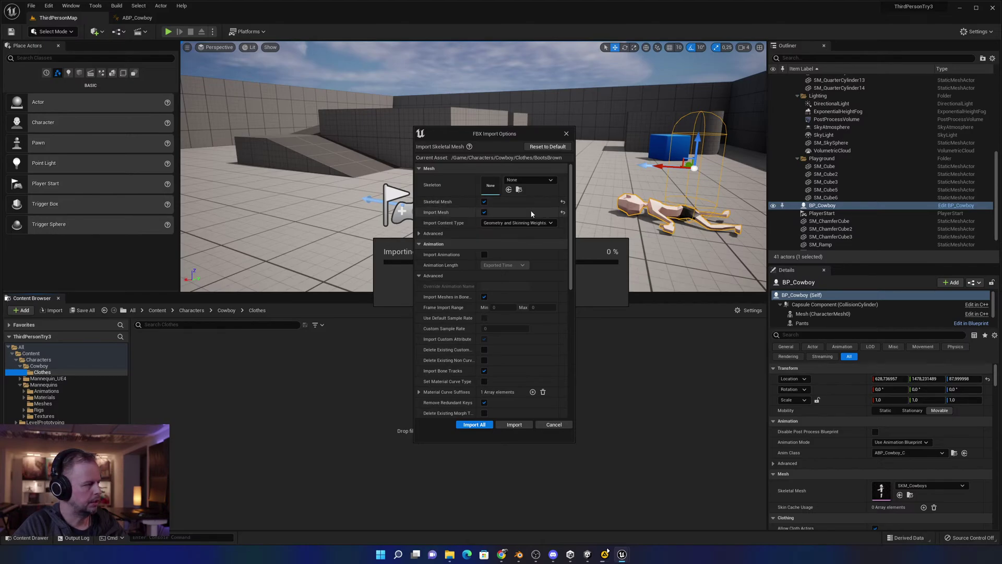
pyautogui.scroll(-3, 531, 348)
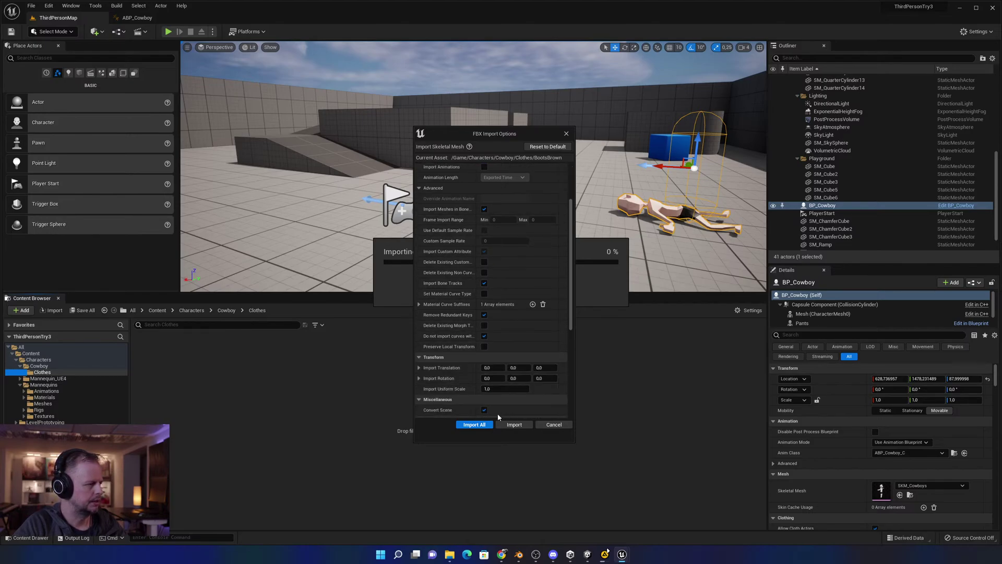
pyautogui.click(474, 424)
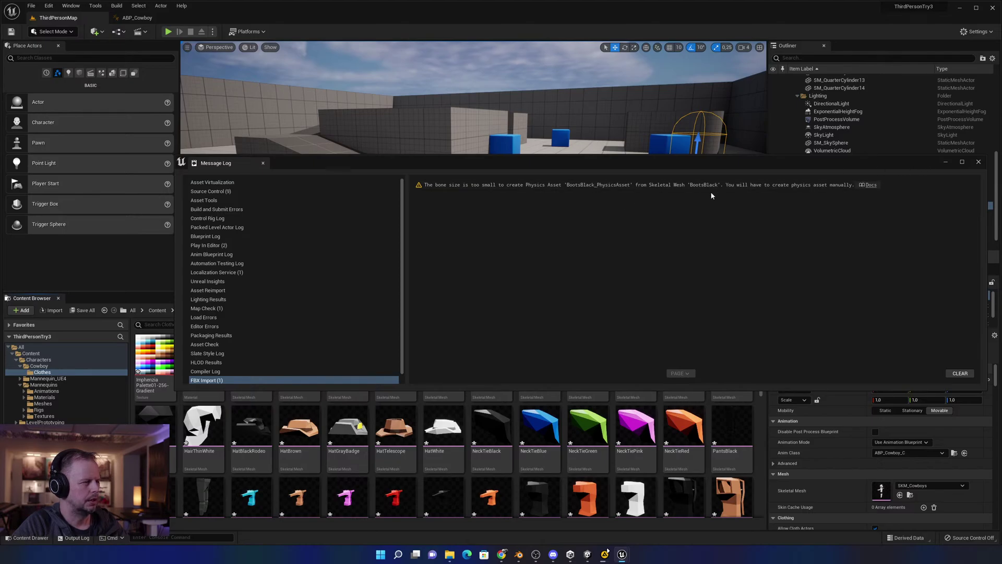
pyautogui.click(979, 163)
pyautogui.click(540, 431)
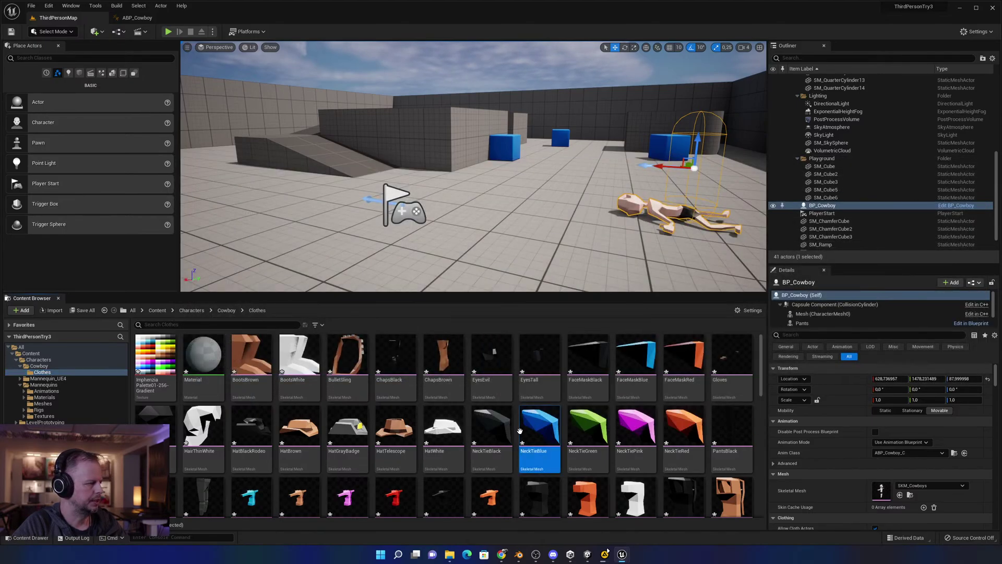
pyautogui.scroll(-5, 553, 441)
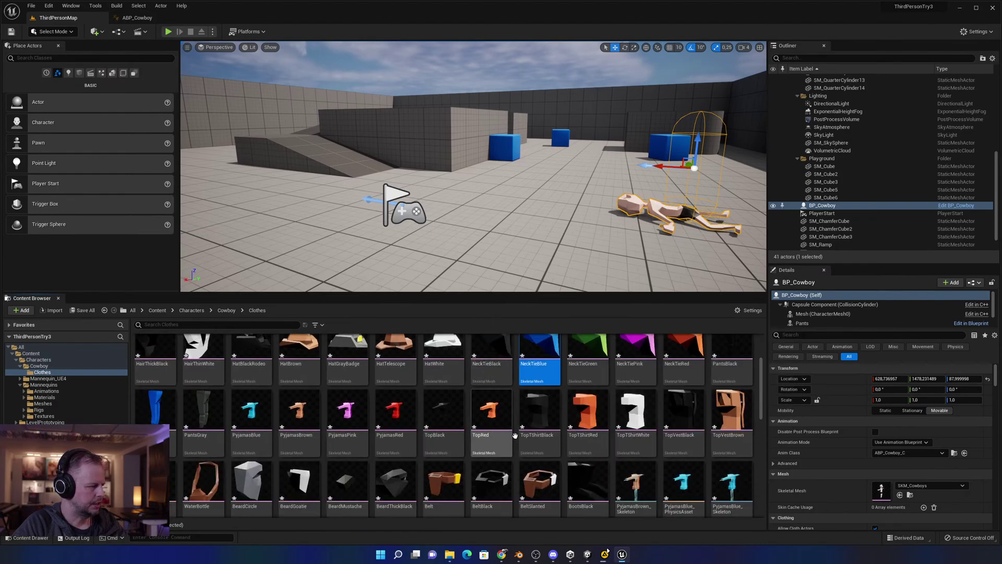
pyautogui.scroll(1, 546, 447)
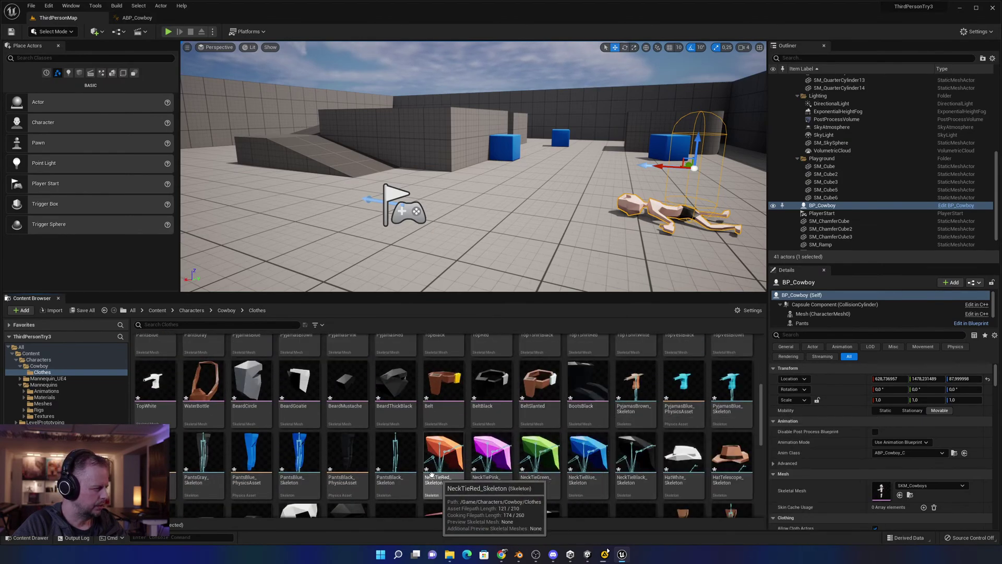
pyautogui.click(395, 388)
pyautogui.scroll(1, 476, 395)
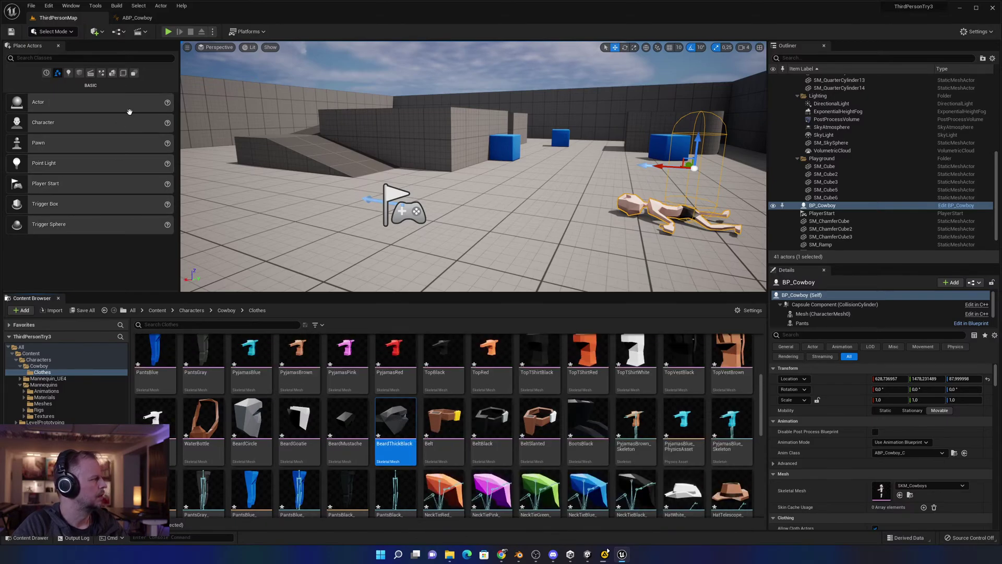
pyautogui.click(137, 17)
pyautogui.click(320, 215)
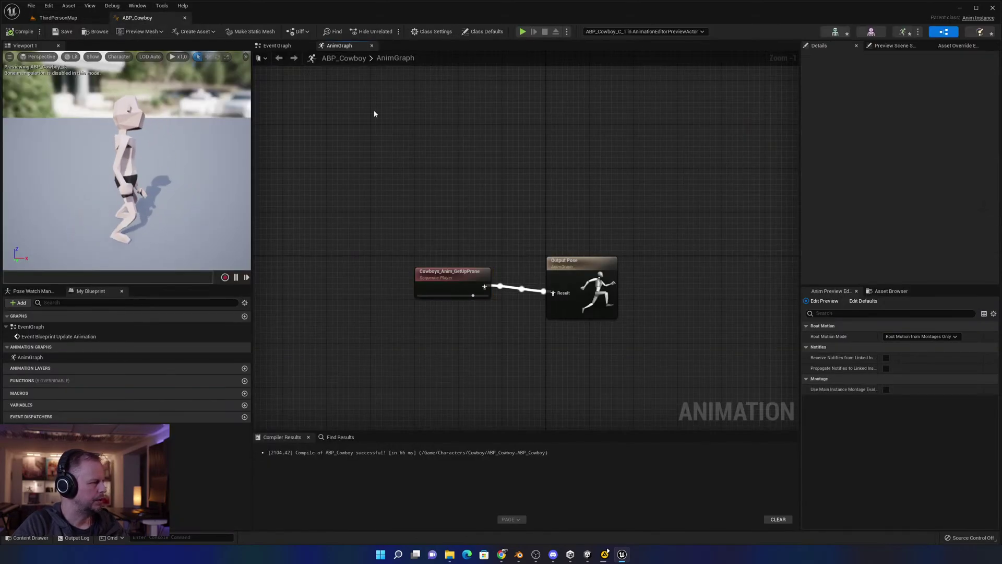
pyautogui.click(281, 48)
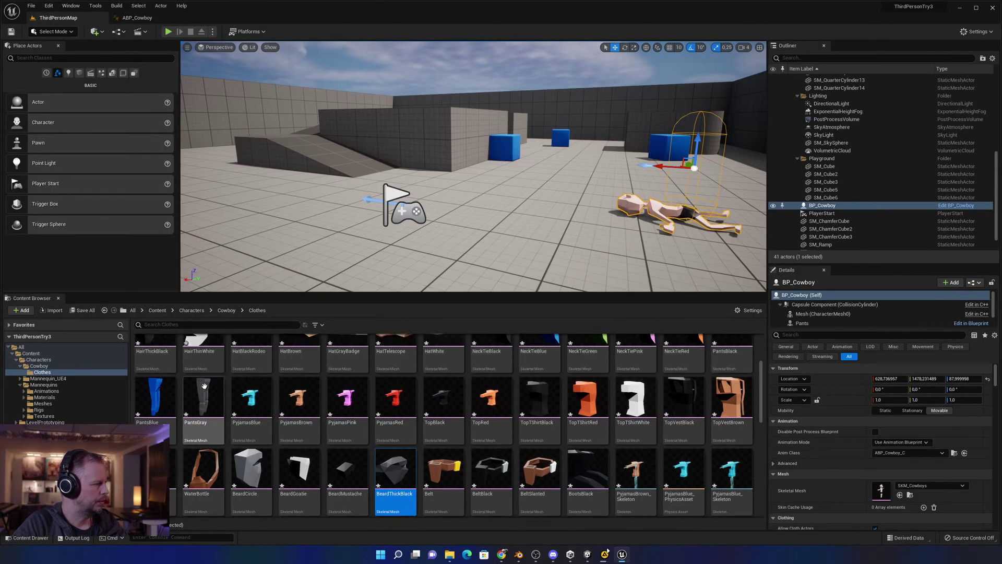
# Open the BP_Cowboy blueprint from the Characters/Cowboy folder and reposition the entry node in its Construction Script graph.
pyautogui.click(39, 366)
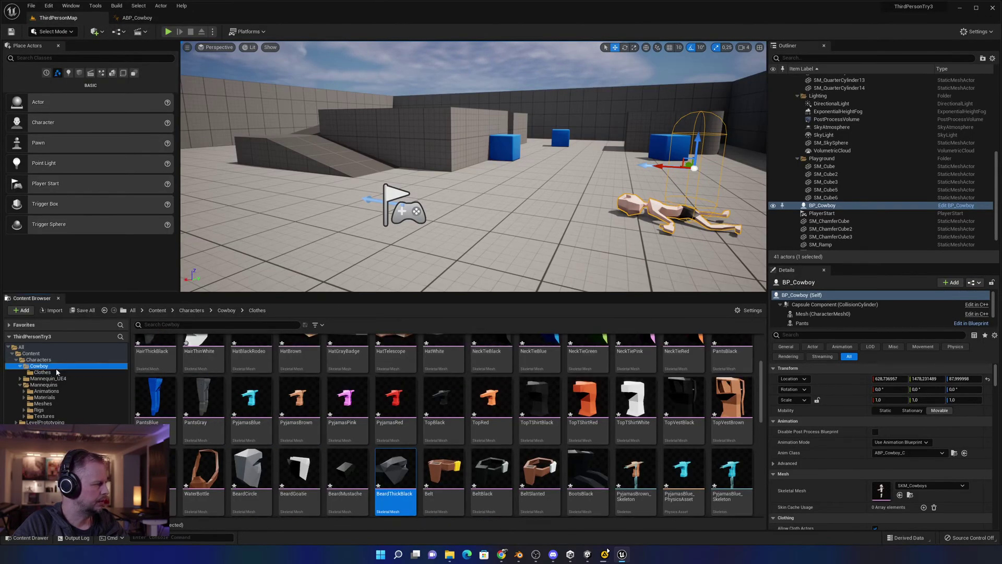
pyautogui.scroll(-1, 445, 422)
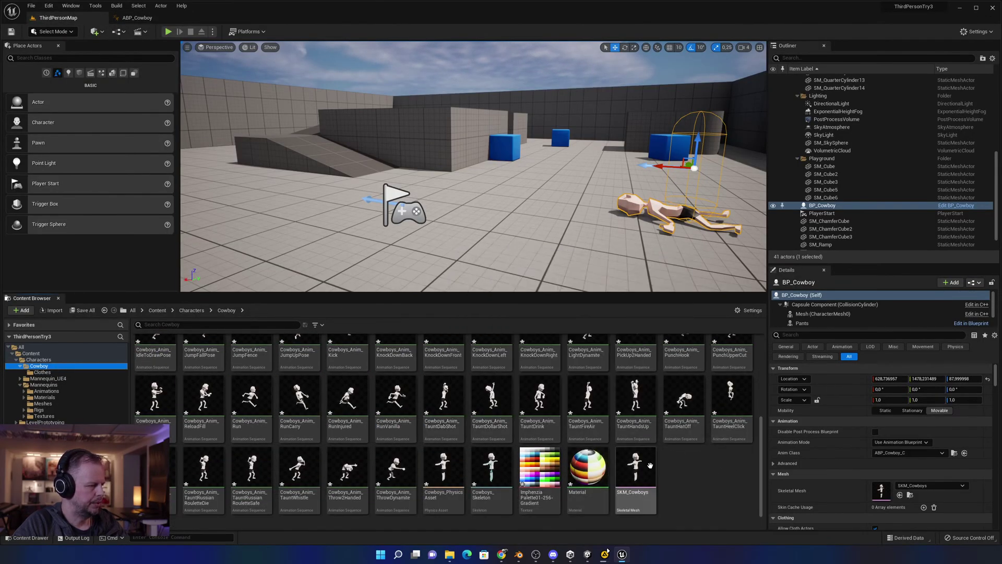
pyautogui.scroll(3, 225, 386)
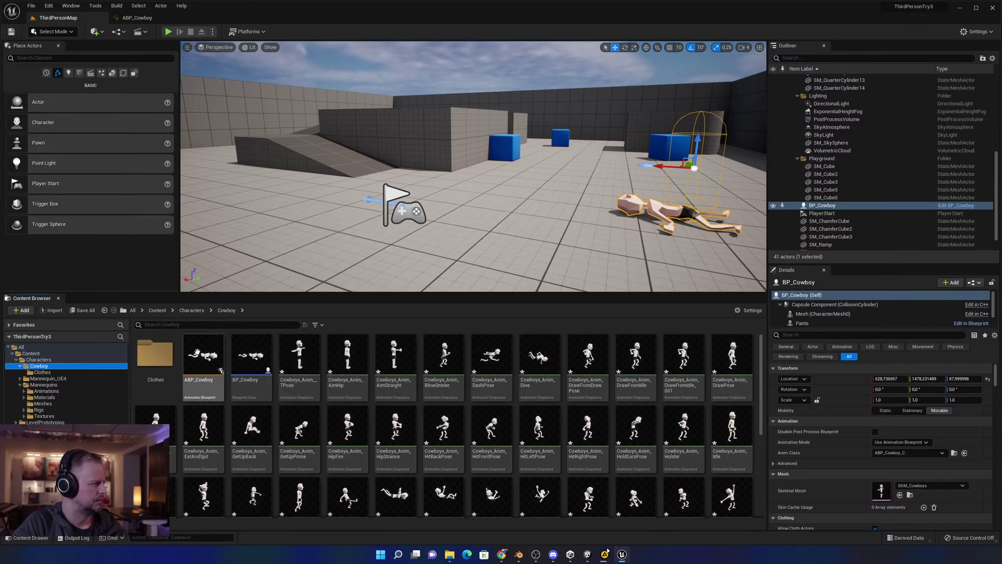
pyautogui.doubleClick(251, 360)
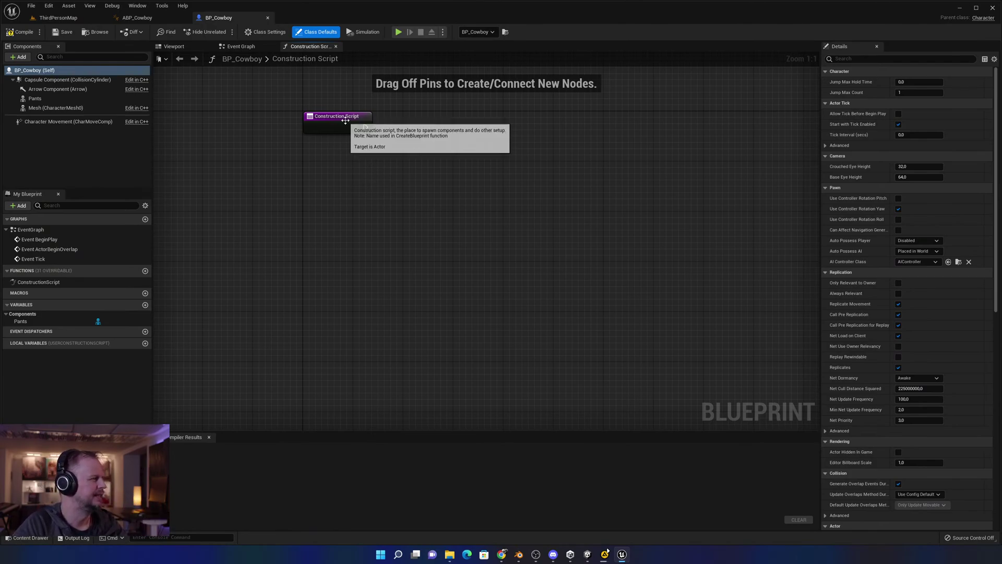
pyautogui.moveTo(346, 124); pyautogui.dragTo(365, 142)
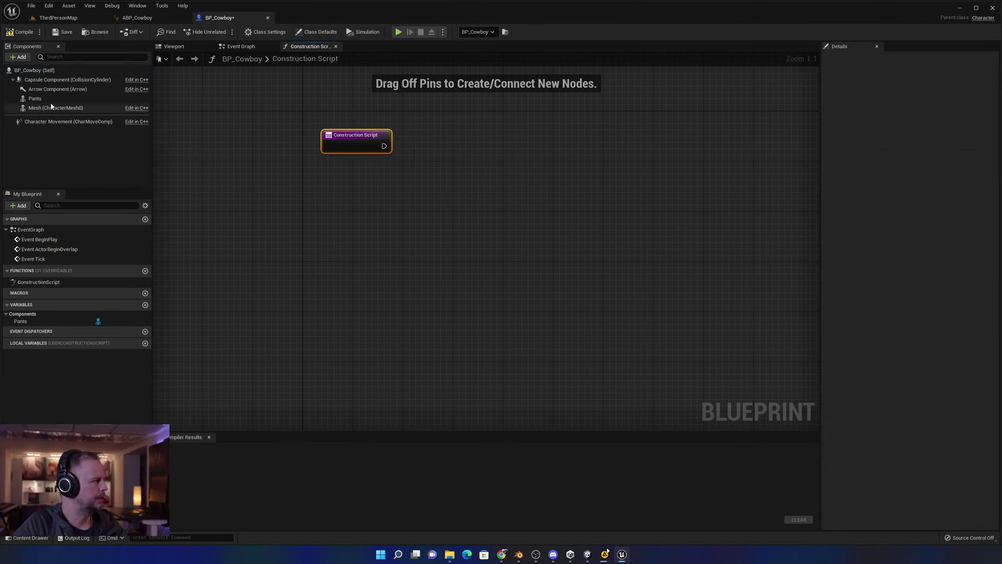
# Set the Pants component's skeletal mesh to PantsBlack and check it in the blueprint's viewport.
pyautogui.click(33, 99)
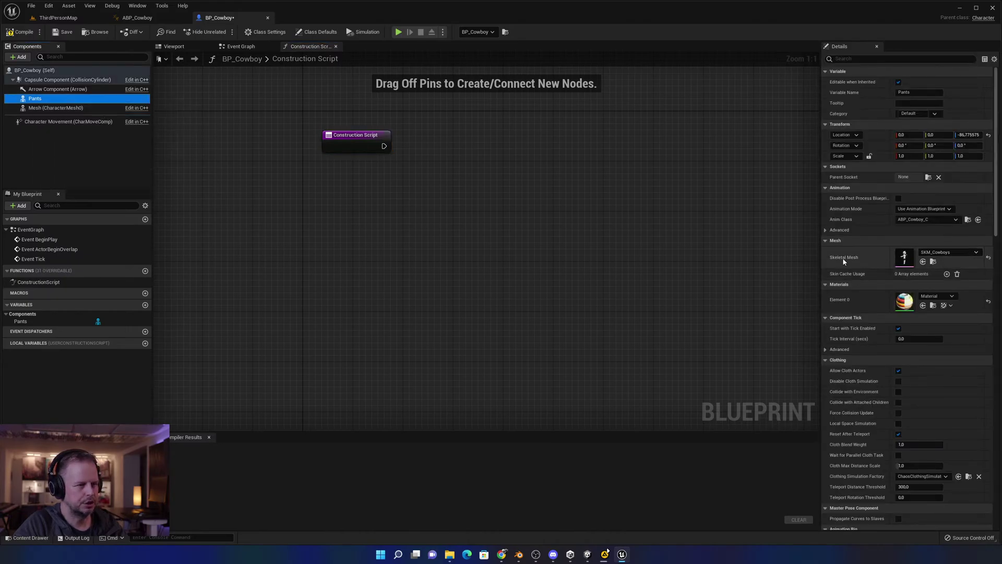
pyautogui.click(973, 252)
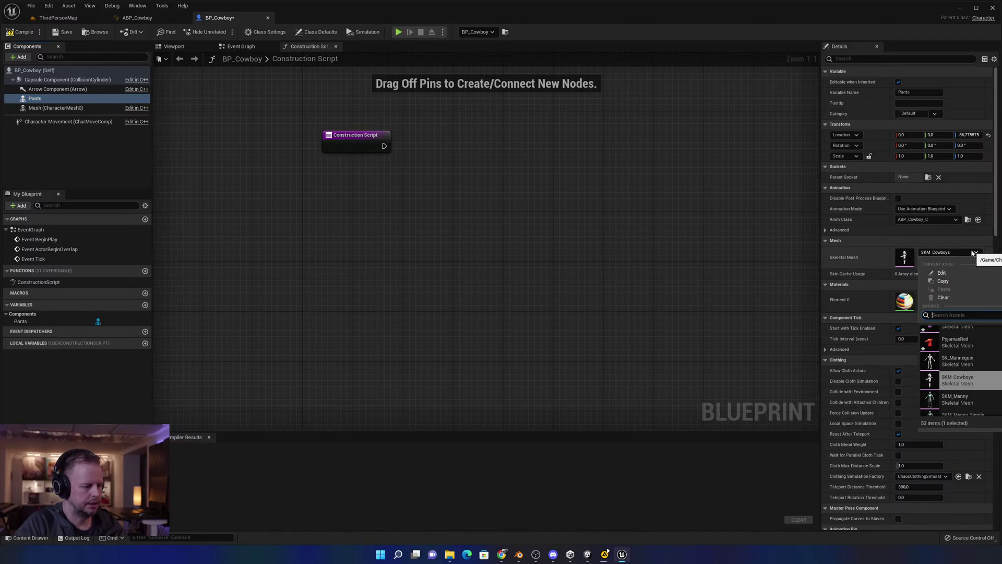
pyautogui.write('pan')
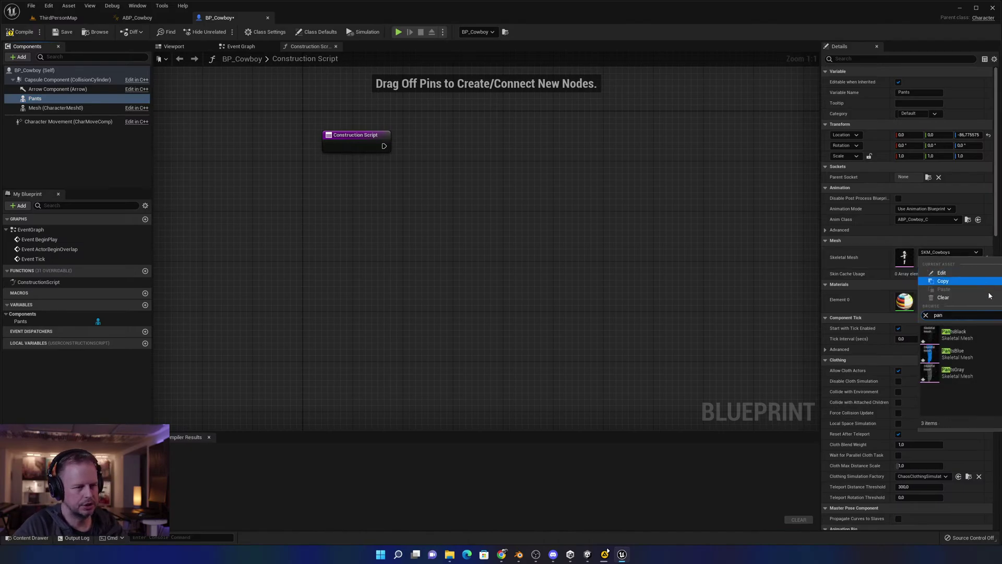
pyautogui.click(971, 337)
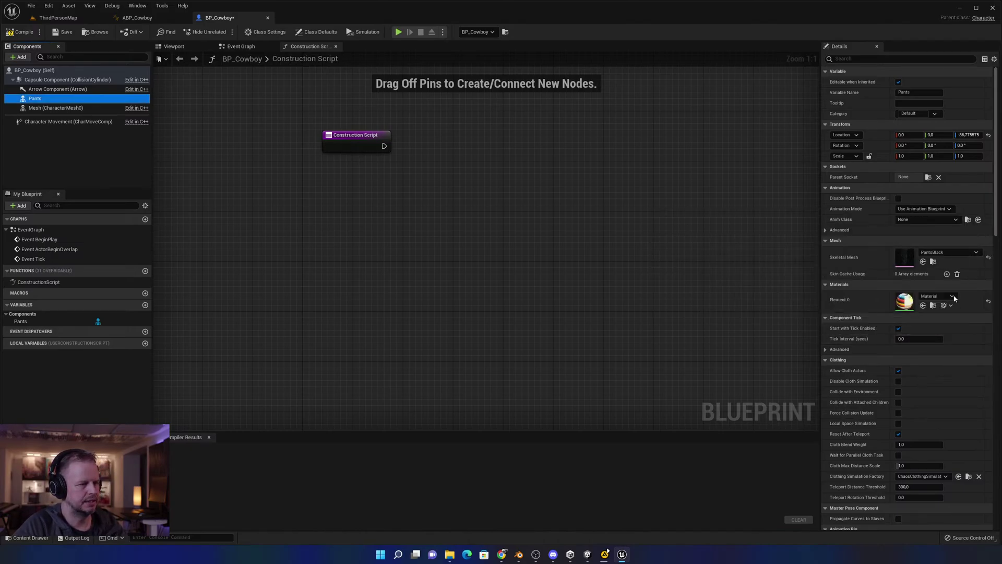
pyautogui.click(178, 47)
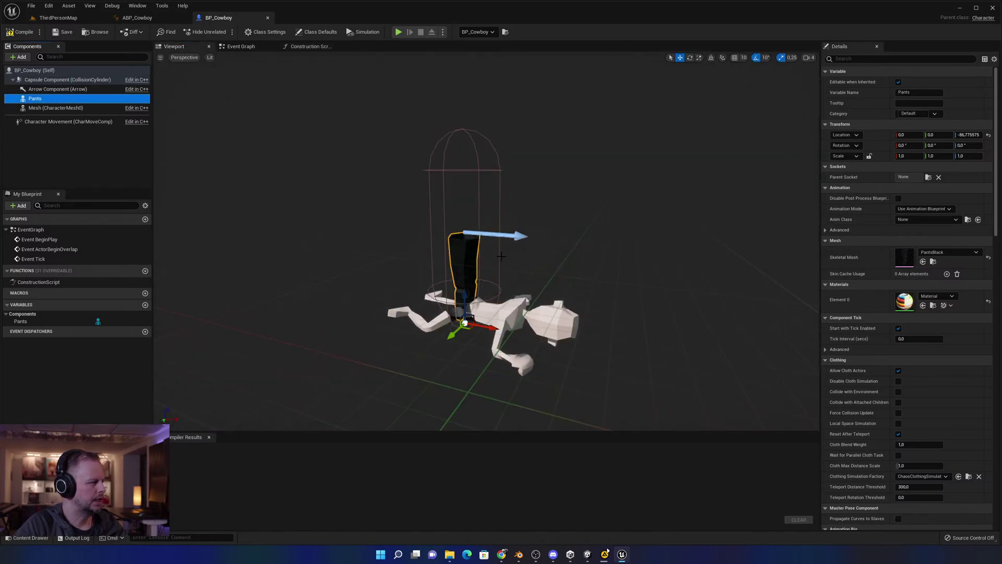
# Add a Set Master Pose Component node targeting Pants to the Construction Script and place it beside the entry node.
pyautogui.click(313, 47)
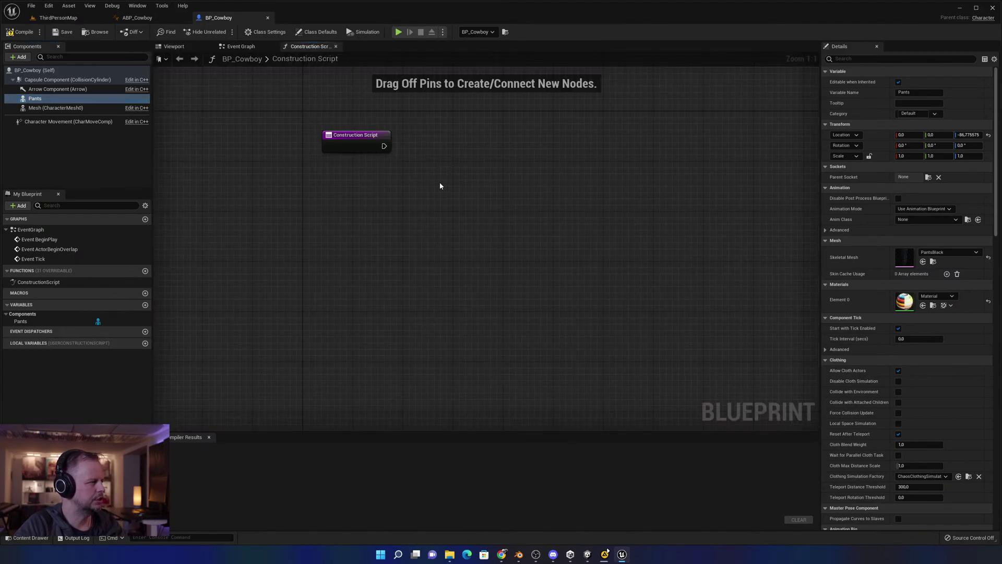
pyautogui.rightClick(440, 183)
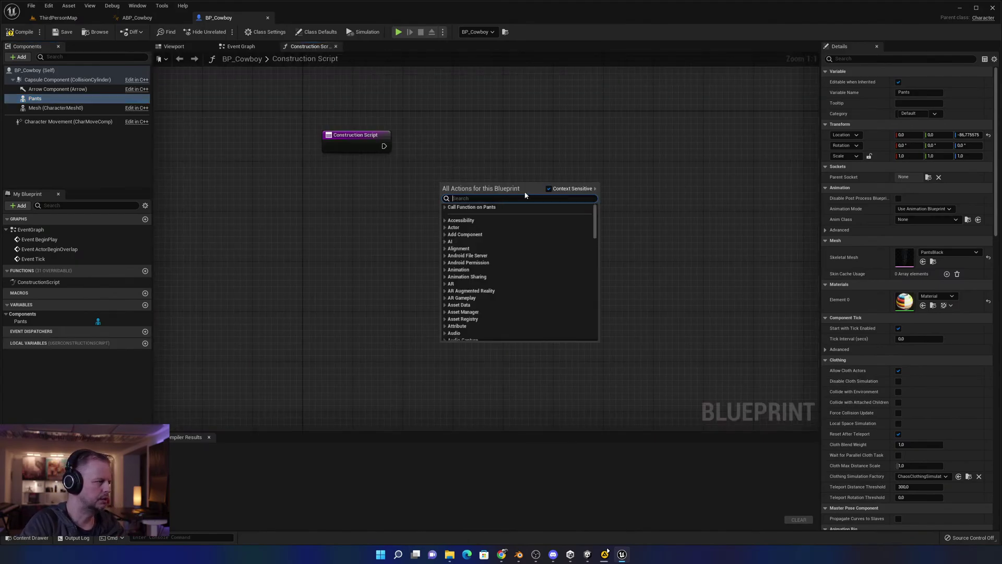
pyautogui.write('pose')
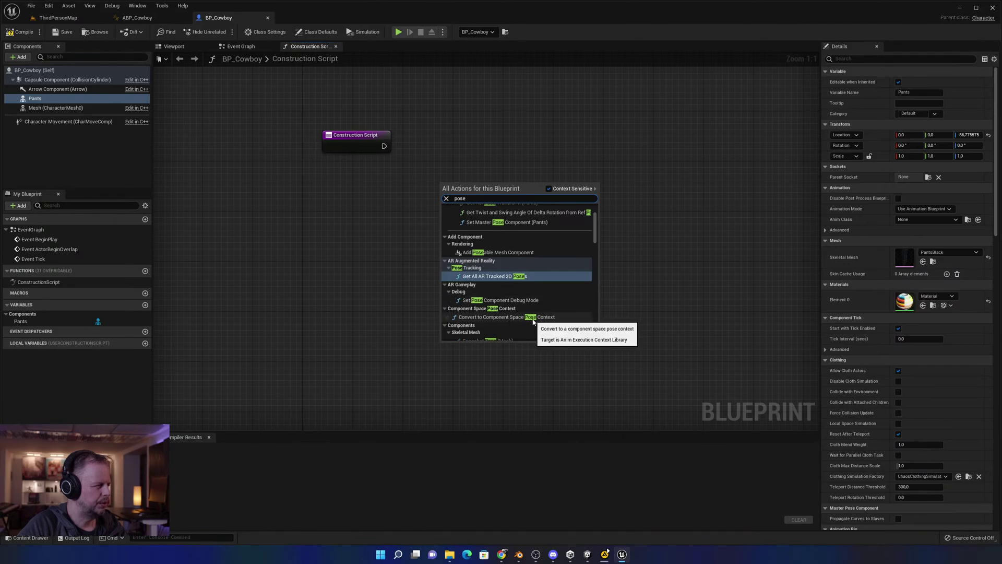
pyautogui.scroll(-5, 546, 320)
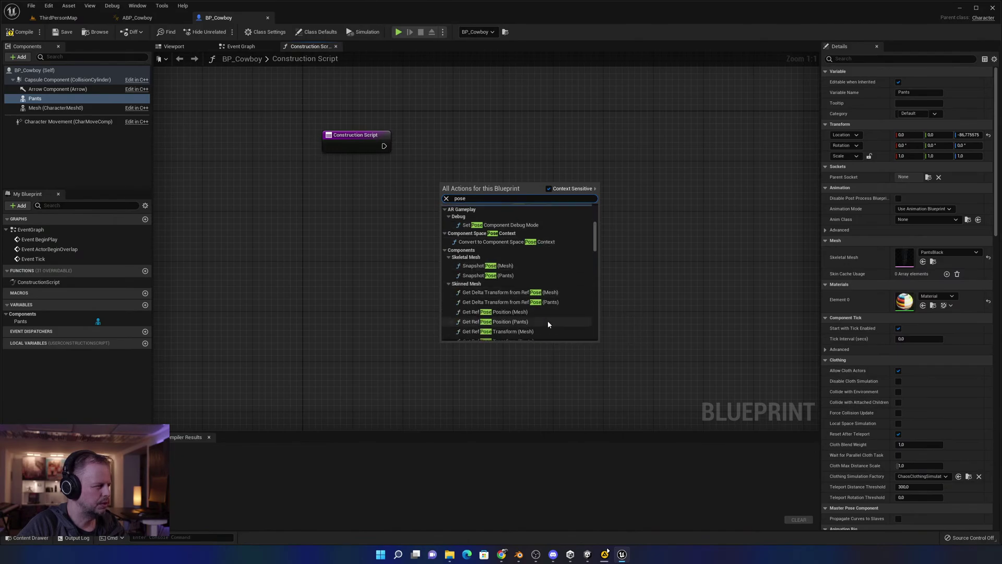
pyautogui.scroll(-4, 546, 320)
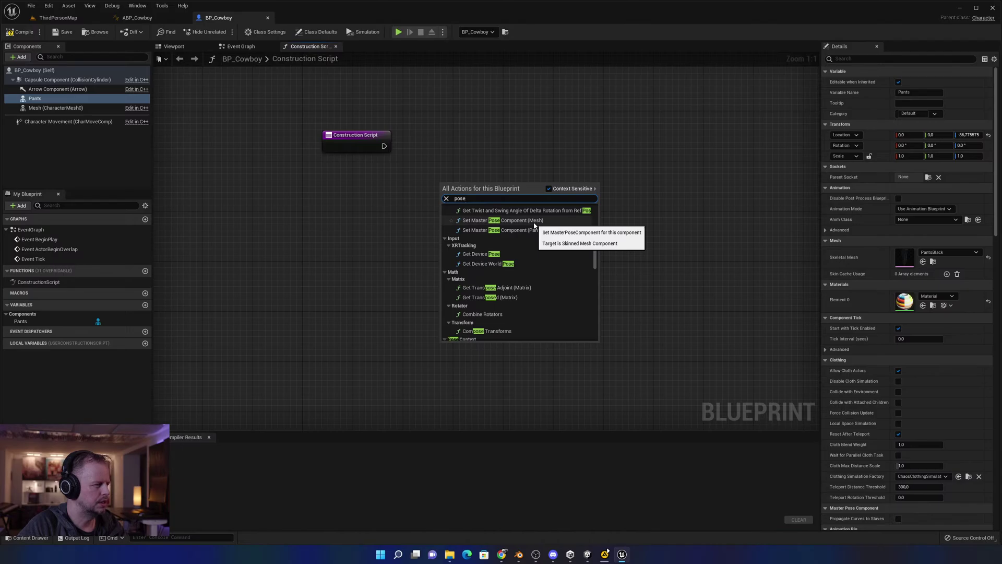
pyautogui.press('BackSpace')
pyautogui.press('BackSpace')
pyautogui.press('BackSpace')
pyautogui.press('BackSpace')
pyautogui.write('se')
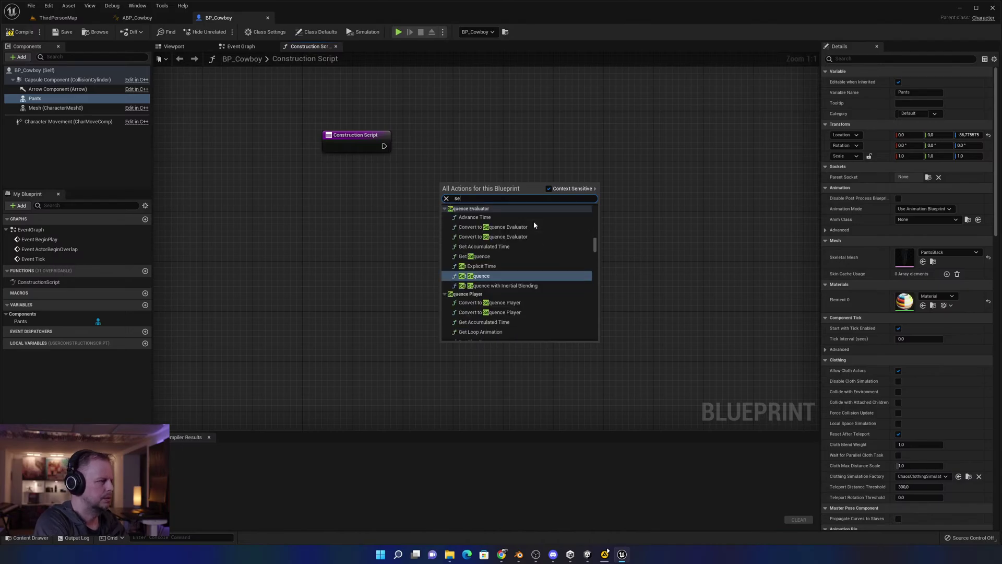
pyautogui.write('t master po')
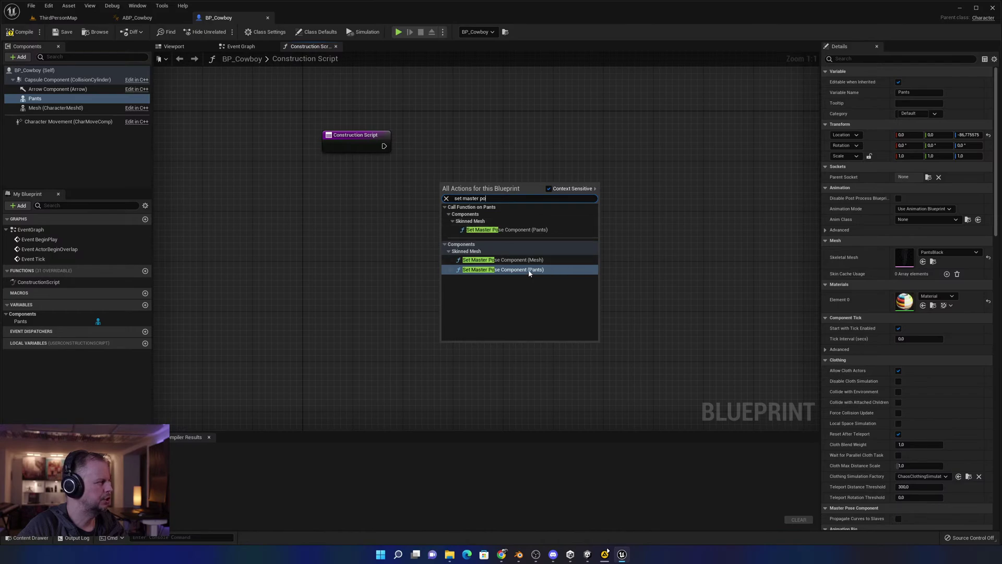
pyautogui.click(525, 232)
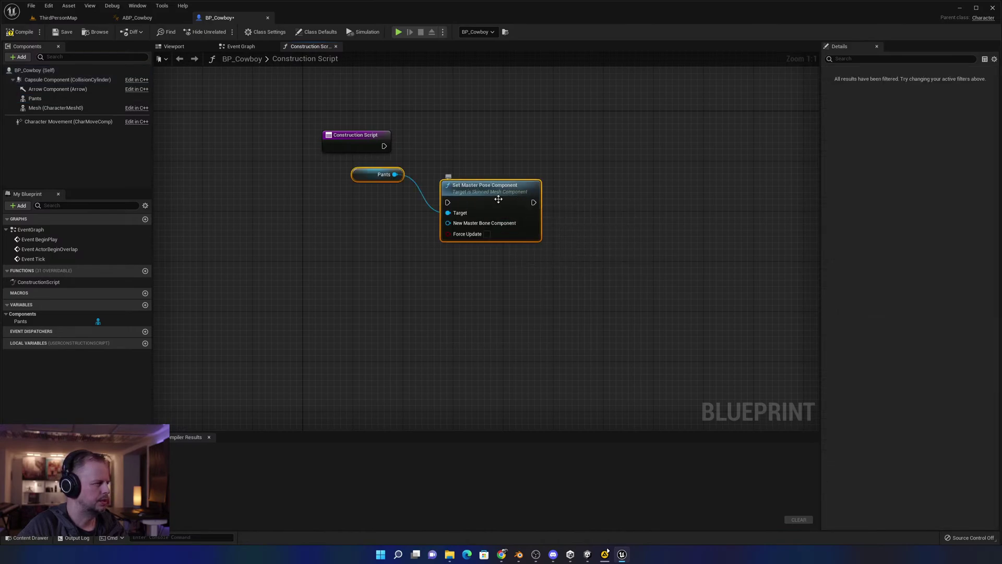
pyautogui.moveTo(483, 188); pyautogui.dragTo(556, 152)
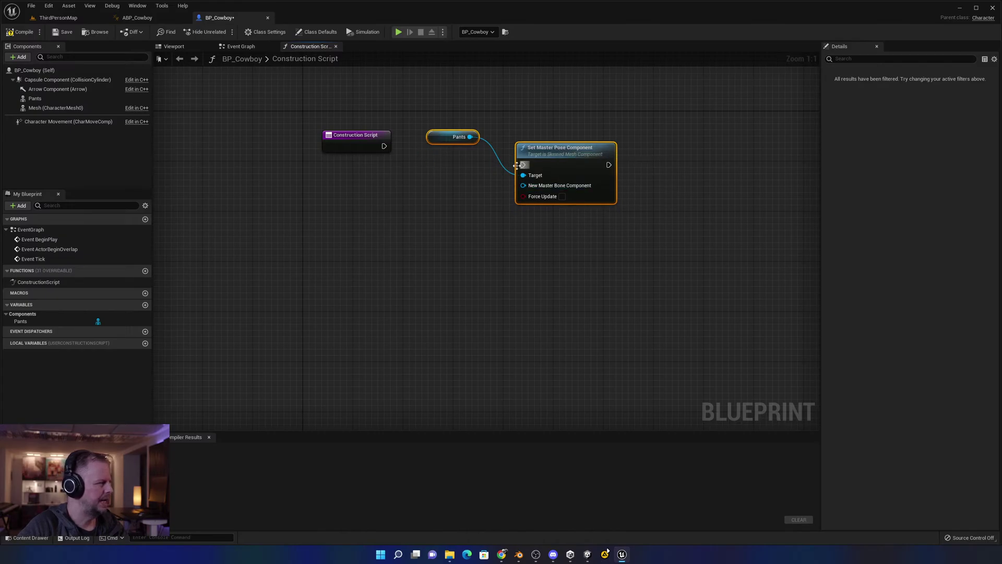
# Add a reference to the character's Mesh component to the graph and connect it to the New Master Bone Component input.
pyautogui.click(38, 108)
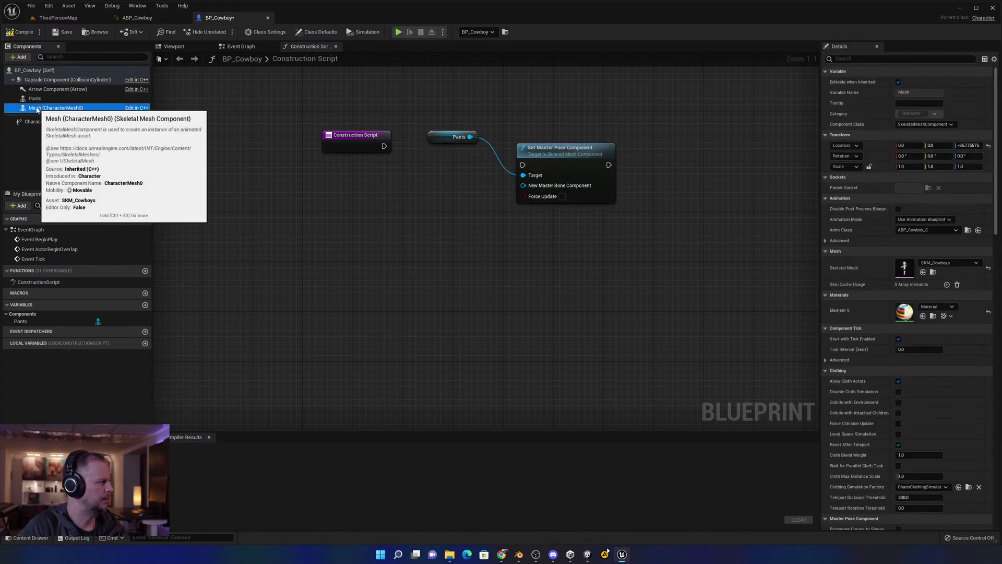
pyautogui.rightClick(38, 109)
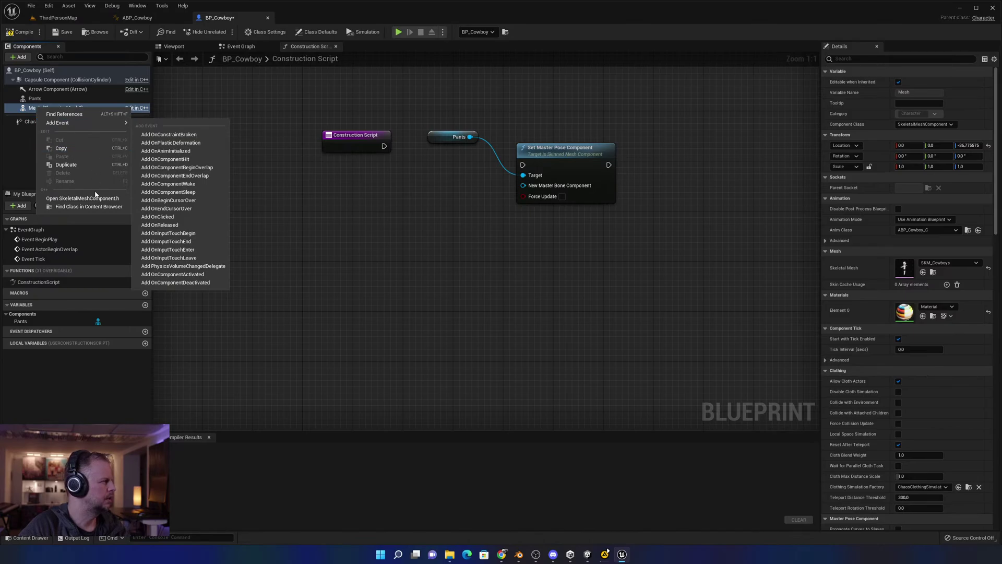
pyautogui.click(30, 108)
pyautogui.rightClick(29, 108)
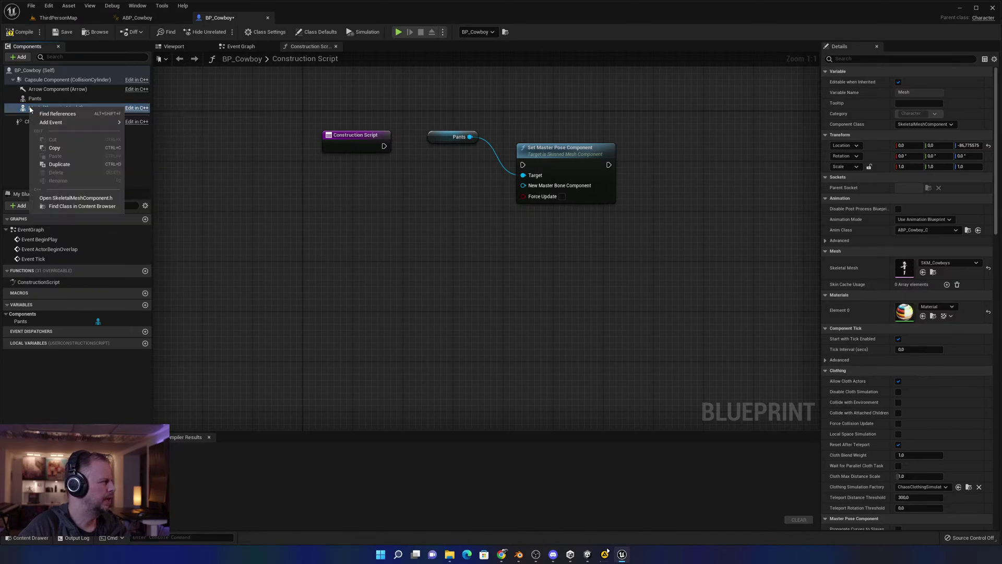
pyautogui.click(82, 175)
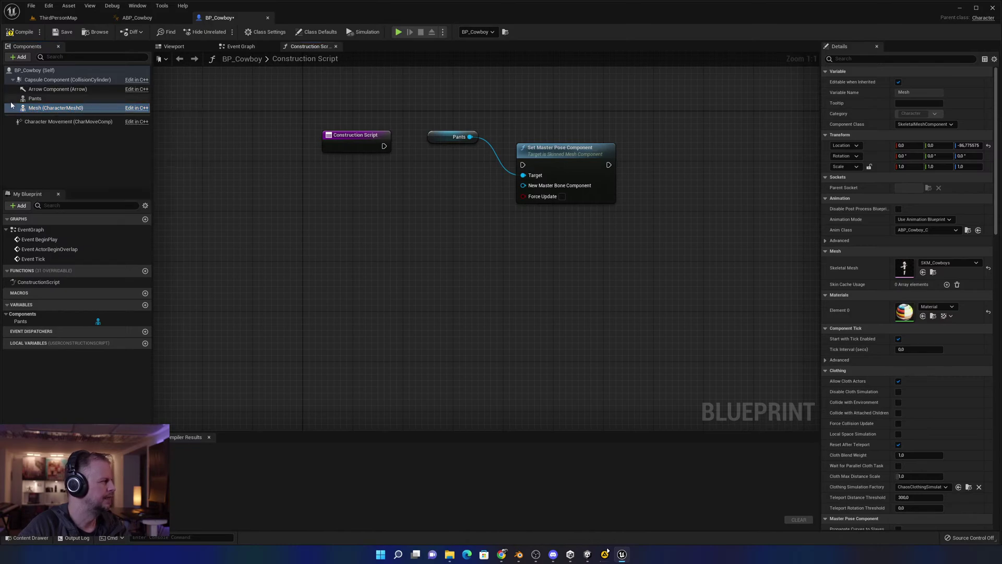
pyautogui.moveTo(35, 108); pyautogui.dragTo(410, 189)
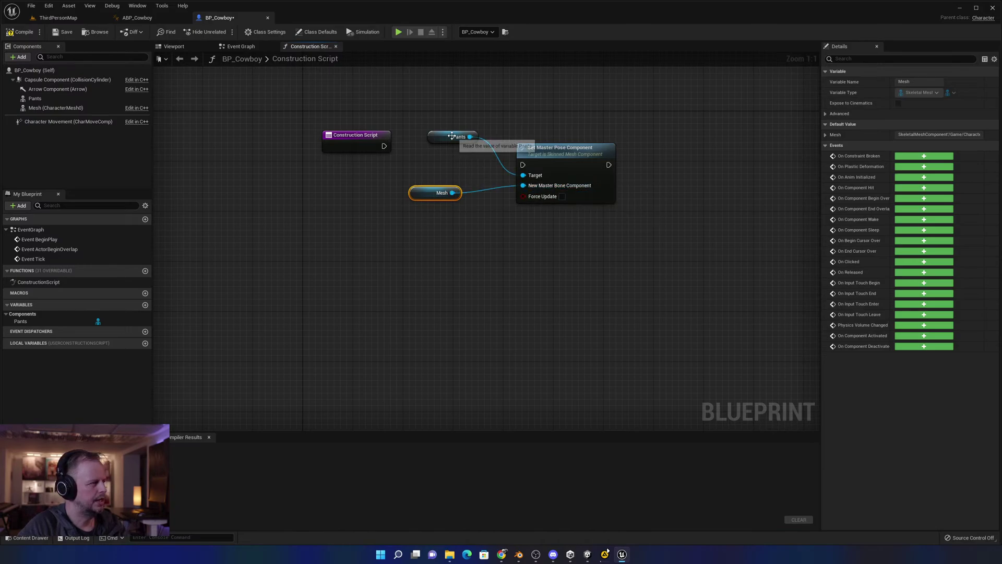
# Connect the Construction Script entry's execution output to the Set Master Pose Component node, tidy the node layout and compile BP_Cowboy.
pyautogui.moveTo(470, 137); pyautogui.dragTo(523, 166)
pyautogui.click(407, 103)
pyautogui.click(442, 126)
pyautogui.moveTo(364, 141); pyautogui.dragTo(407, 121)
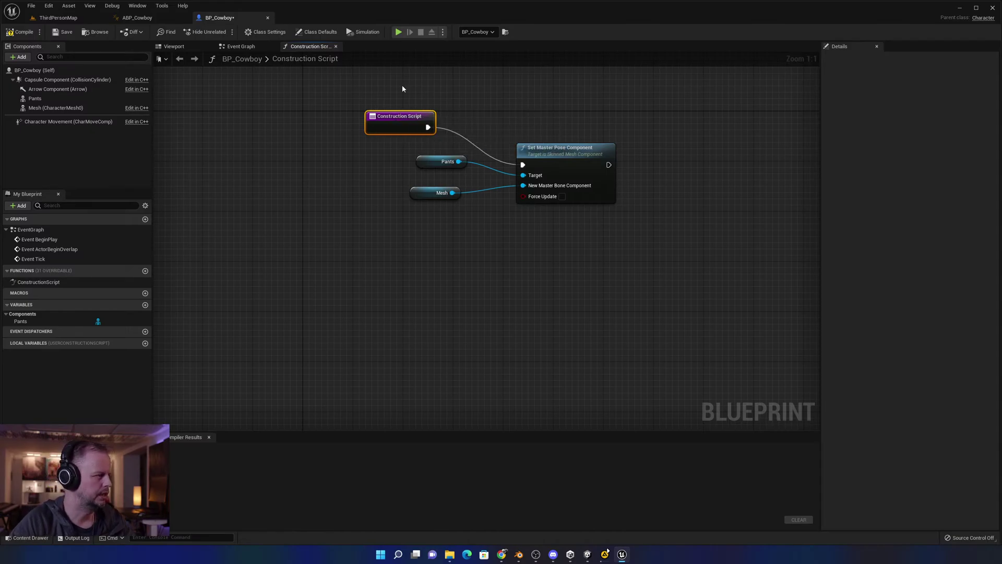
pyautogui.click(18, 33)
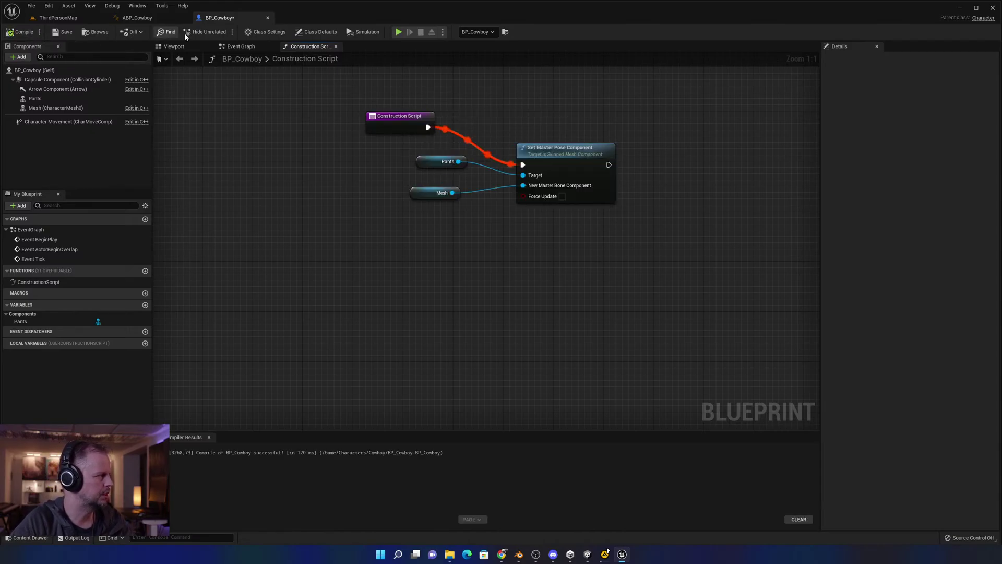
# Play ThirdPersonMap to check how the pants move with the cowboy's animation, and stop the session.
pyautogui.click(58, 18)
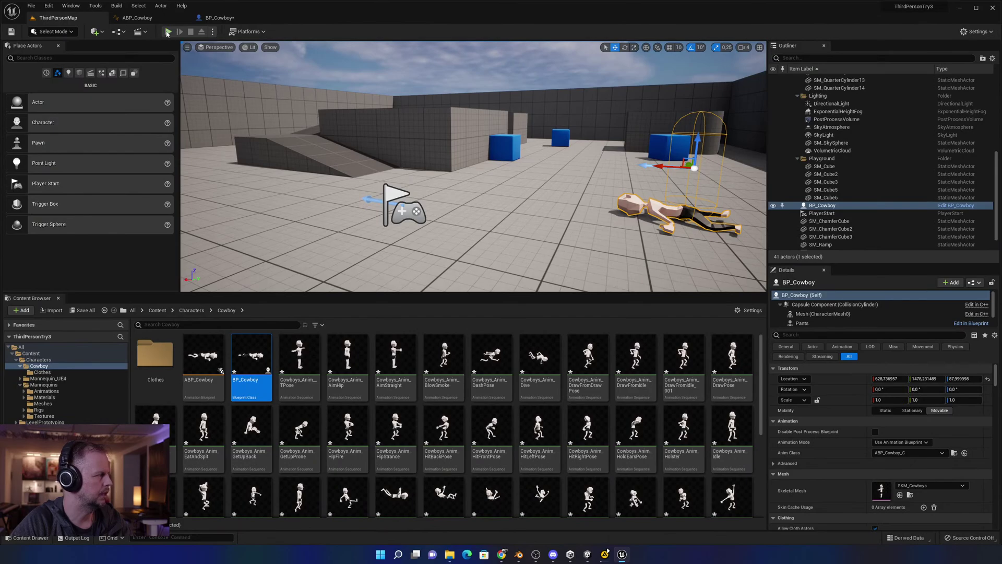
pyautogui.click(168, 32)
pyautogui.click(467, 122)
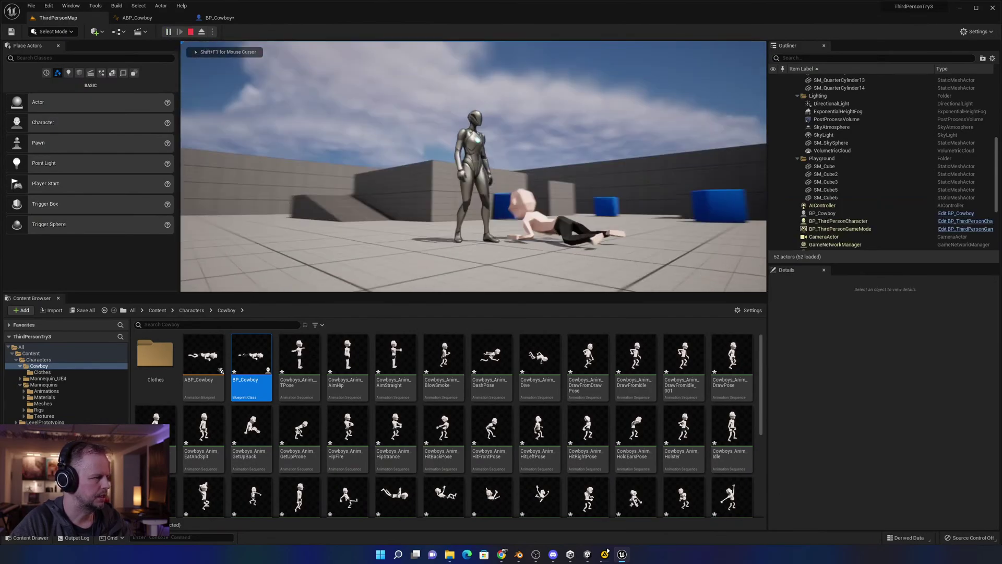
pyautogui.press('Escape')
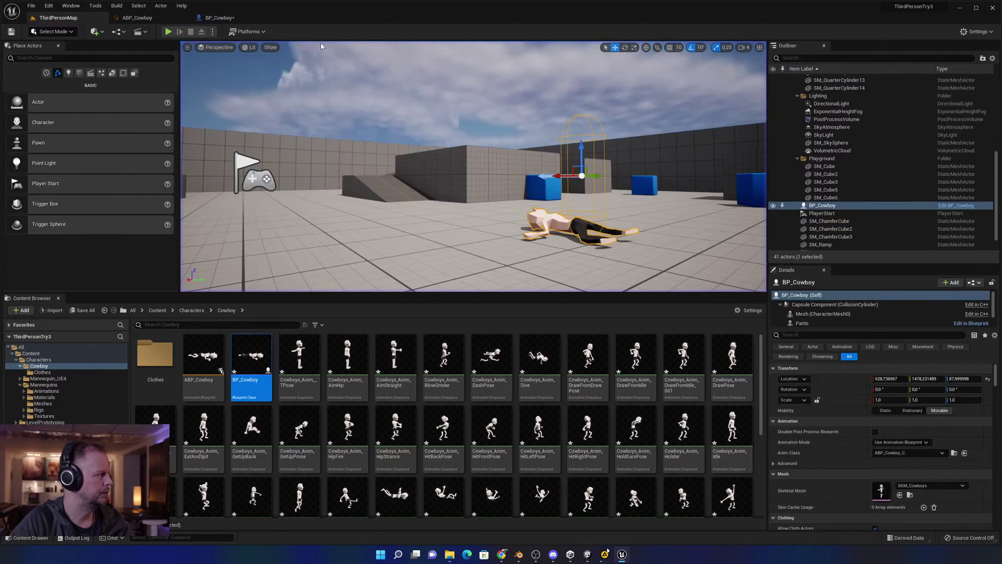
# Return to the BP_Cowboy blueprint and save it.
pyautogui.click(146, 19)
pyautogui.click(219, 19)
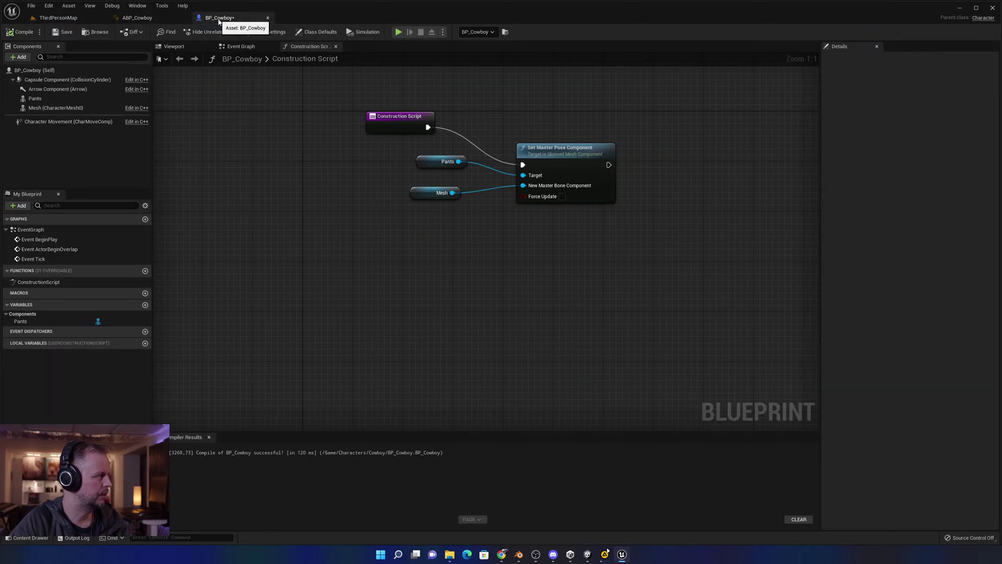
pyautogui.hotkey('ctrl', 's')
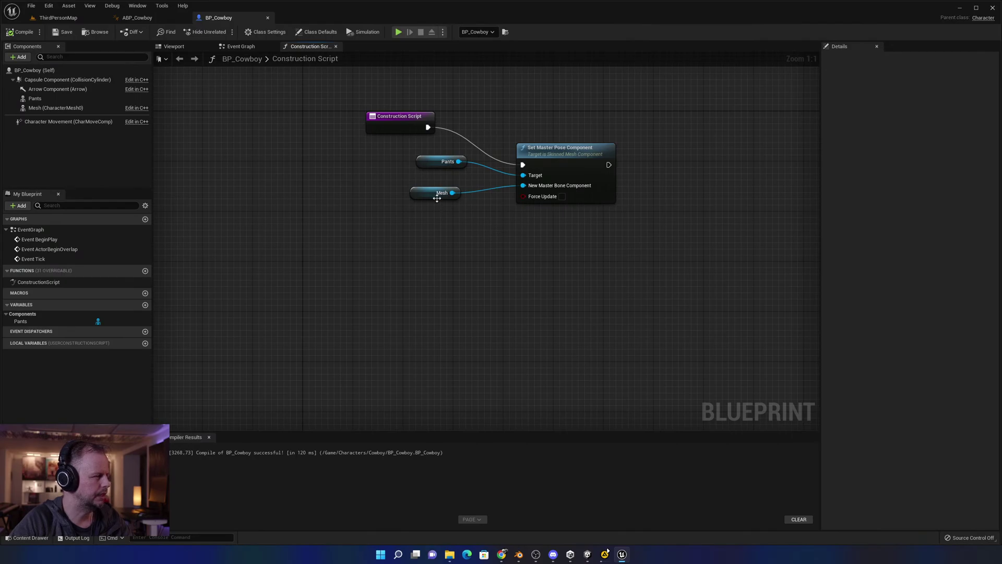
# Change the Pants component's skeletal mesh to PantsBlue and compile BP_Cowboy.
pyautogui.click(35, 98)
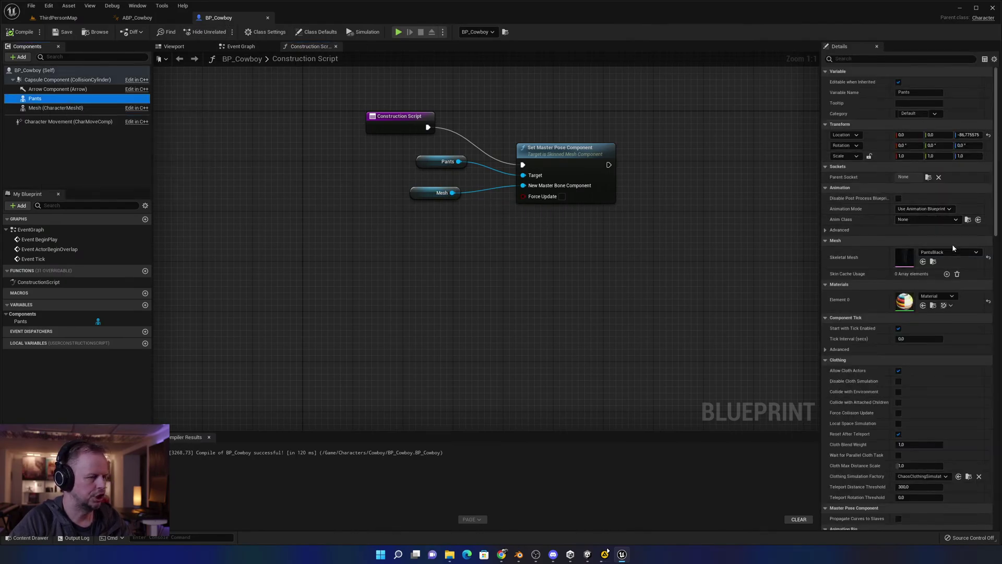
pyautogui.click(966, 252)
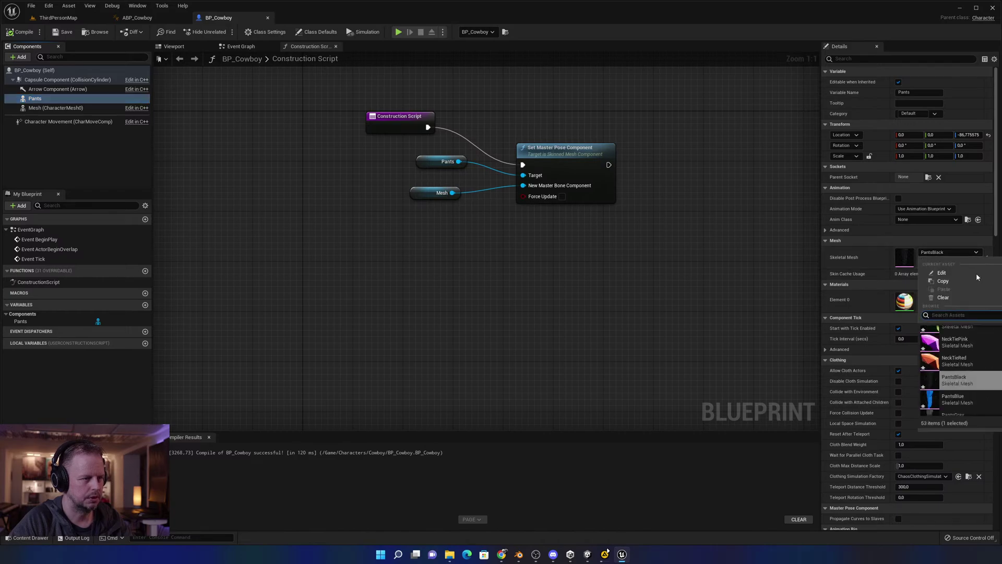
pyautogui.click(955, 398)
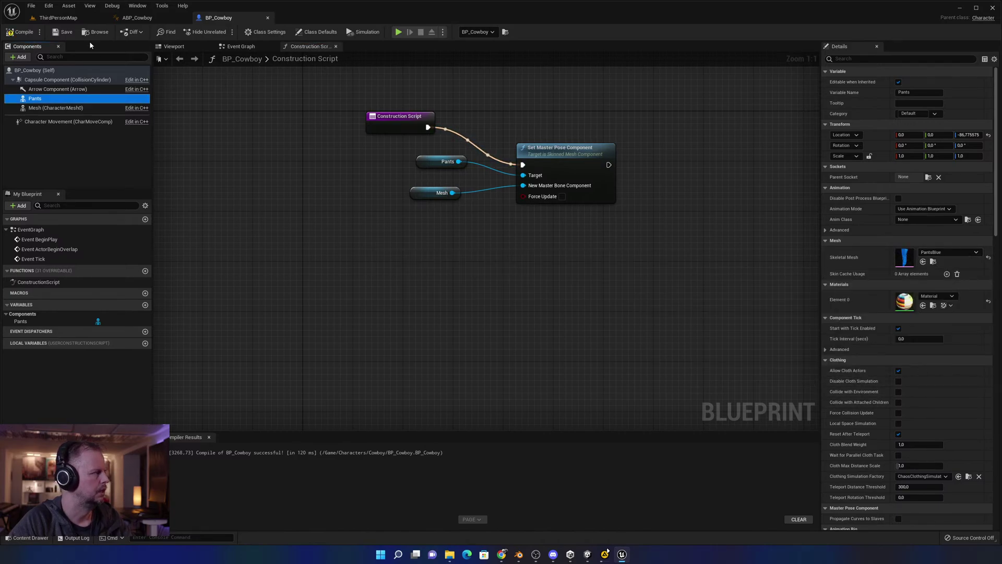
pyautogui.click(20, 32)
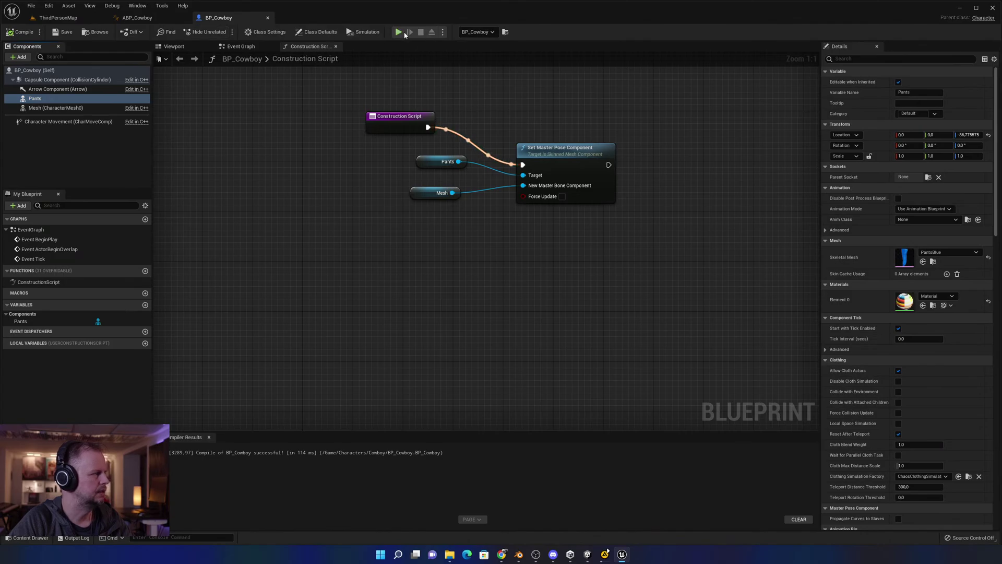
# Play the level from the blueprint to check the blue pants on the cowboy, and stop the session.
pyautogui.click(403, 32)
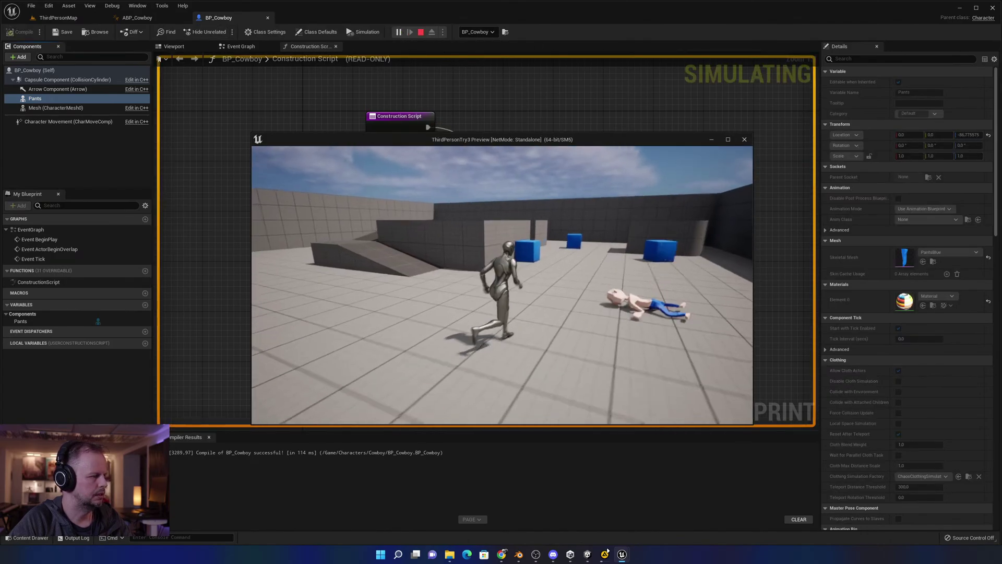
pyautogui.press('Escape')
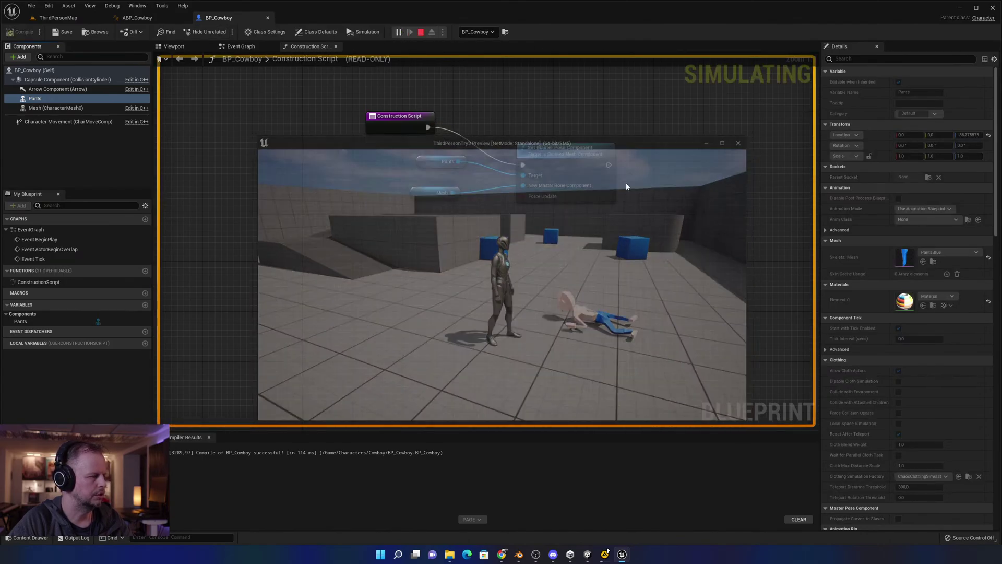
pyautogui.click(453, 231)
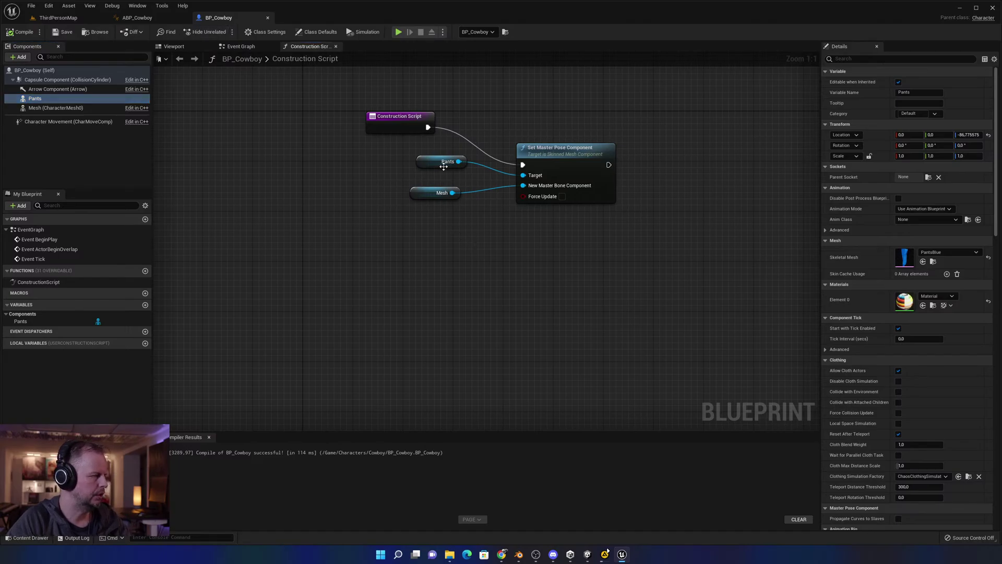
# Align the Pants node above the Mesh node in the Construction Script and show the Pants component's details.
pyautogui.moveTo(458, 162); pyautogui.dragTo(486, 130)
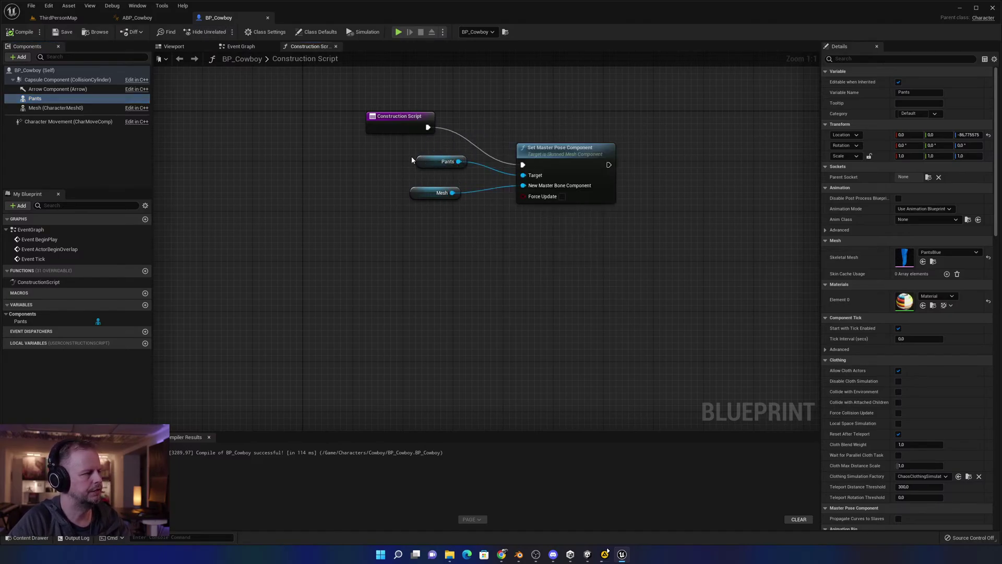
pyautogui.click(421, 162)
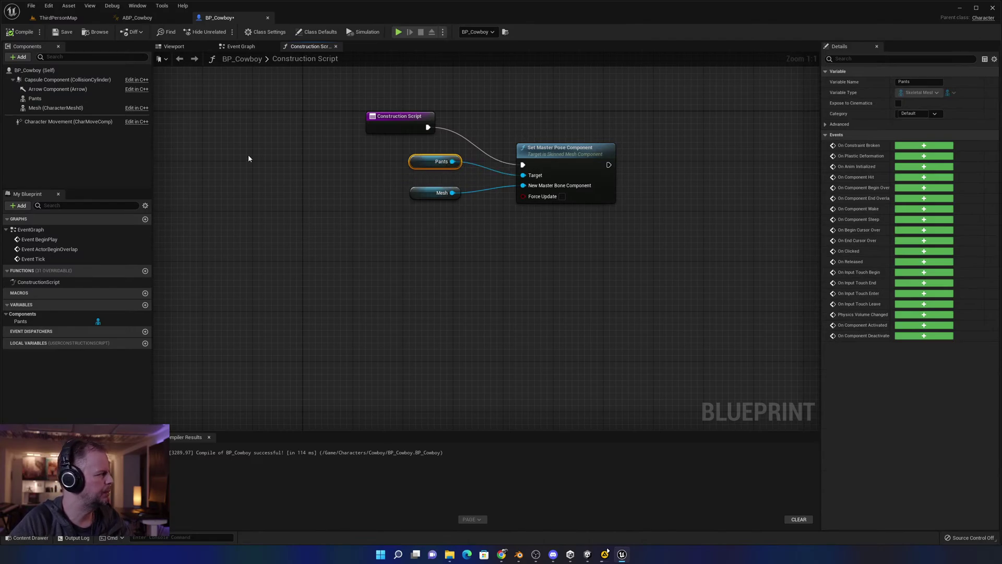
pyautogui.click(35, 98)
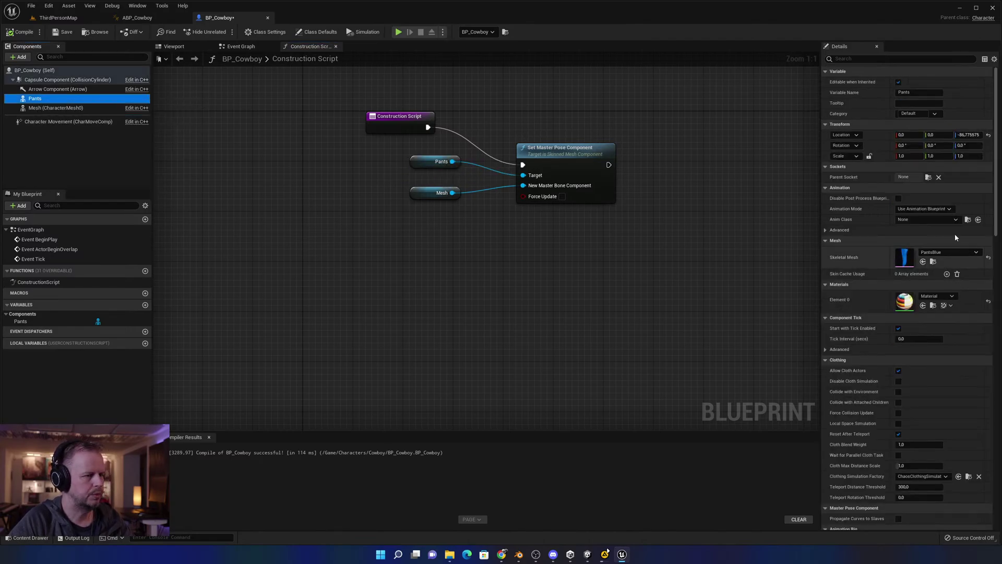
pyautogui.click(434, 257)
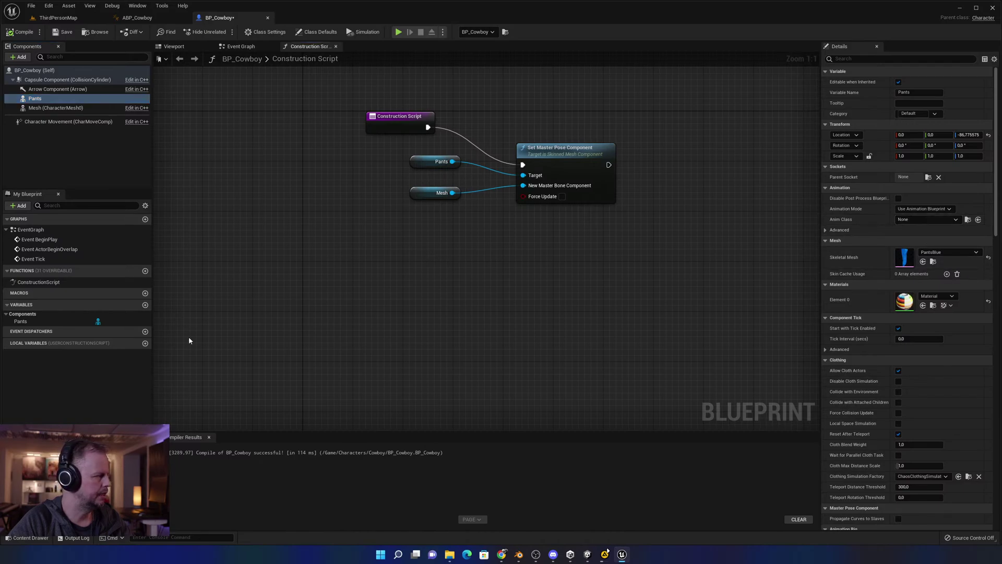
# Add a new variable named PantsBlue to BP_Cowboy and make it instance editable.
pyautogui.click(8, 304)
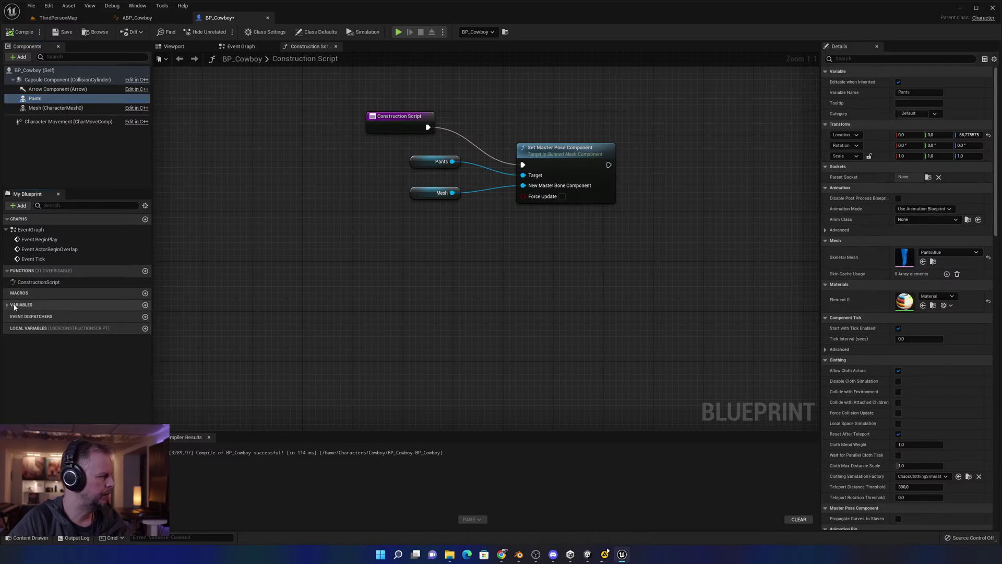
pyautogui.click(14, 307)
pyautogui.click(145, 305)
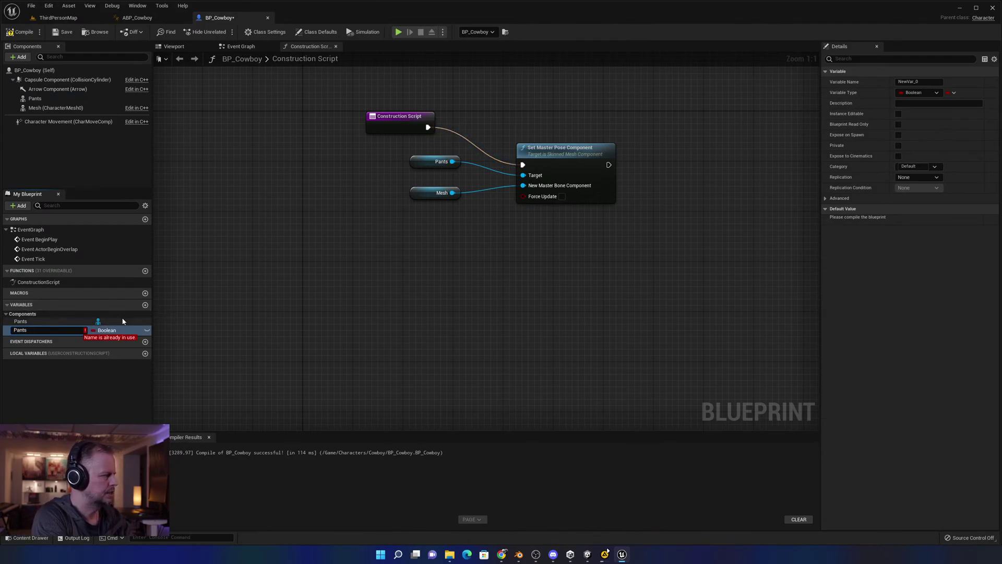
pyautogui.write('PantsBlue')
pyautogui.press('Return')
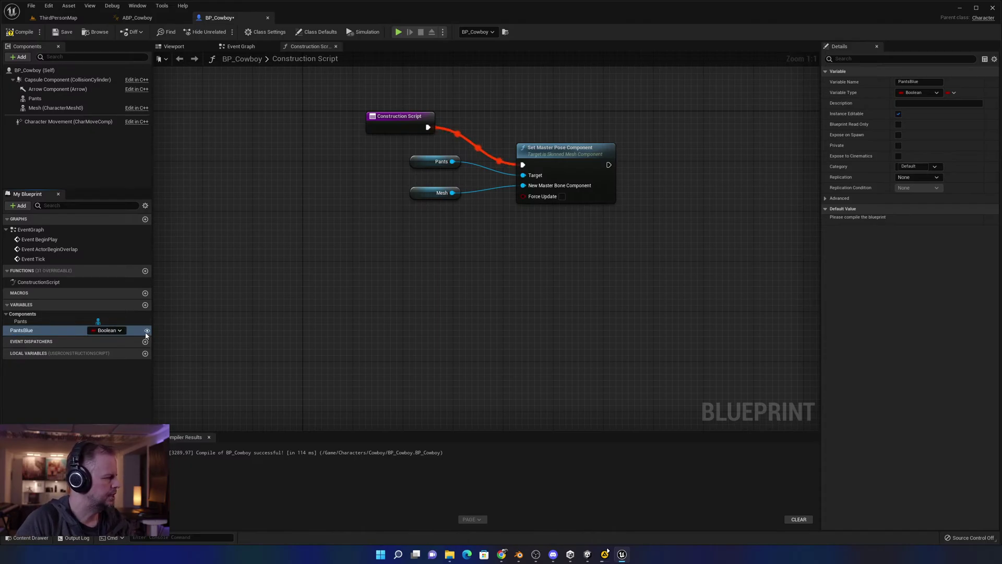
# Set the PantsBlue variable's type to Skeletal Mesh and expand its advanced details.
pyautogui.click(118, 330)
pyautogui.write('s')
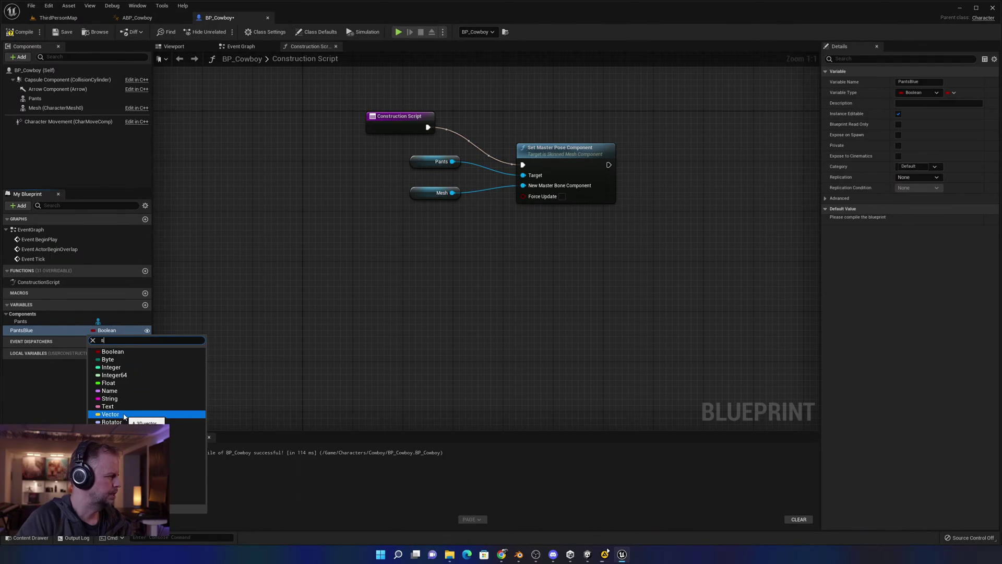
pyautogui.write('kikee')
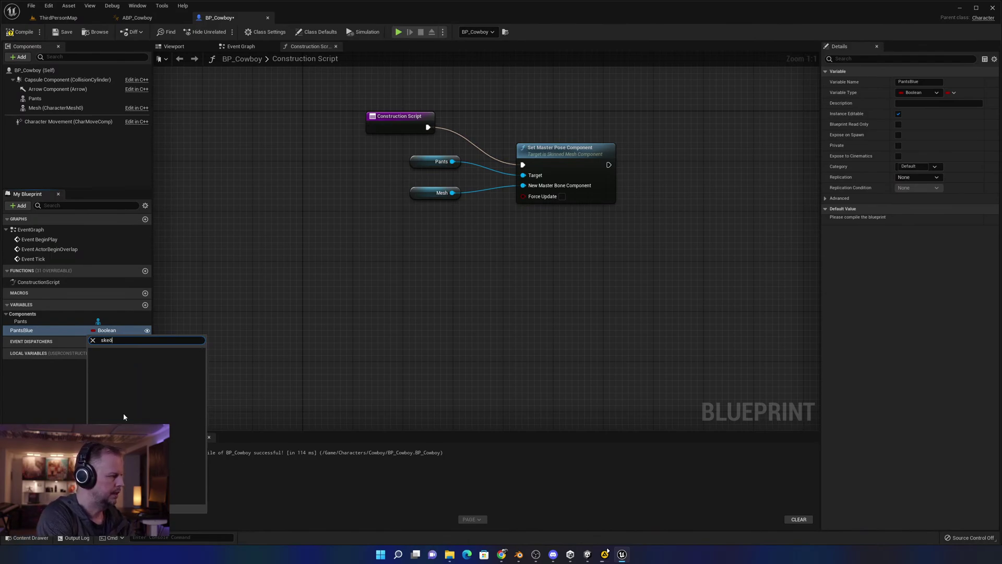
pyautogui.press('BackSpace')
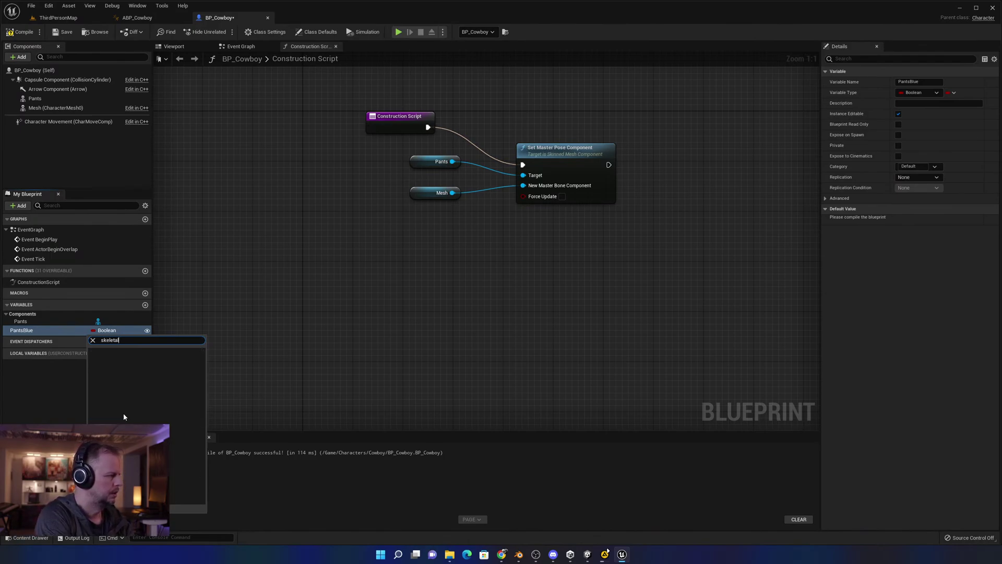
pyautogui.write('letal')
pyautogui.moveTo(124, 415)
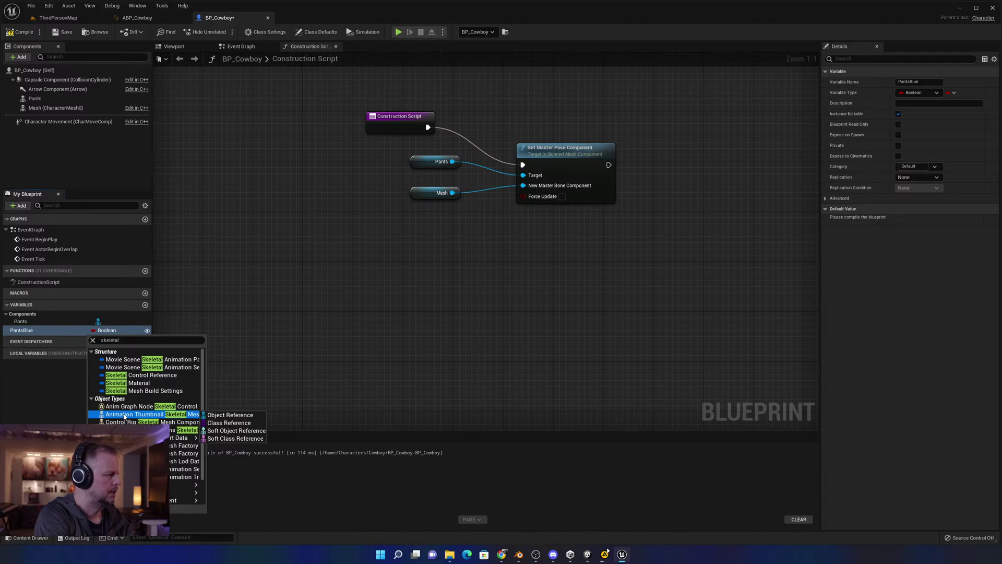
pyautogui.click(219, 485)
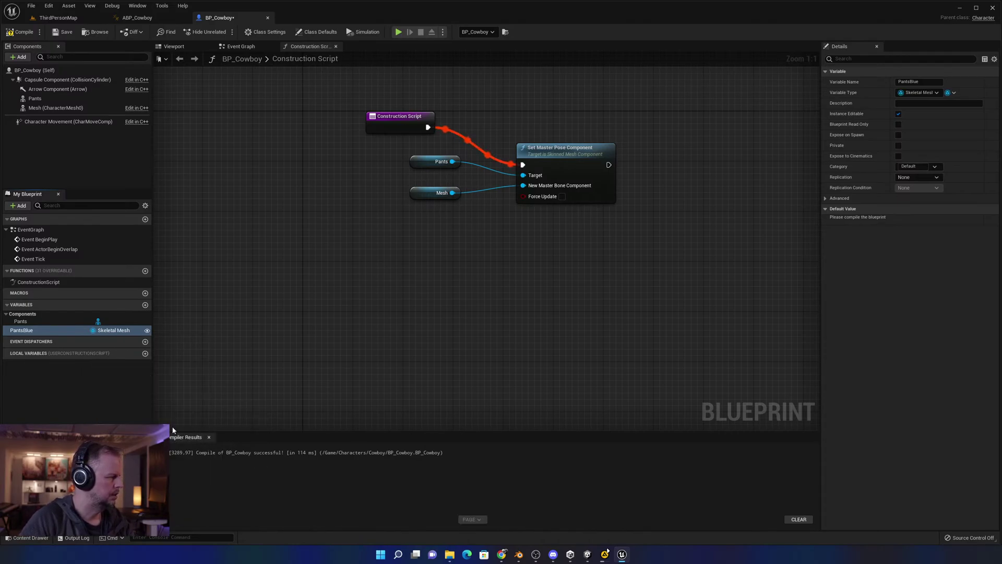
pyautogui.click(21, 321)
pyautogui.click(23, 330)
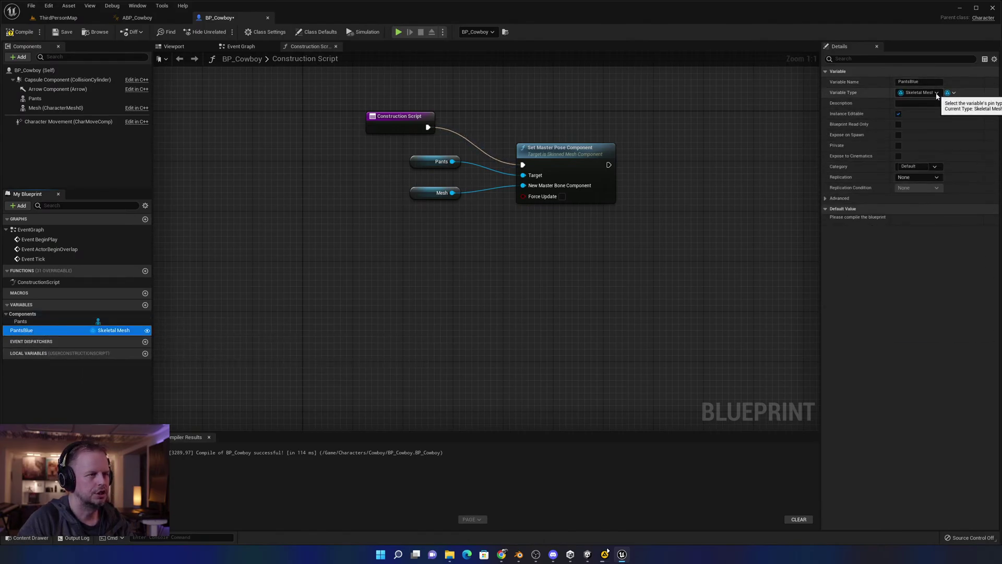
pyautogui.click(835, 198)
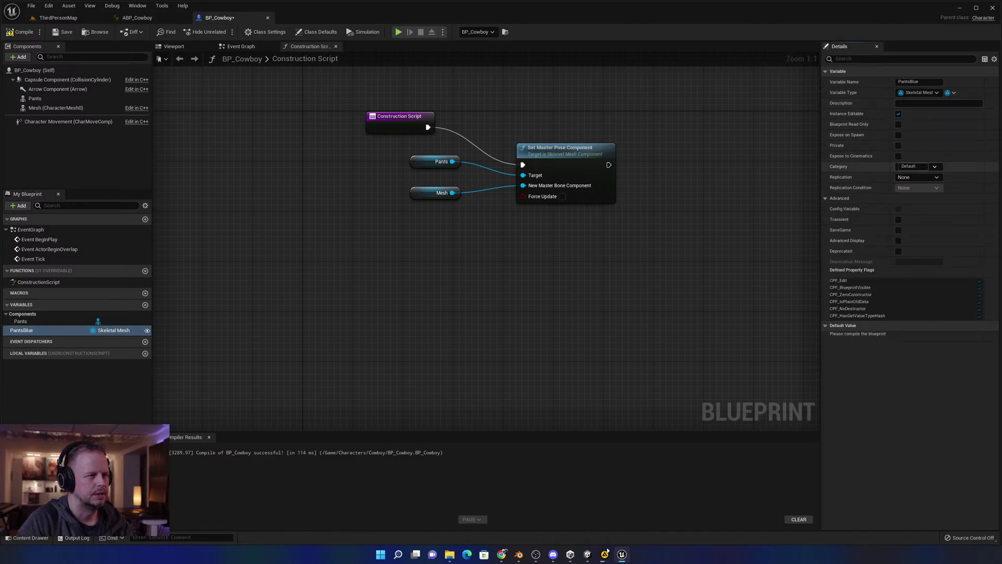
# Add a SET node for PantsBlue to the Construction Script and connect the entry's execution output to it.
pyautogui.click(44, 332)
pyautogui.moveTo(44, 334); pyautogui.dragTo(432, 247)
pyautogui.click(390, 264)
pyautogui.moveTo(428, 130); pyautogui.dragTo(400, 250)
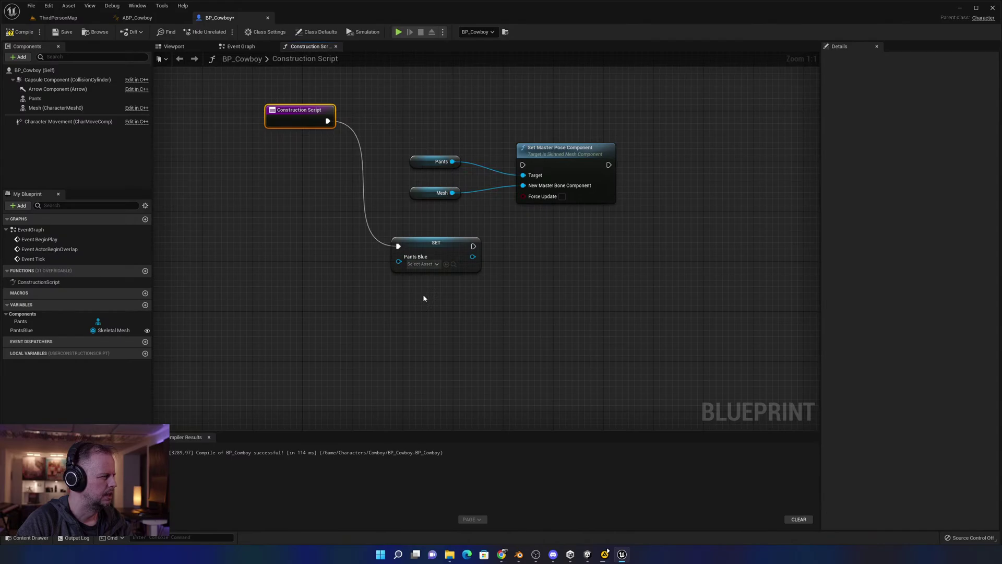
# Assign the PantsBlue mesh asset in the SET node and move it and the Construction Script entry away from the Set Master Pose Component nodes.
pyautogui.click(434, 264)
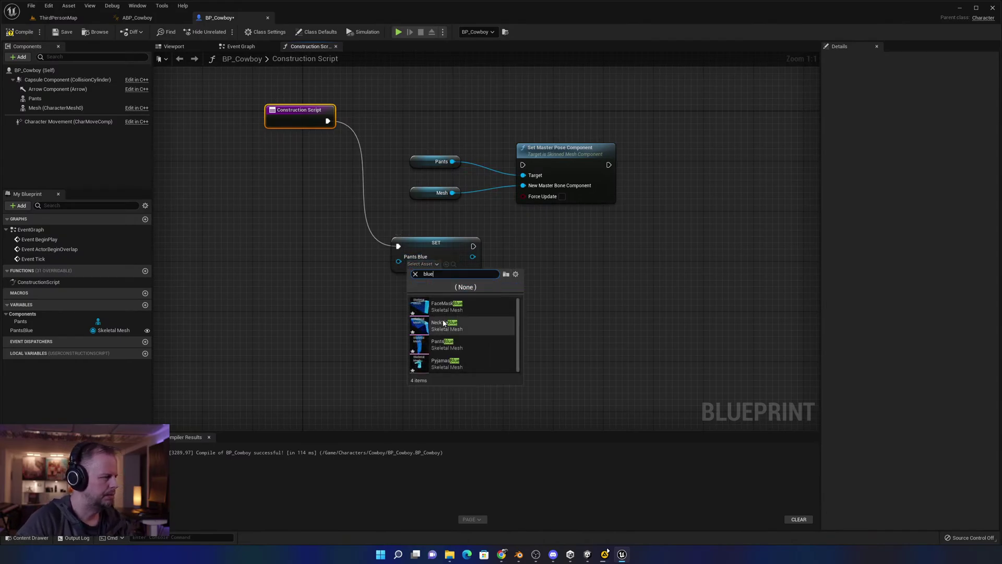
pyautogui.click(444, 329)
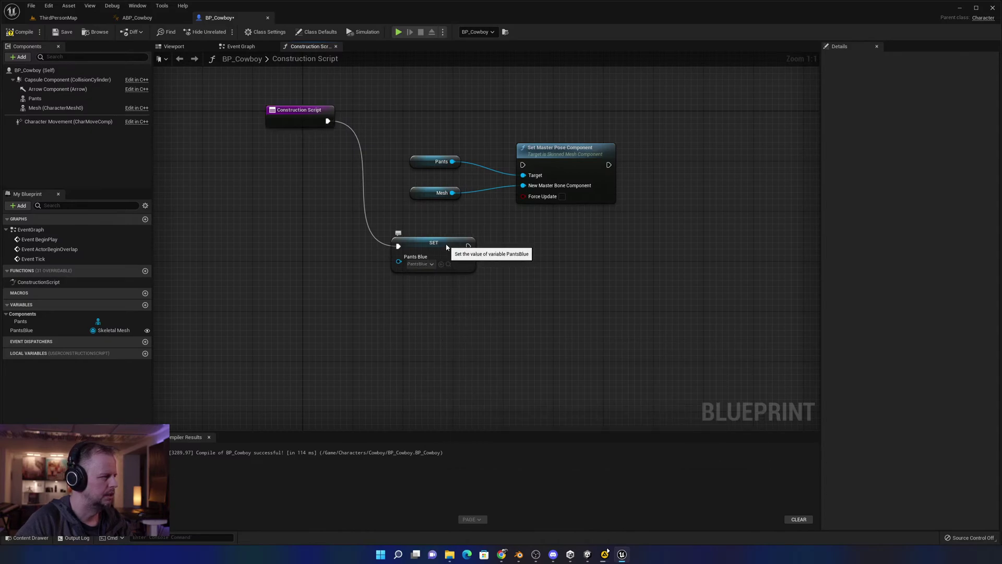
pyautogui.moveTo(451, 248); pyautogui.dragTo(351, 218)
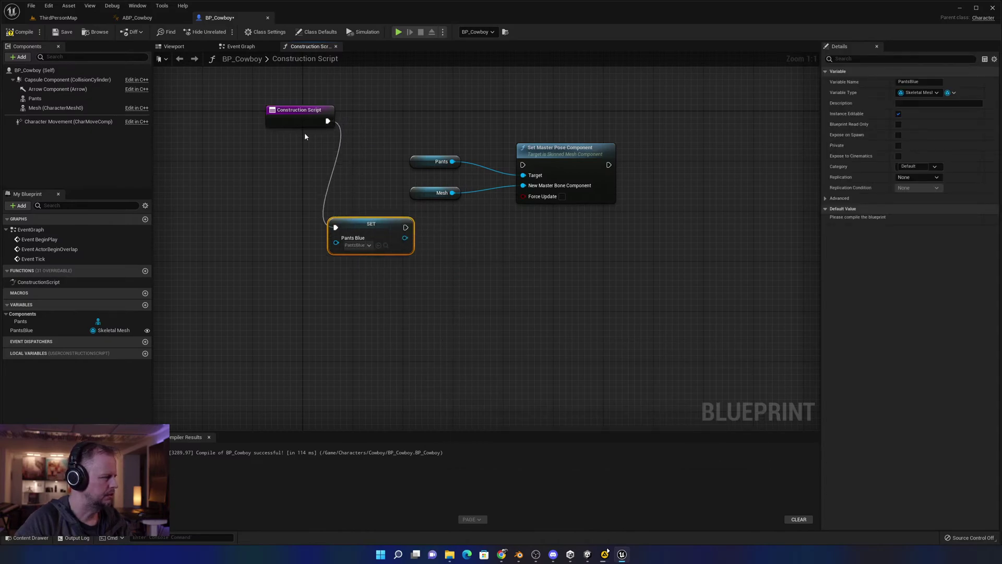
pyautogui.moveTo(307, 110); pyautogui.dragTo(257, 104)
pyautogui.moveTo(361, 222); pyautogui.dragTo(349, 210)
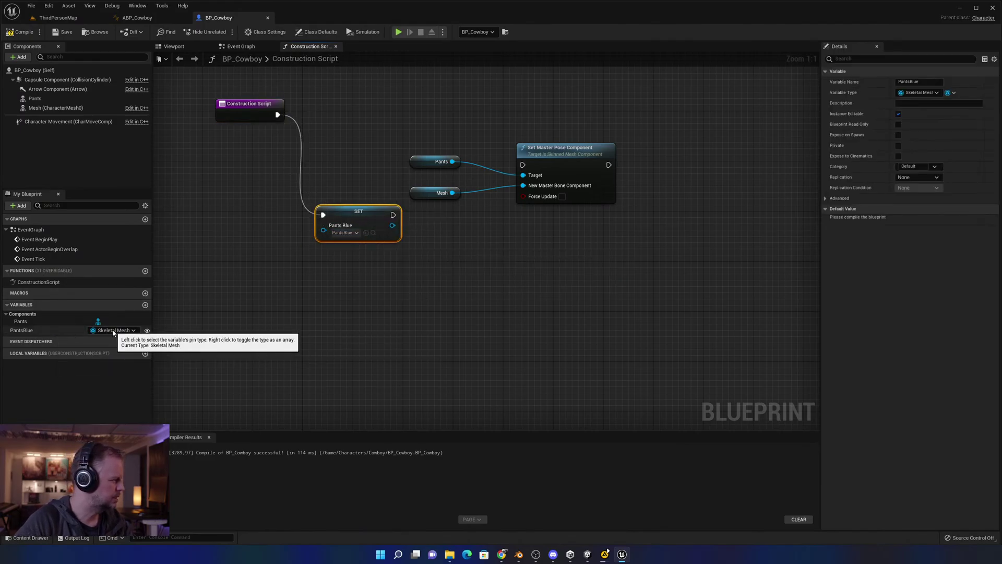
# Review the PantsBlue variable's type and default value settings.
pyautogui.click(29, 331)
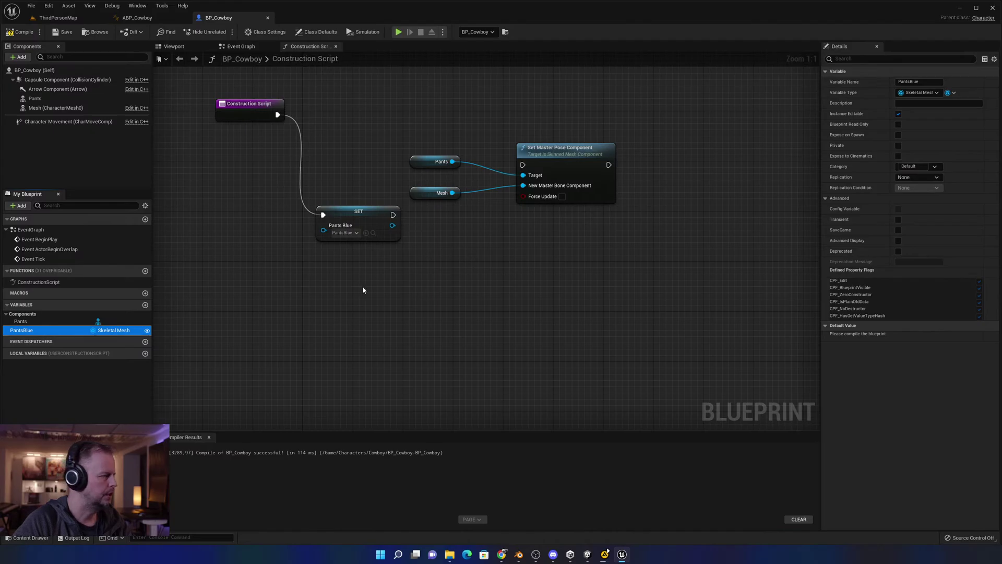
pyautogui.click(42, 322)
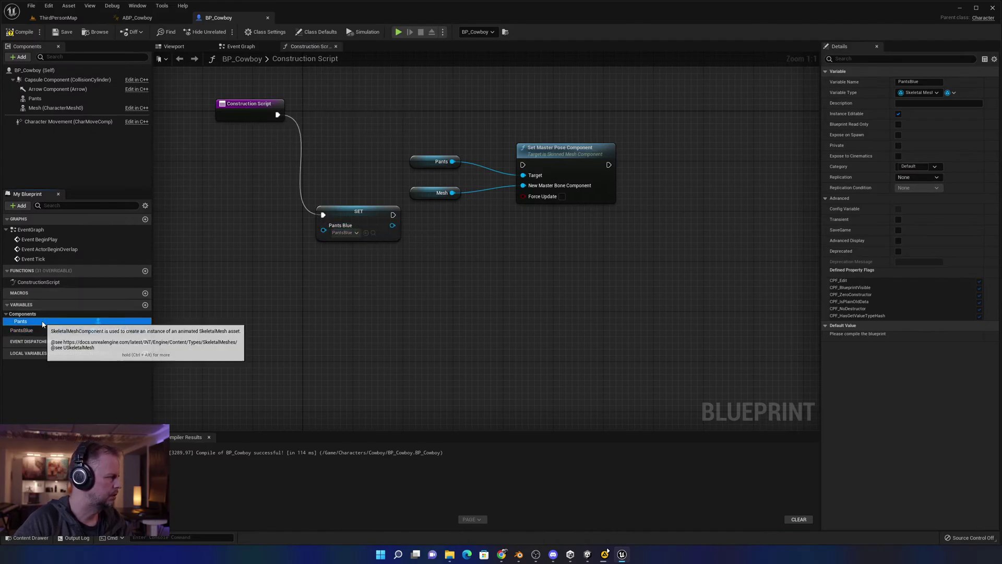
pyautogui.click(20, 330)
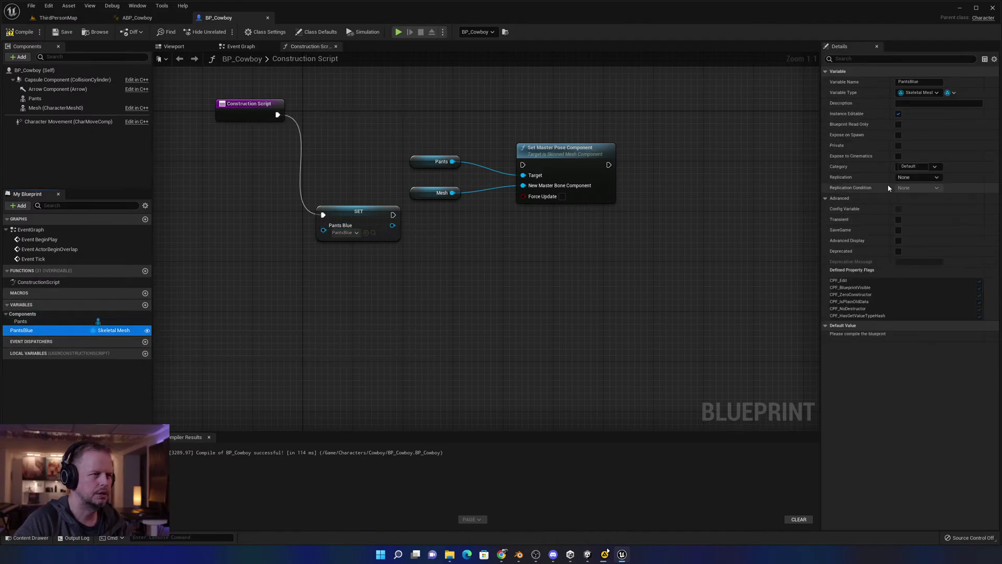
pyautogui.click(932, 93)
pyautogui.click(932, 94)
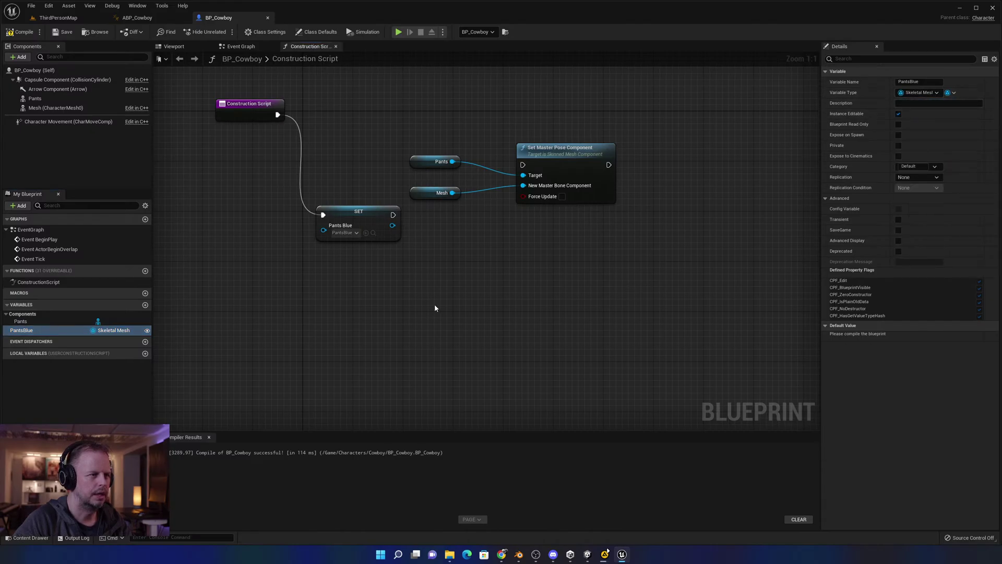
# Move the PantsBlue SET node closer to the Construction Script entry and duplicate the PantsBlue variable as PantsBlack.
pyautogui.moveTo(358, 209); pyautogui.dragTo(320, 198)
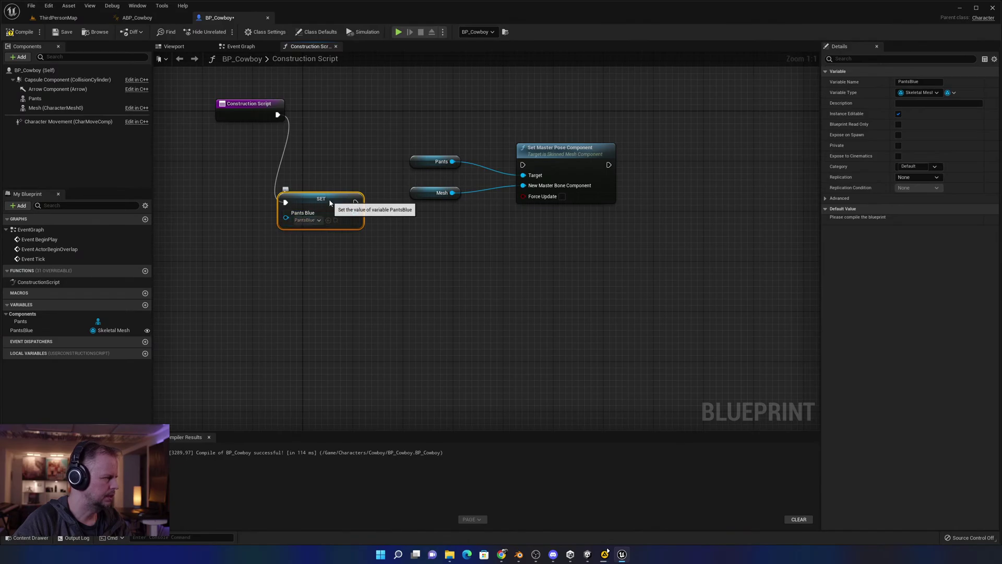
pyautogui.rightClick(21, 322)
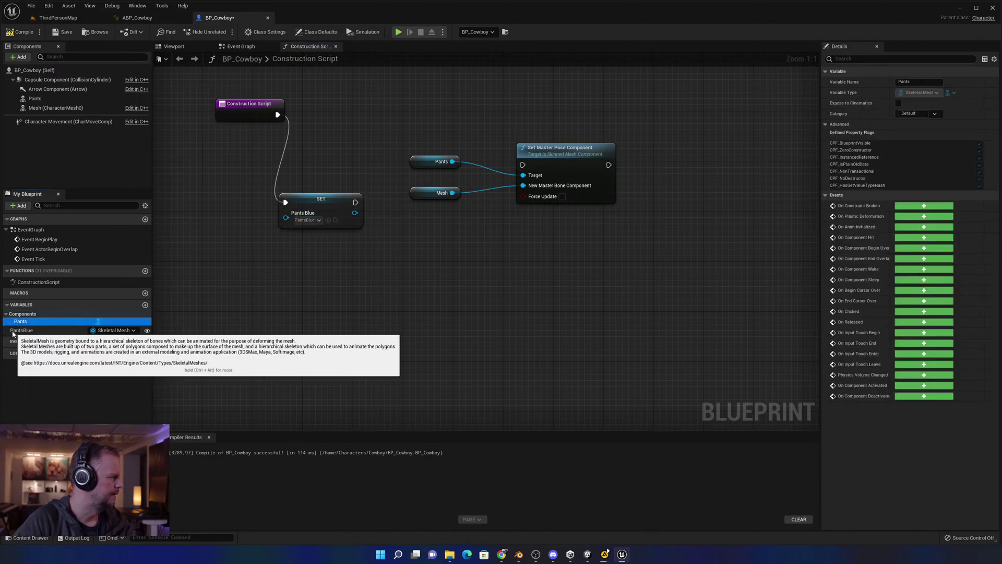
pyautogui.rightClick(25, 330)
pyautogui.click(42, 379)
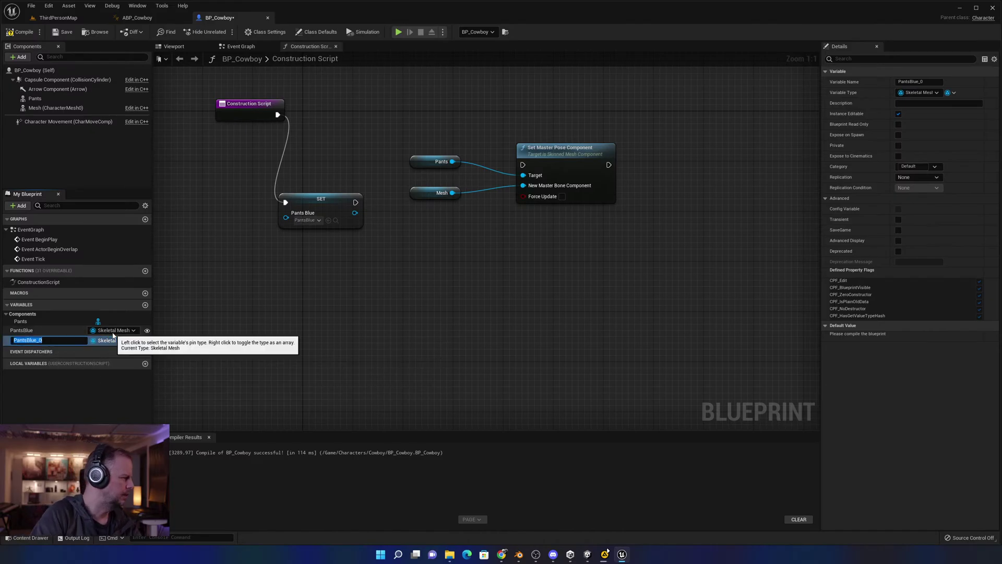
pyautogui.write('PantsBlack')
pyautogui.press('Return')
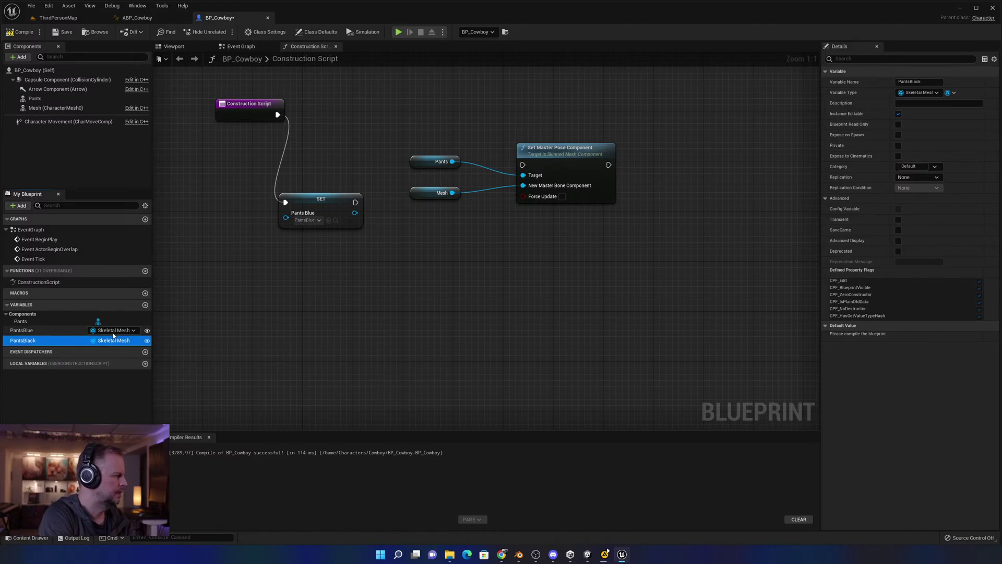
# Add a SET node for the PantsBlack variable below the PantsBlue SET node.
pyautogui.moveTo(22, 344); pyautogui.dragTo(299, 250)
pyautogui.click(334, 300)
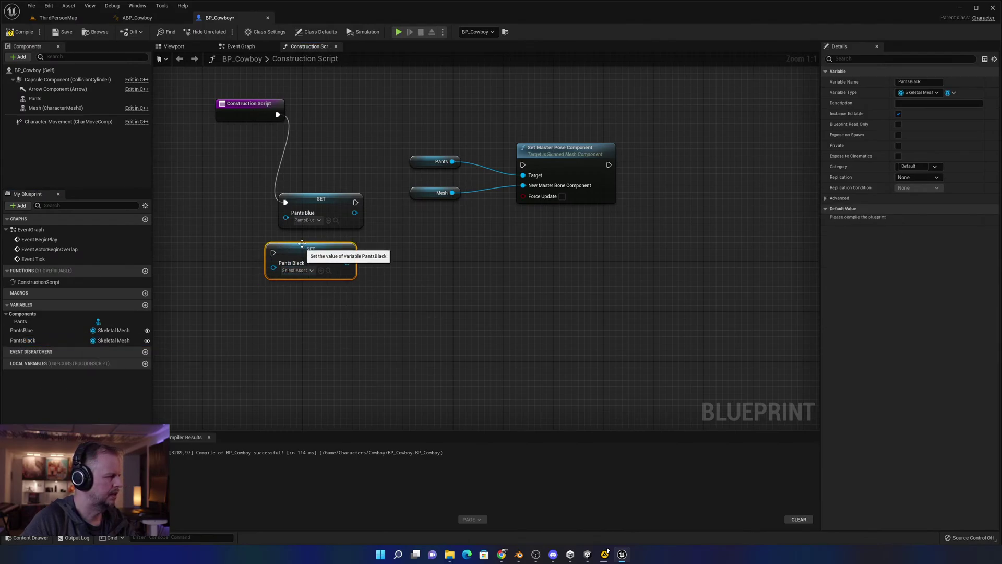
# Run the PantsBlue SET node's execution into the PantsBlack SET node and assign the PantsBlack mesh asset to it.
pyautogui.moveTo(355, 202); pyautogui.dragTo(336, 262)
pyautogui.click(326, 282)
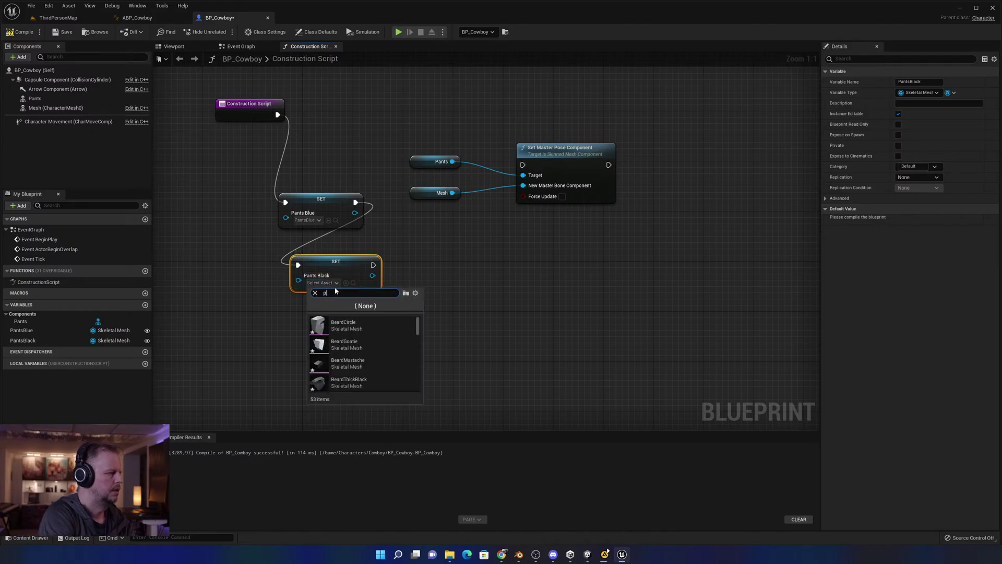
pyautogui.write('pantsbl')
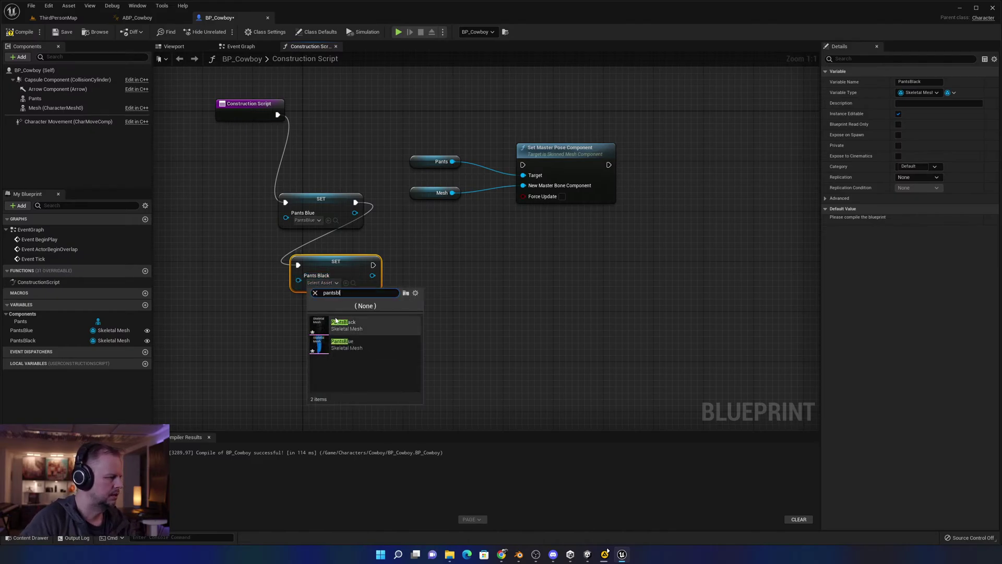
pyautogui.click(339, 325)
pyautogui.moveTo(325, 262); pyautogui.dragTo(325, 274)
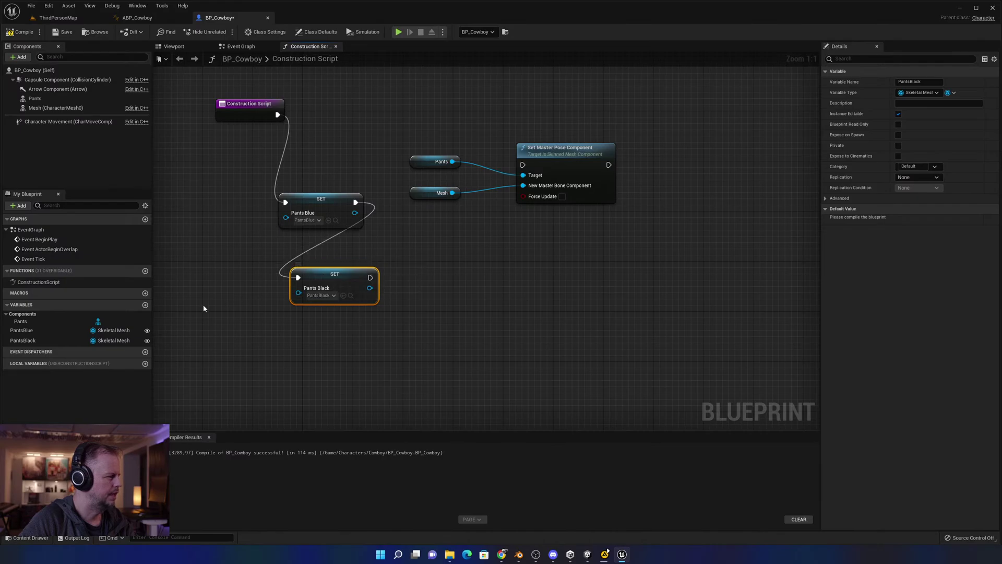
# Create a Skeletal Mesh variable named PantsGray and add a SET node for it below the PantsBlack SET node.
pyautogui.click(145, 305)
pyautogui.write('P')
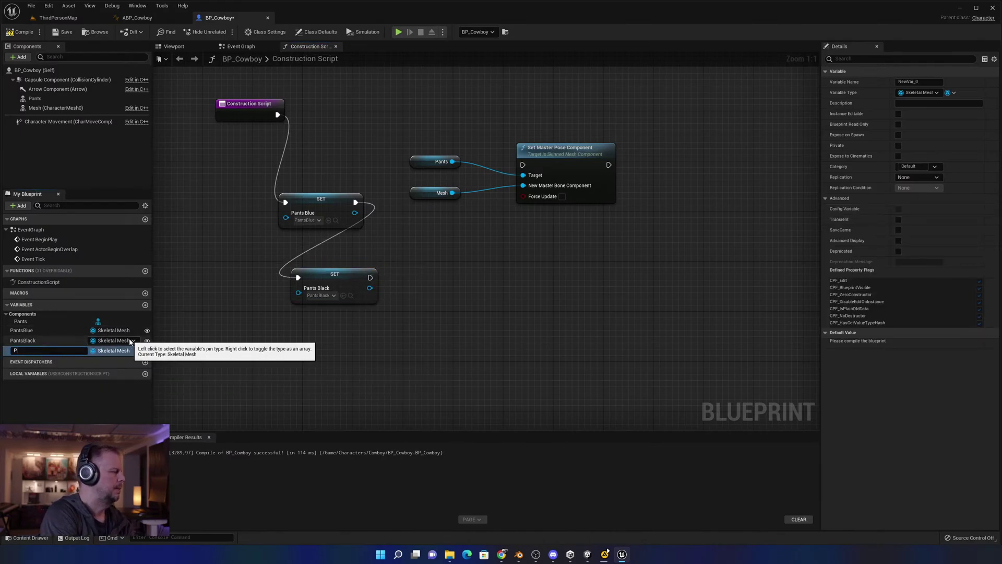
pyautogui.write('antsGray')
pyautogui.press('Return')
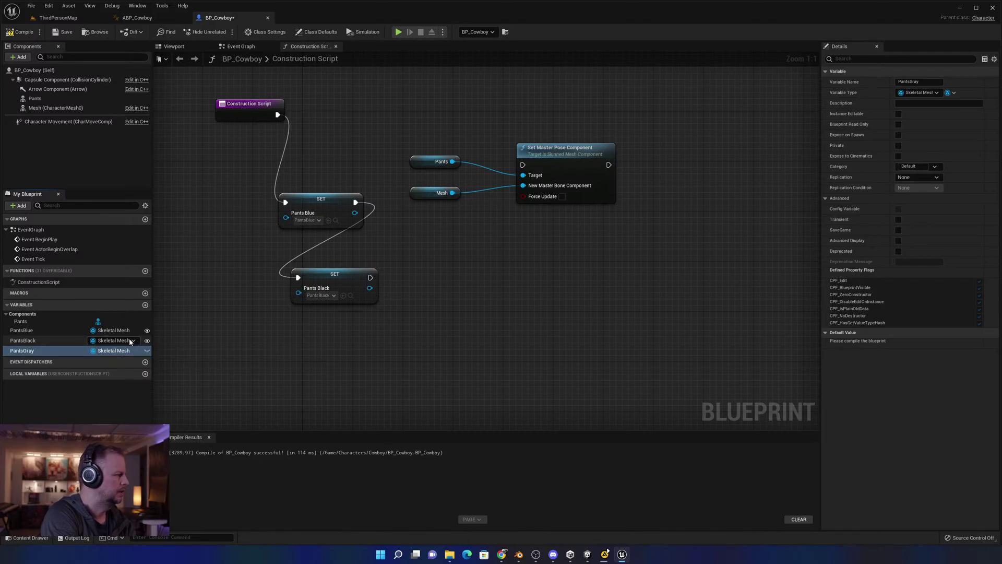
pyautogui.moveTo(17, 352); pyautogui.dragTo(322, 331)
pyautogui.click(349, 341)
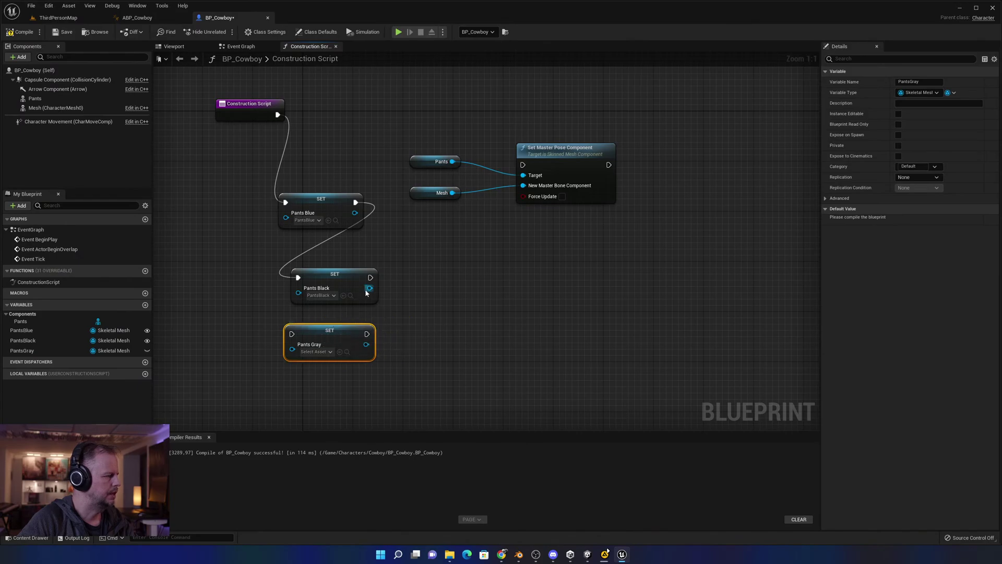
# Connect the PantsBlack SET node's execution to the PantsGray SET node and assign the PantsGray mesh asset.
pyautogui.moveTo(371, 277); pyautogui.dragTo(291, 334)
pyautogui.click(326, 353)
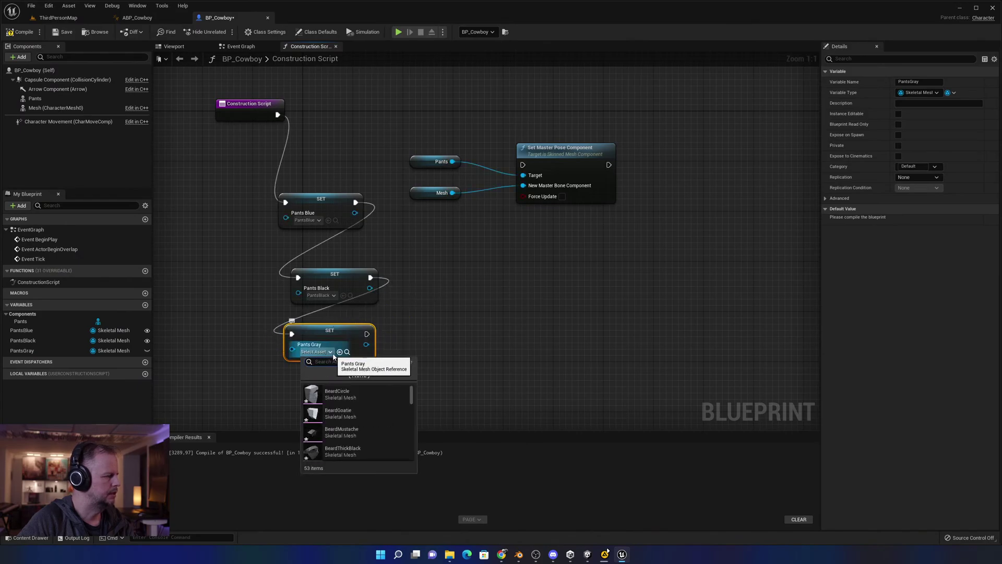
pyautogui.write('pants')
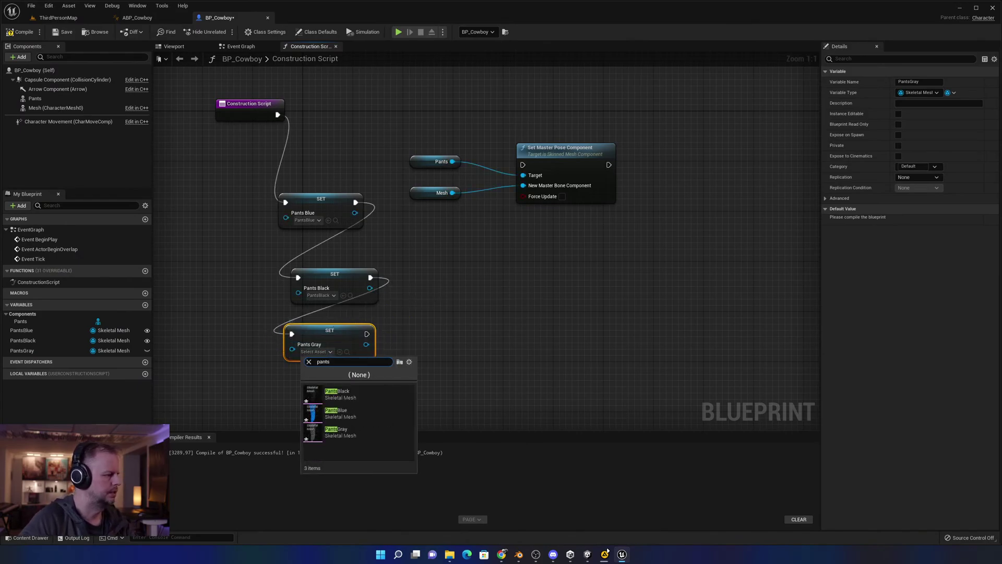
pyautogui.click(339, 431)
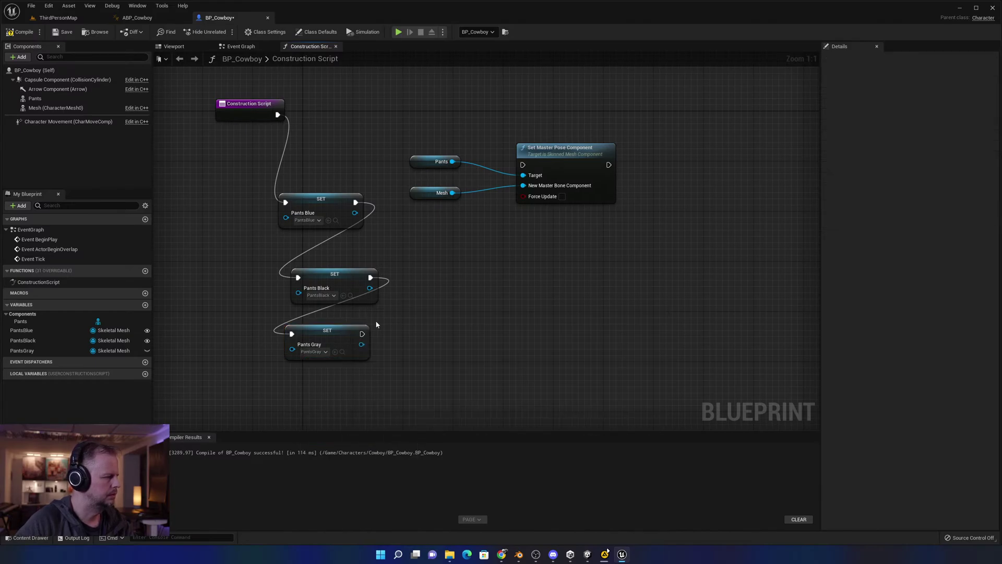
# Rearrange the three pants SET nodes into a staggered column below the Construction Script entry.
pyautogui.moveTo(347, 268); pyautogui.dragTo(316, 261)
pyautogui.moveTo(308, 198); pyautogui.dragTo(264, 179)
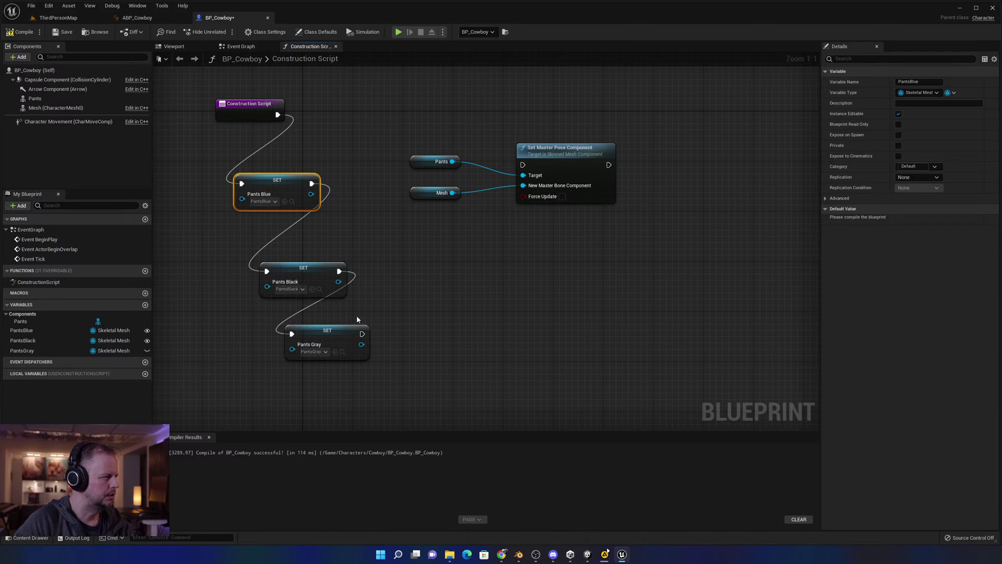
pyautogui.moveTo(339, 336); pyautogui.dragTo(327, 343)
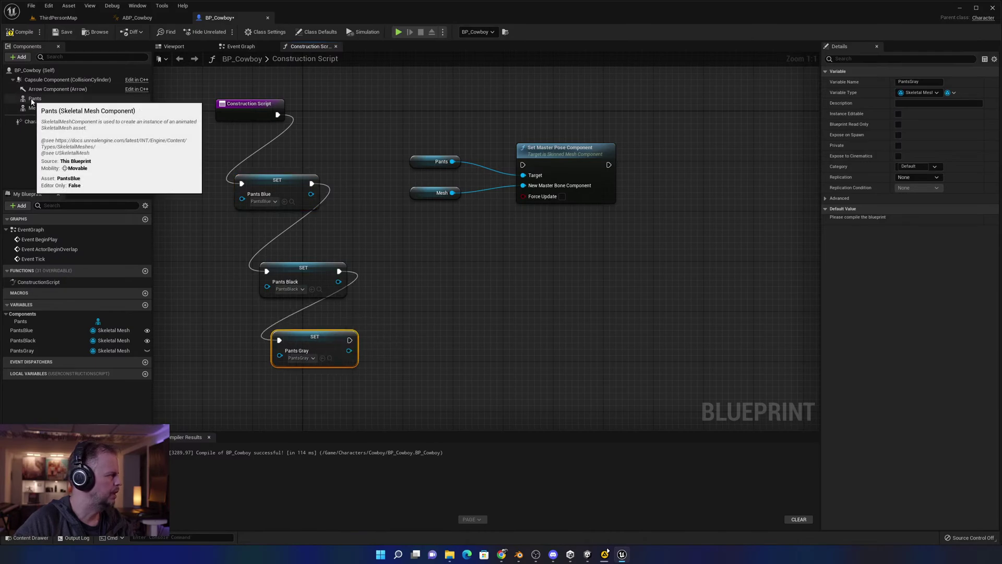
# Add a Set Skeletal Mesh (Pants) node and wire the PantsGray SET node's execution and value into it, using New Mesh.
pyautogui.moveTo(31, 100); pyautogui.dragTo(517, 255)
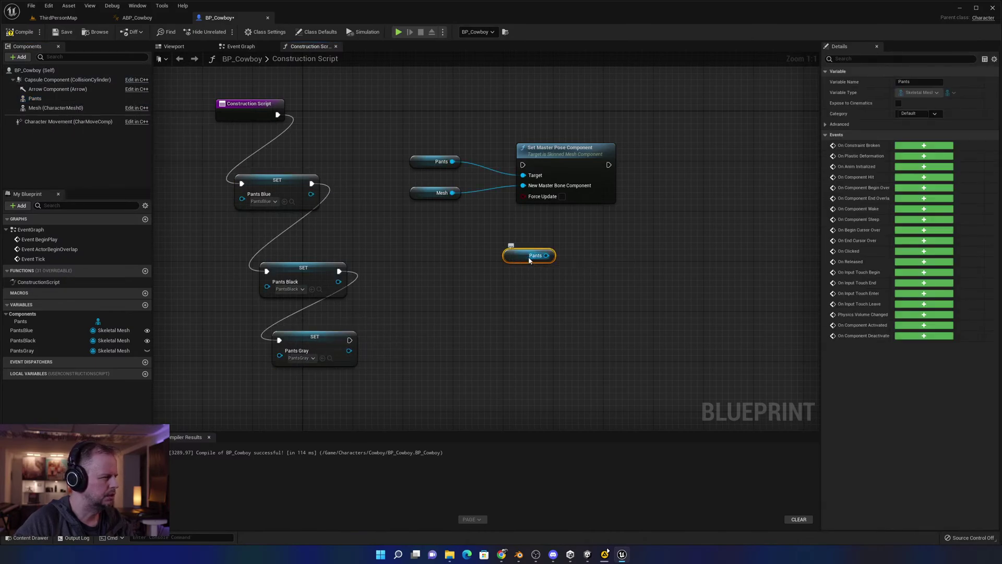
pyautogui.press('Delete')
pyautogui.rightClick(477, 249)
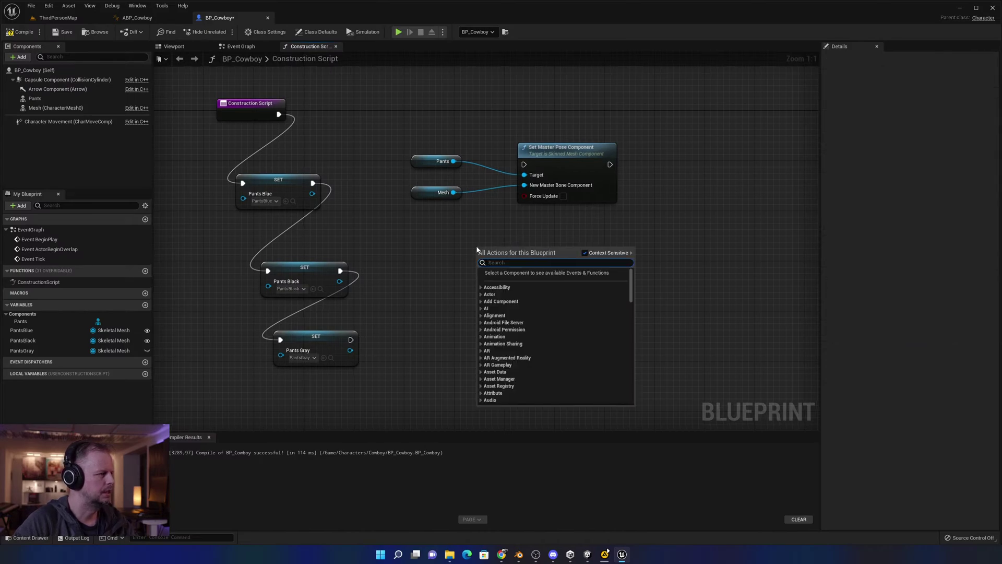
pyautogui.write('set skeletal')
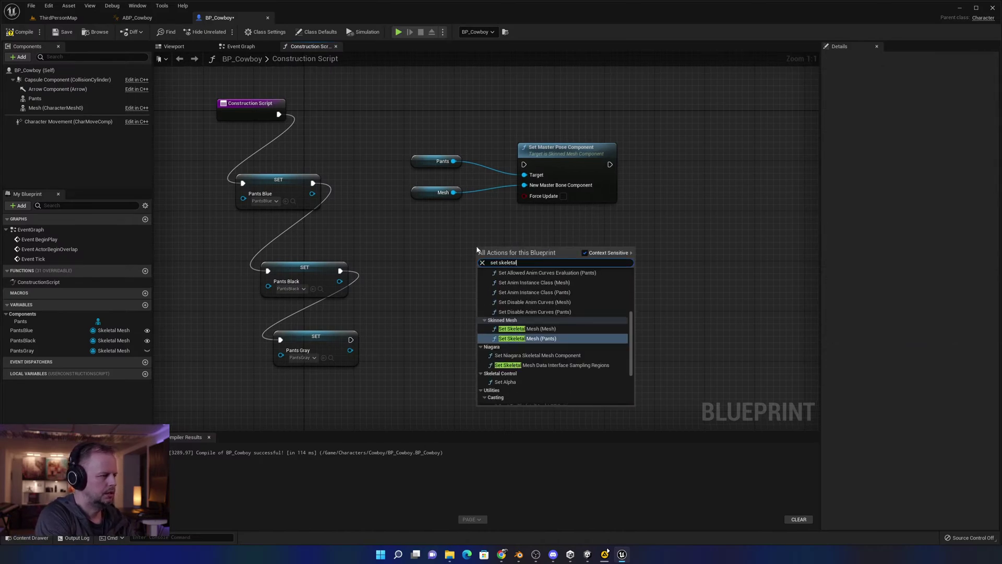
pyautogui.write(' mesh')
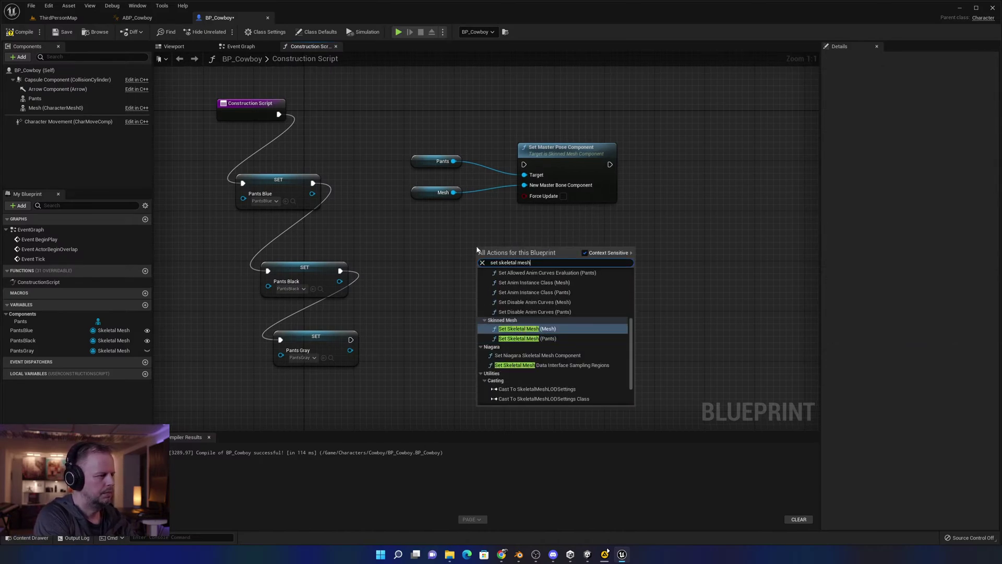
pyautogui.click(527, 339)
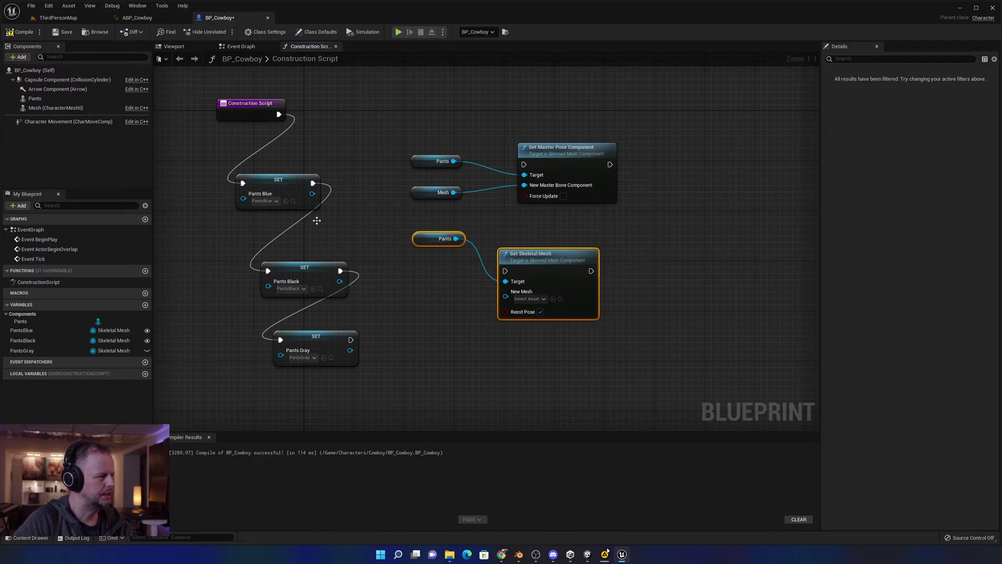
pyautogui.moveTo(349, 339); pyautogui.dragTo(507, 271)
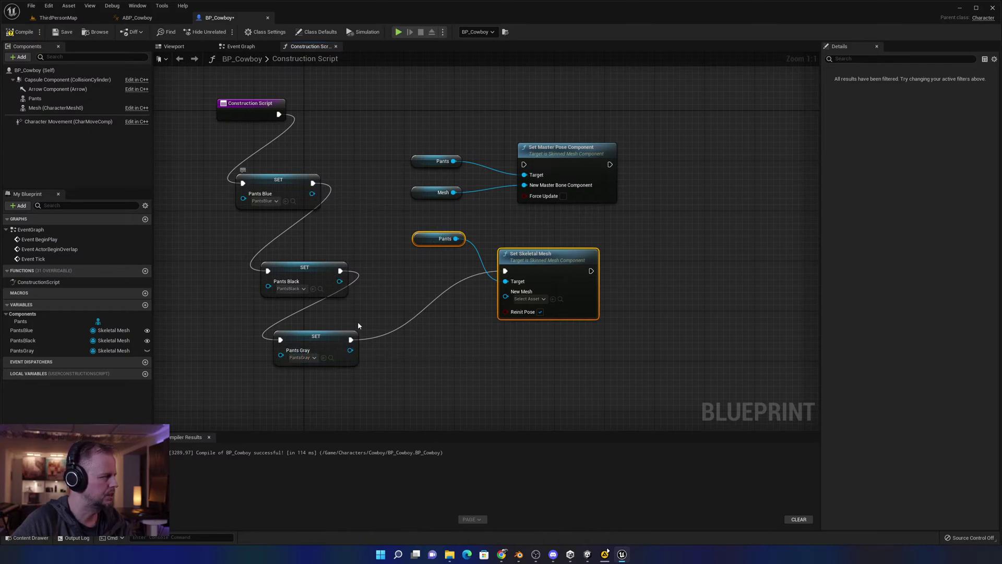
pyautogui.moveTo(351, 350); pyautogui.dragTo(505, 292)
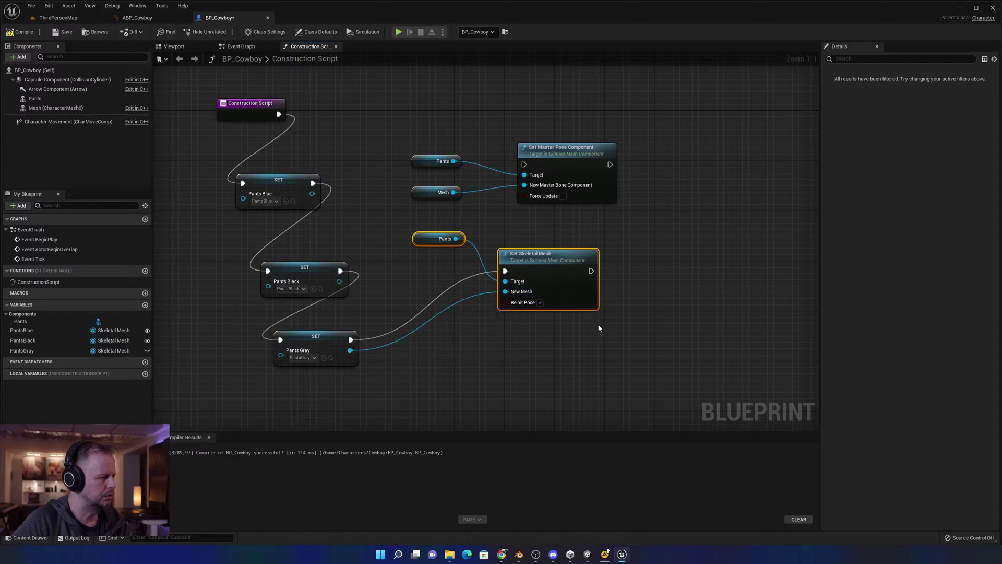
# Move the Set Master Pose Component node farther out and connect Set Skeletal Mesh's execution output to it.
pyautogui.moveTo(567, 153); pyautogui.dragTo(667, 159)
pyautogui.moveTo(590, 271); pyautogui.dragTo(619, 174)
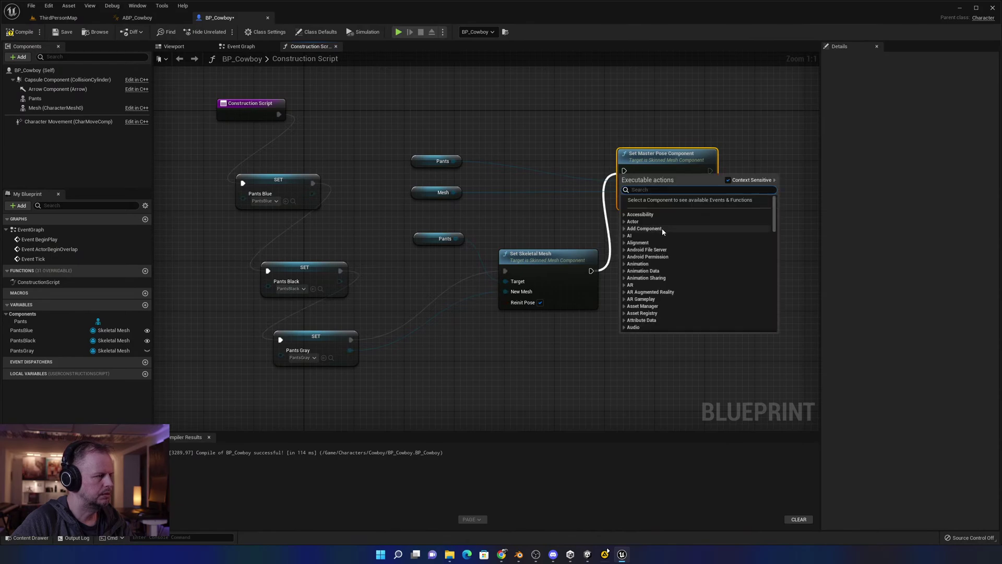
pyautogui.press('Escape')
pyautogui.moveTo(590, 271); pyautogui.dragTo(625, 171)
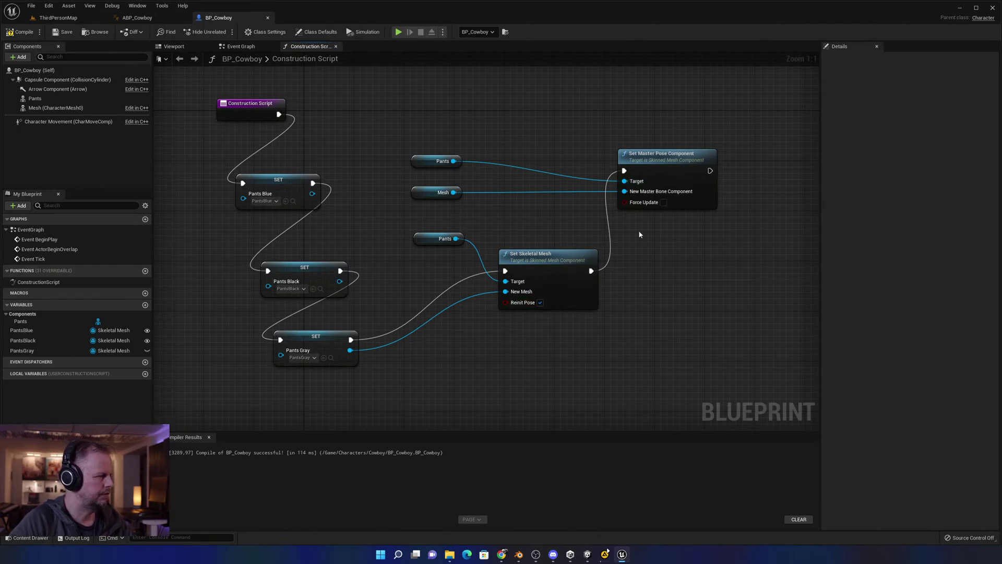
# Play-test the level to check the pants on the cowboy.
pyautogui.click(407, 32)
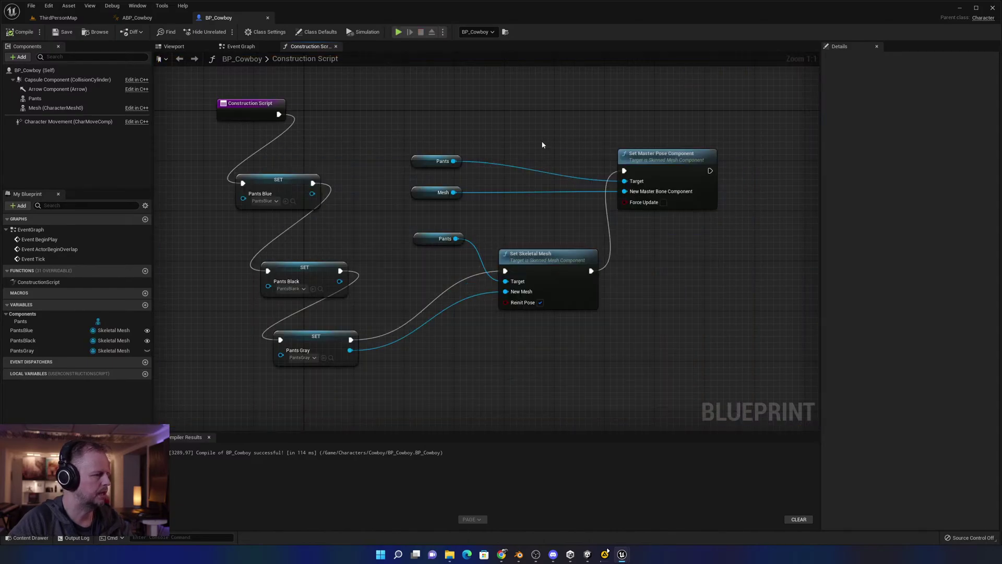
pyautogui.press('Escape')
pyautogui.click(504, 135)
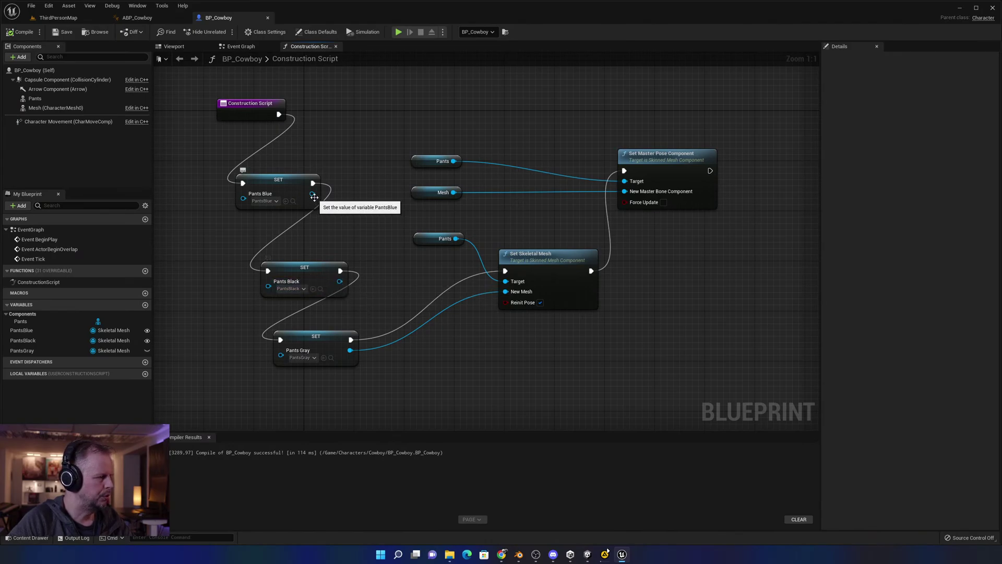
# Feed the PantsBlue SET node's value into New Mesh on Set Skeletal Mesh and break that node's incoming execution wire.
pyautogui.moveTo(312, 197); pyautogui.dragTo(506, 292)
pyautogui.click(406, 324)
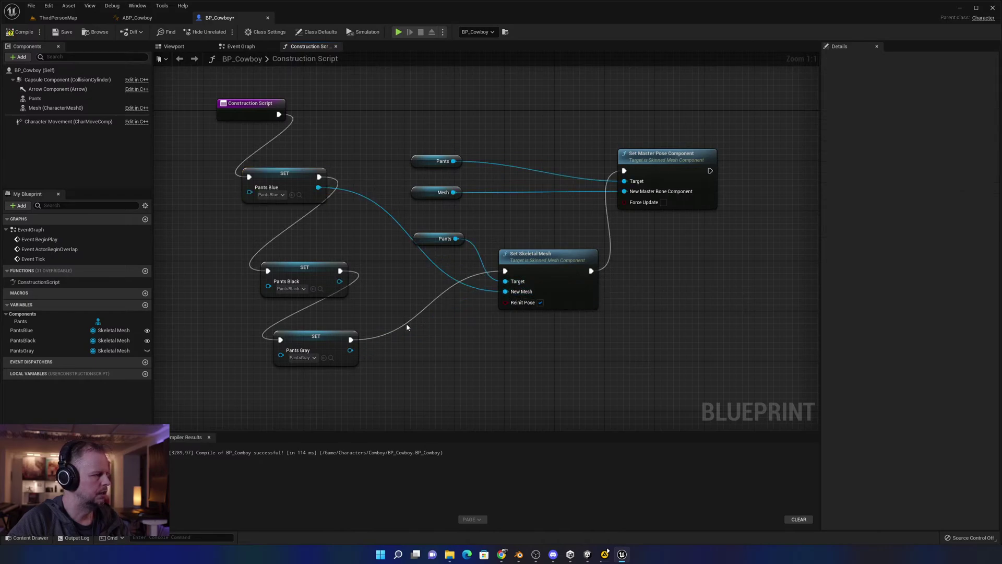
pyautogui.keyDown('alt'); pyautogui.click(419, 315); pyautogui.keyUp('alt')
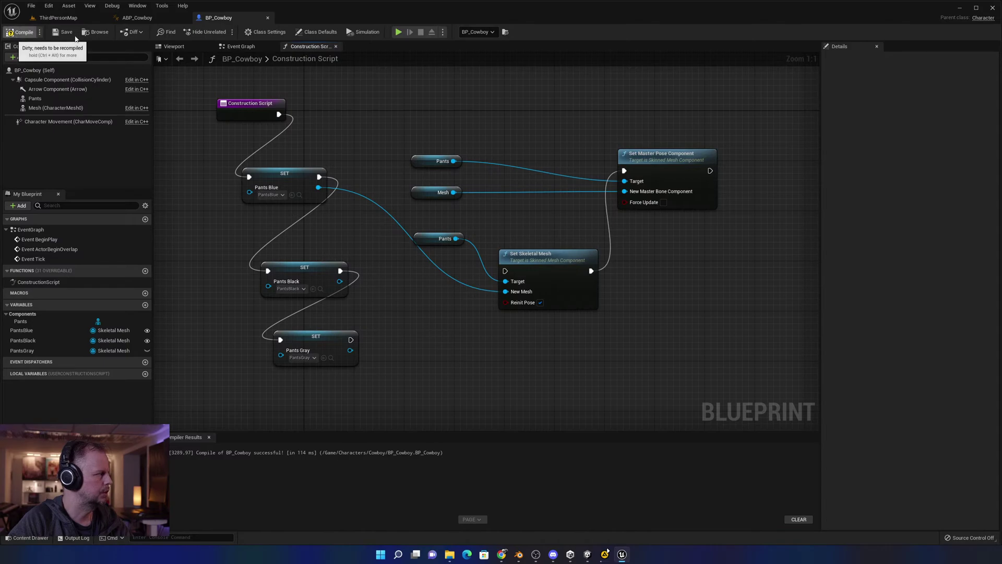
# Compile the blueprint and play-test the level, approaching the cowboy to inspect the pants.
pyautogui.click(21, 32)
pyautogui.click(398, 31)
pyautogui.click(449, 219)
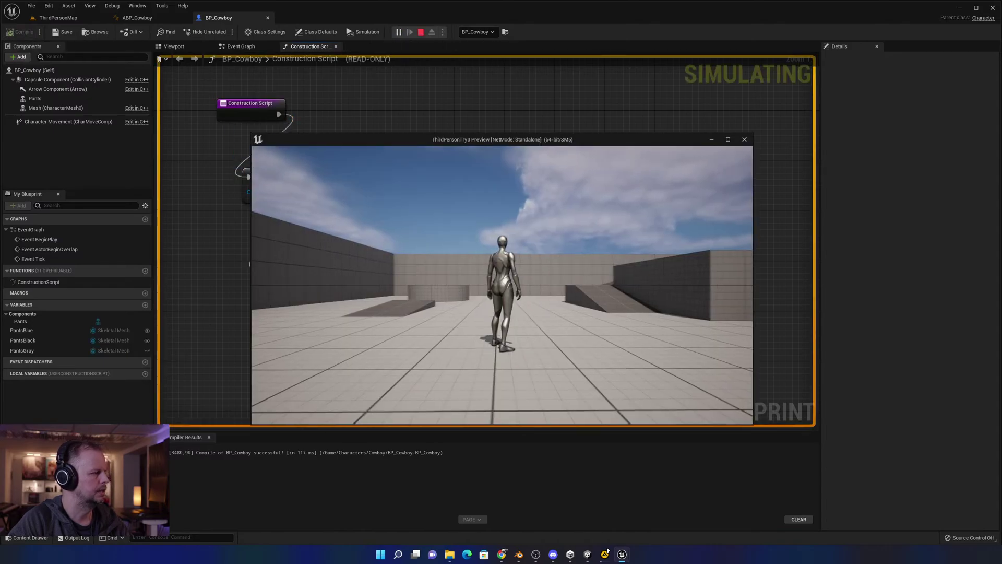
pyautogui.press('w')
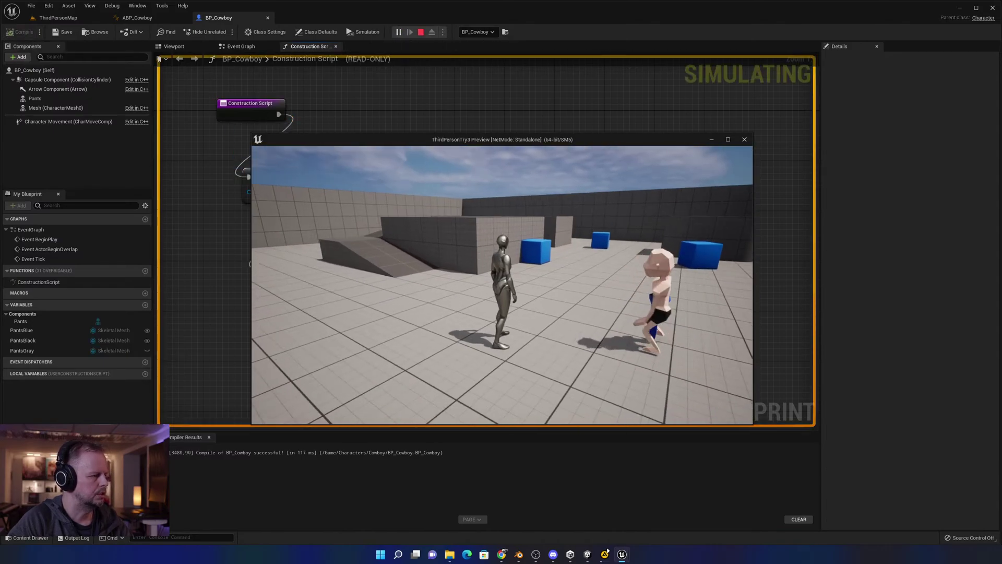
pyautogui.press('Escape')
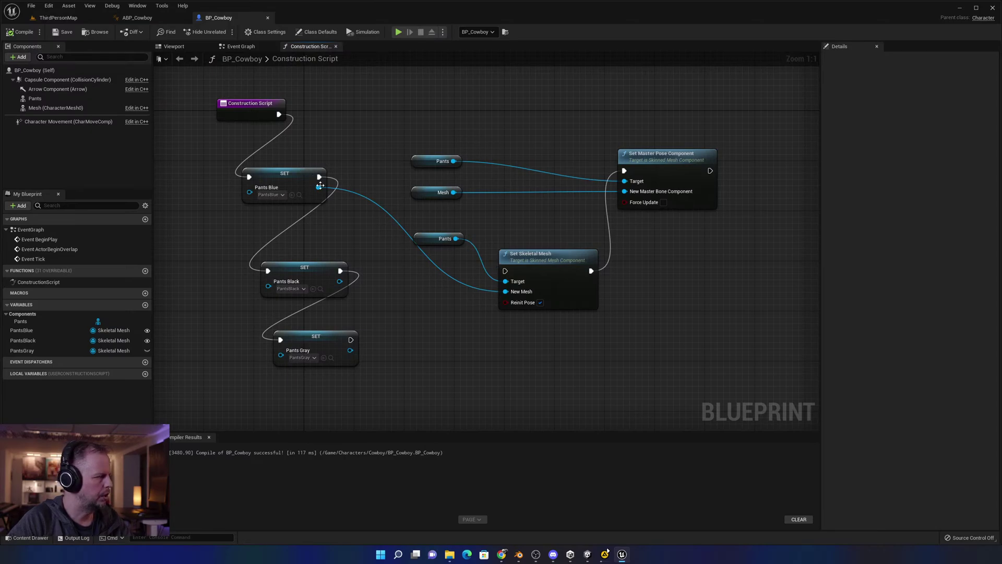
# Reconnect the PantsGray SET node's execution to Set Skeletal Mesh, compile, and play-test the blue pants.
pyautogui.moveTo(350, 339); pyautogui.dragTo(505, 271)
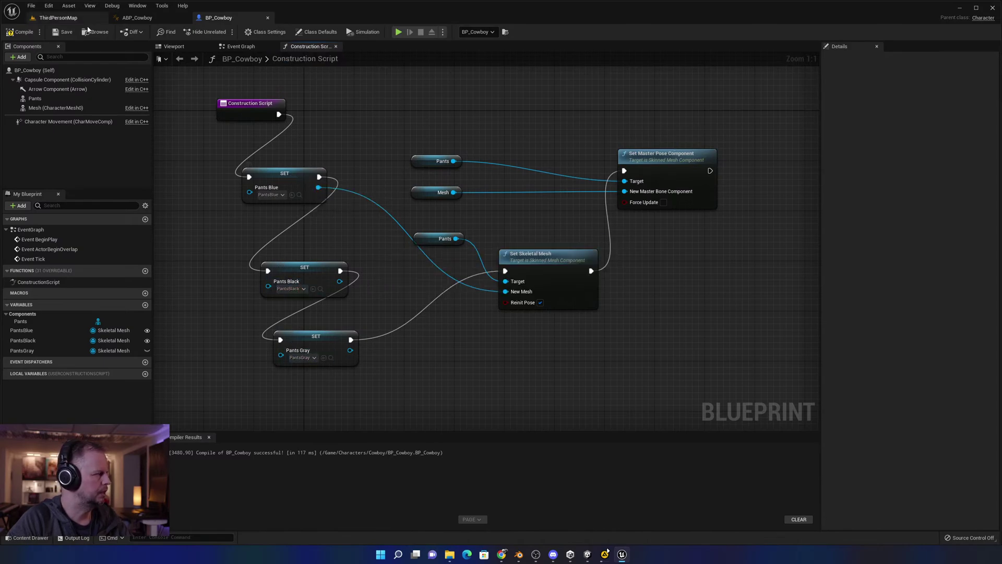
pyautogui.click(21, 32)
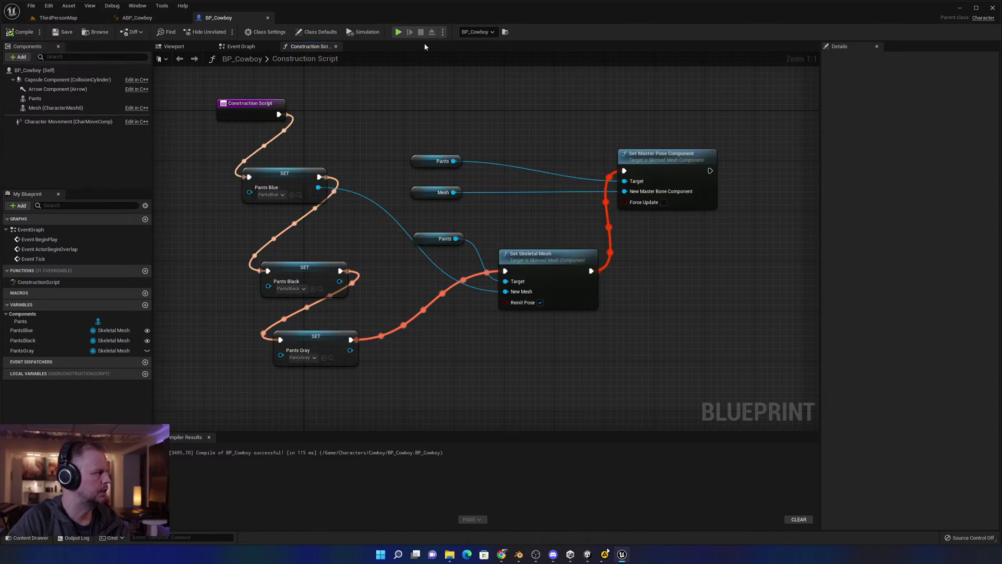
pyautogui.click(399, 32)
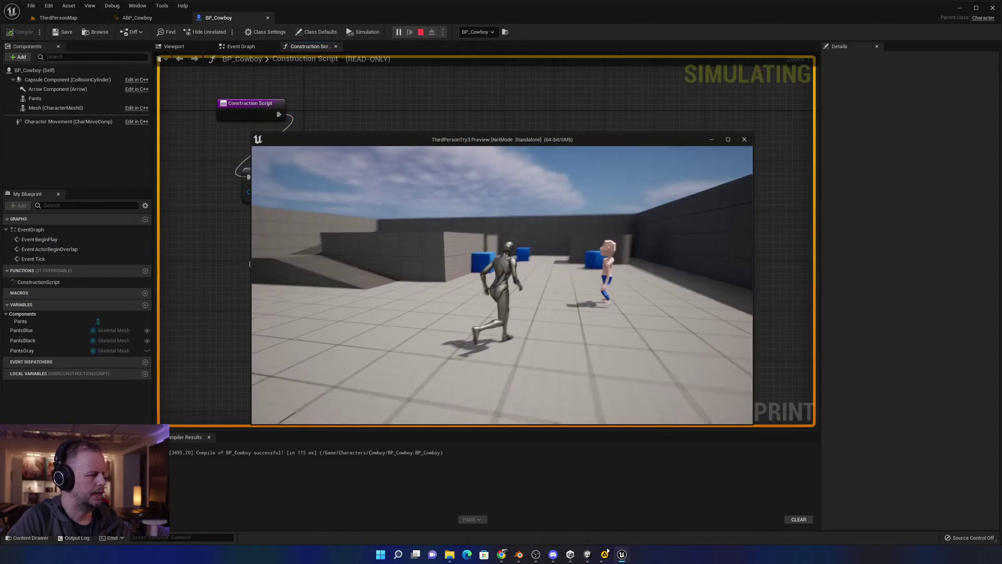
pyautogui.press('Escape')
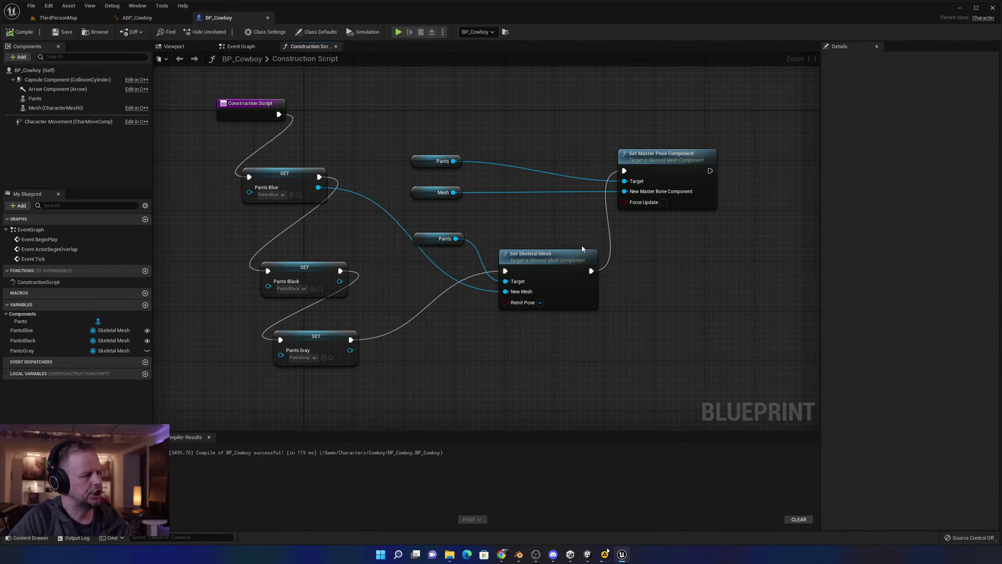
# Review the Set Skeletal Mesh setup in the Construction Script and open the Event Graph.
pyautogui.click(241, 48)
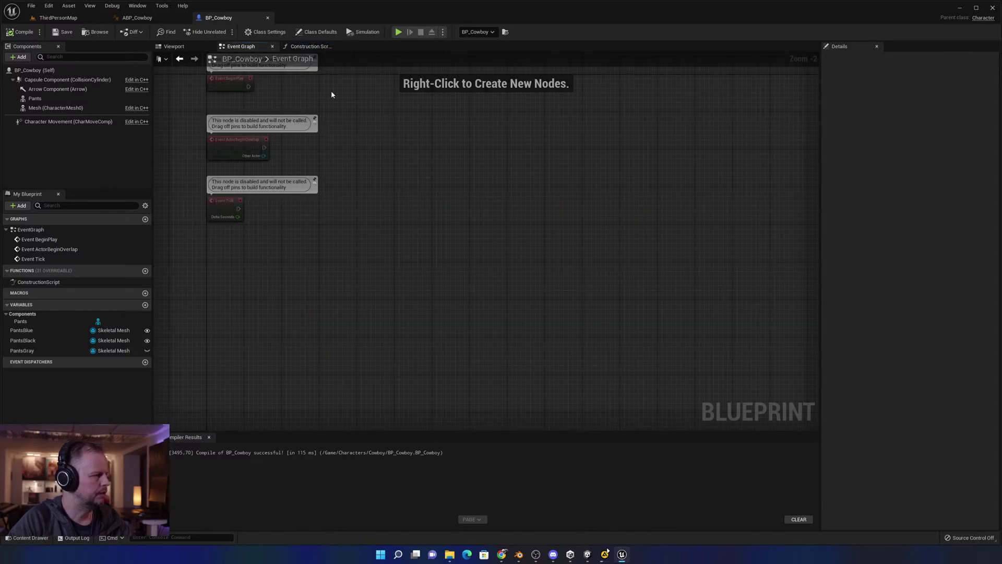
pyautogui.click(308, 46)
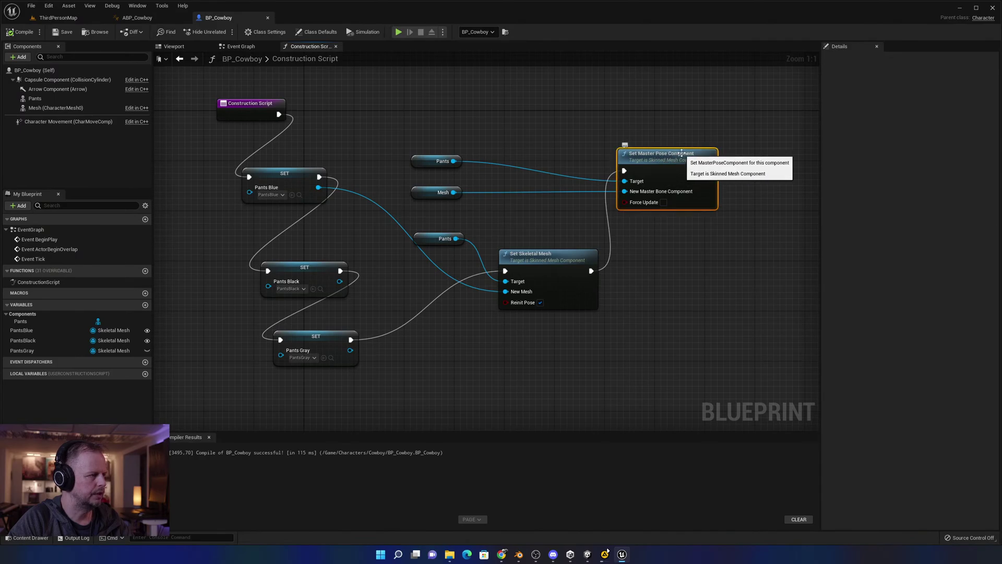
pyautogui.click(592, 259)
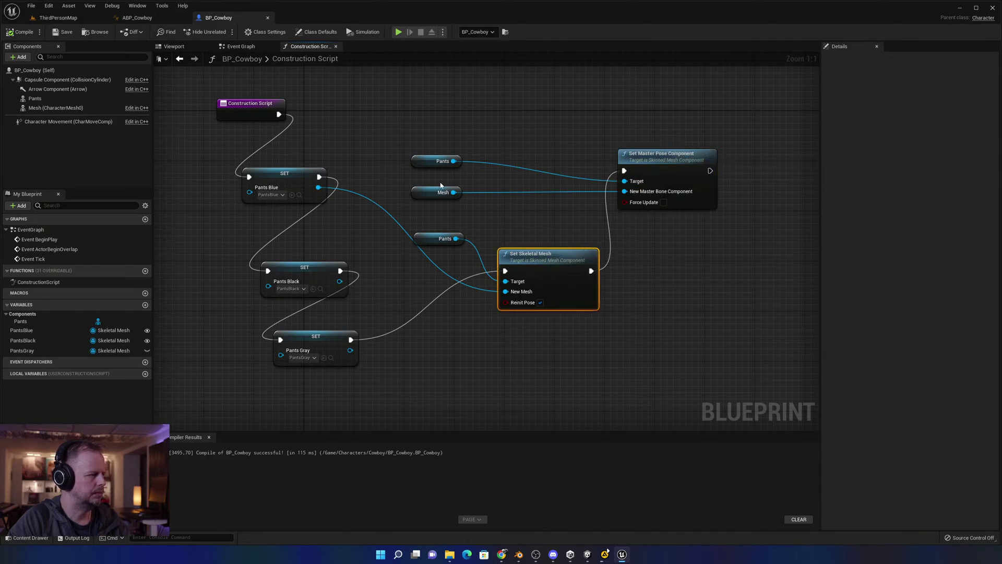
pyautogui.click(240, 47)
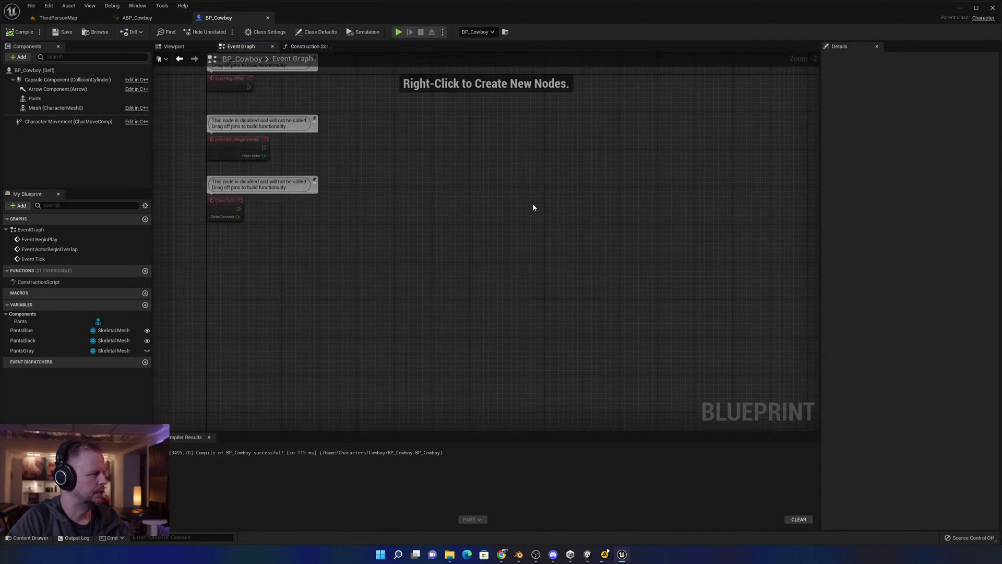
# Paste the Set Skeletal Mesh node into the Event Graph and try to wire Event Tick's execution to it.
pyautogui.hotkey('ctrl', 'v')
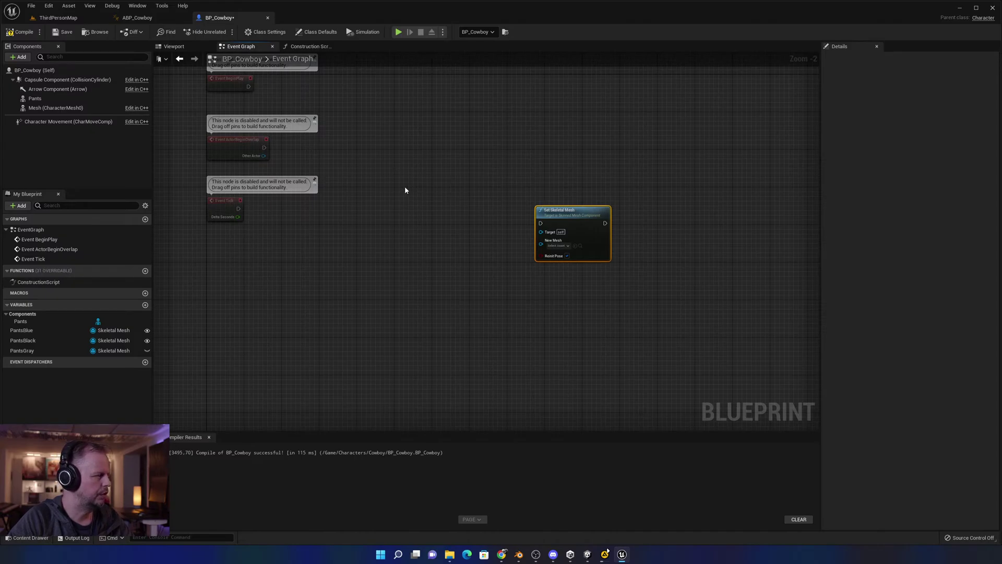
pyautogui.moveTo(335, 268); pyautogui.dragTo(329, 265, button='right')
pyautogui.moveTo(290, 205); pyautogui.dragTo(401, 238, button='right')
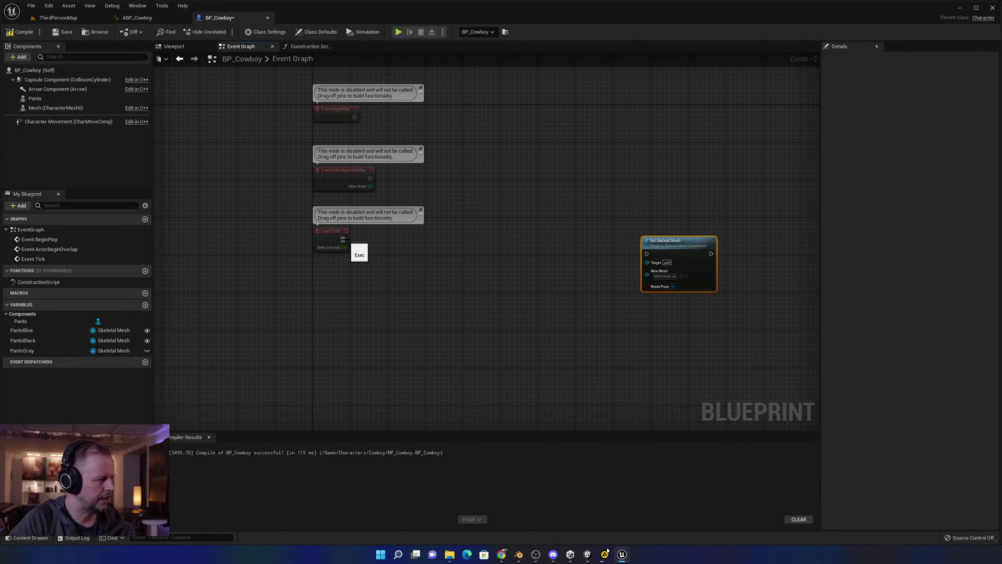
pyautogui.moveTo(343, 239); pyautogui.dragTo(643, 255)
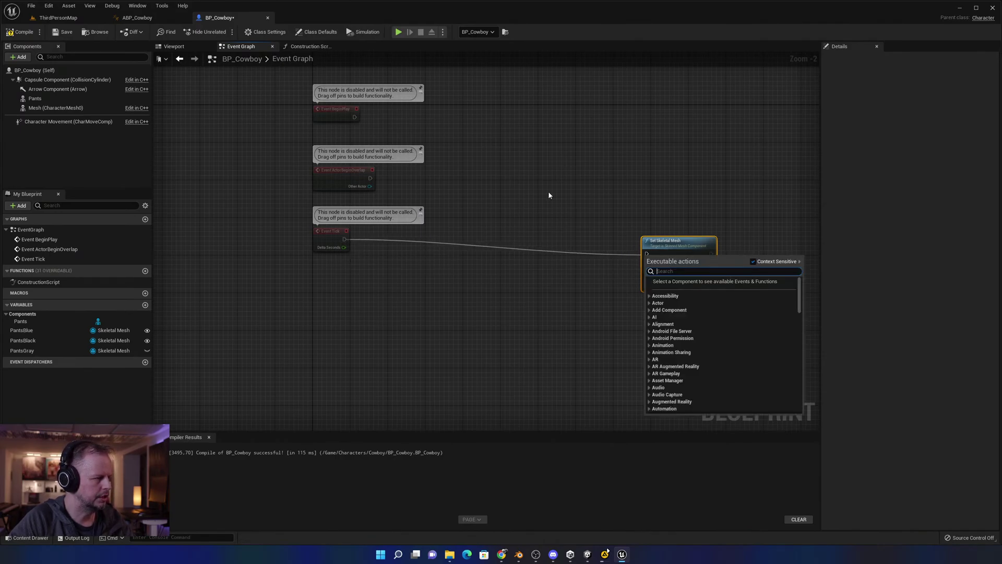
pyautogui.click(379, 289)
# Add a Set Timer by Event node near Event Tick and wire Event BeginPlay's execution into it.
pyautogui.rightClick(379, 289)
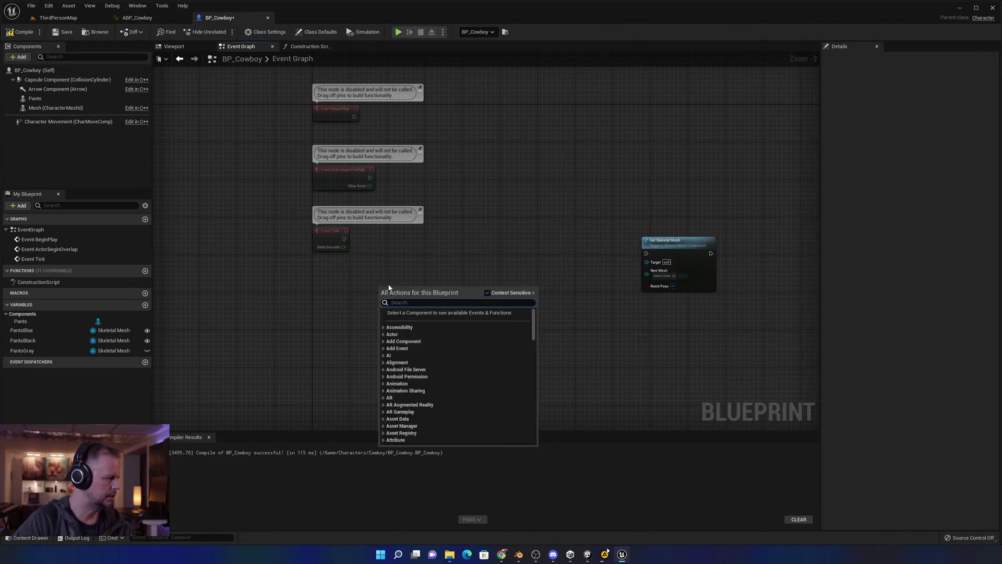
pyautogui.write('timer')
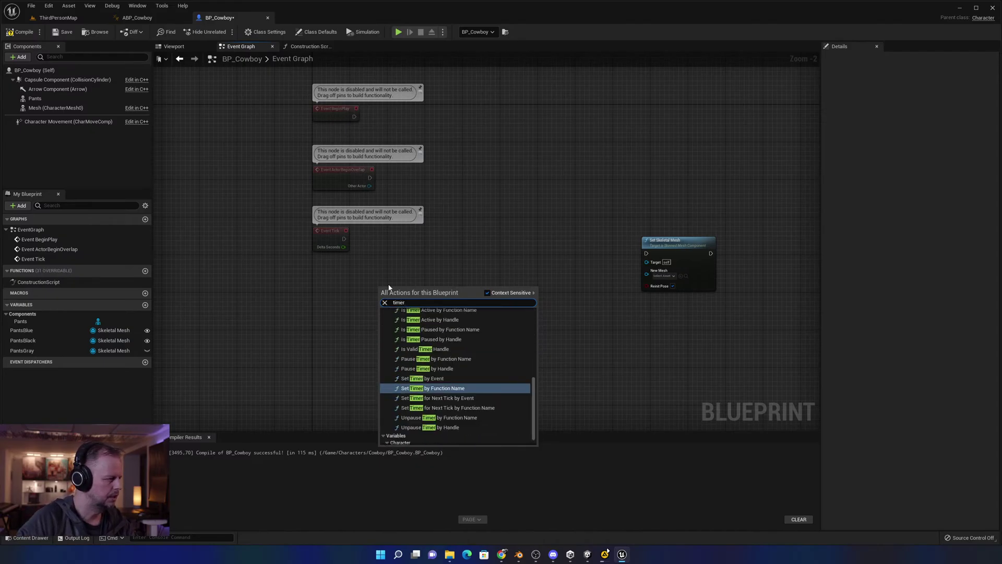
pyautogui.write(' event')
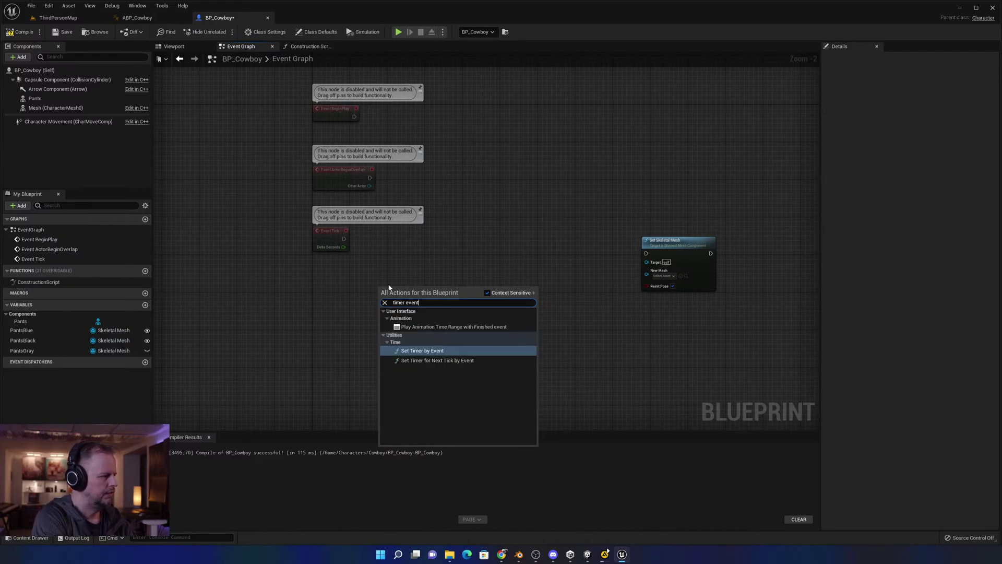
pyautogui.click(433, 351)
pyautogui.moveTo(407, 292); pyautogui.dragTo(418, 240)
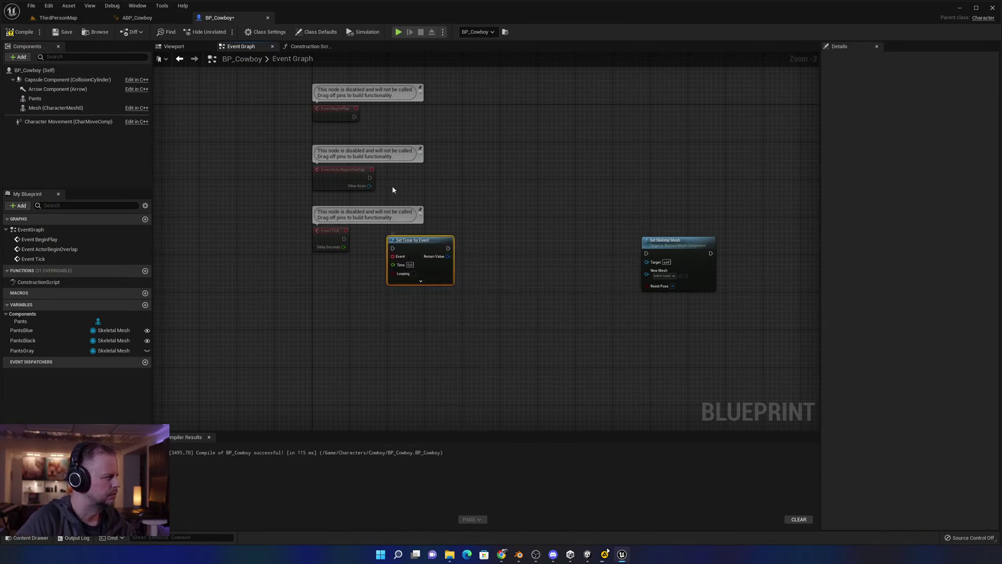
pyautogui.scroll(2, 376, 146)
pyautogui.moveTo(344, 102); pyautogui.dragTo(397, 277)
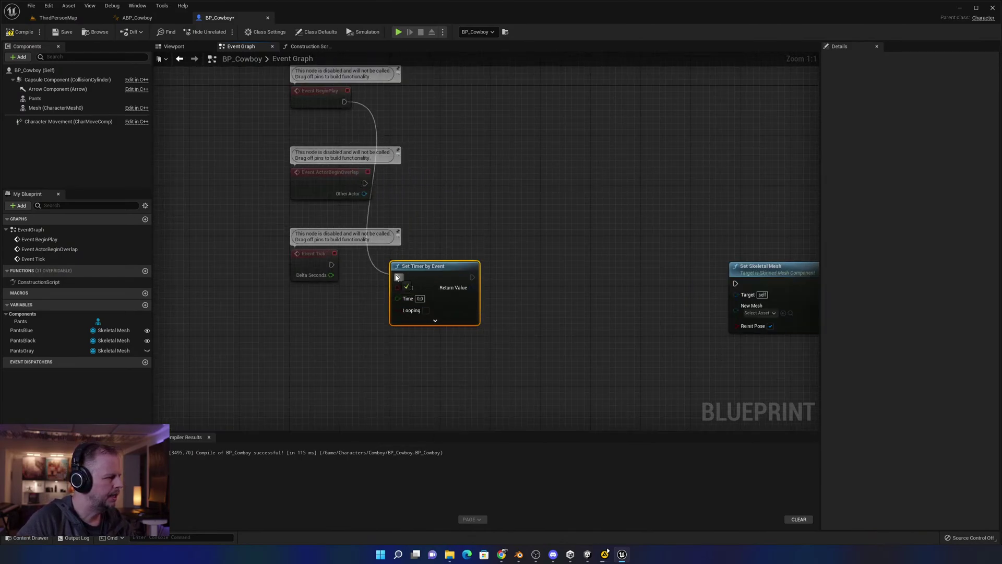
# Add a custom event with its default name below the timer node and link it to the timer's Event pin.
pyautogui.rightClick(392, 361)
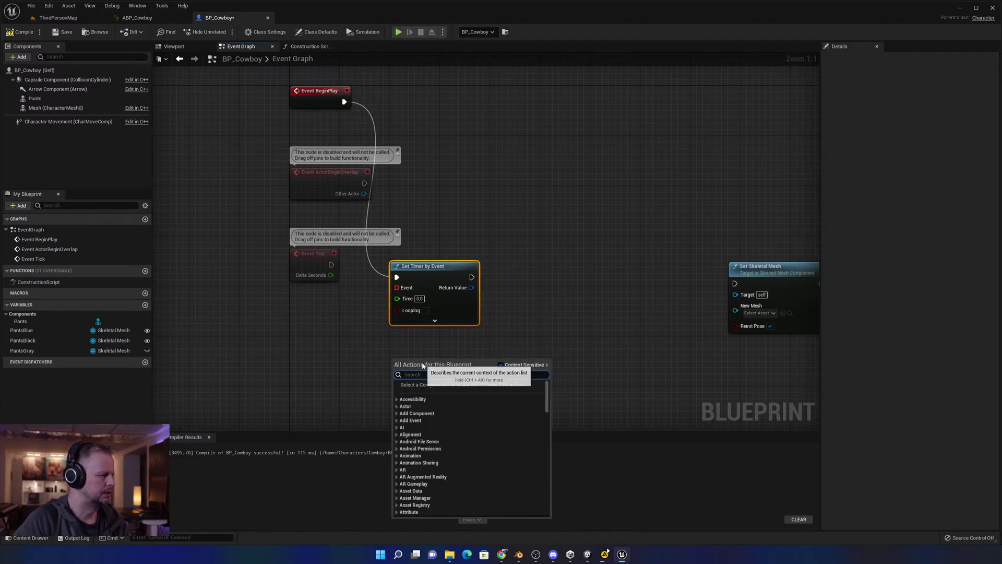
pyautogui.write('evenmt')
pyautogui.press('BackSpace')
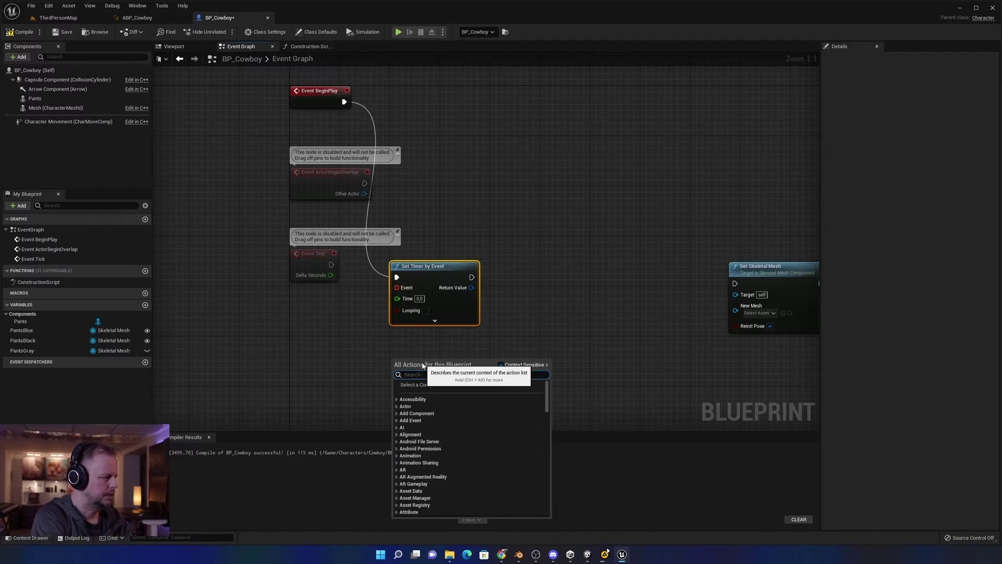
pyautogui.write('custom event')
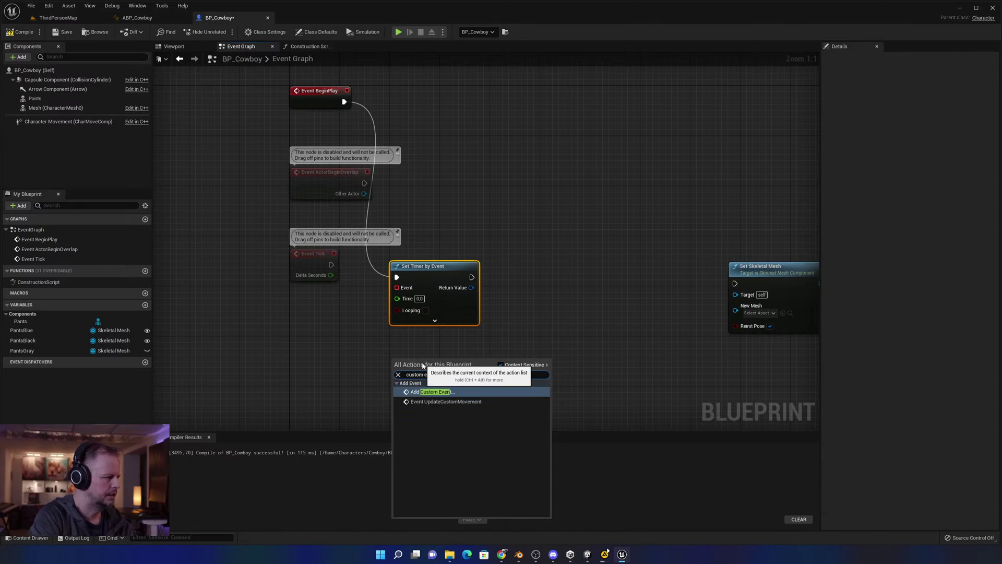
pyautogui.press('Return')
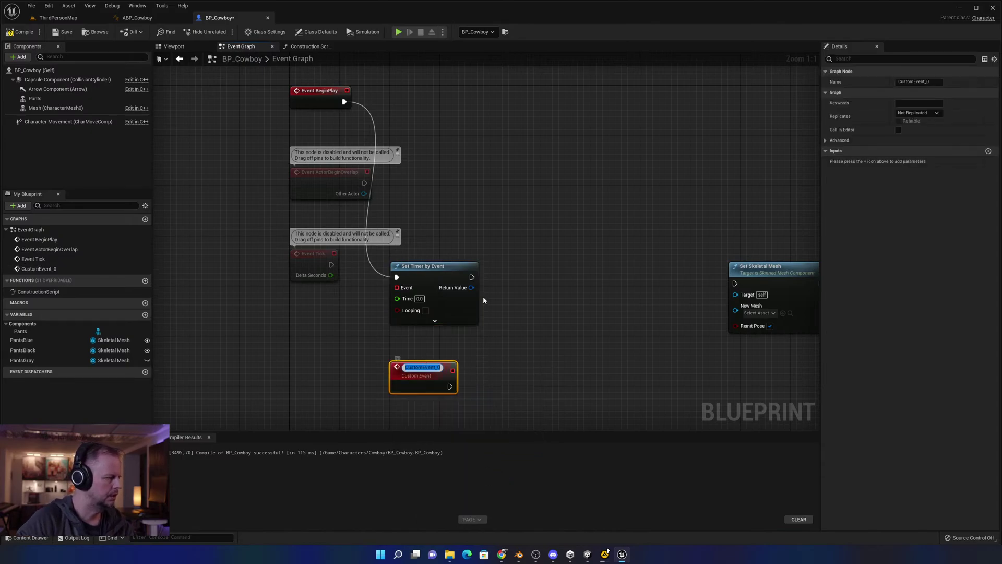
pyautogui.moveTo(397, 288); pyautogui.dragTo(333, 352)
# Make the timer loop with a Time of 1.0 and wire the custom event's execution to Set Skeletal Mesh.
pyautogui.click(425, 310)
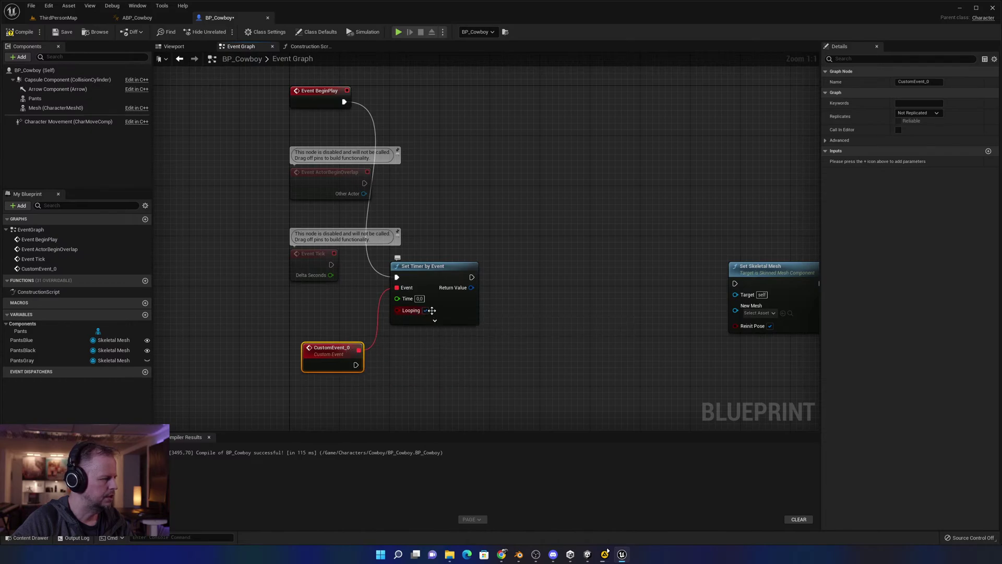
pyautogui.click(419, 298)
pyautogui.write('1')
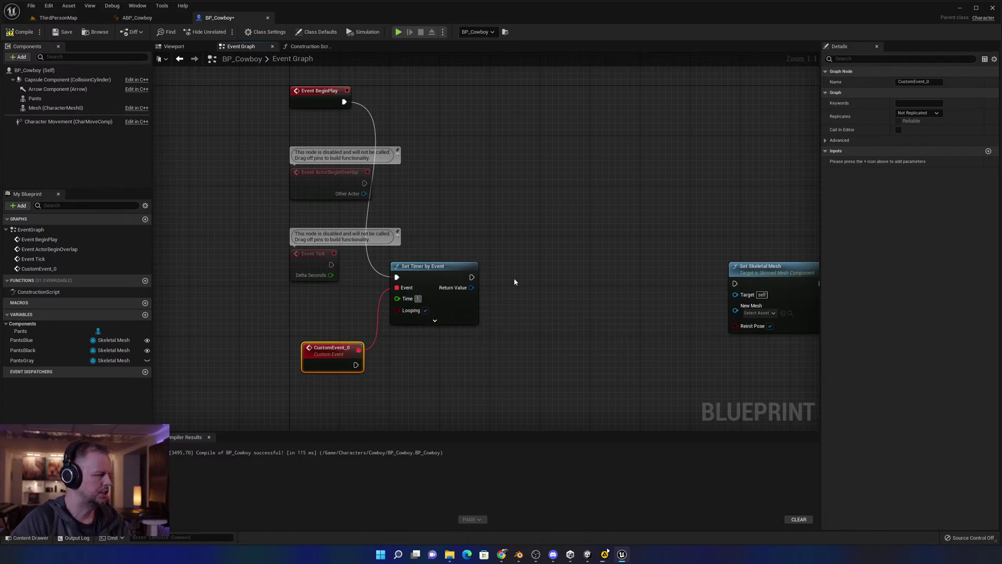
pyautogui.click(560, 359)
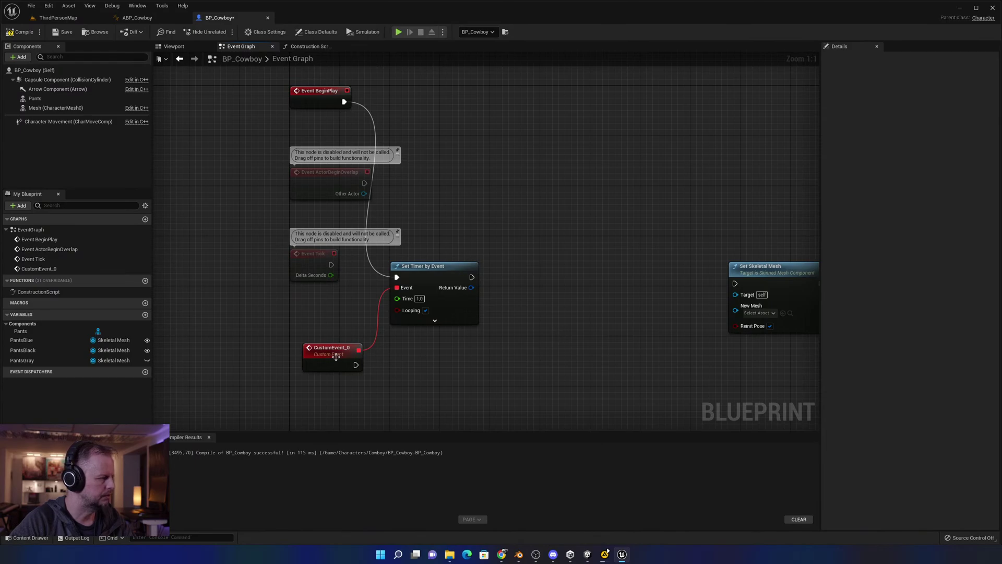
pyautogui.moveTo(336, 357); pyautogui.dragTo(735, 284)
pyautogui.click(613, 215)
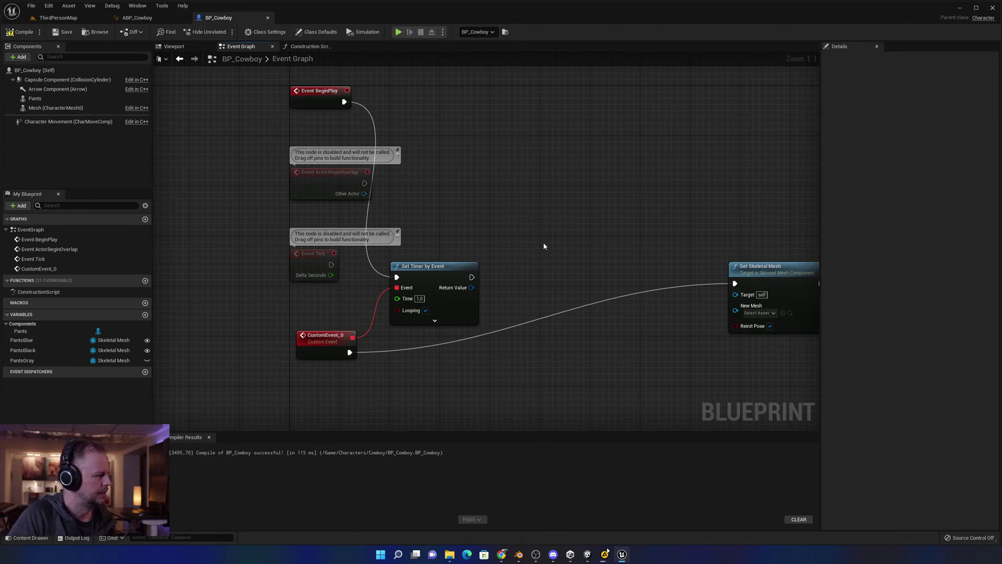
# Try placing a Sequence node between the custom event and Set Skeletal Mesh, and delete it again.
pyautogui.rightClick(528, 345)
pyautogui.write('seque')
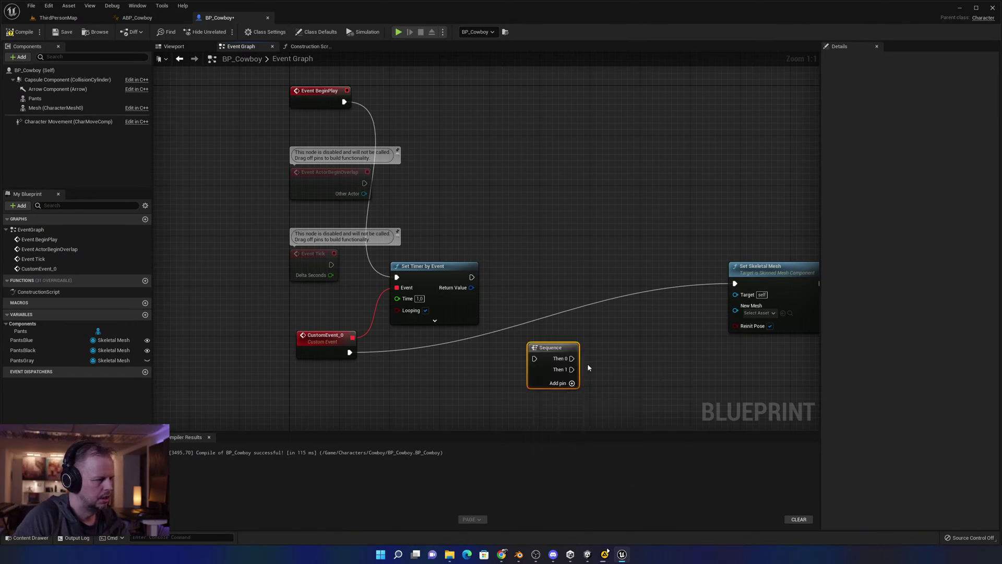
pyautogui.click(564, 392)
pyautogui.moveTo(554, 354); pyautogui.dragTo(585, 348)
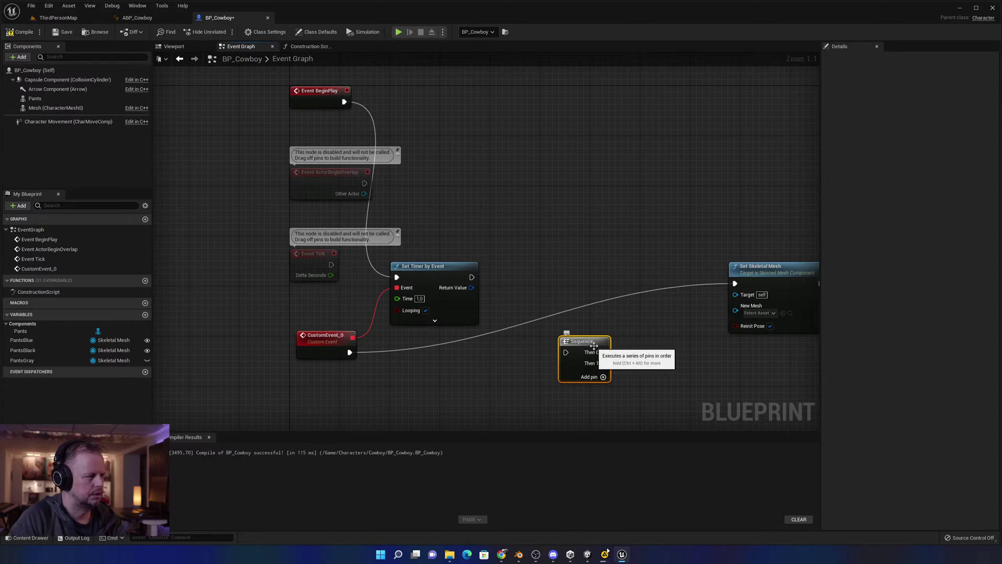
pyautogui.press('Delete')
pyautogui.rightClick(578, 351)
pyautogui.click(445, 372)
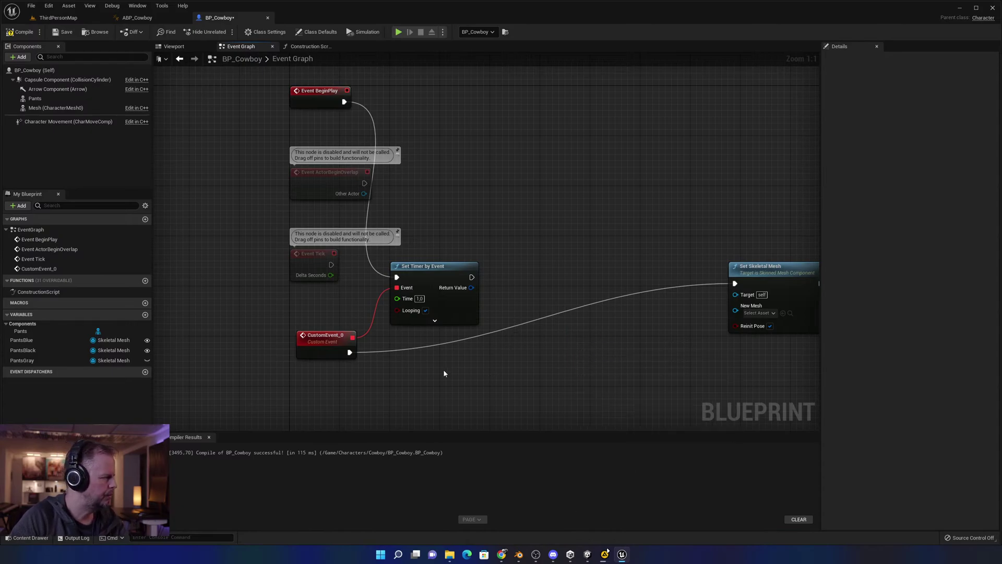
# Place Get nodes for the PantsBlue, PantsBlack and PantsGray variables below the wire to Set Skeletal Mesh.
pyautogui.click(23, 340)
pyautogui.moveTo(595, 372); pyautogui.dragTo(584, 265, button='right')
pyautogui.moveTo(39, 342); pyautogui.dragTo(446, 268)
pyautogui.click(473, 282)
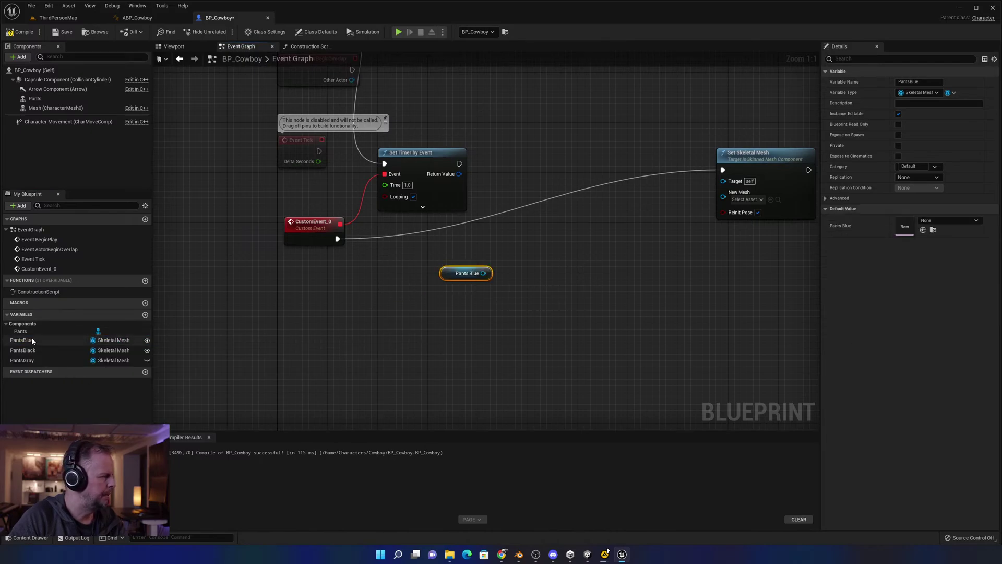
pyautogui.click(20, 351)
pyautogui.moveTo(19, 351); pyautogui.dragTo(464, 304)
pyautogui.click(493, 319)
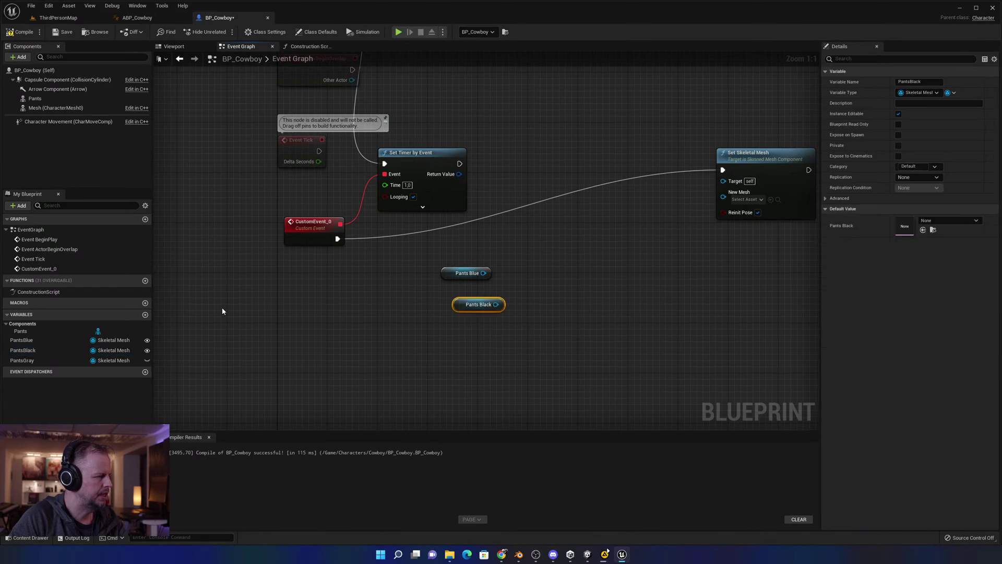
pyautogui.moveTo(23, 360); pyautogui.dragTo(580, 325)
pyautogui.click(519, 352)
pyautogui.click(554, 304)
# Check the mesh choices for Set Skeletal Mesh's New Mesh and search the blueprint actions for sequence and array nodes.
pyautogui.click(747, 200)
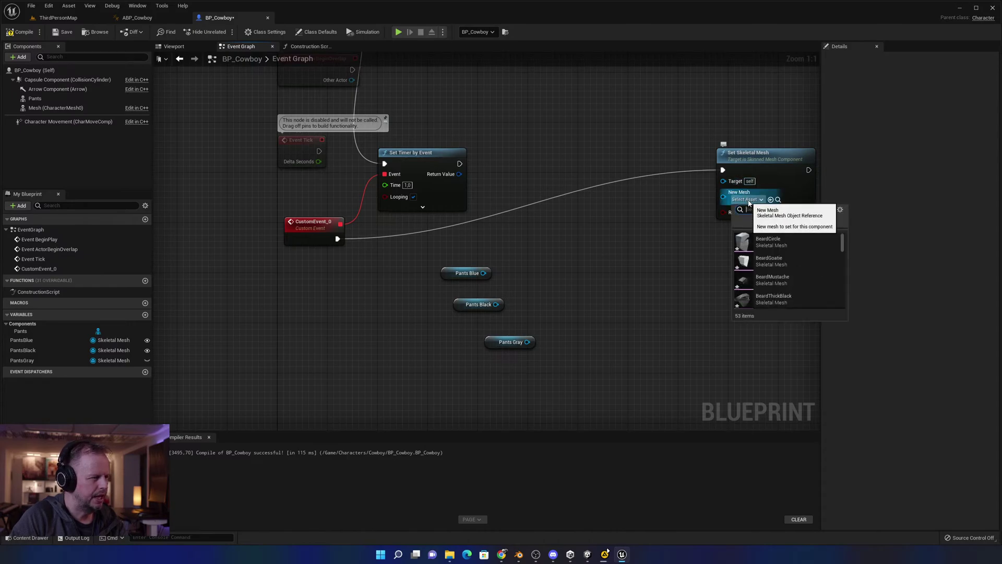
pyautogui.click(645, 220)
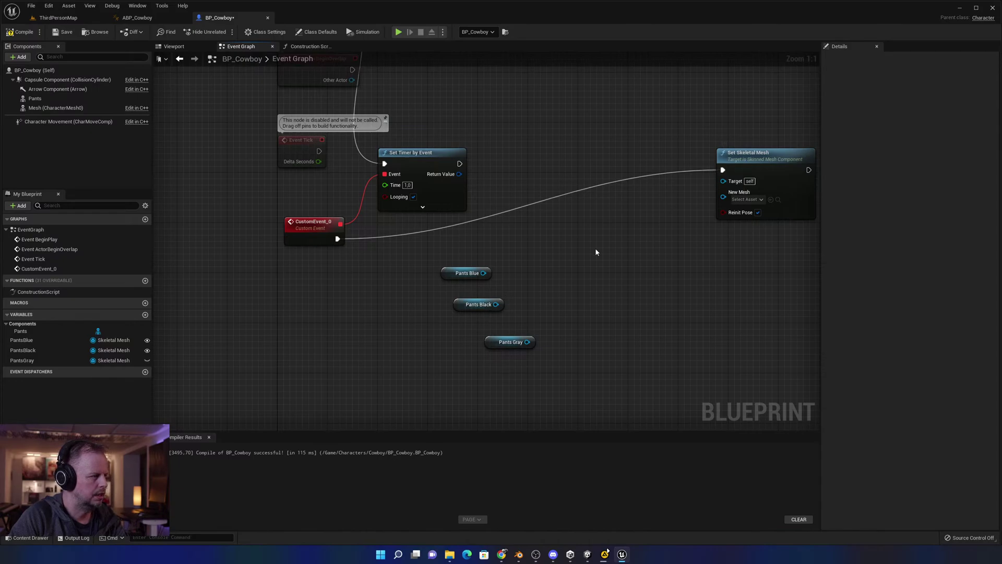
pyautogui.rightClick(573, 248)
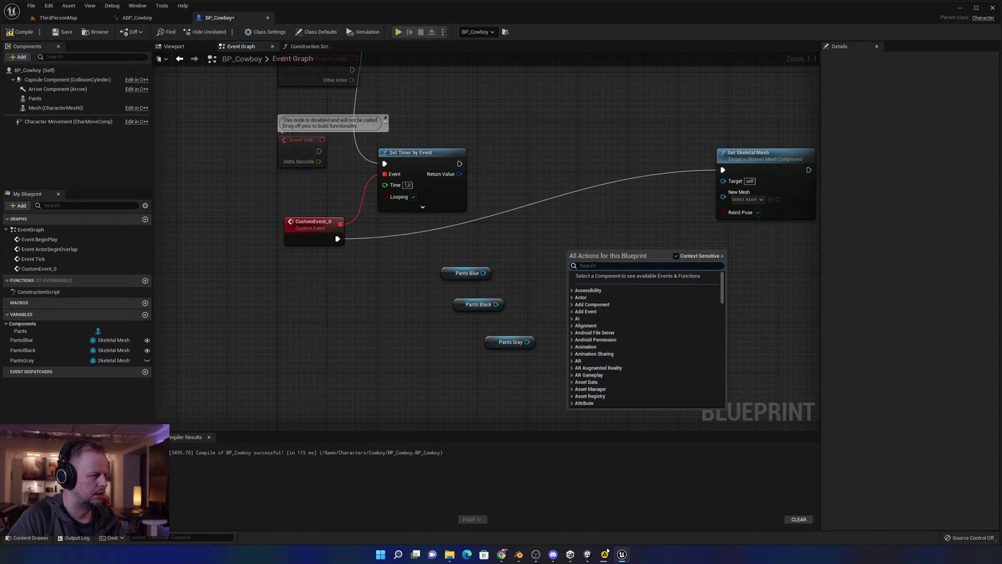
pyautogui.write('sequ')
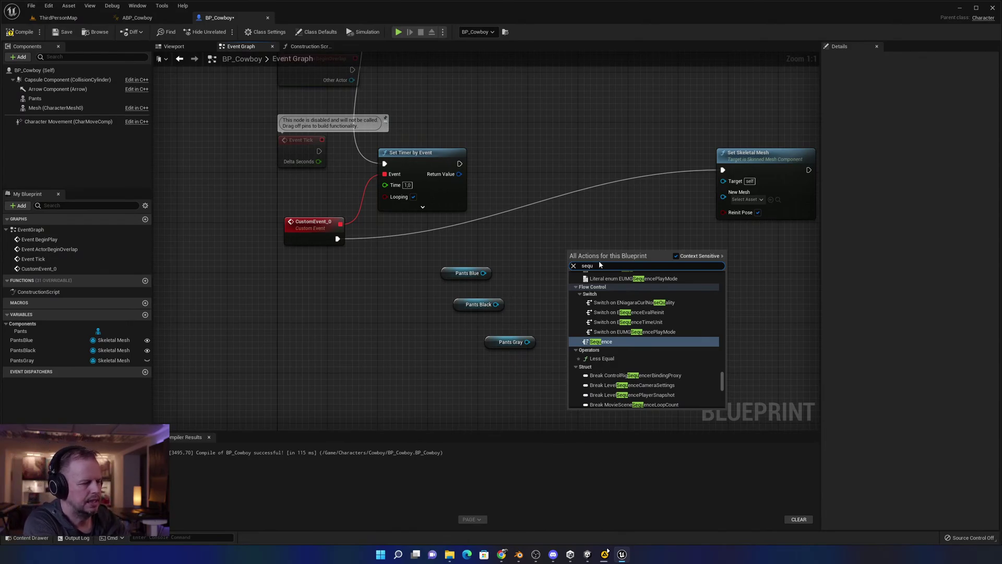
pyautogui.press('BackSpace')
pyautogui.press('BackSpace')
pyautogui.press('BackSpace')
pyautogui.press('BackSpace')
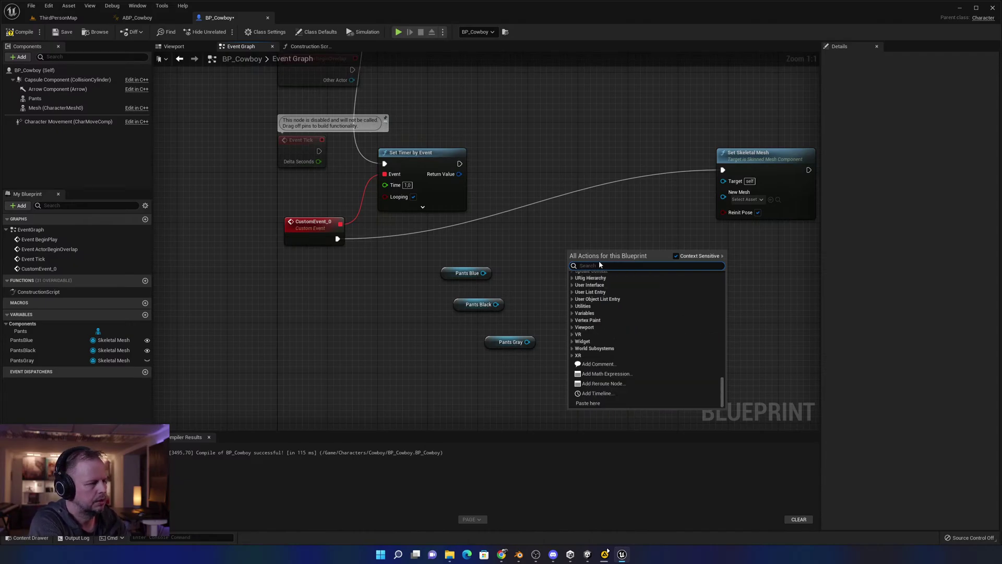
pyautogui.write('array')
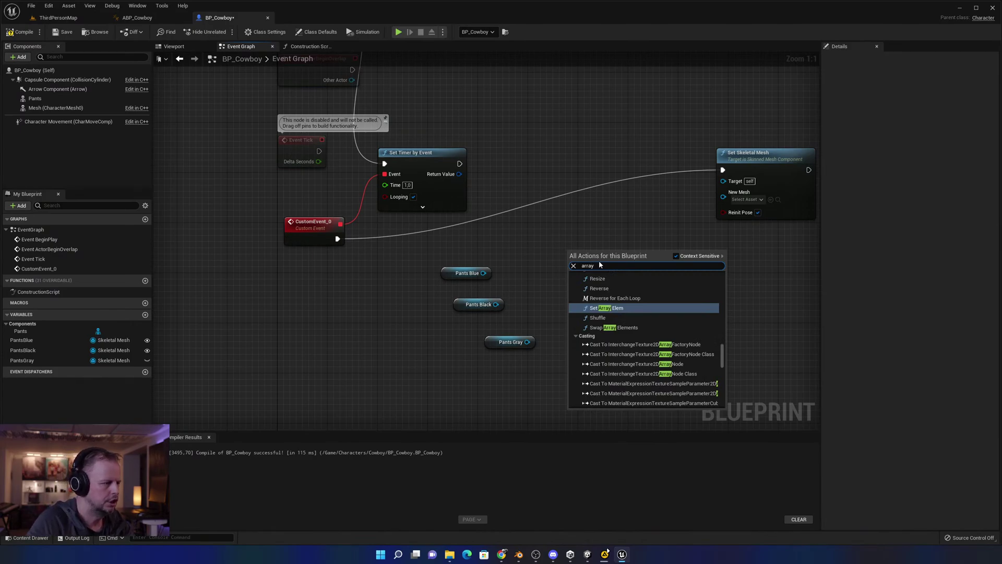
pyautogui.scroll(4, 660, 342)
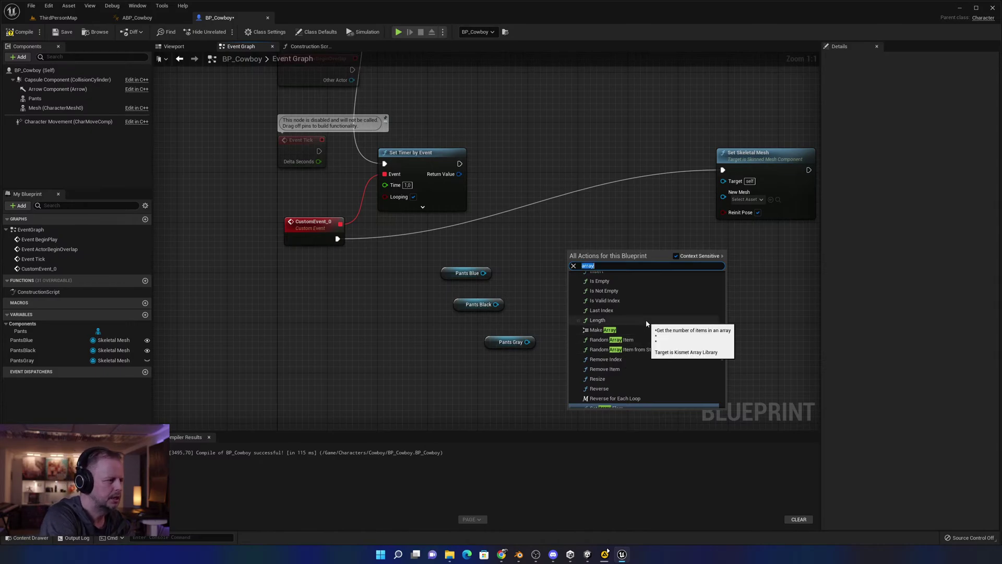
pyautogui.scroll(-4, 646, 323)
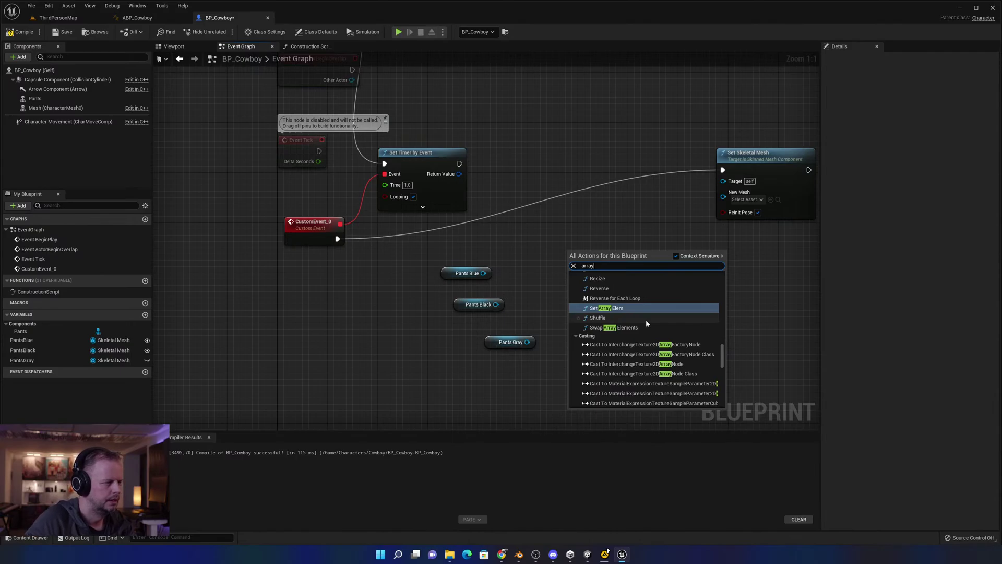
pyautogui.scroll(8, 637, 313)
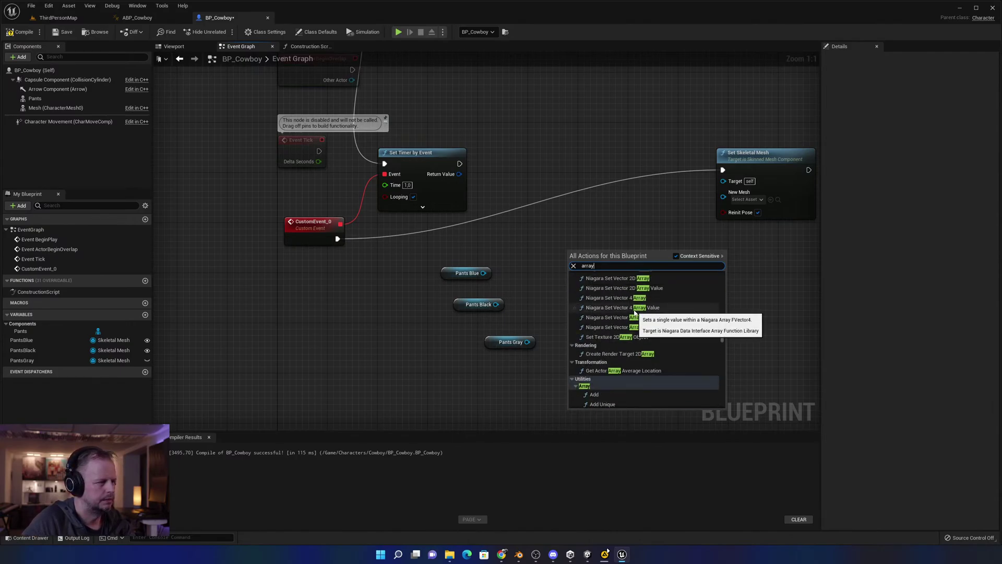
pyautogui.scroll(10, 635, 311)
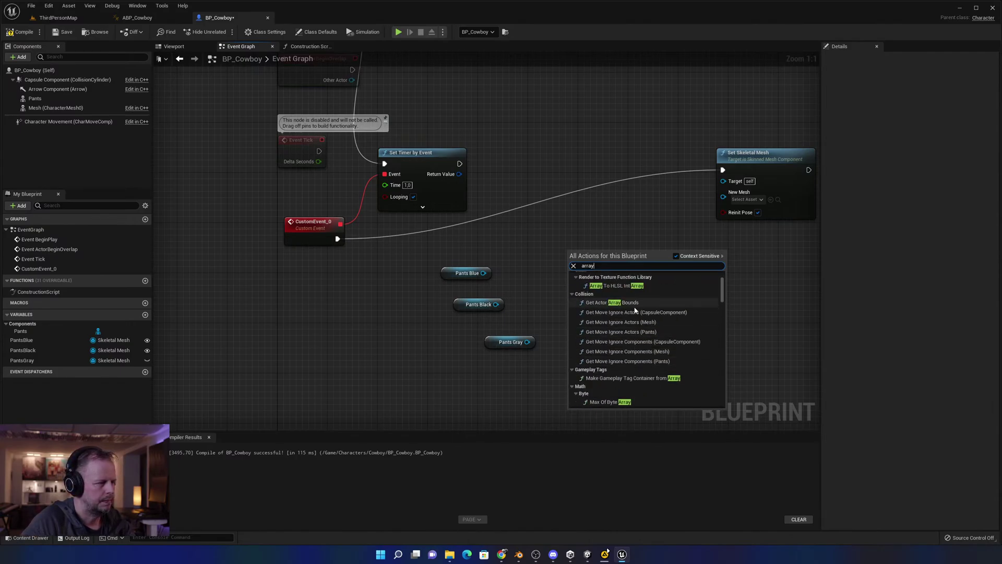
pyautogui.scroll(3, 635, 311)
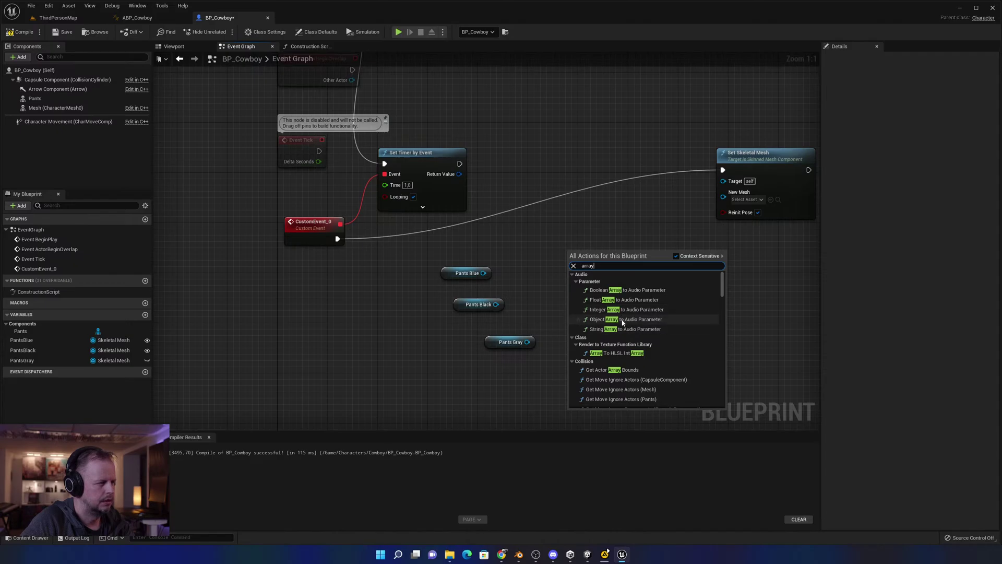
pyautogui.scroll(-12, 630, 306)
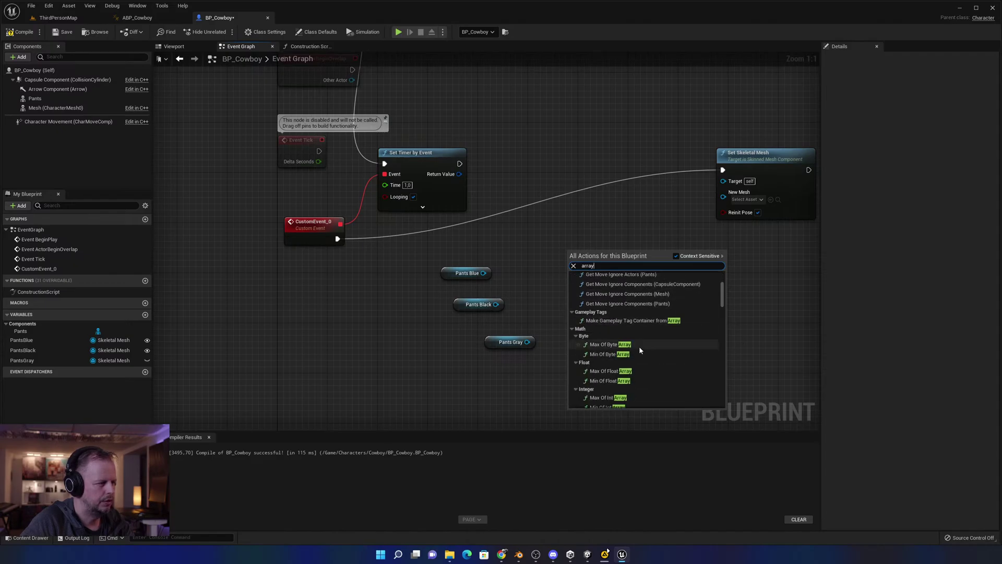
pyautogui.scroll(-10, 639, 346)
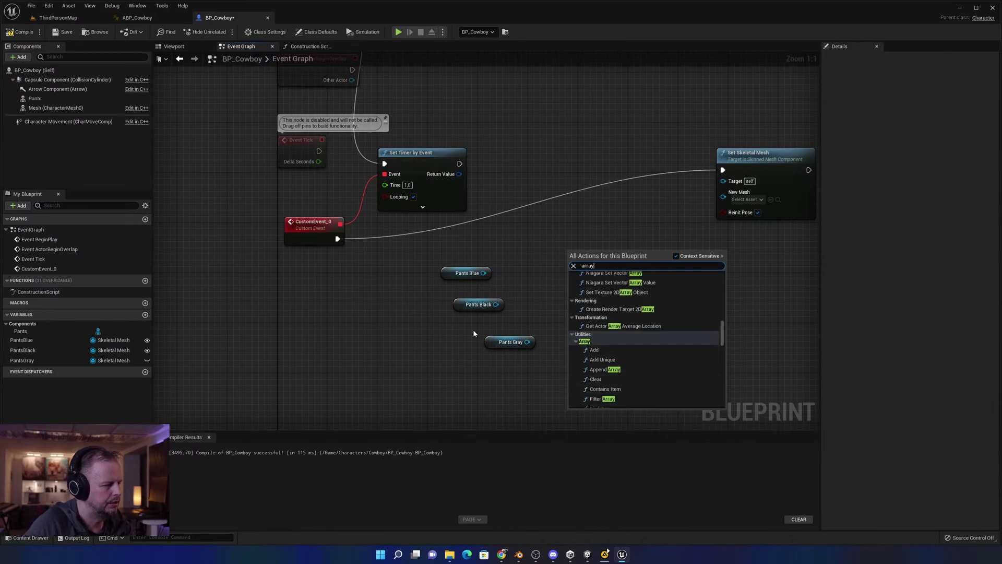
pyautogui.click(539, 234)
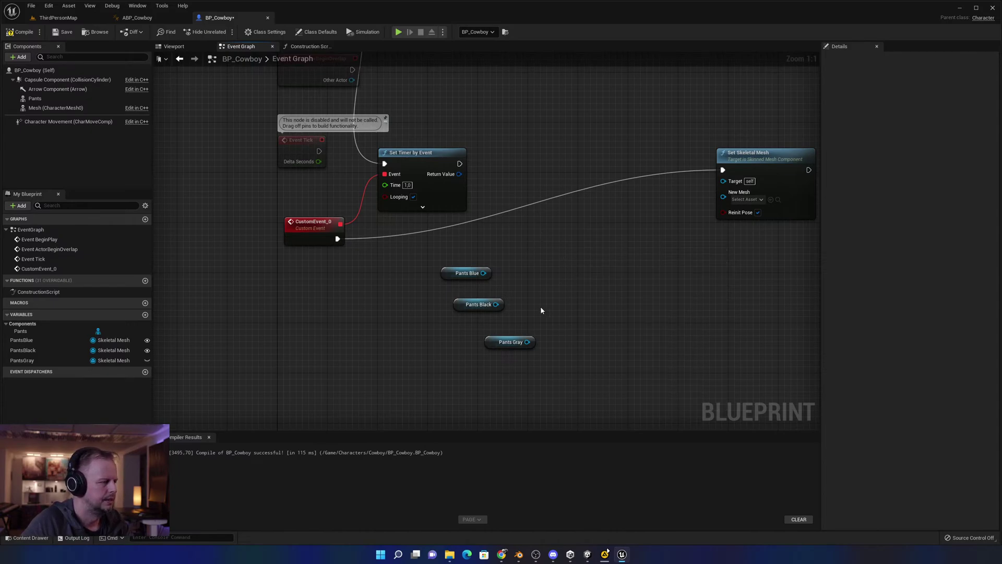
pyautogui.moveTo(484, 273); pyautogui.dragTo(581, 231)
pyautogui.click(568, 236)
pyautogui.click(579, 231)
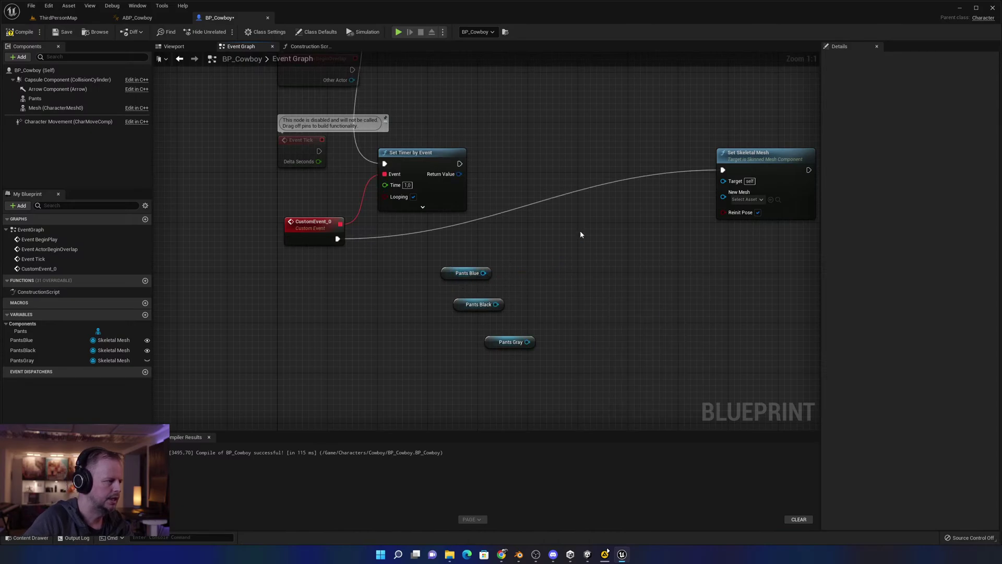
pyautogui.moveTo(580, 235); pyautogui.dragTo(574, 238, button='right')
pyautogui.rightClick(554, 246)
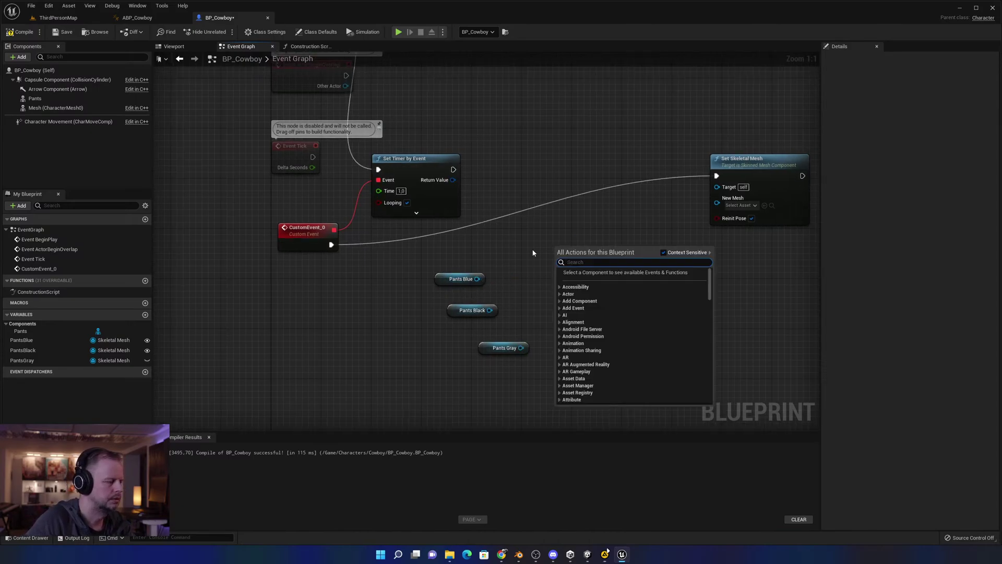
pyautogui.click(527, 252)
# Add a Random Array Item node and place it below the execution wire, between the pants variables and Set Skeletal Mesh.
pyautogui.rightClick(524, 247)
pyautogui.write('random')
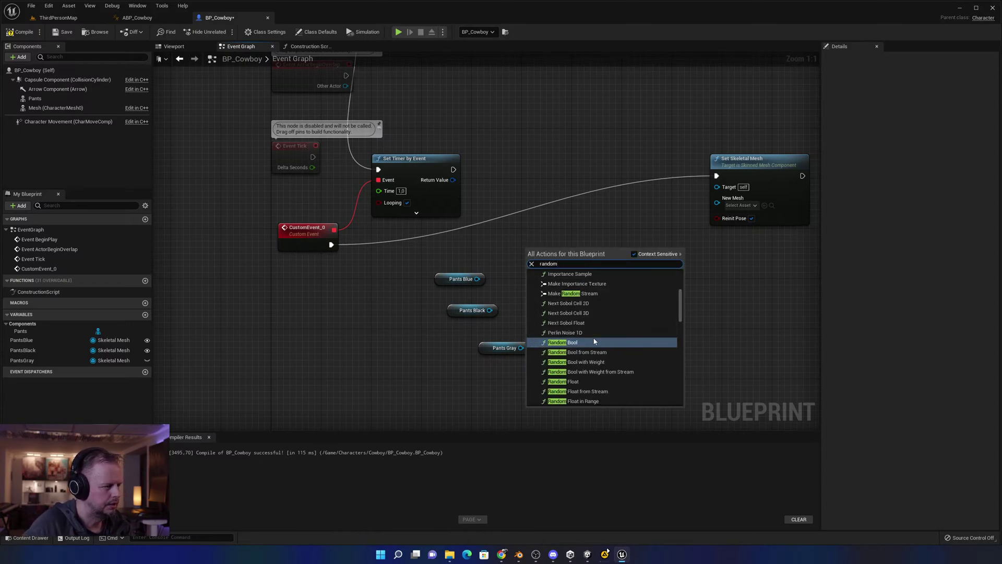
pyautogui.scroll(-3, 599, 348)
pyautogui.scroll(-6, 608, 360)
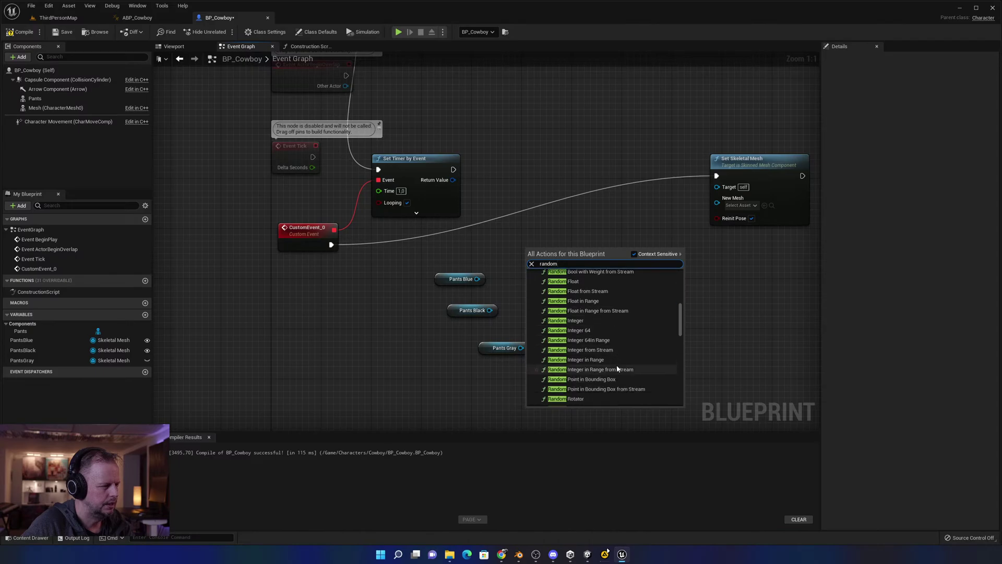
pyautogui.scroll(-5, 618, 368)
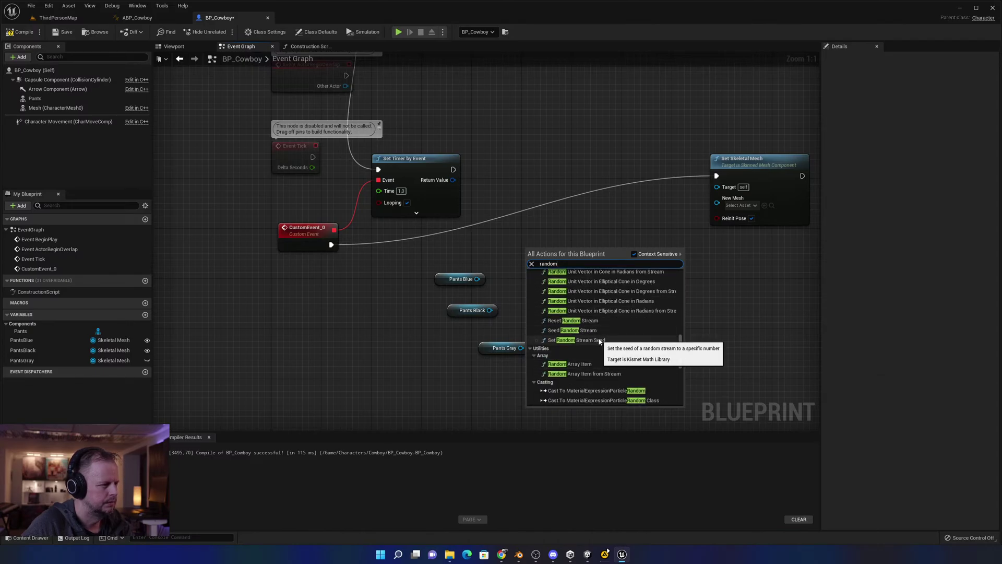
pyautogui.click(596, 369)
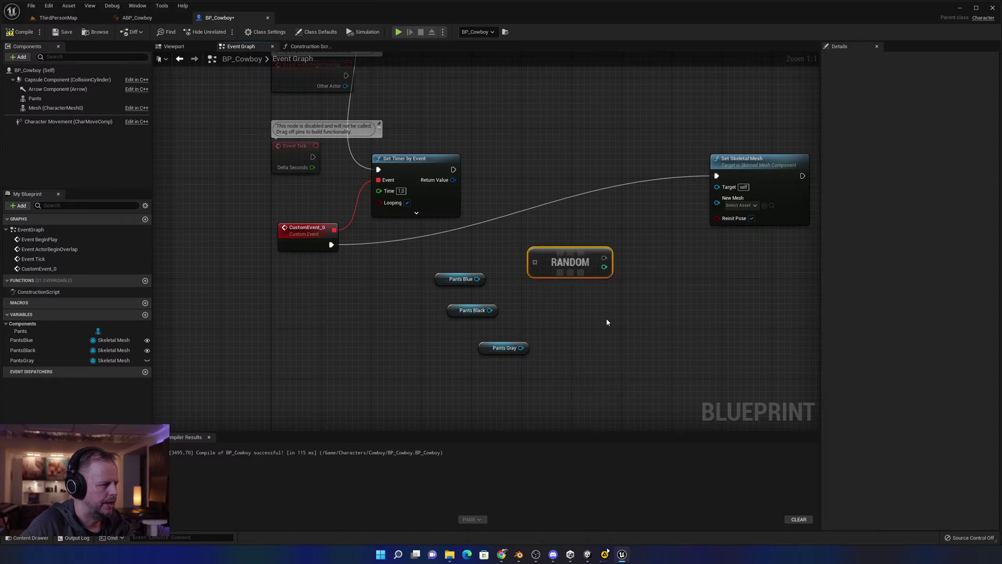
pyautogui.moveTo(563, 262); pyautogui.dragTo(657, 296)
# Place a Make Array node between the Pants Blue variable and the Random node.
pyautogui.rightClick(546, 283)
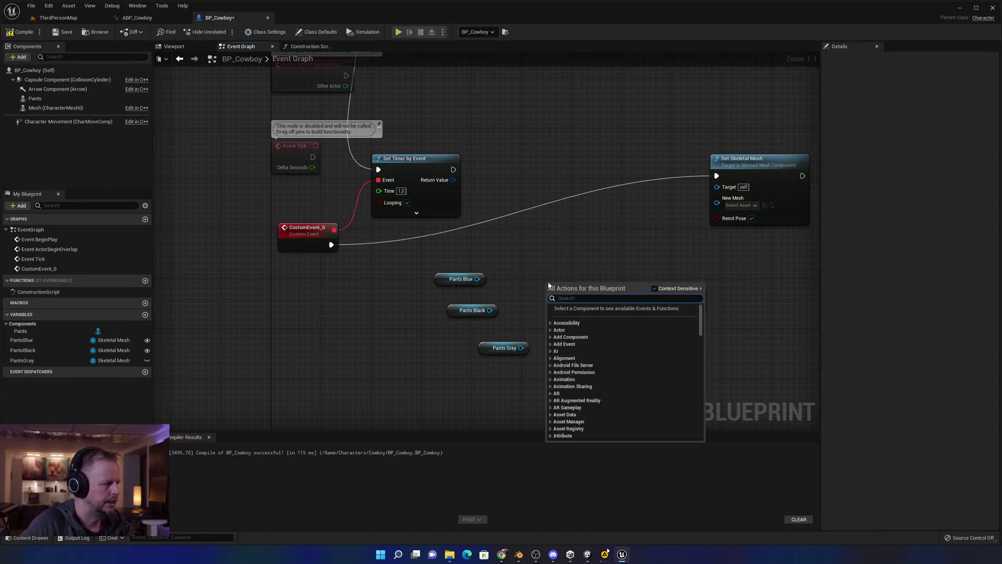
pyautogui.write('array')
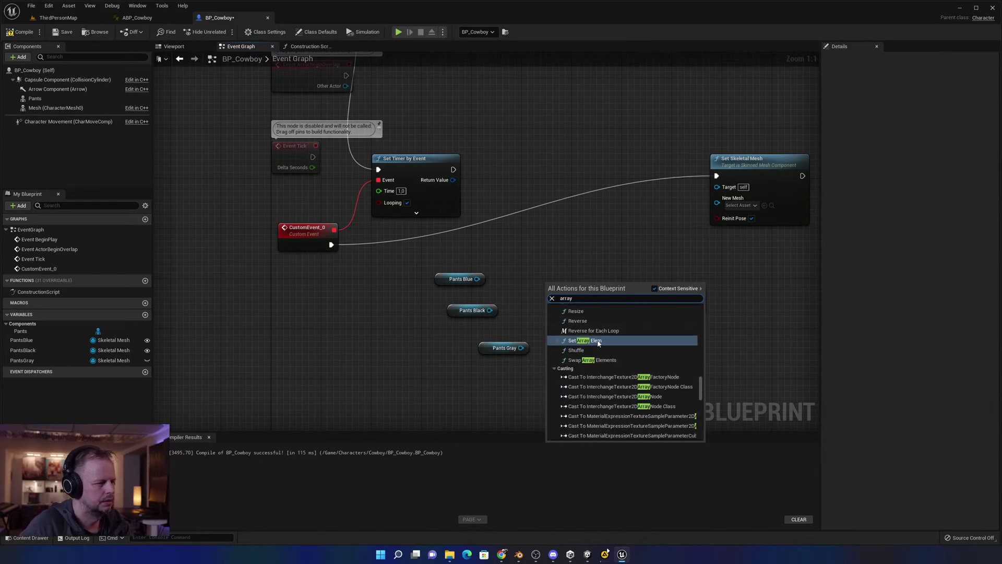
pyautogui.scroll(3, 597, 344)
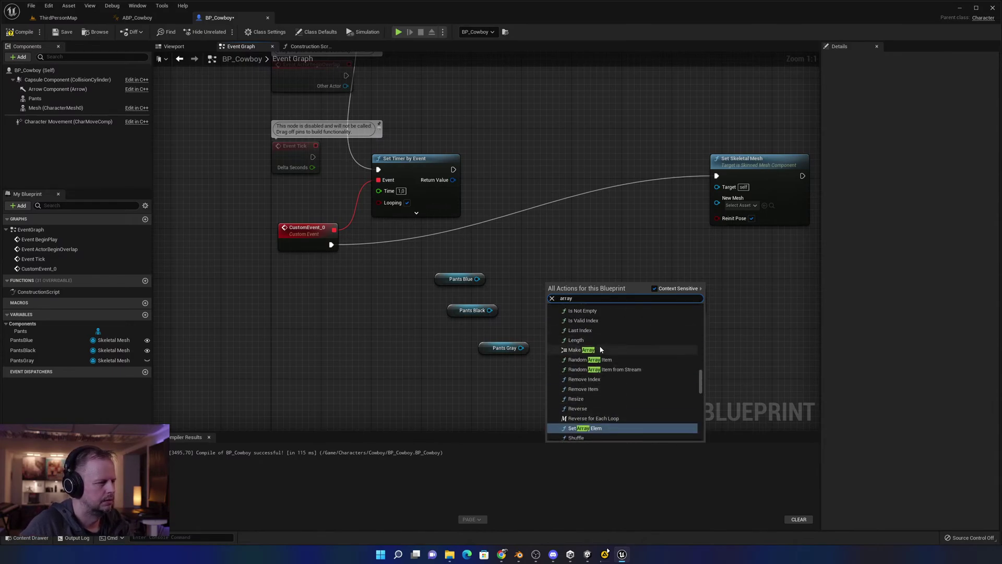
pyautogui.click(581, 325)
pyautogui.moveTo(573, 282); pyautogui.dragTo(567, 276)
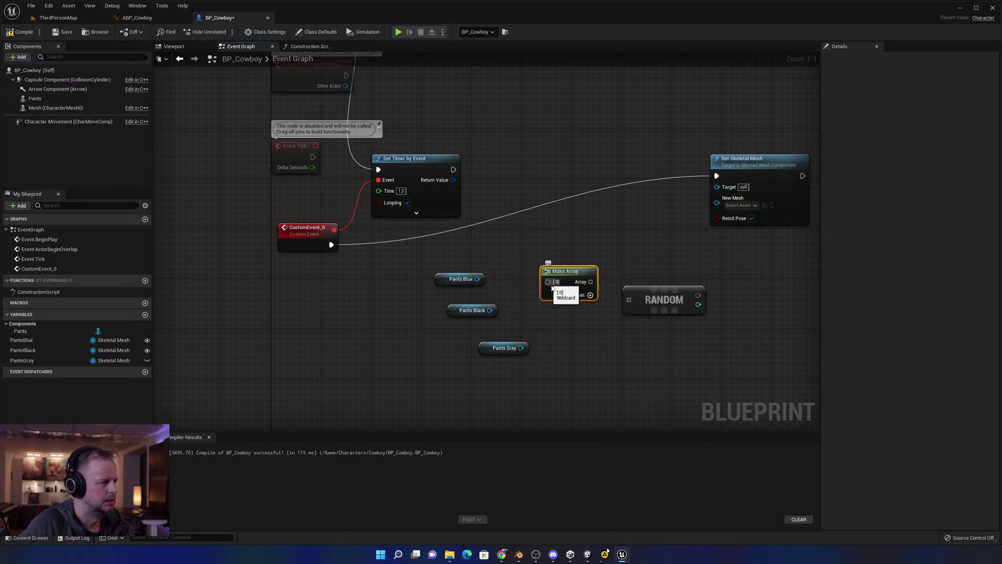
# Try wiring Pants Blue and Pants Black into the Make Array node's [0] input, and delete the Make Array node.
pyautogui.moveTo(477, 279); pyautogui.dragTo(493, 284)
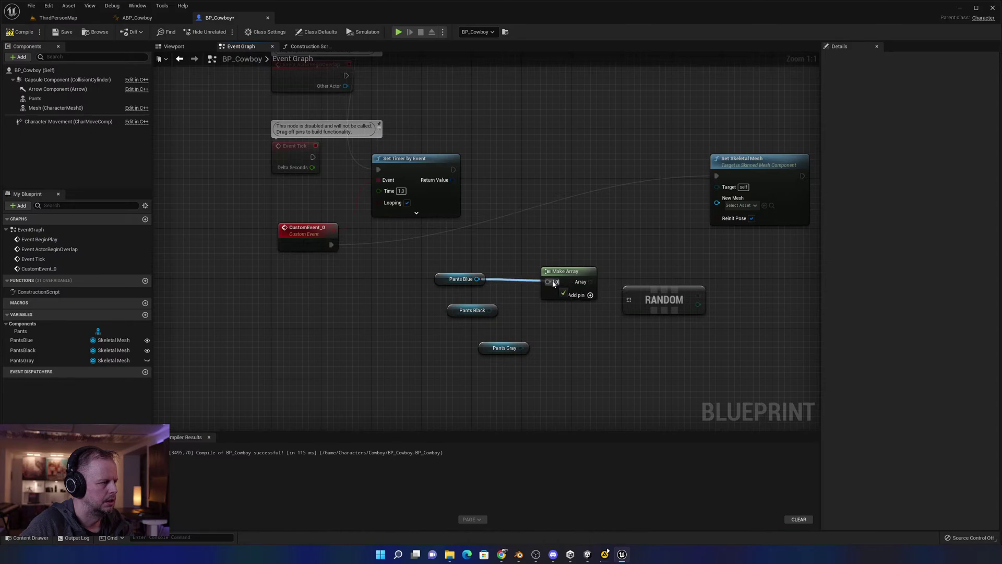
pyautogui.moveTo(553, 284); pyautogui.dragTo(553, 282)
pyautogui.moveTo(491, 310); pyautogui.dragTo(548, 282)
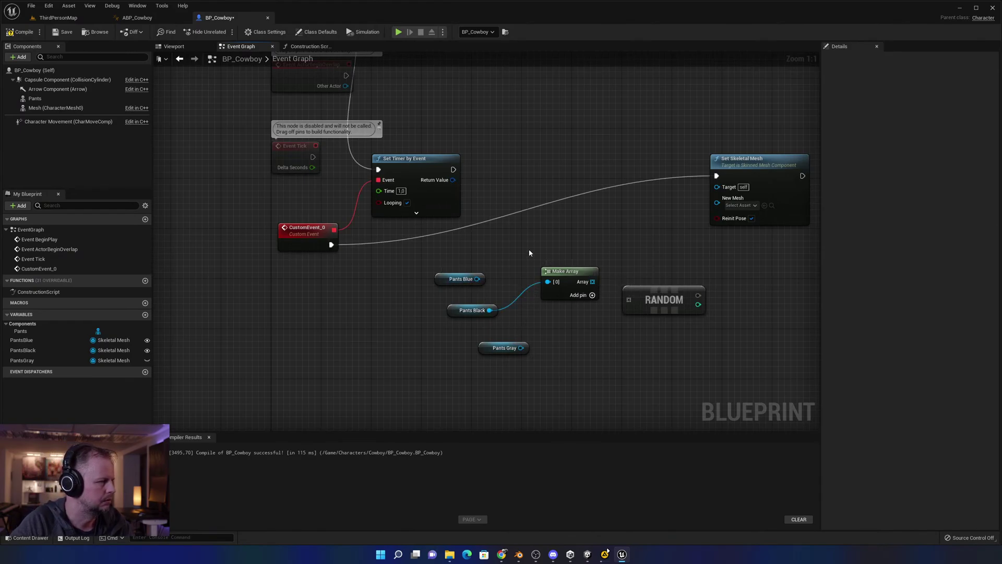
pyautogui.click(470, 278)
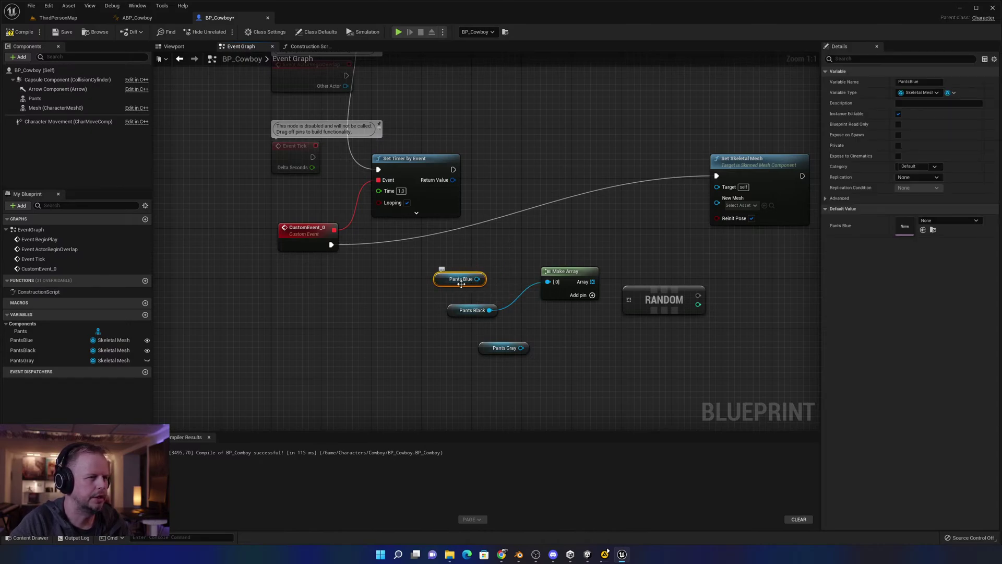
pyautogui.click(594, 299)
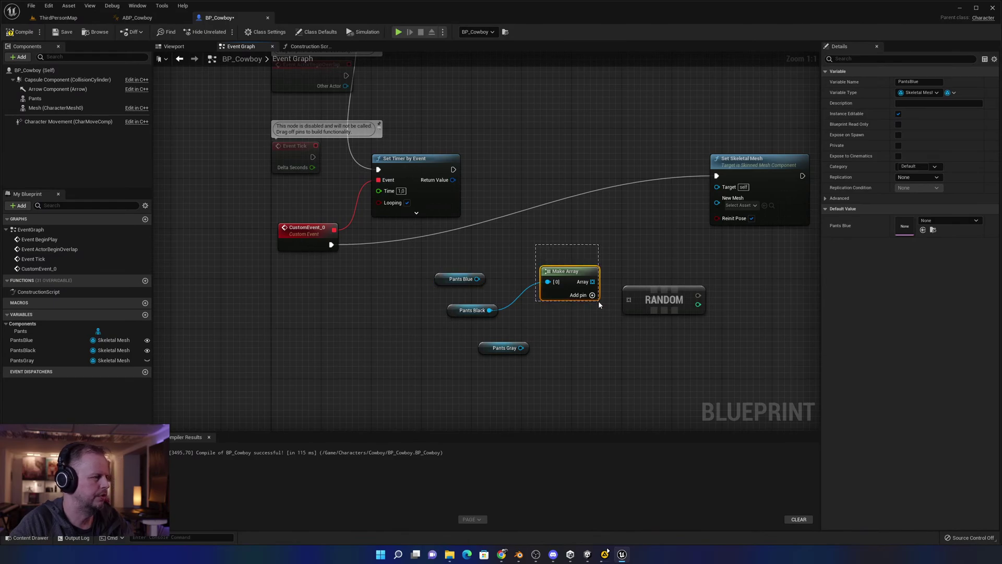
pyautogui.press('Delete')
pyautogui.moveTo(477, 279); pyautogui.dragTo(474, 276)
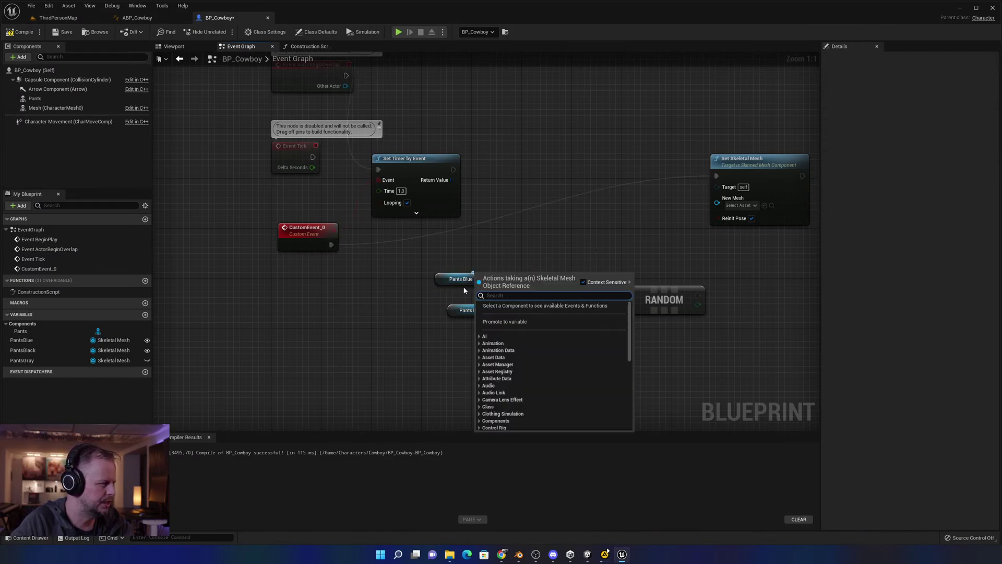
pyautogui.click(624, 227)
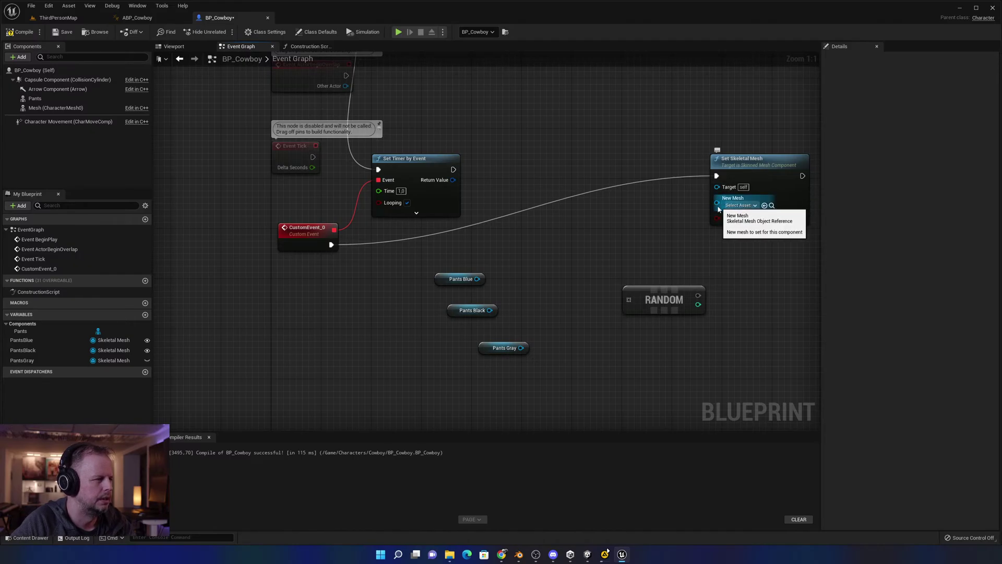
pyautogui.moveTo(477, 278); pyautogui.dragTo(474, 271)
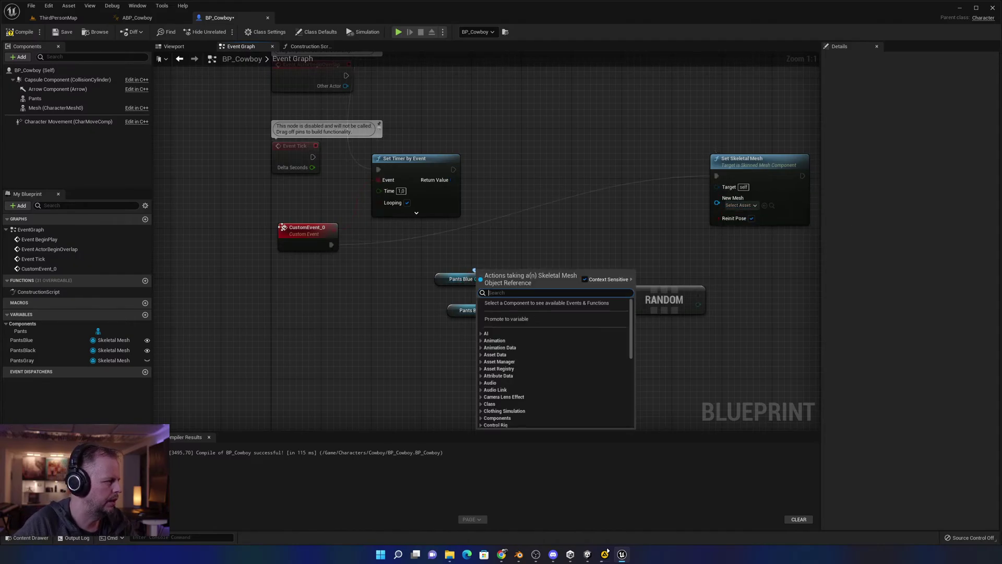
pyautogui.click(347, 229)
pyautogui.scroll(-1, 561, 210)
pyautogui.moveTo(631, 236); pyautogui.dragTo(608, 283, button='right')
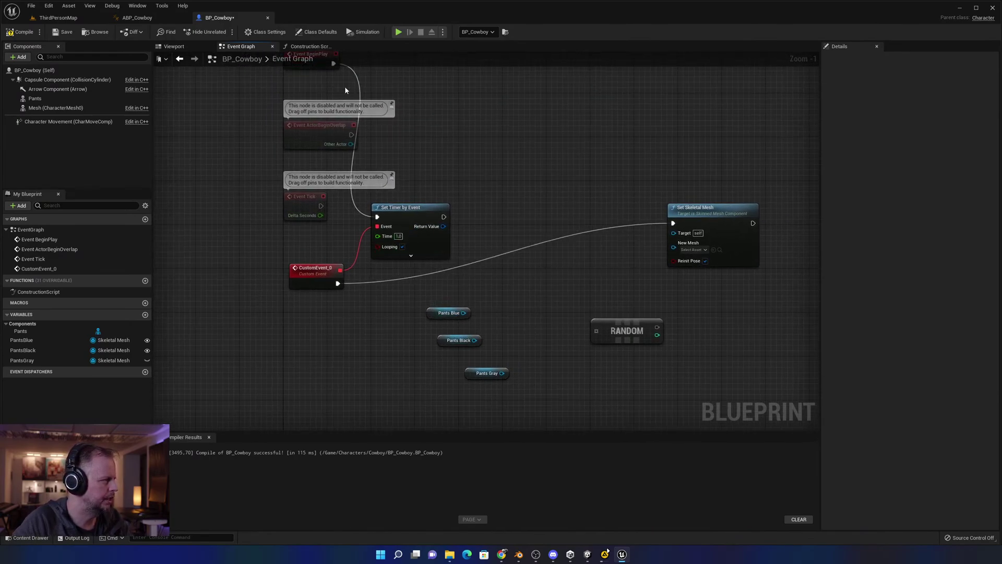
pyautogui.moveTo(345, 90); pyautogui.dragTo(424, 118, button='right')
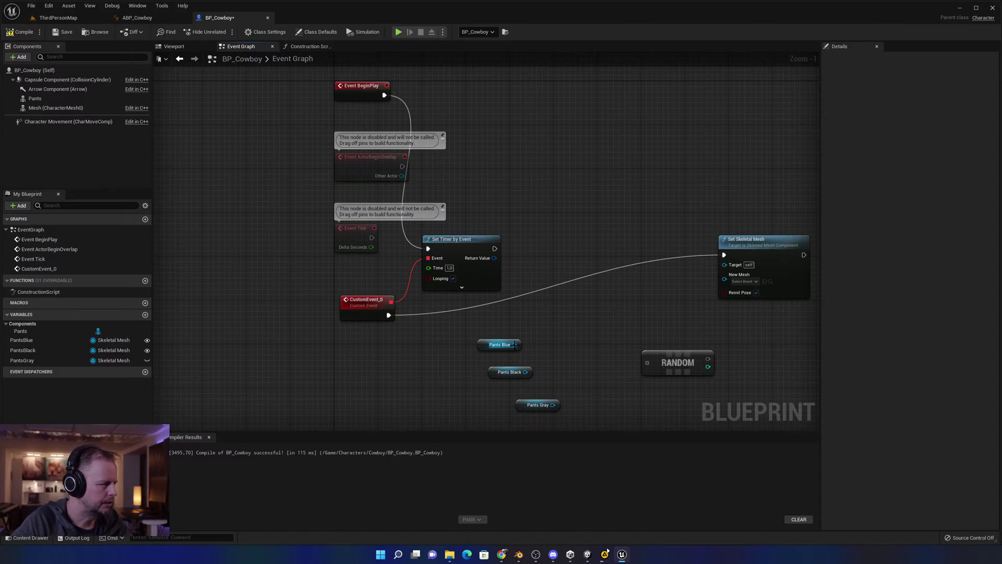
# Create a Make Array node from the Pants Blue variable and delete the unconnected Random node.
pyautogui.moveTo(514, 345); pyautogui.dragTo(576, 318)
pyautogui.write('array')
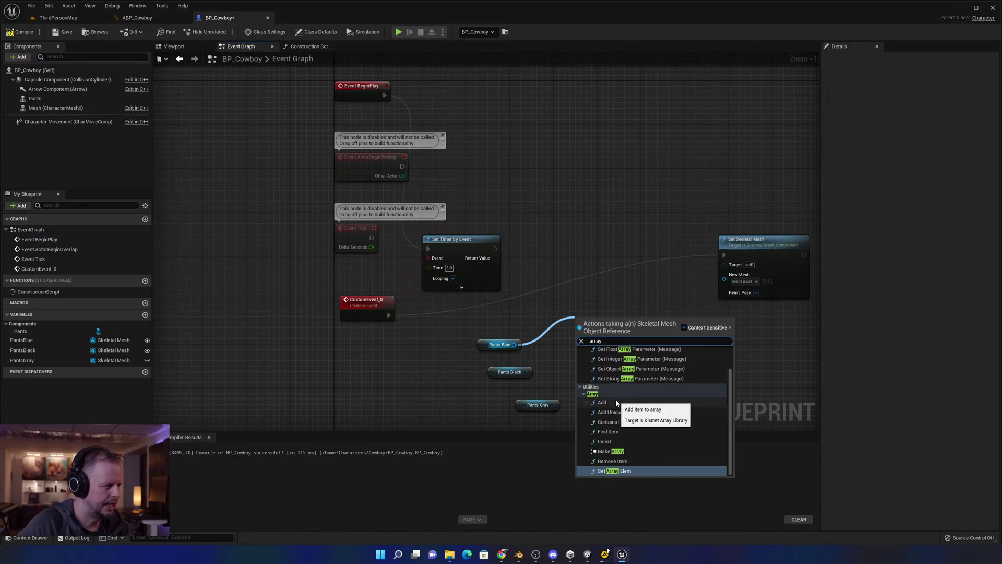
pyautogui.click(611, 451)
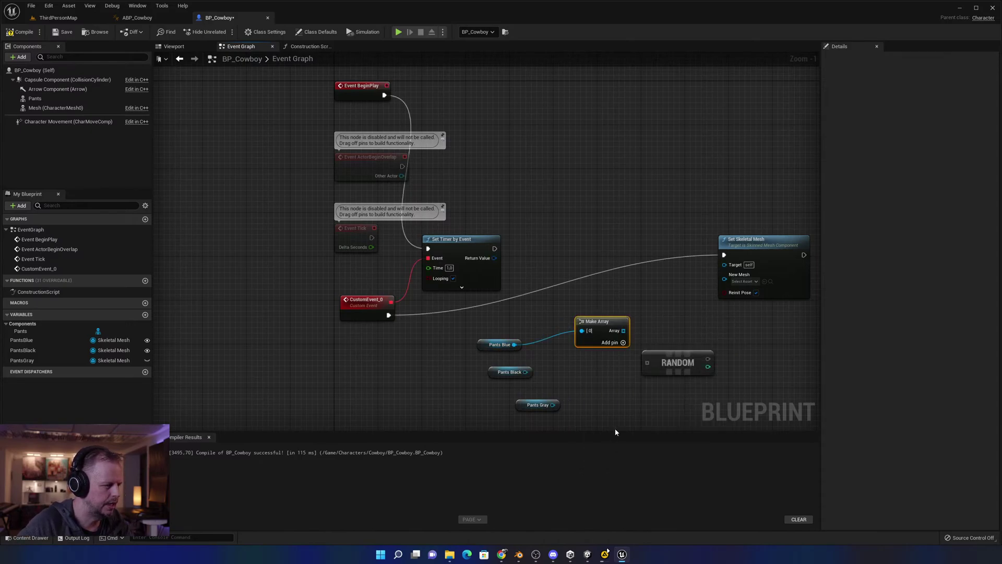
pyautogui.click(674, 359)
pyautogui.press('Delete')
pyautogui.moveTo(525, 371); pyautogui.dragTo(582, 330)
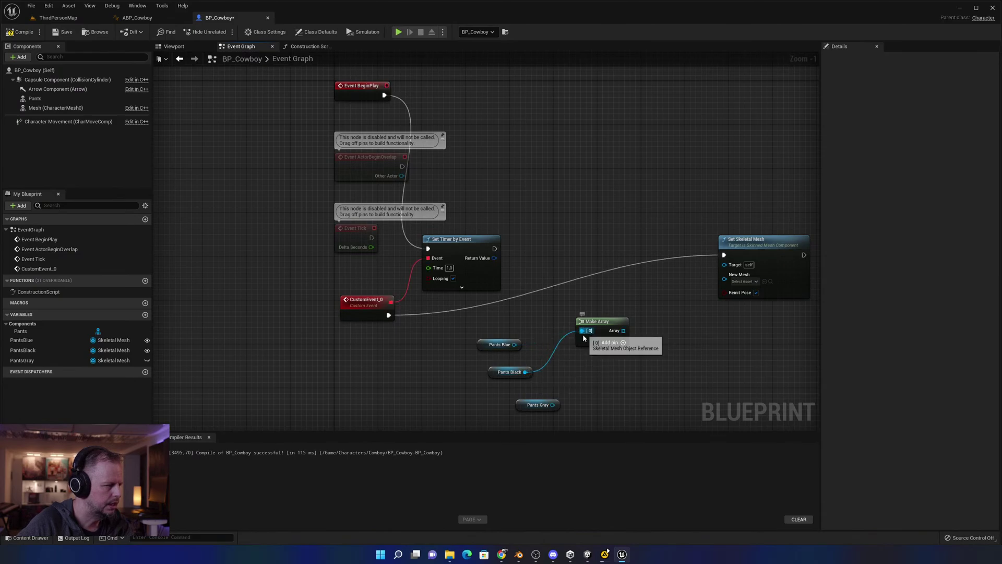
pyautogui.click(610, 334)
pyautogui.rightClick(610, 371)
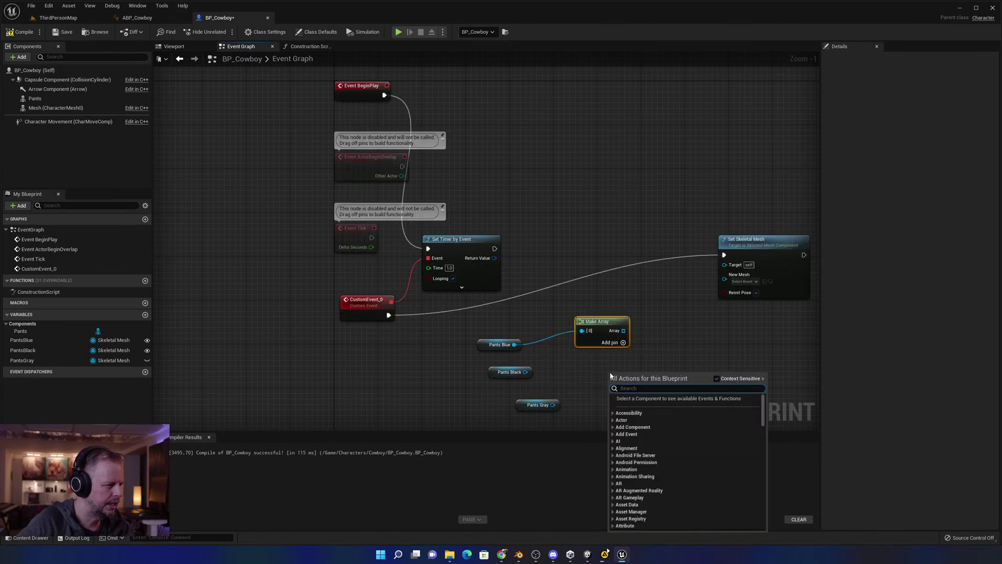
pyautogui.write('add')
pyautogui.press('Escape')
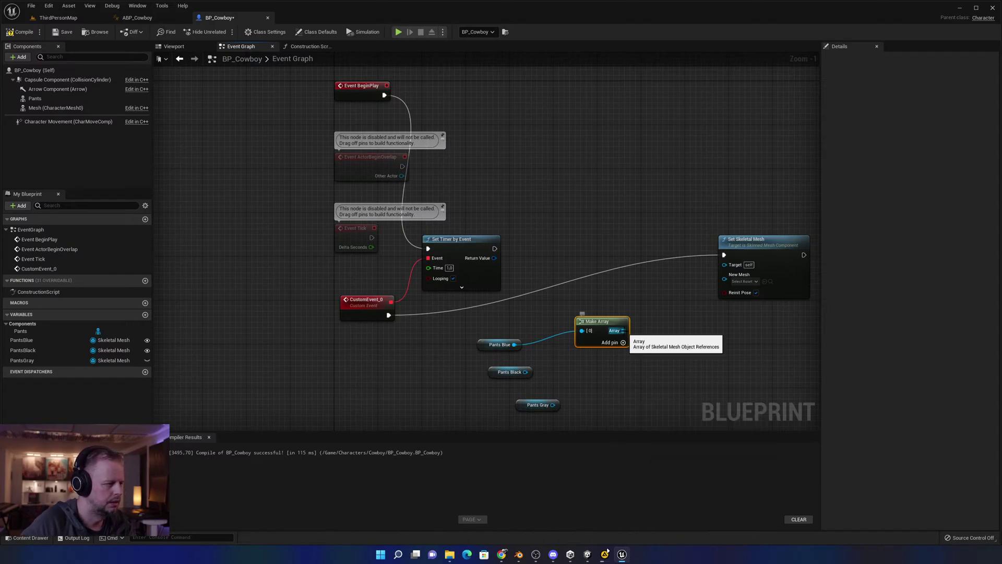
# Try extending the array with two array Add nodes, one taking Pants Black and the other Pants Gray as item.
pyautogui.moveTo(623, 330); pyautogui.dragTo(647, 368)
pyautogui.write('add')
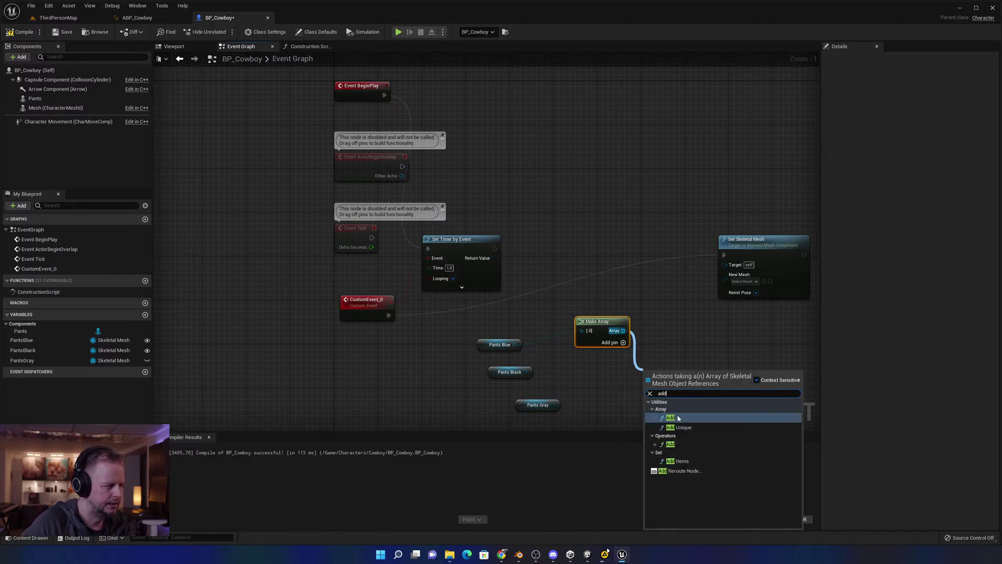
pyautogui.click(678, 418)
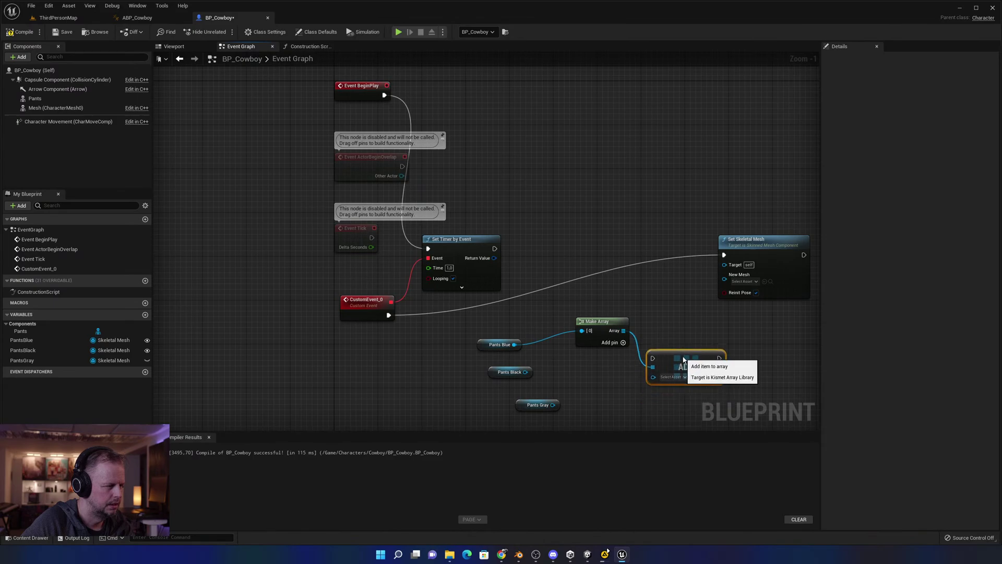
pyautogui.moveTo(525, 372); pyautogui.dragTo(653, 375)
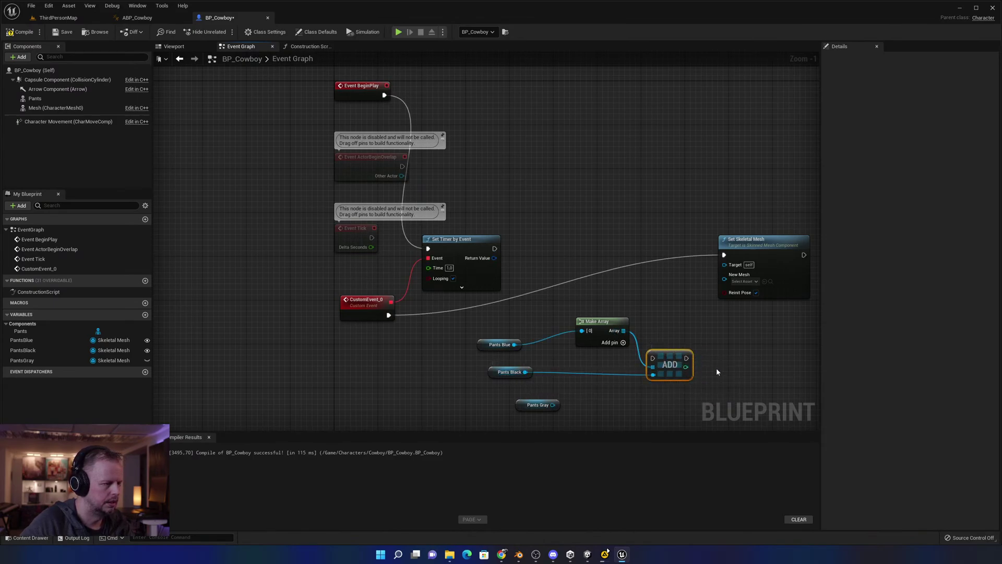
pyautogui.hotkey('ctrl', 'v')
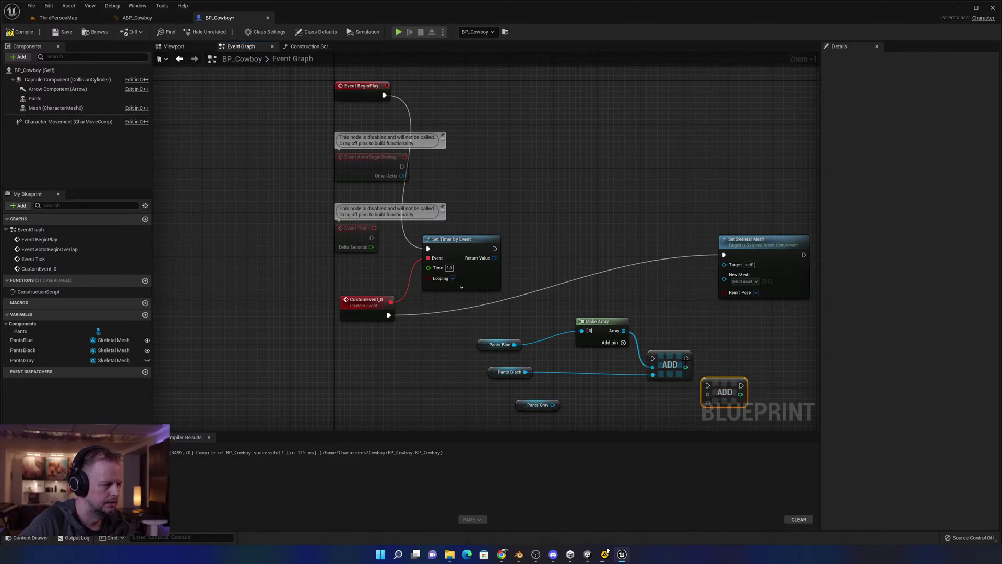
pyautogui.moveTo(555, 404); pyautogui.dragTo(707, 402)
pyautogui.moveTo(686, 367); pyautogui.dragTo(706, 399)
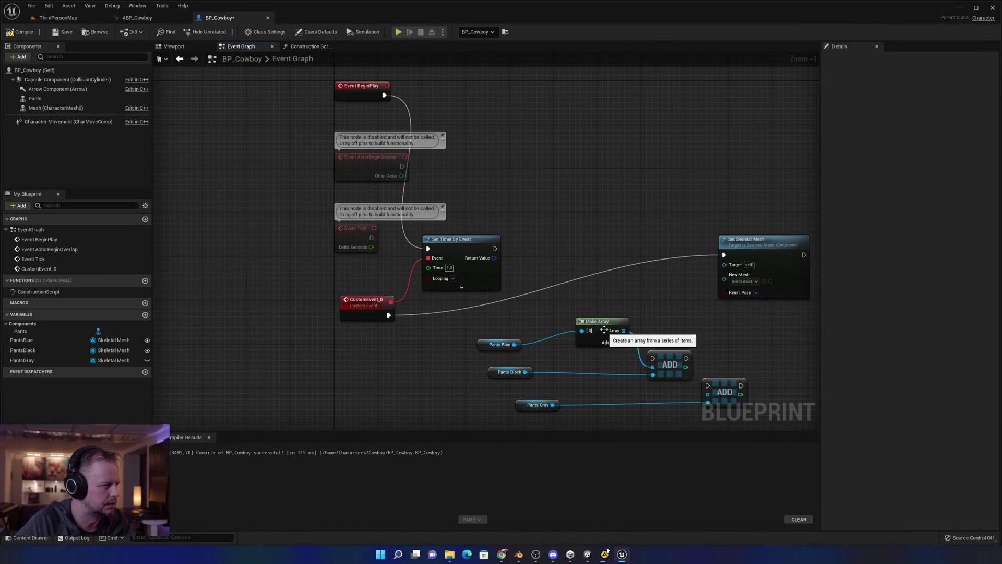
# Delete both array Add nodes from the event graph.
pyautogui.click(668, 362)
pyautogui.press('Delete')
pyautogui.click(718, 389)
pyautogui.press('Delete')
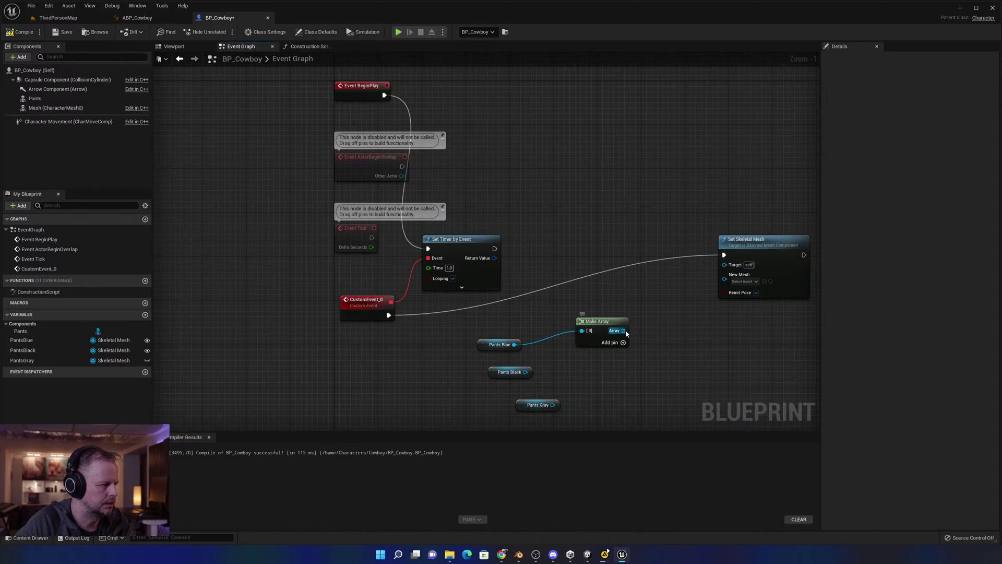
# Try a single array Add node after Make Array, feeding both Pants Black and Pants Gray into its item input.
pyautogui.moveTo(624, 331); pyautogui.dragTo(659, 358)
pyautogui.write('add')
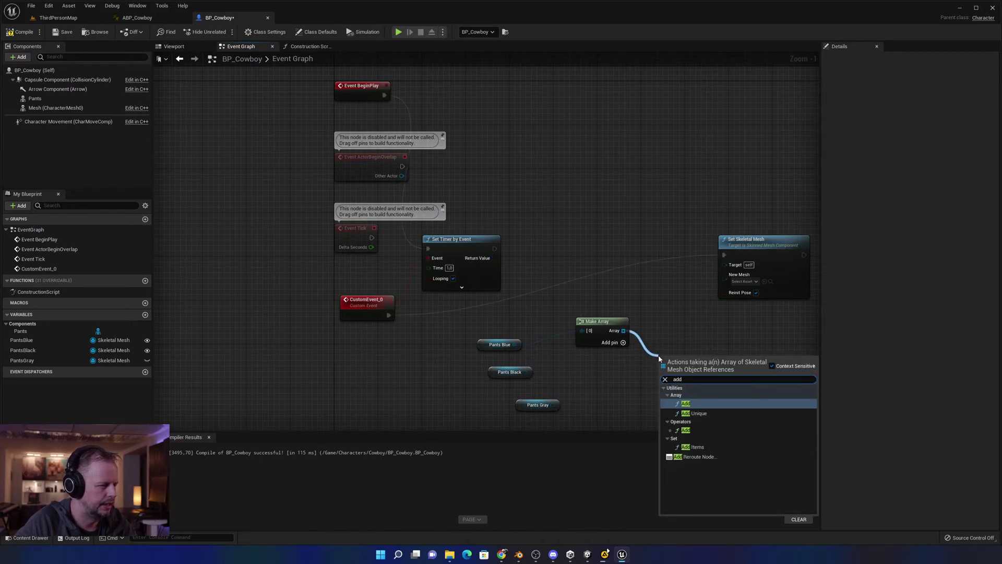
pyautogui.click(686, 404)
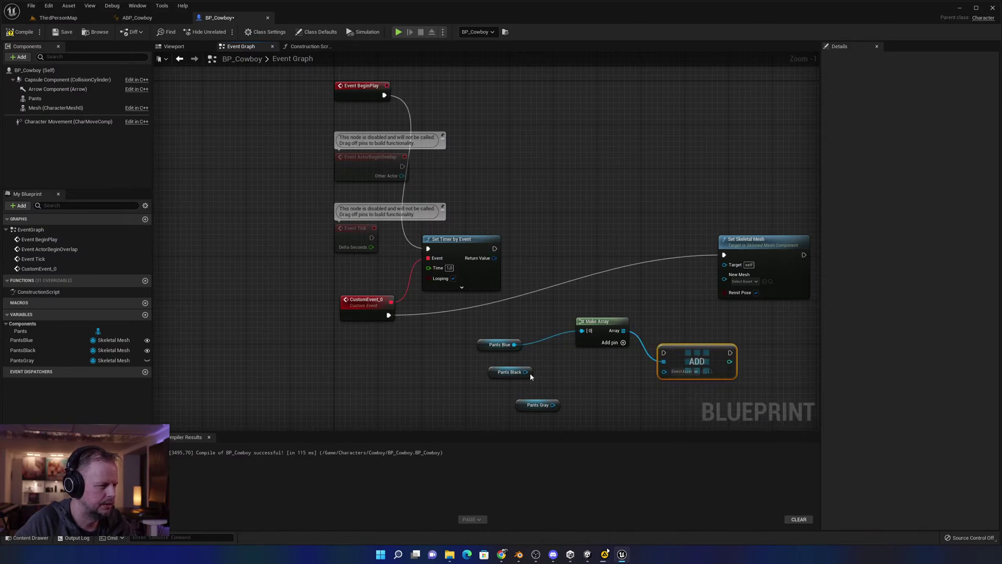
pyautogui.moveTo(526, 371); pyautogui.dragTo(664, 371)
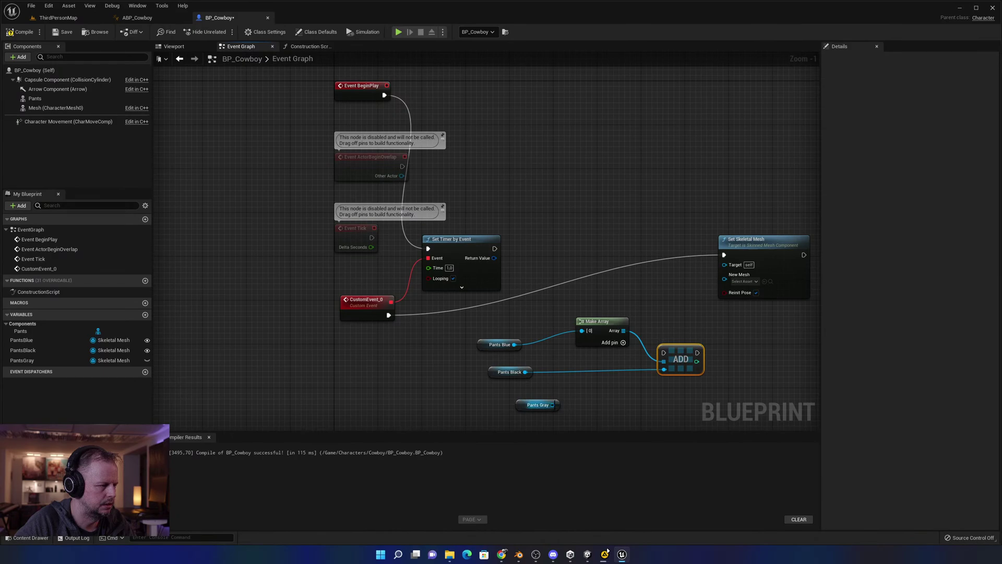
pyautogui.moveTo(554, 405); pyautogui.dragTo(664, 370)
pyautogui.hotkey('ctrl', 'z')
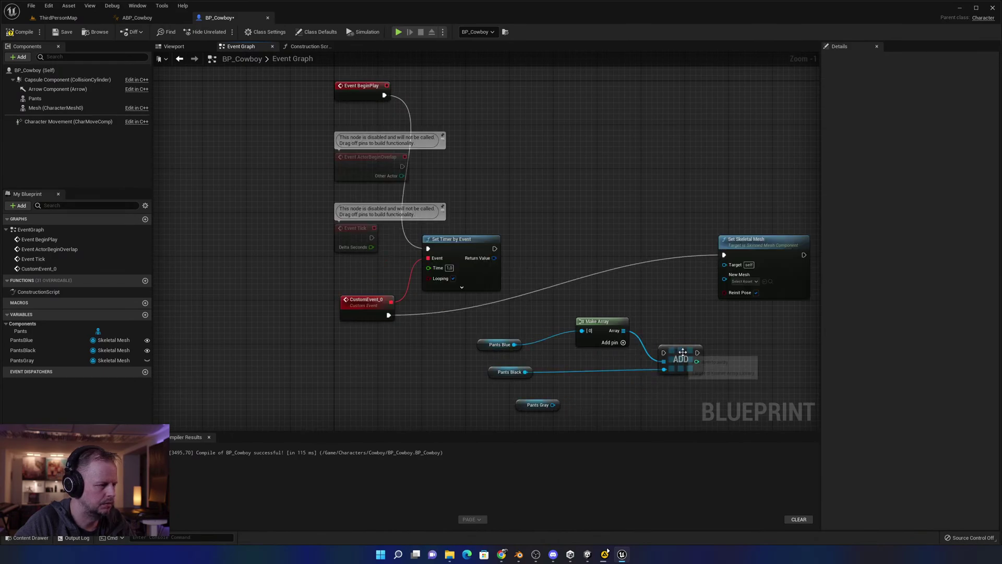
pyautogui.rightClick(672, 356)
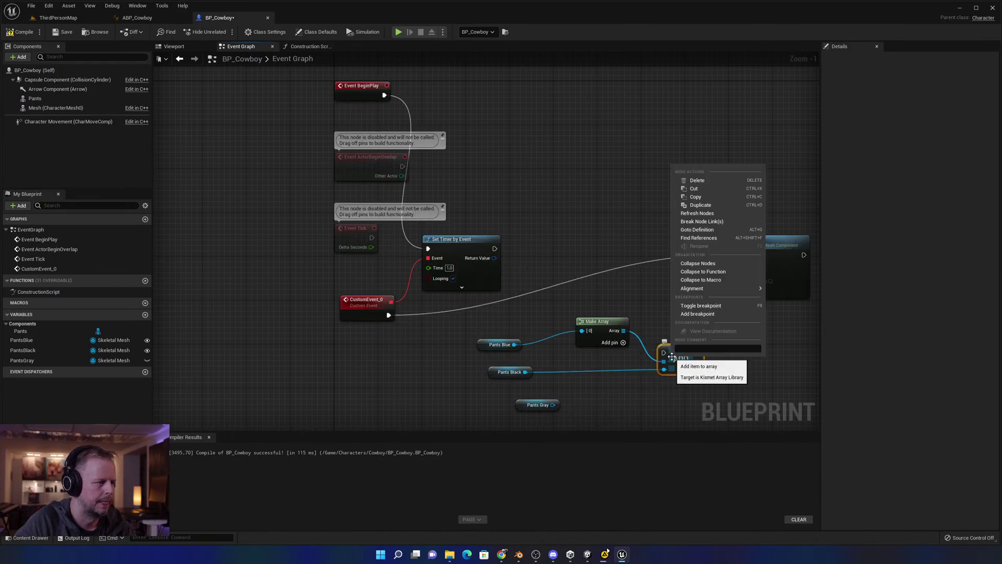
pyautogui.click(671, 357)
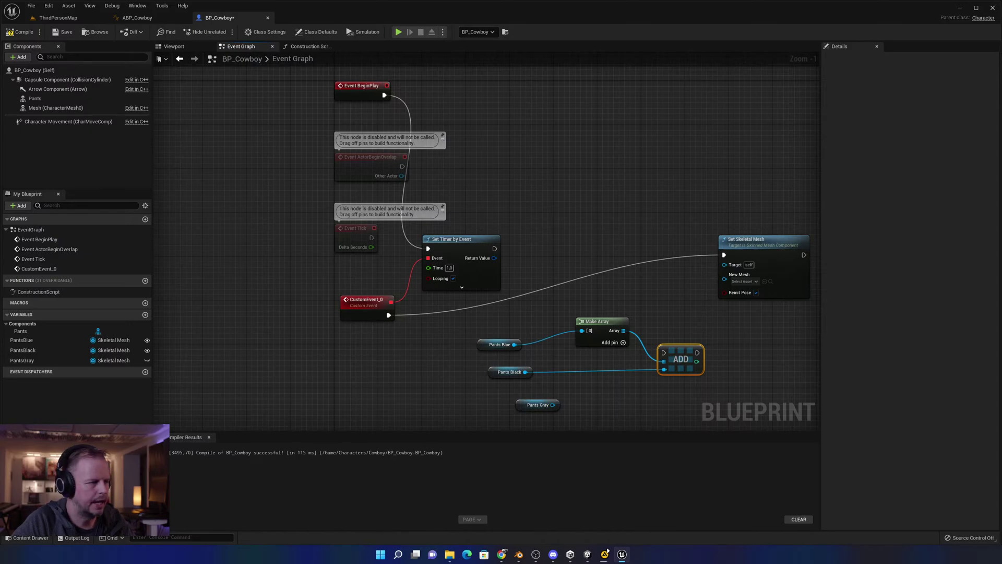
# Replace the Add node with two extra Make Array inputs, wiring Pants Black to index 1 and Pants Gray to index 2.
pyautogui.click(623, 343)
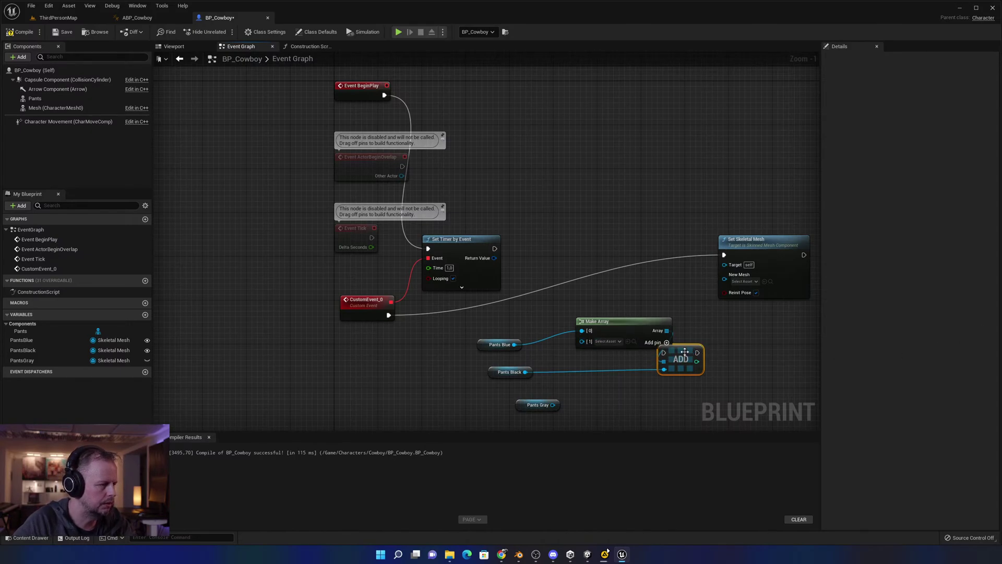
pyautogui.press('Delete')
pyautogui.click(666, 343)
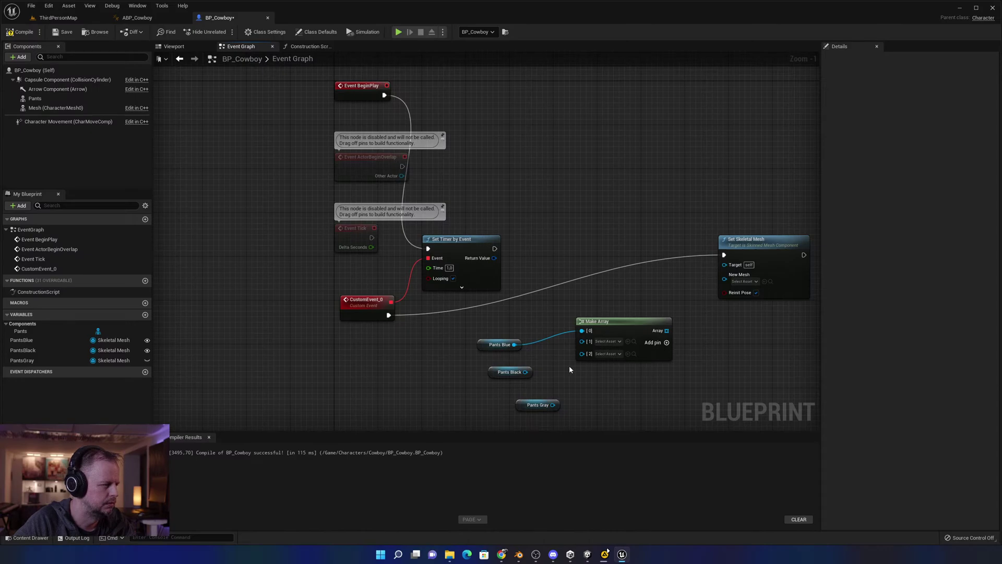
pyautogui.moveTo(525, 372); pyautogui.dragTo(582, 341)
pyautogui.moveTo(552, 404); pyautogui.dragTo(613, 347)
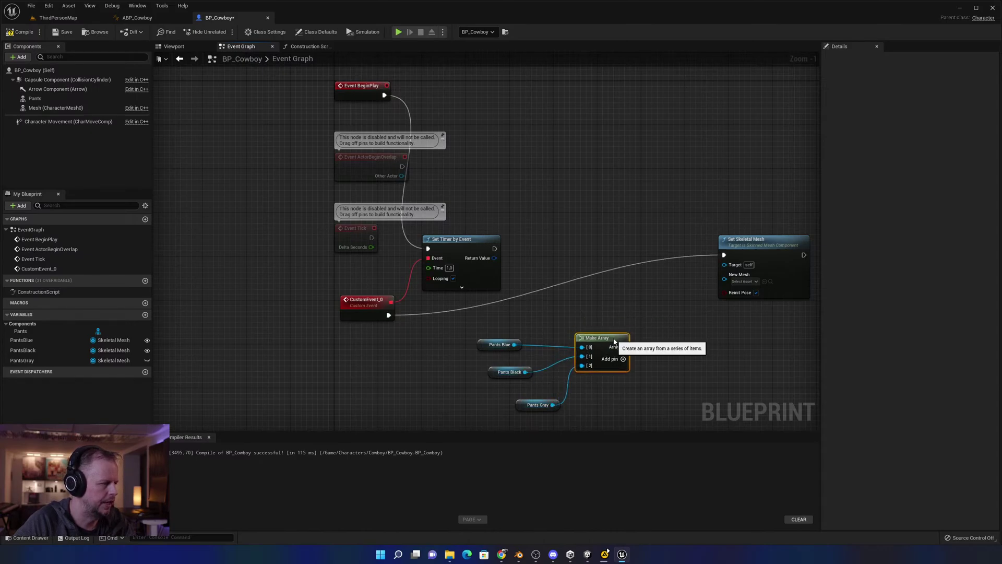
# Add a Random Array Item node between Make Array and the New Mesh input of Set Skeletal Mesh, and save the blueprint.
pyautogui.rightClick(668, 327)
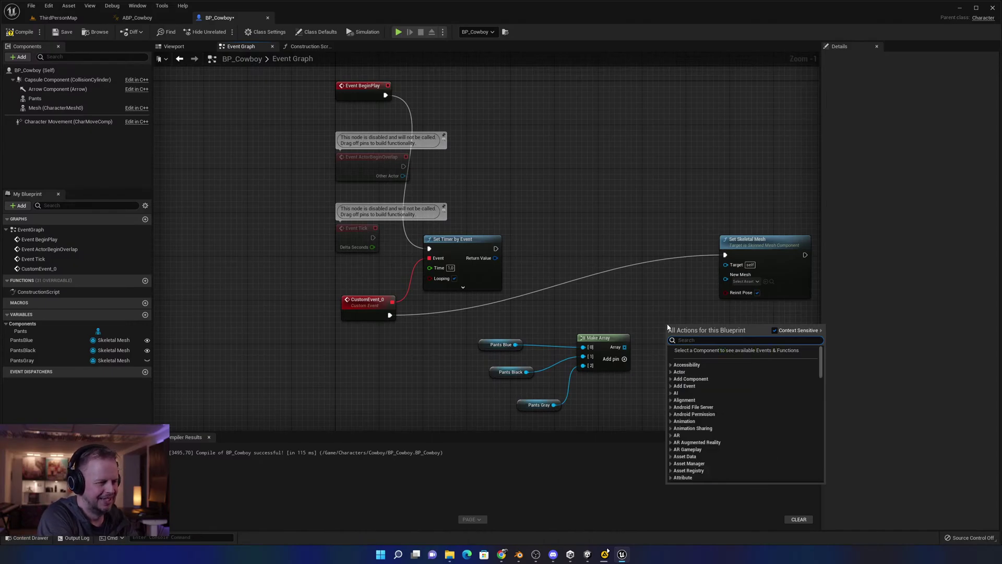
pyautogui.write('random')
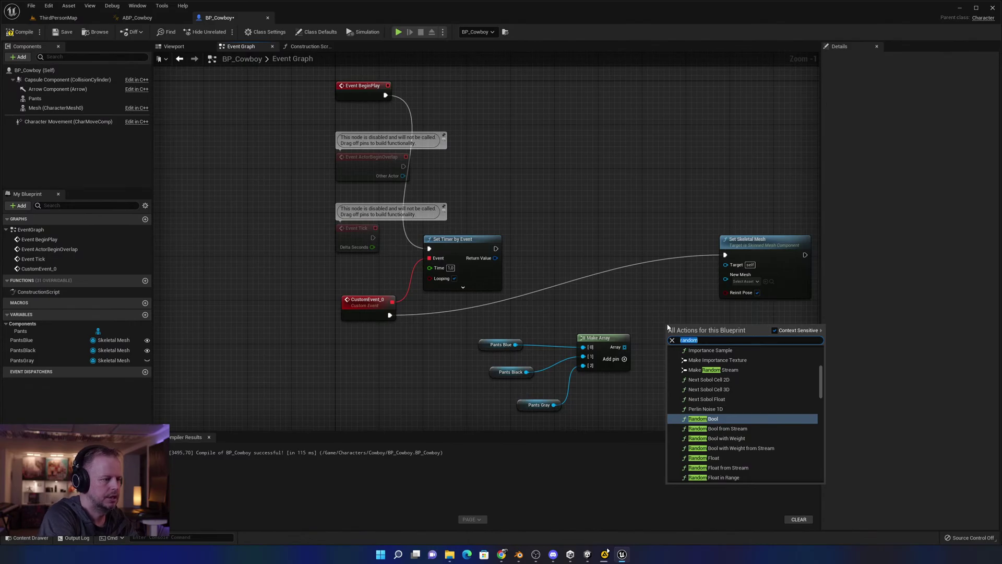
pyautogui.write(' arra')
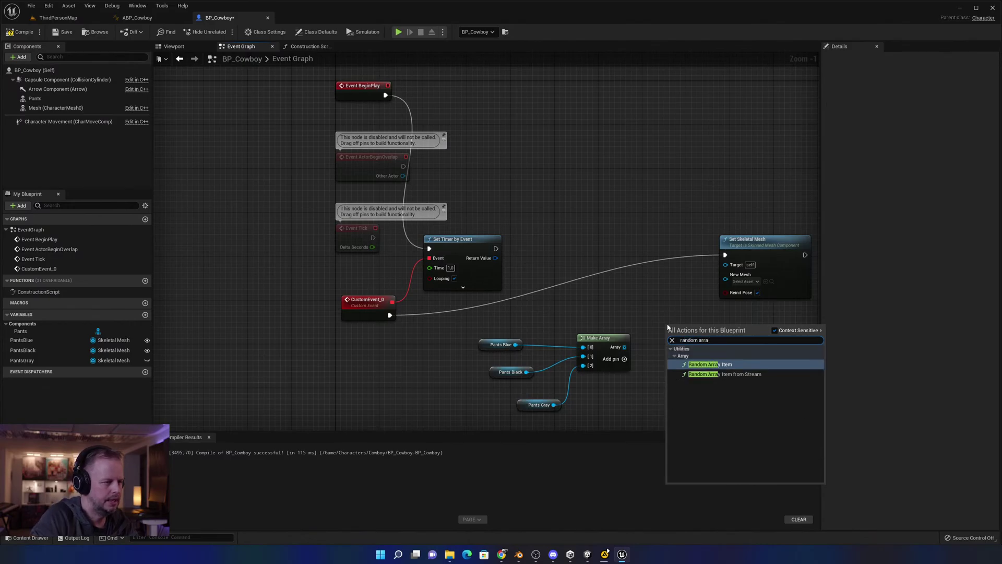
pyautogui.click(724, 364)
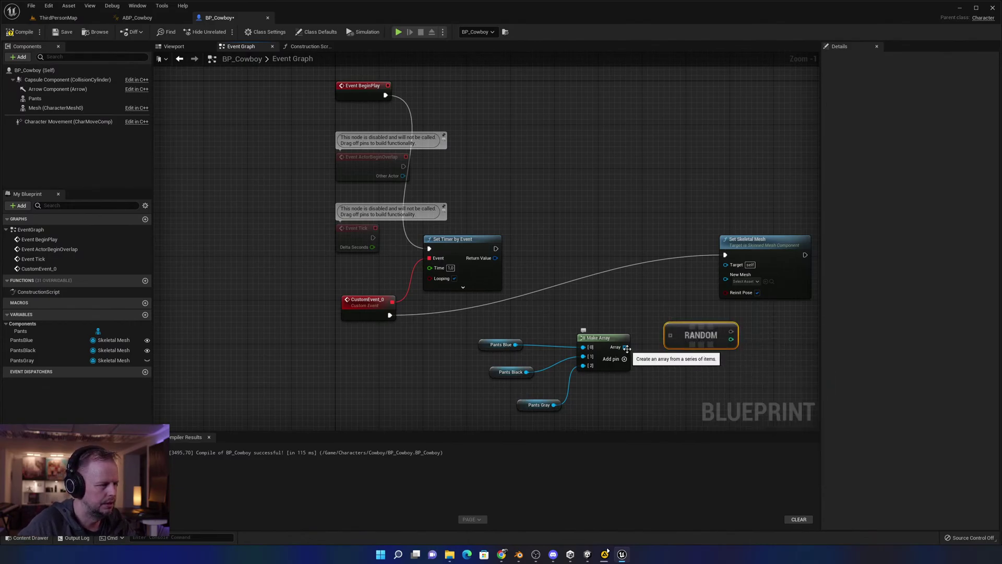
pyautogui.moveTo(627, 348); pyautogui.dragTo(670, 336)
pyautogui.moveTo(733, 332); pyautogui.dragTo(726, 280)
pyautogui.moveTo(679, 345); pyautogui.dragTo(657, 323)
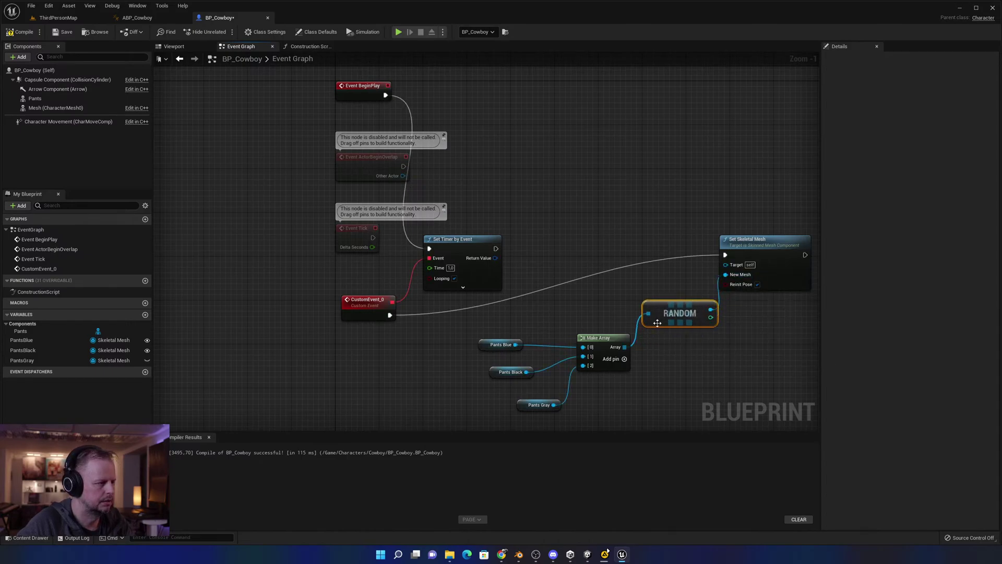
pyautogui.hotkey('ctrl', 's')
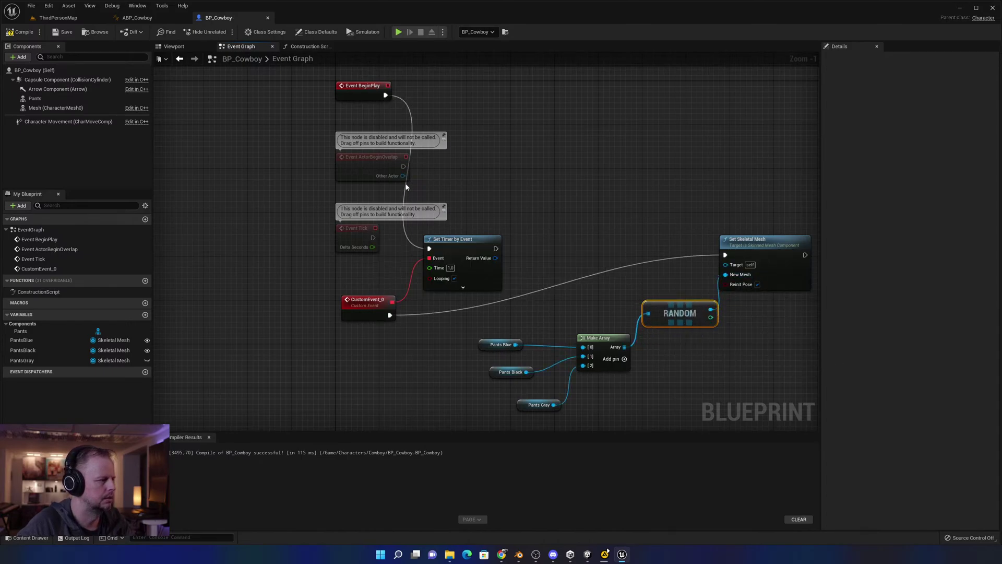
# Try to play the level, cancel the launch and close the message log.
pyautogui.click(399, 33)
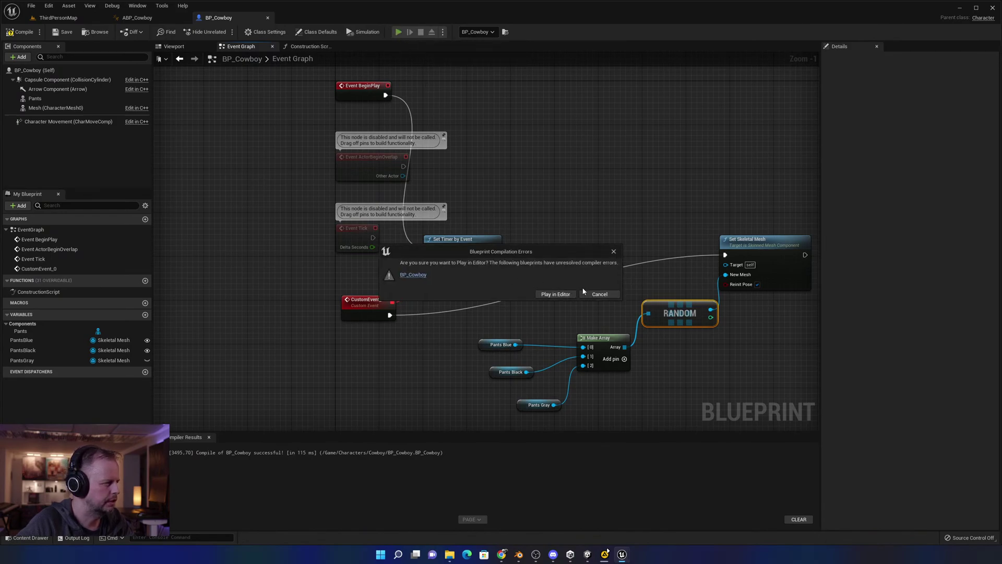
pyautogui.click(600, 294)
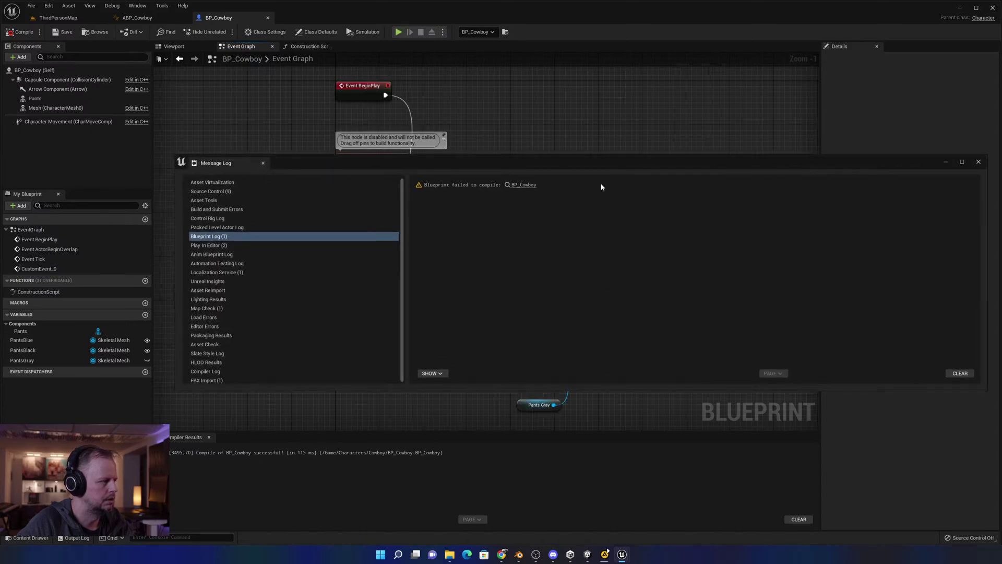
pyautogui.click(979, 162)
# Connect the Pants component to the Target of Set Skeletal Mesh and test-play the level.
pyautogui.moveTo(760, 293)
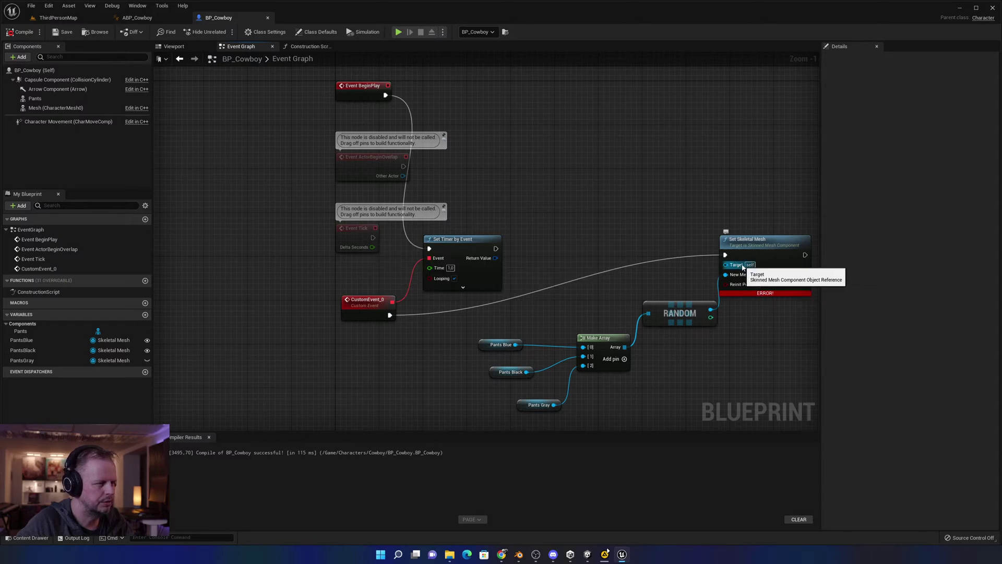
pyautogui.moveTo(762, 246); pyautogui.dragTo(784, 224)
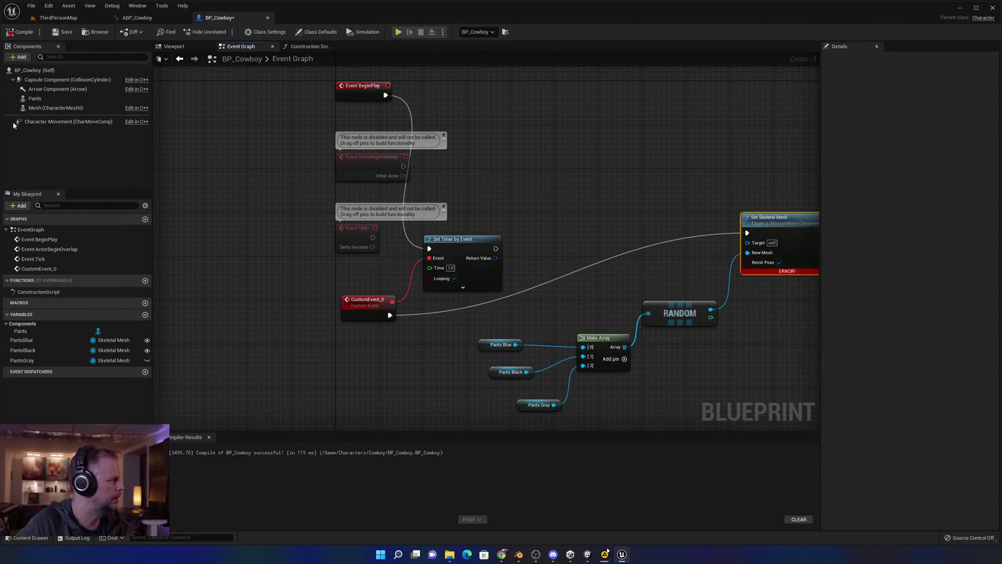
pyautogui.moveTo(35, 98); pyautogui.dragTo(747, 242)
pyautogui.click(711, 188)
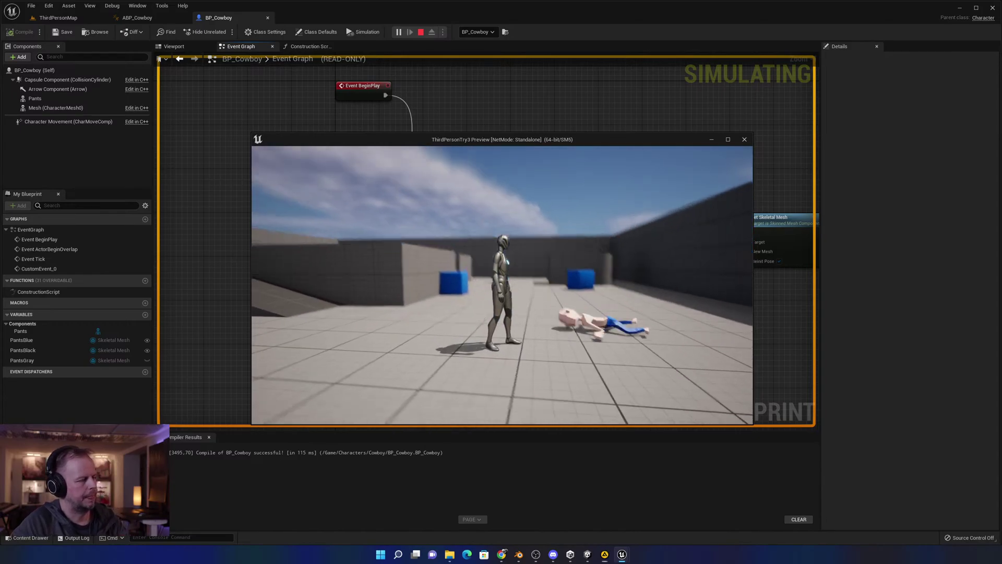
pyautogui.press('Escape')
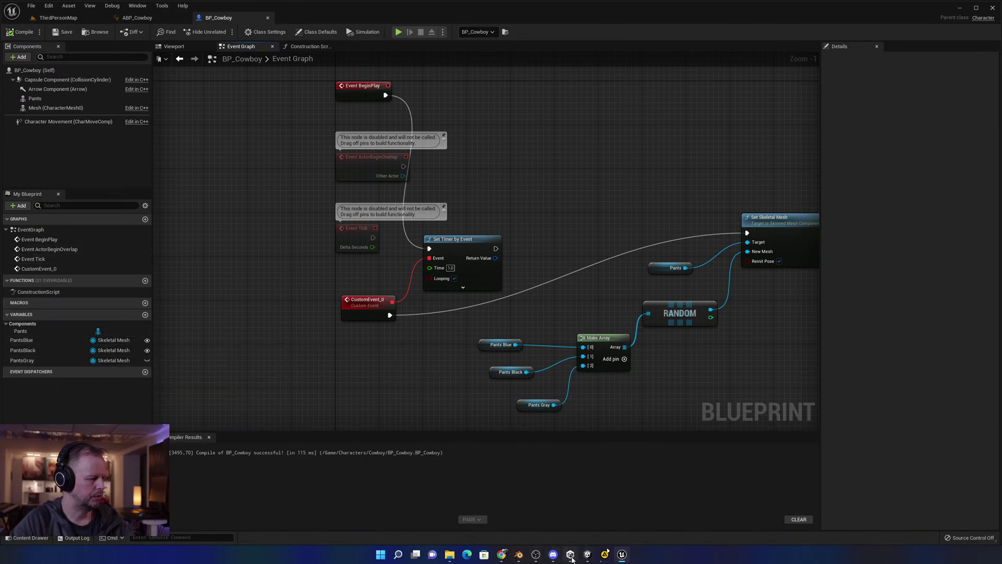
# Switch to Unity and activate the CowboyUnity child objects from EyesTall through Gloves.
pyautogui.click(570, 555)
pyautogui.click(588, 555)
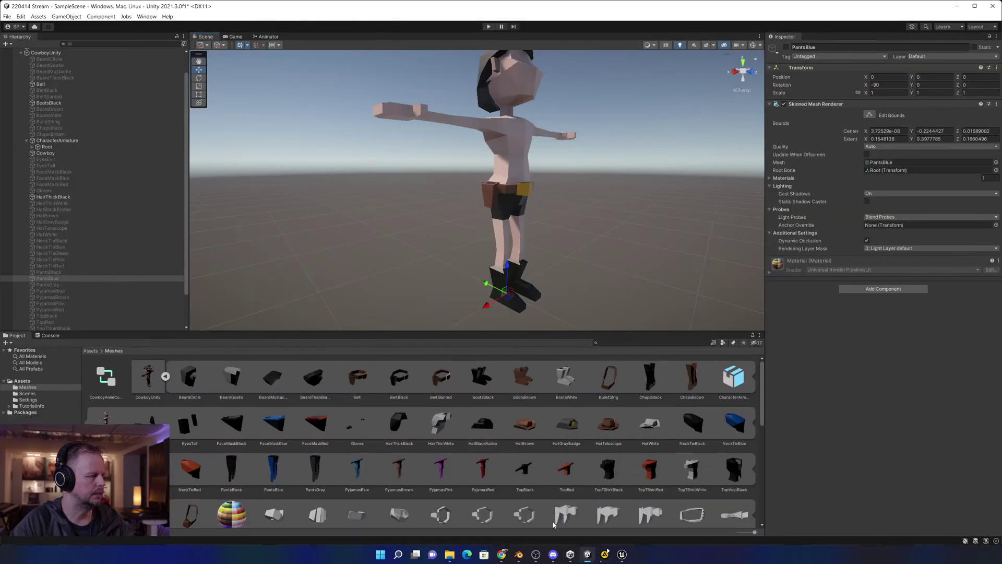
pyautogui.click(79, 190)
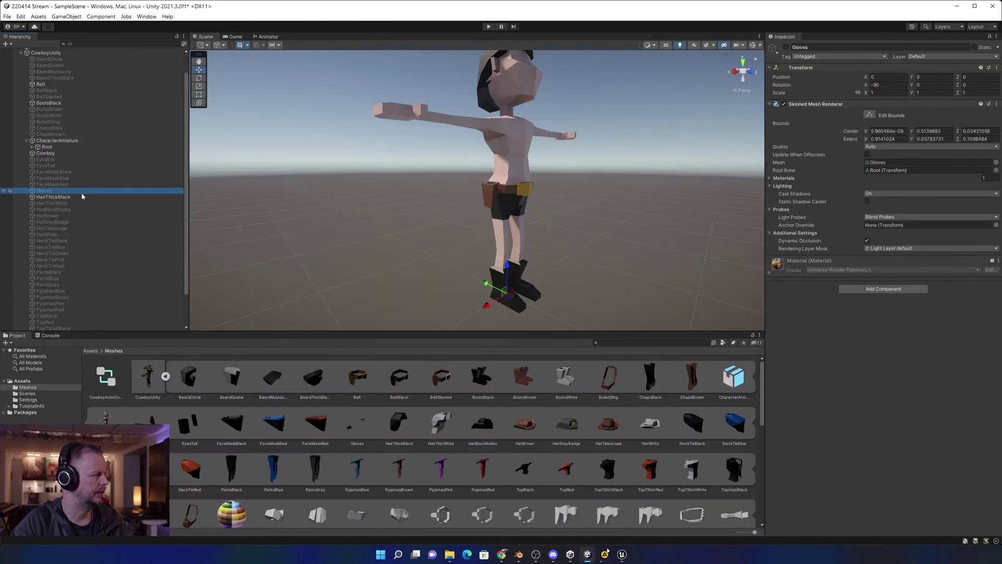
pyautogui.keyDown('shift'); pyautogui.click(74, 166); pyautogui.keyUp('shift')
pyautogui.click(787, 48)
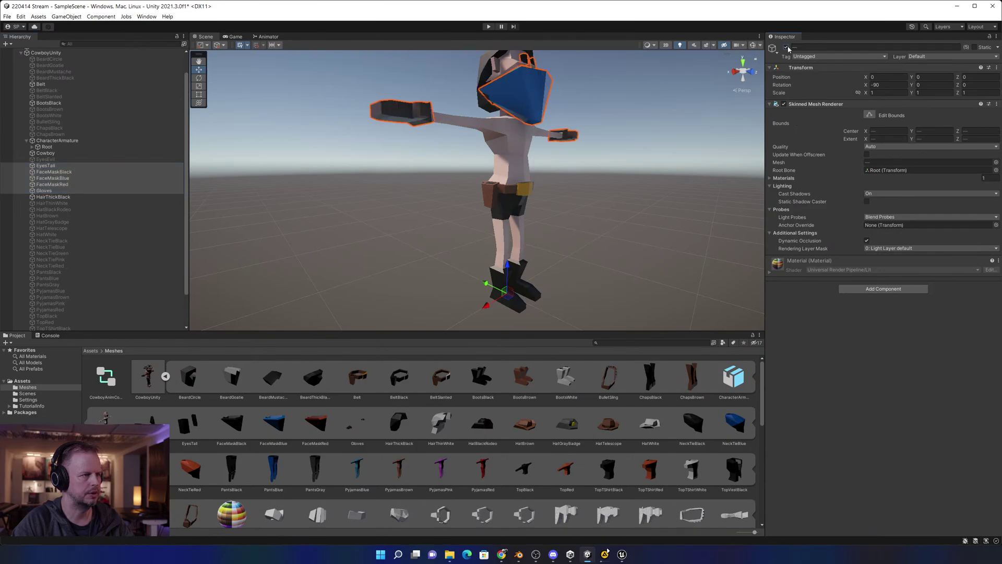
# Deactivate the EyesTall through Gloves objects, and briefly toggle NeckTieBlack through PyjamasRed on and back off.
pyautogui.click(787, 48)
pyautogui.click(61, 241)
pyautogui.keyDown('shift'); pyautogui.click(63, 309); pyautogui.keyUp('shift')
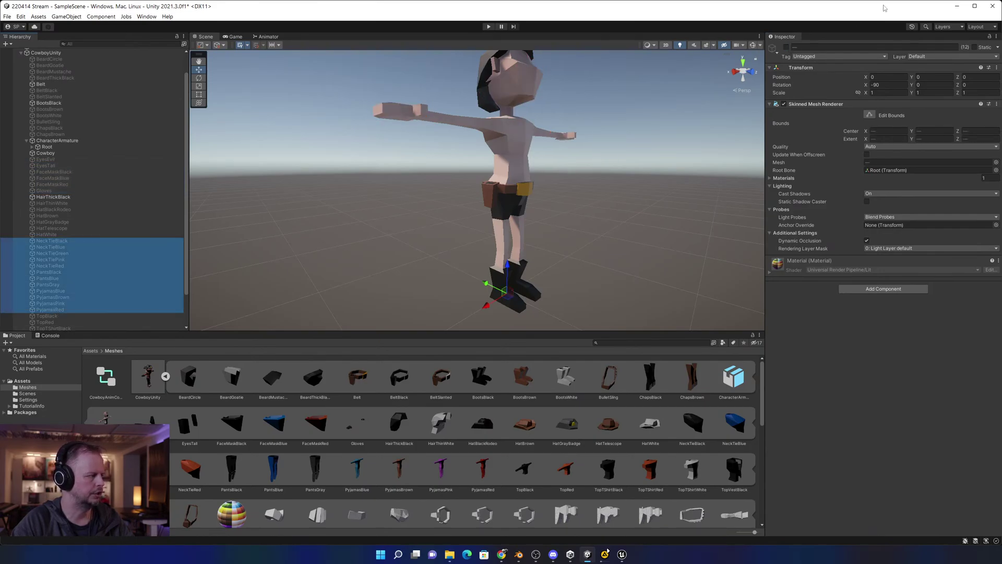
pyautogui.click(786, 48)
pyautogui.click(786, 47)
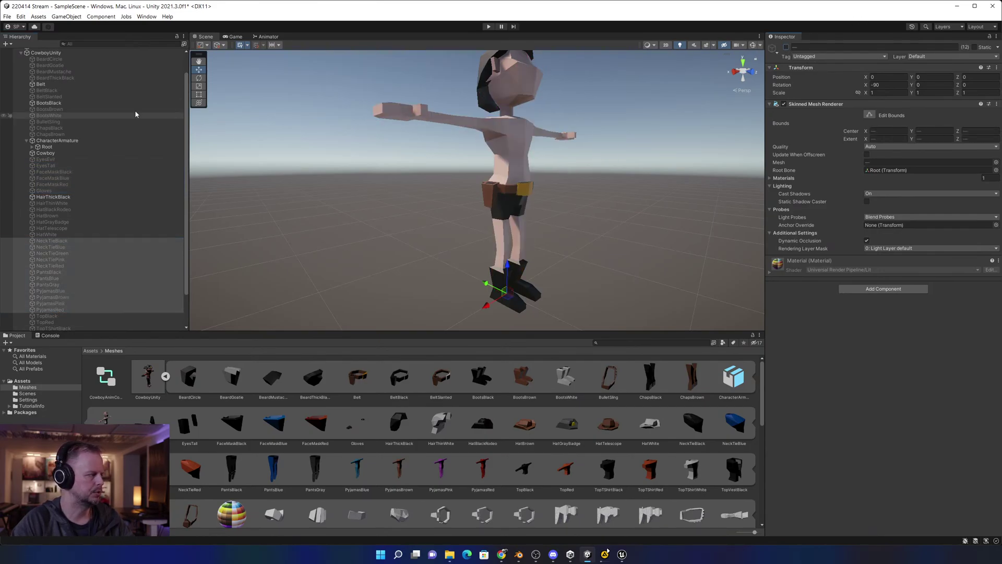
# Switch back to Unreal Editor, go to ThirdPersonMap and open the cowboy's Clothes folder to browse its assets.
pyautogui.scroll(2, 101, 110)
pyautogui.click(960, 8)
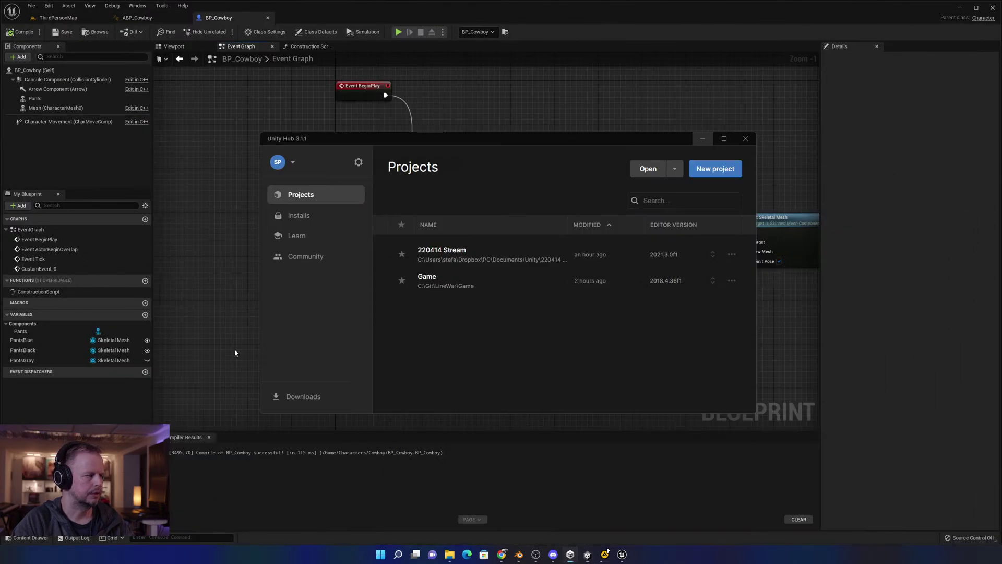
pyautogui.click(232, 349)
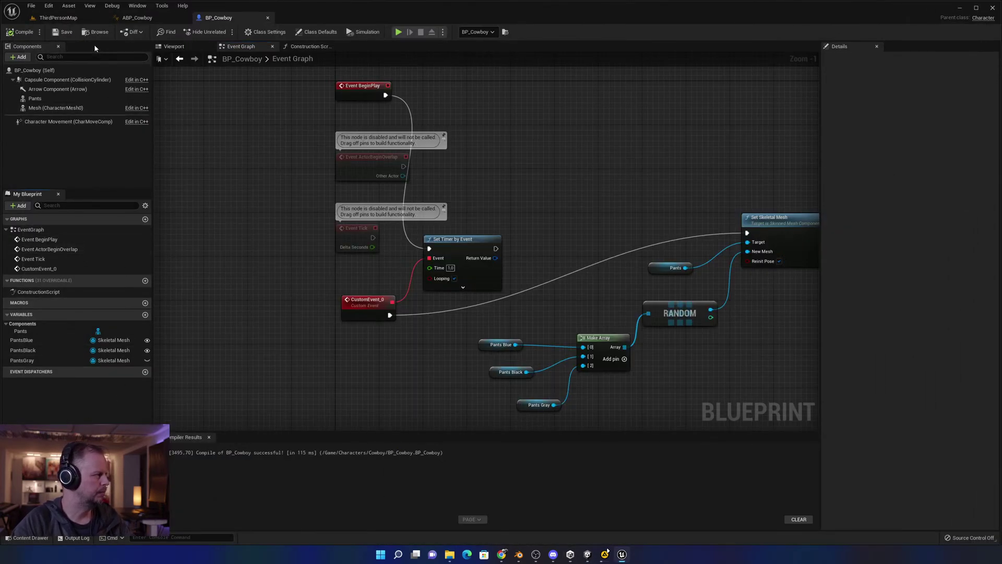
pyautogui.click(57, 17)
pyautogui.click(153, 356)
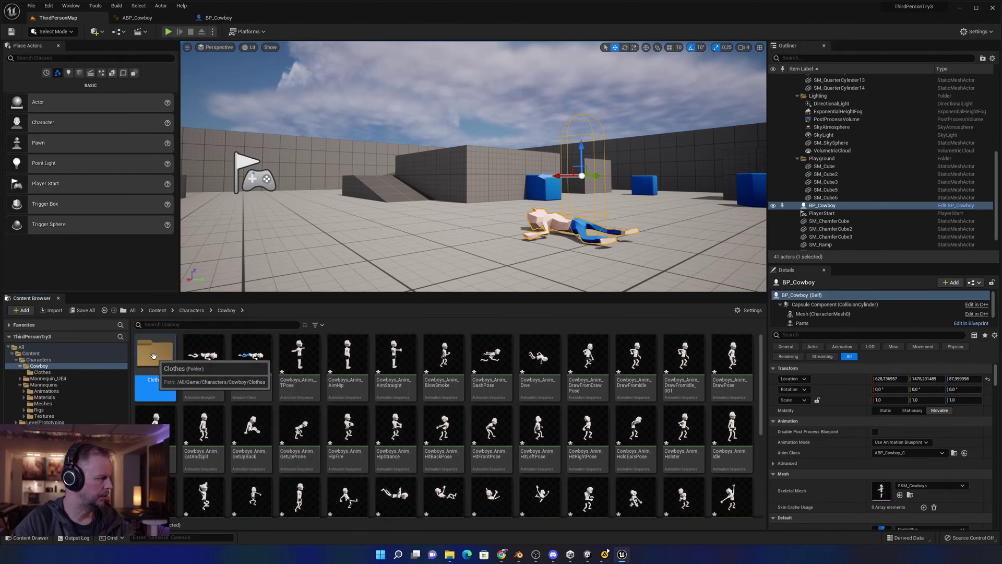
pyautogui.doubleClick(154, 355)
pyautogui.scroll(-5, 581, 477)
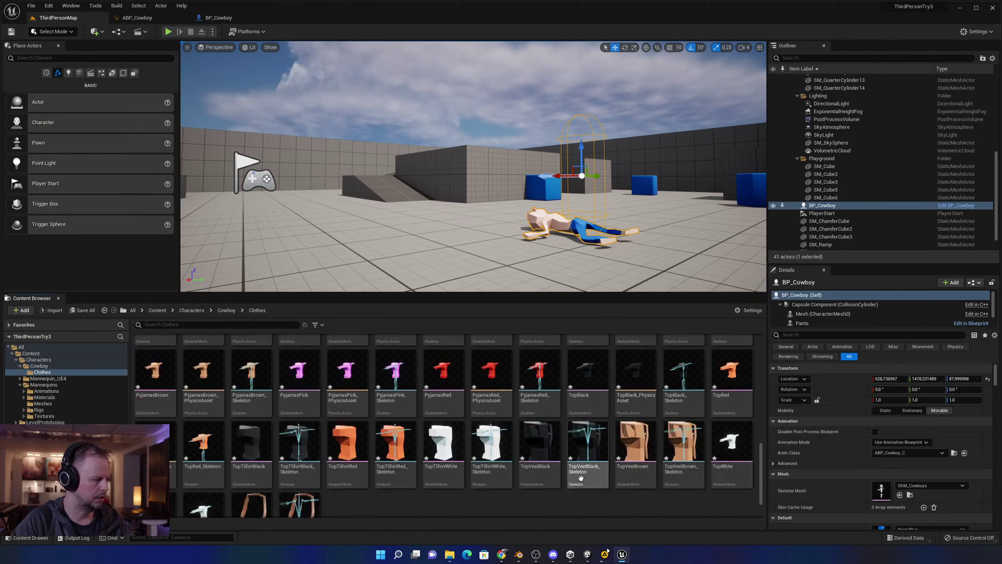
pyautogui.scroll(-2, 580, 478)
# Start creating a Data Table asset in the Clothes folder.
pyautogui.rightClick(462, 479)
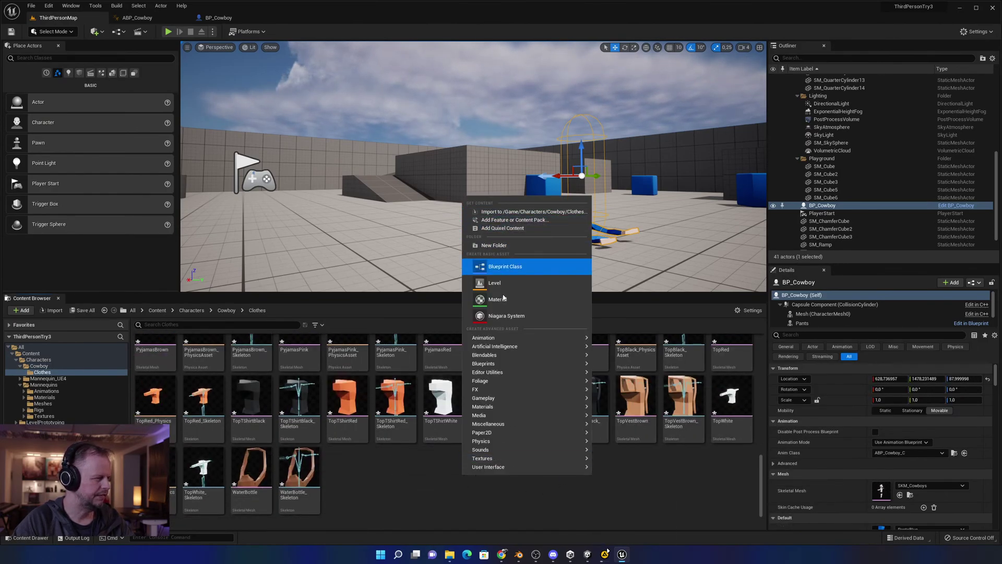
pyautogui.moveTo(514, 347)
pyautogui.click(406, 475)
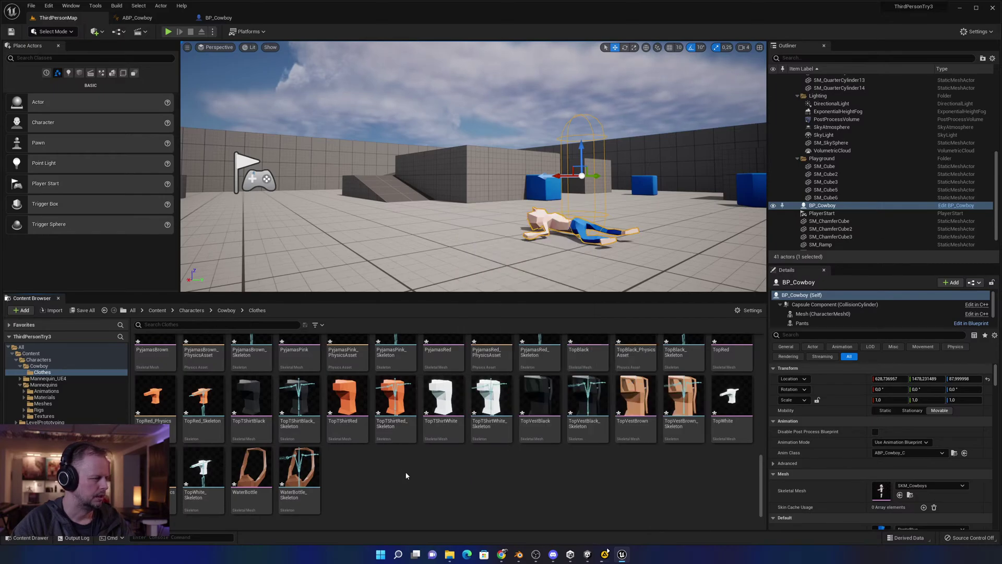
pyautogui.rightClick(393, 469)
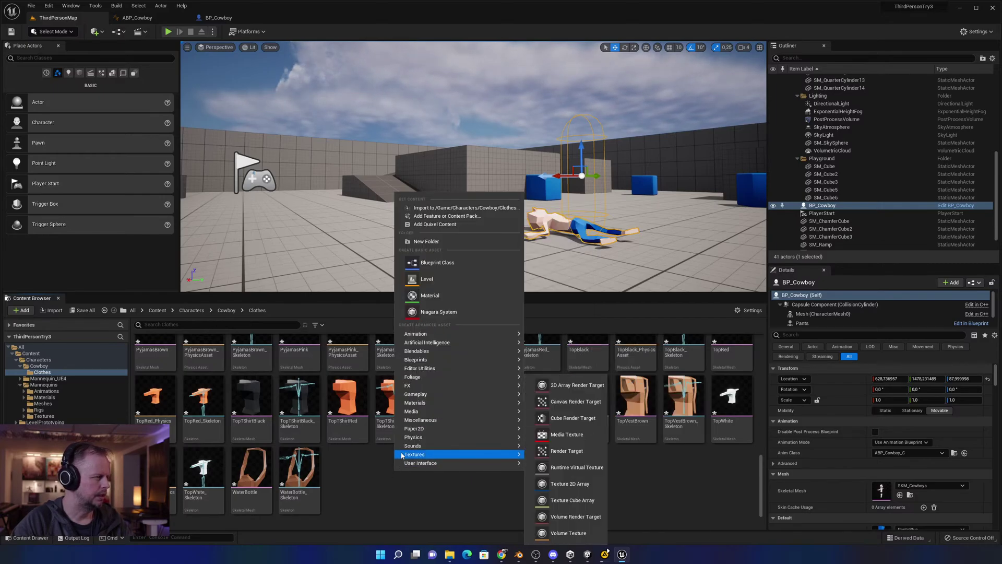
pyautogui.moveTo(434, 421)
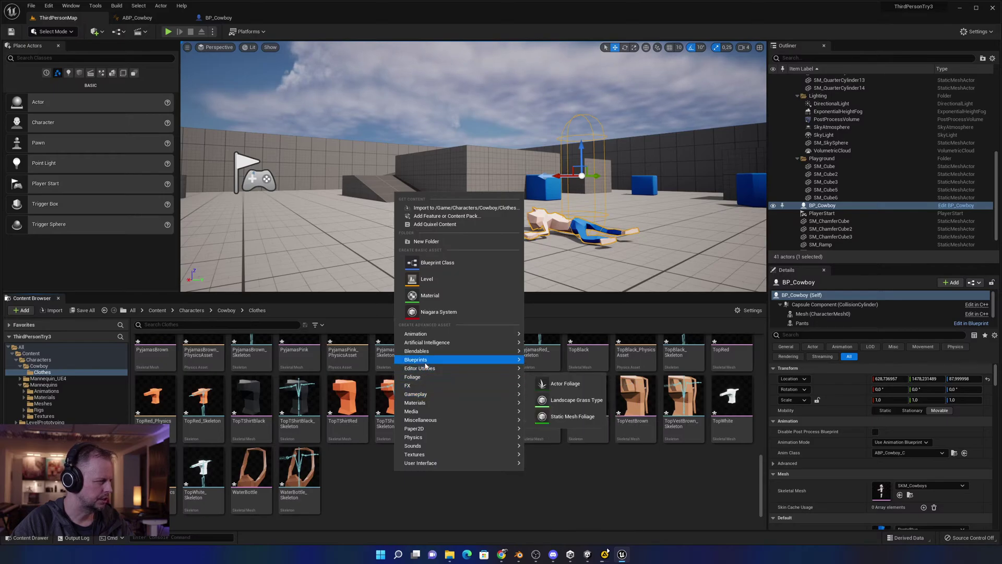
pyautogui.moveTo(425, 364)
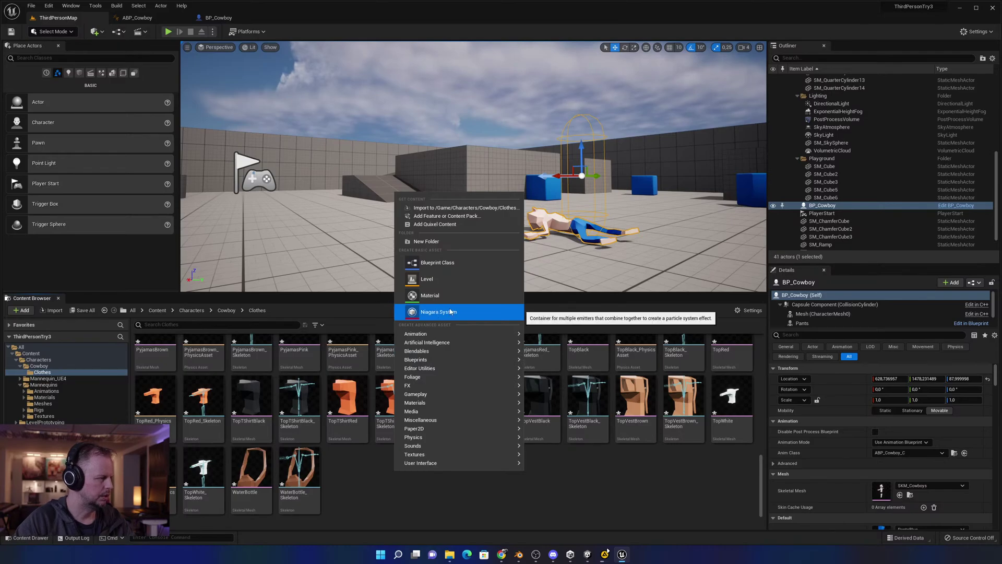
pyautogui.write('data')
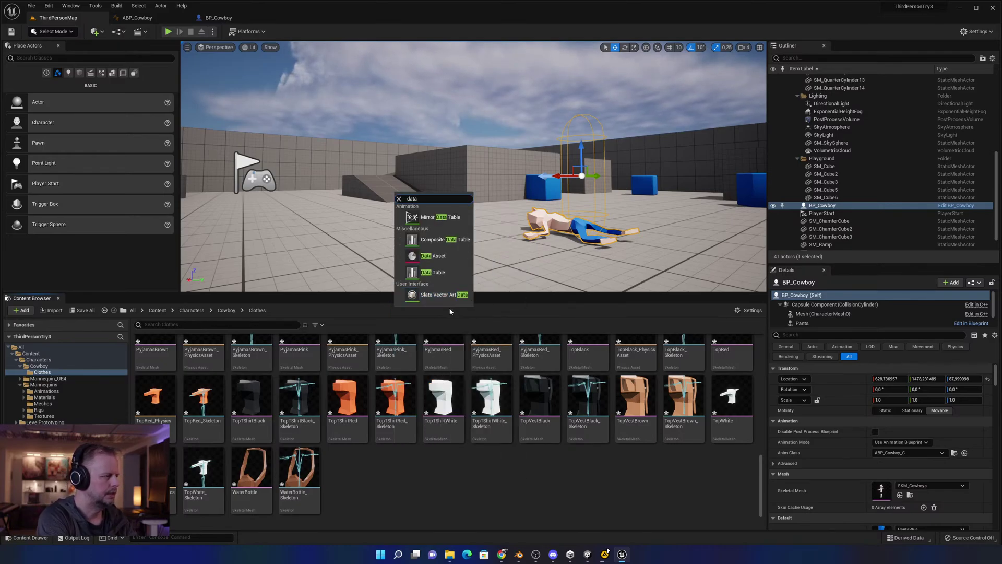
pyautogui.write(' t')
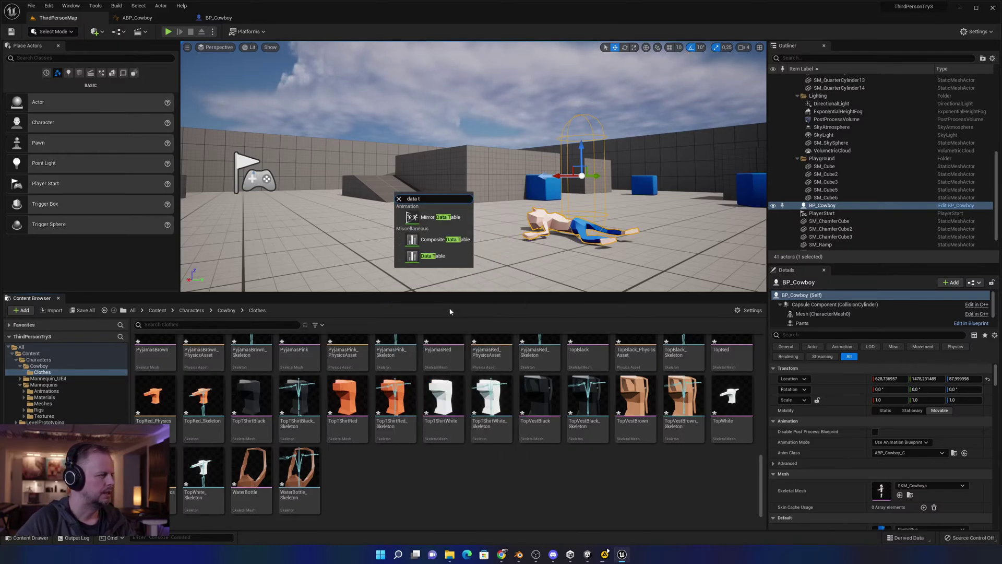
pyautogui.click(433, 256)
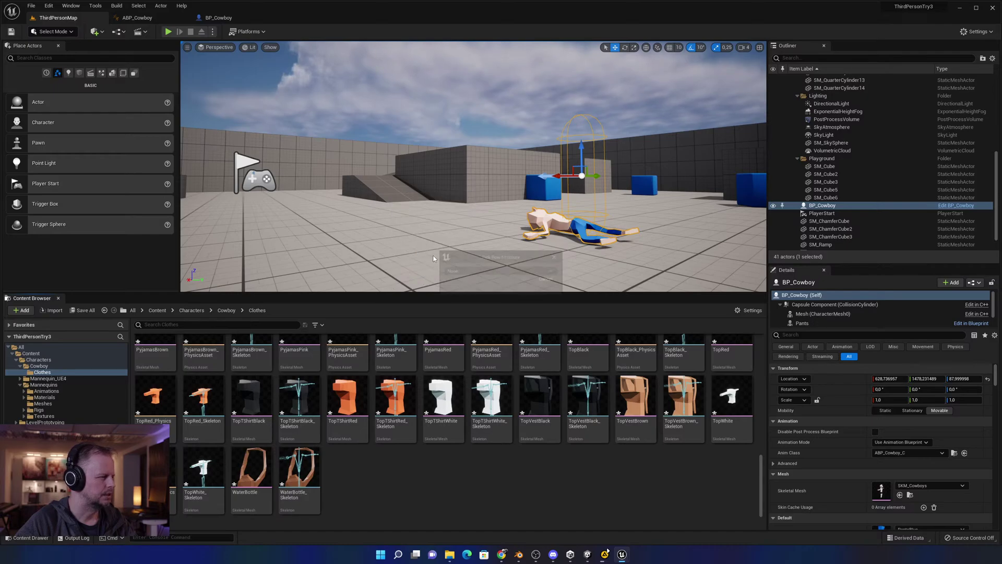
# Search the row structures for "Pa" and "skel", and cancel the Data Table creation.
pyautogui.click(520, 270)
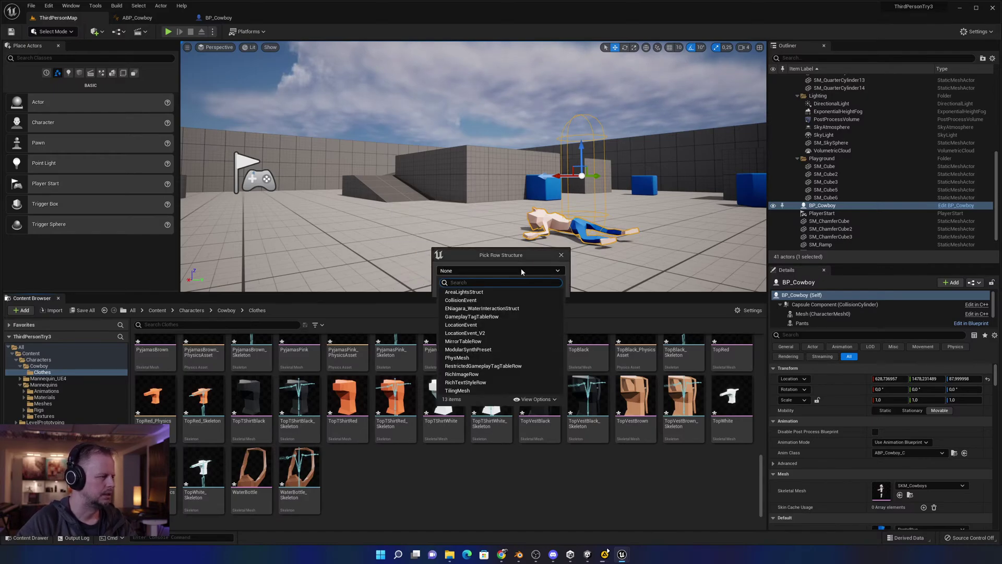
pyautogui.write('Pa')
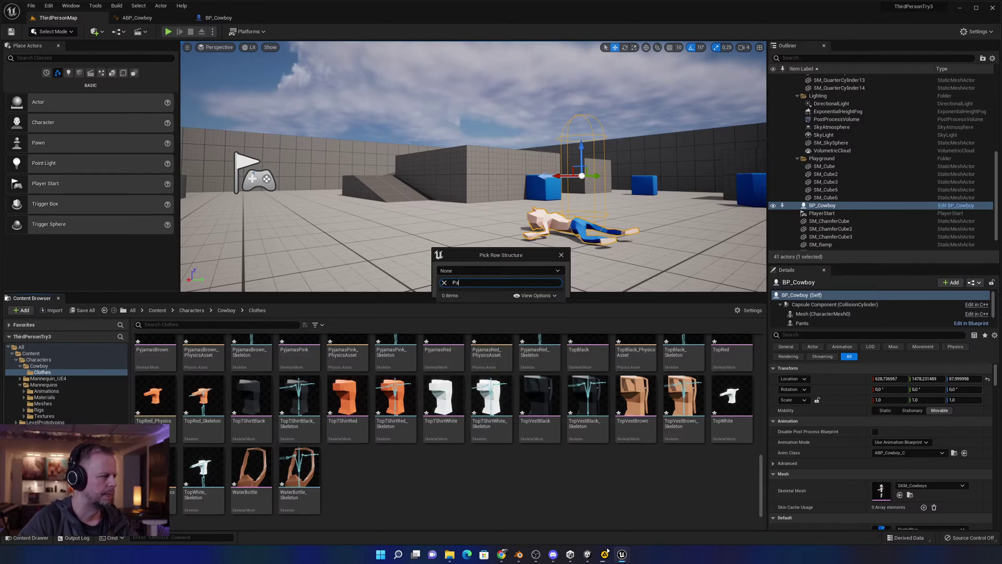
pyautogui.click(443, 283)
pyautogui.click(489, 271)
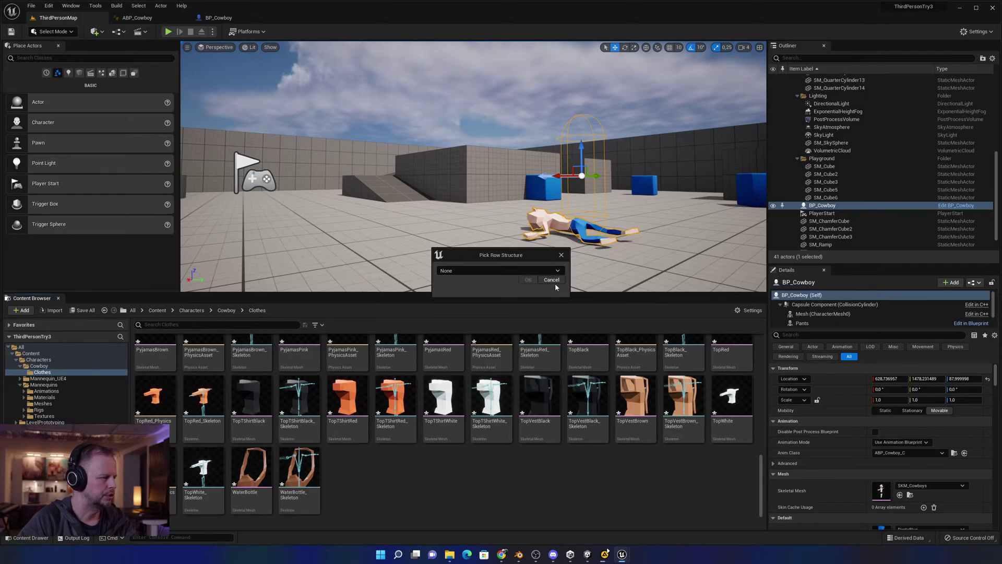
pyautogui.click(465, 270)
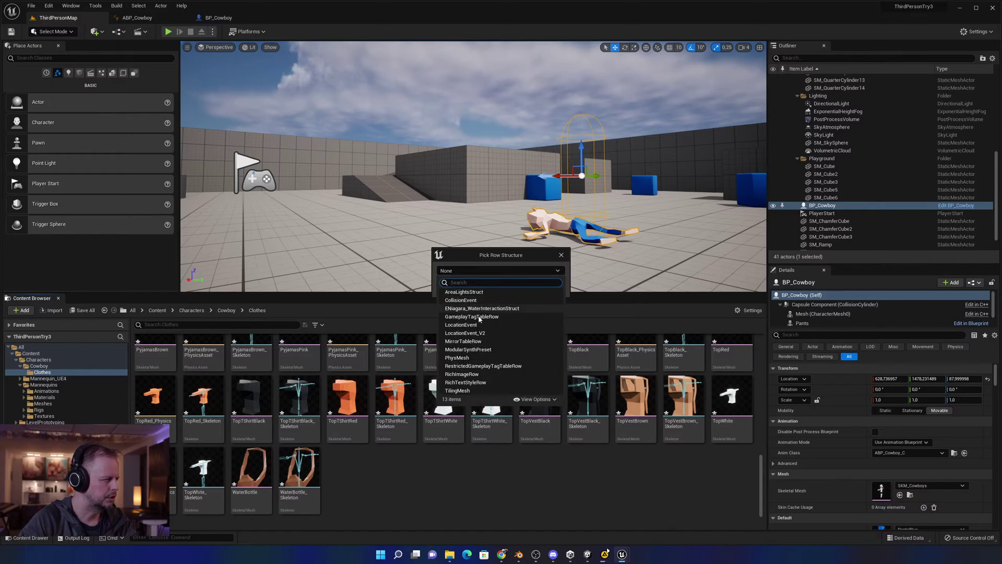
pyautogui.write('skele')
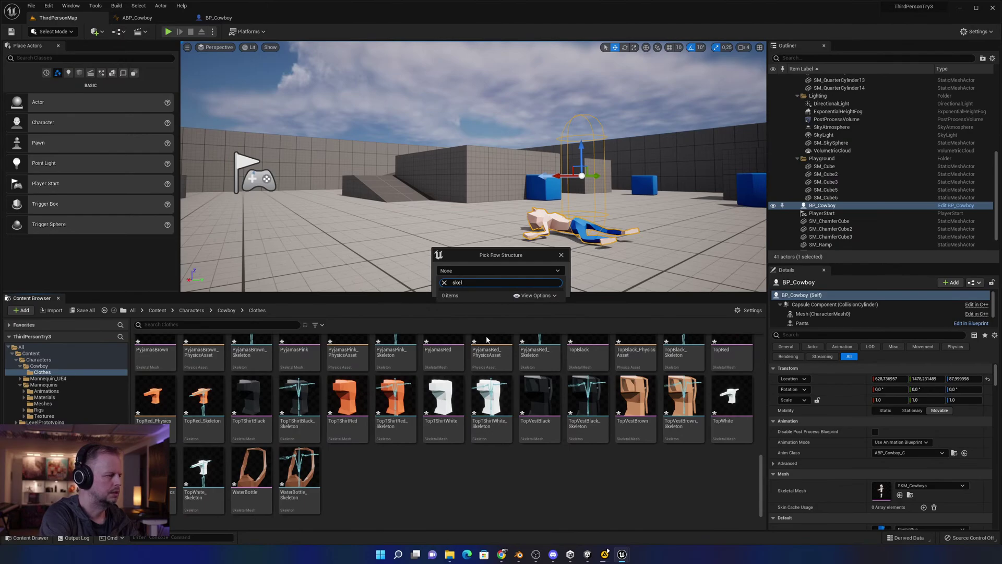
pyautogui.press('BackSpace')
pyautogui.press('BackSpace')
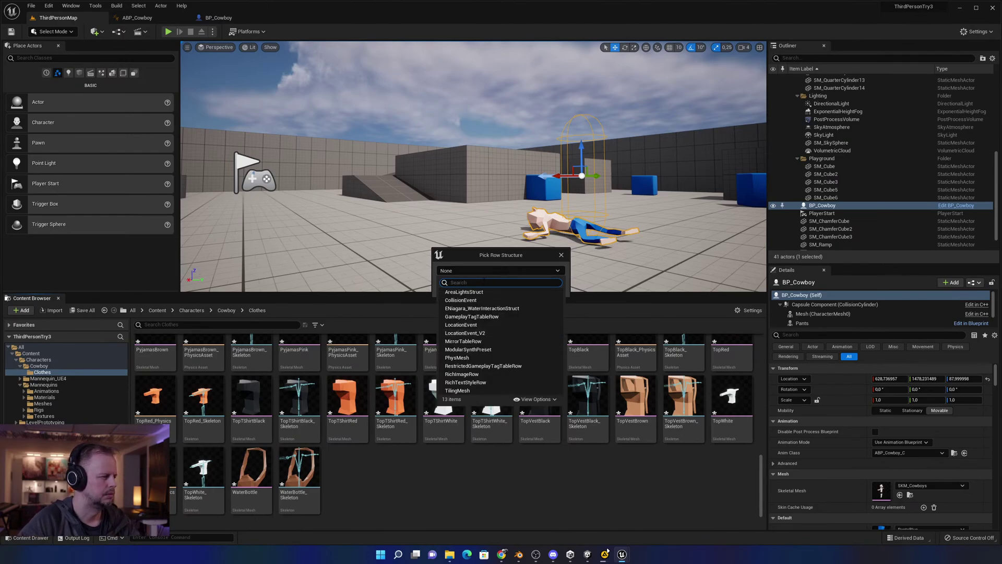
pyautogui.press('Escape')
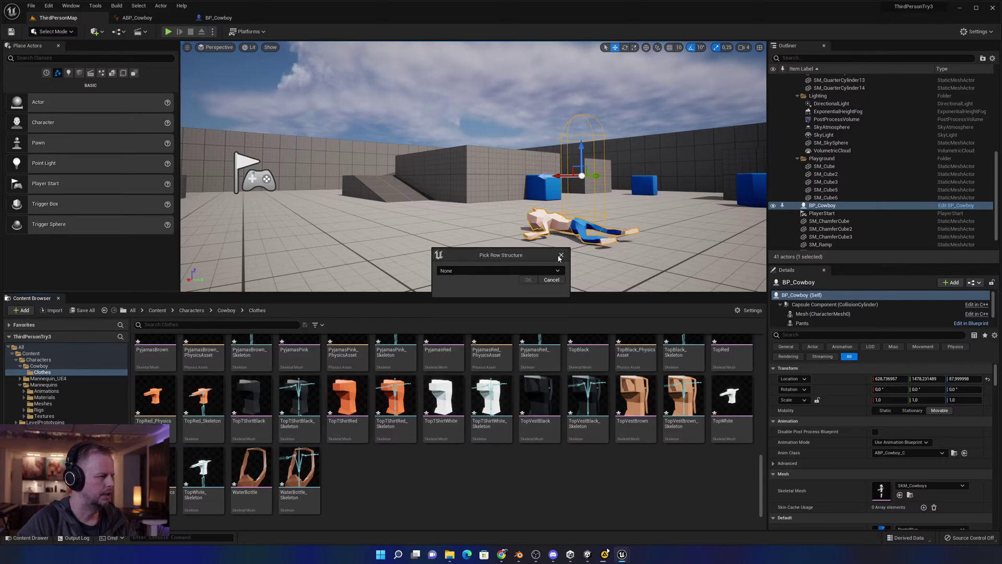
pyautogui.press('Escape')
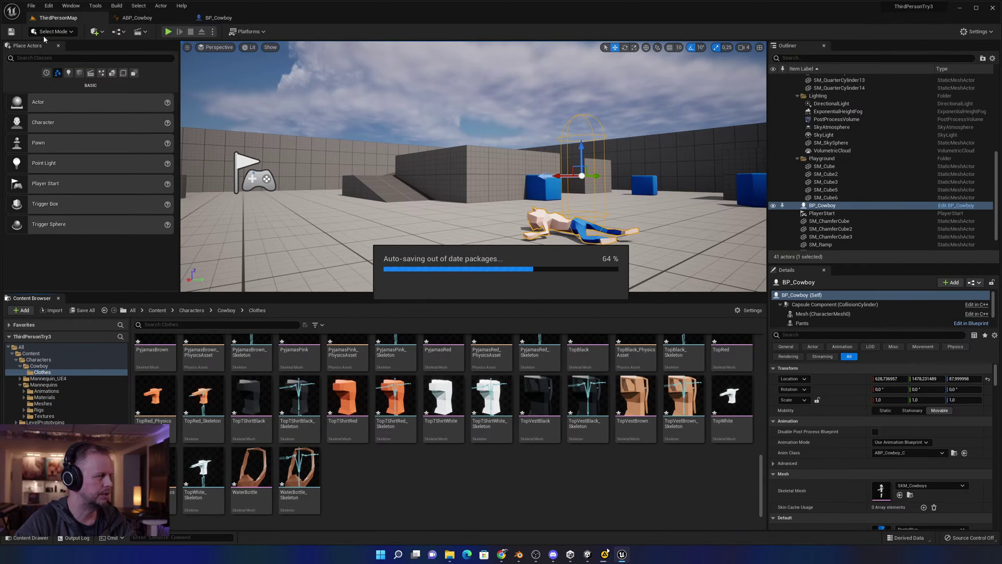
# Close the Unreal project and save all the listed modified content.
pyautogui.click(30, 6)
pyautogui.click(994, 8)
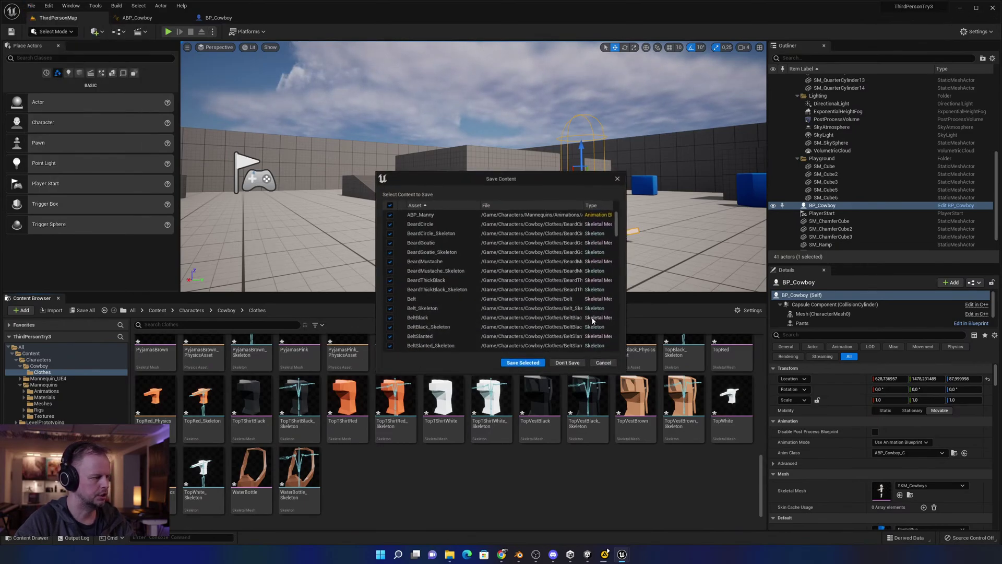
pyautogui.click(522, 359)
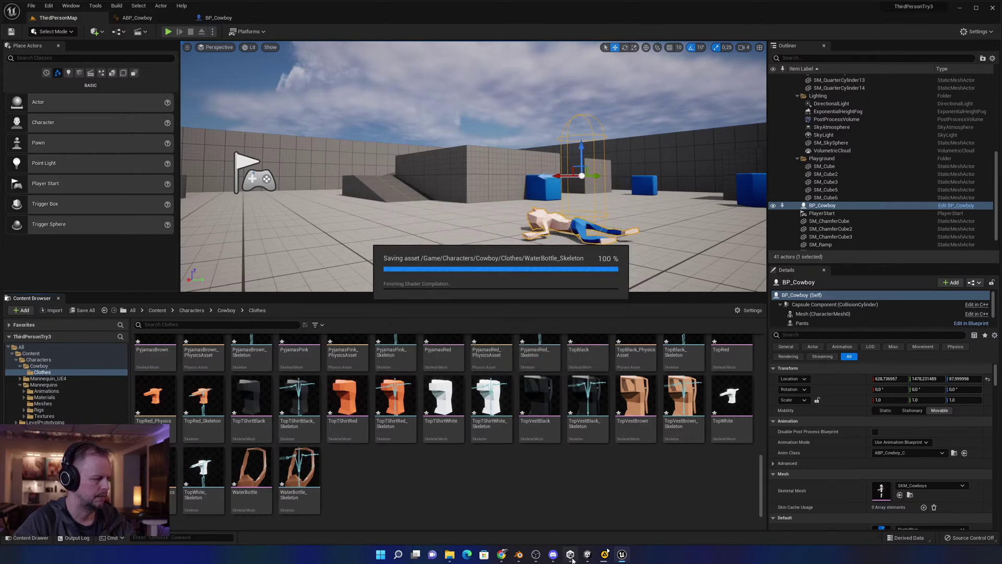
# Switch to the Epic Games Launcher, launch Unreal Engine 5.0.0 and open the ThirdPersonTest project.
pyautogui.moveTo(572, 560)
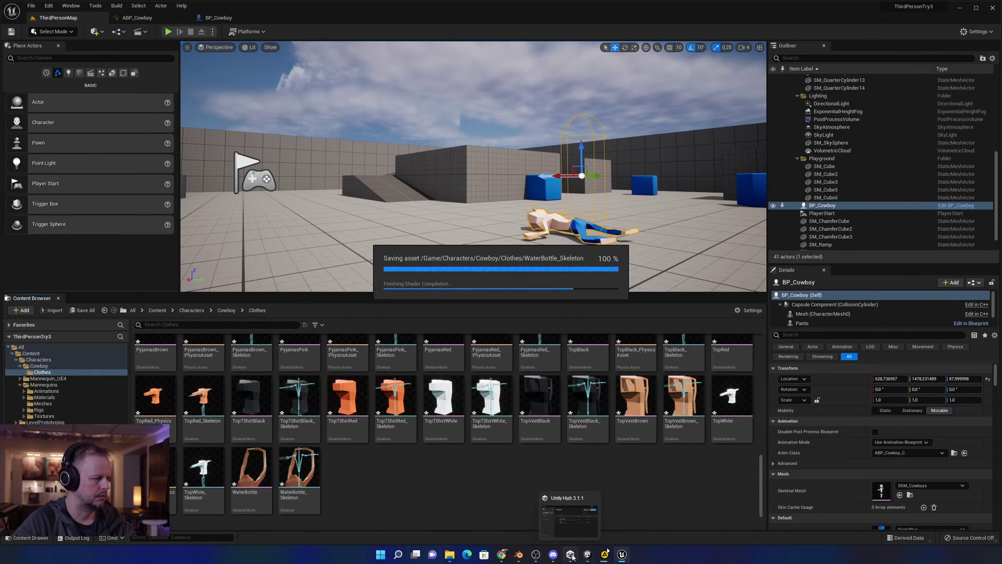
pyautogui.click(571, 556)
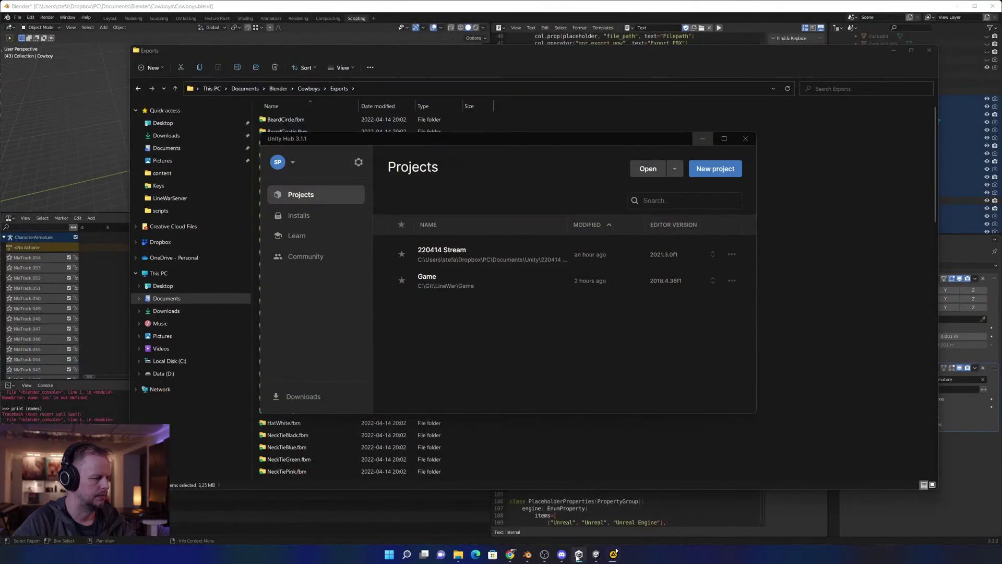
pyautogui.press('super+d')
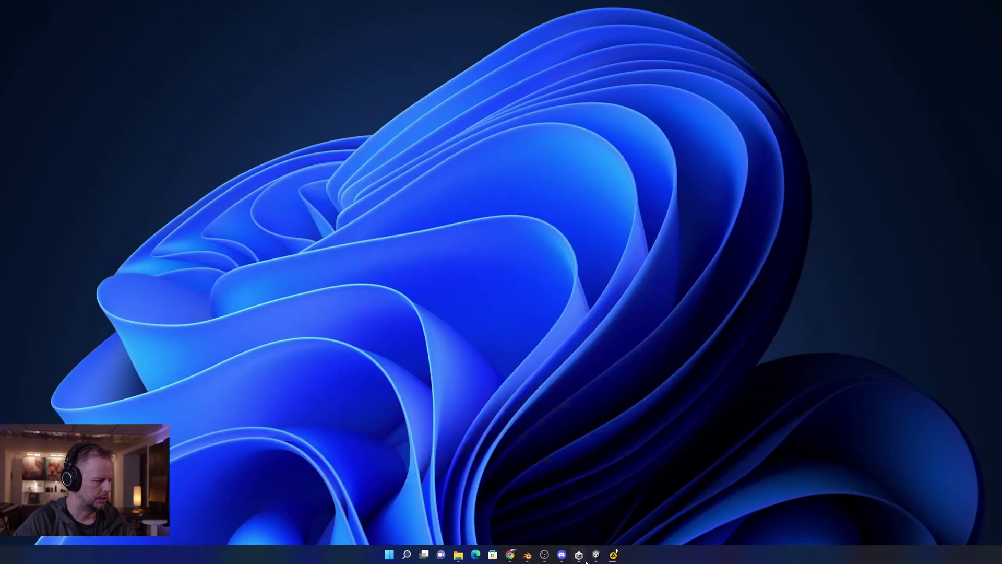
pyautogui.click(578, 557)
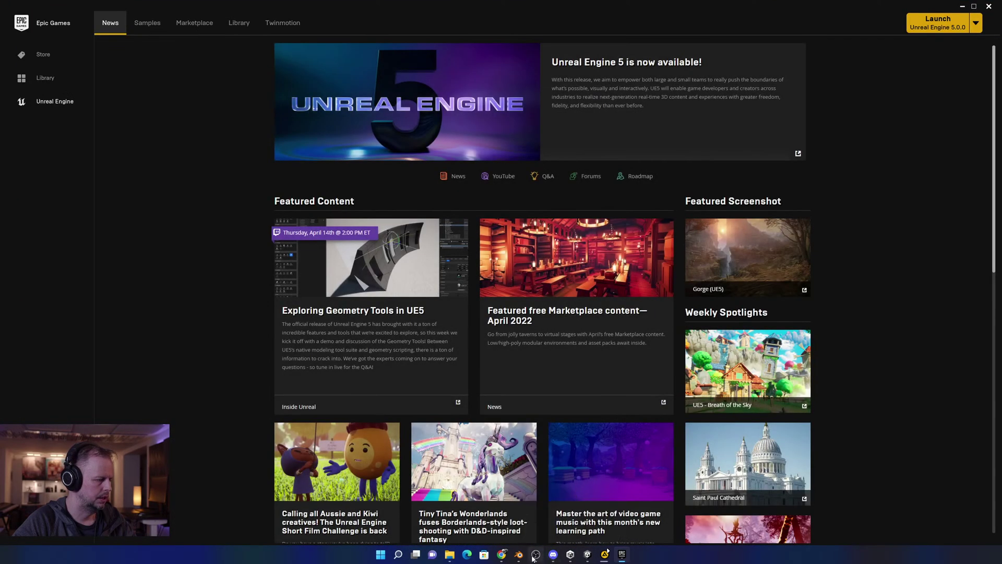
pyautogui.click(622, 554)
pyautogui.click(622, 554)
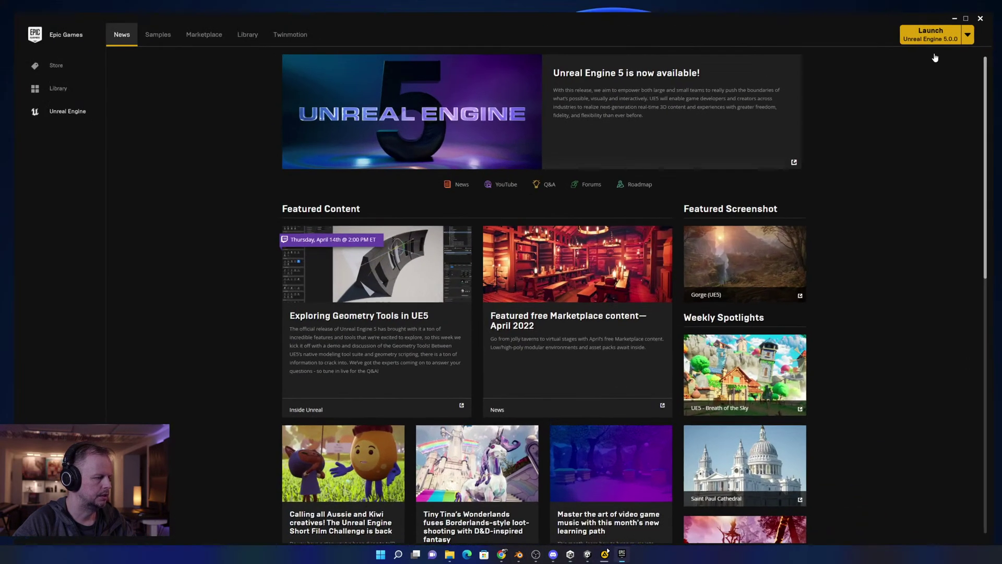
pyautogui.click(950, 27)
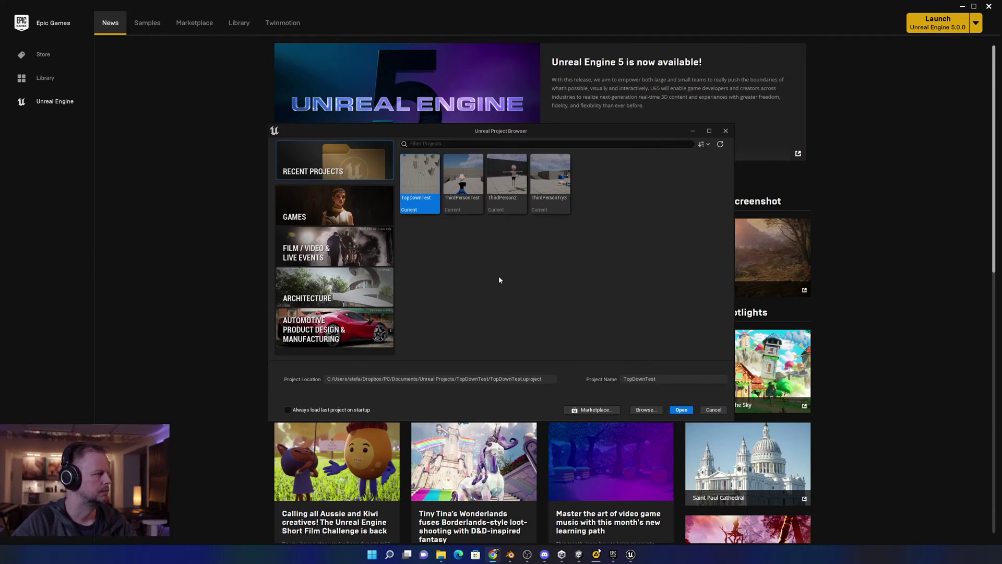
pyautogui.doubleClick(464, 180)
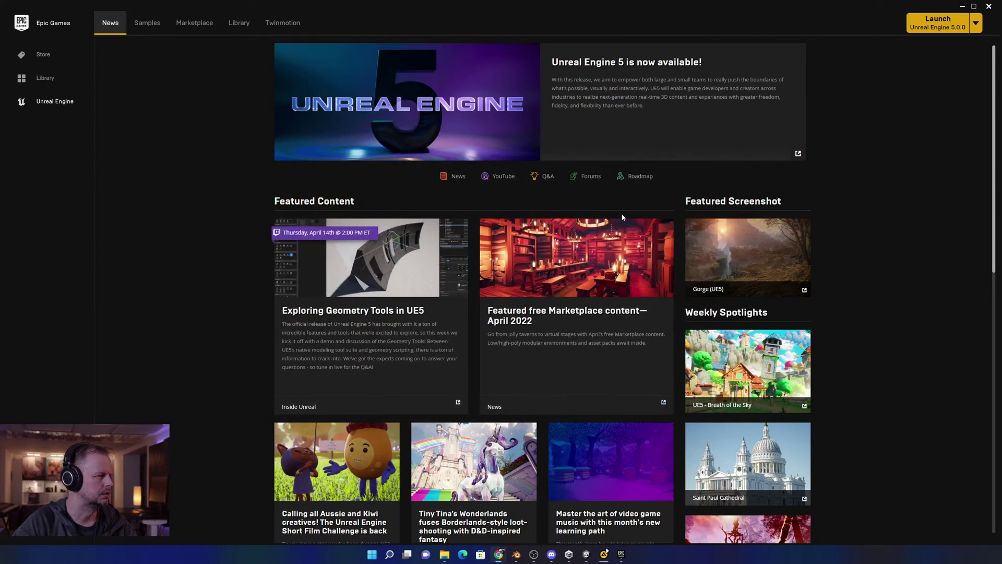
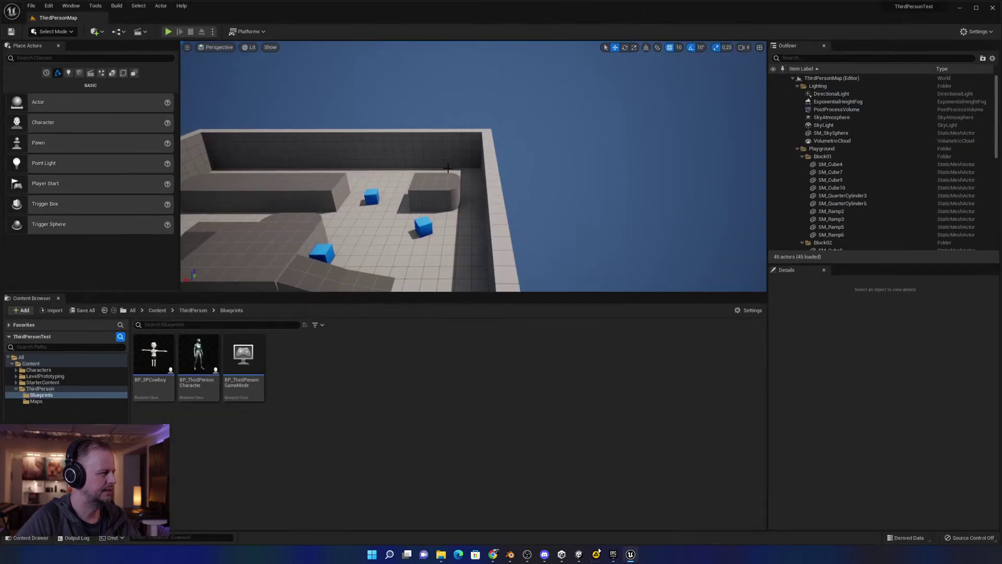
# Test-play the ThirdPersonTest level, stop it and open the Characters content folder.
pyautogui.click(168, 32)
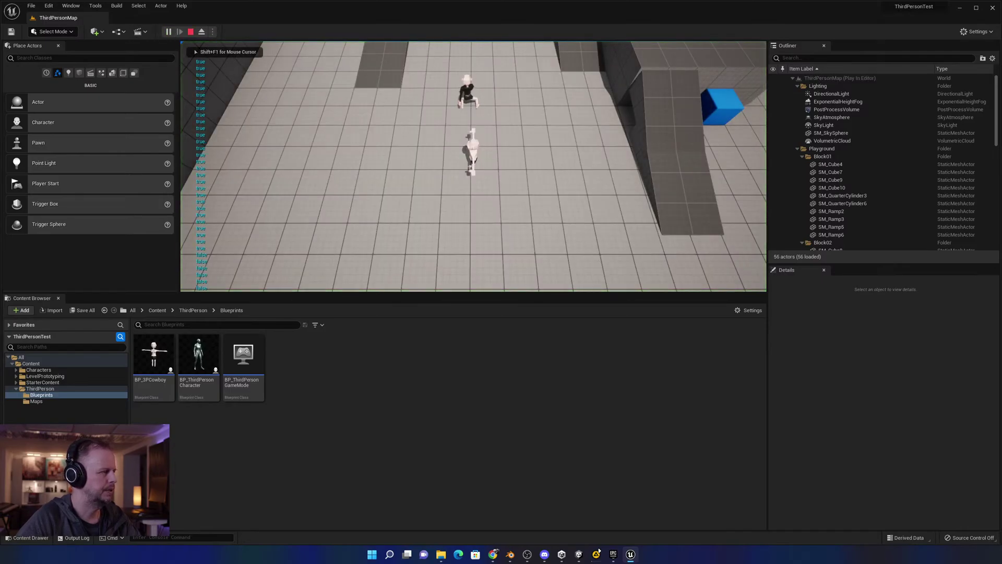
pyautogui.press('Escape')
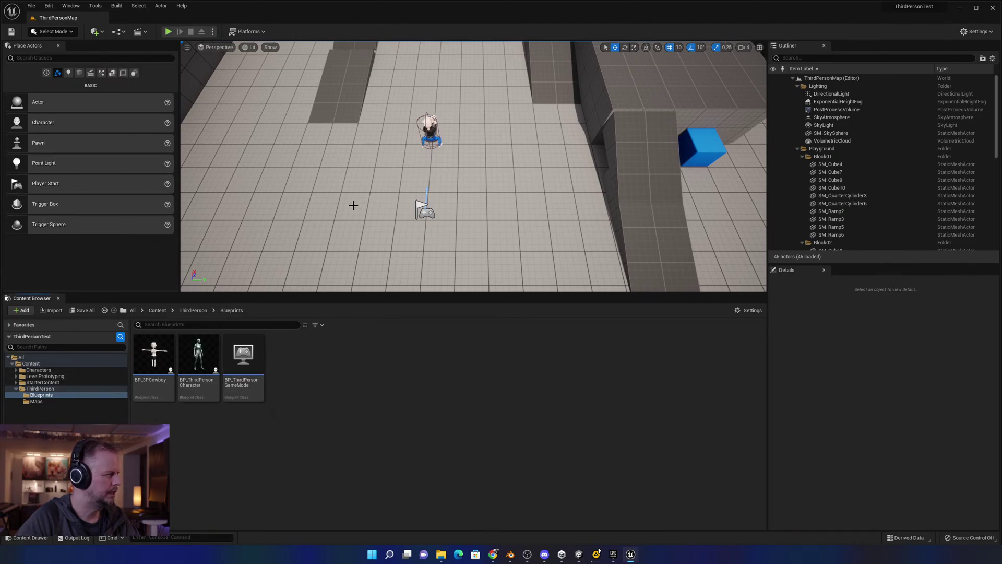
pyautogui.doubleClick(39, 369)
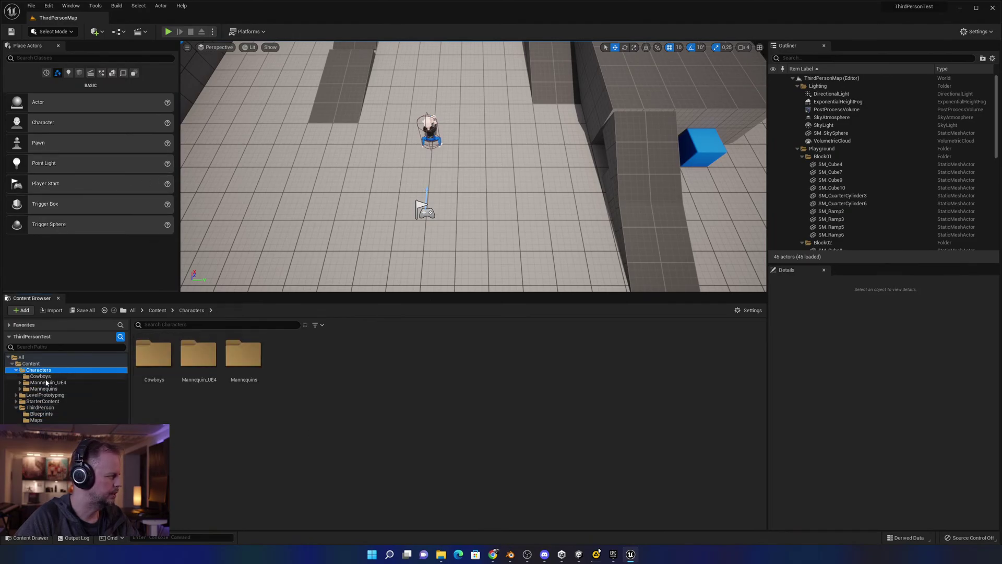
# Open the BP_Cowboy blueprint from the Cowboys folder and examine the pants selection and timer nodes in its Event Graph.
pyautogui.click(40, 376)
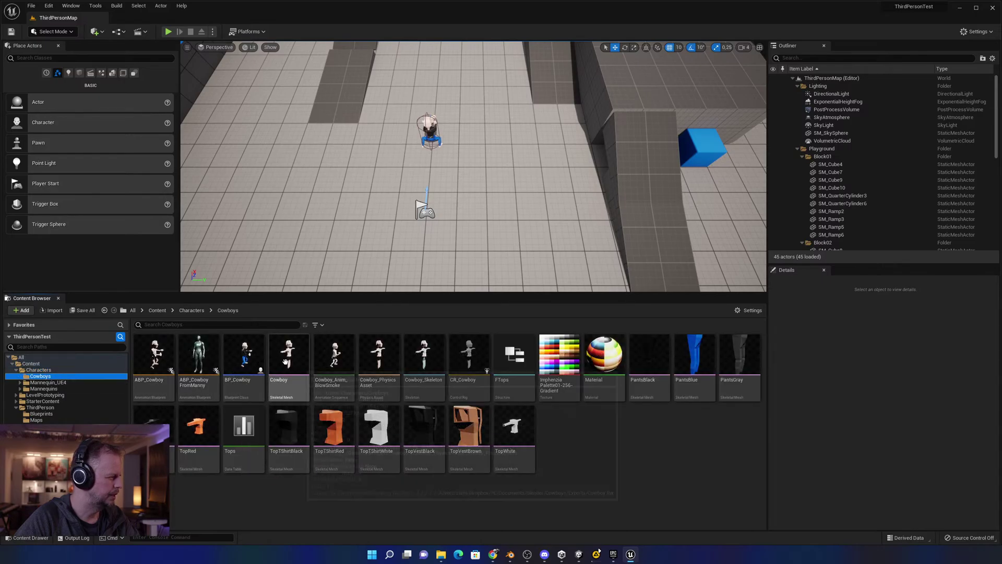
pyautogui.doubleClick(250, 342)
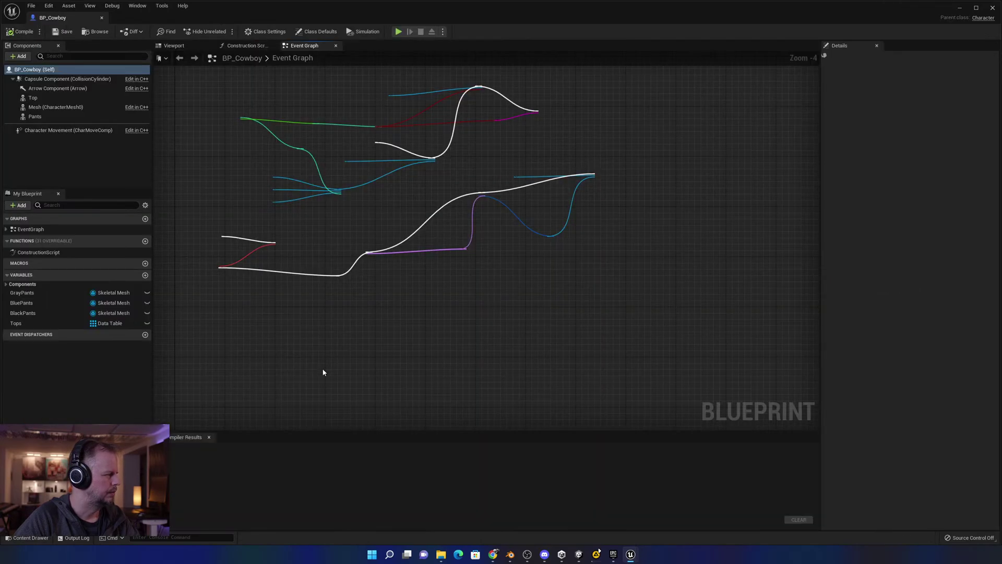
pyautogui.scroll(4, 407, 204)
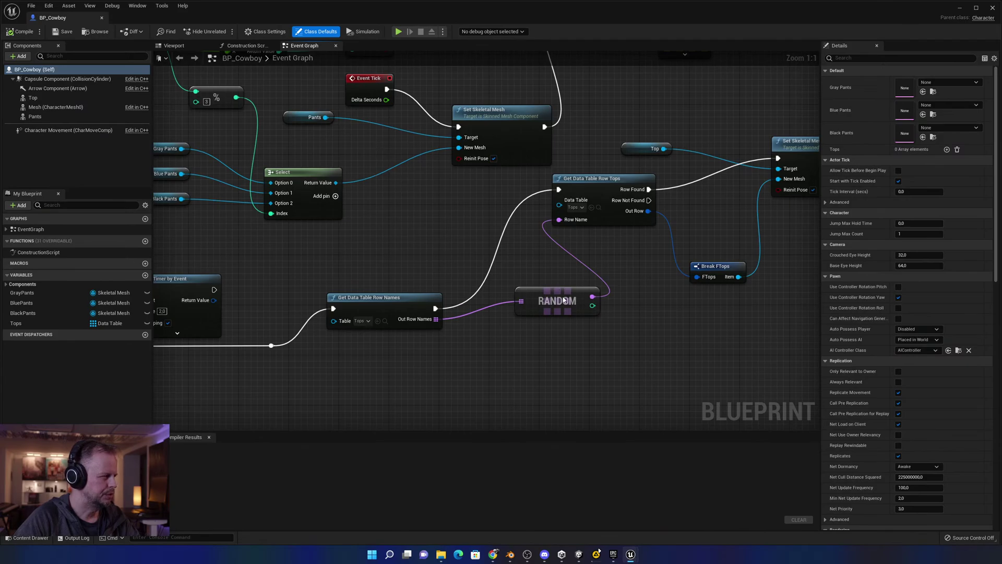
pyautogui.moveTo(506, 209)
pyautogui.mouseDown(button='right')
pyautogui.moveTo(543, 240)
pyautogui.moveTo(555, 299)
pyautogui.moveTo(577, 289)
pyautogui.moveTo(496, 210)
pyautogui.mouseUp(button='right')
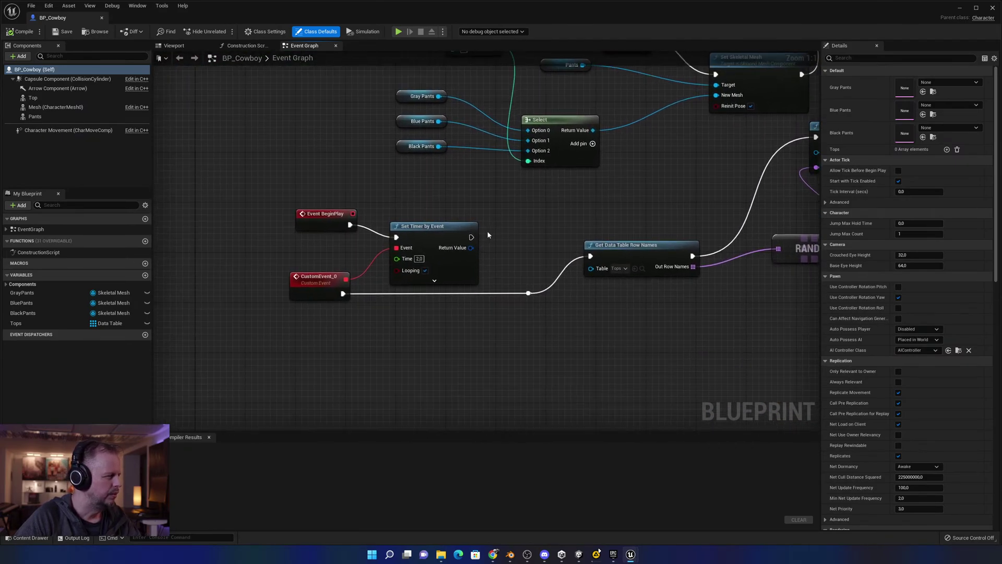
pyautogui.moveTo(562, 207); pyautogui.dragTo(597, 182, button='right')
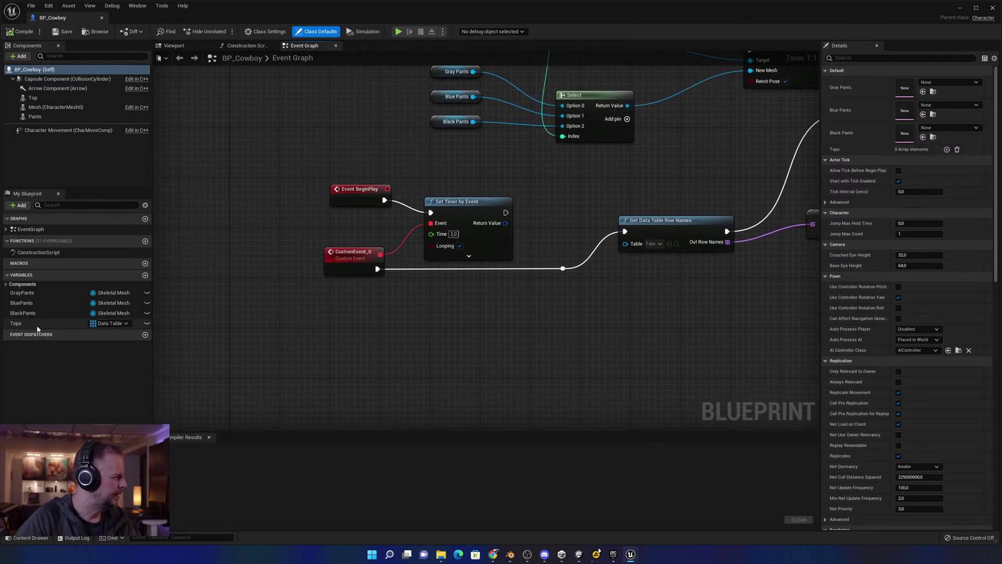
# Inspect the Tops variable and its Data Table type in BP_Cowboy.
pyautogui.click(78, 323)
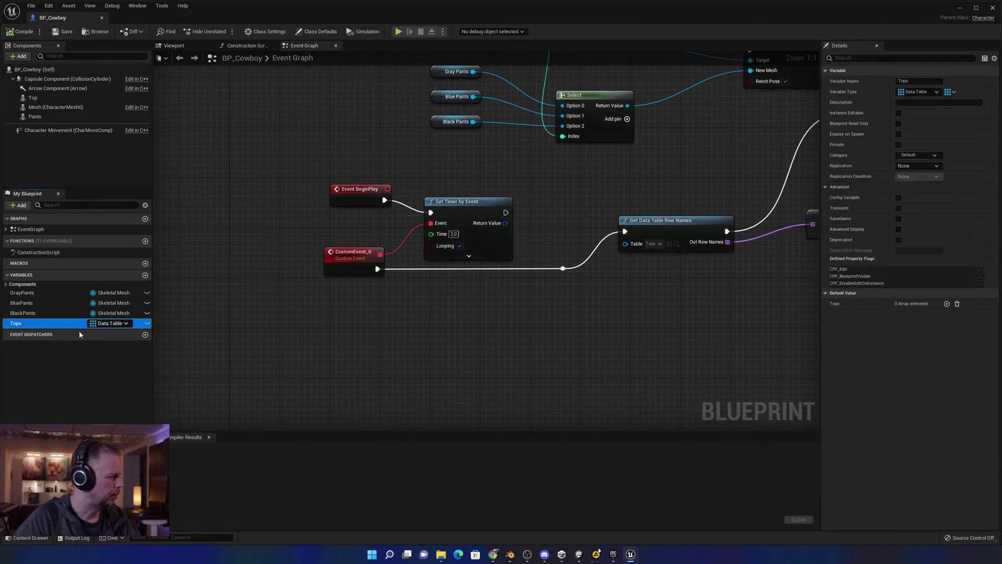
pyautogui.click(111, 323)
pyautogui.click(41, 325)
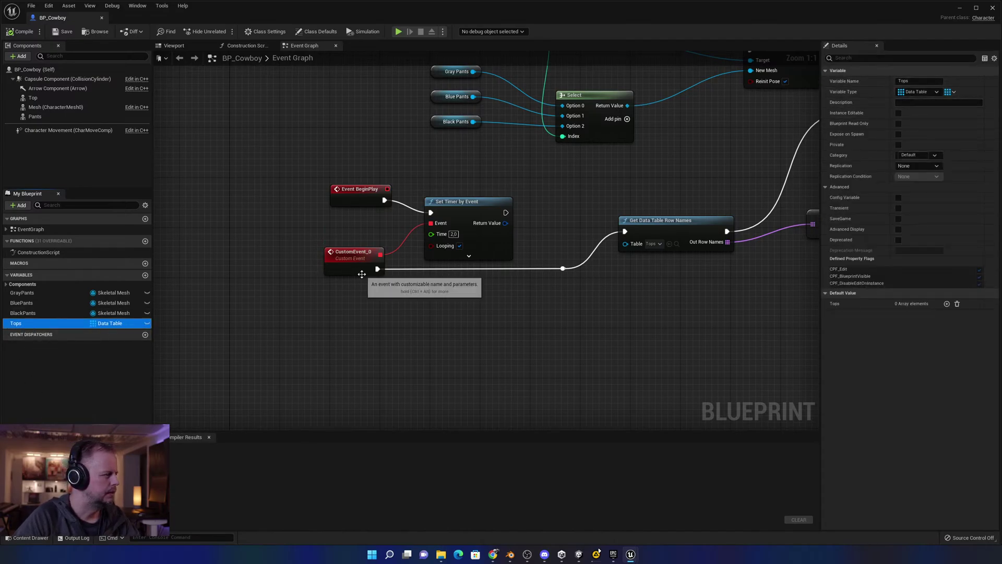
# Trace the random top selection from Get Data Table Row Names through Break FTops to Set Skeletal Mesh, and close BP_Cowboy.
pyautogui.moveTo(604, 306); pyautogui.dragTo(447, 315, button='right')
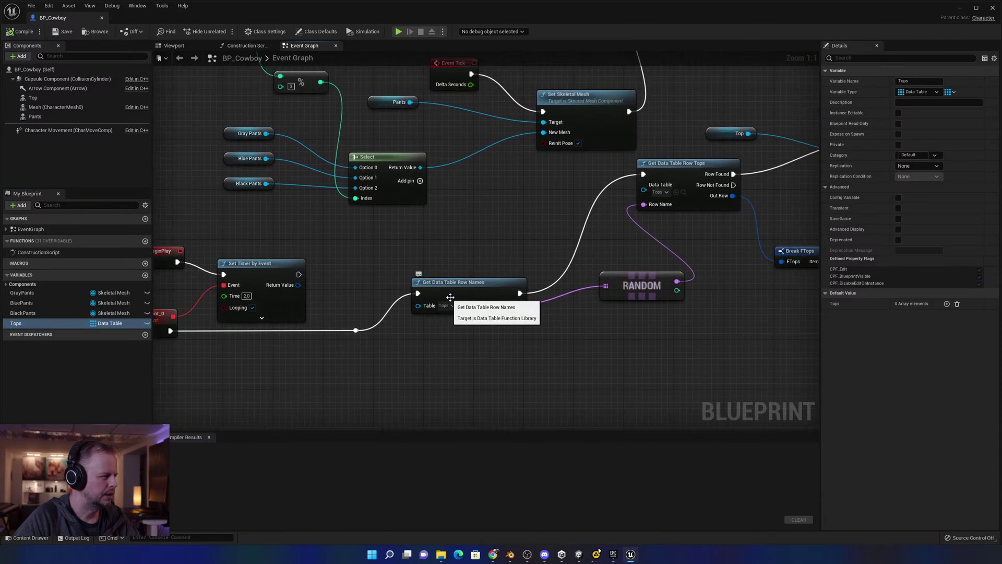
pyautogui.click(462, 304)
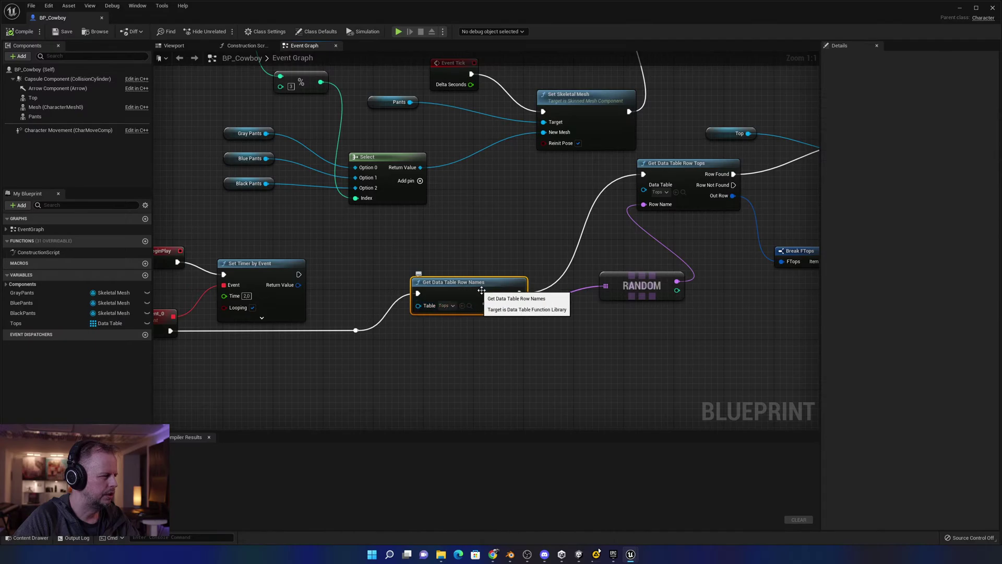
pyautogui.moveTo(560, 211); pyautogui.dragTo(440, 218, button='right')
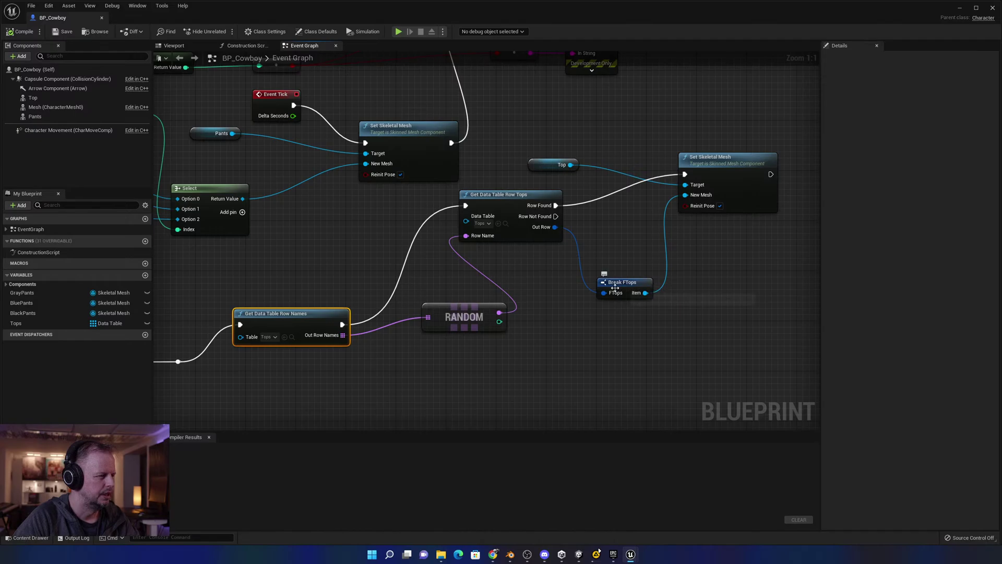
pyautogui.click(628, 283)
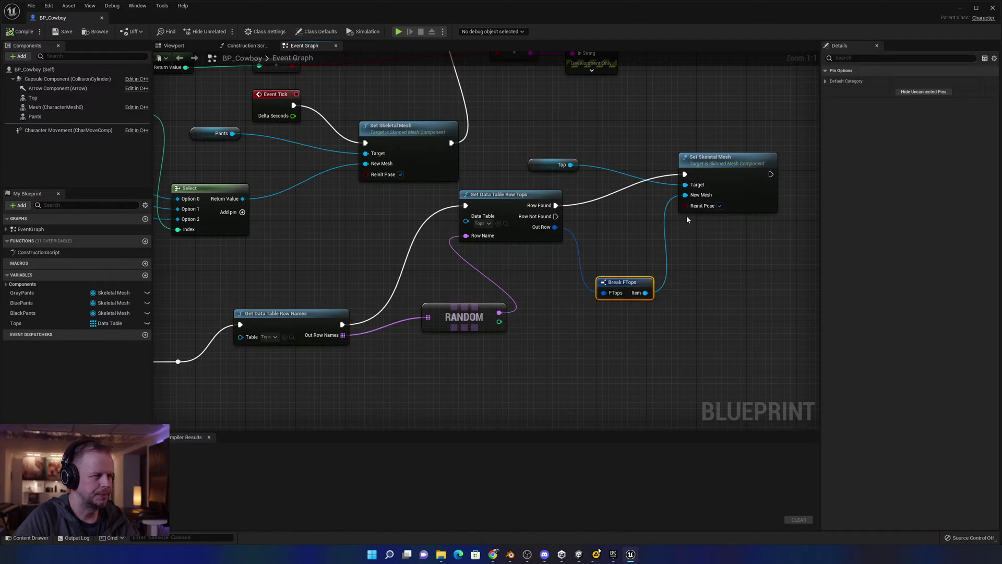
pyautogui.moveTo(593, 116); pyautogui.dragTo(737, 199, button='right')
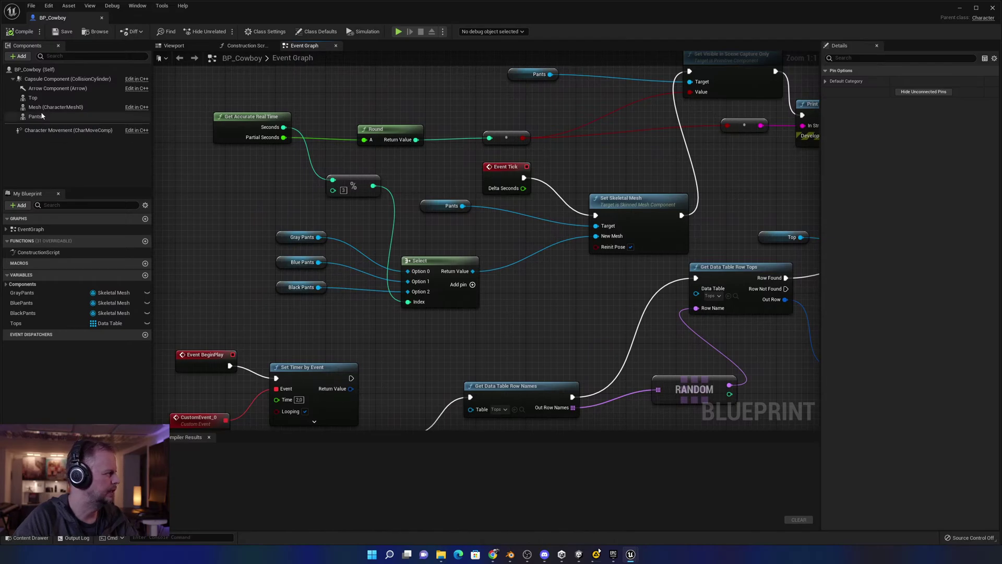
pyautogui.click(101, 18)
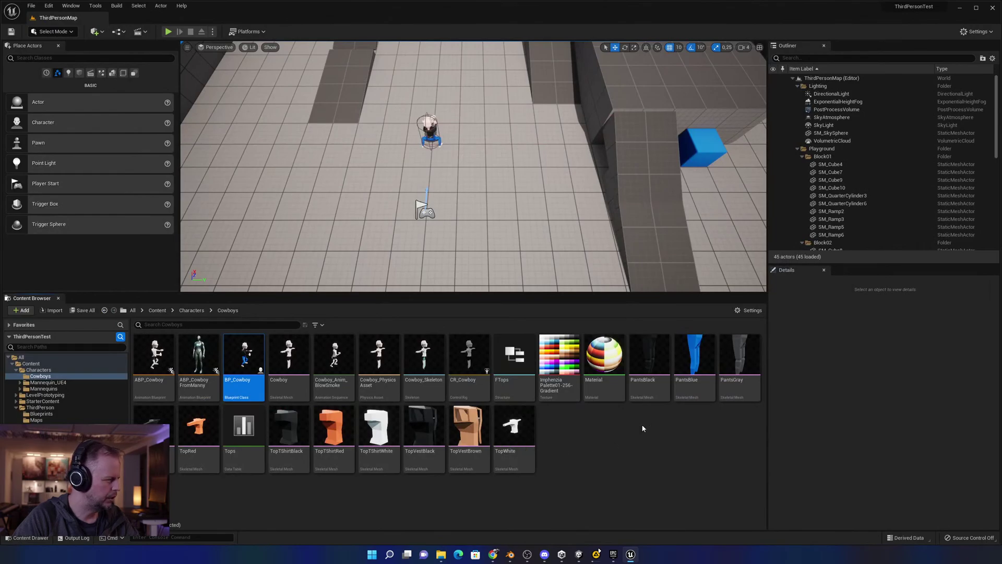
# Open the Tops data table and review its rows and its row structure in the Data Table Details.
pyautogui.click(271, 429)
pyautogui.doubleClick(241, 429)
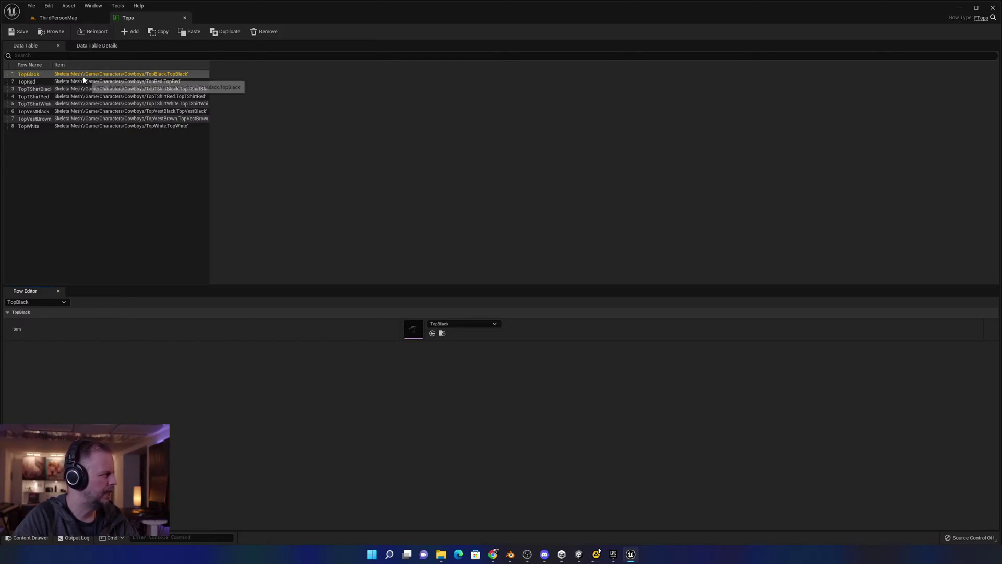
pyautogui.click(30, 74)
pyautogui.doubleClick(31, 74)
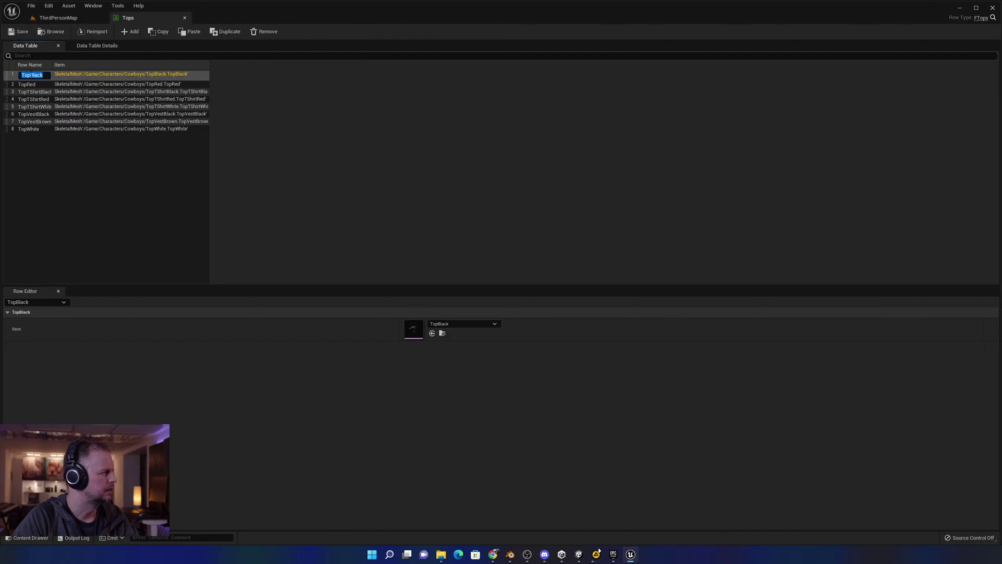
pyautogui.click(97, 46)
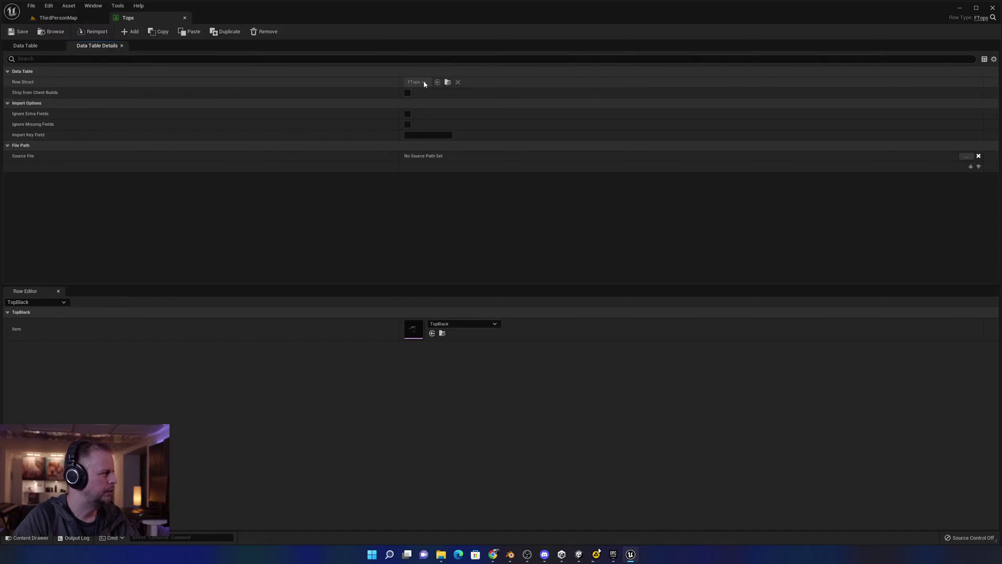
pyautogui.click(40, 45)
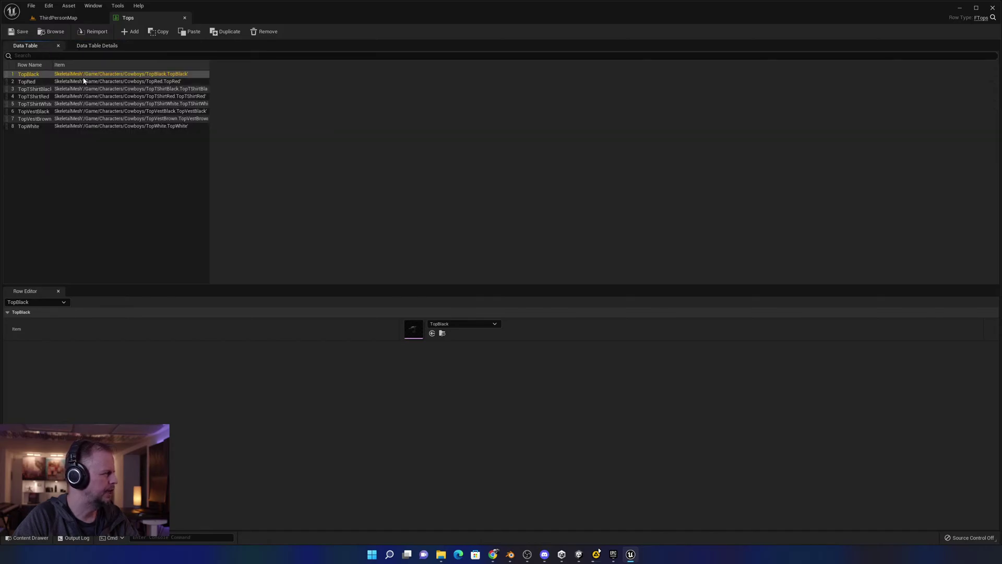
pyautogui.click(57, 168)
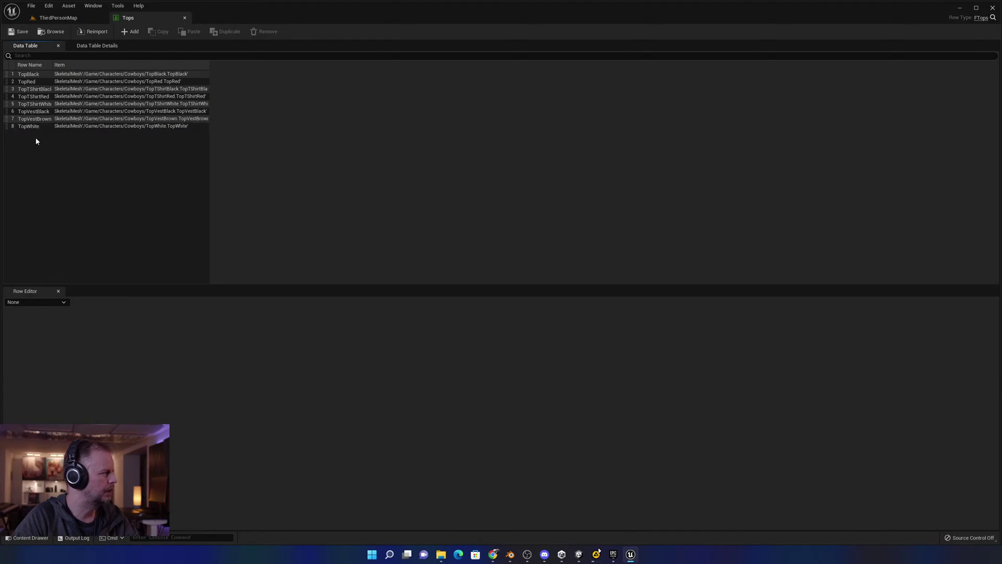
# Add a new row to the Tops data table and name it TopOrange.
pyautogui.click(132, 31)
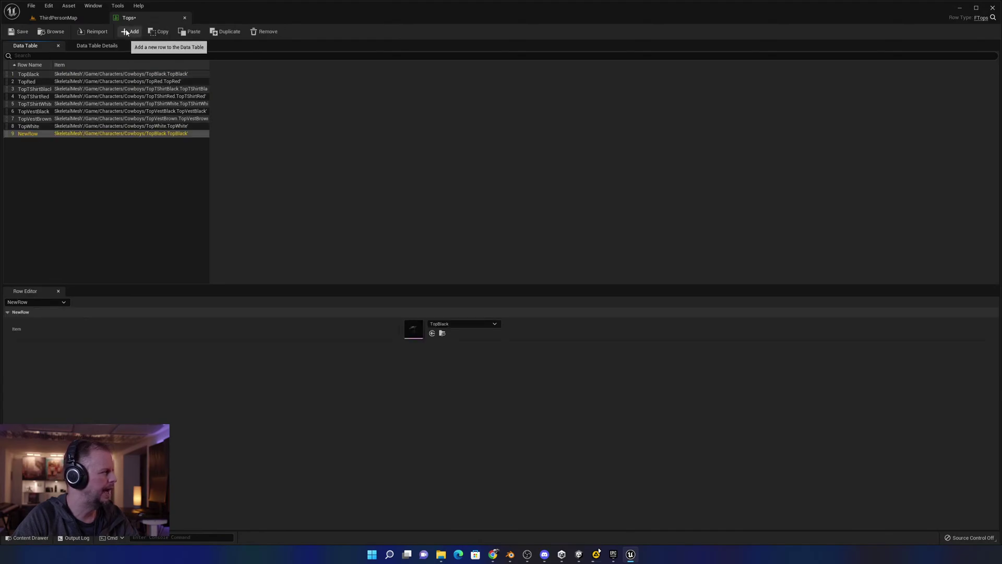
pyautogui.click(44, 155)
pyautogui.doubleClick(29, 134)
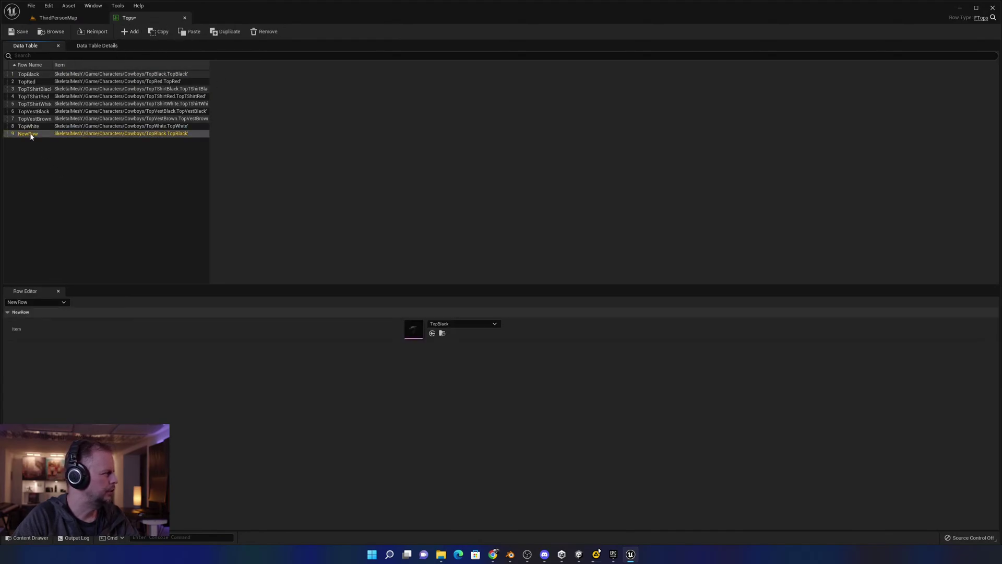
pyautogui.write('To')
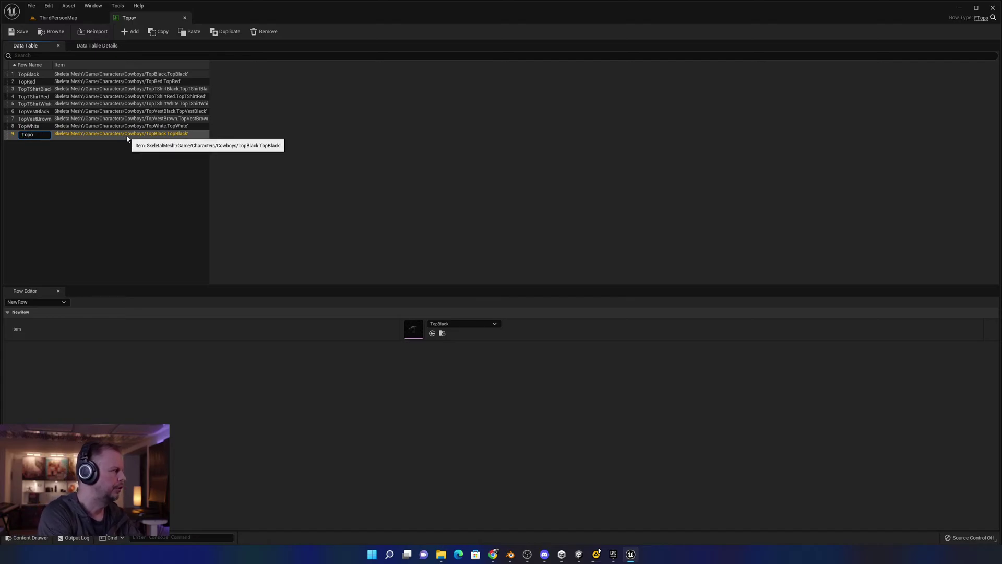
pyautogui.write('pOrange')
pyautogui.press('Return')
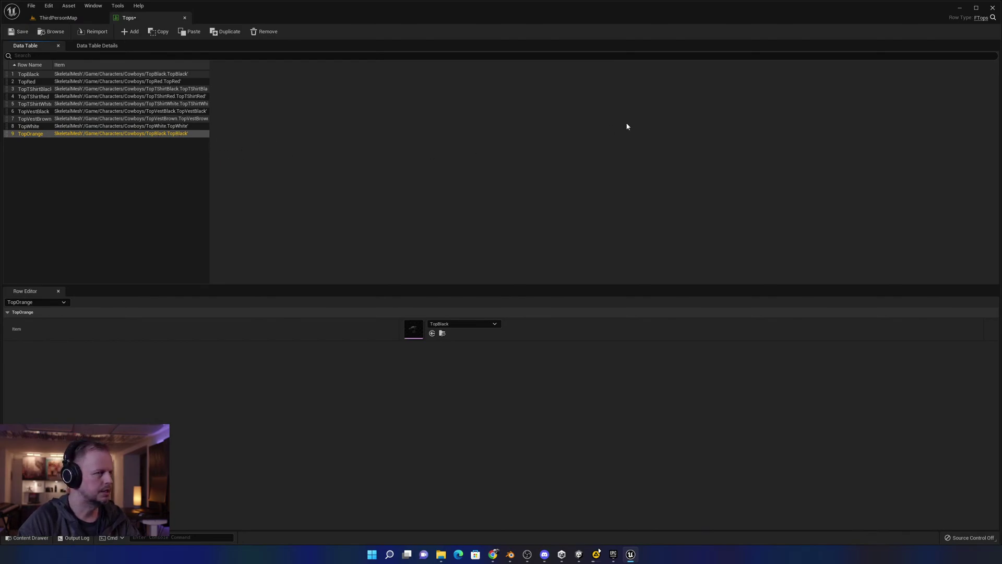
# Assign the TopRed skeletal mesh as the Item of the TopOrange row.
pyautogui.click(30, 211)
pyautogui.click(78, 133)
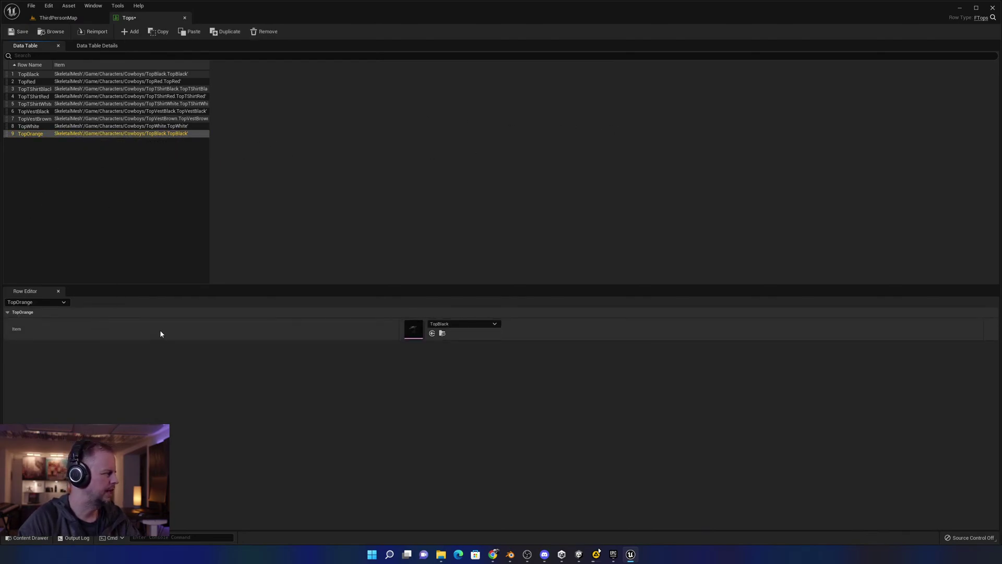
pyautogui.click(460, 324)
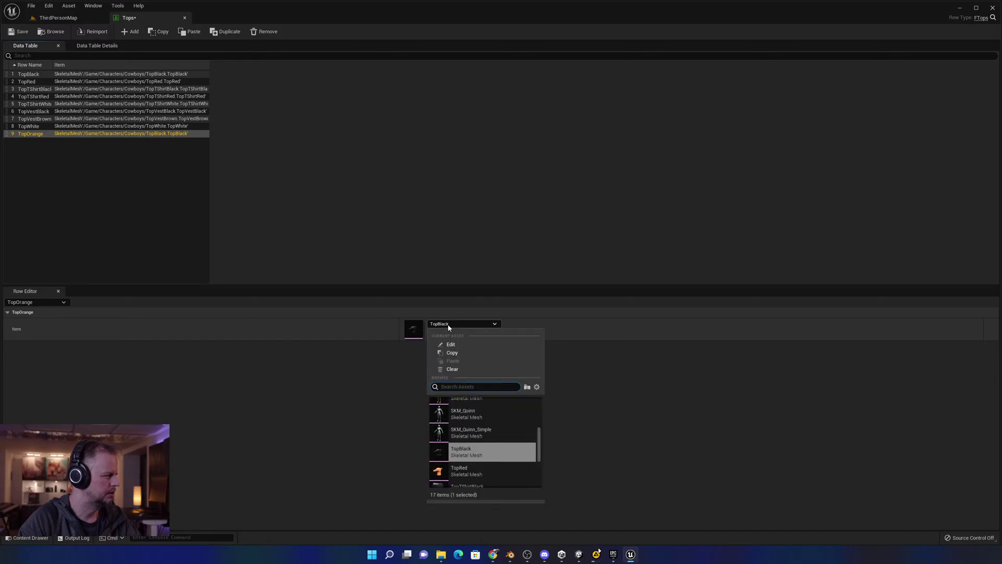
pyautogui.click(473, 471)
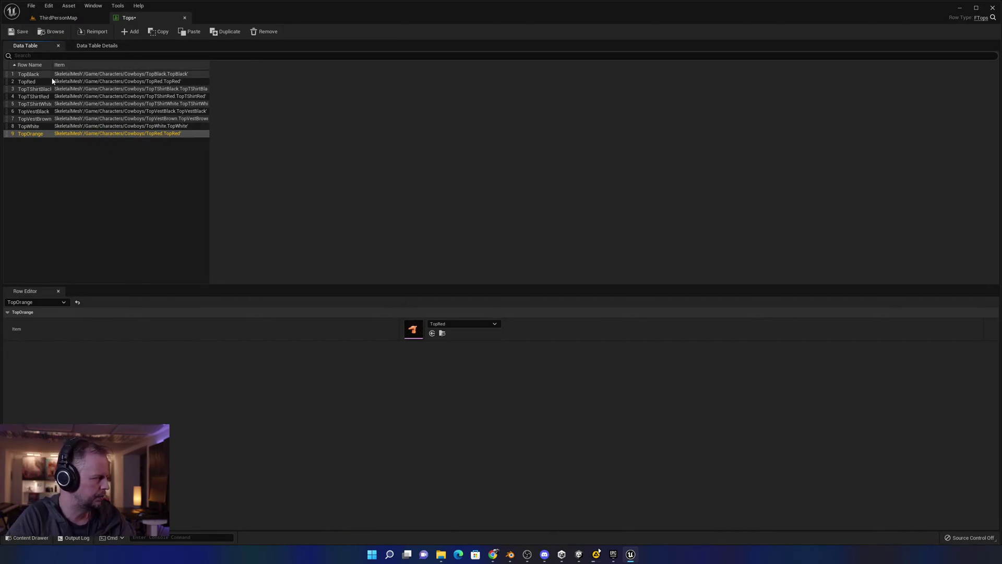
# Rename the TopOrange row to Sword.
pyautogui.doubleClick(31, 135)
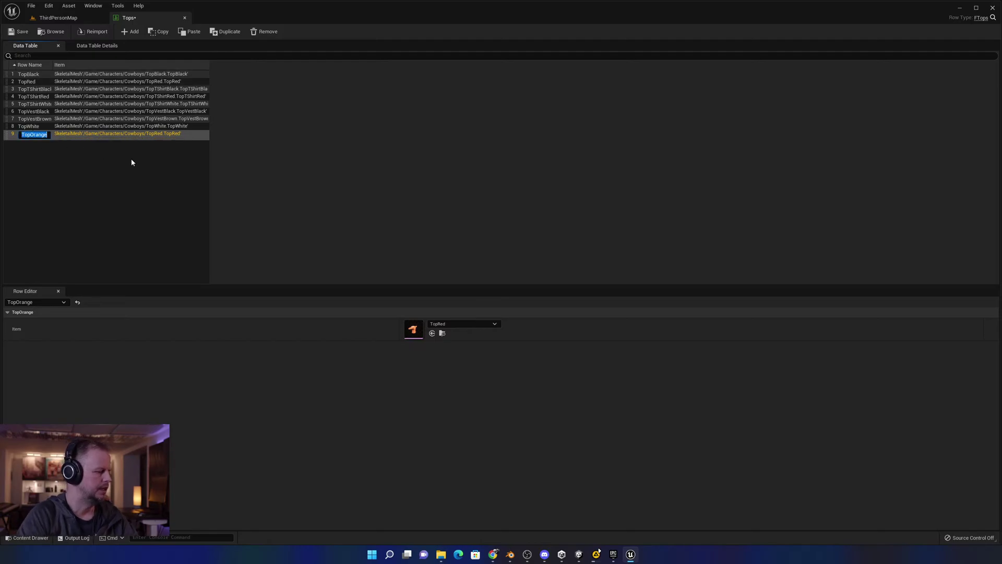
pyautogui.write('Sword')
pyautogui.press('Return')
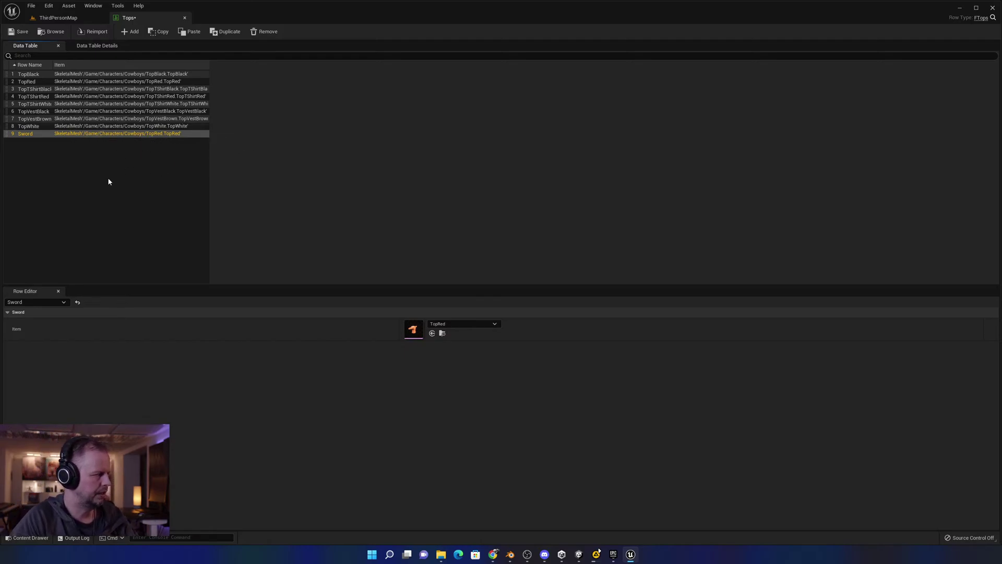
# Remove the Sword row from the Tops data table and close the table.
pyautogui.click(151, 171)
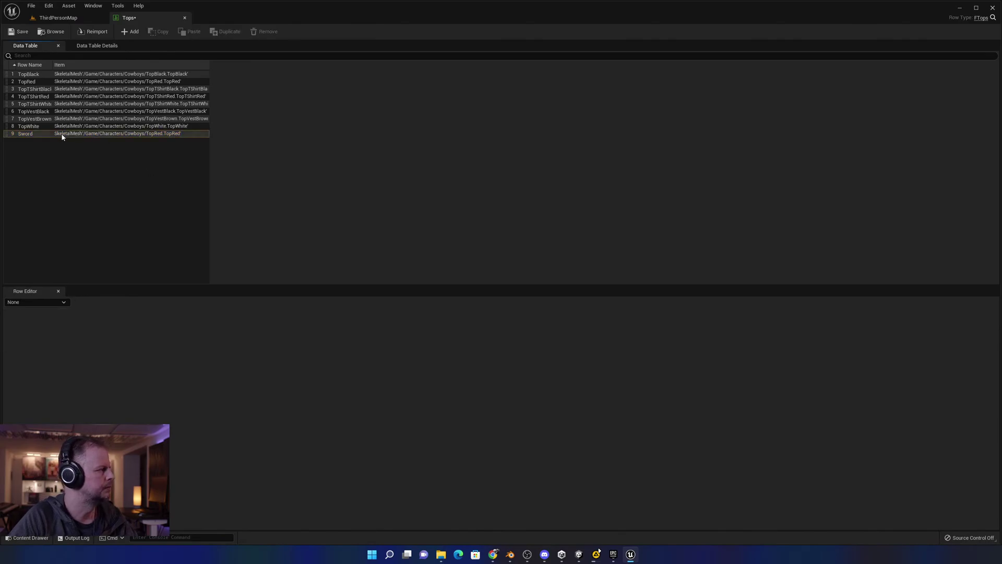
pyautogui.click(47, 137)
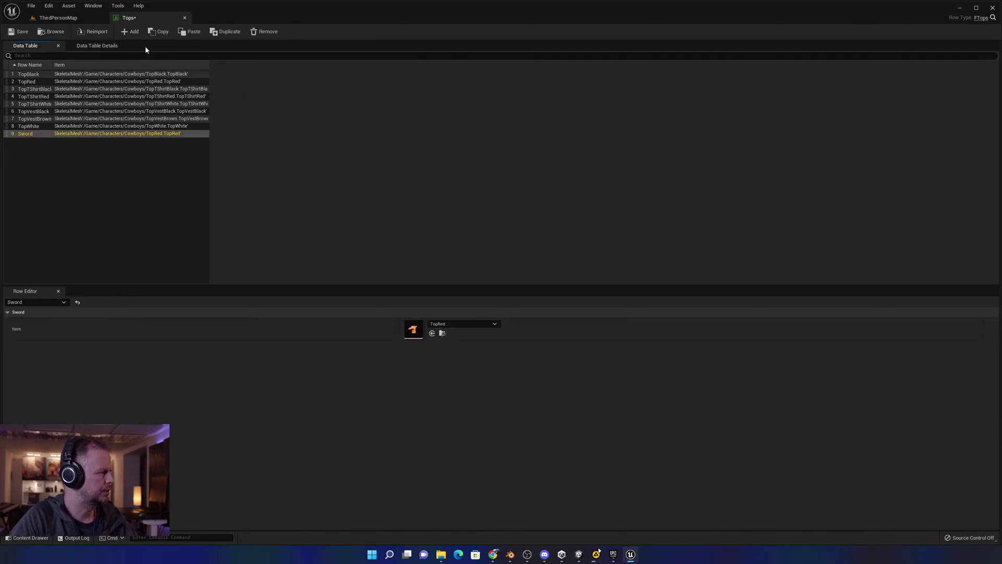
pyautogui.click(265, 32)
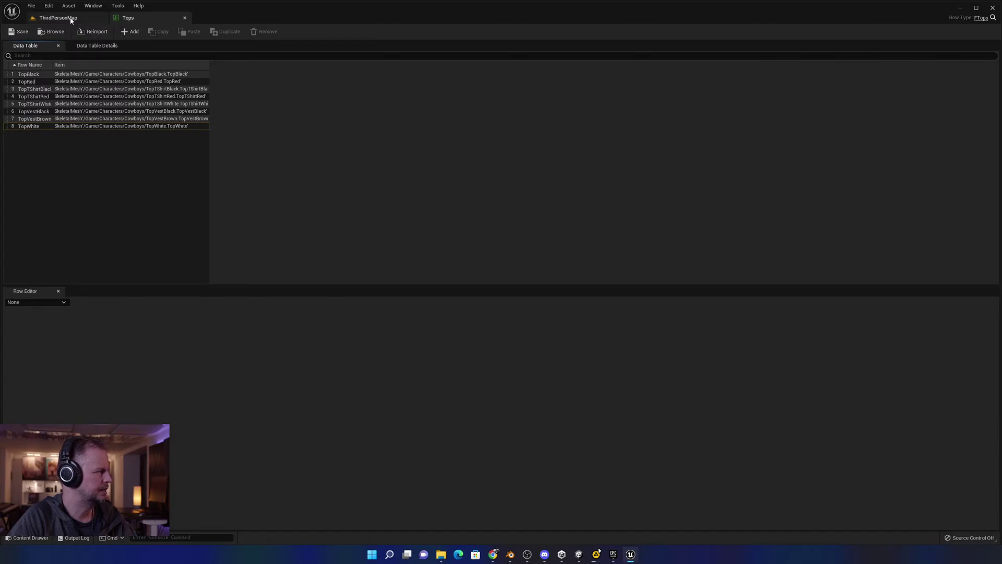
pyautogui.click(185, 18)
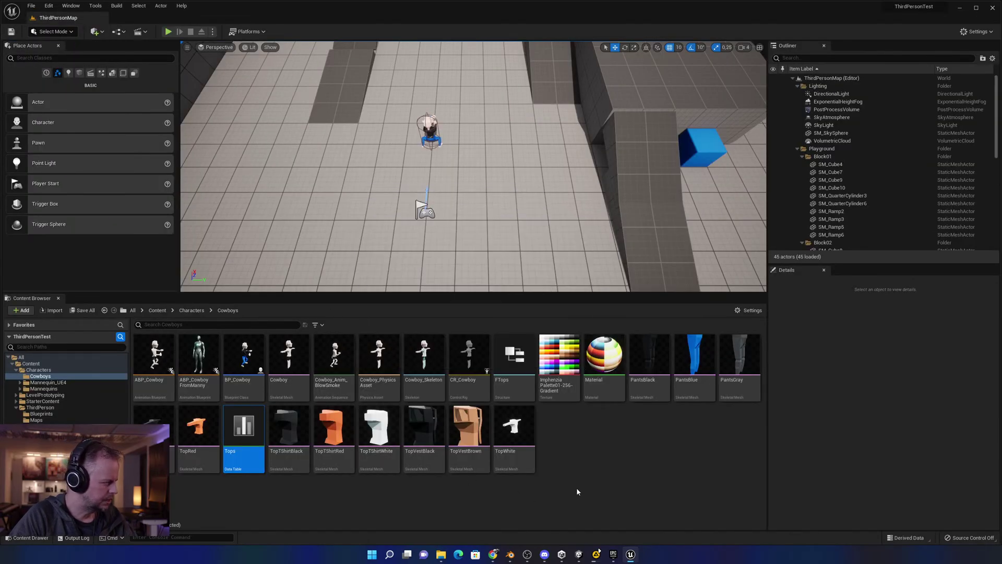
# Open the FTops structure, inspect the Item variable's available types, and close the Structure view to show the default values.
pyautogui.click(515, 353)
pyautogui.doubleClick(516, 352)
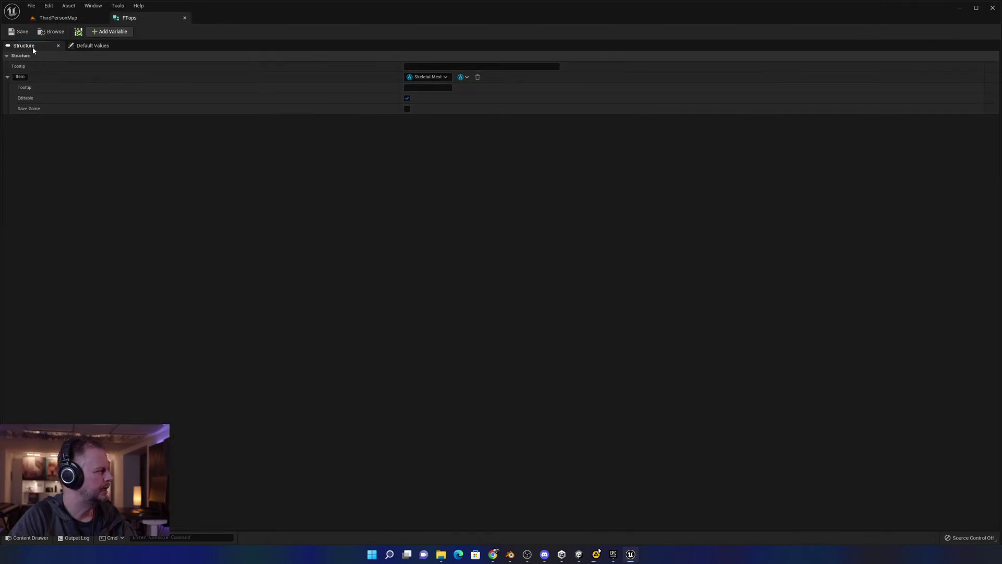
pyautogui.click(8, 77)
pyautogui.click(8, 76)
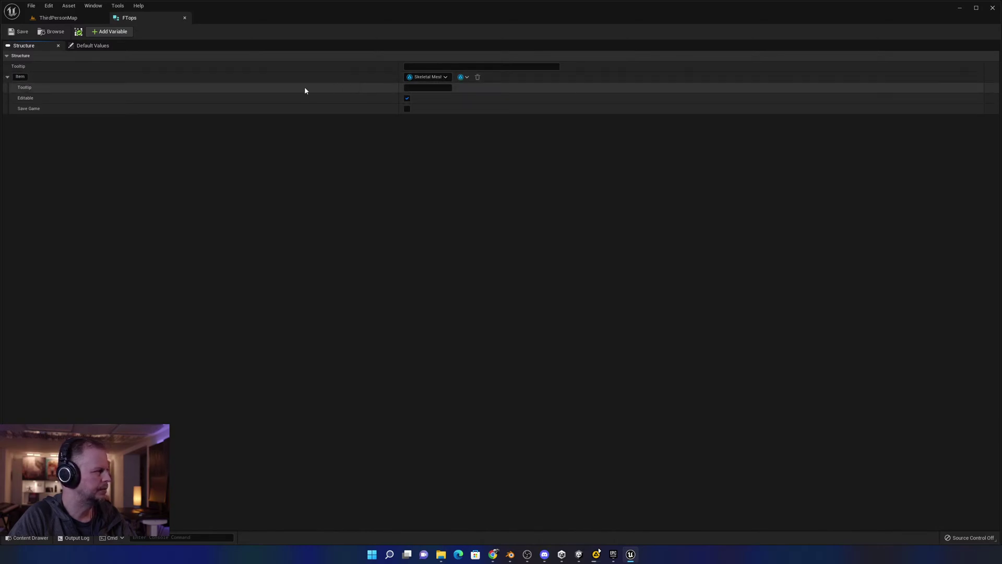
pyautogui.click(437, 77)
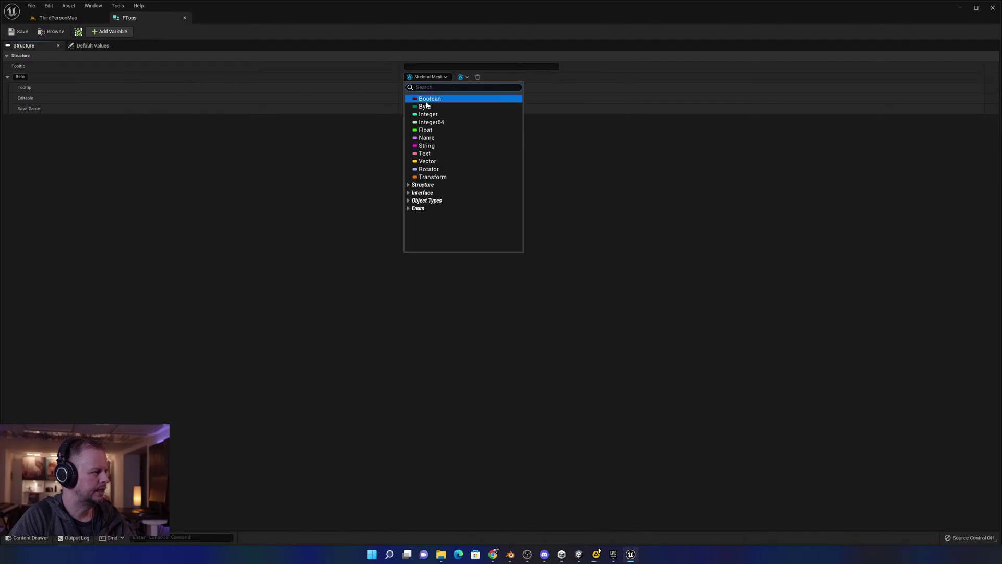
pyautogui.click(60, 46)
pyautogui.click(58, 46)
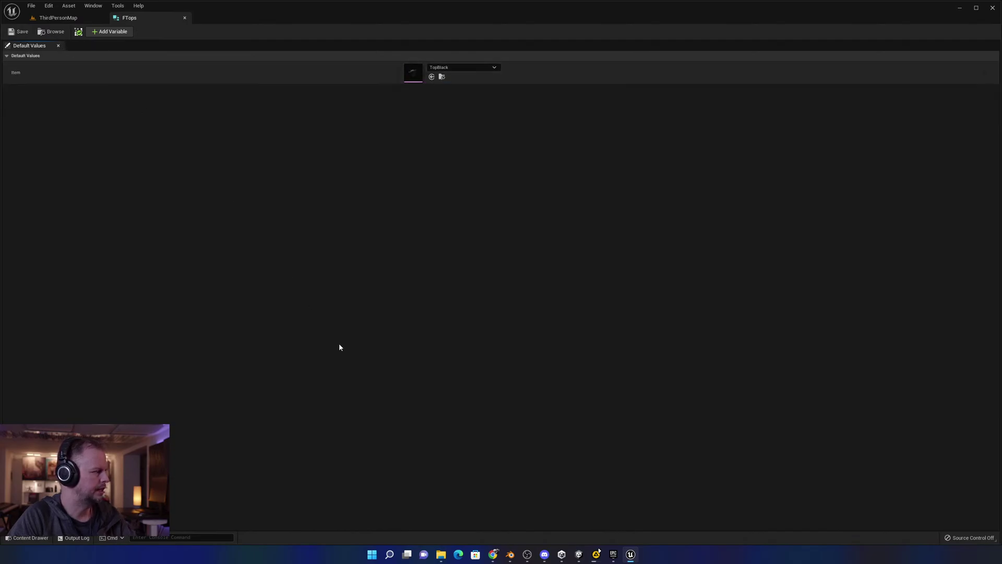
# Close the FTops structure and open the BP_Cowboy blueprint from the Cowboys folder.
pyautogui.click(185, 18)
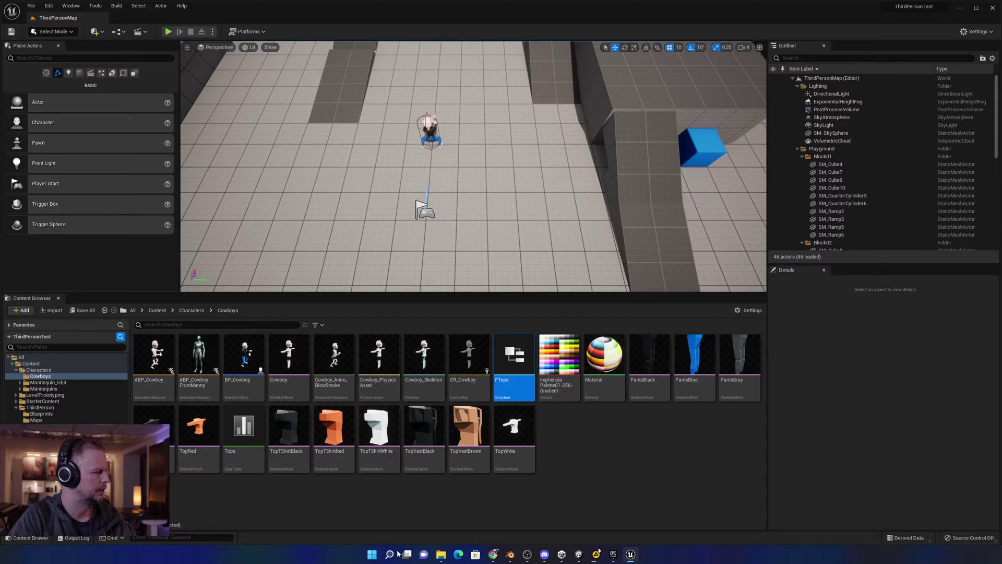
pyautogui.click(244, 428)
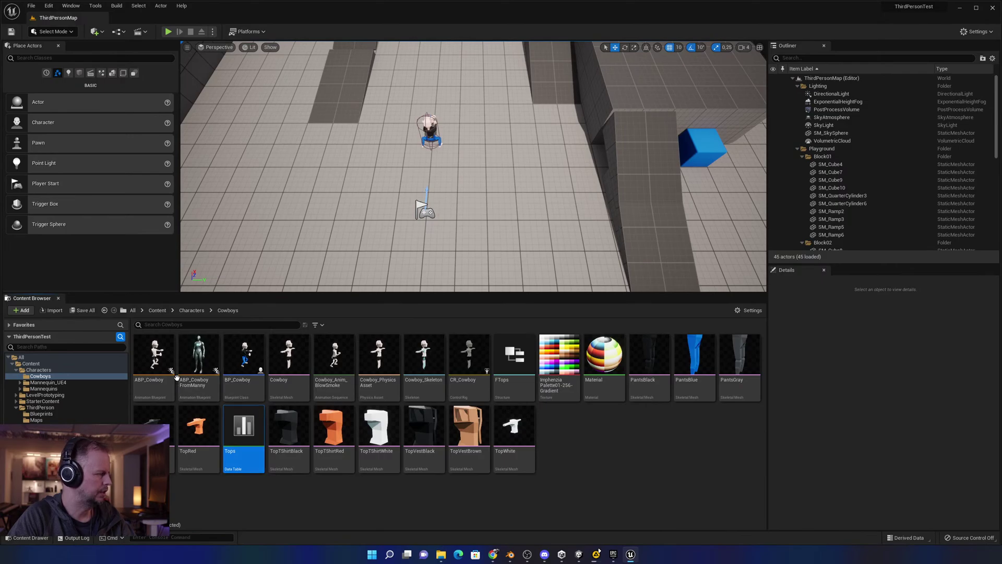
pyautogui.click(248, 363)
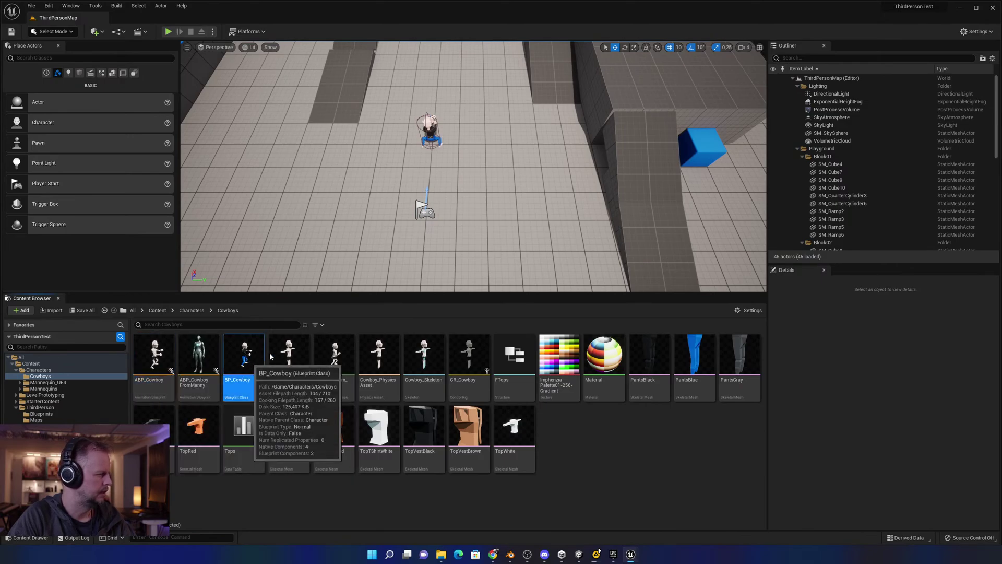
pyautogui.doubleClick(261, 357)
# Follow the timer logic in the Event Graph, nudging the Event BeginPlay and Get Data Table Row Names nodes slightly.
pyautogui.moveTo(542, 319); pyautogui.dragTo(561, 155, button='right')
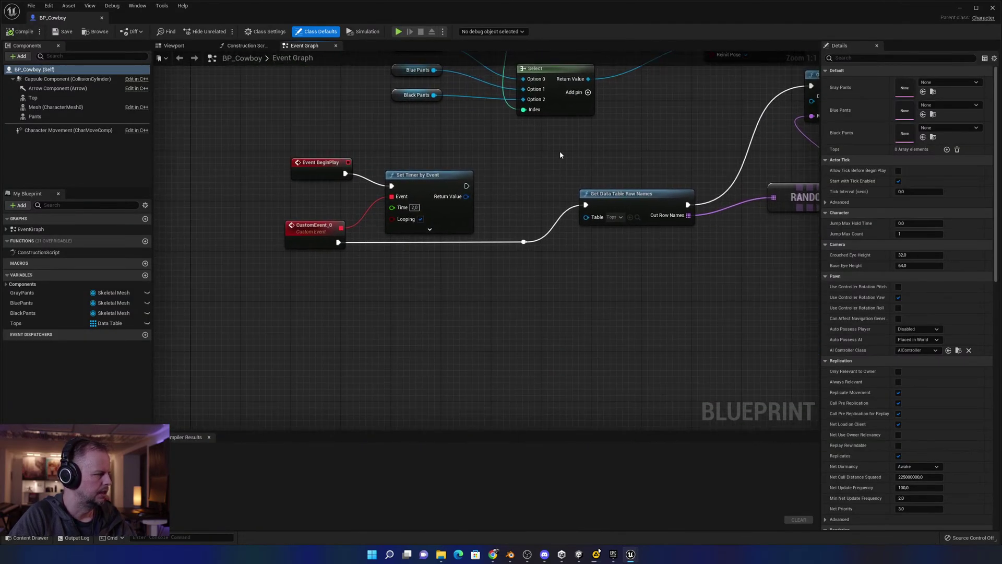
pyautogui.moveTo(323, 163); pyautogui.dragTo(312, 150)
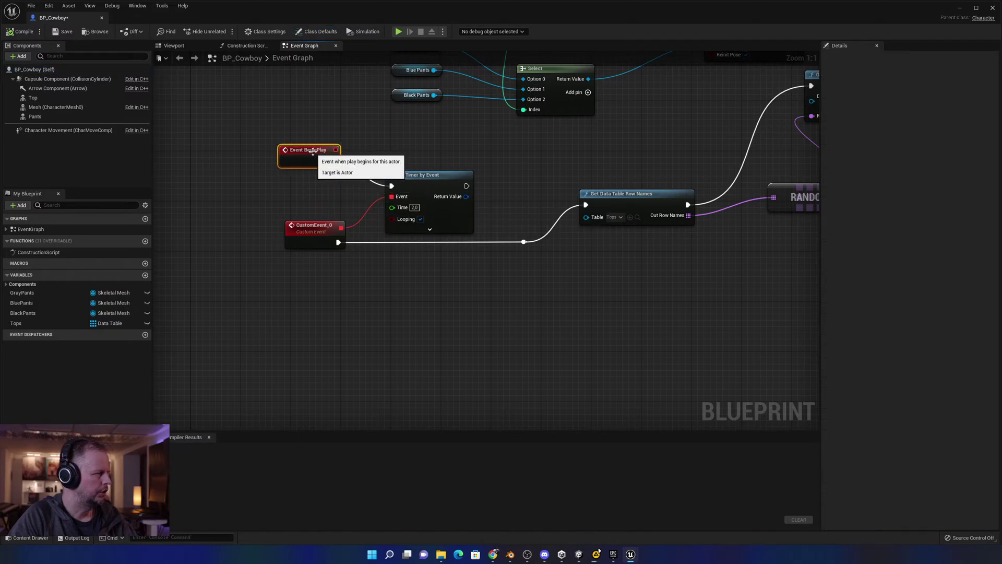
pyautogui.click(415, 183)
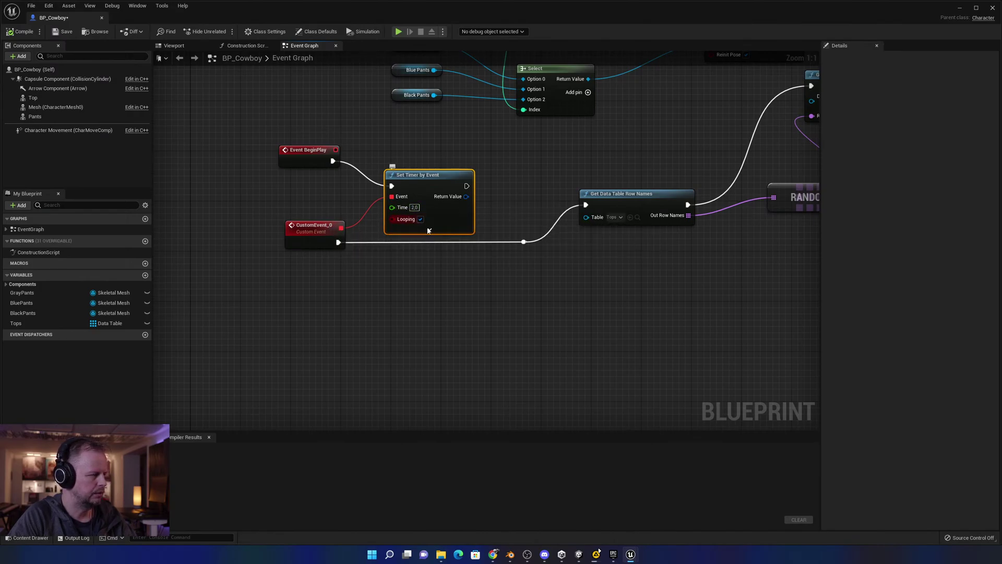
pyautogui.moveTo(577, 276); pyautogui.dragTo(342, 340, button='right')
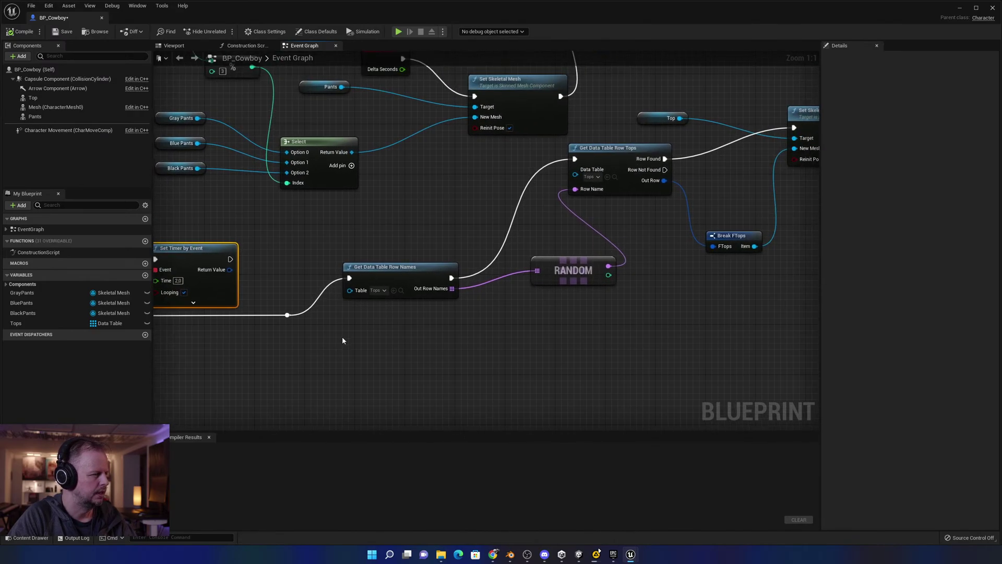
pyautogui.click(389, 279)
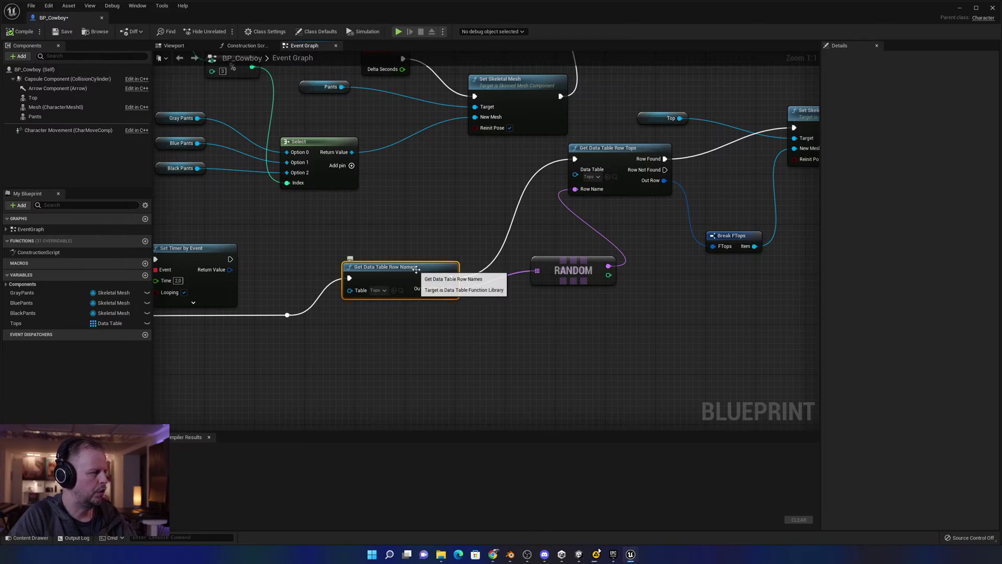
pyautogui.moveTo(413, 265); pyautogui.dragTo(414, 268)
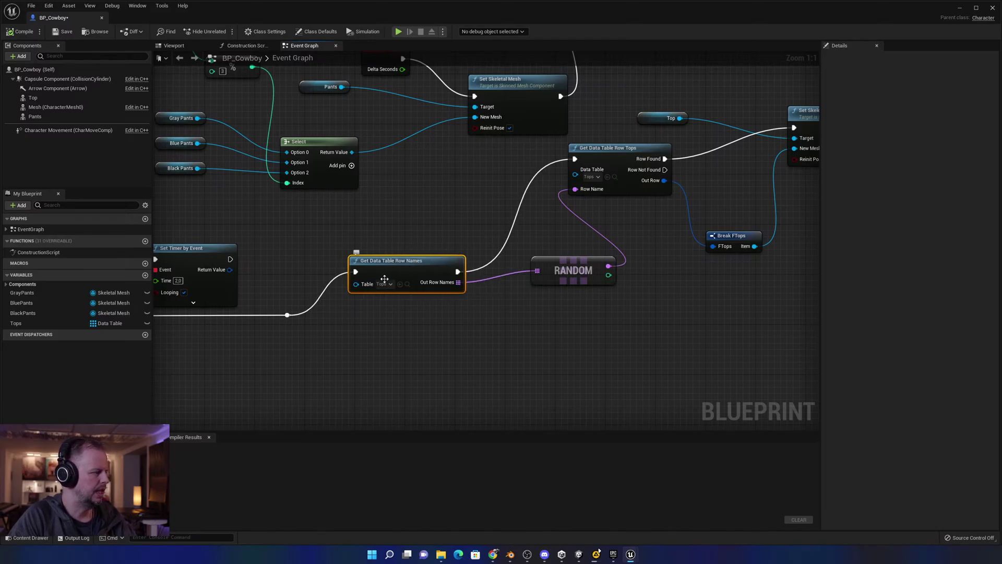
pyautogui.moveTo(525, 315); pyautogui.dragTo(451, 344, button='right')
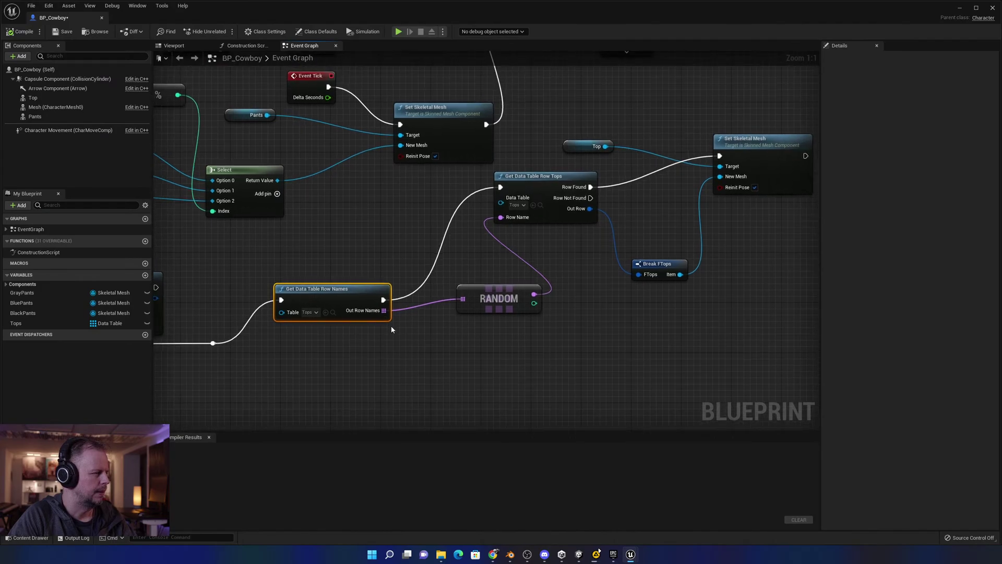
# Search the available blueprint actions for "data tab", dismiss the list, and move the RANDOM node closer to Get Data Table Row Names.
pyautogui.click(546, 187)
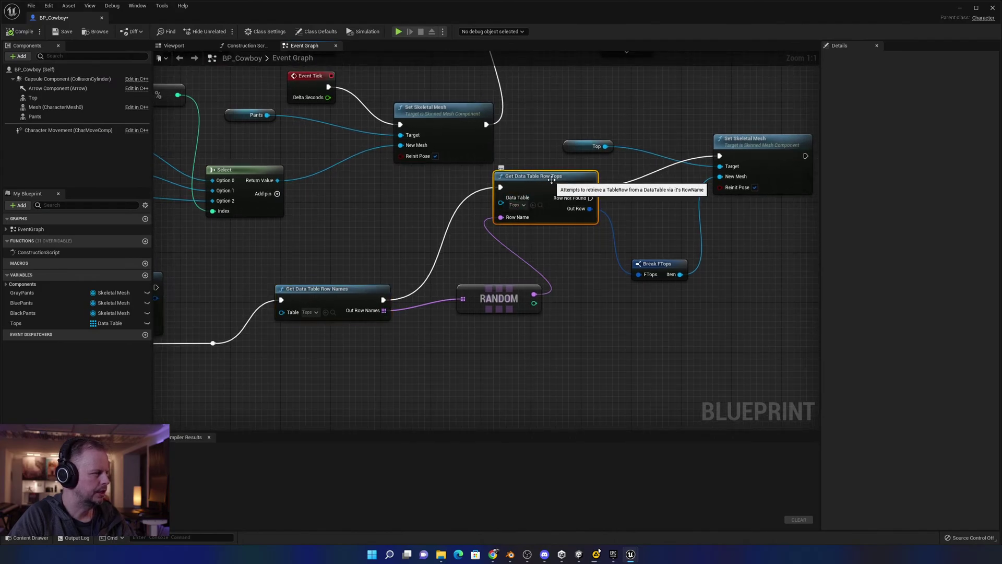
pyautogui.rightClick(566, 303)
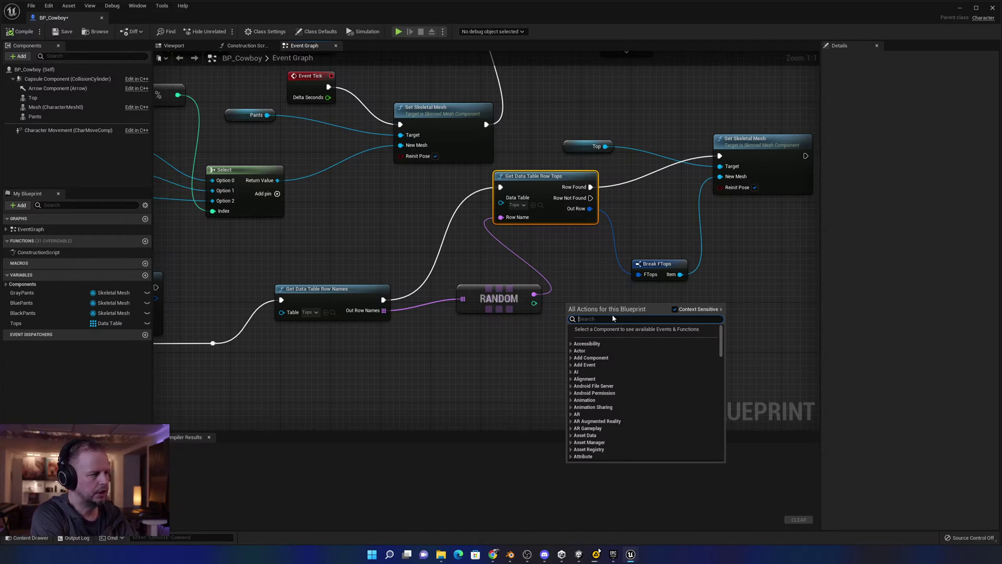
pyautogui.write('data')
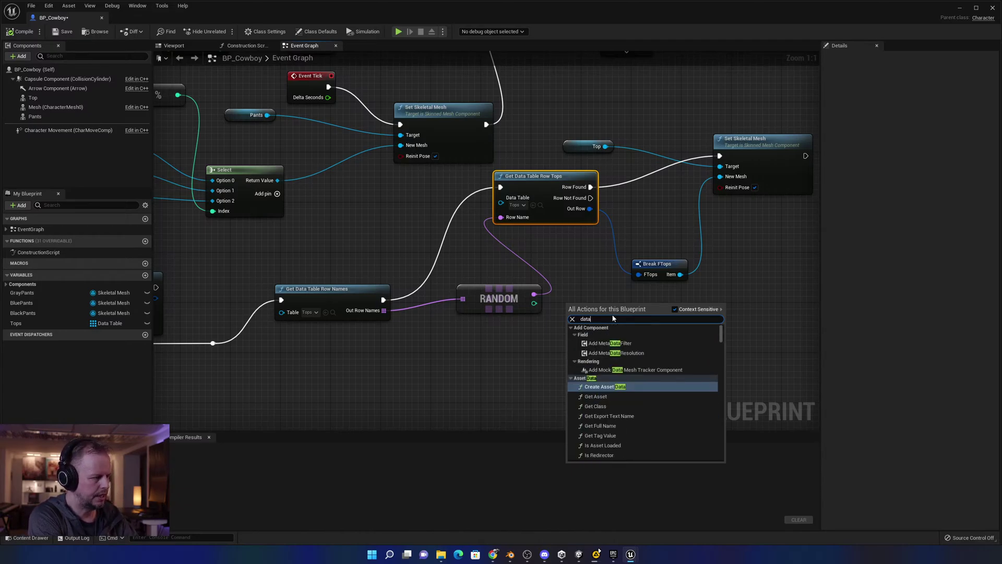
pyautogui.write(' tab')
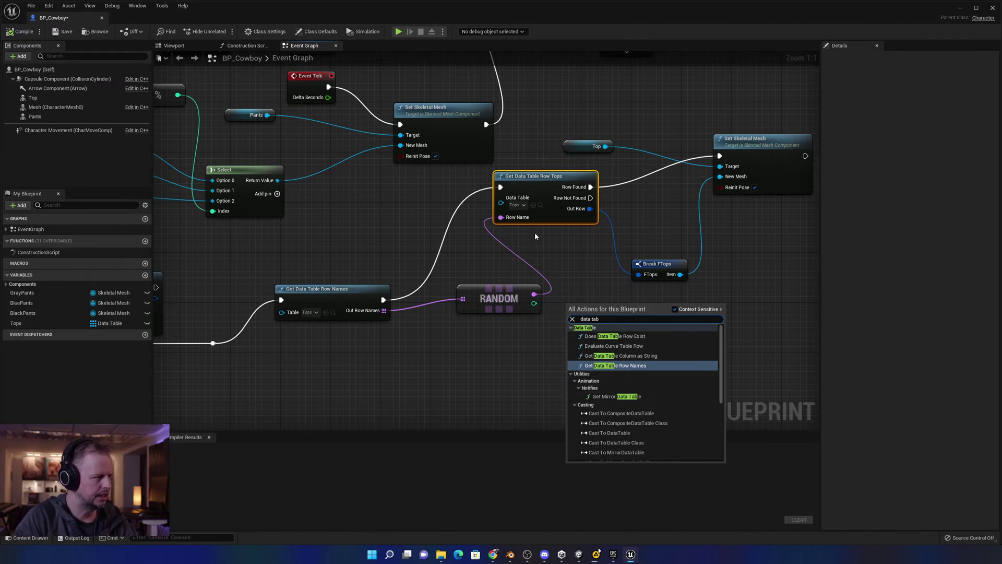
pyautogui.click(447, 287)
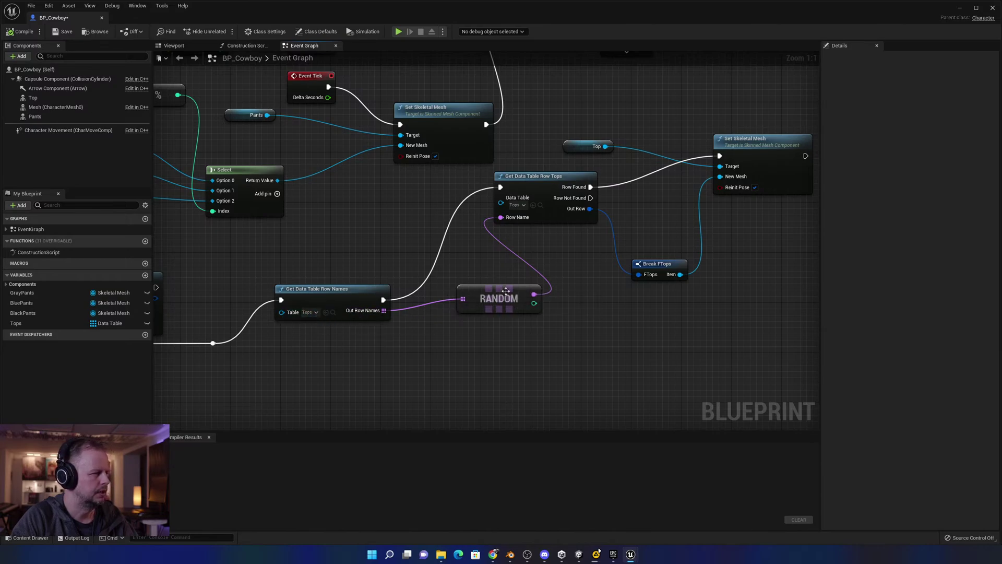
pyautogui.moveTo(506, 291); pyautogui.dragTo(468, 316)
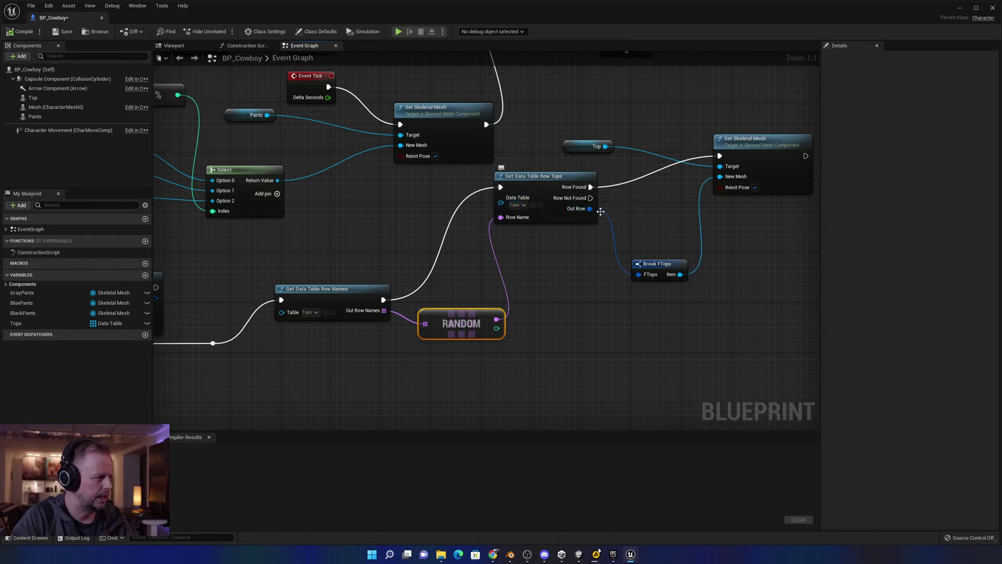
# Add a second Break FTops node from the Out Row output of Get Data Table Row Tops, and delete it.
pyautogui.click(662, 267)
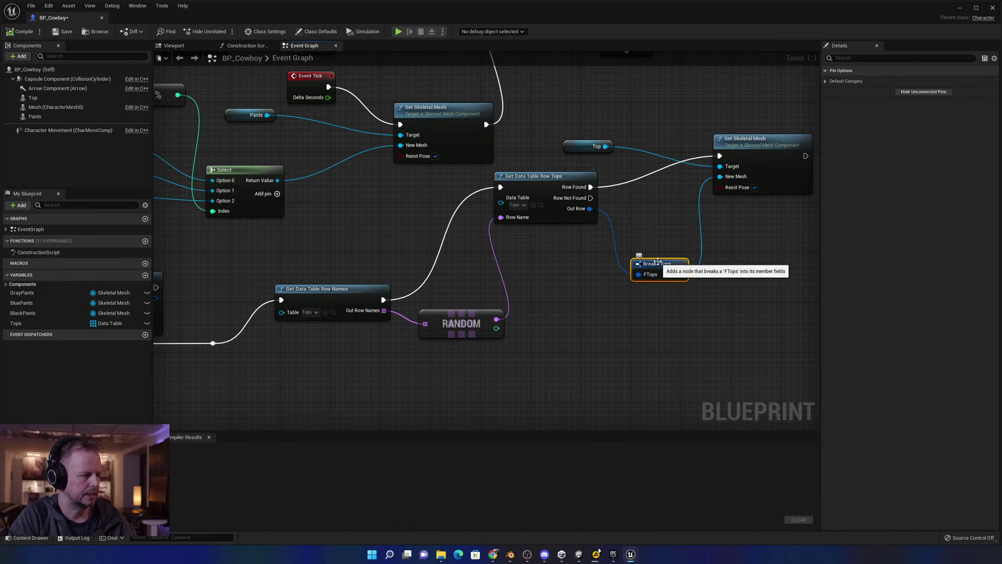
pyautogui.keyDown('ctrl'); pyautogui.moveTo(647, 278); pyautogui.dragTo(631, 315); pyautogui.keyUp('ctrl')
pyautogui.write('bre')
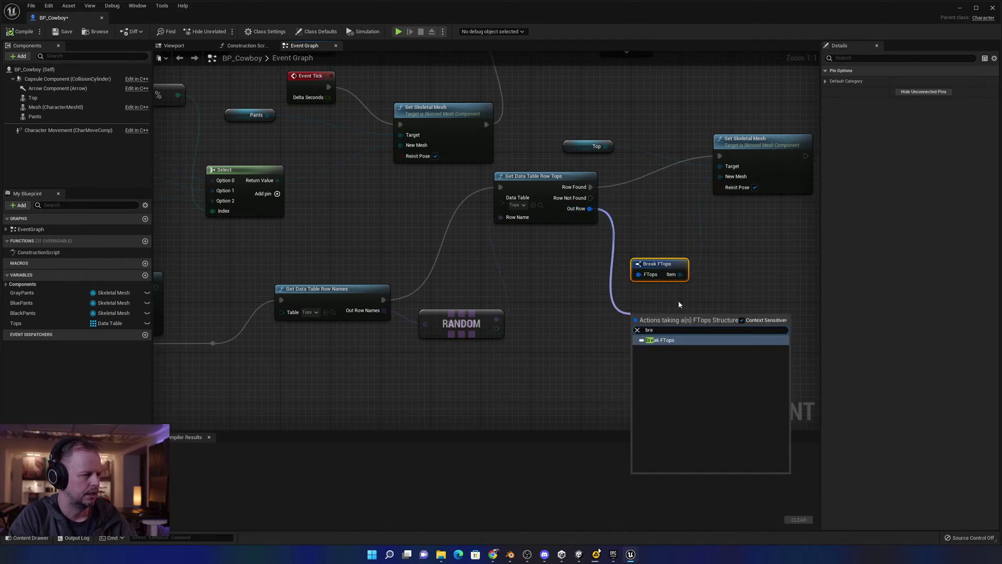
pyautogui.click(678, 303)
pyautogui.keyDown('ctrl'); pyautogui.moveTo(590, 209); pyautogui.dragTo(645, 328); pyautogui.keyUp('ctrl')
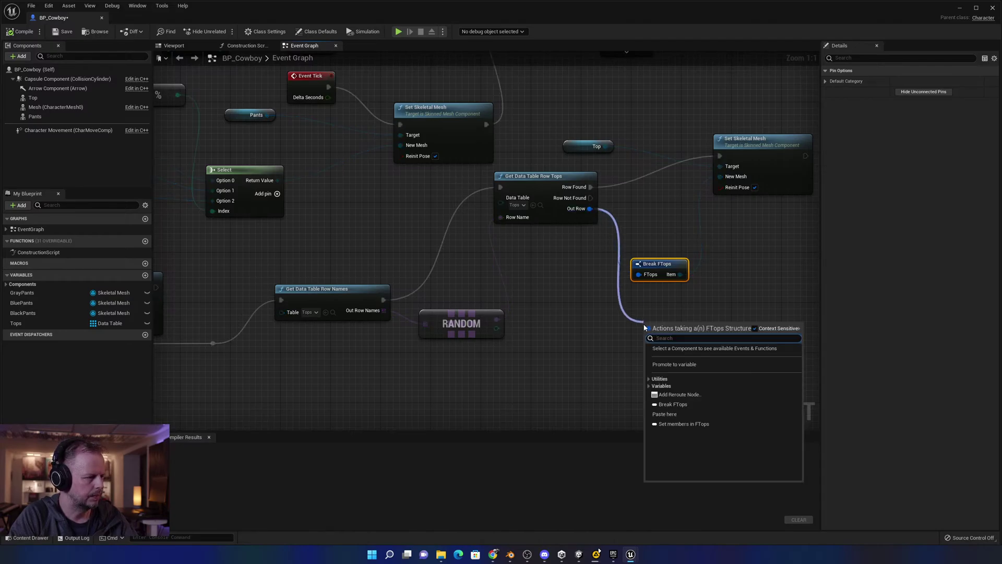
pyautogui.click(585, 296)
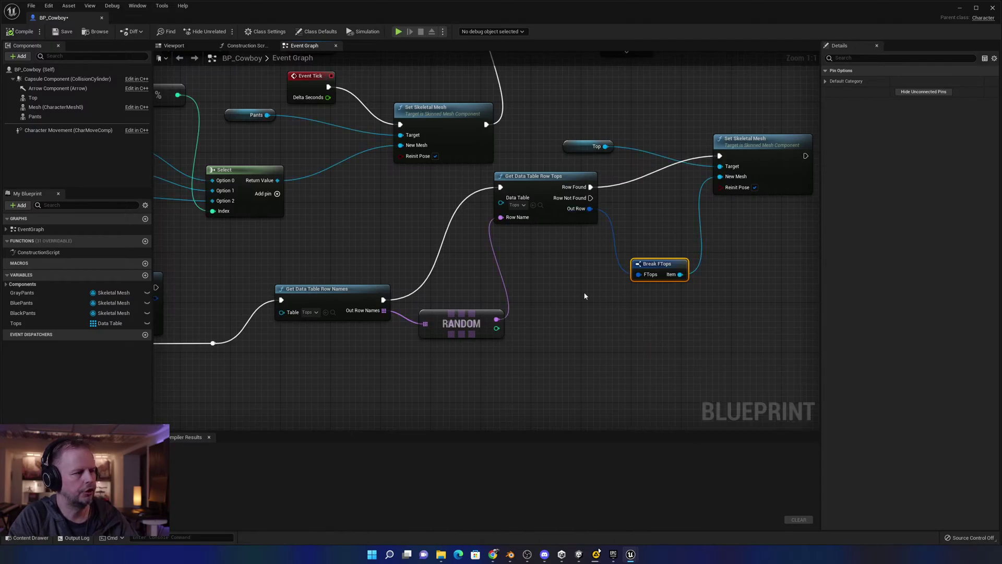
pyautogui.click(540, 257)
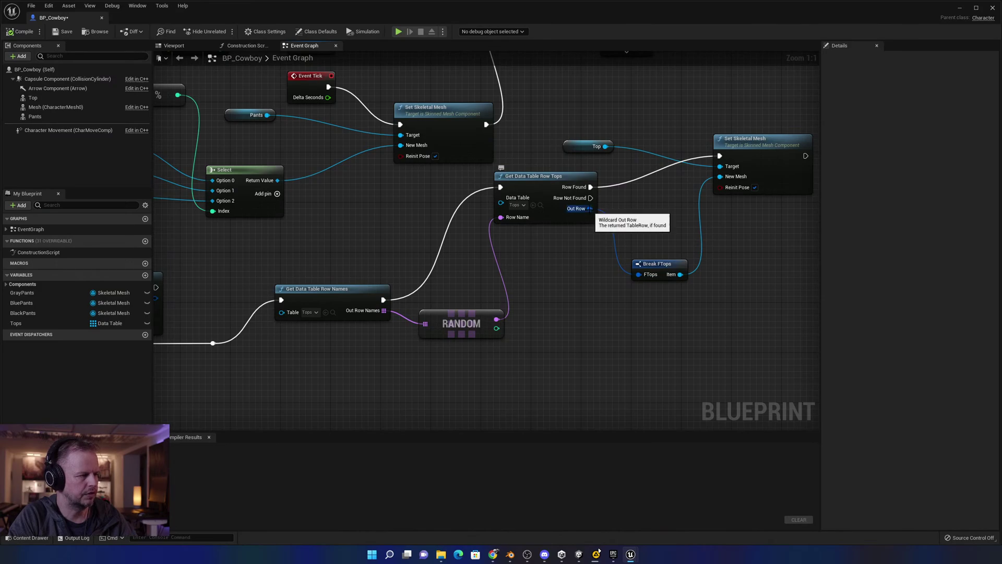
pyautogui.keyDown('ctrl'); pyautogui.moveTo(590, 209); pyautogui.dragTo(618, 317); pyautogui.keyUp('ctrl')
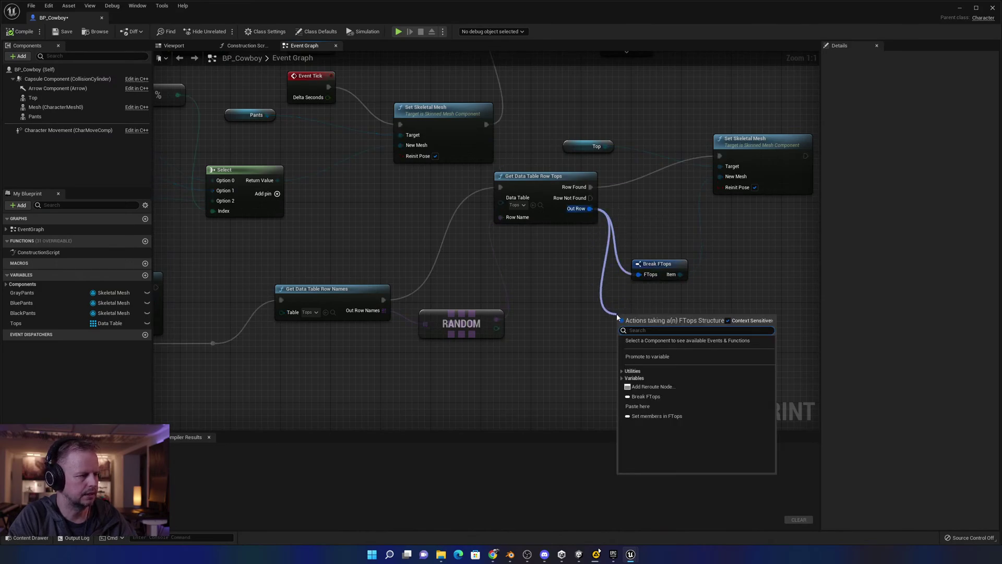
pyautogui.click(647, 396)
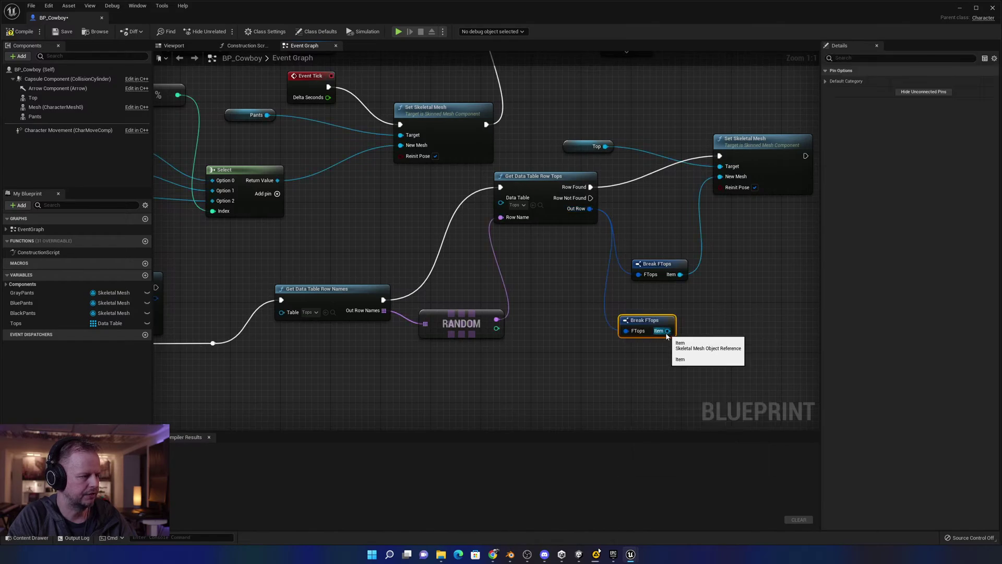
pyautogui.moveTo(664, 331); pyautogui.dragTo(663, 331)
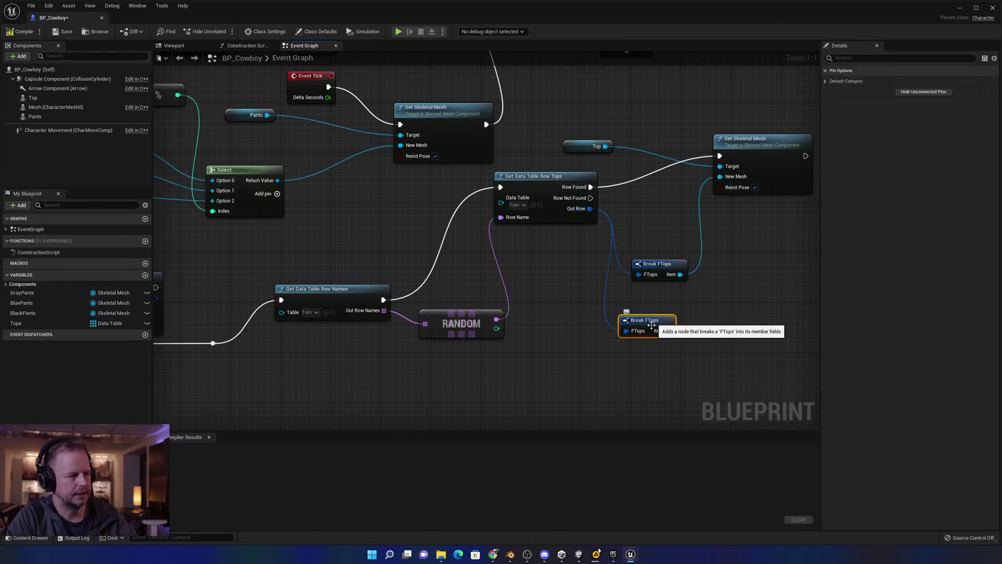
pyautogui.press('Delete')
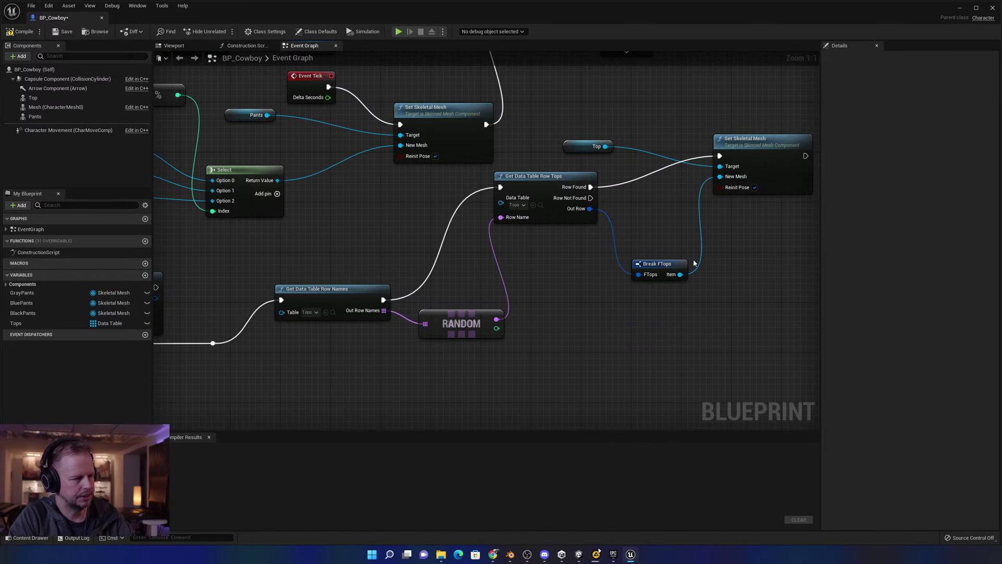
# Move the Top node above Break FTops, shift the pants Select node slightly up, and save the blueprint.
pyautogui.click(598, 146)
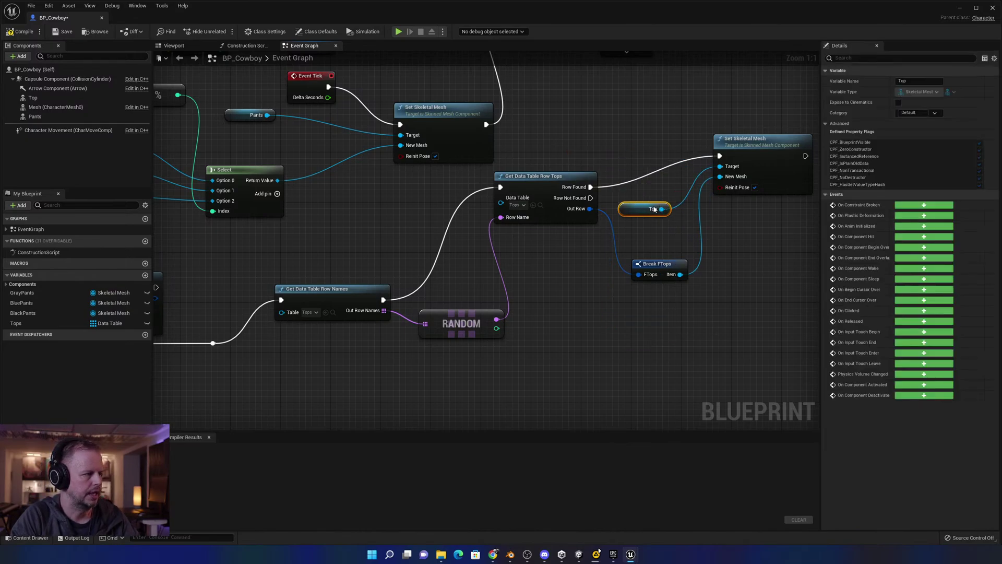
pyautogui.moveTo(248, 202); pyautogui.dragTo(461, 341, button='right')
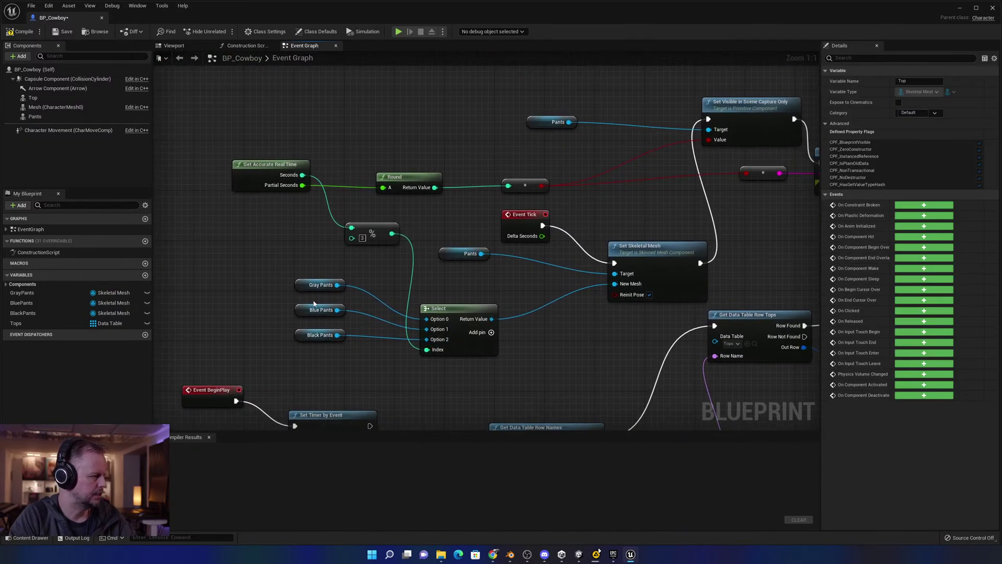
pyautogui.moveTo(281, 269); pyautogui.dragTo(388, 354)
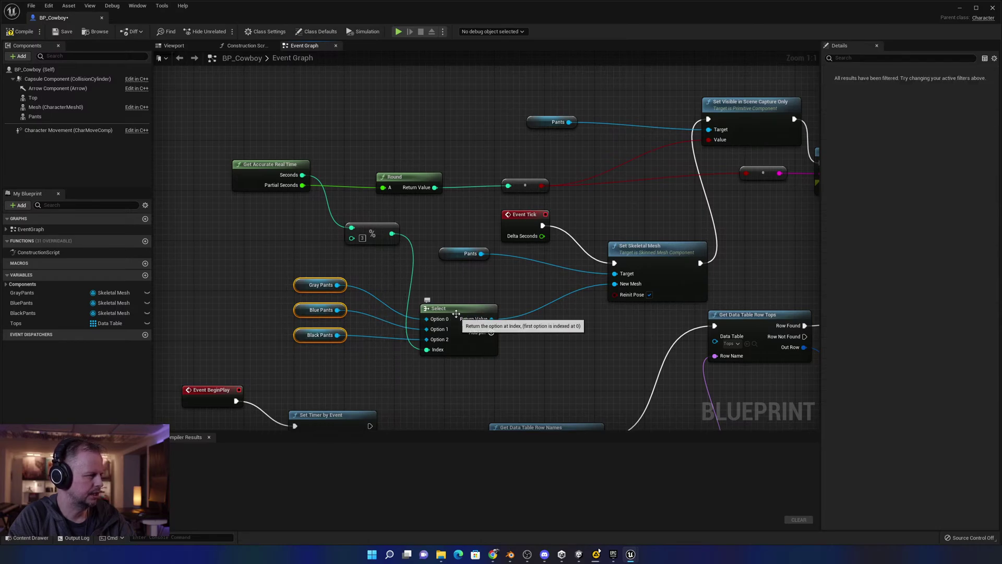
pyautogui.moveTo(457, 308); pyautogui.dragTo(463, 294)
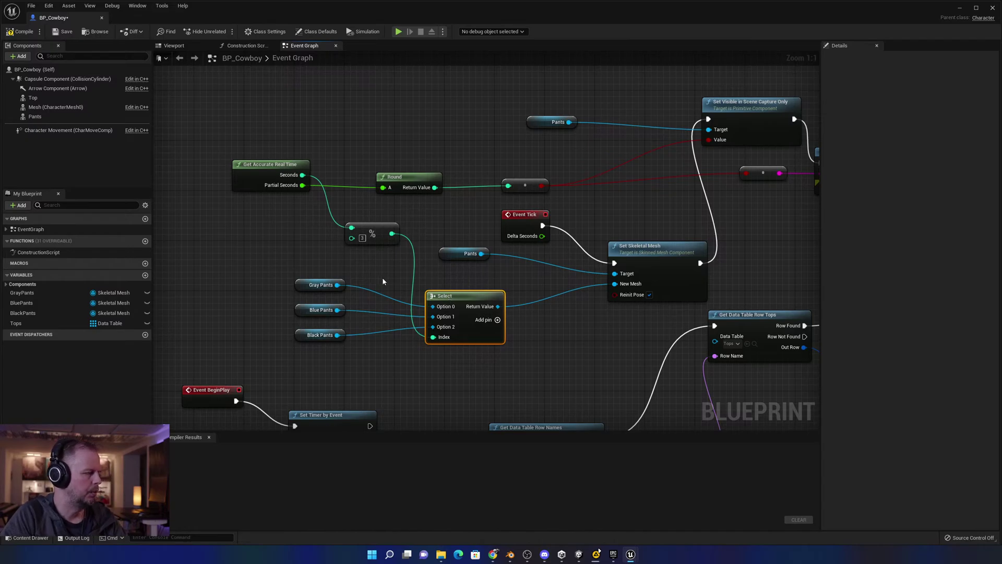
pyautogui.click(321, 240)
pyautogui.hotkey('ctrl', 's')
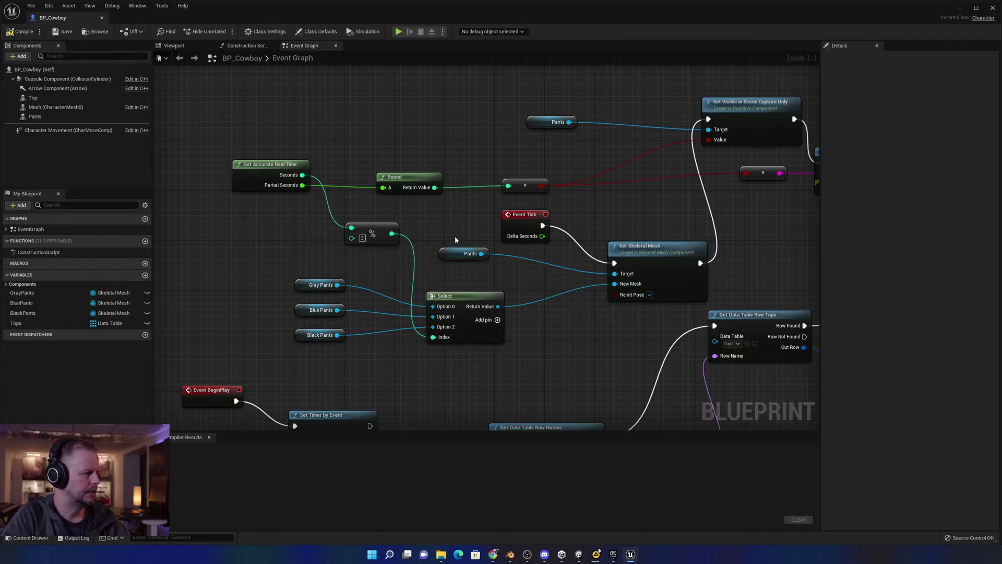
# Examine the pants-switching nodes from Get Accurate Real Time through the Select node.
pyautogui.scroll(2, 443, 224)
pyautogui.scroll(-2, 425, 218)
pyautogui.moveTo(212, 132); pyautogui.dragTo(539, 361)
pyautogui.click(301, 111)
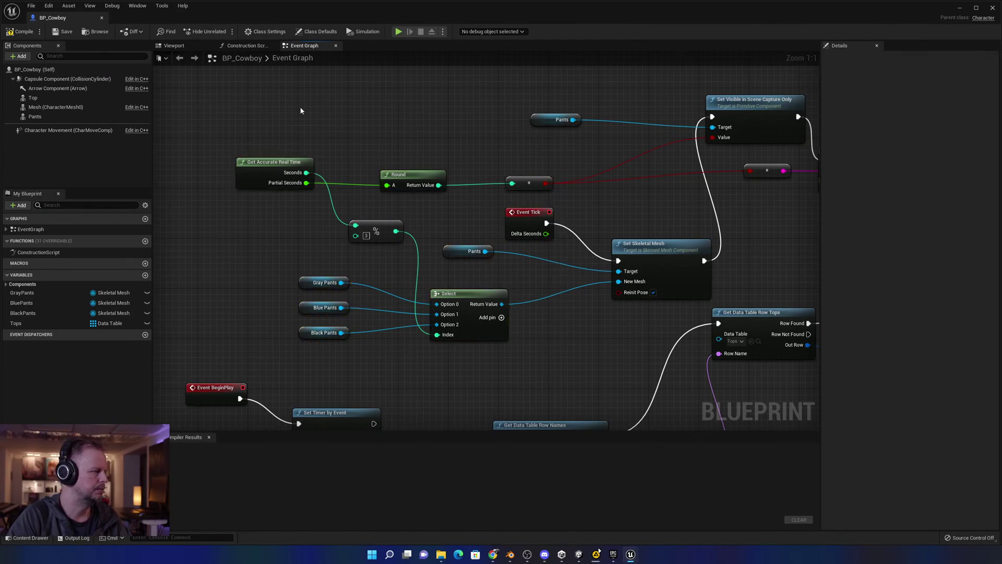
pyautogui.moveTo(219, 143); pyautogui.dragTo(602, 365)
pyautogui.click(337, 134)
pyautogui.moveTo(236, 139); pyautogui.dragTo(266, 142, button='right')
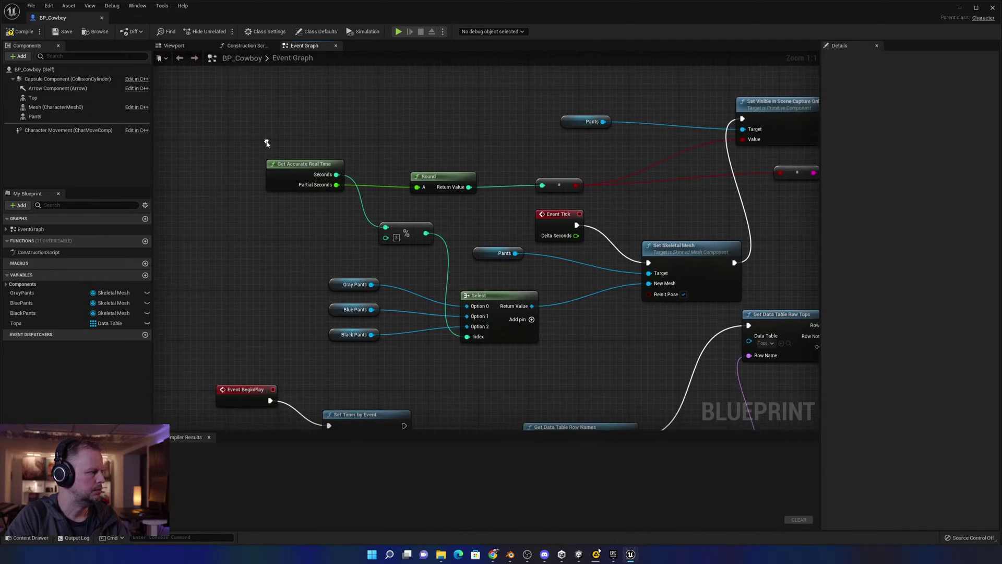
pyautogui.moveTo(252, 139); pyautogui.dragTo(612, 352)
pyautogui.click(227, 135)
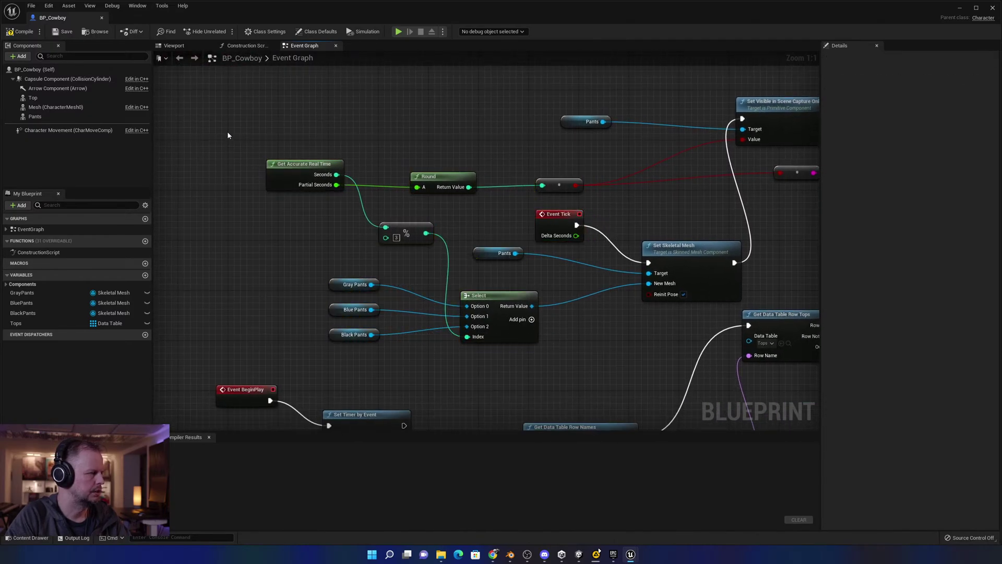
# Add a comment box around the Get Accurate Real Time node and move it slightly up with the node.
pyautogui.moveTo(226, 131); pyautogui.dragTo(352, 197)
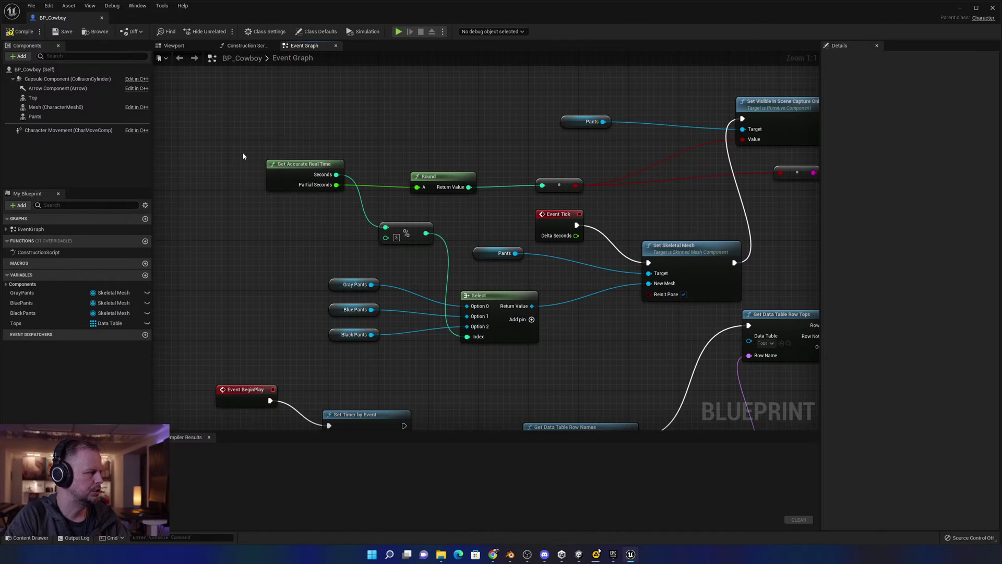
pyautogui.press('c')
pyautogui.click(251, 148)
pyautogui.moveTo(350, 161); pyautogui.dragTo(338, 142)
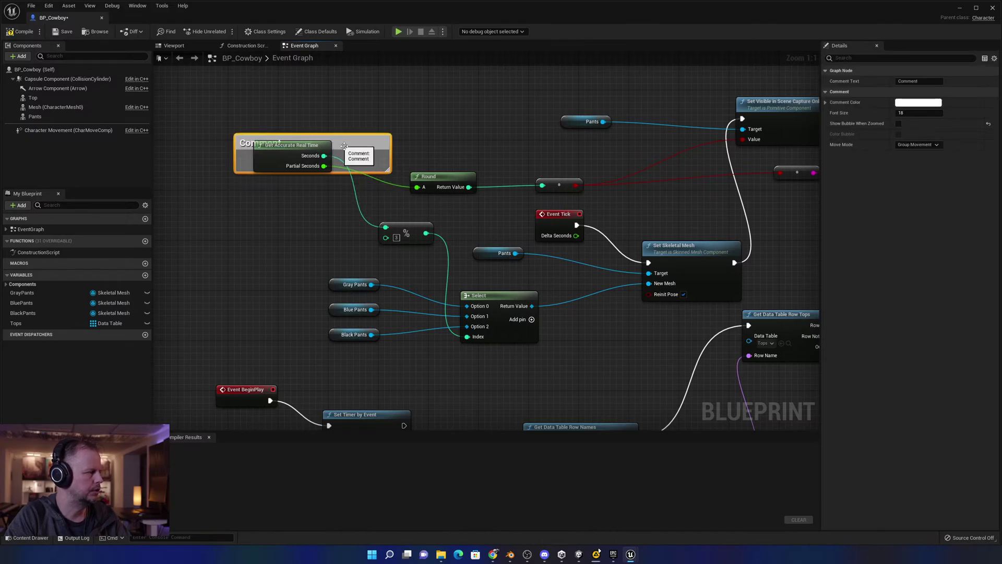
# Undo the last move of the comment box around Get Accurate Real Time, and delete the box.
pyautogui.hotkey('ctrl', 'z')
pyautogui.click(382, 169)
pyautogui.press('Delete')
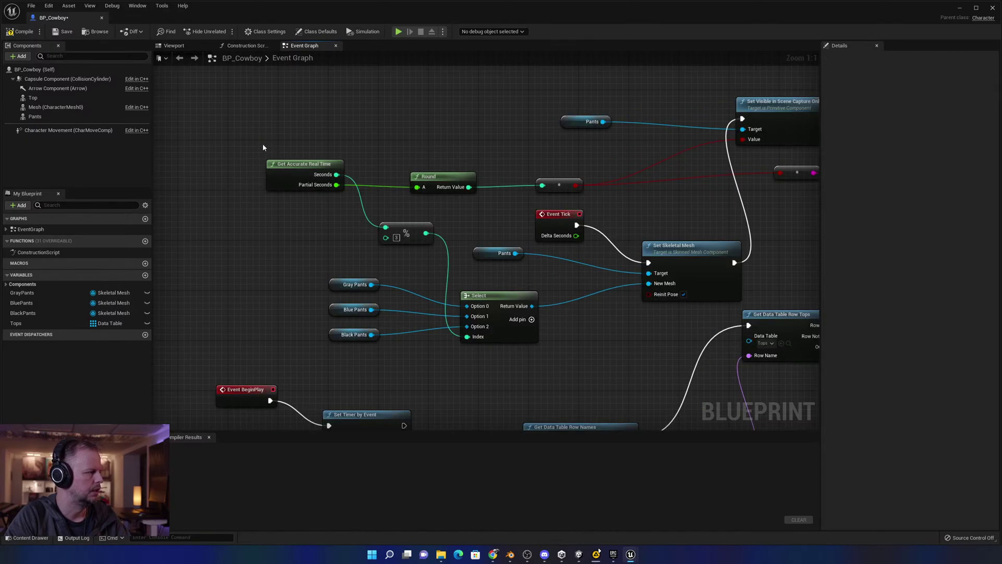
pyautogui.press('c')
pyautogui.click(377, 165)
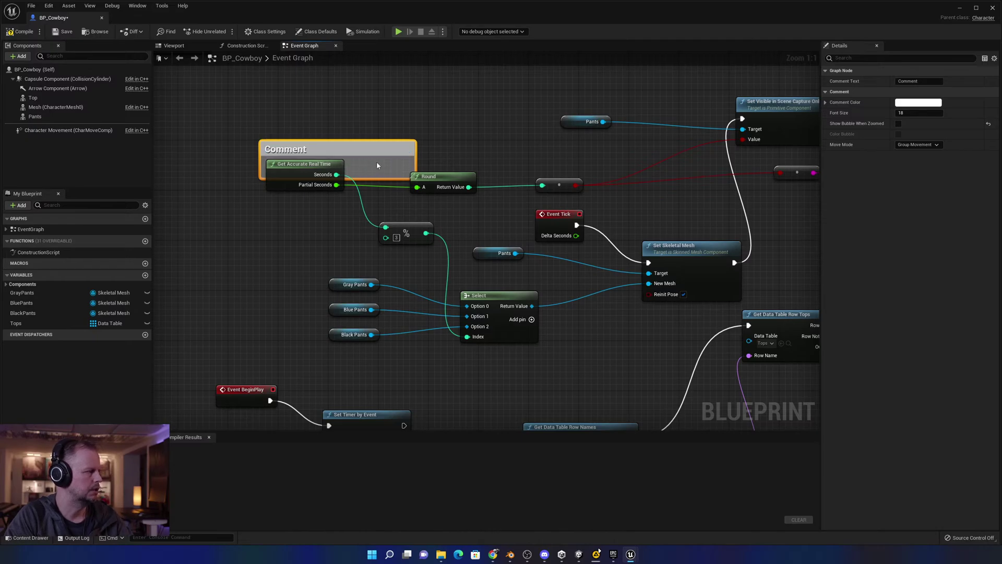
pyautogui.press('Delete')
# Add a comment box and enlarge it to enclose the pants-switching nodes from Get Accurate Real Time through Select and Event Tick.
pyautogui.moveTo(250, 129); pyautogui.dragTo(279, 139)
pyautogui.press('c')
pyautogui.moveTo(395, 165); pyautogui.dragTo(620, 351)
pyautogui.click(587, 304)
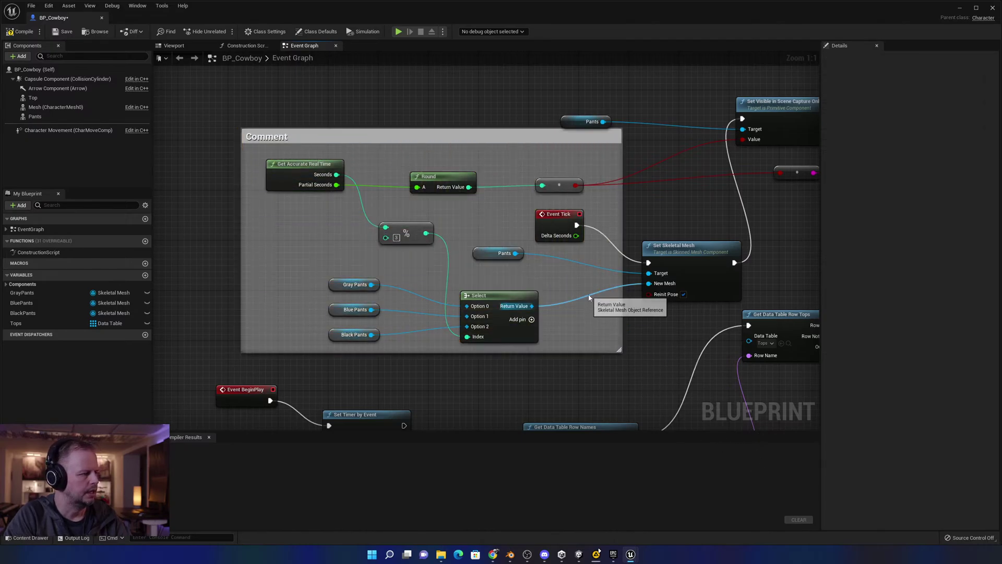
# Insert a reroute node on the wire from Select to New Mesh, level it with Select's output, and shift the Pants node beside it slightly.
pyautogui.doubleClick(587, 294)
pyautogui.moveTo(594, 294); pyautogui.dragTo(607, 315)
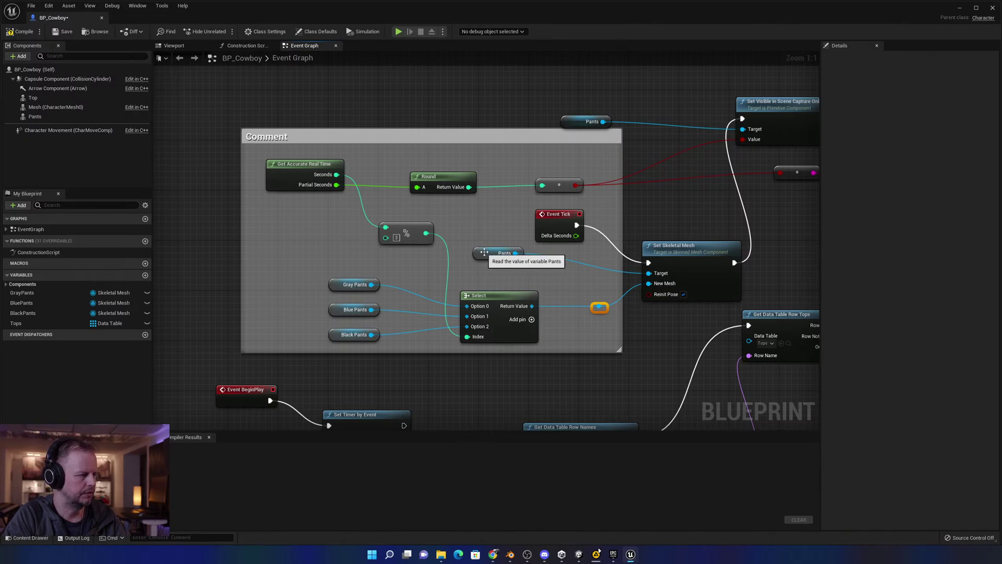
pyautogui.moveTo(505, 259); pyautogui.dragTo(524, 266)
# Delete the comment box surrounding the pants-switching nodes.
pyautogui.click(330, 139)
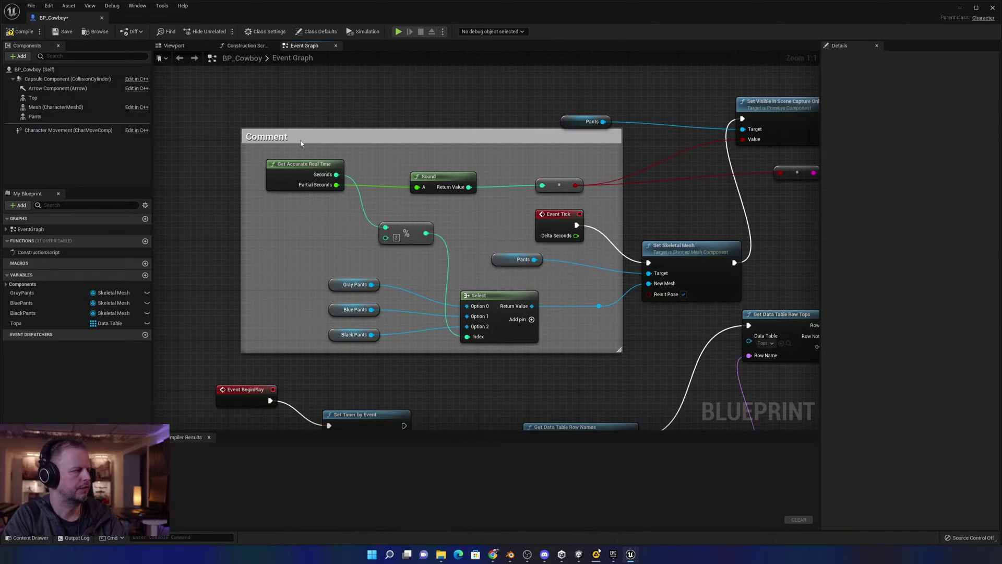
pyautogui.press('Delete')
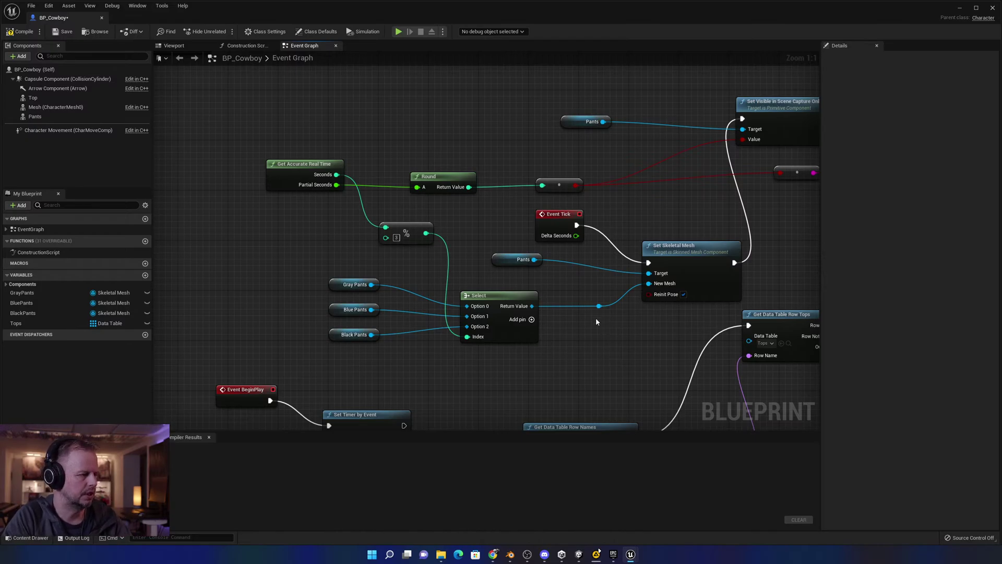
# Move the Set Skeletal Mesh node for the pants slightly up to tidy its incoming wires.
pyautogui.scroll(-4, 600, 324)
pyautogui.scroll(2, 602, 324)
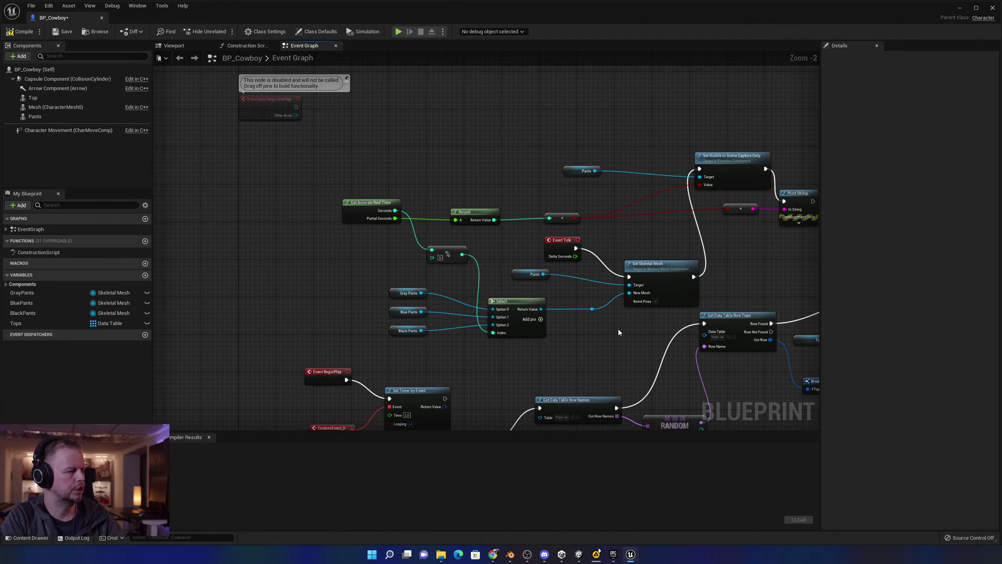
pyautogui.moveTo(636, 343); pyautogui.dragTo(533, 311, button='right')
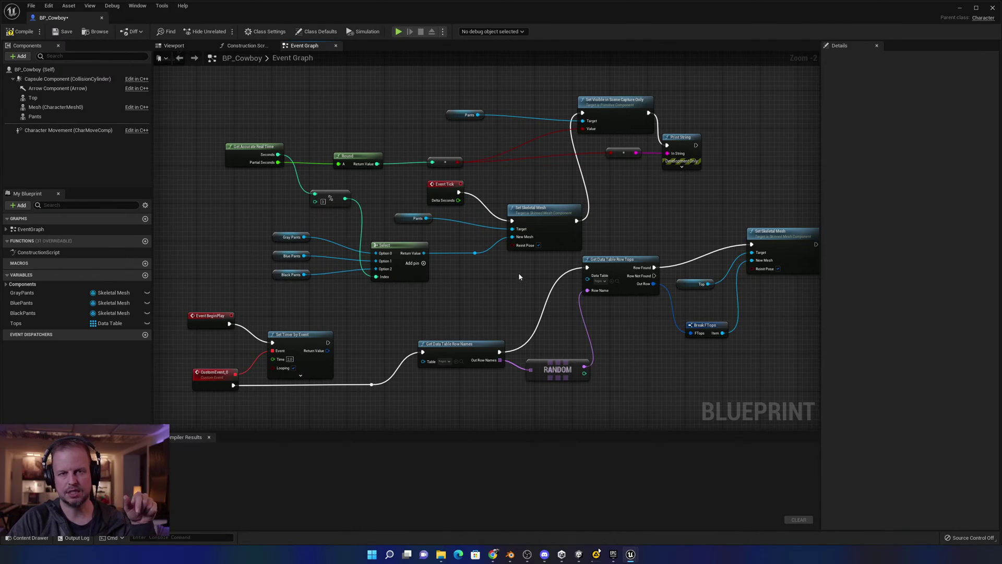
pyautogui.moveTo(548, 214); pyautogui.dragTo(548, 205)
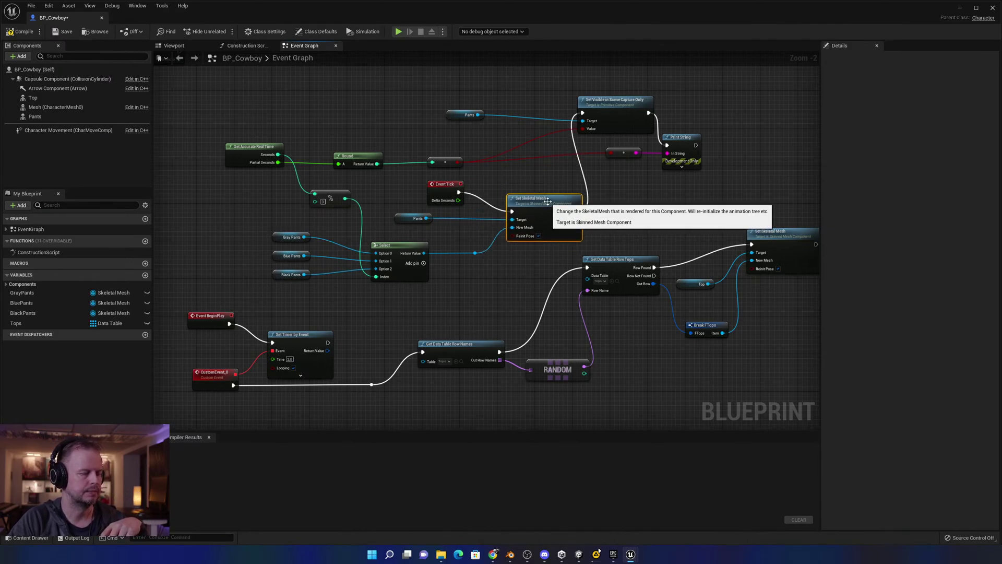
pyautogui.click(475, 254)
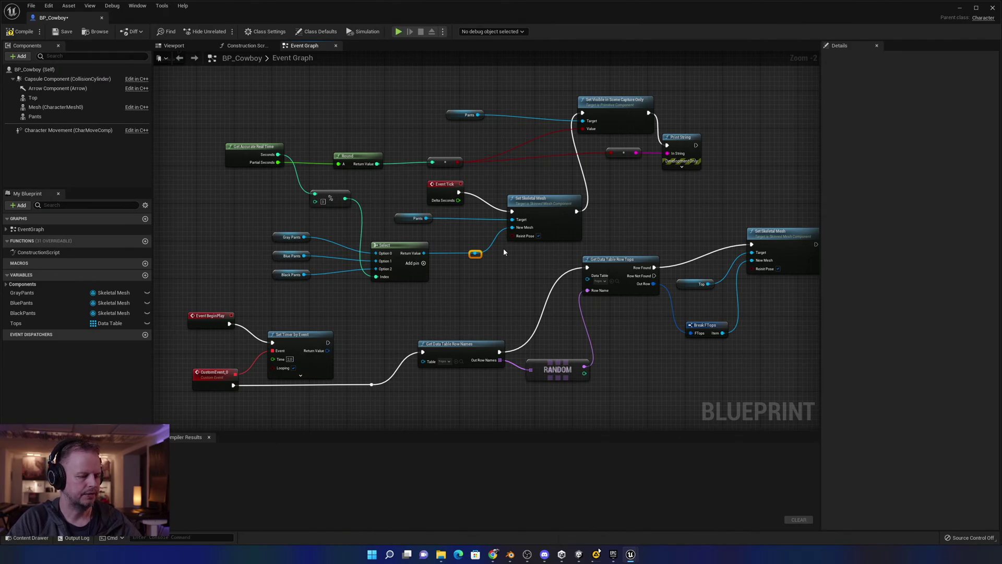
pyautogui.rightClick(475, 290)
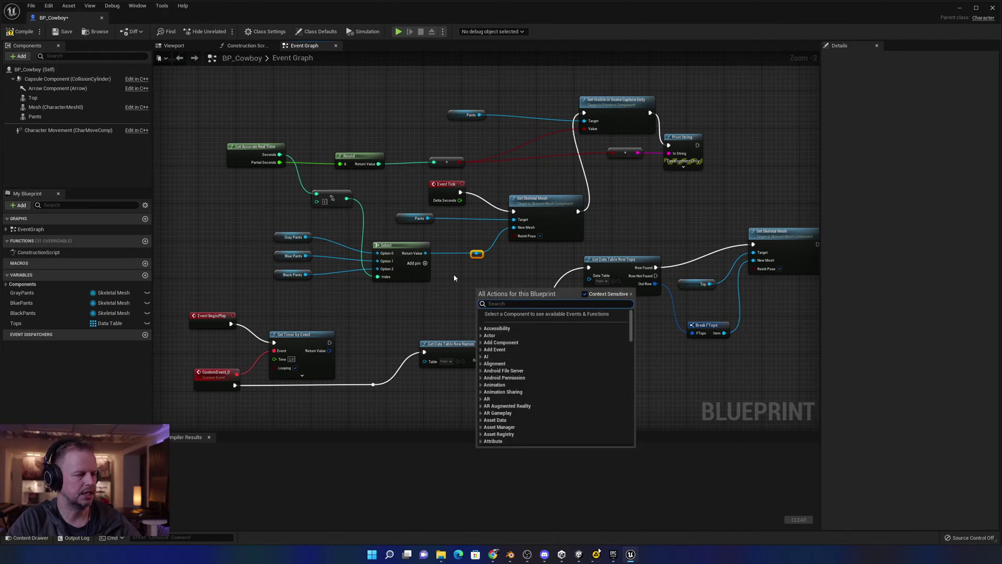
pyautogui.click(477, 319)
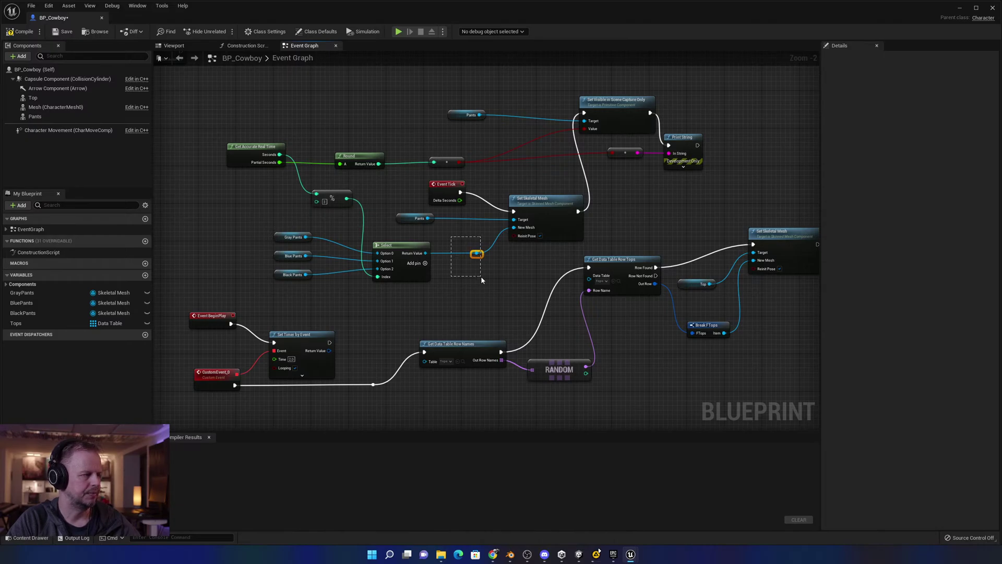
pyautogui.moveTo(482, 280); pyautogui.dragTo(489, 281)
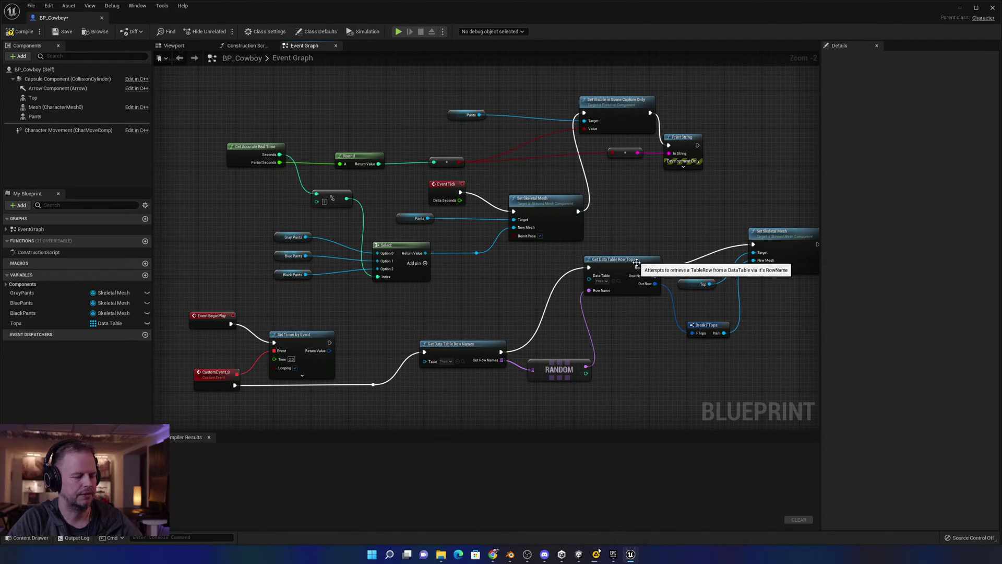
# Move Get Data Table Row Tops, Top, Break FTops and their Set Skeletal Mesh node together slightly down and left, closer to the Random node.
pyautogui.moveTo(646, 223); pyautogui.dragTo(790, 334)
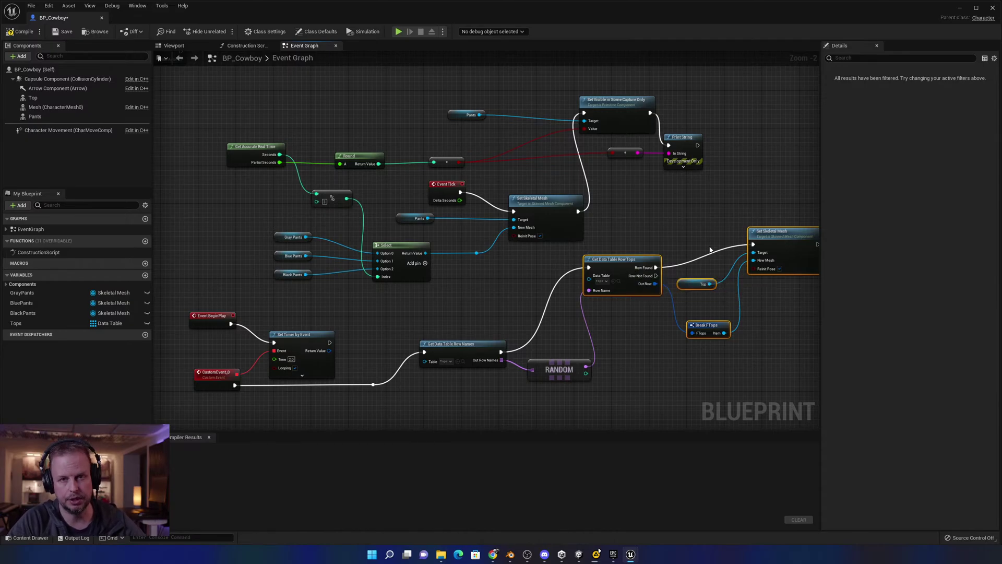
pyautogui.click(667, 223)
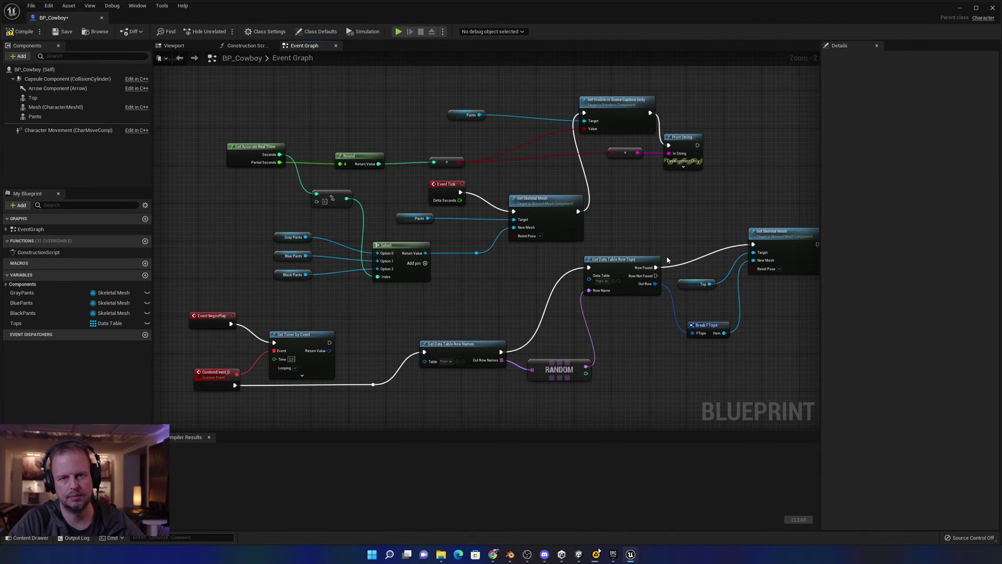
pyautogui.moveTo(629, 239); pyautogui.dragTo(798, 344)
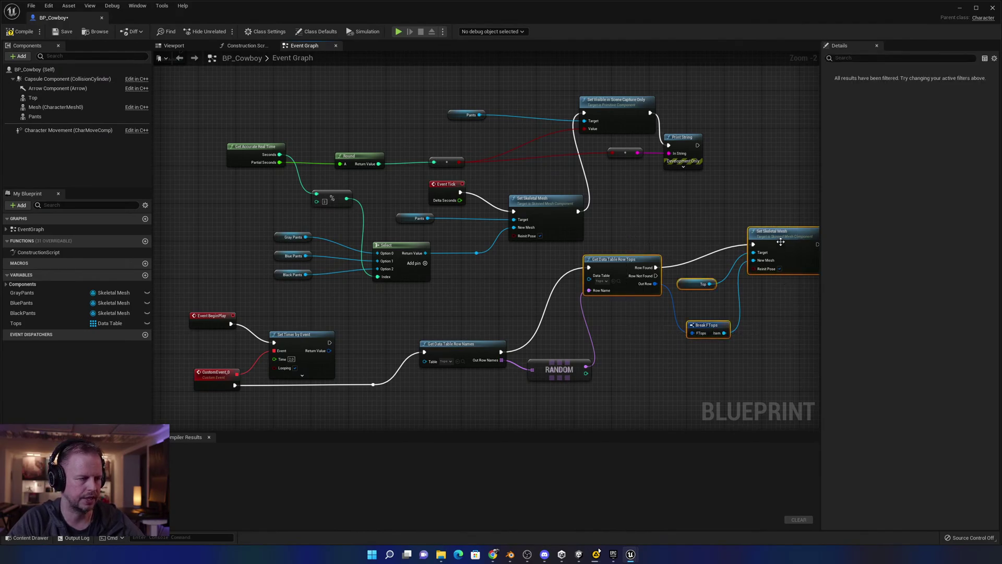
pyautogui.moveTo(786, 256); pyautogui.dragTo(771, 276)
pyautogui.click(675, 220)
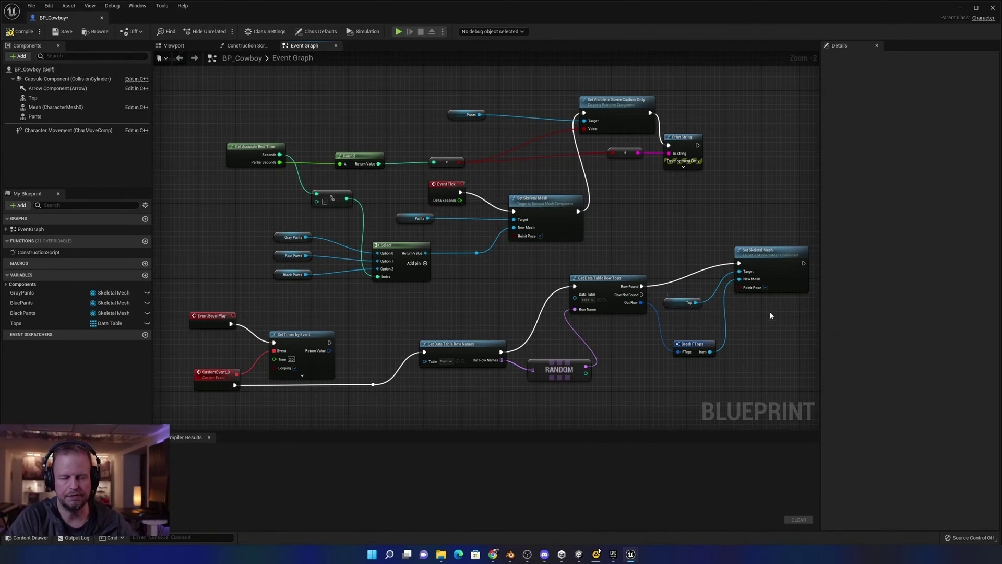
# Compile the BP_Cowboy blueprint and close its editor.
pyautogui.click(21, 31)
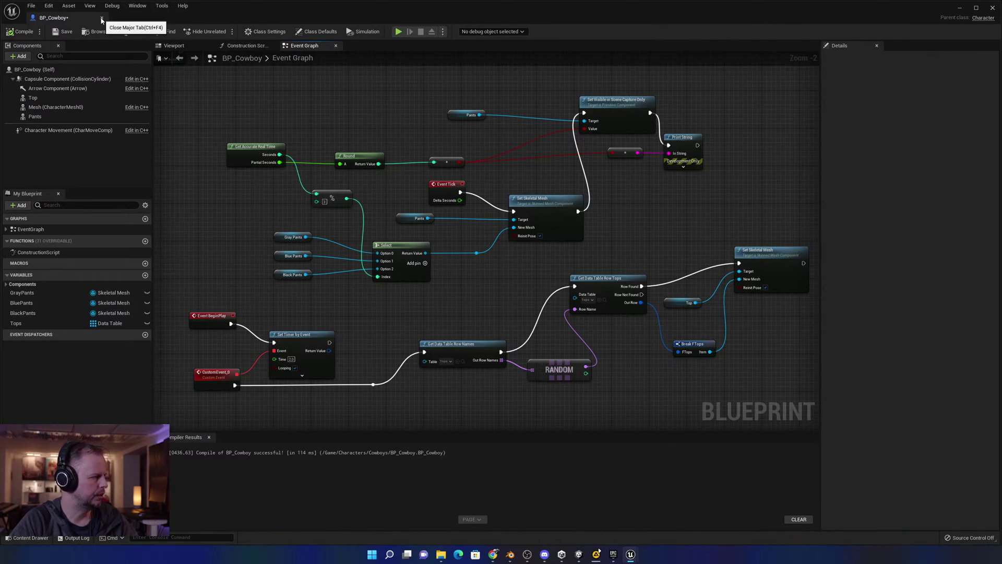
pyautogui.click(101, 18)
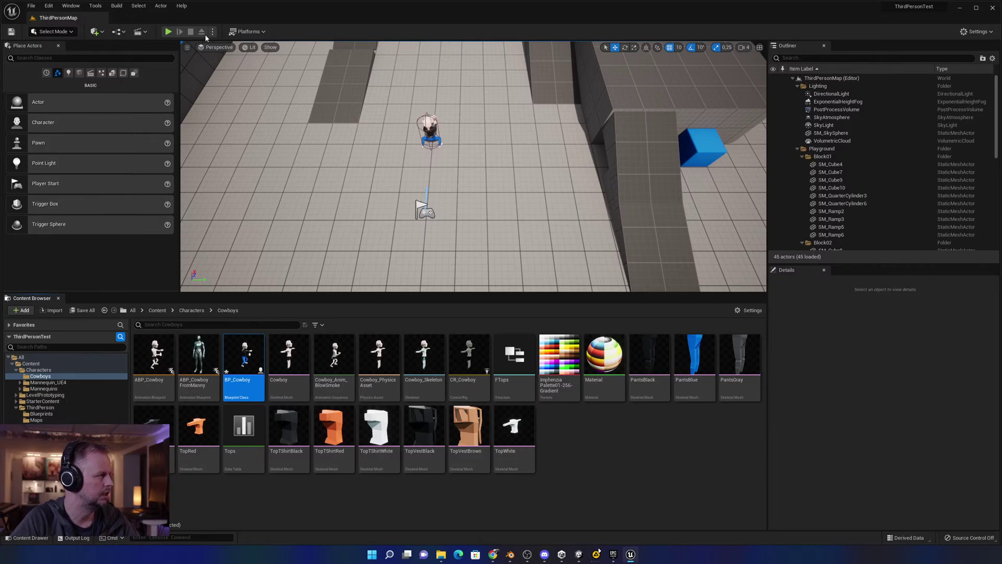
# Play-test the level, running and jumping the character around to check the clothing swaps, and end the play session.
pyautogui.click(168, 31)
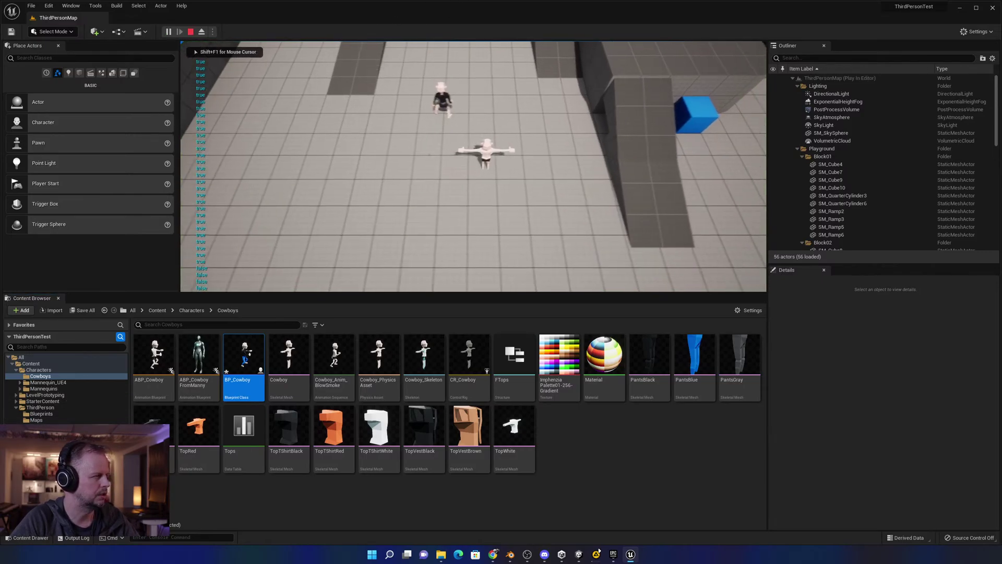
pyautogui.press('w')
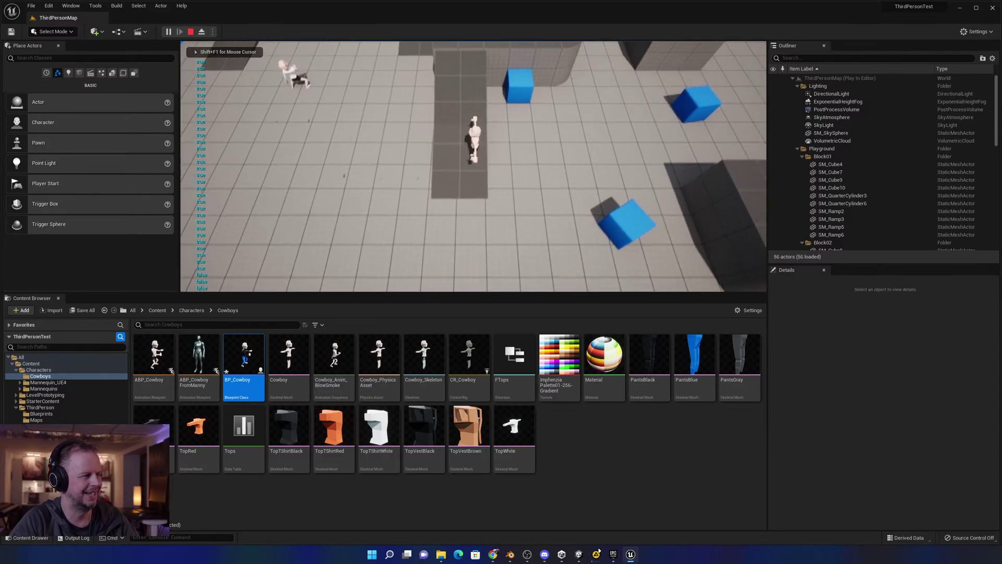
pyautogui.press('w')
pyautogui.press('space')
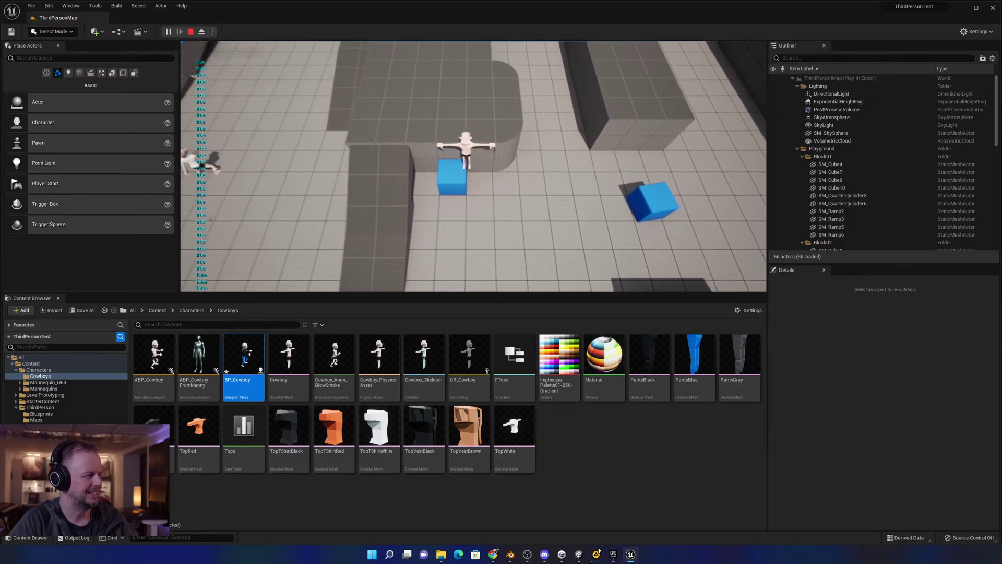
pyautogui.press('a')
pyautogui.press('space')
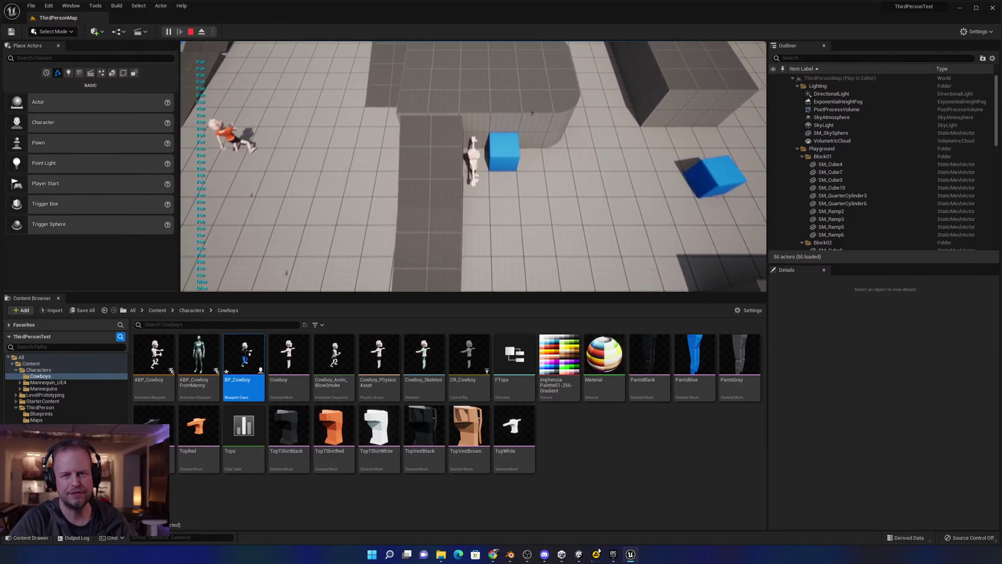
pyautogui.press('s')
pyautogui.press('space')
pyautogui.press('a')
pyautogui.press('w')
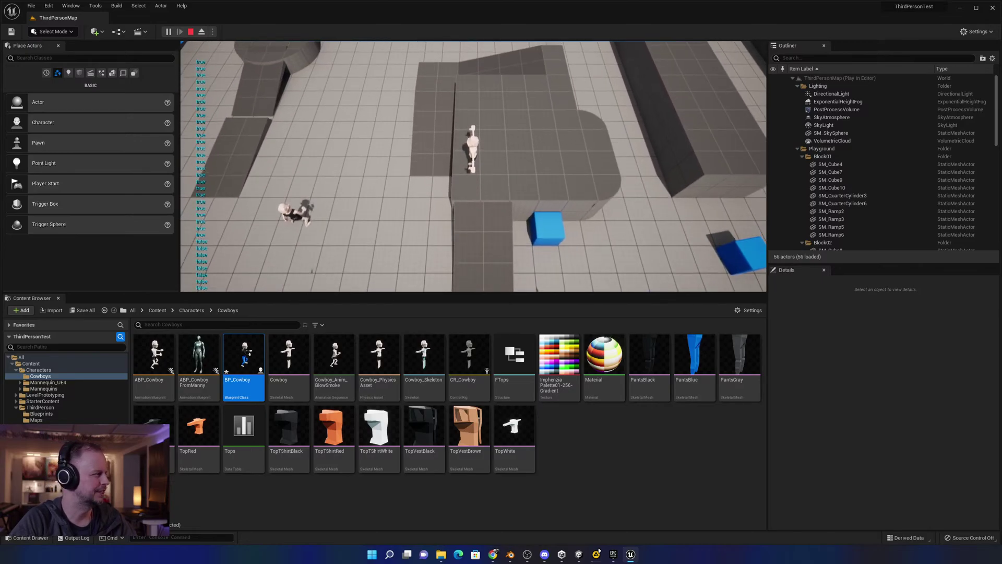
pyautogui.press('Escape')
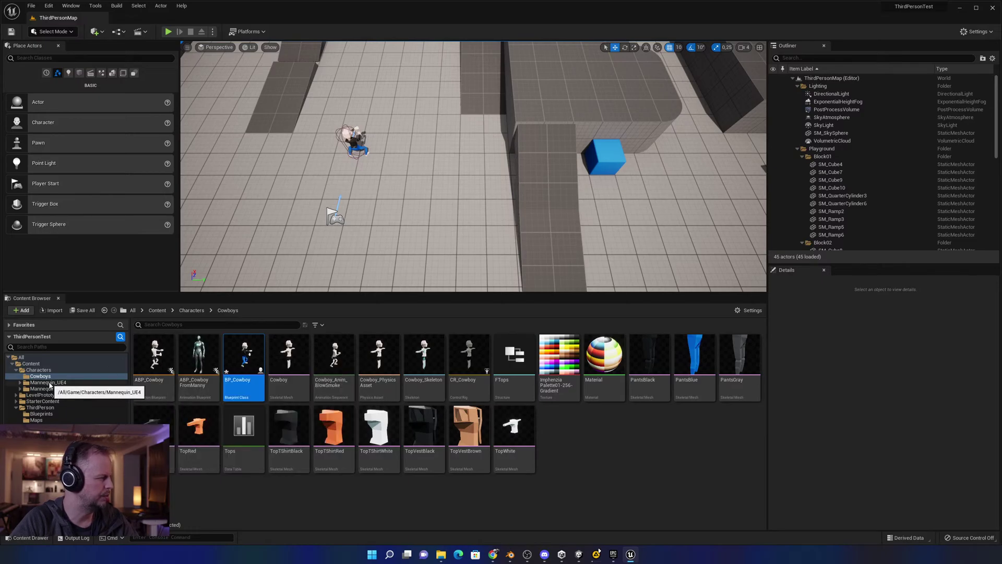
# View the SKM_Manny skeletal mesh from the Mannequins Meshes folder, and close its editor.
pyautogui.click(20, 389)
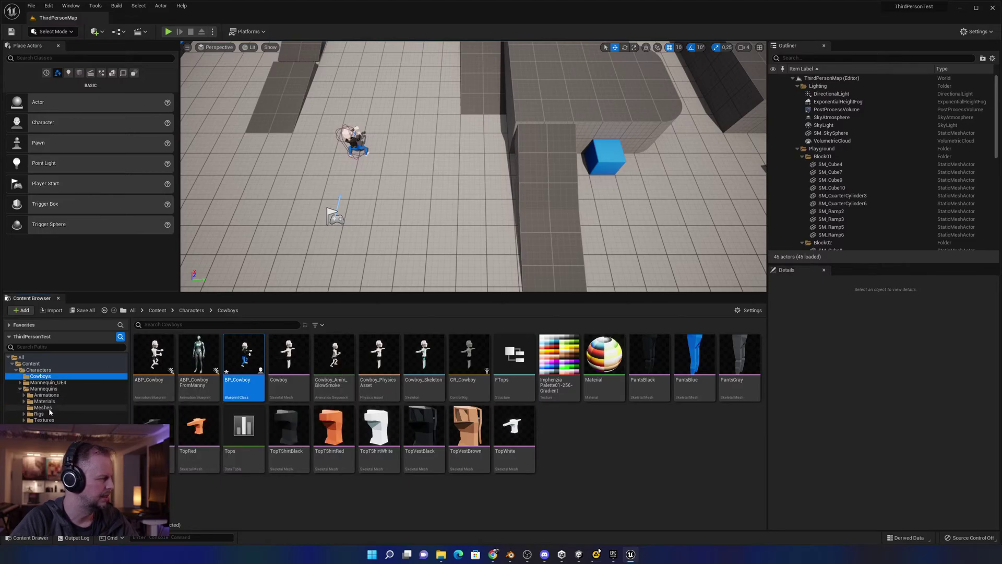
pyautogui.click(63, 407)
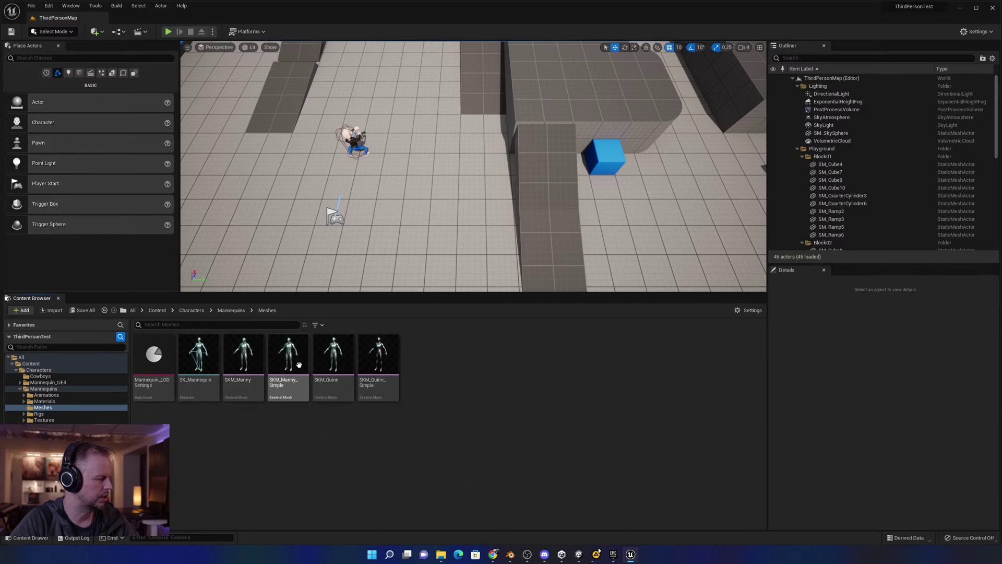
pyautogui.click(245, 357)
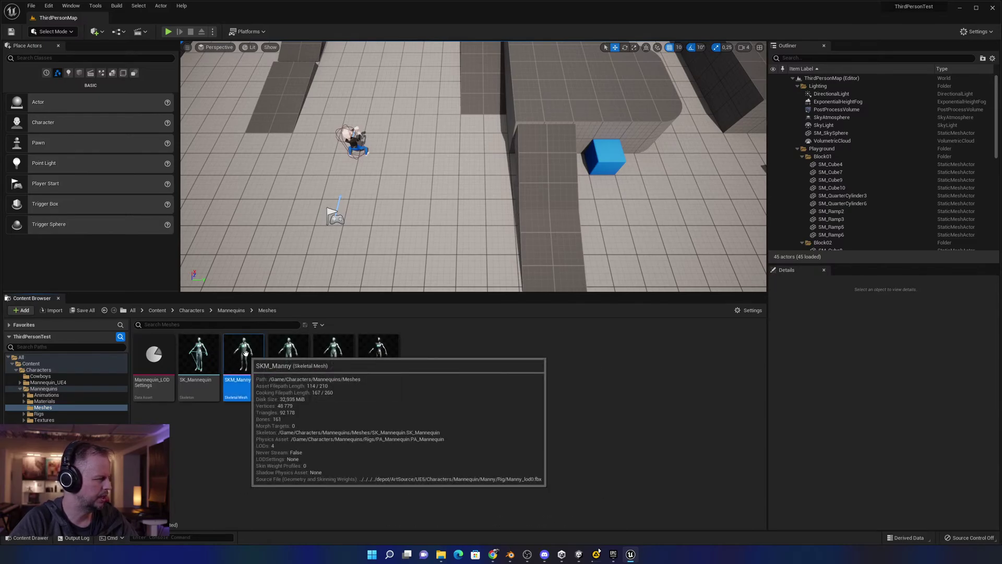
pyautogui.doubleClick(246, 356)
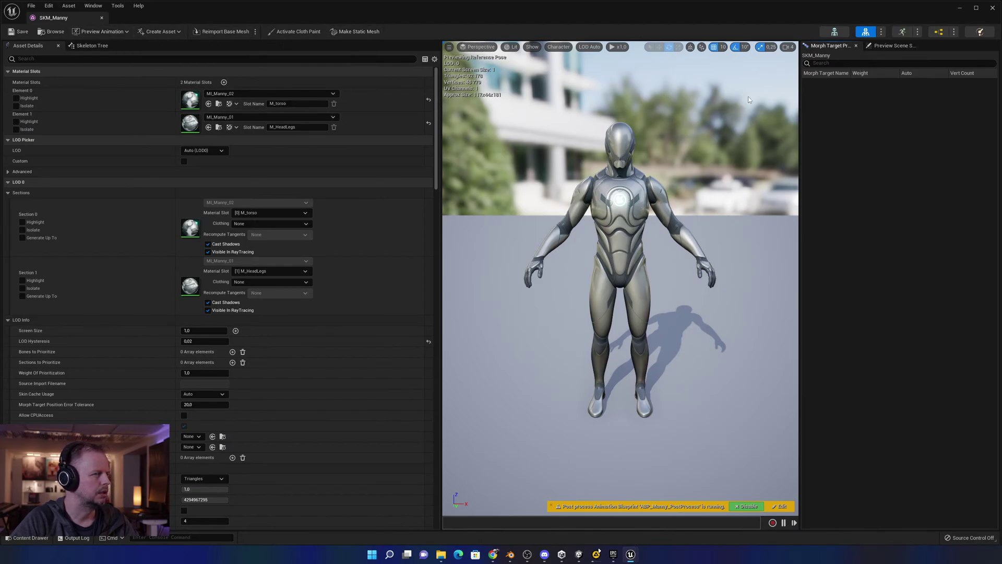
pyautogui.click(101, 18)
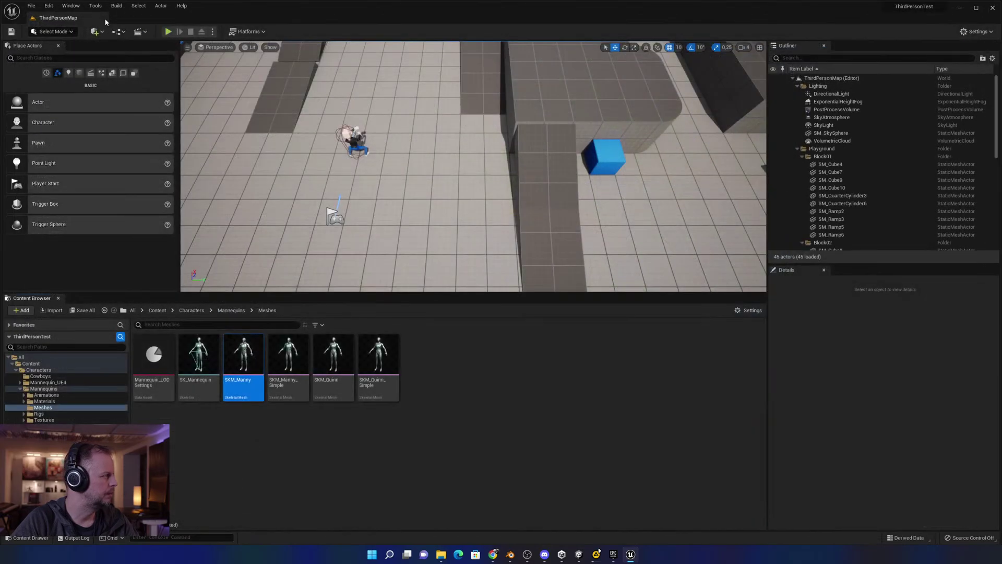
# Open the ABP_Manny animation blueprint from the Mannequins Animations folder and examine the Event Blueprint Update Animation logic in its event graph.
pyautogui.click(46, 394)
pyautogui.click(234, 361)
pyautogui.doubleClick(233, 360)
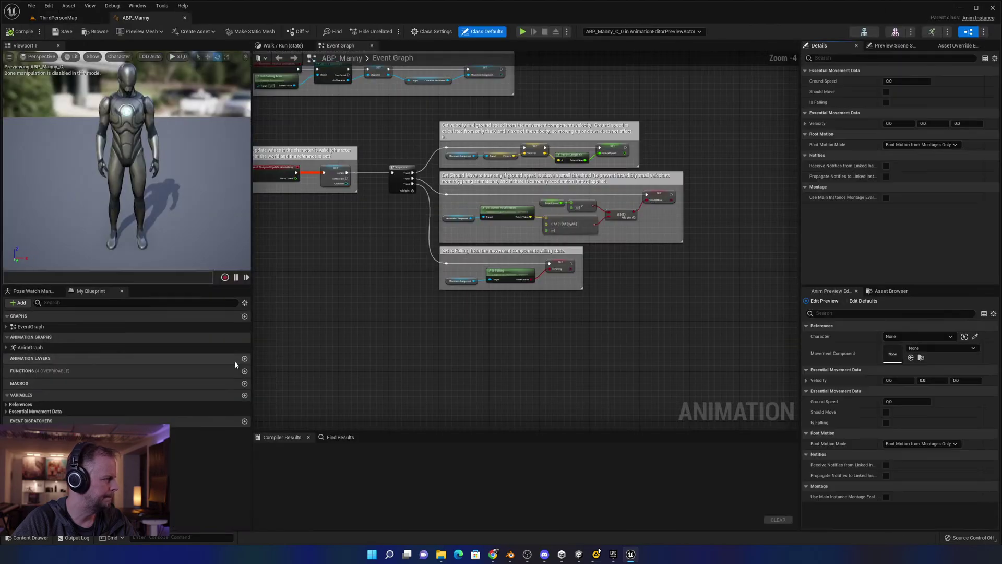
pyautogui.scroll(3, 340, 235)
pyautogui.moveTo(470, 323); pyautogui.dragTo(414, 274, button='right')
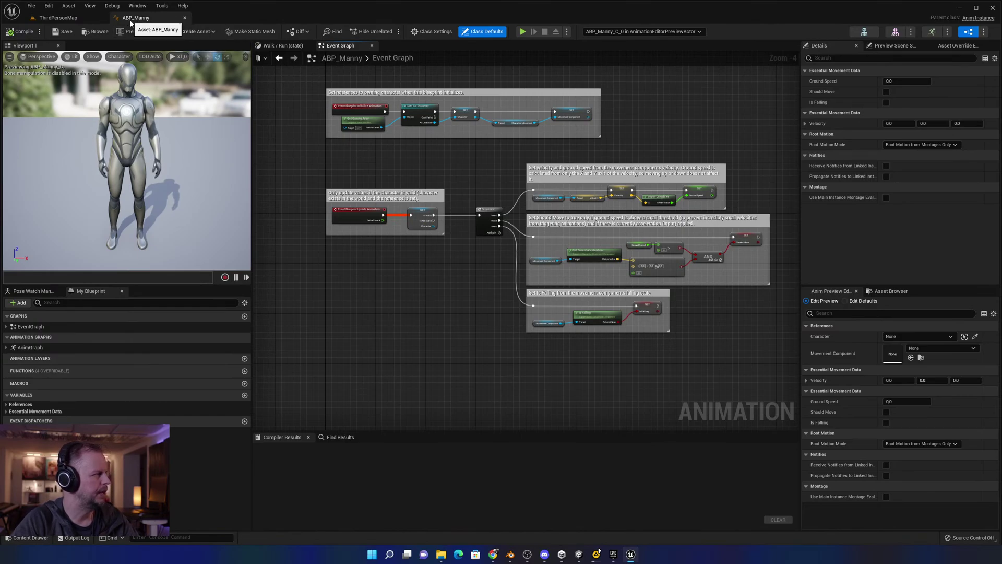
pyautogui.moveTo(172, 135); pyautogui.dragTo(171, 134, button='right')
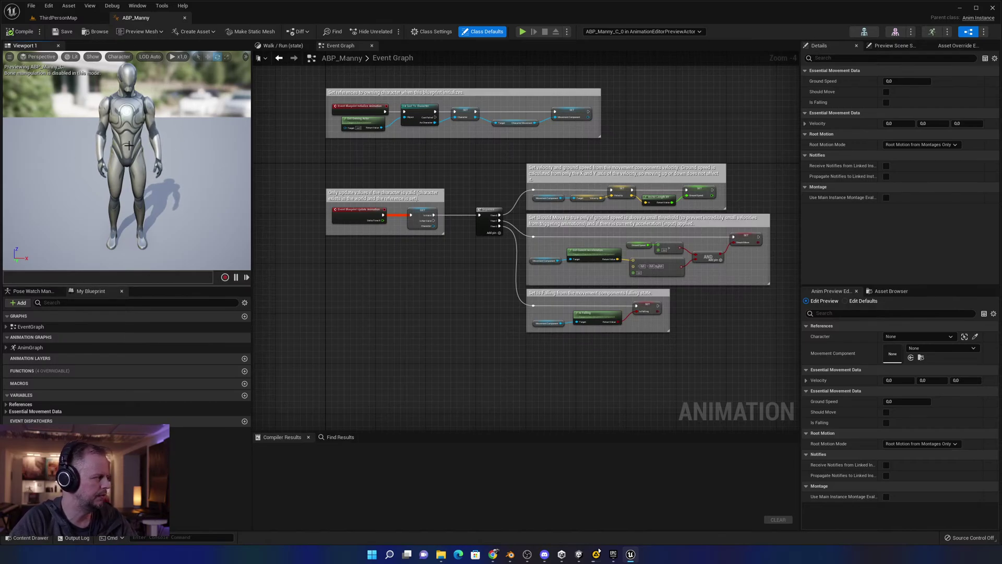
pyautogui.scroll(4, 574, 214)
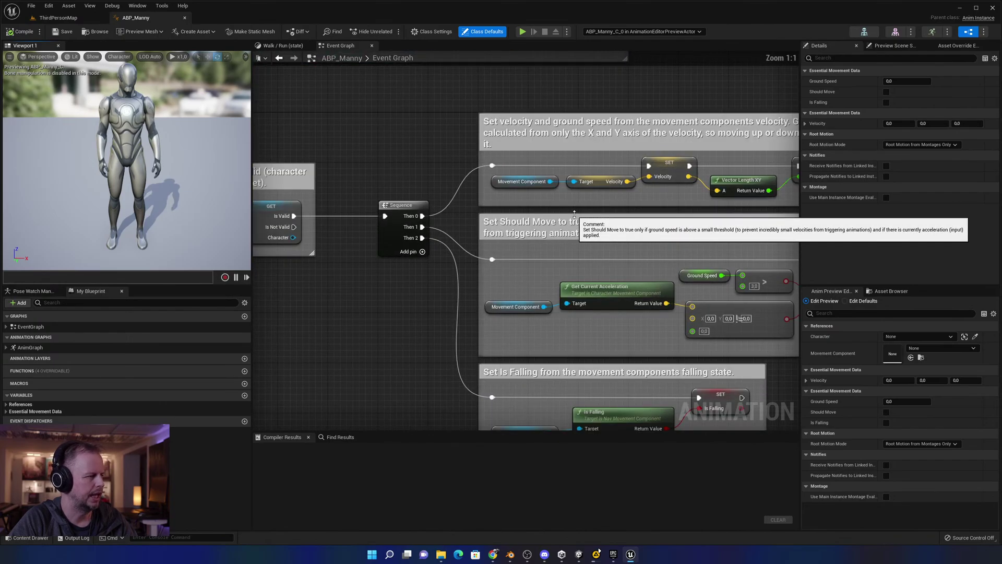
pyautogui.moveTo(452, 134); pyautogui.dragTo(732, 151, button='right')
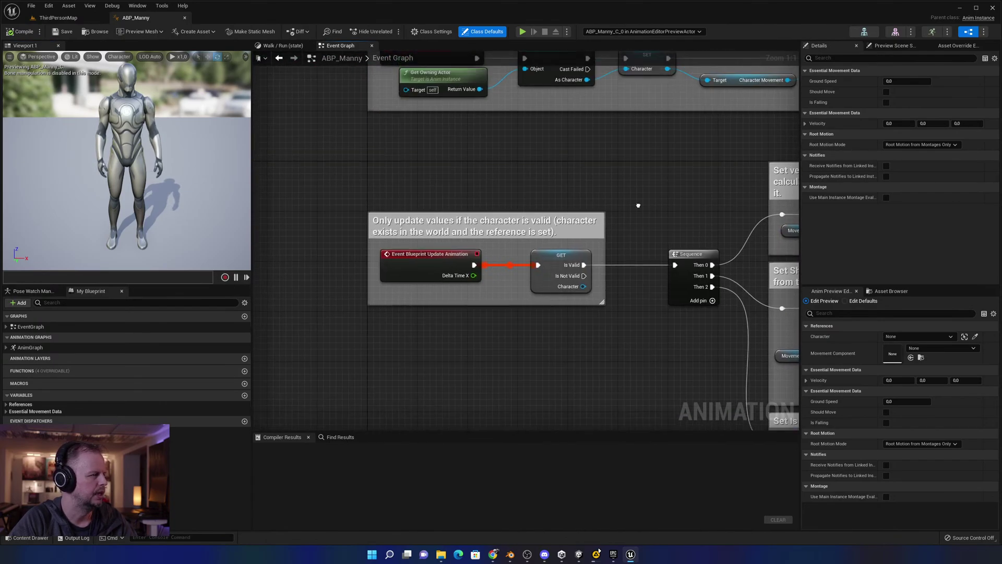
# Open the AnimGraph of ABP_Manny and open the CR_Mannequin_BasicFootIK rig used by its Control Rig node.
pyautogui.scroll(-4, 522, 230)
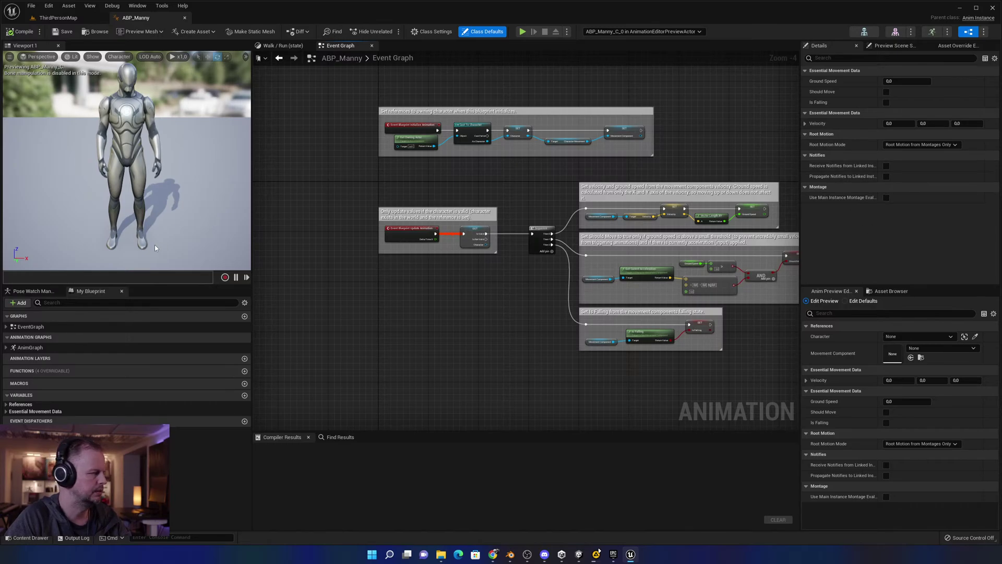
pyautogui.doubleClick(32, 347)
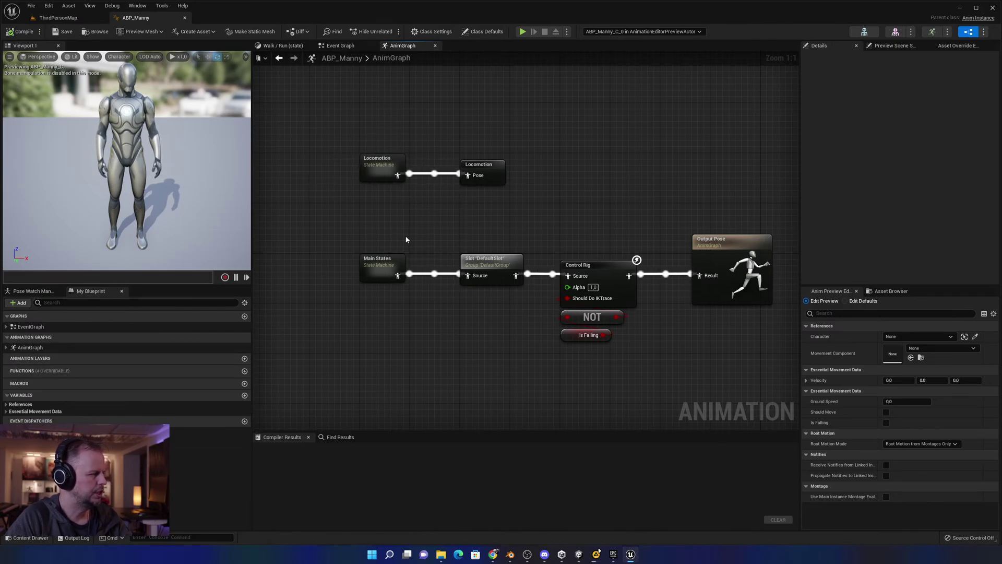
pyautogui.click(595, 266)
pyautogui.doubleClick(595, 266)
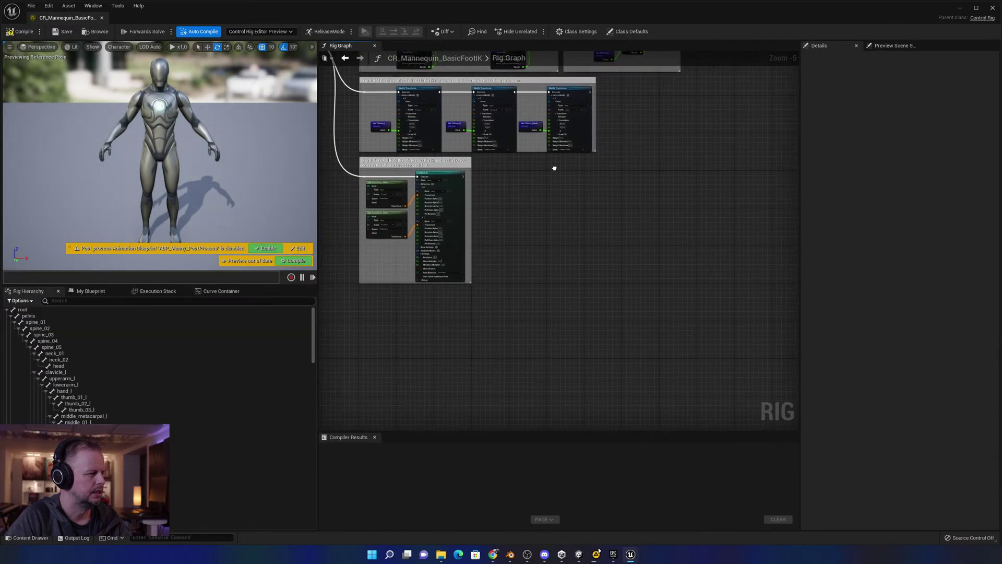
# Examine Step 1 of the rig graph, following the ShouldDoIKTrace branch through the FootTrace functions and the left and right Z offset targets.
pyautogui.scroll(5, 583, 224)
pyautogui.moveTo(584, 223); pyautogui.dragTo(675, 461, button='right')
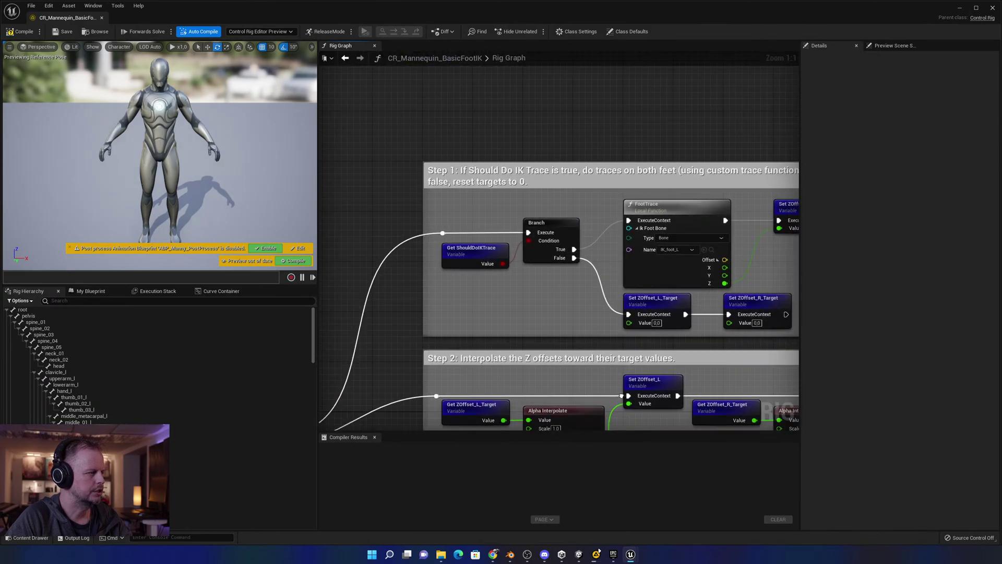
pyautogui.moveTo(590, 328); pyautogui.dragTo(474, 245, button='right')
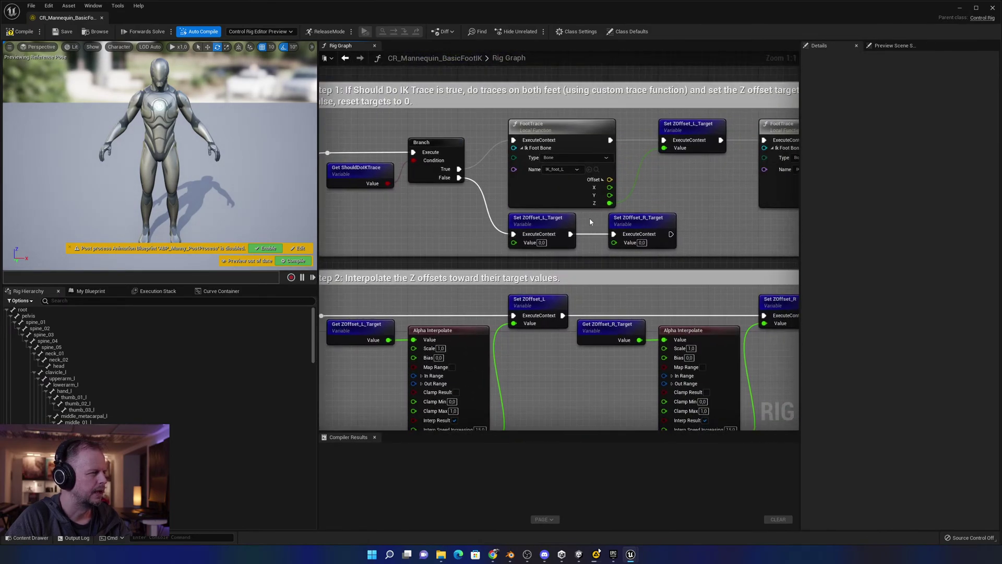
pyautogui.scroll(-2, 589, 221)
pyautogui.moveTo(590, 222); pyautogui.dragTo(521, 255, button='right')
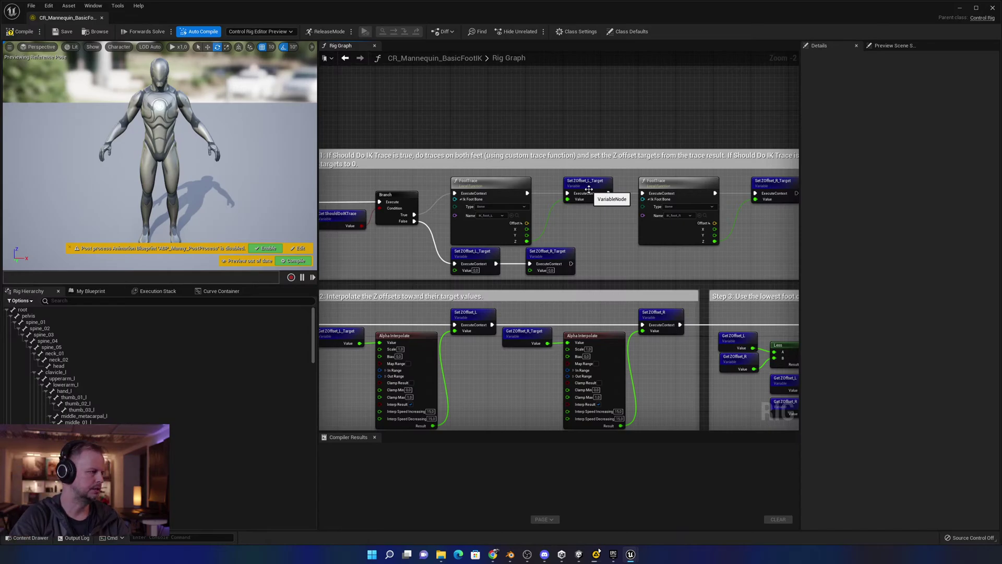
pyautogui.moveTo(425, 129); pyautogui.dragTo(629, 130, button='right')
pyautogui.scroll(2, 492, 152)
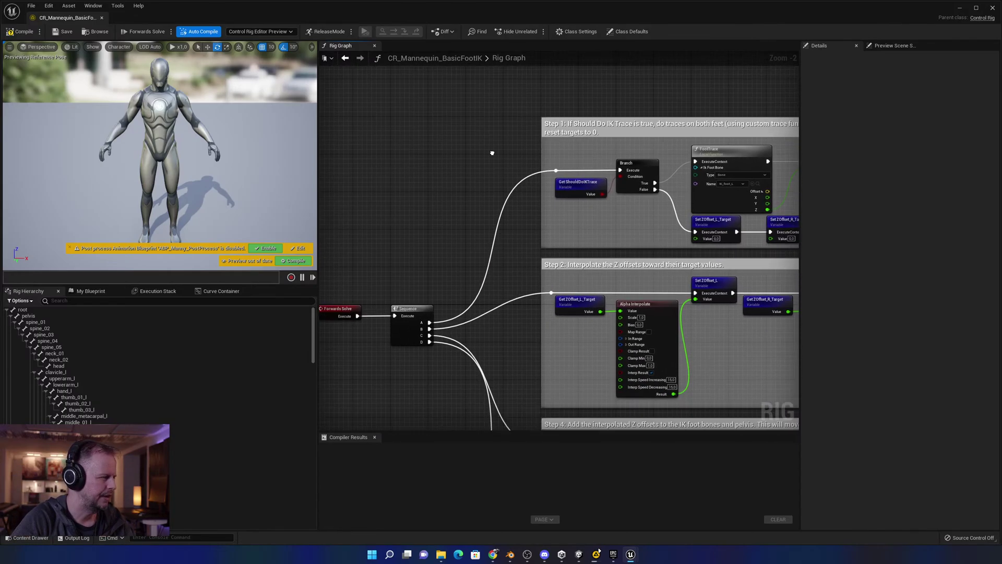
pyautogui.moveTo(526, 223); pyautogui.dragTo(481, 305, button='right')
pyautogui.moveTo(612, 307); pyautogui.dragTo(482, 298, button='right')
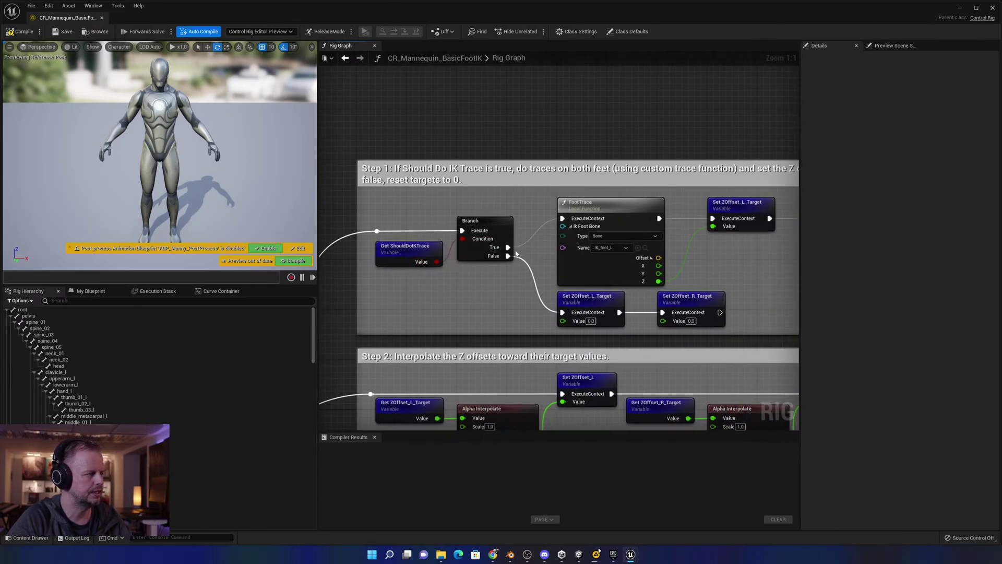
pyautogui.moveTo(749, 271); pyautogui.dragTo(661, 240, button='right')
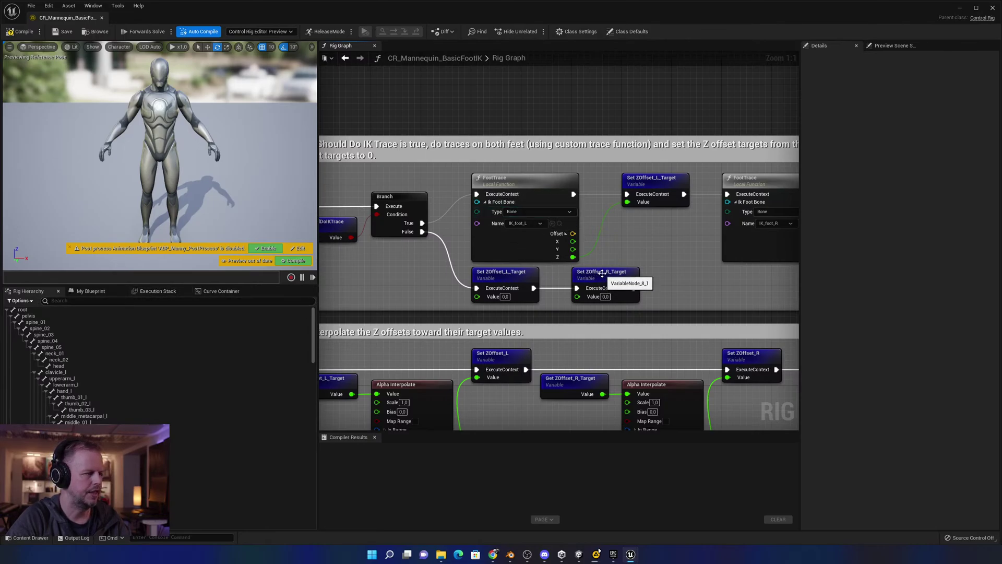
pyautogui.moveTo(683, 262); pyautogui.dragTo(593, 240, button='right')
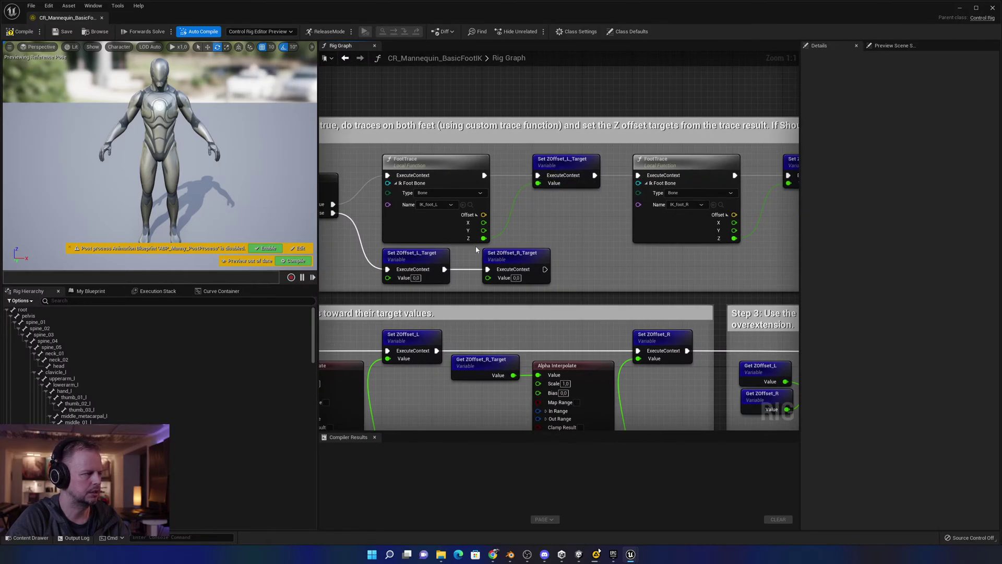
pyautogui.moveTo(646, 187); pyautogui.dragTo(493, 197, button='right')
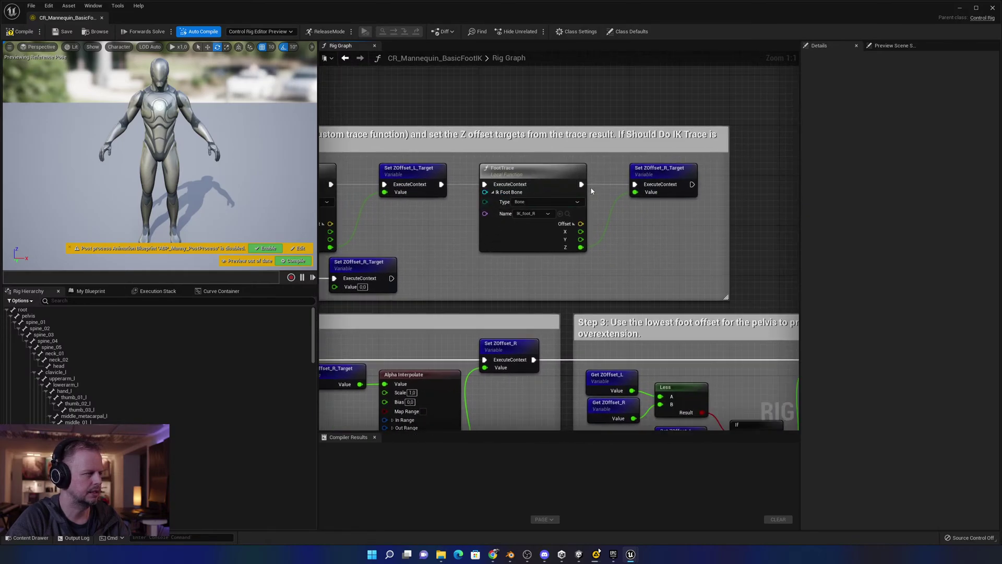
pyautogui.moveTo(591, 191); pyautogui.dragTo(643, 178, button='right')
# Review Step 2's Z offset interpolation and Step 4's Modify Transforms nodes for the IK foot bones in the rig graph.
pyautogui.scroll(-3, 643, 177)
pyautogui.scroll(2, 618, 173)
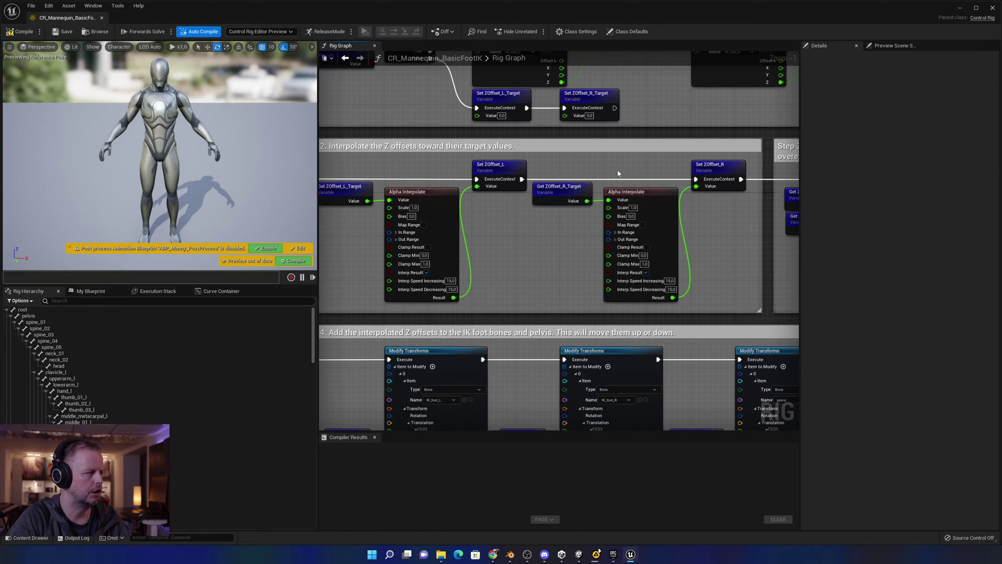
pyautogui.moveTo(551, 164); pyautogui.dragTo(584, 144, button='right')
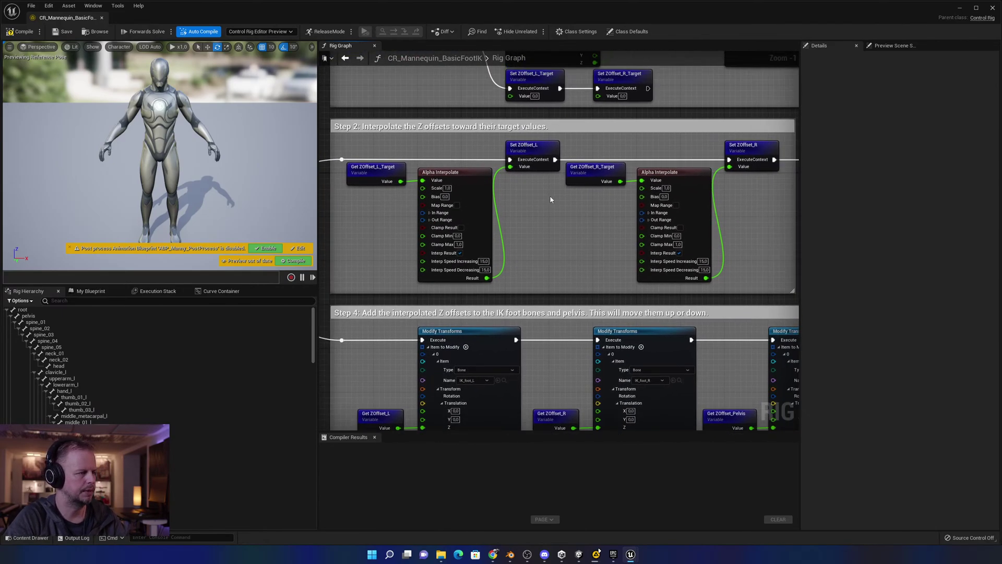
pyautogui.moveTo(523, 185); pyautogui.dragTo(616, 164, button='right')
pyautogui.moveTo(632, 210); pyautogui.dragTo(615, 173, button='right')
pyautogui.scroll(-3, 585, 136)
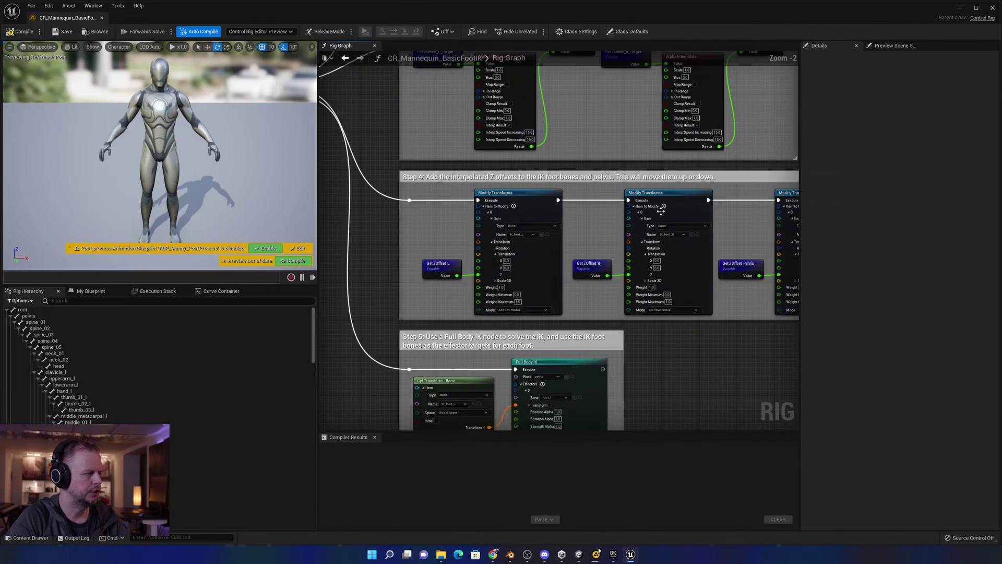
pyautogui.scroll(4, 660, 138)
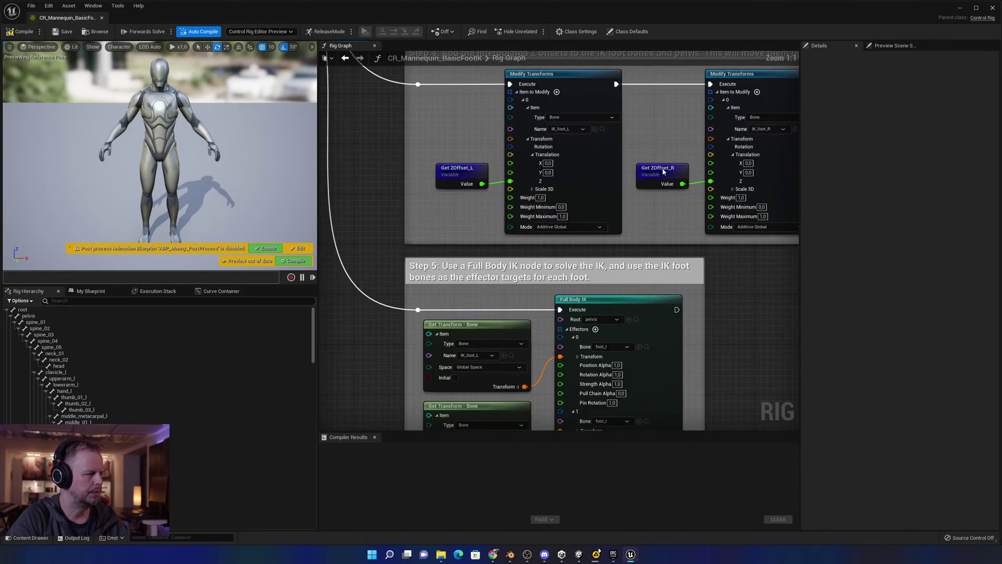
# Examine the Full Body IK setup in Step 5 of the rig graph, and close the CR_Mannequin_BasicFootIK editor.
pyautogui.moveTo(653, 324); pyautogui.dragTo(647, 172, button='right')
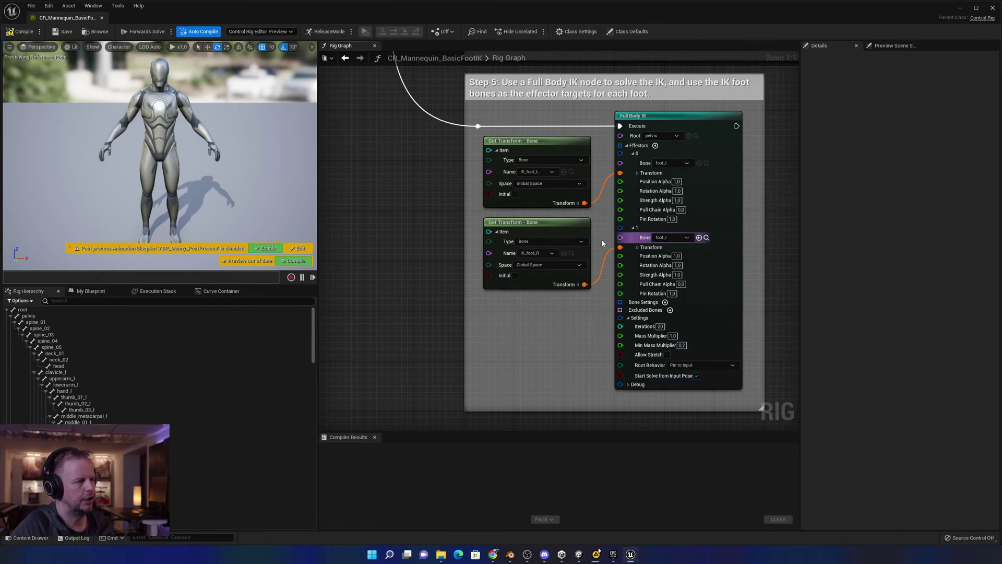
pyautogui.moveTo(415, 247); pyautogui.dragTo(416, 355, button='right')
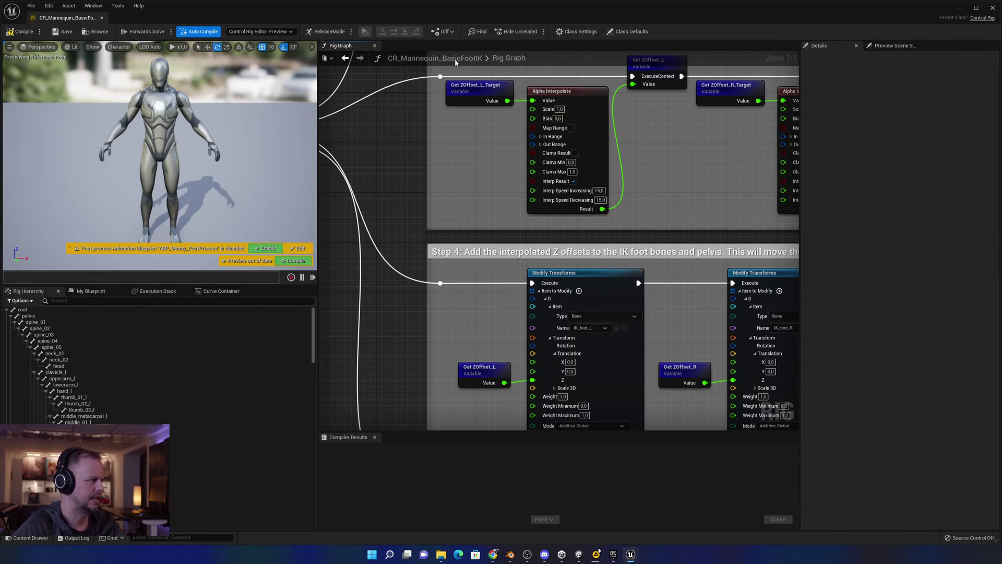
pyautogui.click(375, 46)
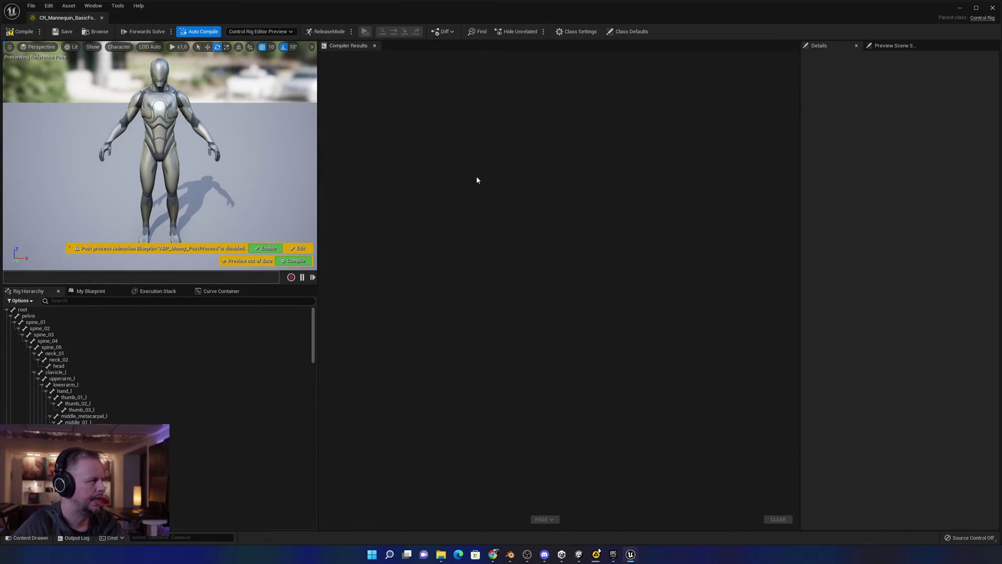
pyautogui.click(102, 18)
pyautogui.click(503, 332)
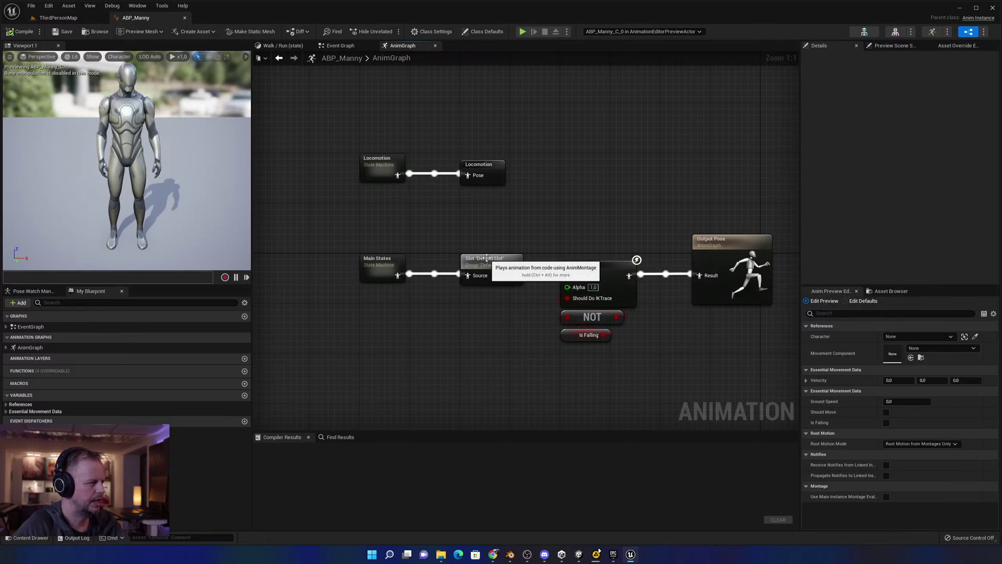
# Open the Locomotion state in the Main States state machine and trace its cached pose back to the AnimGraph.
pyautogui.doubleClick(376, 263)
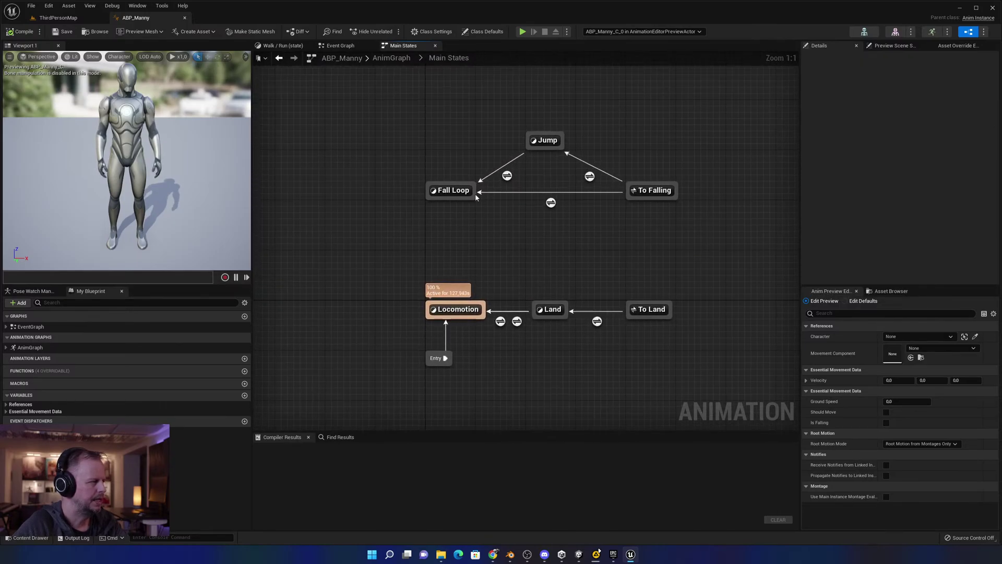
pyautogui.doubleClick(458, 309)
pyautogui.doubleClick(484, 249)
pyautogui.moveTo(484, 249); pyautogui.dragTo(519, 267, button='right')
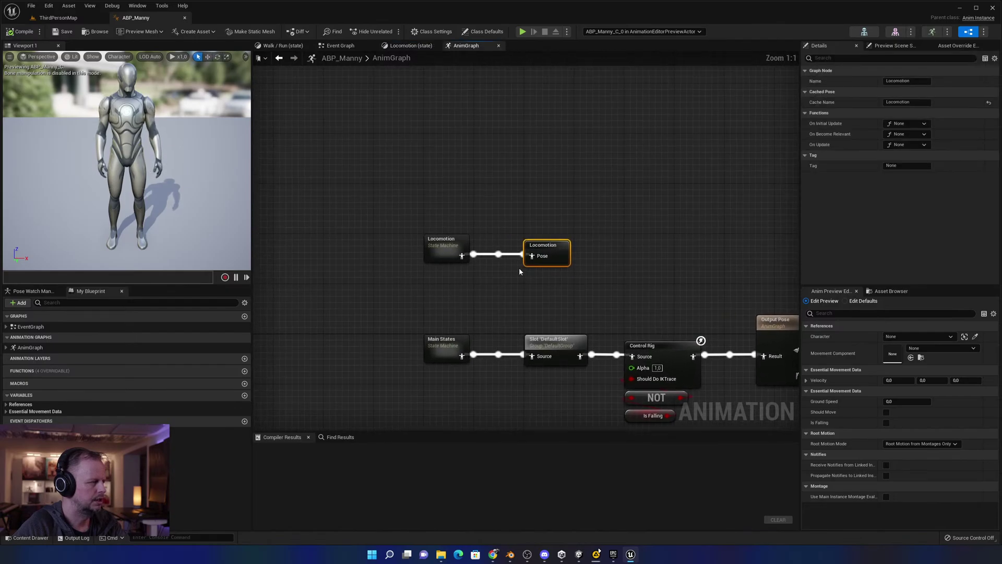
pyautogui.moveTo(572, 308); pyautogui.dragTo(566, 272, button='right')
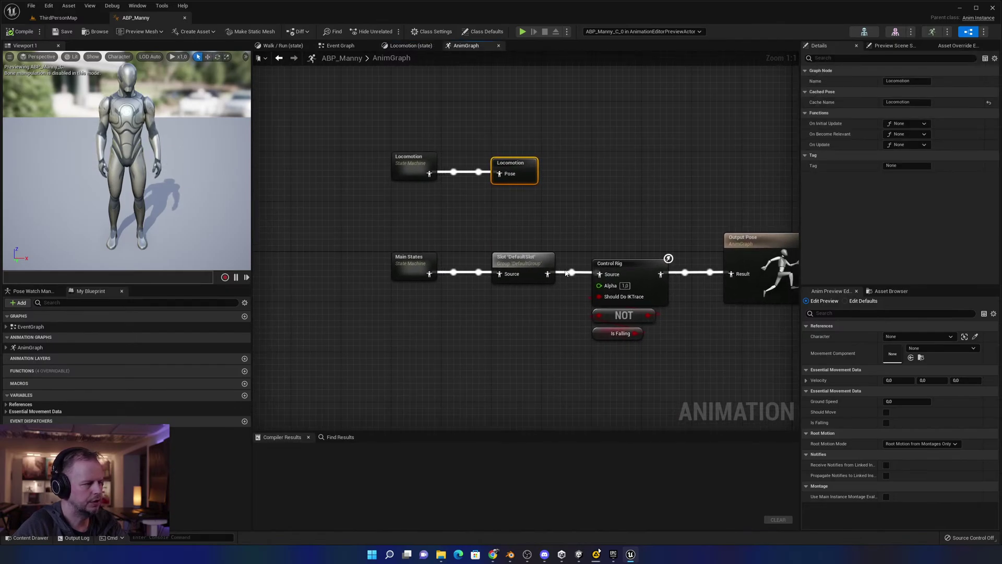
# Inspect the DefaultSlot node's settings, and open the Land state inside the Main States state machine.
pyautogui.click(524, 260)
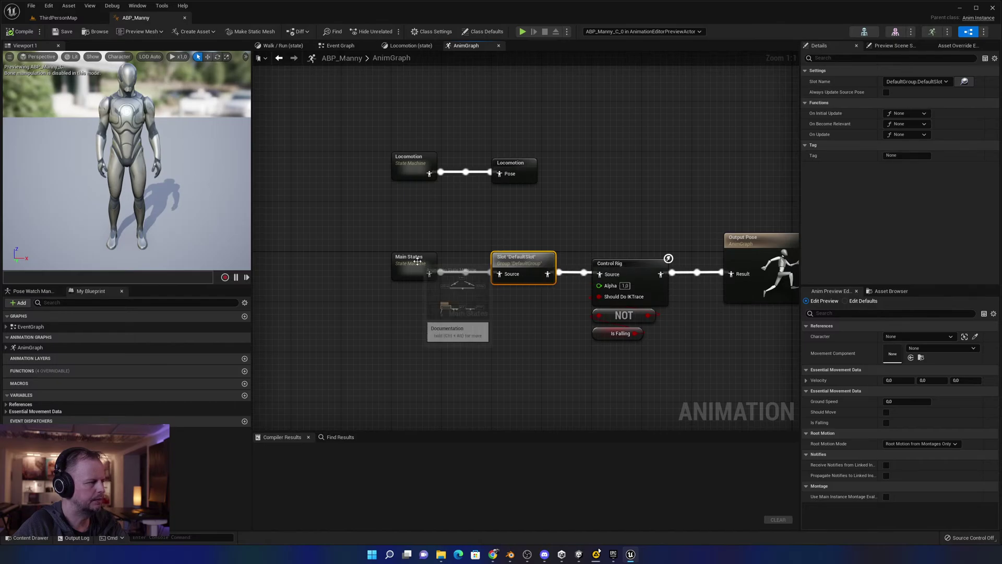
pyautogui.doubleClick(429, 277)
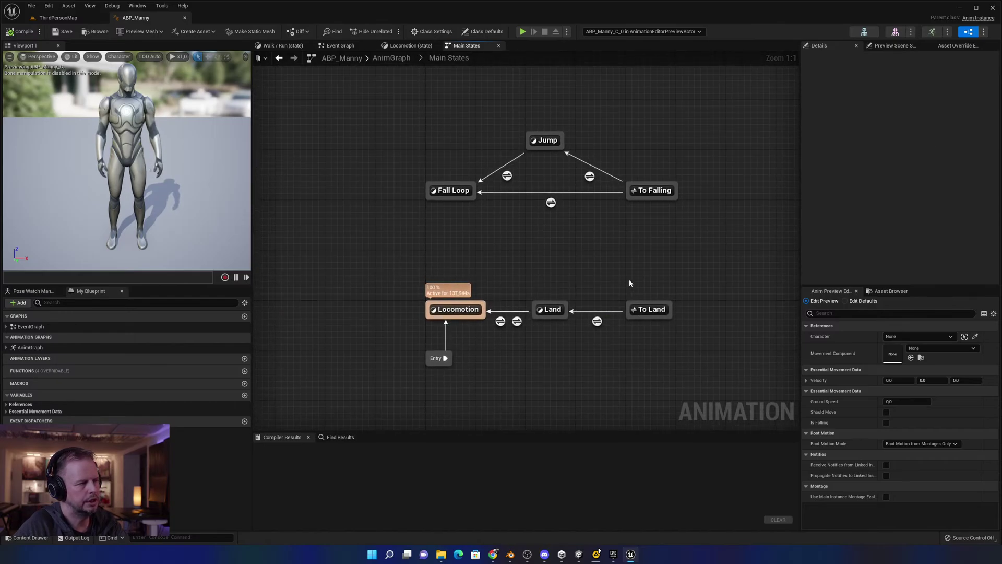
pyautogui.doubleClick(552, 309)
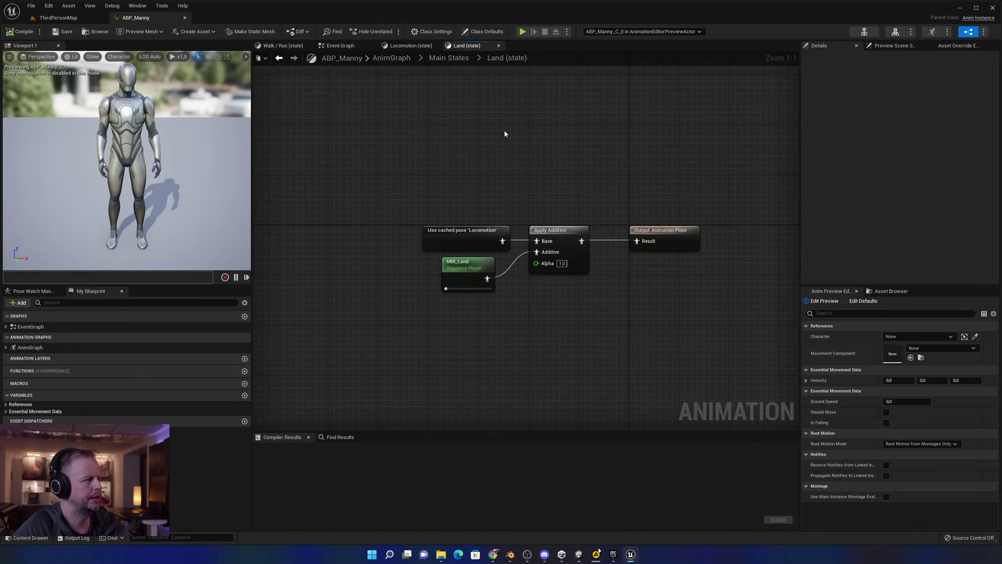
# Return to the level, view the default classes of BP_ThirdPersonGameMode from the ThirdPerson Blueprints folder, and close its editor.
pyautogui.click(59, 17)
pyautogui.moveTo(427, 181); pyautogui.dragTo(368, 181, button='right')
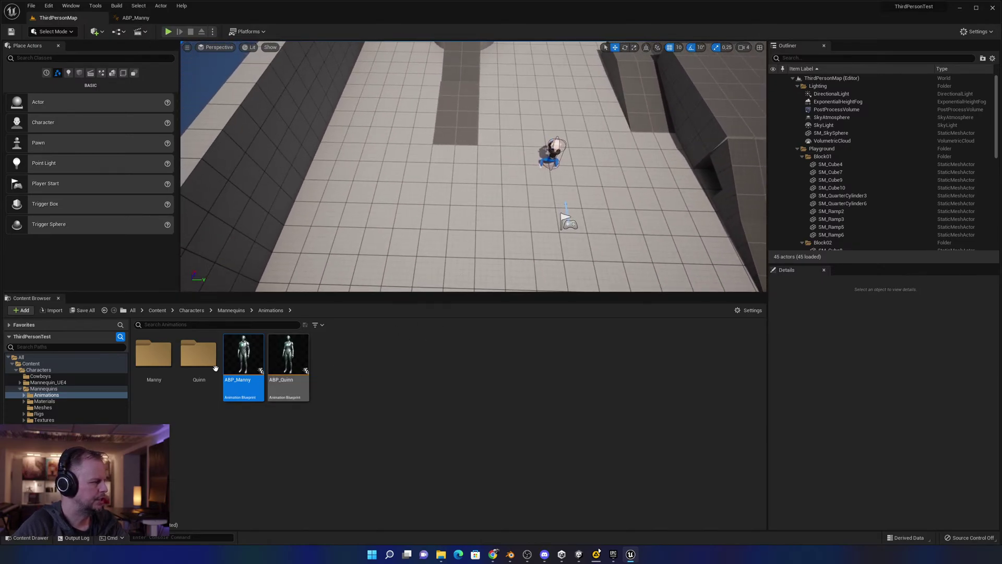
pyautogui.hotkey('alt', 'Left')
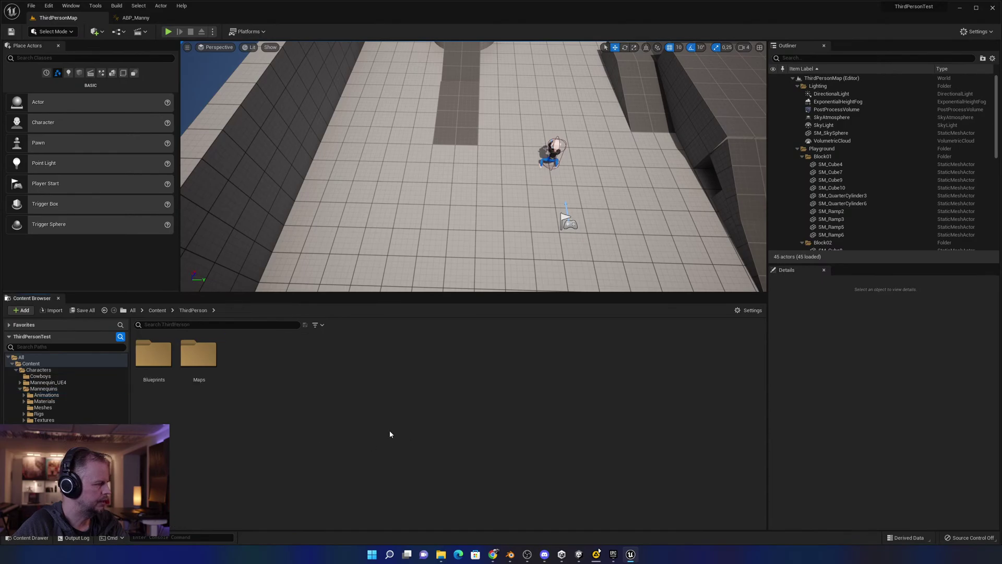
pyautogui.doubleClick(154, 354)
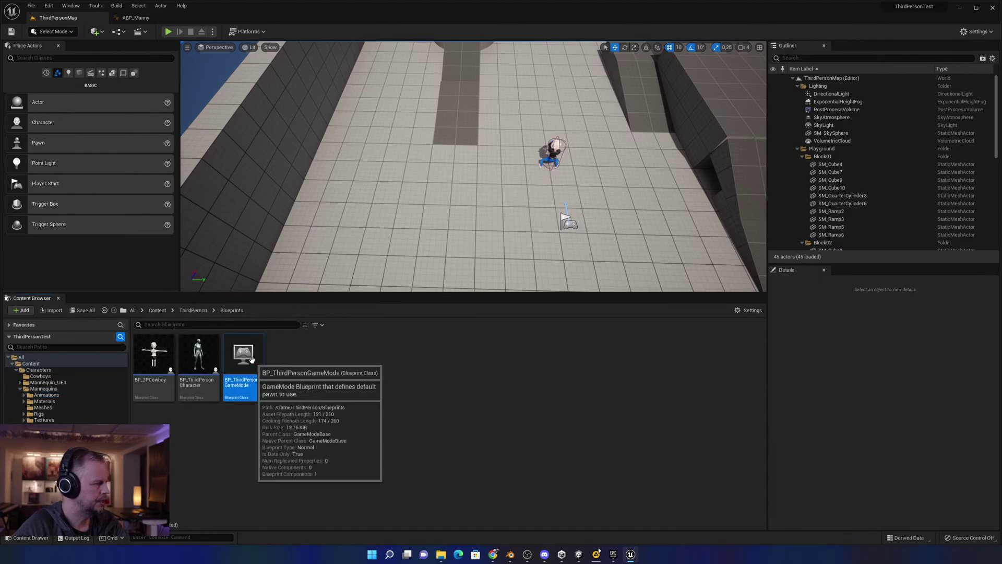
pyautogui.doubleClick(243, 360)
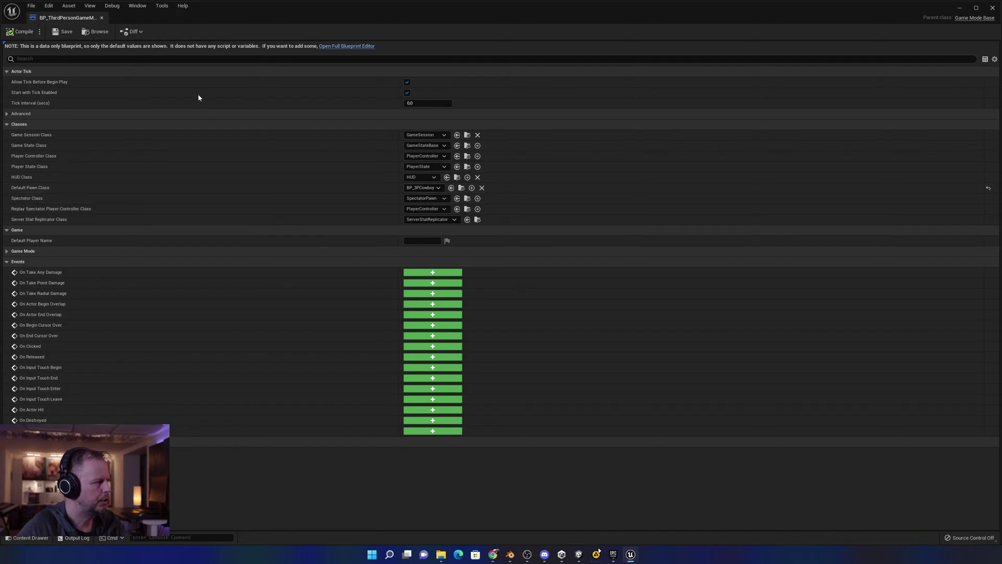
pyautogui.click(103, 18)
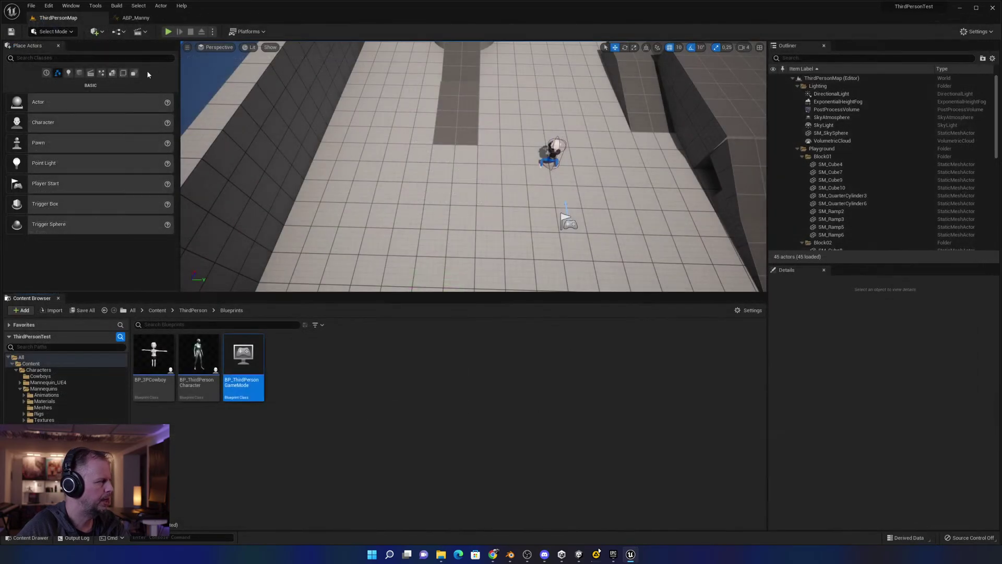
# Open the CR_Cowboy control rig from the Mannequins Rigs folder and inspect its preview model and rig graph.
pyautogui.click(320, 420)
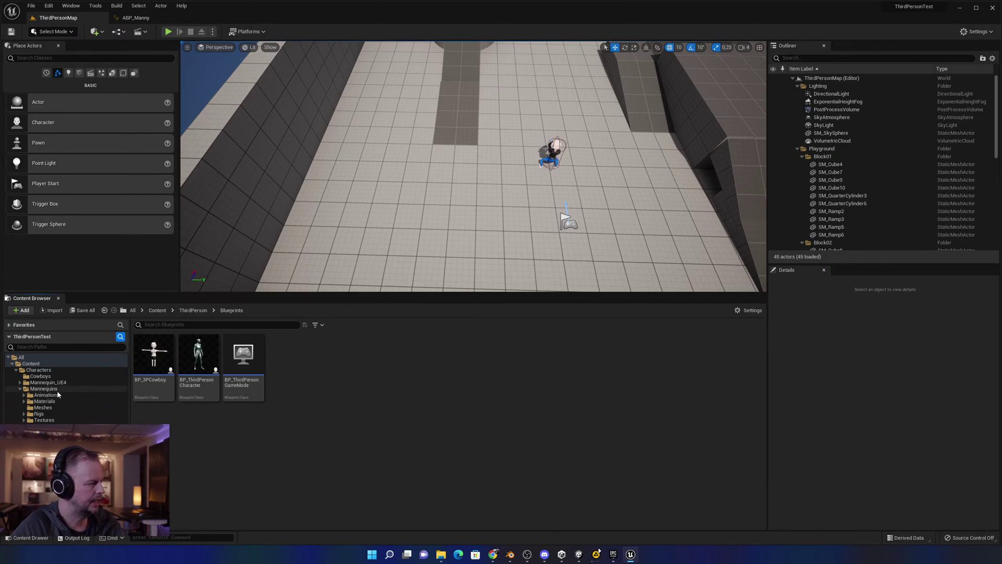
pyautogui.click(40, 413)
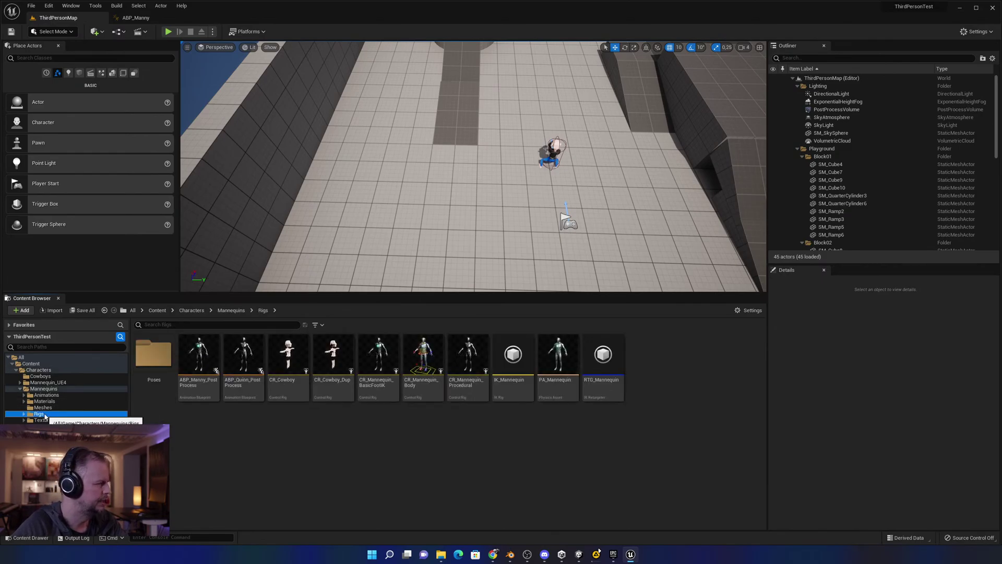
pyautogui.doubleClick(288, 360)
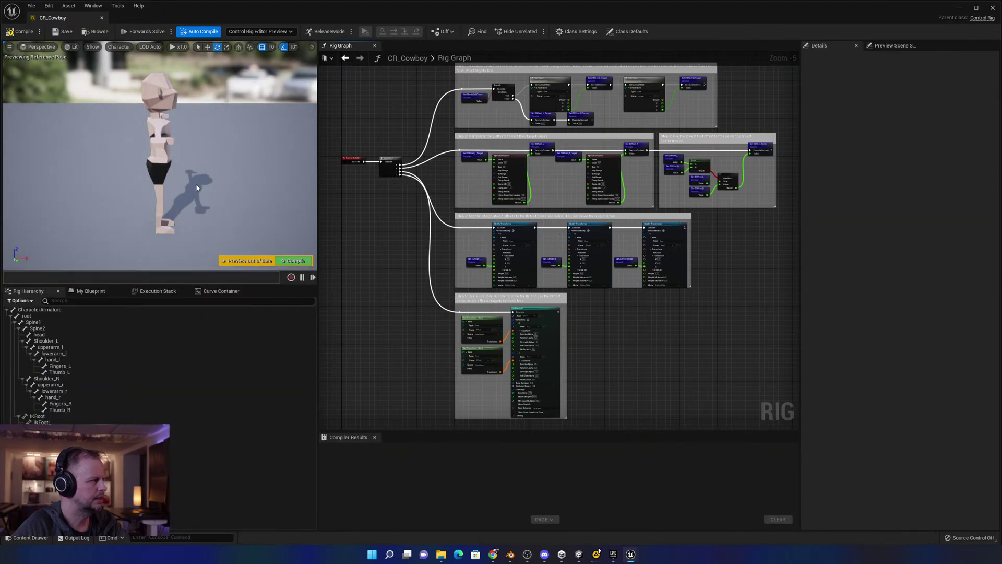
pyautogui.moveTo(231, 161)
pyautogui.mouseDown(button='right')
pyautogui.moveTo(226, 185)
pyautogui.moveTo(172, 140)
pyautogui.moveTo(232, 161)
pyautogui.mouseUp(button='right')
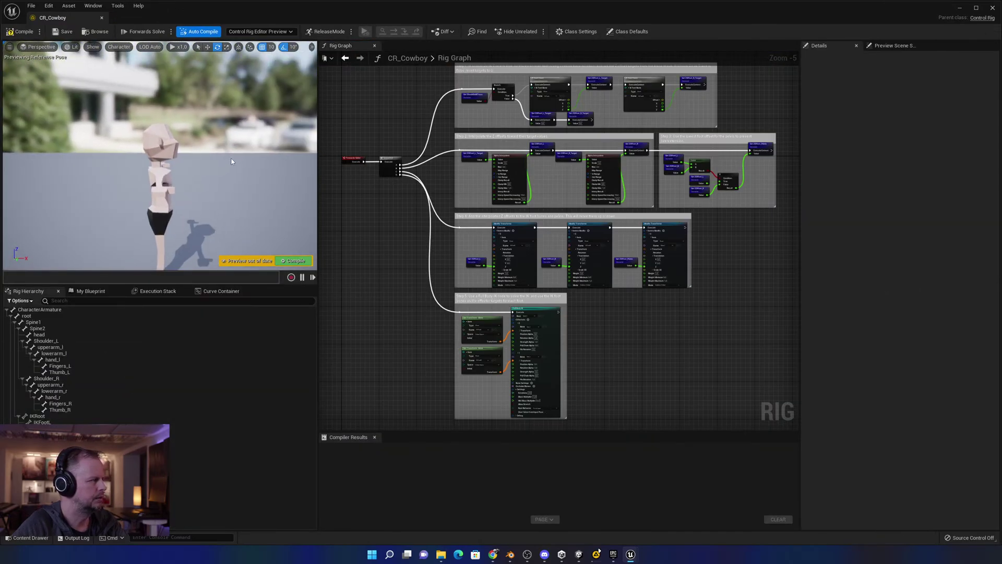
pyautogui.scroll(5, 468, 155)
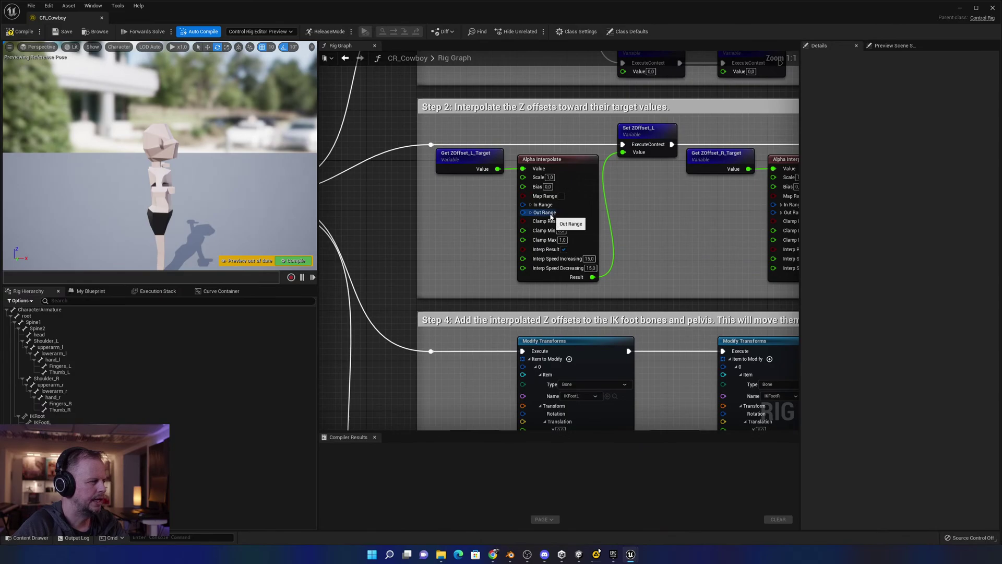
# Inspect the FootTrace section of the CR_Cowboy rig graph and the foot_r and Thumb_R bones, and close the rig's editor.
pyautogui.moveTo(626, 173); pyautogui.dragTo(508, 332, button='right')
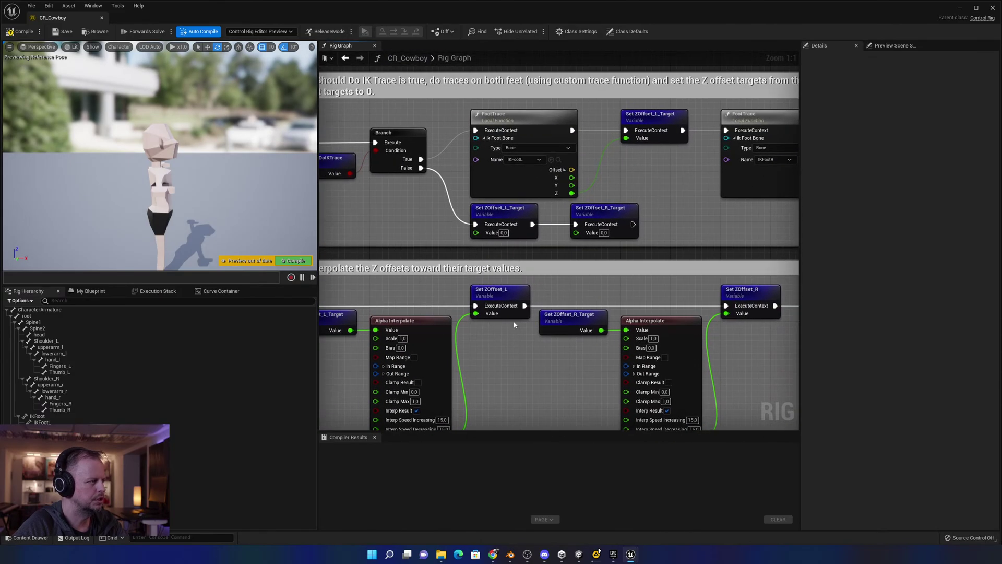
pyautogui.click(535, 162)
pyautogui.click(62, 466)
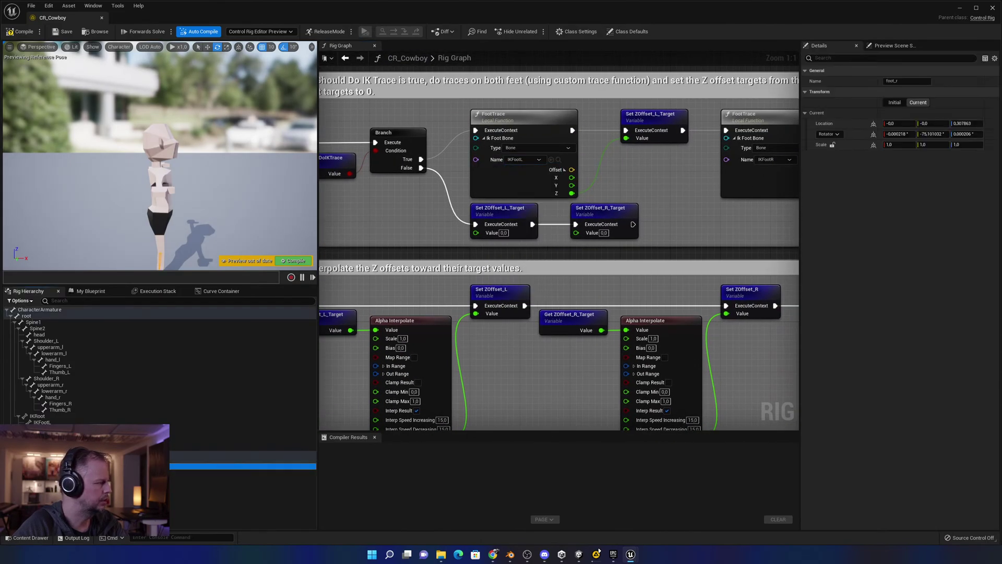
pyautogui.click(57, 367)
pyautogui.click(60, 410)
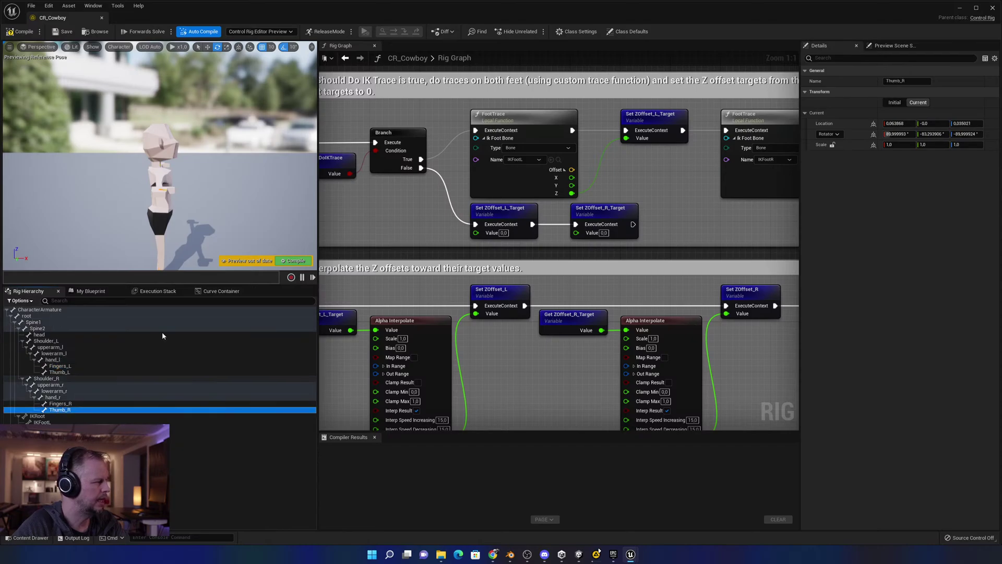
pyautogui.scroll(-5, 534, 142)
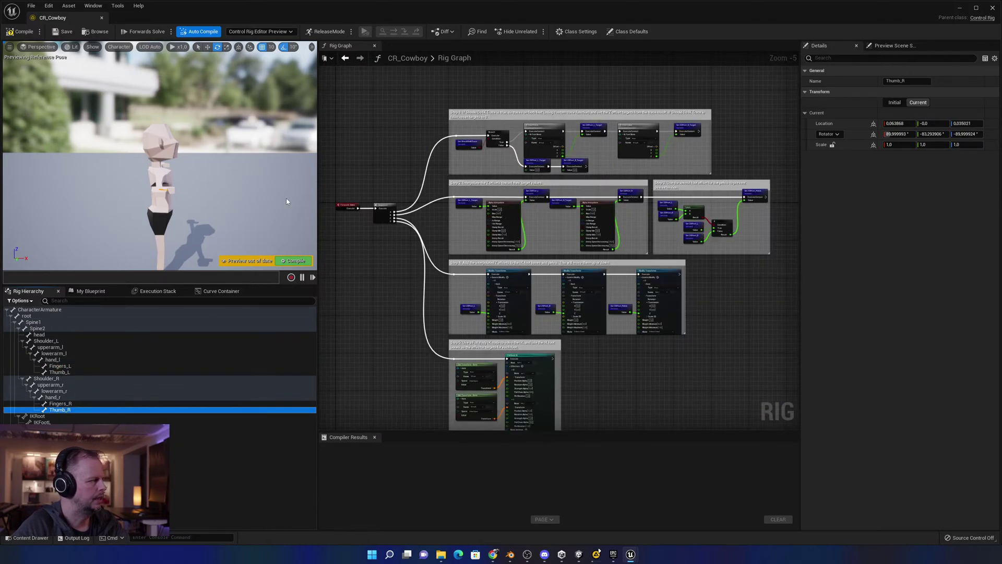
pyautogui.click(18, 34)
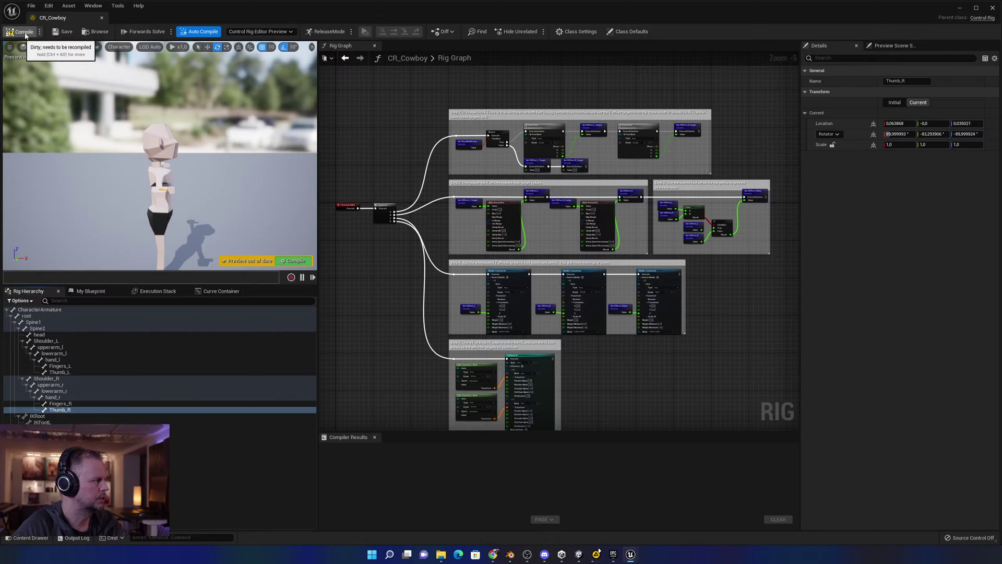
pyautogui.click(102, 18)
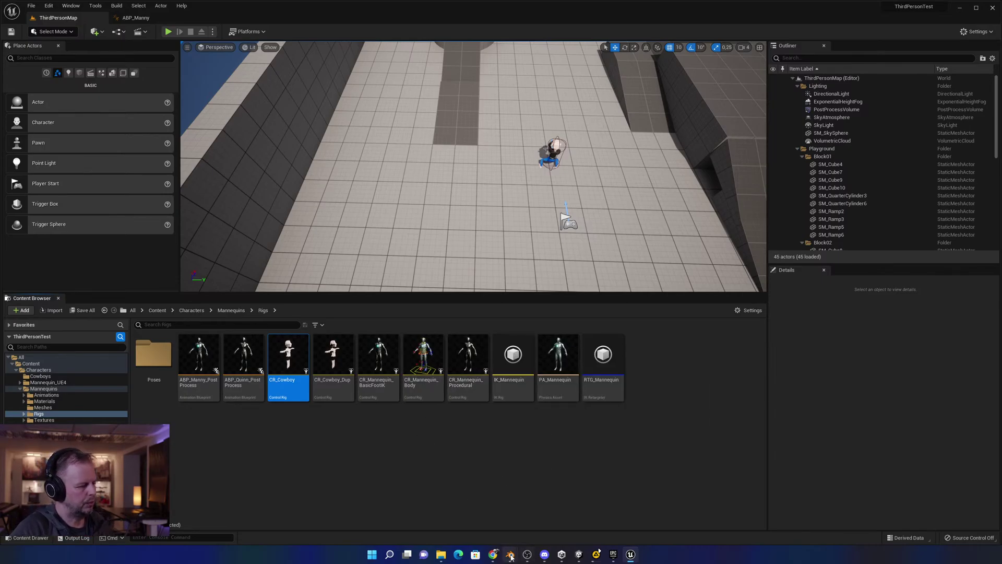
# Switch to Cowboys.blend in Blender, view the cowboy model up close, and return to the Unreal level.
pyautogui.moveTo(511, 555)
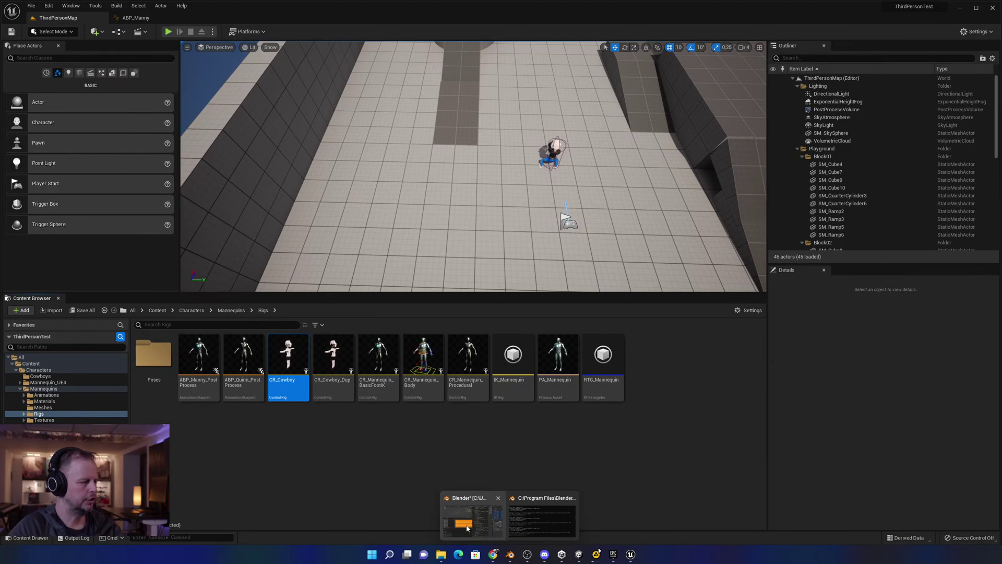
pyautogui.moveTo(467, 528)
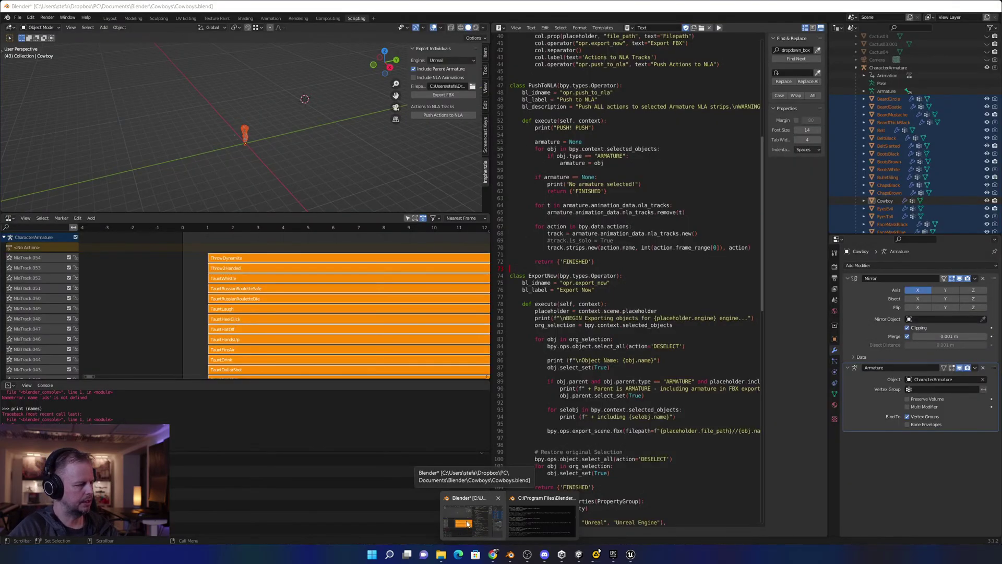
pyautogui.click(468, 523)
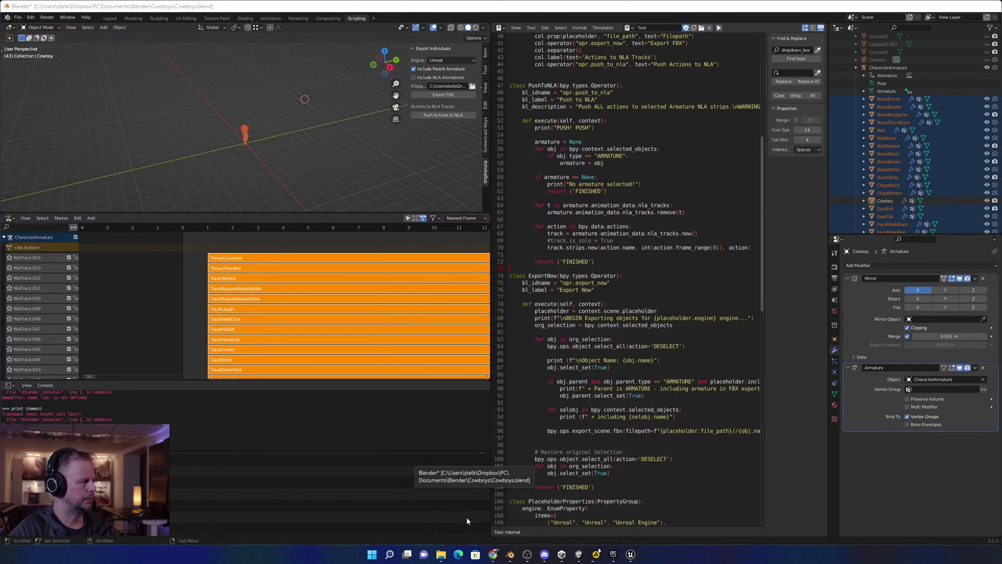
pyautogui.click(343, 147)
pyautogui.scroll(8, 317, 147)
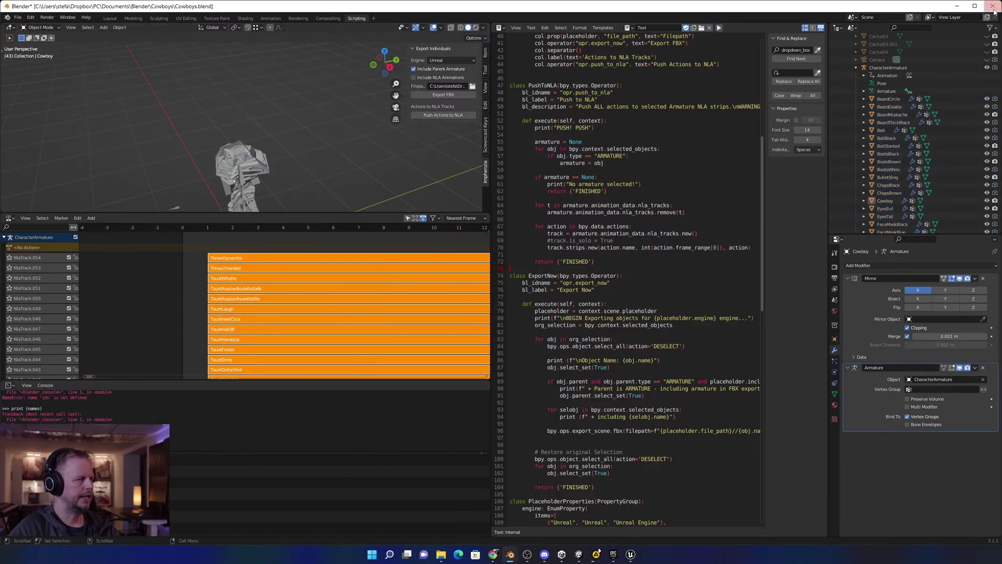
pyautogui.click(956, 7)
pyautogui.click(212, 467)
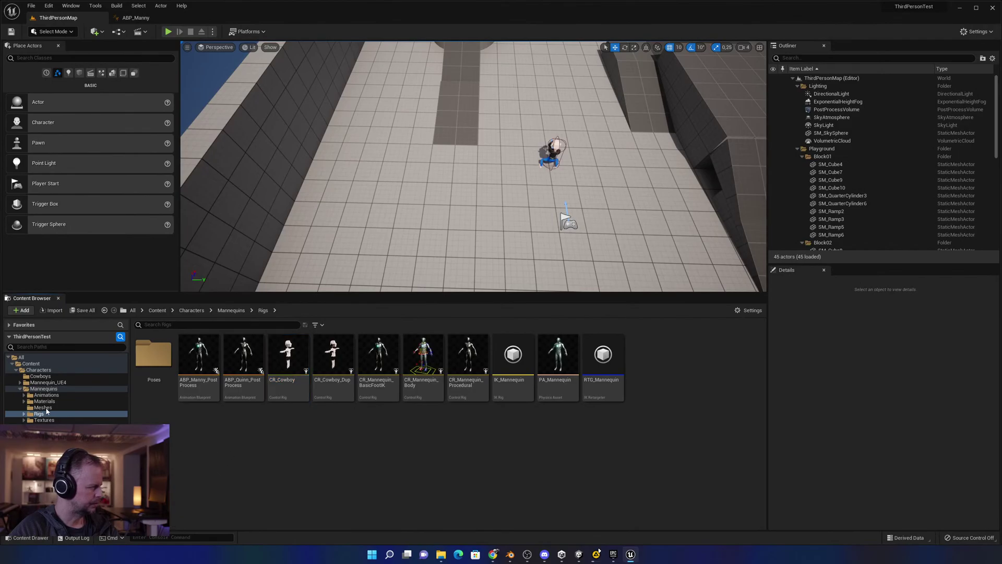
# Bring up ABP_Manny from the Mannequins Animations folder and return to the ThirdPersonMap level.
pyautogui.click(53, 396)
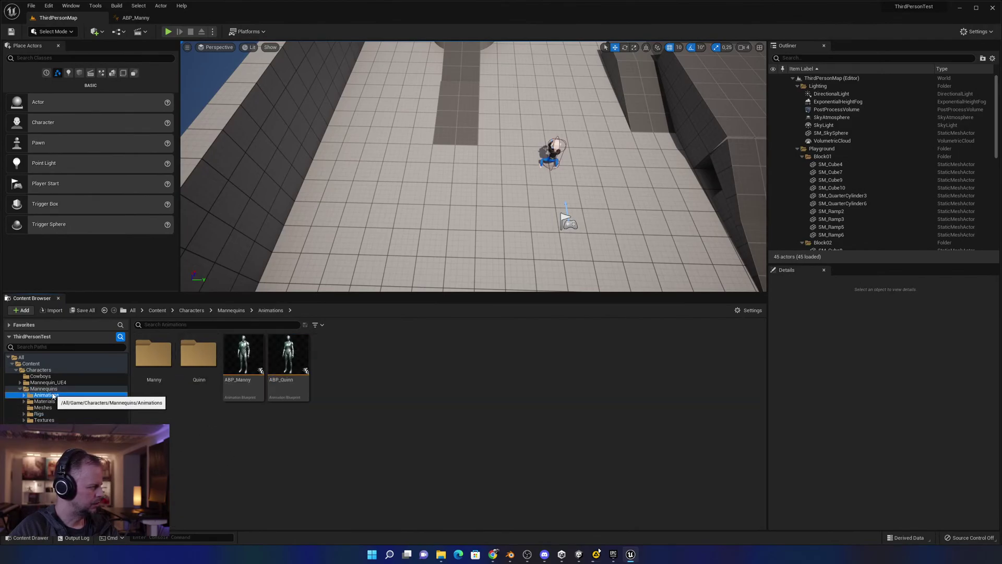
pyautogui.doubleClick(243, 355)
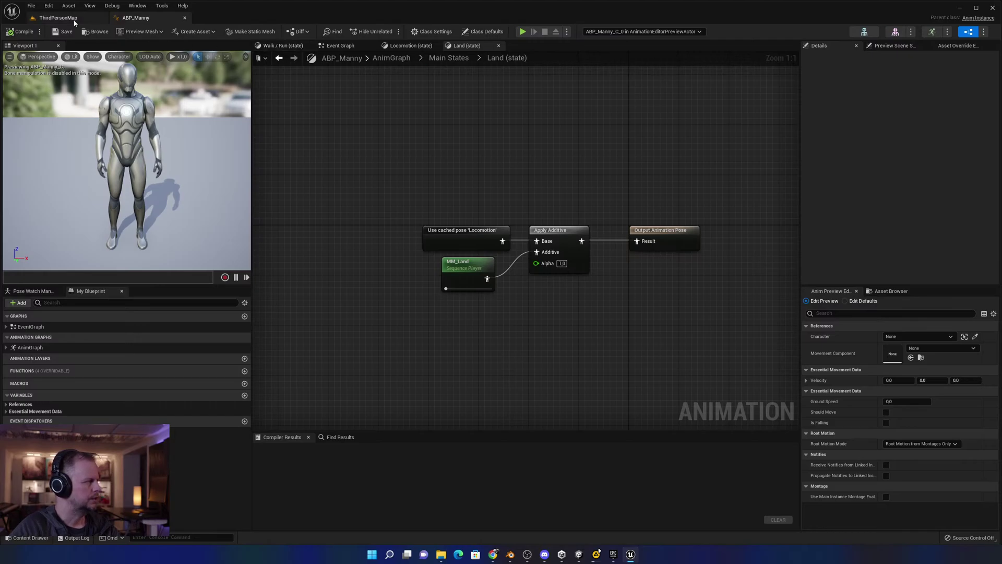
pyautogui.click(57, 18)
# Browse the ThirdPerson Blueprints folder and the Mannequins Animations and Rigs folders.
pyautogui.click(44, 439)
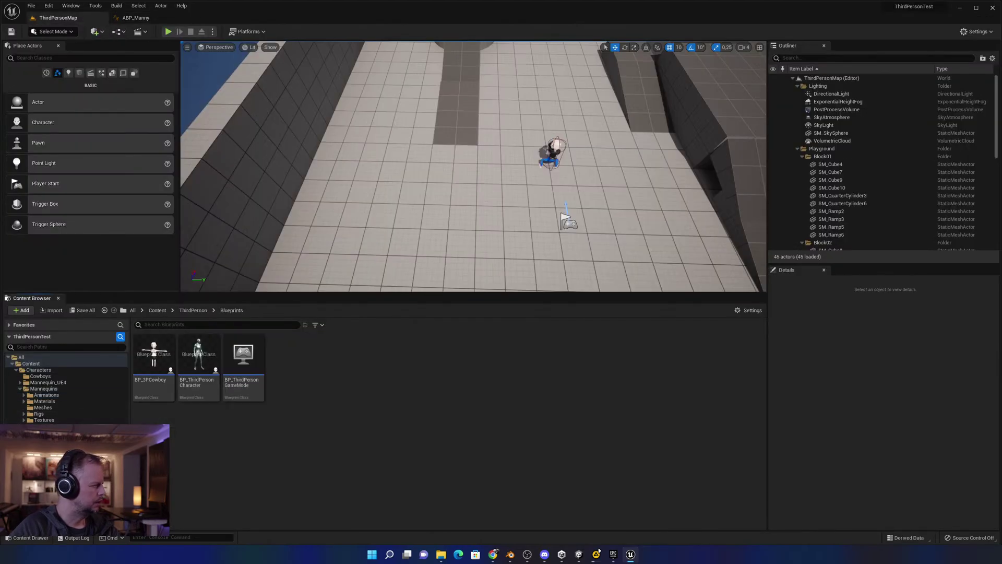
pyautogui.click(48, 395)
pyautogui.click(43, 414)
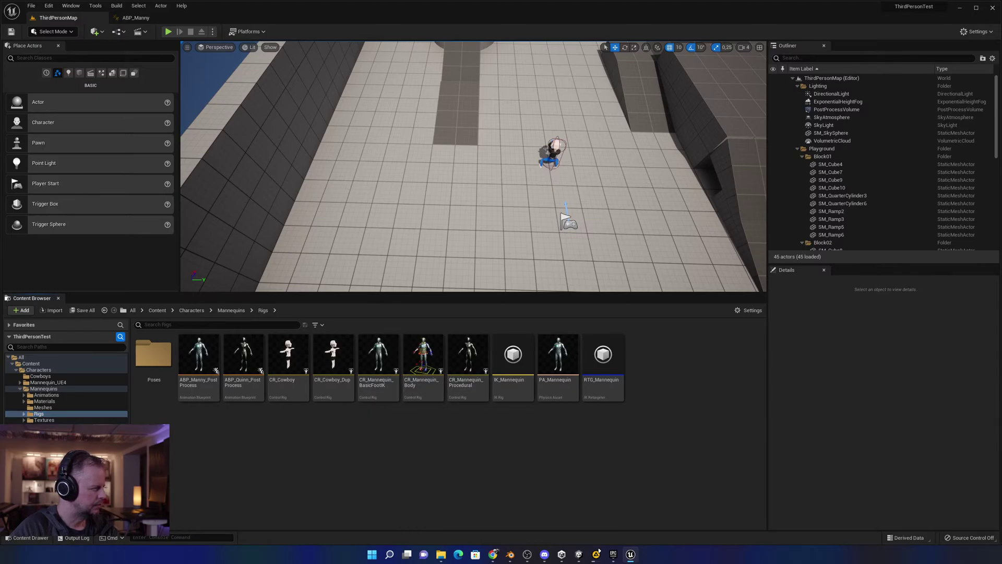
pyautogui.click(46, 395)
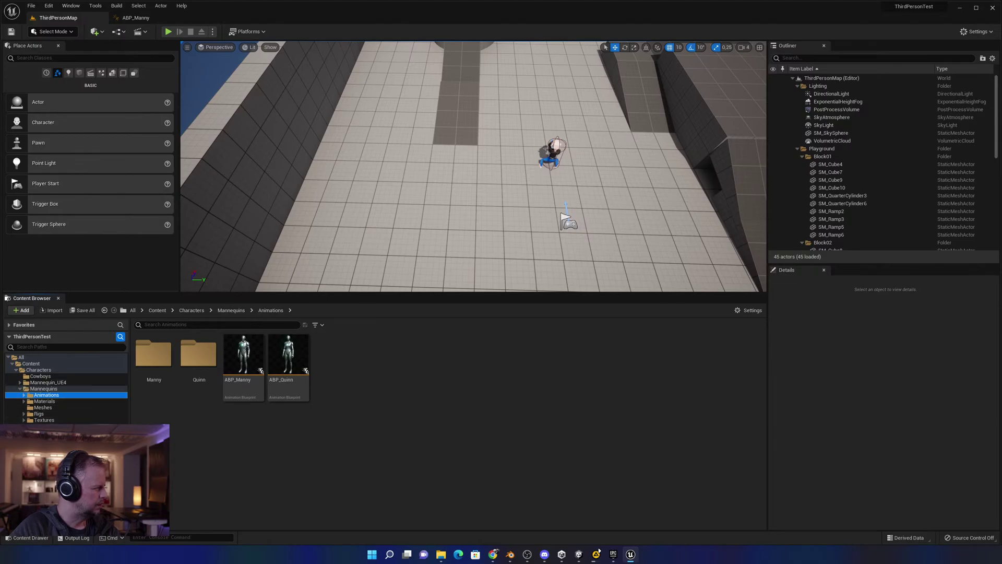
pyautogui.click(42, 432)
pyautogui.click(43, 445)
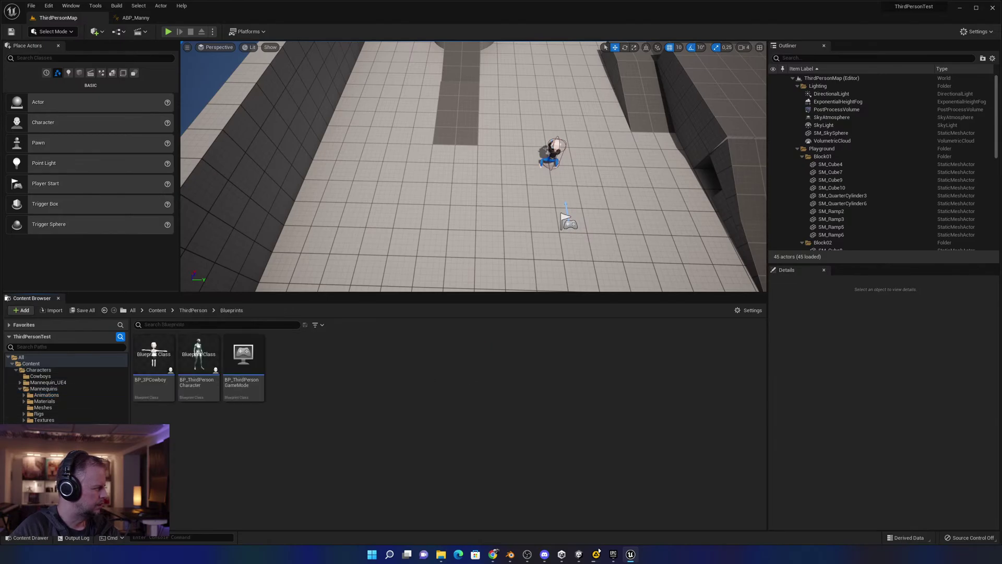
# Open the CR_Mannequin_BasicFootIK control rig from the Mannequins Rigs folder and look through the left hand and arm bones in its hierarchy.
pyautogui.click(50, 414)
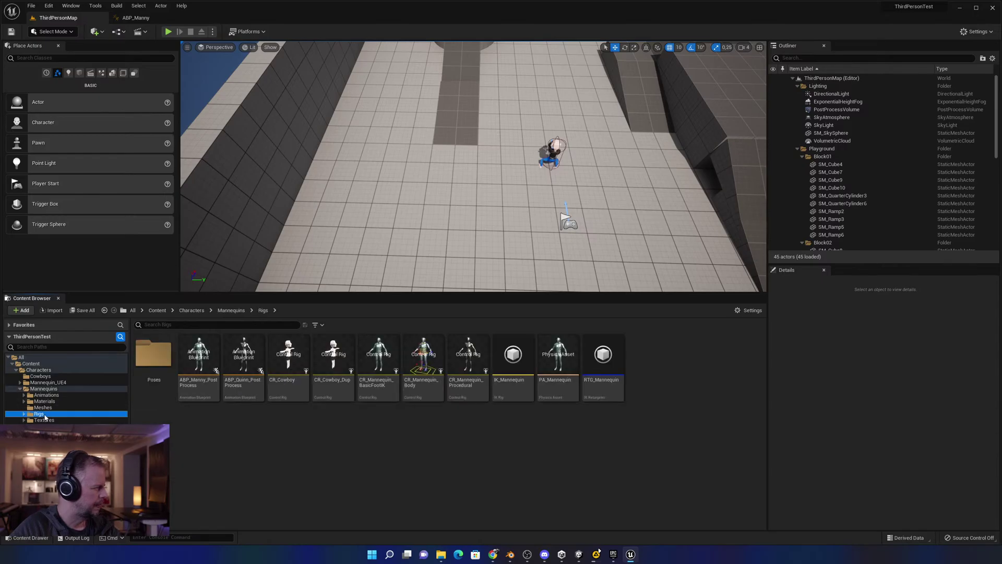
pyautogui.click(24, 414)
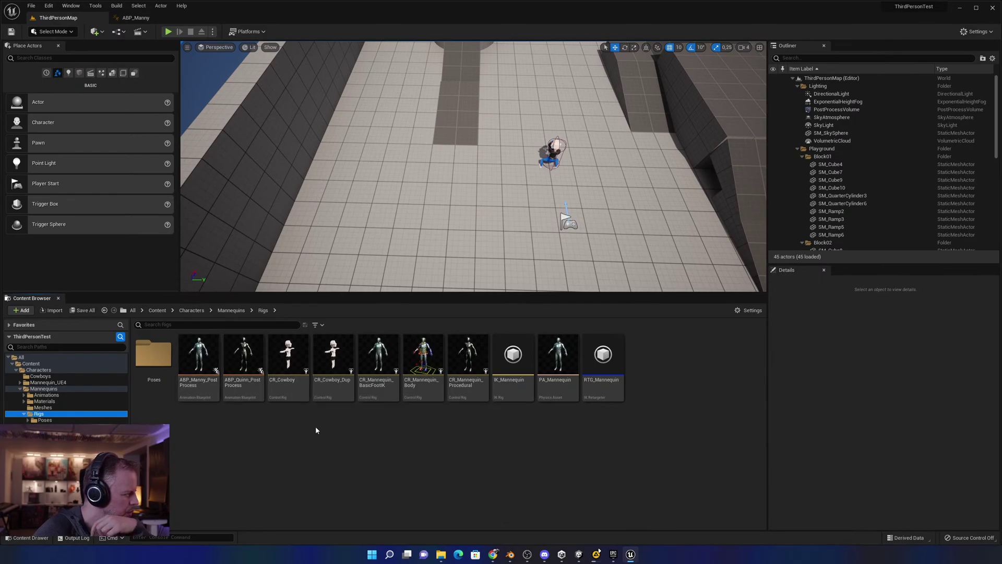
pyautogui.click(384, 394)
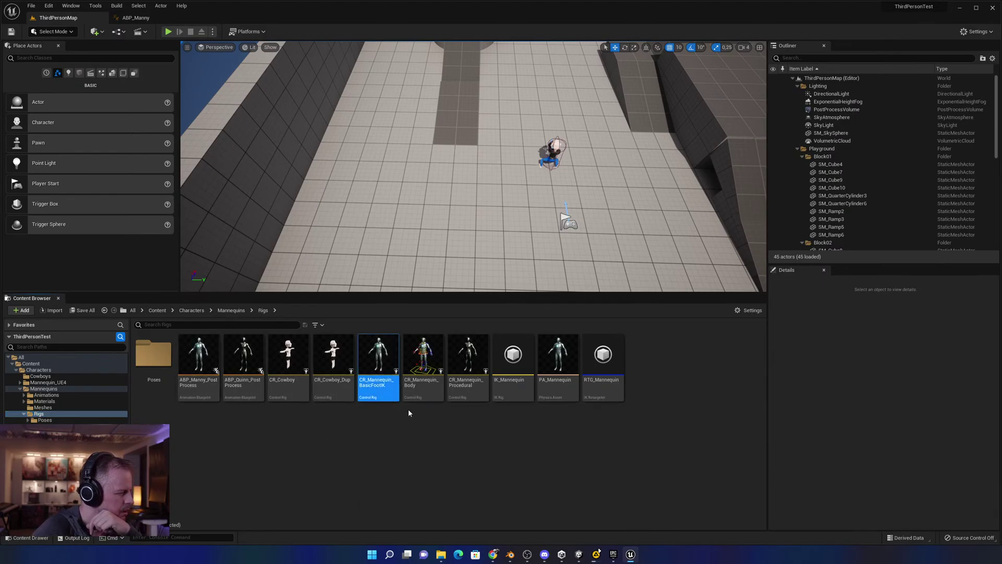
pyautogui.doubleClick(382, 387)
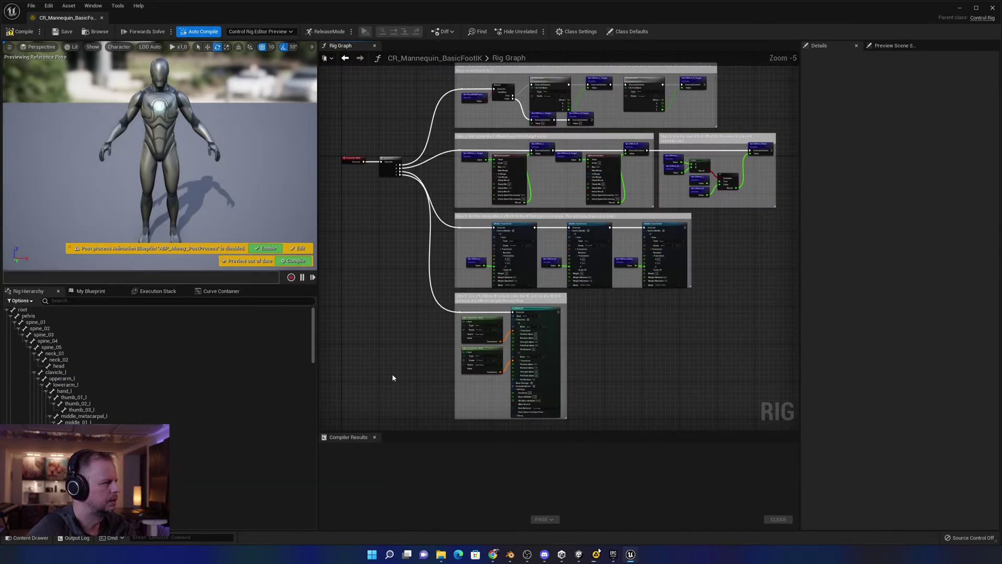
pyautogui.scroll(-4, 101, 396)
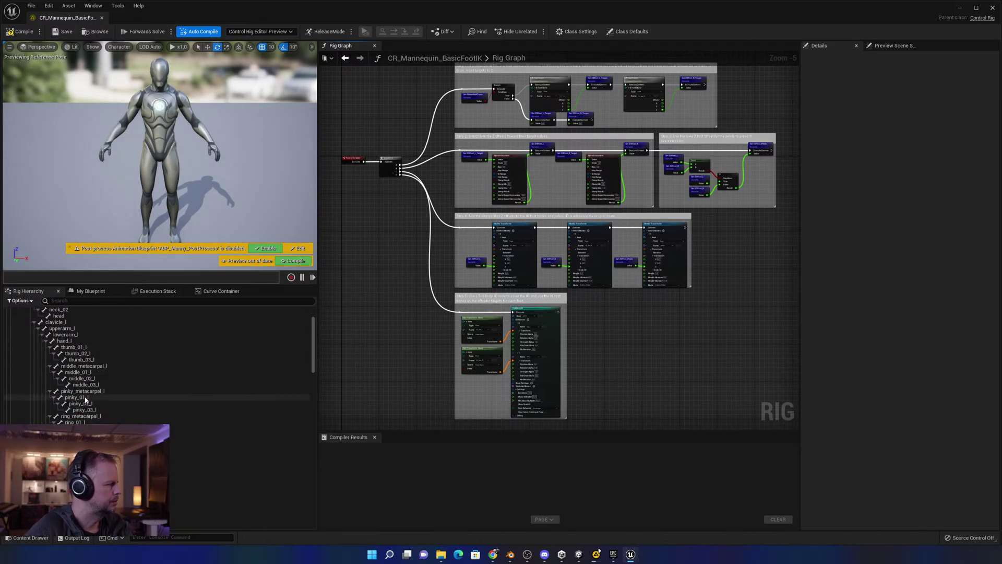
pyautogui.click(88, 386)
pyautogui.scroll(-5, 91, 387)
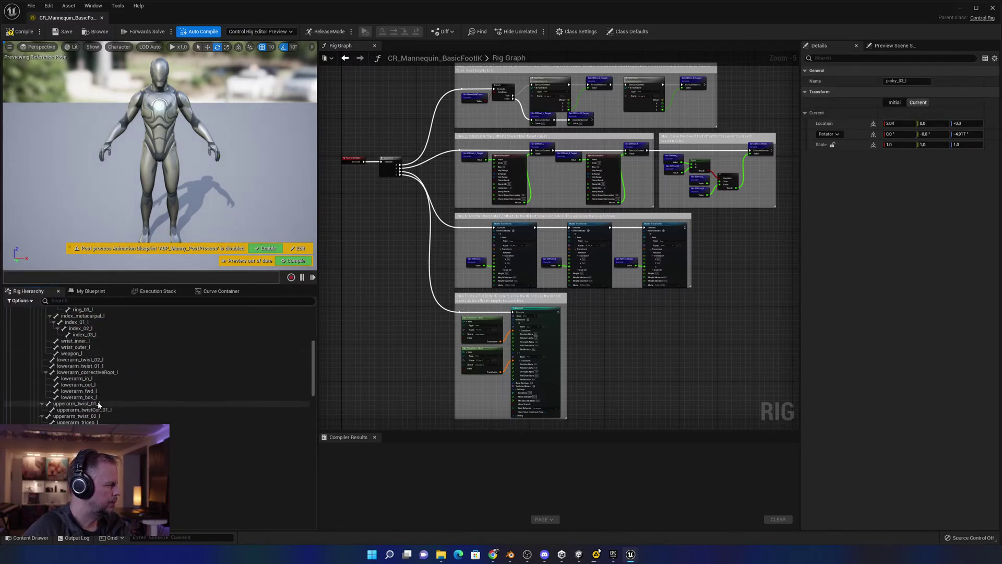
# Enlarge the rig hierarchy area and display the mannequin's full bone skeleton in the preview.
pyautogui.moveTo(128, 282); pyautogui.dragTo(128, 236)
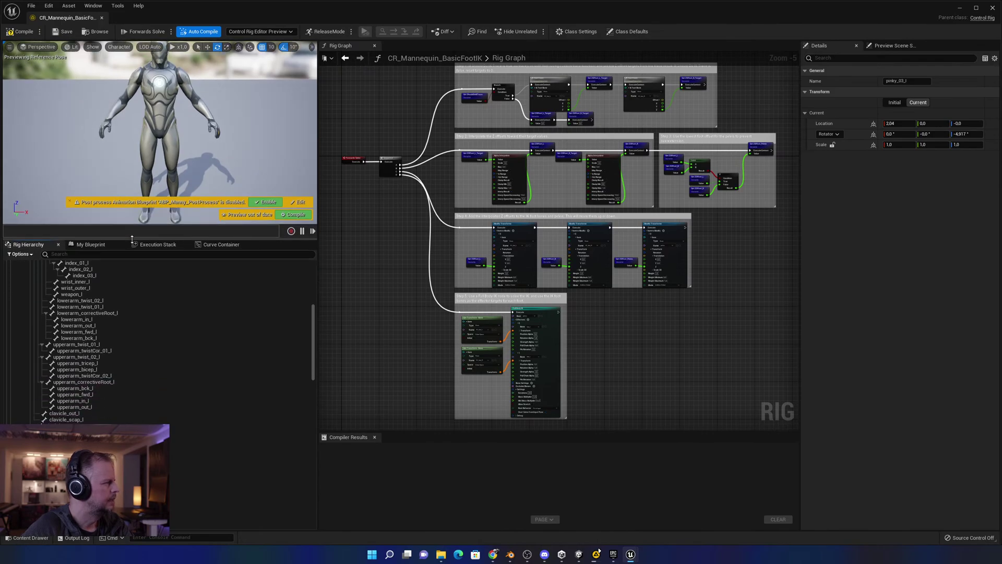
pyautogui.click(159, 105)
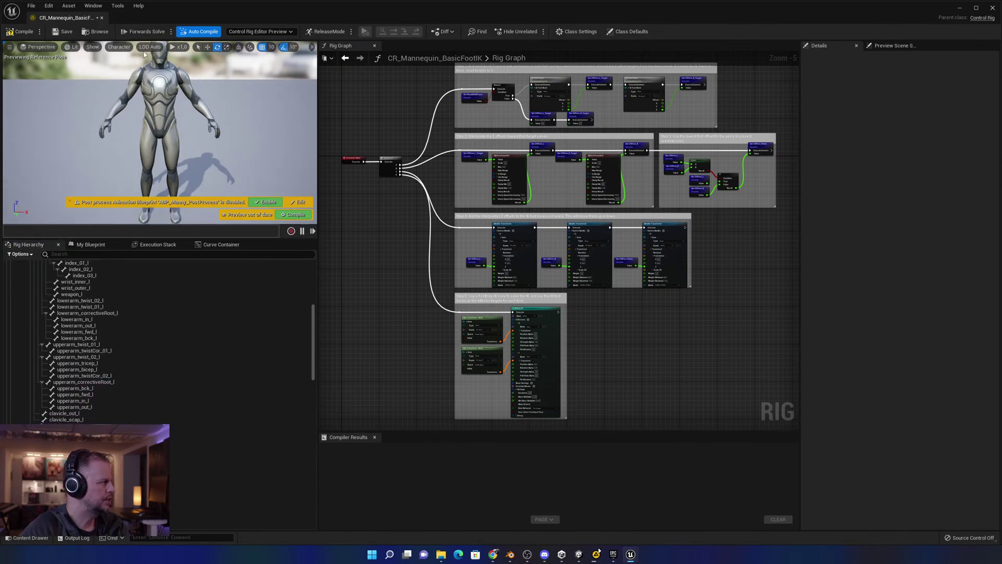
pyautogui.click(120, 47)
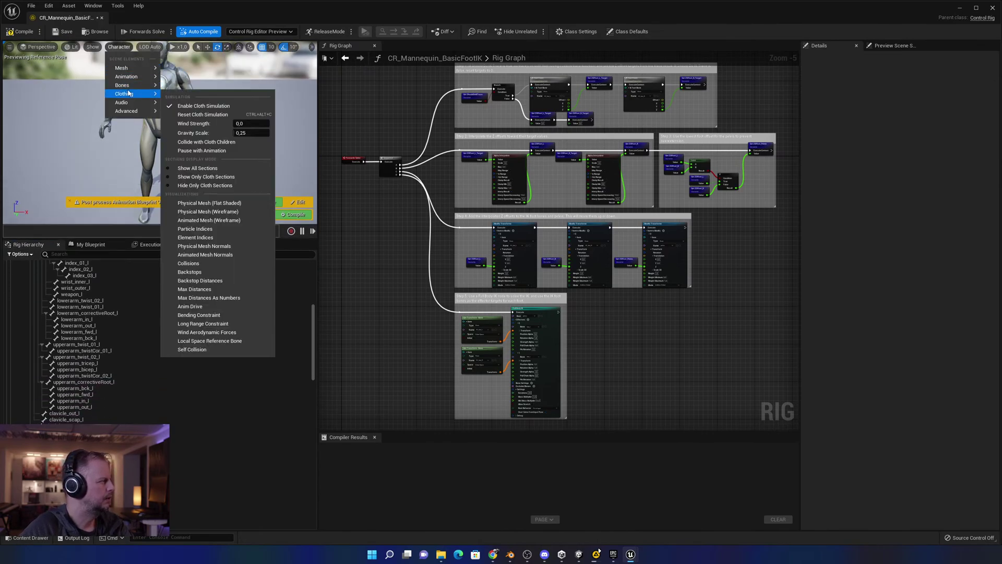
pyautogui.moveTo(130, 88)
pyautogui.click(192, 133)
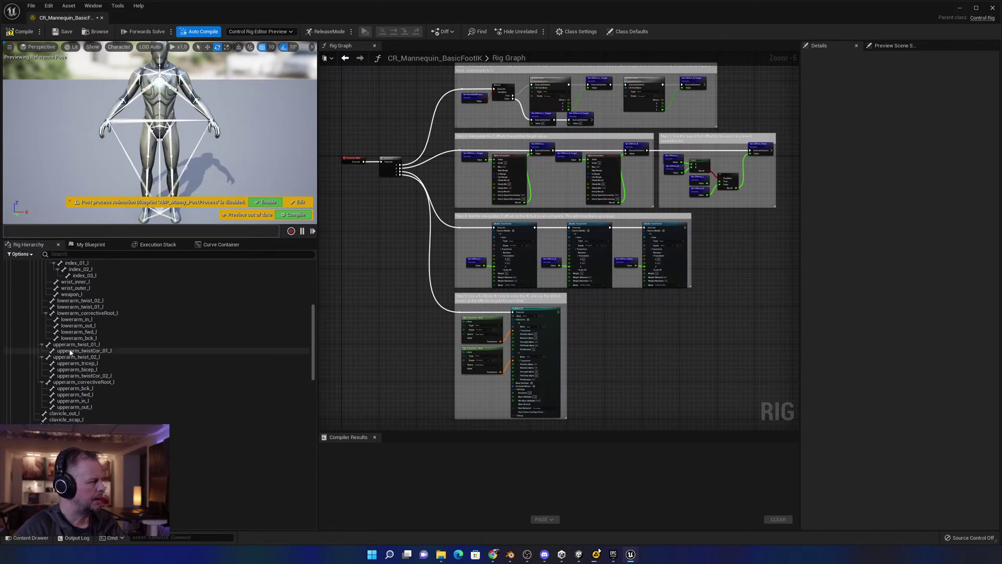
# Inspect the upperarm_twistCor_01_l and thumb_01_l bones in the mannequin's rig hierarchy.
pyautogui.click(94, 350)
pyautogui.scroll(6, 103, 354)
pyautogui.scroll(3, 101, 351)
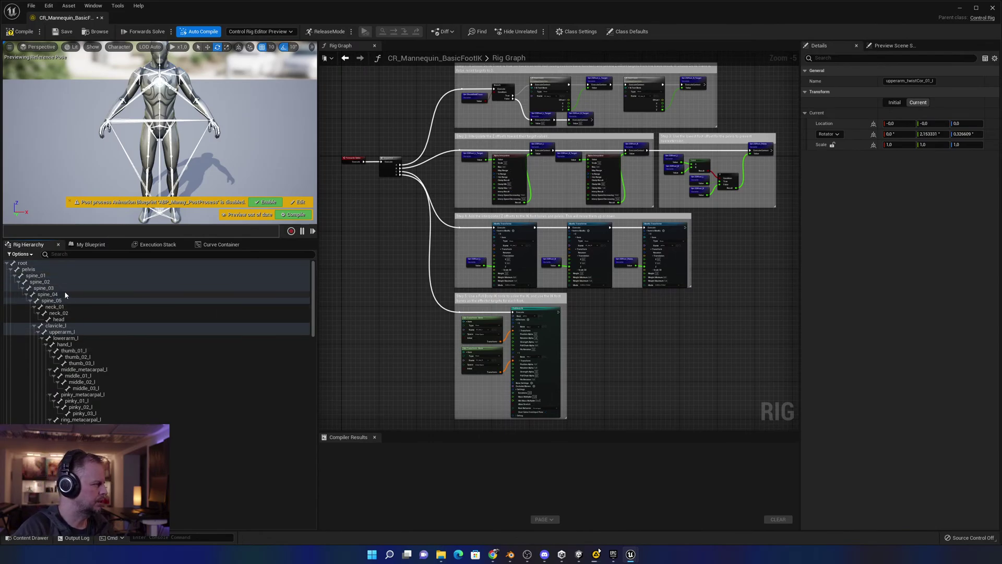
pyautogui.scroll(-3, 84, 382)
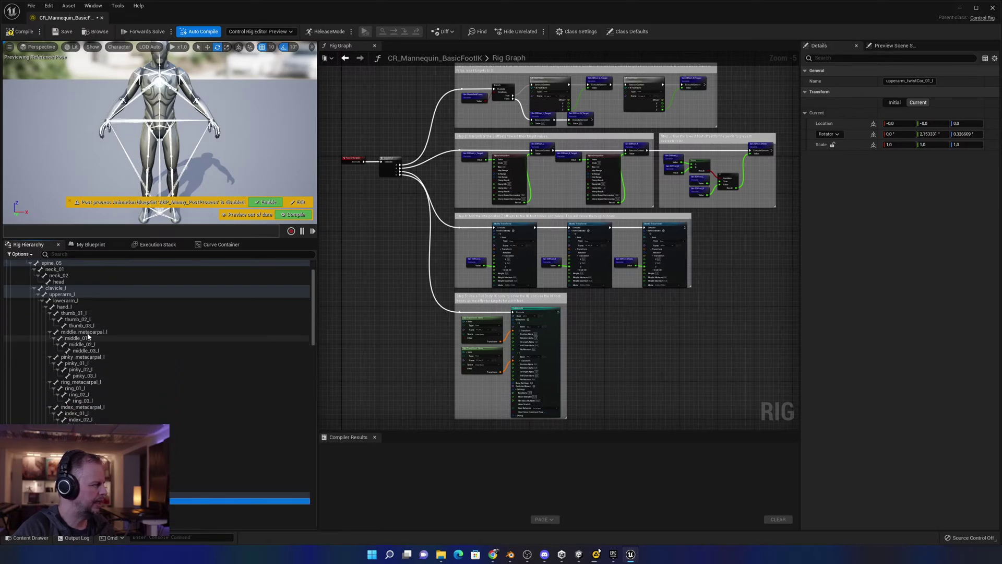
pyautogui.click(86, 313)
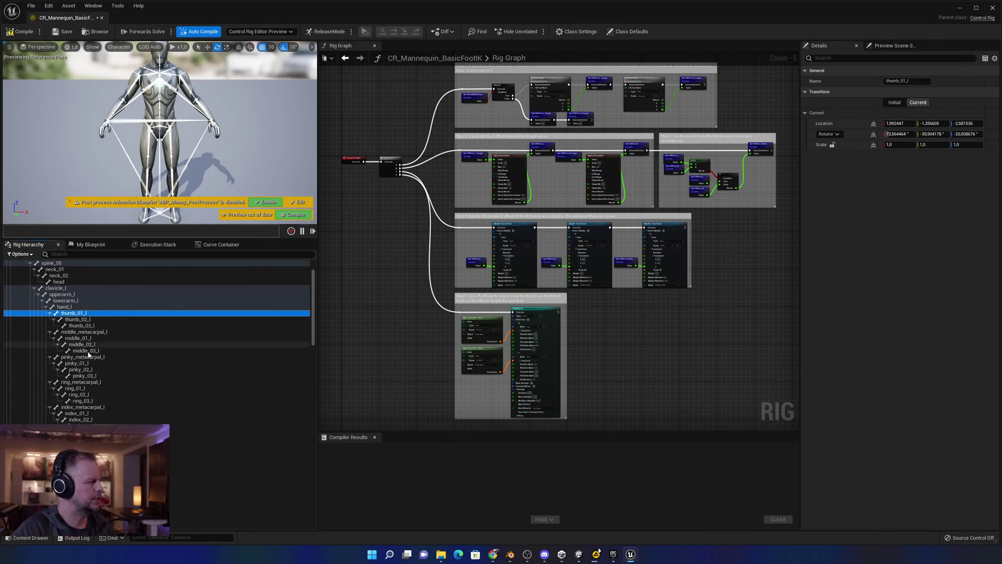
# Inspect the spine_03 and spine_05 bones and highlight the left middle finger chain from middle_metacarpal_l to middle_03_l.
pyautogui.scroll(3, 68, 324)
pyautogui.click(42, 287)
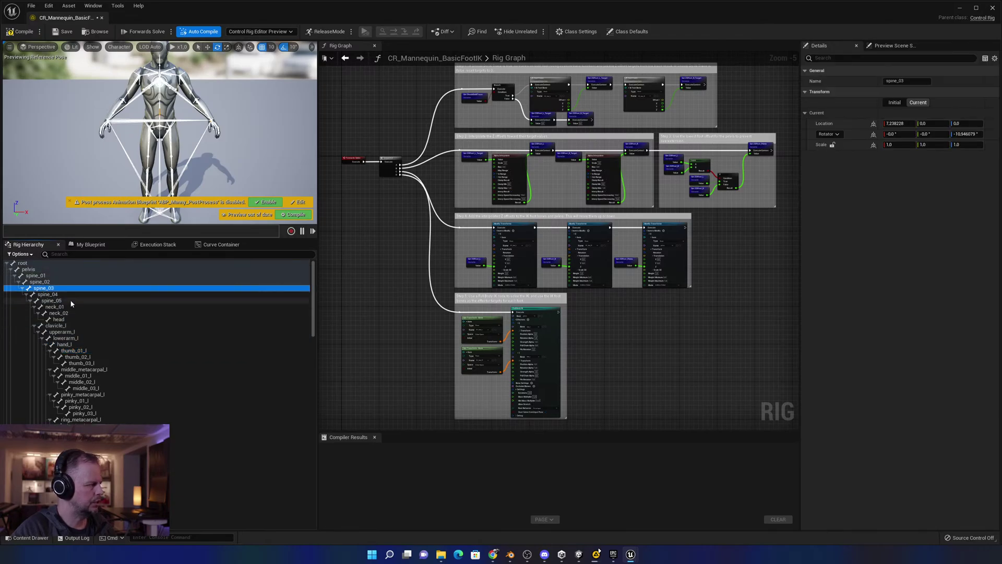
pyautogui.click(52, 301)
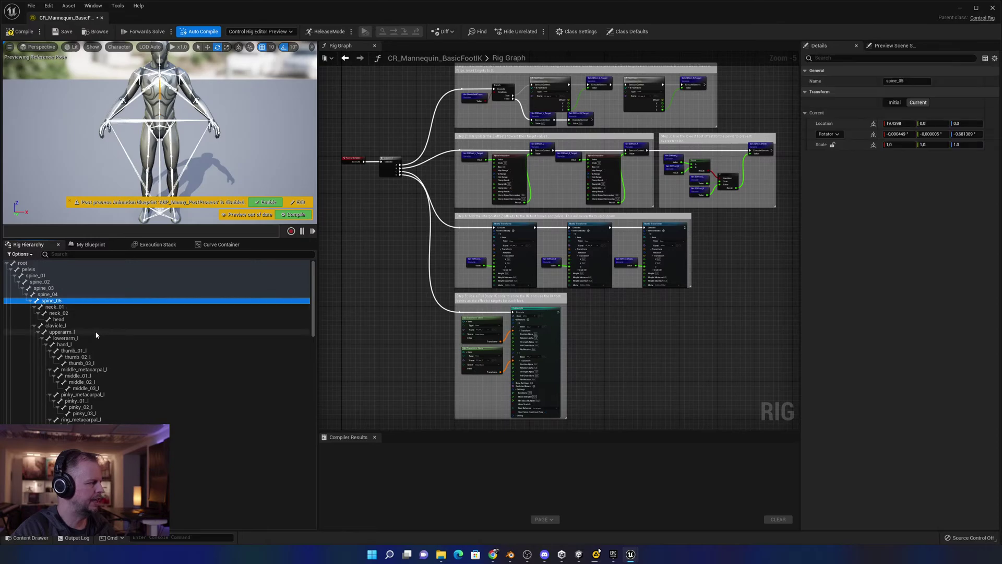
pyautogui.click(102, 369)
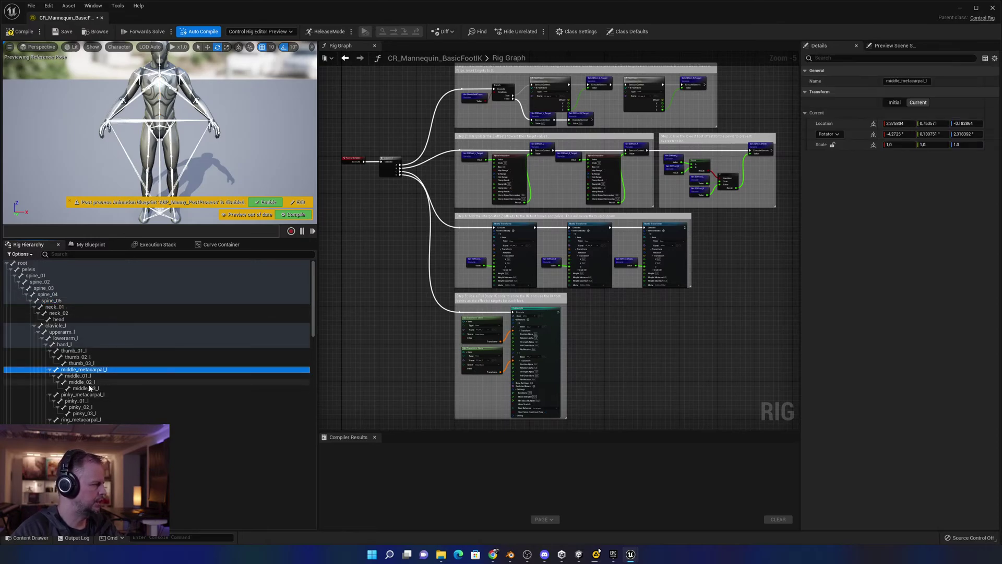
pyautogui.keyDown('shift'); pyautogui.click(89, 387); pyautogui.keyUp('shift')
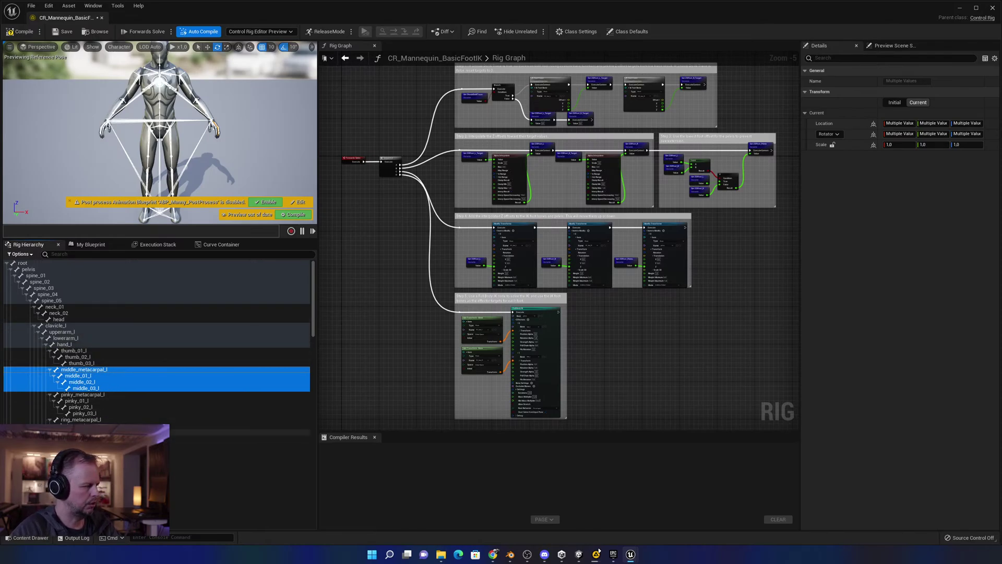
pyautogui.scroll(-8, 78, 400)
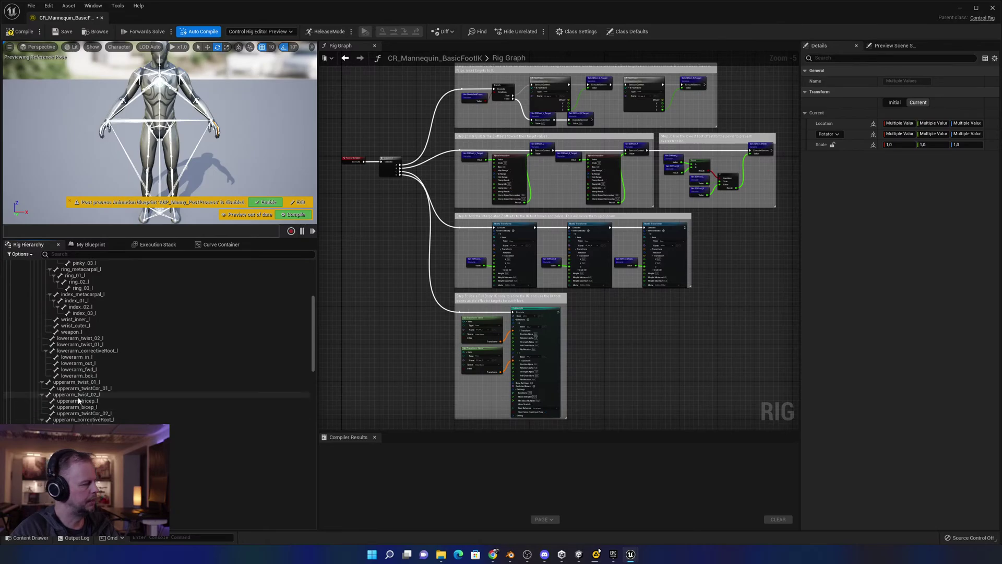
# Examine the mannequin's arm bones in the rig hierarchy, including the twist, corrective, wrist and weapon bones on both sides.
pyautogui.scroll(-15, 79, 400)
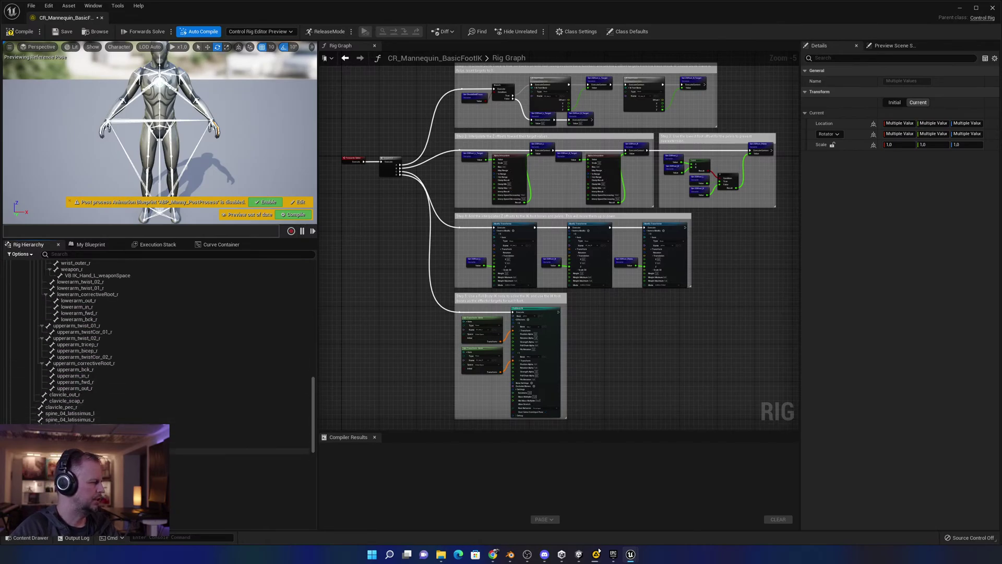
pyautogui.scroll(20, 87, 410)
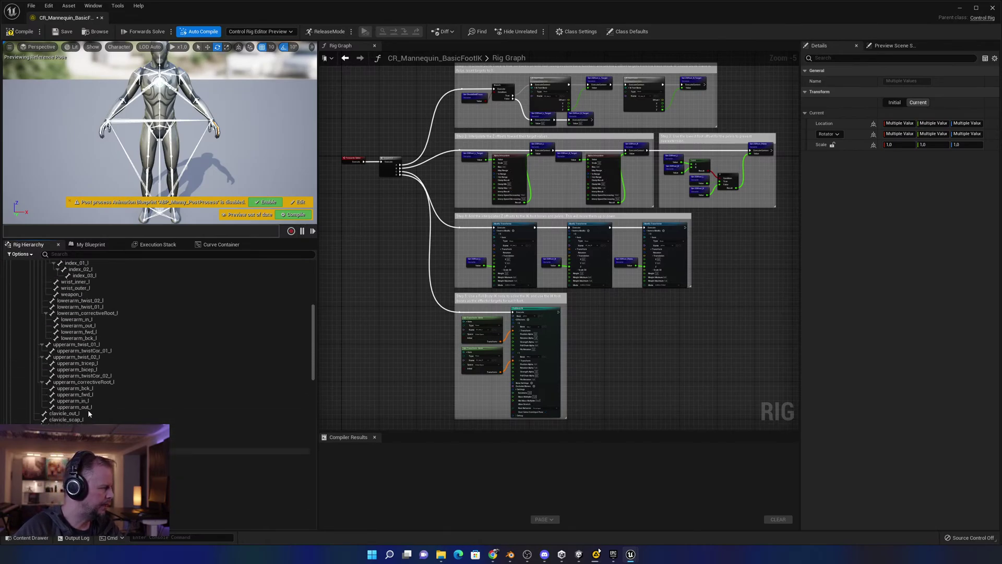
pyautogui.scroll(10, 87, 410)
pyautogui.scroll(-5, 92, 365)
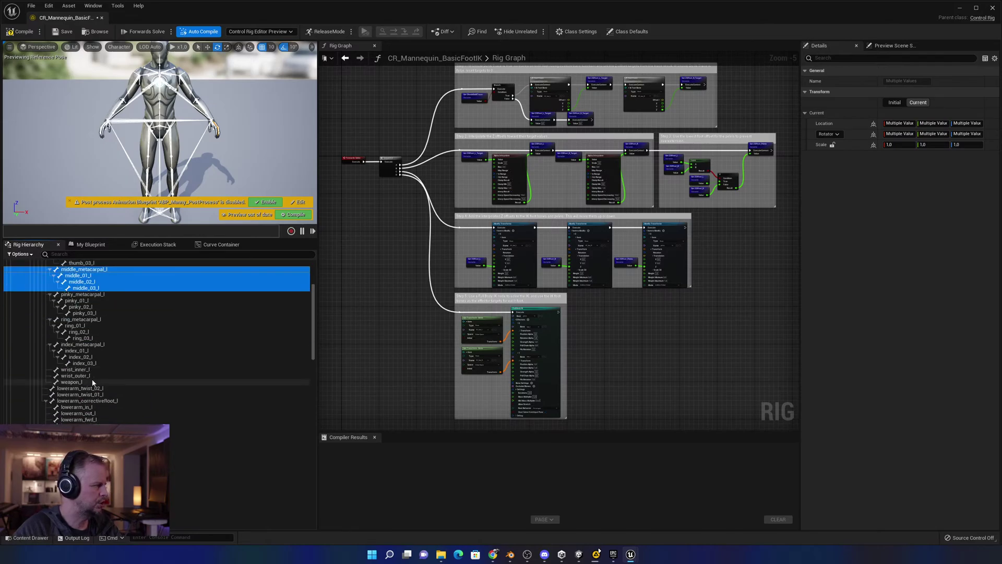
pyautogui.scroll(-3, 93, 383)
# Switch to the Cowboys.blend file in Blender, select the cowboy's CharacterArmature and enlarge the 3D viewport.
pyautogui.moveTo(509, 554)
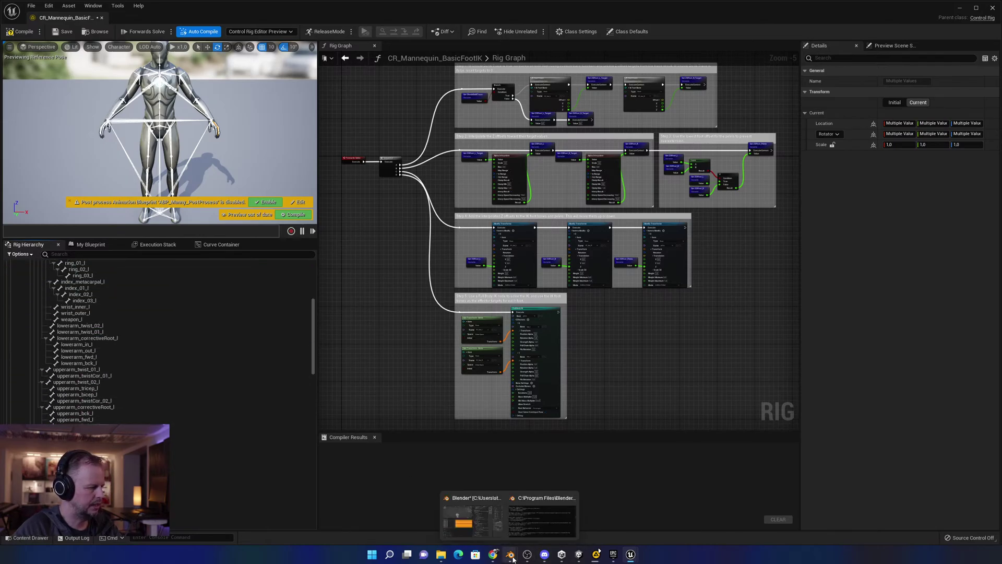
pyautogui.click(479, 520)
pyautogui.scroll(5, 282, 154)
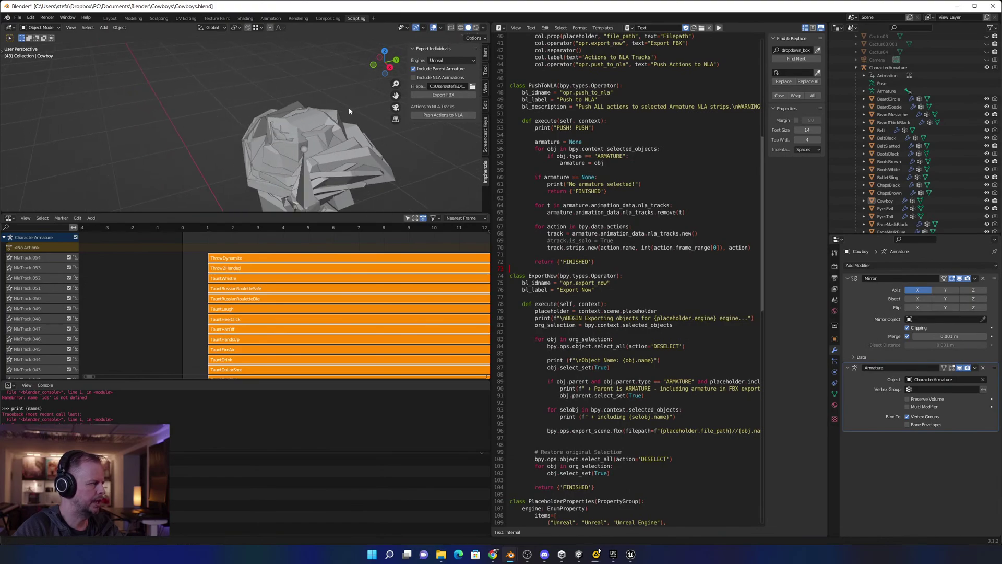
pyautogui.click(330, 140)
pyautogui.scroll(-3, 337, 141)
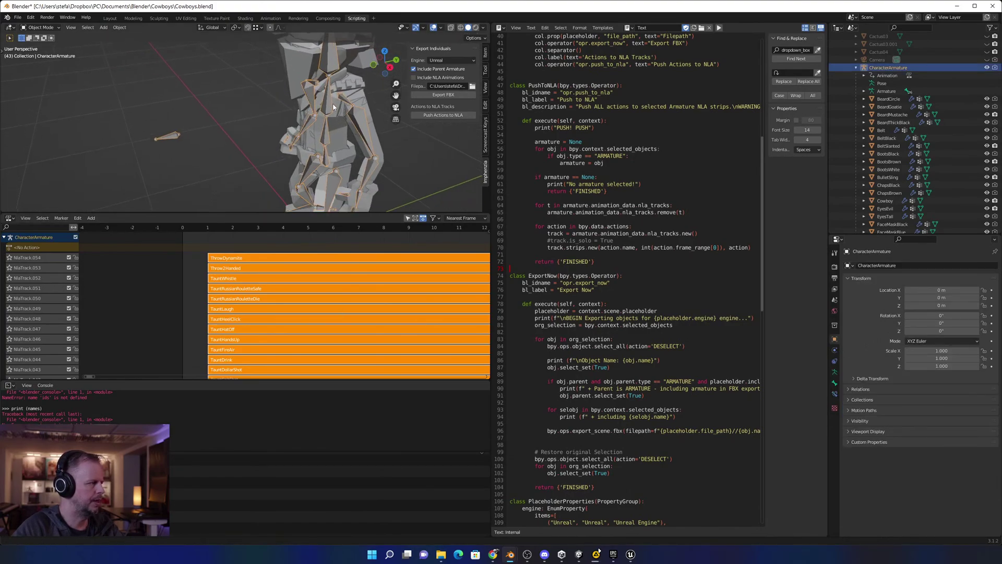
pyautogui.moveTo(384, 213); pyautogui.dragTo(384, 308)
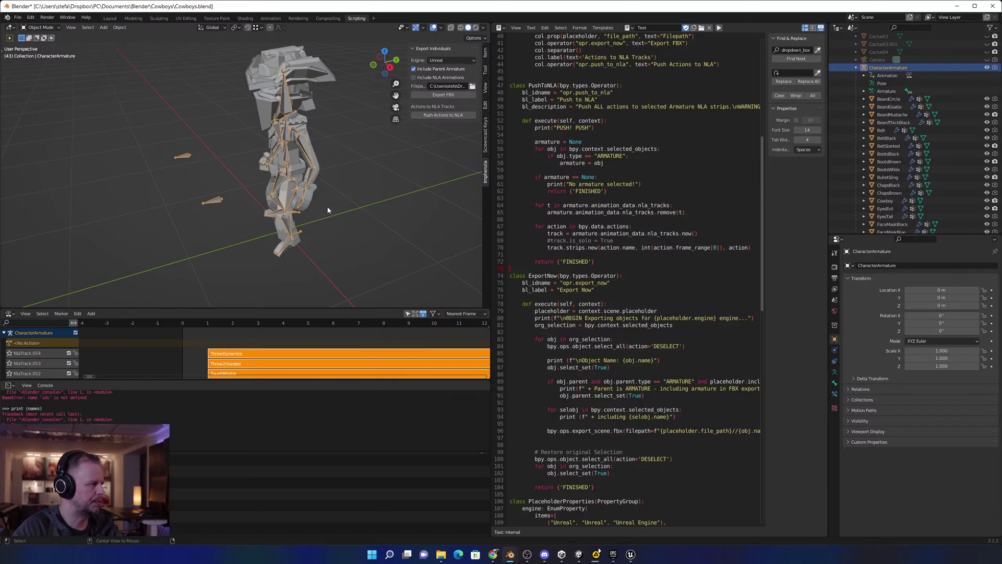
# View the whole cowboy from the front, reselect the CharacterArmature and put it in Edit Mode.
pyautogui.rightClick(309, 209)
pyautogui.click(353, 193)
pyautogui.moveTo(334, 182); pyautogui.dragTo(359, 161, button='middle')
pyautogui.rightClick(372, 160)
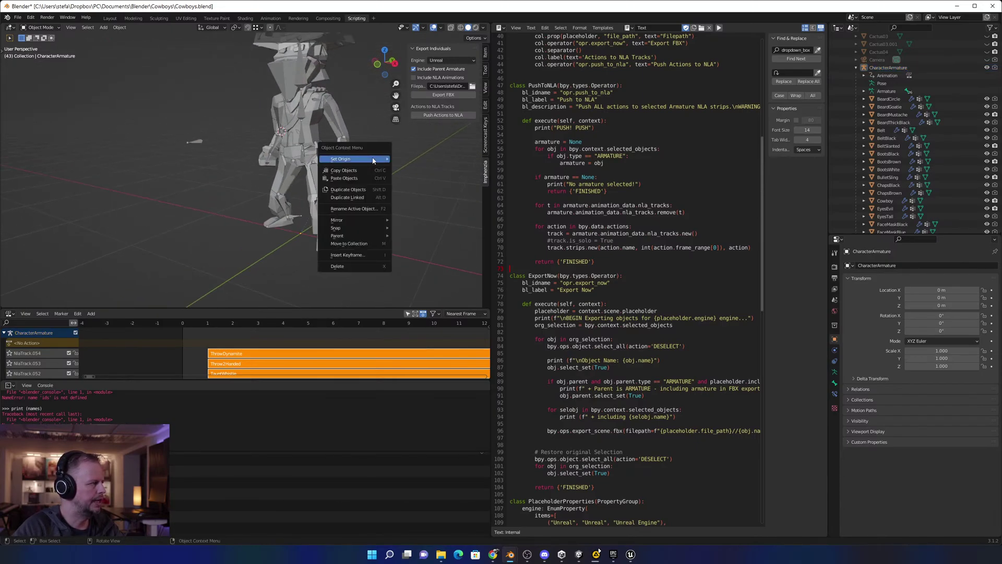
pyautogui.click(296, 77)
pyautogui.keyDown('shift'); pyautogui.moveTo(395, 177); pyautogui.dragTo(390, 198, button='middle'); pyautogui.keyUp('shift')
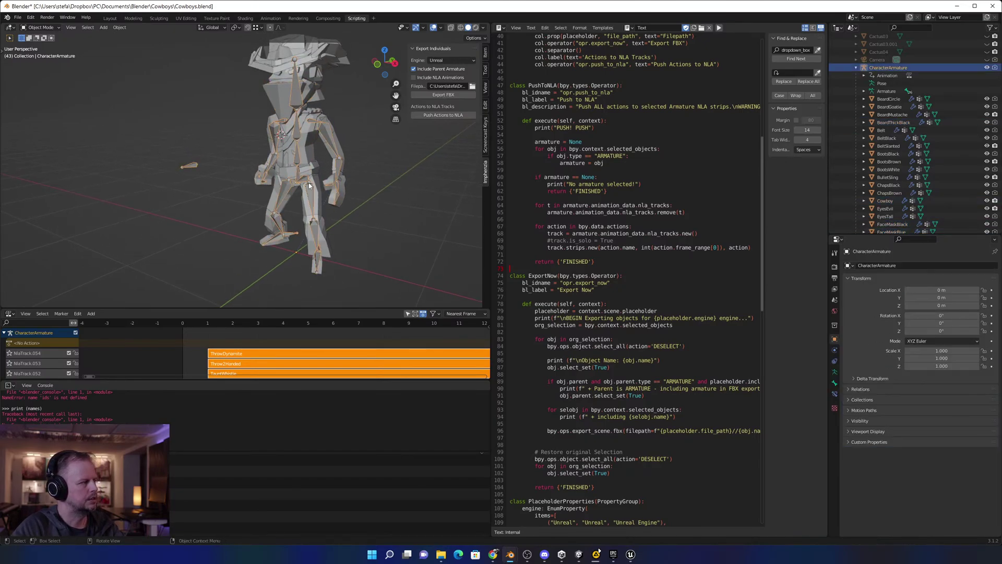
pyautogui.press('Tab')
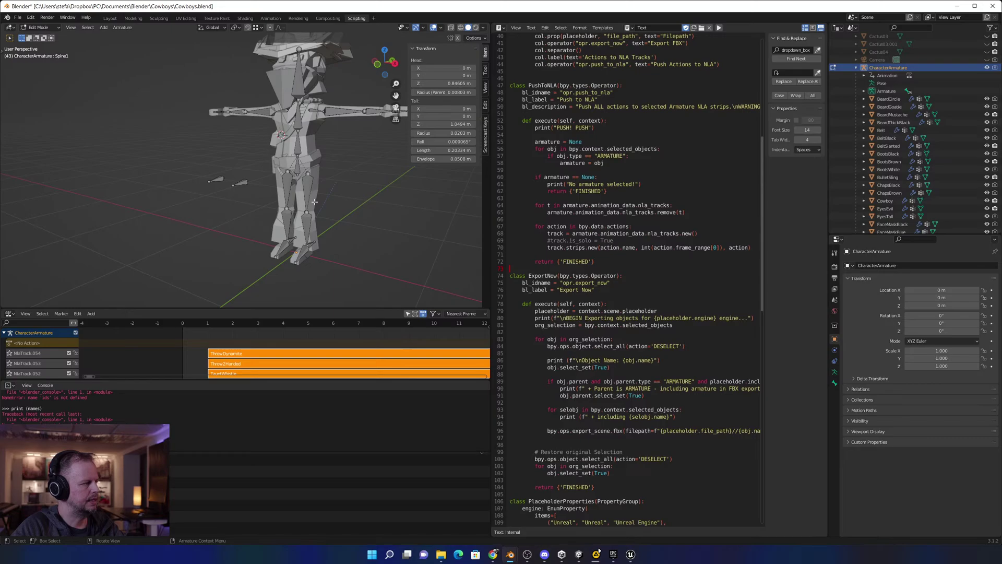
# Expand the armature's full bone hierarchy in the outliner and select all bones from Root to Foot.R.
pyautogui.click(865, 91)
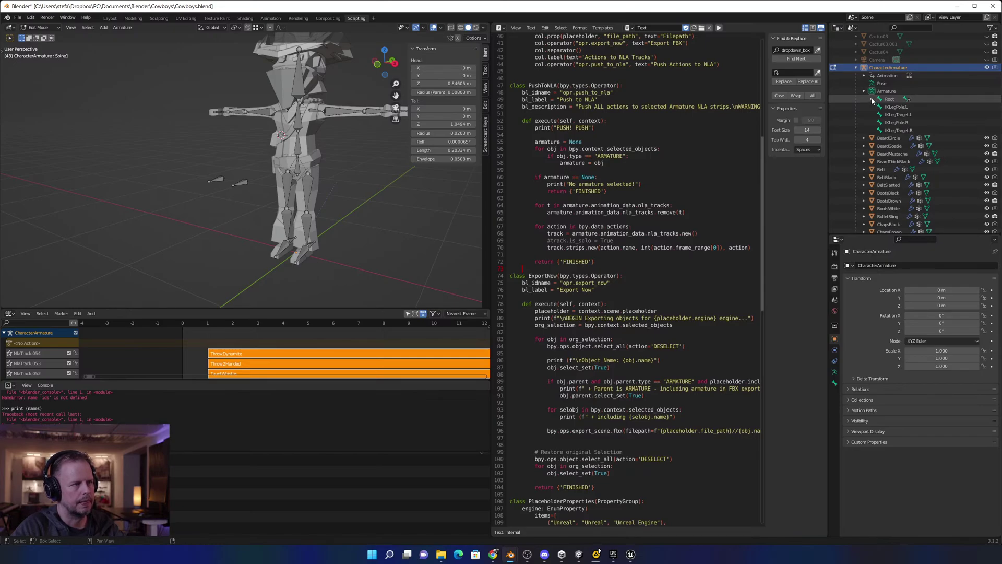
pyautogui.keyDown('shift'); pyautogui.click(872, 99); pyautogui.keyUp('shift')
pyautogui.scroll(-3, 898, 141)
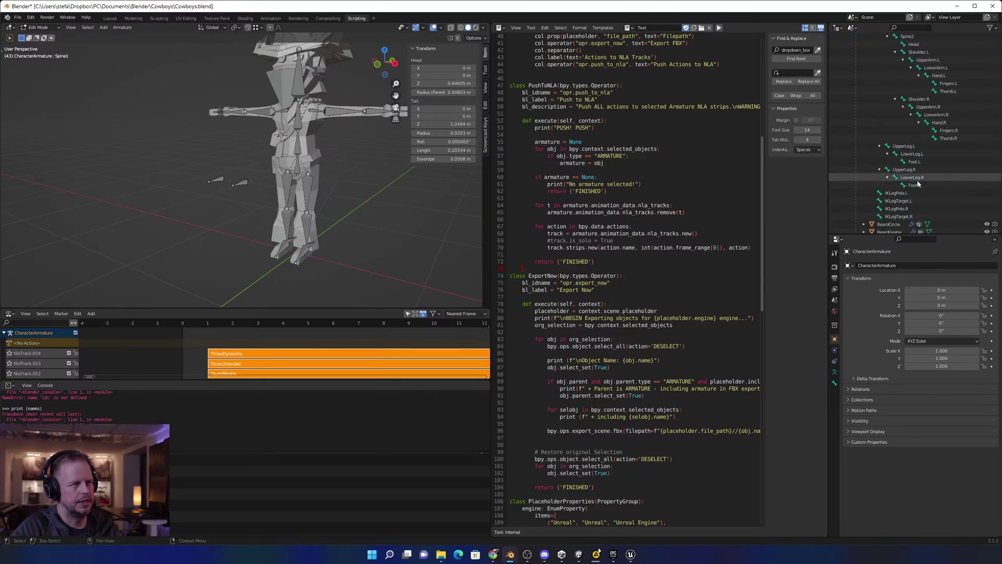
pyautogui.scroll(2, 913, 209)
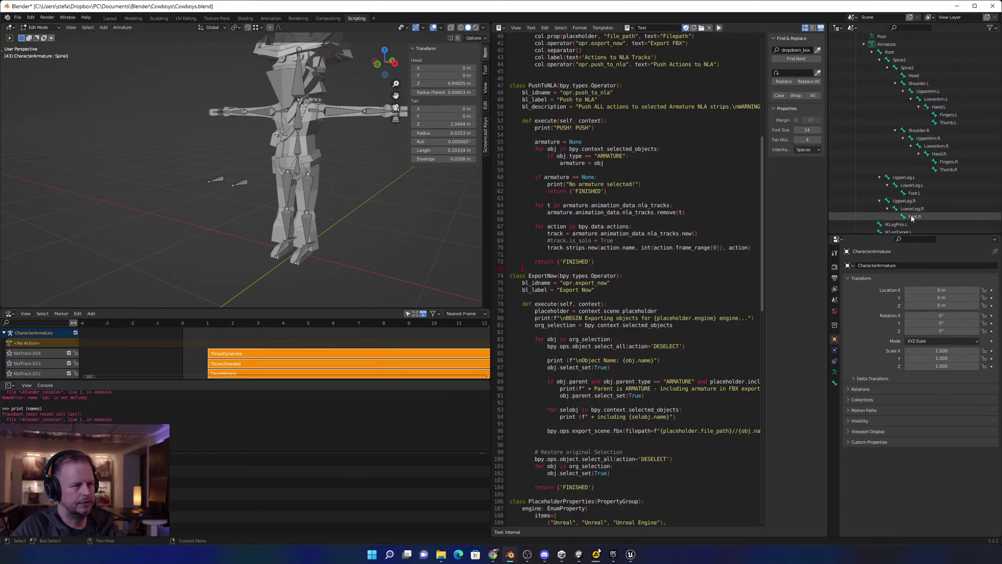
pyautogui.click(912, 216)
pyautogui.keyDown('shift'); pyautogui.click(889, 52); pyautogui.keyUp('shift')
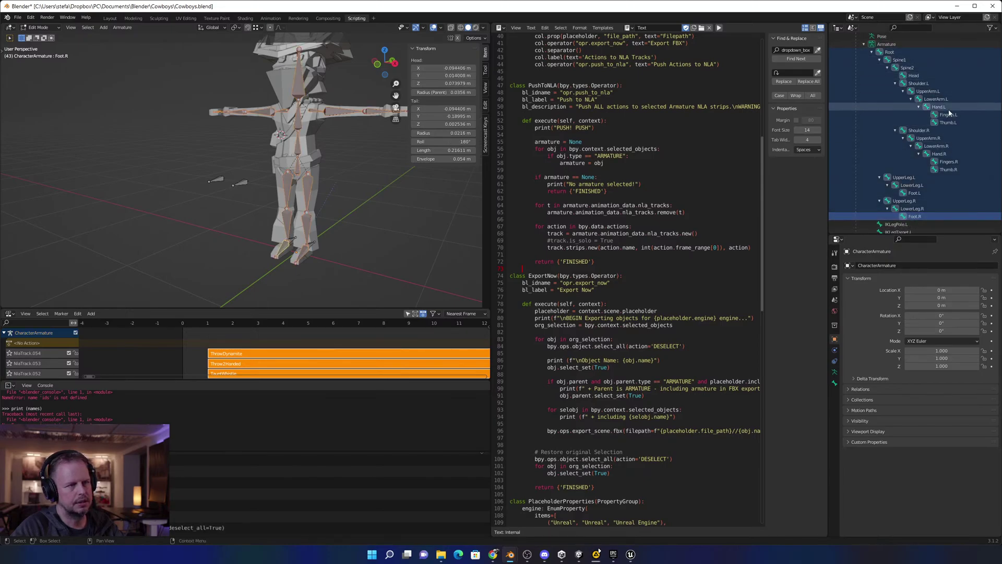
# Switch back to Unreal and inspect the index_01_l, spine_01 and right hand bones in the mannequin's rig hierarchy.
pyautogui.hotkey('alt', 'Tab')
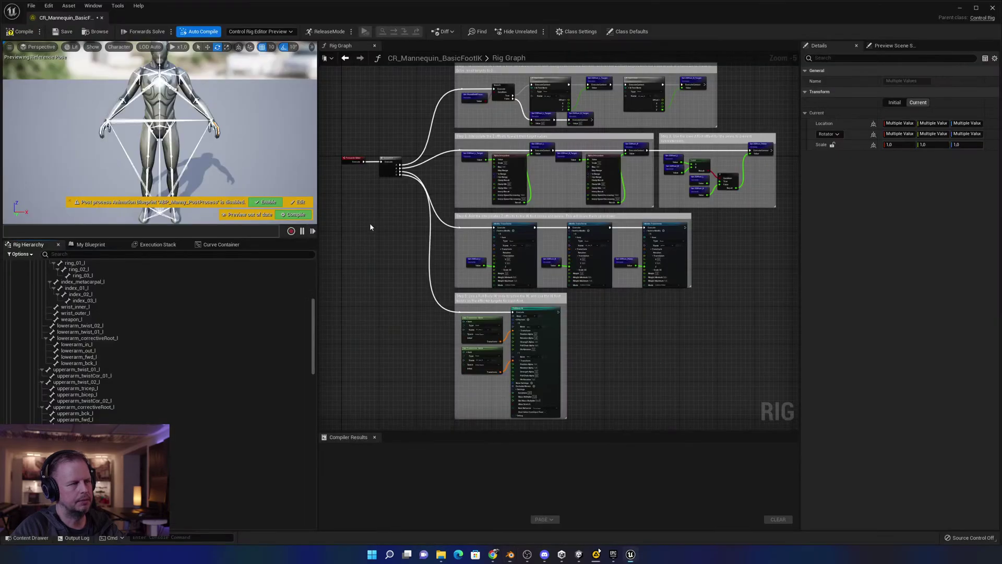
pyautogui.click(92, 288)
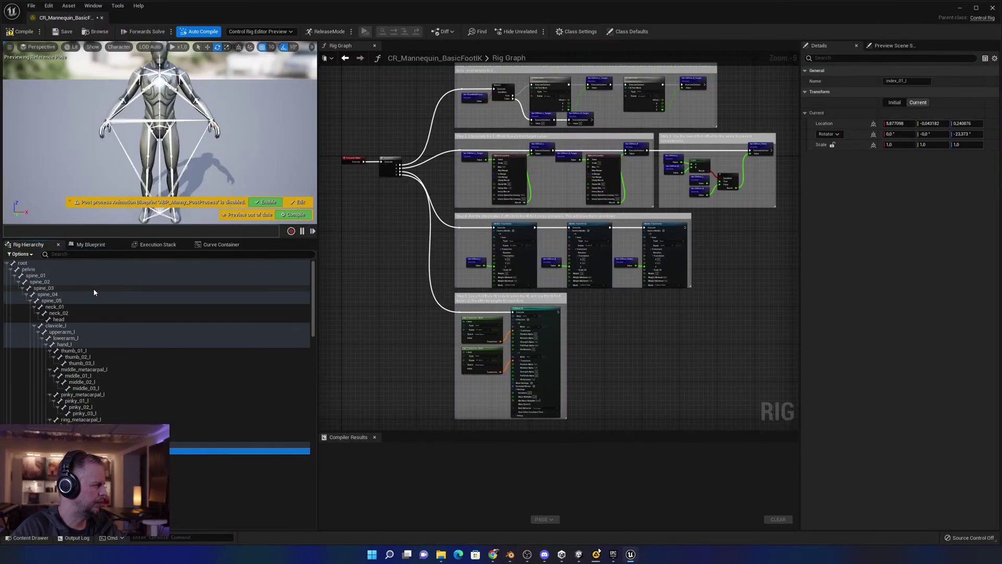
pyautogui.click(91, 275)
pyautogui.scroll(-10, 93, 336)
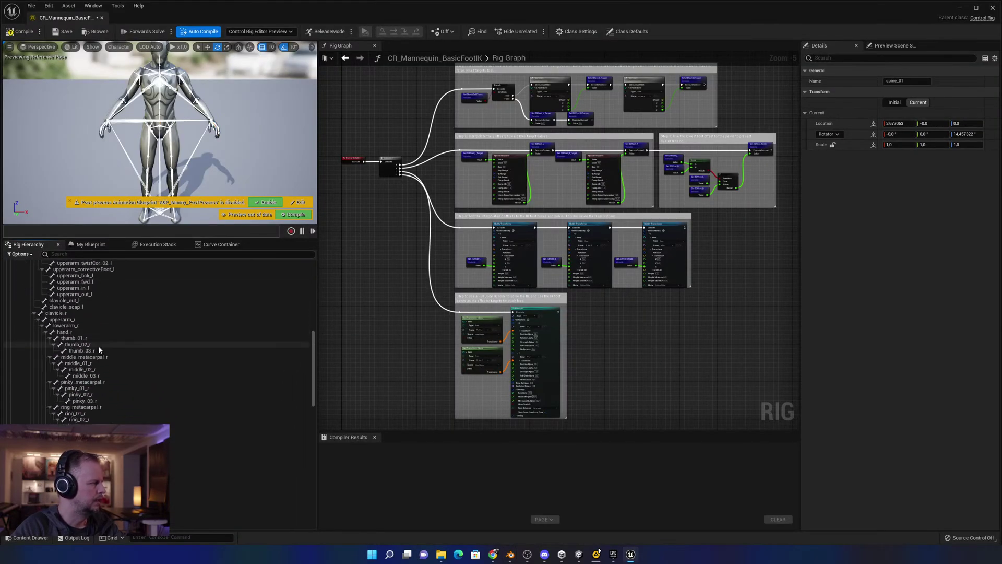
pyautogui.scroll(-1, 99, 349)
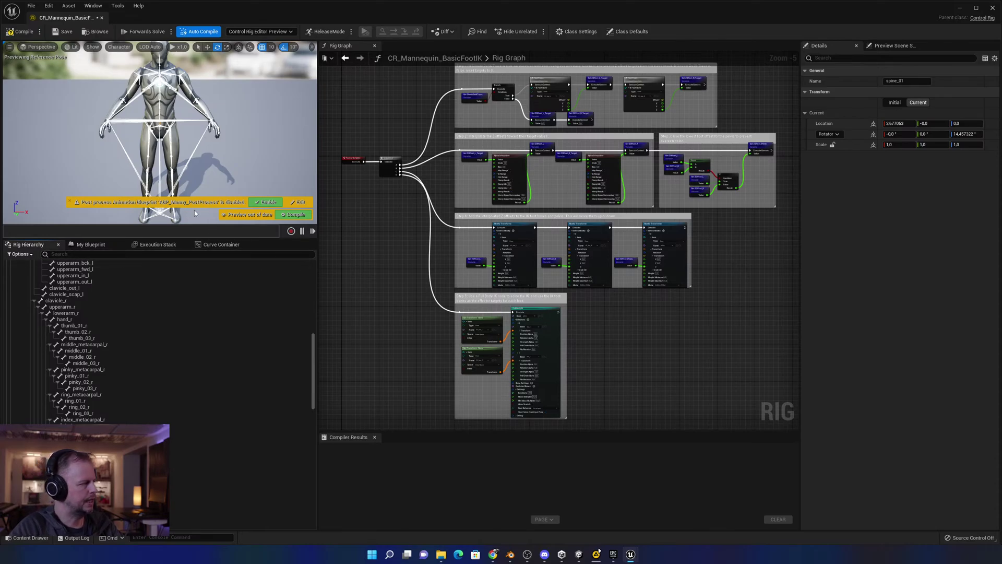
# Show the mannequin rig's functions and variables, compile CR_Mannequin_BasicFootIK and return to the Rigs folder.
pyautogui.click(90, 245)
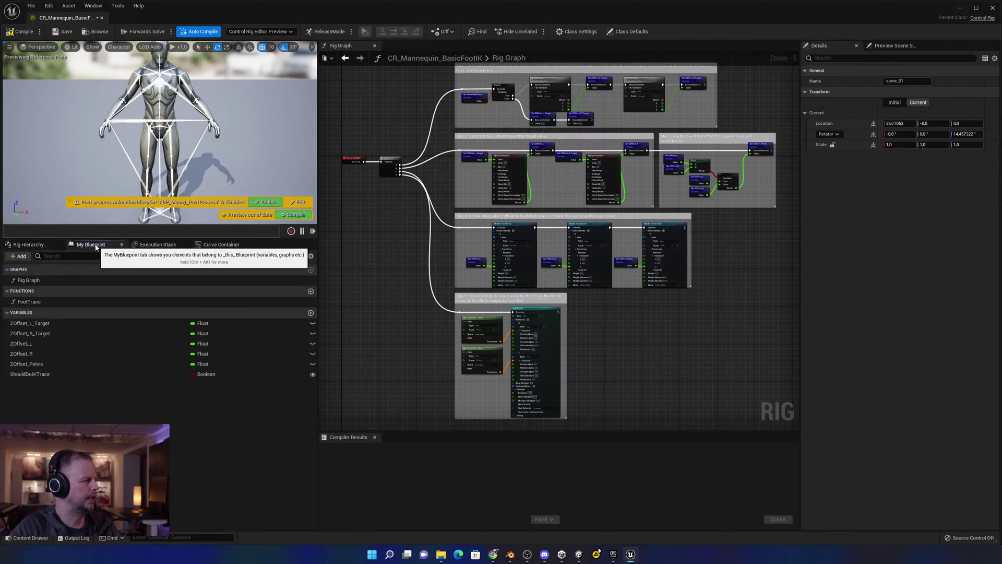
pyautogui.click(21, 32)
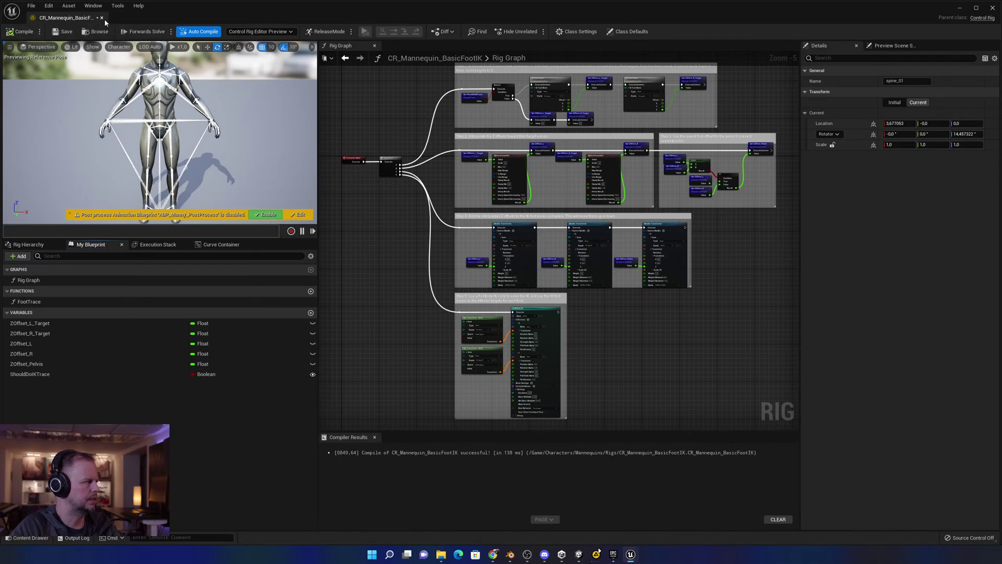
pyautogui.click(99, 31)
pyautogui.moveTo(417, 141); pyautogui.dragTo(418, 130, button='right')
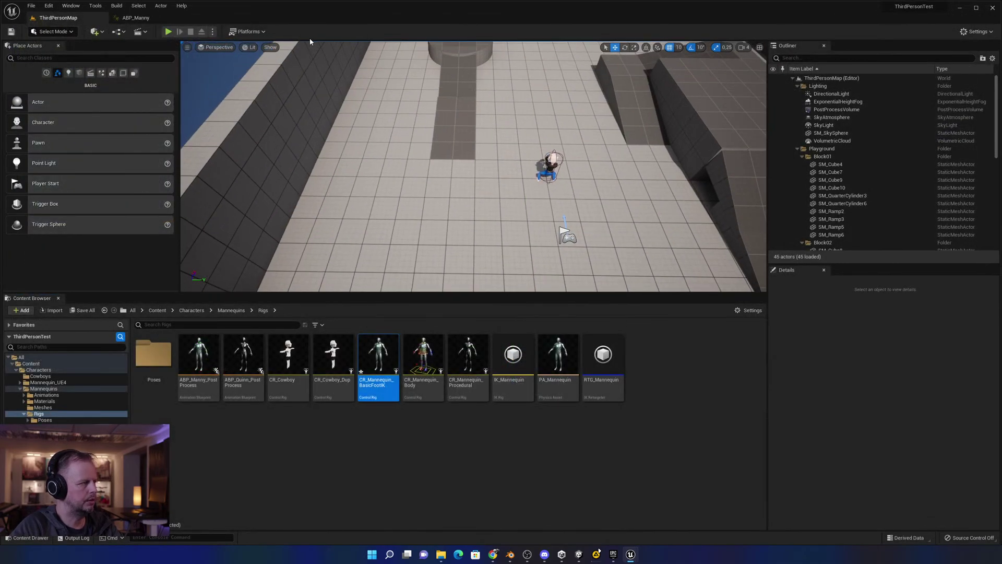
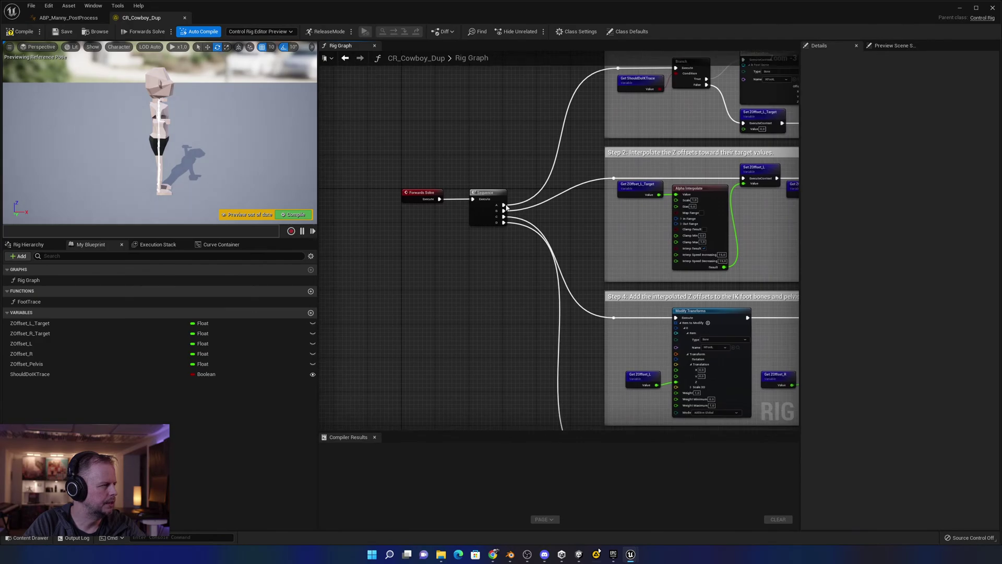
# Examine the Sequence node and the Step 1 IK trace section of CR_Cowboy_Dup's rig graph.
pyautogui.click(497, 193)
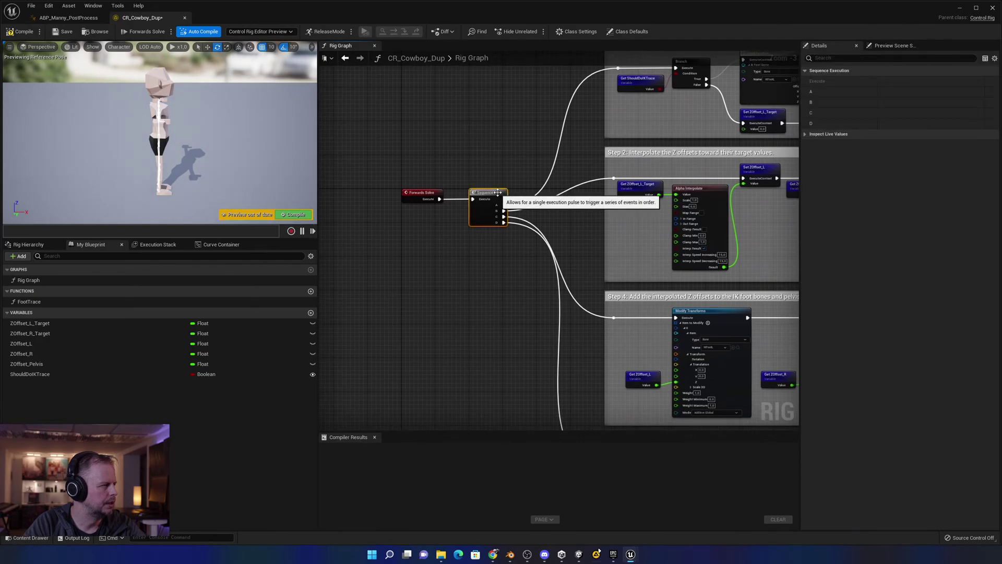
pyautogui.click(474, 58)
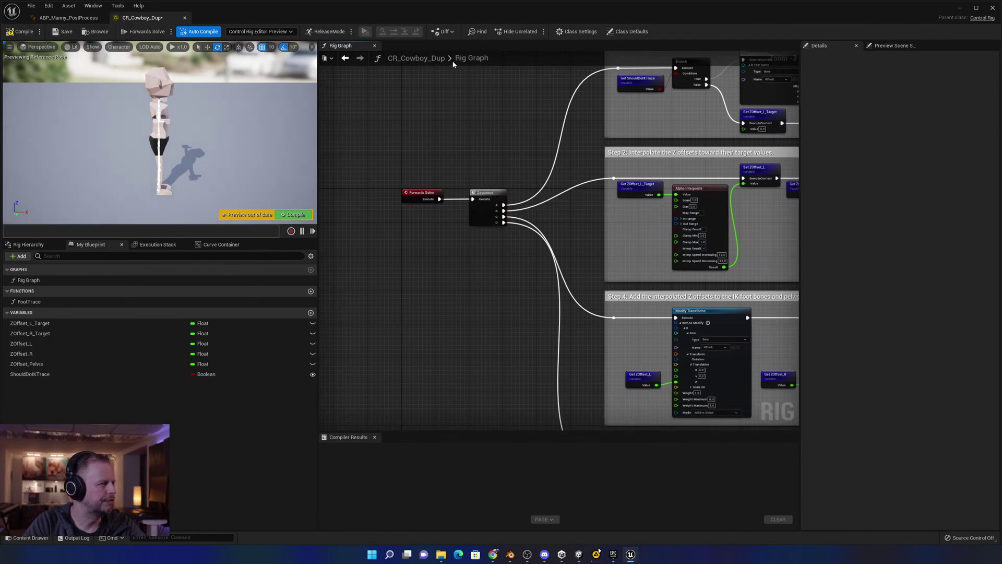
pyautogui.moveTo(478, 89); pyautogui.dragTo(320, 224, button='right')
pyautogui.click(534, 141)
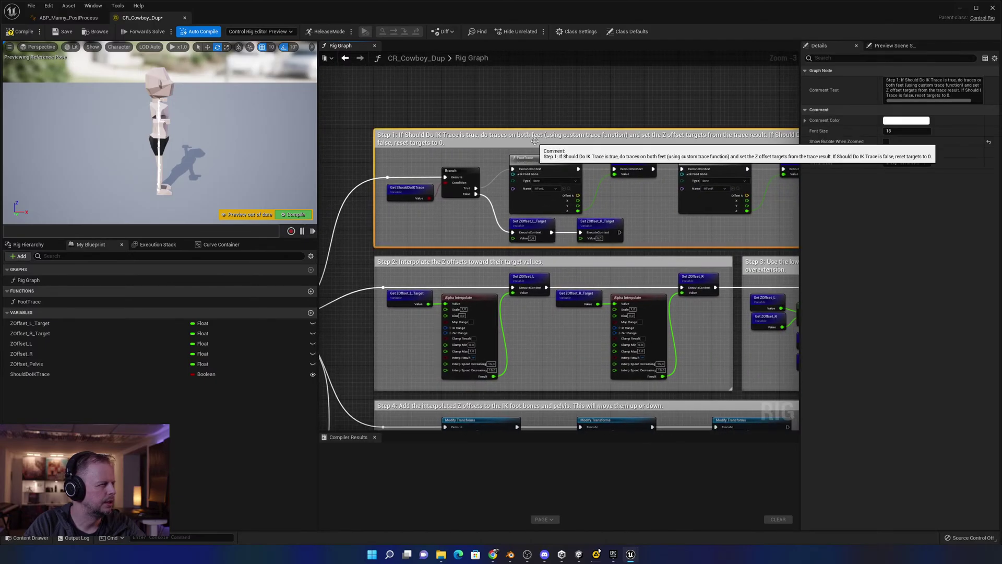
pyautogui.scroll(-8, 616, 238)
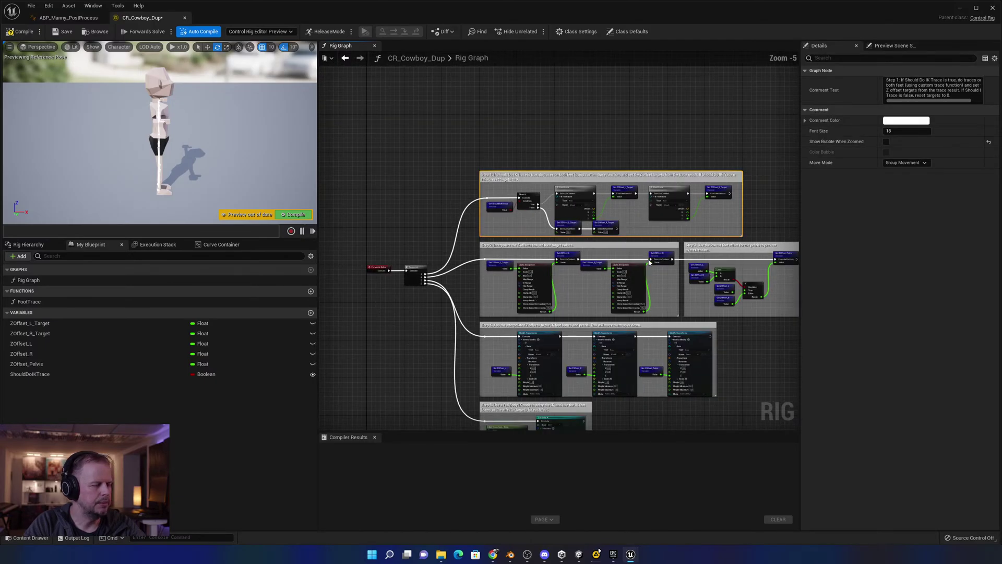
pyautogui.scroll(12, 687, 232)
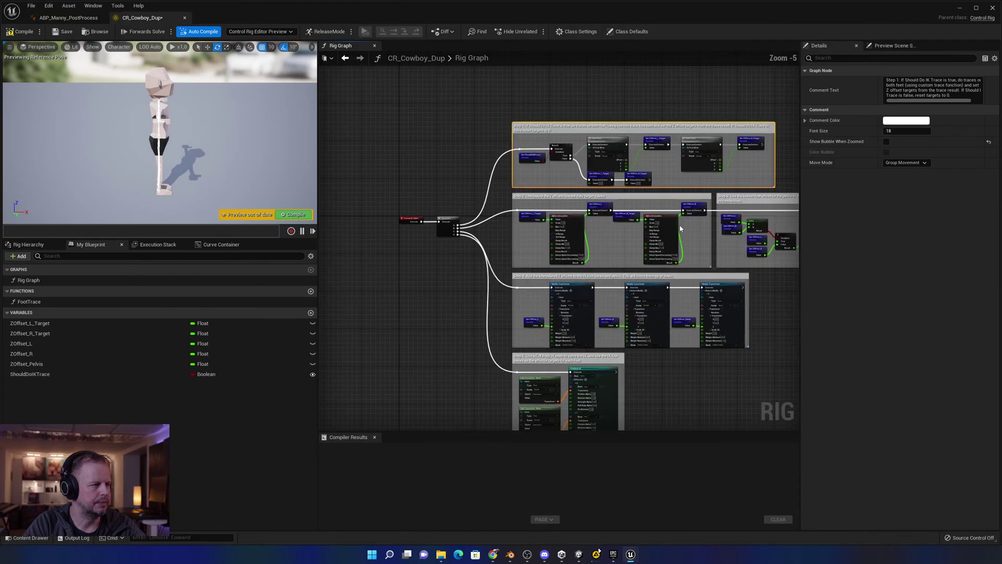
pyautogui.scroll(-13, 689, 226)
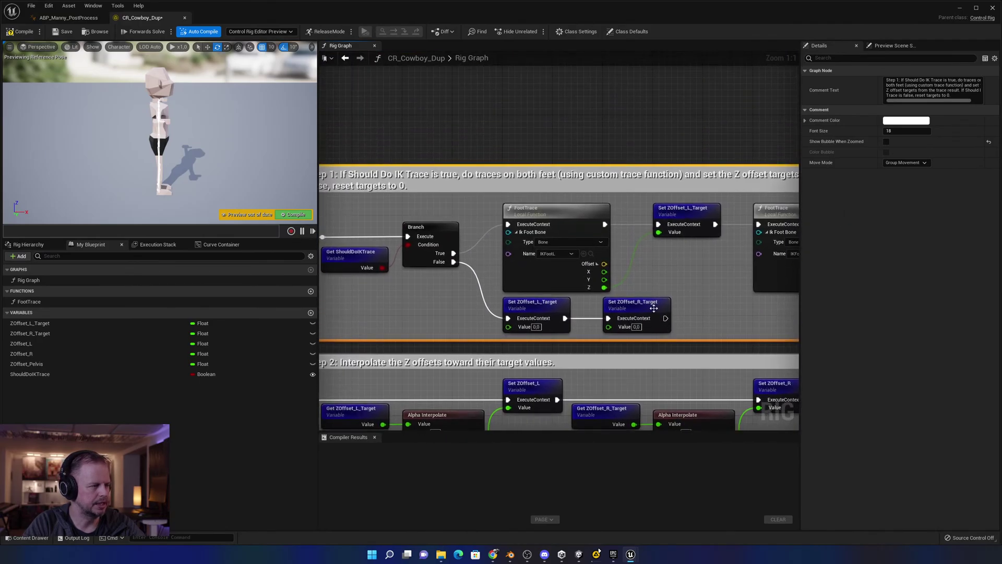
pyautogui.scroll(13, 690, 225)
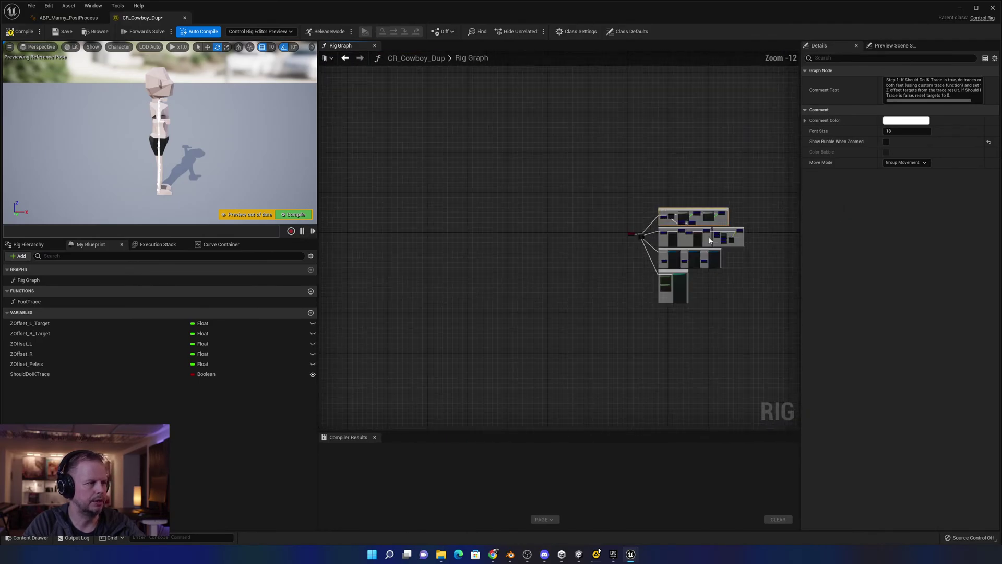
pyautogui.press('f')
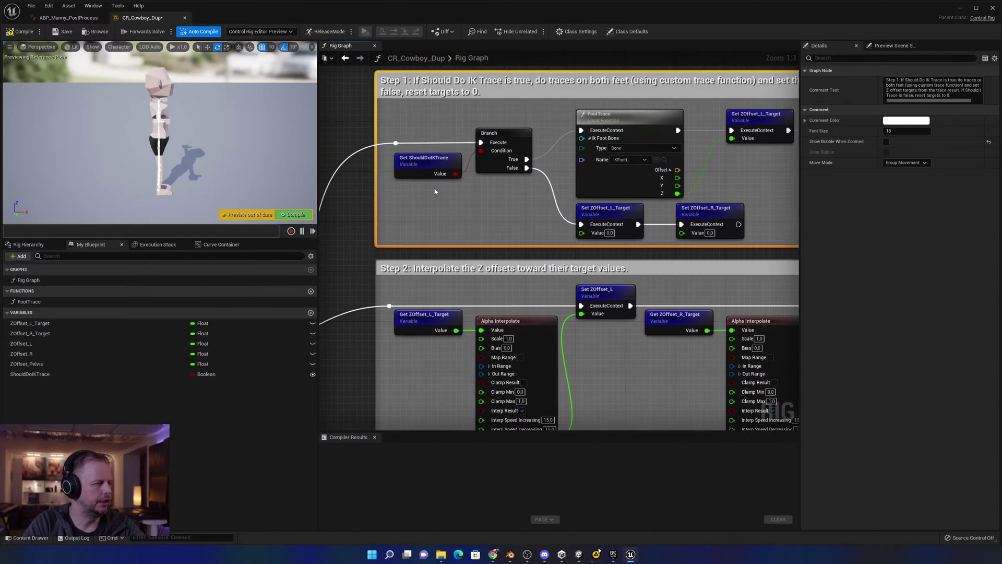
# Close CR_Cowboy_Dup and inspect the Input Pose node in the AnimGraph of ABP_Manny_PostProcess.
pyautogui.click(185, 18)
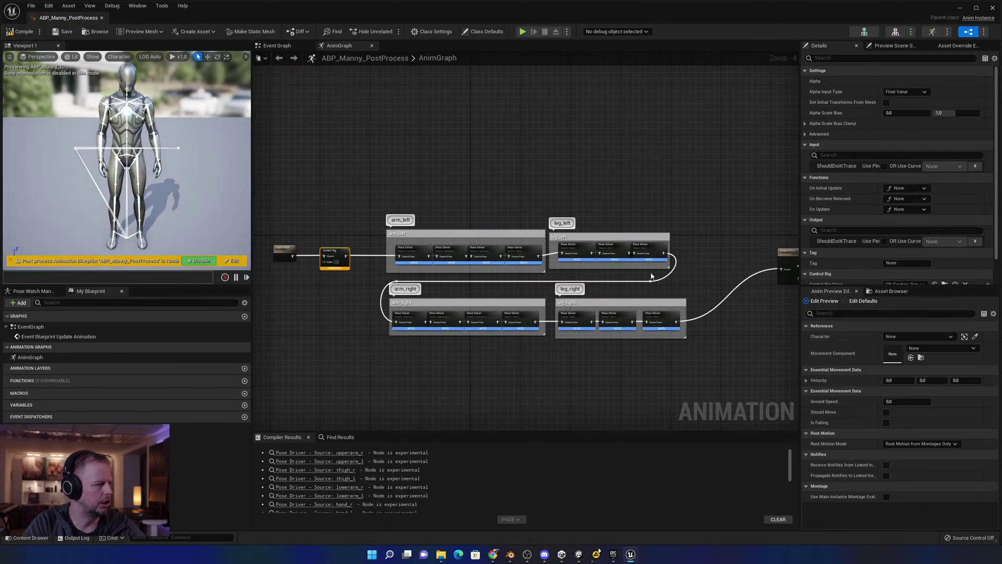
pyautogui.scroll(3, 360, 243)
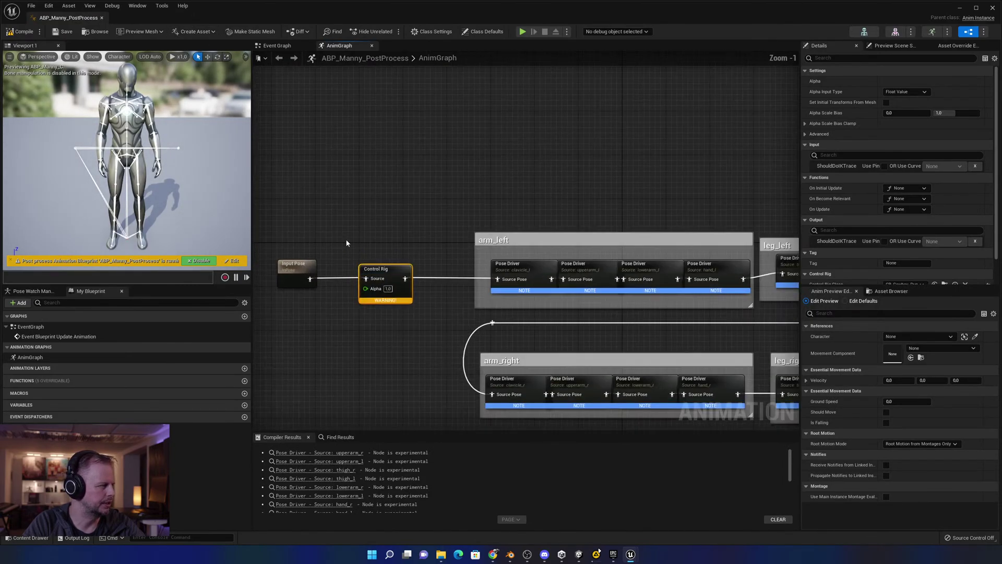
pyautogui.scroll(1, 346, 243)
pyautogui.click(290, 271)
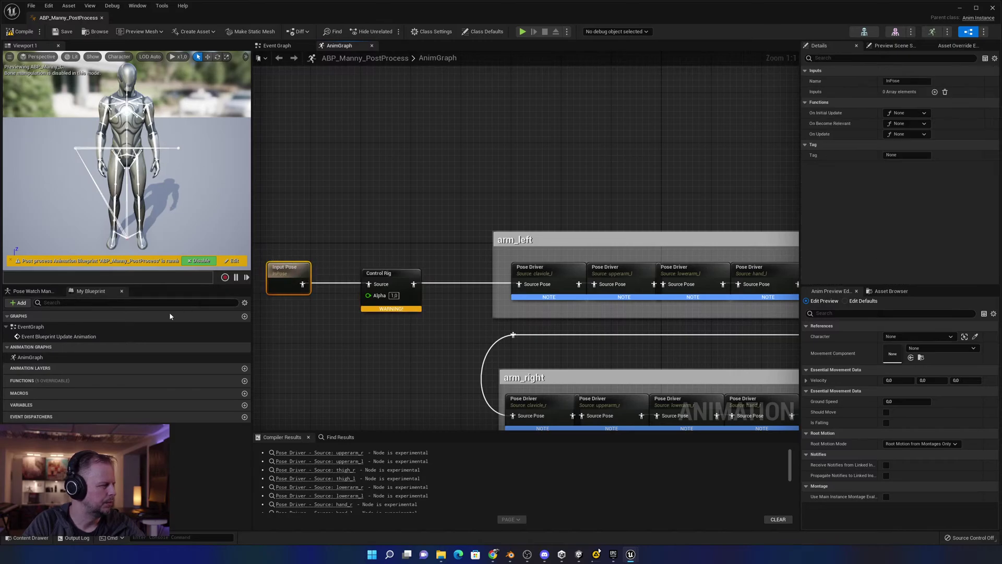
# Close ABP_Manny_PostProcess and open the ThirdPerson Blueprints folder.
pyautogui.click(101, 18)
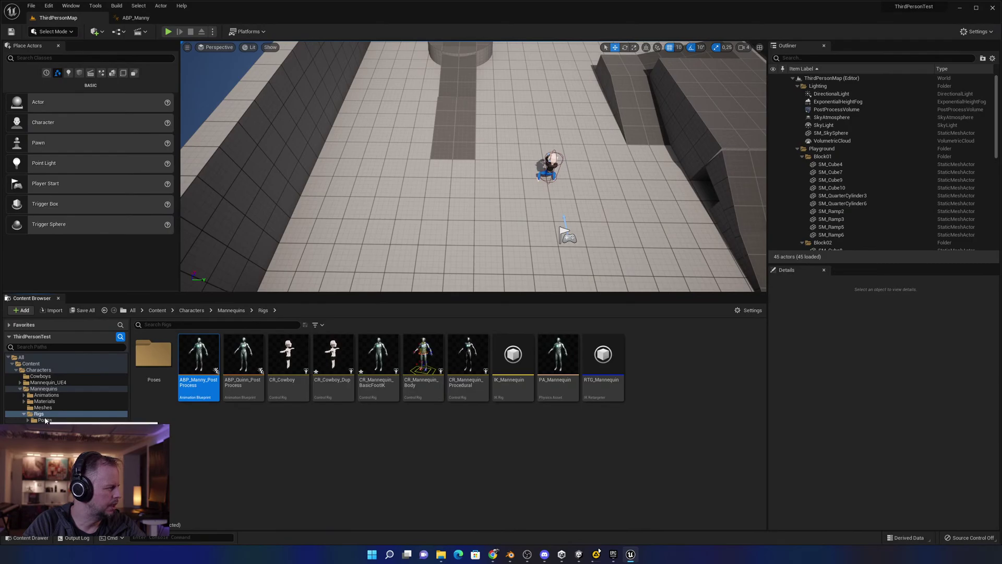
pyautogui.click(42, 445)
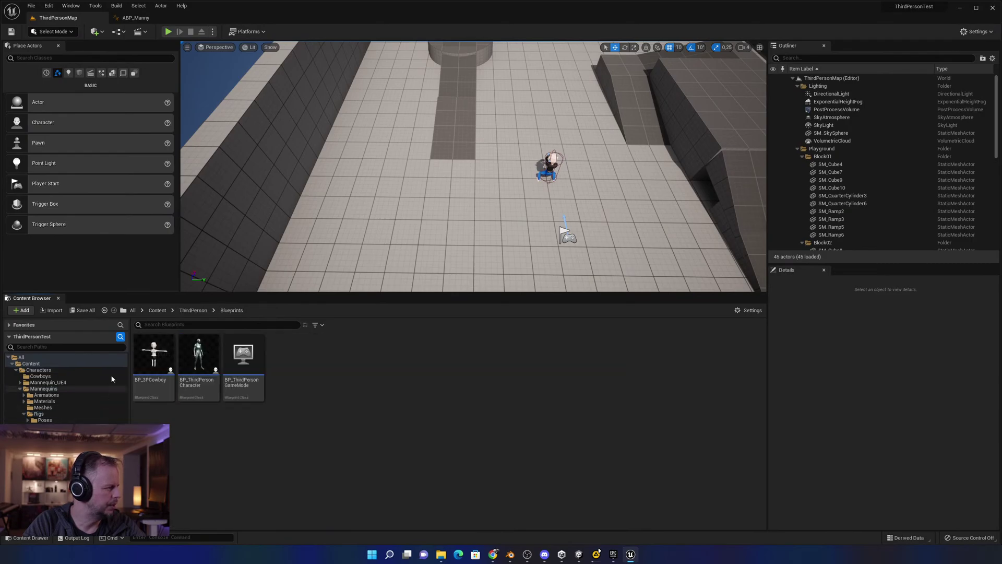
# Open BP_ThirdPersonCharacter to view its event graph, and close it along with ABP_Manny.
pyautogui.doubleClick(198, 355)
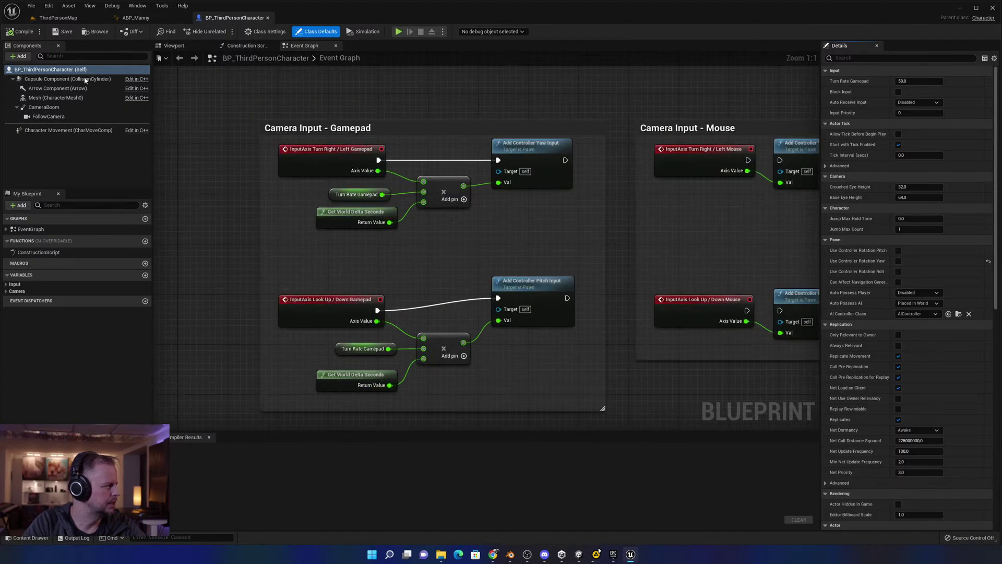
pyautogui.click(58, 46)
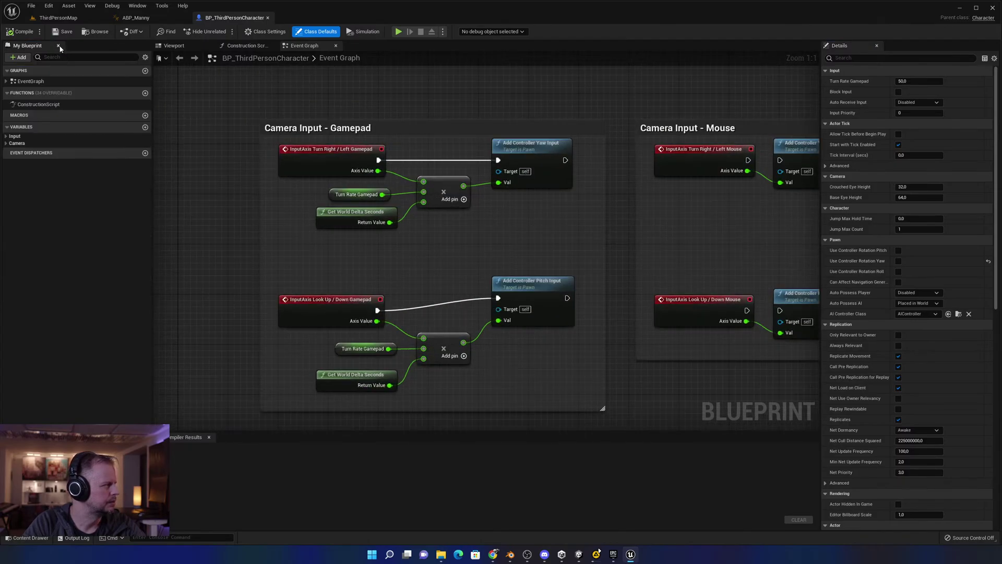
pyautogui.click(268, 19)
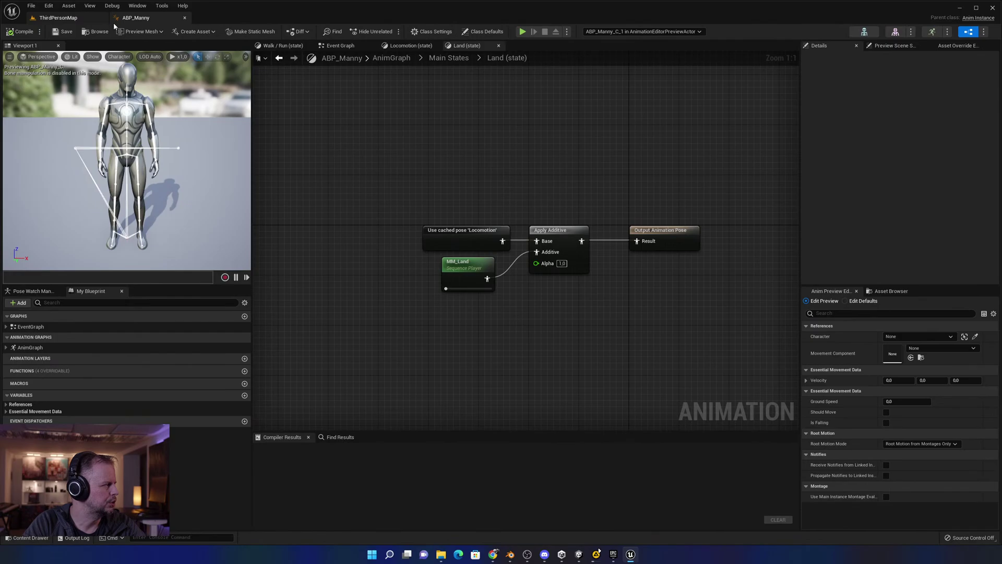
pyautogui.click(184, 19)
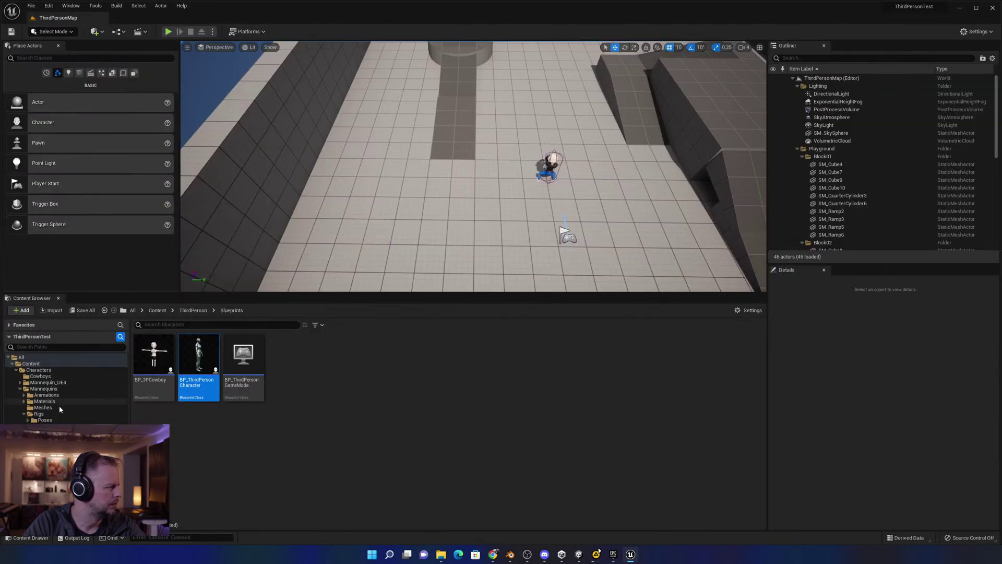
# Reopen ABP_Manny from the Mannequins Animations folder and go up from the Land state through Main States to the AnimGraph.
pyautogui.click(48, 395)
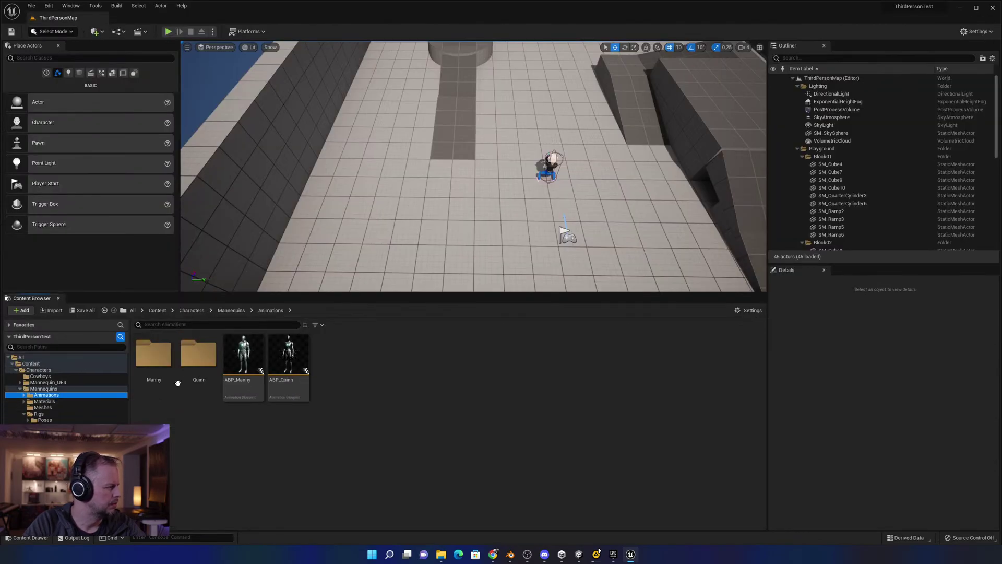
pyautogui.click(249, 355)
pyautogui.doubleClick(250, 355)
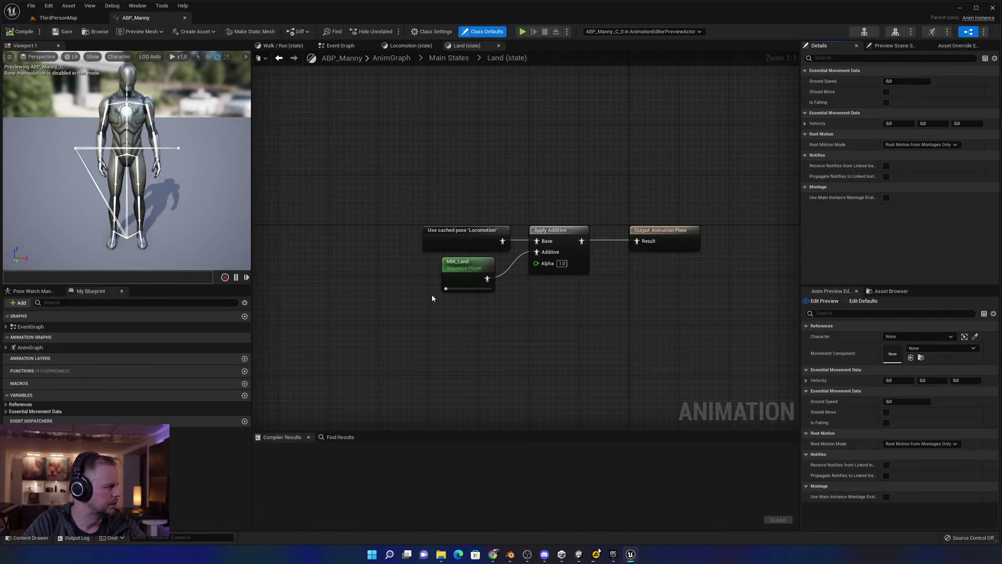
pyautogui.click(469, 274)
pyautogui.click(449, 58)
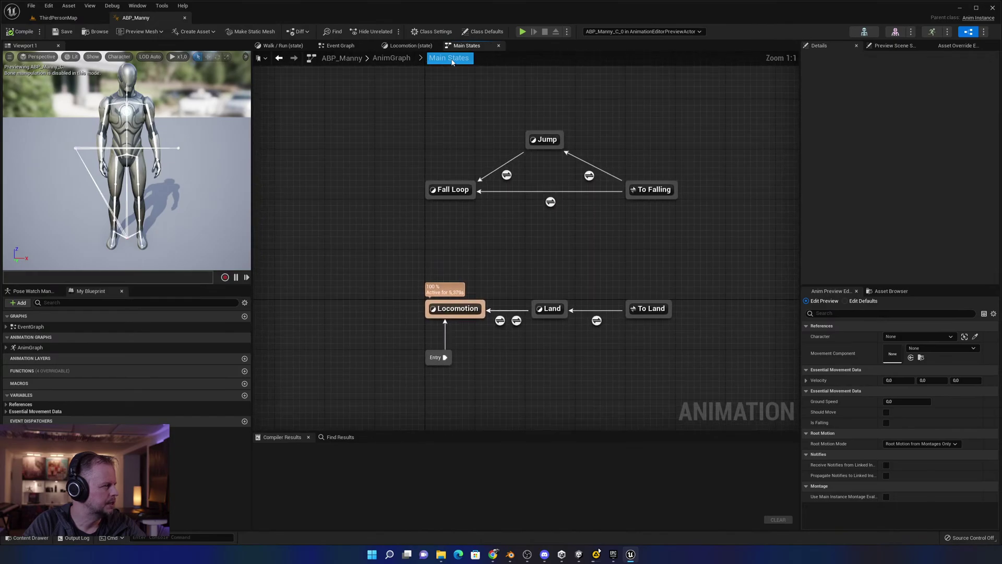
pyautogui.click(381, 60)
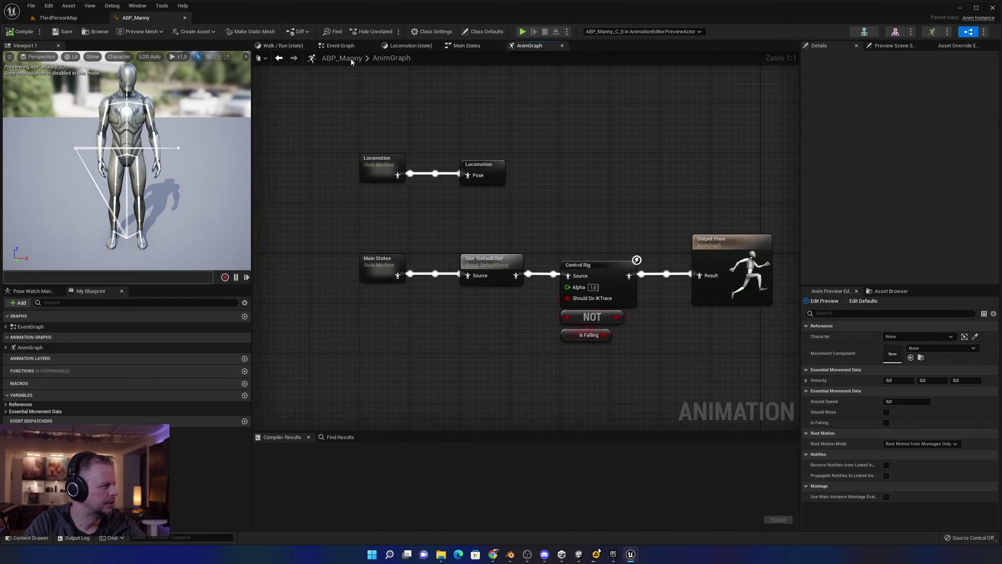
# View the CR_Mannequin_BasicFootIK rig referenced by the AnimGraph's Control Rig node, and return to ABP_Manny.
pyautogui.doubleClick(580, 267)
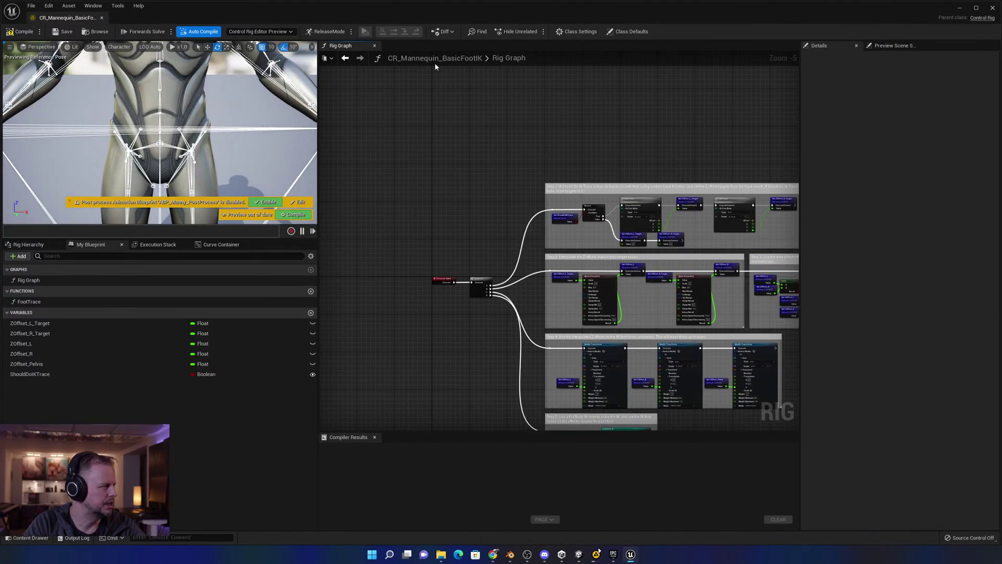
pyautogui.click(374, 46)
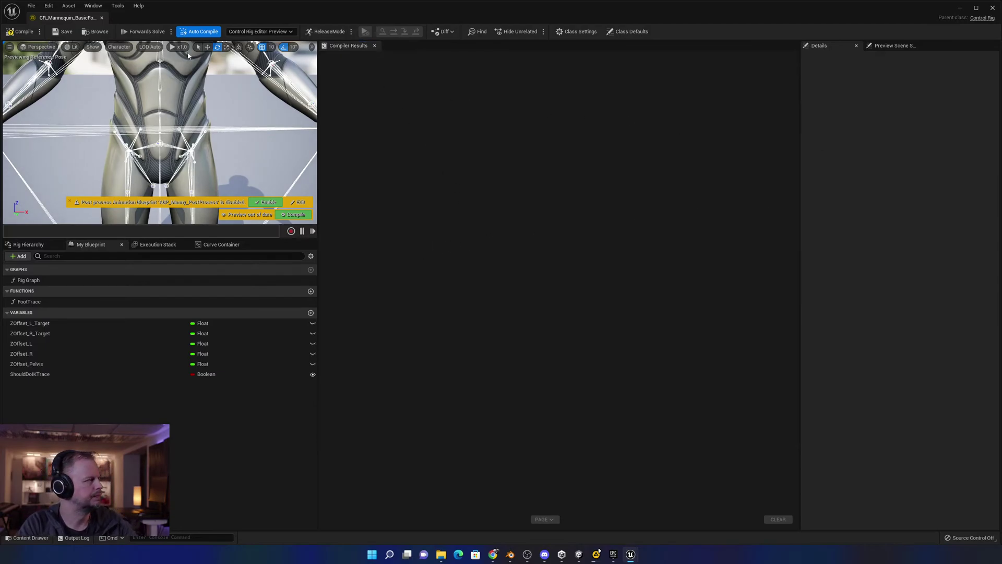
pyautogui.click(103, 18)
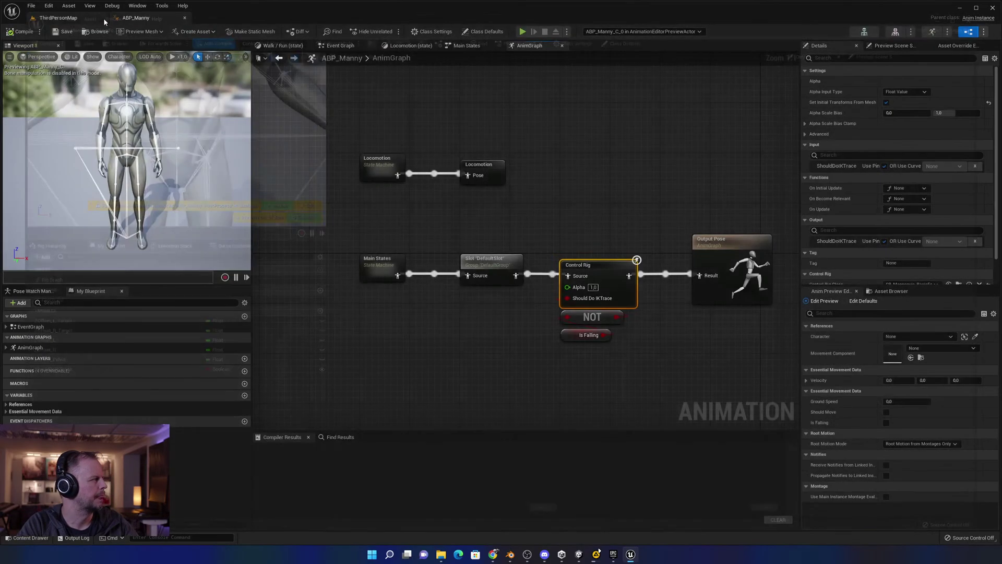
pyautogui.click(423, 337)
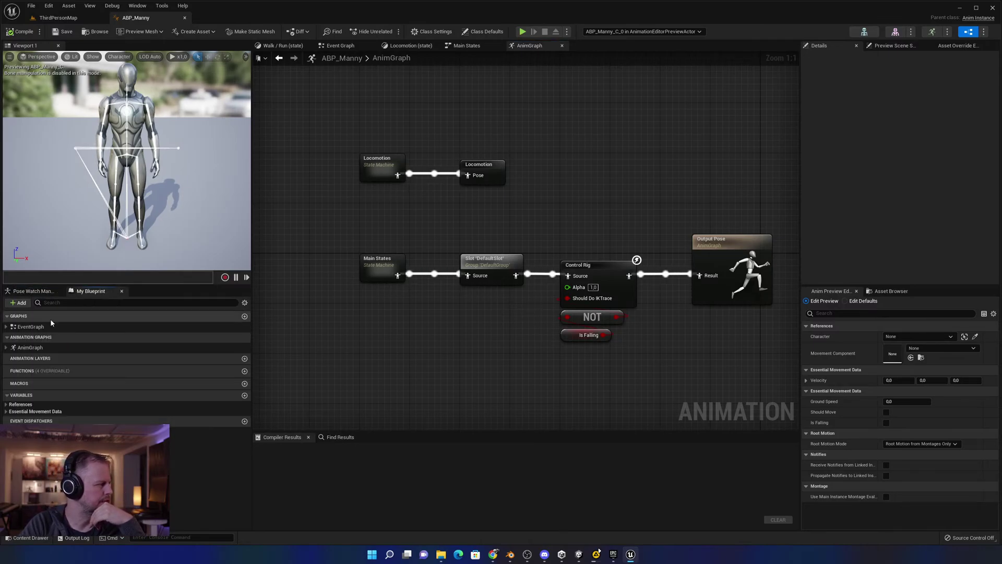
# Show the events inside ABP_Manny's EventGraph and return to the ThirdPersonMap level.
pyautogui.click(16, 327)
pyautogui.click(6, 328)
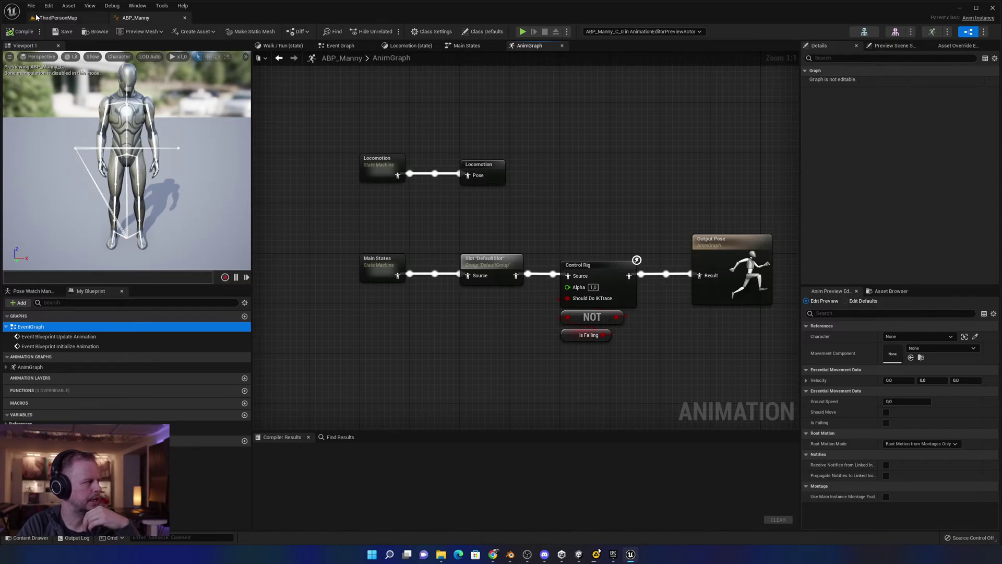
pyautogui.click(57, 17)
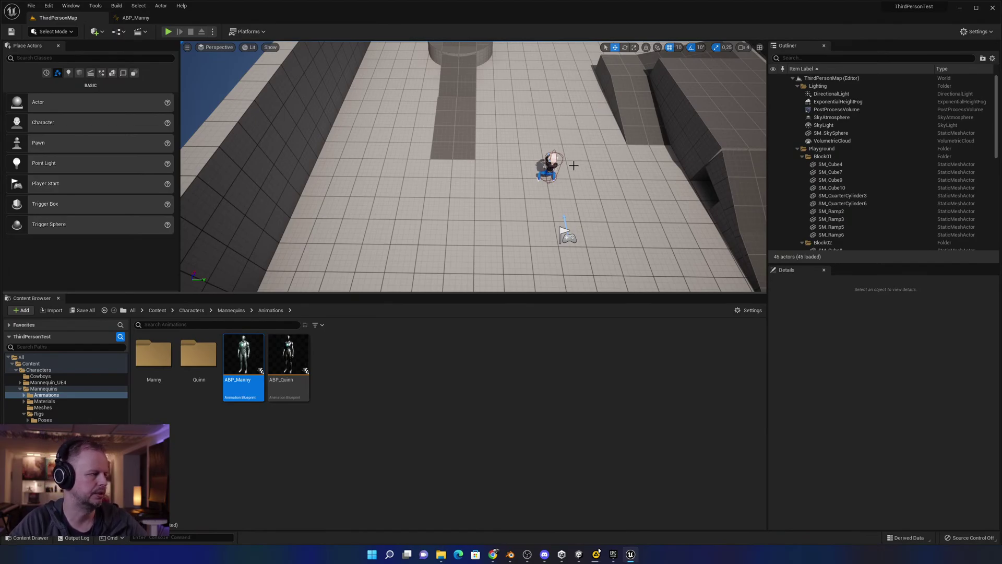
# View the ABP_Quinn event graph, and close both ABP_Quinn and ABP_Manny.
pyautogui.click(294, 355)
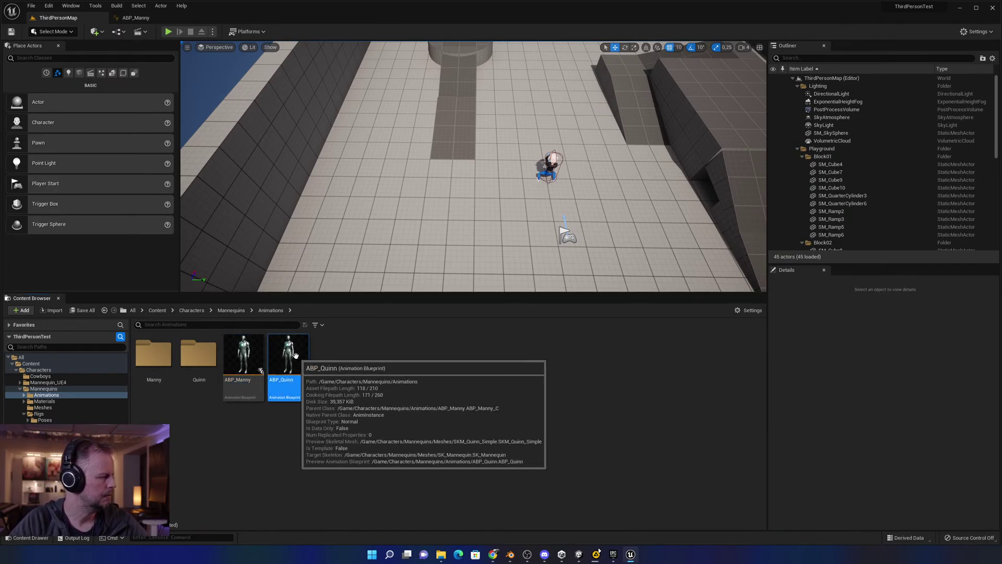
pyautogui.doubleClick(294, 355)
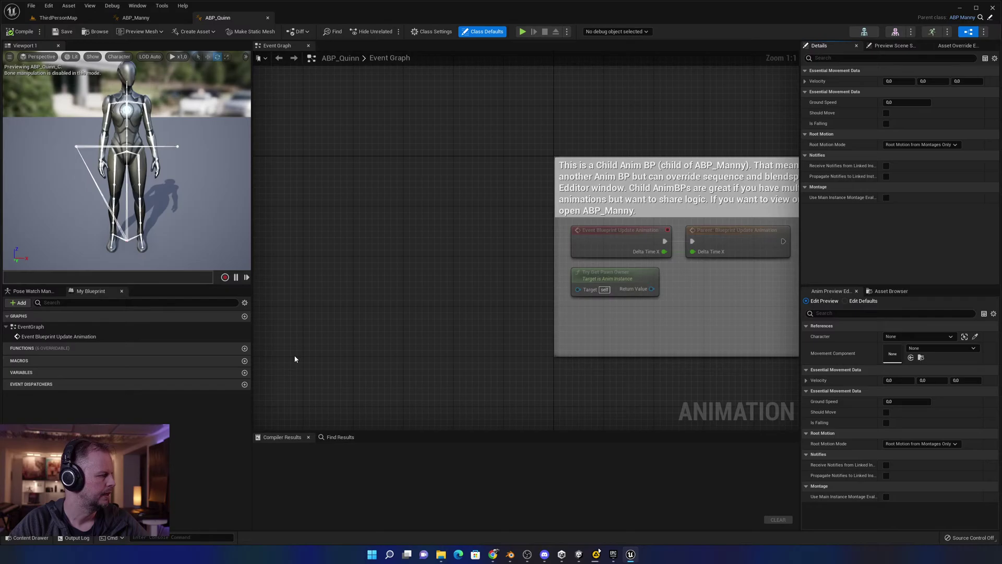
pyautogui.click(268, 19)
pyautogui.click(186, 18)
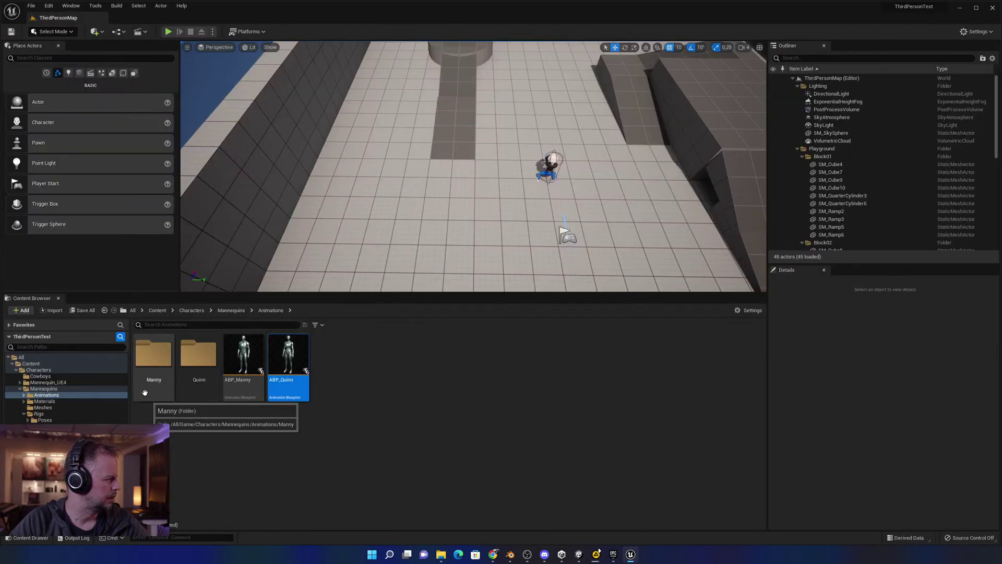
# Open CR_Mannequin_BasicFootIK from the Mannequins Rigs folder, look over its rig graph and close it.
pyautogui.click(44, 401)
pyautogui.click(40, 414)
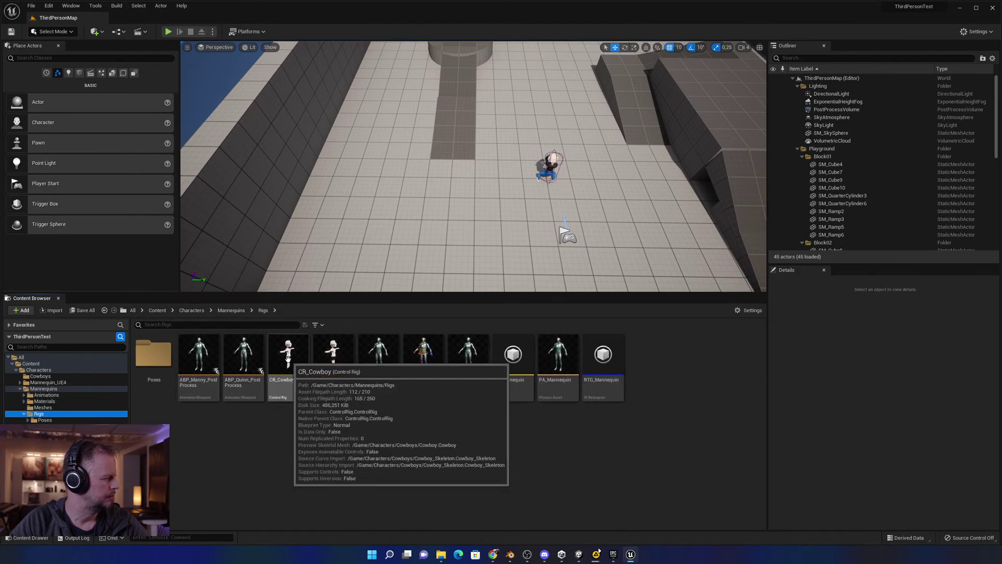
pyautogui.doubleClick(378, 356)
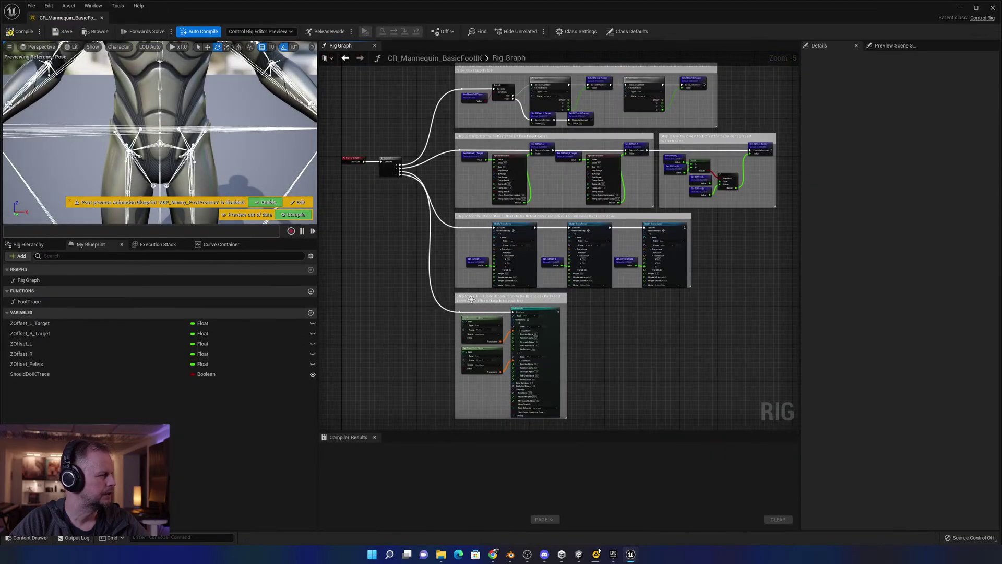
pyautogui.moveTo(411, 256); pyautogui.dragTo(455, 346, button='right')
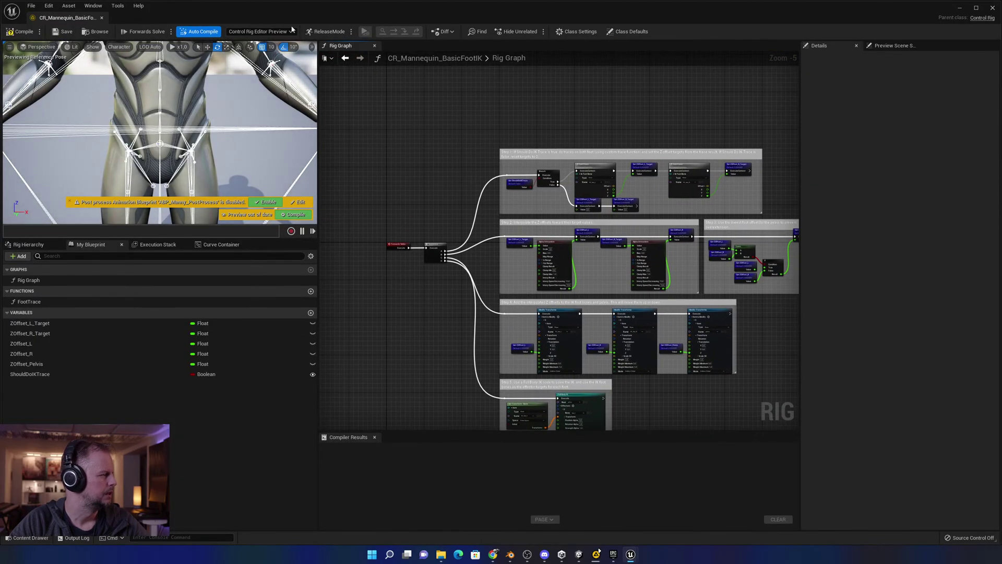
pyautogui.click(103, 20)
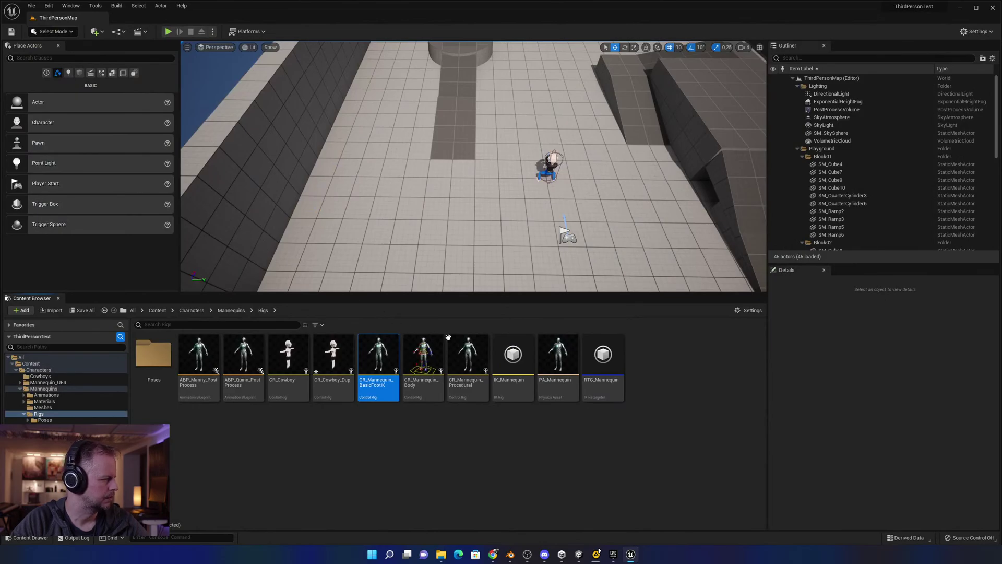
# Open CR_Mannequin_Procedural and inspect the Forwards Solve and Sequence nodes at the start of its rig graph.
pyautogui.click(469, 358)
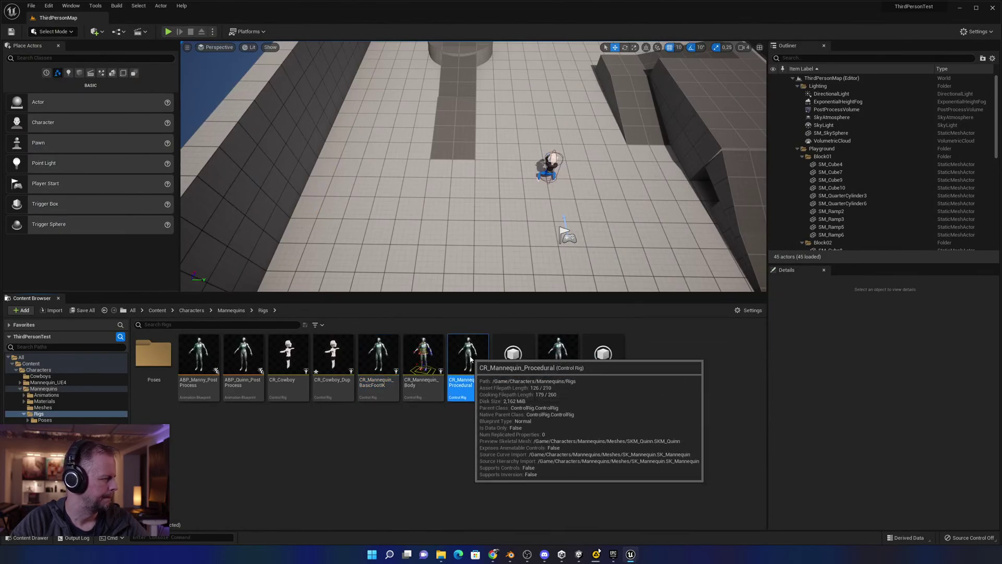
pyautogui.doubleClick(469, 355)
pyautogui.scroll(-10, 461, 213)
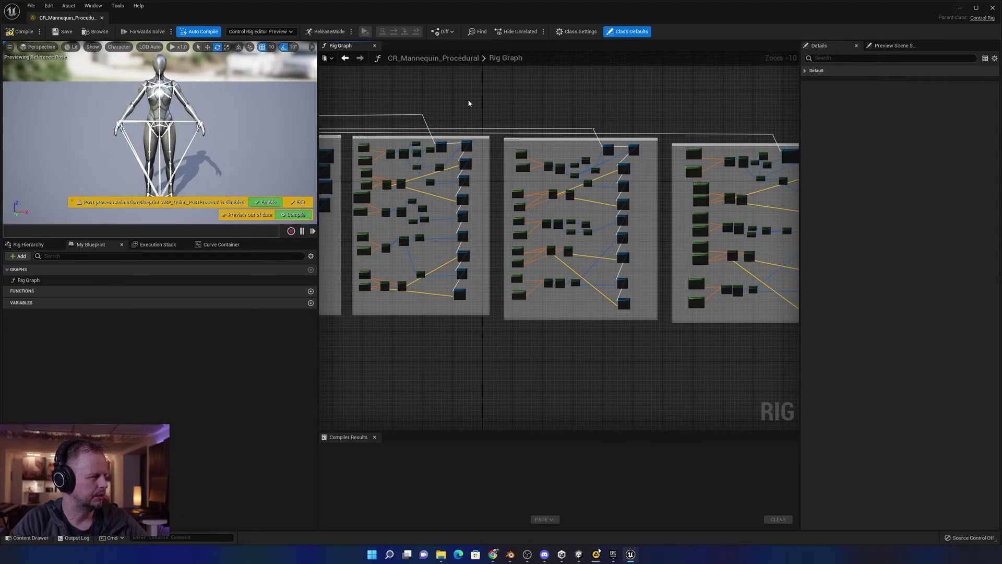
pyautogui.moveTo(439, 98); pyautogui.dragTo(564, 119, button='right')
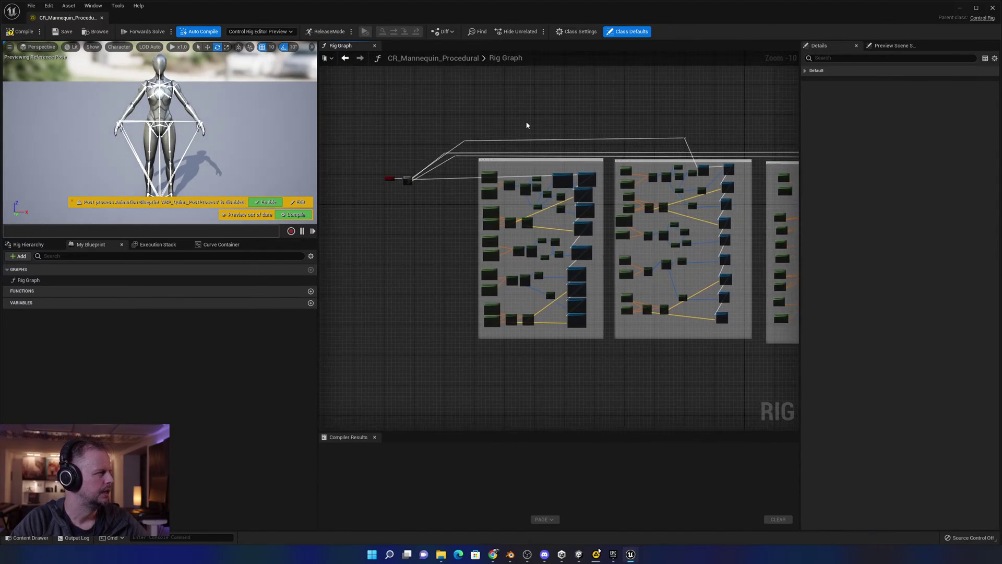
pyautogui.scroll(10, 434, 154)
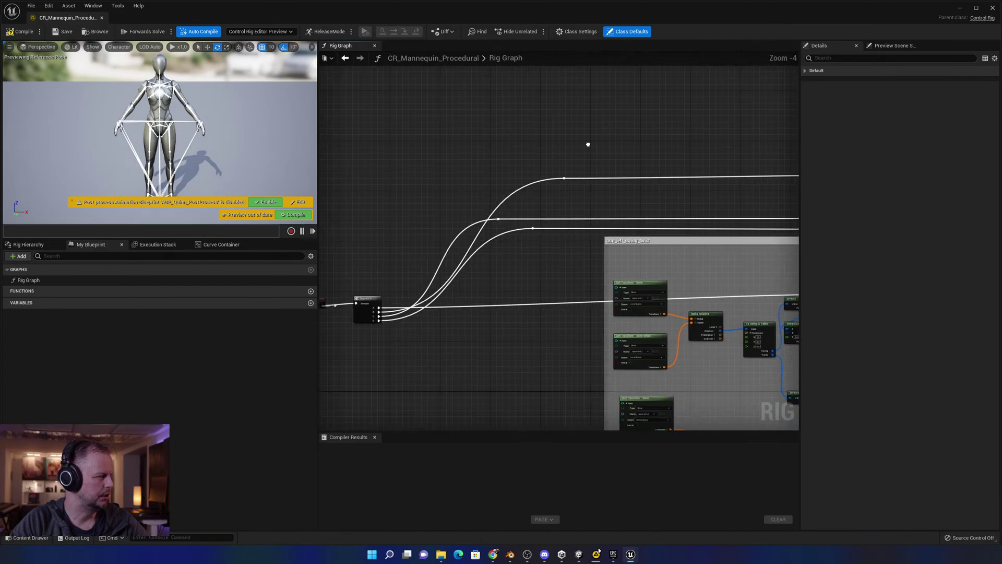
pyautogui.moveTo(416, 145); pyautogui.dragTo(559, 155, button='right')
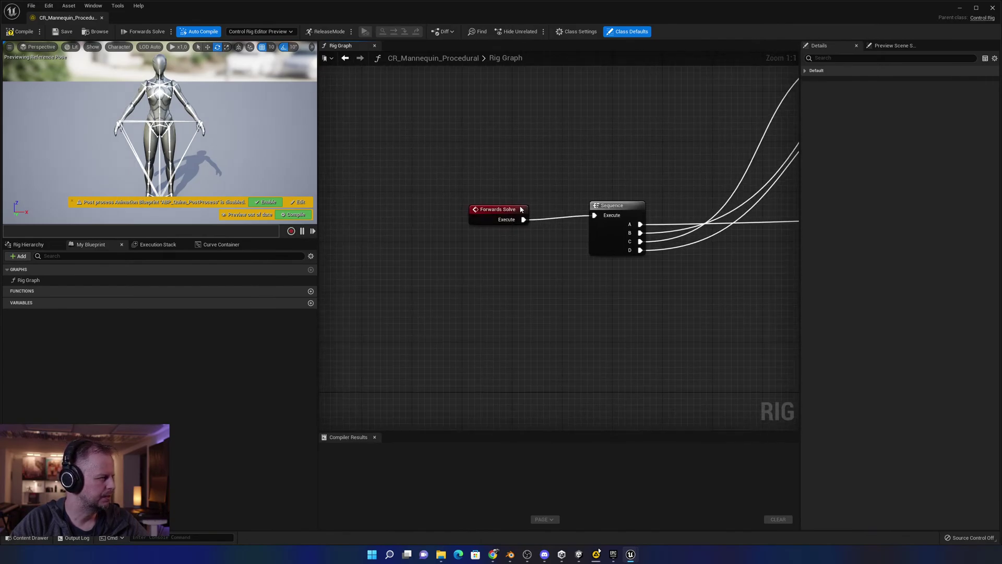
pyautogui.moveTo(491, 213)
pyautogui.mouseDown()
pyautogui.moveTo(466, 212)
pyautogui.moveTo(493, 211)
pyautogui.mouseUp()
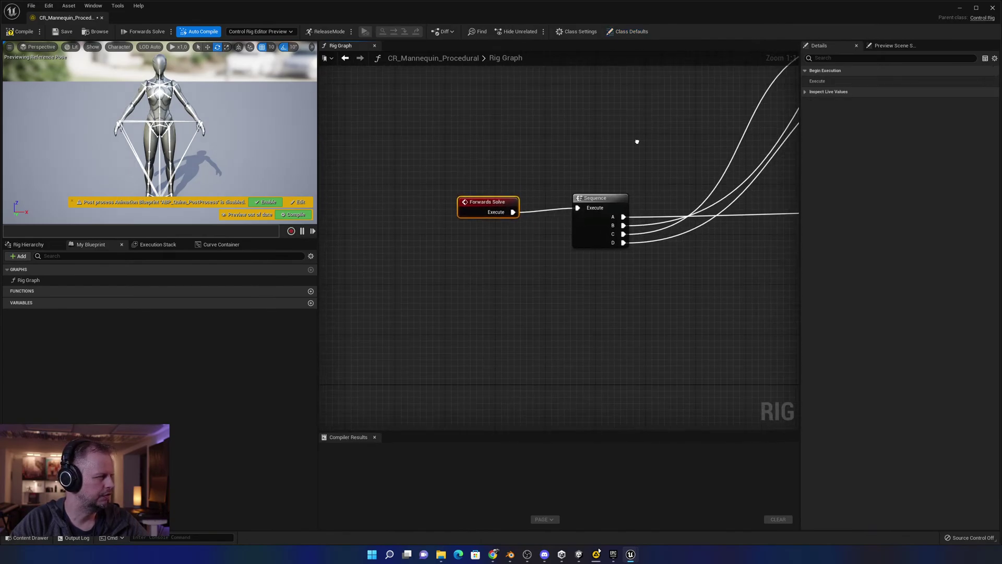
# Inspect the upperarm_l Get Transform and Make Relative nodes in the arm_left_swing_twist section.
pyautogui.moveTo(637, 141); pyautogui.dragTo(327, 205, button='right')
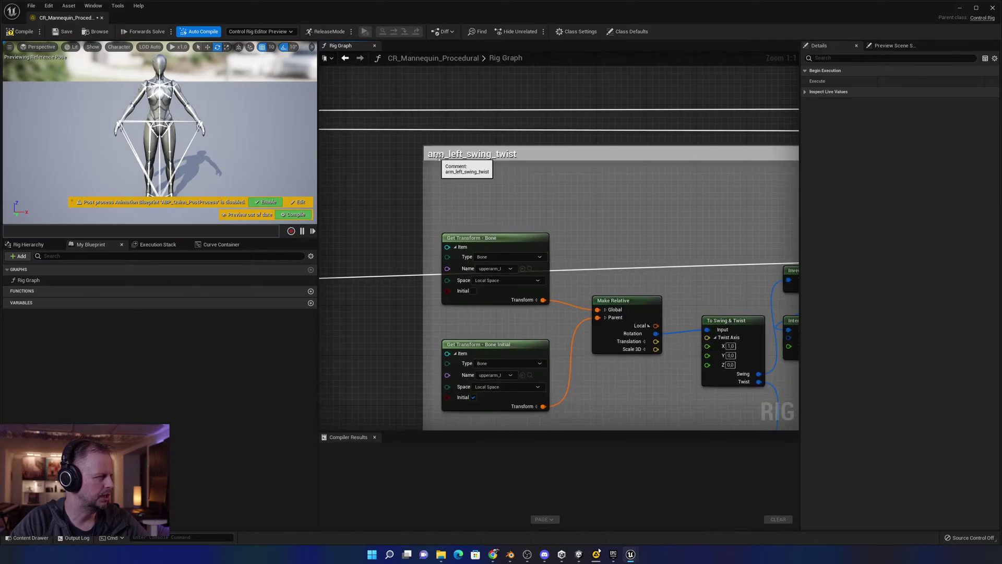
pyautogui.moveTo(521, 225); pyautogui.dragTo(563, 161, button='right')
pyautogui.scroll(-2, 540, 134)
pyautogui.scroll(2, 398, 137)
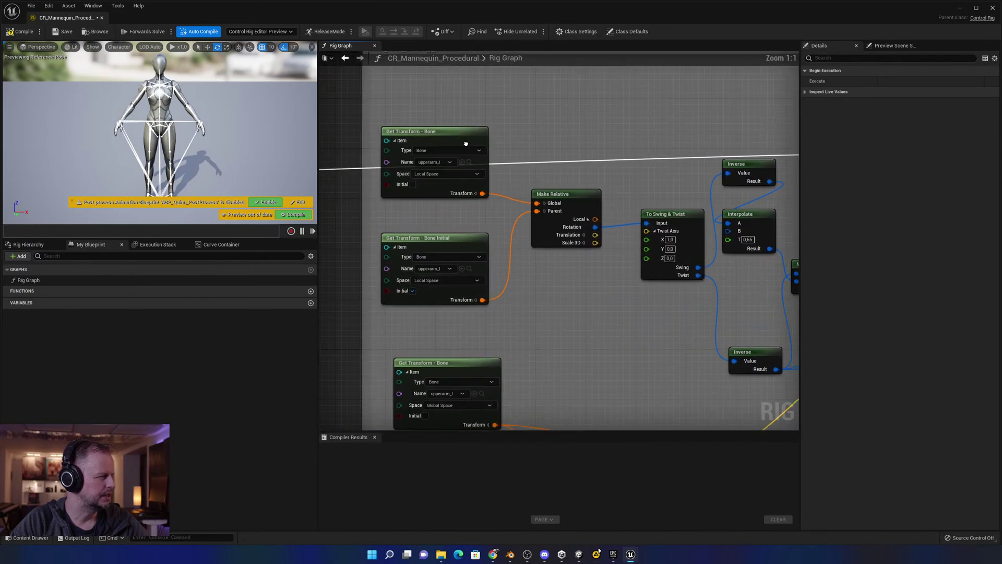
pyautogui.moveTo(465, 147)
pyautogui.mouseDown(button='right')
pyautogui.moveTo(561, 147)
pyautogui.moveTo(465, 139)
pyautogui.mouseUp(button='right')
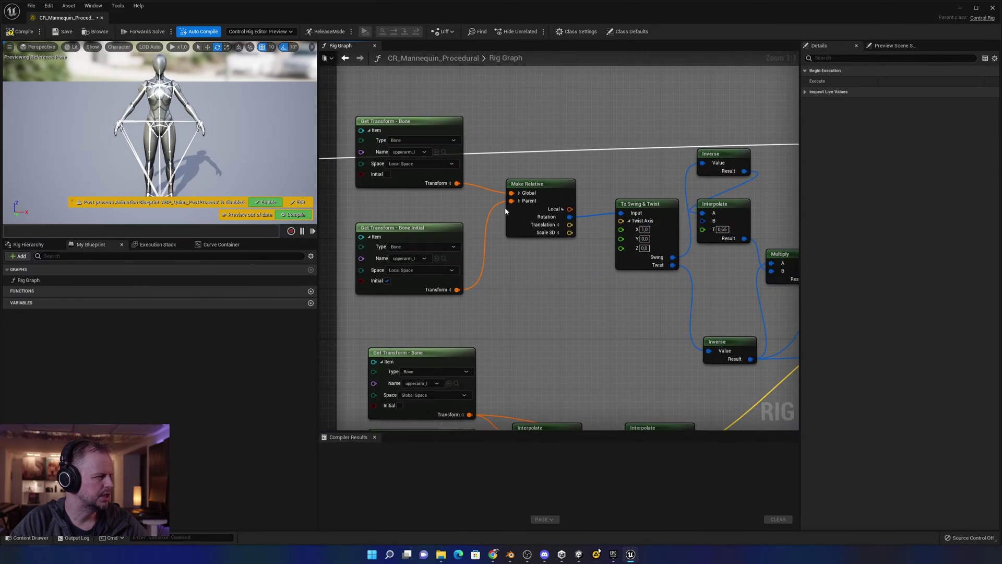
# Follow the arm_left_swing_twist chain from To Swing & Twist to the final lowerarm twist Set Rotation and Set Translation nodes.
pyautogui.moveTo(601, 153); pyautogui.dragTo(453, 168, button='right')
pyautogui.moveTo(503, 119); pyautogui.dragTo(481, 111, button='right')
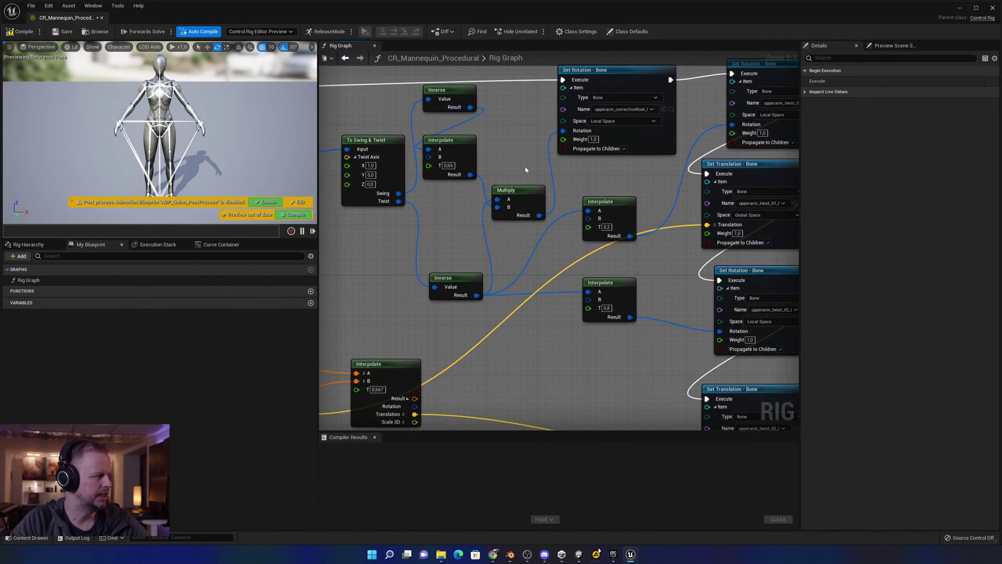
pyautogui.moveTo(526, 169); pyautogui.dragTo(486, 201, button='right')
pyautogui.moveTo(611, 137); pyautogui.dragTo(503, 146, button='right')
pyautogui.moveTo(426, 351); pyautogui.dragTo(585, 59, button='right')
pyautogui.scroll(-3, 579, 176)
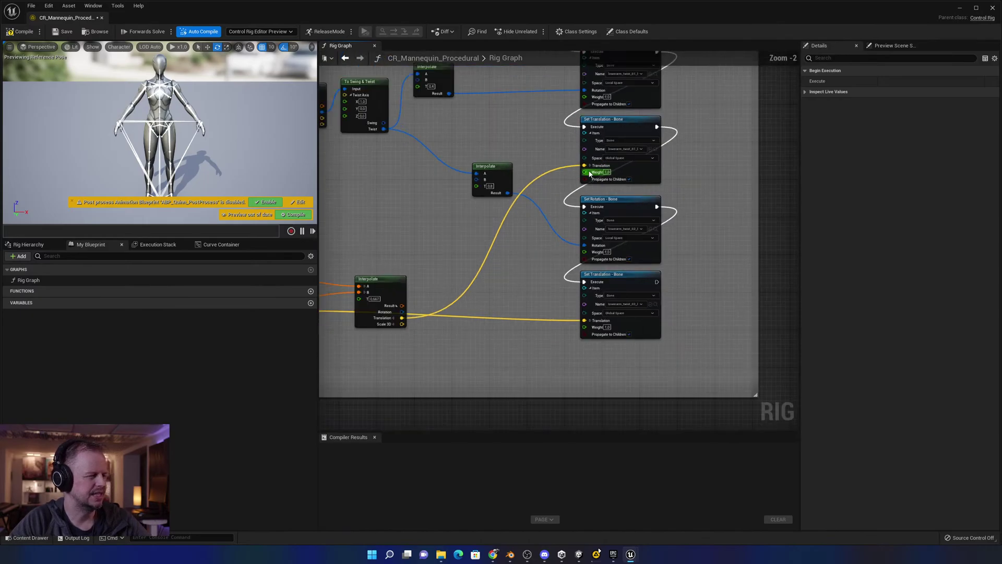
pyautogui.scroll(3, 603, 185)
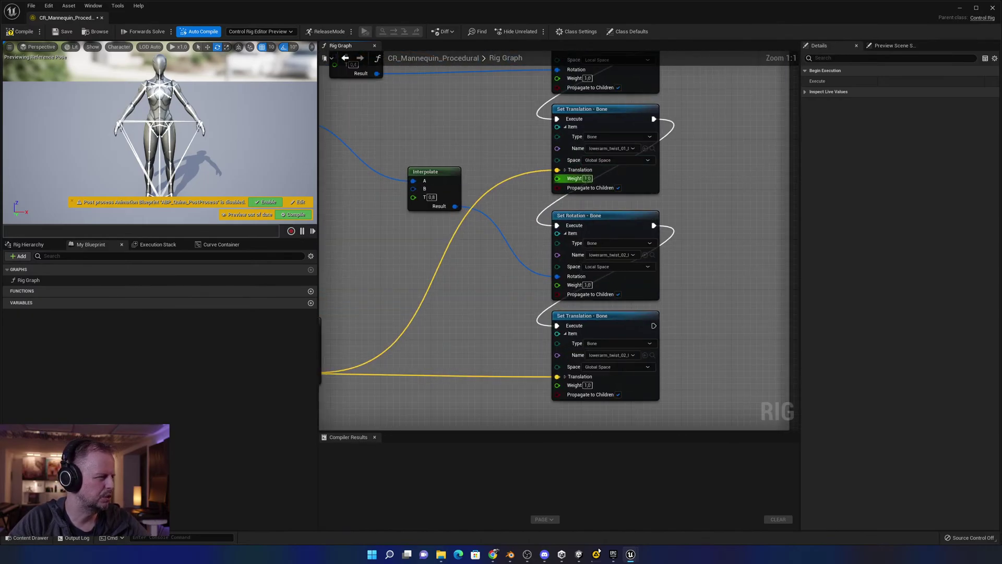
# Examine the thigh_l transform, swing-and-twist and Interpolate nodes in the left leg's swing-twist section.
pyautogui.scroll(-6, 646, 266)
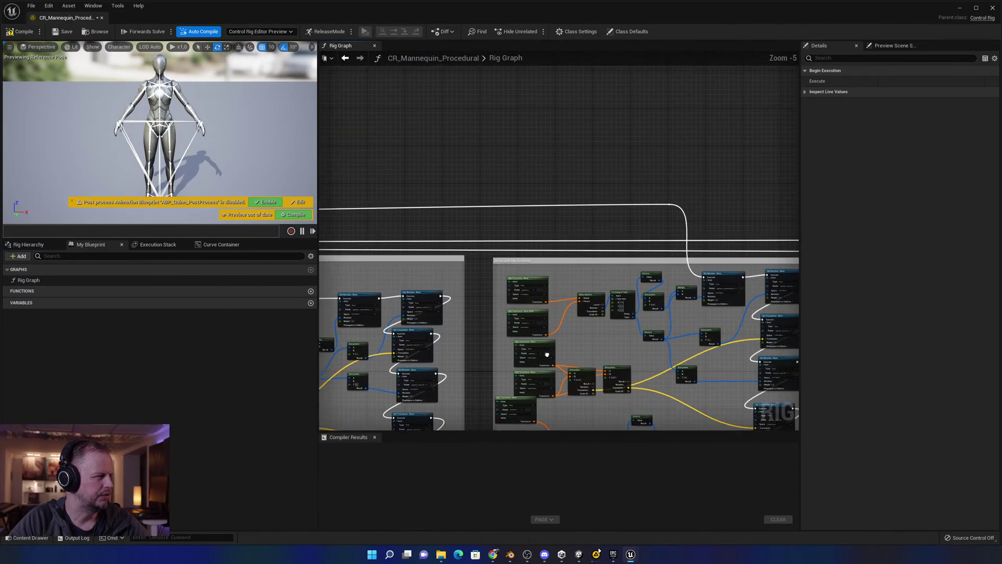
pyautogui.scroll(3, 547, 354)
pyautogui.moveTo(506, 269)
pyautogui.mouseDown(button='right')
pyautogui.moveTo(470, 235)
pyautogui.moveTo(564, 293)
pyautogui.moveTo(506, 269)
pyautogui.mouseUp(button='right')
pyautogui.moveTo(574, 328); pyautogui.dragTo(584, 201, button='right')
pyautogui.scroll(2, 577, 229)
pyautogui.scroll(-2, 572, 253)
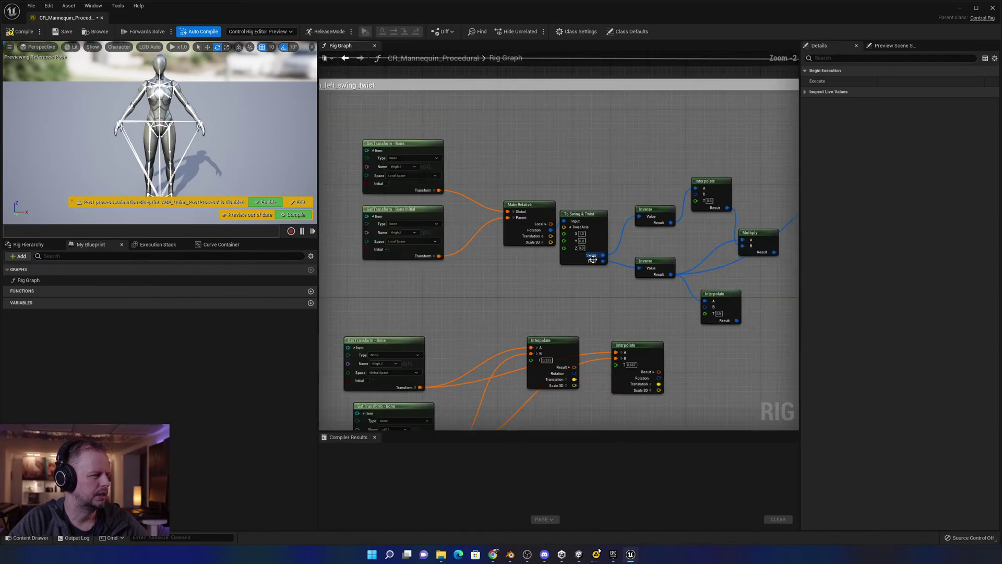
# Examine the left leg's remaining Interpolate nodes, then the right leg's swing-and-twist chain and its calf Set Rotation nodes.
pyautogui.moveTo(745, 153); pyautogui.dragTo(677, 86, button='right')
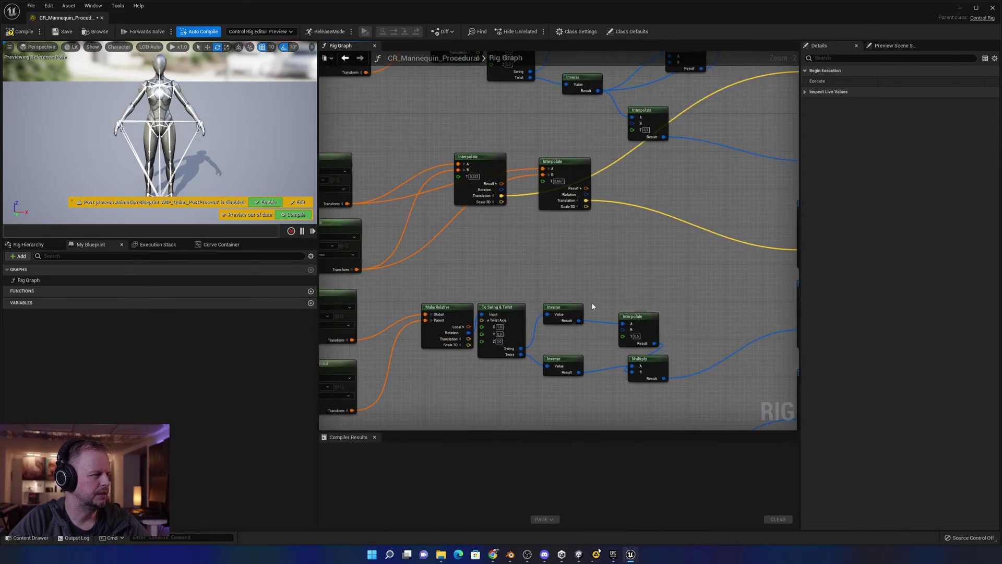
pyautogui.scroll(-7, 536, 168)
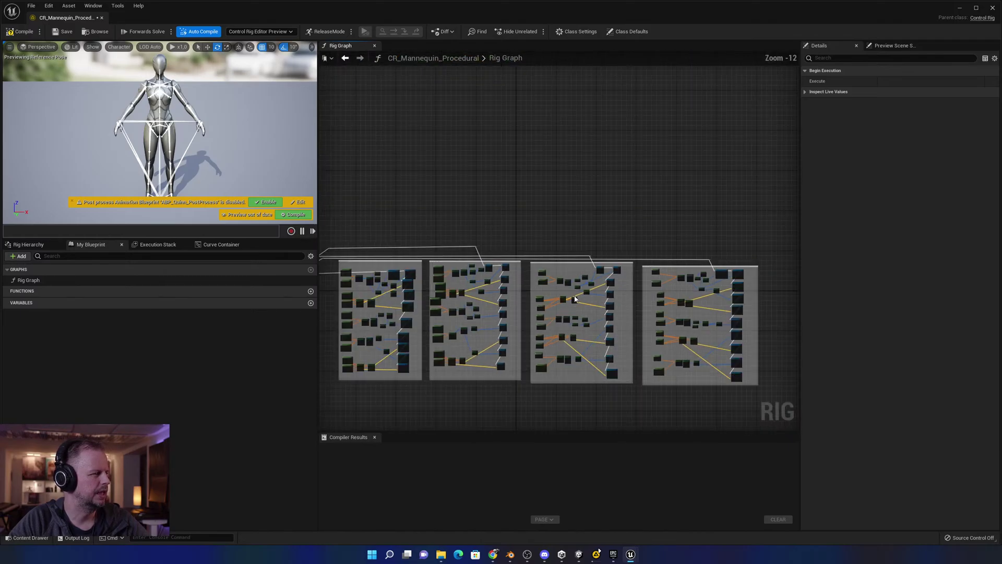
pyautogui.scroll(2, 717, 278)
pyautogui.moveTo(717, 278); pyautogui.dragTo(609, 259, button='right')
pyautogui.scroll(6, 623, 256)
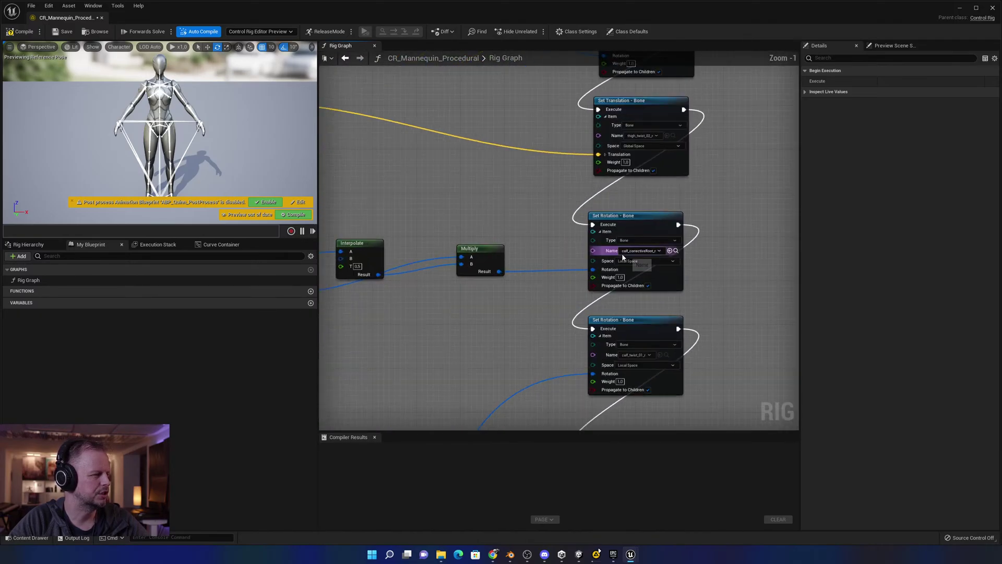
pyautogui.scroll(-3, 527, 254)
pyautogui.scroll(3, 740, 331)
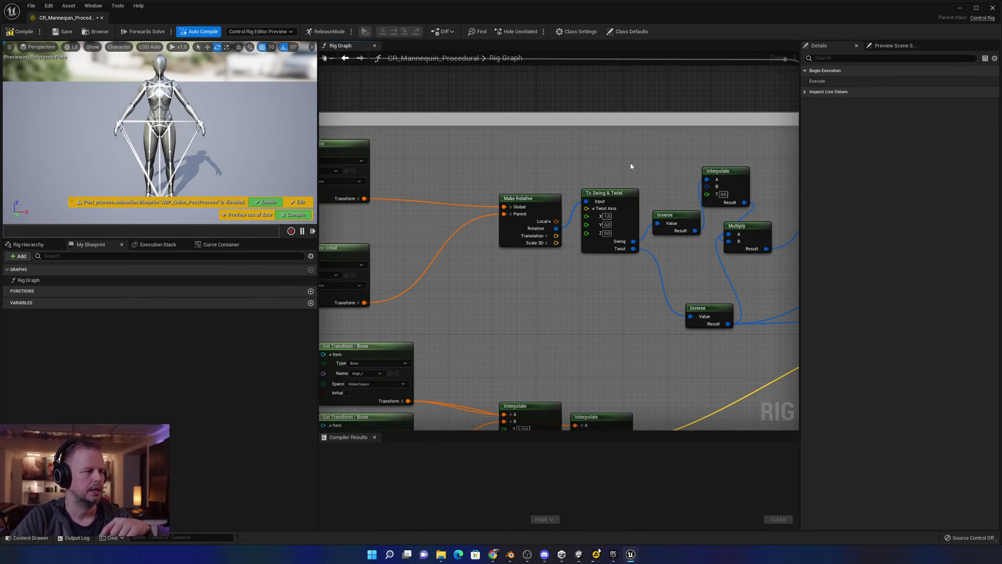
pyautogui.click(488, 226)
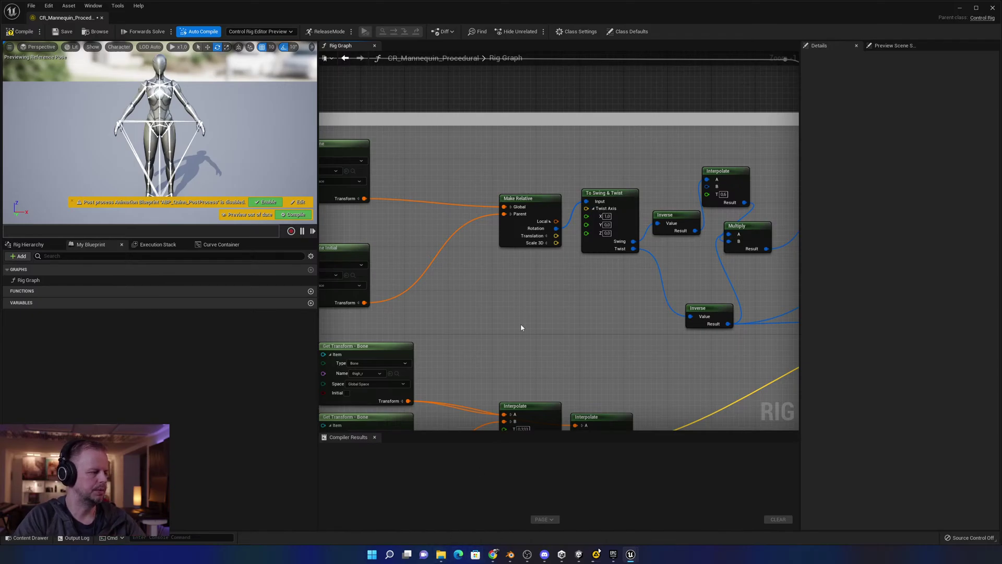
# Switch to a new Notepad window below the swing-and-twist nodes and write an expression starting "var T = (Vector3.right * 1.0 * -0.398)".
pyautogui.press('super')
pyautogui.write('notepad')
pyautogui.press('Return')
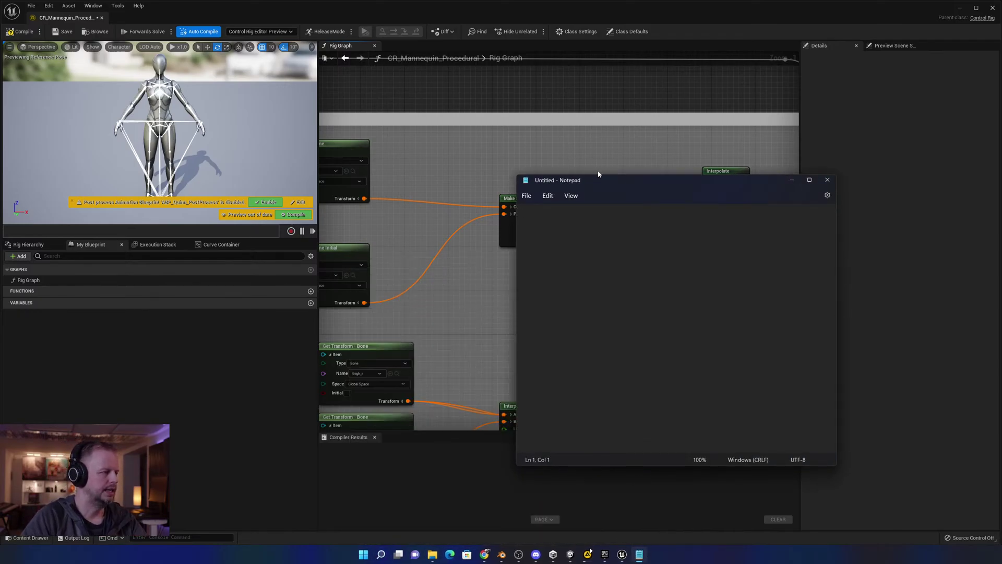
pyautogui.moveTo(613, 174); pyautogui.dragTo(627, 303)
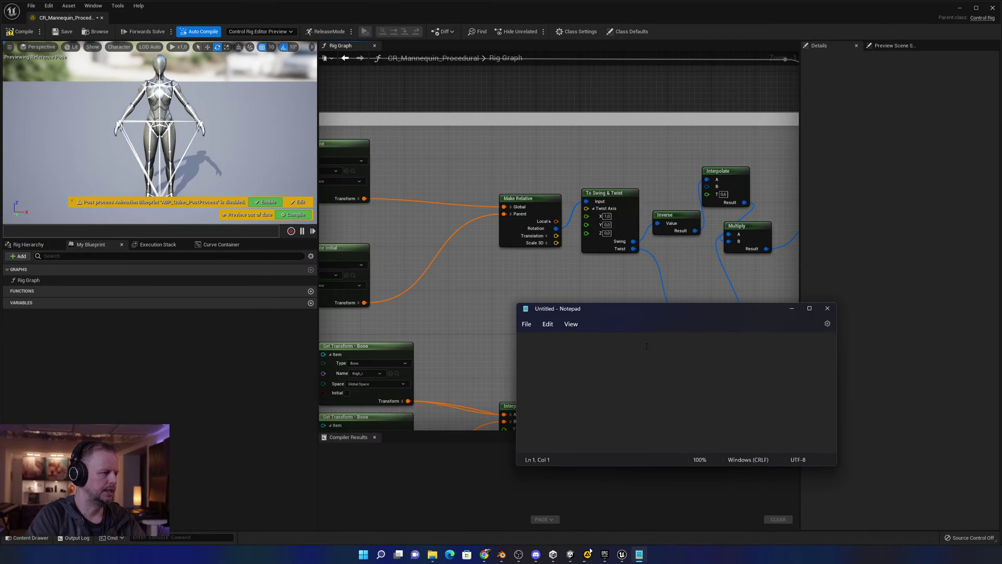
pyautogui.write('var T =')
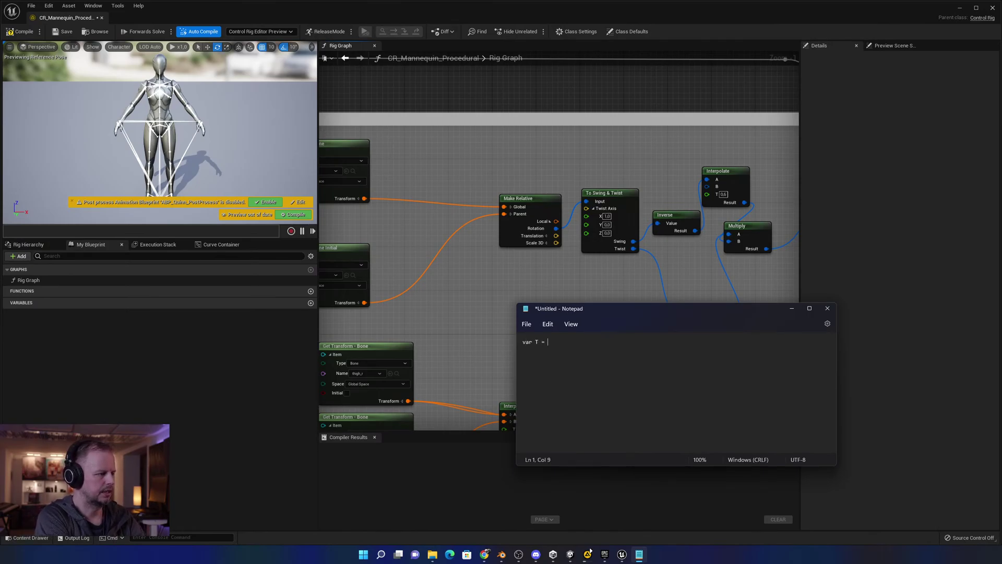
pyautogui.write(' Vector3.right * 1.0 * -')
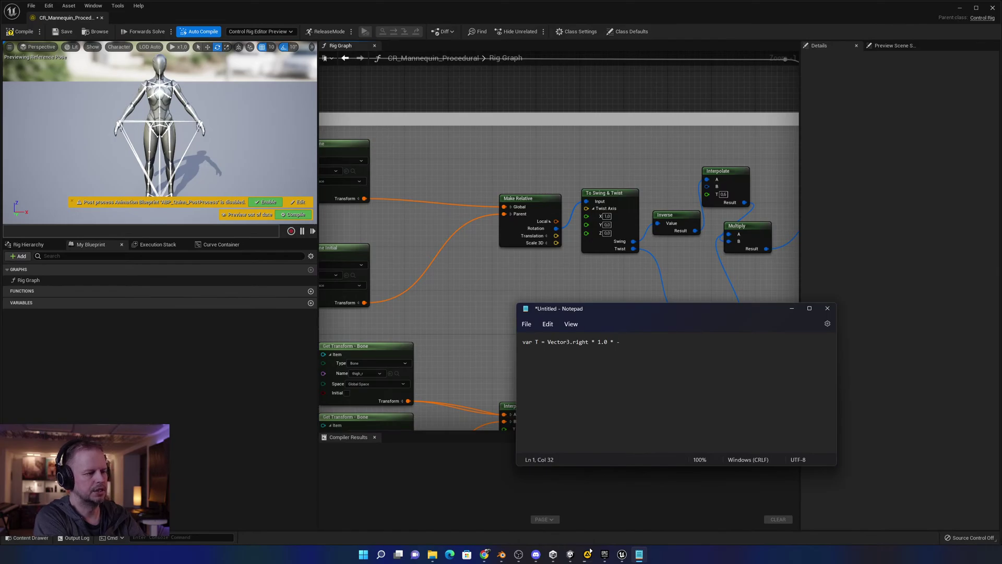
pyautogui.write('0.398 ')
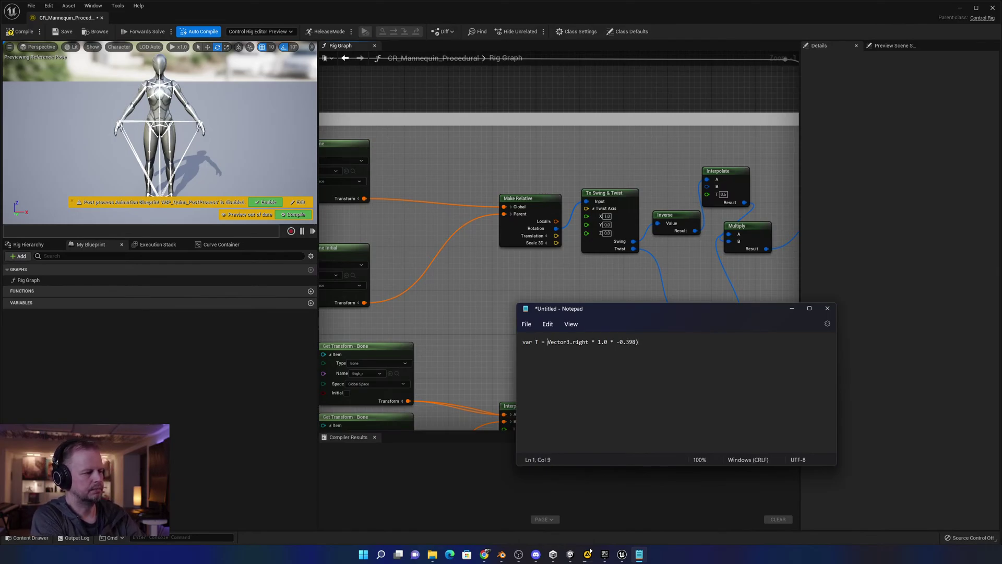
pyautogui.write('(')
pyautogui.press('End')
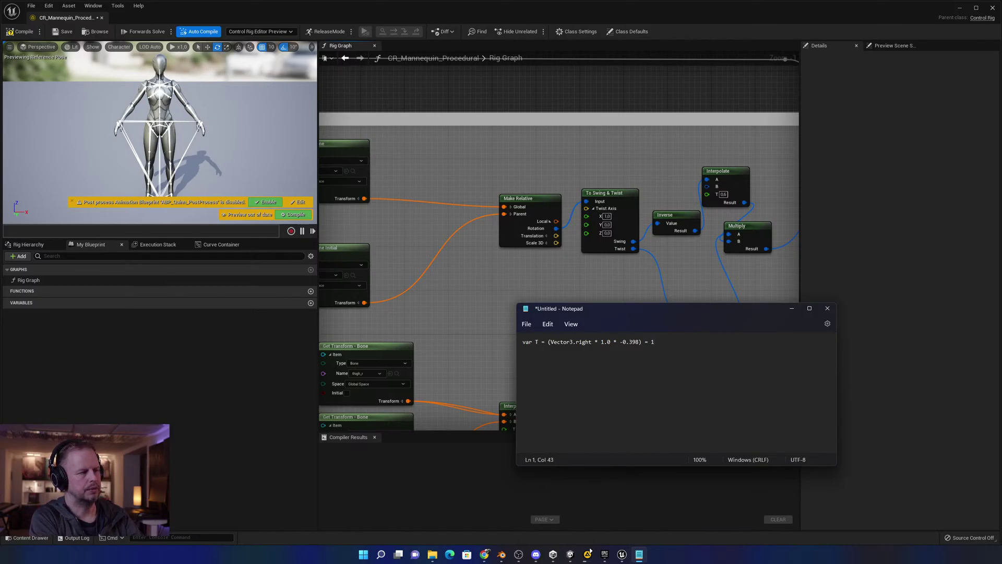
# Close Notepad without saving the expression and return to the rig graph.
pyautogui.hotkey('ctrl', 'a')
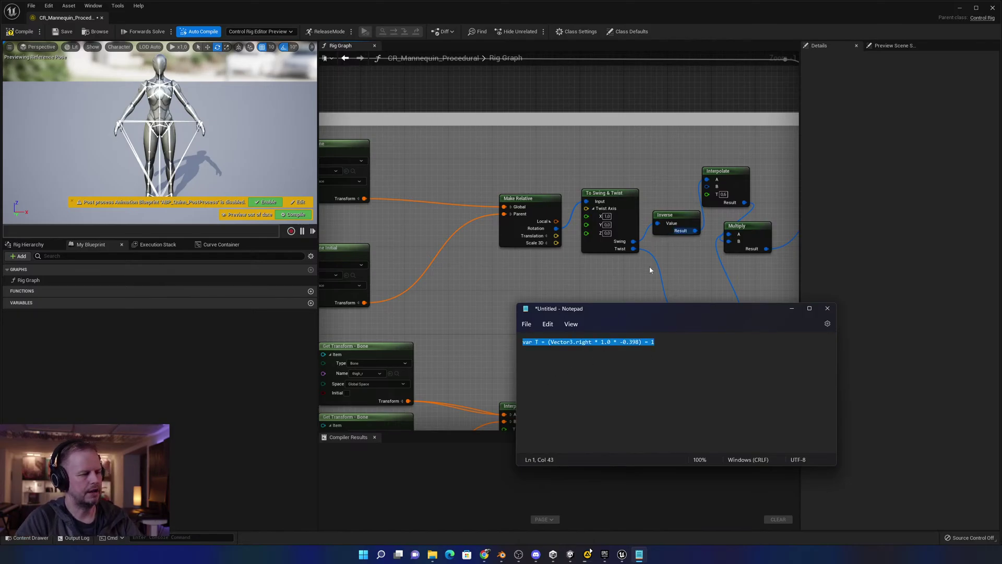
pyautogui.scroll(-4, 606, 218)
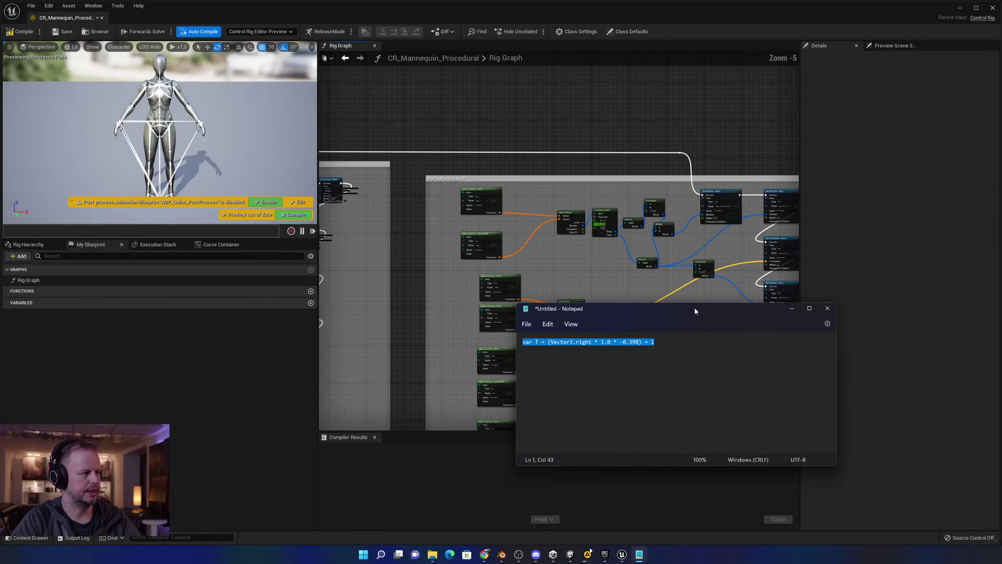
pyautogui.click(827, 308)
pyautogui.click(681, 401)
# Compare the layout of the arm and leg swing-twist sections across the whole rig graph.
pyautogui.scroll(-5, 662, 272)
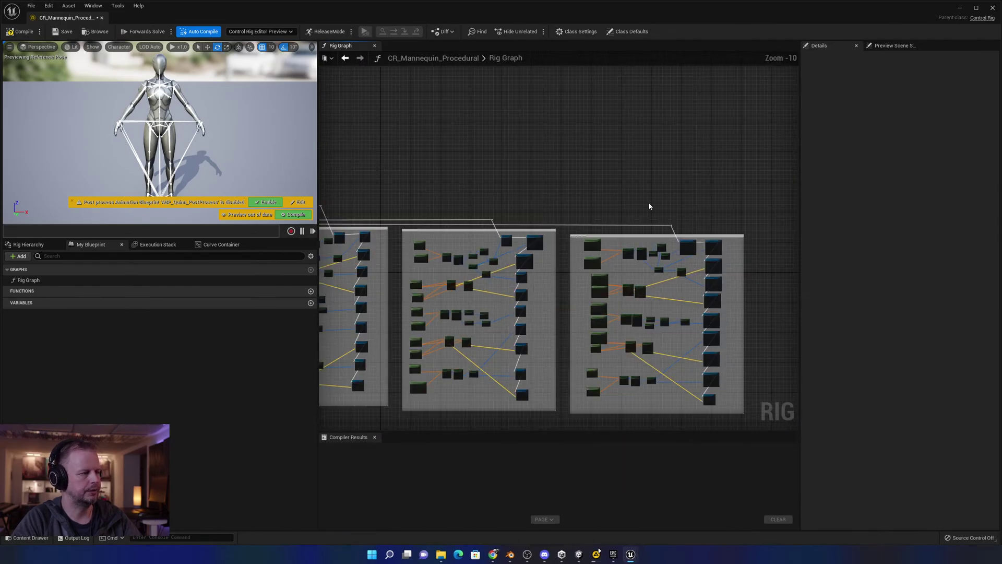
pyautogui.scroll(-2, 641, 207)
pyautogui.moveTo(546, 177); pyautogui.dragTo(635, 139, button='right')
pyautogui.scroll(3, 621, 157)
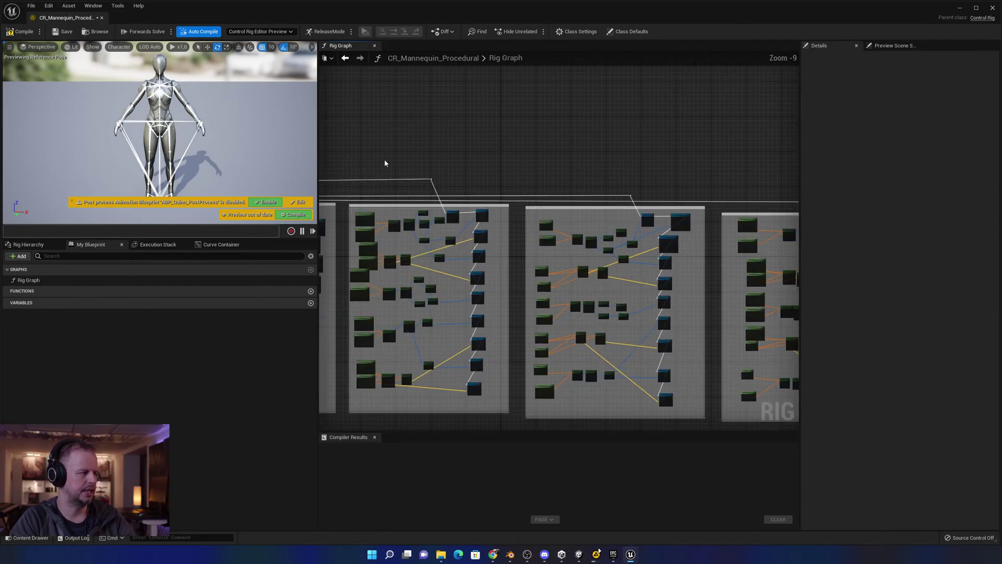